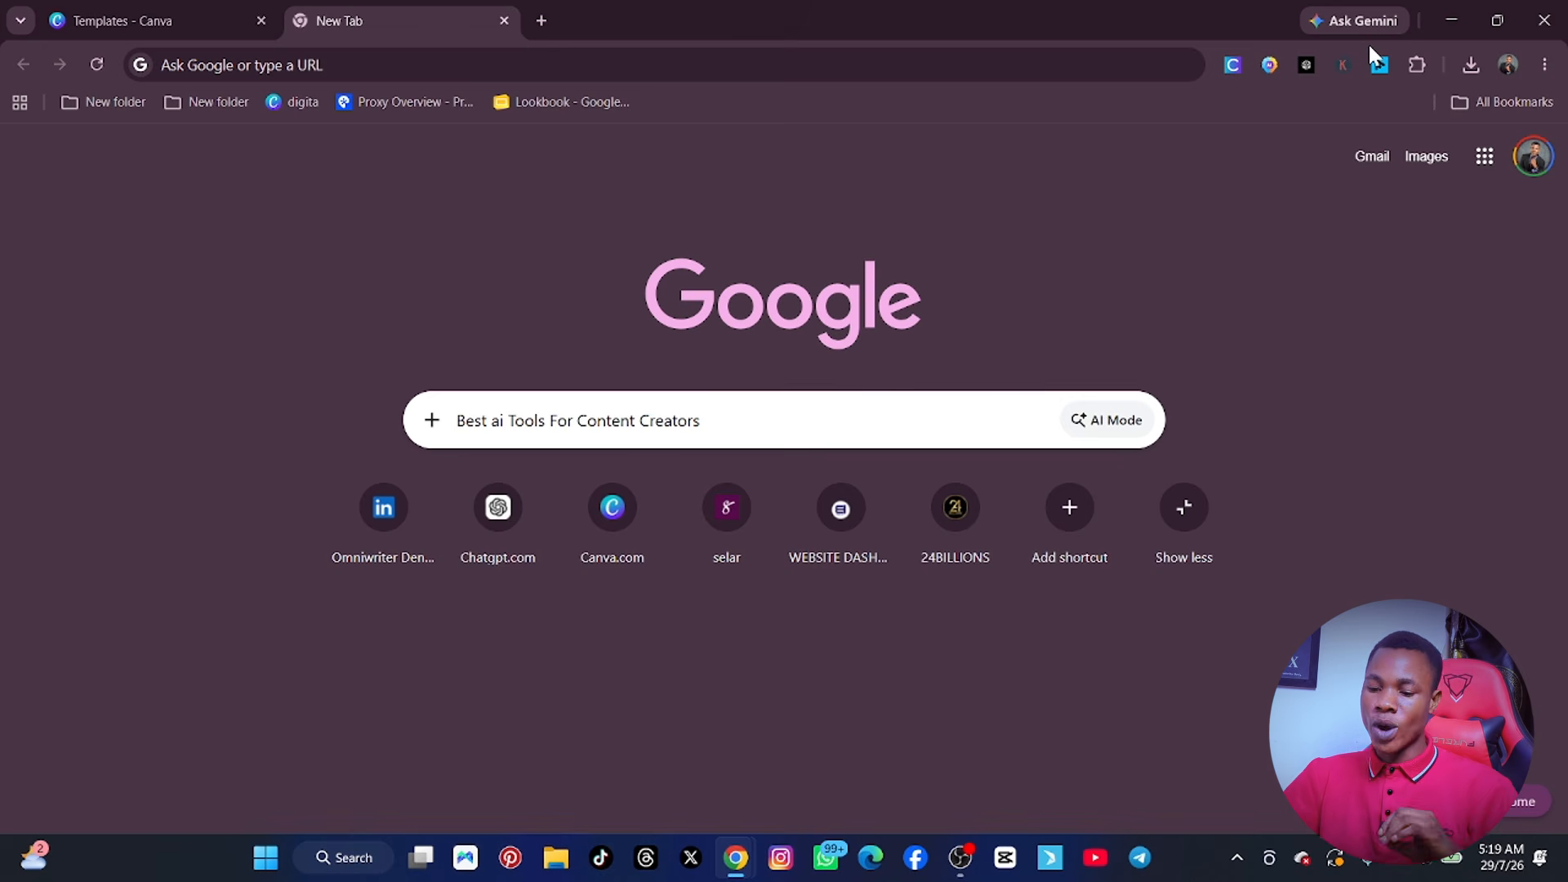
Search Google for "Best ai Tools For Content Creators 2026".
{"action": "left_click", "coordinate": [762, 431]}
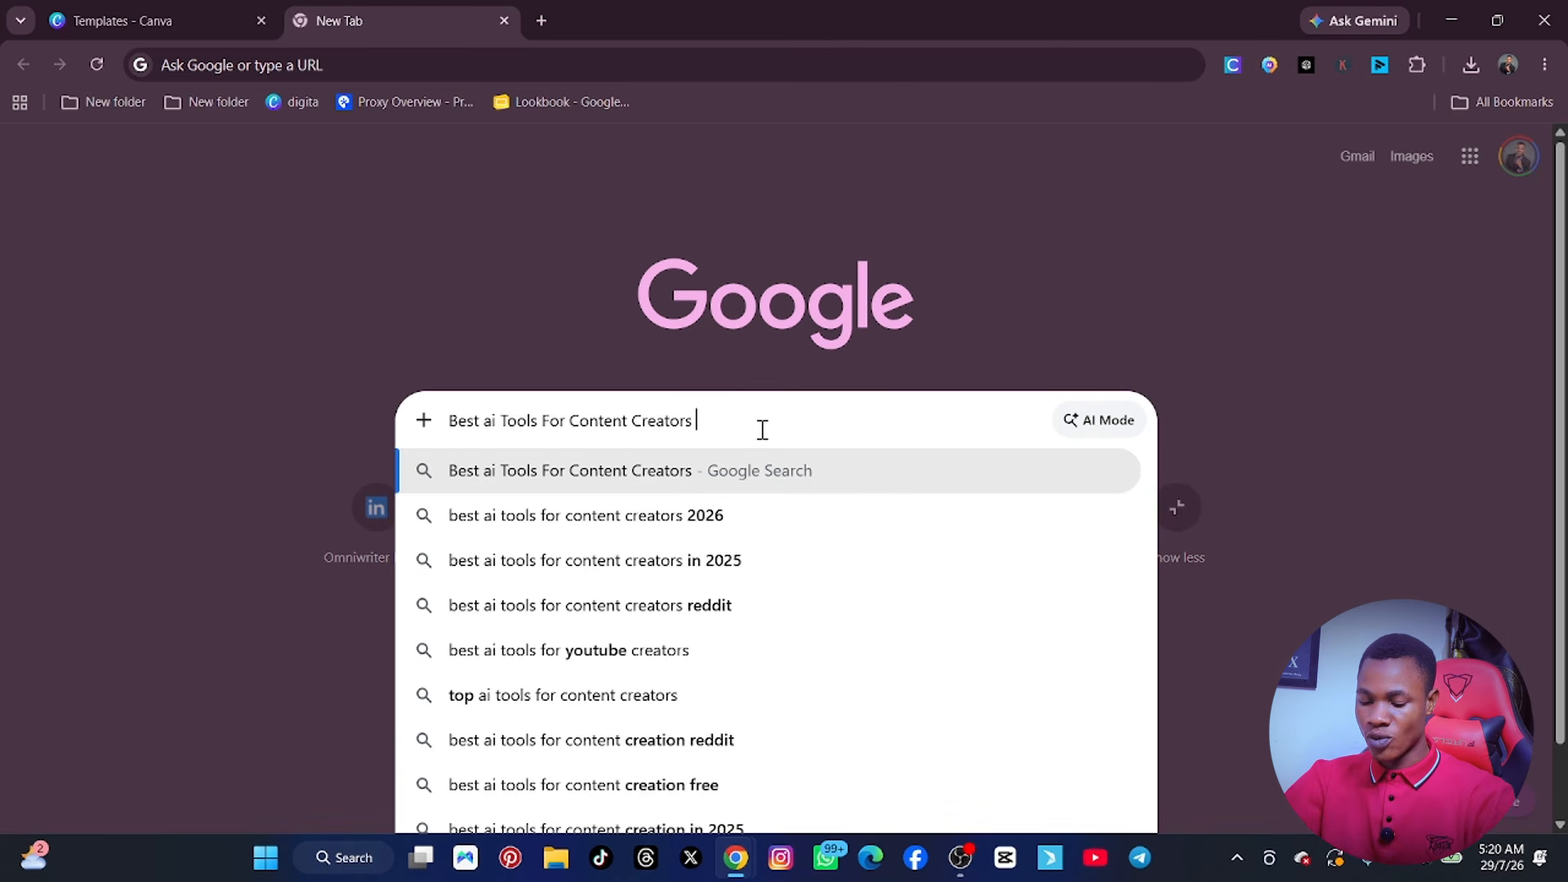
{"action": "type", "text": "2026"}
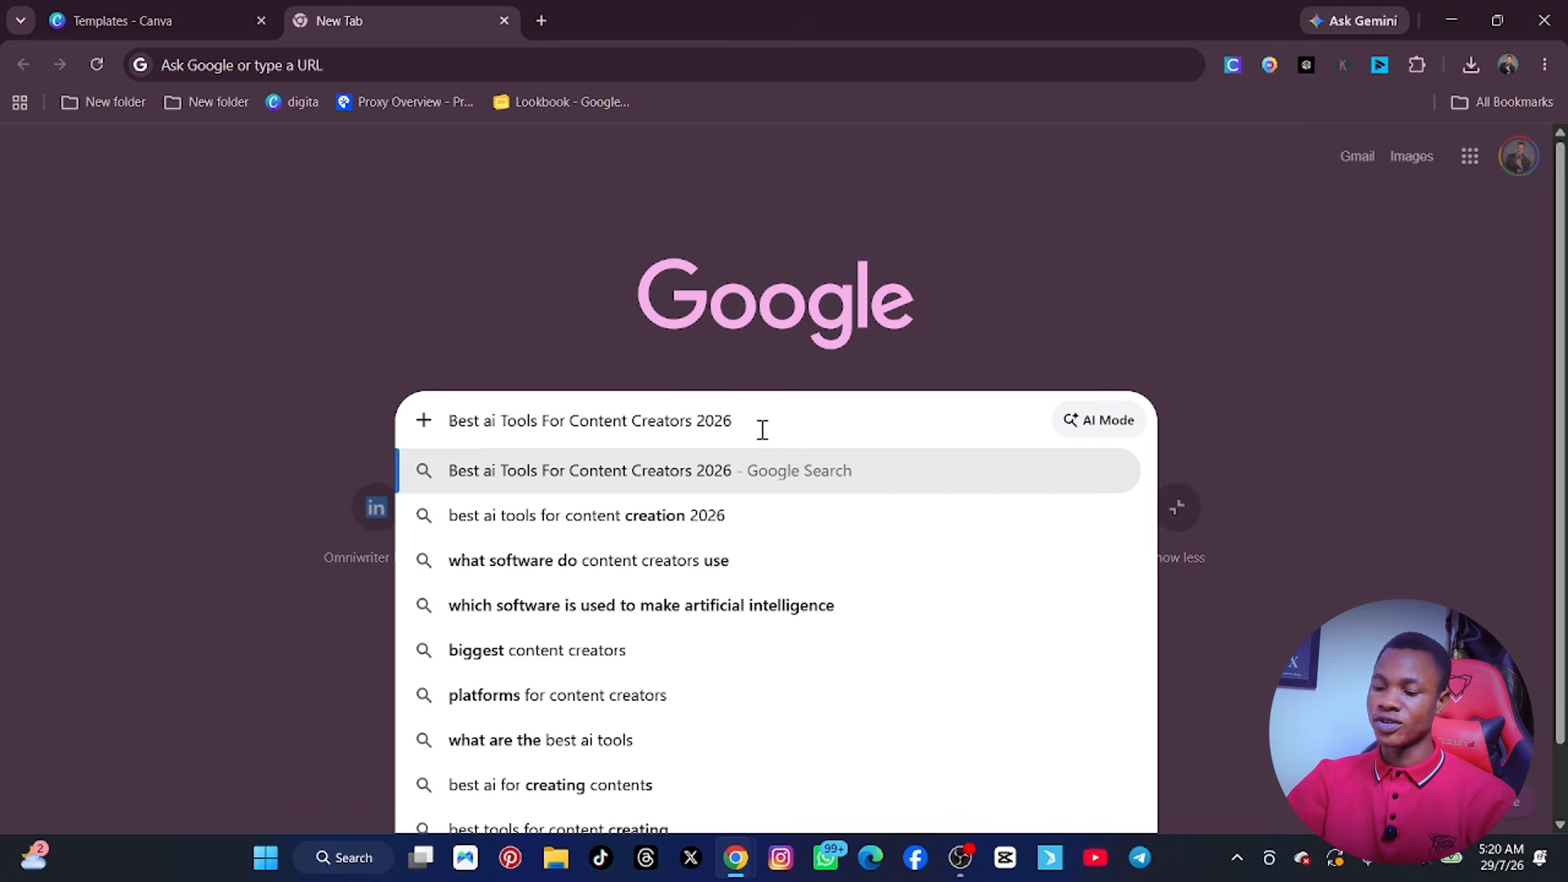
{"action": "key", "text": "Return"}
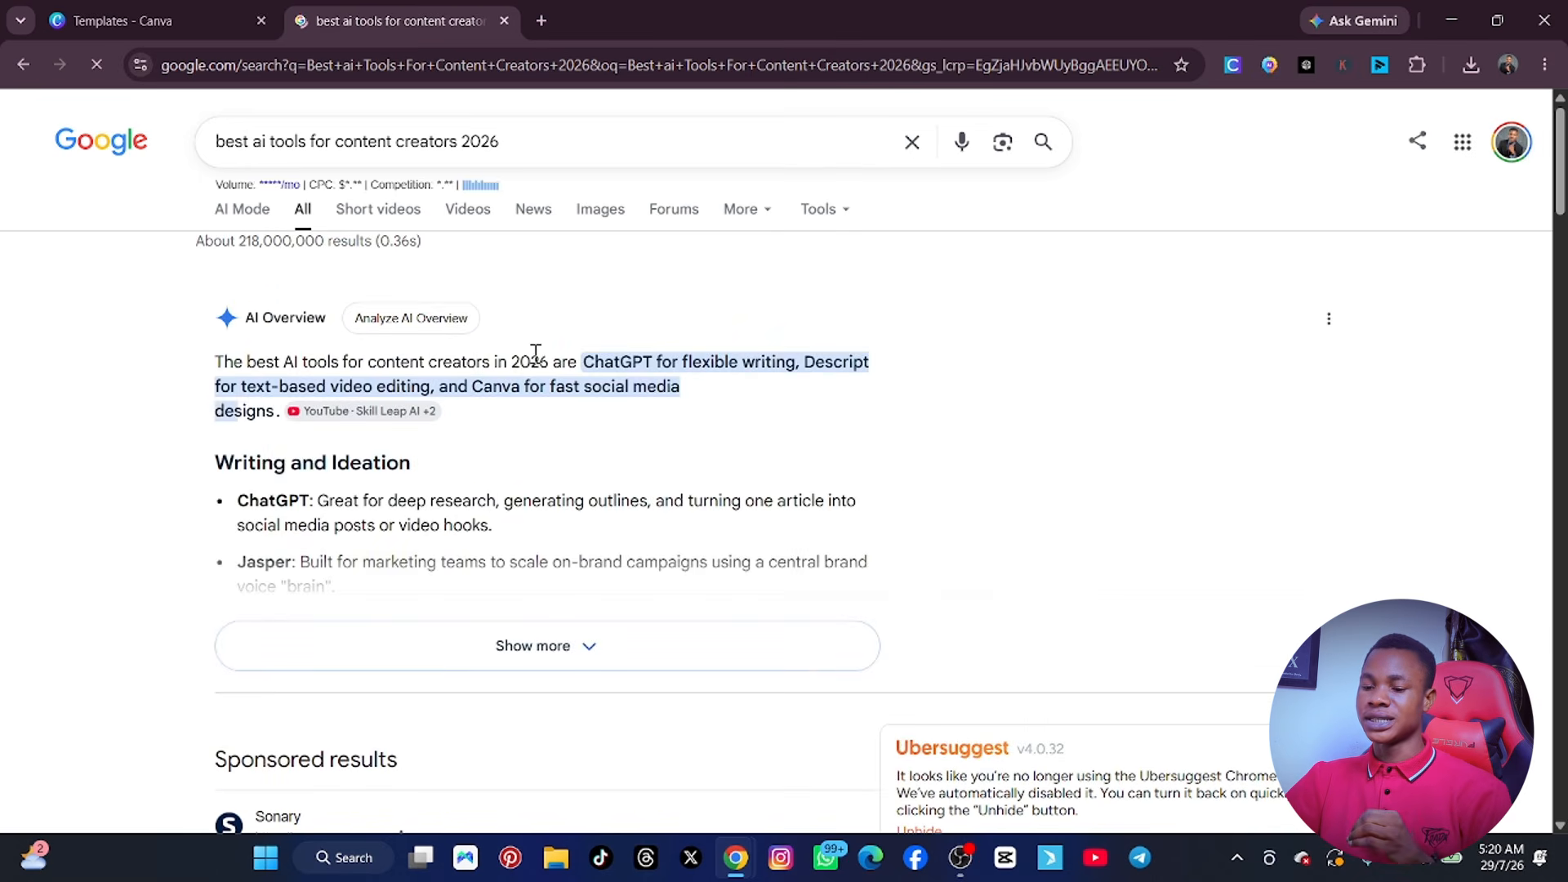
{"action": "left_click", "coordinate": [511, 144]}
{"action": "key", "text": "ctrl+a"}
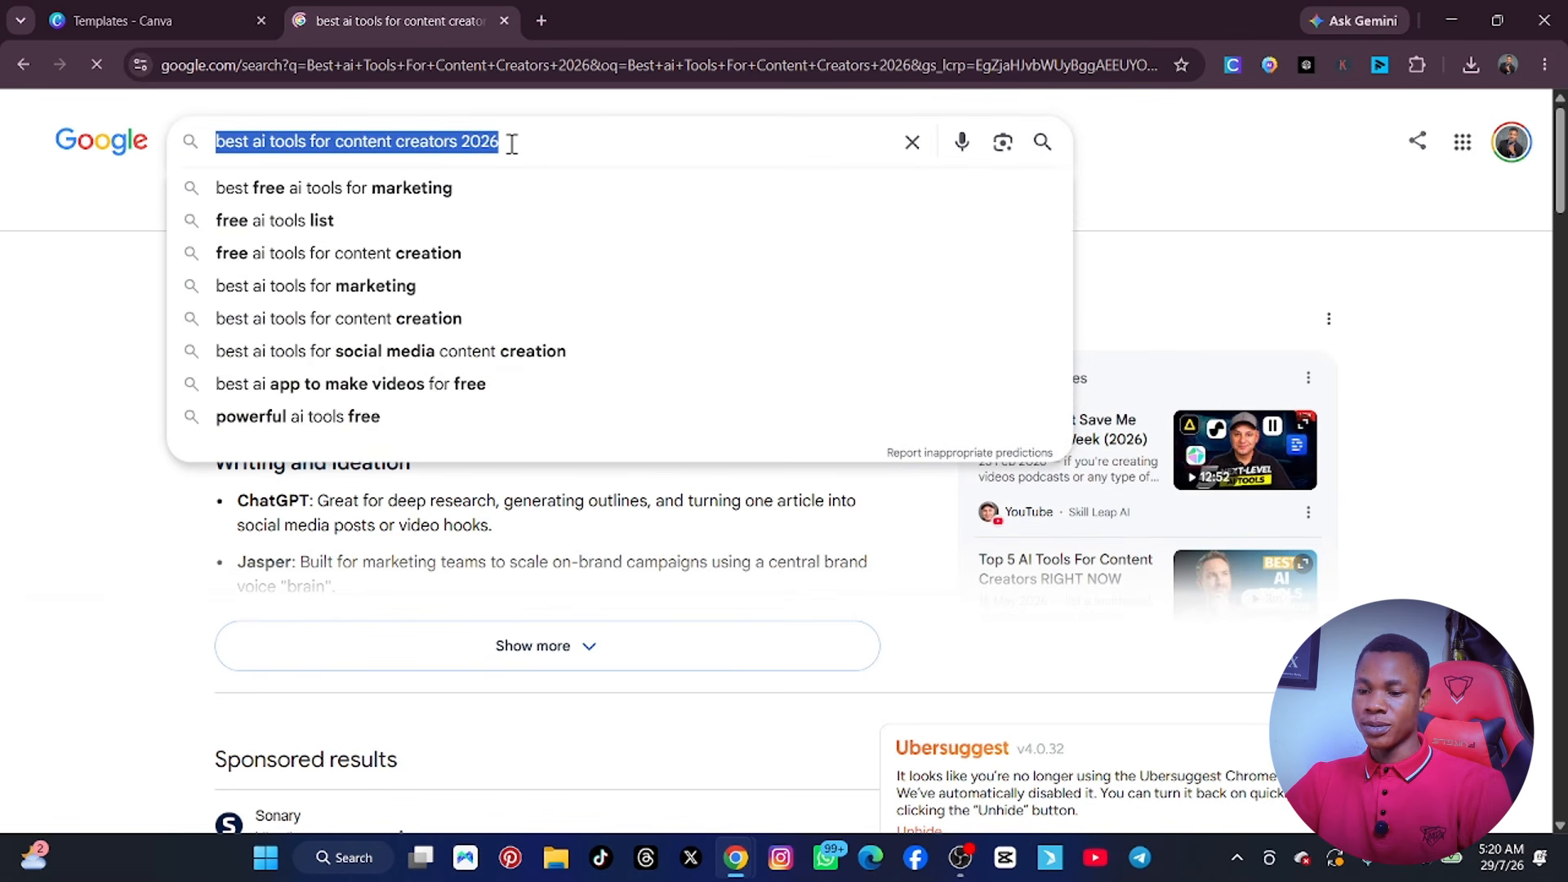
{"action": "left_click", "coordinate": [1134, 157]}
Open the sponsored Sonary result about the best AI tools for content creation in a new tab.
{"action": "scroll", "coordinate": [535, 330], "scroll_direction": "down", "scroll_amount": 1}
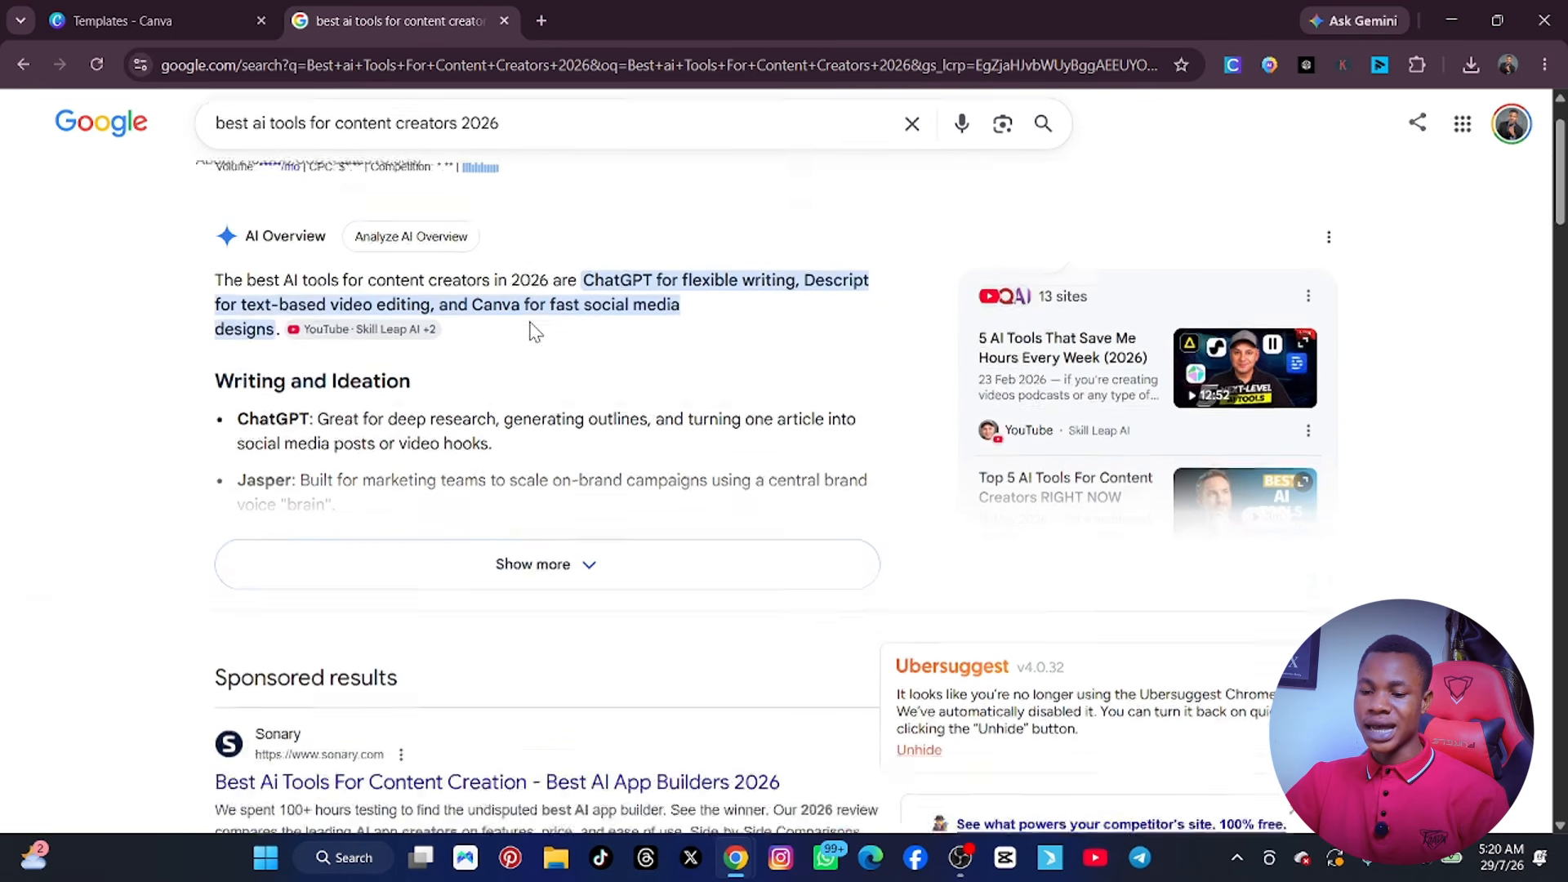
{"action": "scroll", "coordinate": [535, 331], "scroll_direction": "down", "scroll_amount": 5}
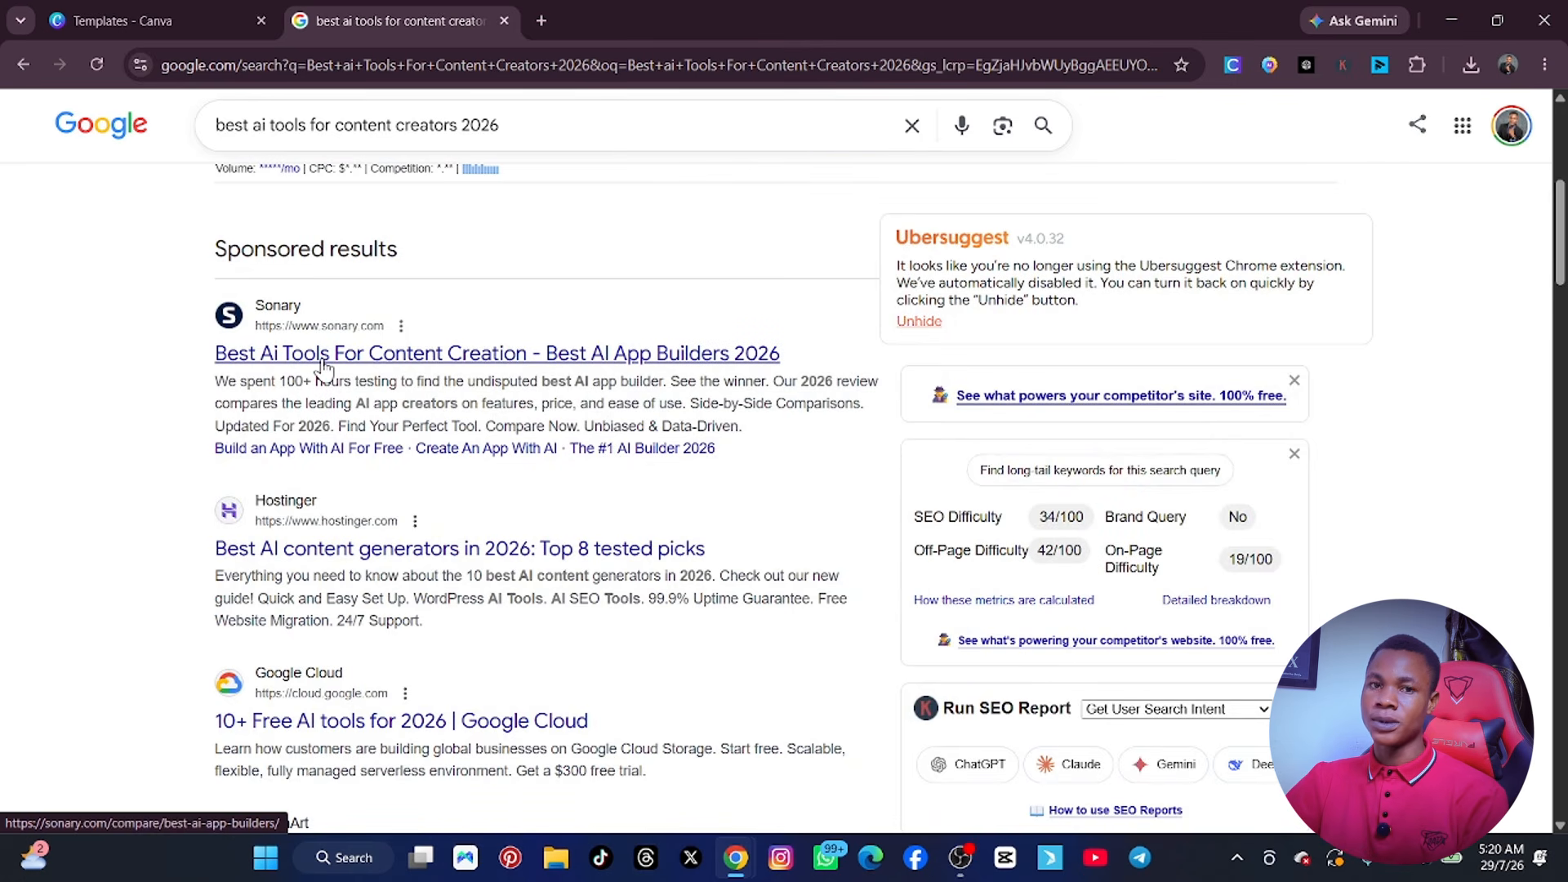
{"action": "scroll", "coordinate": [324, 369], "scroll_direction": "down", "scroll_amount": 4}
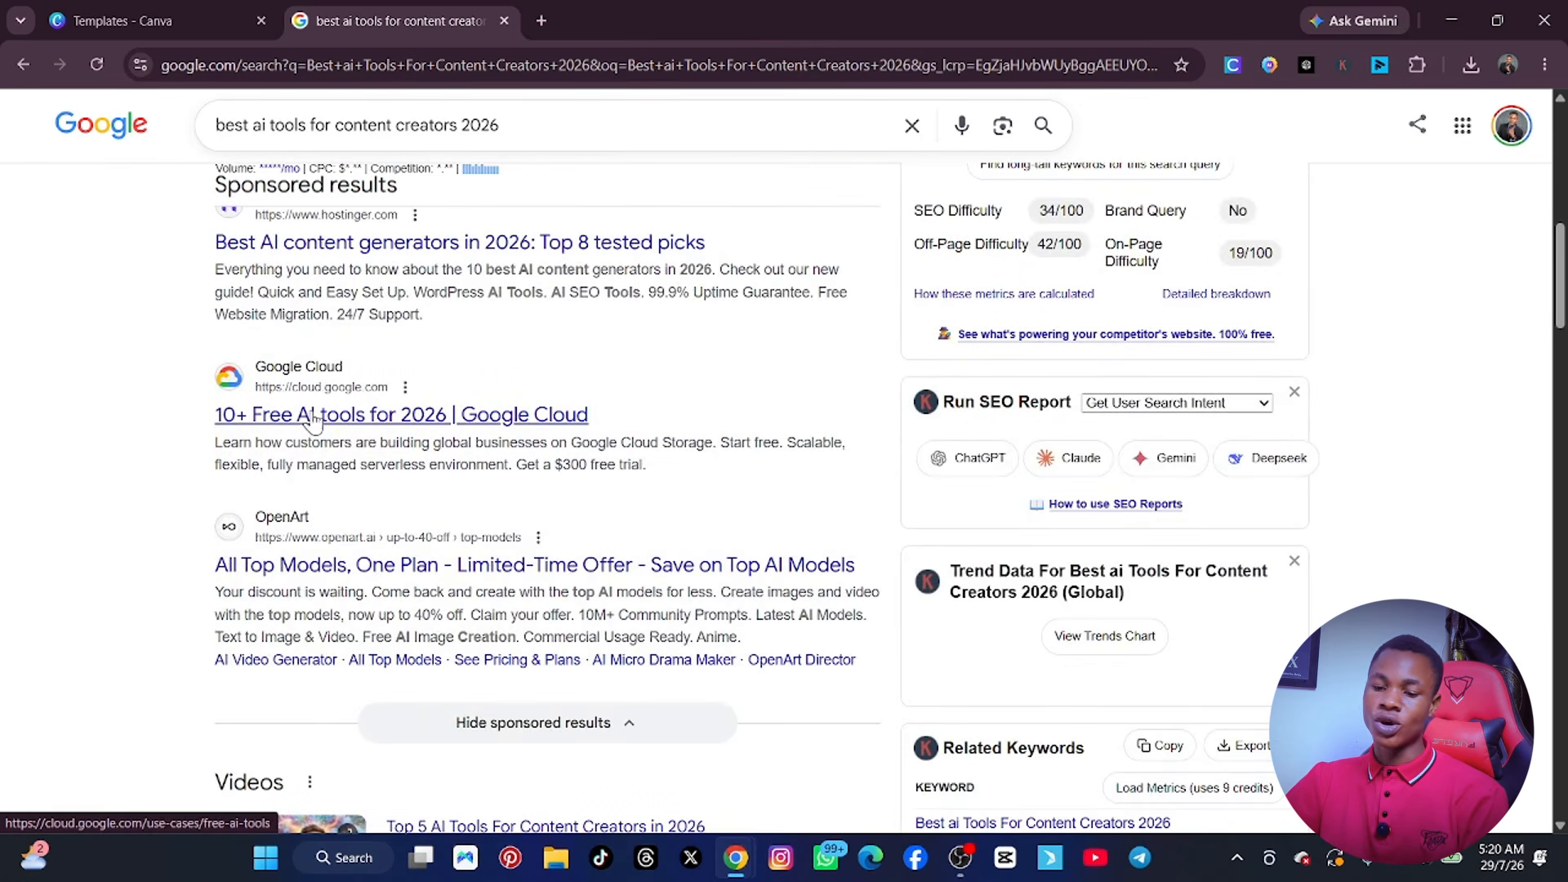
{"action": "scroll", "coordinate": [315, 421], "scroll_direction": "up", "scroll_amount": 4}
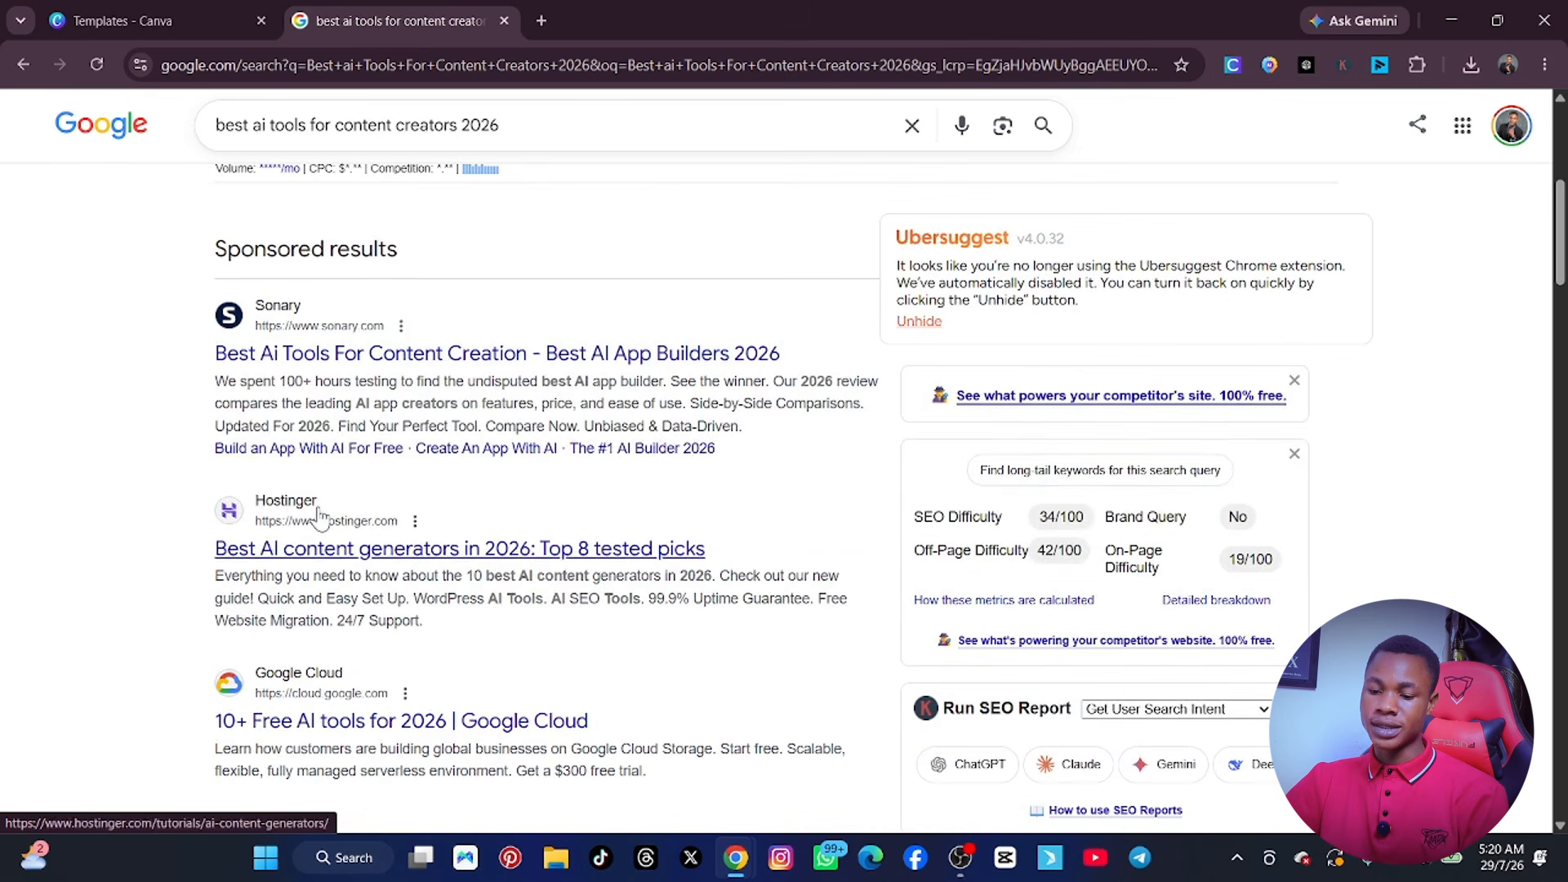
{"action": "right_click", "coordinate": [291, 353]}
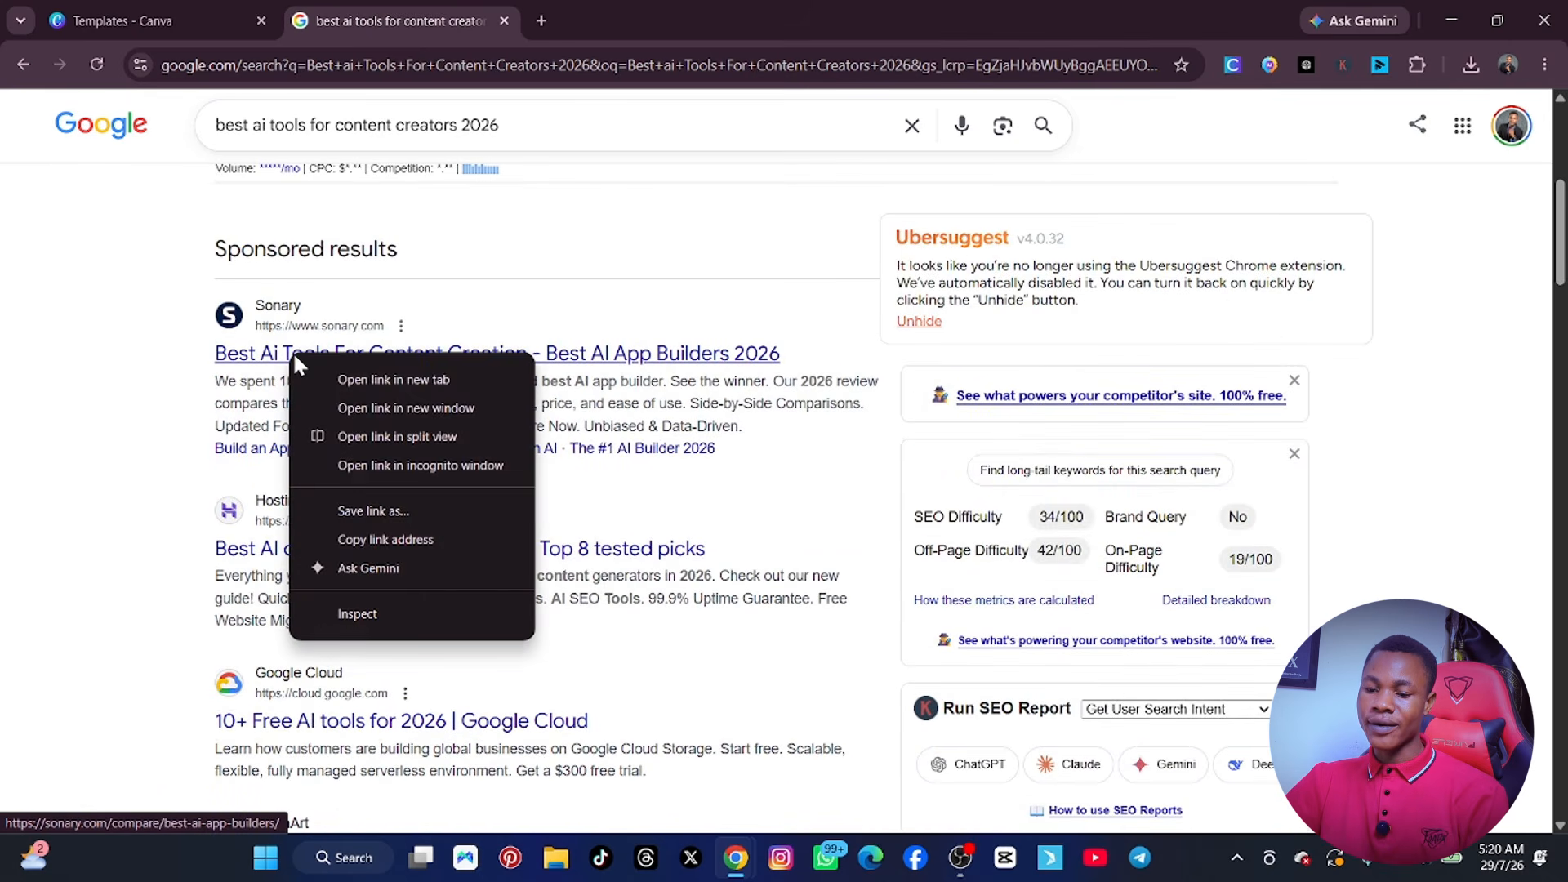
{"action": "left_click", "coordinate": [353, 380]}
Open Marketer Milk's "30 best AI marketing tools" article and saascrmreview.com's "10 Ranked Picks" article in new tabs.
{"action": "scroll", "coordinate": [340, 451], "scroll_direction": "down", "scroll_amount": 7}
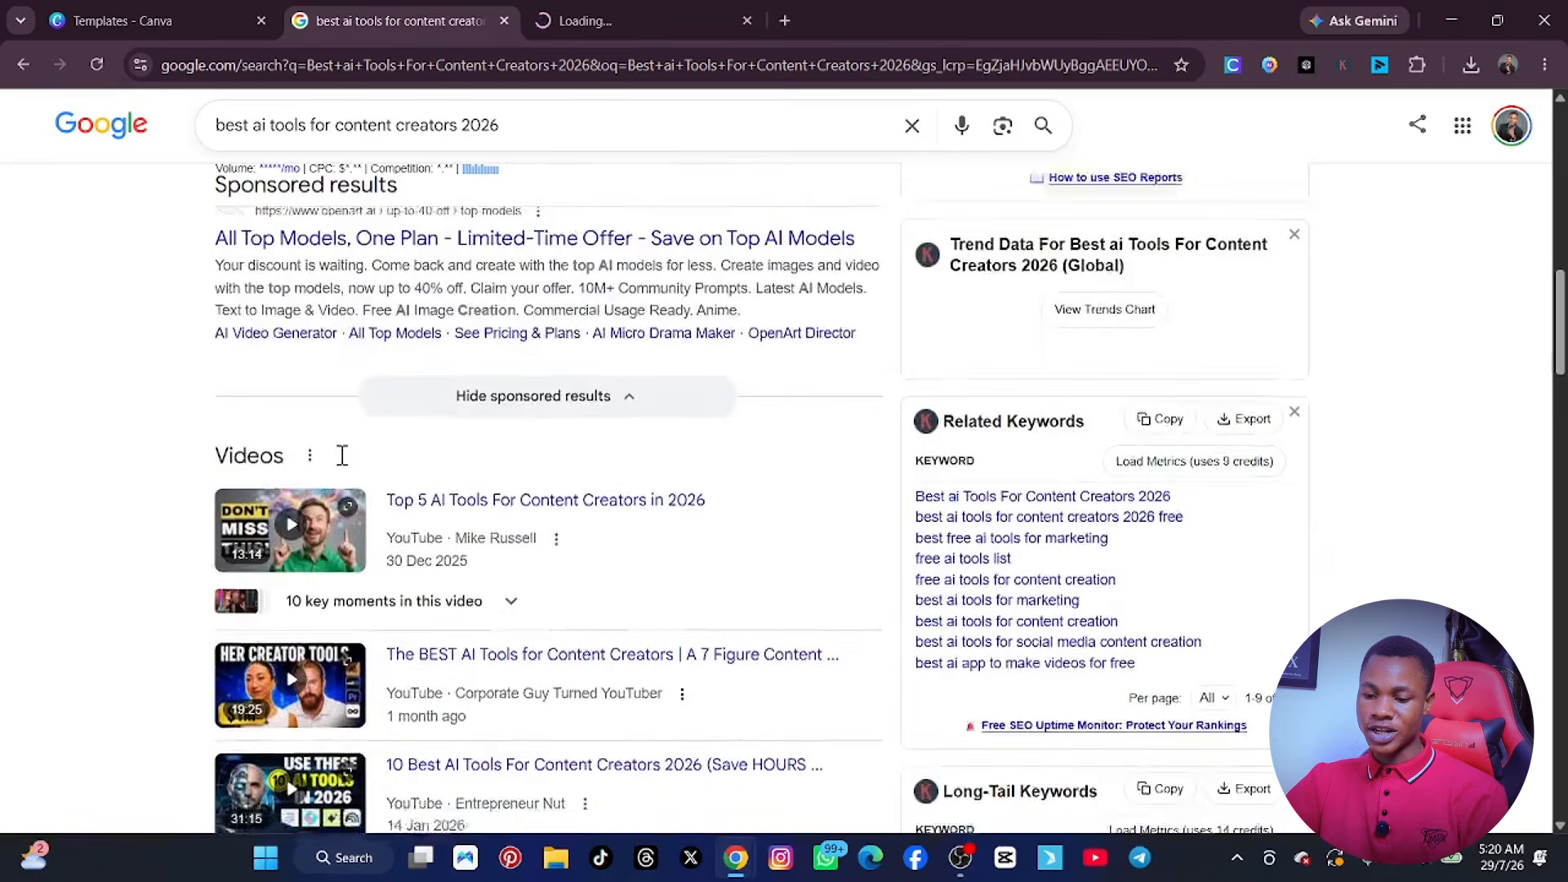
{"action": "scroll", "coordinate": [342, 455], "scroll_direction": "down", "scroll_amount": 7}
{"action": "right_click", "coordinate": [279, 452]}
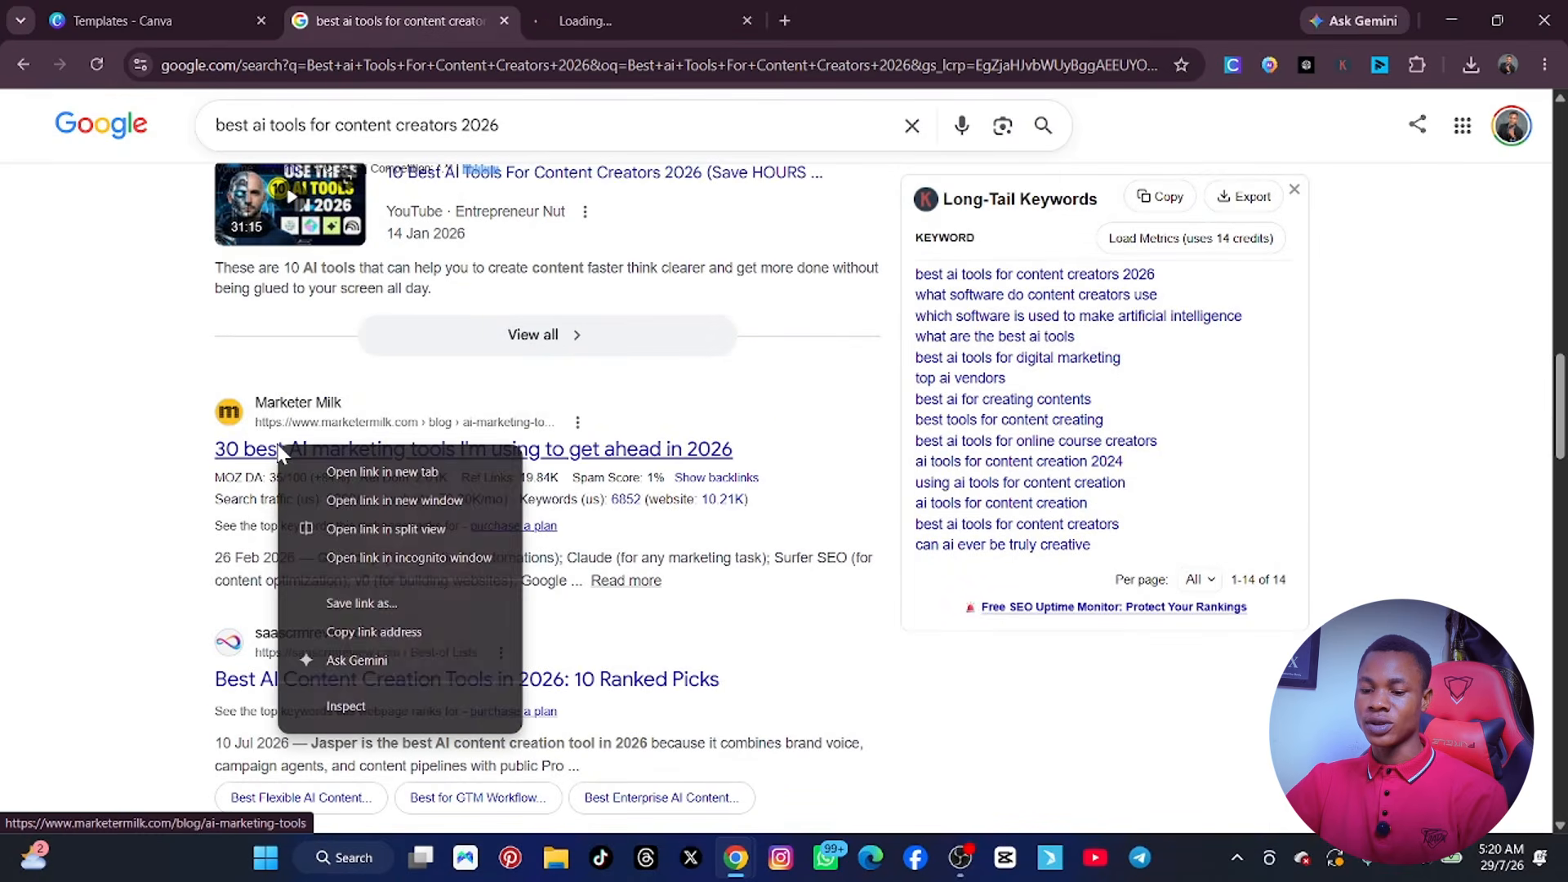
{"action": "left_click", "coordinate": [349, 473]}
{"action": "scroll", "coordinate": [263, 384], "scroll_direction": "down", "scroll_amount": 4}
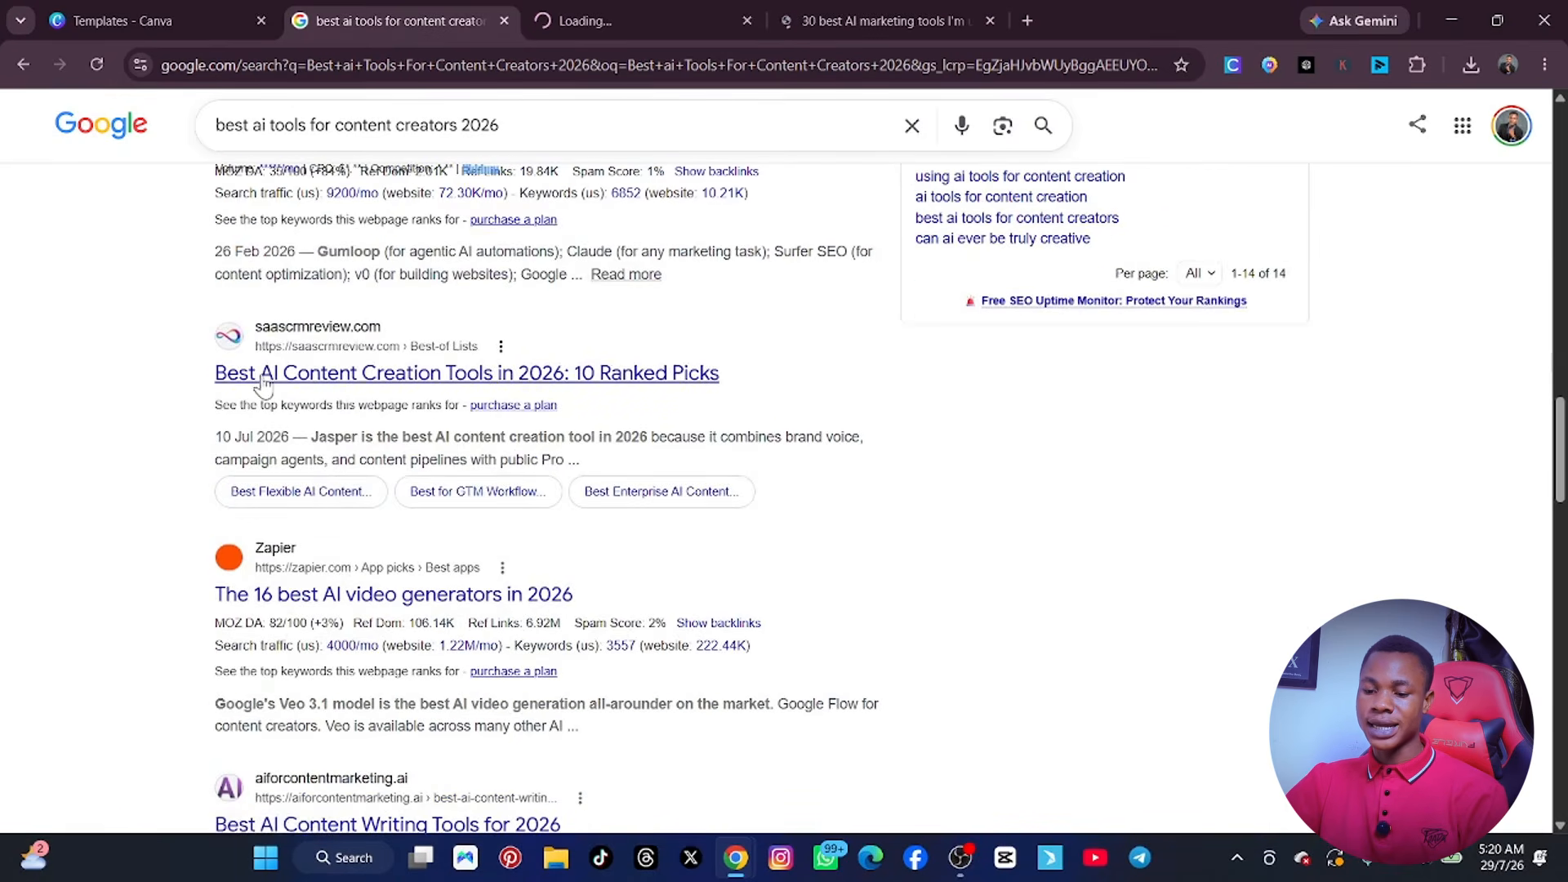
{"action": "right_click", "coordinate": [263, 384]}
{"action": "left_click", "coordinate": [338, 405]}
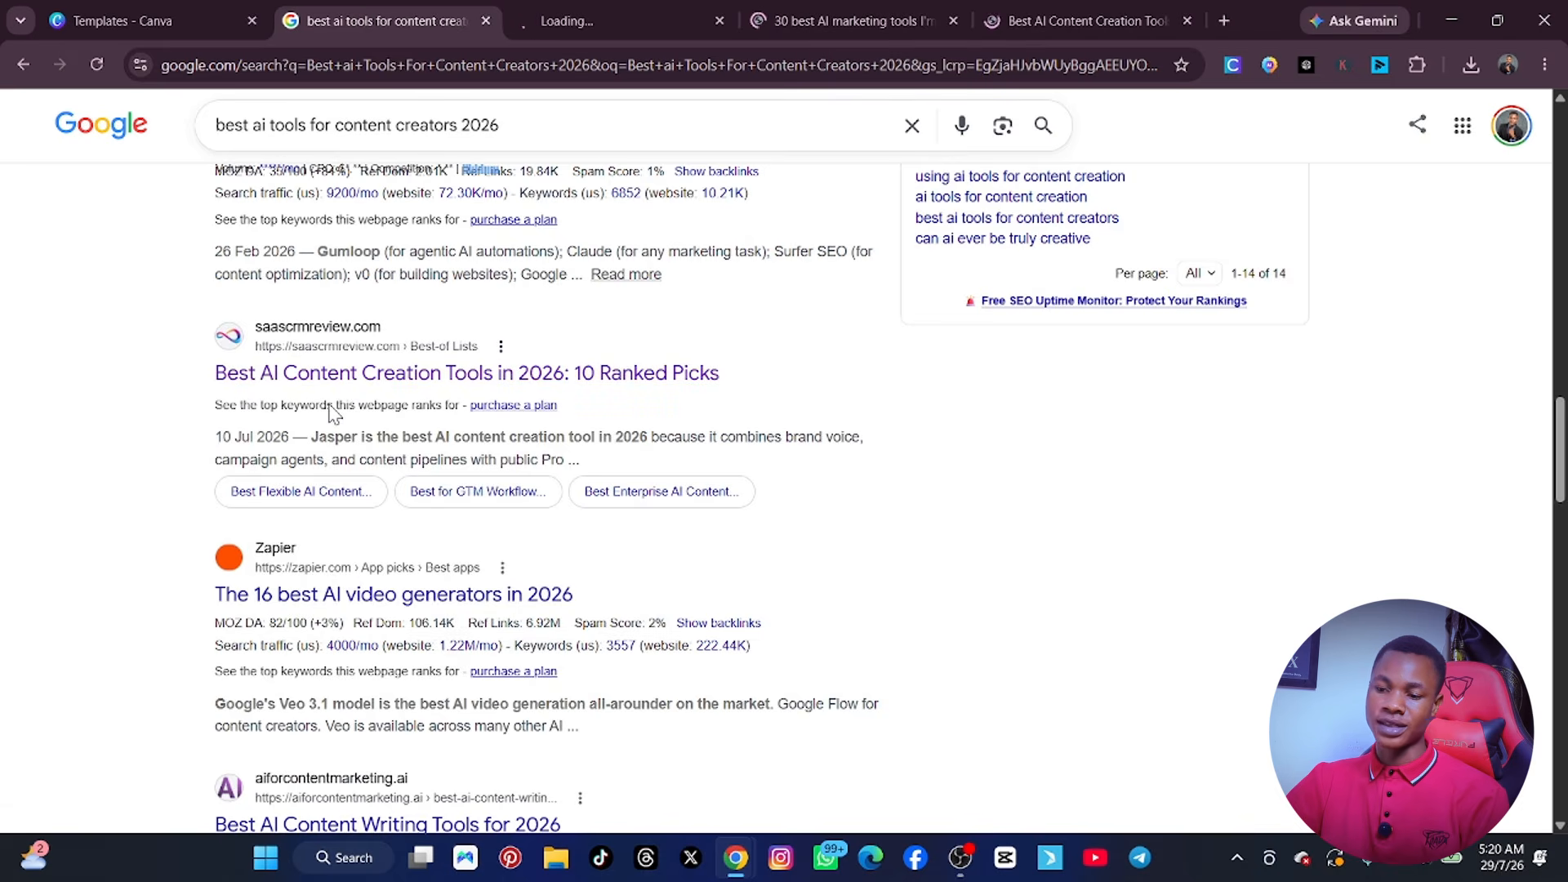
Check the Sonary page and examine the Marketer Milk article's list of AI marketing tools, dismissing the newsletter popup.
{"action": "left_click", "coordinate": [580, 33]}
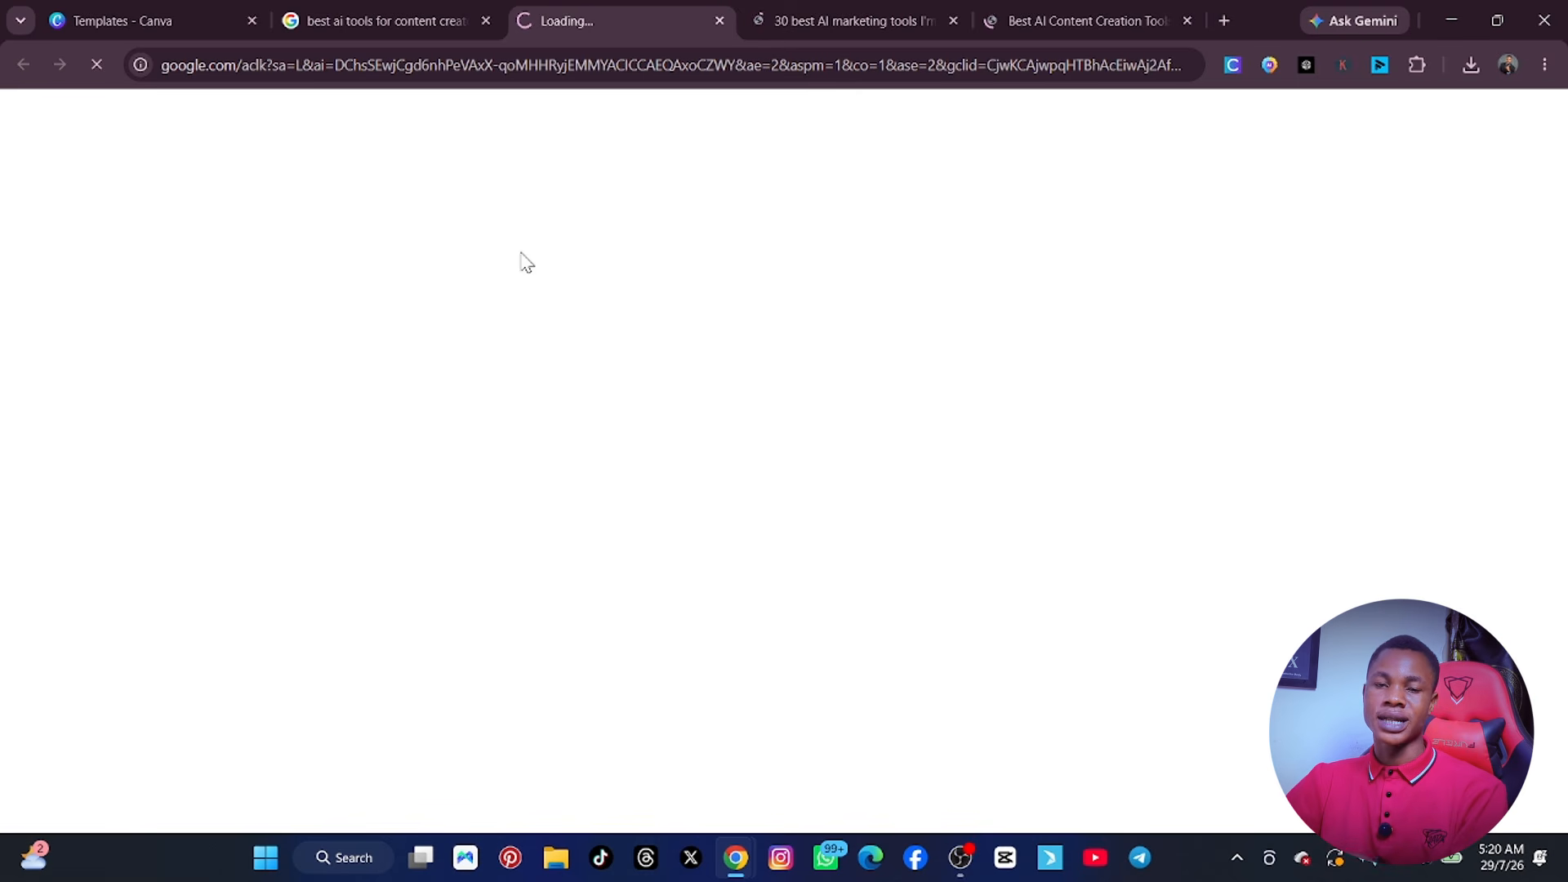
{"action": "left_click", "coordinate": [861, 16]}
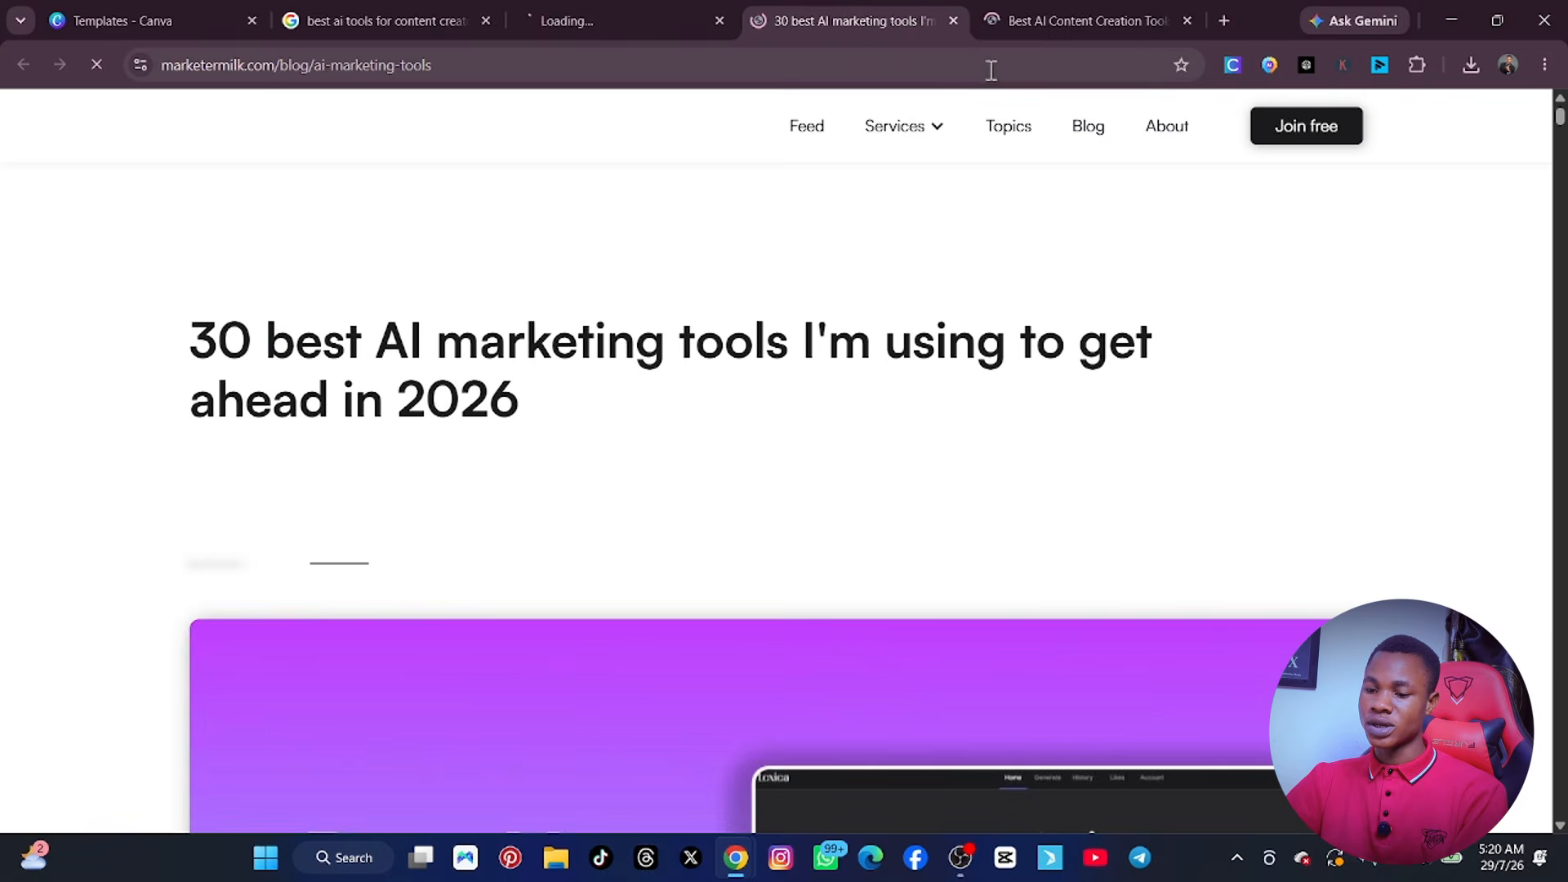
{"action": "scroll", "coordinate": [609, 327], "scroll_direction": "down", "scroll_amount": 2}
{"action": "scroll", "coordinate": [547, 338], "scroll_direction": "up", "scroll_amount": 2}
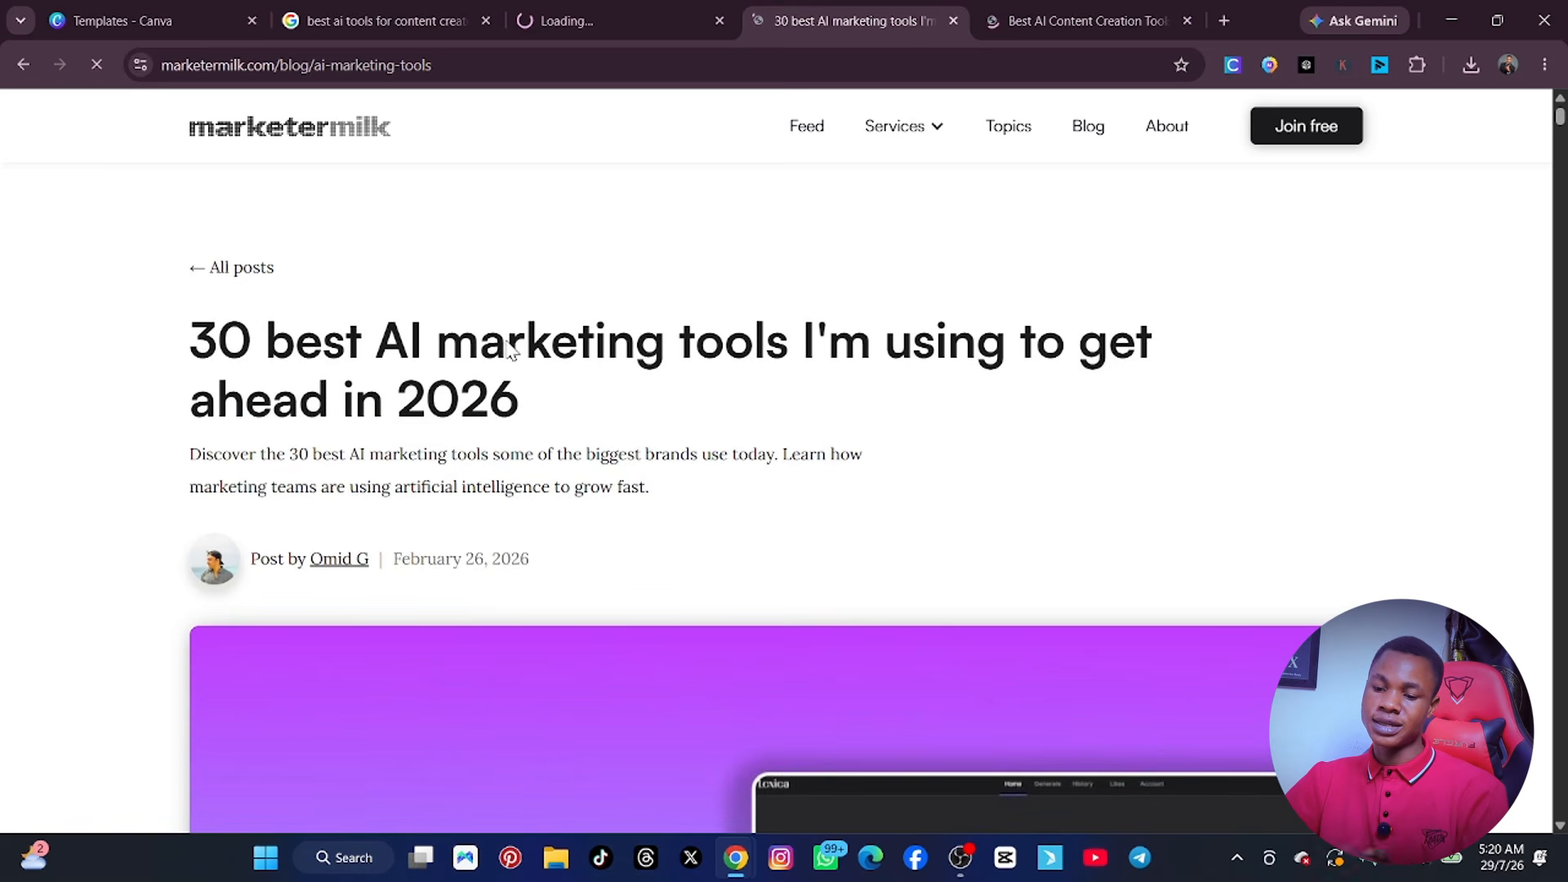
{"action": "scroll", "coordinate": [498, 346], "scroll_direction": "down", "scroll_amount": 15}
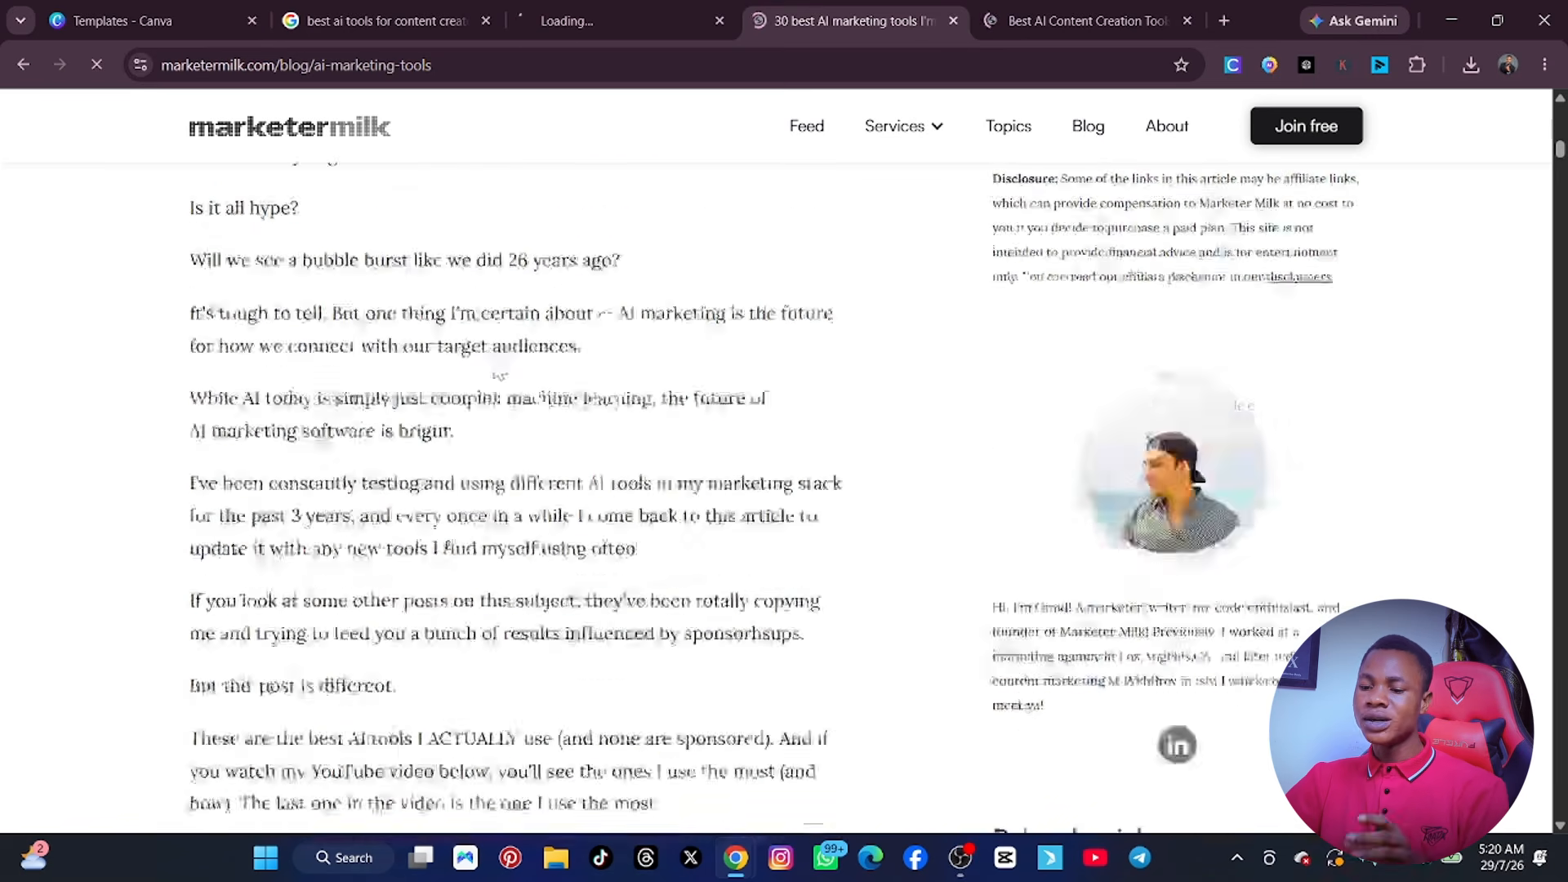
{"action": "scroll", "coordinate": [499, 376], "scroll_direction": "down", "scroll_amount": 20}
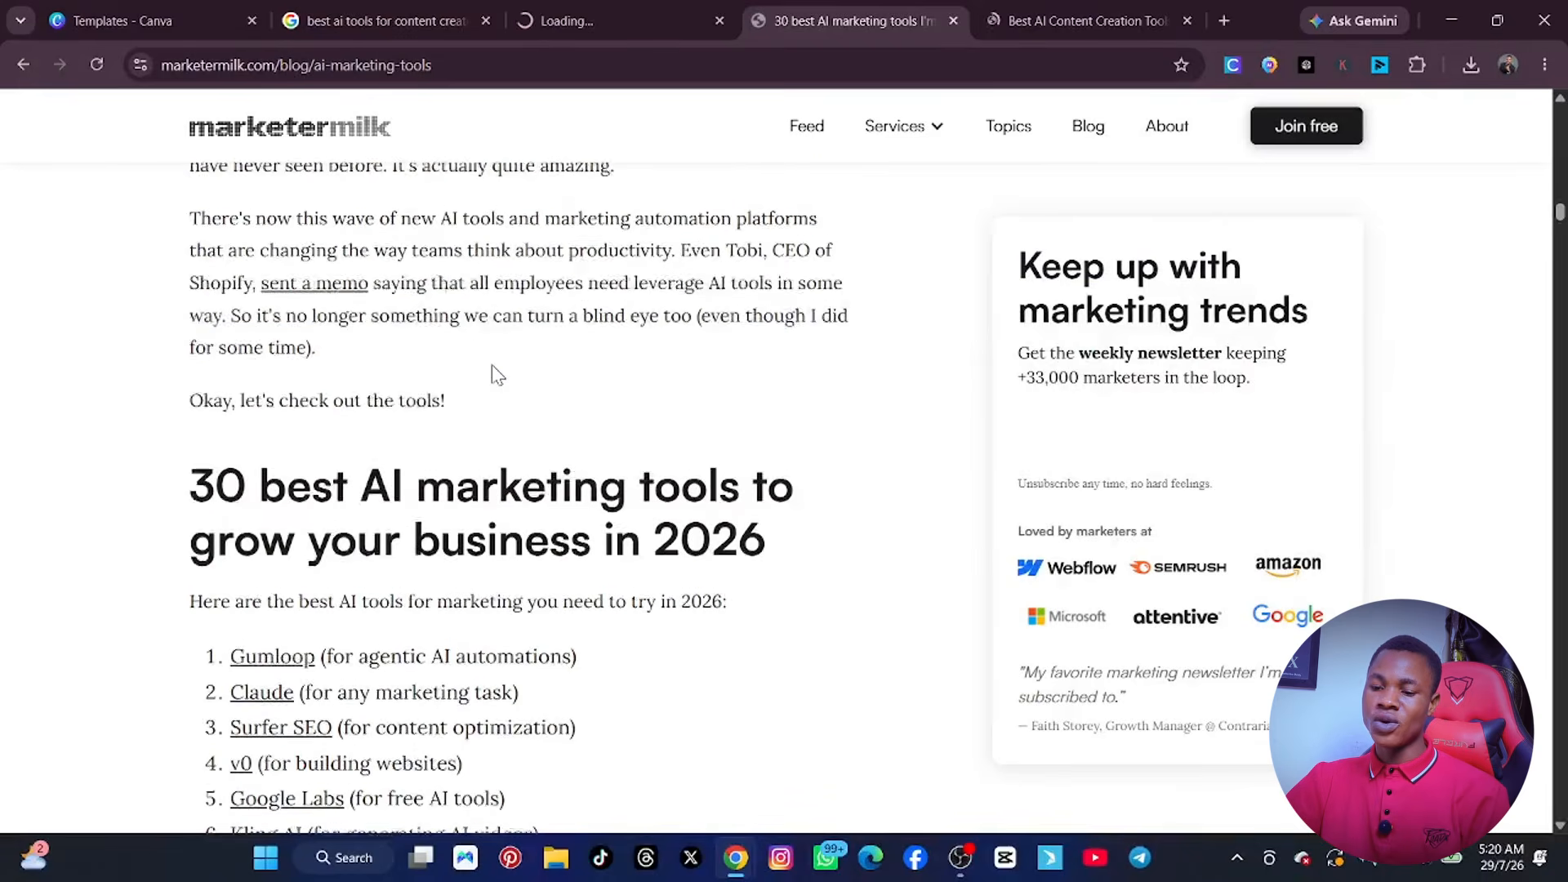
{"action": "scroll", "coordinate": [498, 376], "scroll_direction": "up", "scroll_amount": 15}
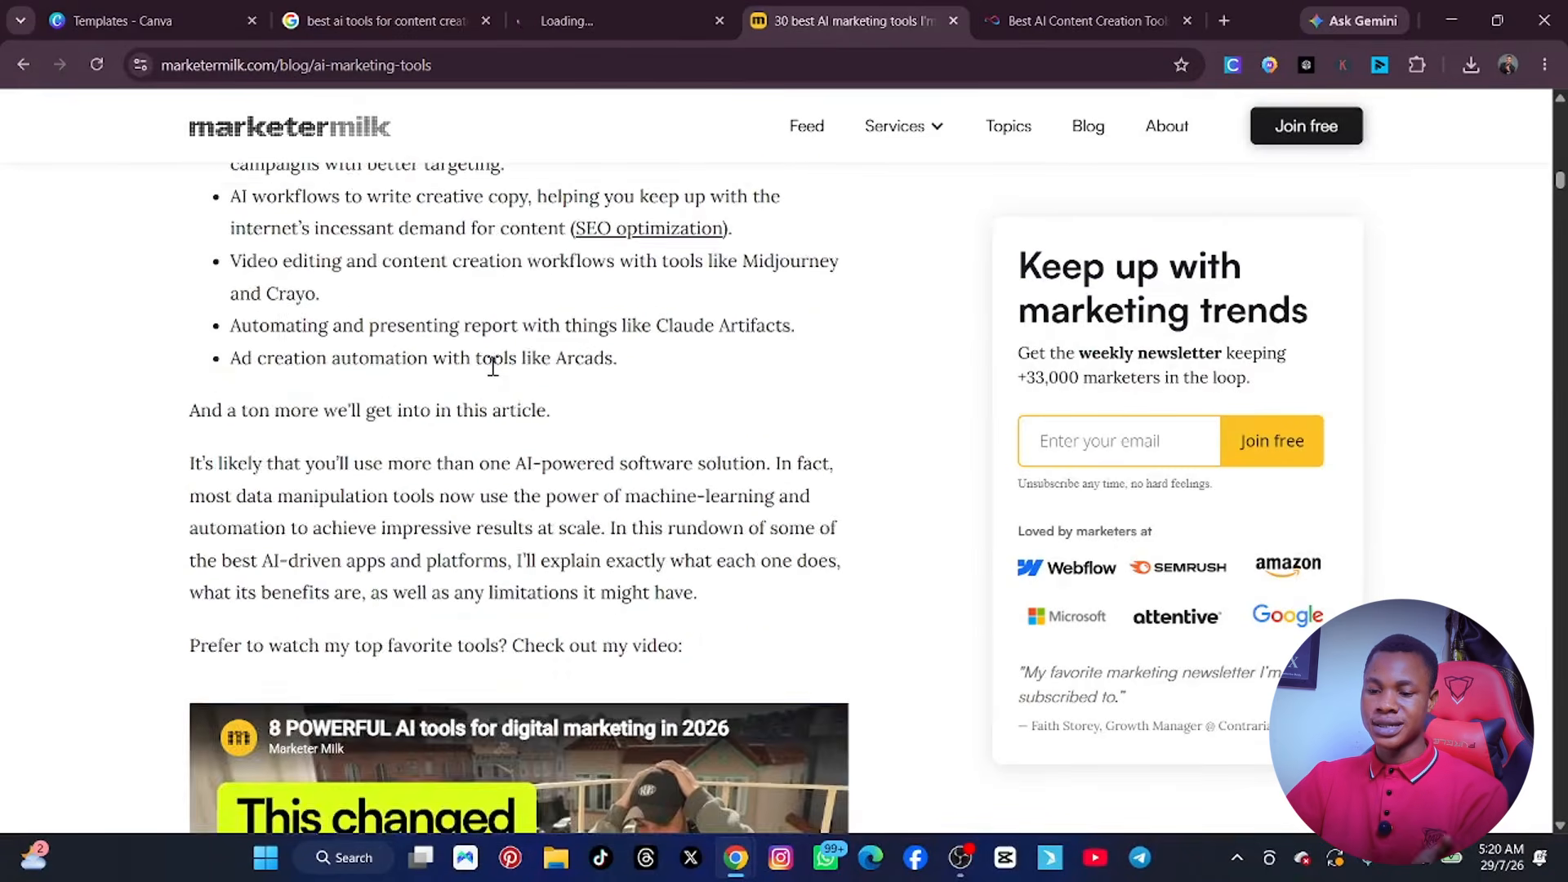
{"action": "scroll", "coordinate": [493, 365], "scroll_direction": "down", "scroll_amount": 14}
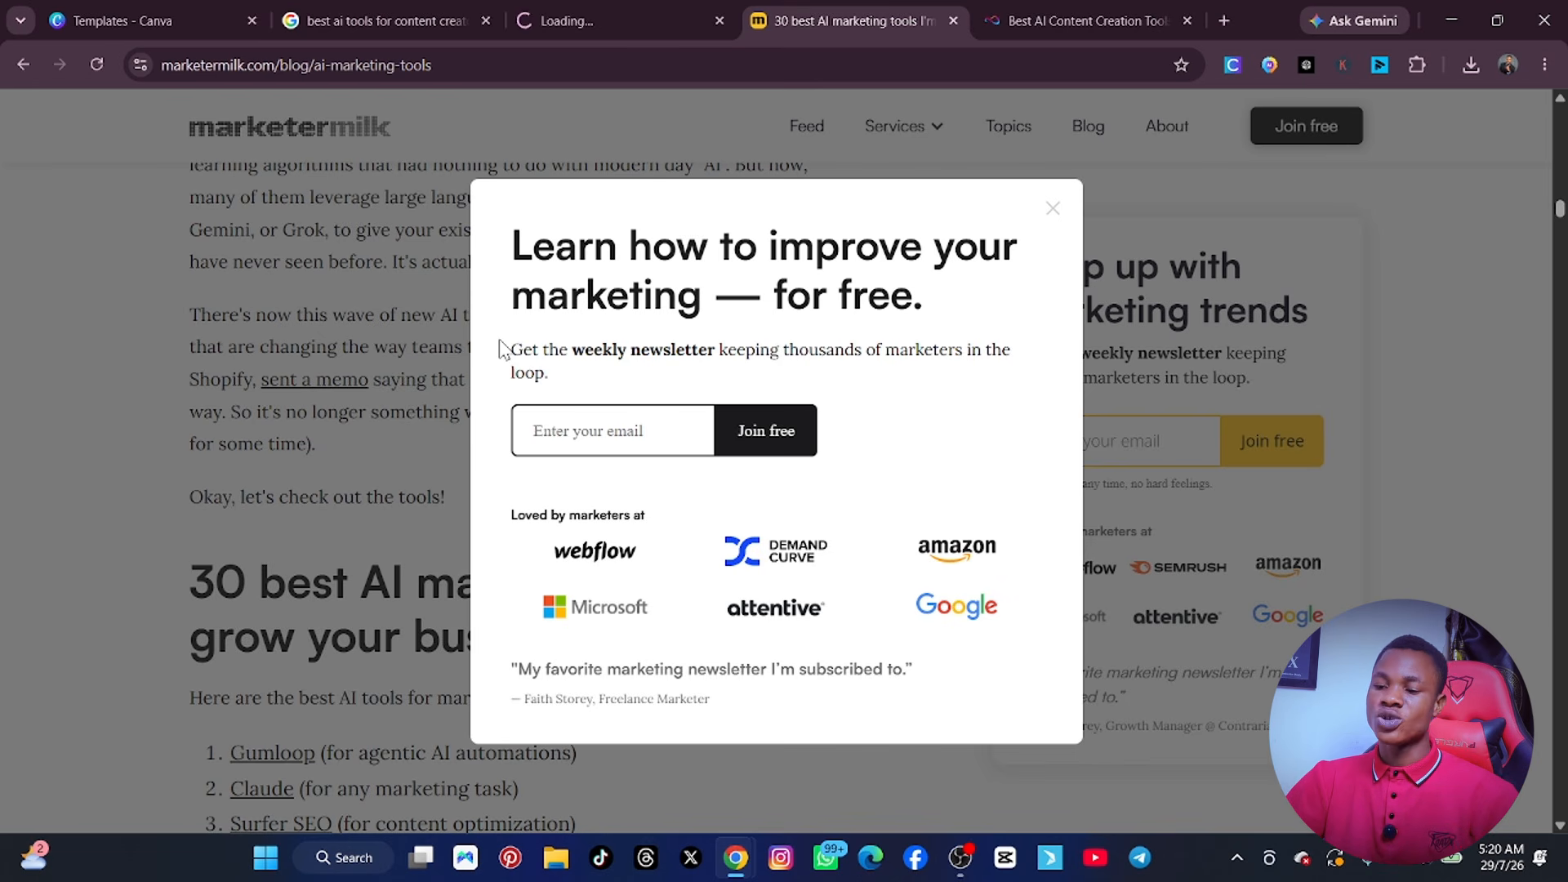
{"action": "left_click", "coordinate": [1053, 209]}
{"action": "scroll", "coordinate": [776, 290], "scroll_direction": "up", "scroll_amount": 10}
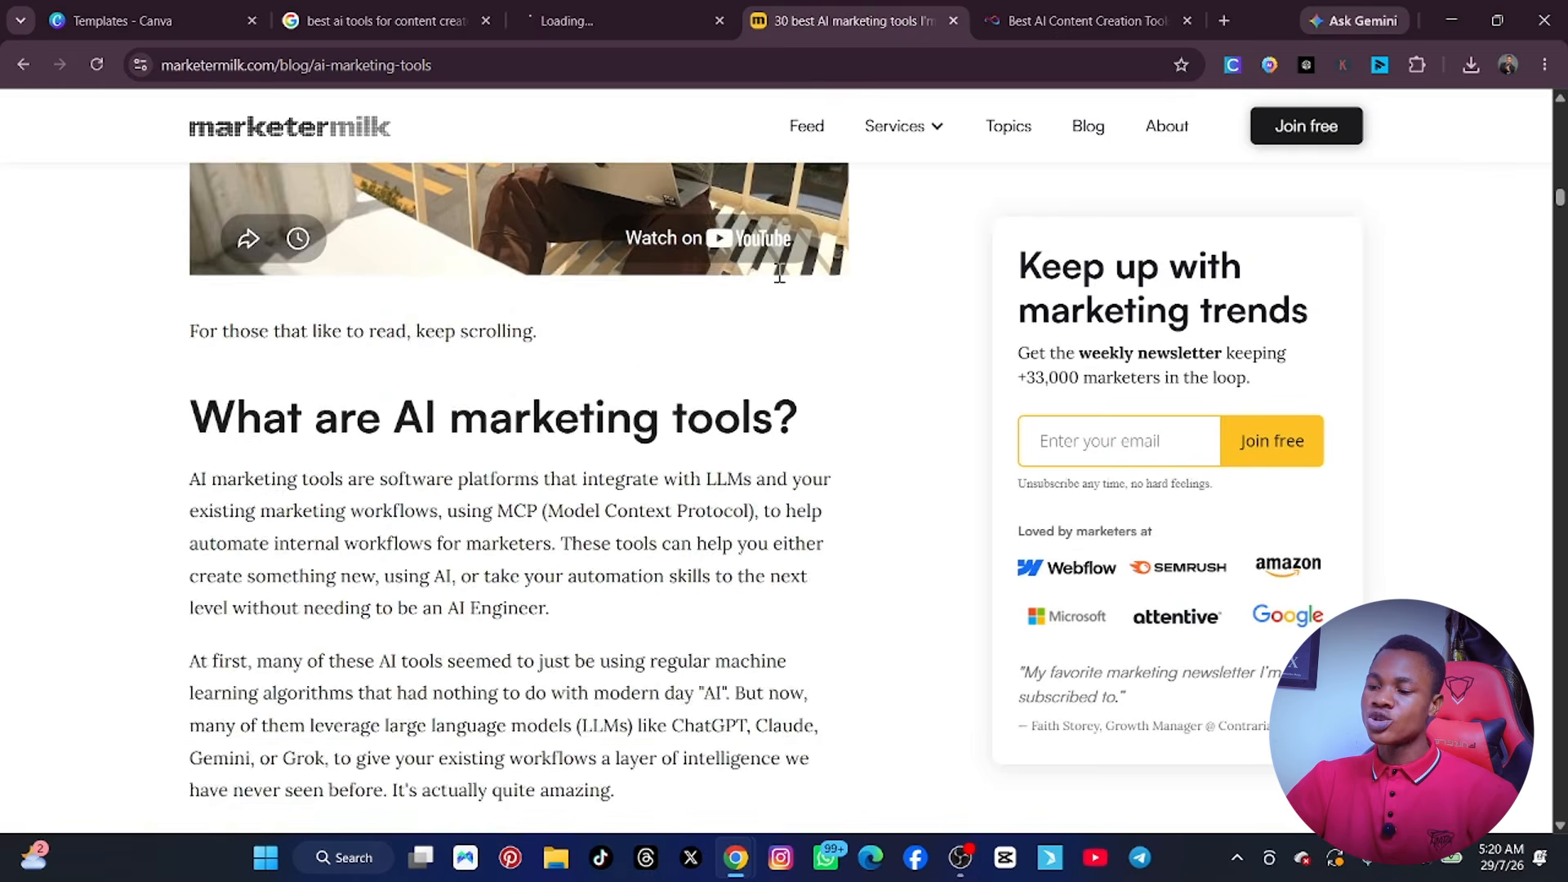
{"action": "scroll", "coordinate": [776, 291], "scroll_direction": "up", "scroll_amount": 15}
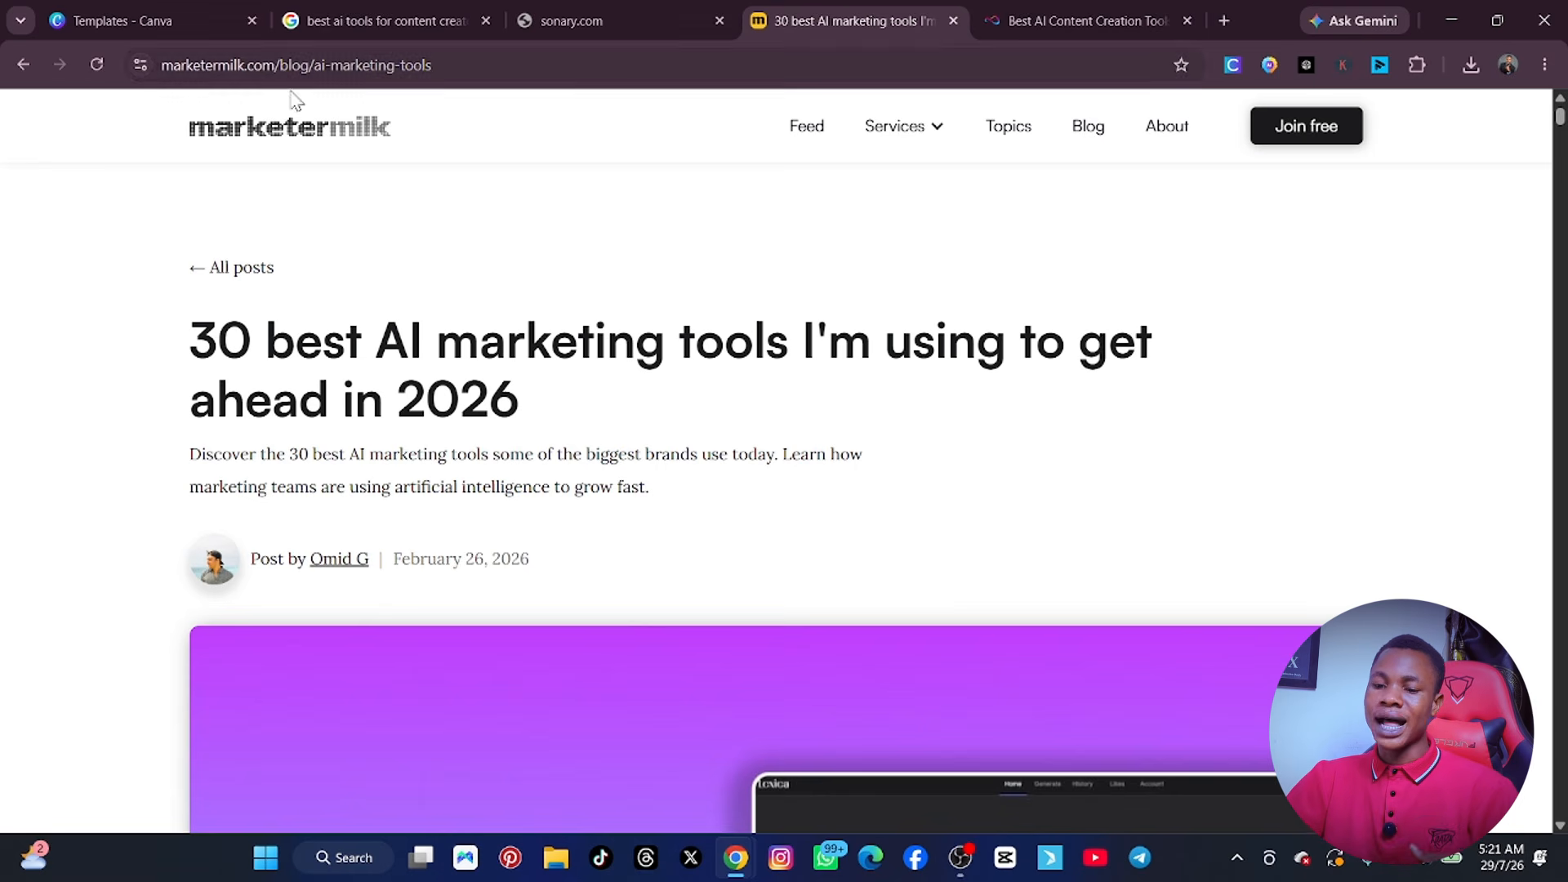
{"action": "left_click", "coordinate": [29, 71]}
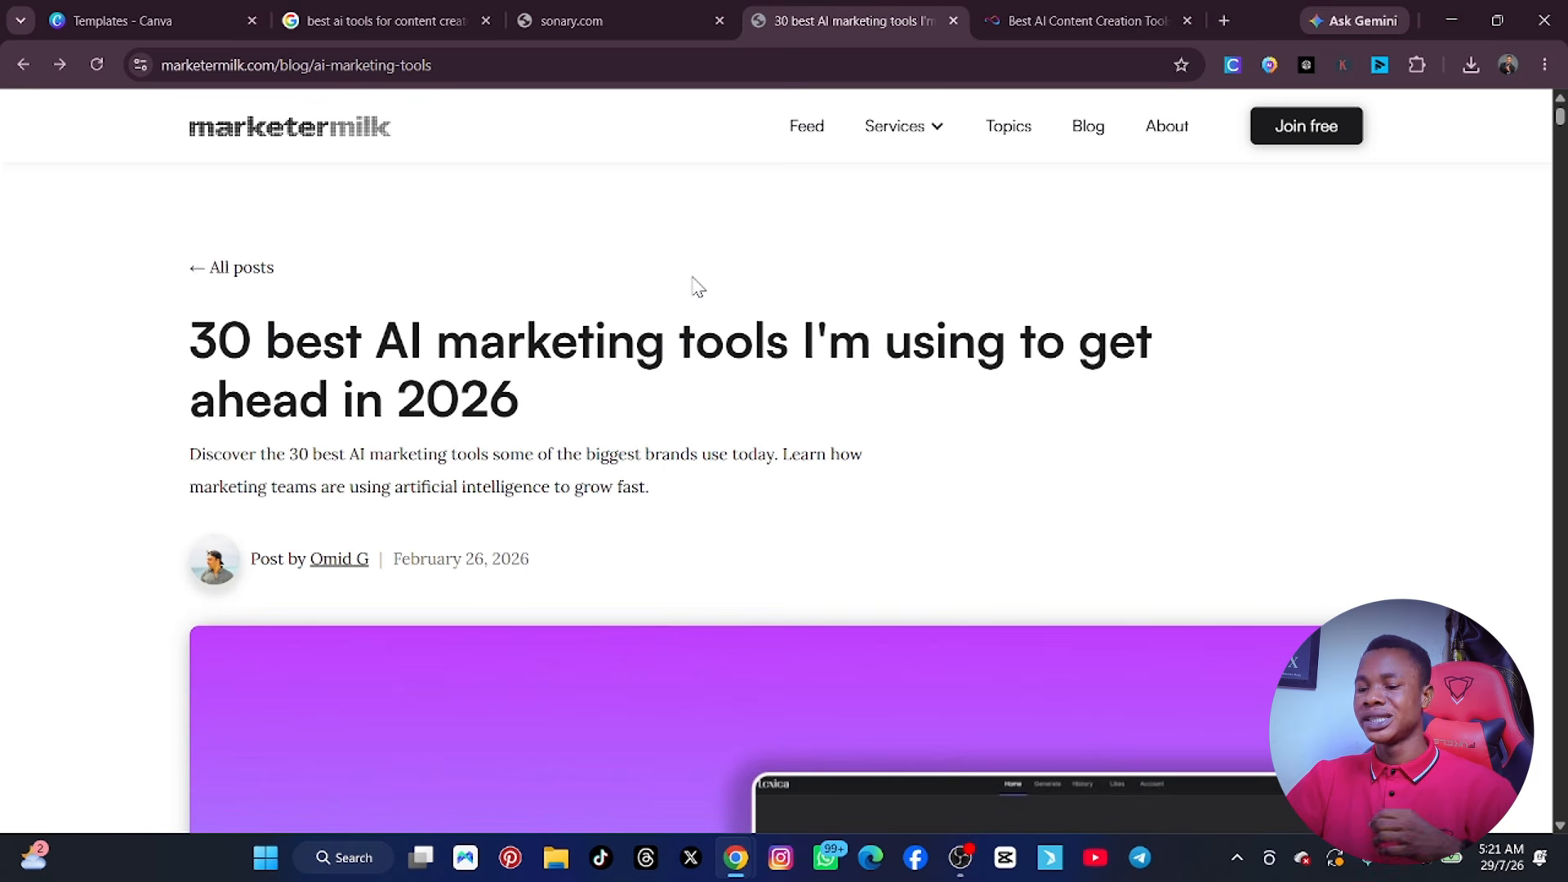
Close the Marketer Milk, saascrmreview.com and Sonary pages to return to the search results.
{"action": "left_click", "coordinate": [953, 19]}
{"action": "left_click", "coordinate": [946, 20]}
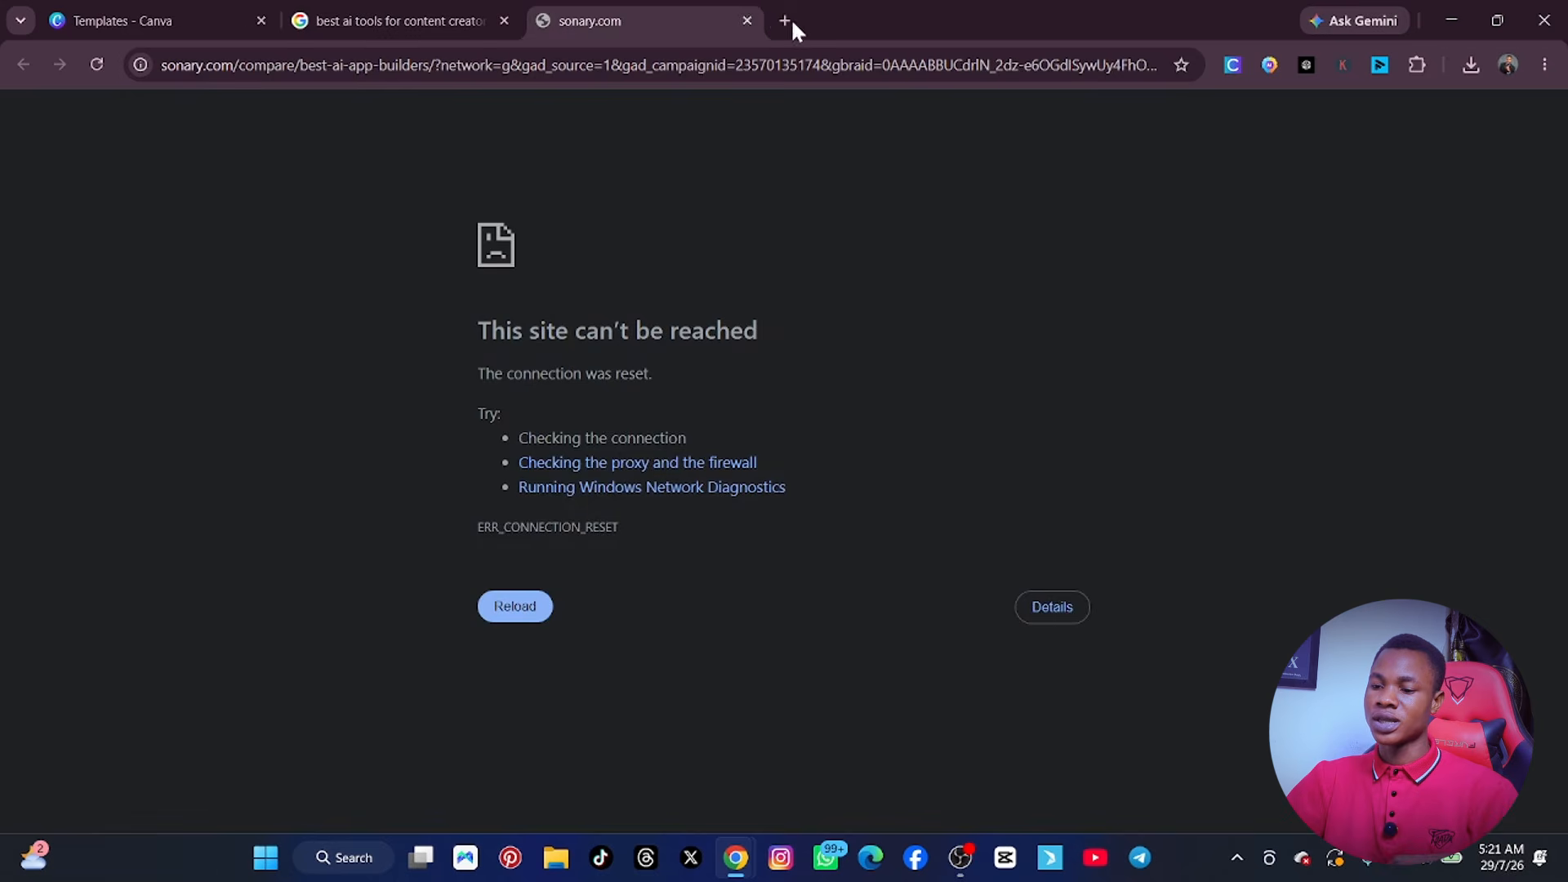
{"action": "left_click", "coordinate": [747, 19]}
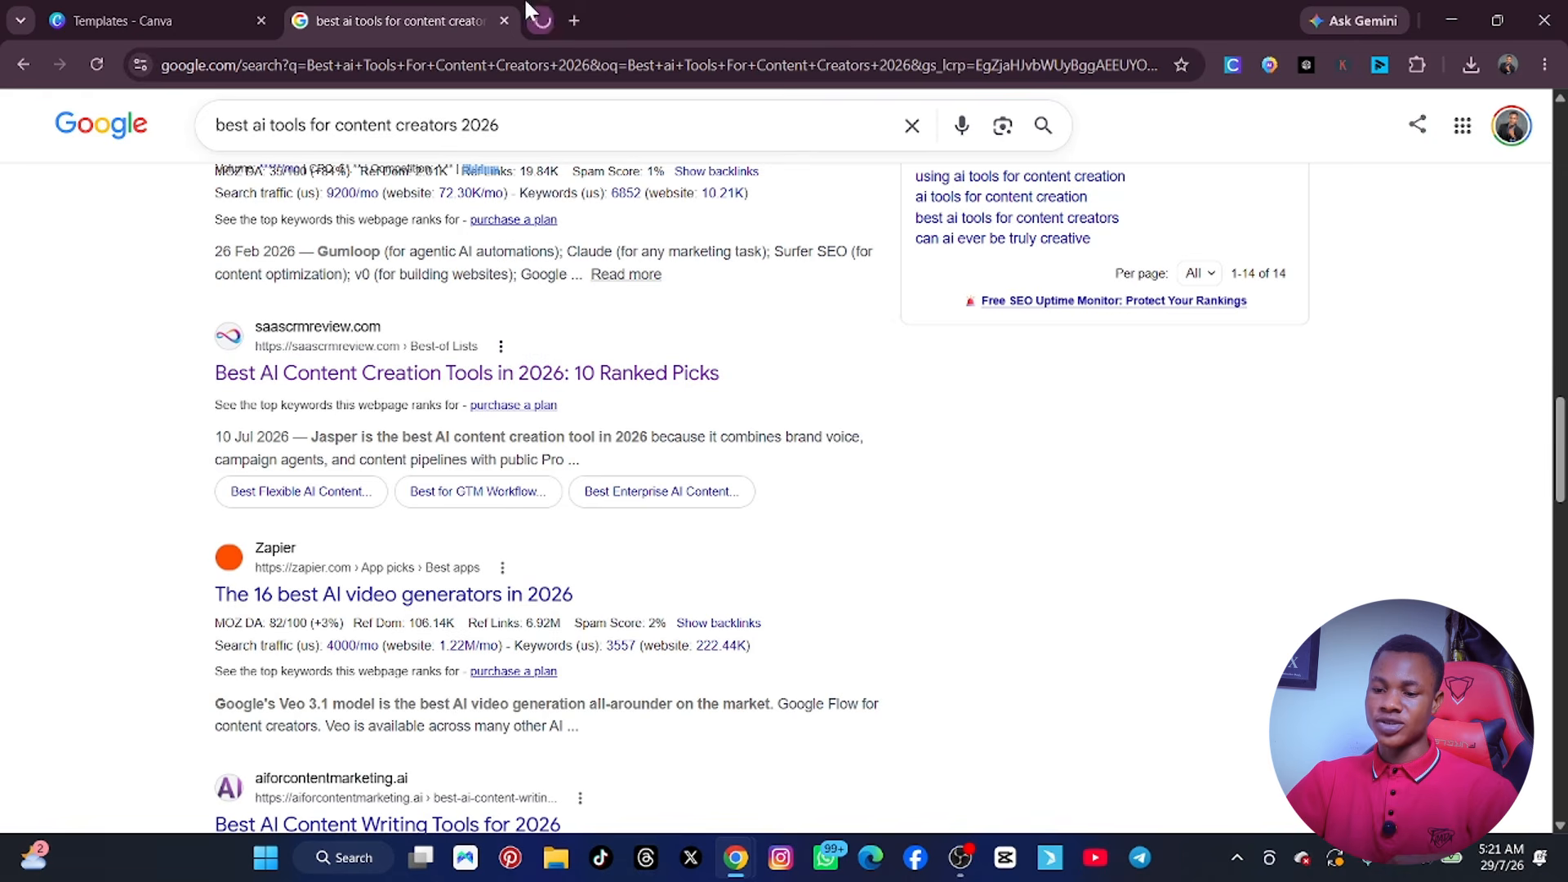
Refine the Google search to "best ai tools for content creators 2026 pdf".
{"action": "left_click", "coordinate": [539, 125]}
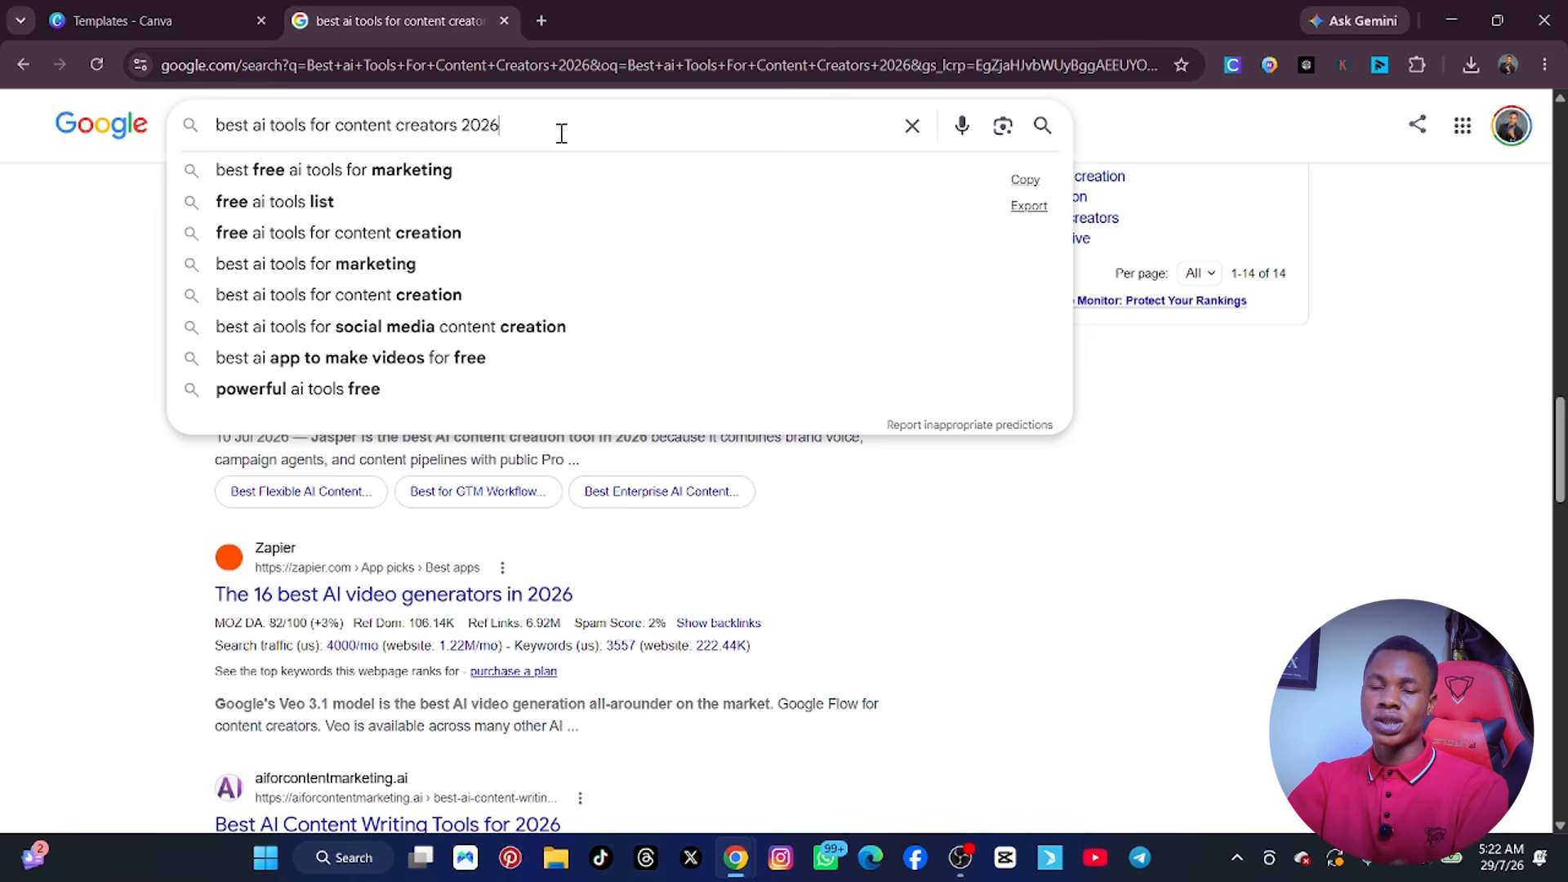
{"action": "type", "text": "pdf"}
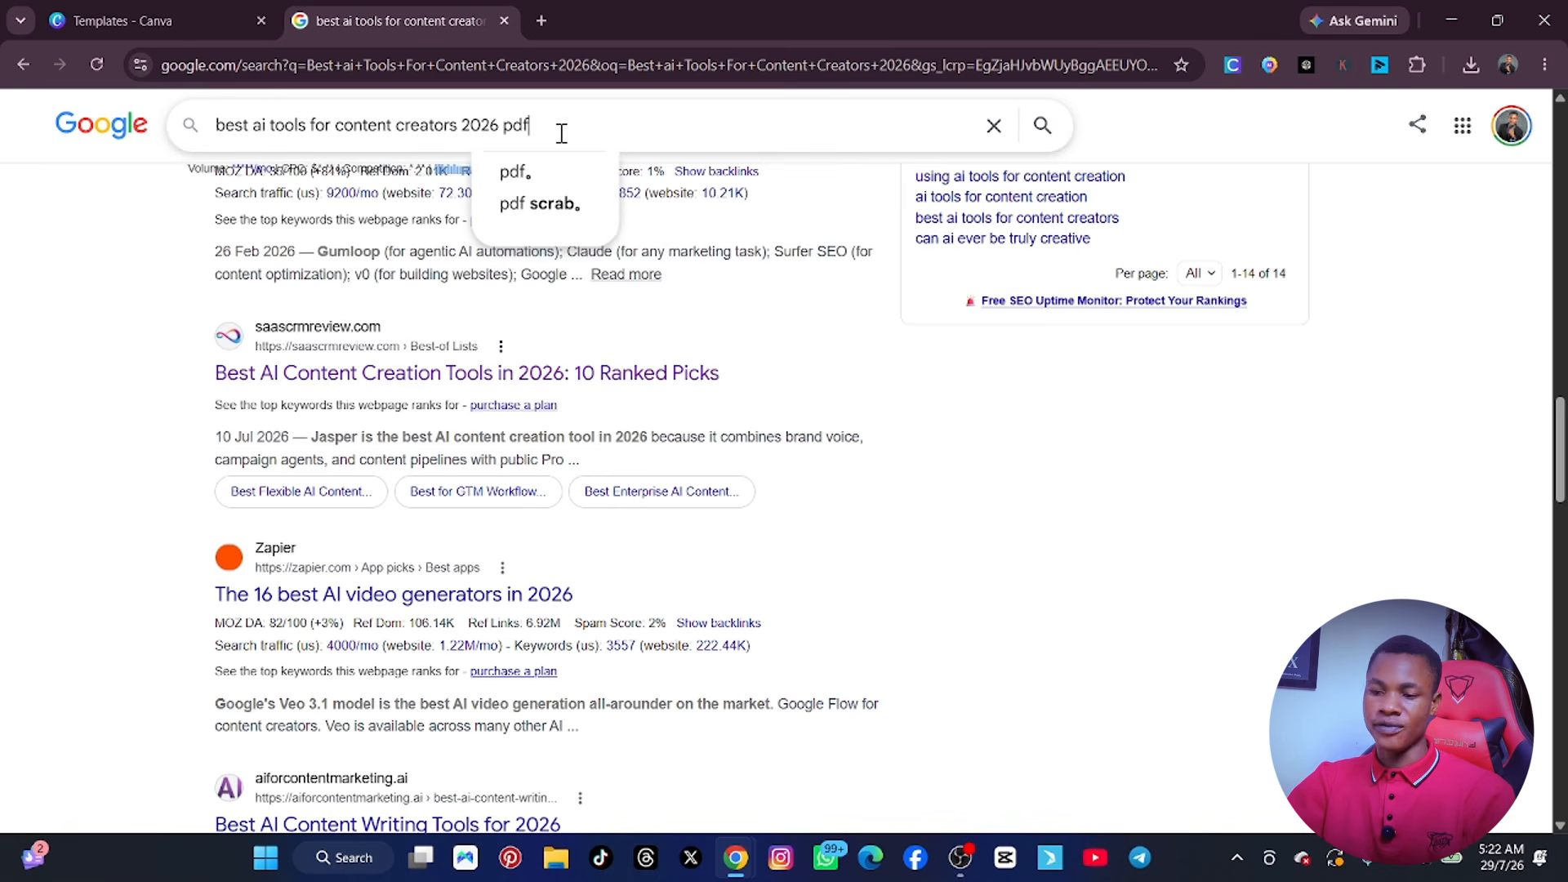
{"action": "key", "text": "Return"}
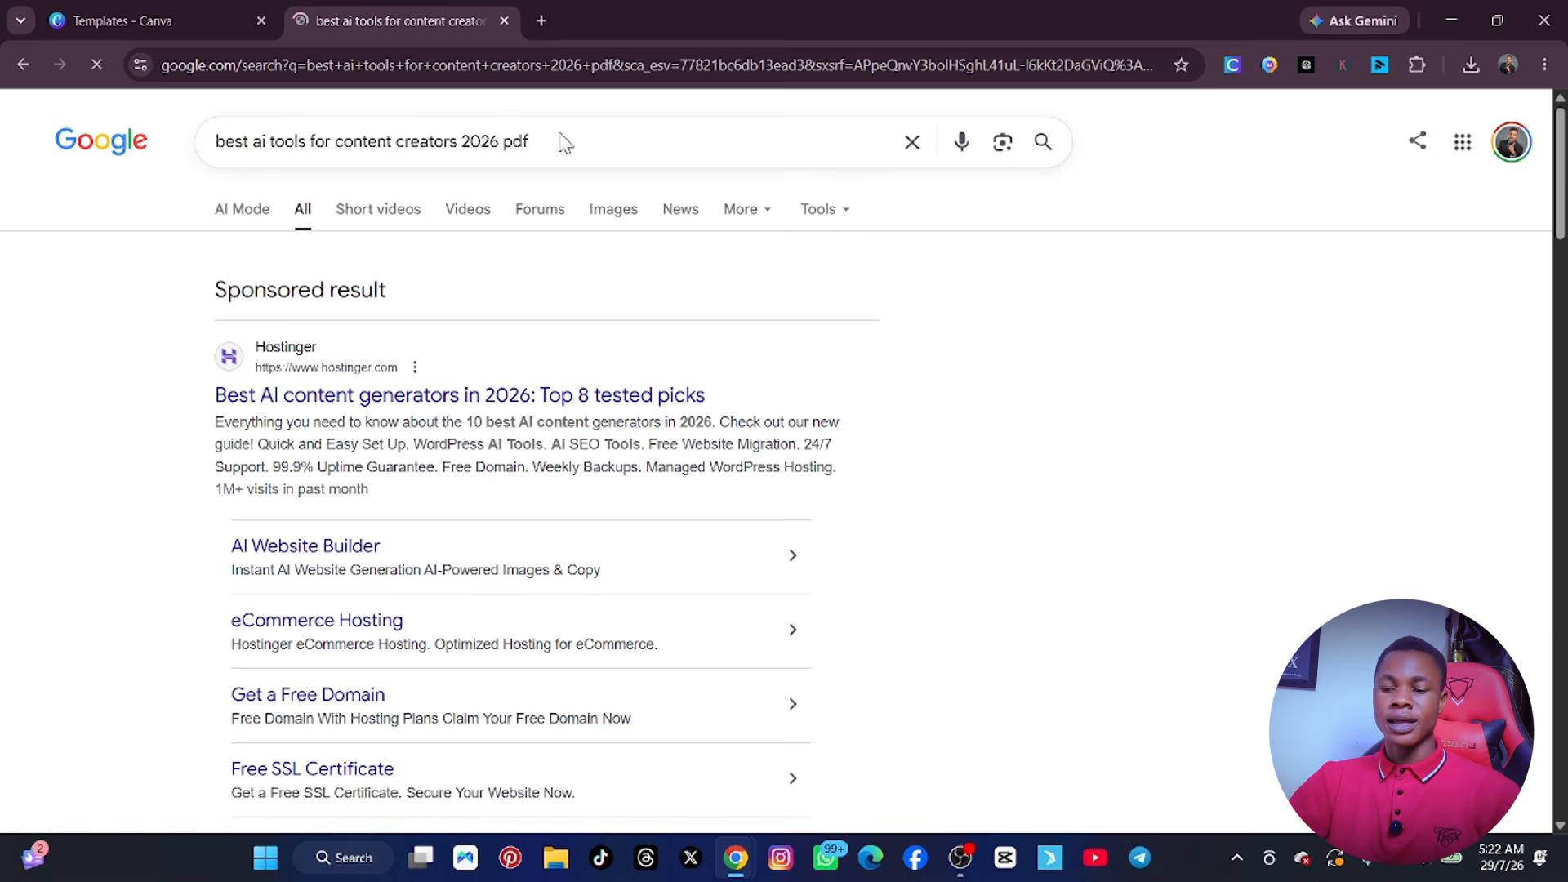
Find Scribd's "Top 30 AI Tools for Content Creation | PDF" among the search results and open it in a new tab.
{"action": "scroll", "coordinate": [514, 424], "scroll_direction": "down", "scroll_amount": 8}
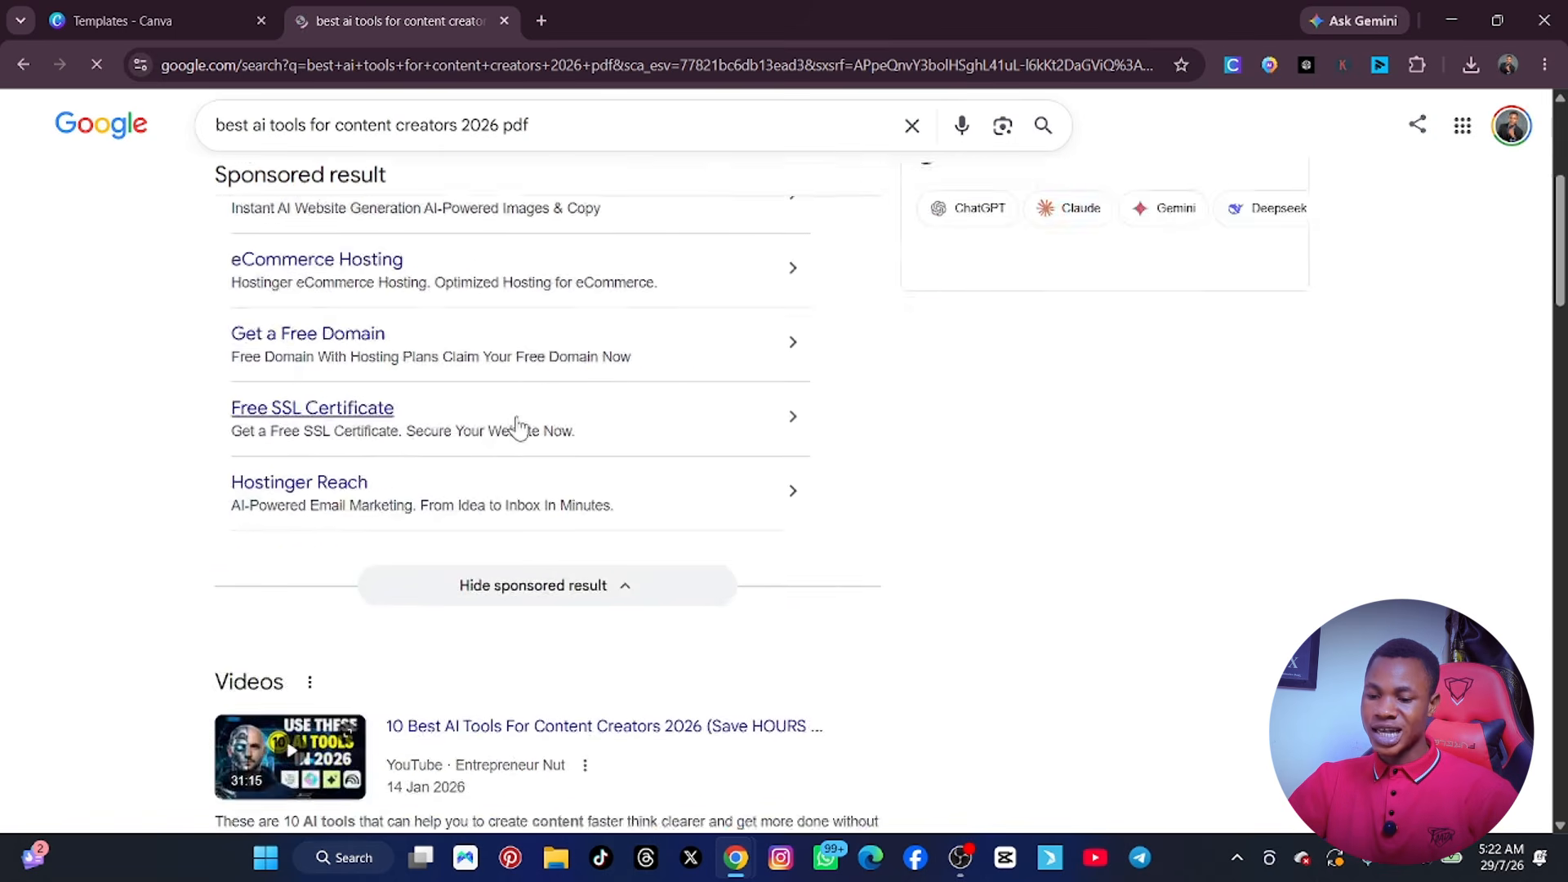
{"action": "scroll", "coordinate": [571, 457], "scroll_direction": "down", "scroll_amount": 6}
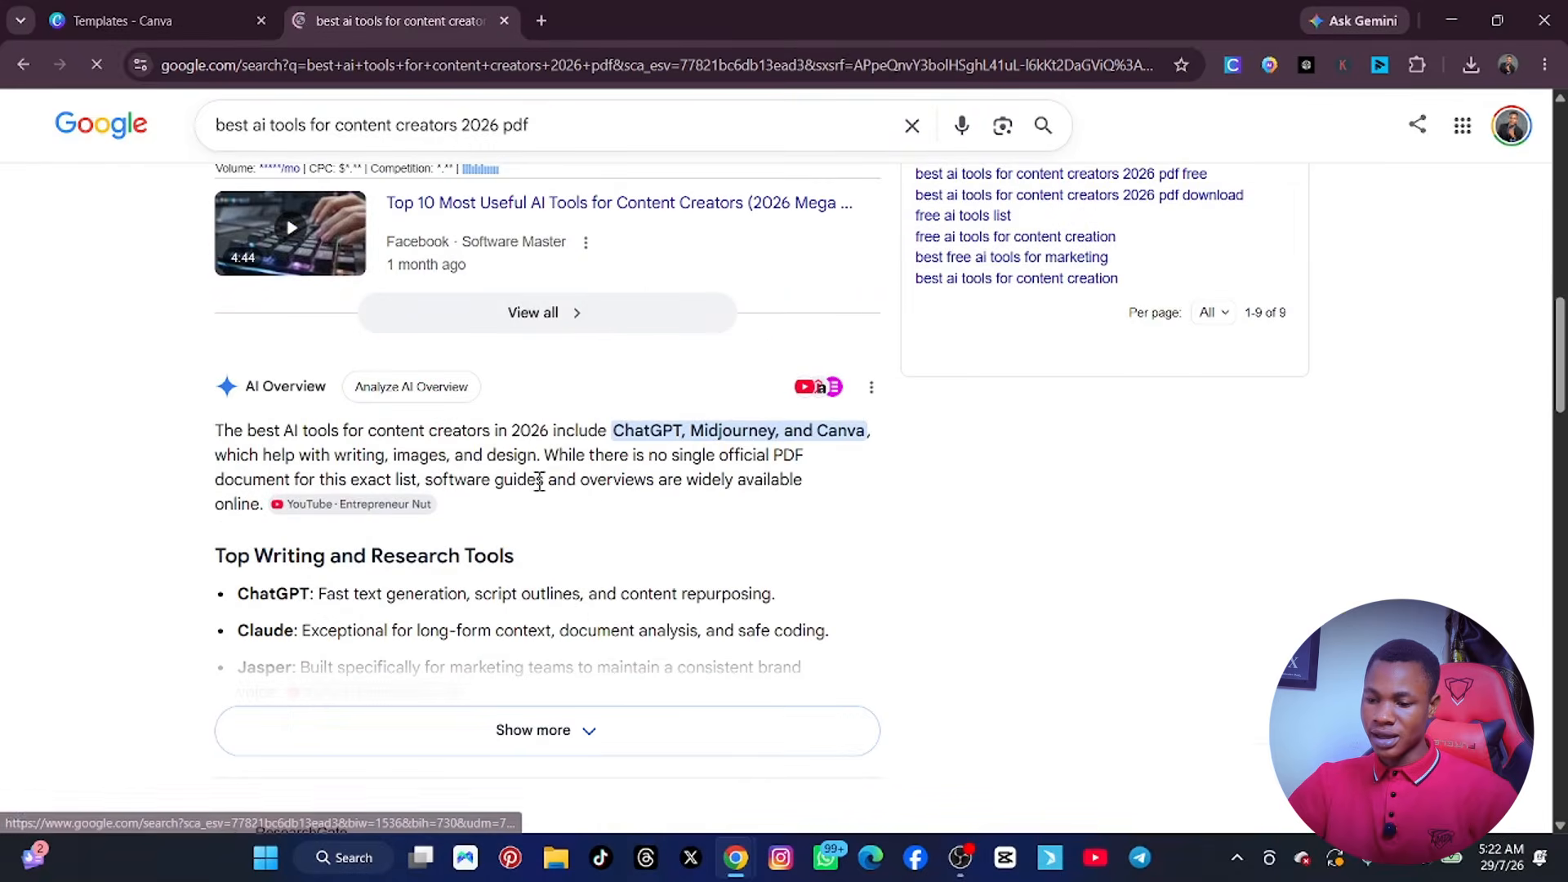
{"action": "scroll", "coordinate": [571, 523], "scroll_direction": "down", "scroll_amount": 6}
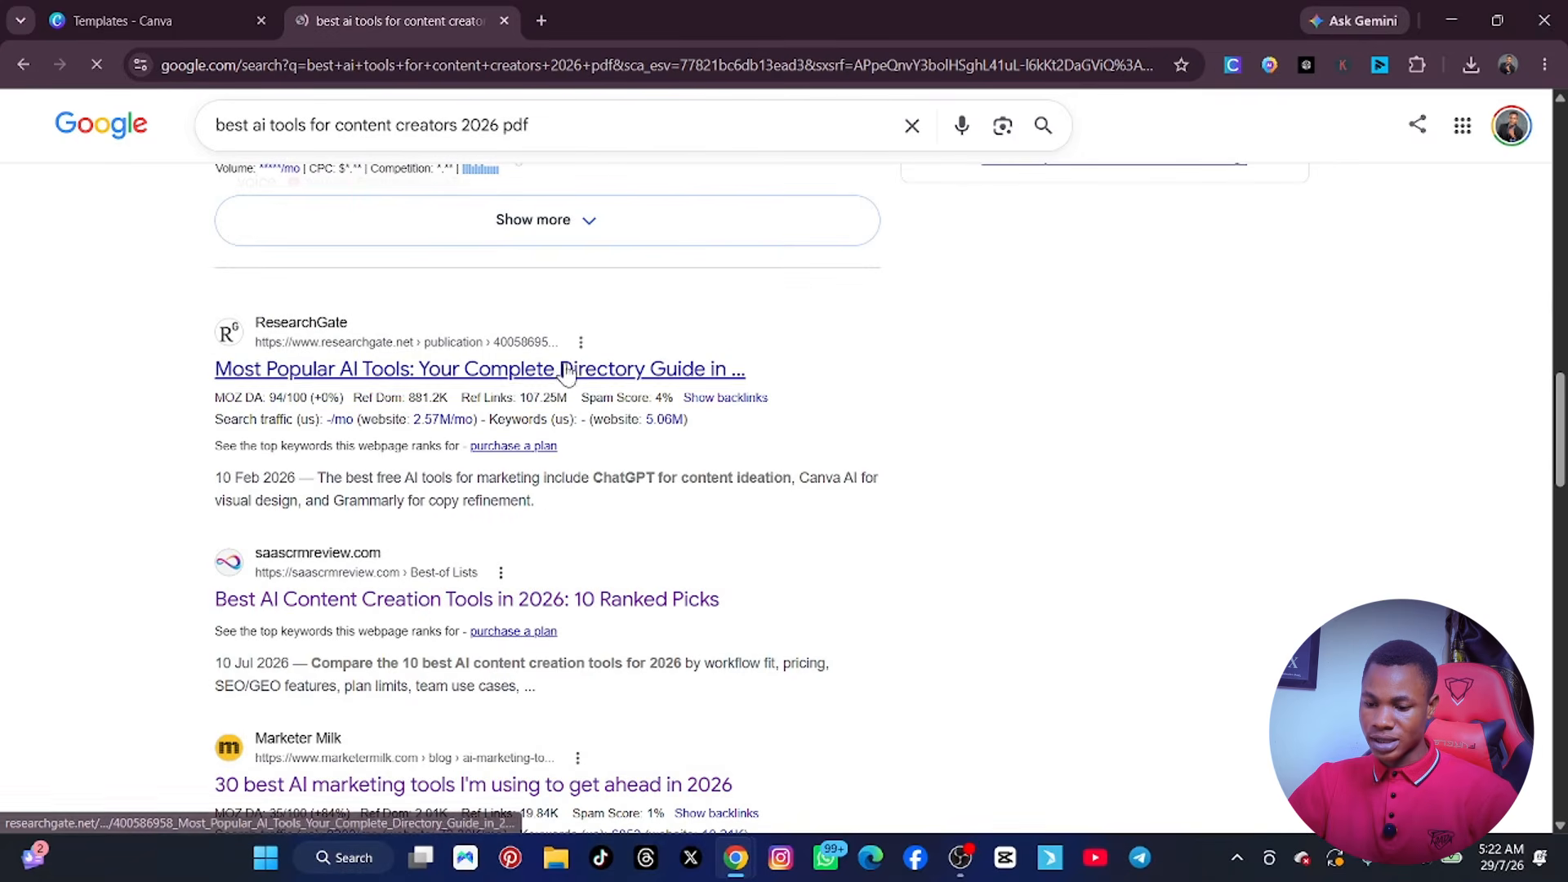
{"action": "scroll", "coordinate": [457, 625], "scroll_direction": "down", "scroll_amount": 6}
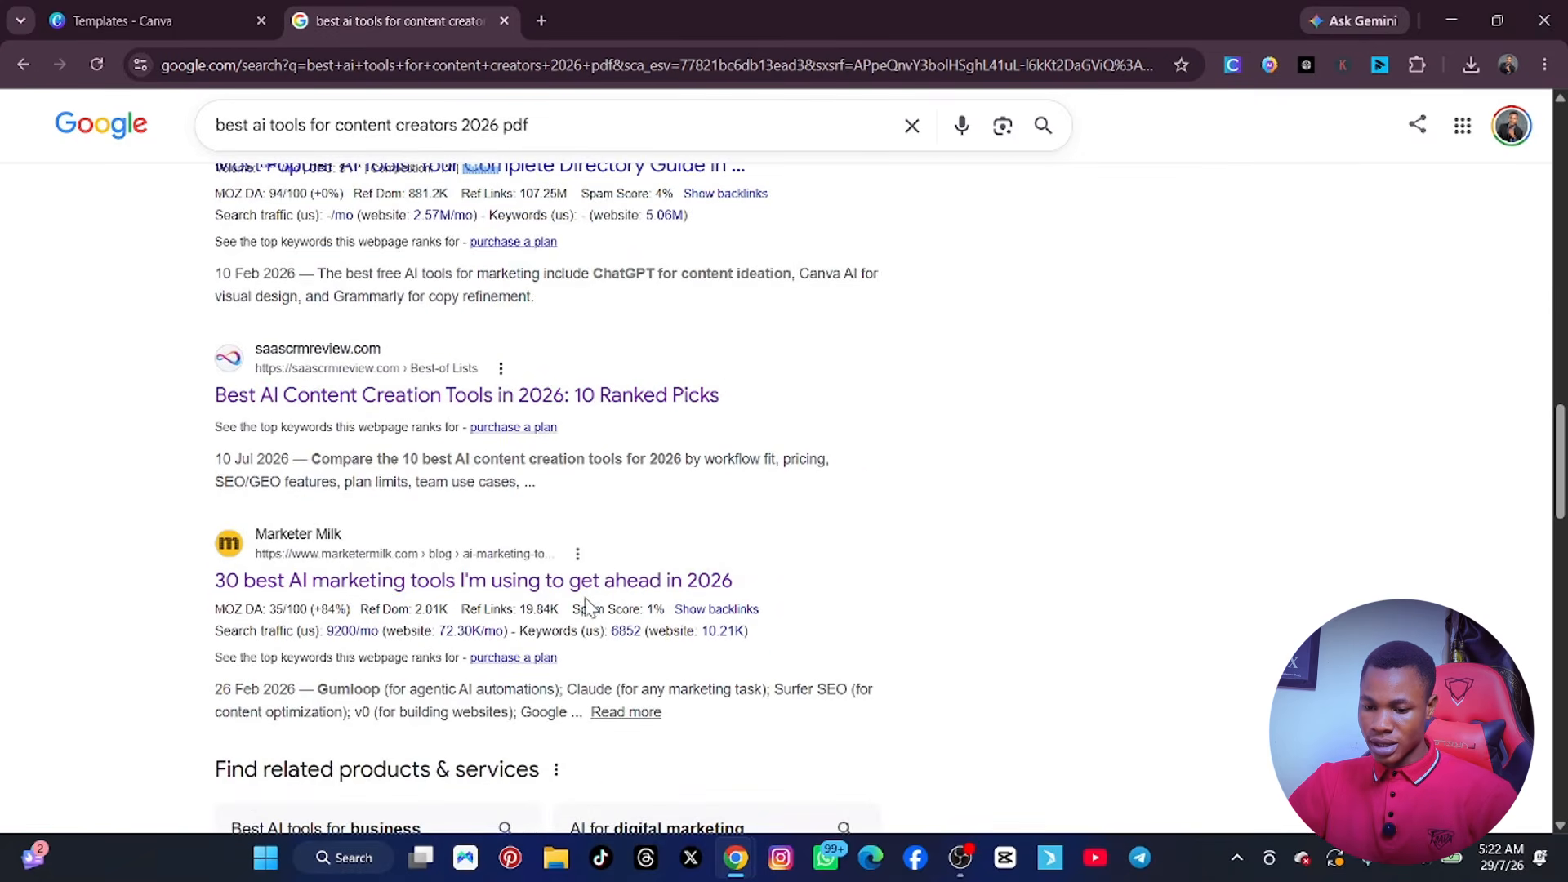
{"action": "scroll", "coordinate": [477, 616], "scroll_direction": "down", "scroll_amount": 7}
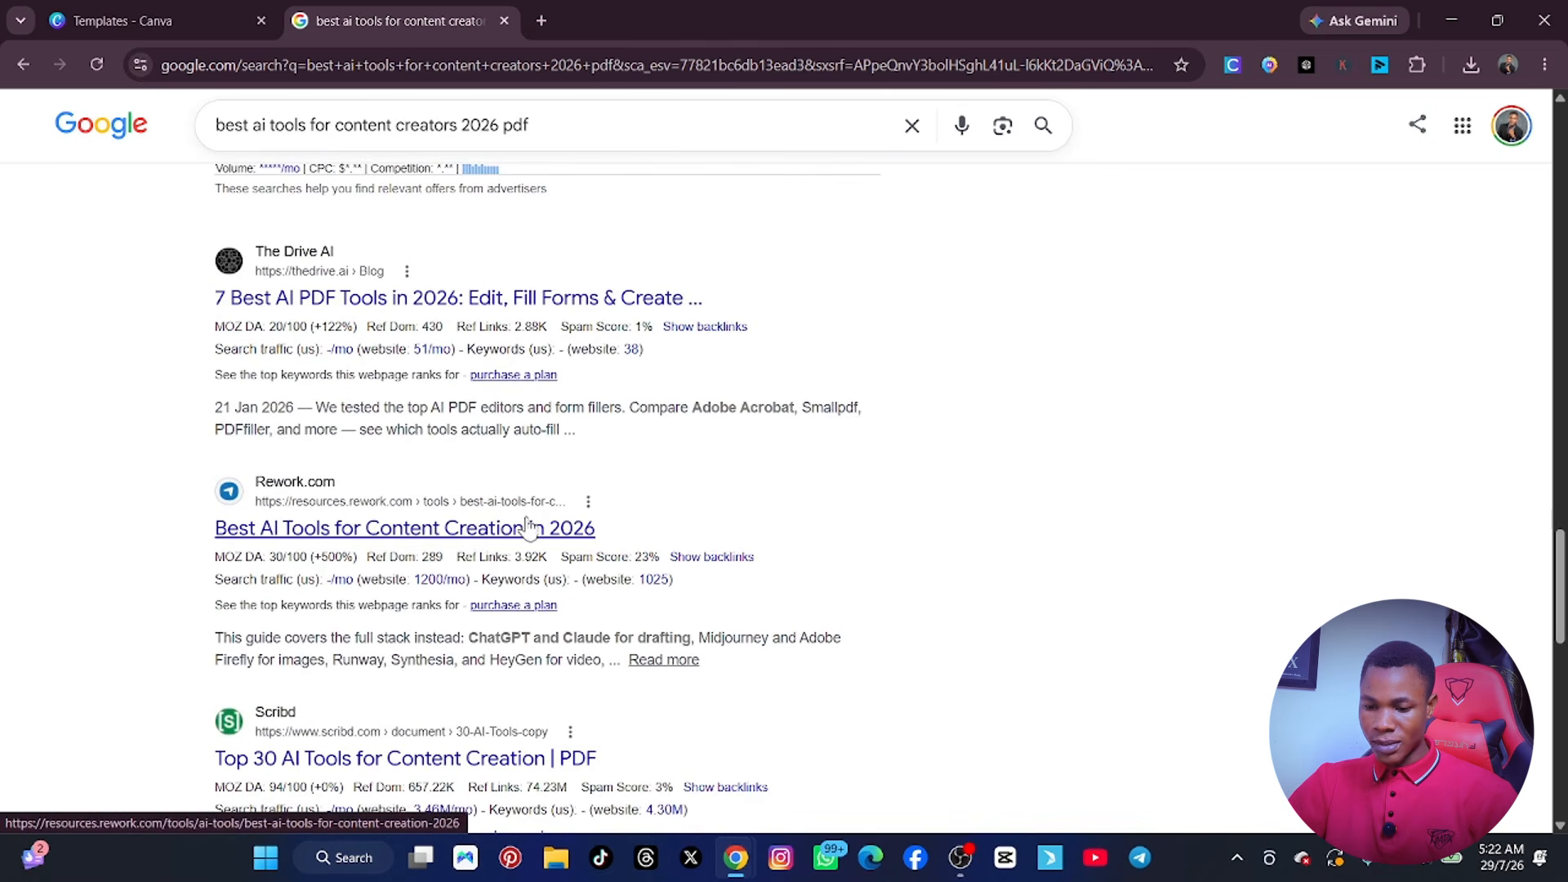
{"action": "scroll", "coordinate": [444, 547], "scroll_direction": "down", "scroll_amount": 4}
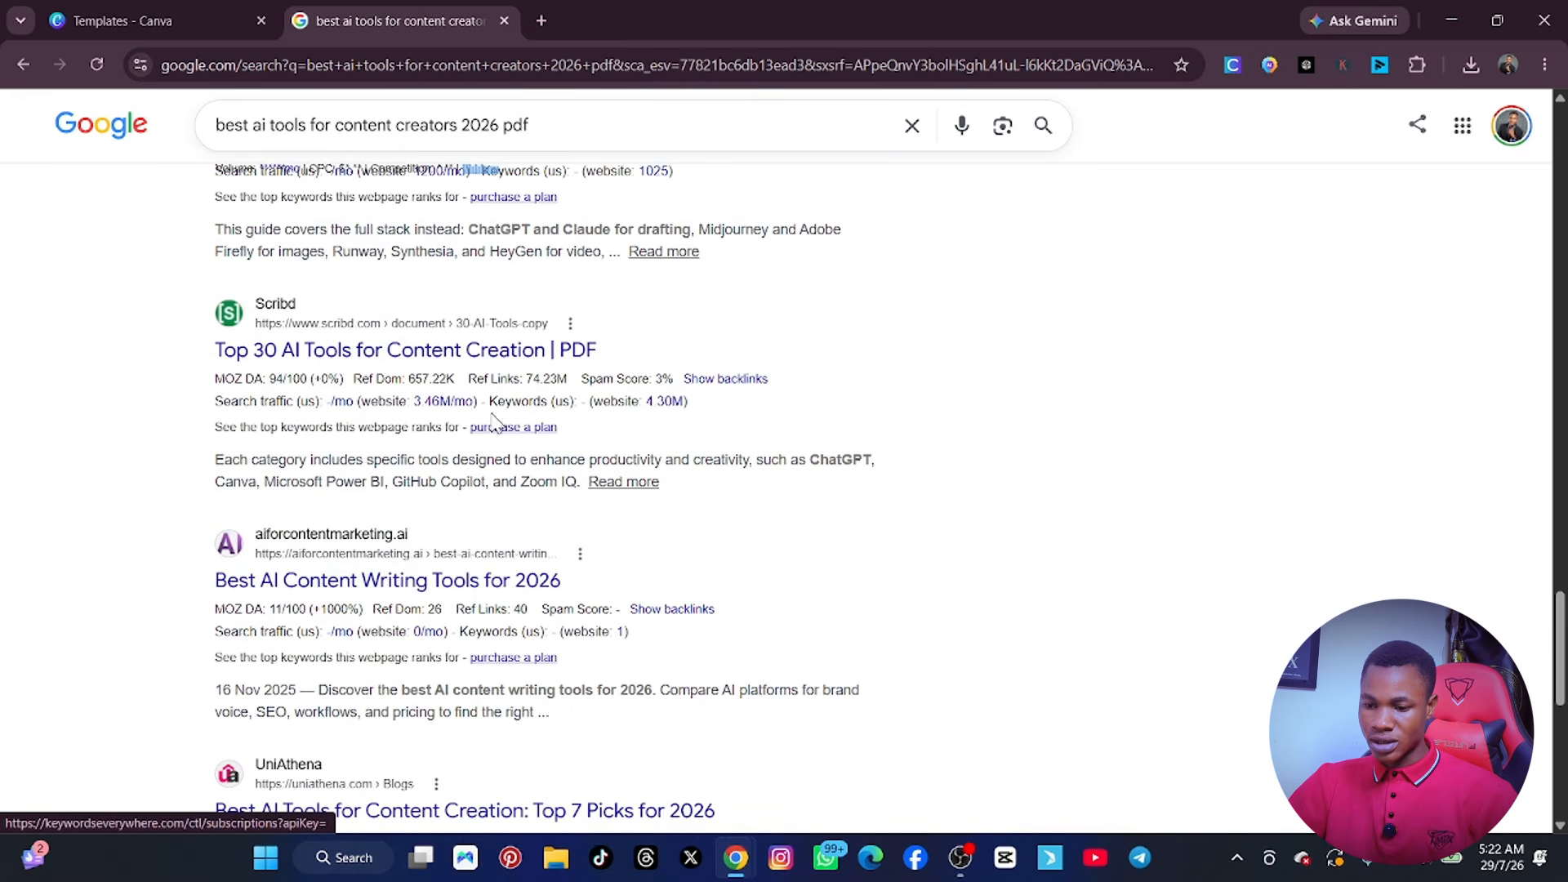
{"action": "right_click", "coordinate": [396, 355]}
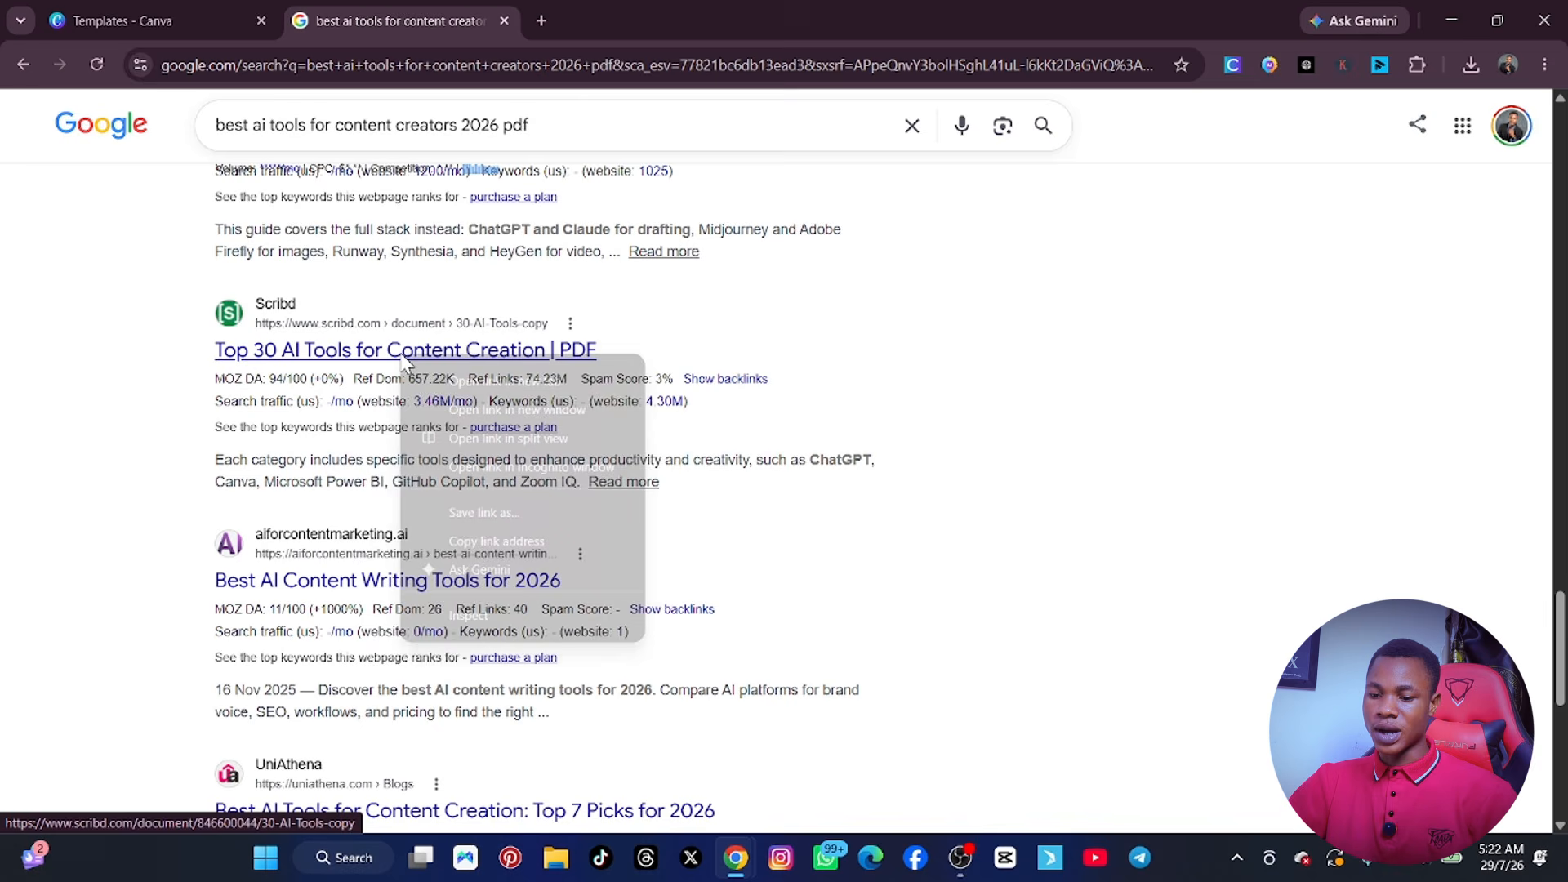
{"action": "left_click", "coordinate": [473, 374]}
Go to the second page of Google results and examine its listings for more PDF sources on AI content creation tools.
{"action": "scroll", "coordinate": [507, 511], "scroll_direction": "down", "scroll_amount": 5}
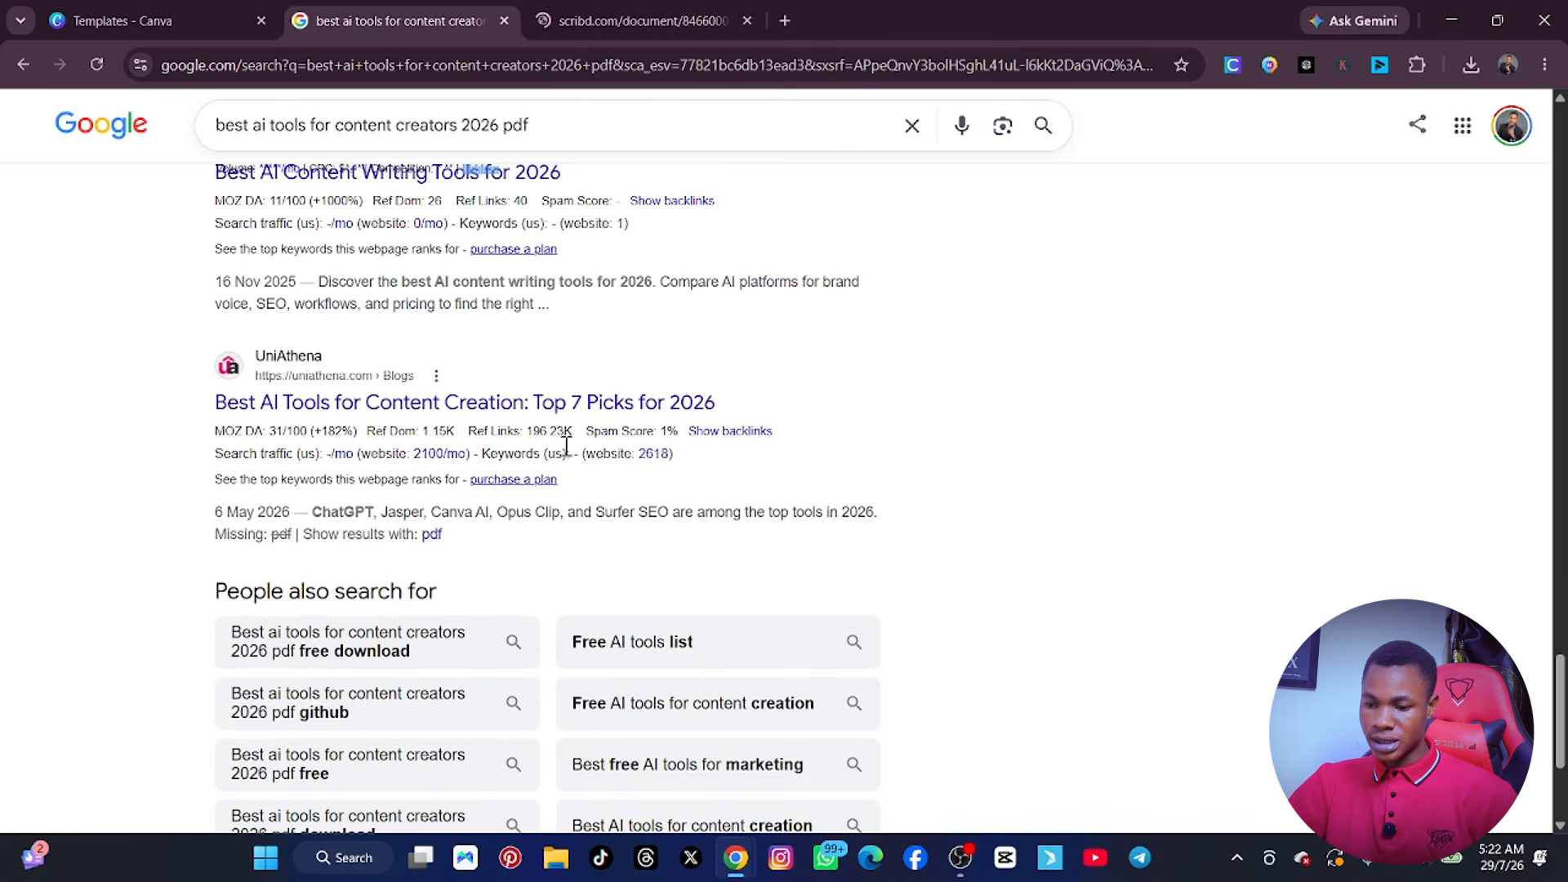
{"action": "scroll", "coordinate": [507, 441], "scroll_direction": "down", "scroll_amount": 4}
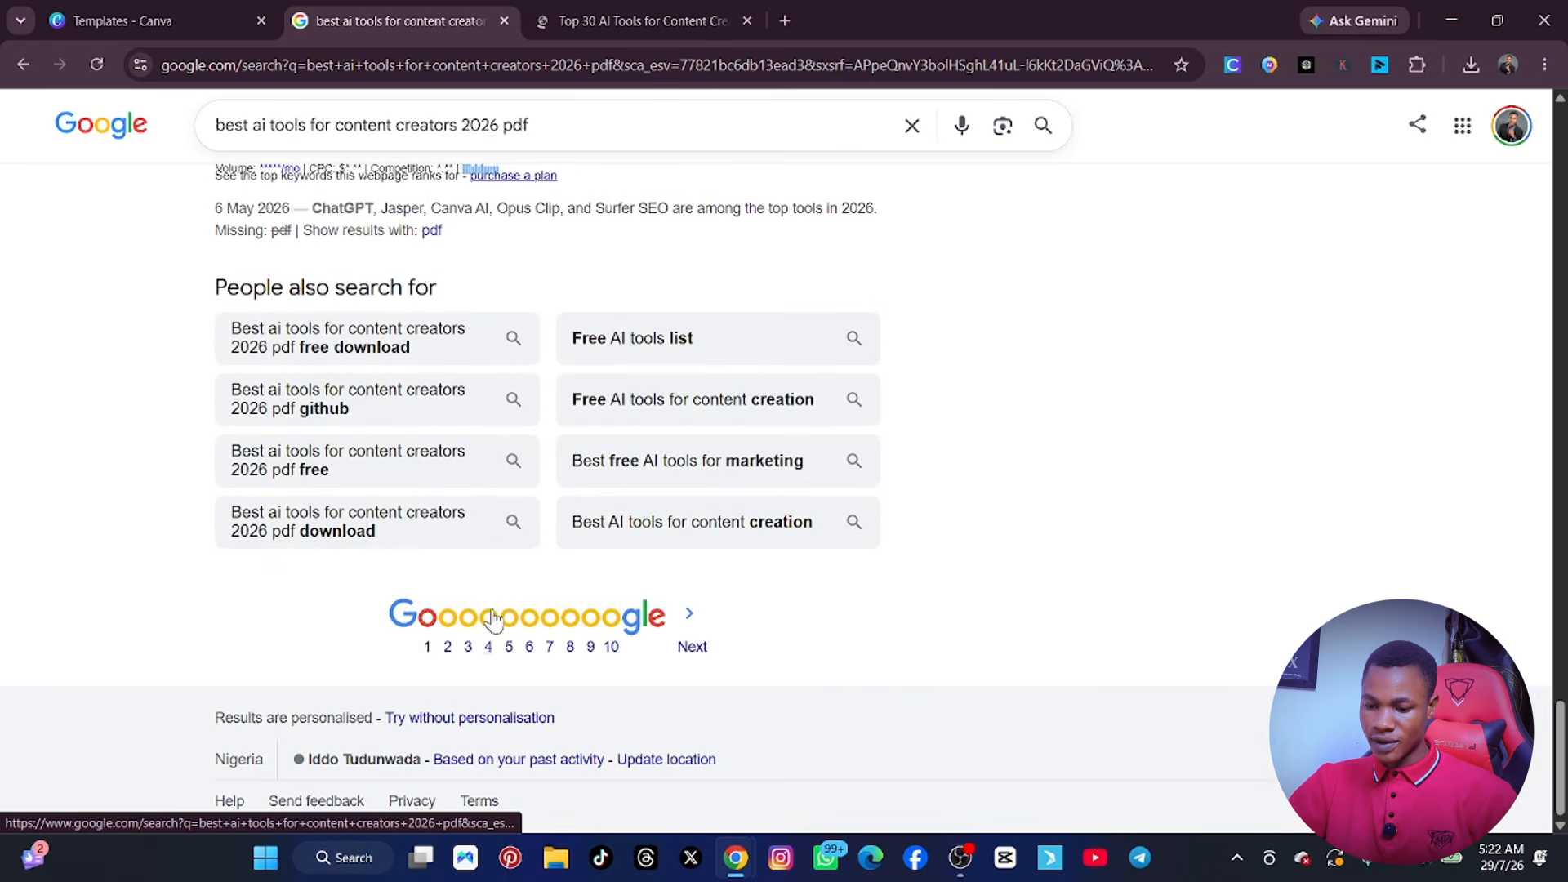
{"action": "left_click", "coordinate": [447, 647]}
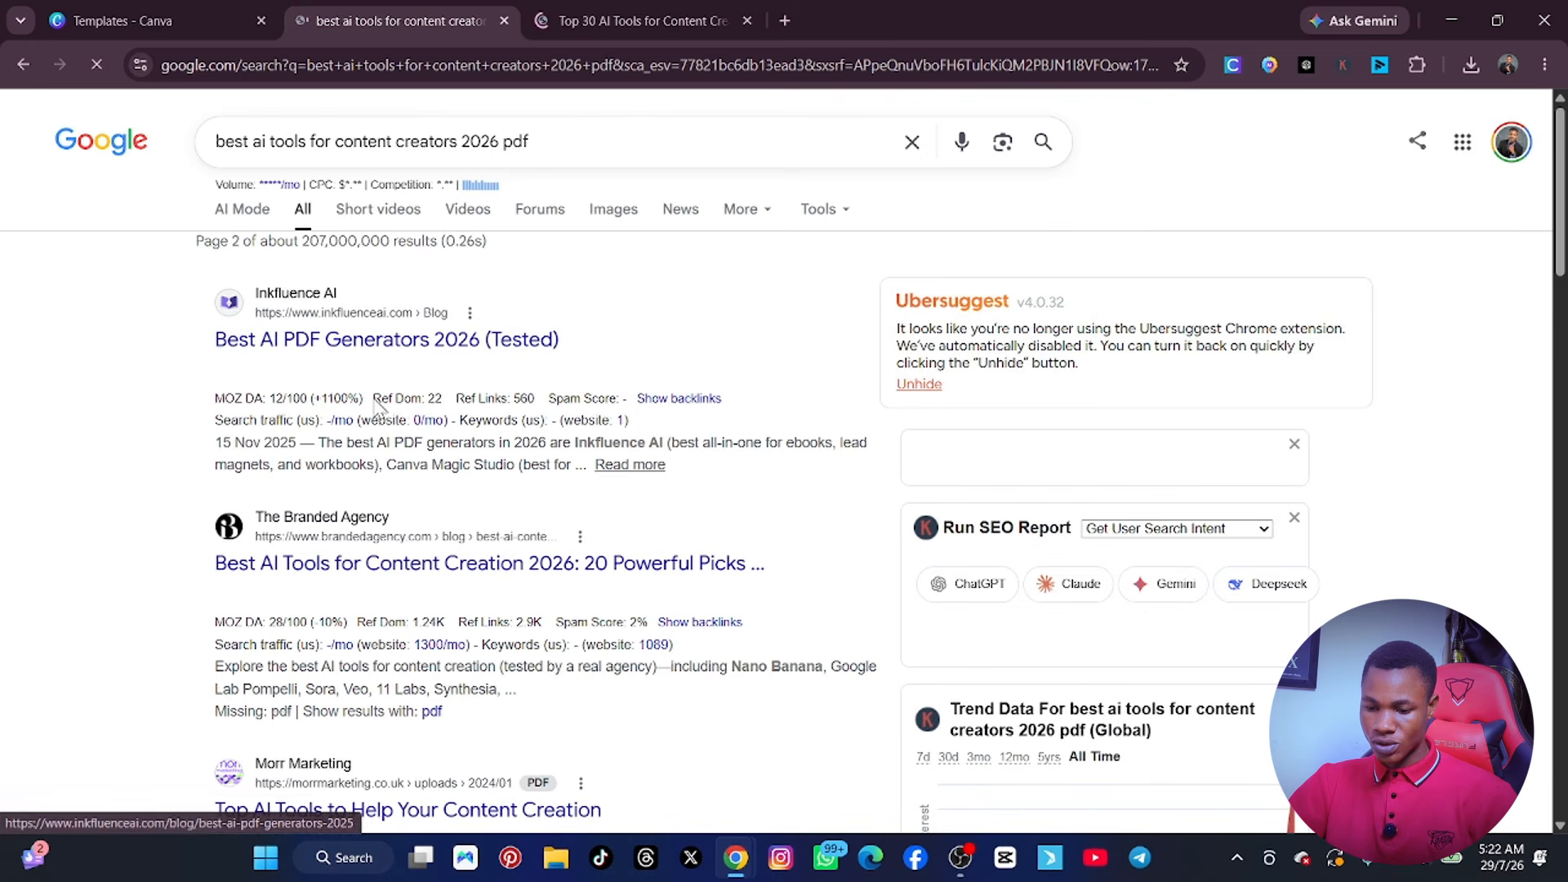
{"action": "scroll", "coordinate": [375, 419], "scroll_direction": "down", "scroll_amount": 3}
{"action": "scroll", "coordinate": [375, 419], "scroll_direction": "down", "scroll_amount": 5}
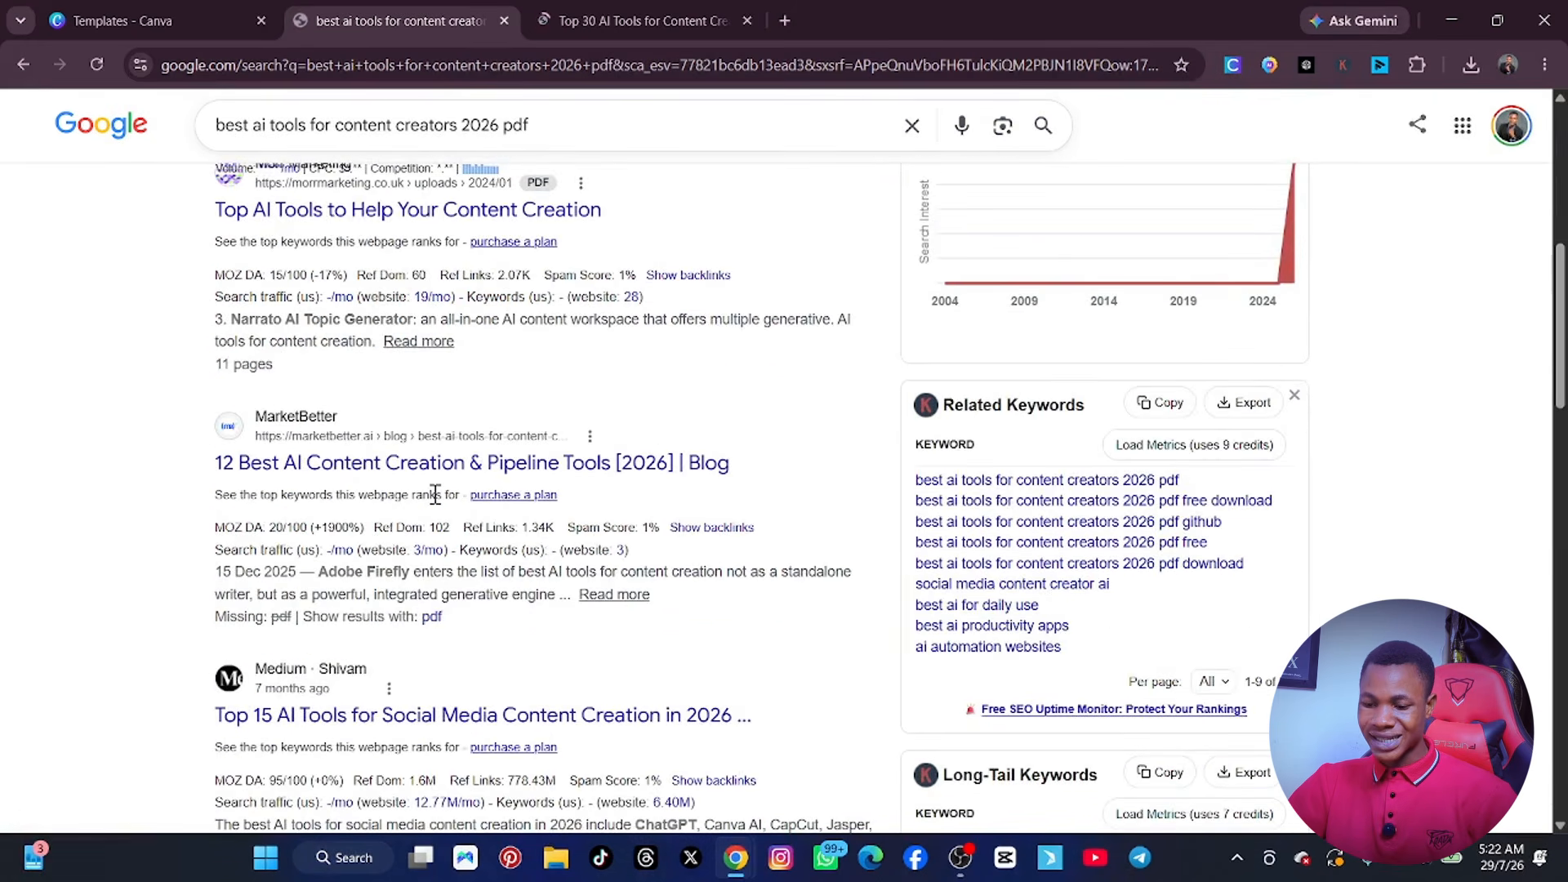
{"action": "scroll", "coordinate": [435, 494], "scroll_direction": "down", "scroll_amount": 4}
{"action": "scroll", "coordinate": [436, 494], "scroll_direction": "down", "scroll_amount": 3}
{"action": "scroll", "coordinate": [458, 514], "scroll_direction": "down", "scroll_amount": 4}
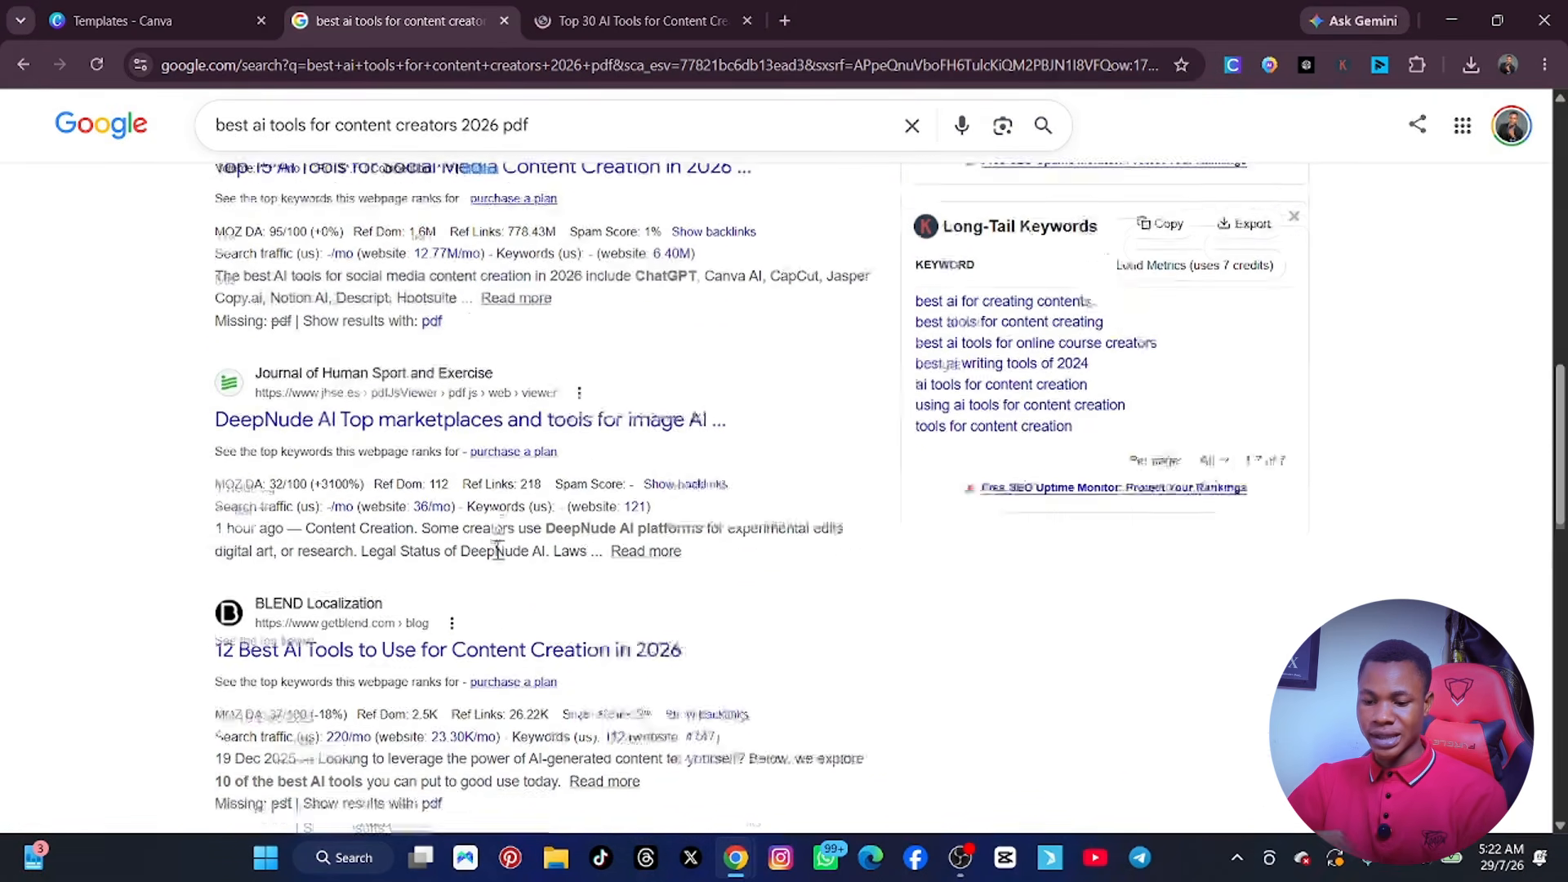
{"action": "mouse_move", "coordinate": [495, 553]}
{"action": "scroll", "coordinate": [379, 547], "scroll_direction": "down", "scroll_amount": 10}
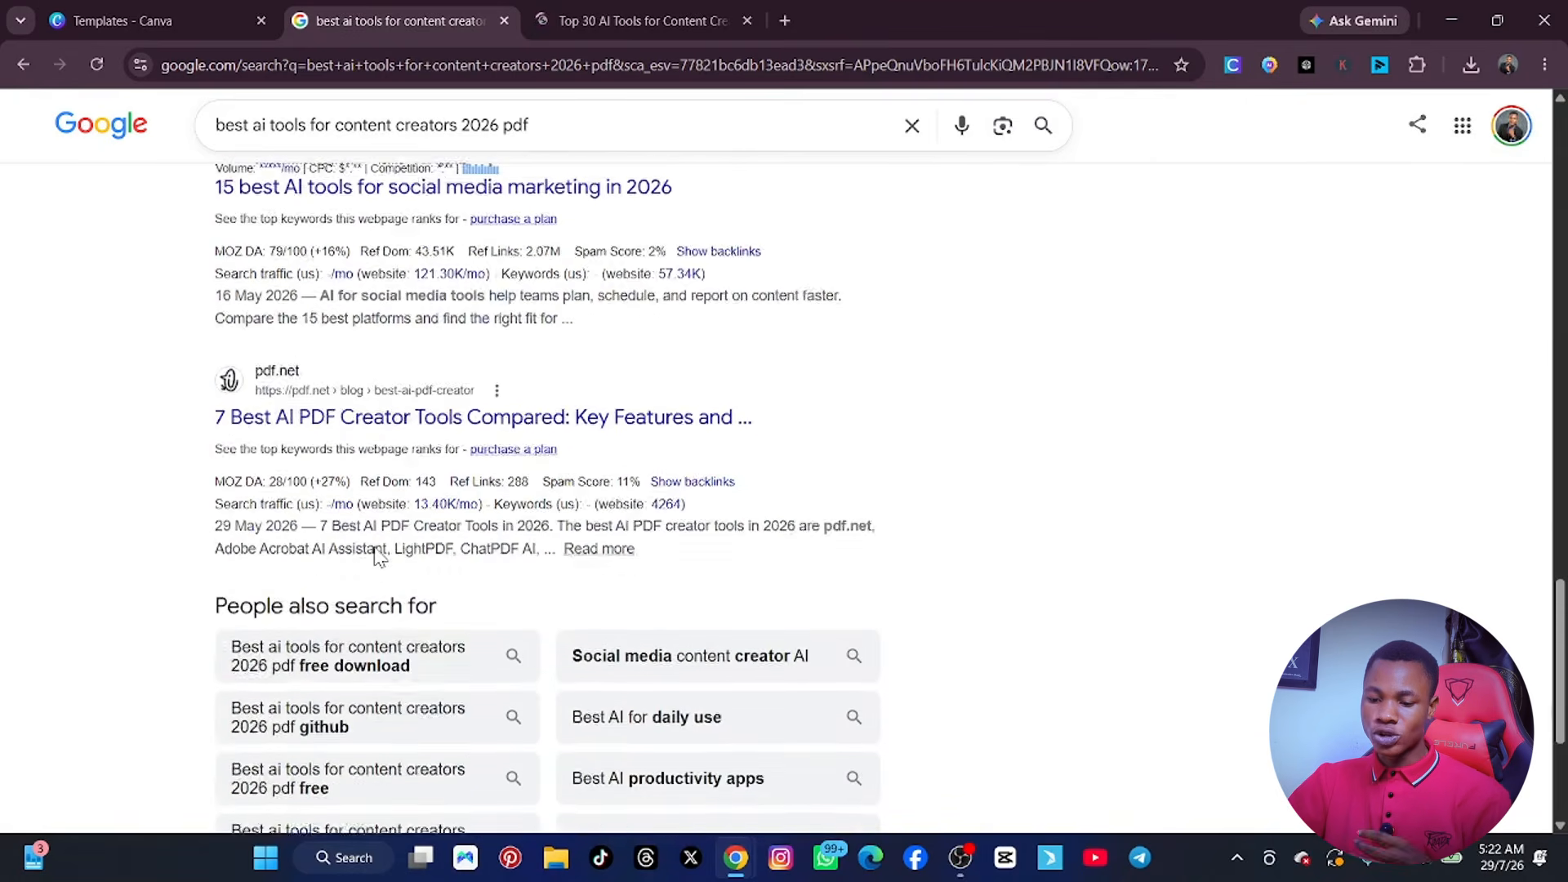
{"action": "scroll", "coordinate": [374, 557], "scroll_direction": "down", "scroll_amount": 2}
{"action": "scroll", "coordinate": [375, 557], "scroll_direction": "up", "scroll_amount": 1}
{"action": "scroll", "coordinate": [375, 556], "scroll_direction": "down", "scroll_amount": 2}
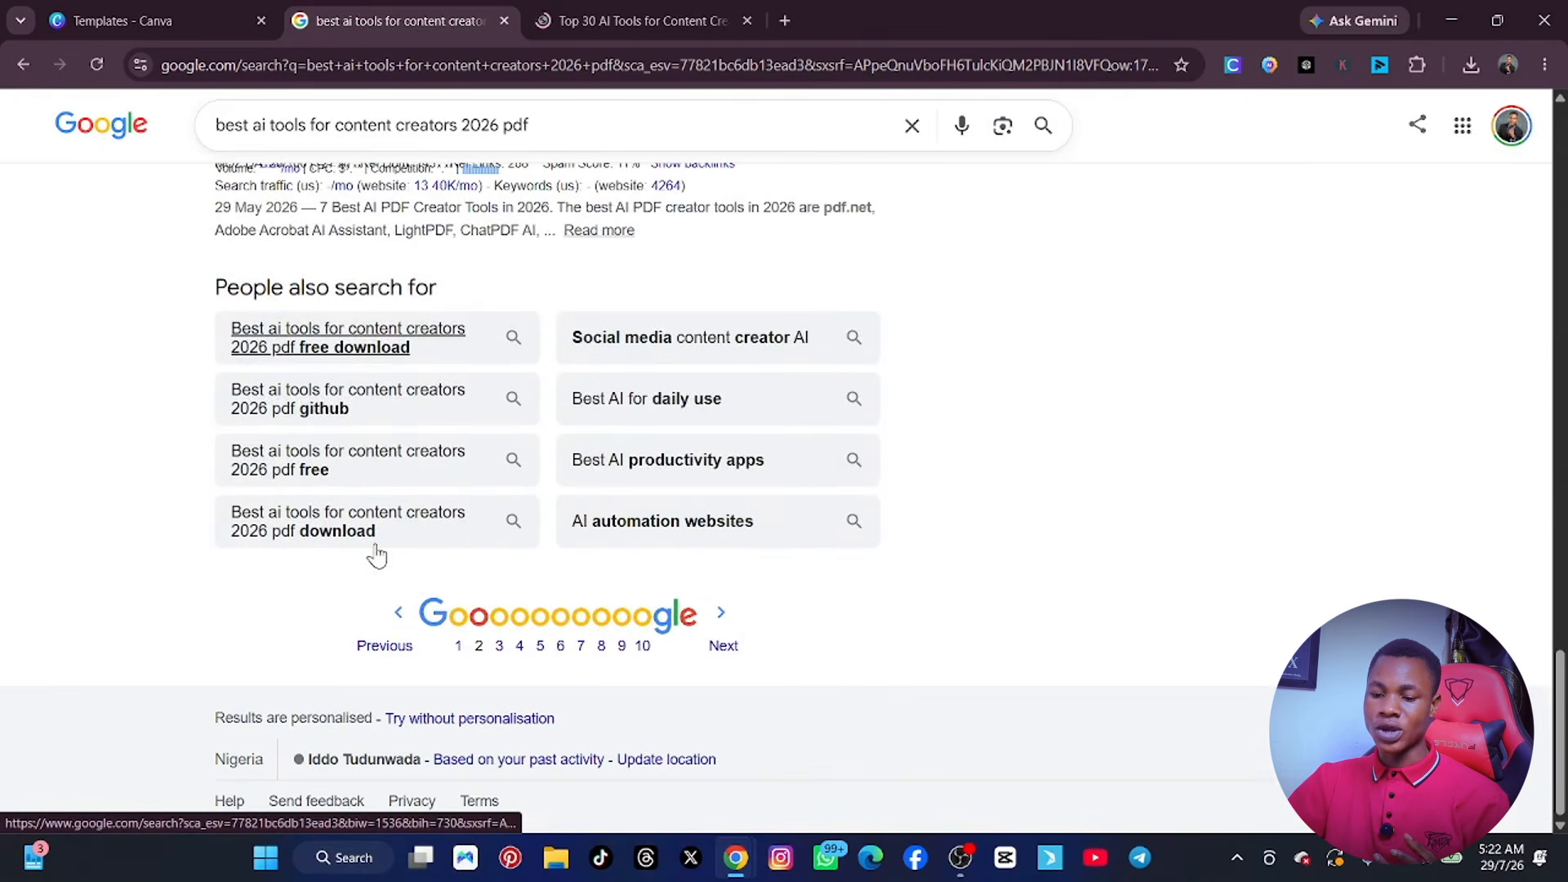
{"action": "scroll", "coordinate": [378, 551], "scroll_direction": "up", "scroll_amount": 2}
{"action": "scroll", "coordinate": [392, 527], "scroll_direction": "up", "scroll_amount": 5}
Check the Scribd document and its download option, dismissing the free-trial offer and the Google sign-in prompt.
{"action": "left_click", "coordinate": [587, 16]}
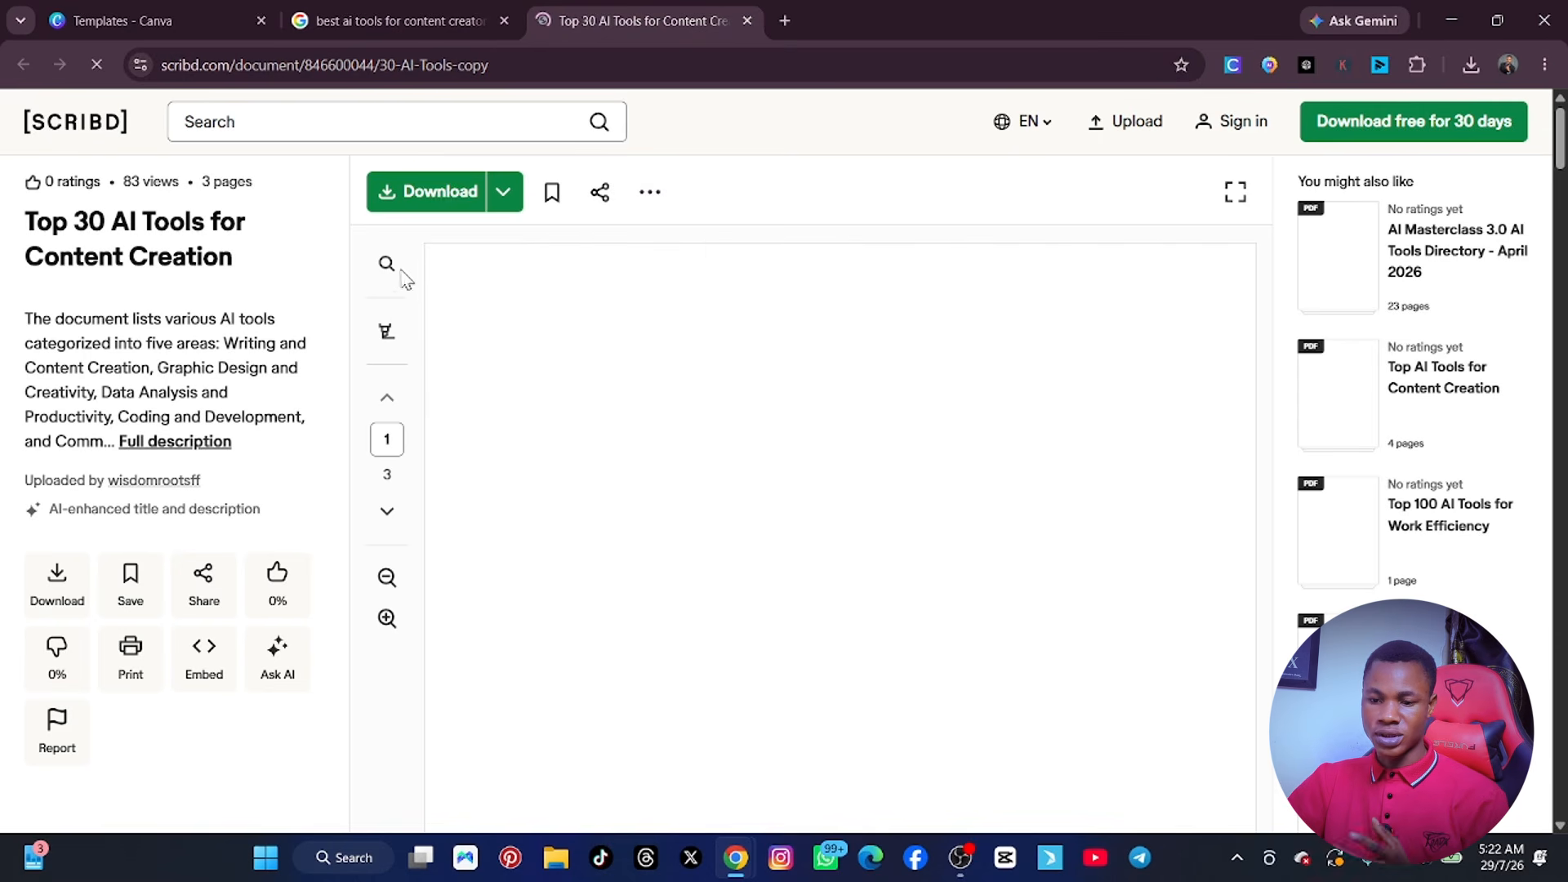
{"action": "scroll", "coordinate": [718, 379], "scroll_direction": "down", "scroll_amount": 8}
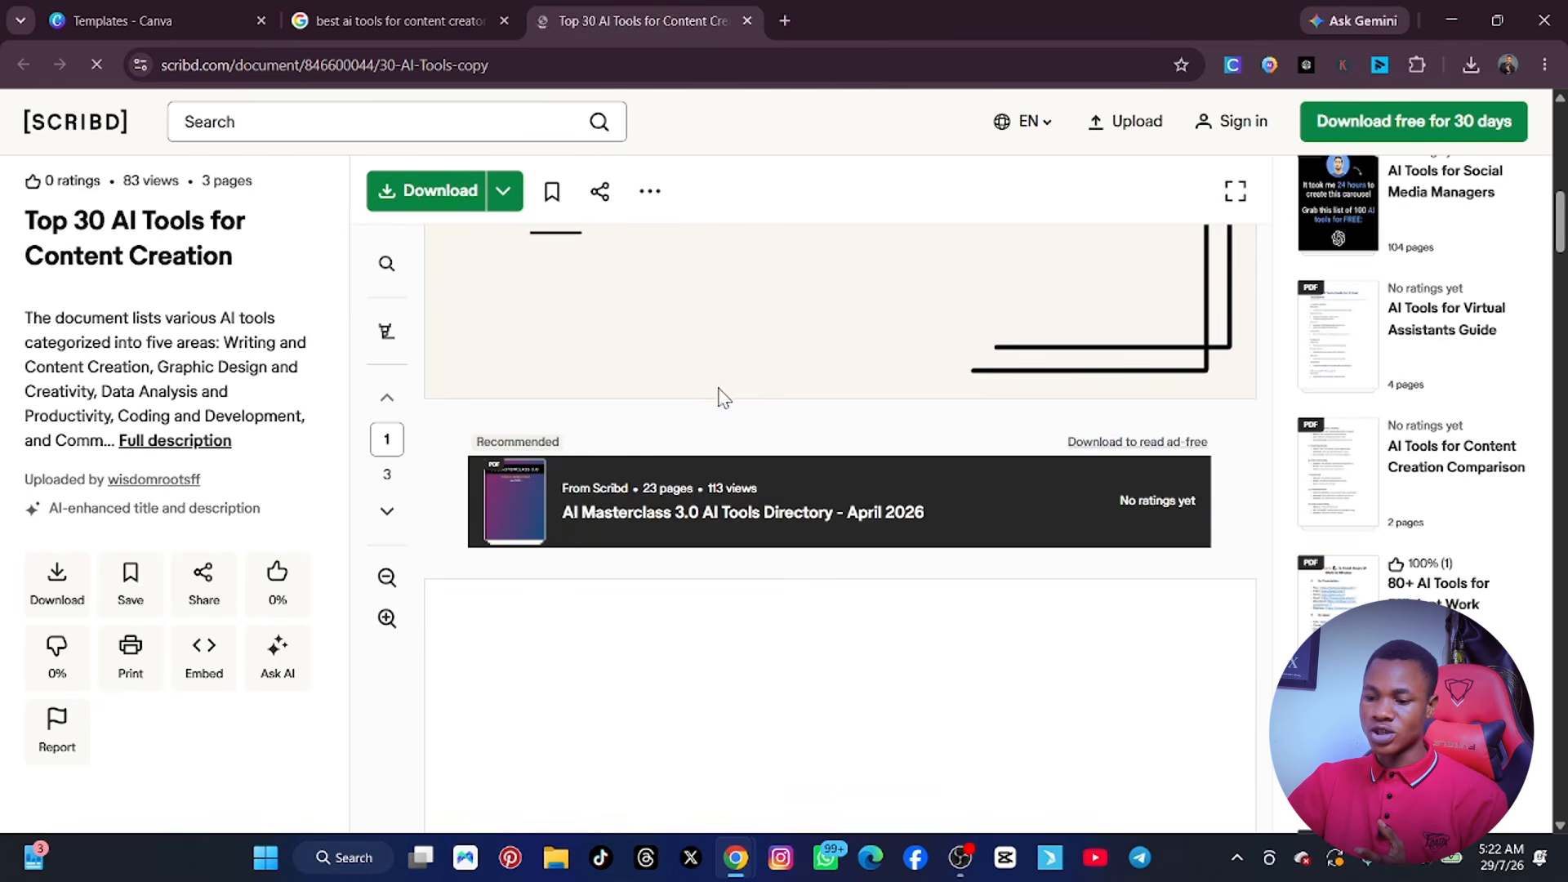
{"action": "scroll", "coordinate": [721, 395], "scroll_direction": "up", "scroll_amount": 4}
{"action": "left_click", "coordinate": [424, 194]}
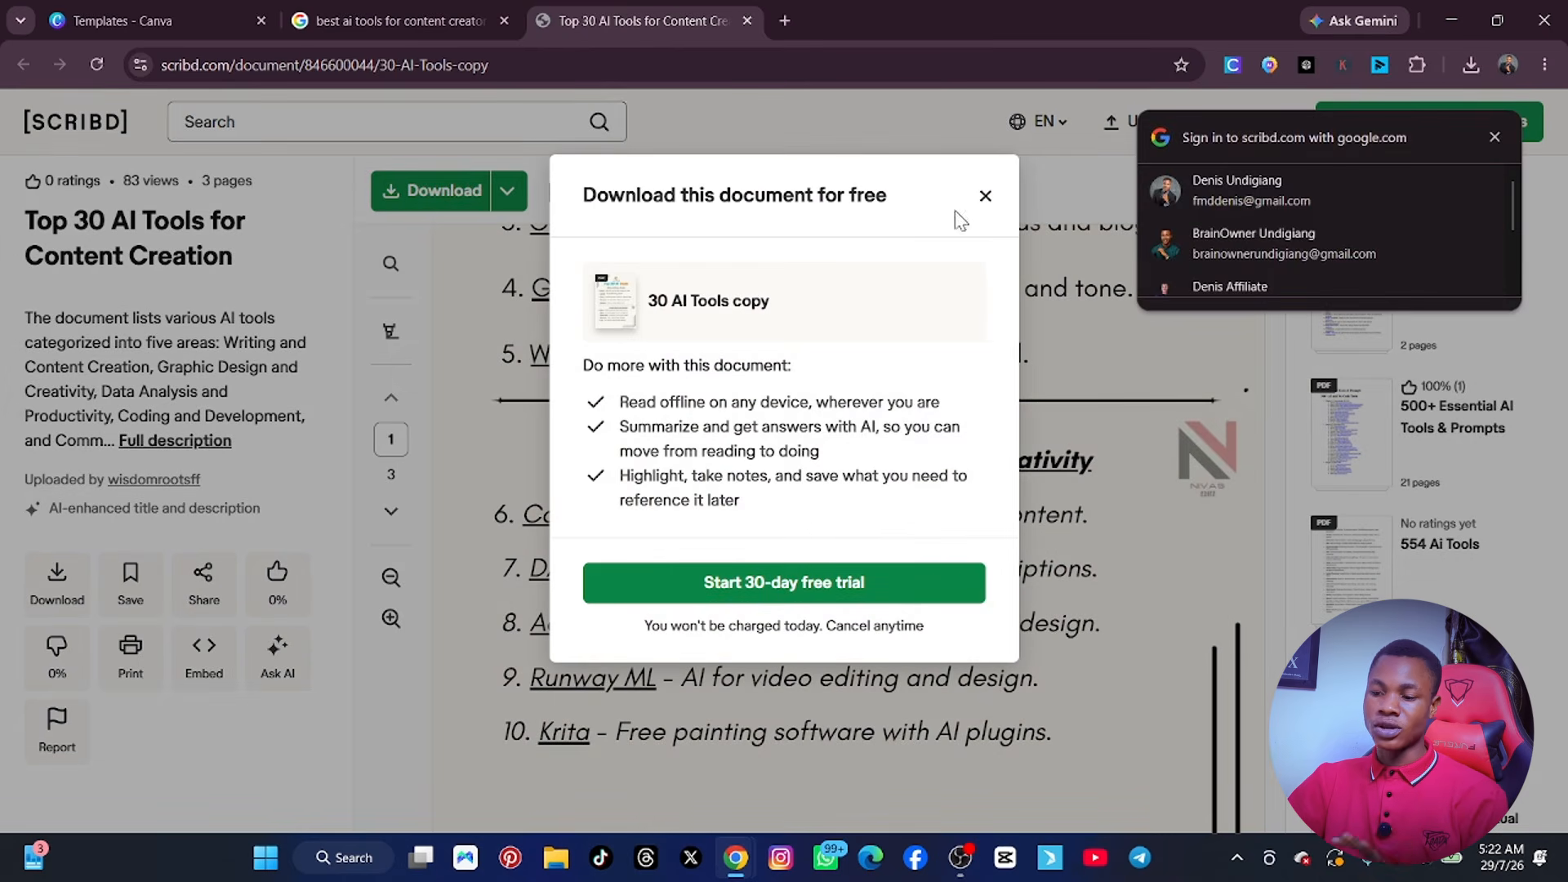
{"action": "left_click", "coordinate": [985, 196]}
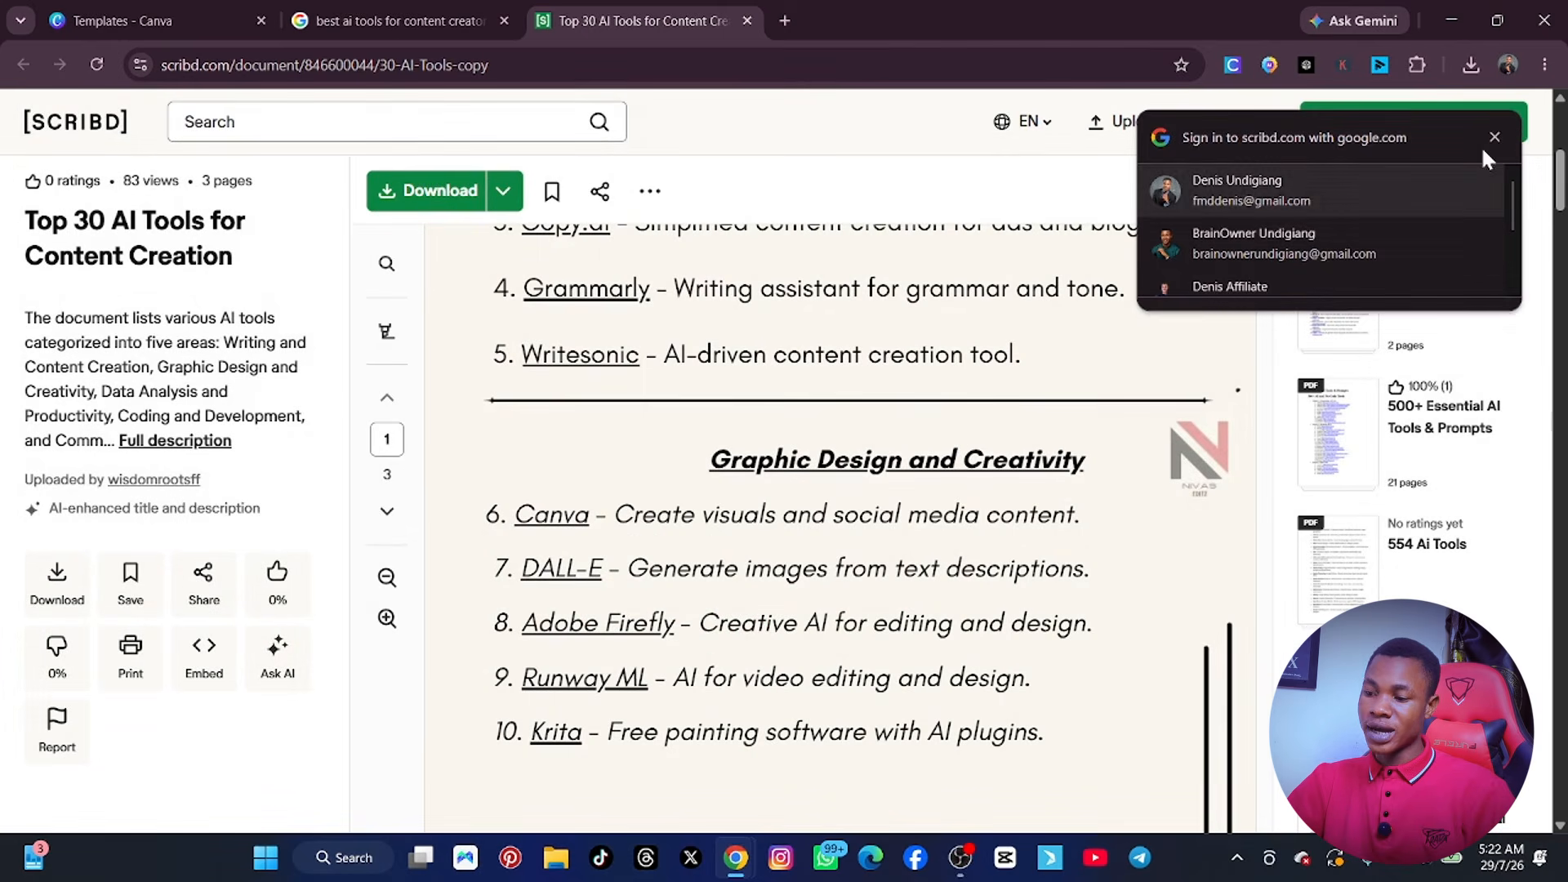
{"action": "left_click", "coordinate": [1495, 137]}
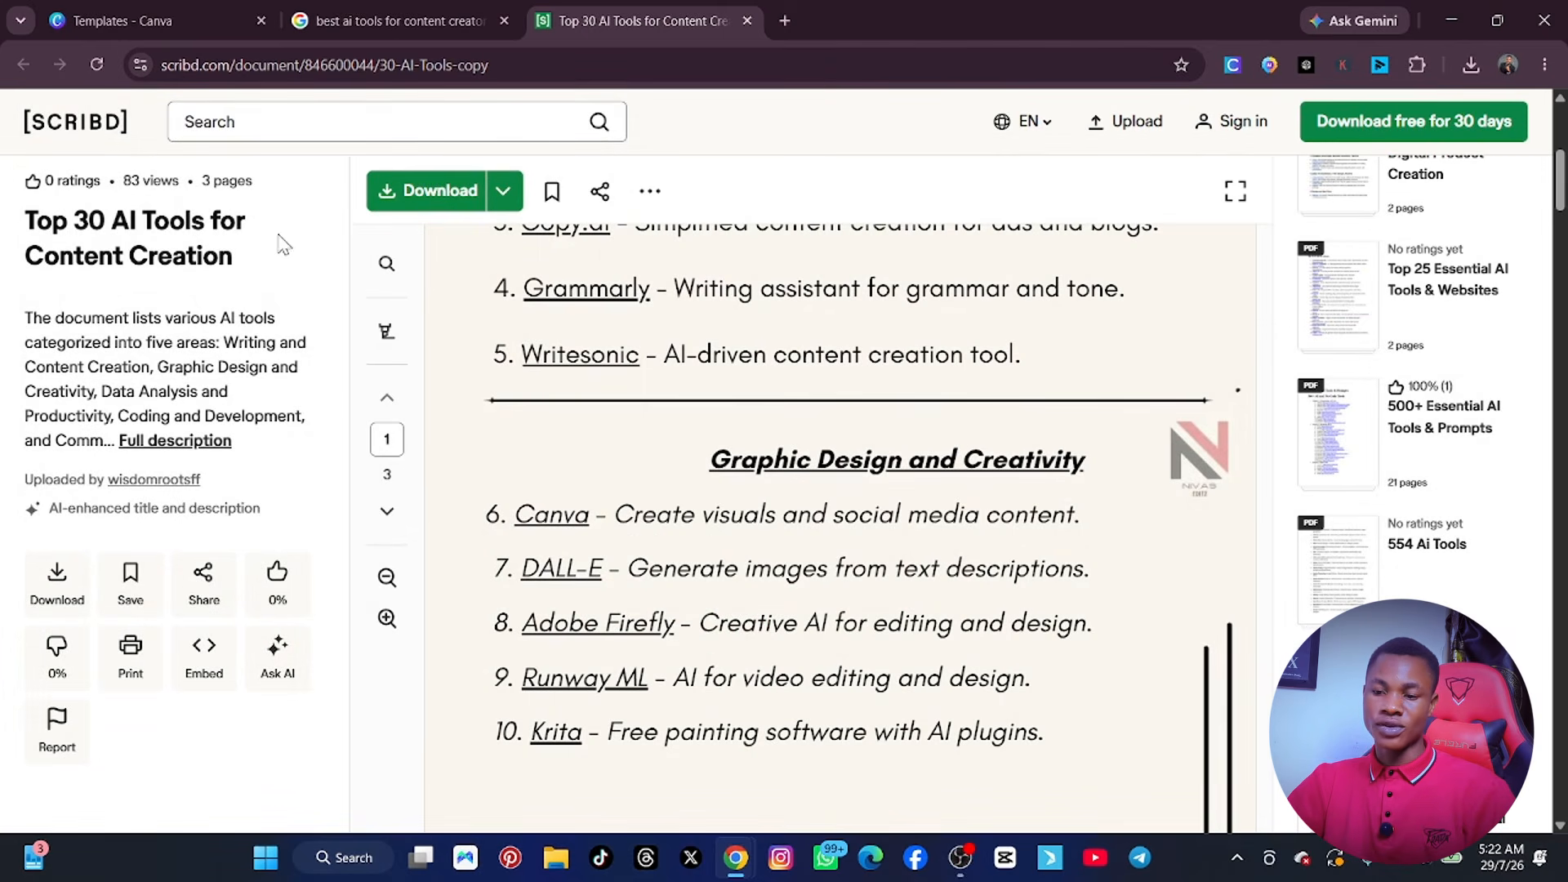
Return to the Google results and change the search to "best ai tools for content creators 2026 .csv".
{"action": "left_click", "coordinate": [297, 23]}
{"action": "scroll", "coordinate": [523, 413], "scroll_direction": "up", "scroll_amount": 4}
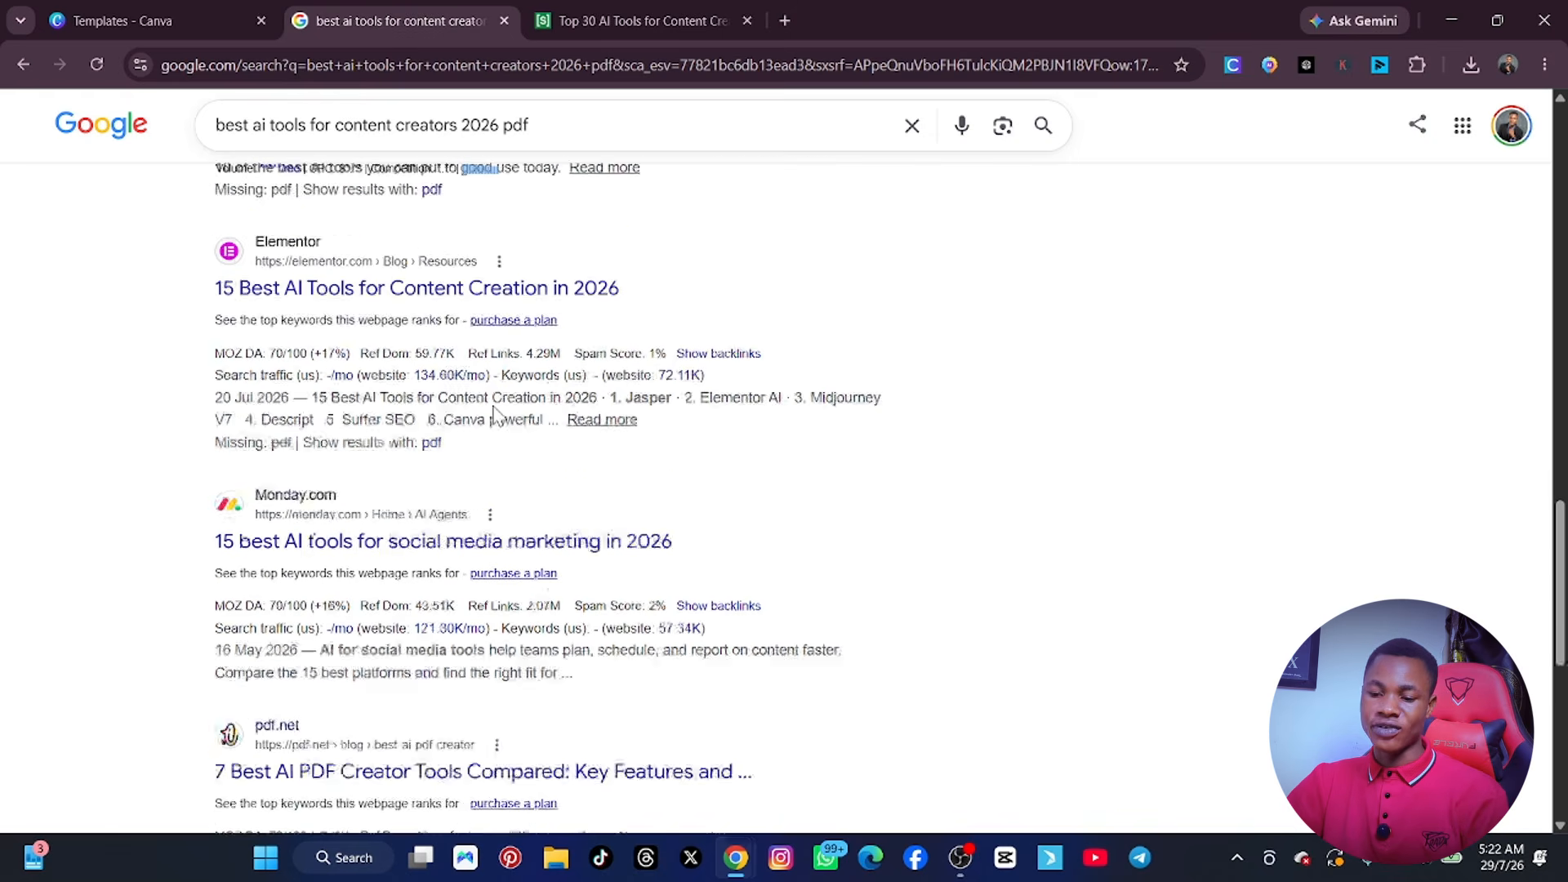
{"action": "scroll", "coordinate": [498, 412], "scroll_direction": "up", "scroll_amount": 2}
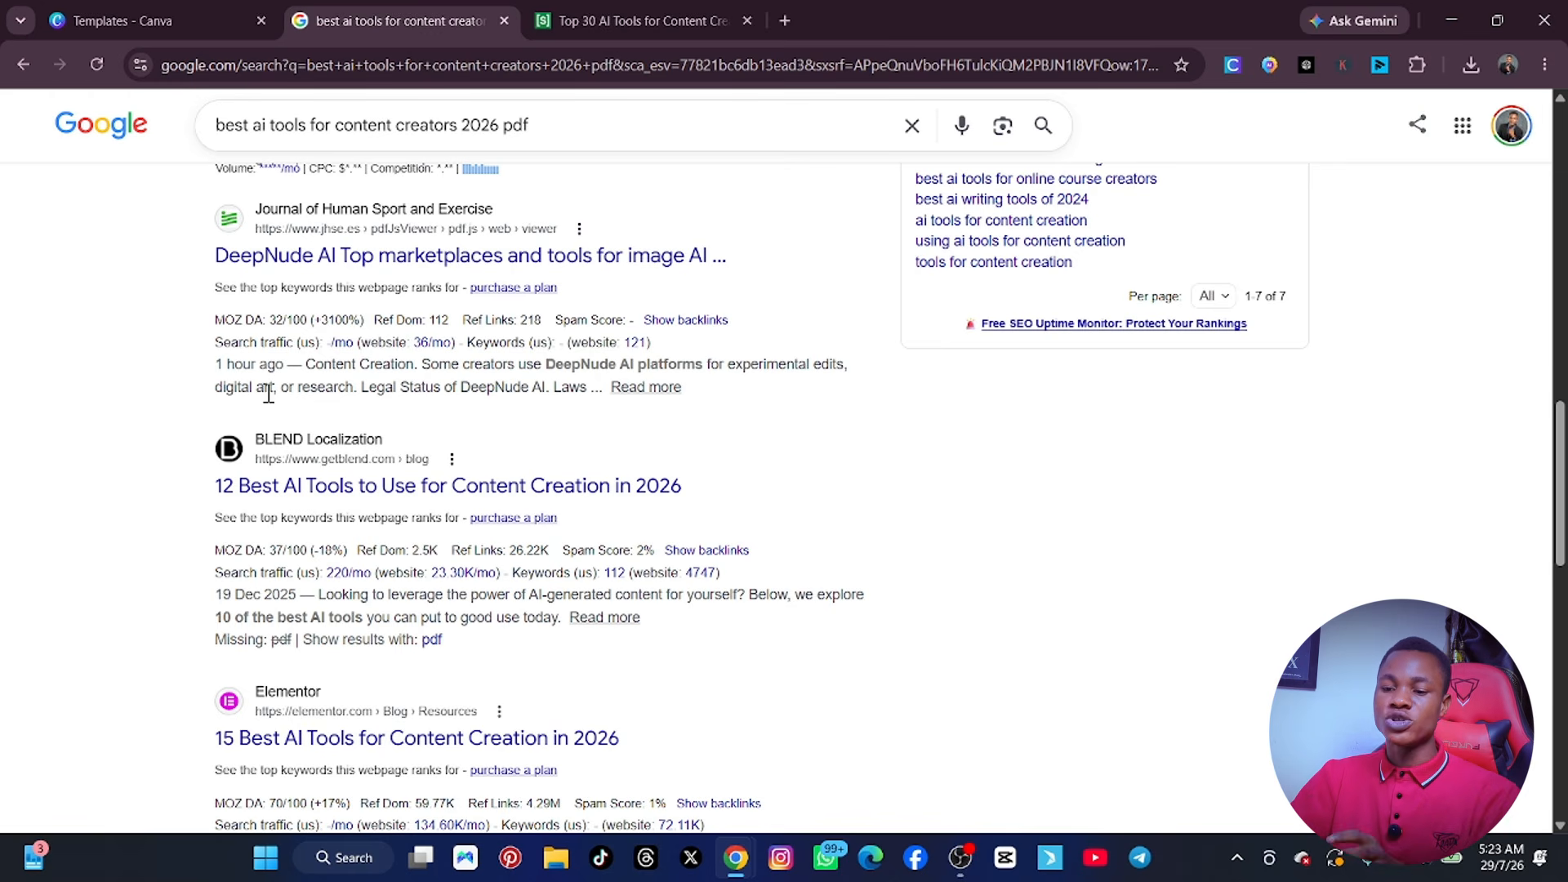
{"action": "left_click", "coordinate": [534, 125]}
{"action": "key", "text": "BackSpace"}
{"action": "key", "text": "BackSpace"}
{"action": "key", "text": "BackSpace"}
{"action": "key", "text": "BackSpace"}
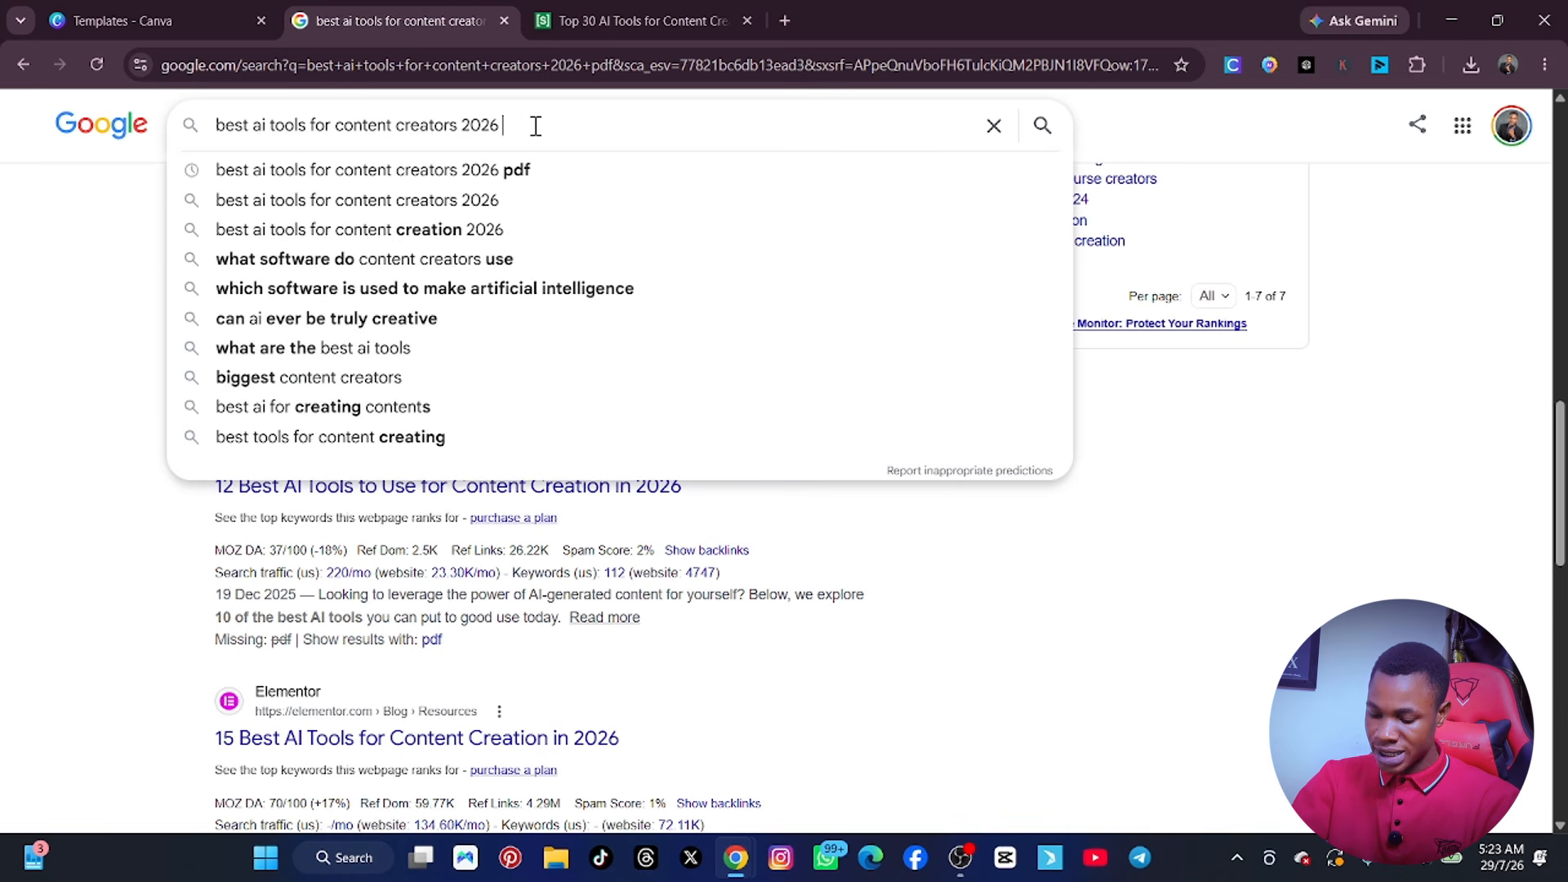
{"action": "type", "text": ".csv"}
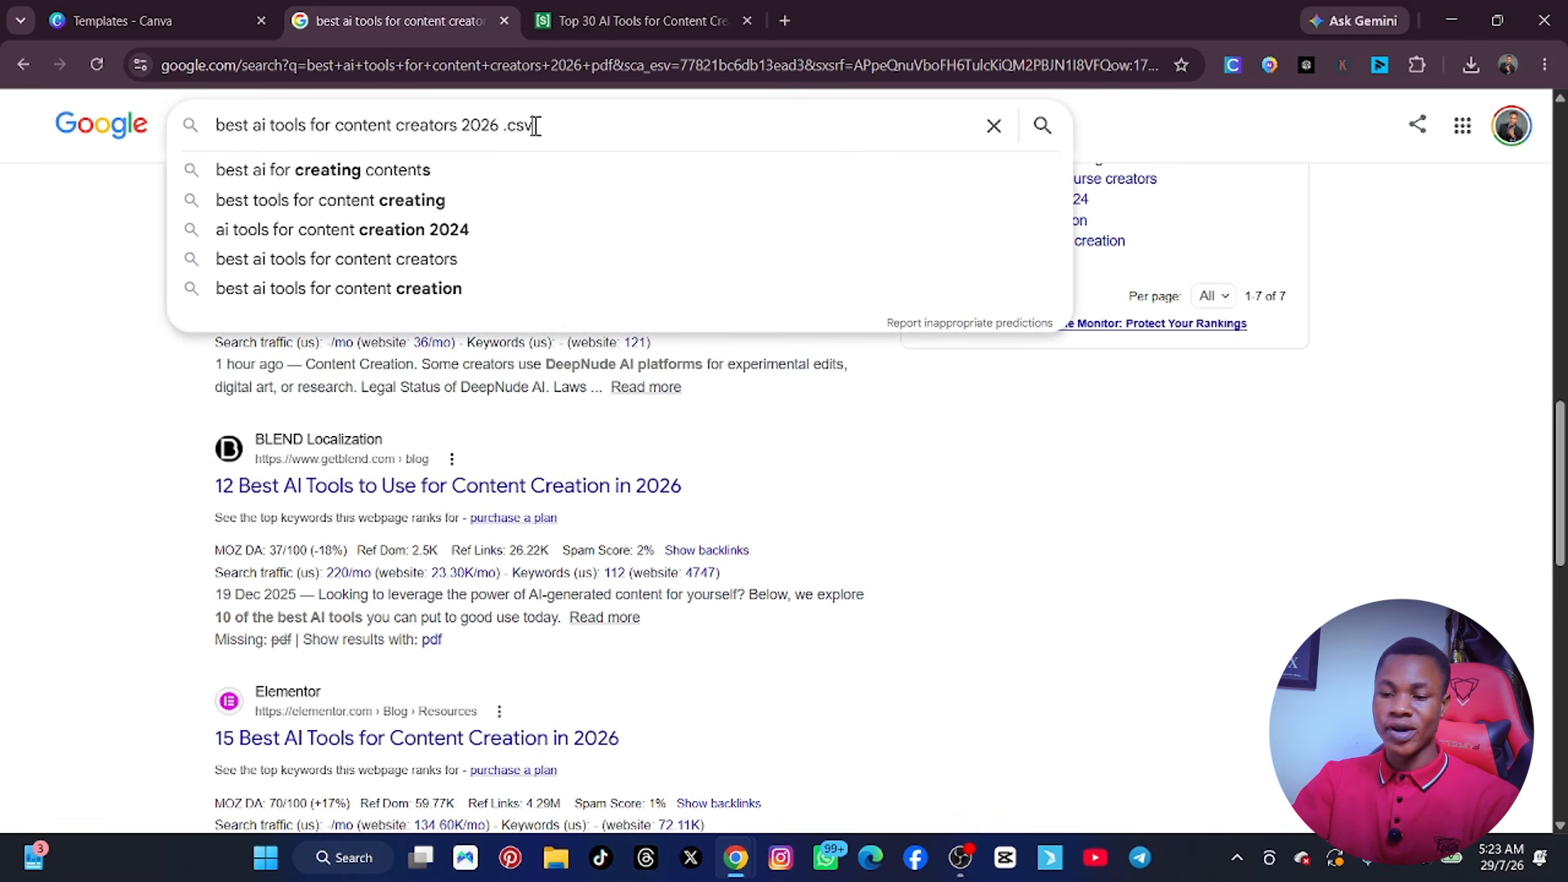
{"action": "key", "text": "Return"}
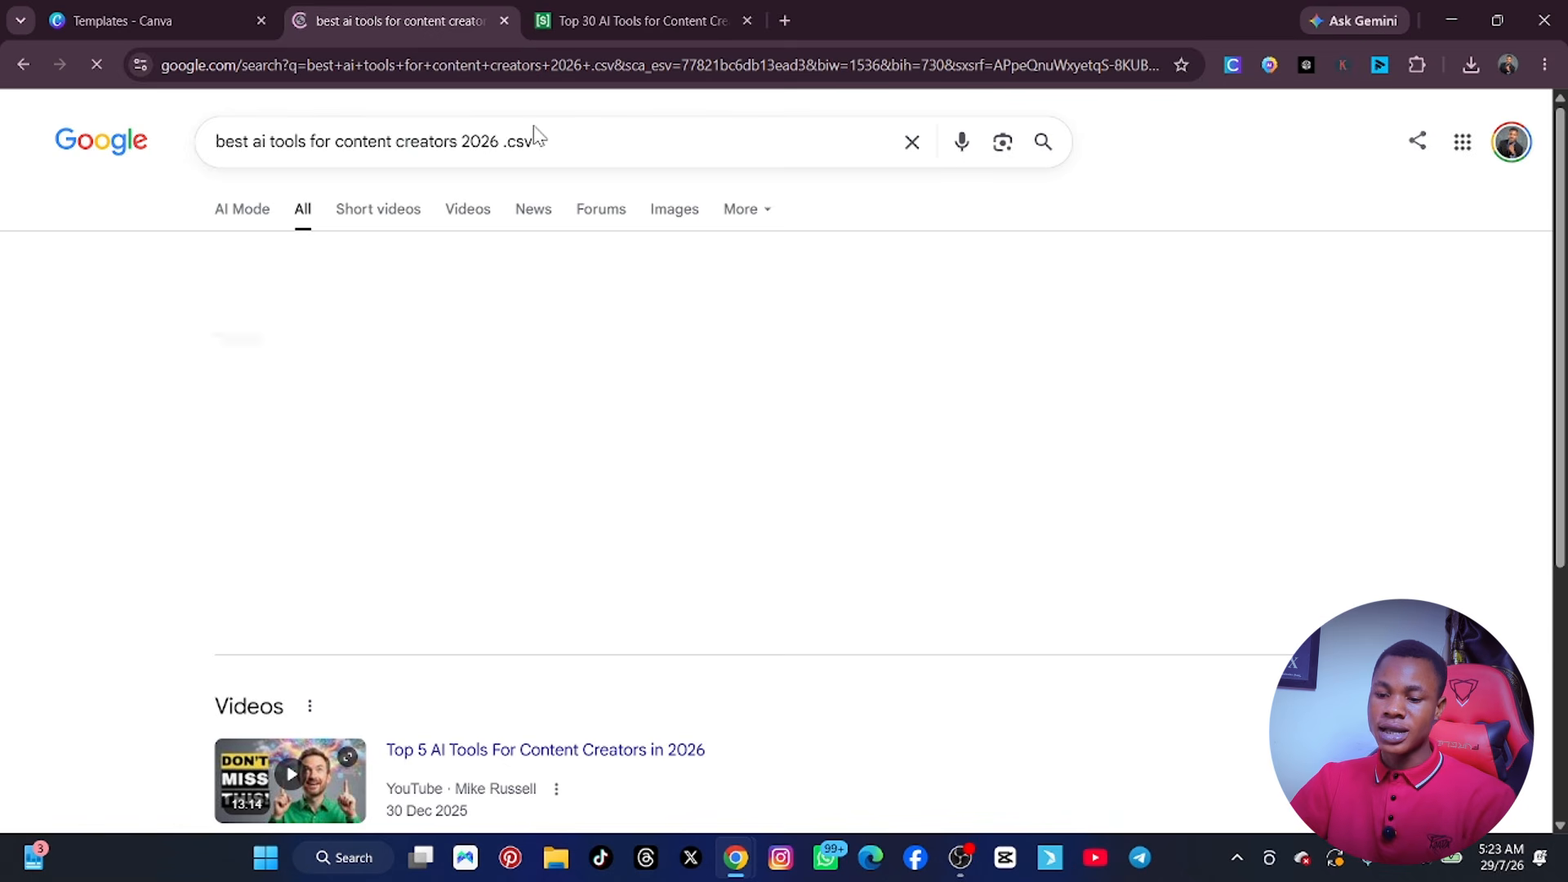
{"action": "scroll", "coordinate": [571, 392], "scroll_direction": "down", "scroll_amount": 12}
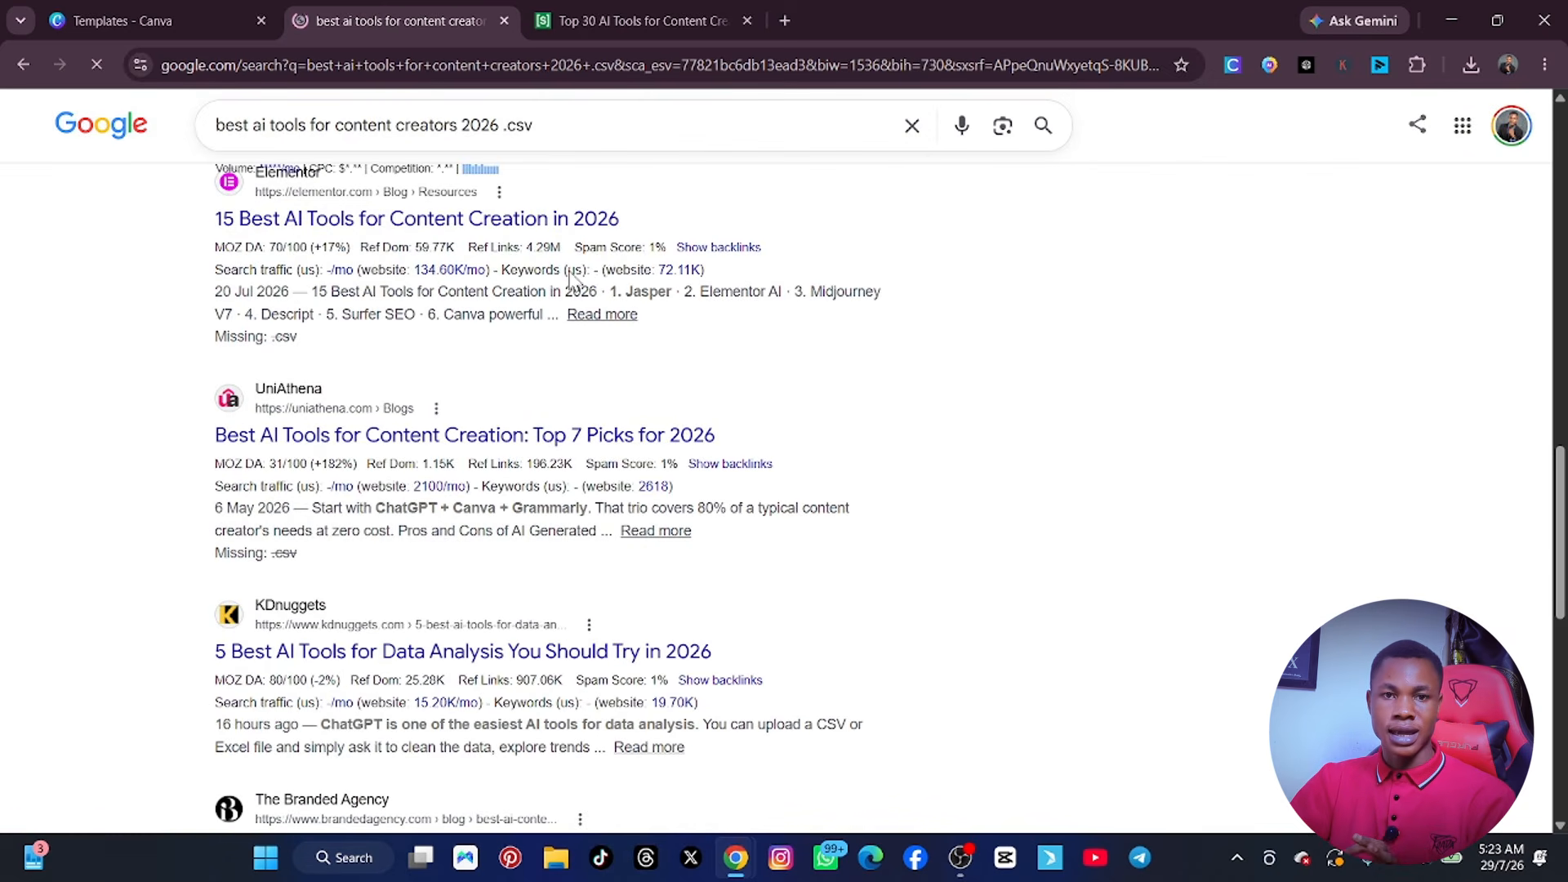
Shorten the search query to "best ai", trying the "@" and "*" symbols after it.
{"action": "left_click", "coordinate": [567, 129]}
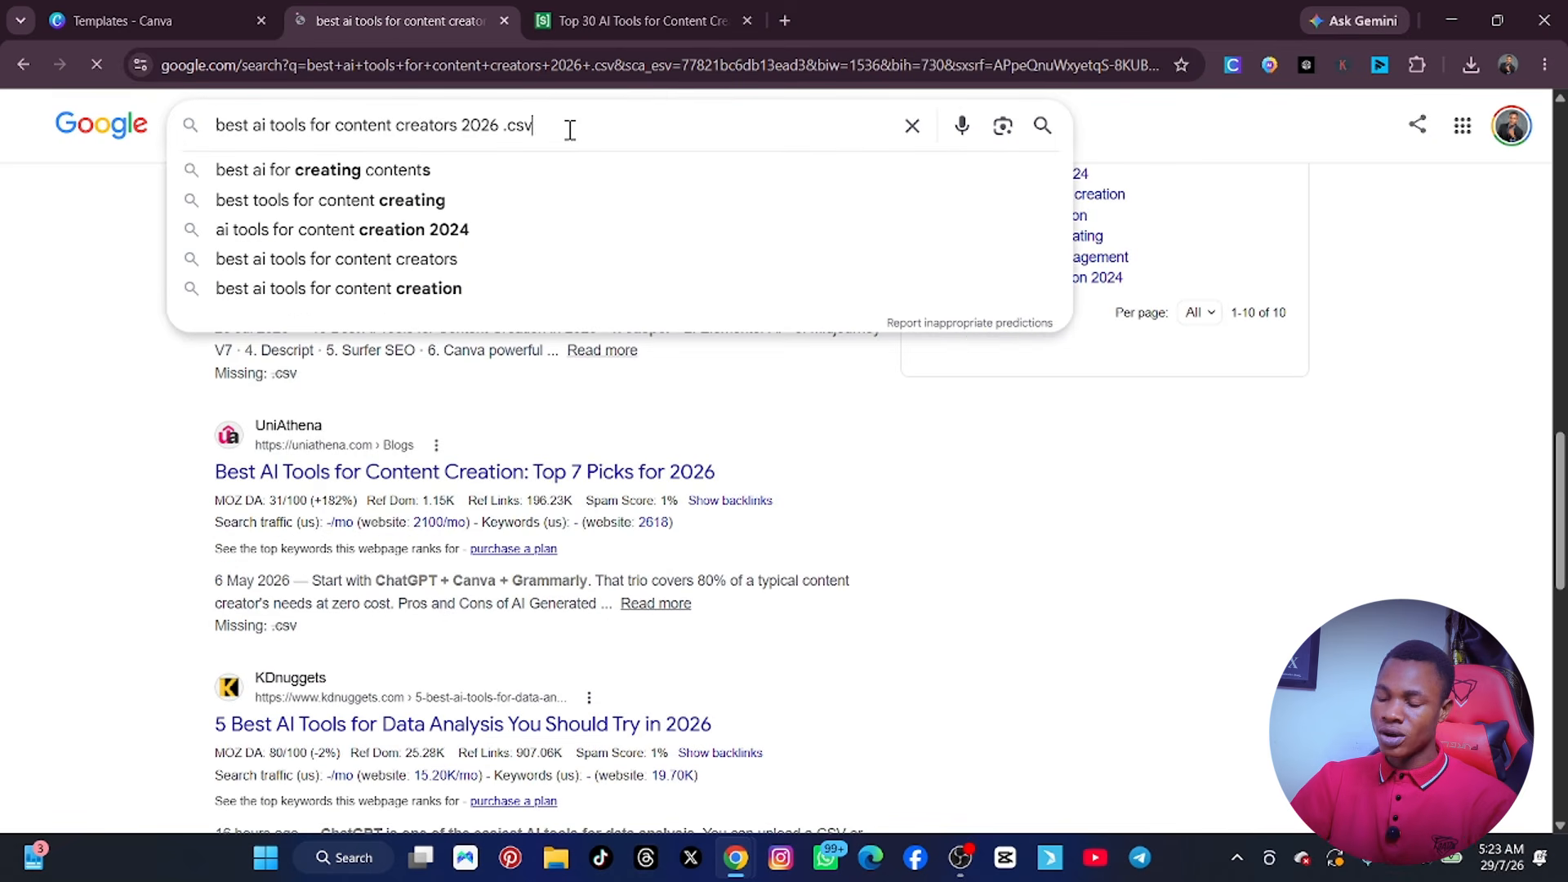
{"action": "key", "text": "BackSpace"}
{"action": "key", "text": "BackSpace"}
{"action": "key", "text": "BackSpace"}
{"action": "key", "text": "BackSpace"}
{"action": "key", "text": "BackSpace"}
{"action": "key", "text": "BackSpace"}
{"action": "key", "text": "BackSpace"}
{"action": "key", "text": "BackSpace"}
{"action": "key", "text": "BackSpace"}
{"action": "key", "text": "BackSpace"}
{"action": "key", "text": "BackSpace"}
{"action": "key", "text": "BackSpace"}
{"action": "key", "text": "BackSpace"}
{"action": "key", "text": "BackSpace"}
{"action": "key", "text": "BackSpace"}
{"action": "key", "text": "BackSpace"}
{"action": "key", "text": "BackSpace"}
{"action": "key", "text": "BackSpace"}
{"action": "key", "text": "BackSpace"}
{"action": "key", "text": "BackSpace"}
{"action": "key", "text": "BackSpace"}
{"action": "key", "text": "BackSpace"}
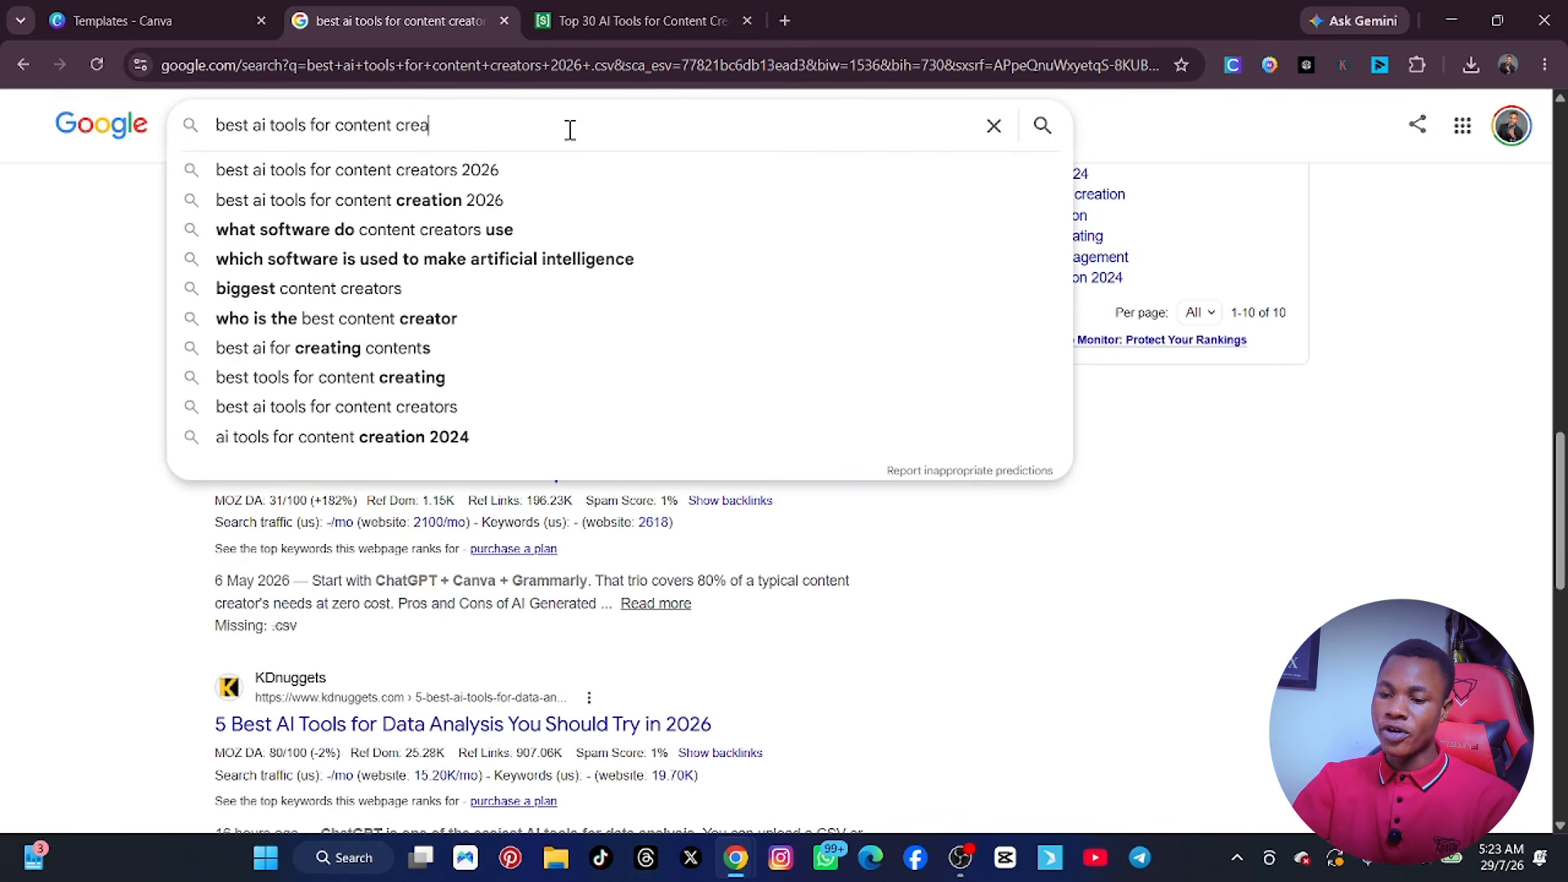
{"action": "key", "text": "BackSpace"}
{"action": "key", "text": "BackSpace"}
{"action": "key", "text": "BackSpace"}
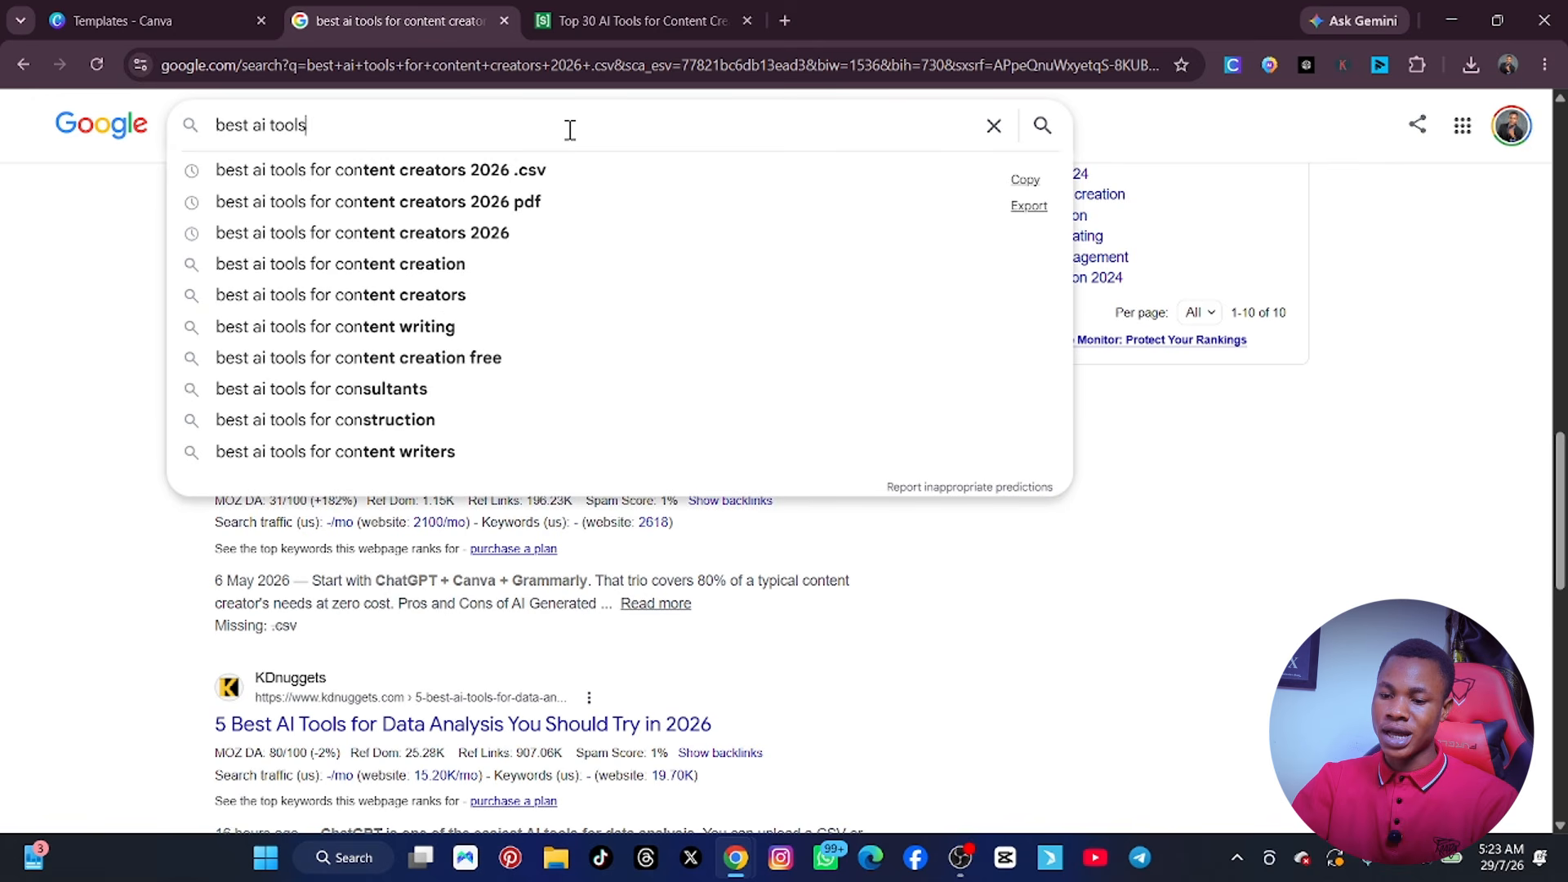
{"action": "key", "text": "BackSpace"}
{"action": "key", "text": "BackSpace"}
{"action": "key", "text": "BackSpace"}
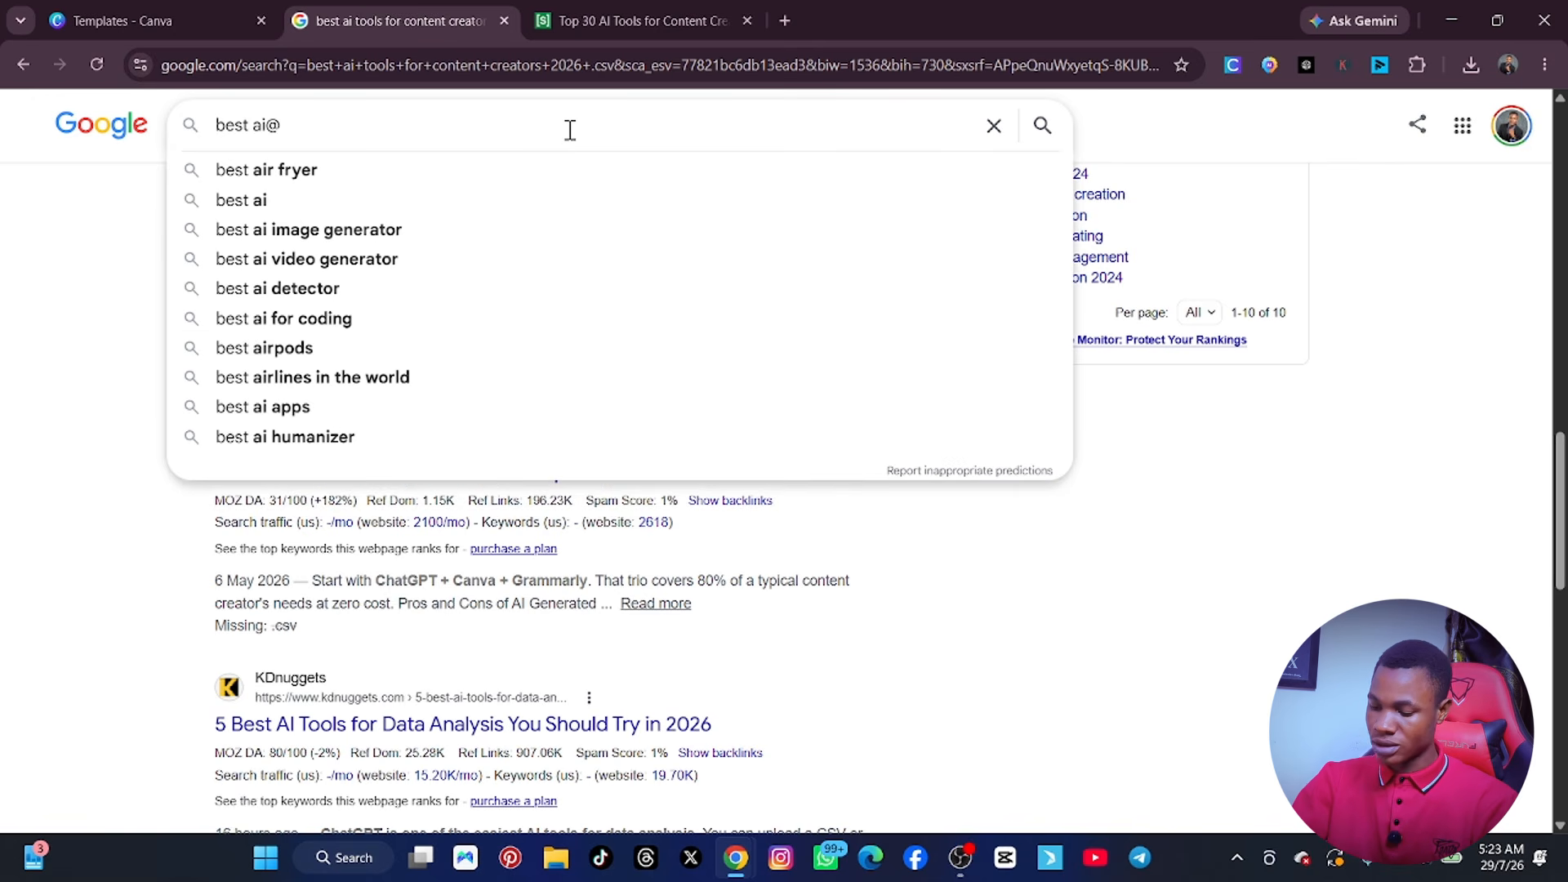
{"action": "key", "text": "BackSpace"}
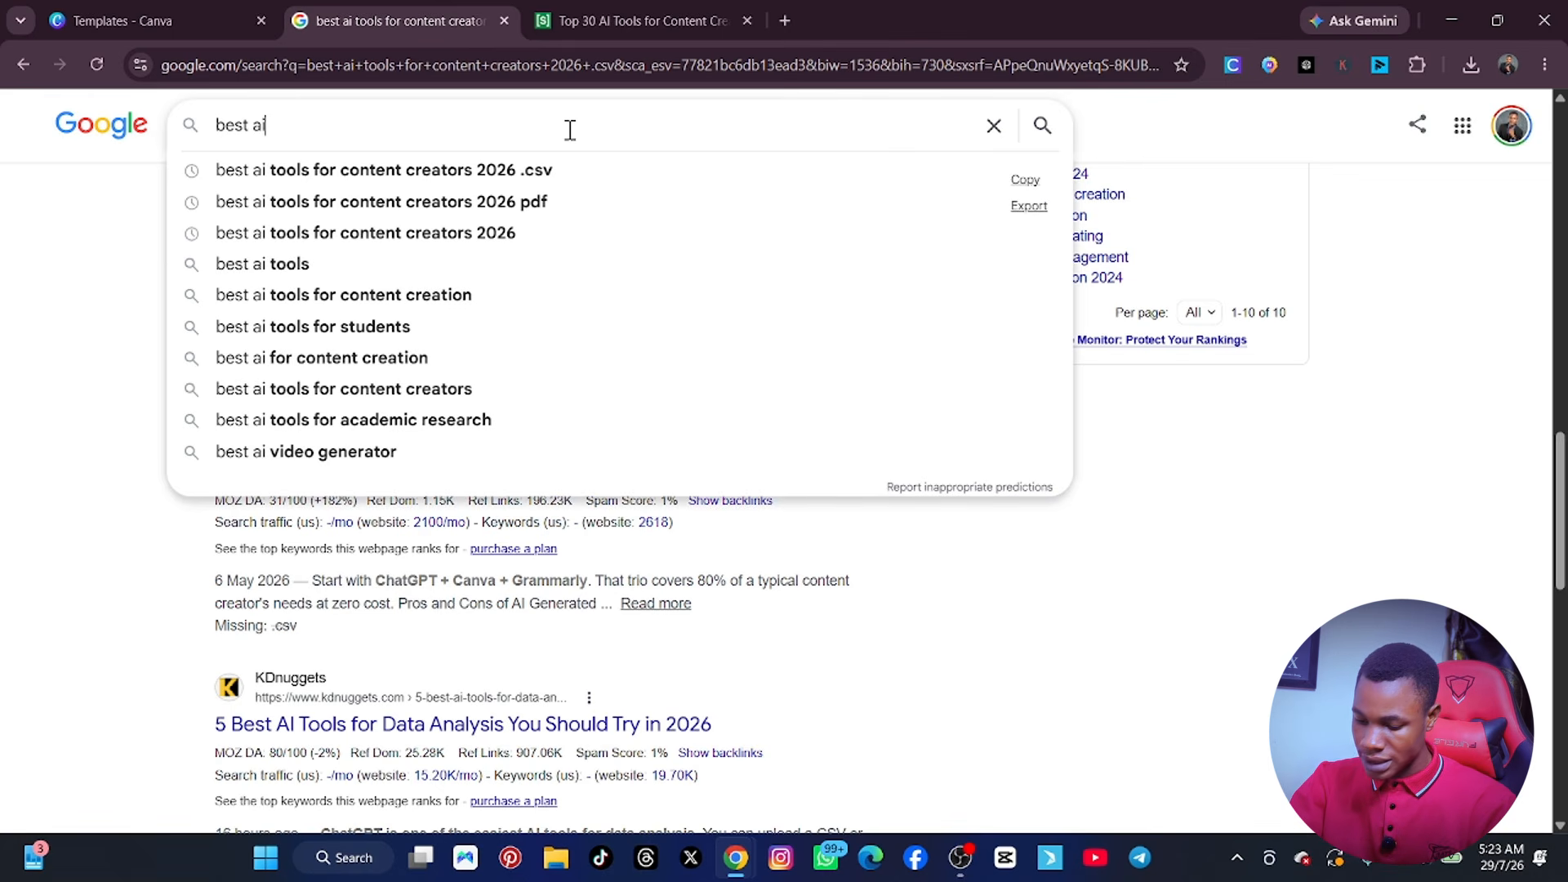
{"action": "key", "text": "BackSpace"}
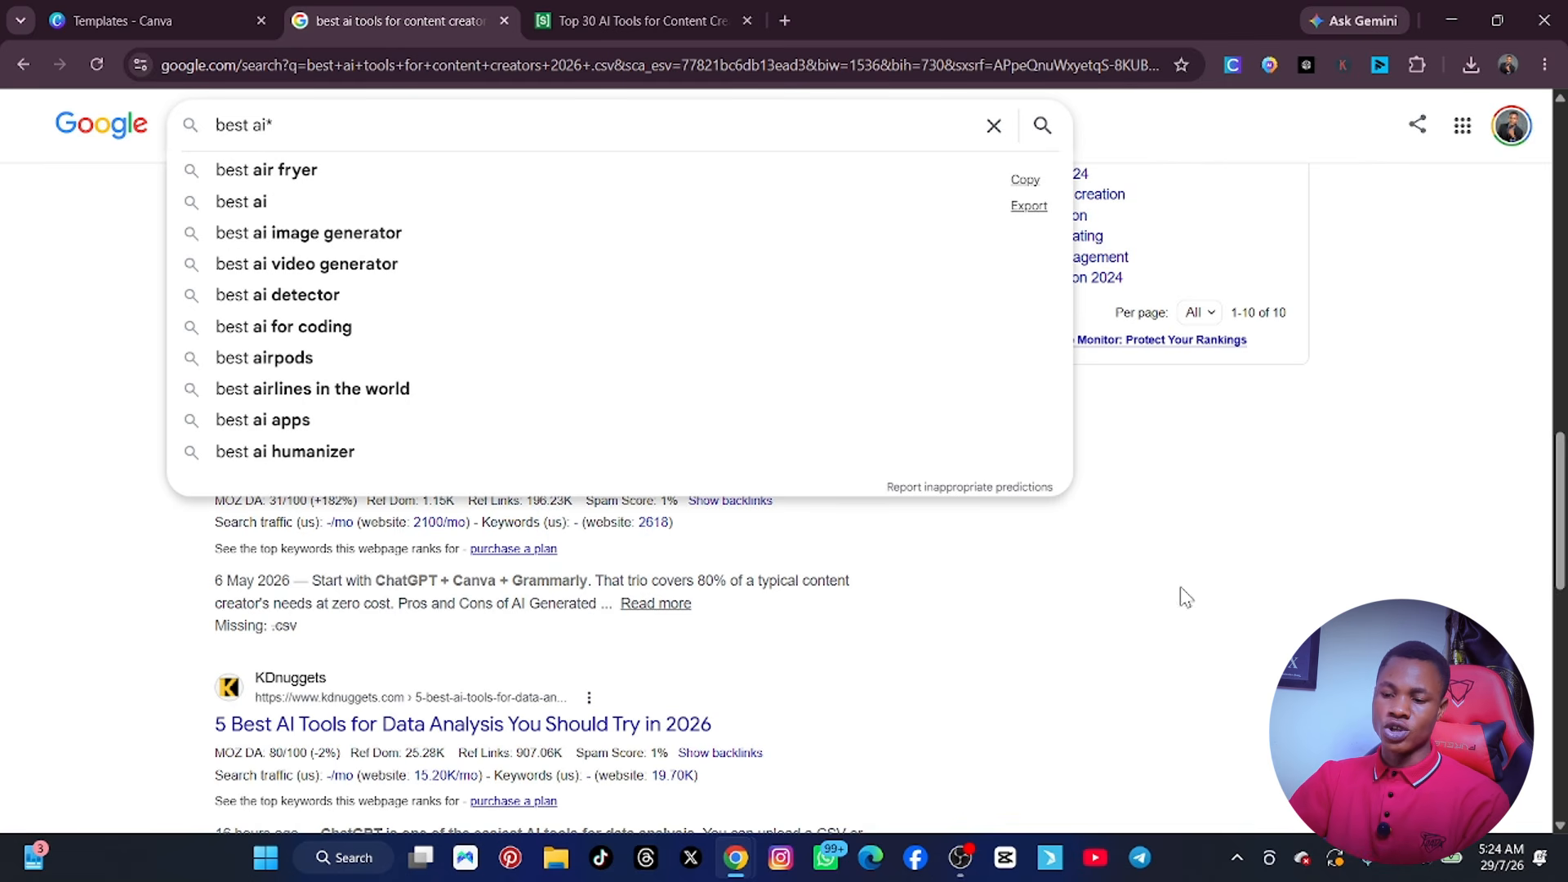
Review the first page of the Scribd "Top 30 AI Tools" document and highlight its description text.
{"action": "left_click", "coordinate": [631, 19]}
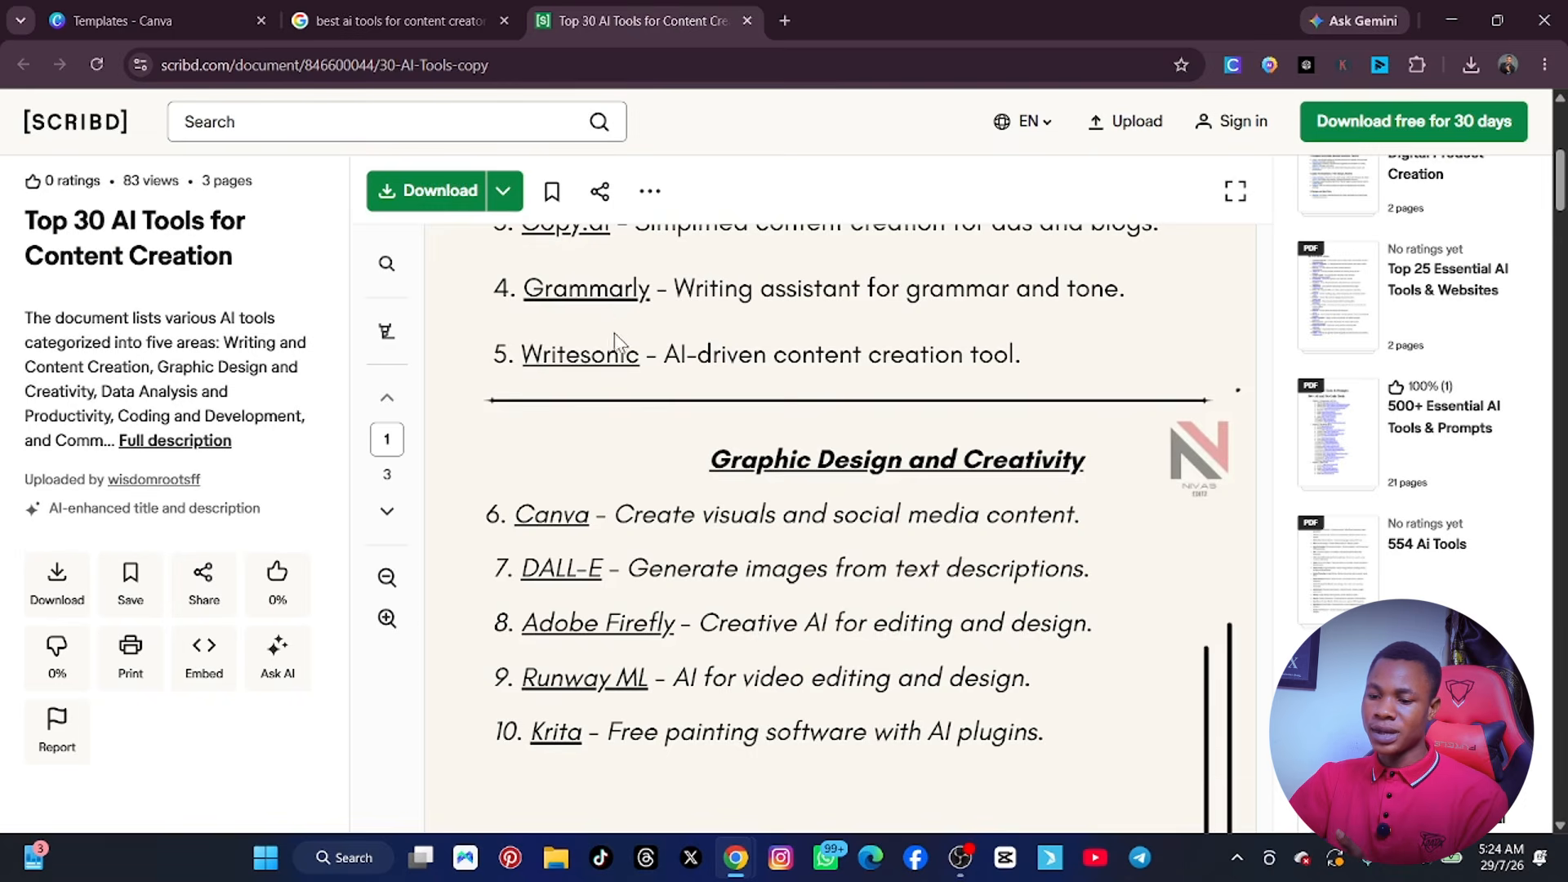
{"action": "scroll", "coordinate": [620, 351], "scroll_direction": "down", "scroll_amount": 5}
{"action": "scroll", "coordinate": [637, 392], "scroll_direction": "up", "scroll_amount": 10}
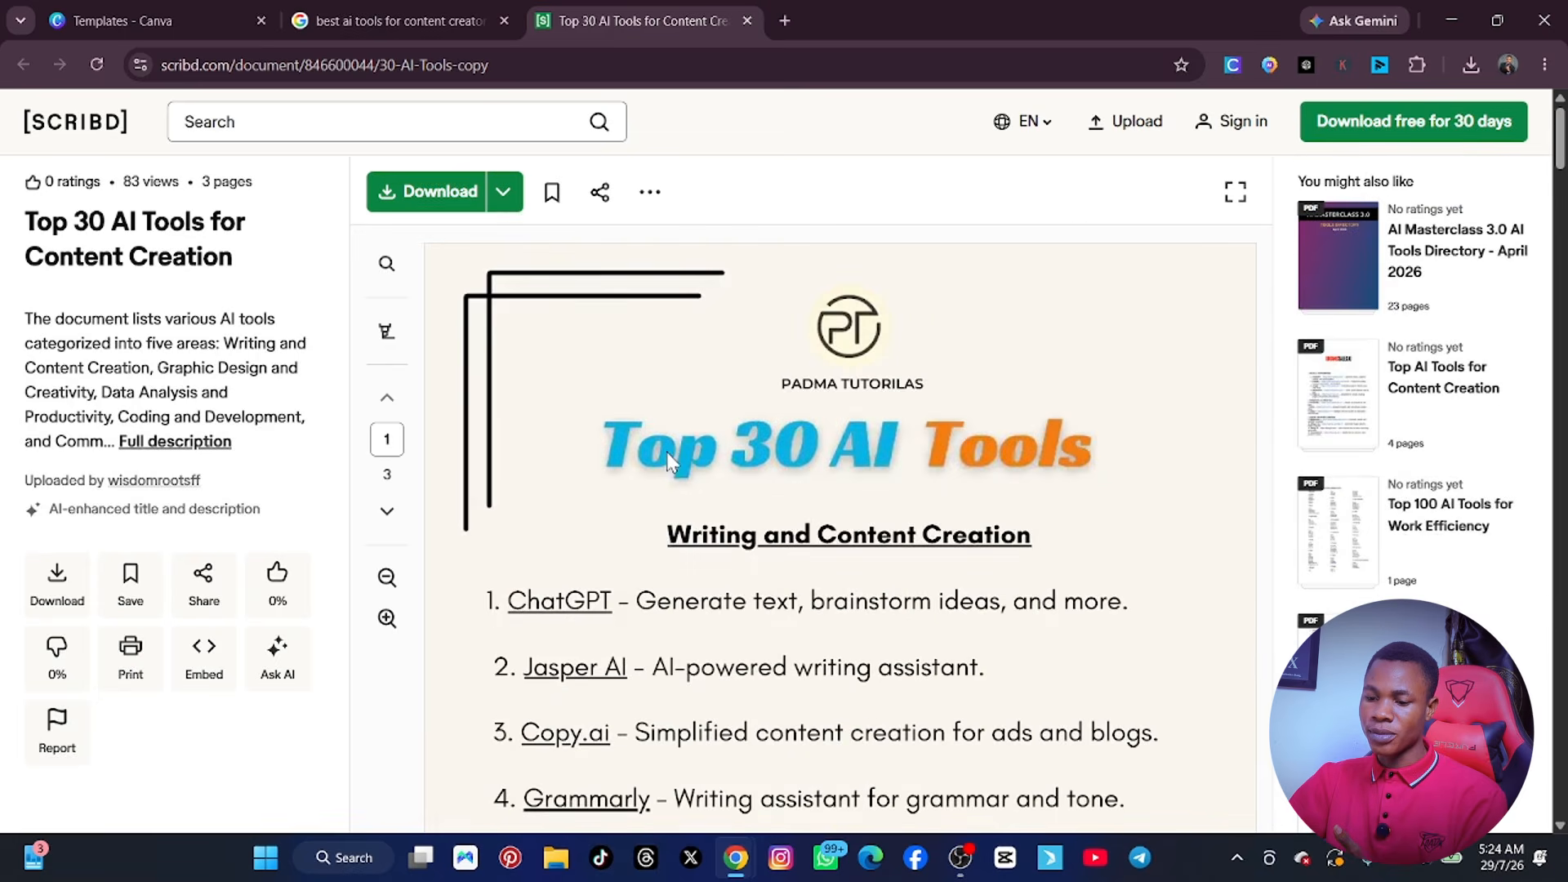
{"action": "scroll", "coordinate": [645, 467], "scroll_direction": "down", "scroll_amount": 5}
{"action": "scroll", "coordinate": [626, 457], "scroll_direction": "up", "scroll_amount": 5}
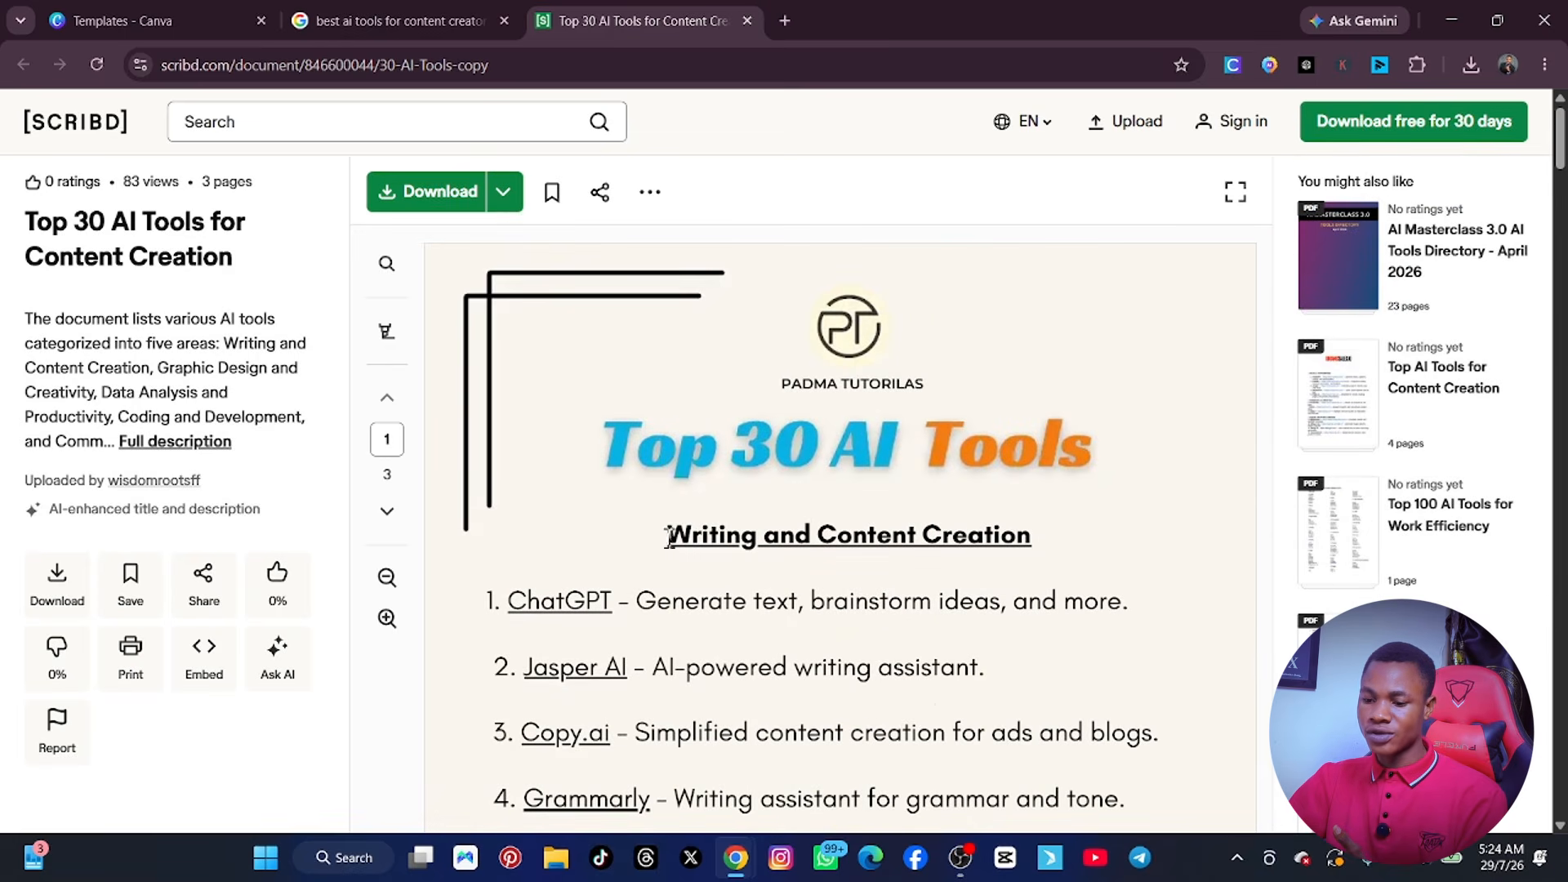
{"action": "left_click_drag", "start_coordinate": [7, 318], "coordinate": [248, 485]}
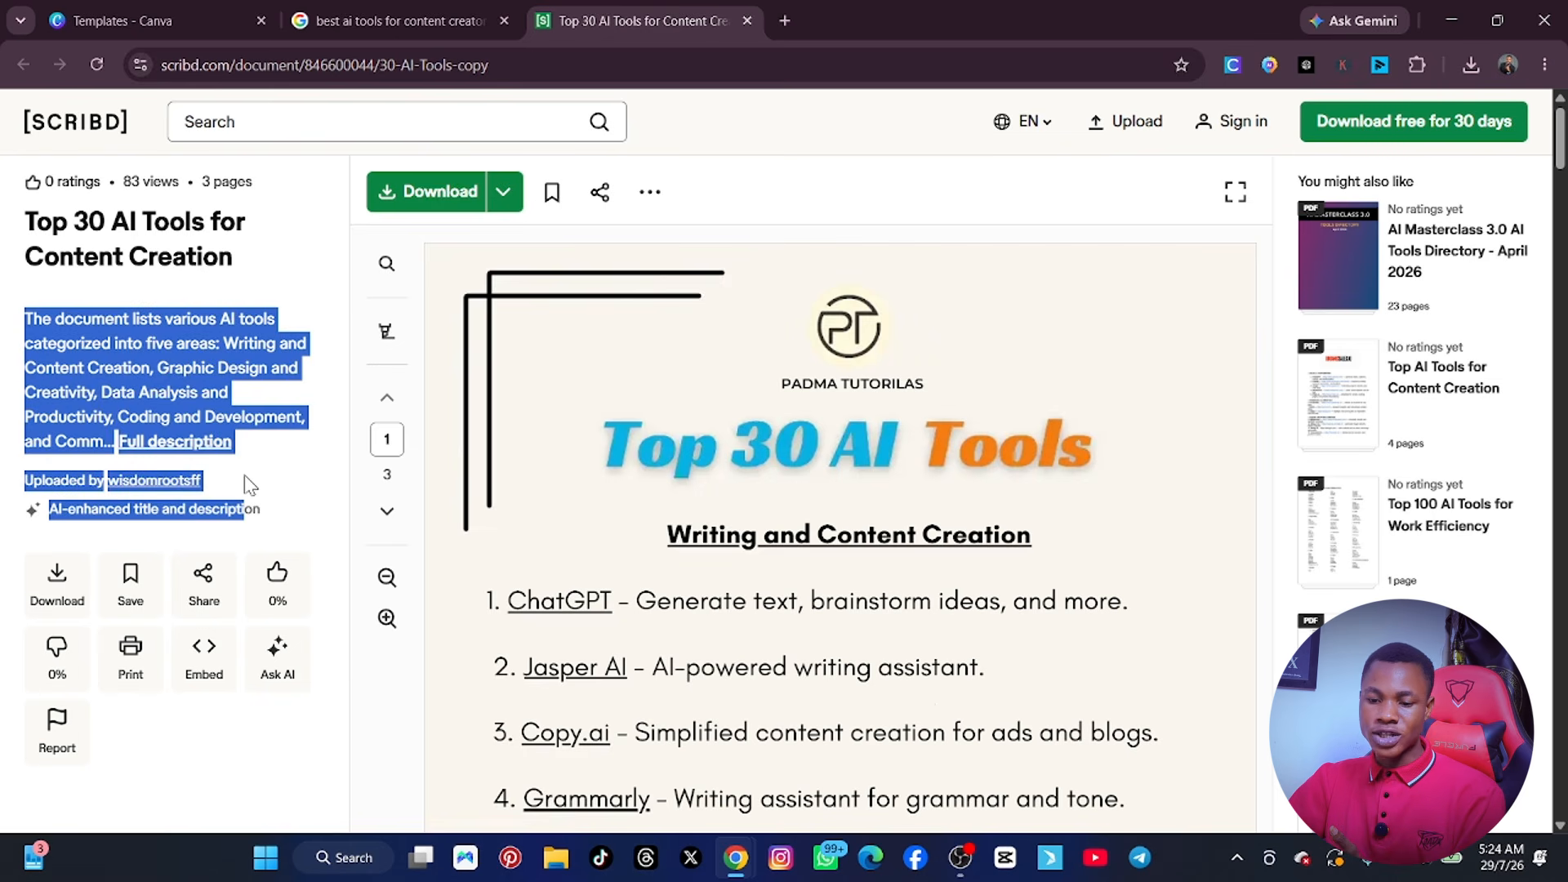
Copy the highlighted Scribd description and paste it into a new blank Google Docs document.
{"action": "right_click", "coordinate": [115, 359]}
{"action": "left_click", "coordinate": [158, 371]}
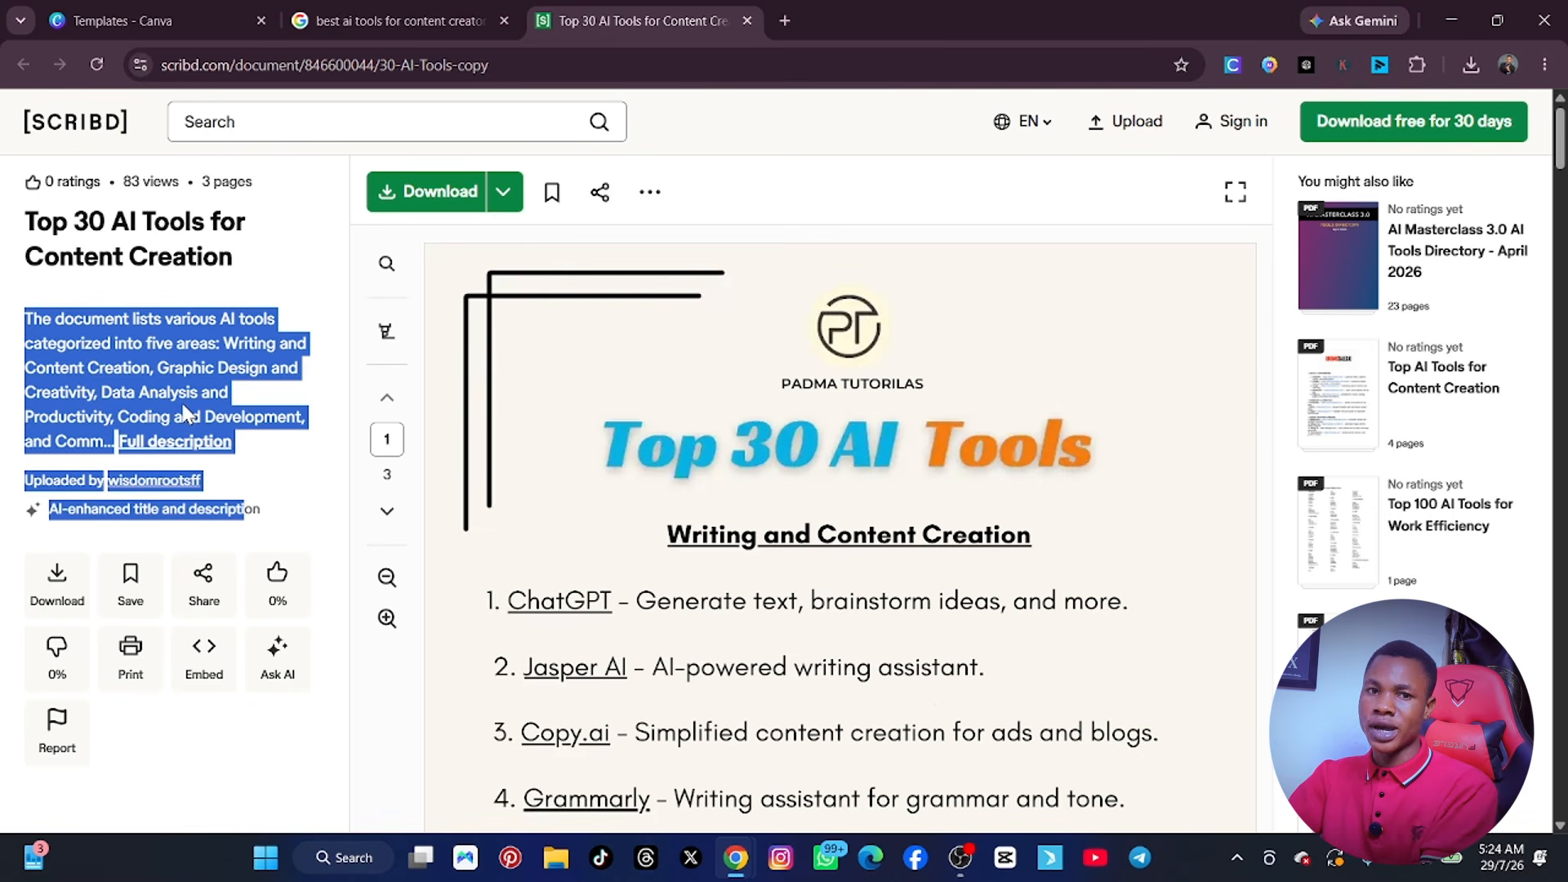
{"action": "left_click", "coordinate": [785, 20]}
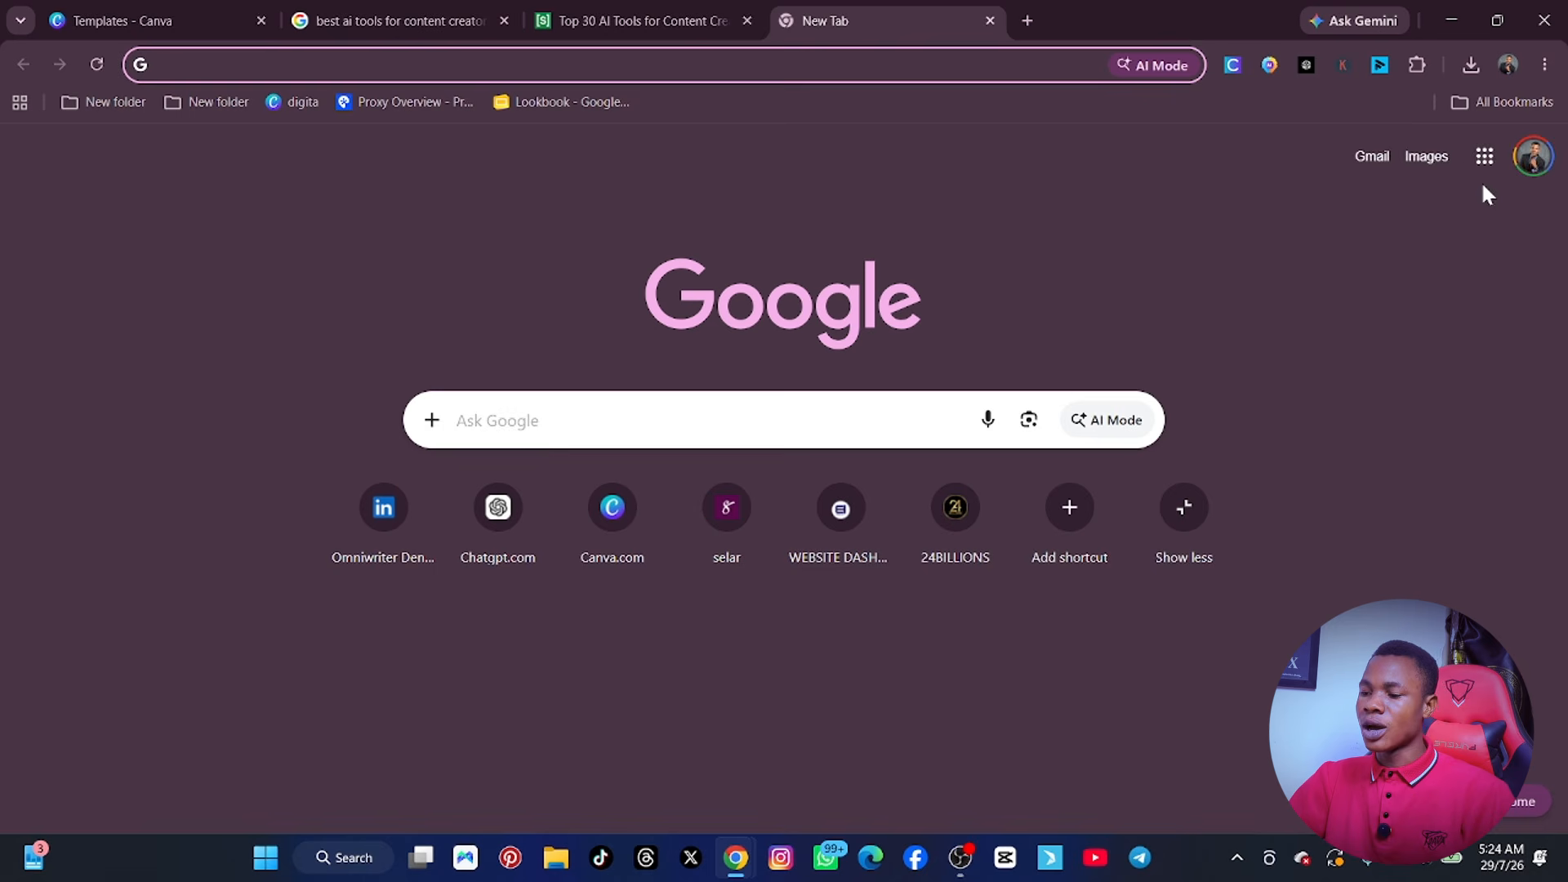
{"action": "left_click", "coordinate": [1484, 156]}
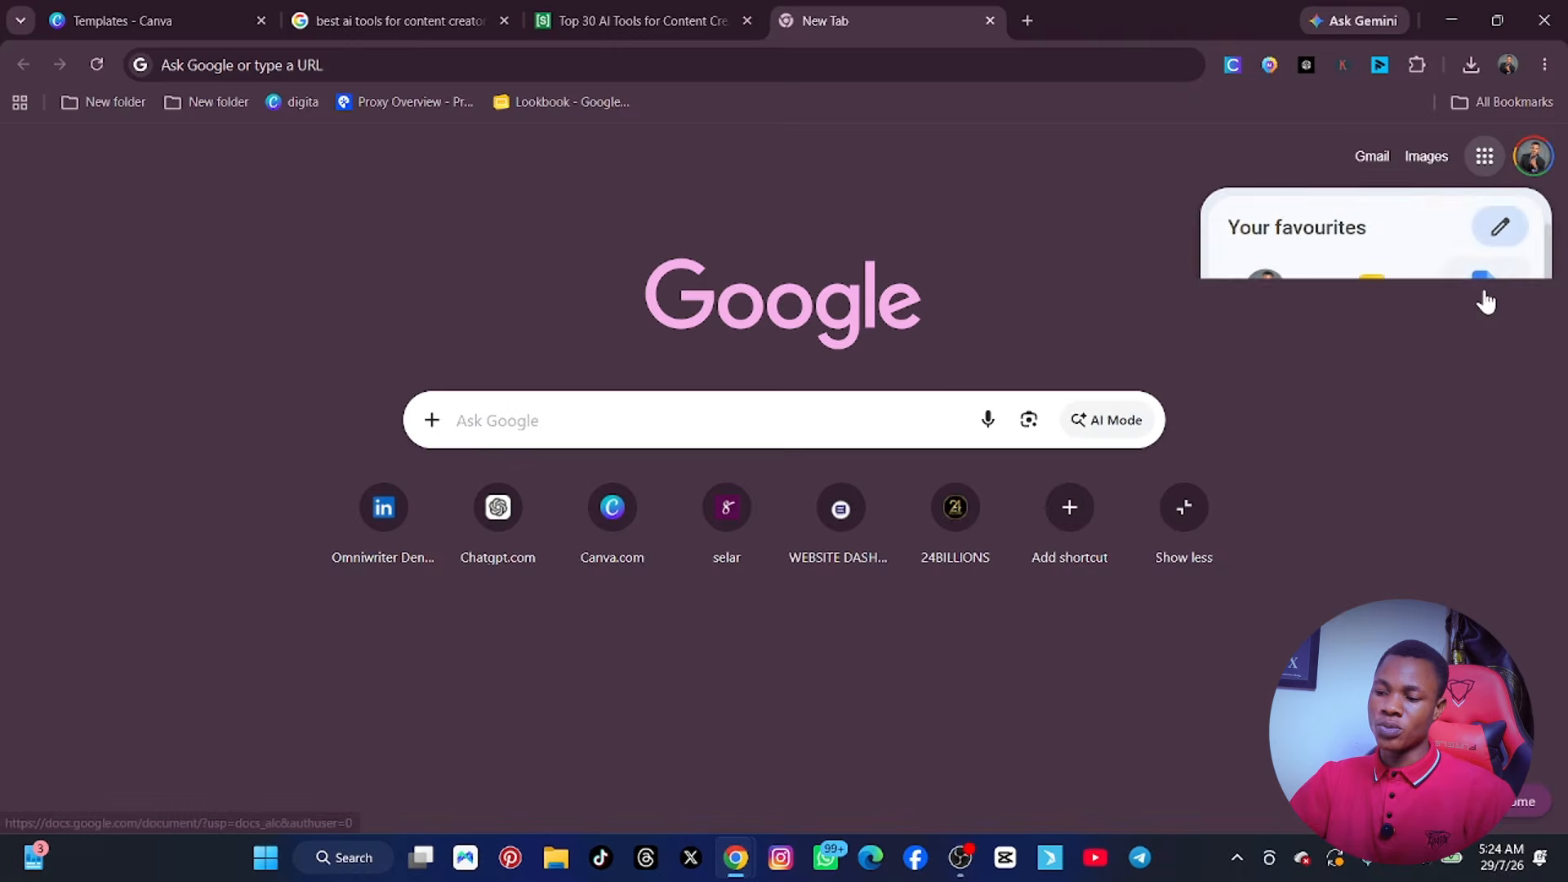
{"action": "left_click", "coordinate": [1486, 296]}
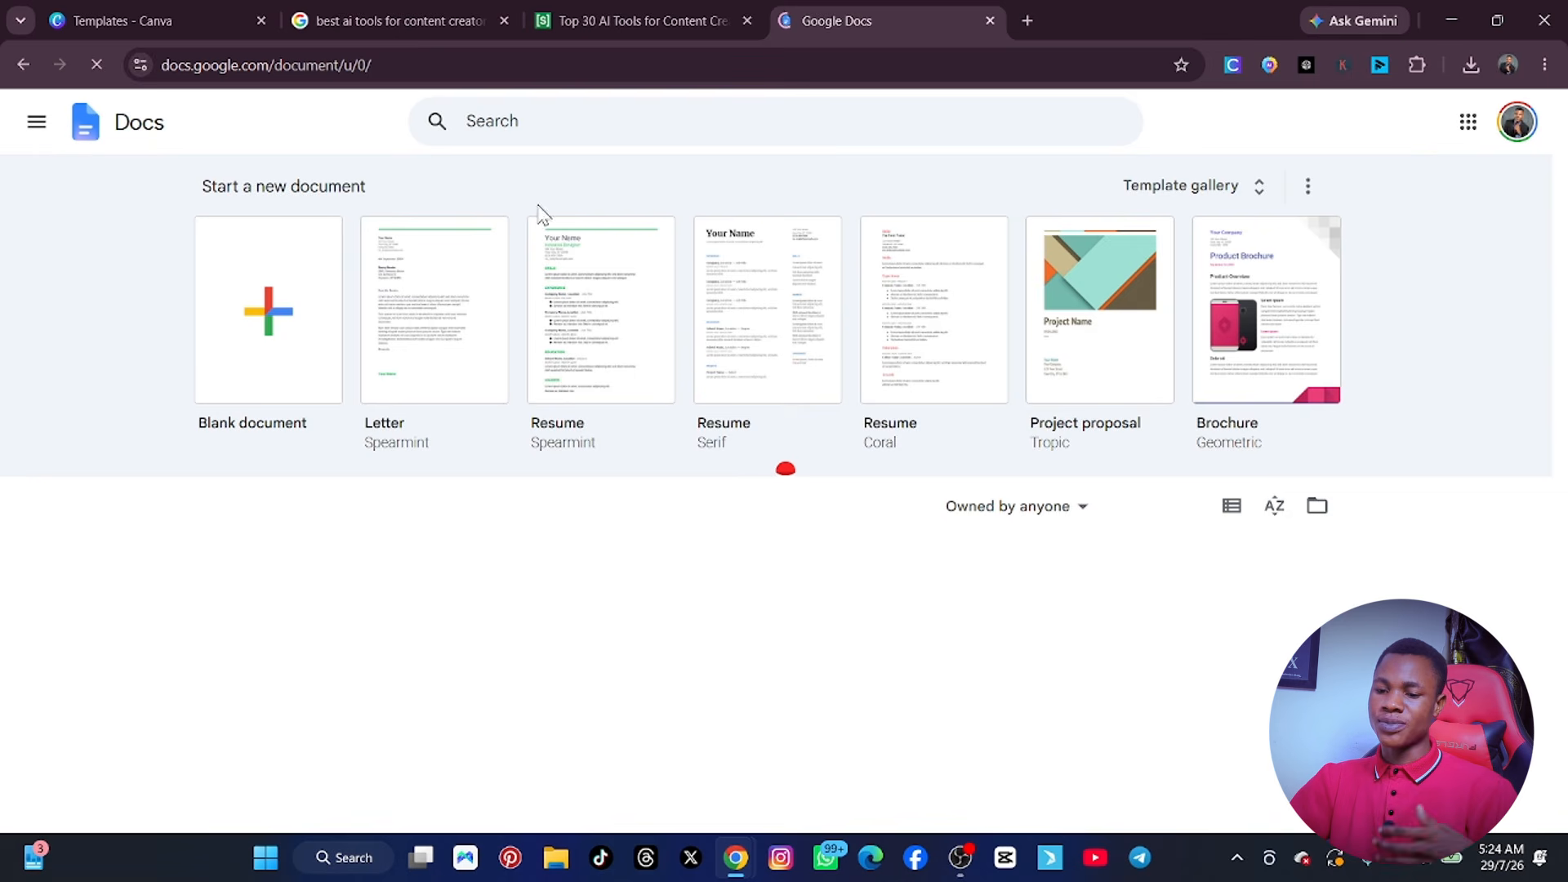
{"action": "left_click", "coordinate": [287, 312]}
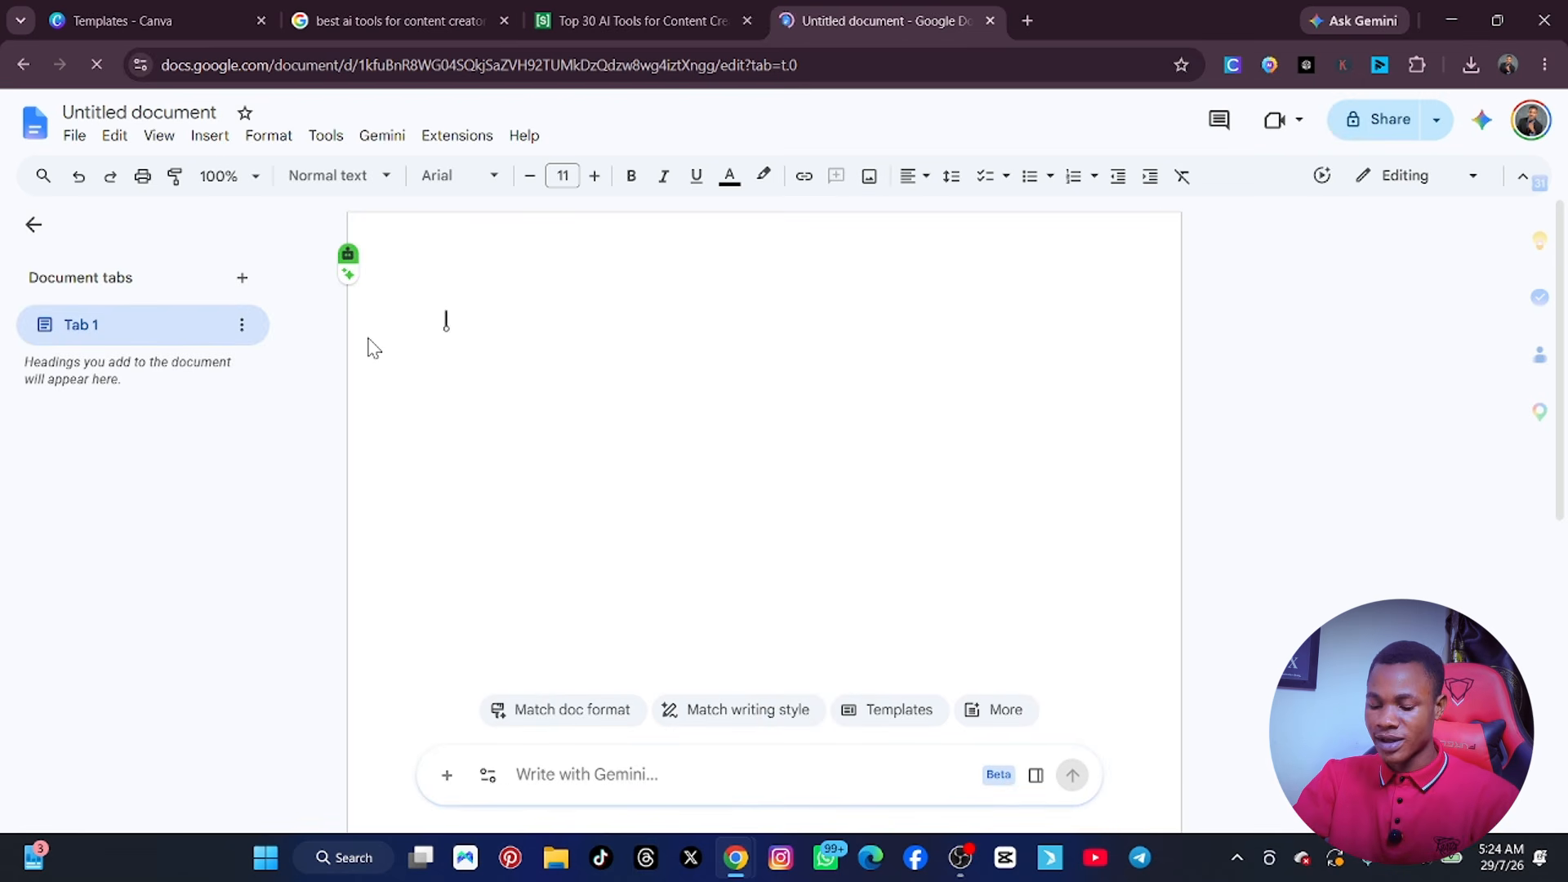
{"action": "key", "text": "ctrl+v"}
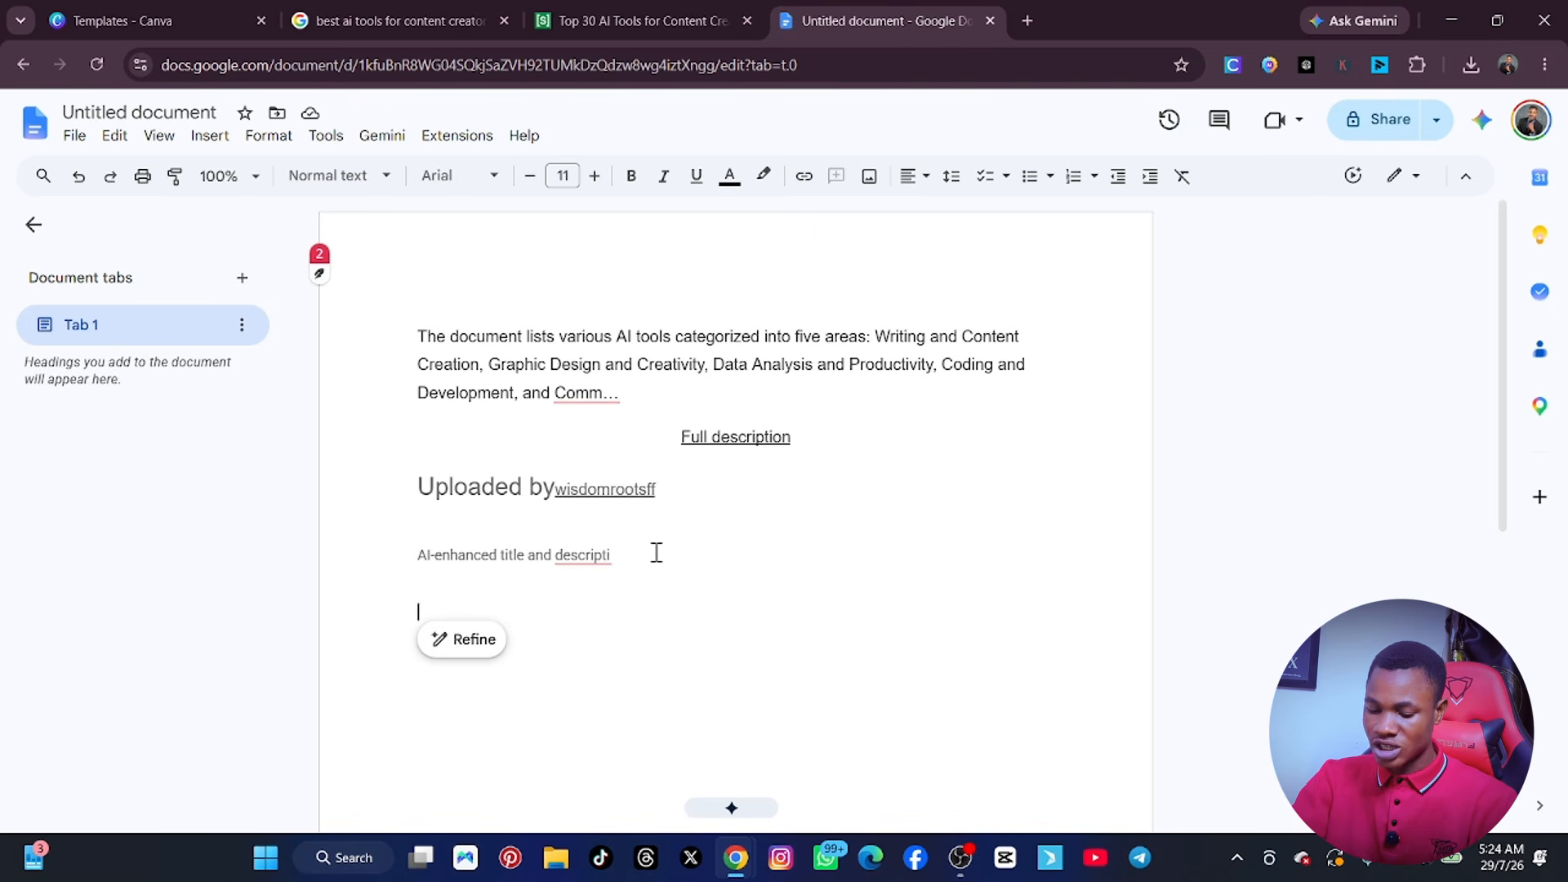
Add the line "Chatgt" below the pasted description in the document.
{"action": "type", "text": "chatgot"}
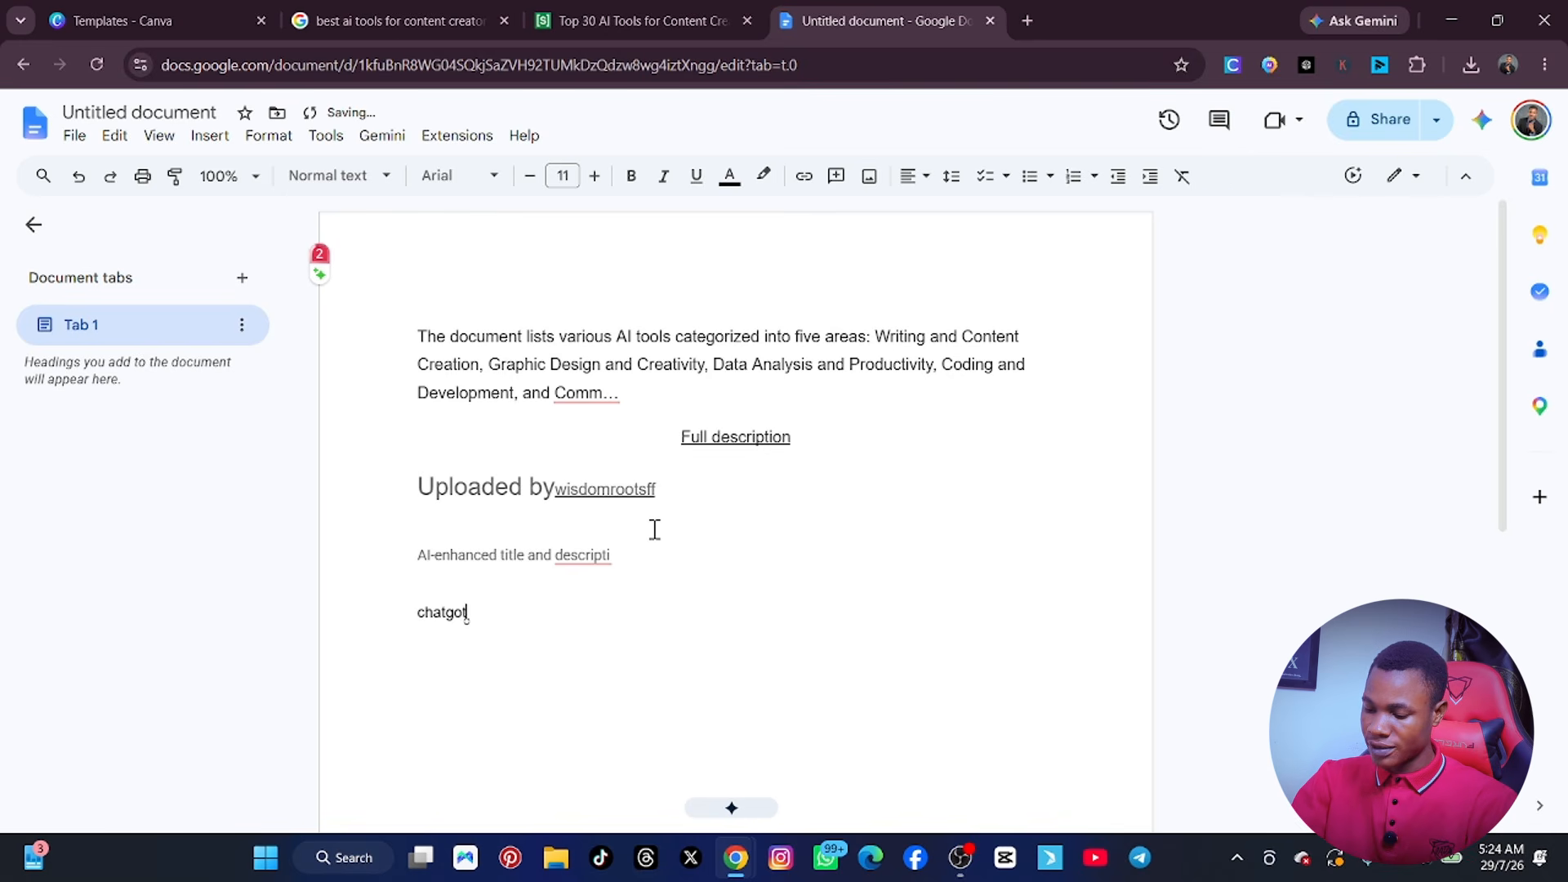
{"action": "key", "text": "BackSpace"}
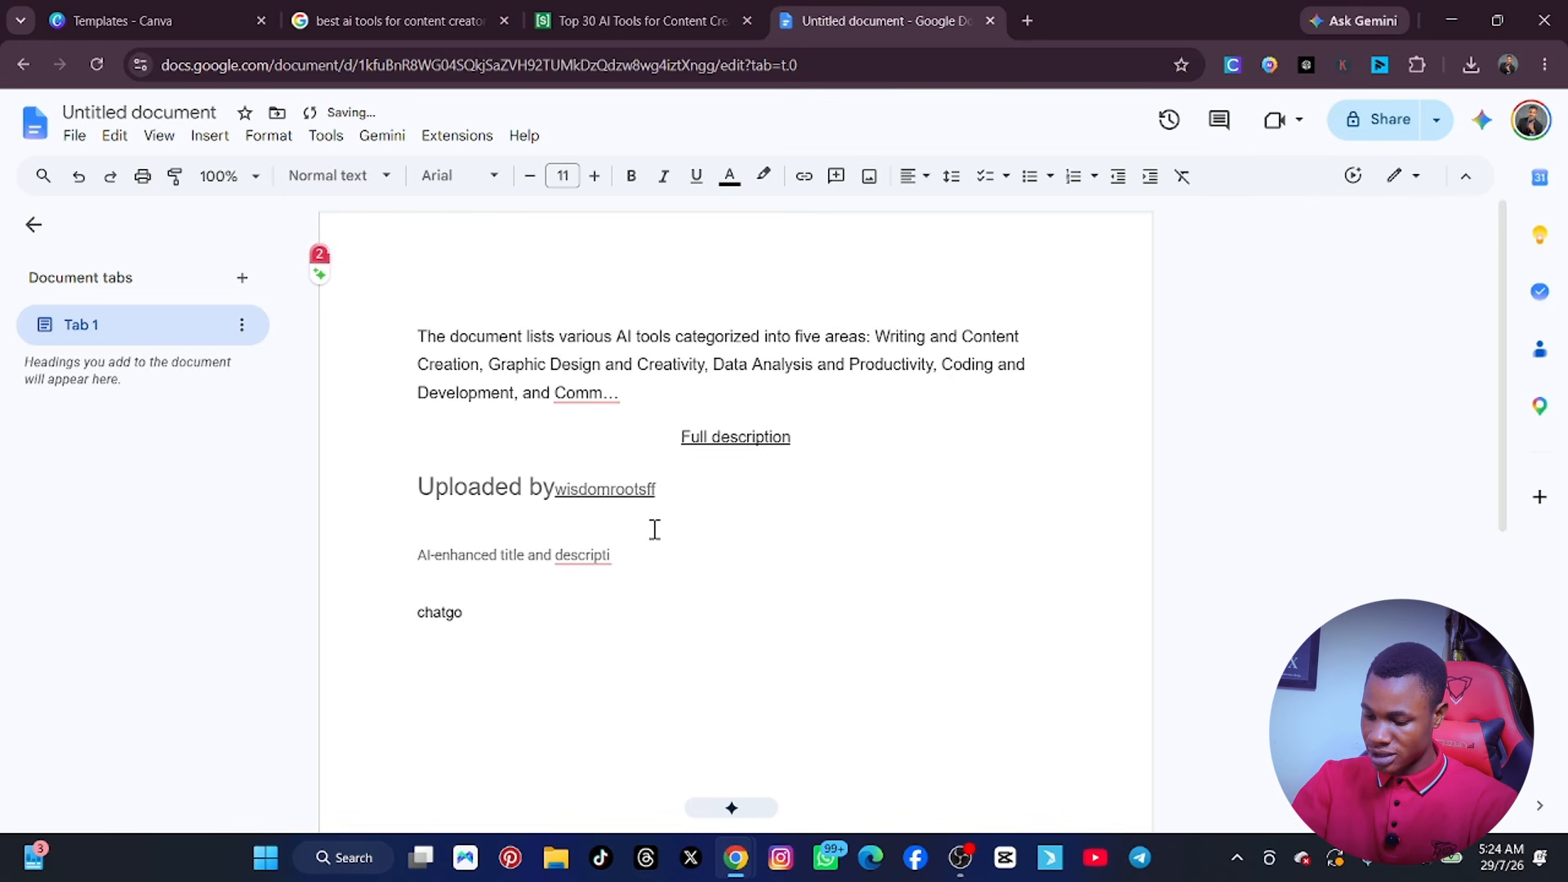
{"action": "key", "text": "BackSpace"}
{"action": "type", "text": "t"}
{"action": "key", "text": "Return"}
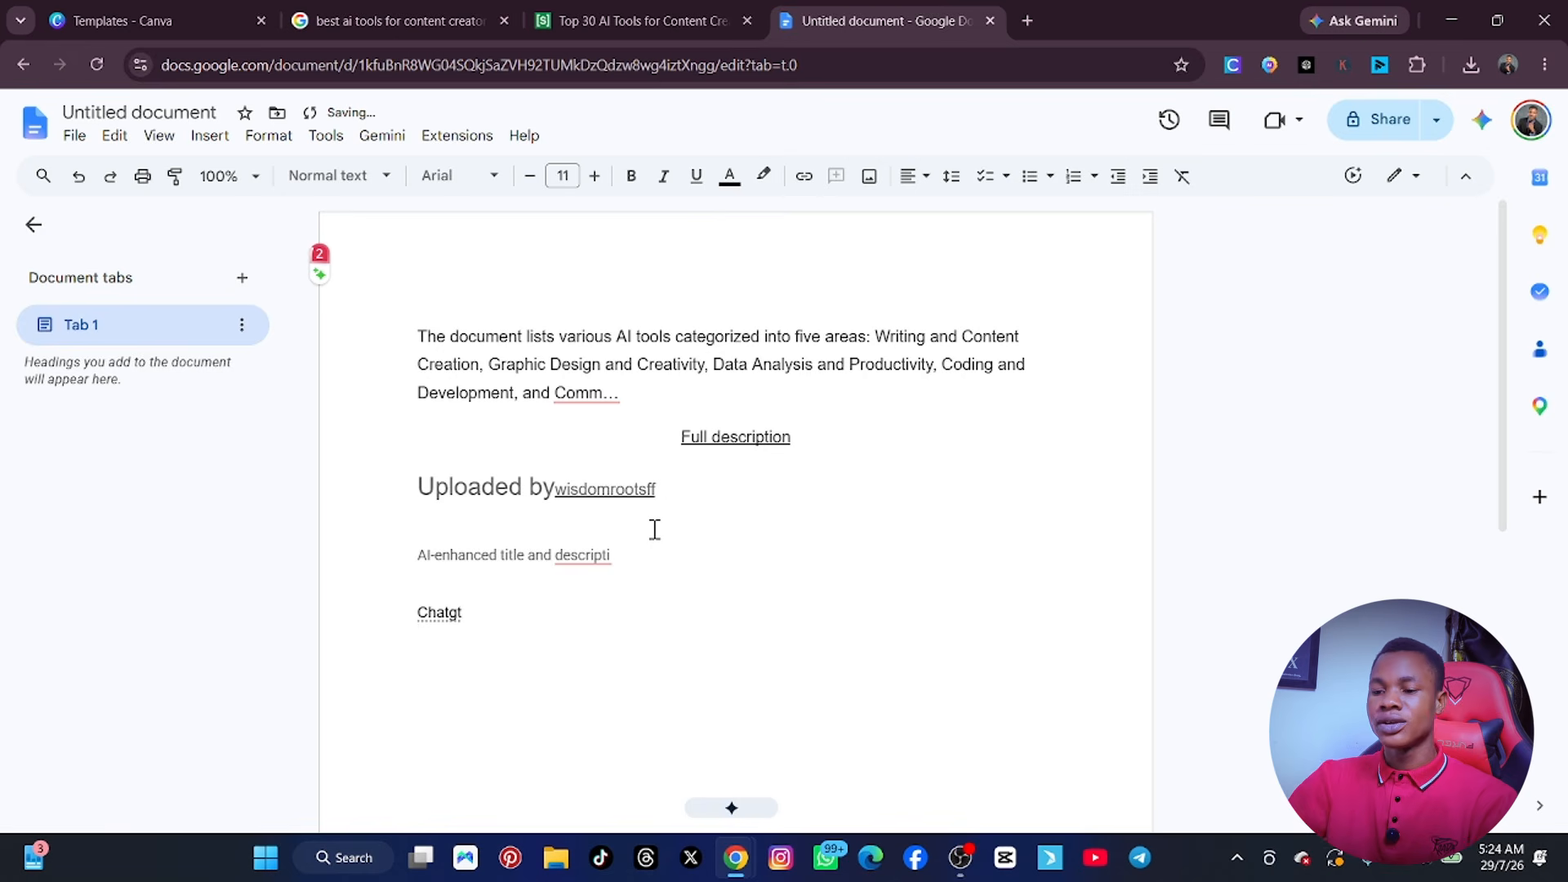
Look at the Scribd tool list again and close both the new document and the Scribd page.
{"action": "left_click", "coordinate": [653, 17]}
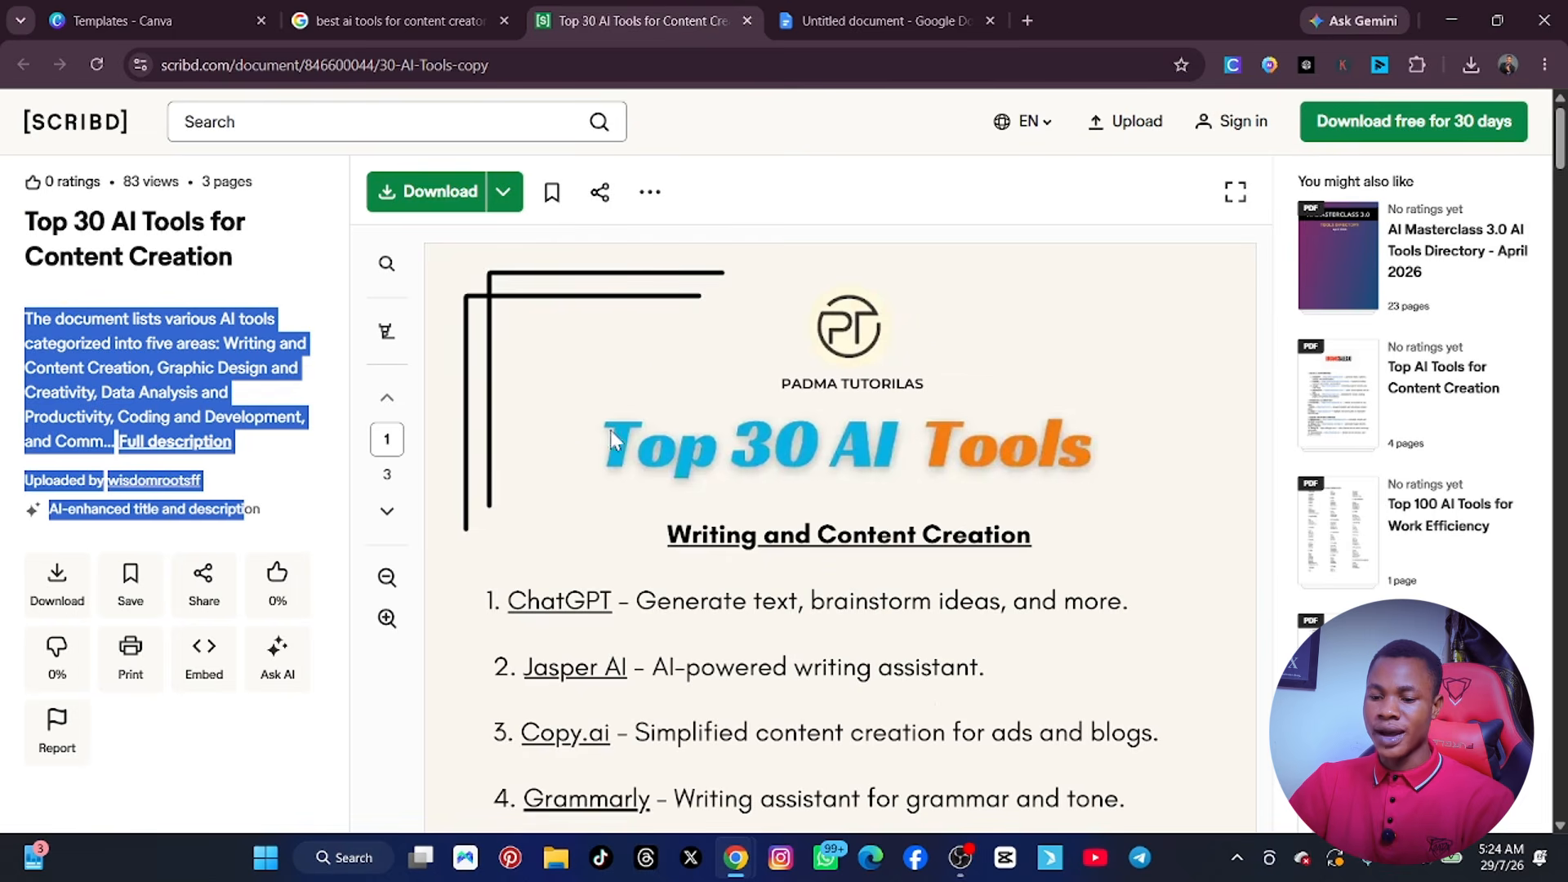
{"action": "left_click", "coordinate": [878, 20]}
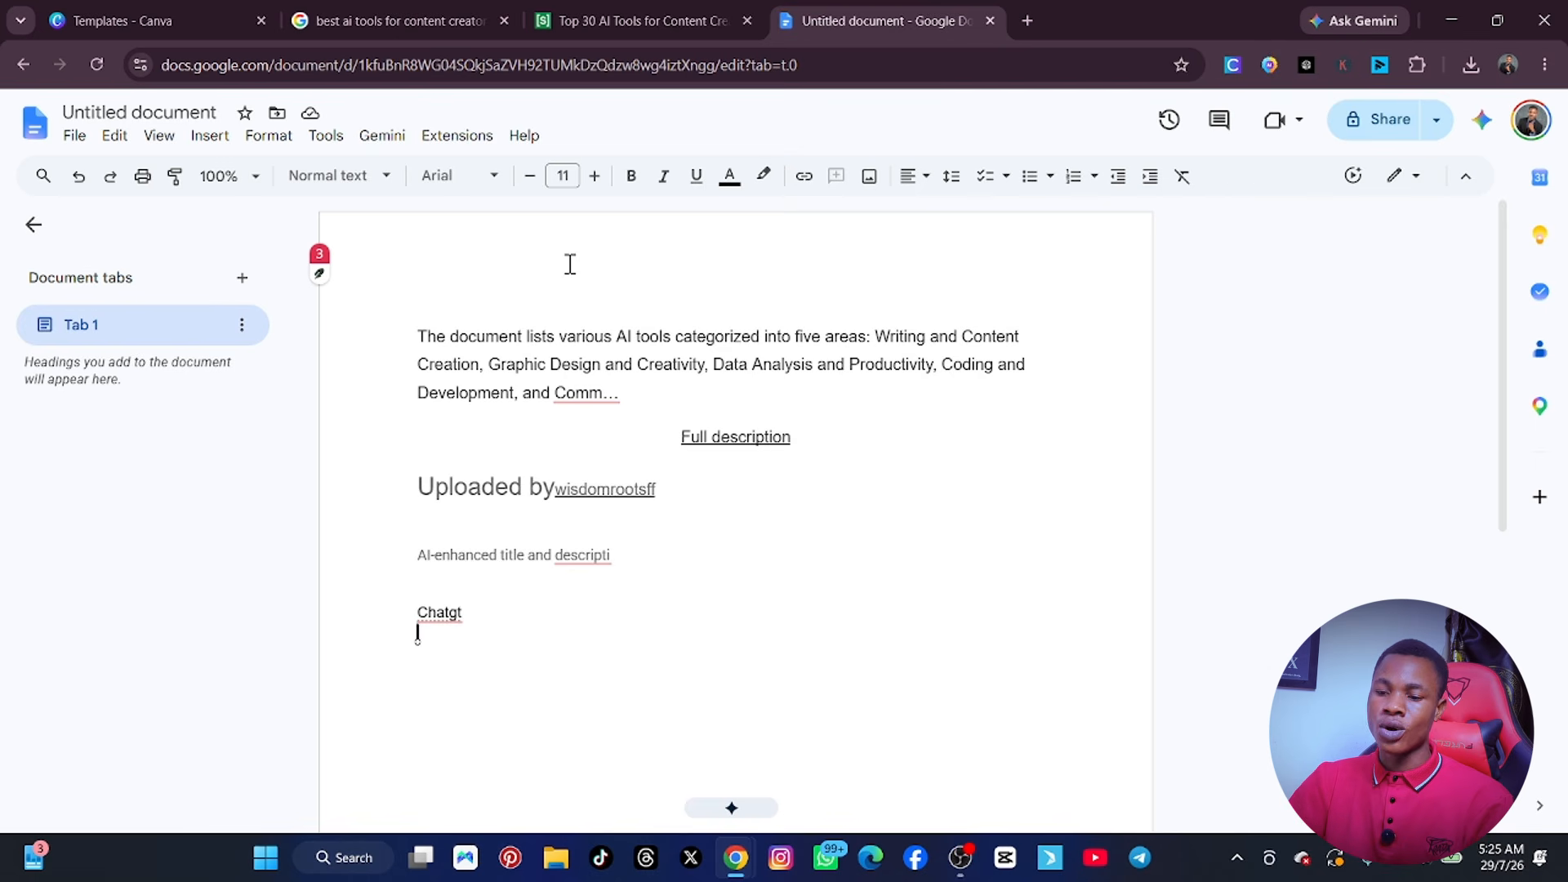
{"action": "left_click", "coordinate": [990, 20]}
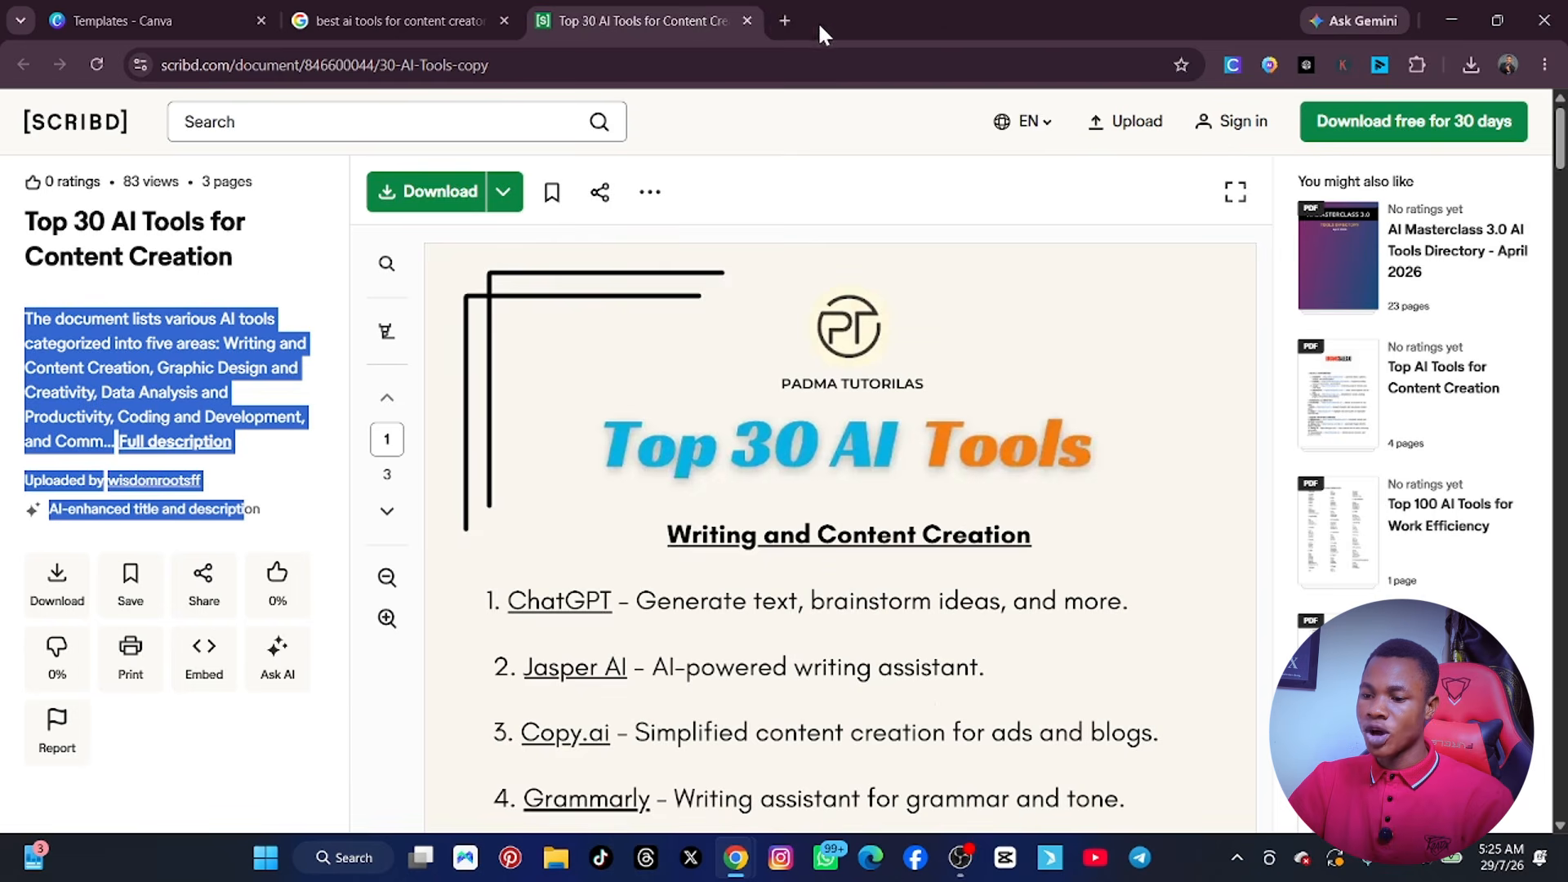
{"action": "left_click", "coordinate": [747, 20]}
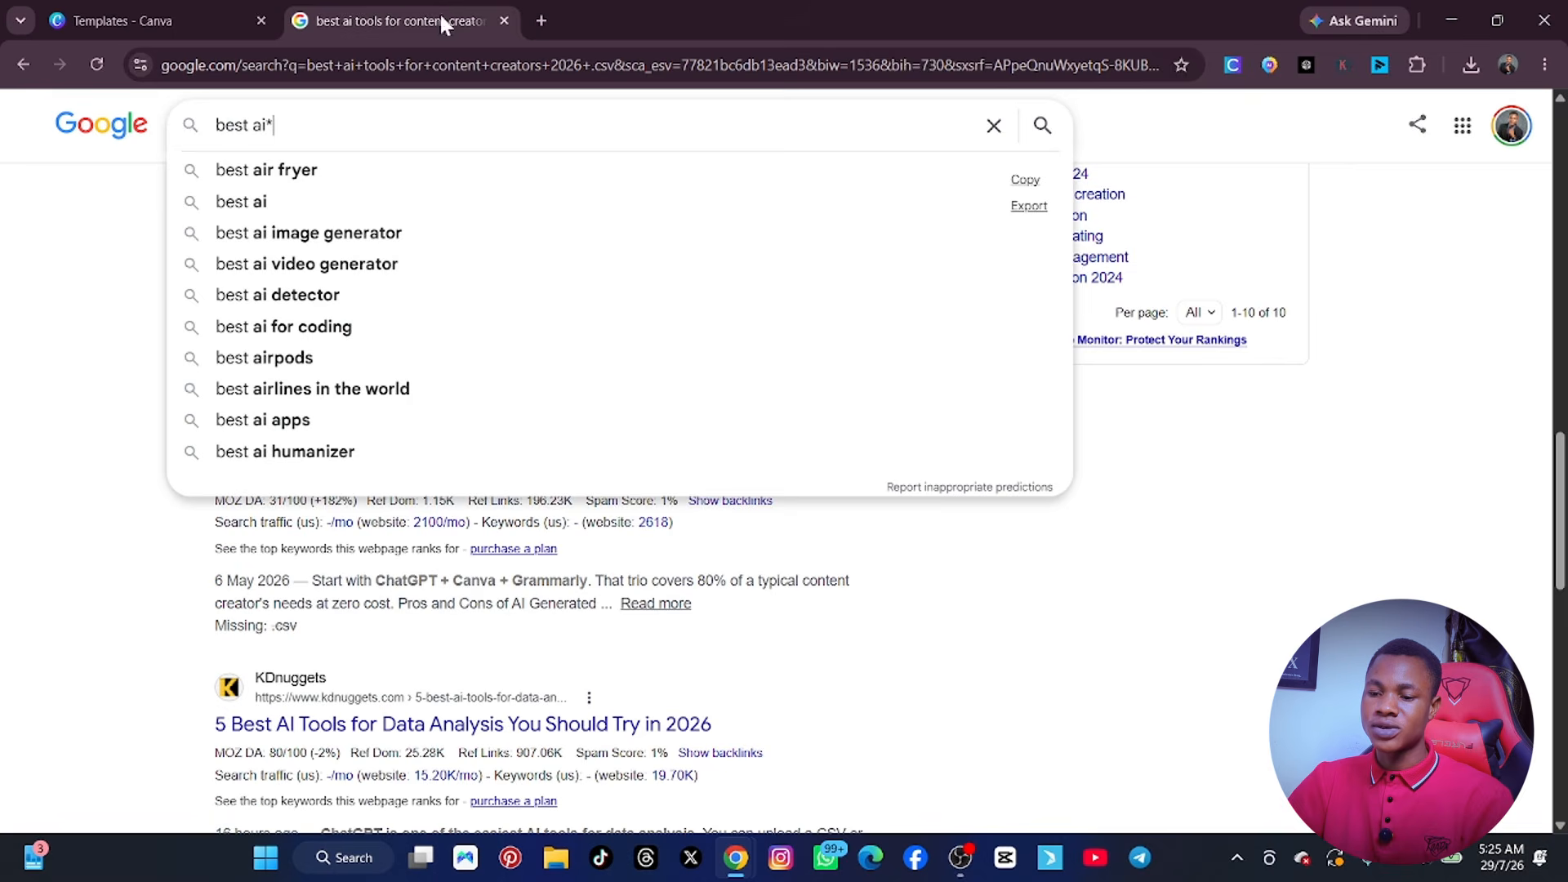
Search Google for "google scholar" and open the Google Scholar site in a new tab.
{"action": "triple_click", "coordinate": [387, 131]}
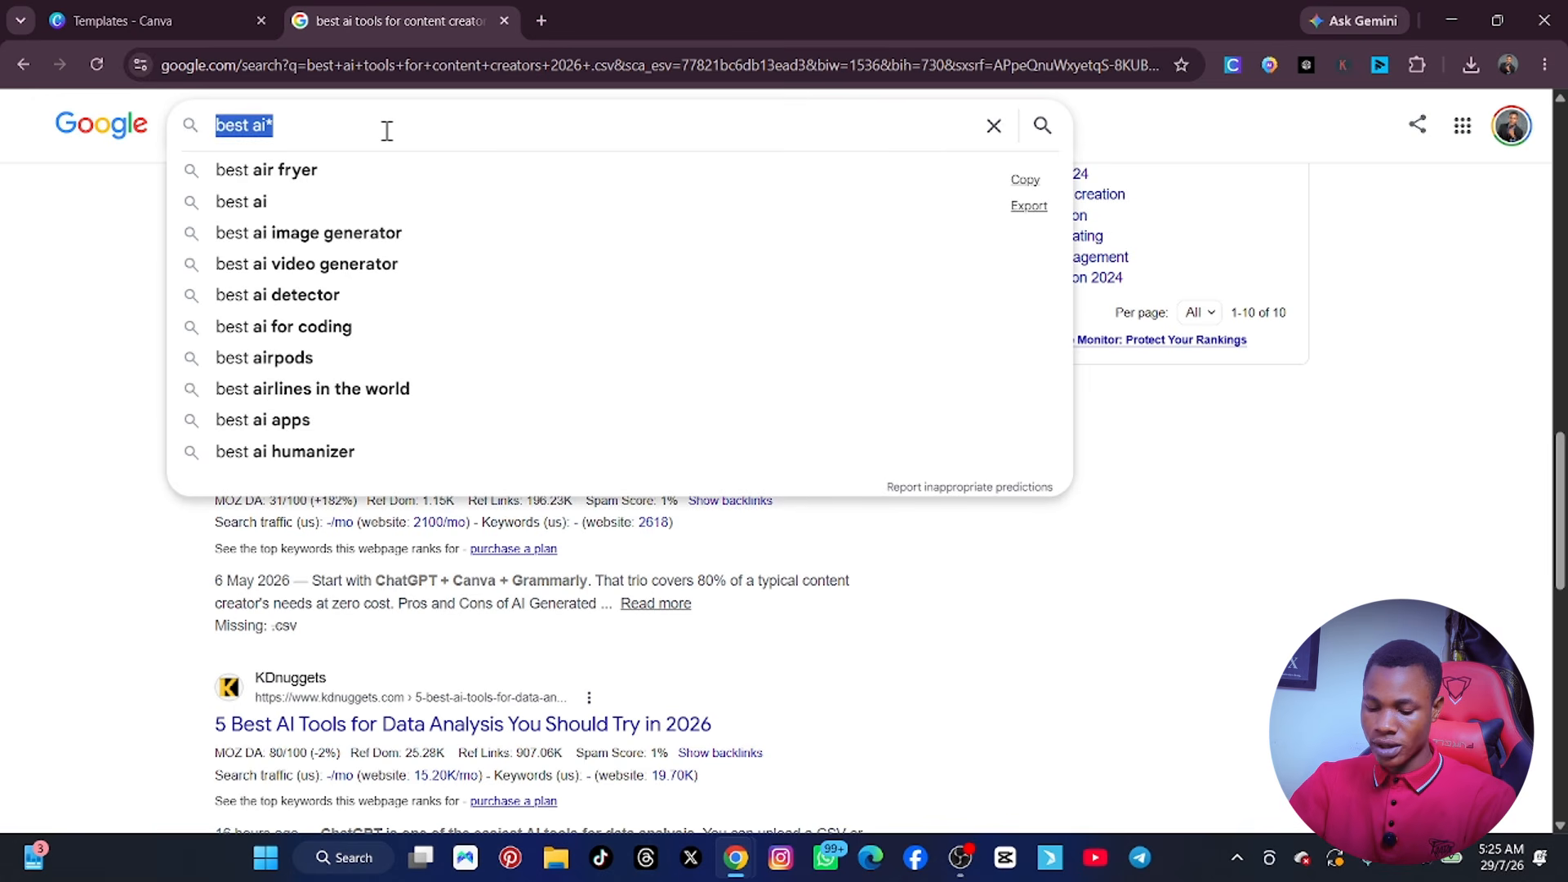
{"action": "type", "text": "google"}
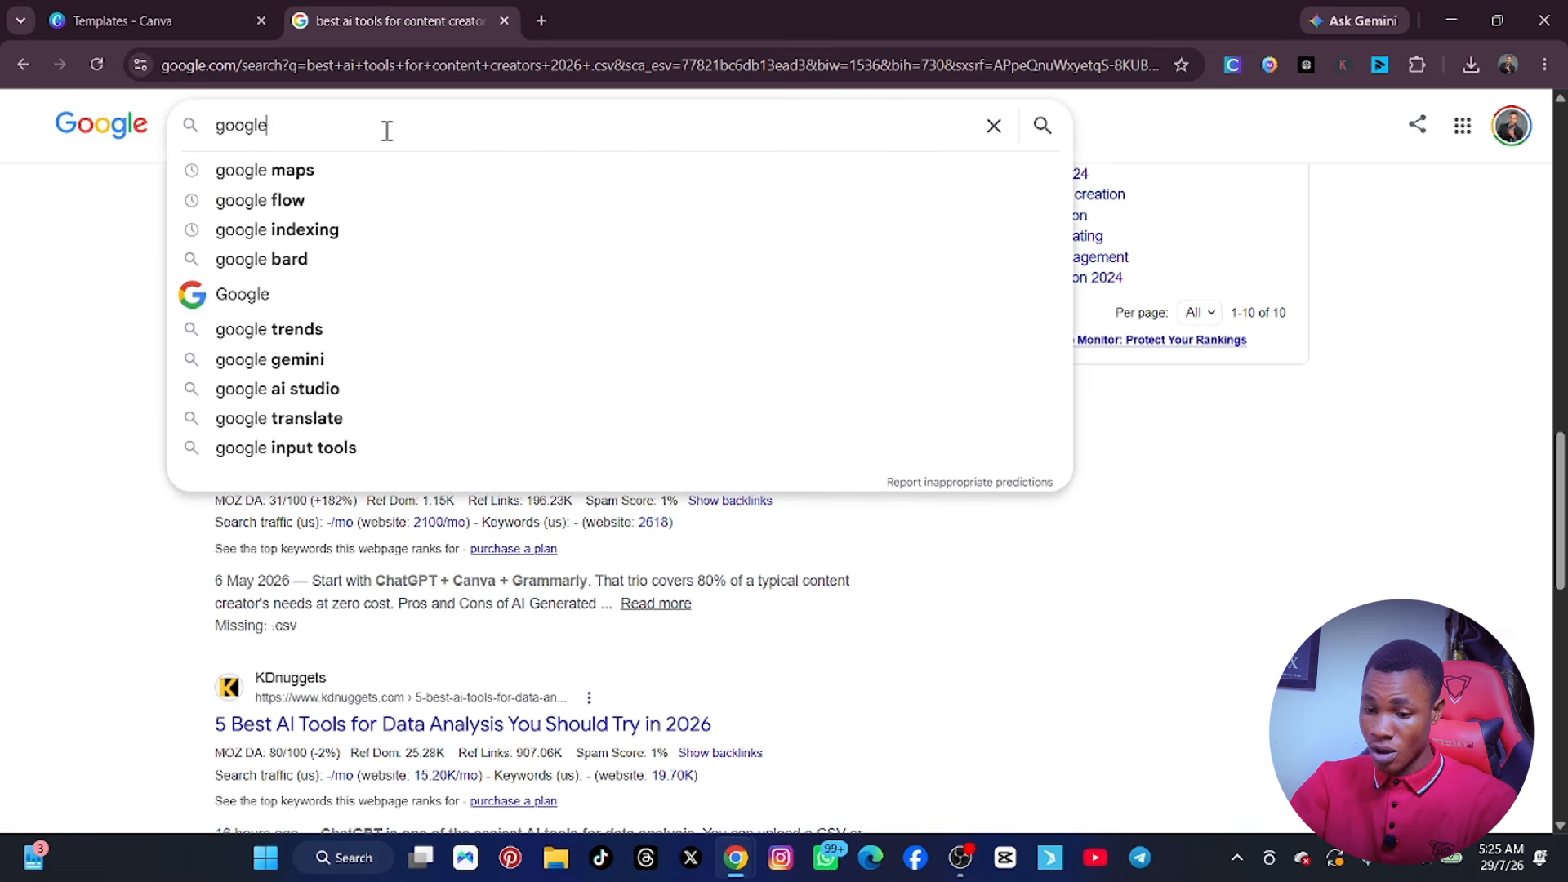
{"action": "type", "text": " sc"}
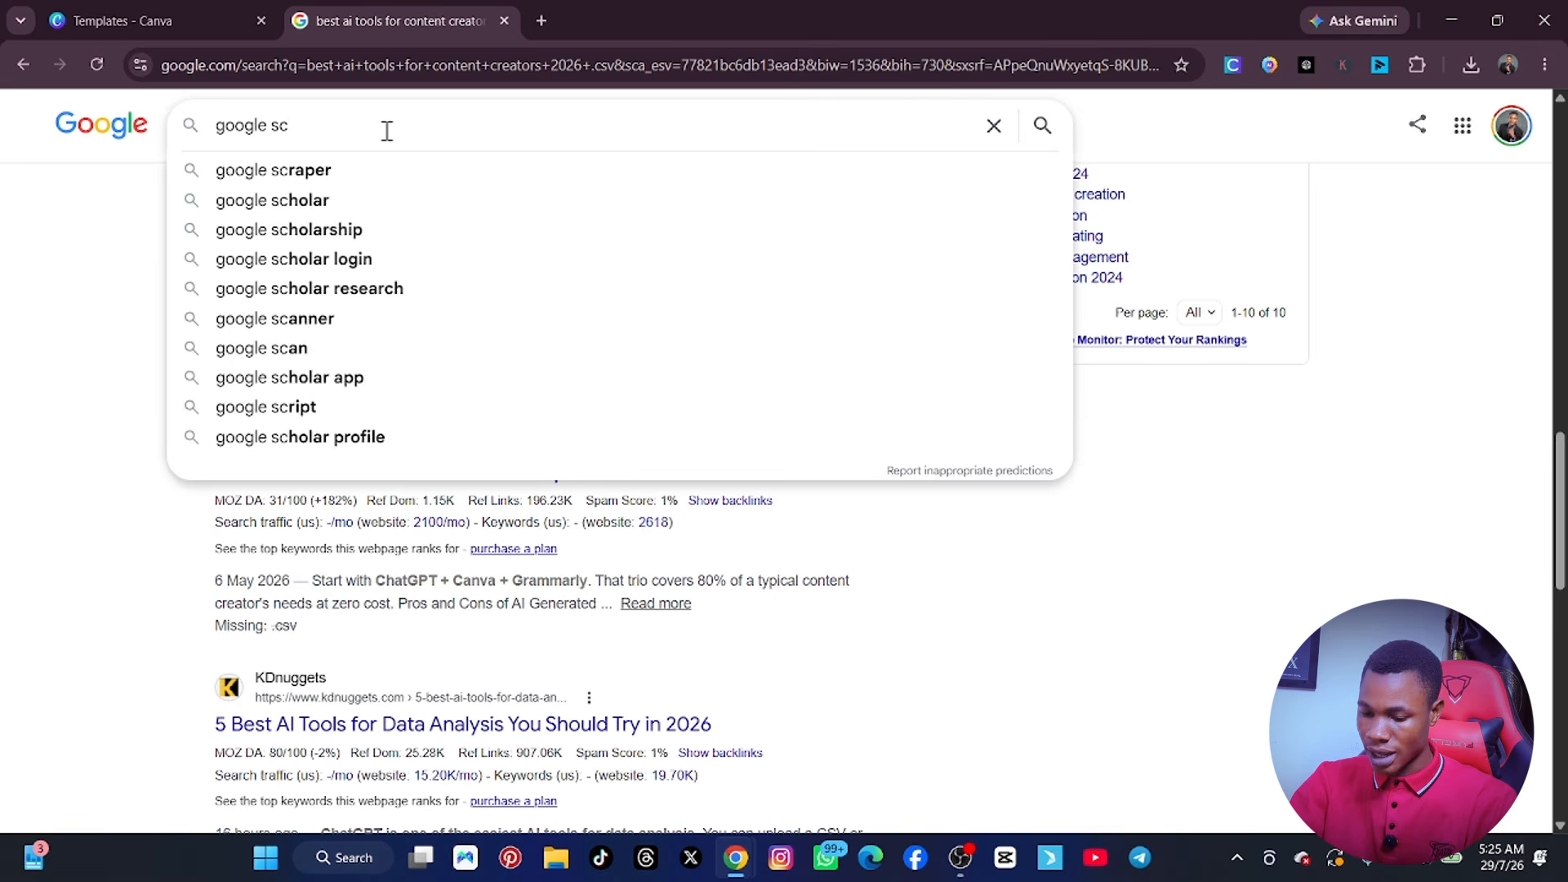
{"action": "type", "text": "holar"}
{"action": "key", "text": "Return"}
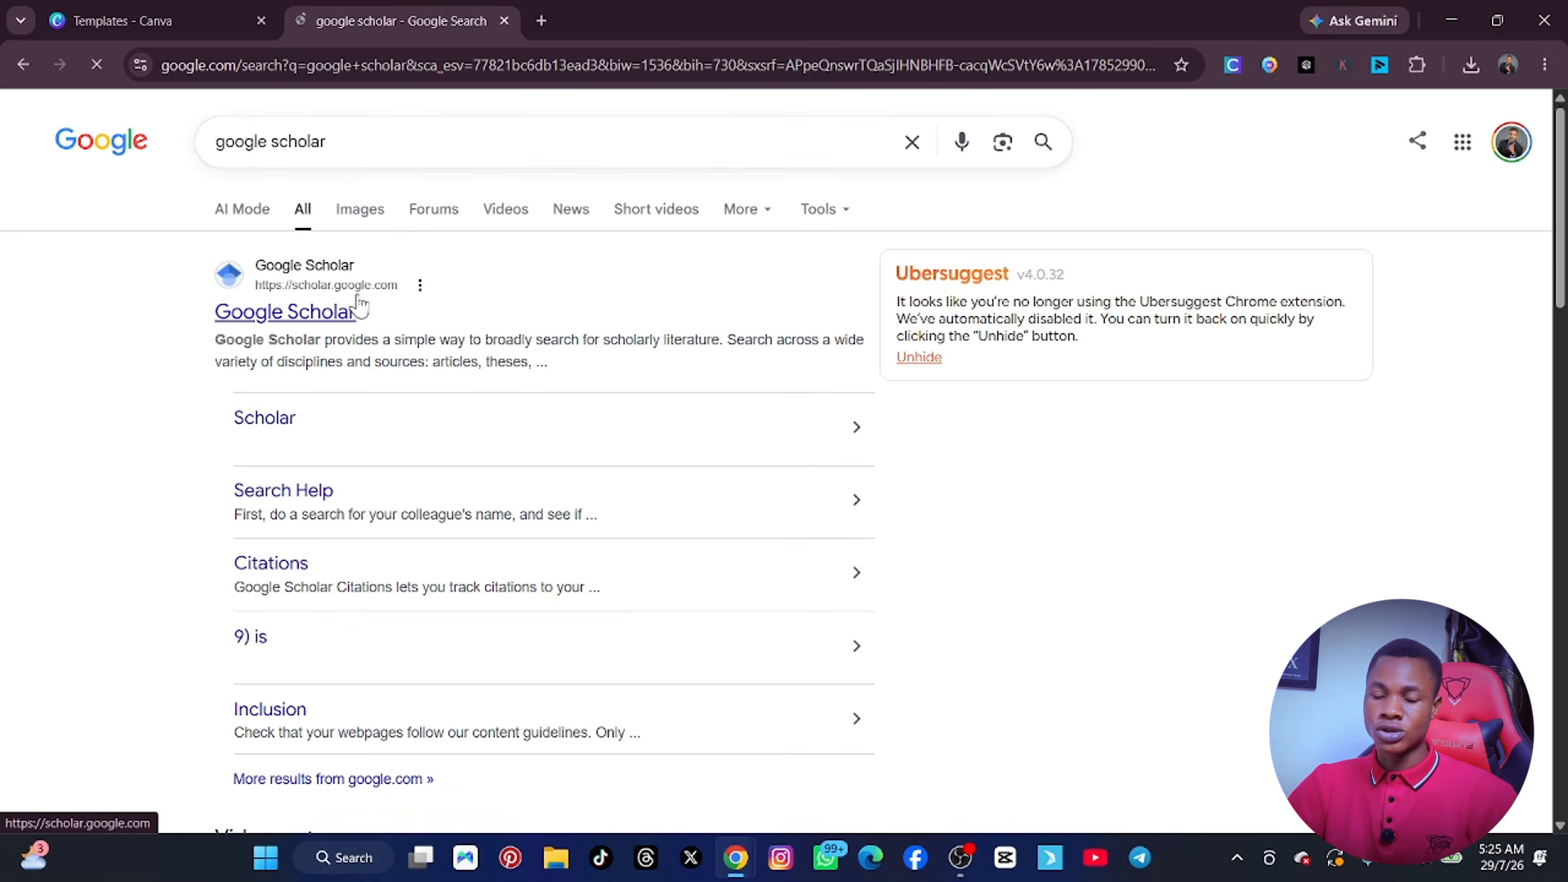
{"action": "right_click", "coordinate": [284, 317]}
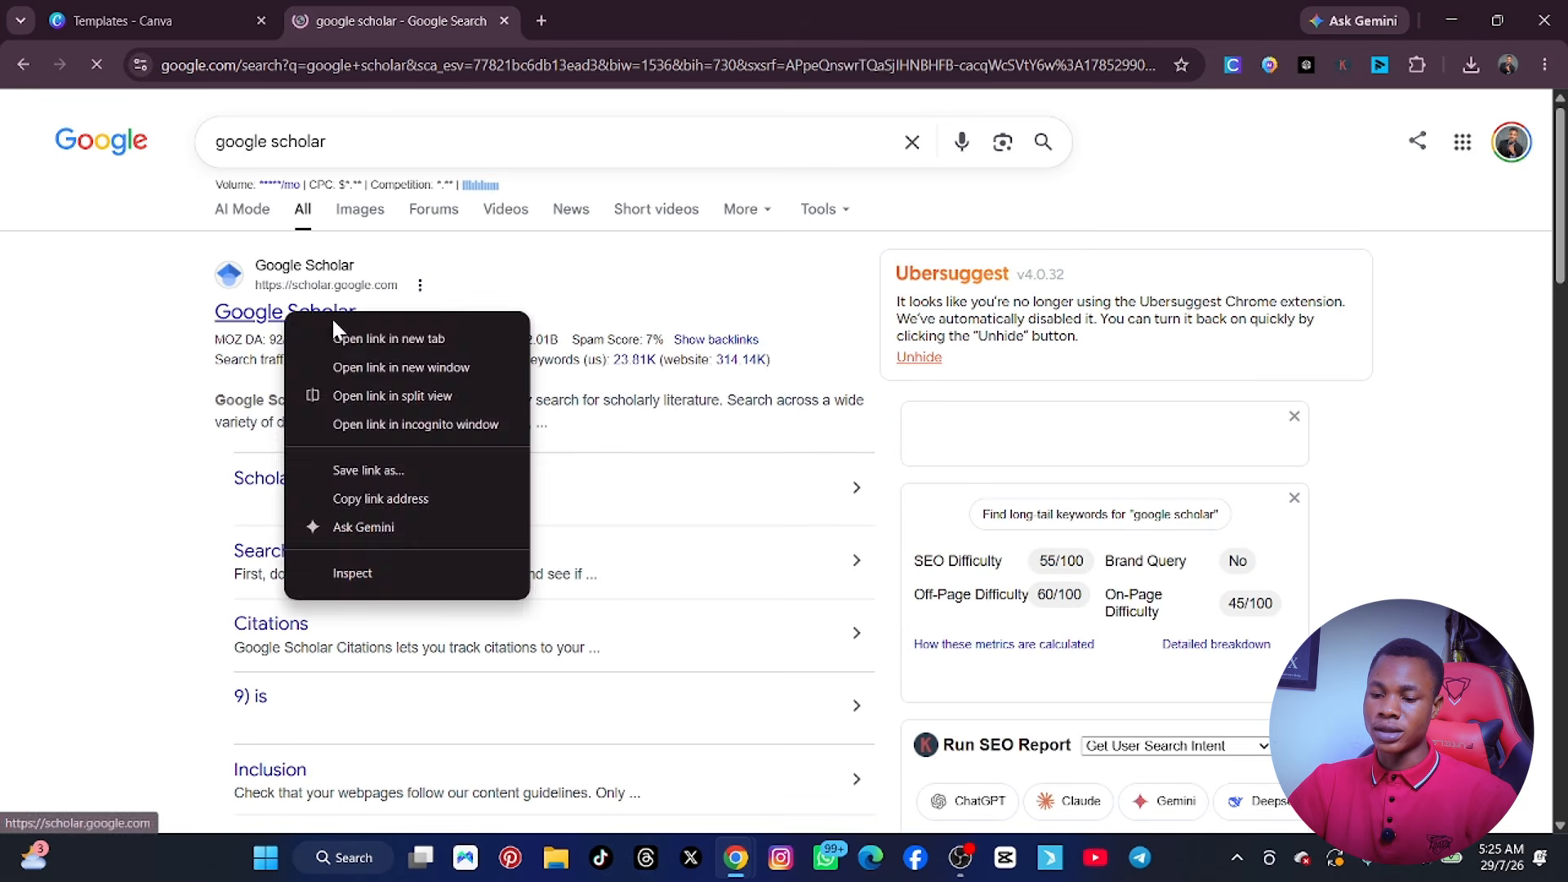
{"action": "left_click", "coordinate": [424, 336]}
{"action": "left_click", "coordinate": [605, 20]}
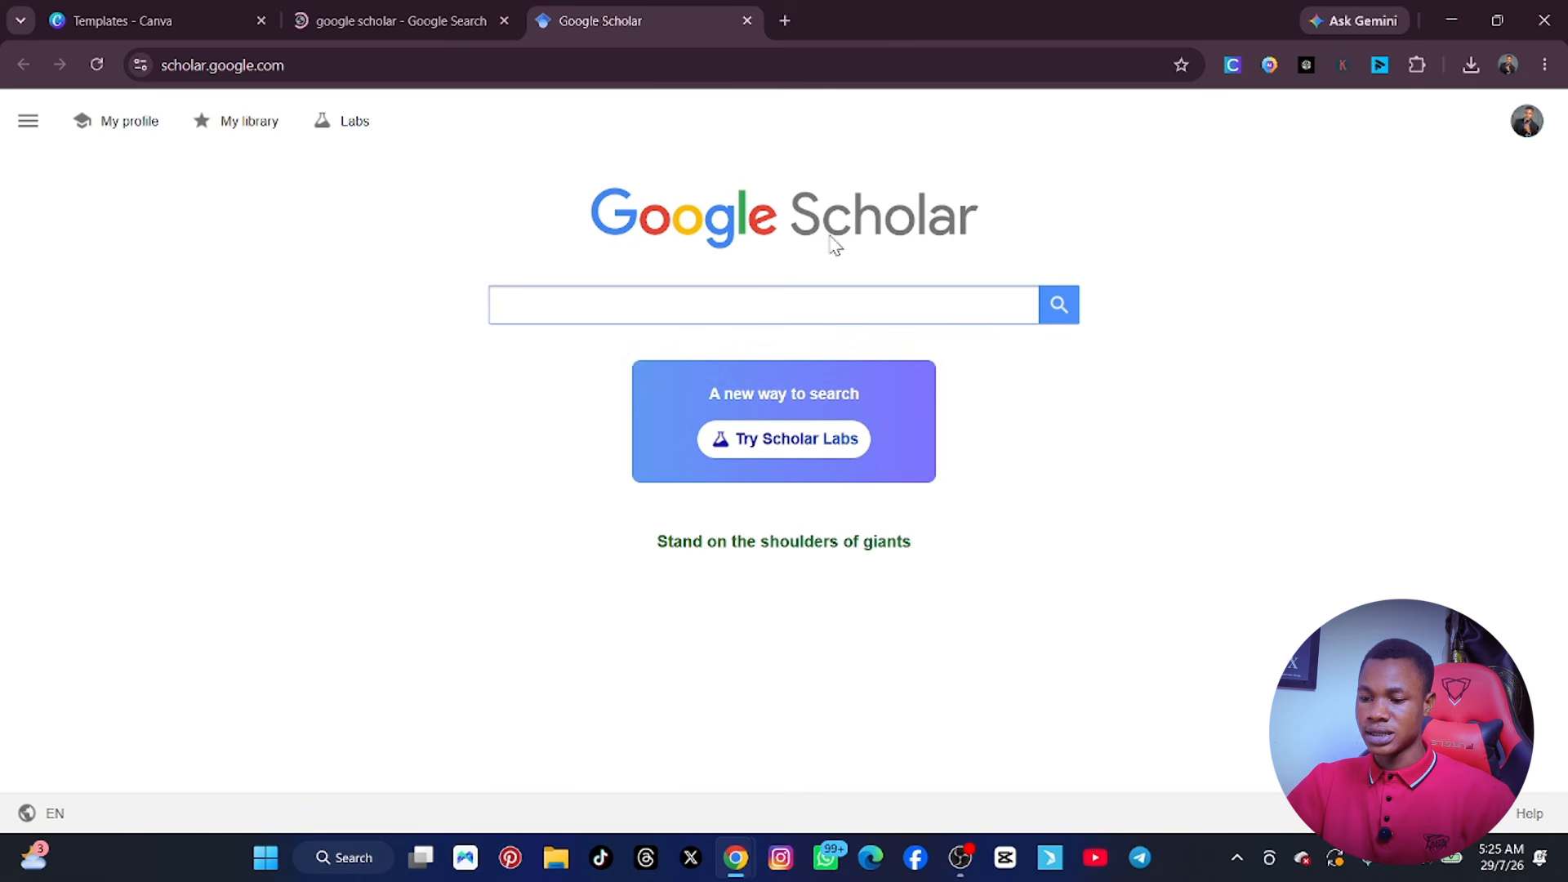
Search Google Scholar for "best ai tools for content creators in 2026".
{"action": "key", "text": "ctrl+v"}
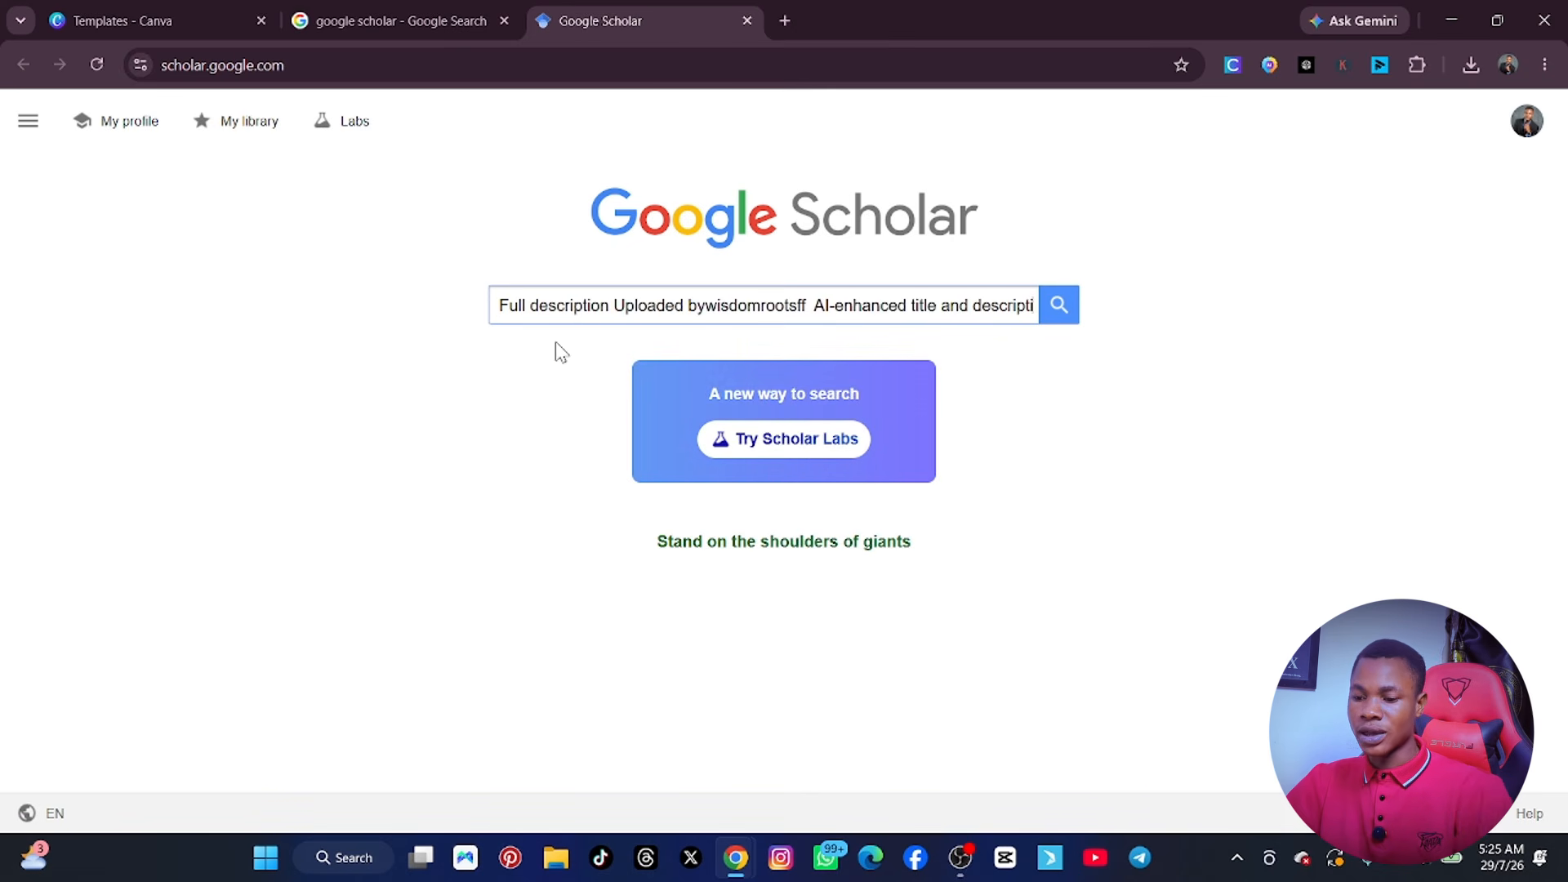
{"action": "key", "text": "ctrl+a"}
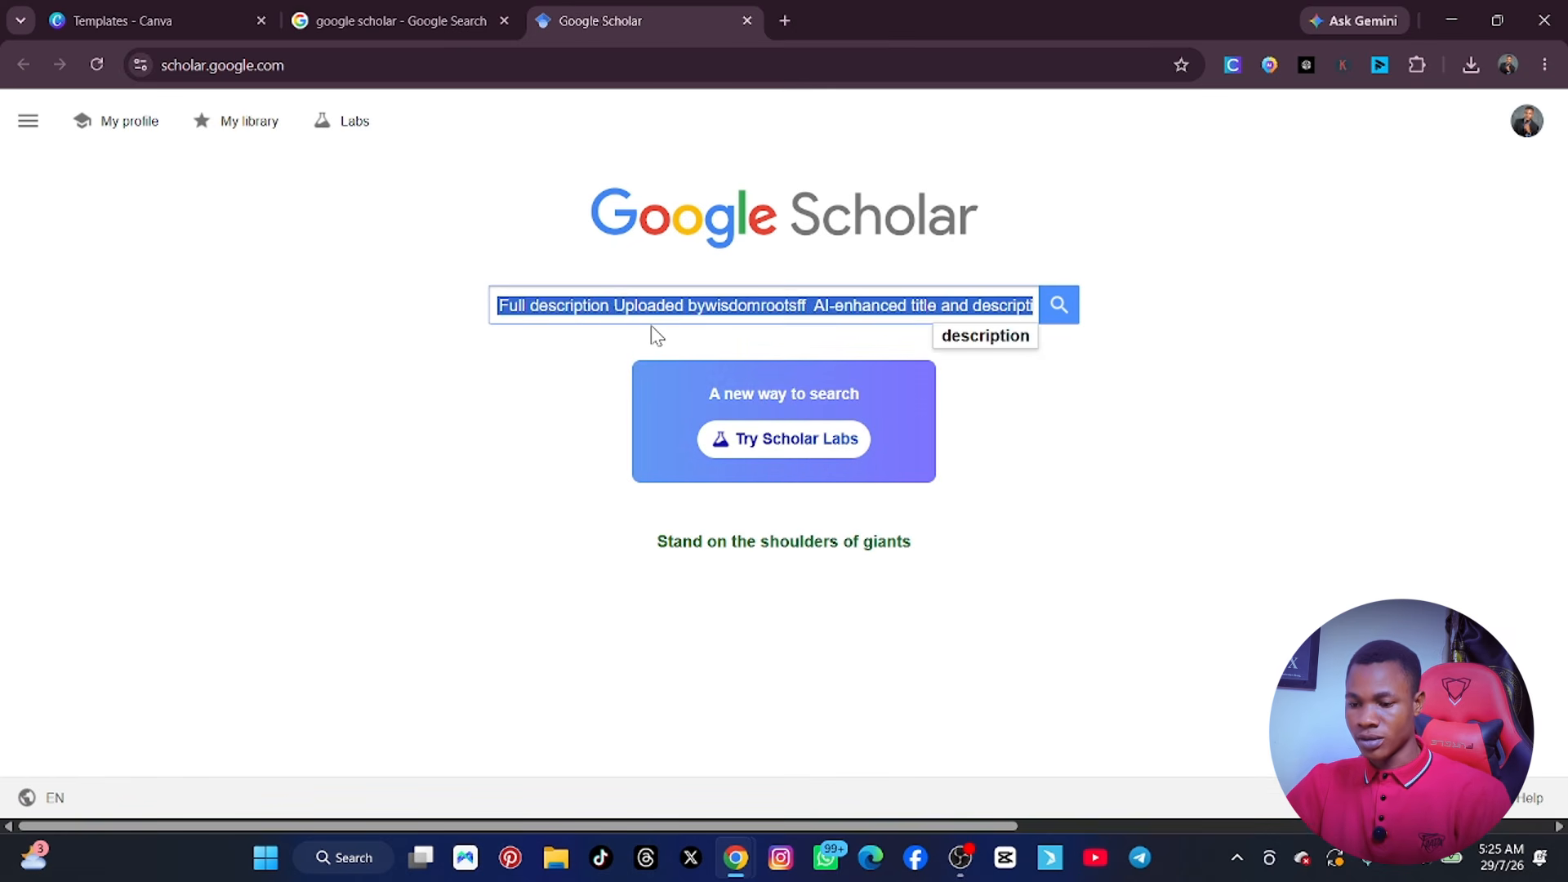
{"action": "type", "text": "best"}
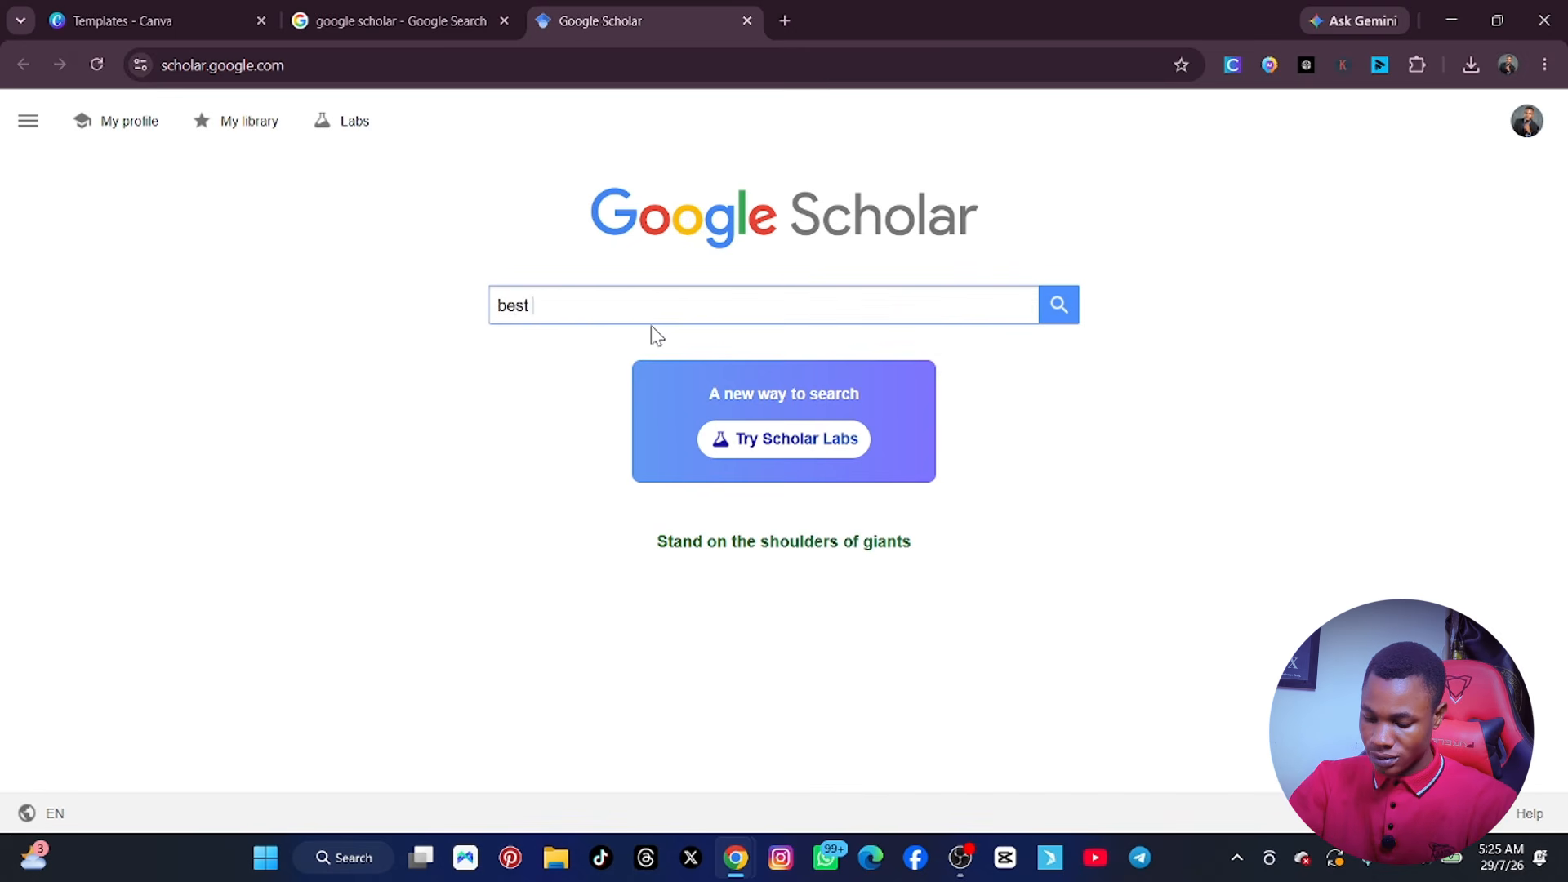
{"action": "type", "text": " ai tools i"}
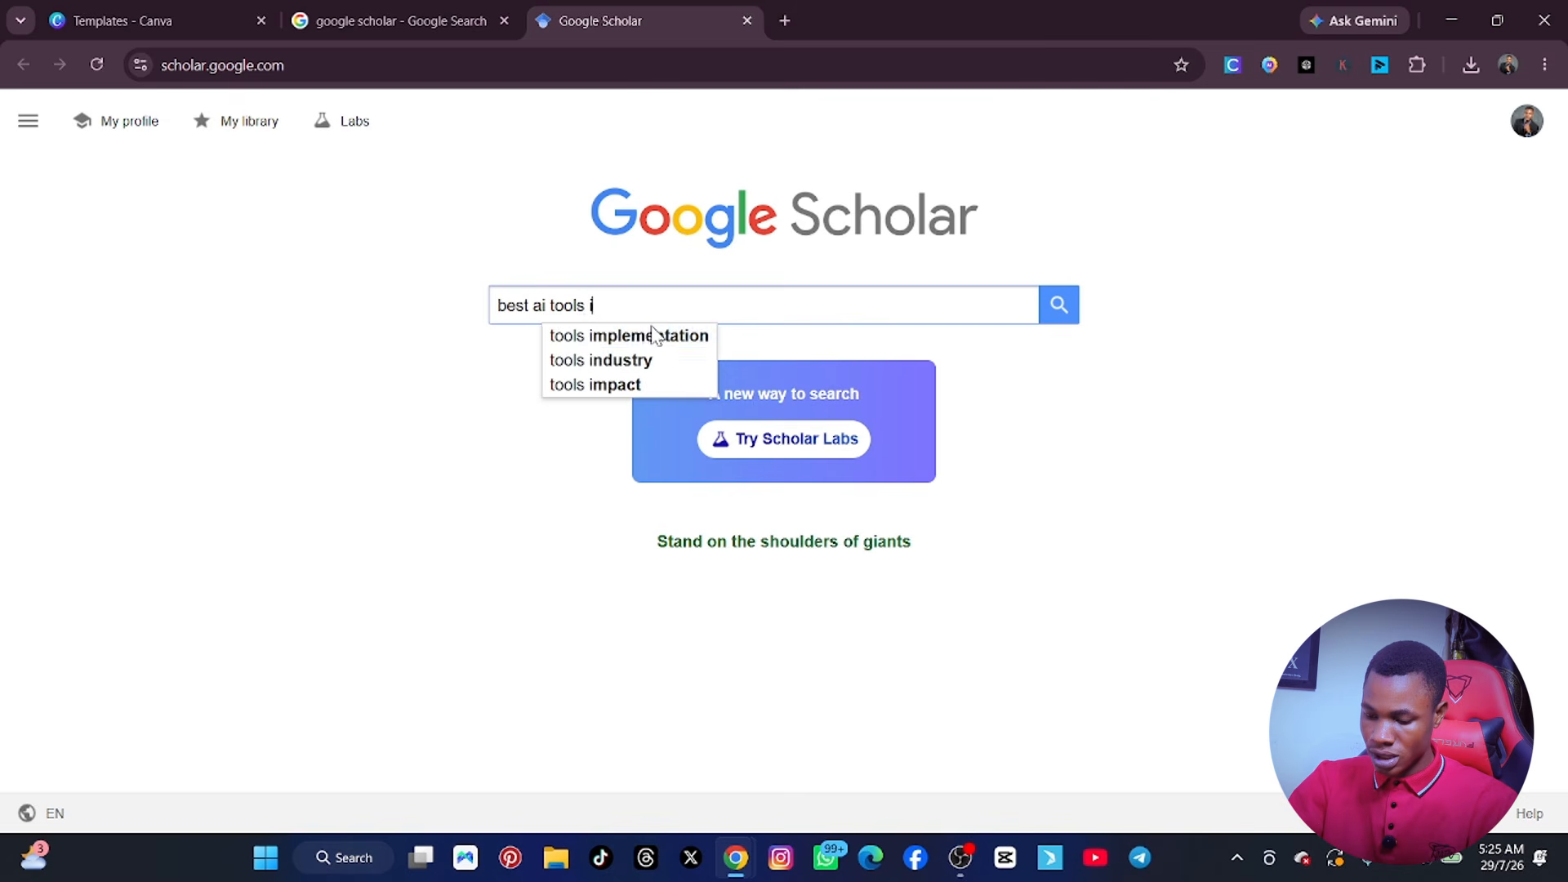
{"action": "key", "text": "BackSpace"}
{"action": "type", "text": "for ciontent "}
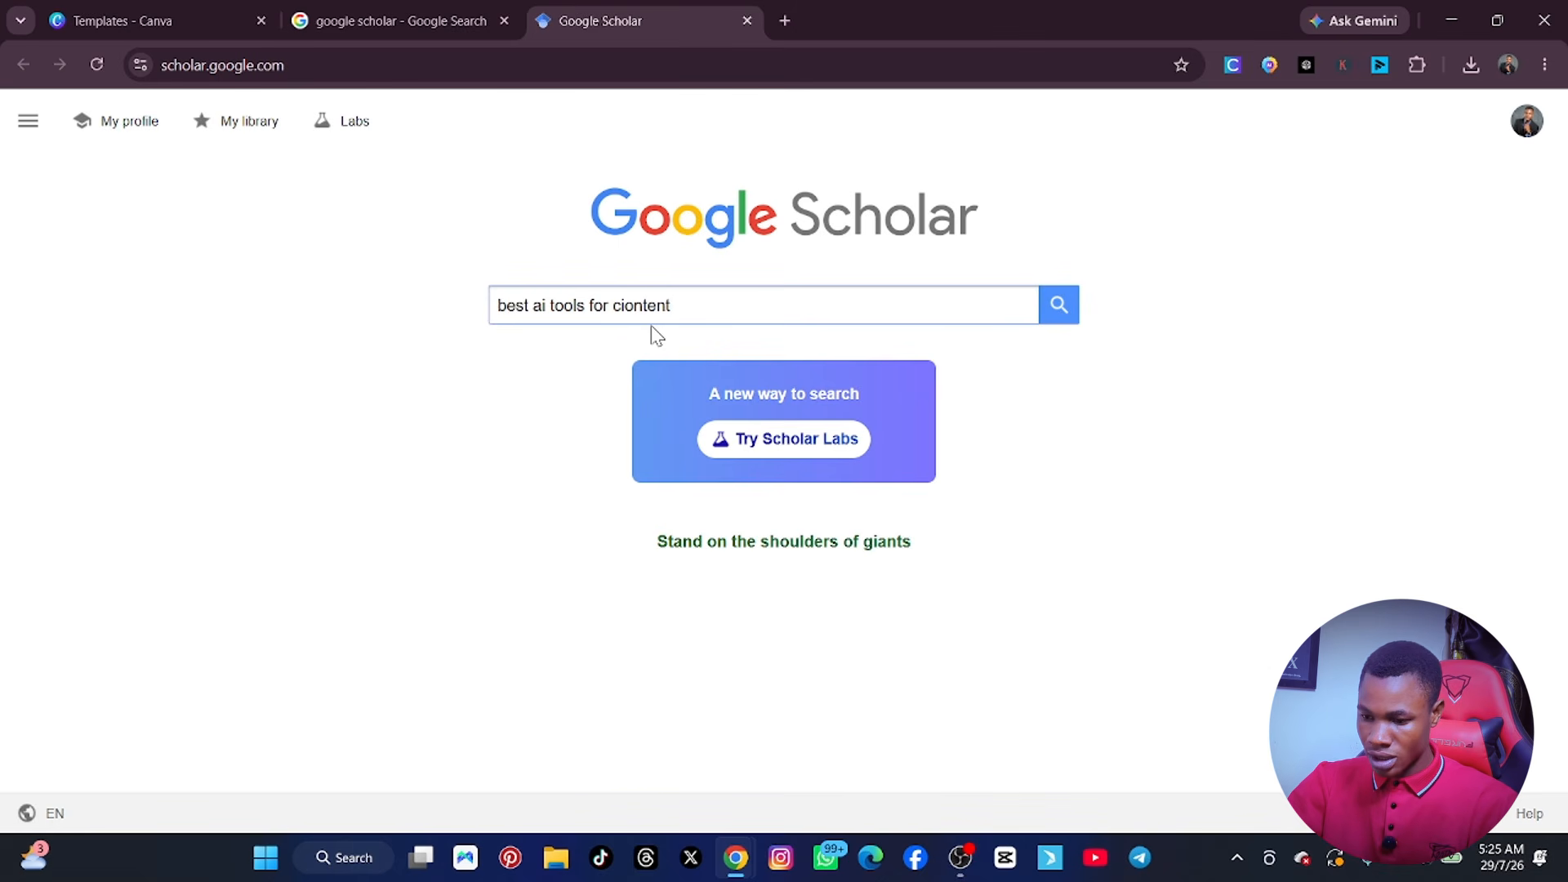
{"action": "type", "text": "creta"}
{"action": "key", "text": "BackSpace"}
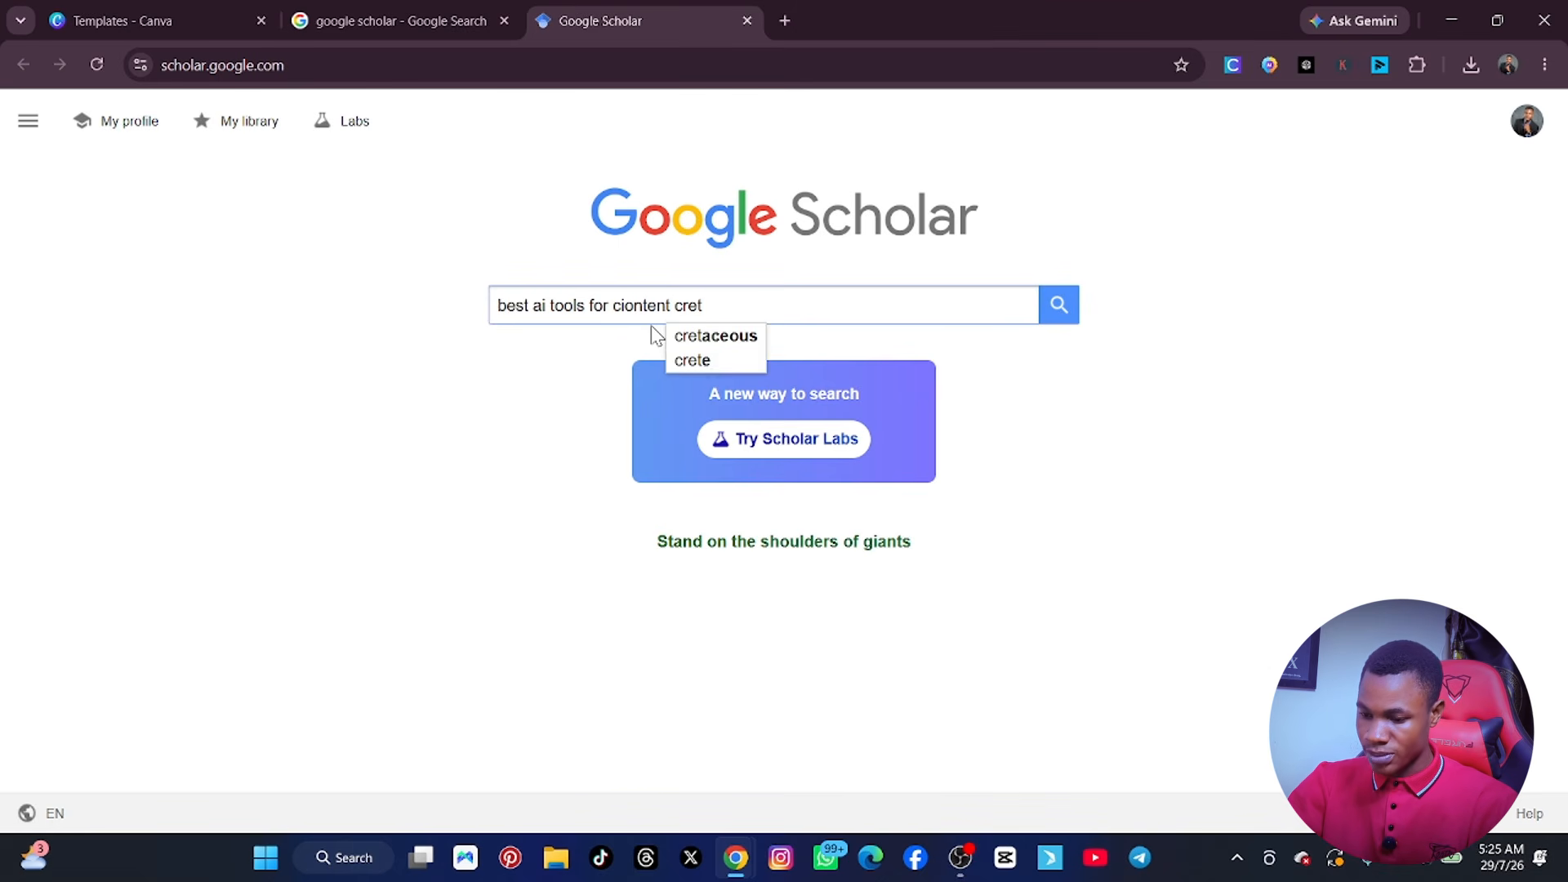
{"action": "key", "text": "BackSpace"}
{"action": "type", "text": "a"}
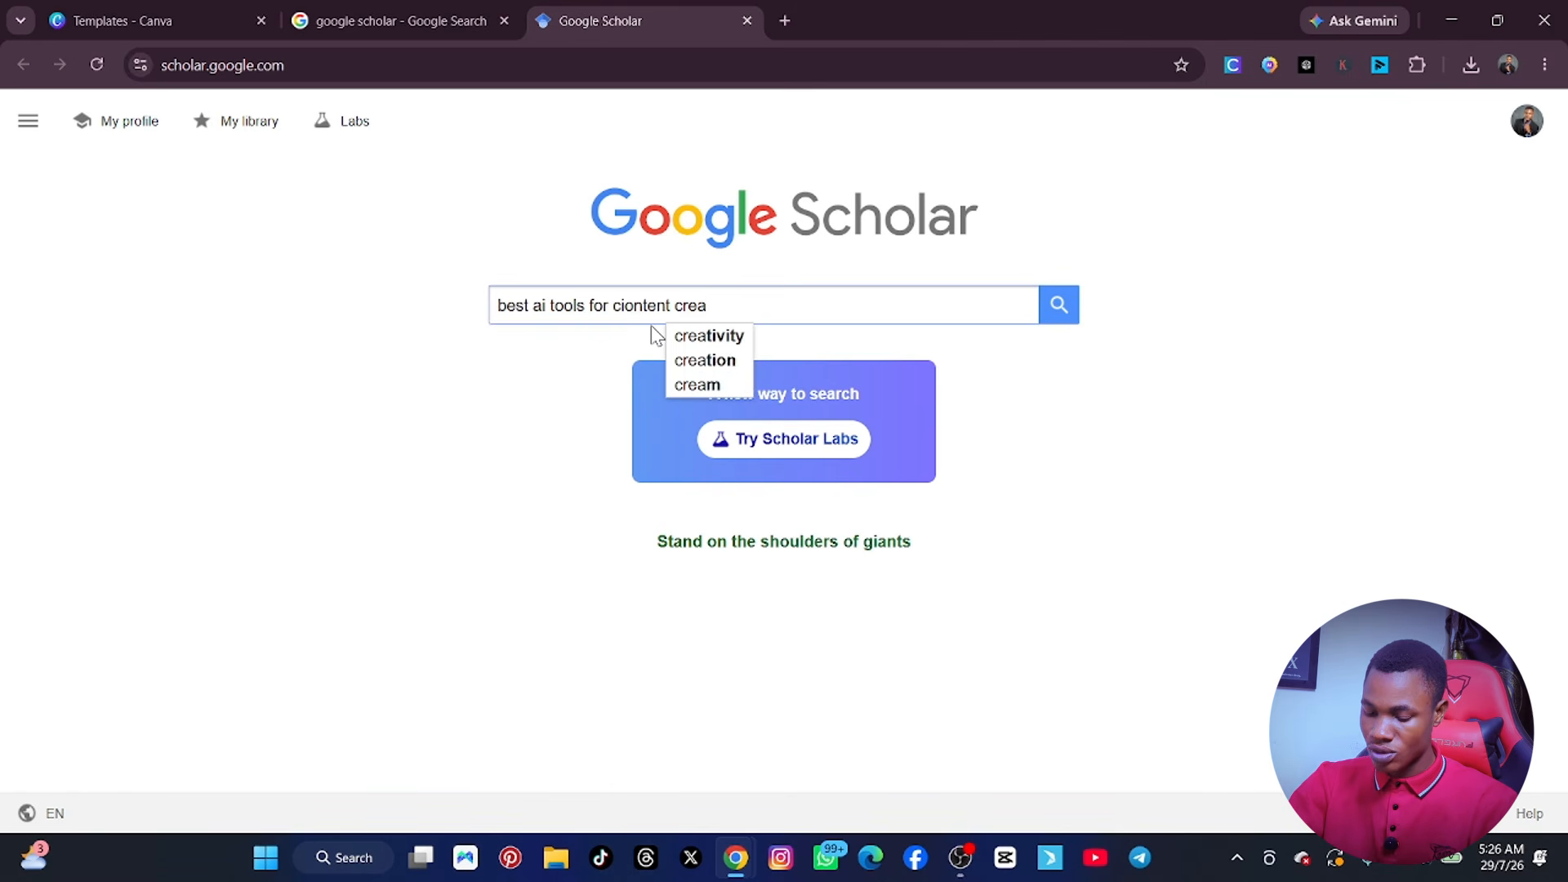
{"action": "type", "text": "tors"}
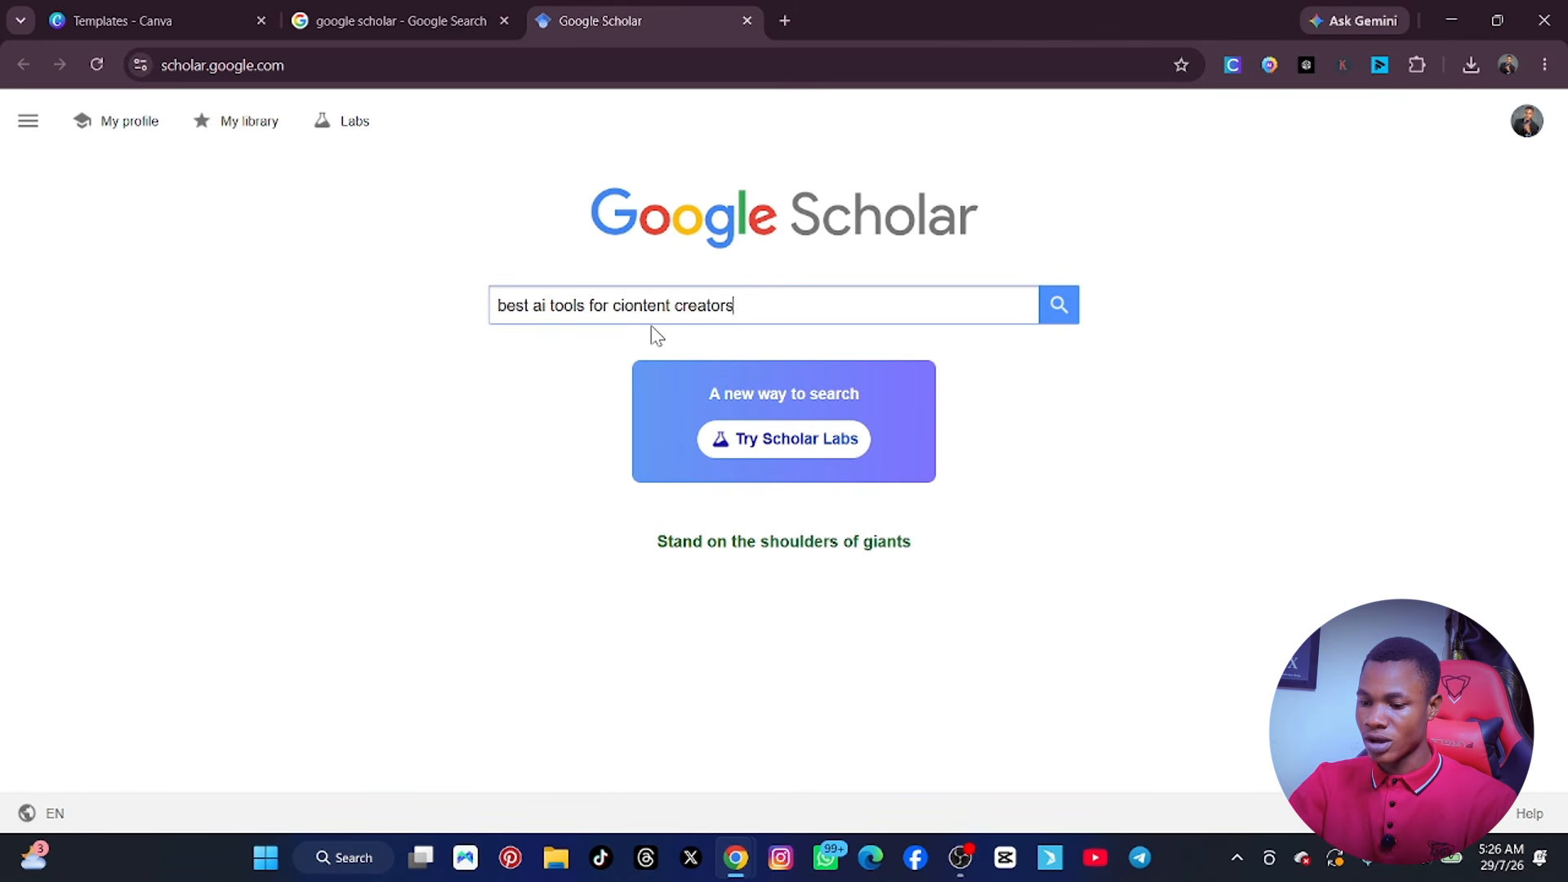
{"action": "type", "text": " in 2026"}
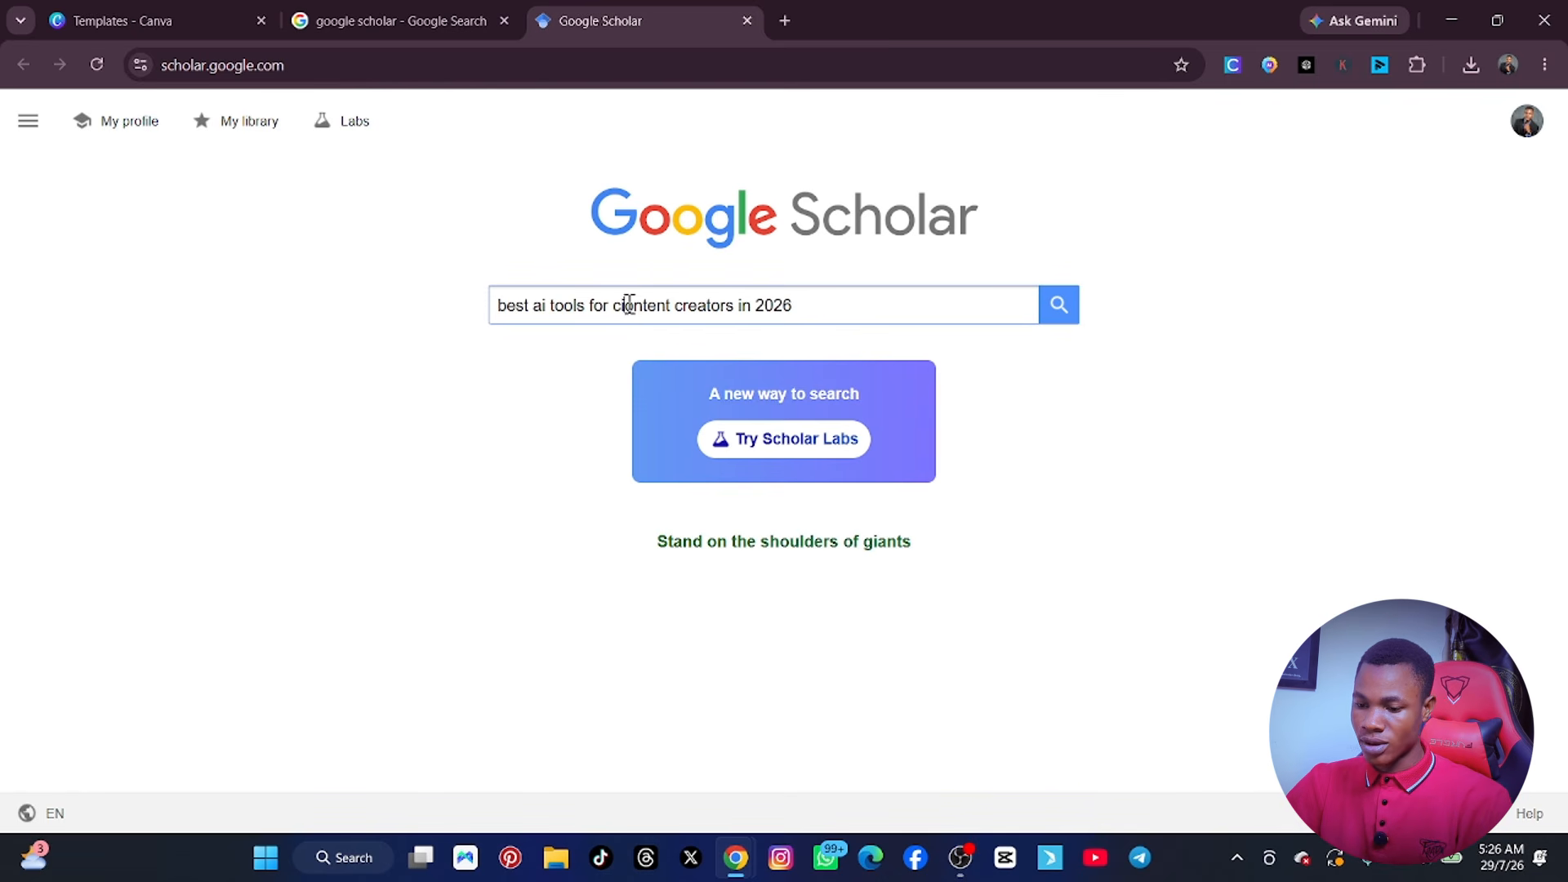
{"action": "left_click", "coordinate": [628, 304]}
{"action": "key", "text": "BackSpace"}
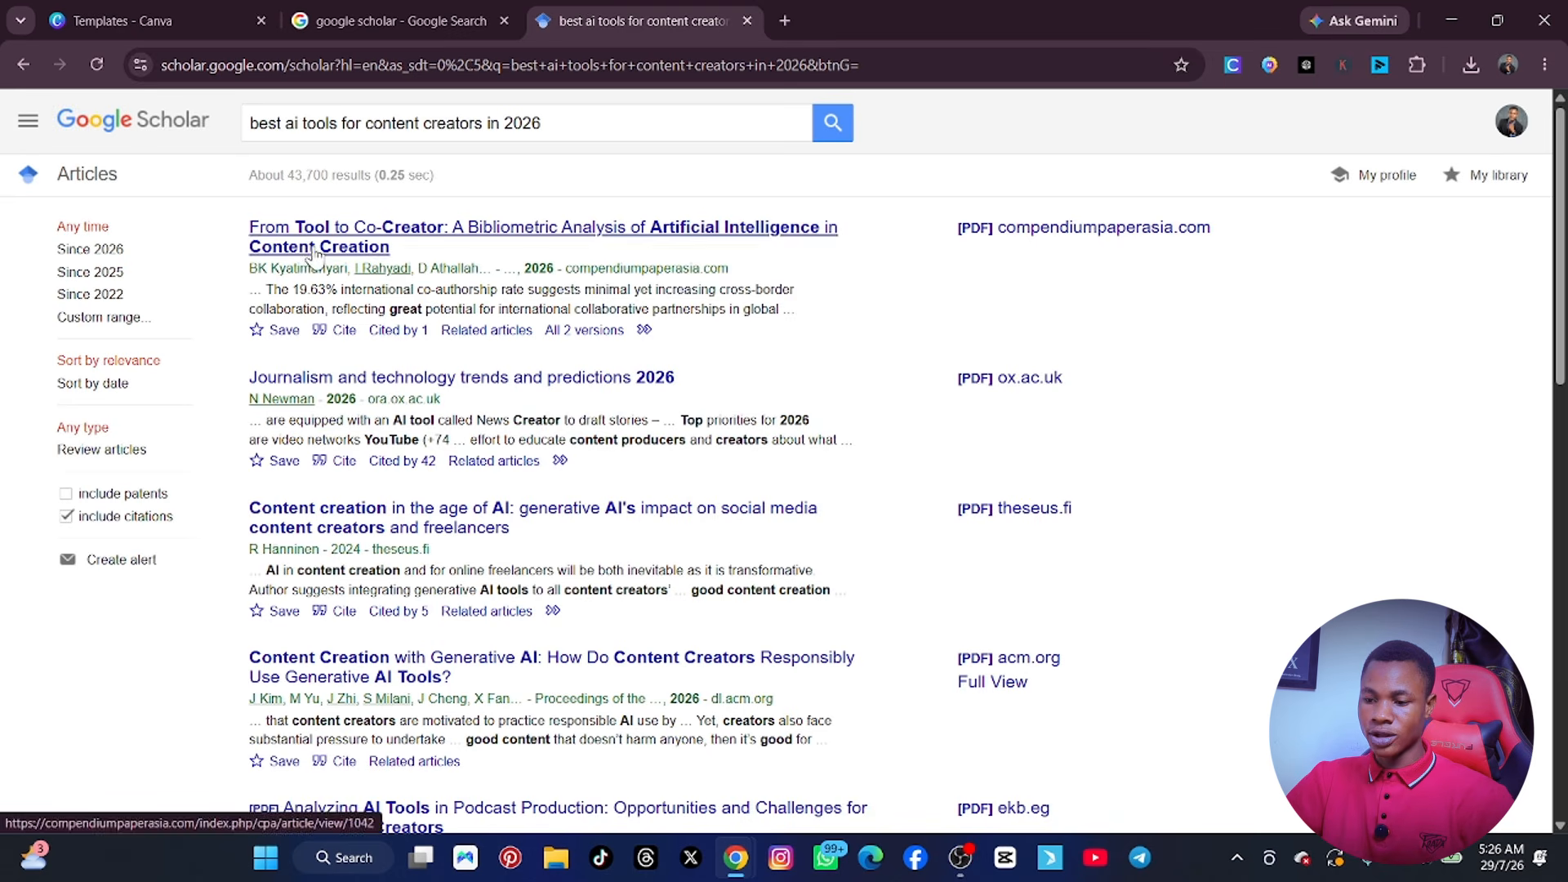
Open the ekb.eg PDF on AI tools in podcast production and the researchgate.net PDF on YouTube content creators in new tabs.
{"action": "scroll", "coordinate": [565, 322], "scroll_direction": "down", "scroll_amount": 3}
{"action": "scroll", "coordinate": [564, 329], "scroll_direction": "down", "scroll_amount": 4}
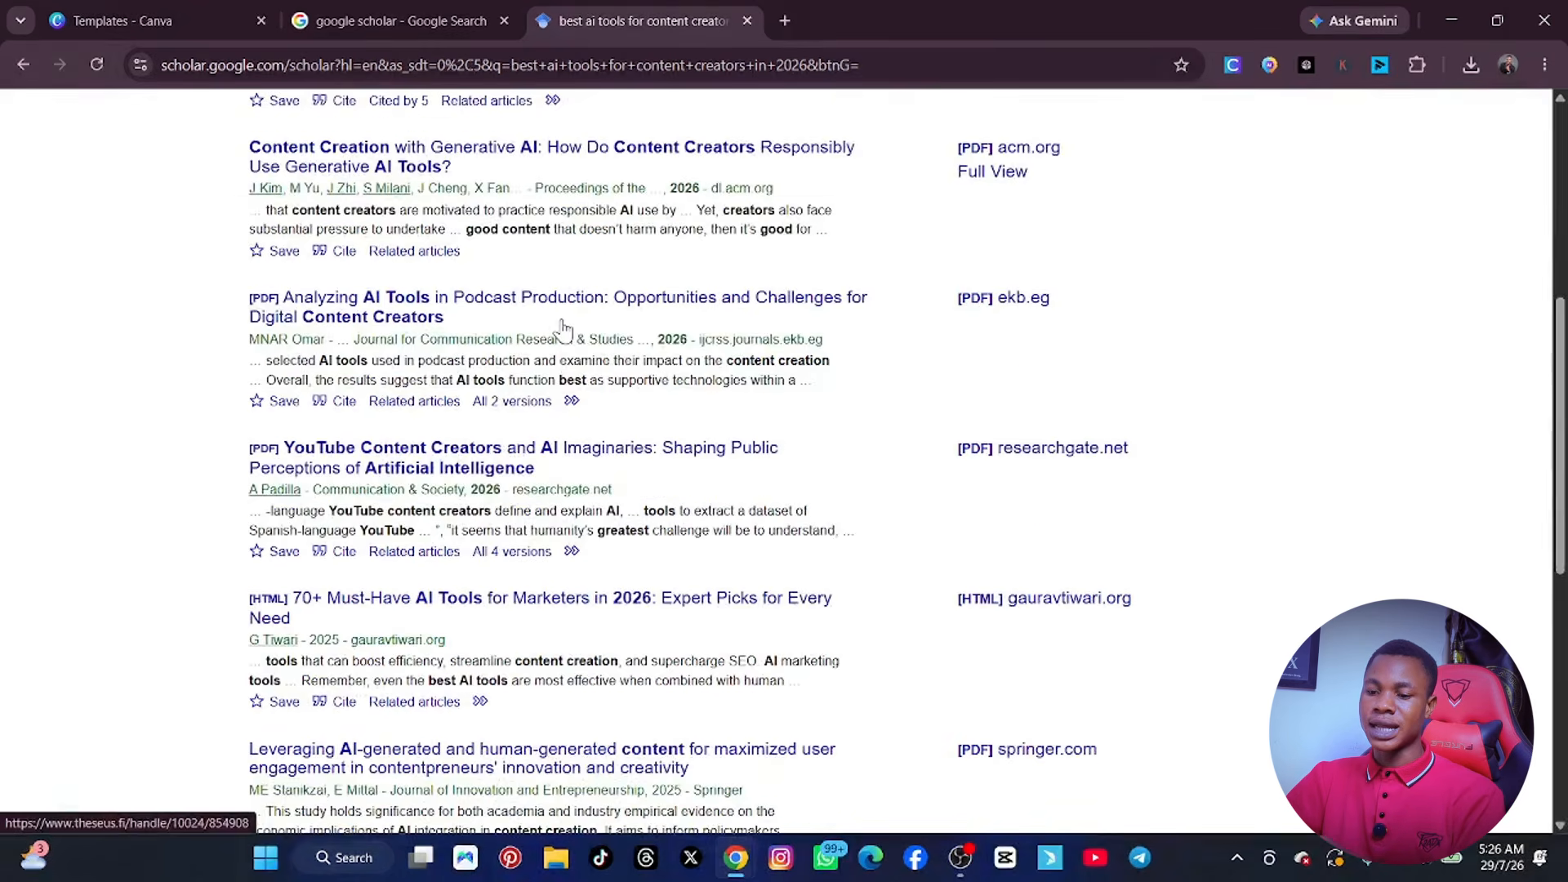
{"action": "scroll", "coordinate": [563, 329], "scroll_direction": "down", "scroll_amount": 1}
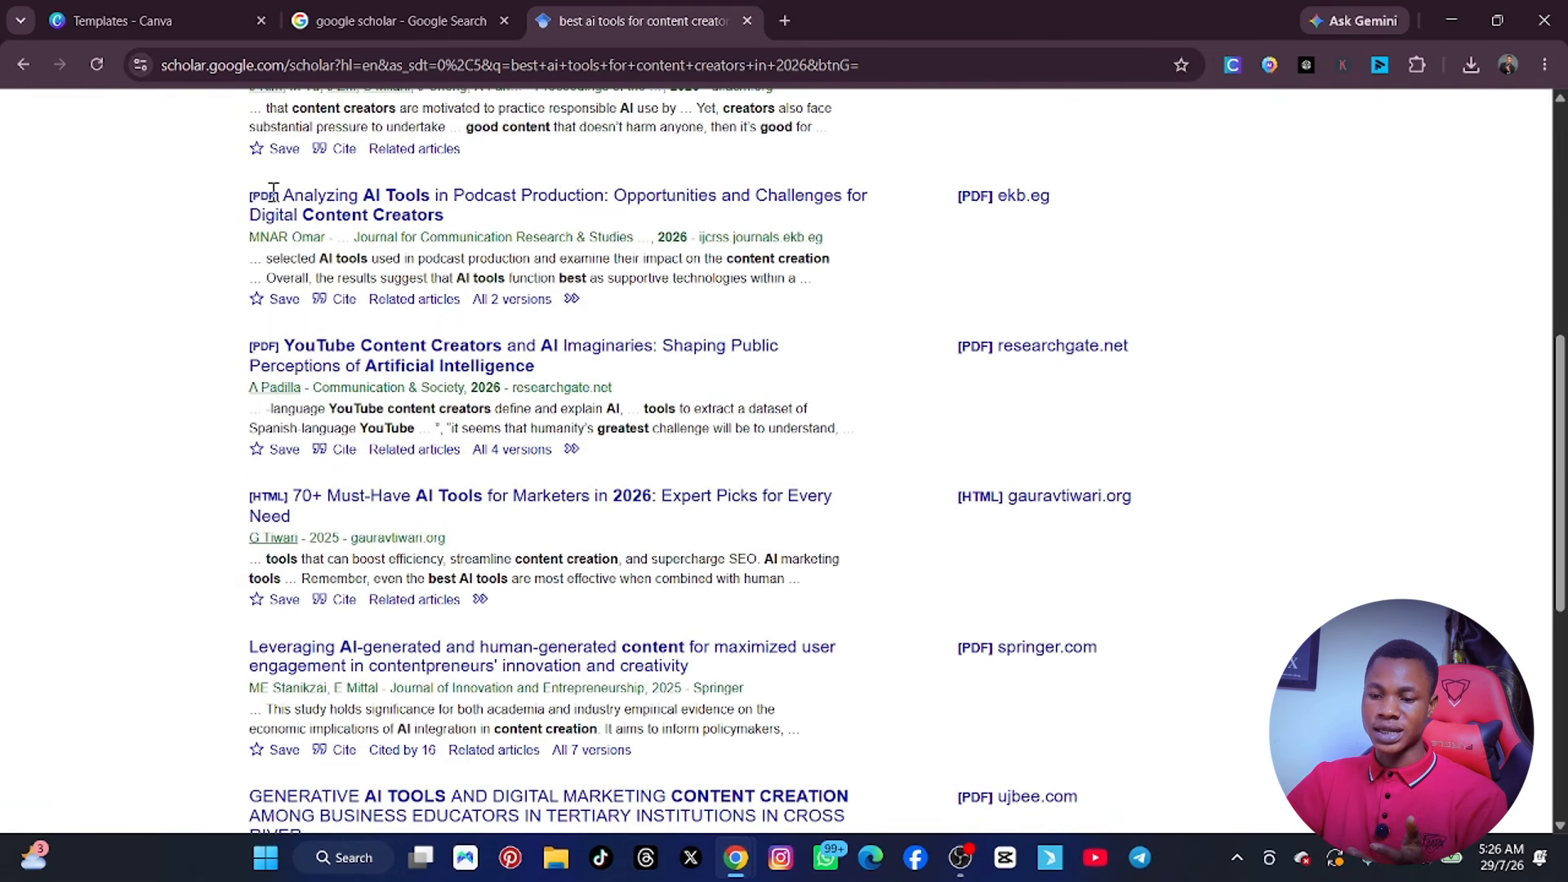
{"action": "right_click", "coordinate": [370, 214]}
{"action": "left_click", "coordinate": [384, 228]}
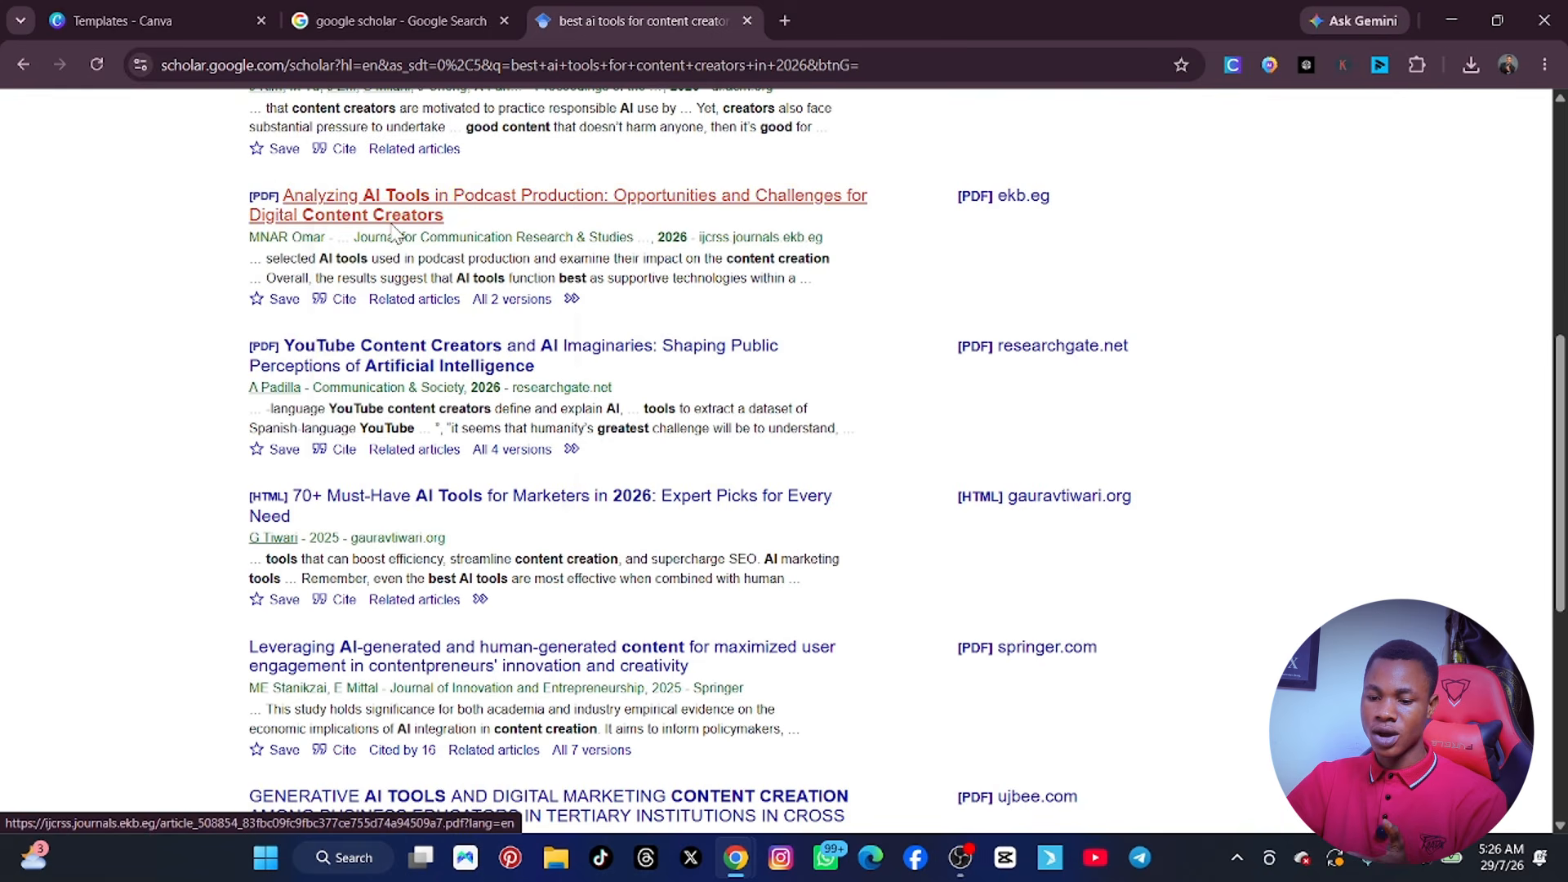
{"action": "right_click", "coordinate": [404, 356]}
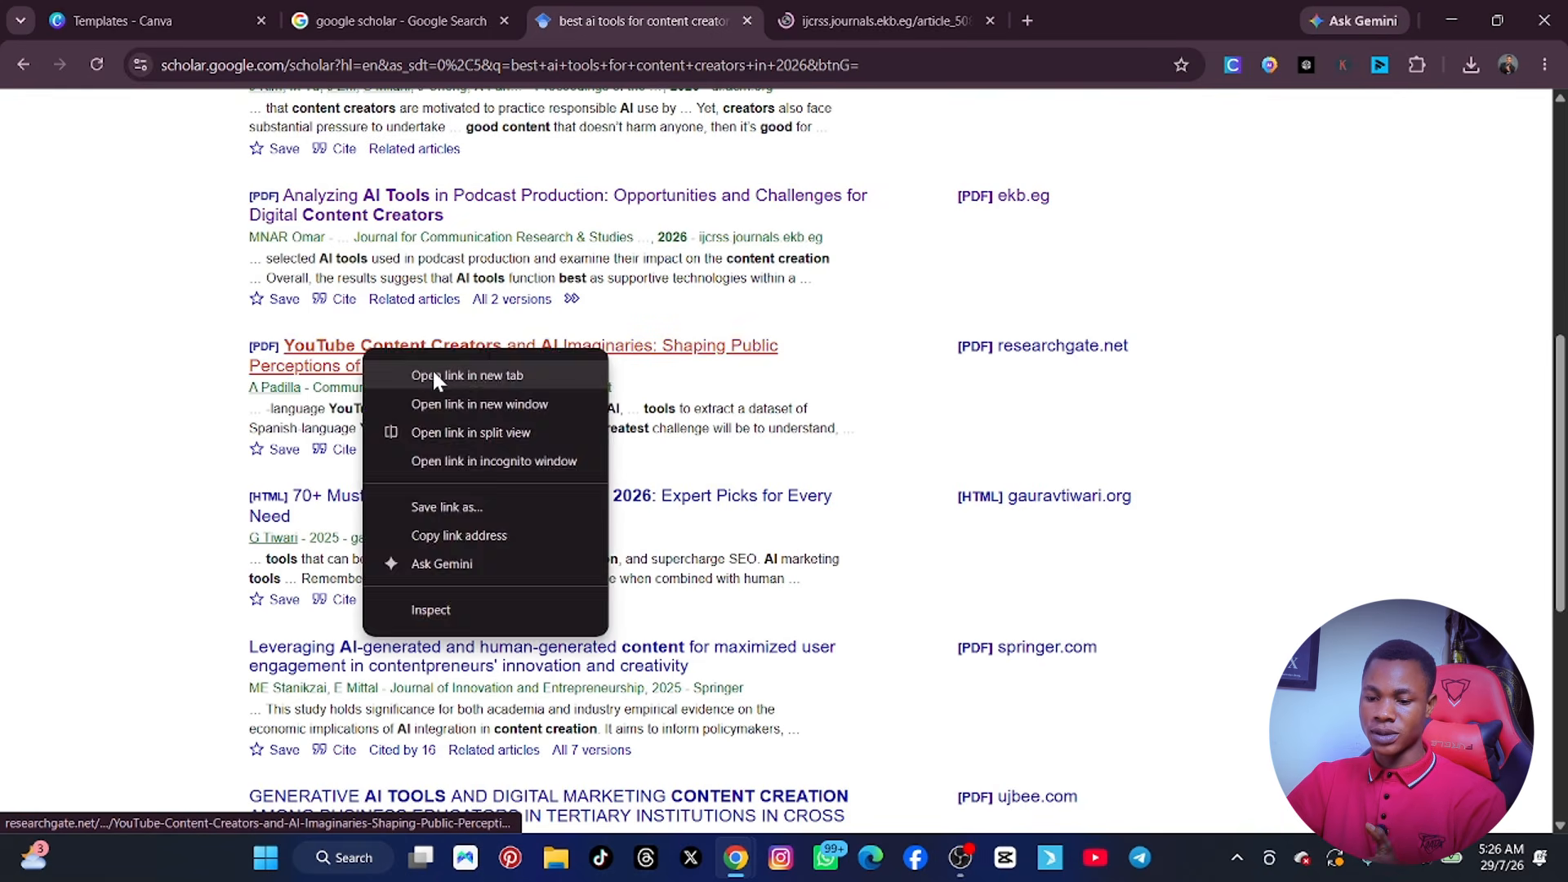
{"action": "left_click", "coordinate": [433, 368]}
Open the theseus.fi result "Content creation in the age of AI" in a new tab.
{"action": "scroll", "coordinate": [447, 384], "scroll_direction": "up", "scroll_amount": 6}
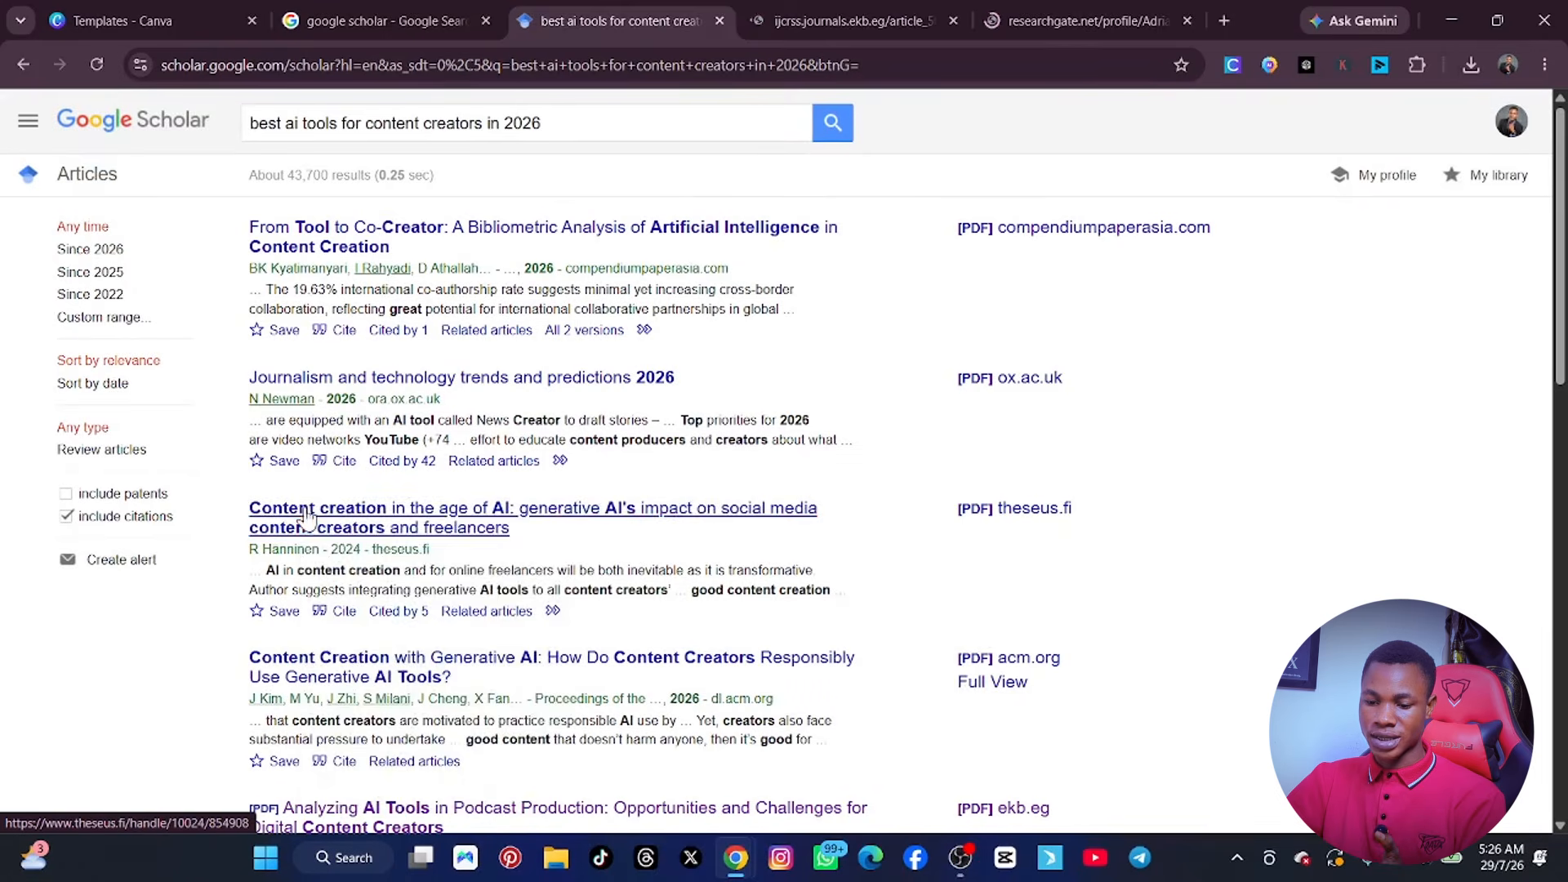
{"action": "right_click", "coordinate": [385, 510]}
{"action": "left_click", "coordinate": [400, 534]}
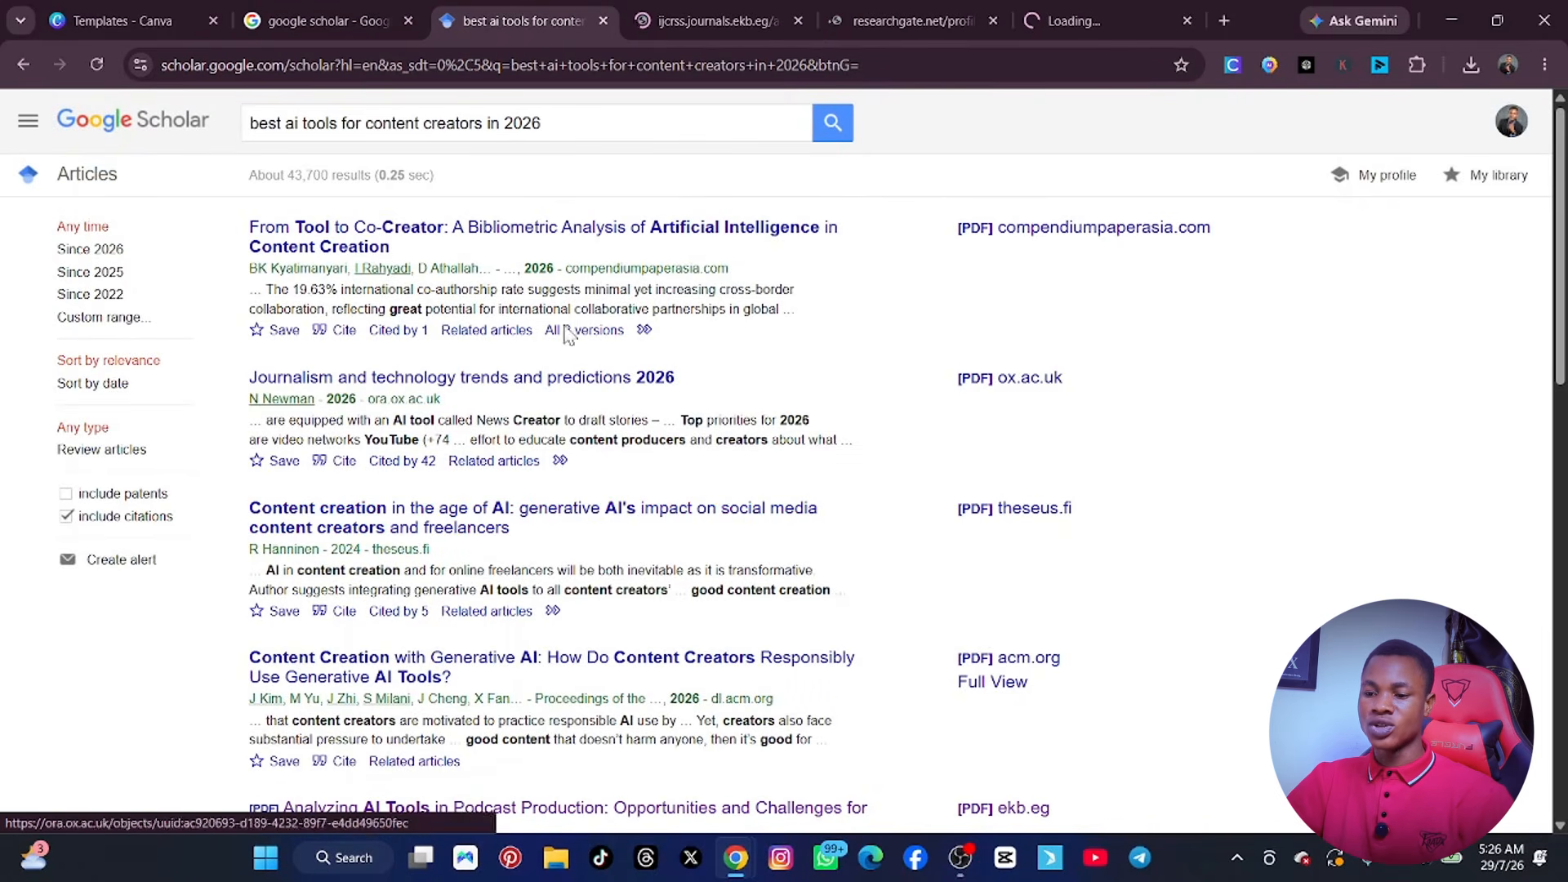
Skim the opening pages of the researchgate.net PDF "YouTube Content Creators and AI Imaginaries".
{"action": "left_click", "coordinate": [676, 11]}
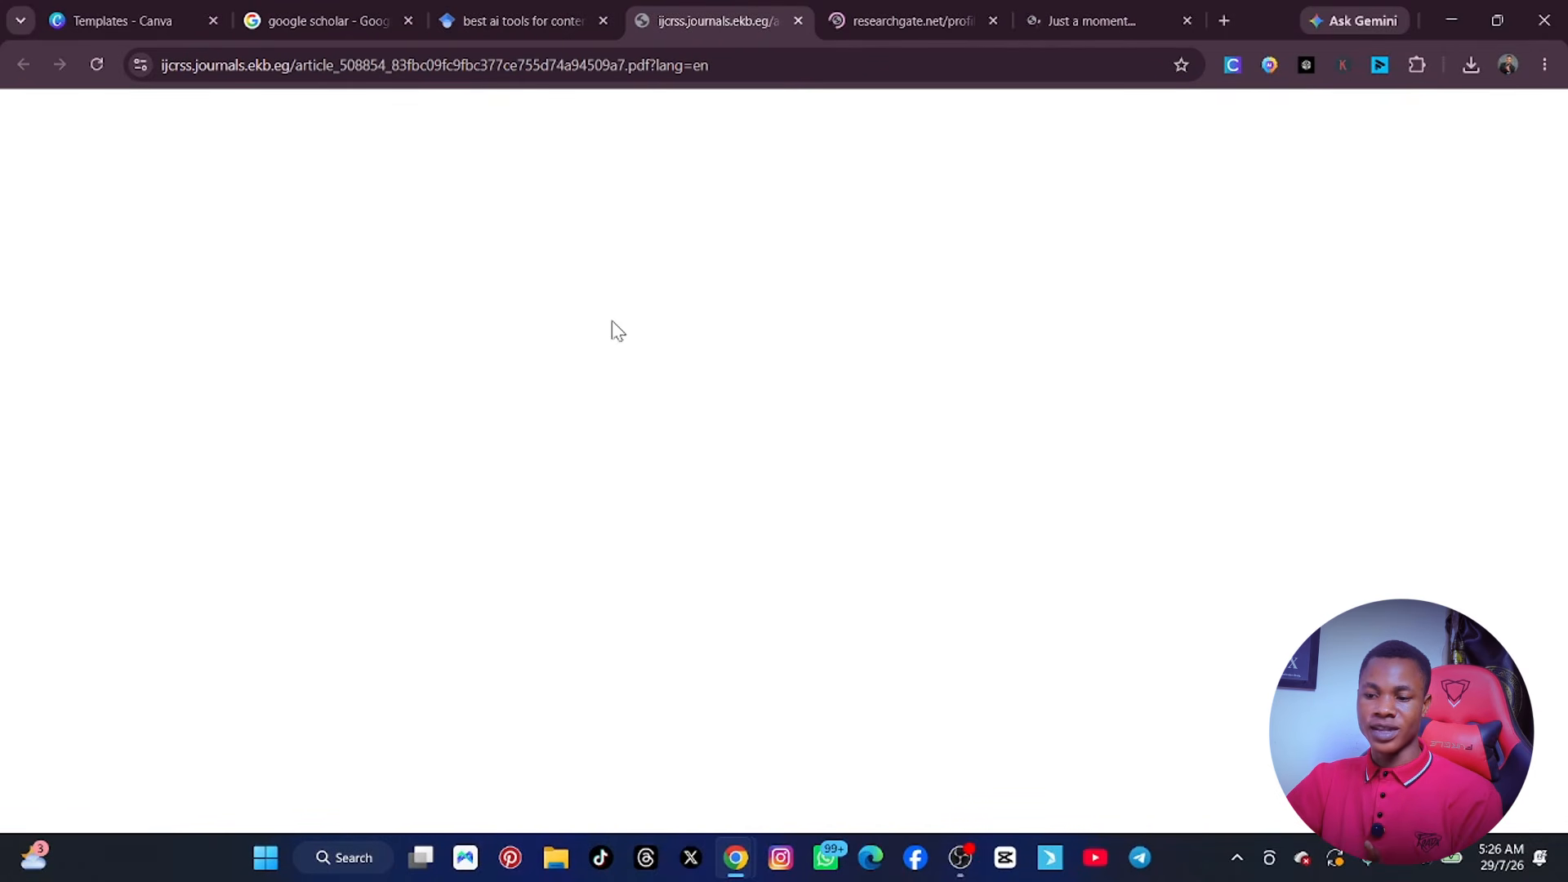
{"action": "left_click", "coordinate": [913, 15]}
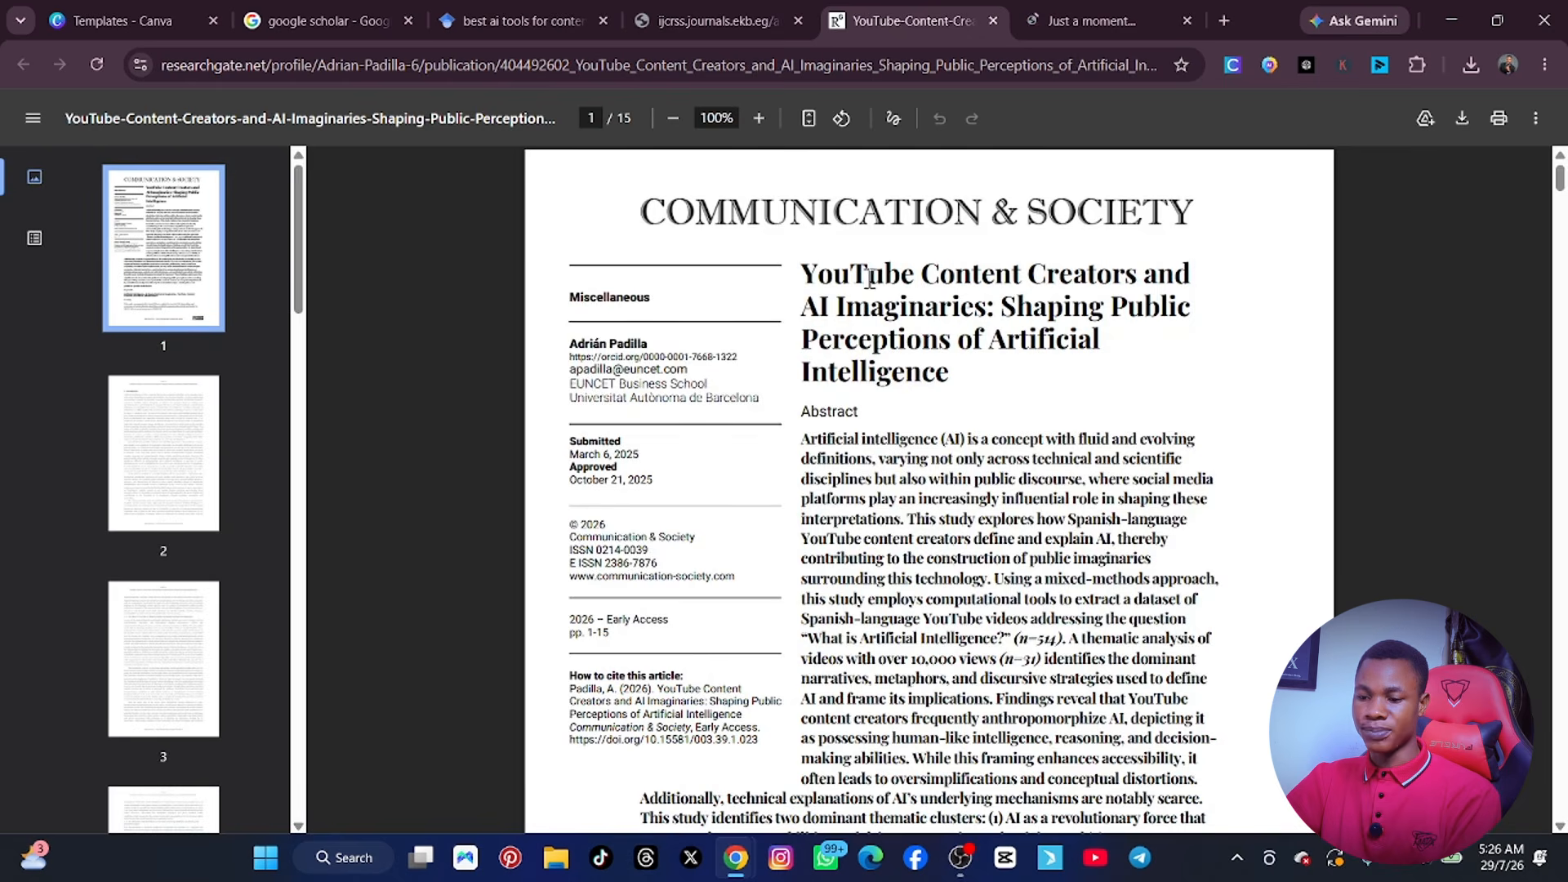
{"action": "scroll", "coordinate": [841, 311], "scroll_direction": "down", "scroll_amount": 10}
{"action": "scroll", "coordinate": [841, 318], "scroll_direction": "down", "scroll_amount": 2}
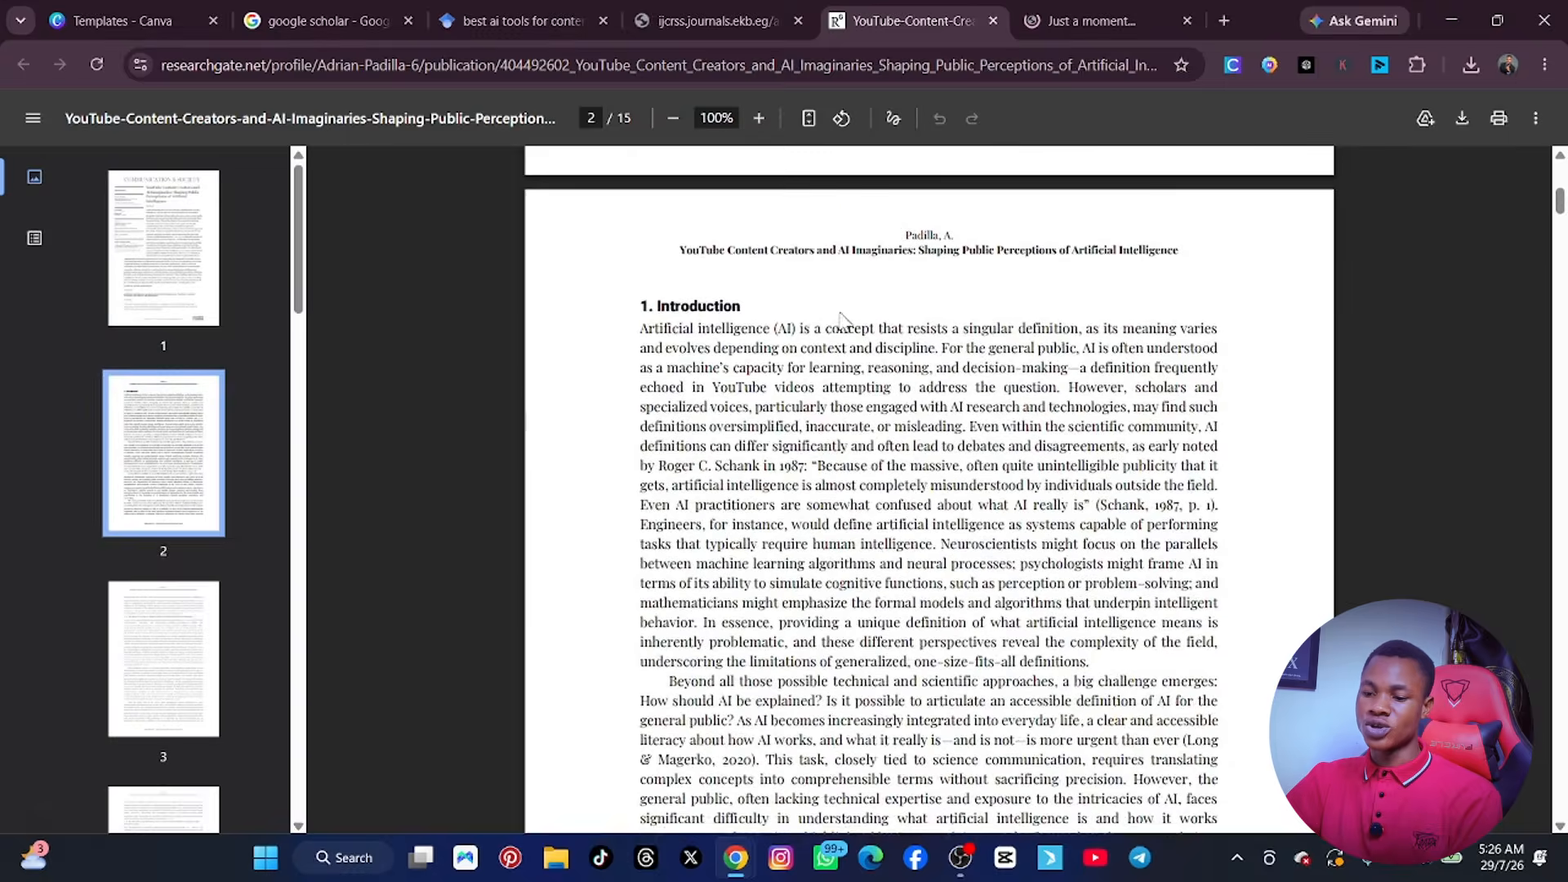
{"action": "scroll", "coordinate": [829, 314], "scroll_direction": "up", "scroll_amount": 15}
{"action": "scroll", "coordinate": [816, 319], "scroll_direction": "down", "scroll_amount": 20}
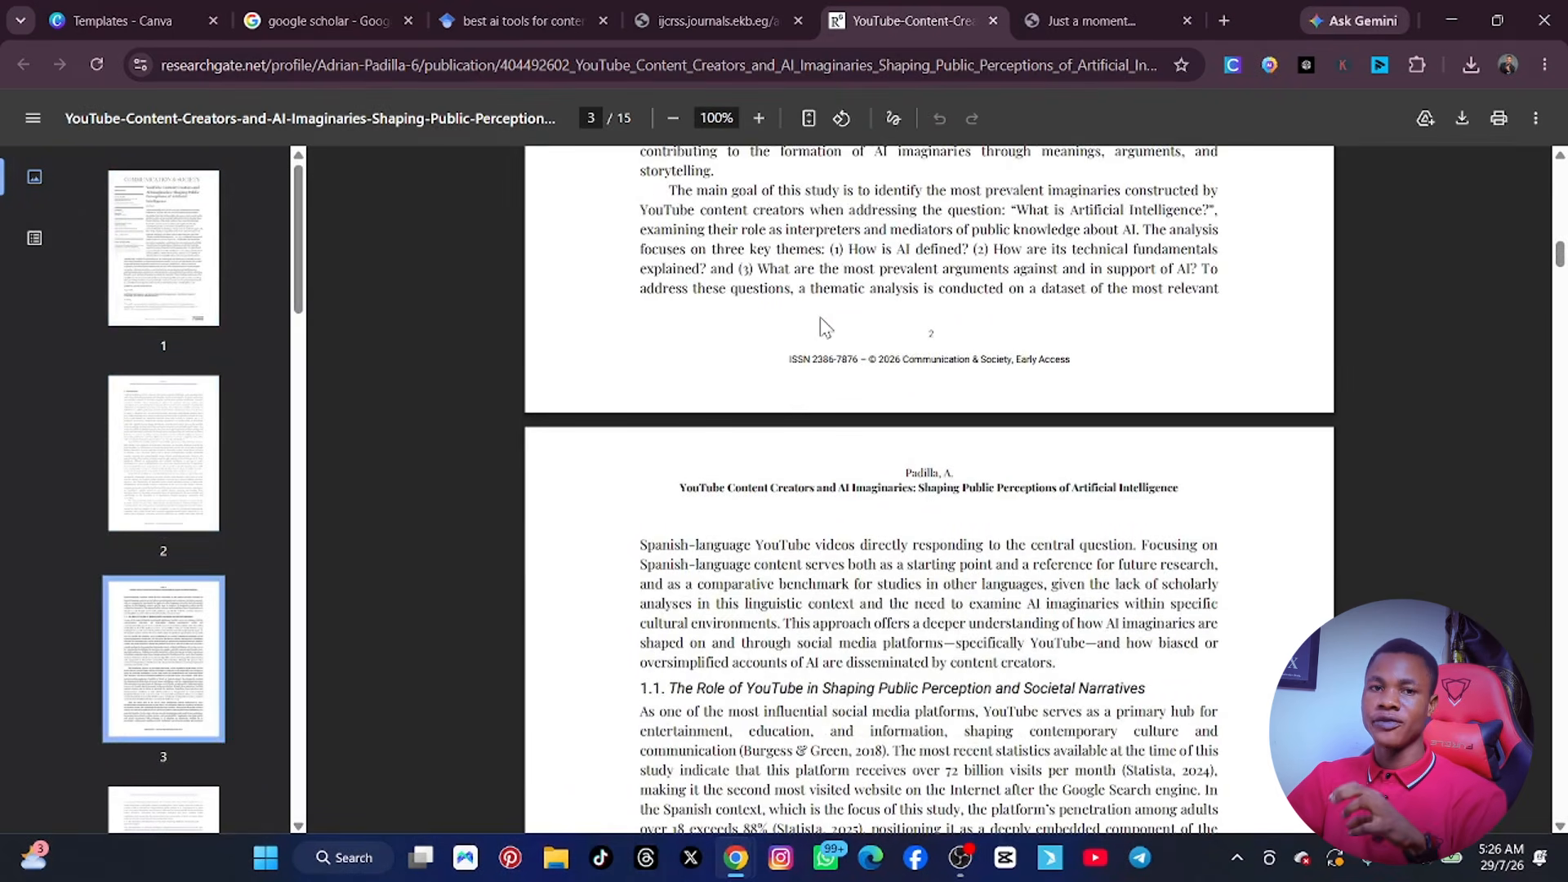
{"action": "scroll", "coordinate": [833, 319], "scroll_direction": "up", "scroll_amount": 15}
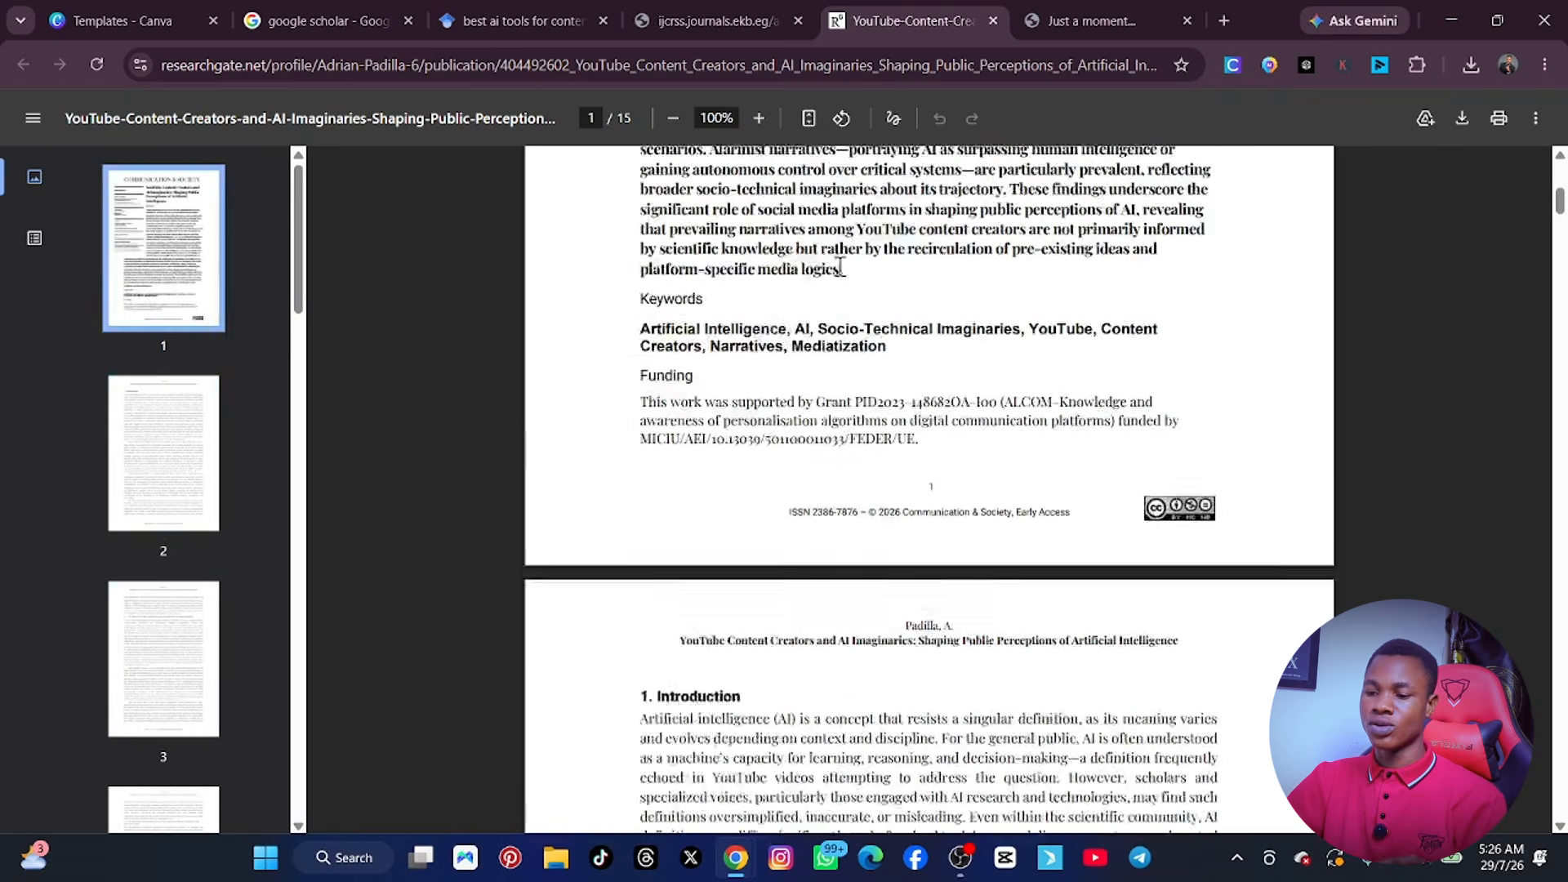
{"action": "scroll", "coordinate": [784, 277], "scroll_direction": "up", "scroll_amount": 3}
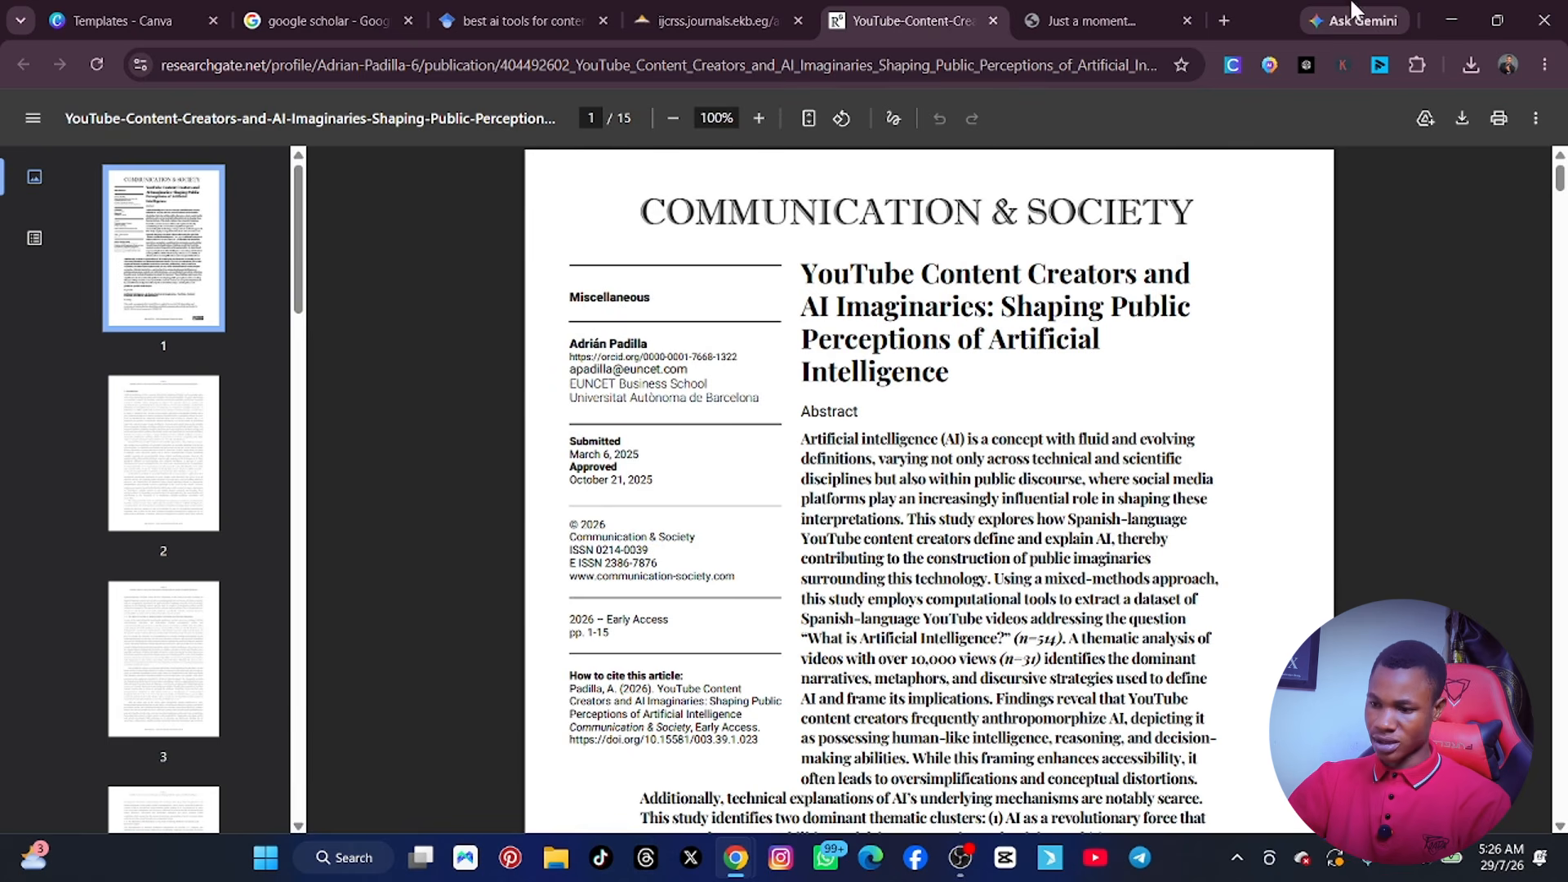
Glance over the ekb.eg article, and close the theseus.fi, ekb.eg and researchgate.net tabs.
{"action": "left_click", "coordinate": [1102, 18]}
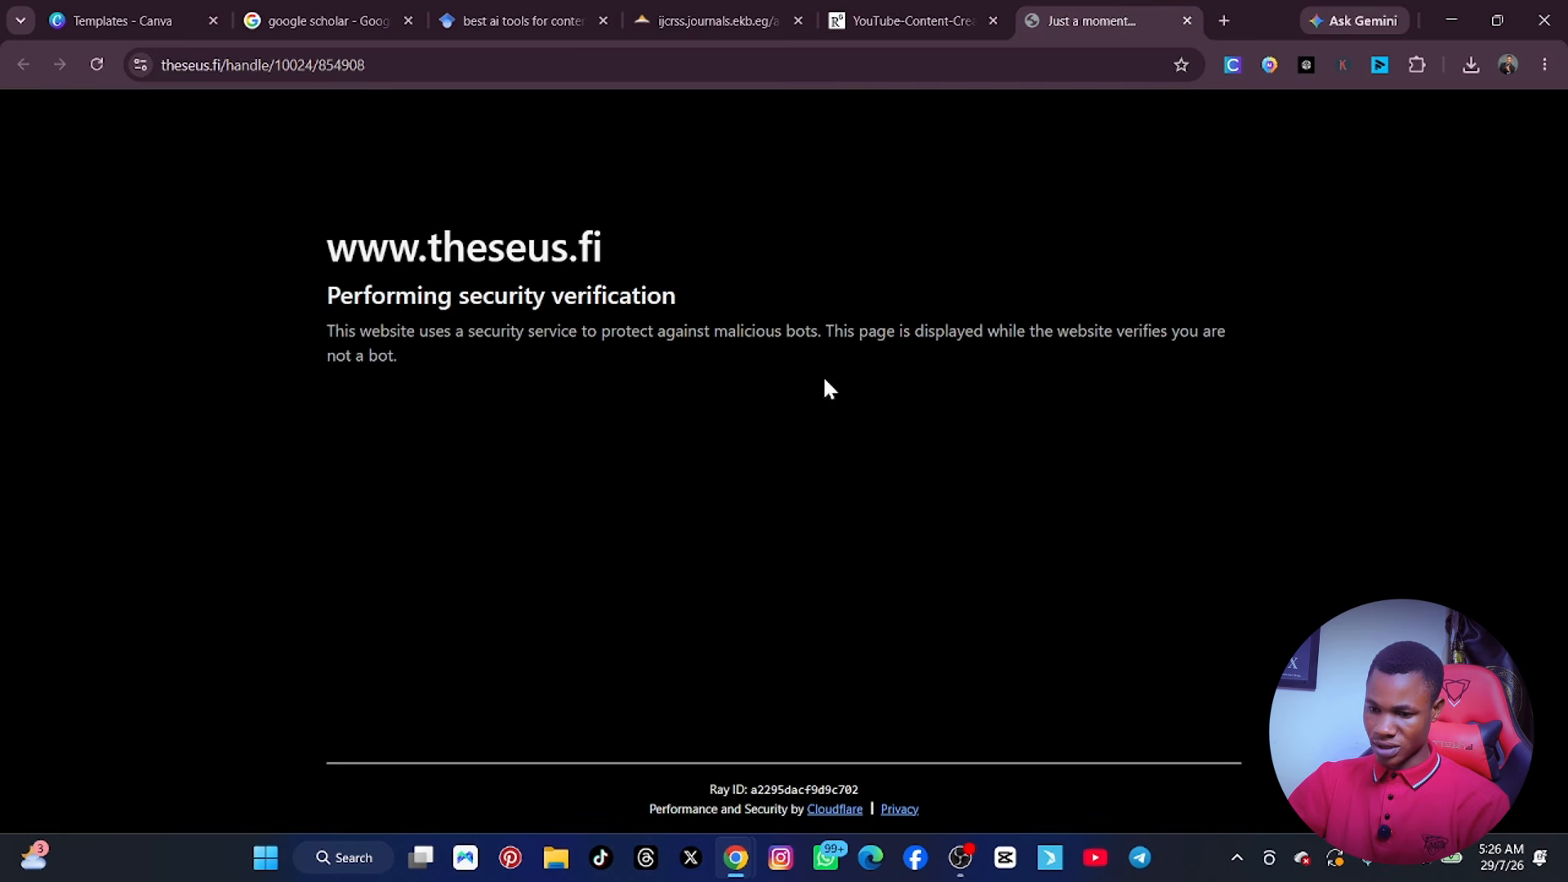
{"action": "left_click", "coordinate": [1187, 20]}
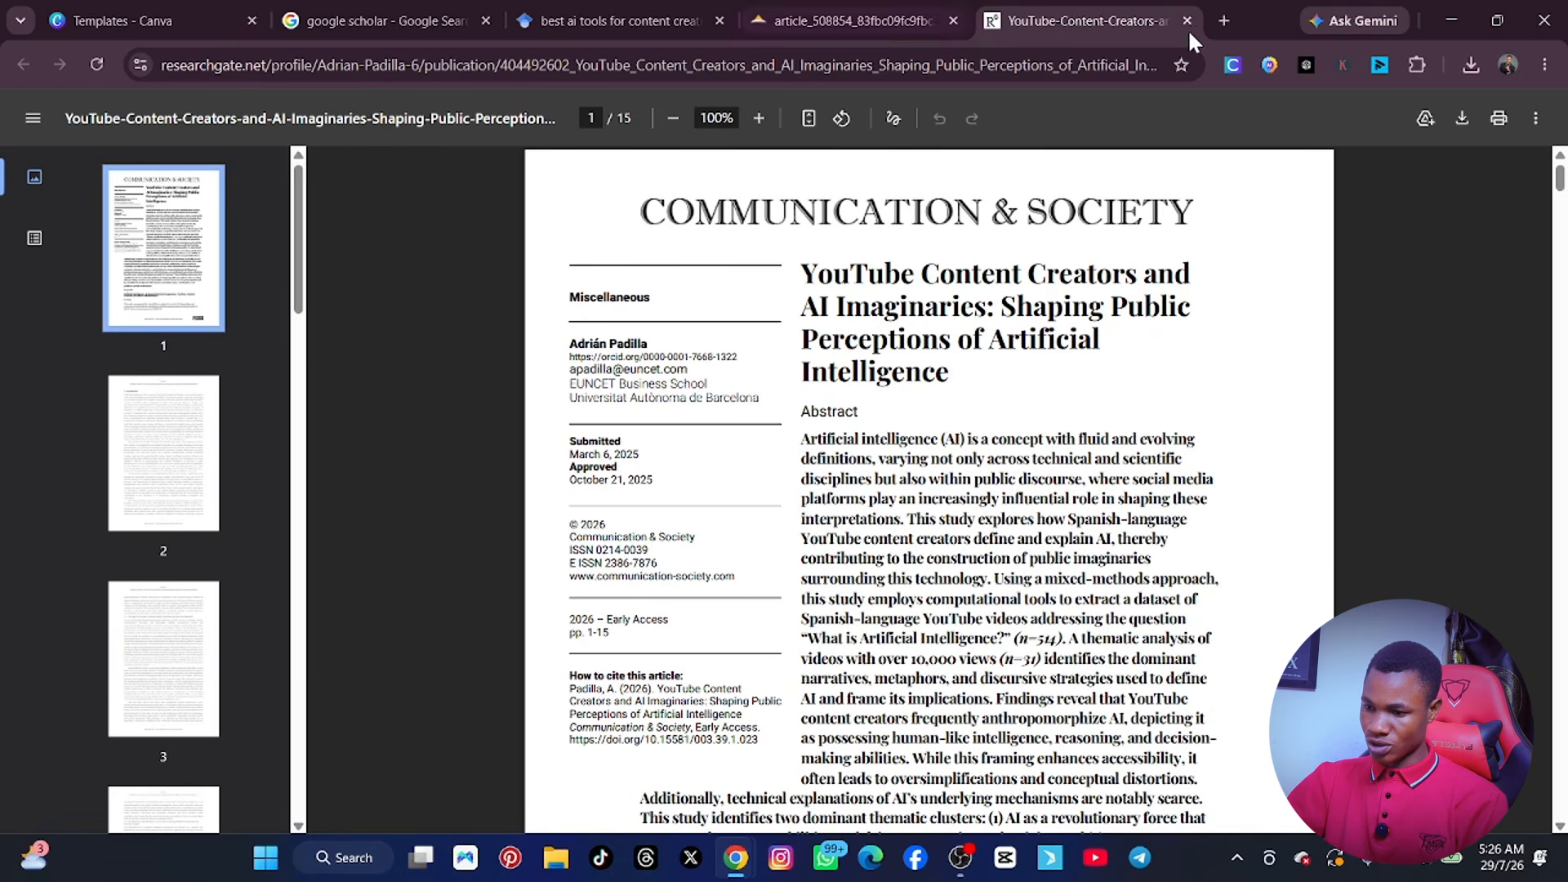
{"action": "left_click", "coordinate": [871, 13]}
{"action": "scroll", "coordinate": [843, 304], "scroll_direction": "down", "scroll_amount": 15}
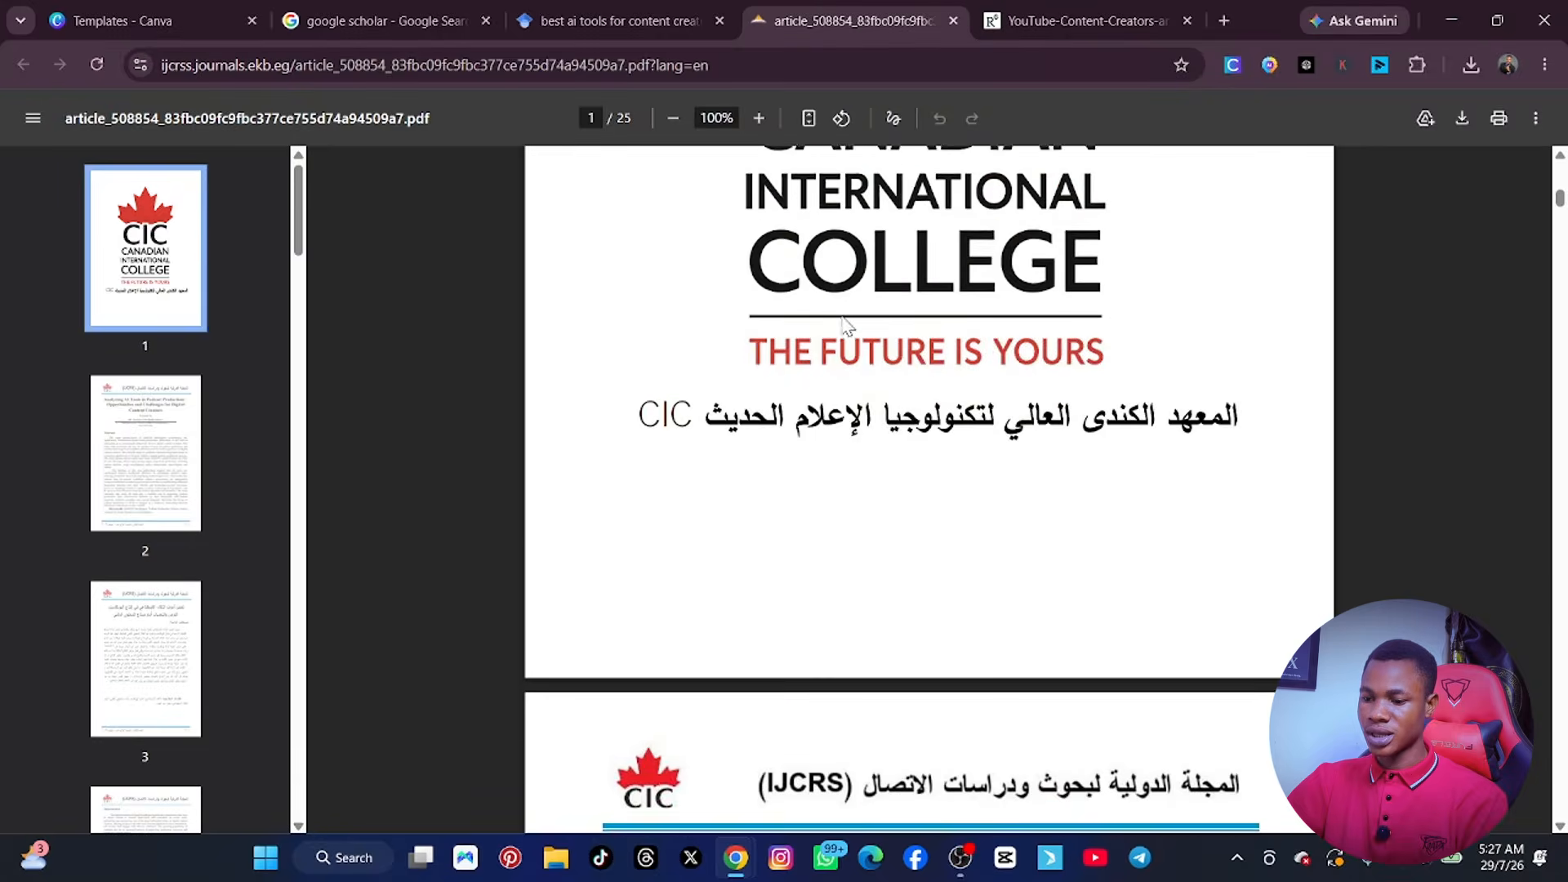
{"action": "left_click", "coordinate": [950, 21]}
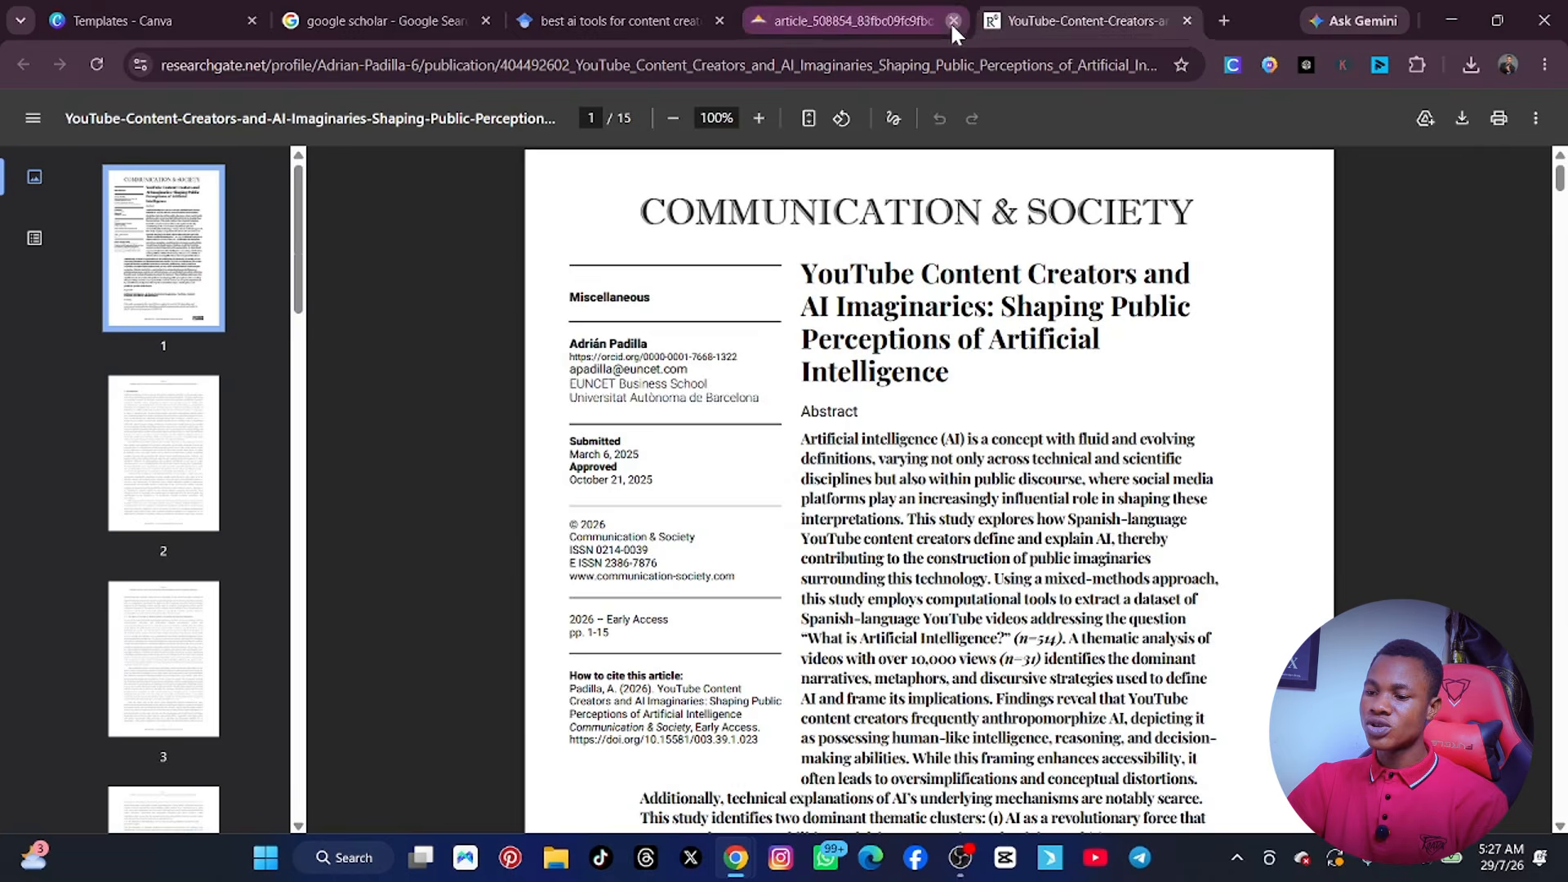
{"action": "left_click", "coordinate": [948, 21]}
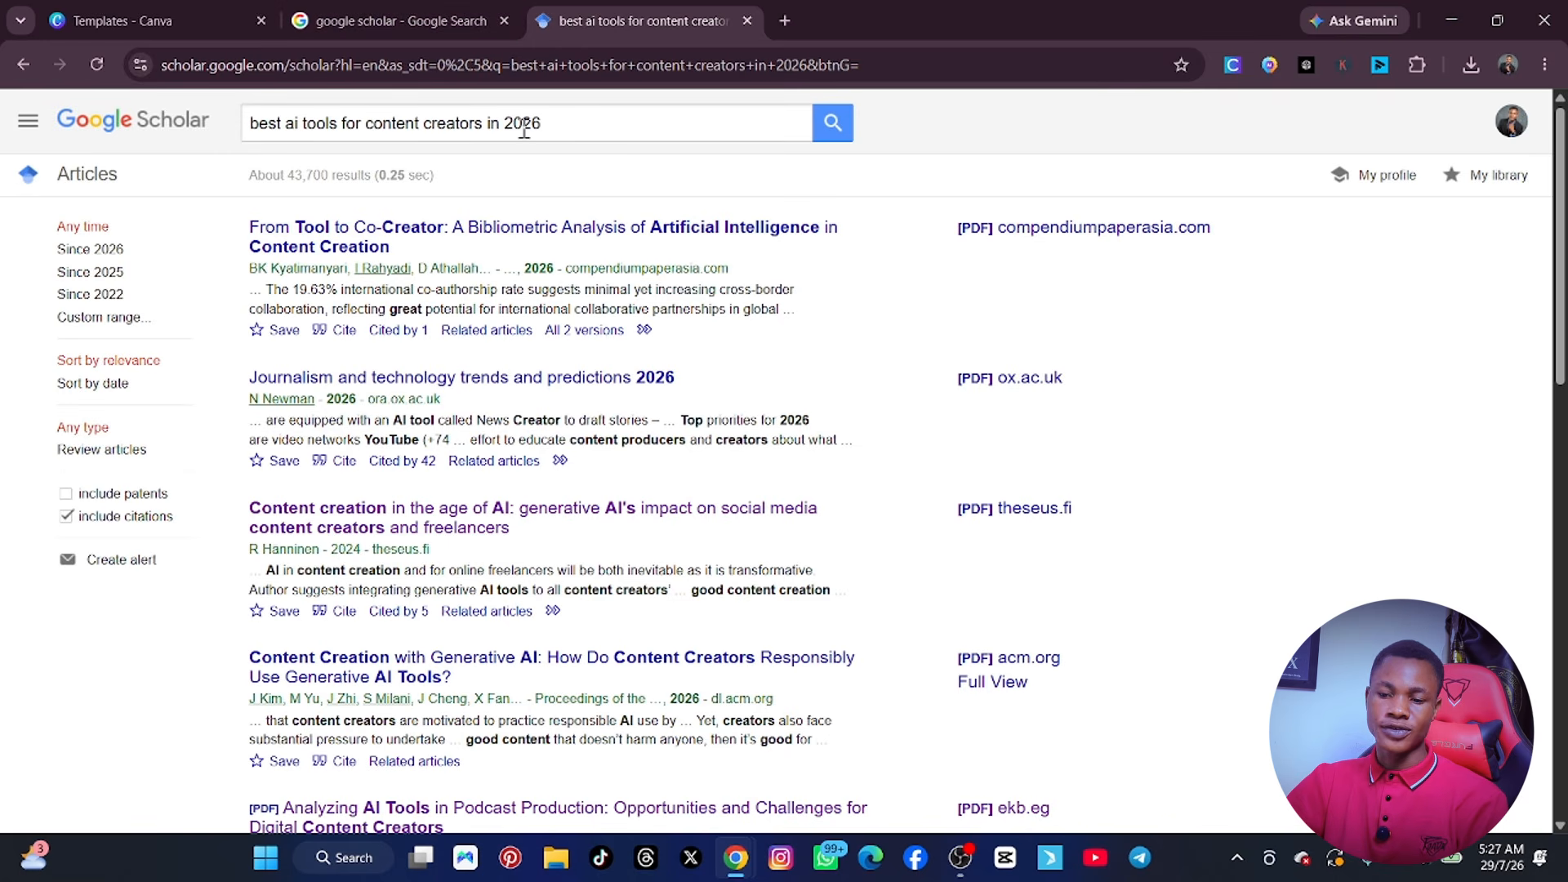
Search Google for "statista" in the existing Google search tab and open the Statista site.
{"action": "left_click", "coordinate": [585, 117]}
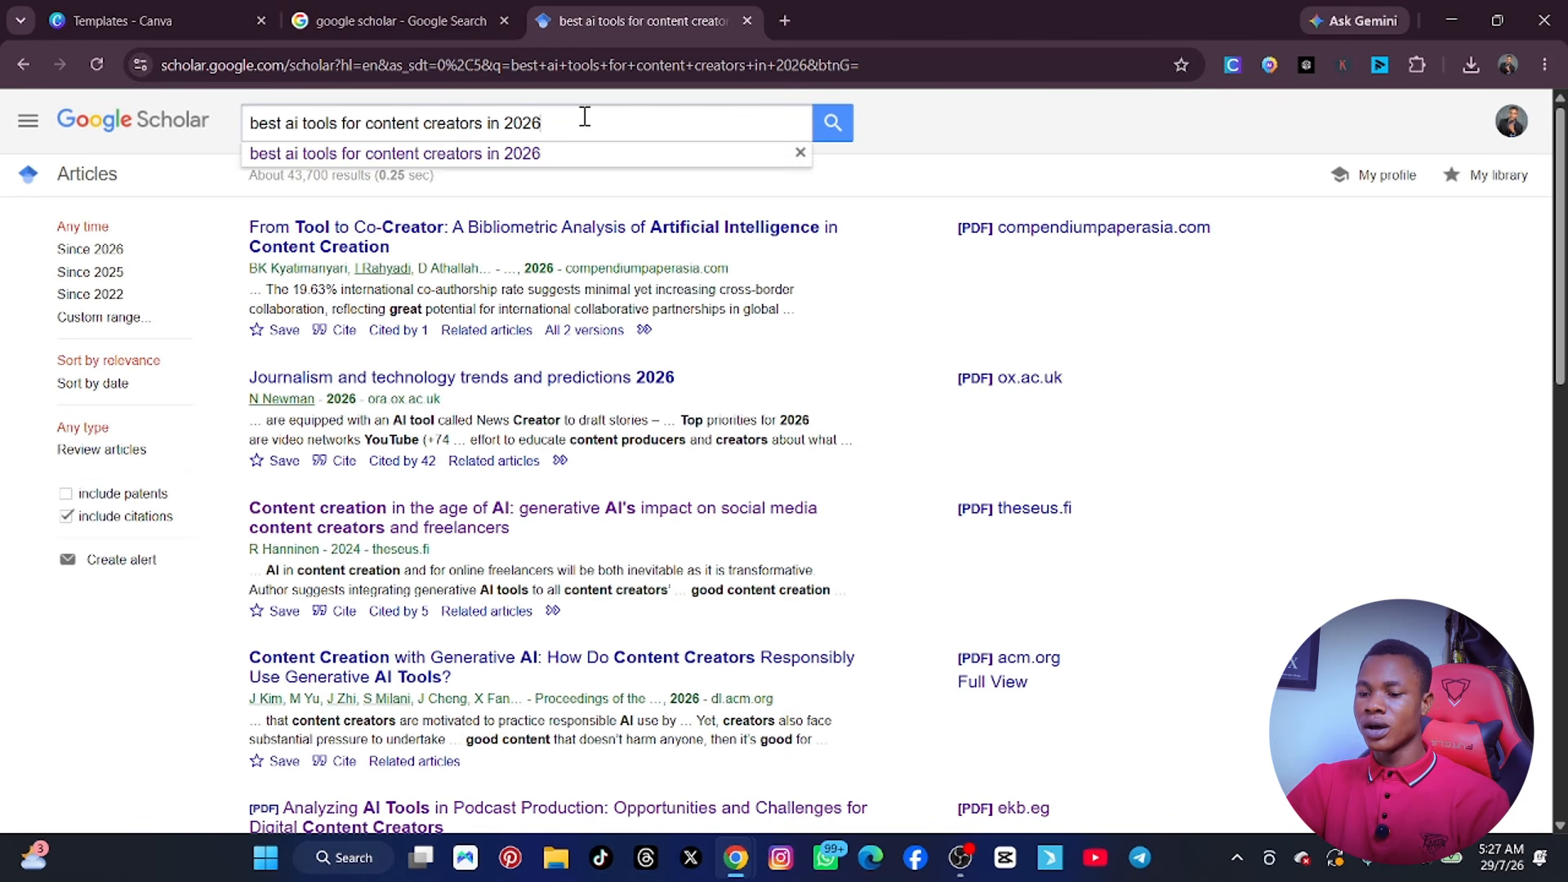
{"action": "left_click", "coordinate": [366, 17]}
{"action": "left_click", "coordinate": [370, 122]}
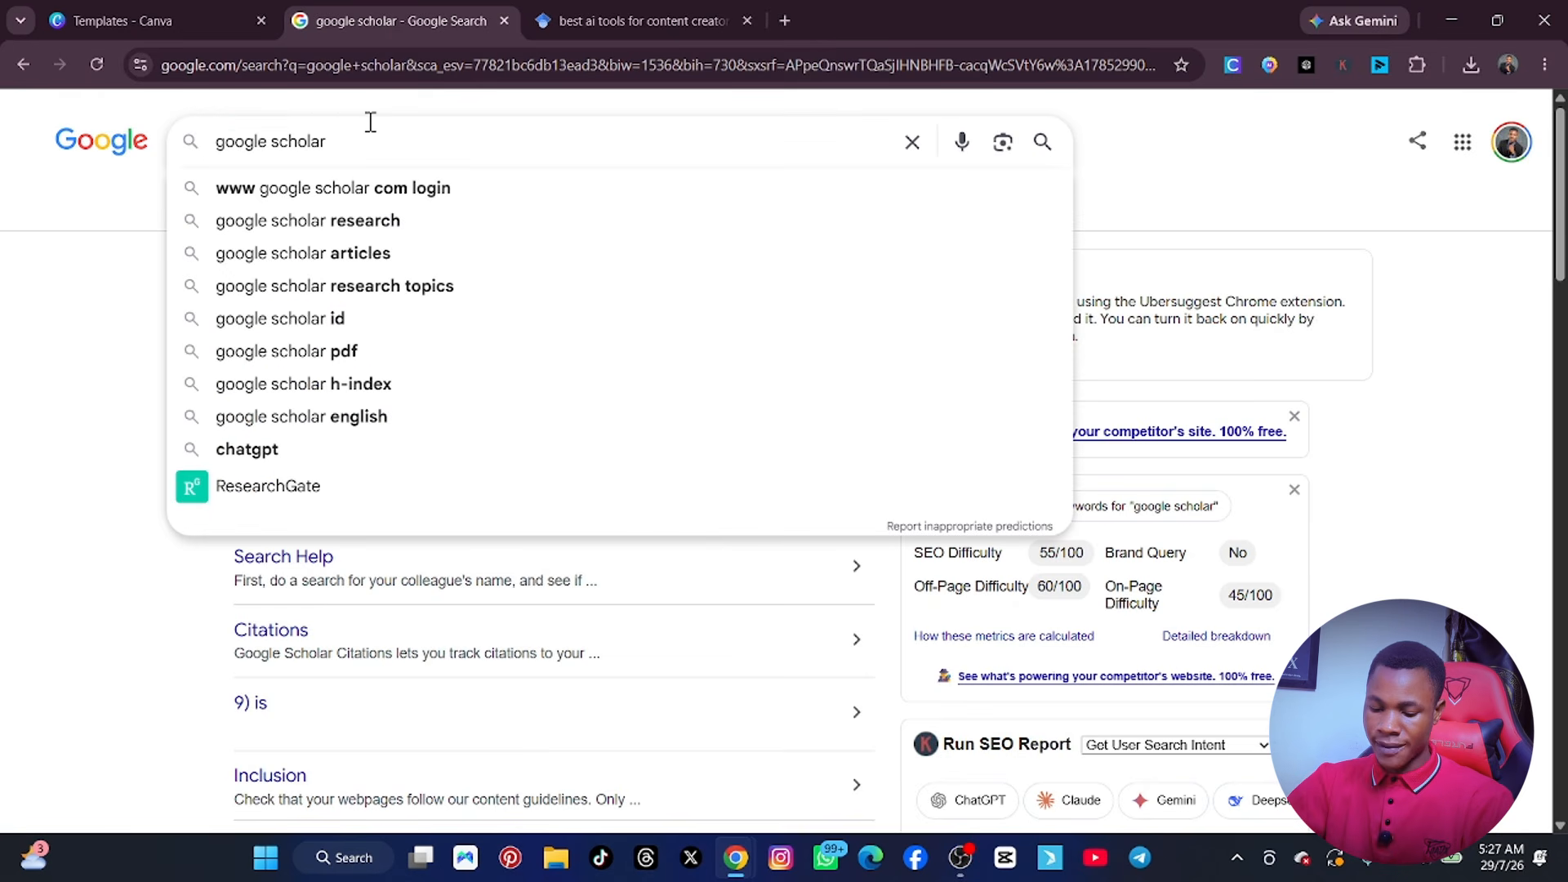
{"action": "key", "text": "ctrl+a"}
{"action": "type", "text": "statista"}
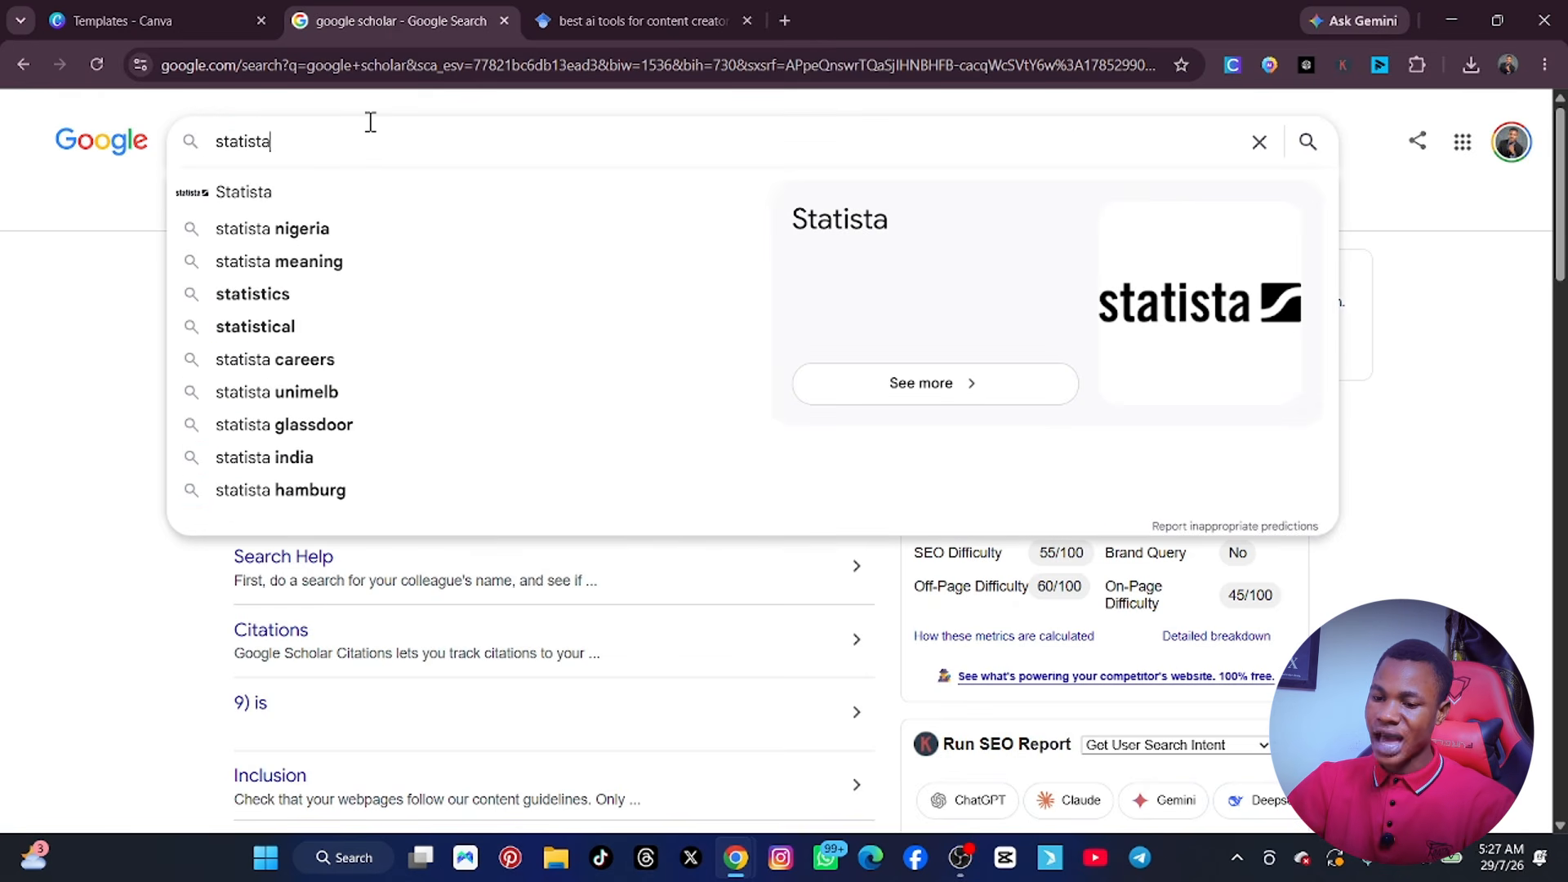
{"action": "key", "text": "Return"}
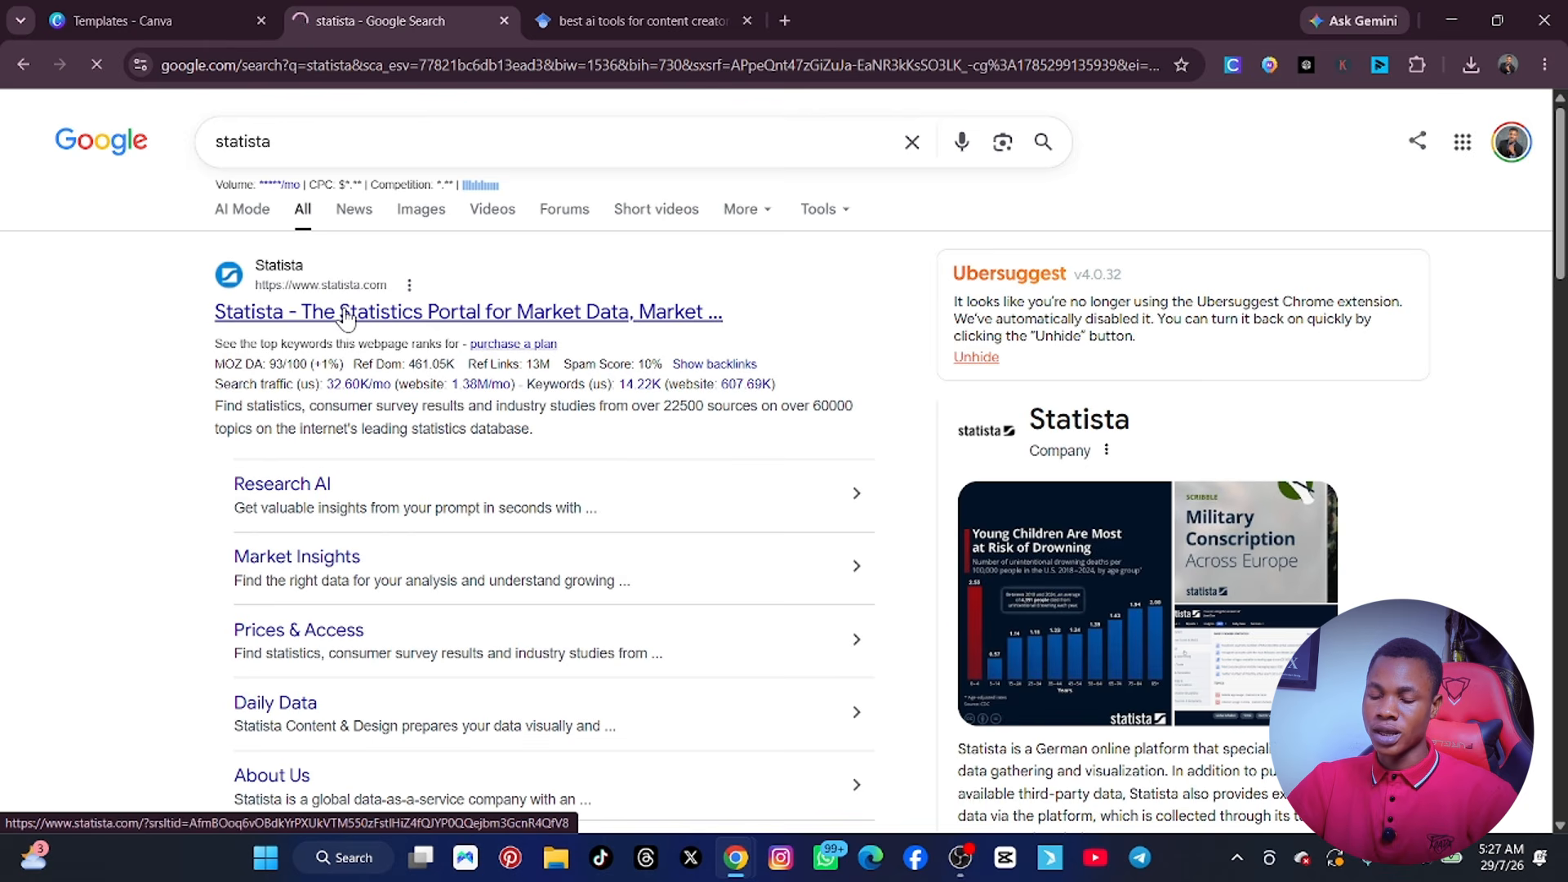
Accept all cookies on Statista and paste the query "best ai tools for content creators in 2026" from Google Scholar into its search box.
{"action": "left_click", "coordinate": [581, 16]}
{"action": "left_click", "coordinate": [550, 127]}
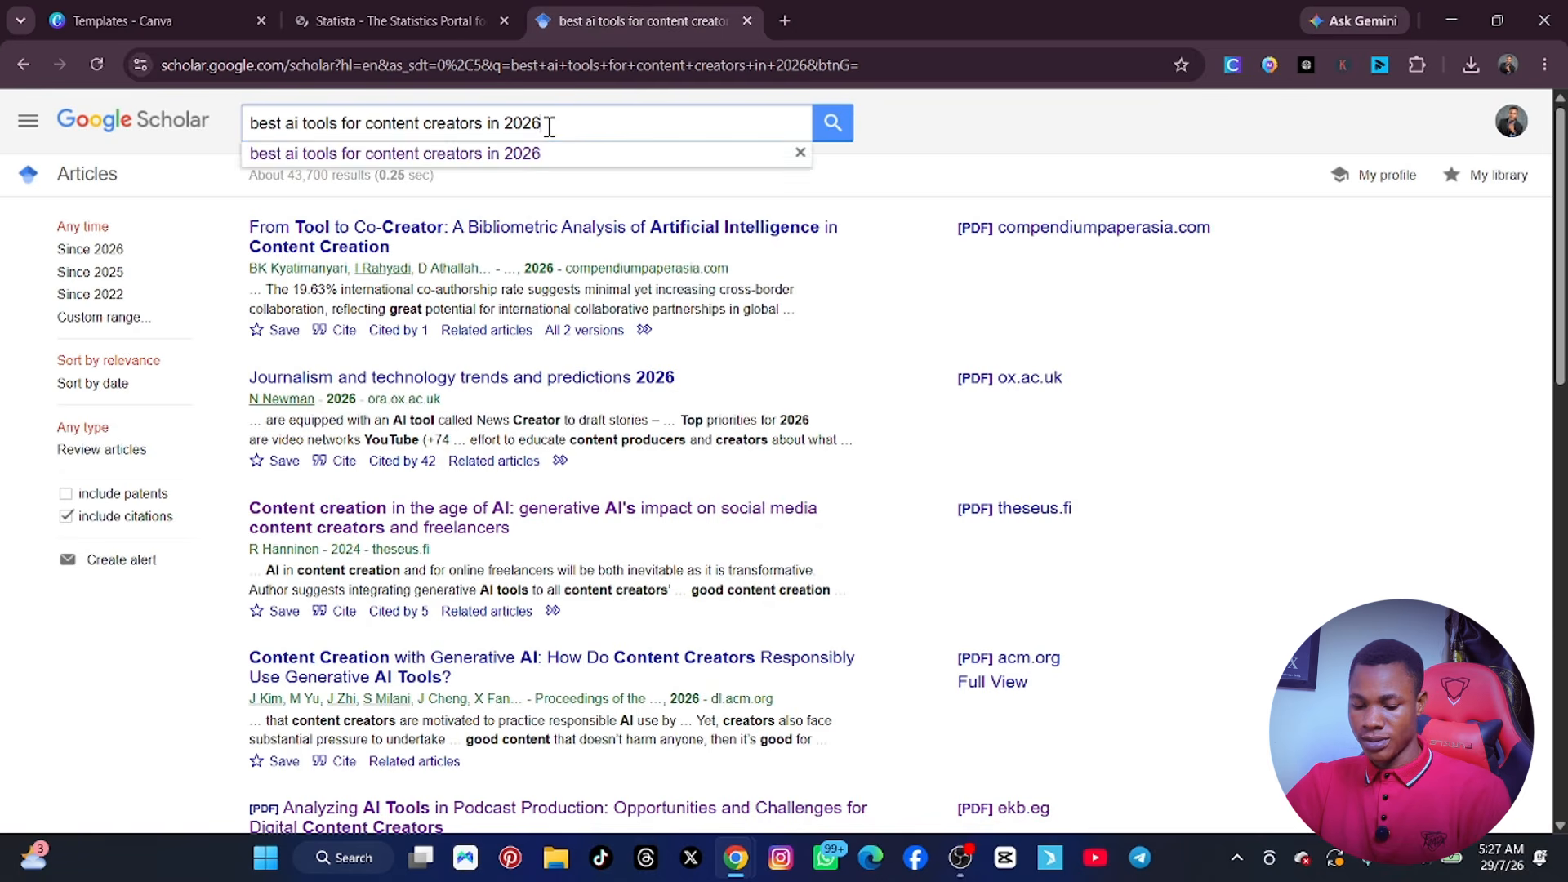
{"action": "key", "text": "ctrl+a"}
{"action": "key", "text": "ctrl+c"}
{"action": "left_click", "coordinate": [407, 24]}
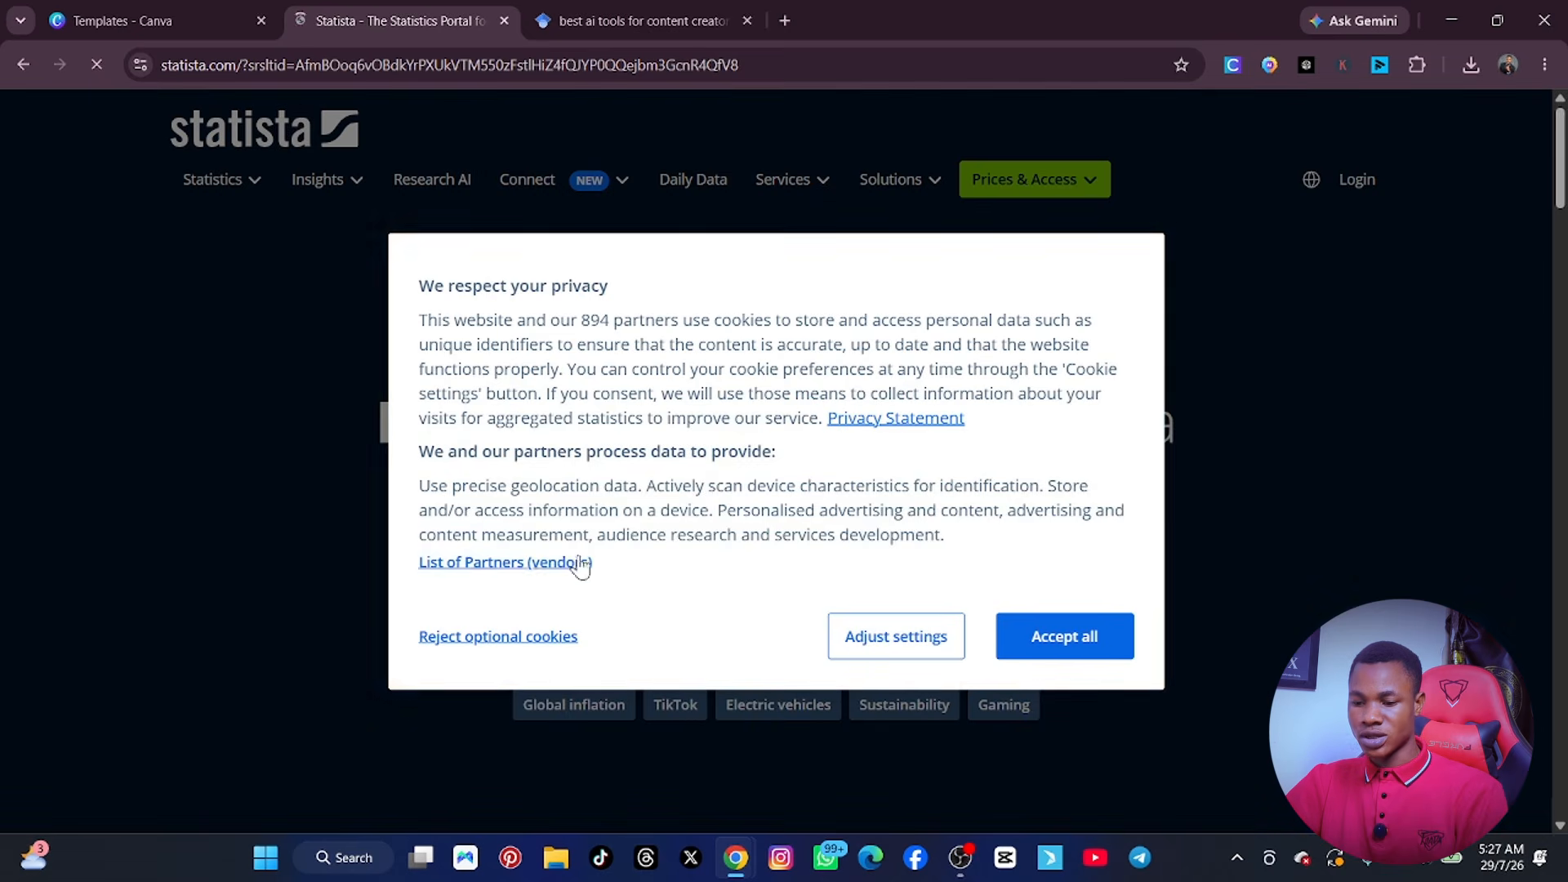
{"action": "left_click", "coordinate": [1082, 651]}
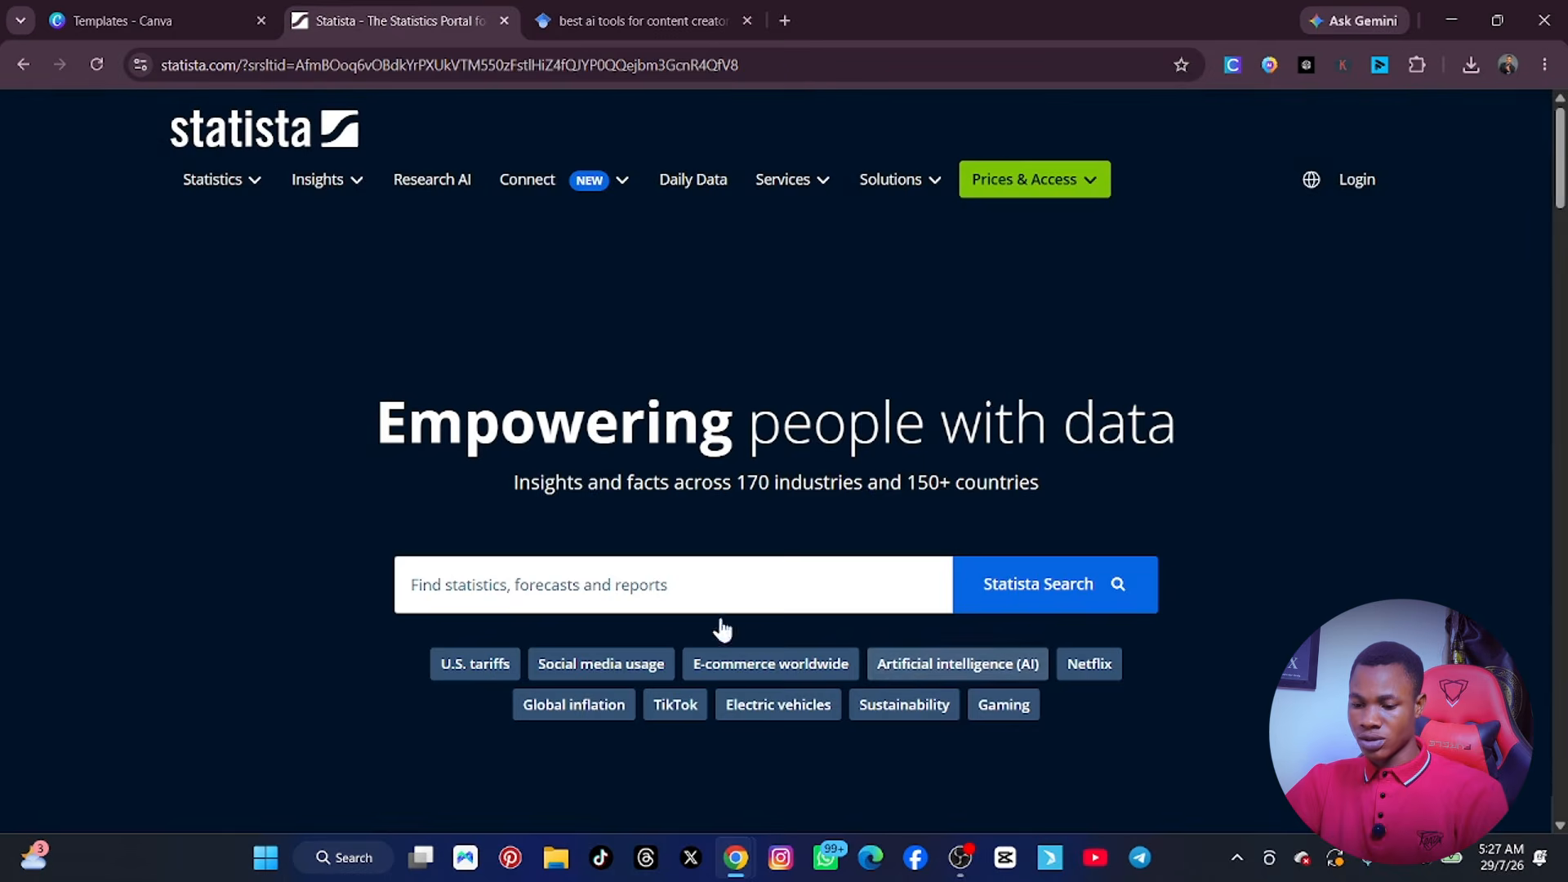
{"action": "left_click", "coordinate": [643, 590]}
{"action": "key", "text": "ctrl+v"}
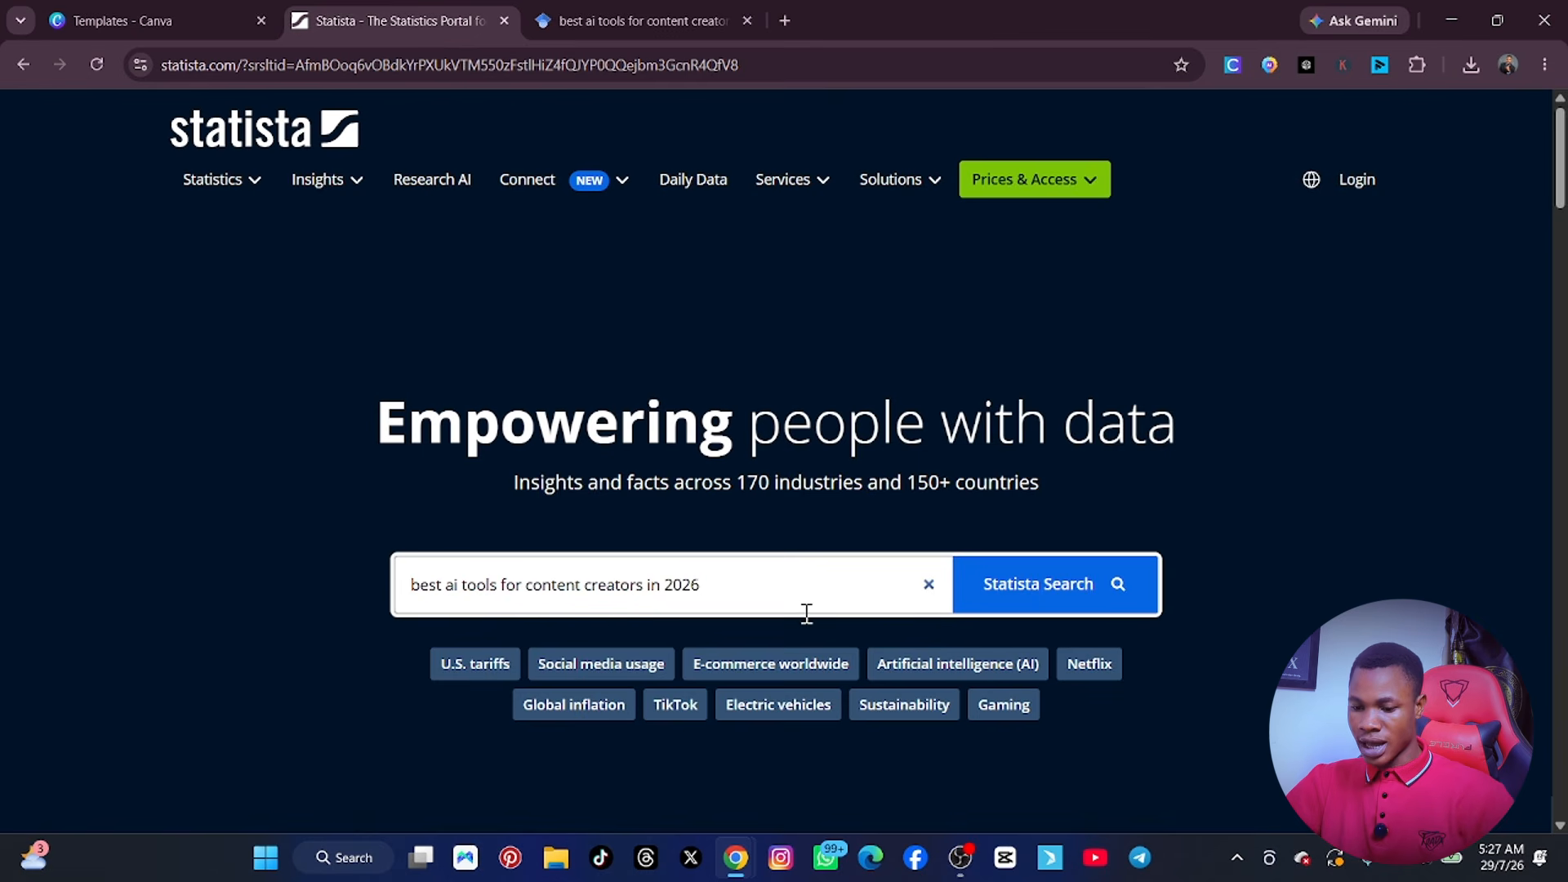
Open Statista's "Artificial intelligence (AI)" topic and browse its statistics down to the generative AI section.
{"action": "scroll", "coordinate": [729, 607], "scroll_direction": "down", "scroll_amount": 3}
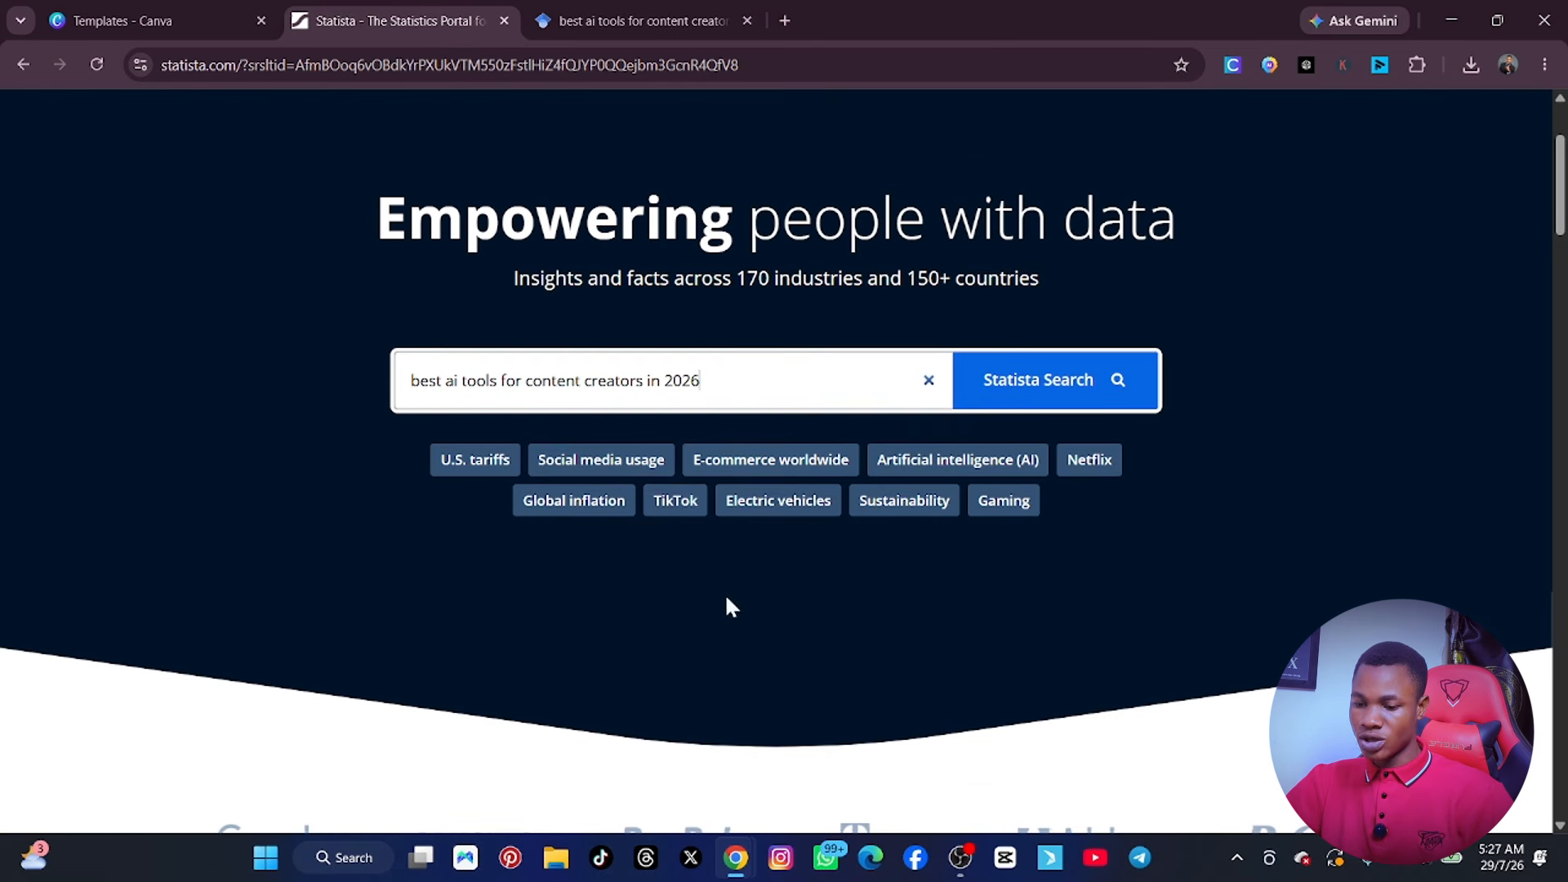
{"action": "left_click", "coordinate": [918, 462]}
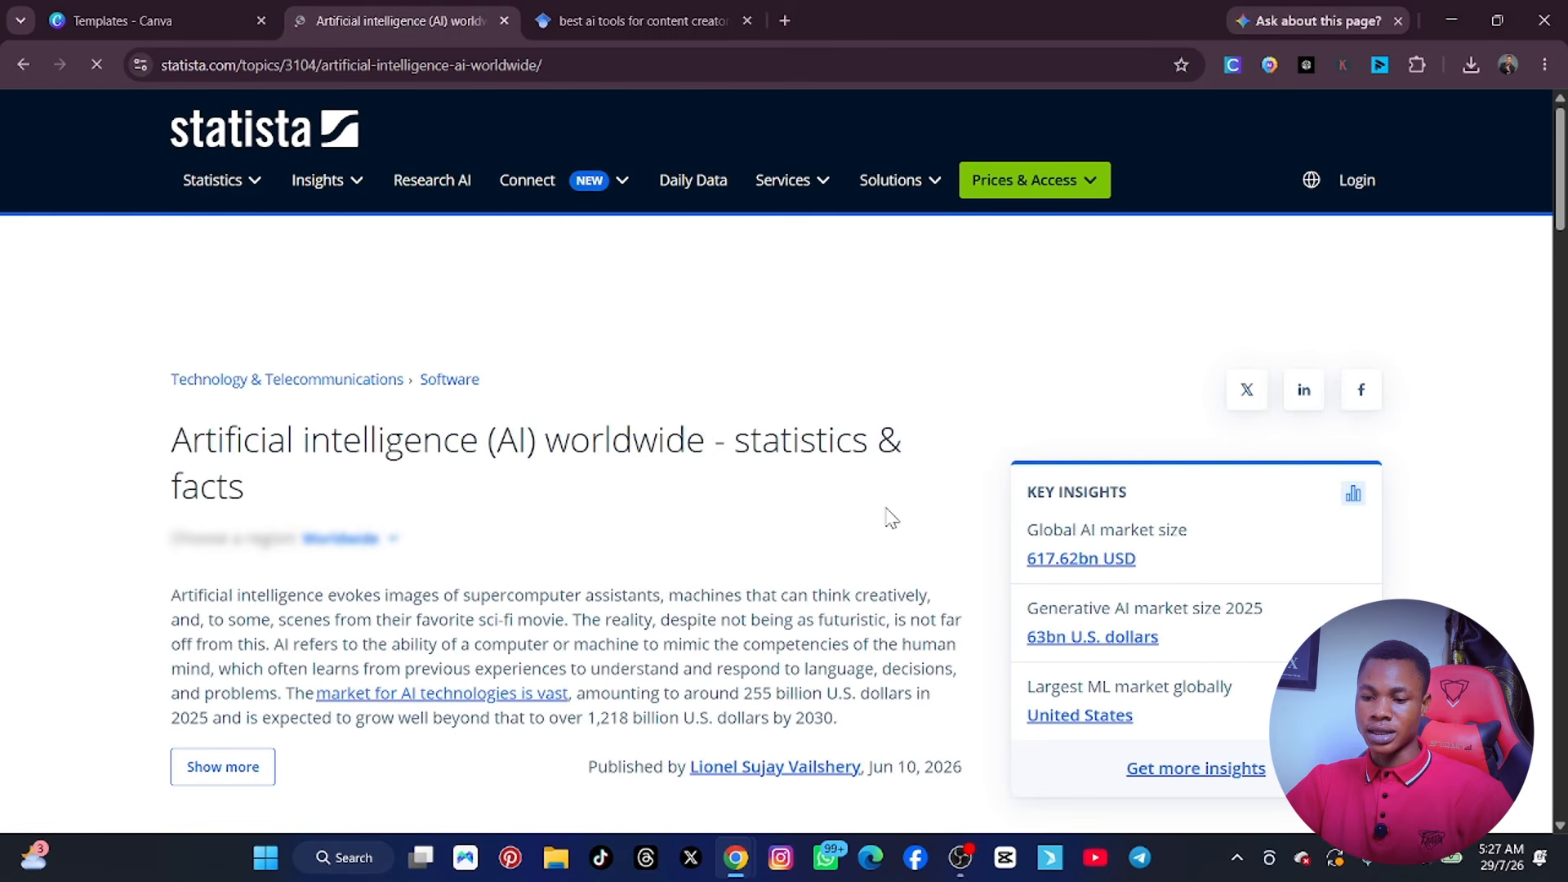
{"action": "scroll", "coordinate": [693, 461], "scroll_direction": "down", "scroll_amount": 15}
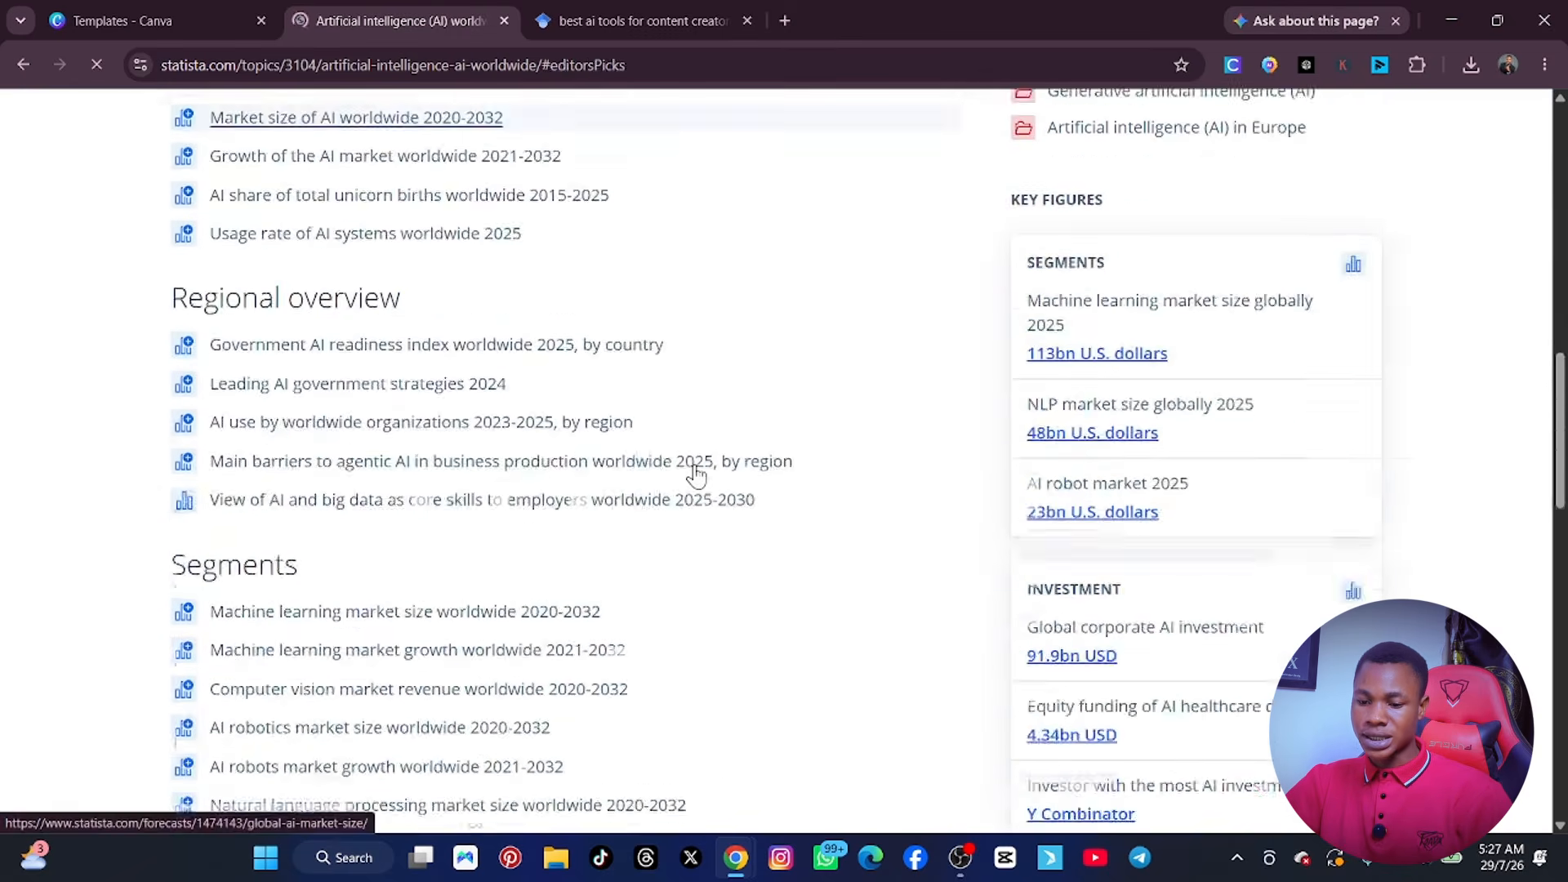
{"action": "scroll", "coordinate": [695, 473], "scroll_direction": "down", "scroll_amount": 3}
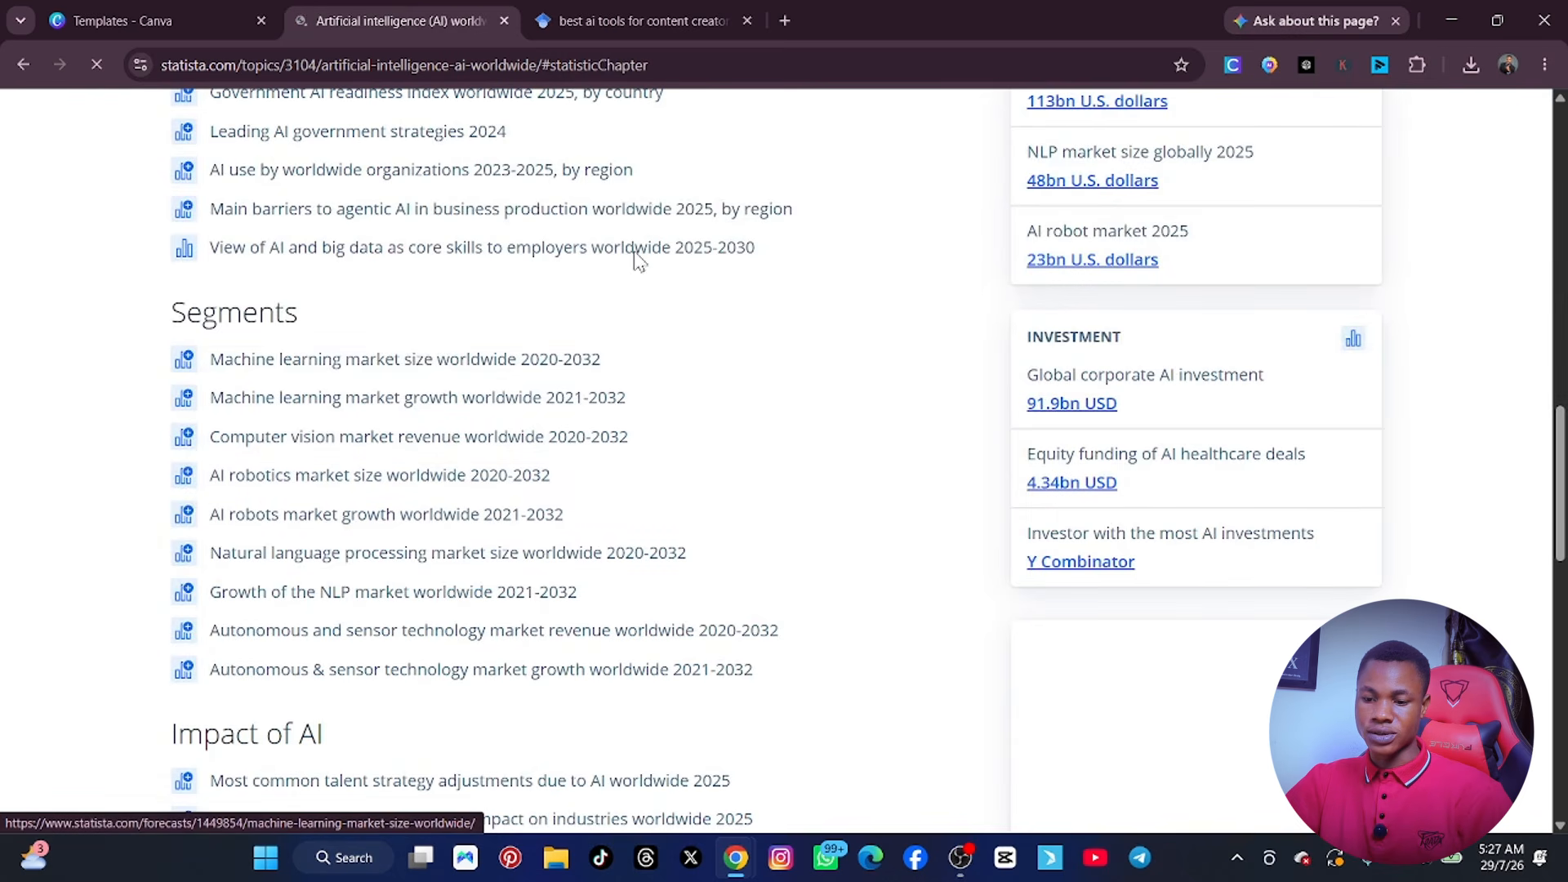
{"action": "scroll", "coordinate": [347, 404], "scroll_direction": "down", "scroll_amount": 1}
{"action": "scroll", "coordinate": [347, 408], "scroll_direction": "down", "scroll_amount": 4}
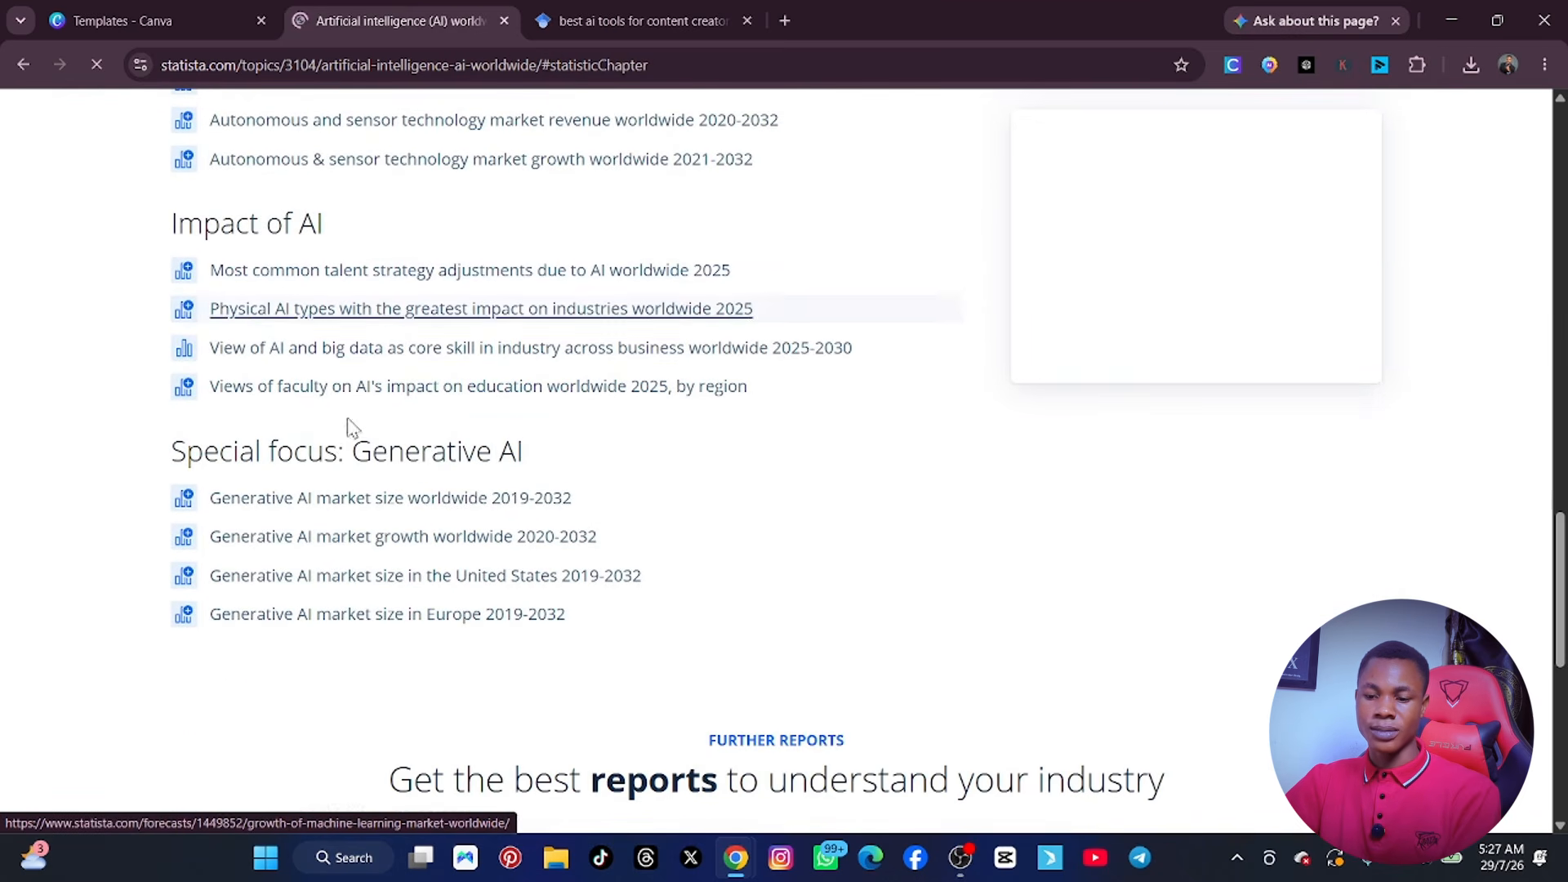
Open "Generative AI market size worldwide 2019-2032" in a new tab and look through the page.
{"action": "right_click", "coordinate": [329, 515]}
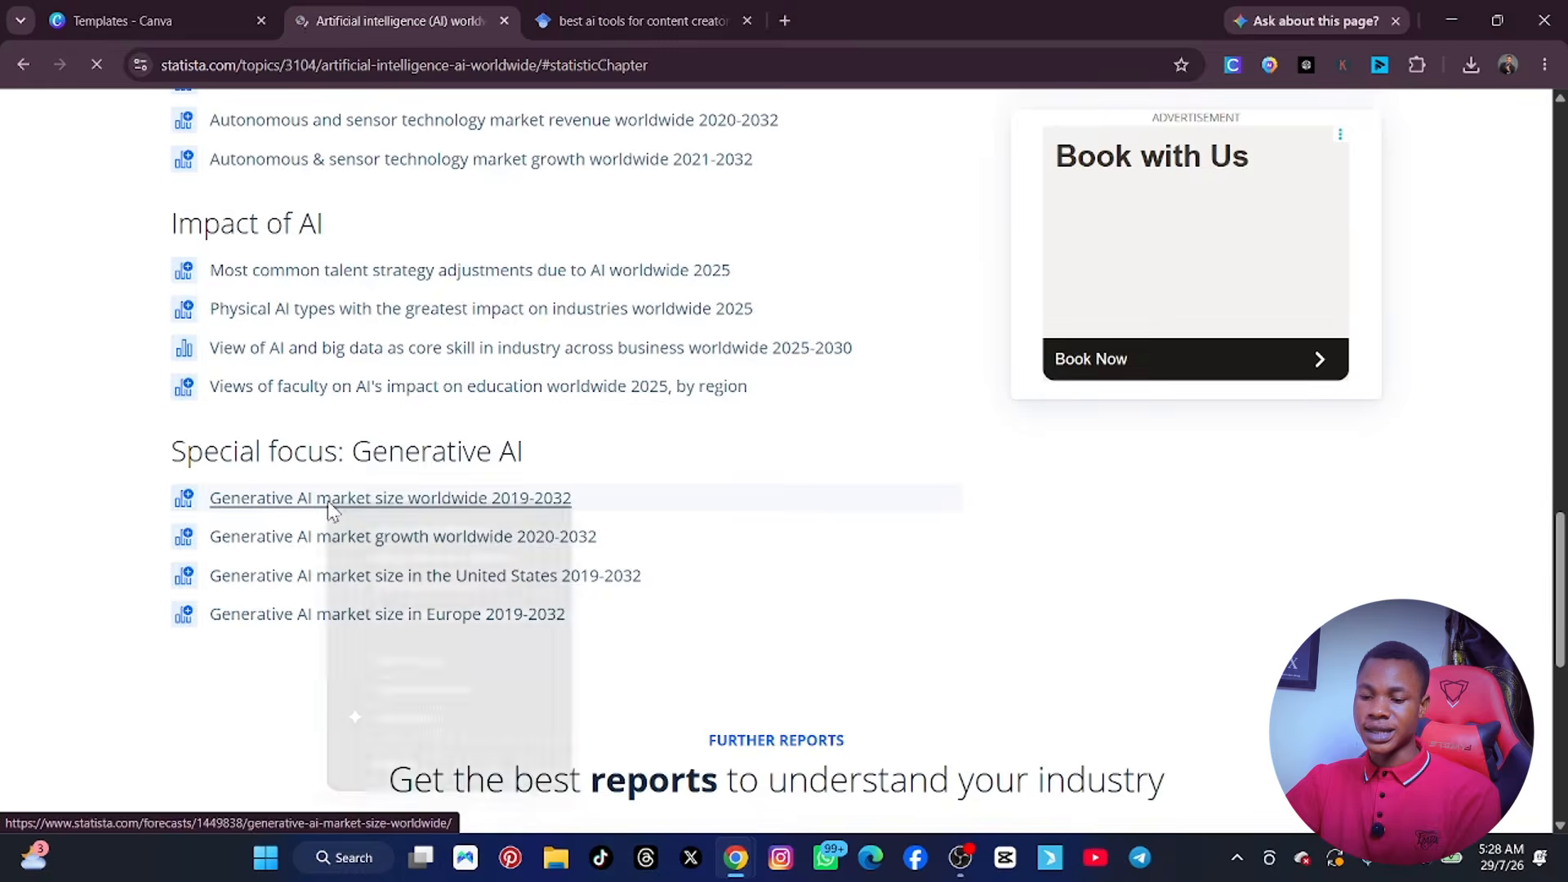
{"action": "left_click", "coordinate": [410, 527]}
{"action": "left_click", "coordinate": [827, 23]}
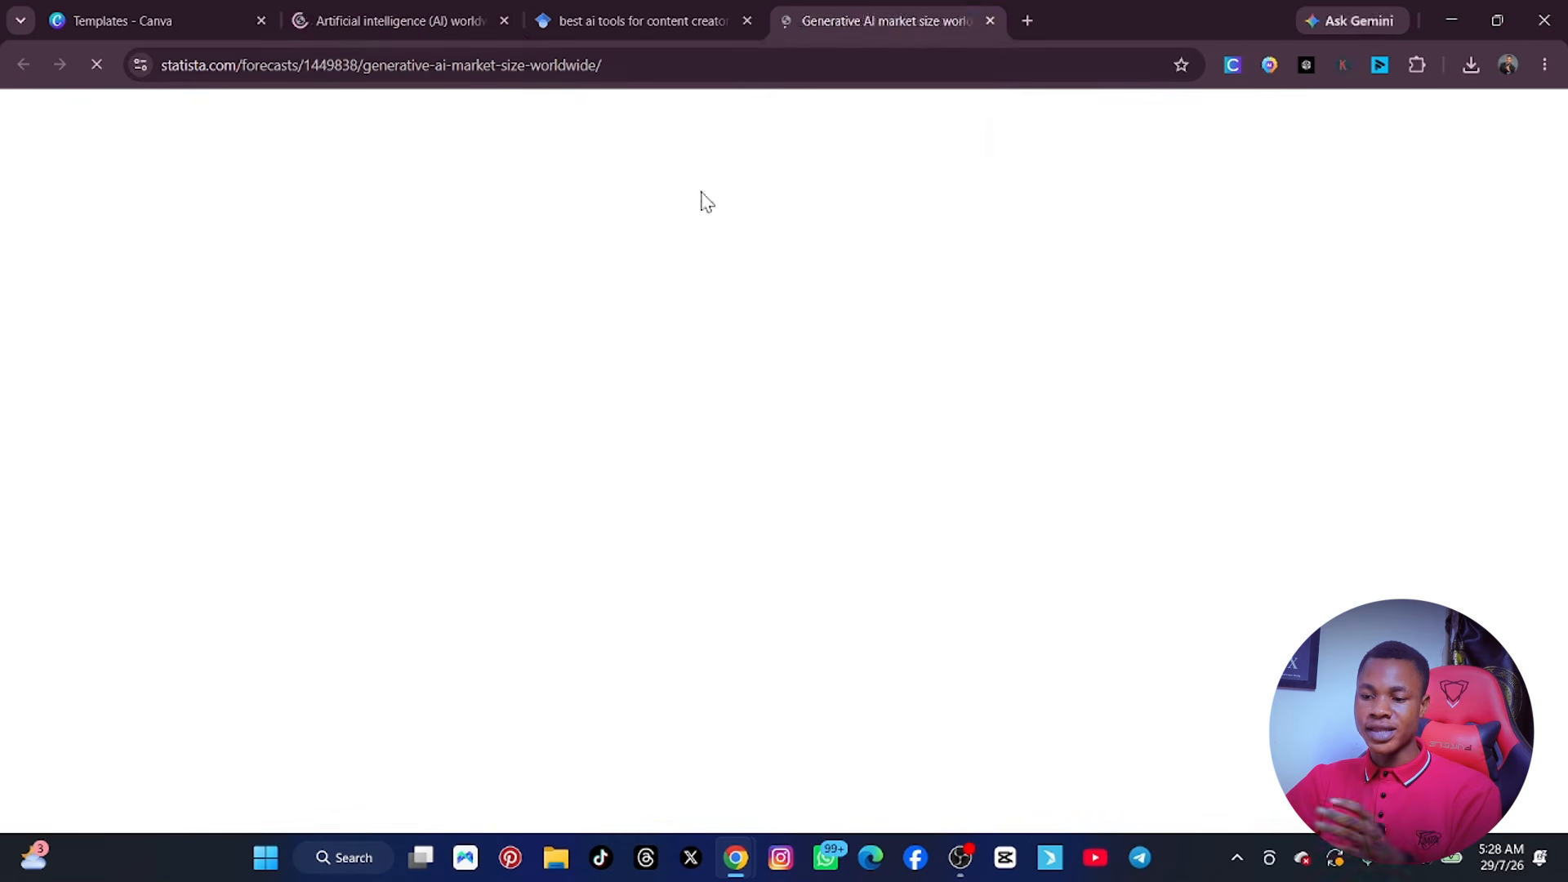
{"action": "scroll", "coordinate": [657, 384], "scroll_direction": "down", "scroll_amount": 4}
{"action": "scroll", "coordinate": [657, 402], "scroll_direction": "down", "scroll_amount": 5}
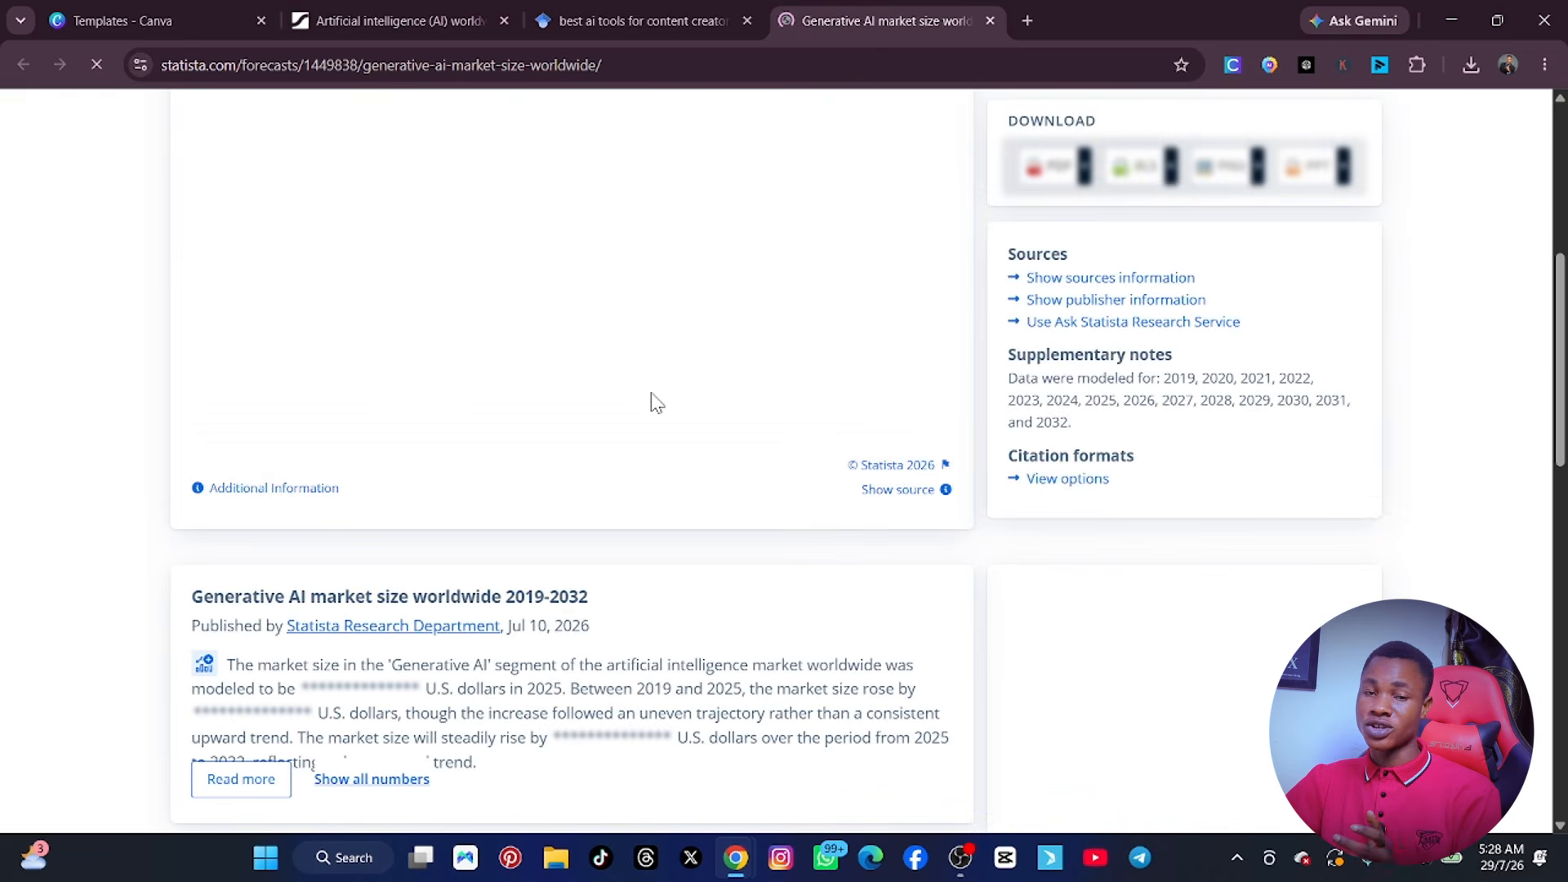
{"action": "scroll", "coordinate": [649, 396], "scroll_direction": "down", "scroll_amount": 5}
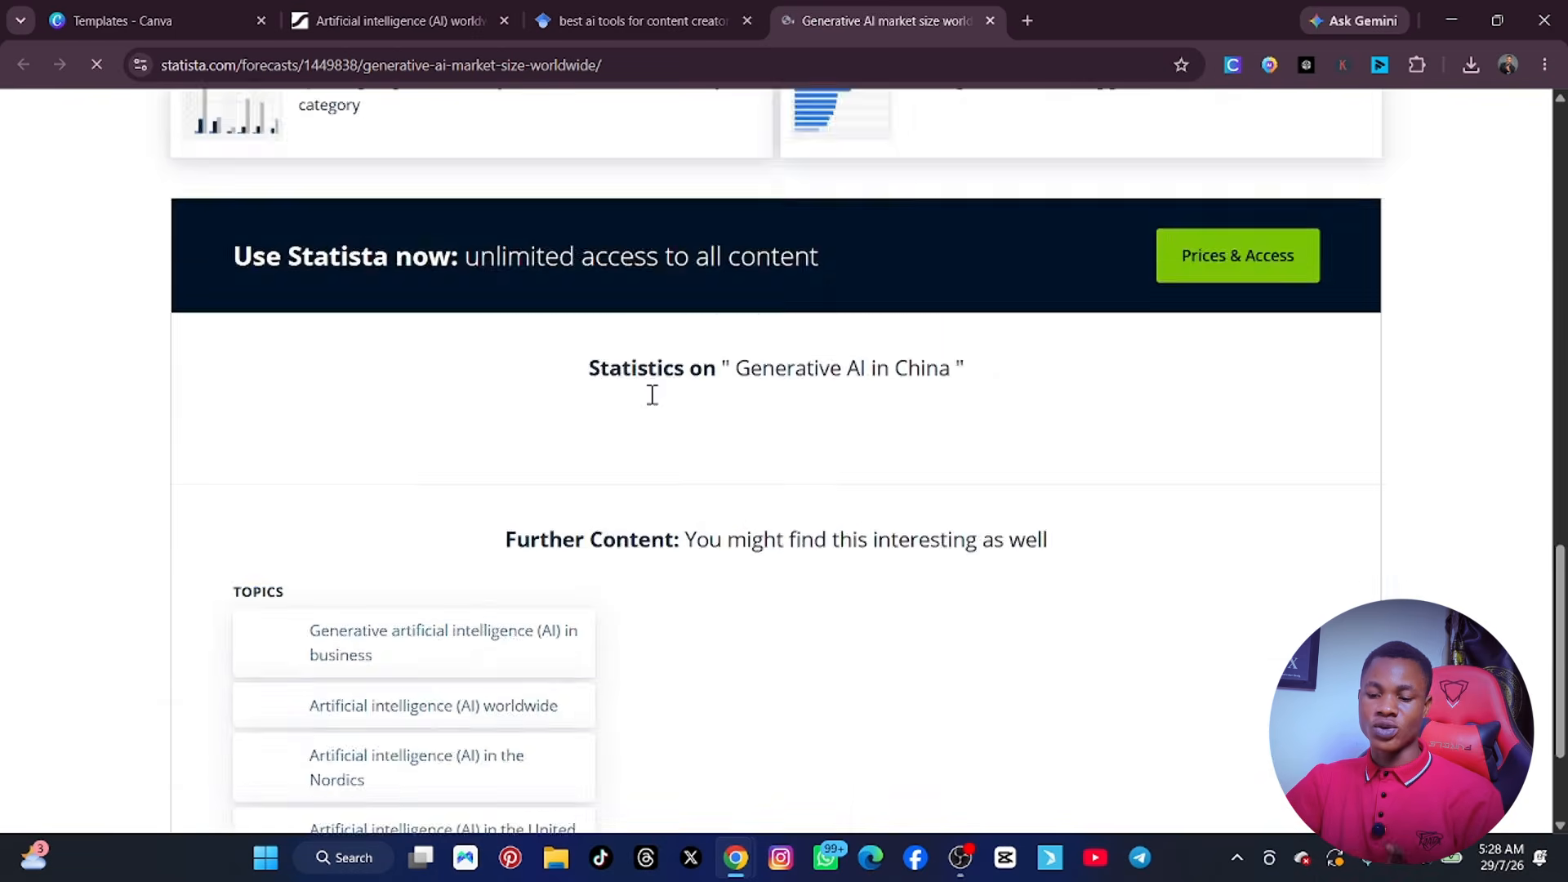
{"action": "scroll", "coordinate": [650, 396], "scroll_direction": "up", "scroll_amount": 12}
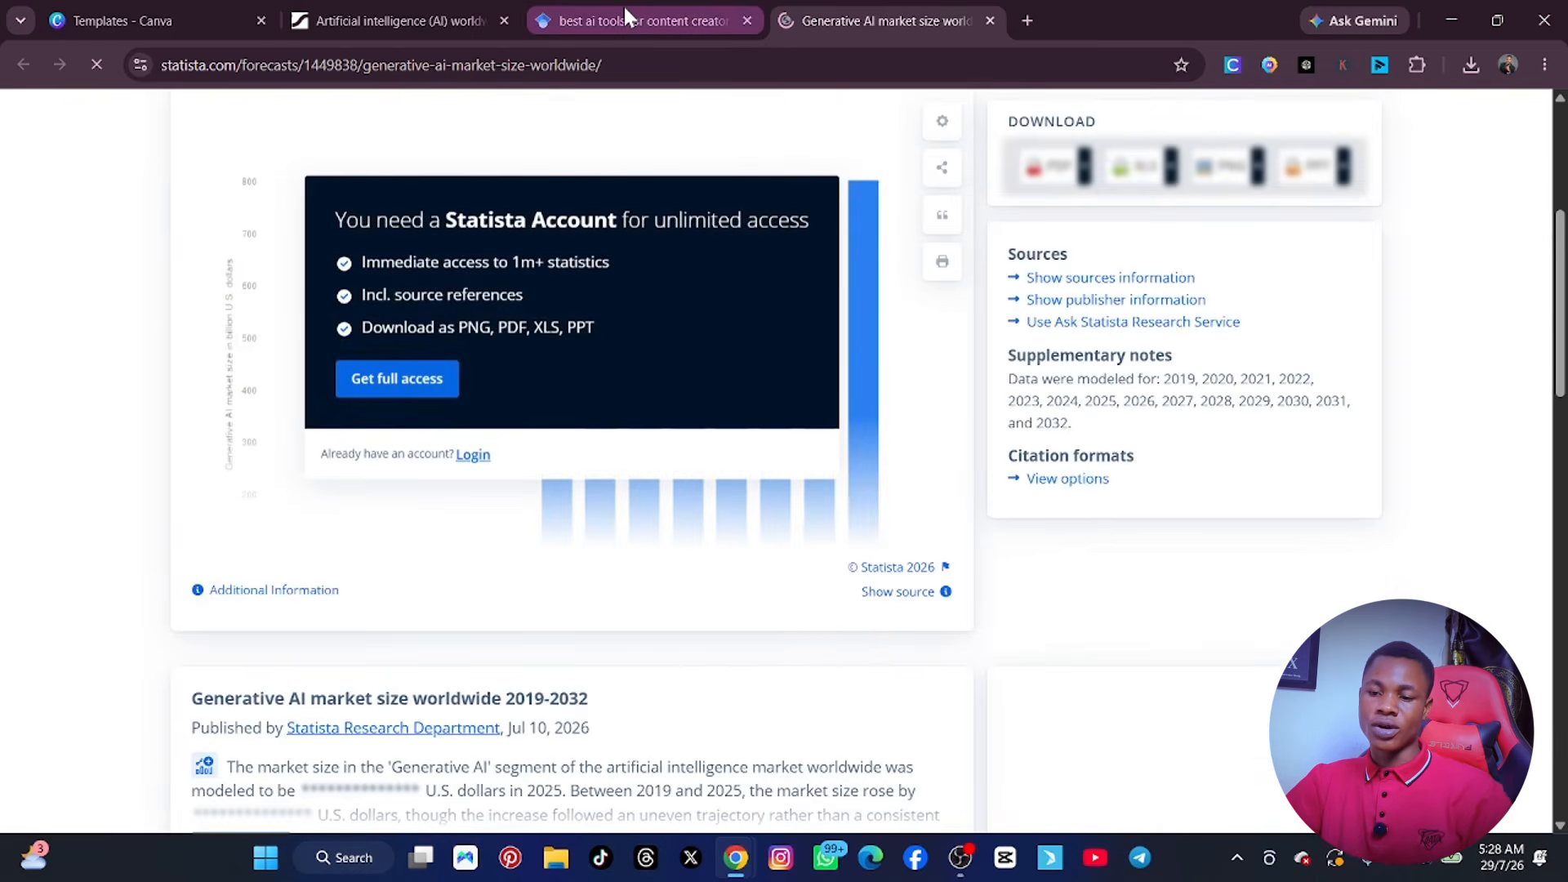
Close the generative AI market size page and dismiss the ad covering the AI worldwide topic page.
{"action": "left_click", "coordinate": [624, 15]}
{"action": "left_click", "coordinate": [400, 6]}
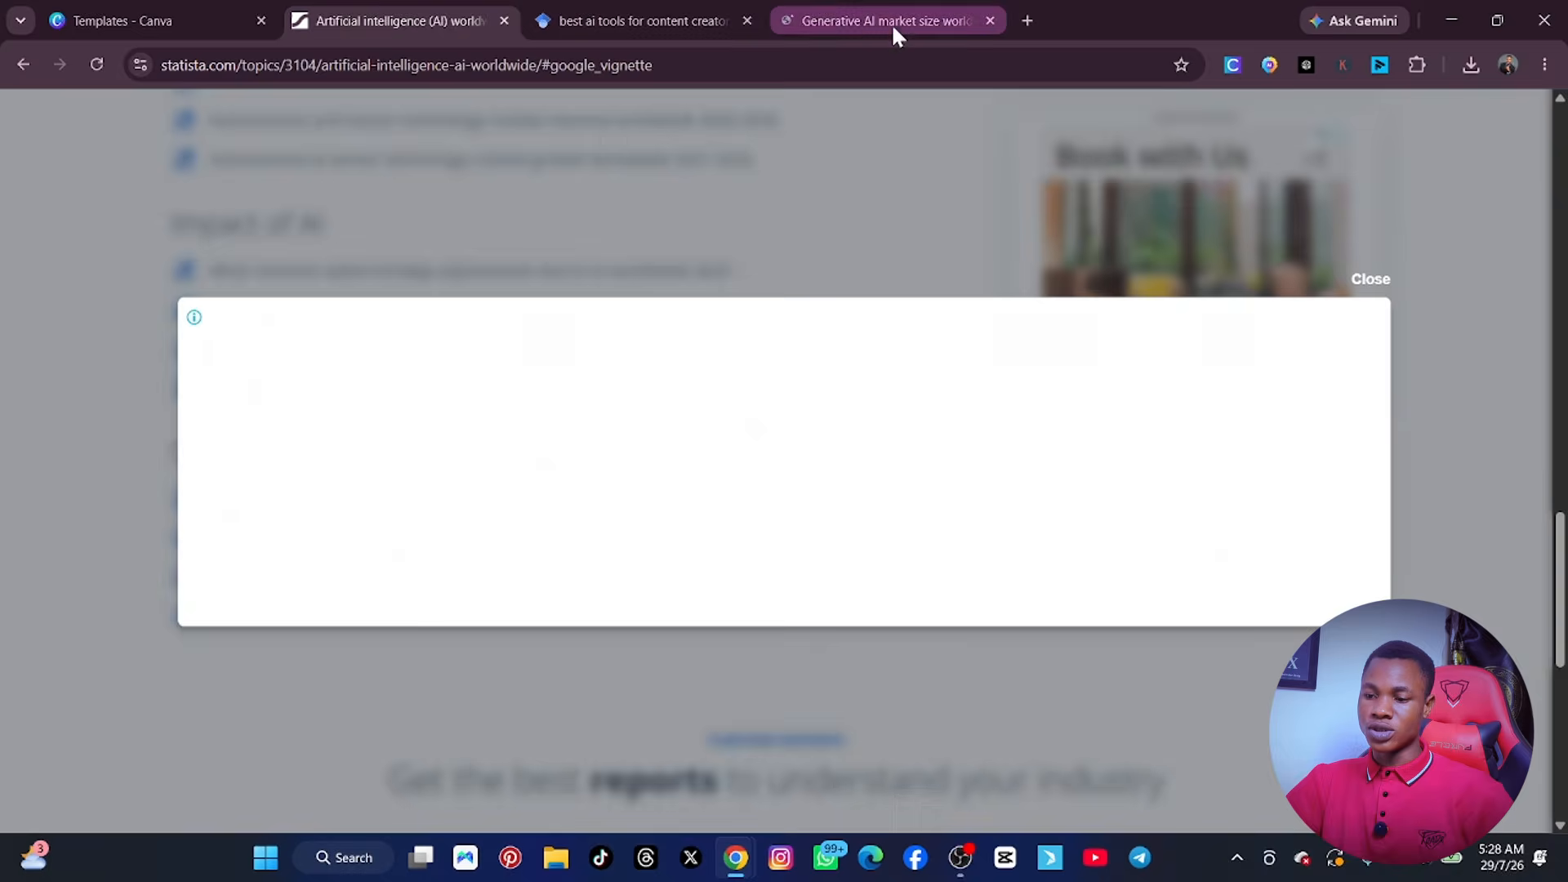
{"action": "left_click", "coordinate": [898, 22]}
{"action": "key", "text": "ctrl+w"}
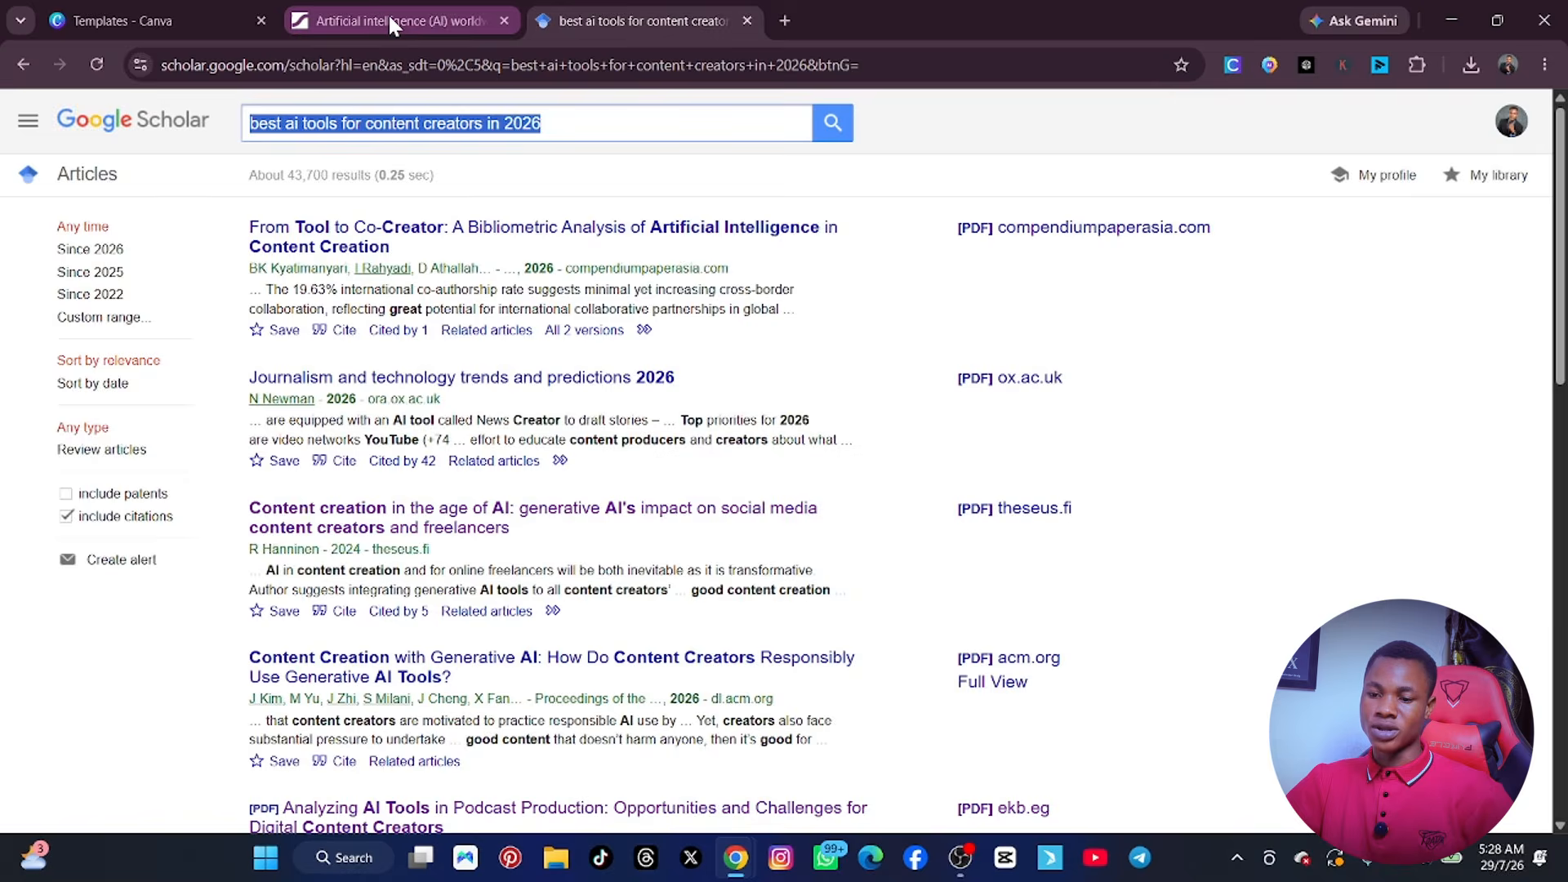
{"action": "left_click", "coordinate": [389, 13]}
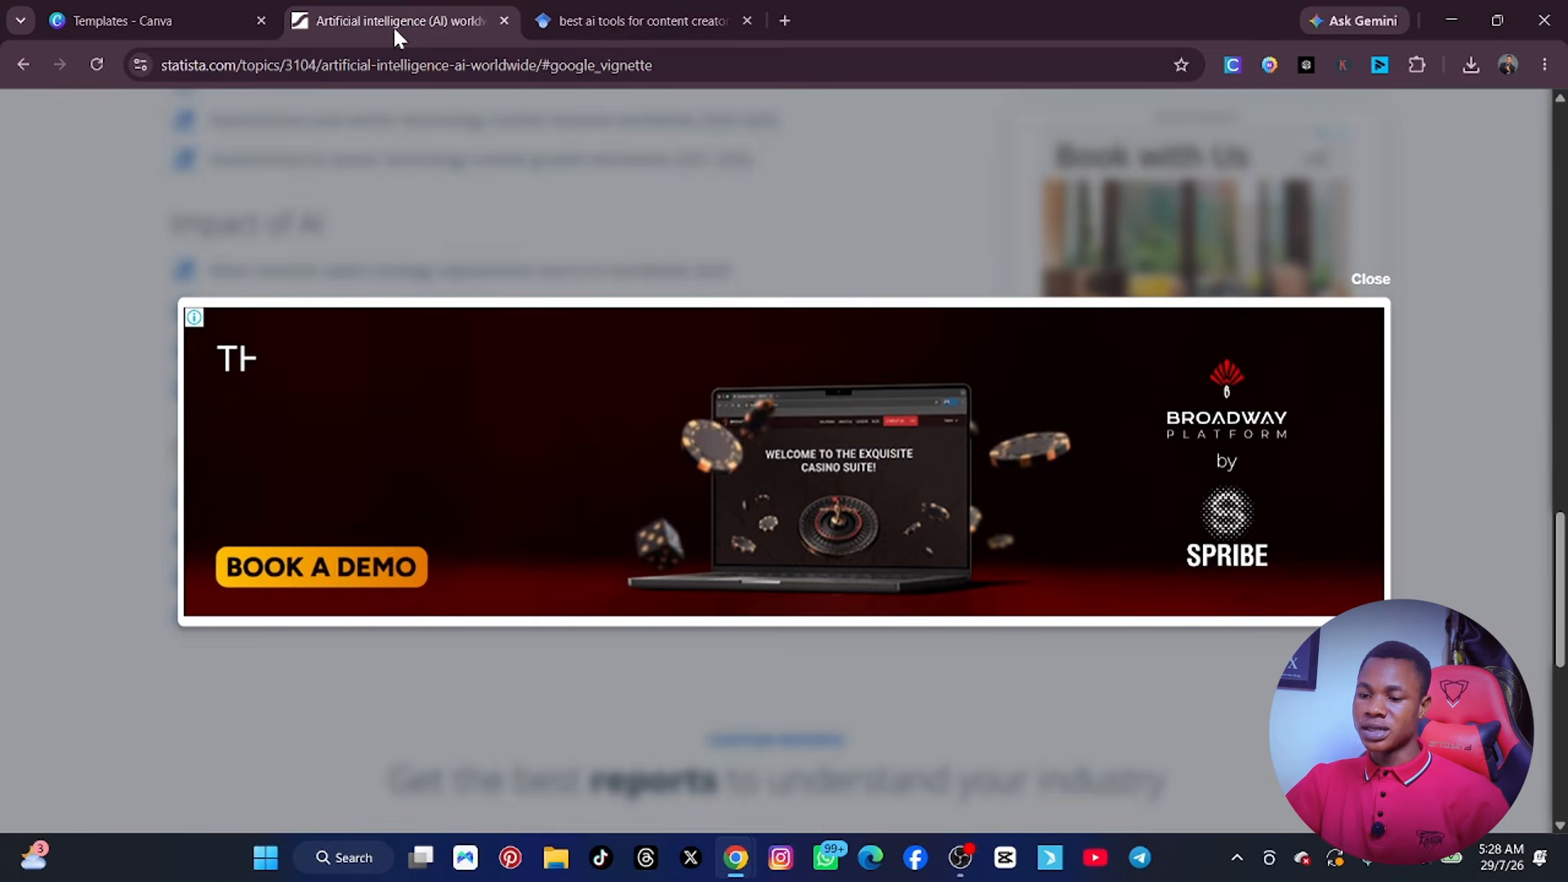
{"action": "left_click", "coordinate": [1371, 279]}
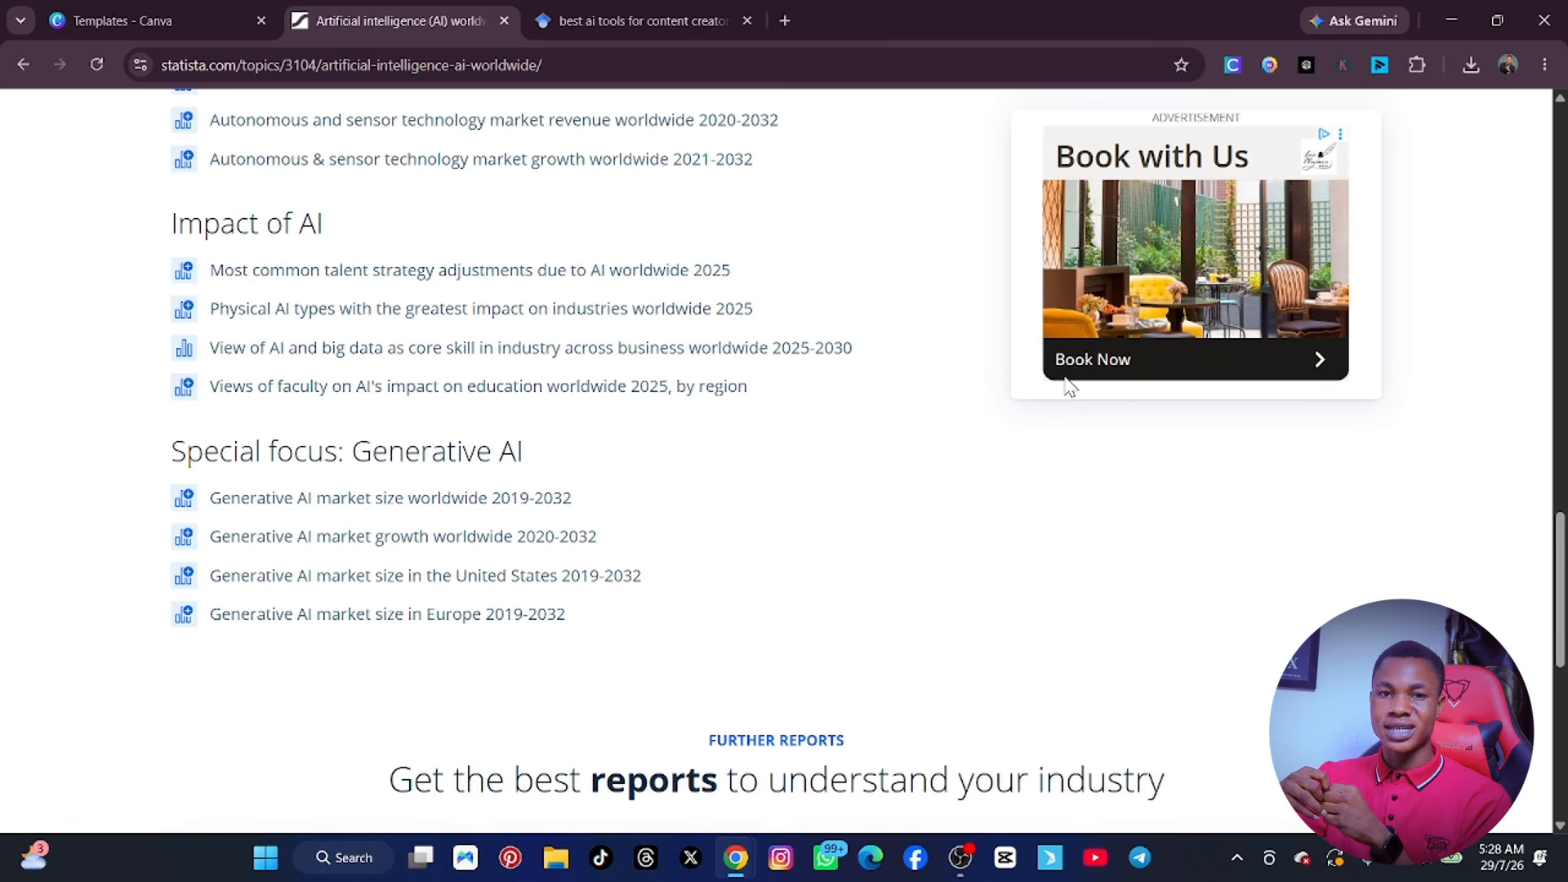
Leave the AI worldwide topic page and go back to Statista's home page with the pasted query.
{"action": "scroll", "coordinate": [817, 245], "scroll_direction": "up", "scroll_amount": 8}
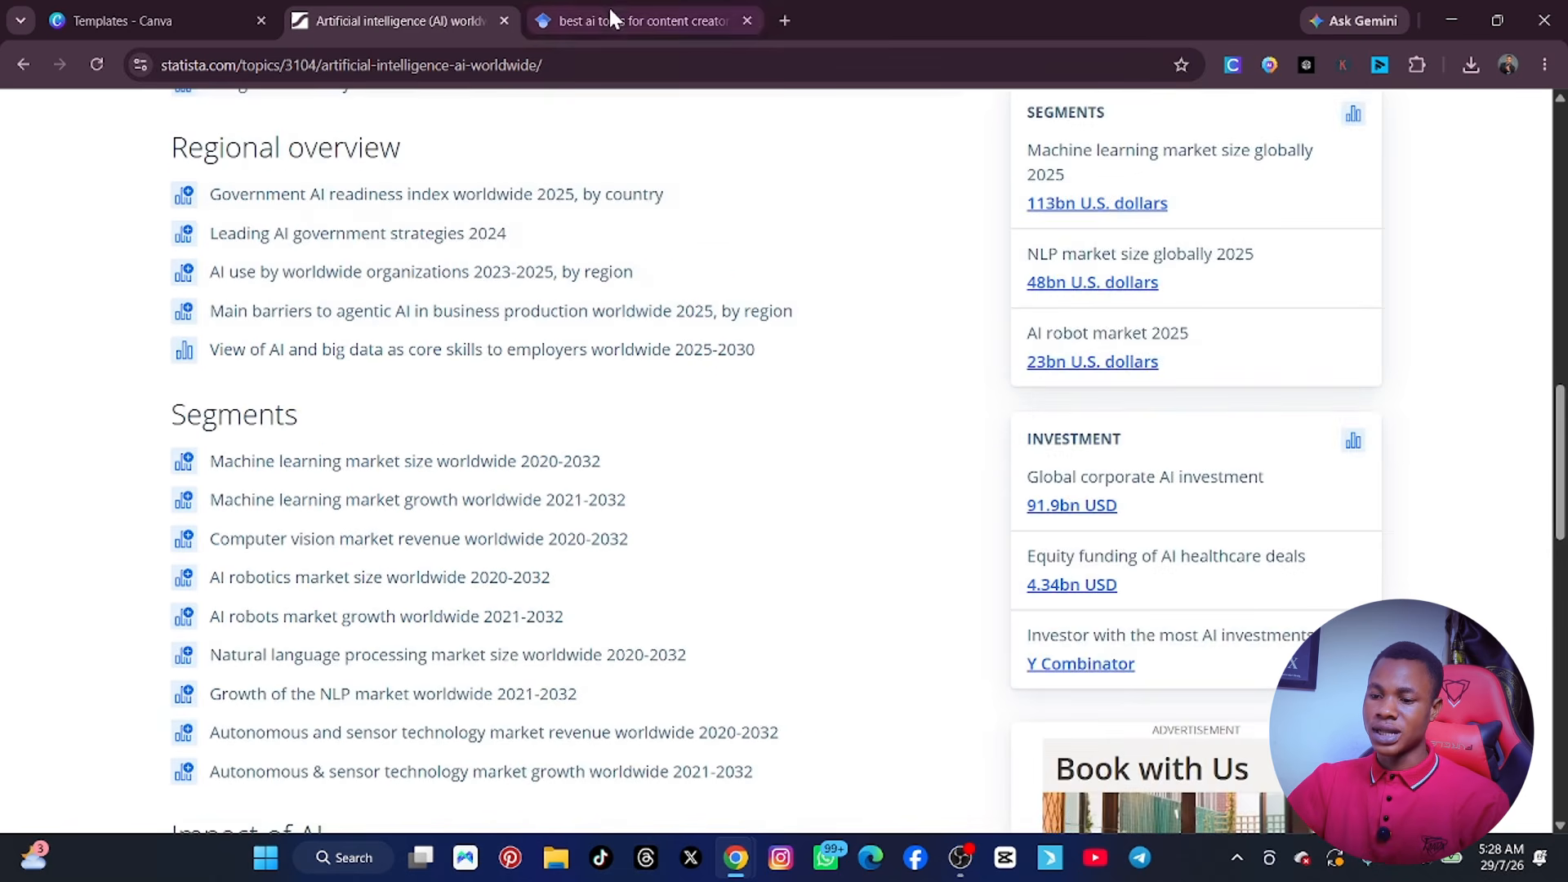
{"action": "left_click", "coordinate": [629, 20]}
{"action": "left_click", "coordinate": [413, 14]}
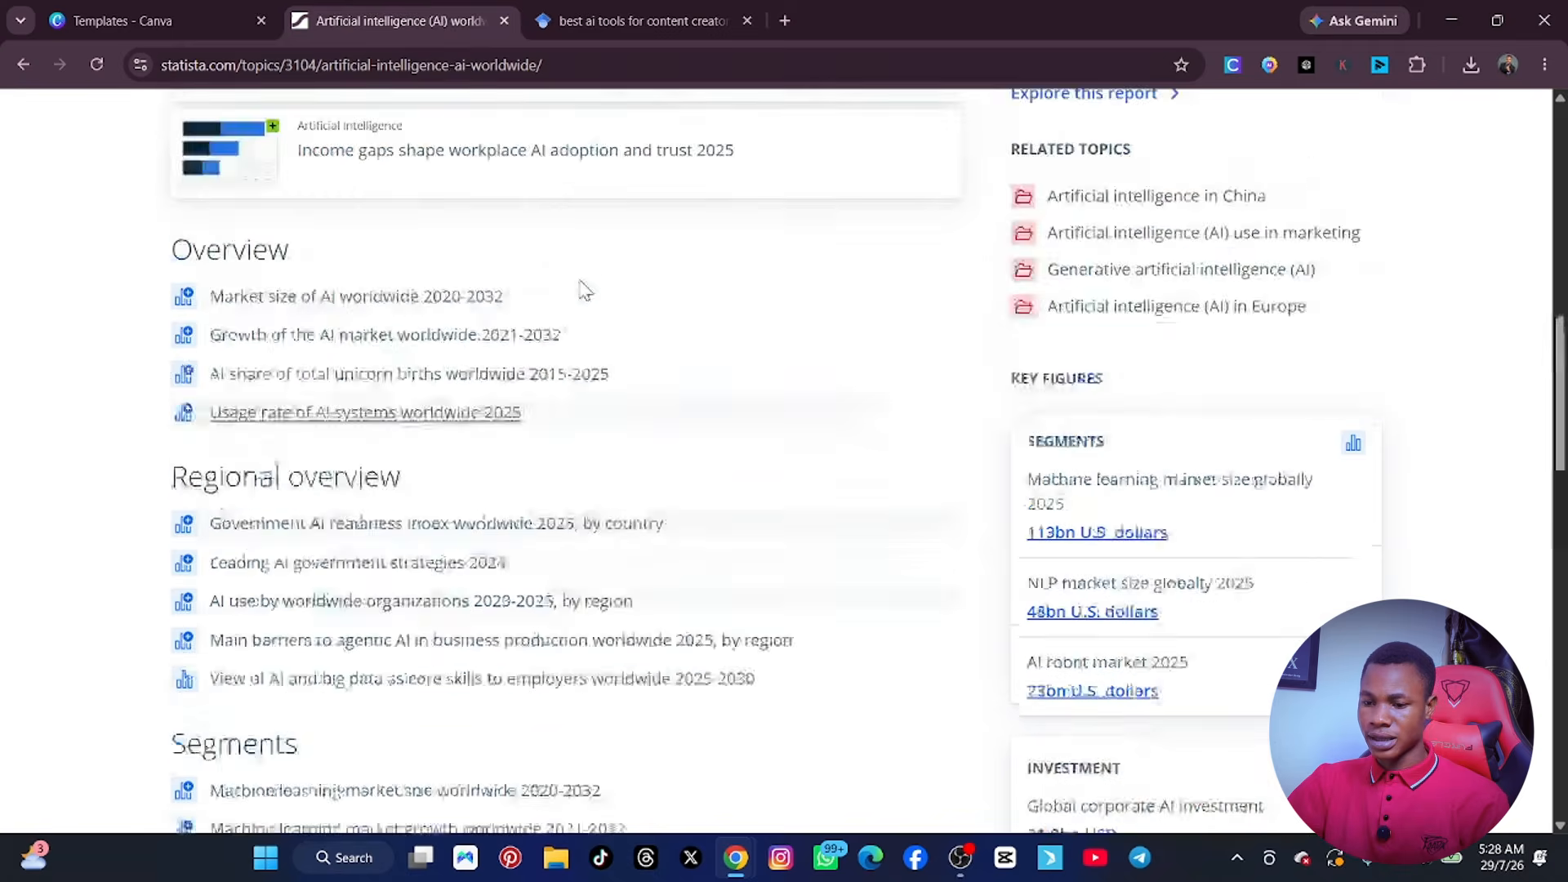
{"action": "scroll", "coordinate": [602, 315], "scroll_direction": "up", "scroll_amount": 6}
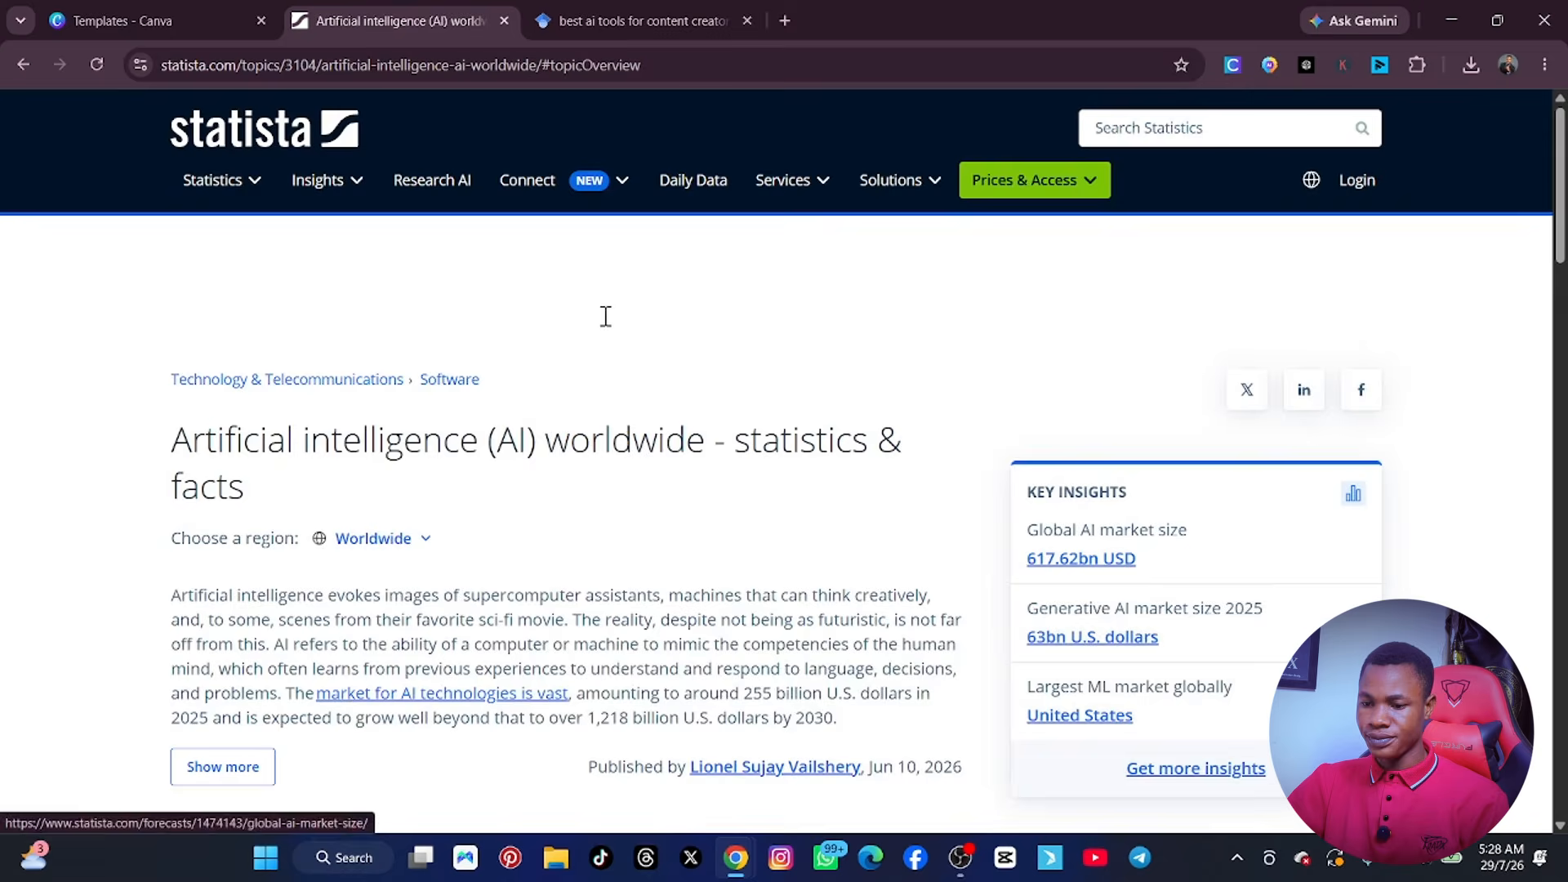
{"action": "left_click", "coordinate": [22, 65]}
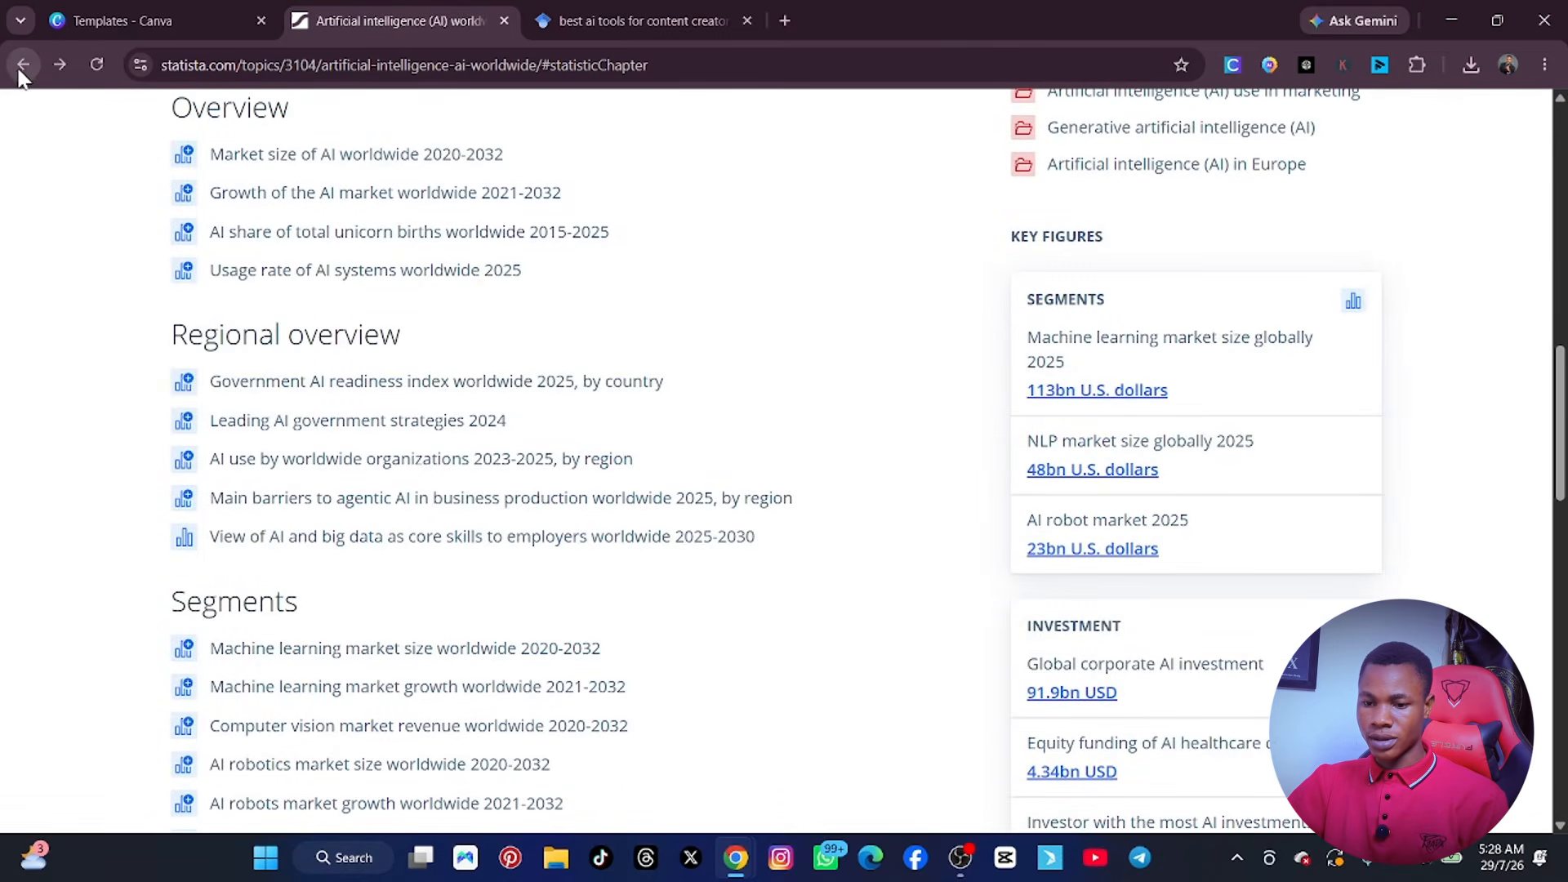
{"action": "left_click", "coordinate": [23, 64]}
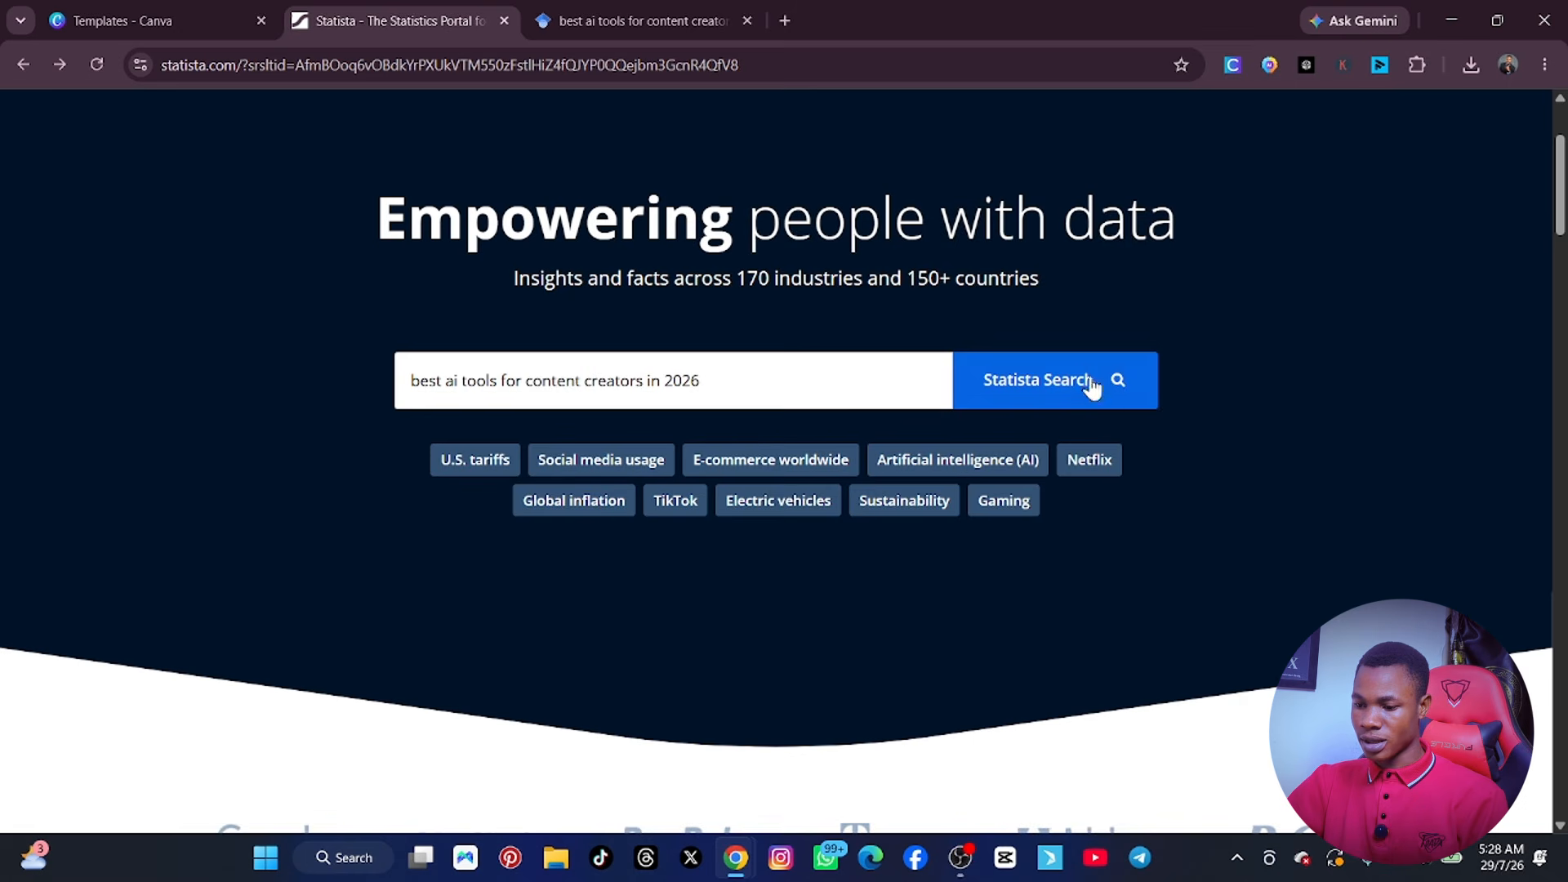
Search Statista for "best ai tools for content creators in 2026" and look through the results down to the related searches.
{"action": "left_click", "coordinate": [1091, 387]}
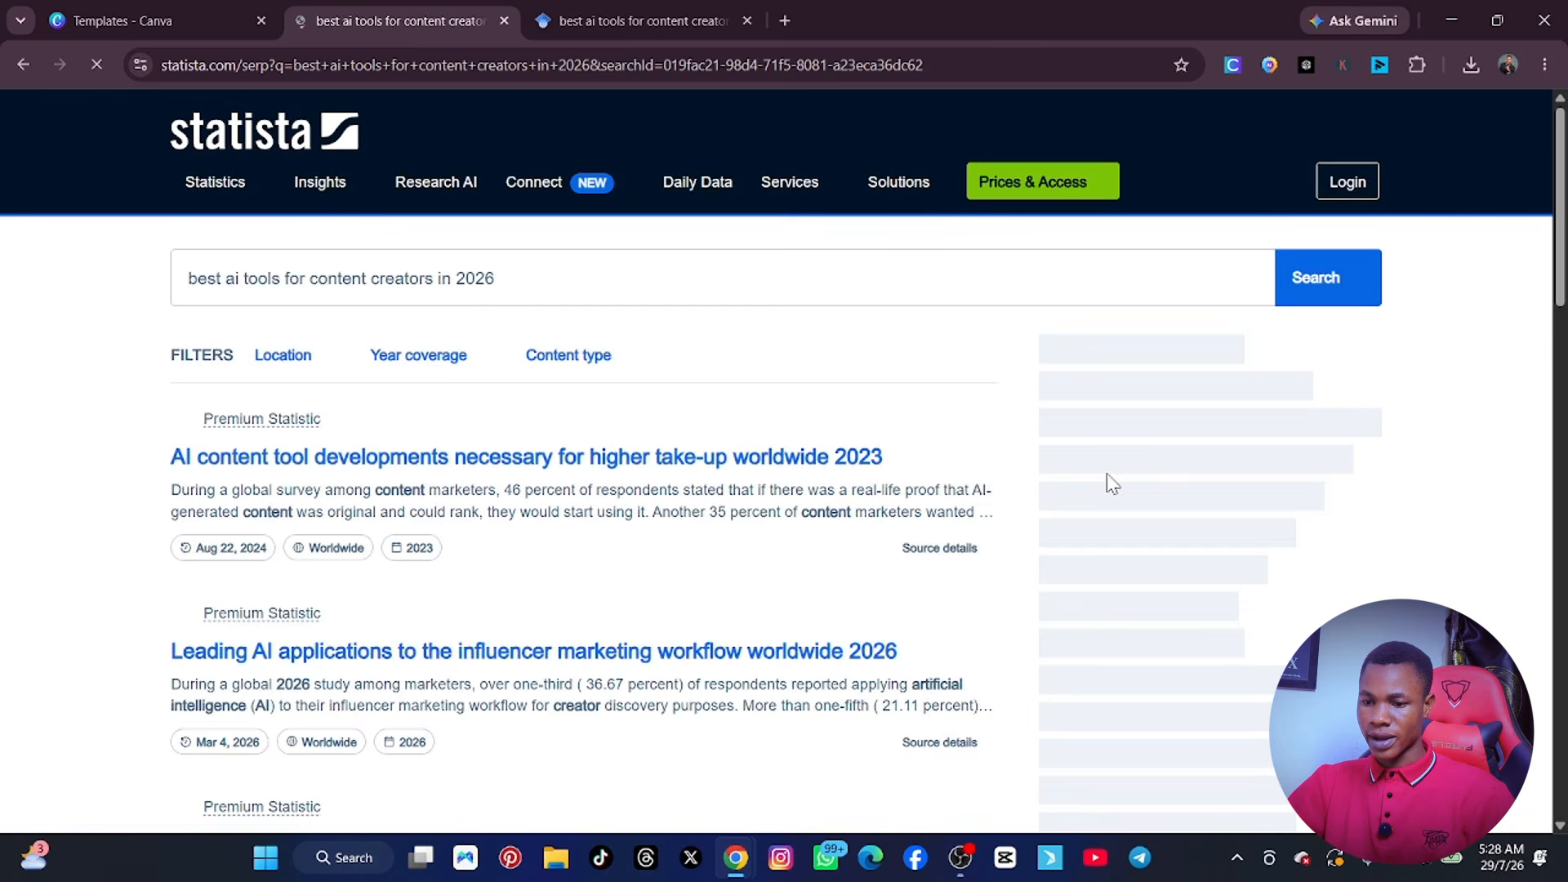
{"action": "scroll", "coordinate": [434, 395], "scroll_direction": "down", "scroll_amount": 5}
{"action": "scroll", "coordinate": [489, 397], "scroll_direction": "up", "scroll_amount": 5}
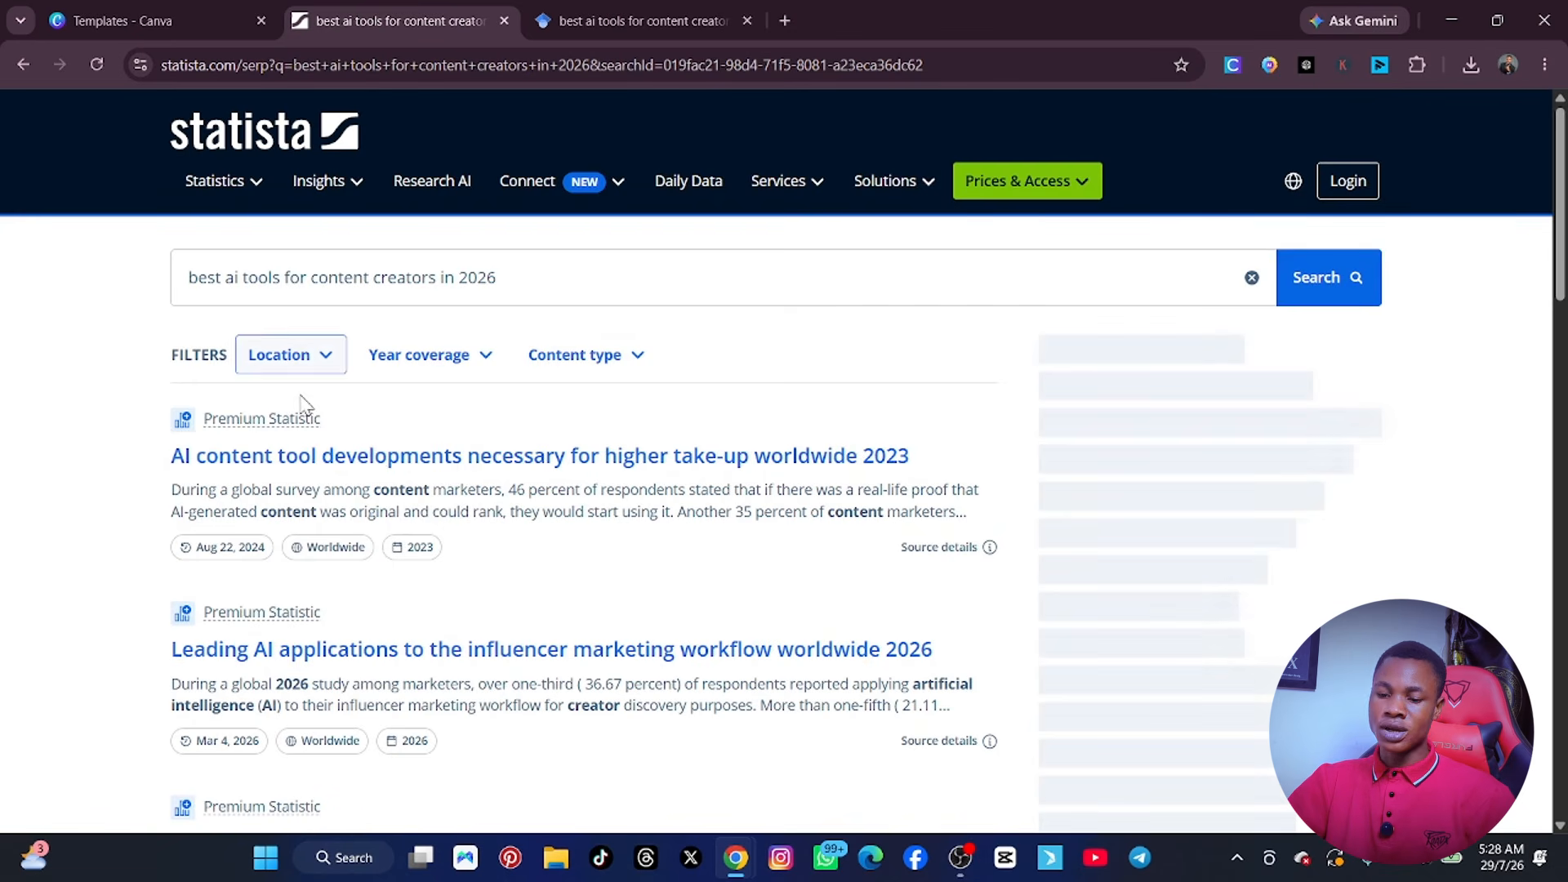
{"action": "scroll", "coordinate": [245, 446], "scroll_direction": "down", "scroll_amount": 2}
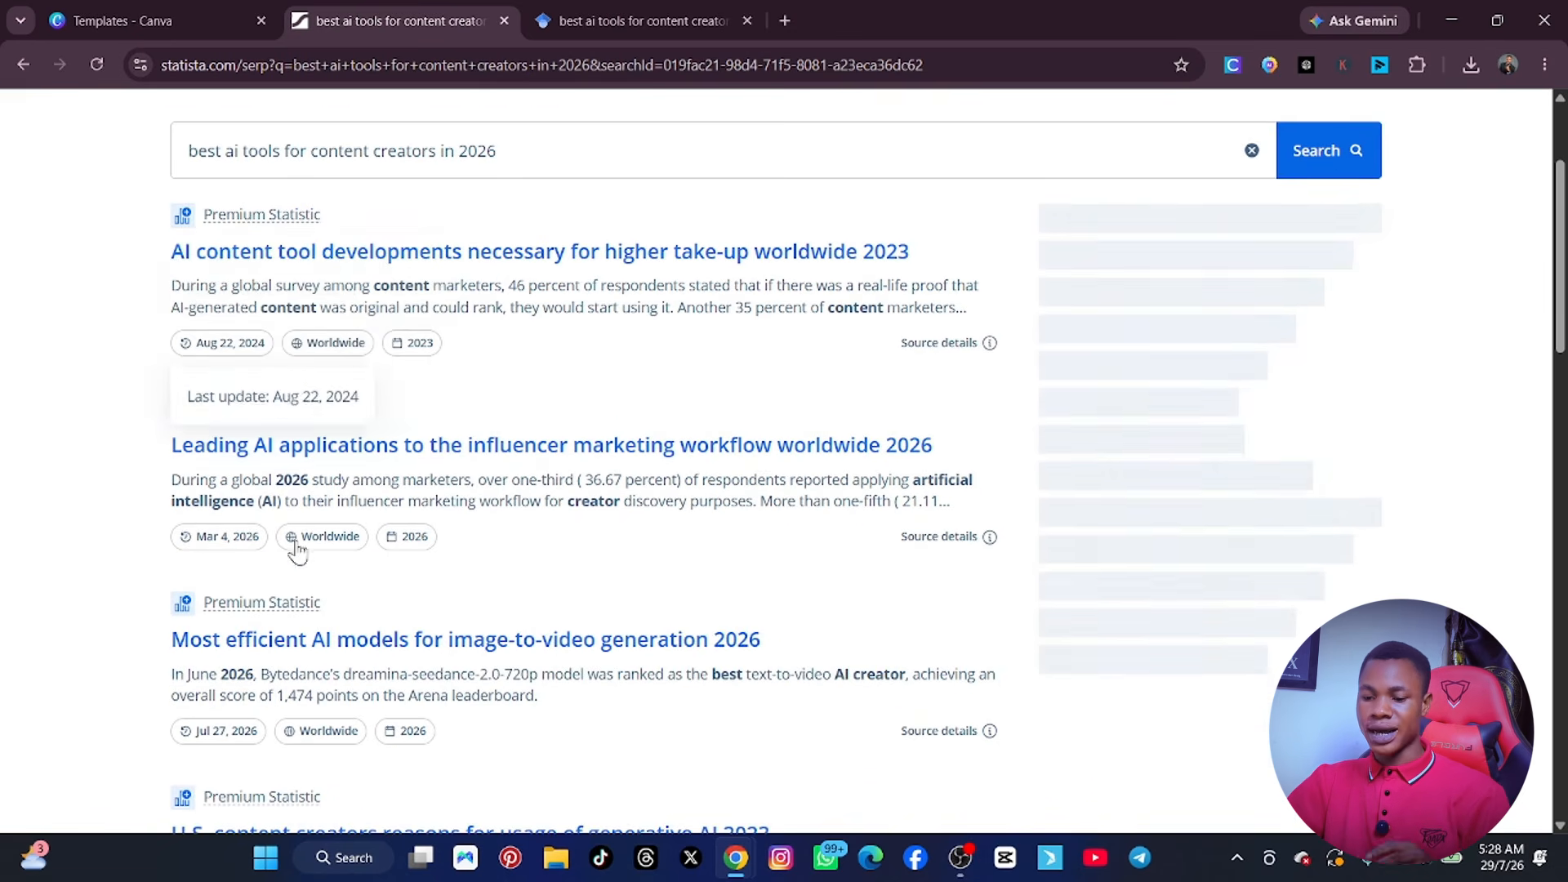
{"action": "scroll", "coordinate": [291, 562], "scroll_direction": "down", "scroll_amount": 10}
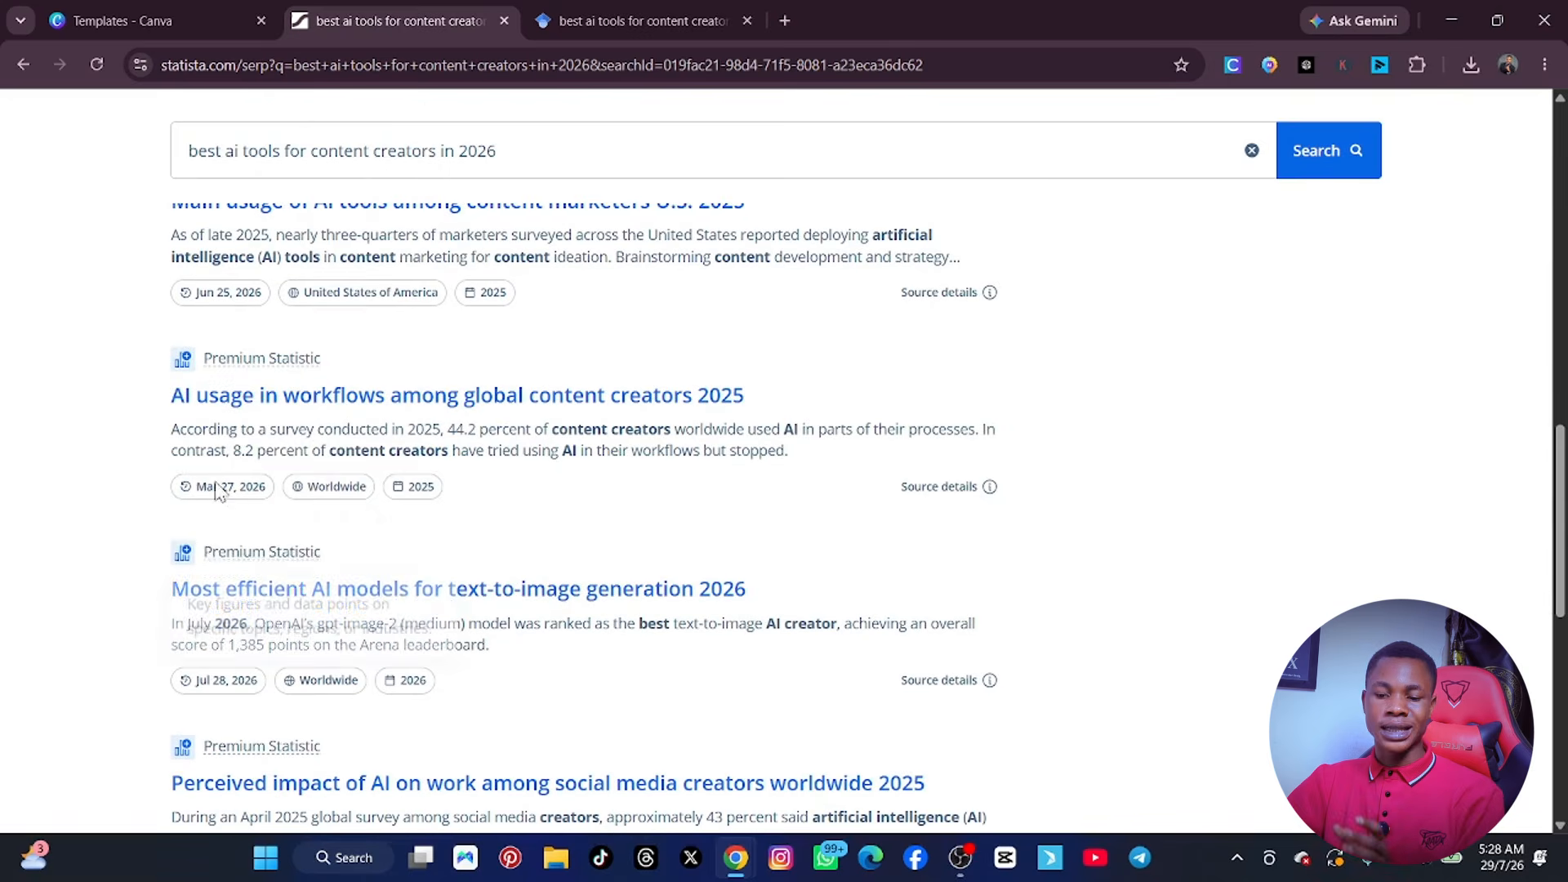
{"action": "scroll", "coordinate": [343, 560], "scroll_direction": "down", "scroll_amount": 4}
{"action": "scroll", "coordinate": [345, 559], "scroll_direction": "down", "scroll_amount": 2}
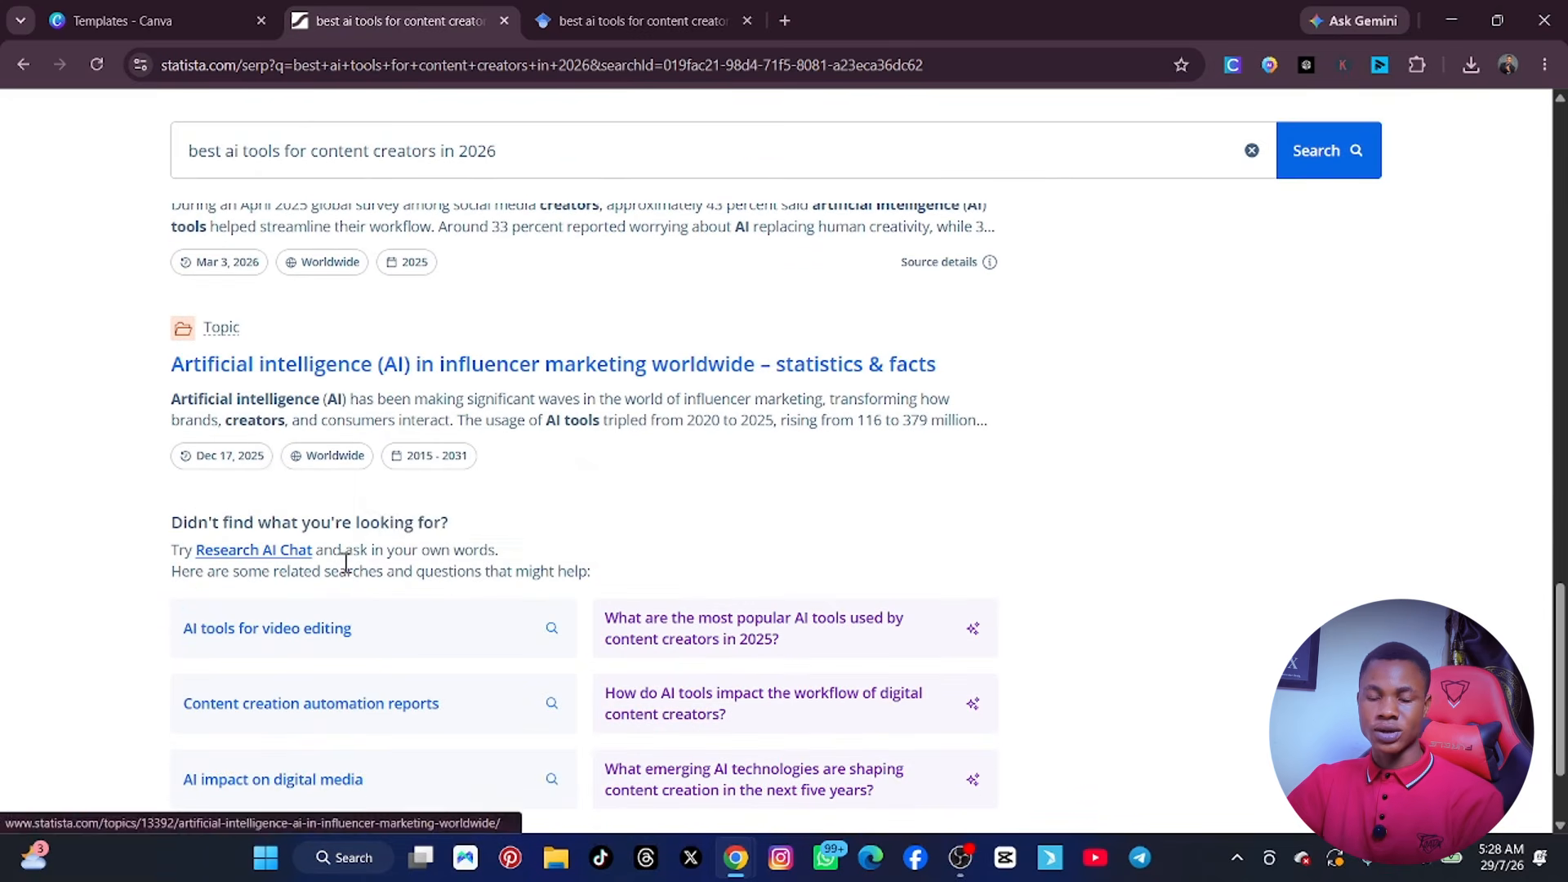
Extend the Statista query to "best ai tools for content creators in 2026 .pfd", rerun the search and look through the results.
{"action": "left_click", "coordinate": [545, 169]}
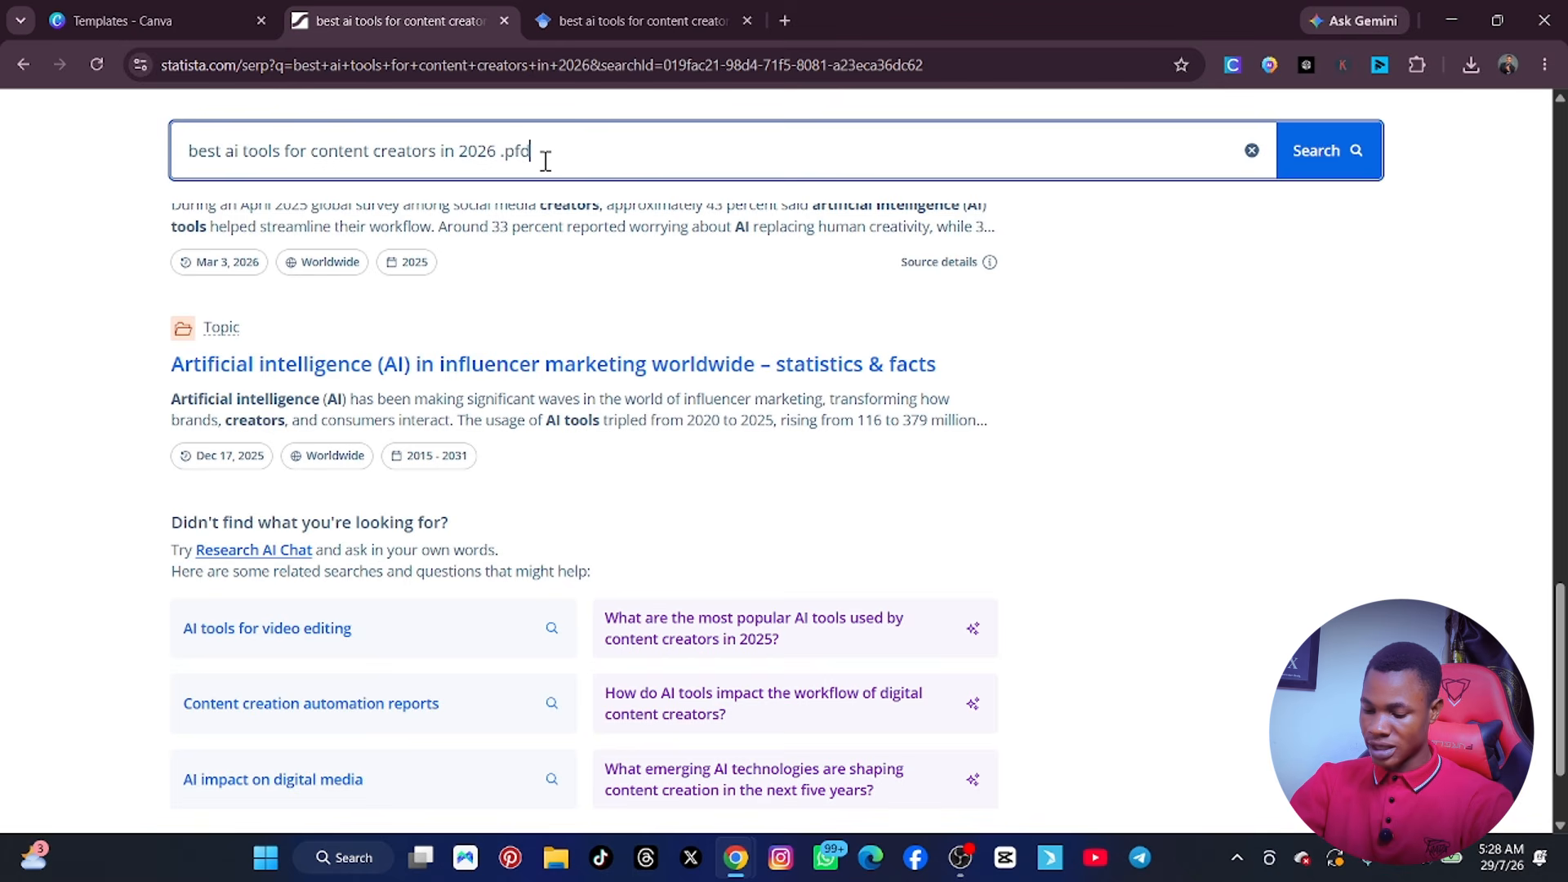
{"action": "key", "text": "Return"}
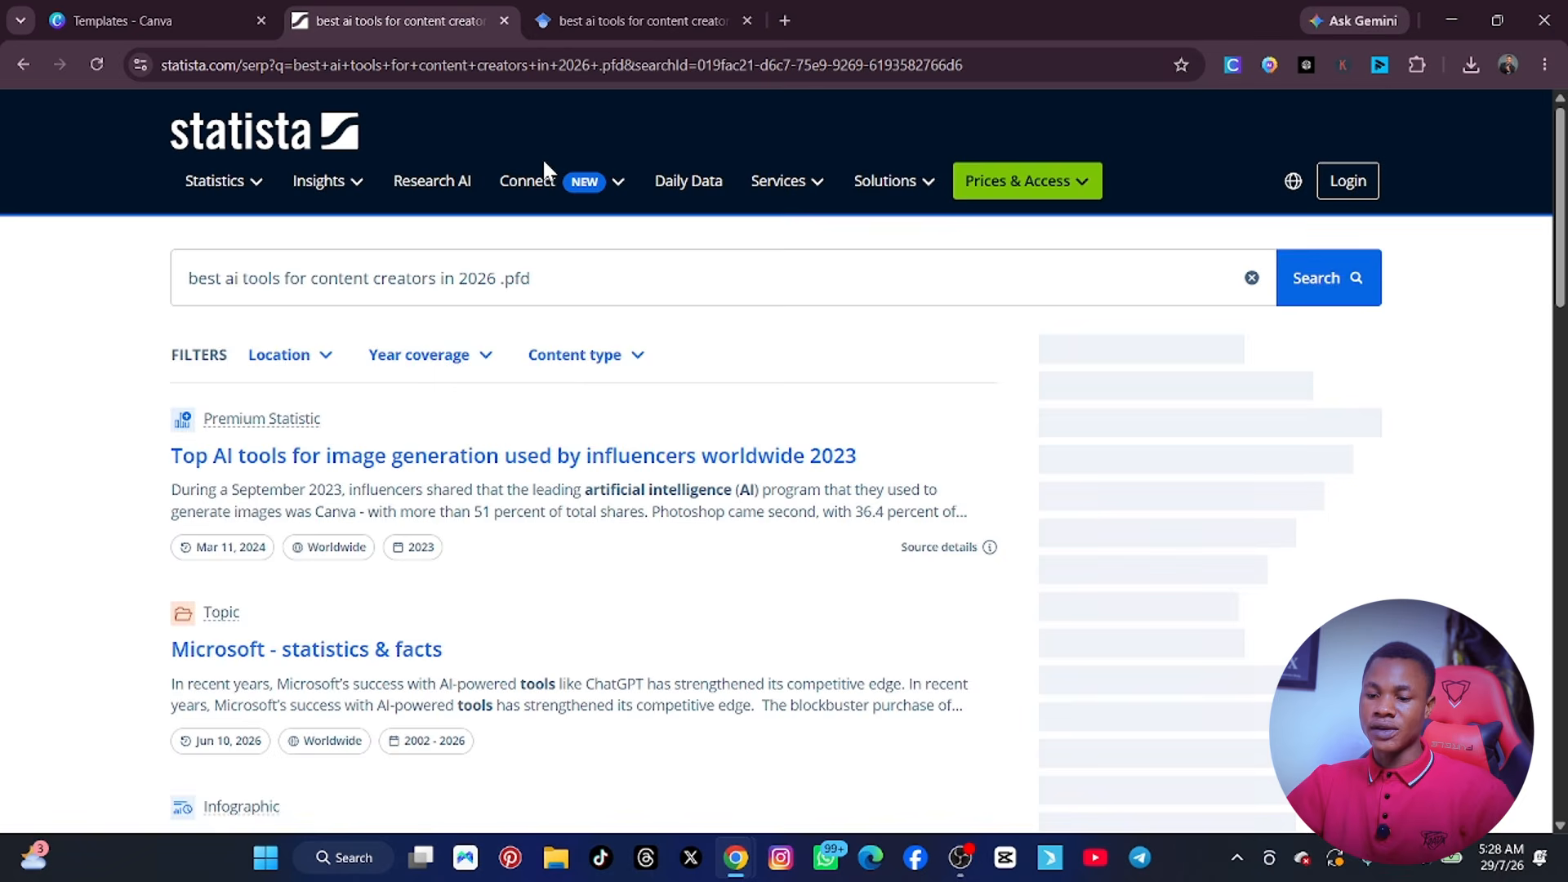
{"action": "mouse_move", "coordinate": [543, 163]}
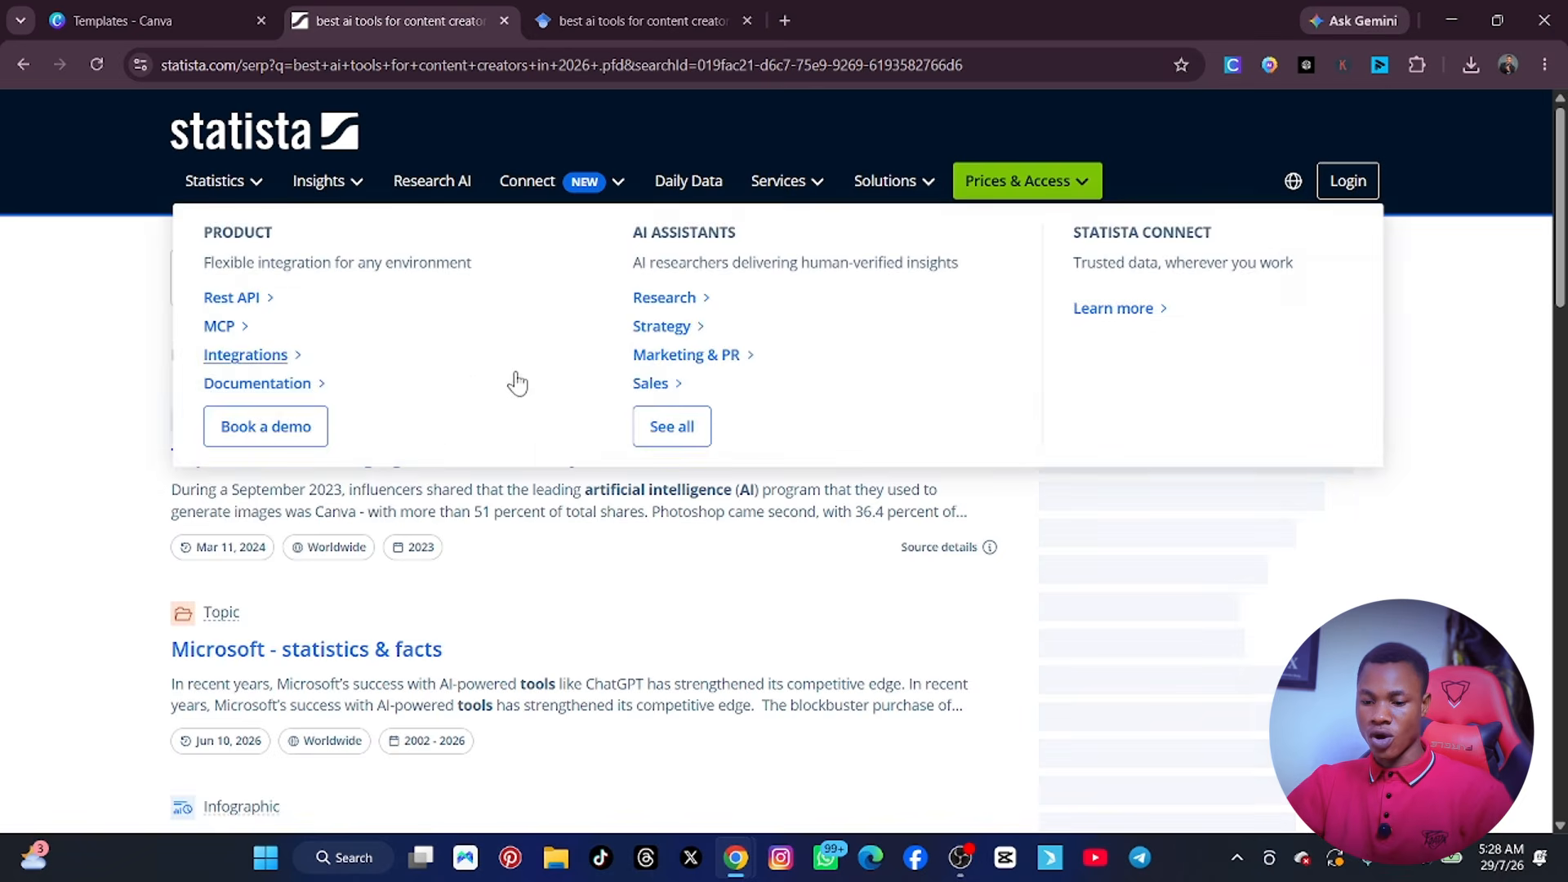
{"action": "scroll", "coordinate": [517, 382], "scroll_direction": "down", "scroll_amount": 5}
{"action": "scroll", "coordinate": [468, 513], "scroll_direction": "down", "scroll_amount": 8}
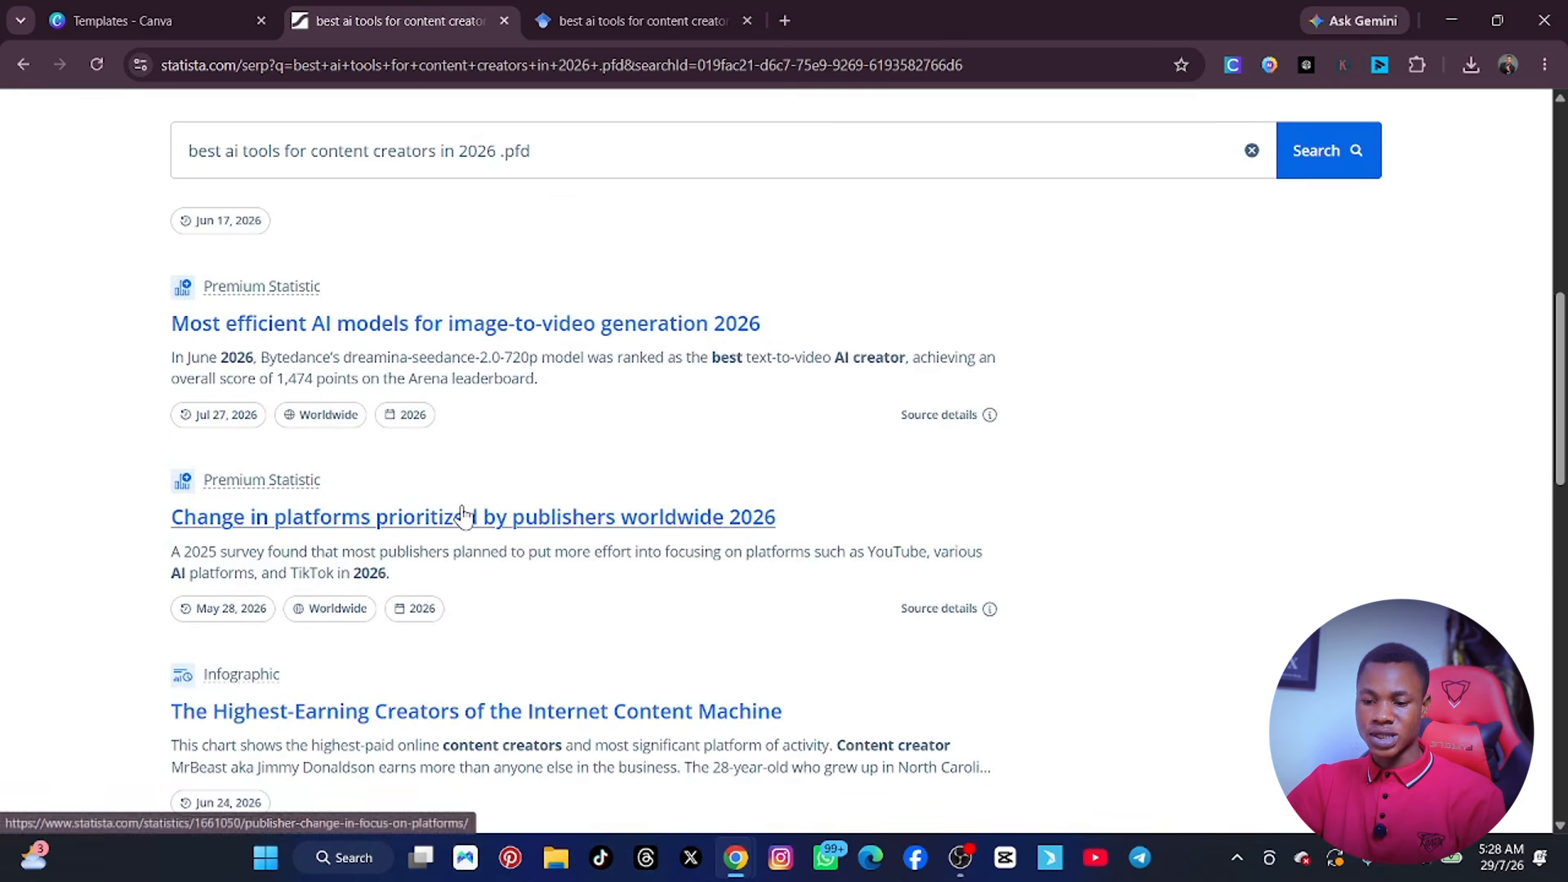
{"action": "scroll", "coordinate": [457, 517], "scroll_direction": "down", "scroll_amount": 10}
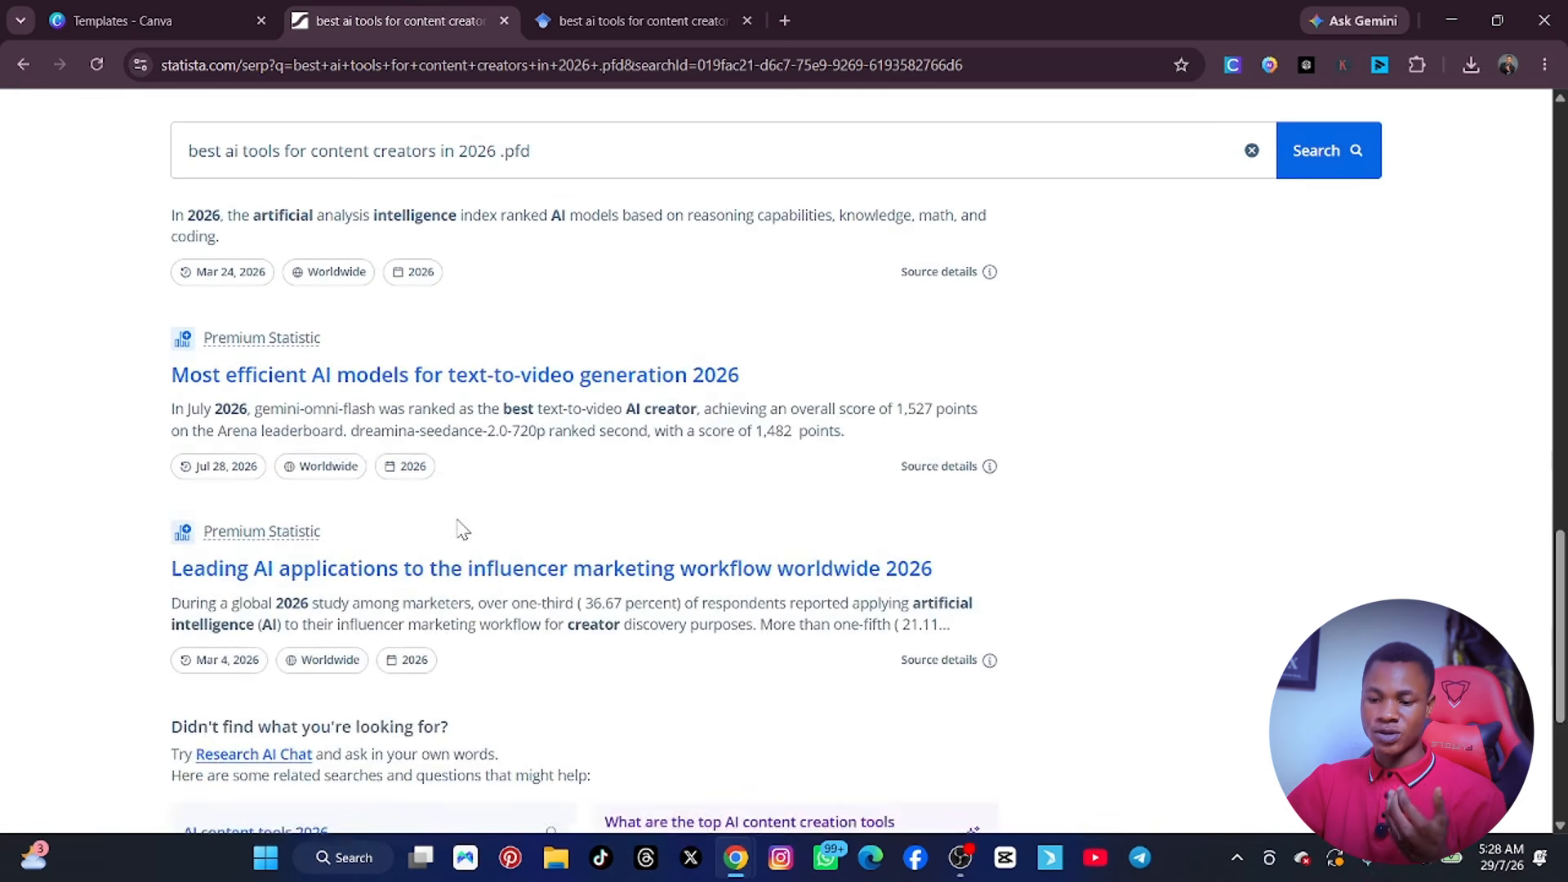
{"action": "scroll", "coordinate": [463, 530], "scroll_direction": "up", "scroll_amount": 18}
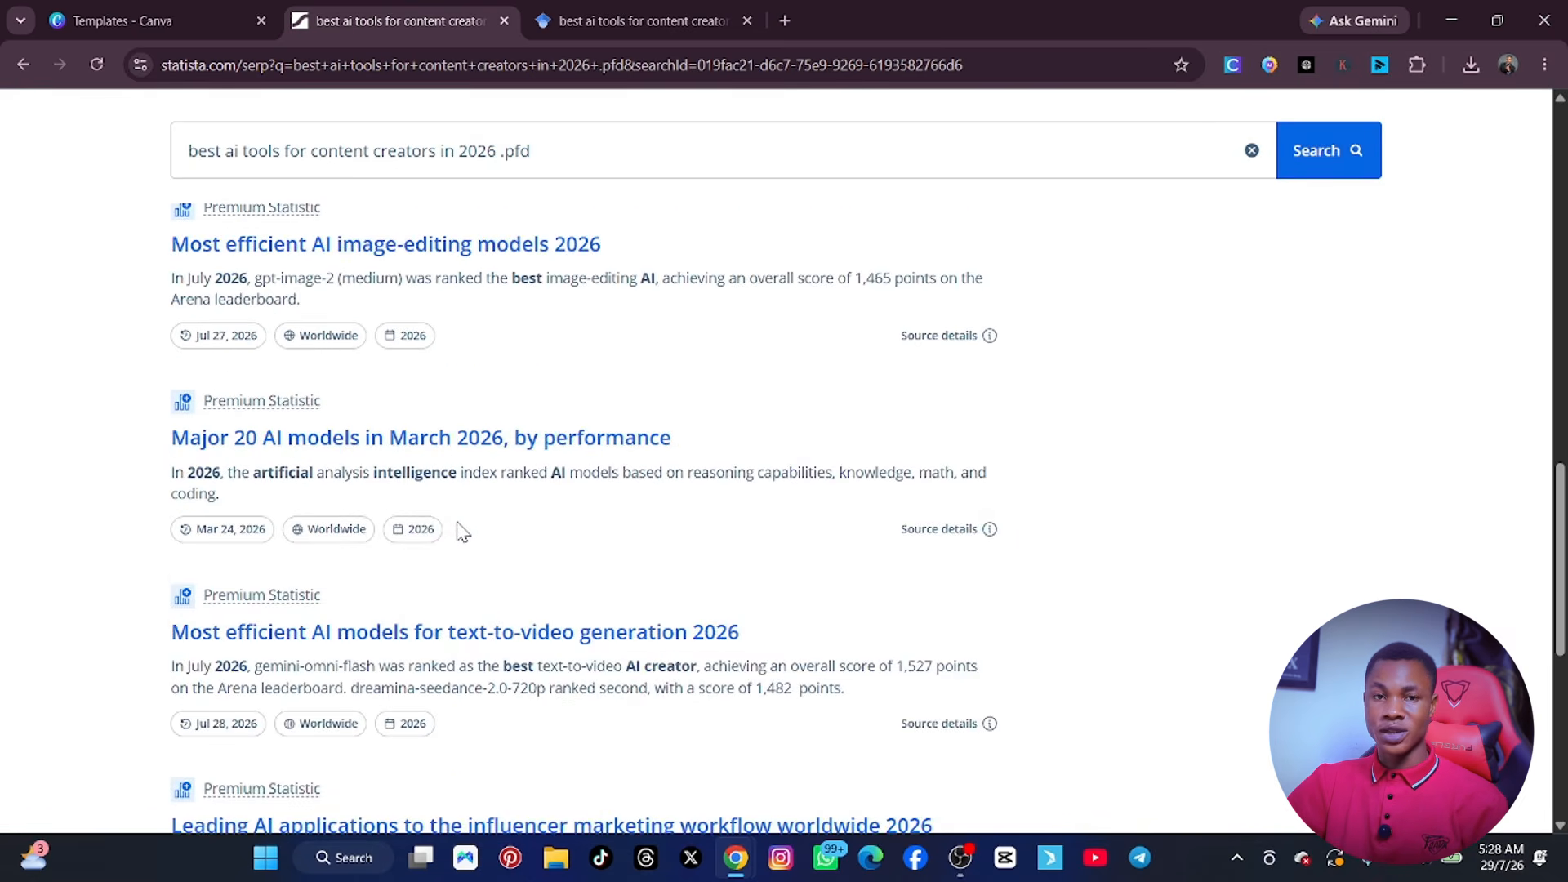
{"action": "scroll", "coordinate": [459, 522], "scroll_direction": "up", "scroll_amount": 1}
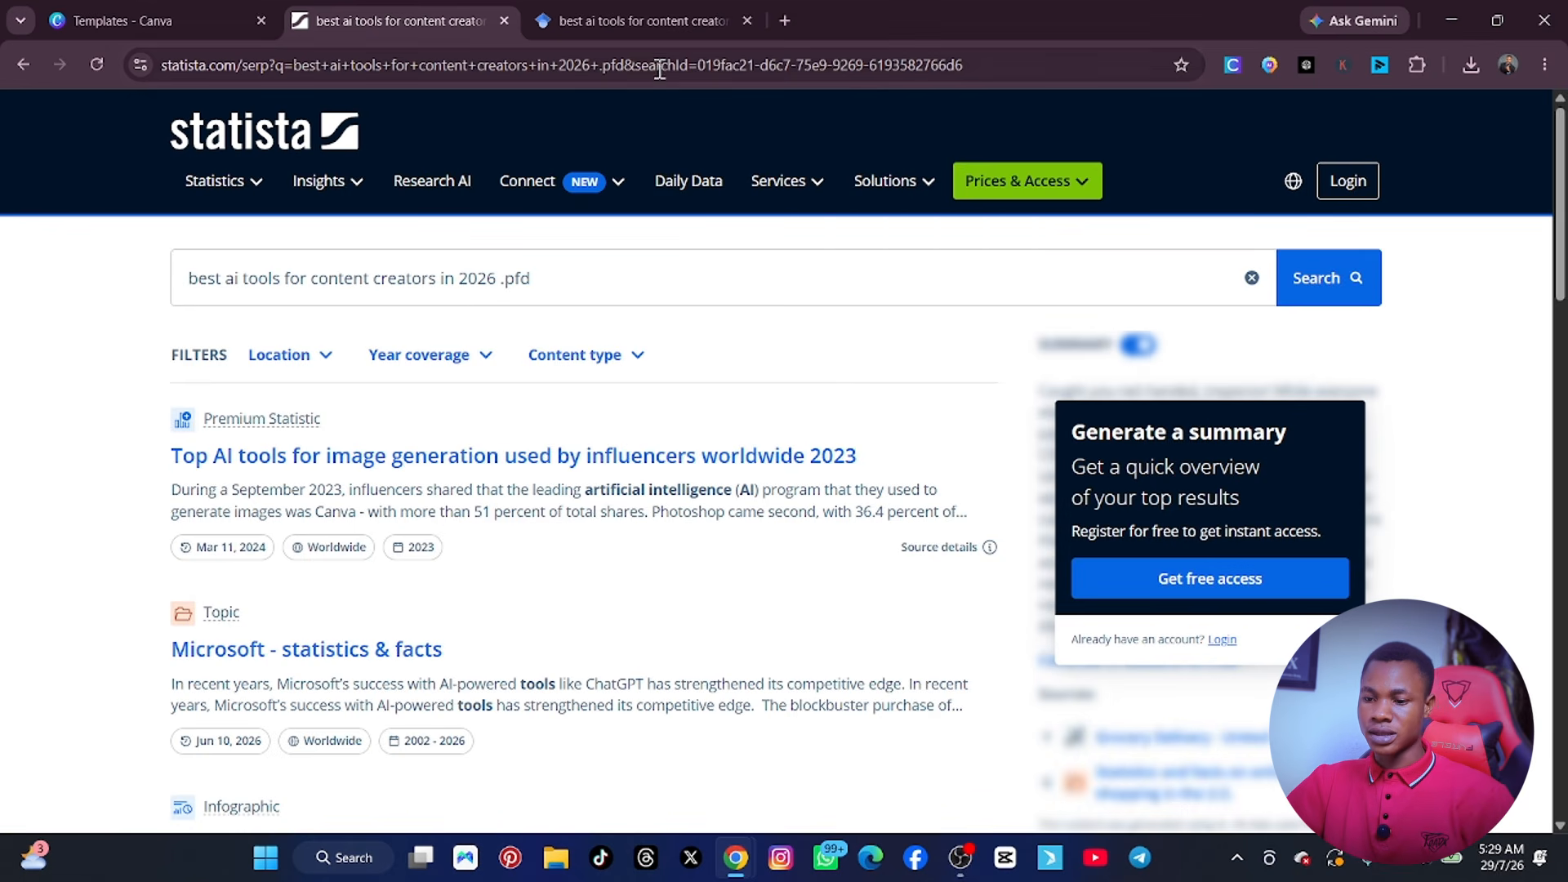
Close the Google Scholar results and search Google for "answerthepublic" in a new tab.
{"action": "left_click", "coordinate": [619, 18]}
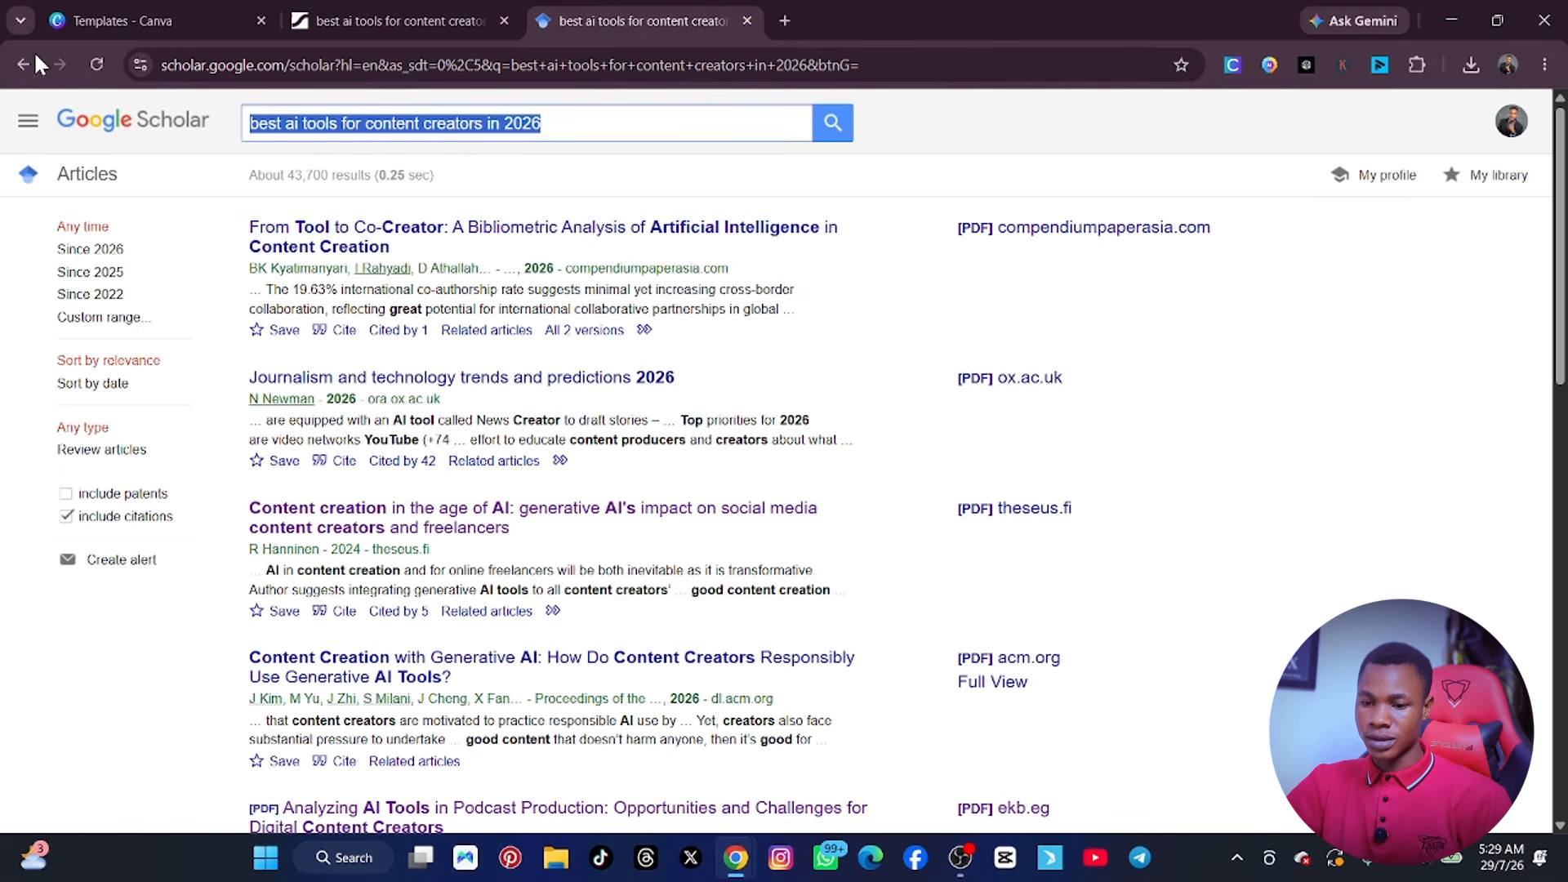
{"action": "left_click", "coordinate": [748, 19]}
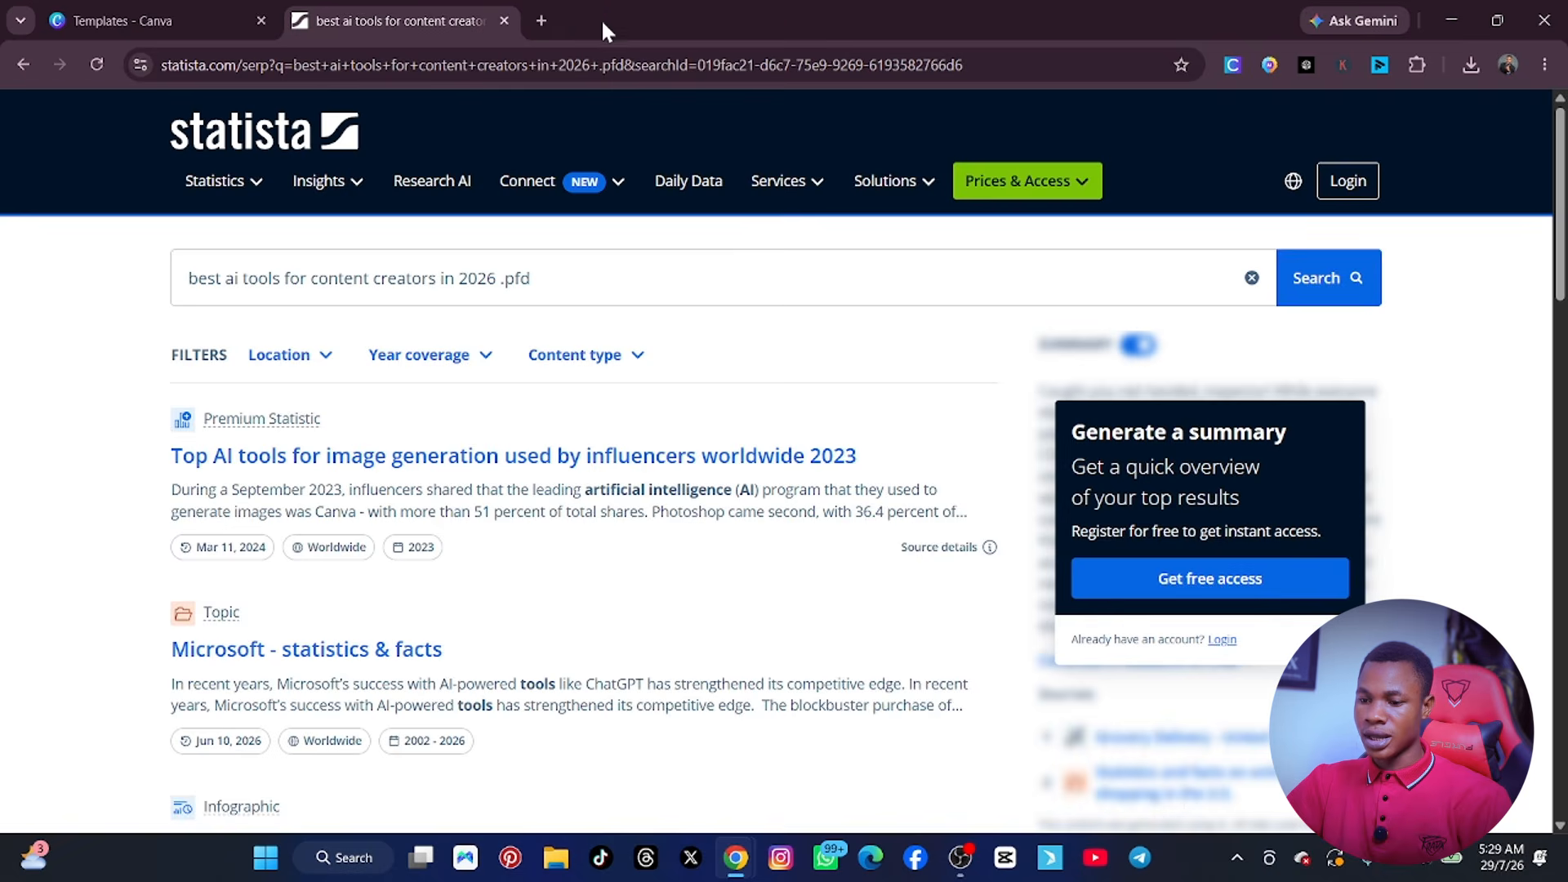
{"action": "left_click", "coordinate": [539, 19]}
{"action": "left_click", "coordinate": [520, 418]}
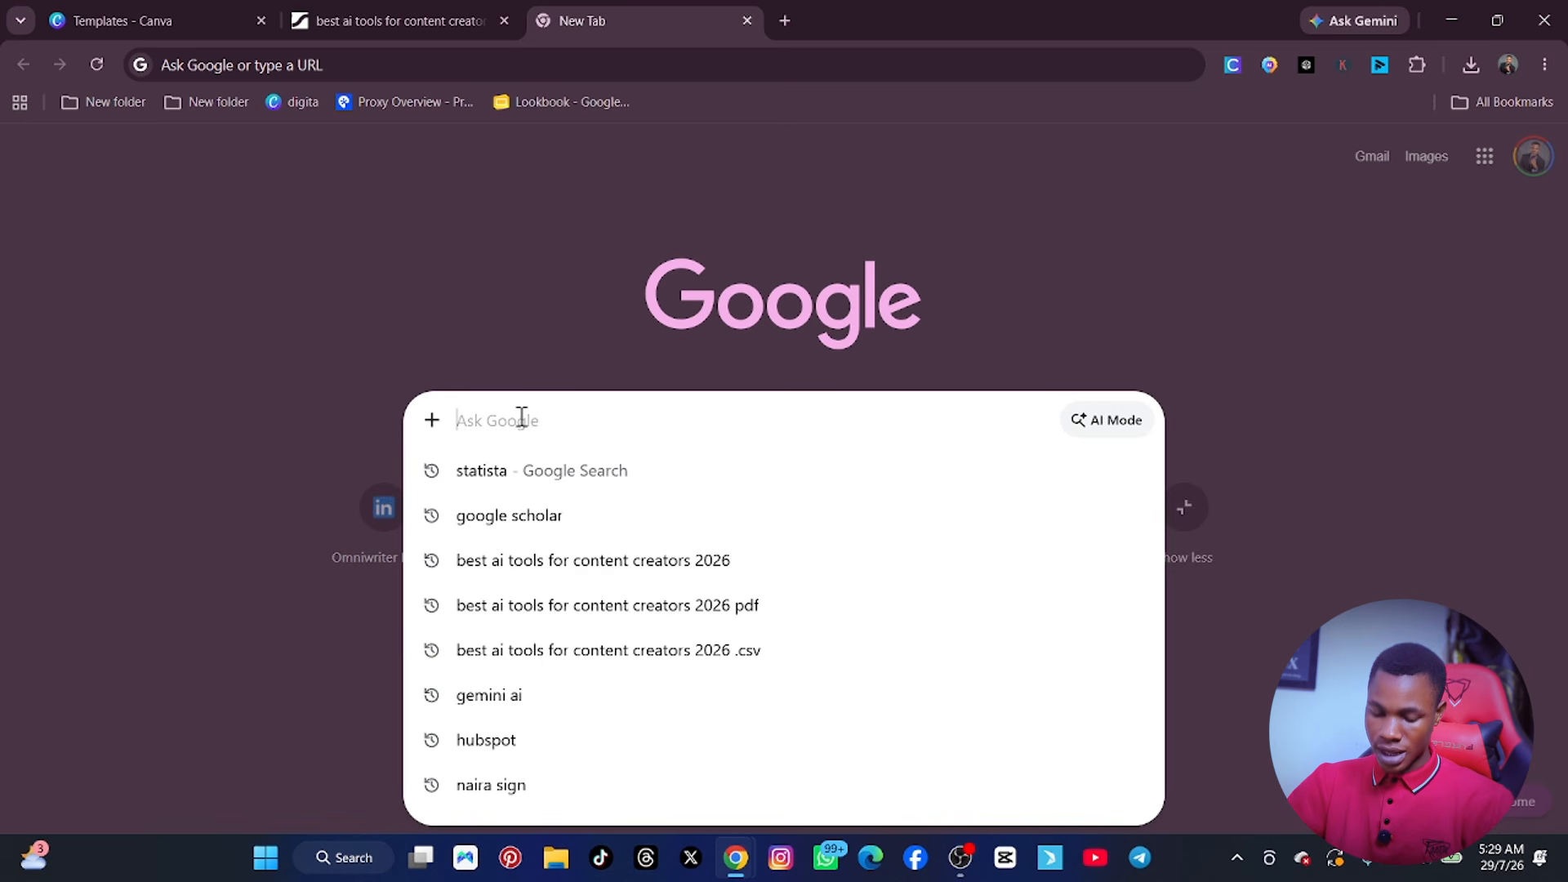
{"action": "type", "text": "a"}
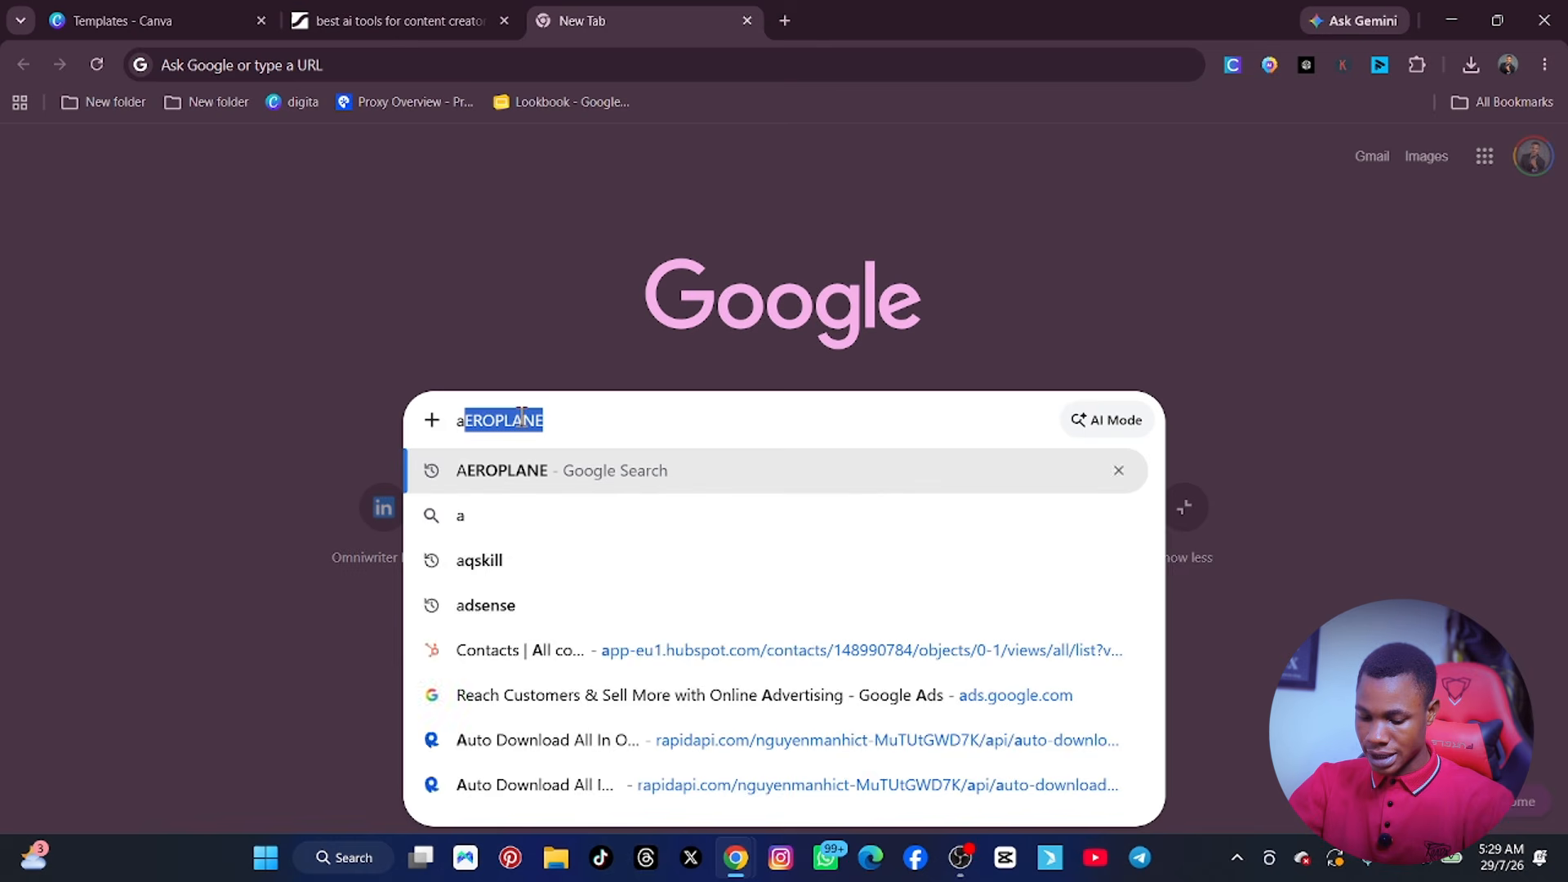
{"action": "type", "text": "nswerthepublic"}
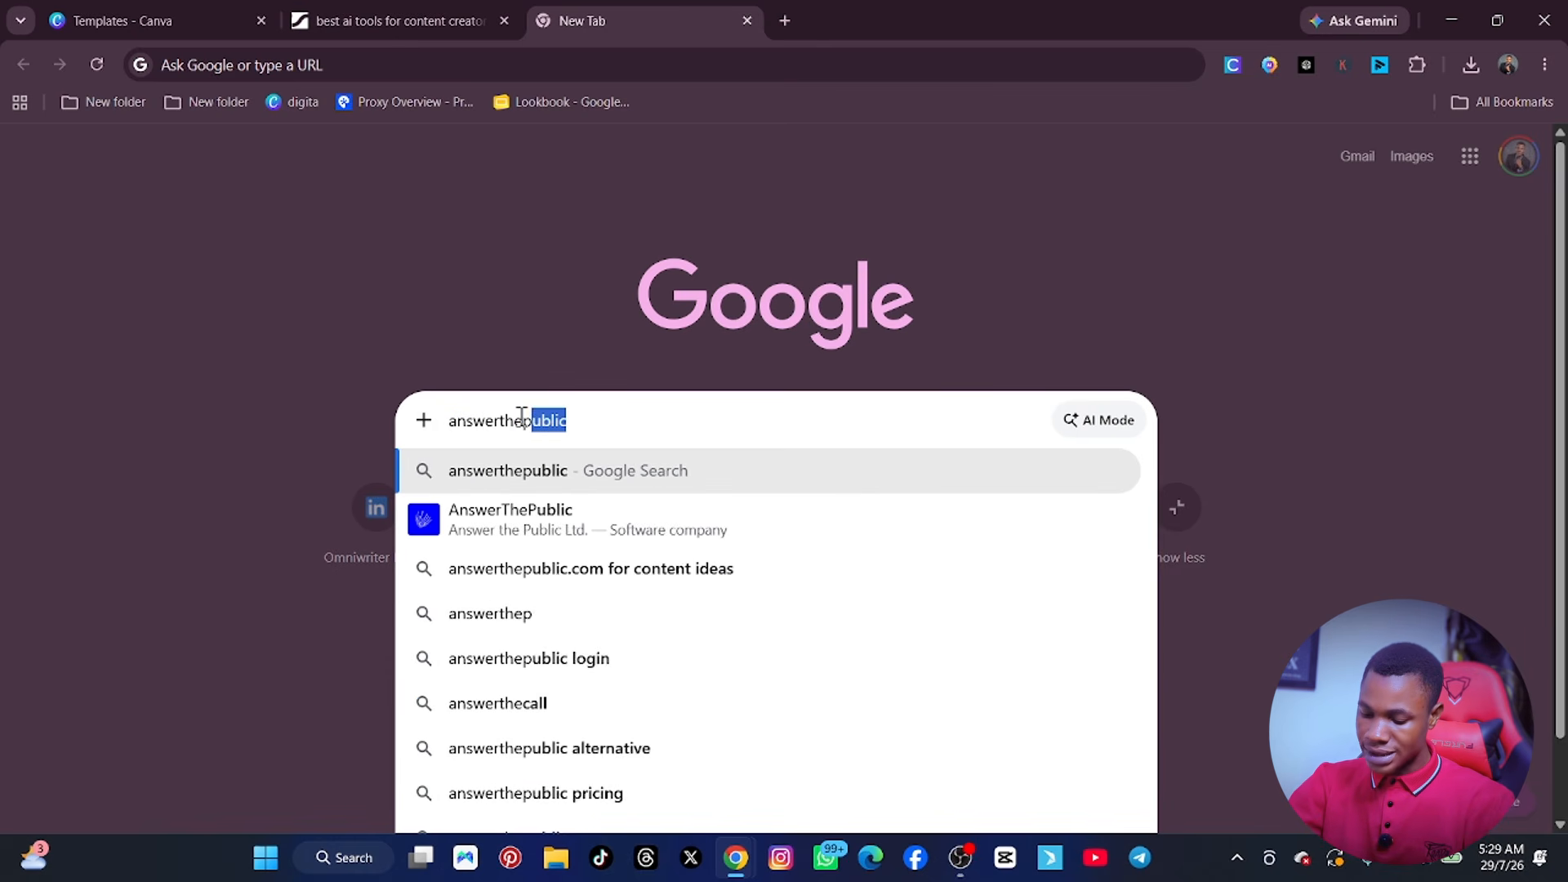
{"action": "key", "text": "Return"}
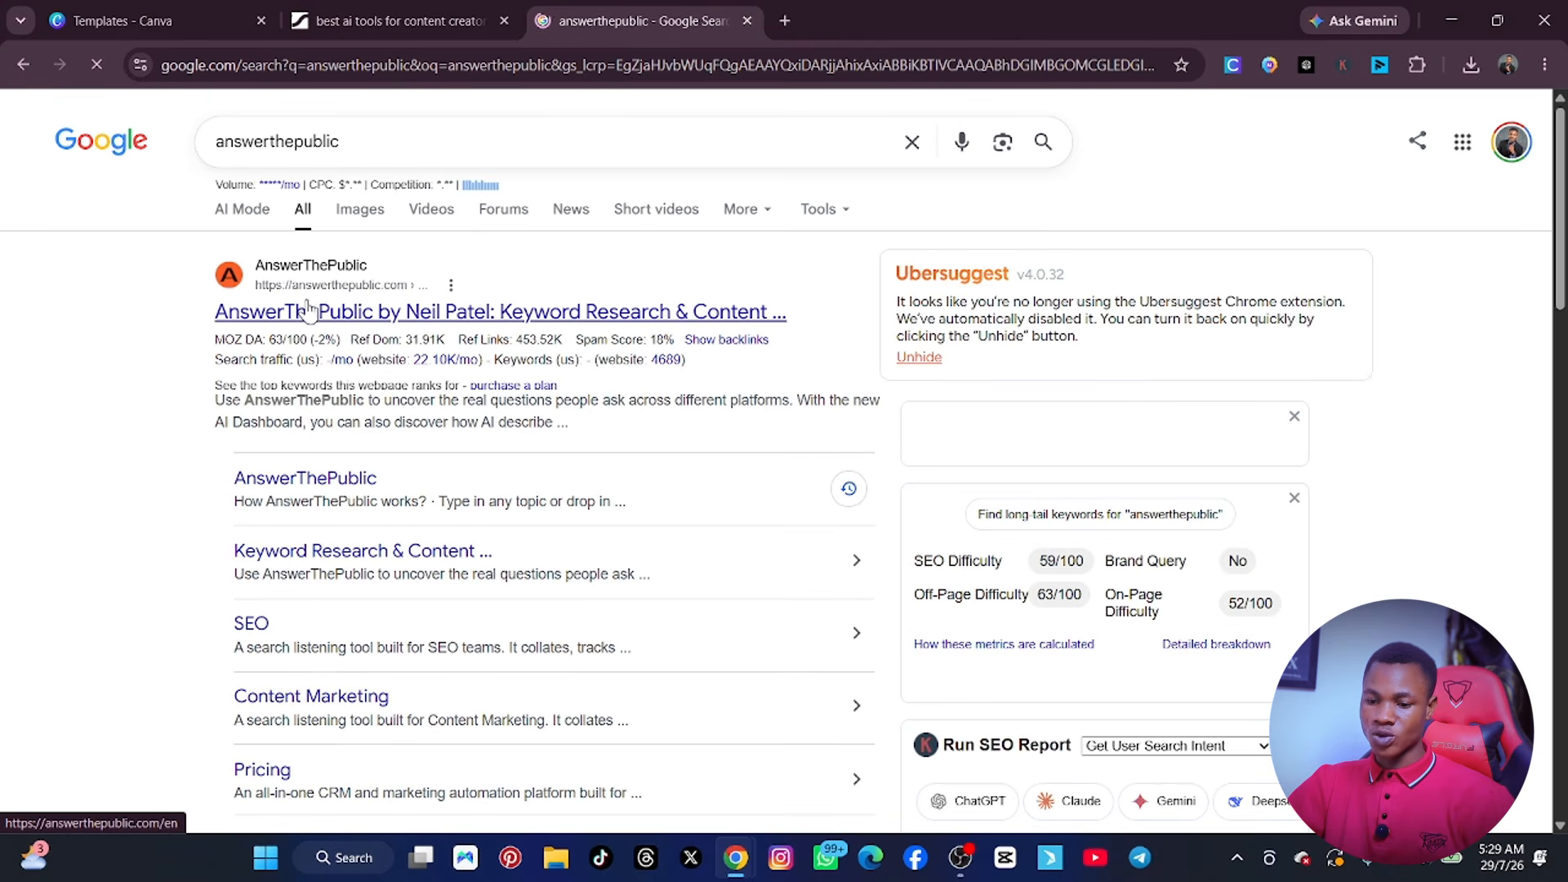
Open the AnswerThePublic by Neil Patel result in a new tab, close the Statista results and switch to the AnswerThePublic page.
{"action": "right_click", "coordinate": [307, 304]}
{"action": "left_click", "coordinate": [361, 330]}
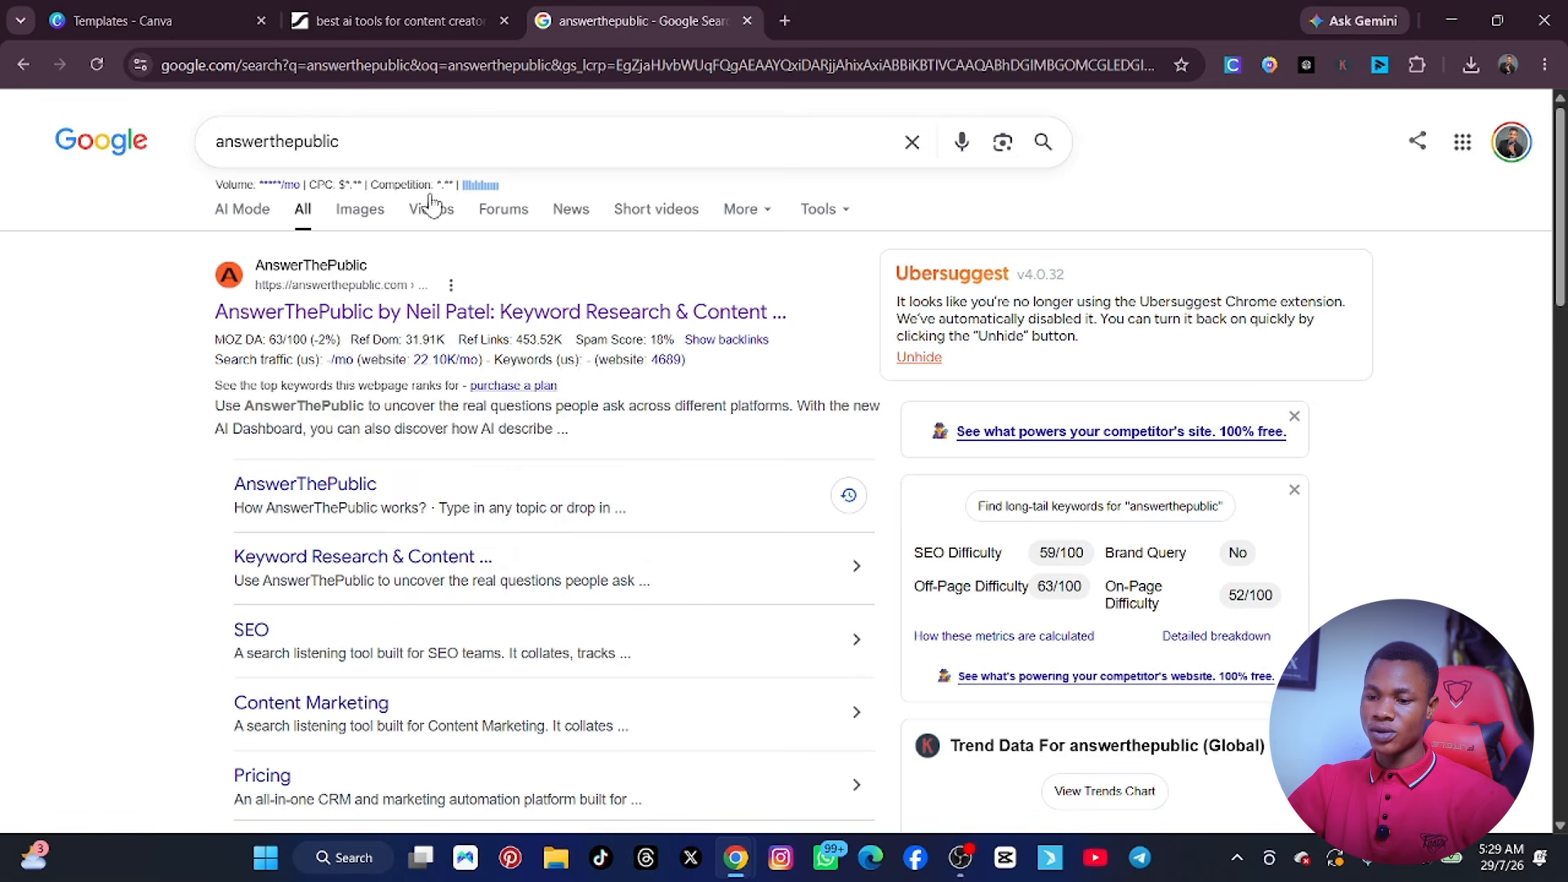
{"action": "left_click", "coordinate": [505, 21]}
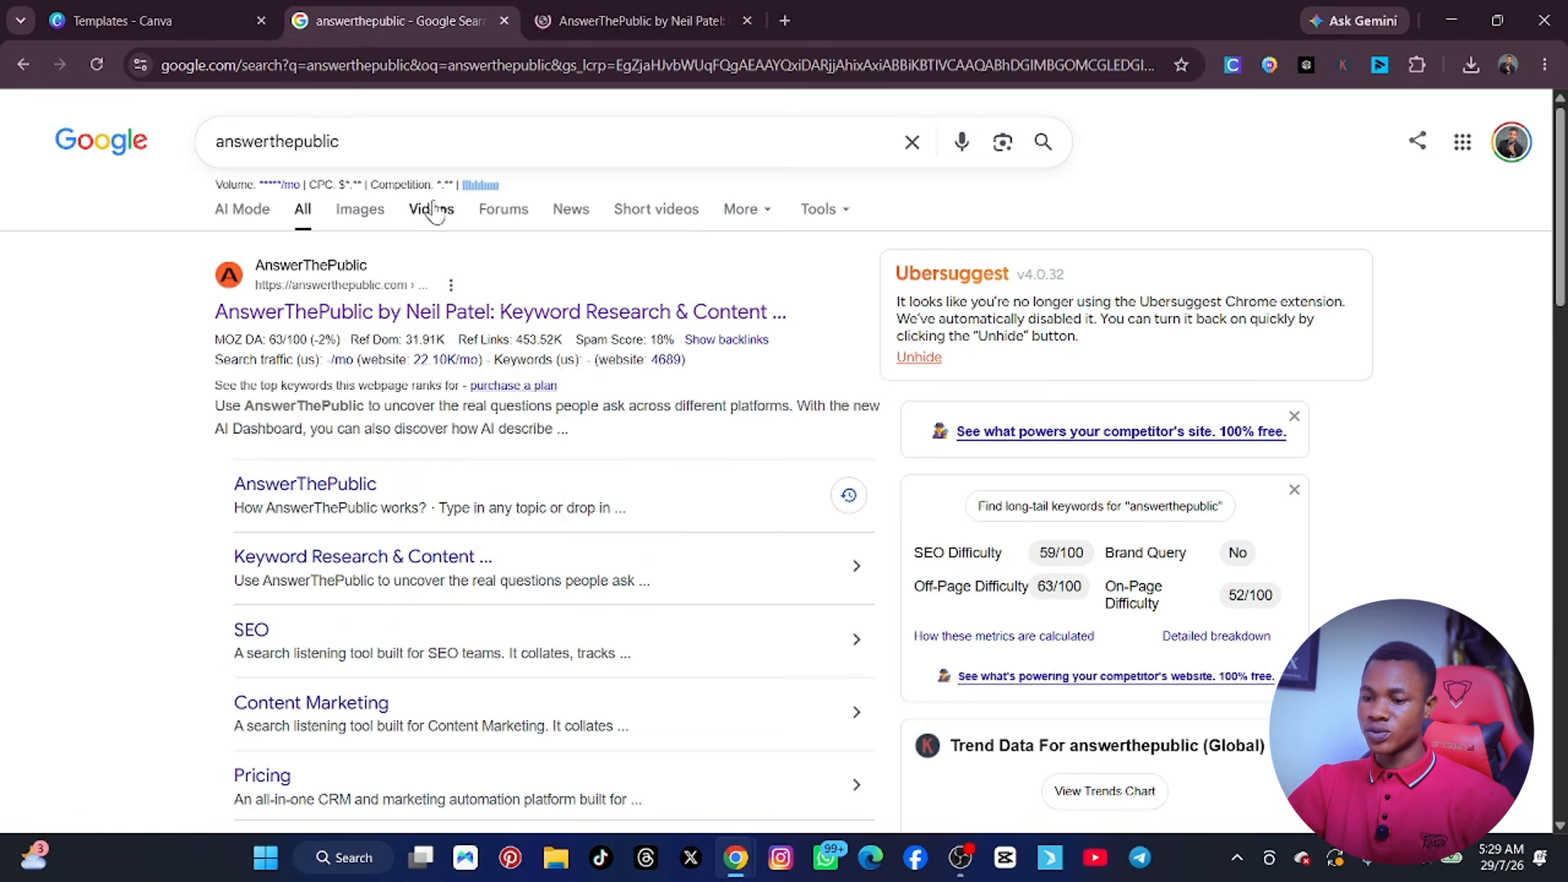
{"action": "left_click", "coordinate": [629, 18]}
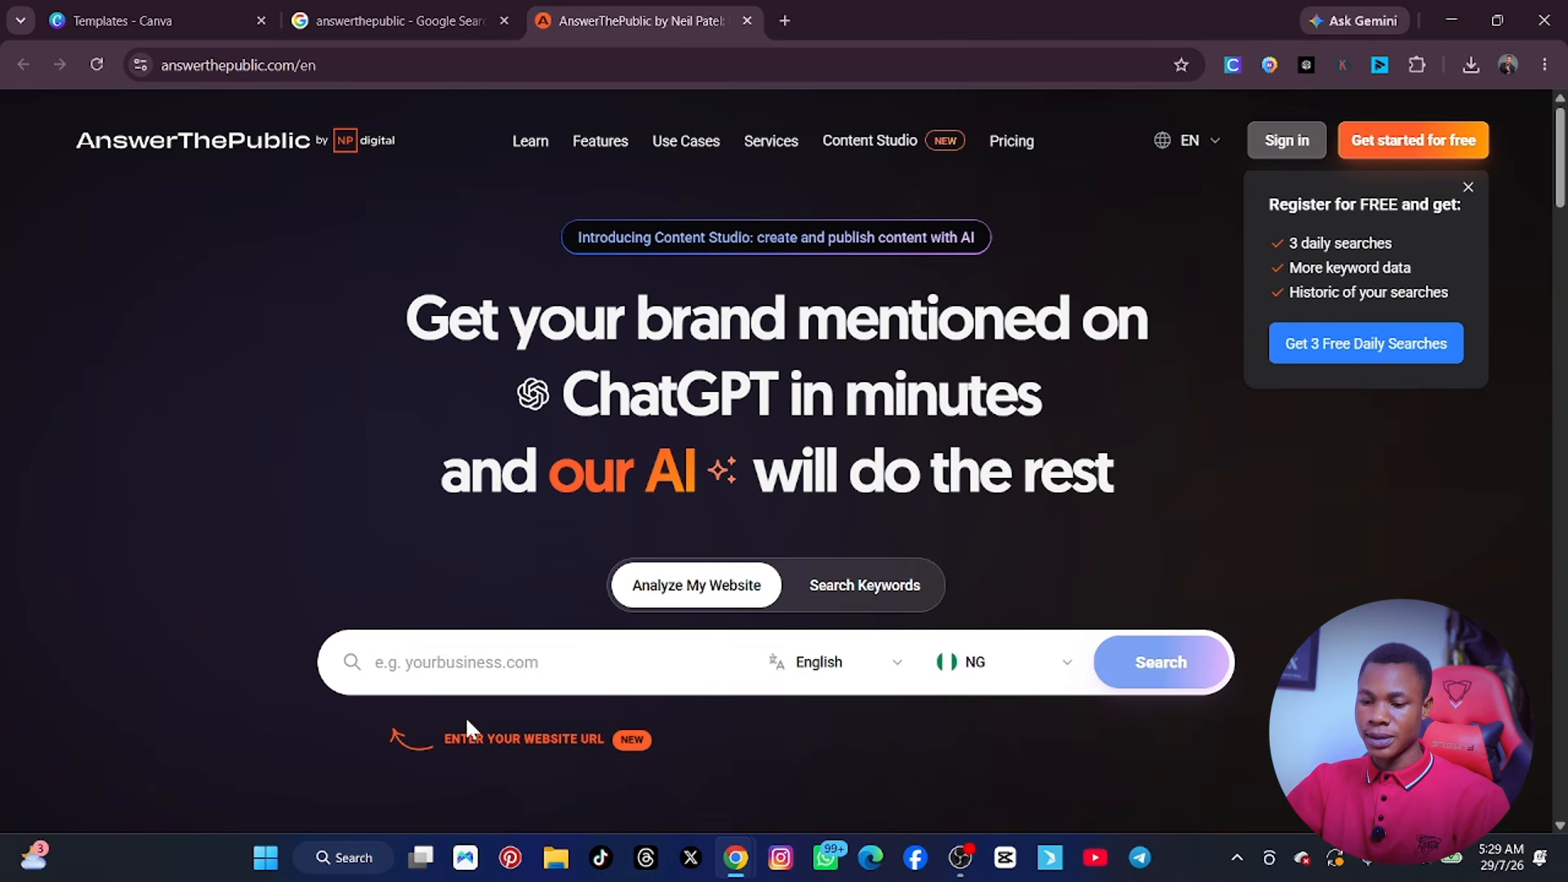
Paste "best ai tools for content creators in 2026" into the AnswerThePublic search and complete the human verification.
{"action": "left_click", "coordinate": [433, 665]}
{"action": "type", "text": "best ai tools for content creators in 2026"}
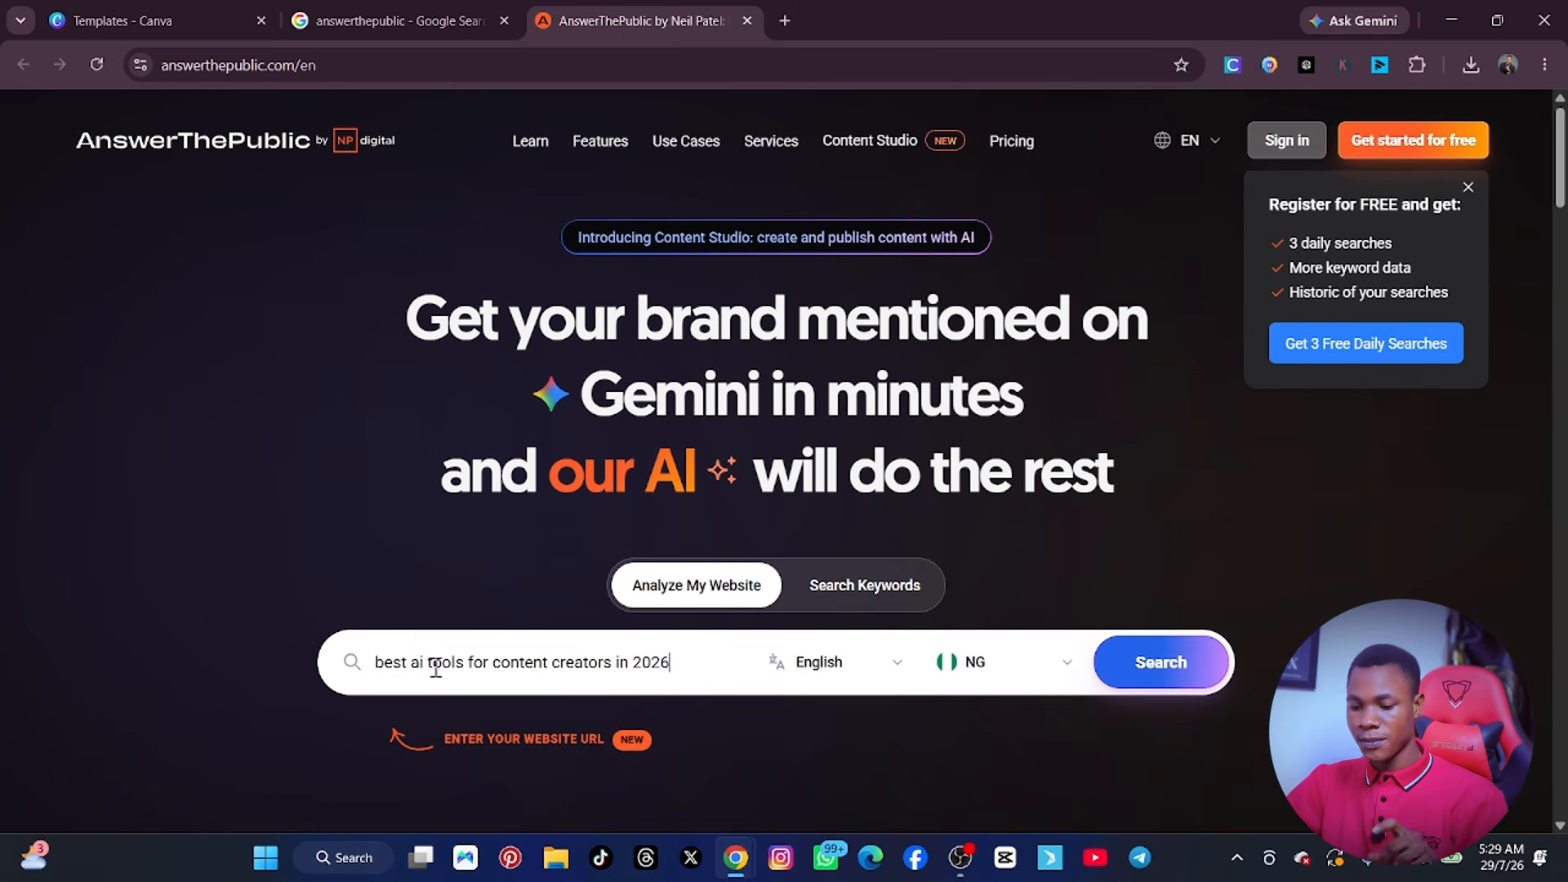
{"action": "left_click", "coordinate": [891, 668]}
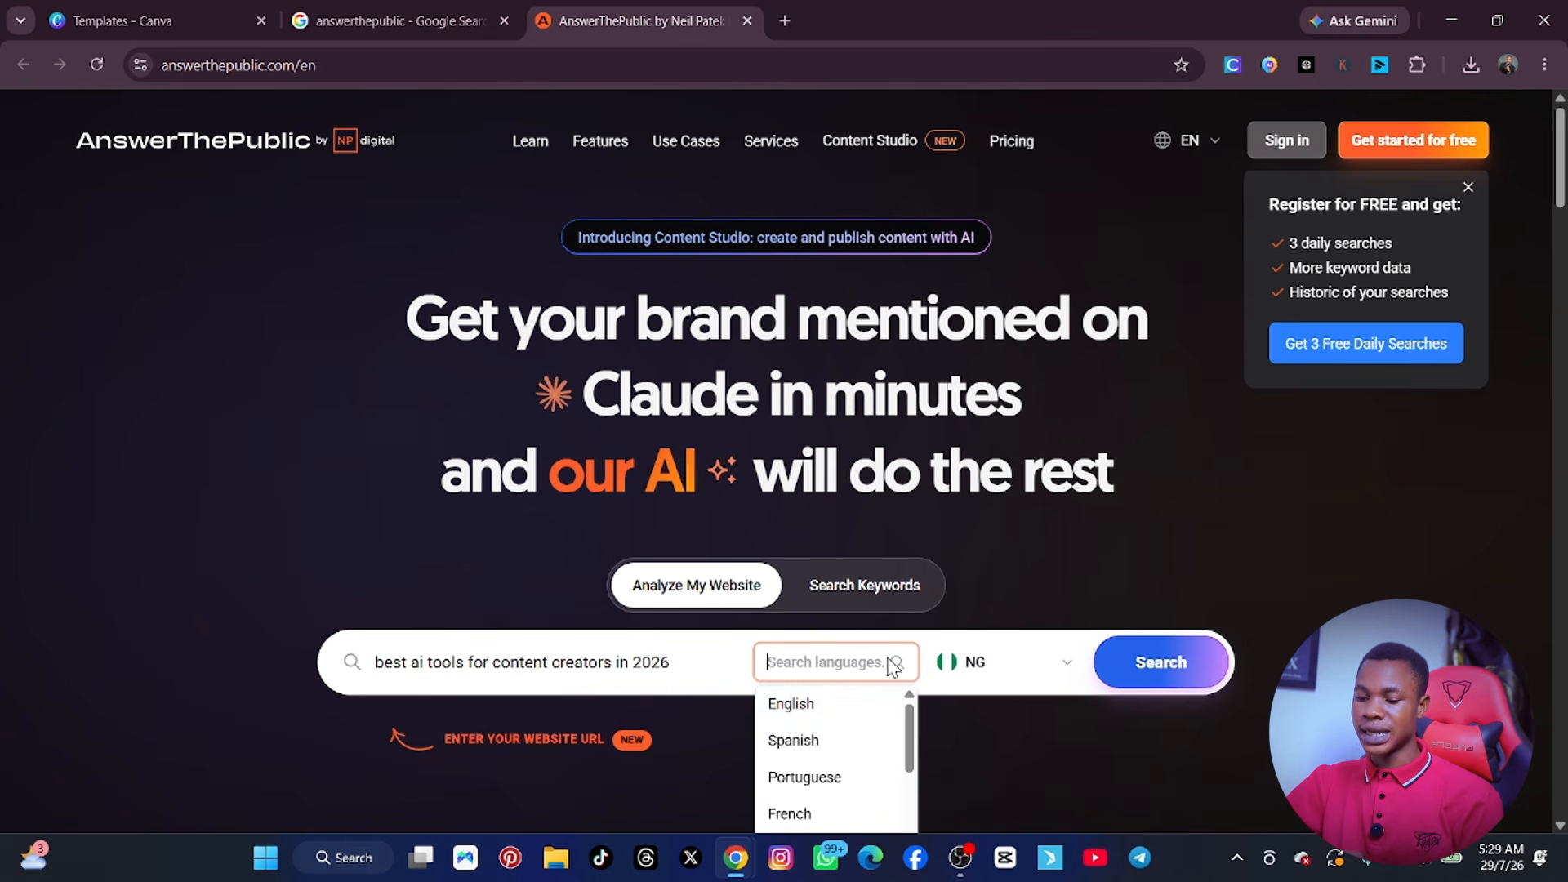
{"action": "left_click", "coordinate": [734, 666]}
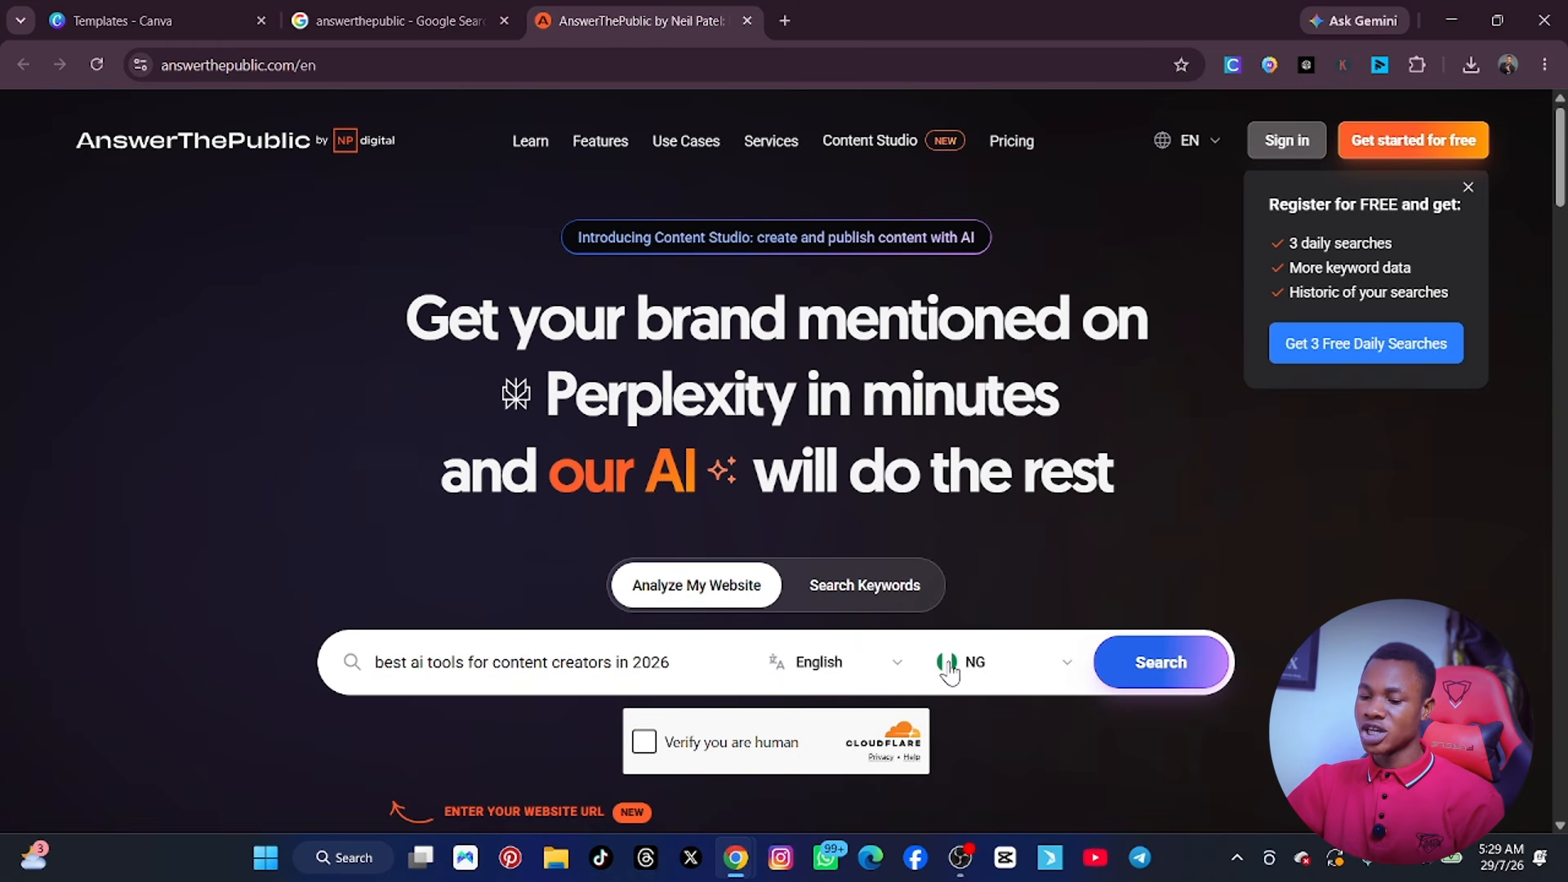
{"action": "left_click", "coordinate": [646, 743]}
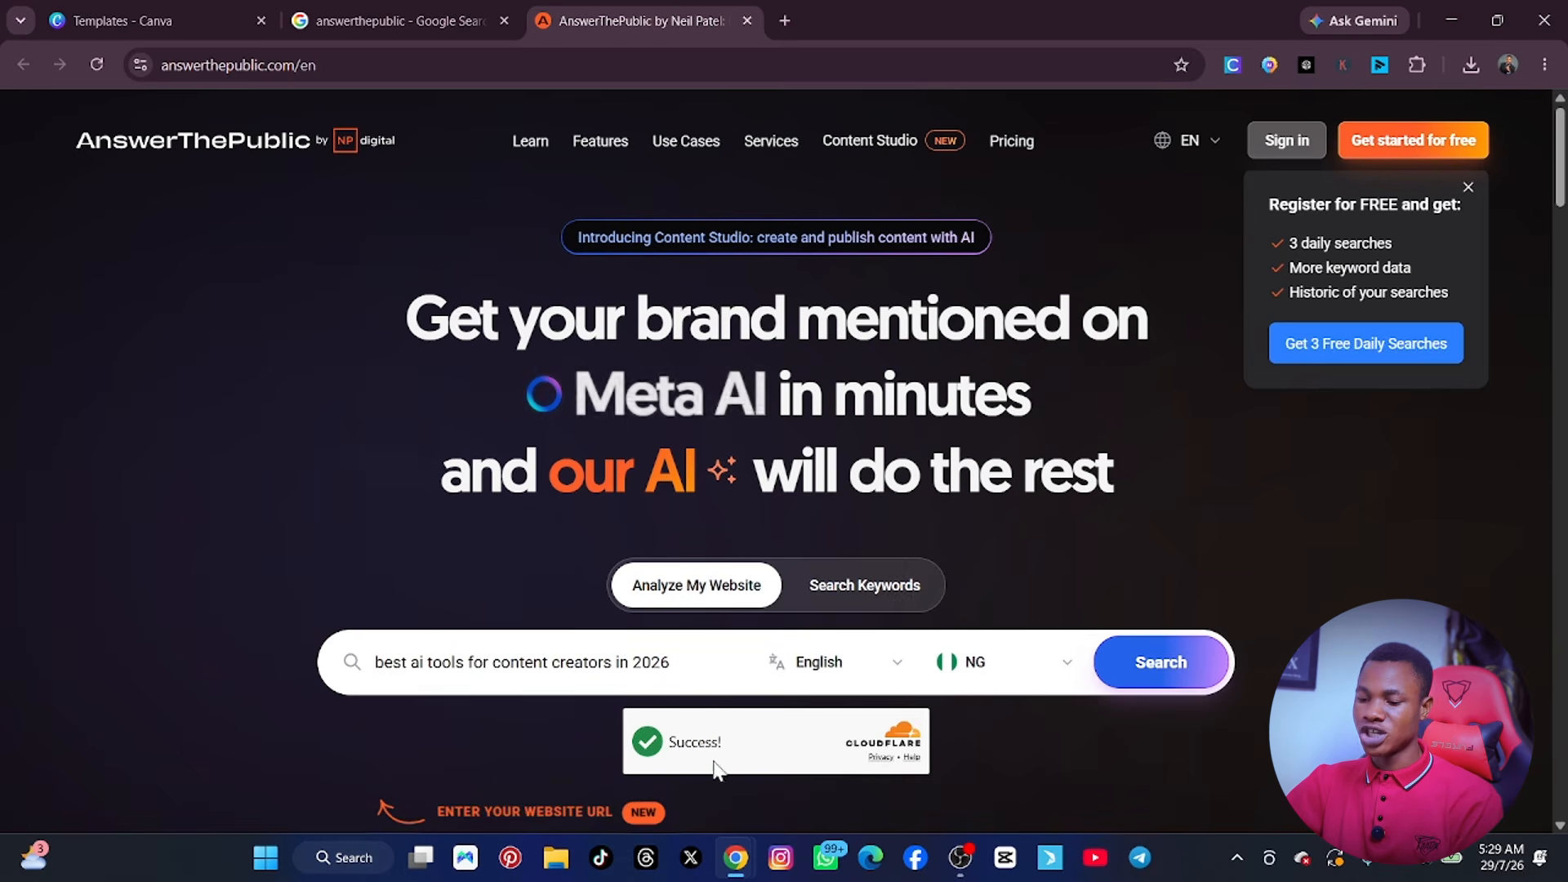
Try US as the AnswerThePublic search country, then set it to GB.
{"action": "left_click", "coordinate": [1069, 672]}
{"action": "left_click", "coordinate": [980, 704]}
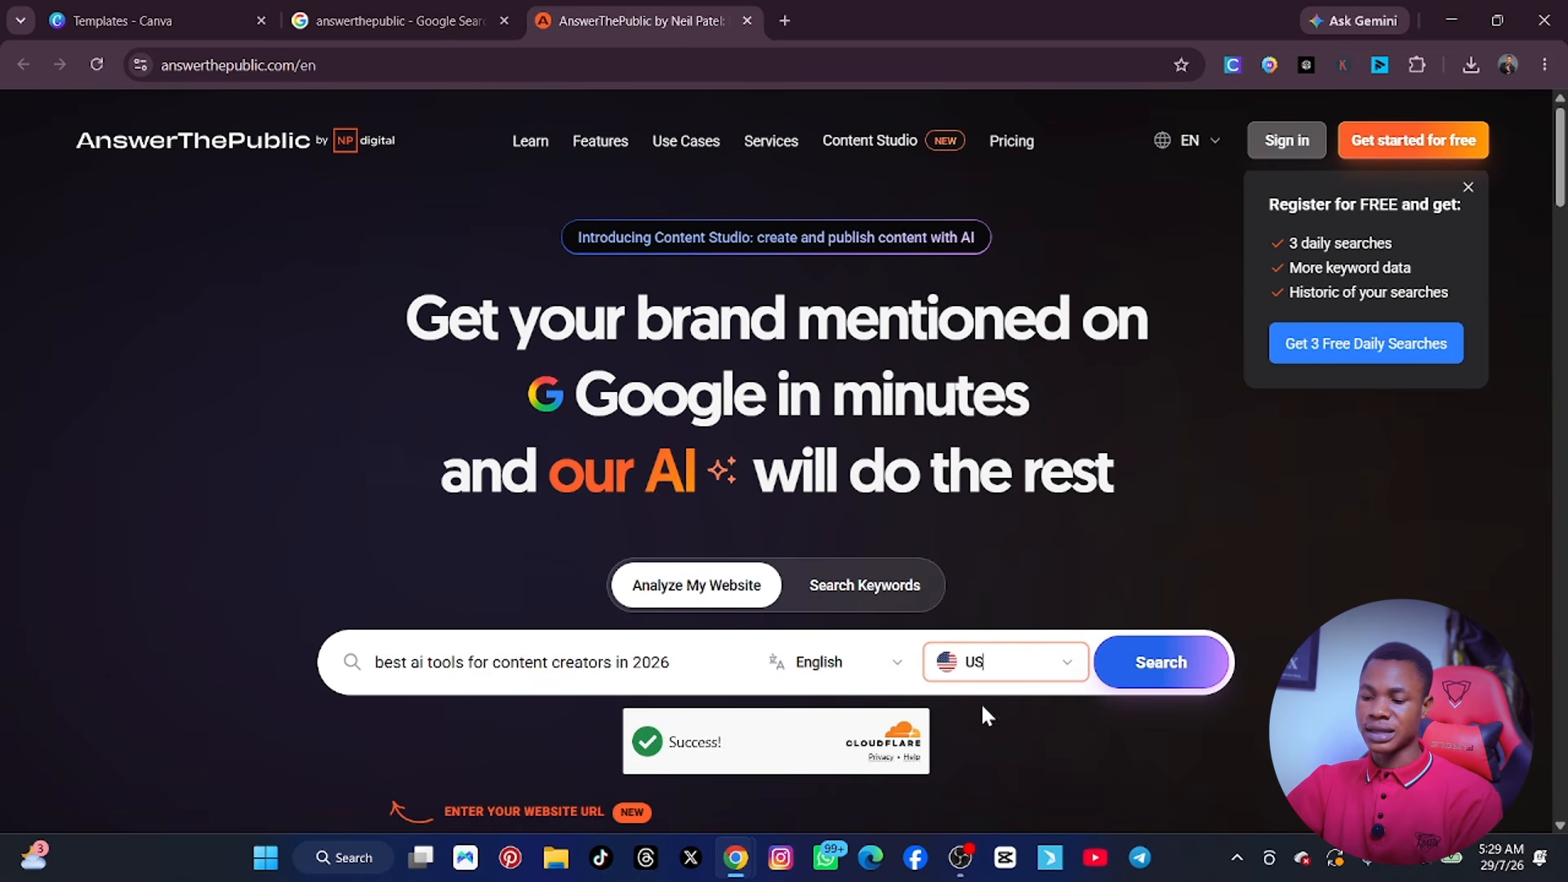
{"action": "left_click", "coordinate": [1063, 674]}
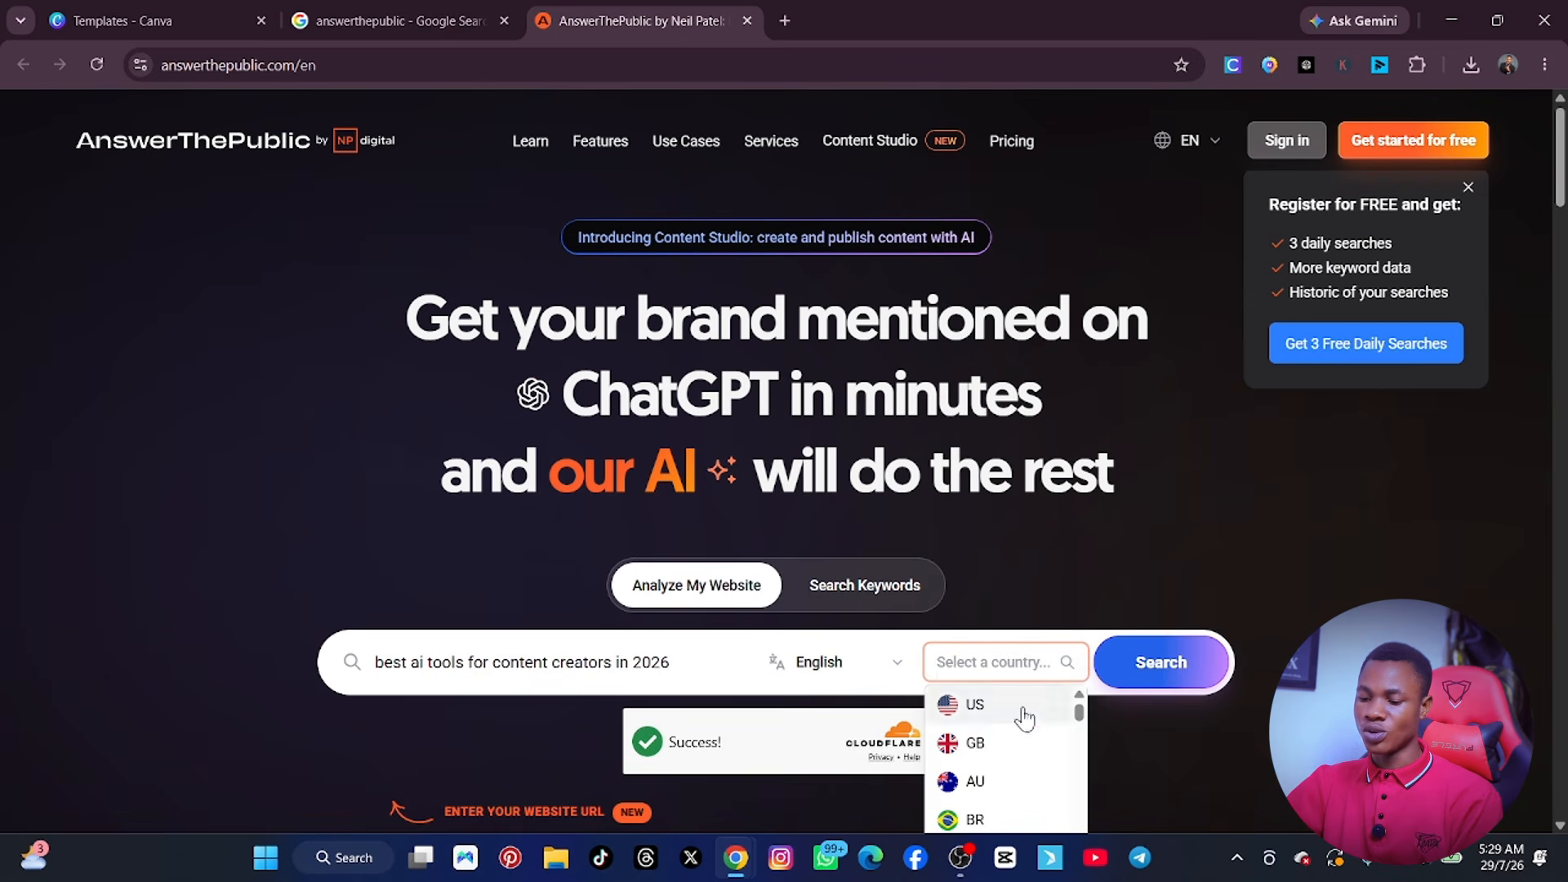
{"action": "left_click", "coordinate": [977, 740]}
{"action": "left_click", "coordinate": [1071, 673]}
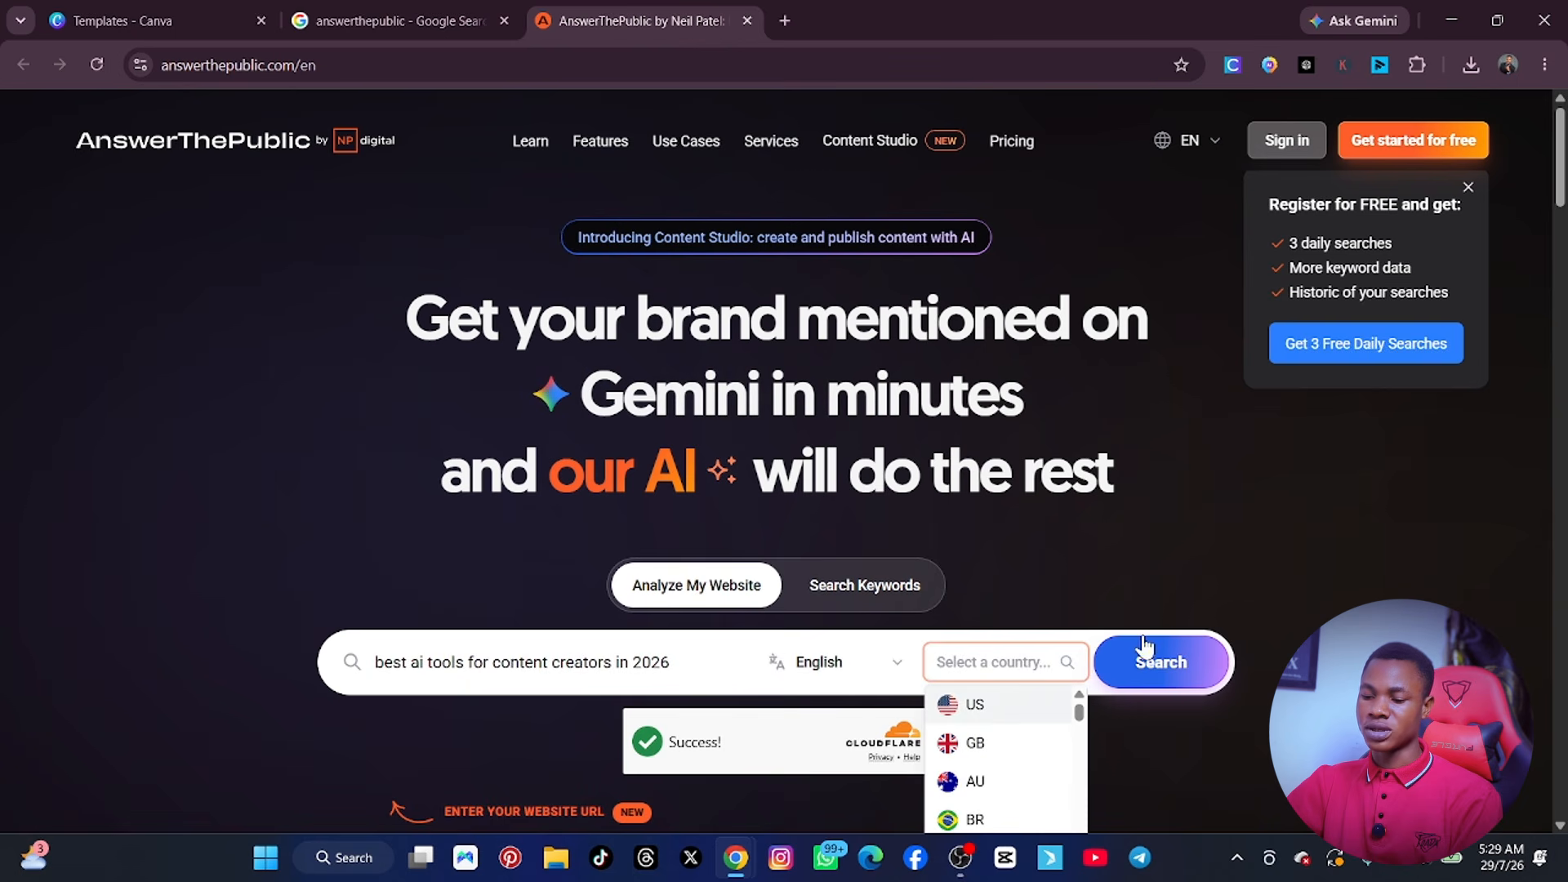
Try to run the AnswerThePublic search and look down the page to the "How AnswerThePublic works?" section.
{"action": "left_click", "coordinate": [1164, 664]}
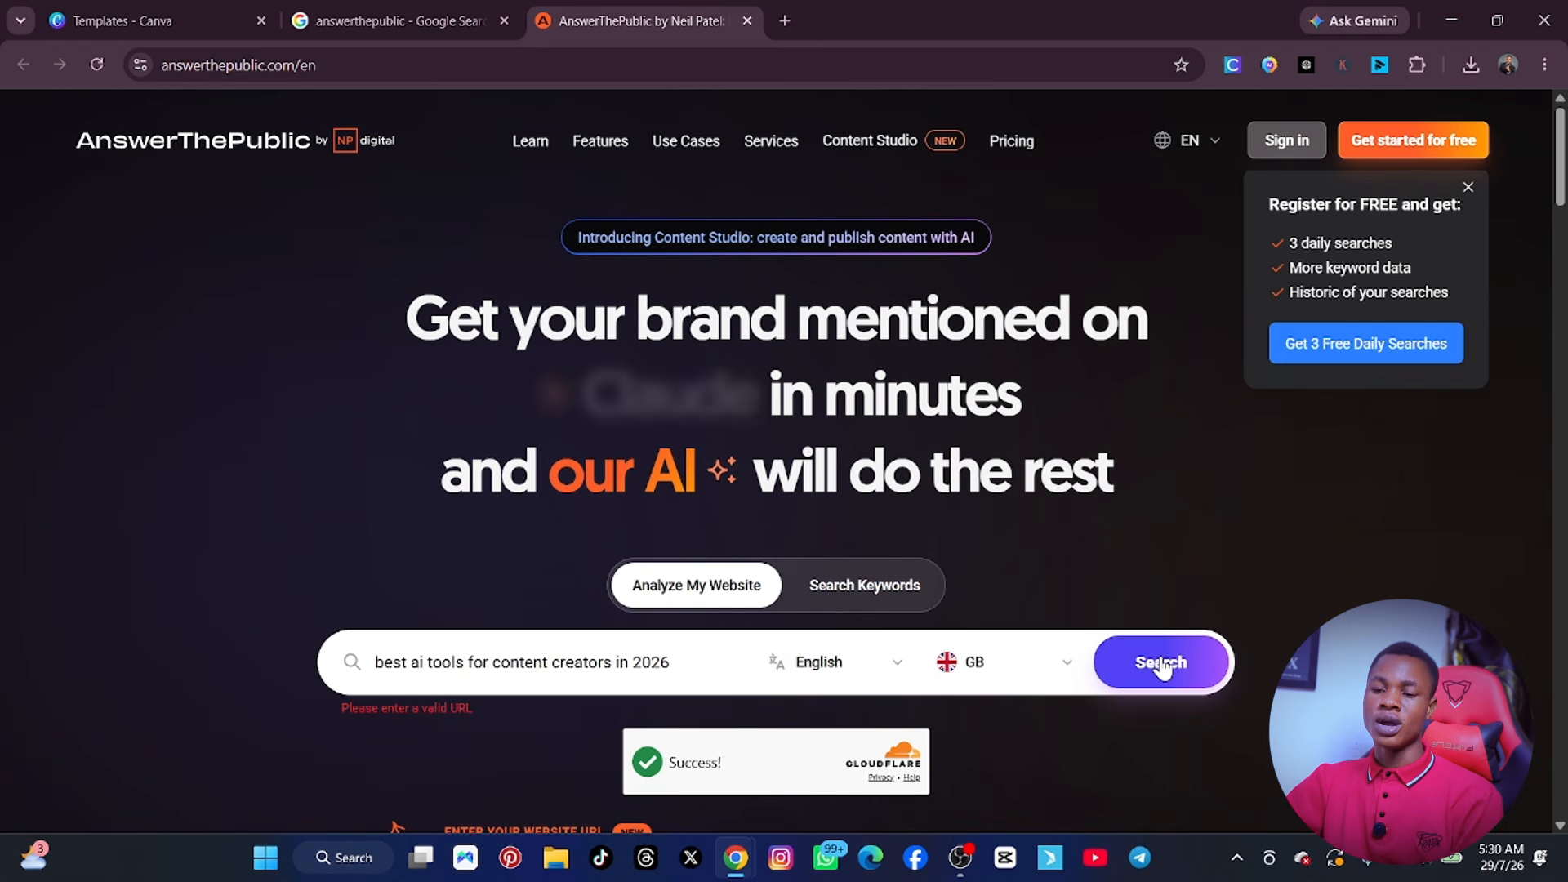
{"action": "scroll", "coordinate": [1135, 657], "scroll_direction": "down", "scroll_amount": 5}
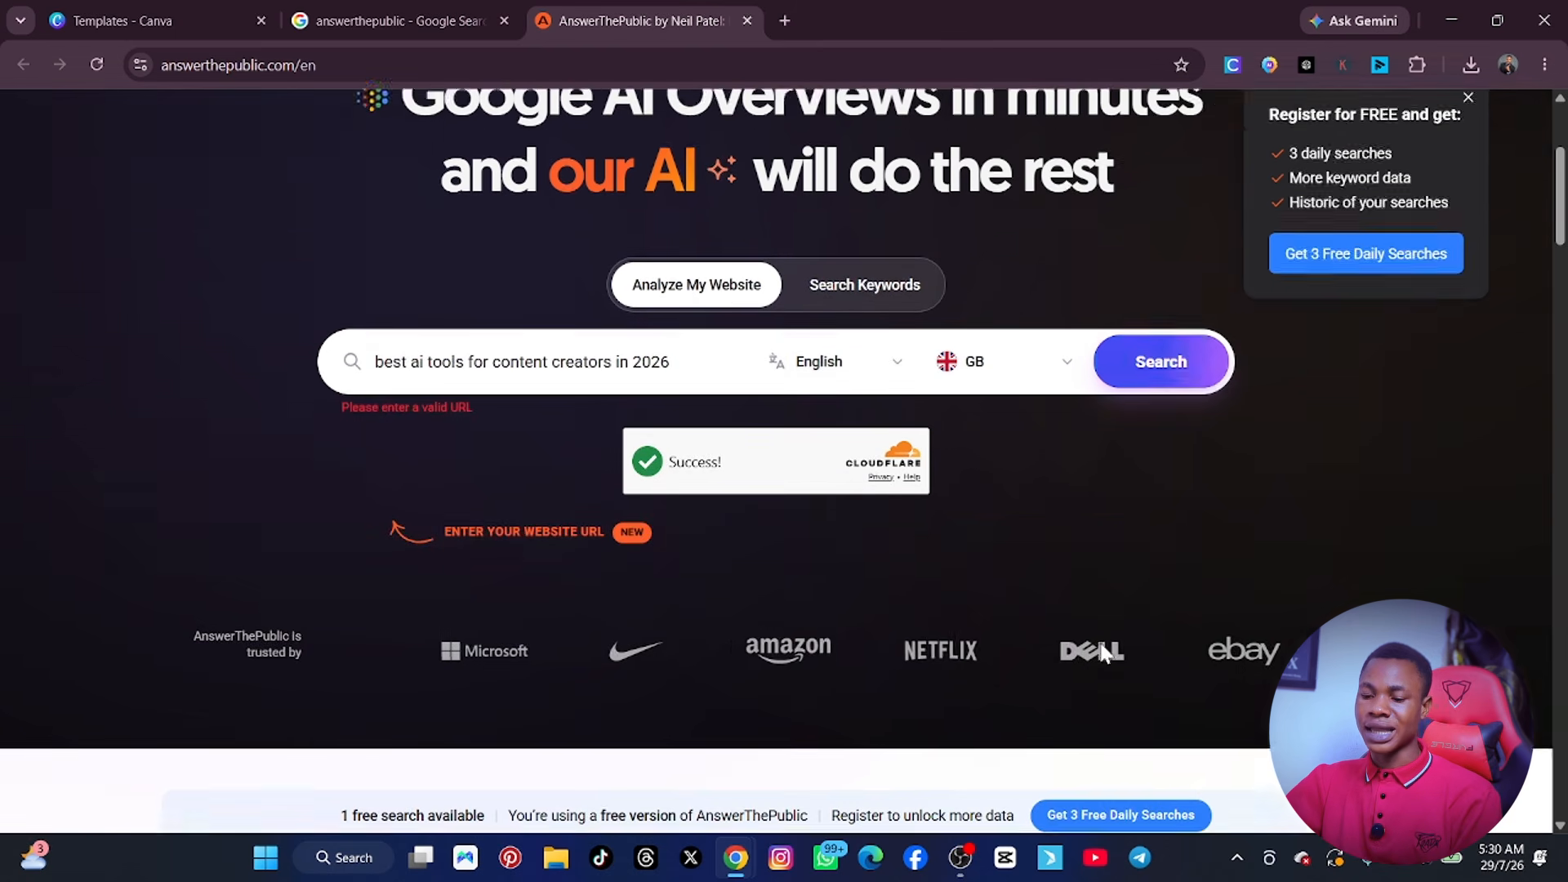
{"action": "scroll", "coordinate": [833, 586], "scroll_direction": "down", "scroll_amount": 5}
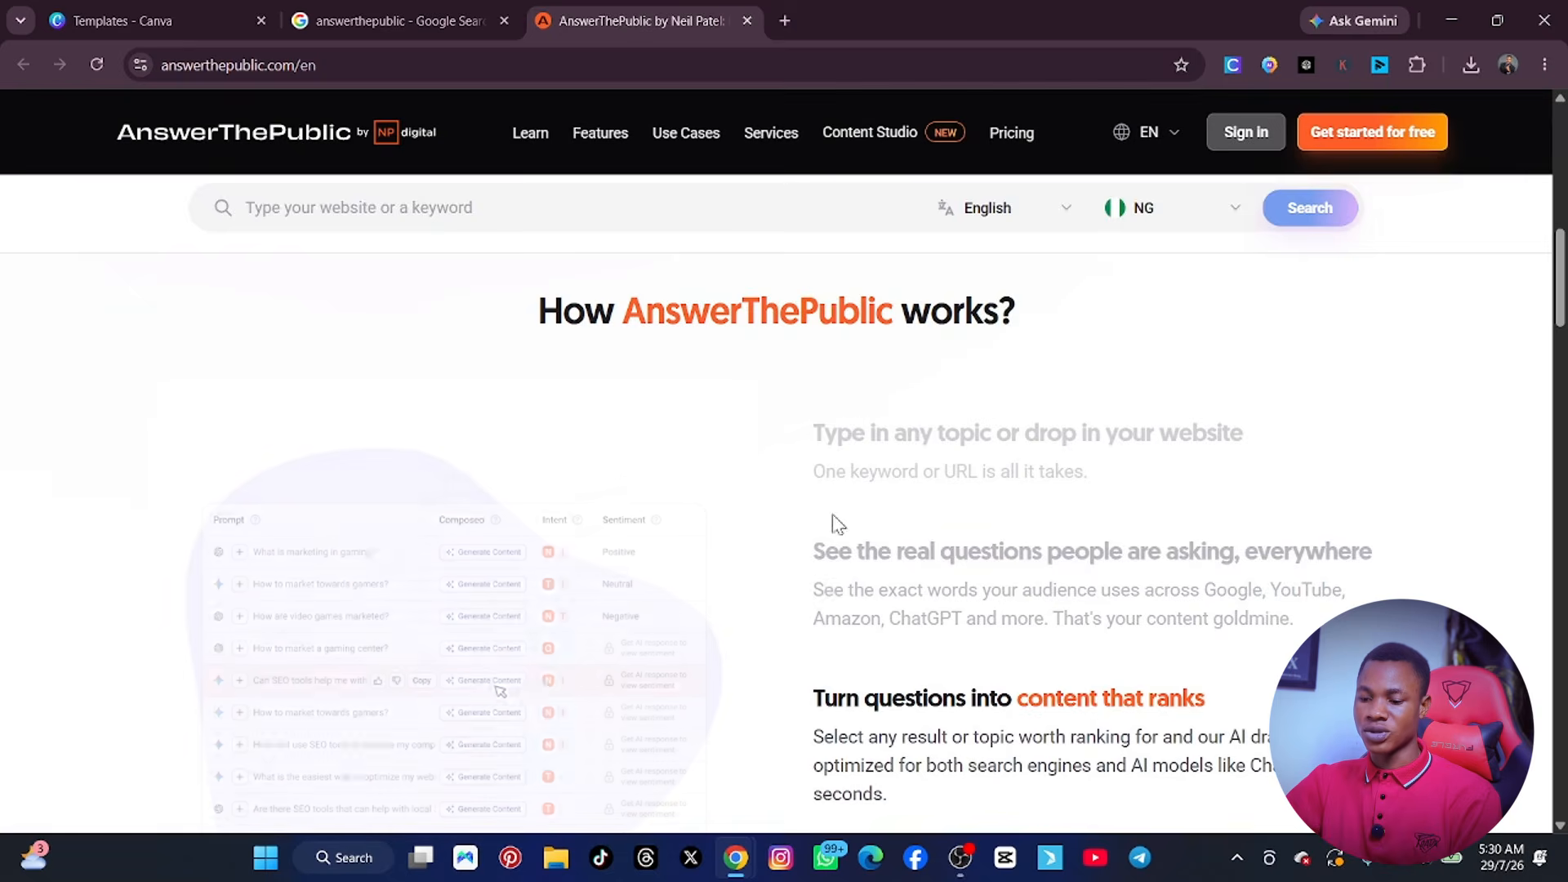
Look through the AnswerThePublic home page and dismiss the free registration offer.
{"action": "scroll", "coordinate": [834, 525], "scroll_direction": "down", "scroll_amount": 2}
{"action": "scroll", "coordinate": [849, 507], "scroll_direction": "up", "scroll_amount": 12}
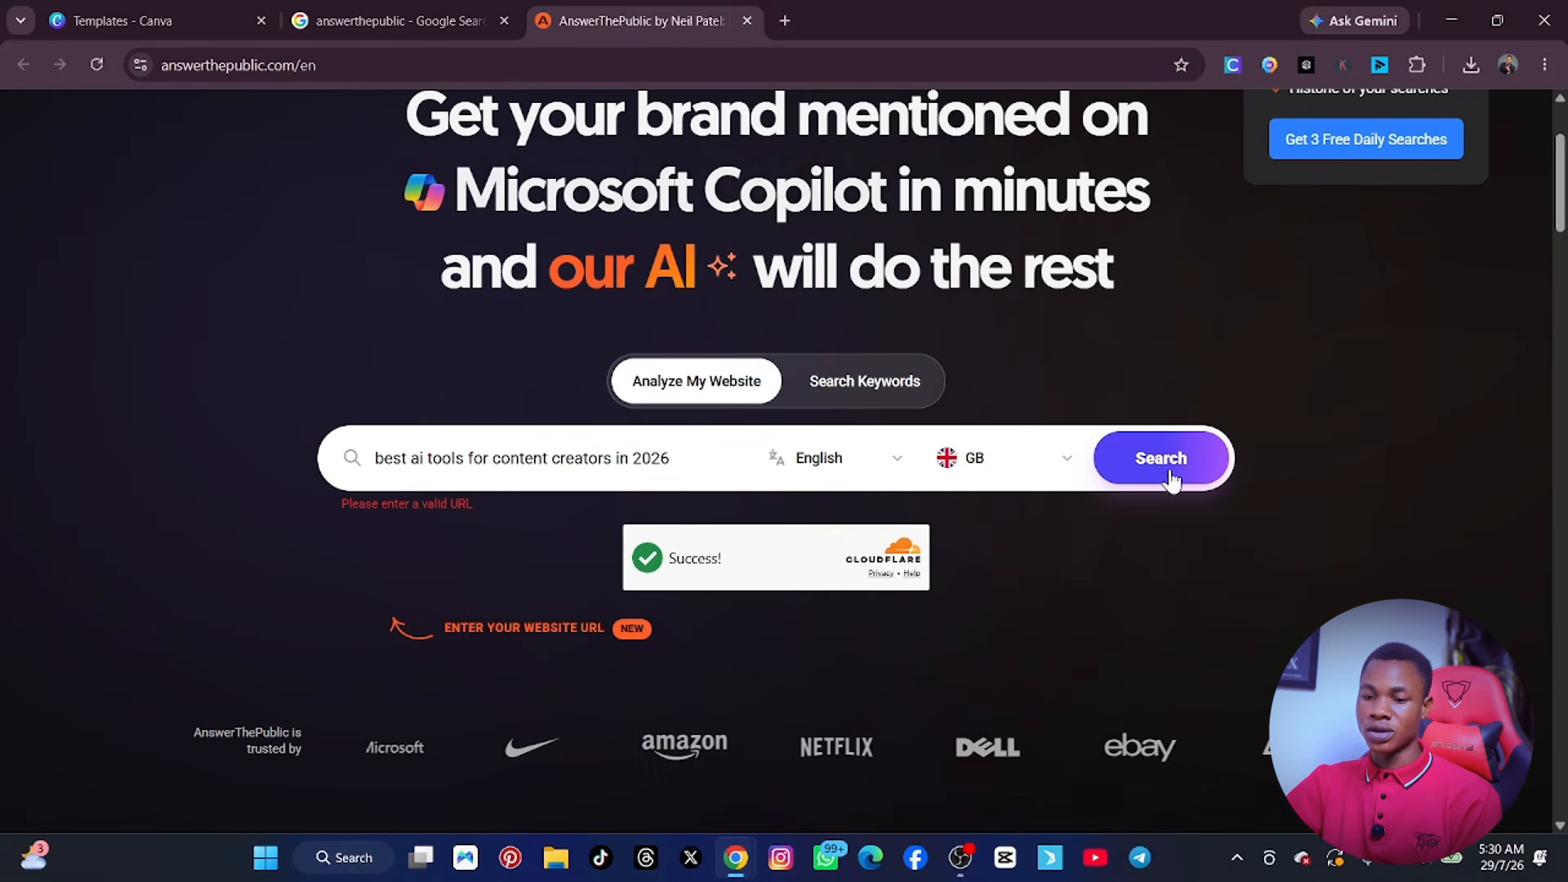
{"action": "scroll", "coordinate": [1143, 489], "scroll_direction": "up", "scroll_amount": 3}
{"action": "scroll", "coordinate": [1216, 613], "scroll_direction": "down", "scroll_amount": 10}
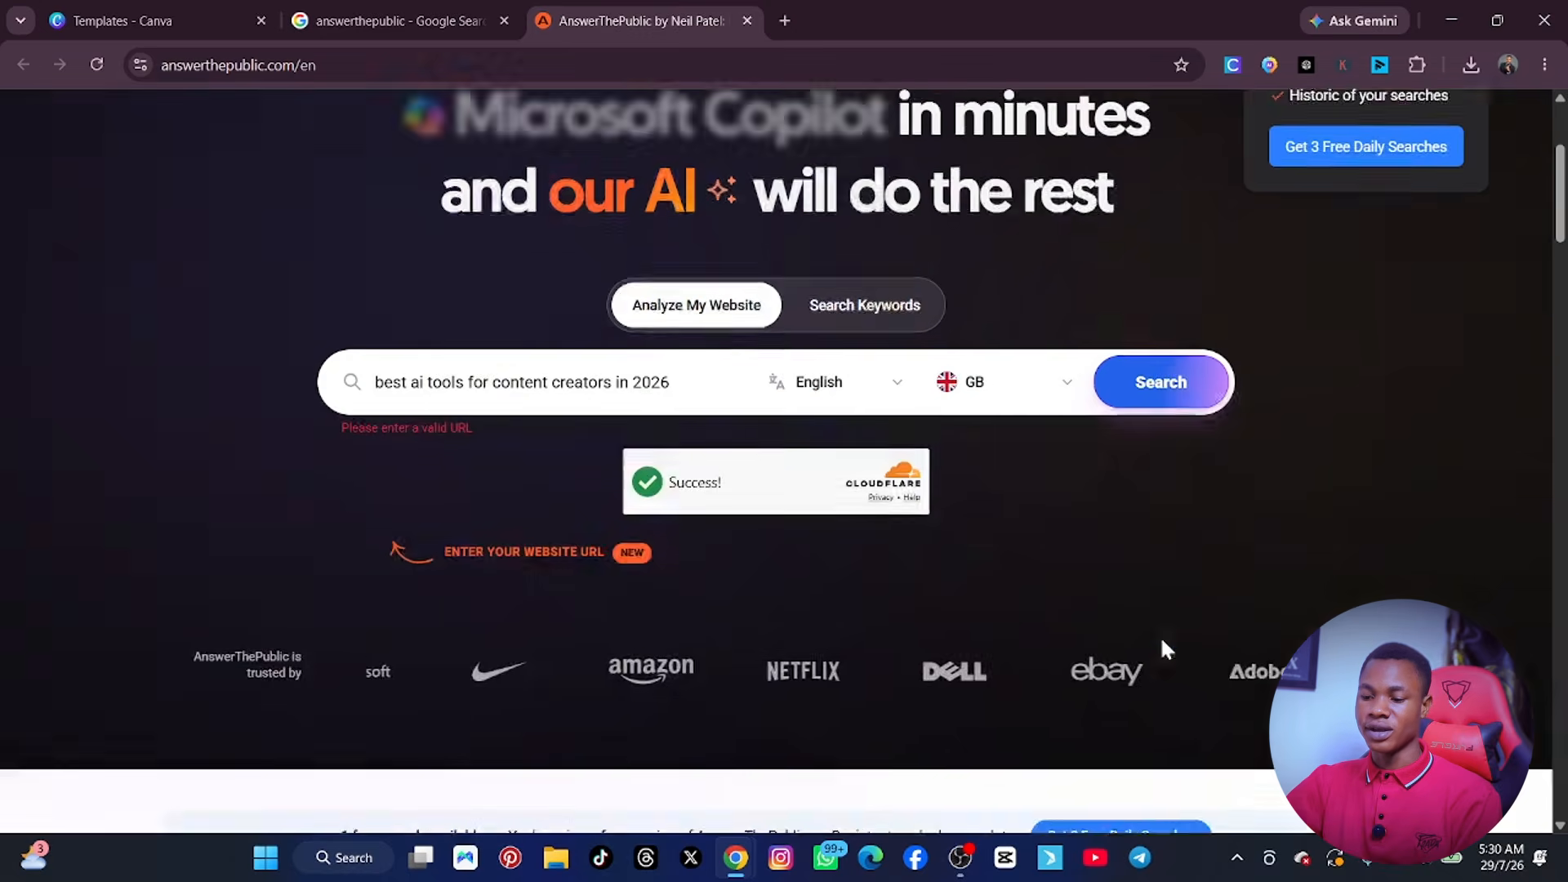
{"action": "scroll", "coordinate": [948, 600], "scroll_direction": "down", "scroll_amount": 10}
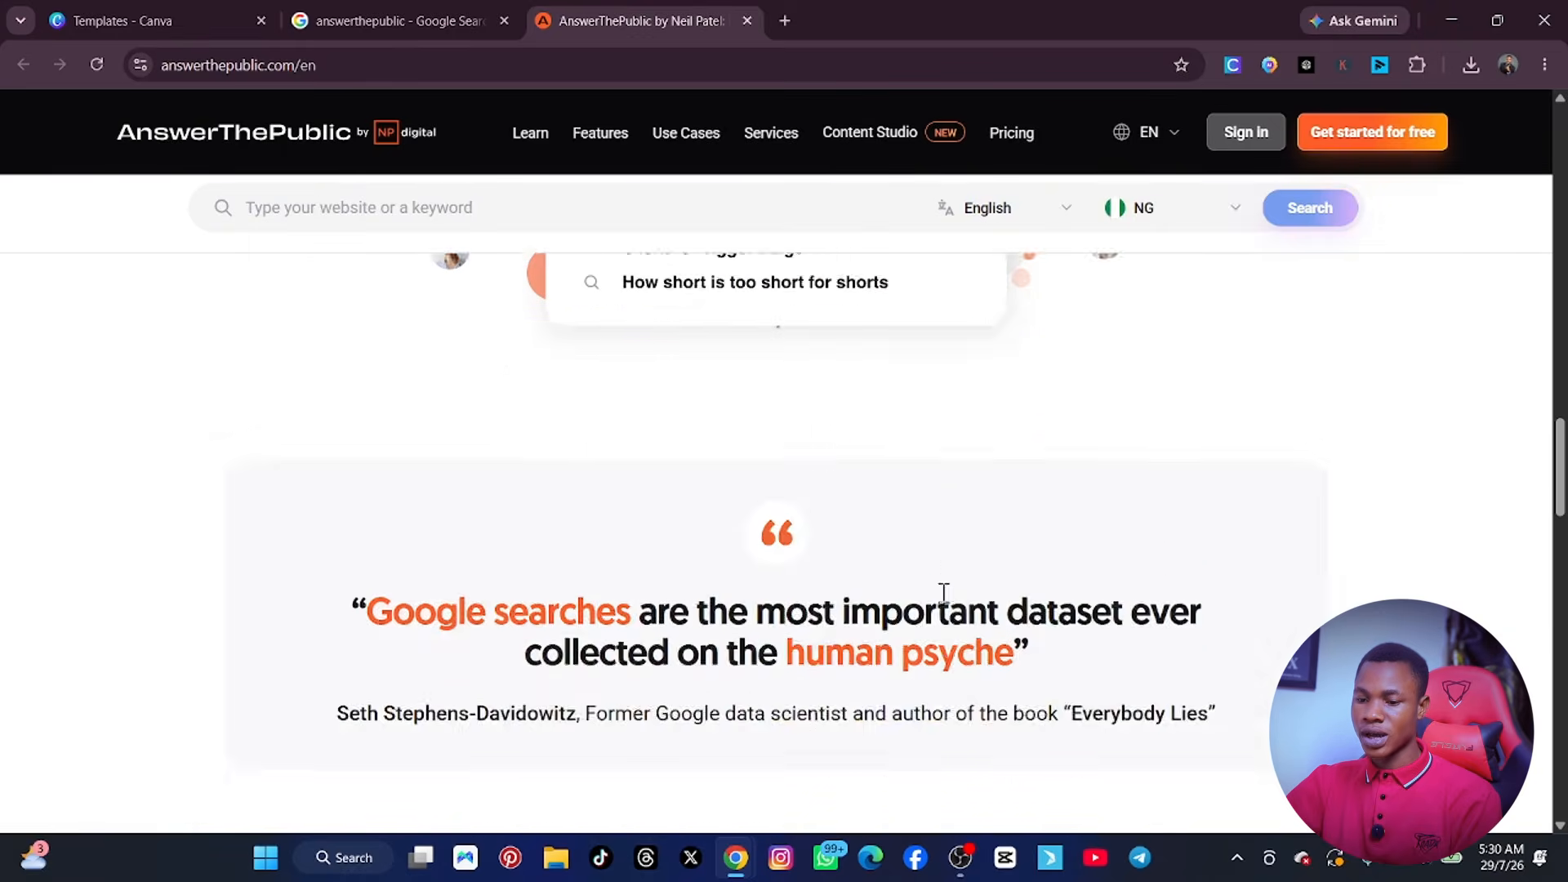
{"action": "scroll", "coordinate": [1029, 573], "scroll_direction": "up", "scroll_amount": 14}
{"action": "scroll", "coordinate": [1026, 576], "scroll_direction": "up", "scroll_amount": 10}
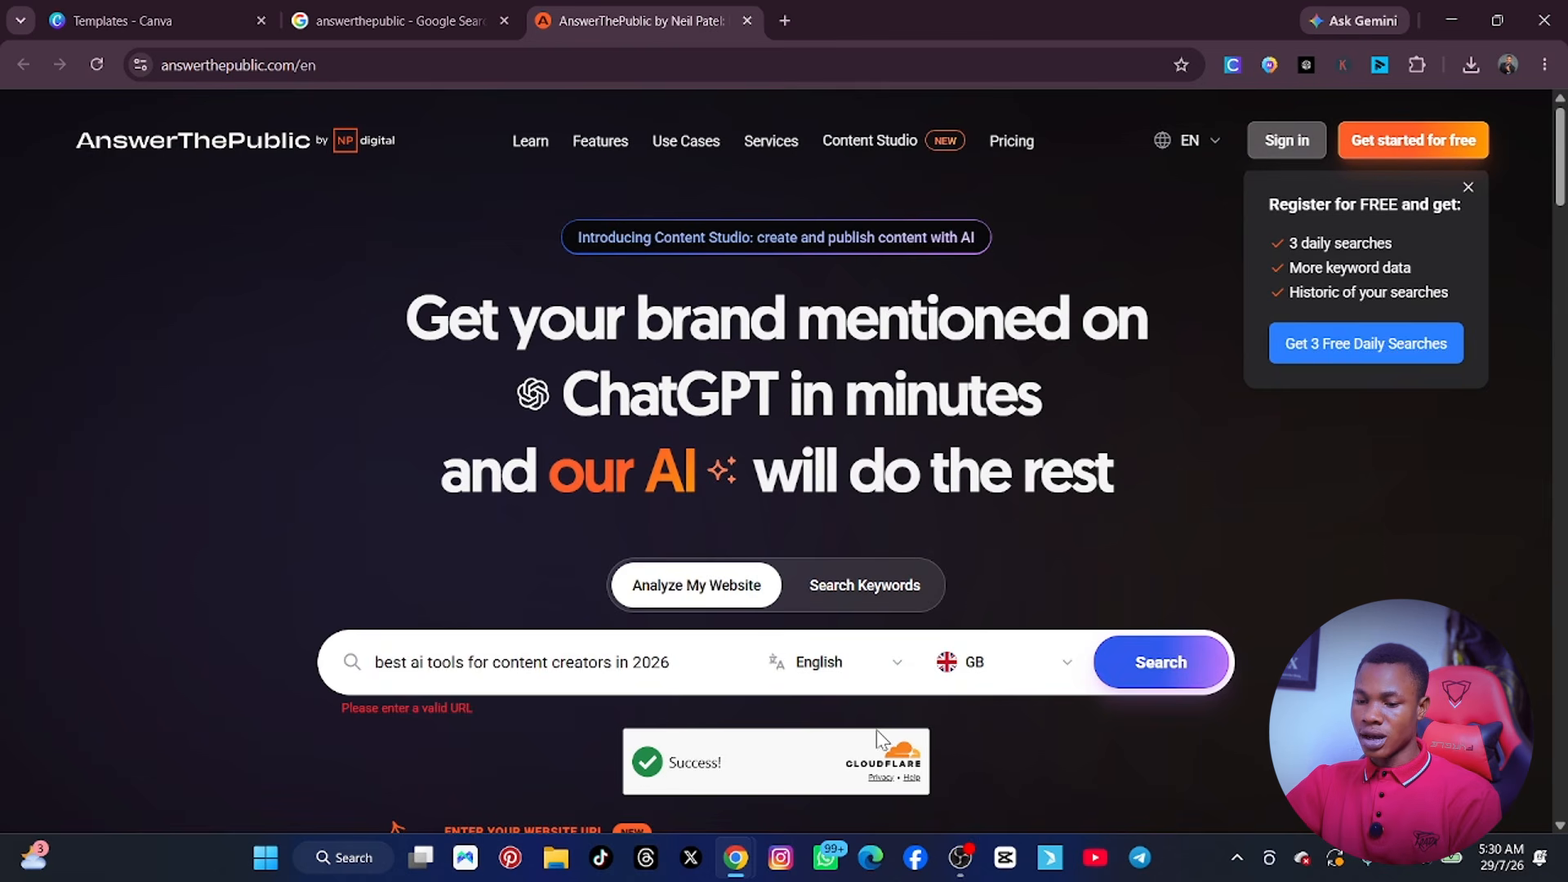
{"action": "left_click", "coordinate": [1467, 187]}
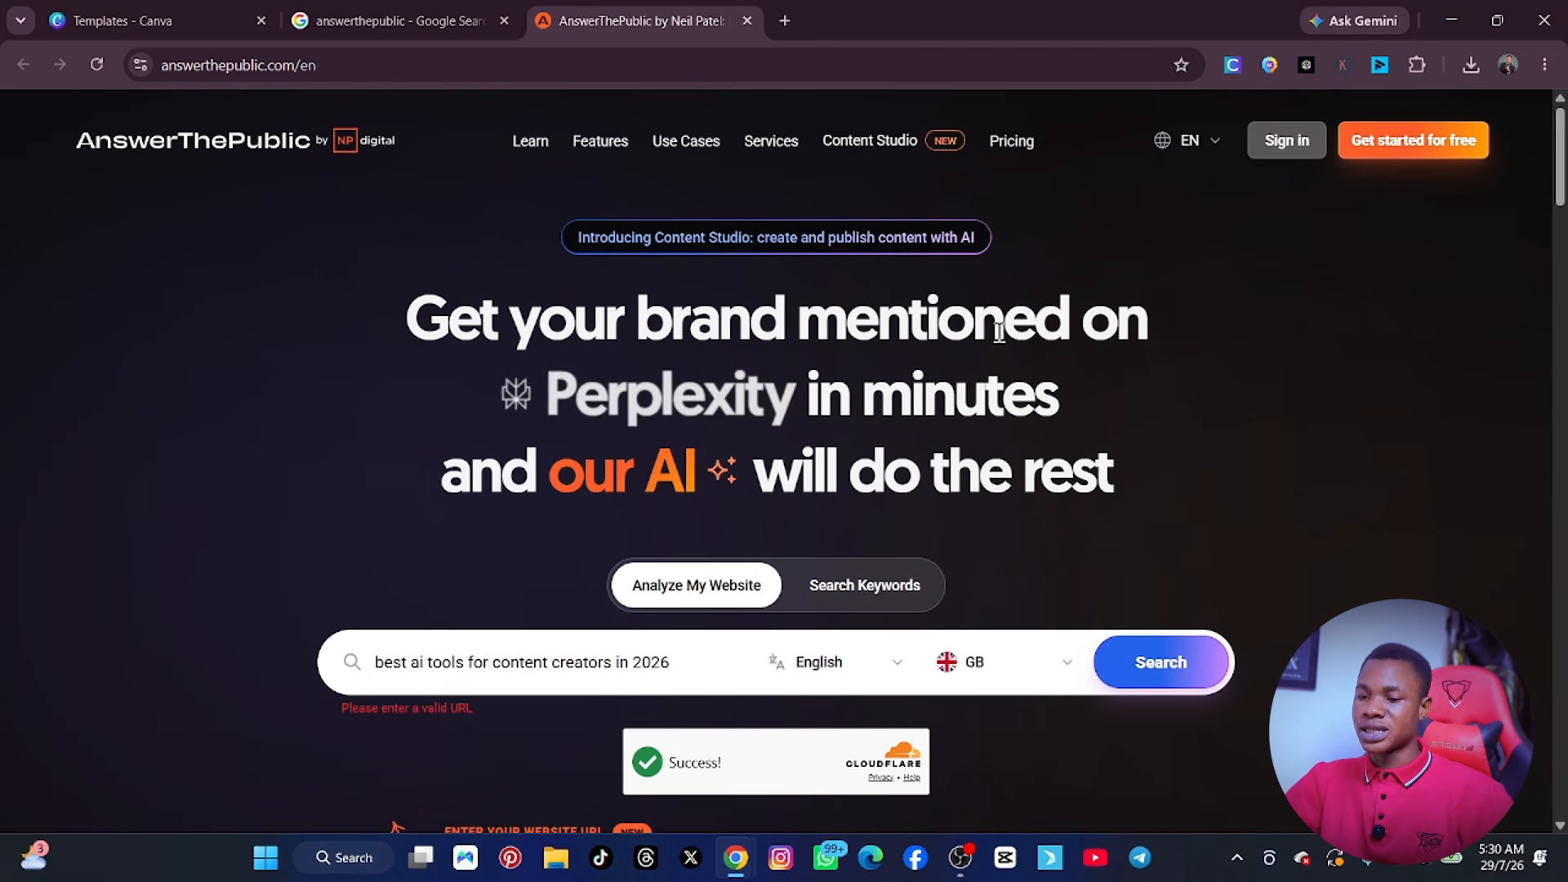
Open ChatGPT in a new tab and search Google for "gemini ai" in another new tab.
{"action": "left_click", "coordinate": [783, 20]}
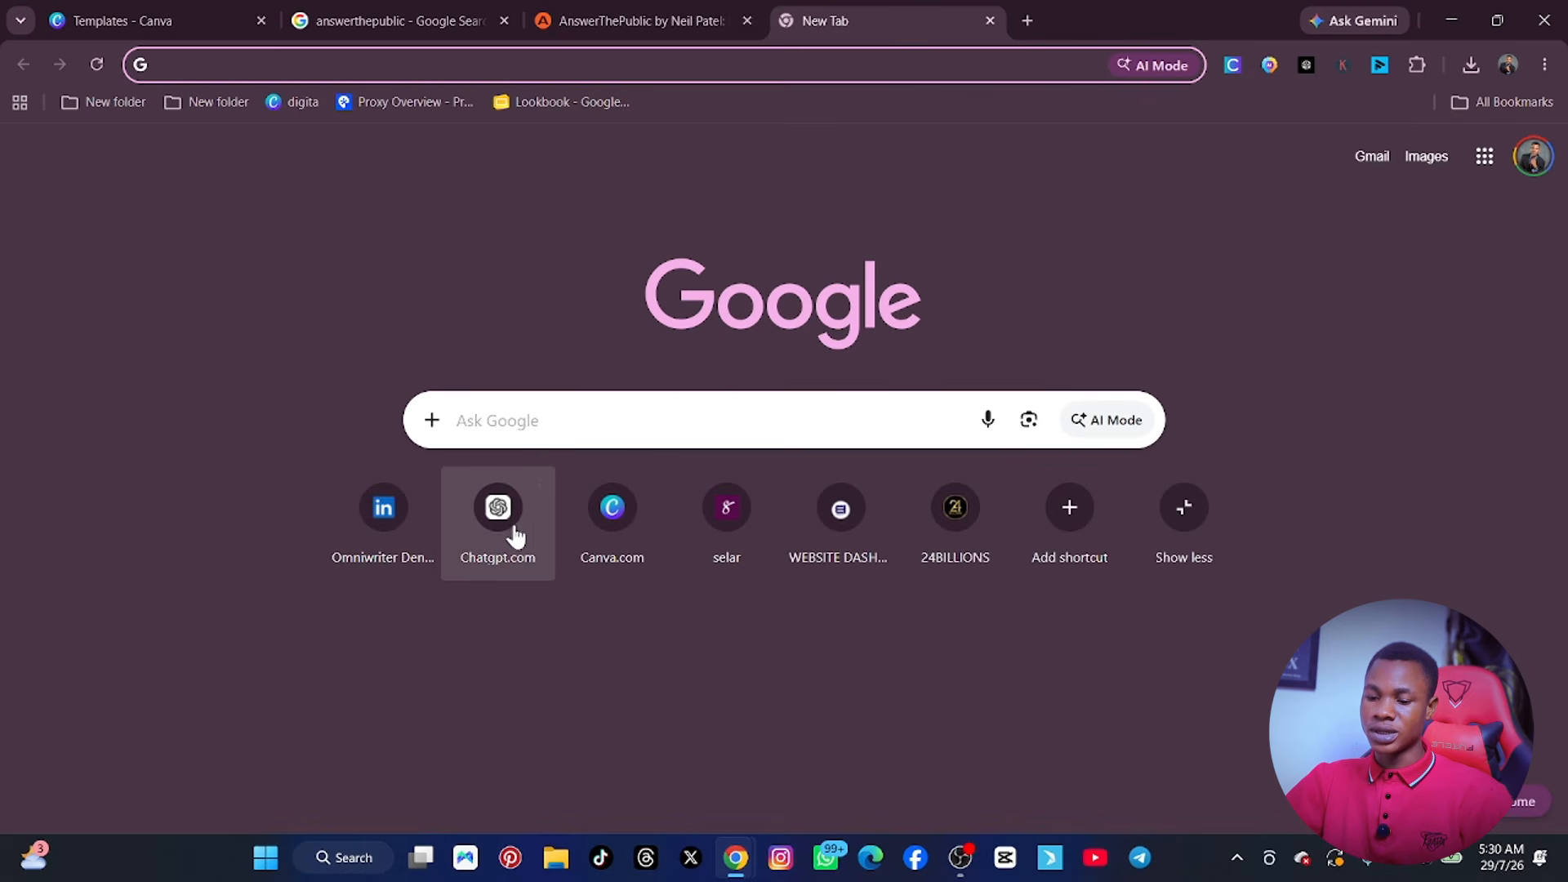
{"action": "left_click", "coordinate": [520, 501]}
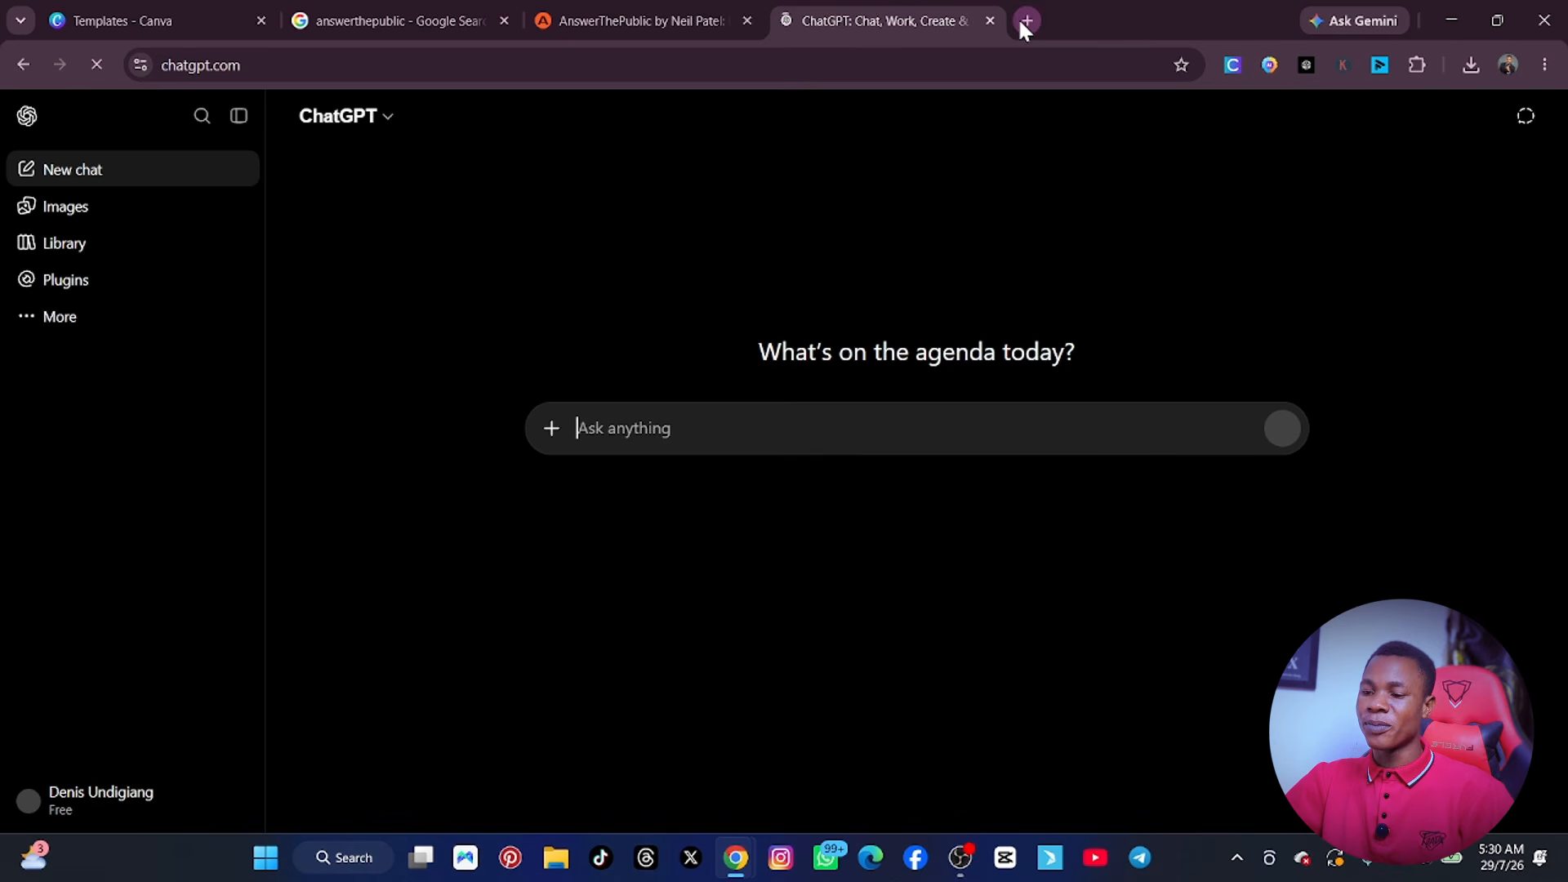
{"action": "left_click", "coordinate": [1021, 23]}
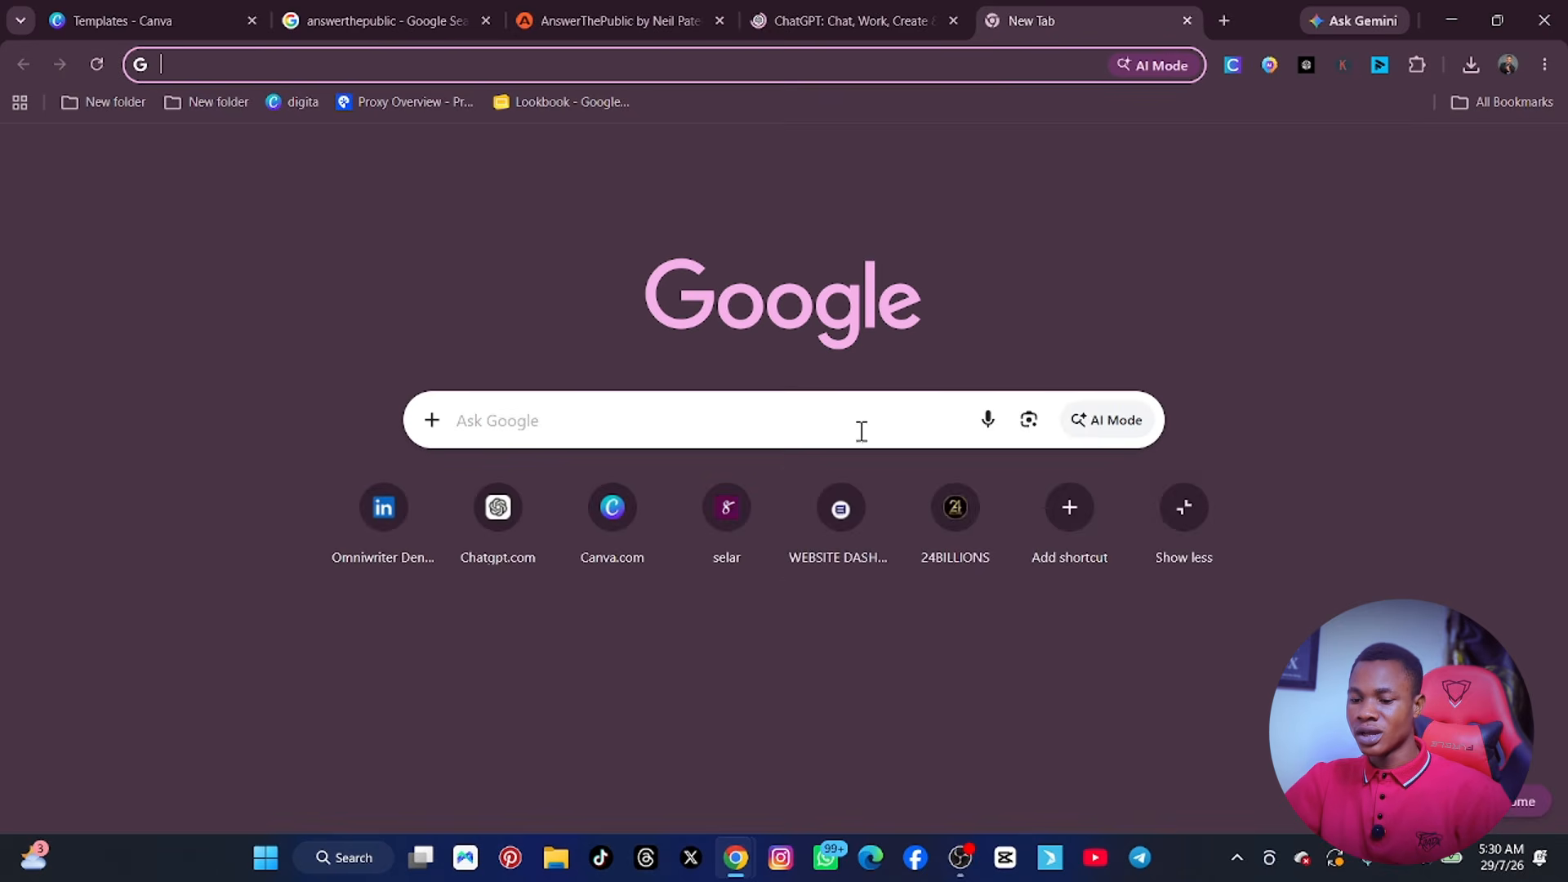
{"action": "left_click", "coordinate": [856, 419]}
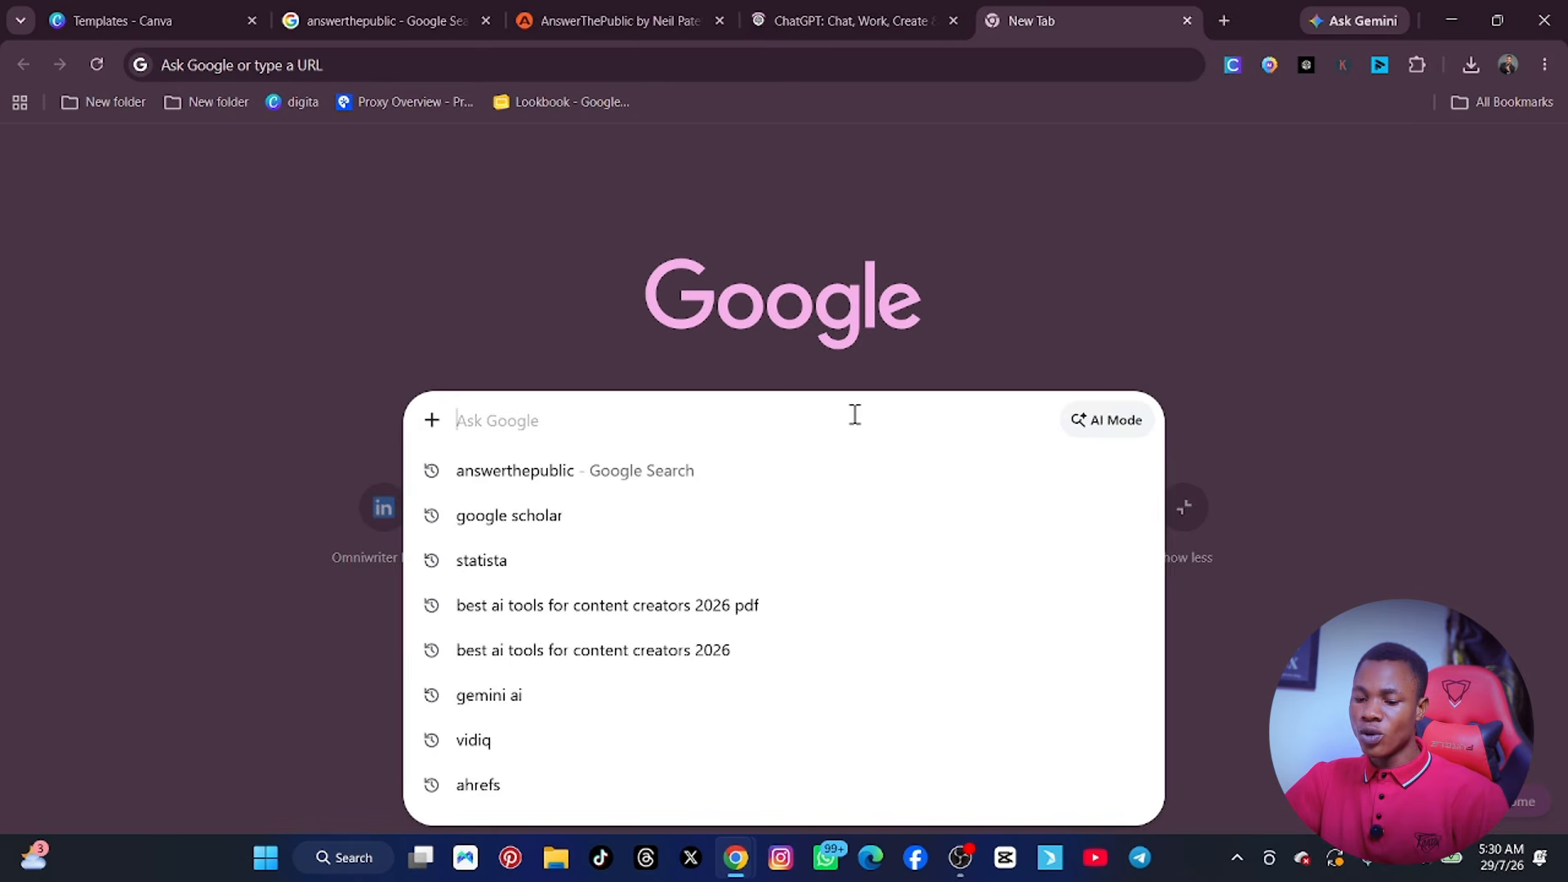
{"action": "left_click", "coordinate": [717, 707]}
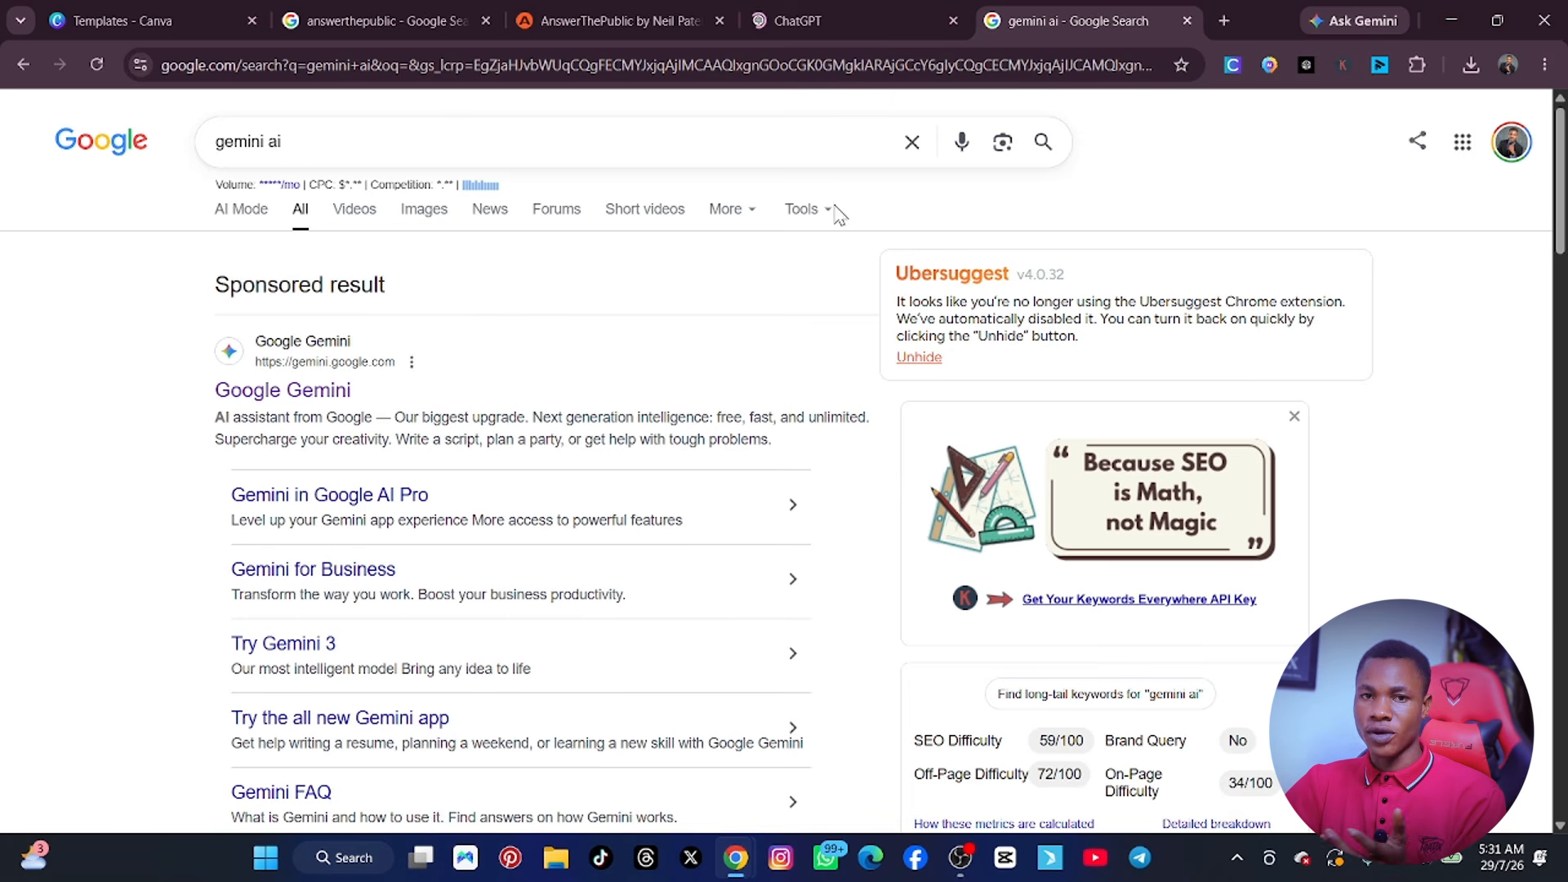
Open Google Gemini from the search results, ask it "best ai tools for content creators in 2026" and look through its answer.
{"action": "left_click", "coordinate": [825, 17]}
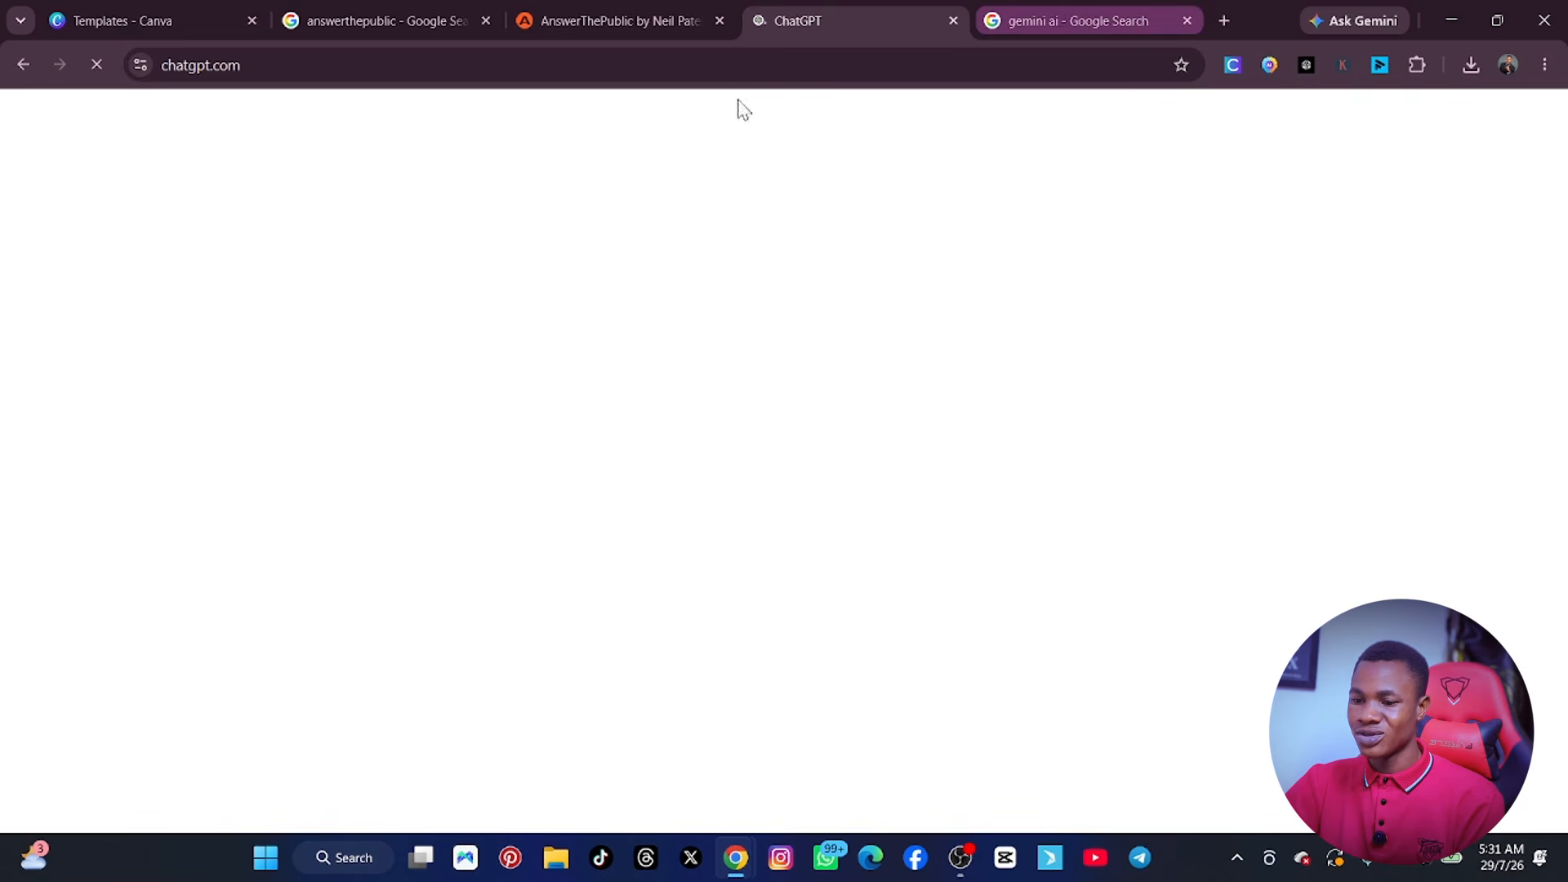
{"action": "left_click", "coordinate": [1062, 21]}
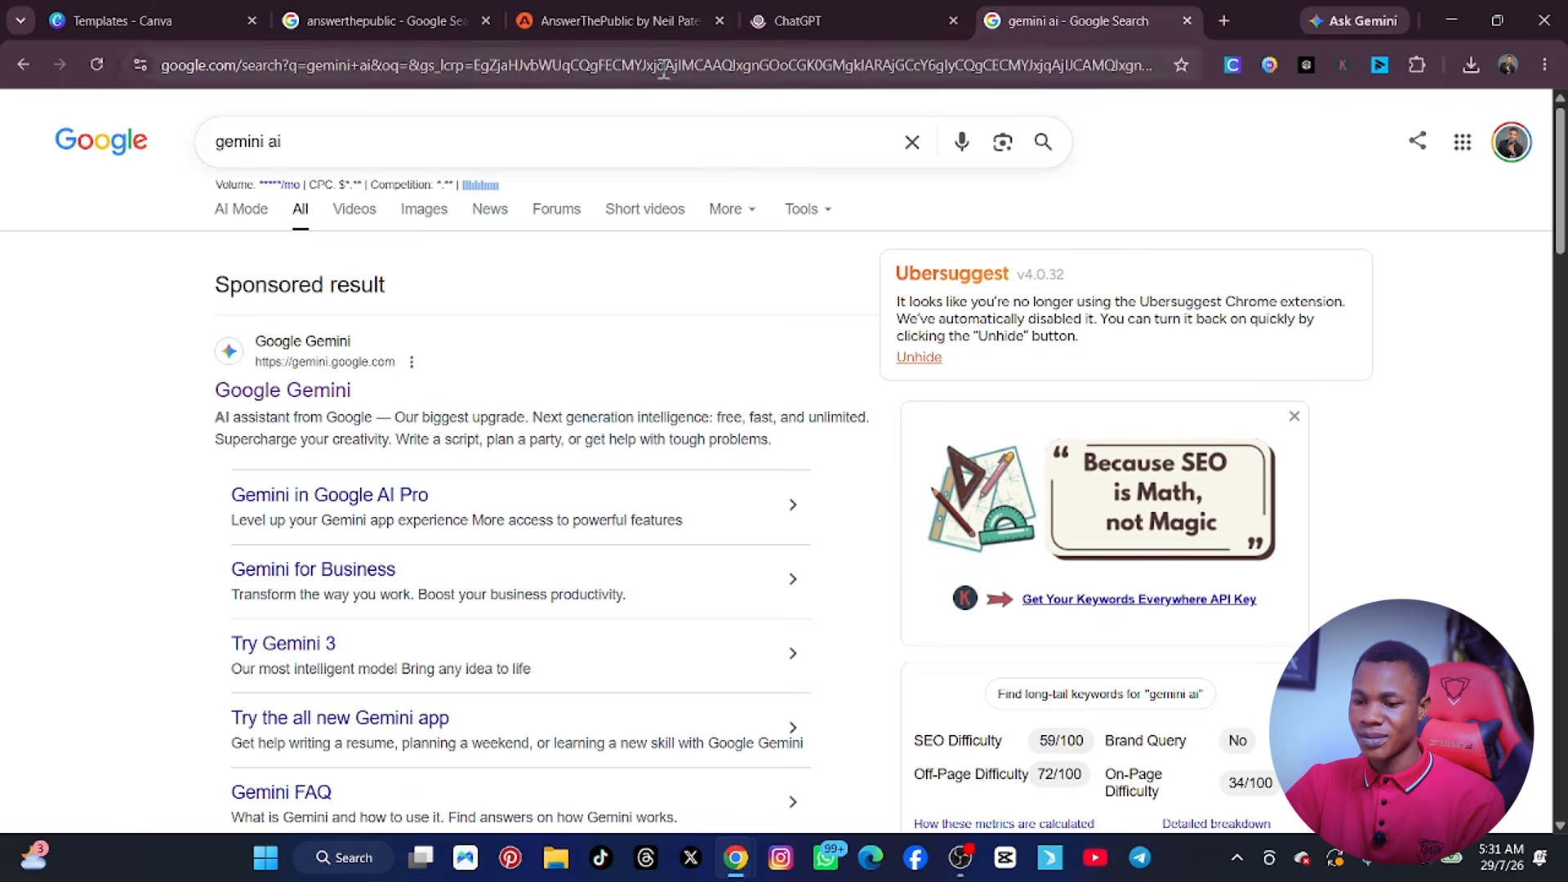
{"action": "left_click", "coordinate": [327, 388]}
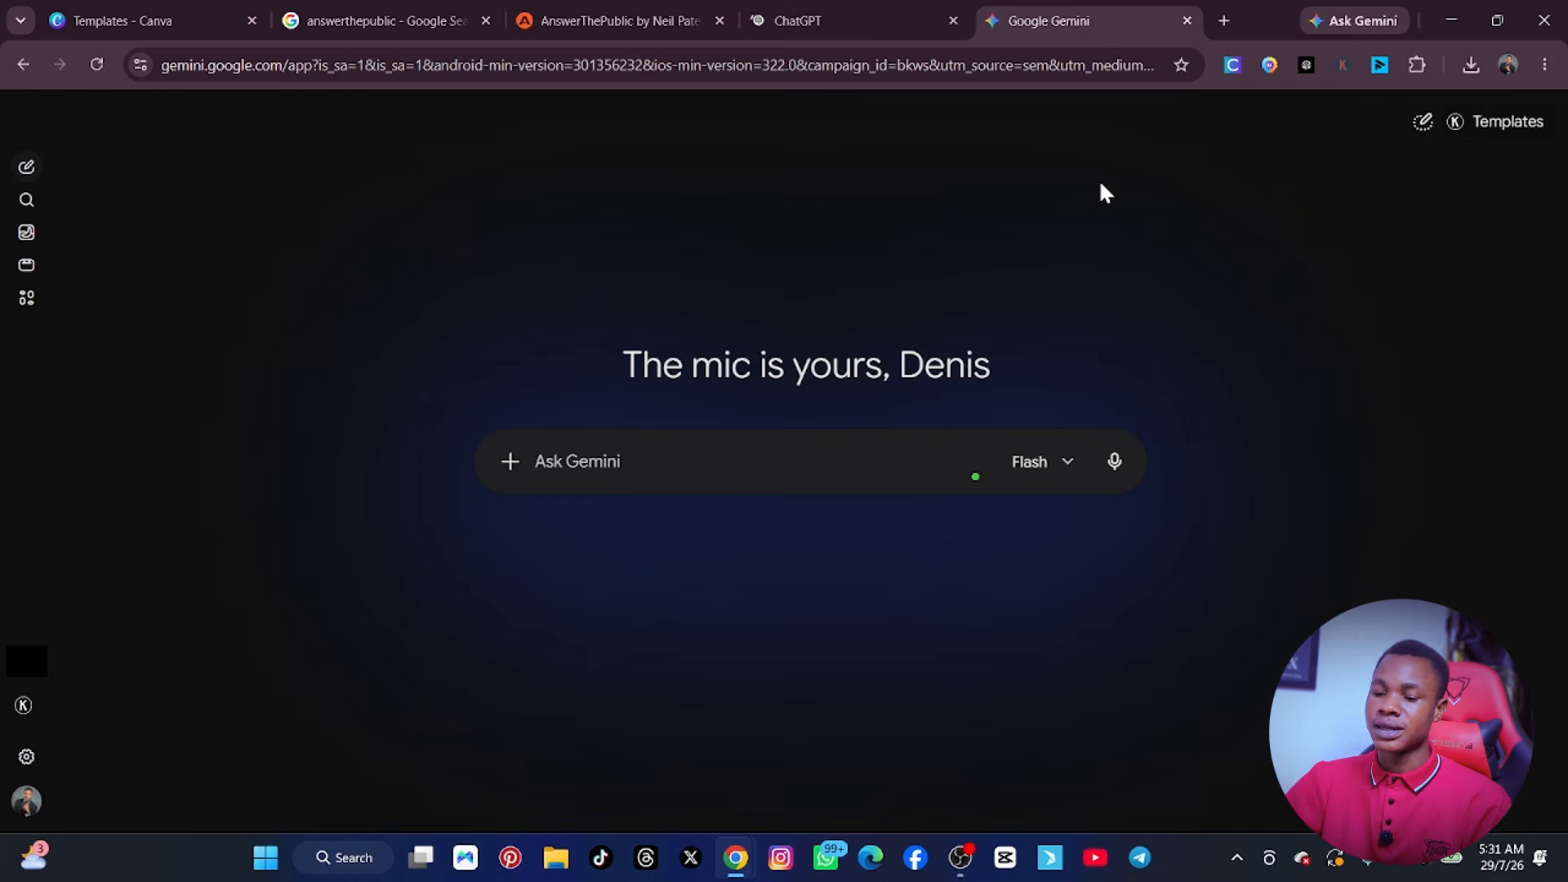
{"action": "type", "text": "best ai tools for content creators in 2026"}
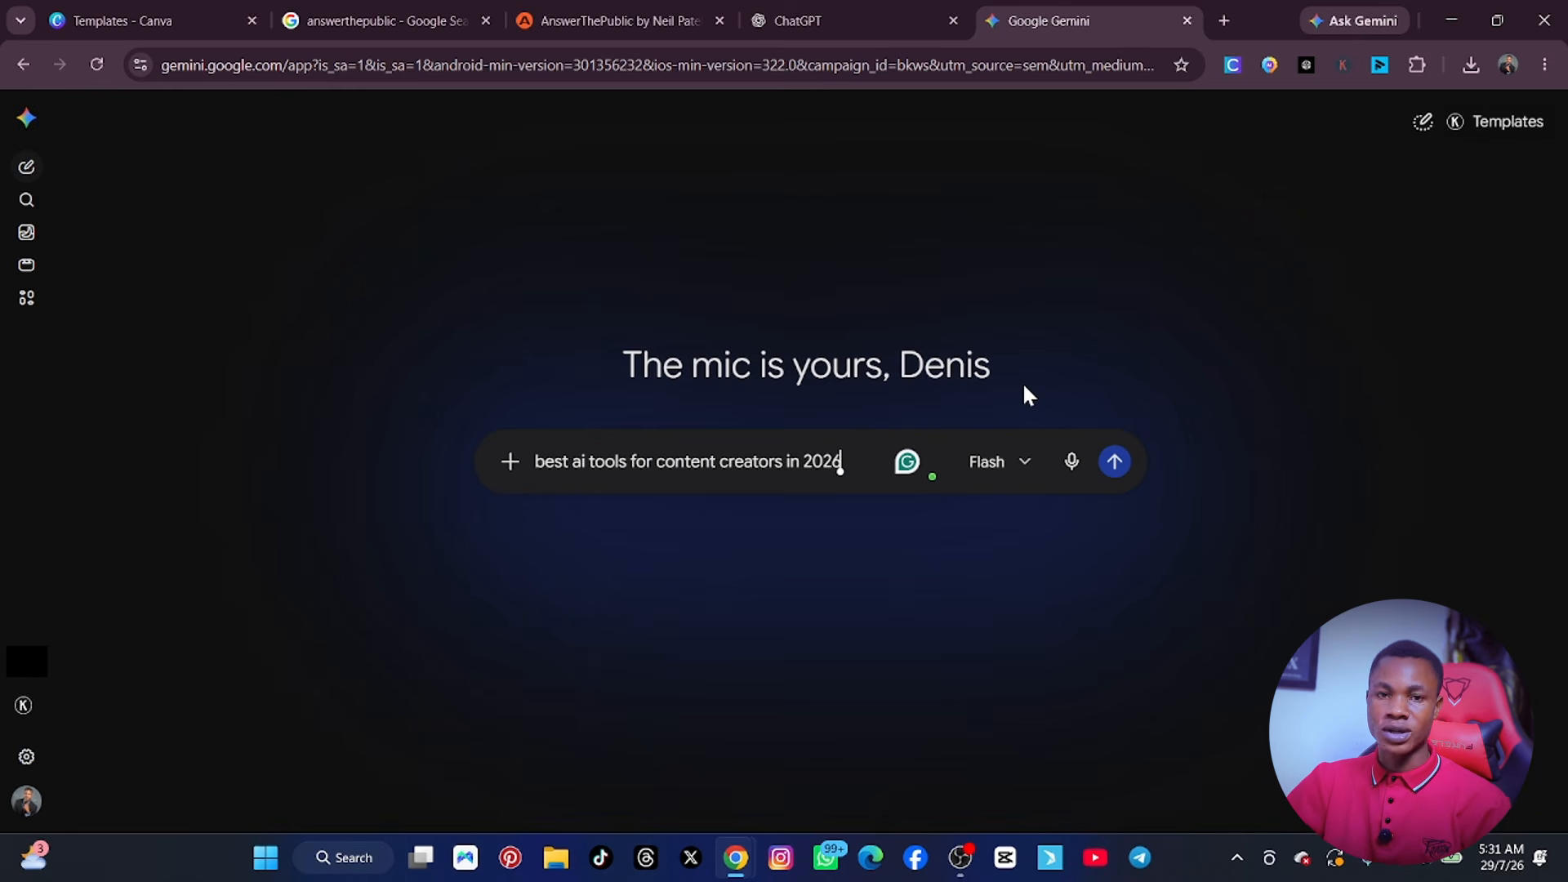
{"action": "key", "text": "Return"}
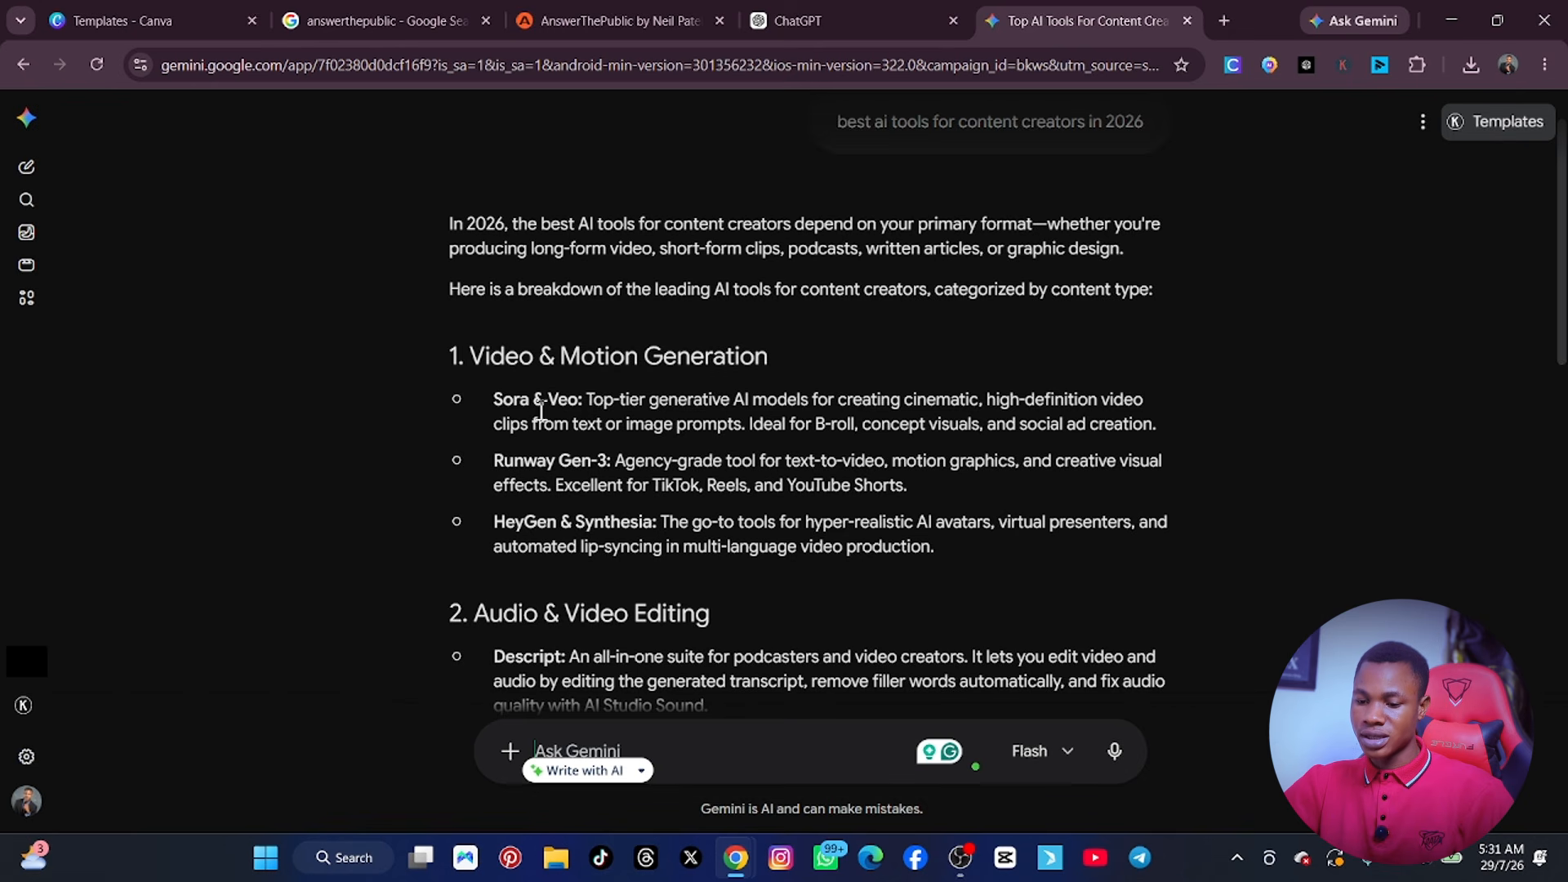
{"action": "scroll", "coordinate": [541, 412], "scroll_direction": "down", "scroll_amount": 10}
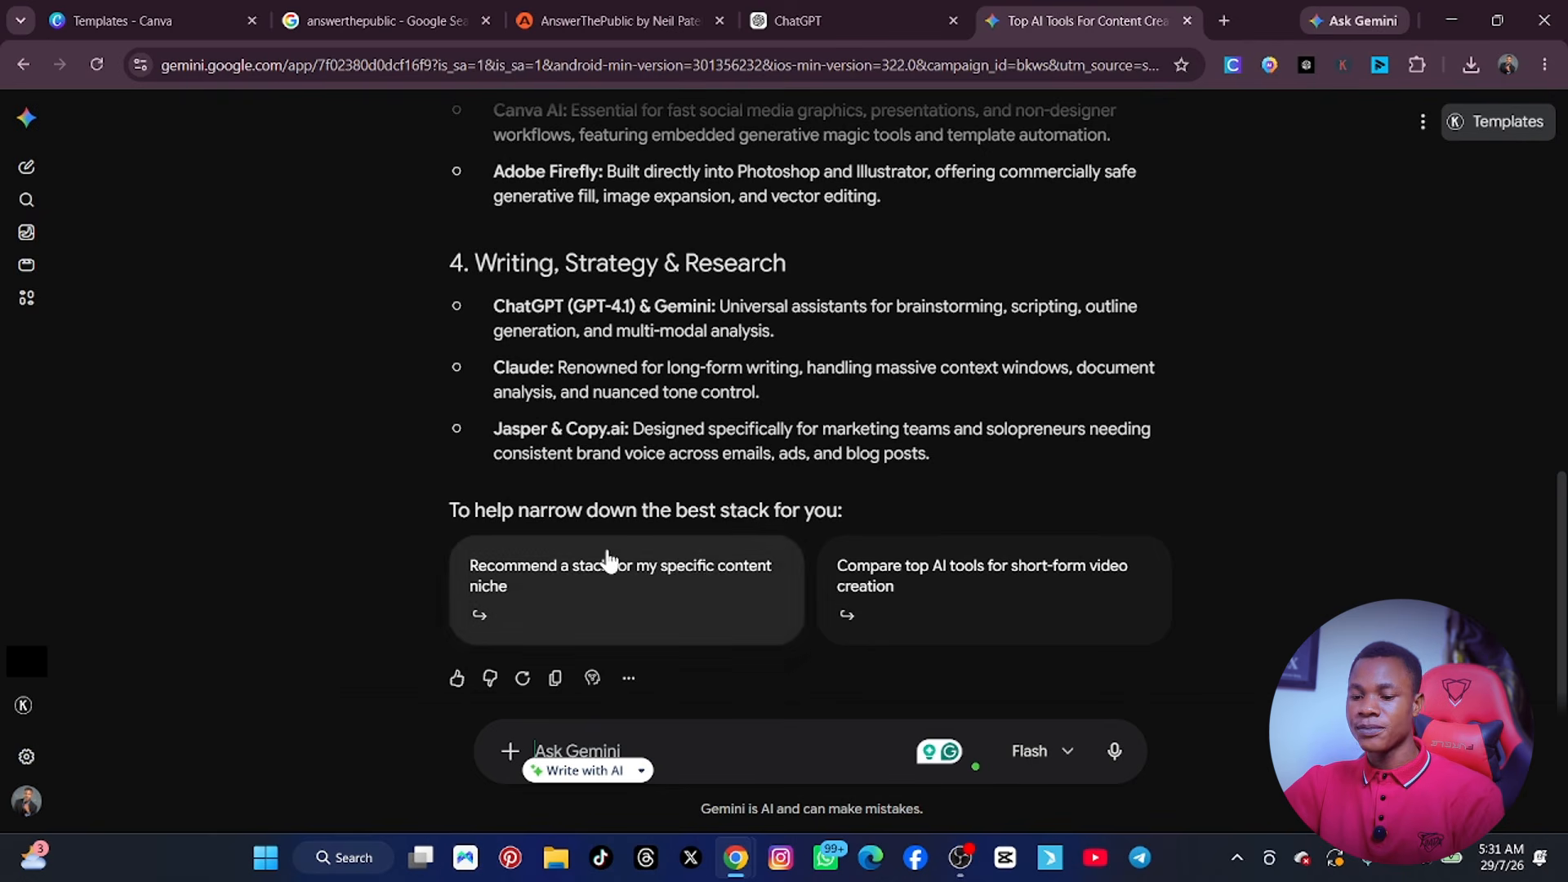
{"action": "scroll", "coordinate": [943, 415], "scroll_direction": "up", "scroll_amount": 10}
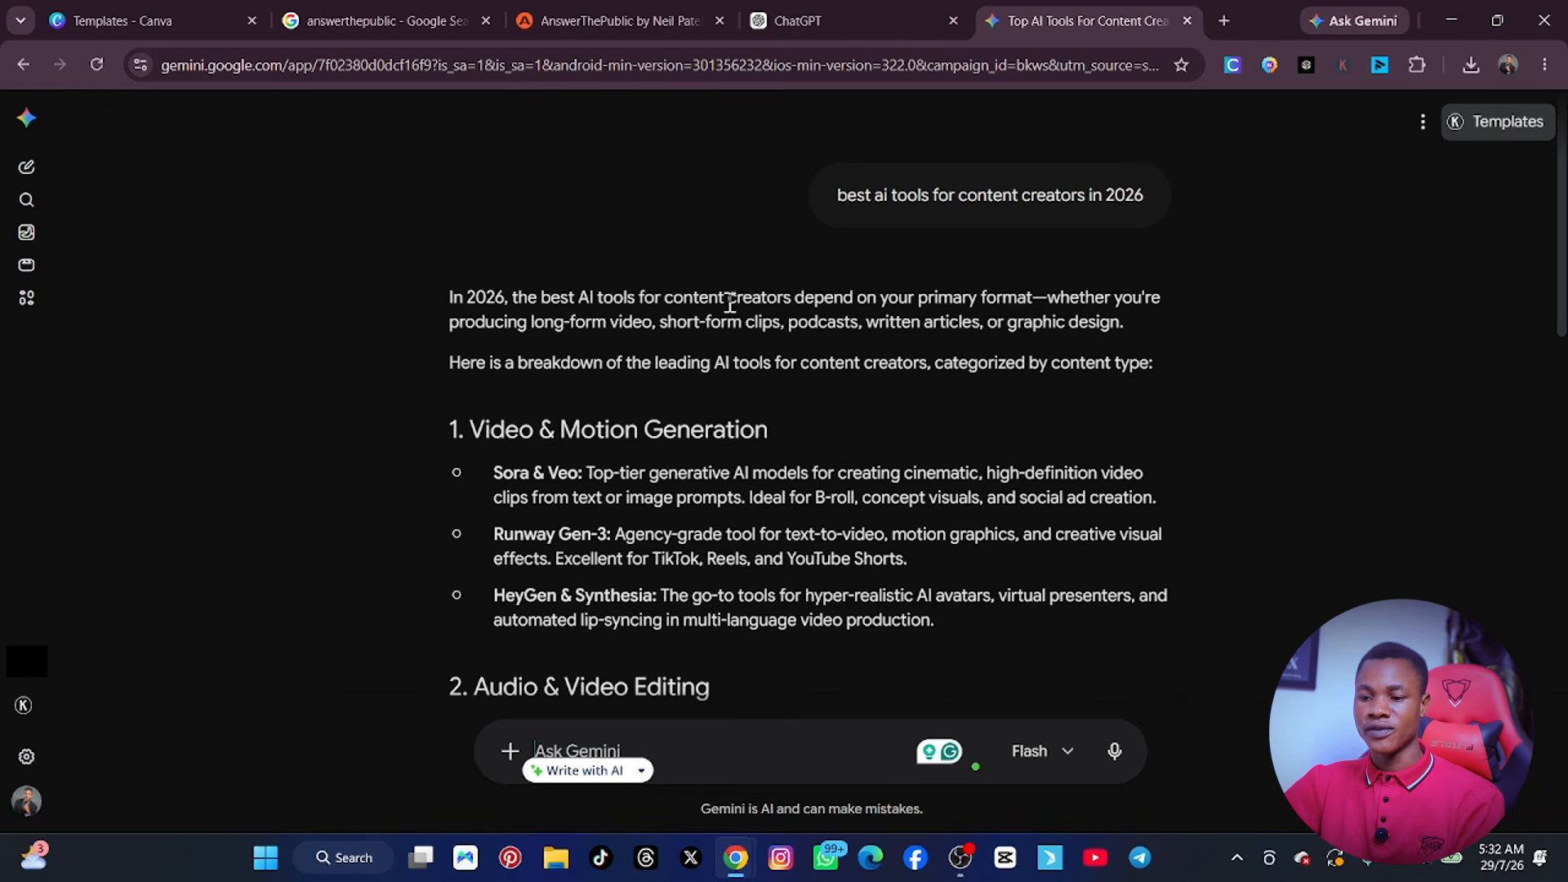
Switch to ChatGPT and ask it "best ai tools for content creators in 2026".
{"action": "left_click", "coordinate": [795, 25]}
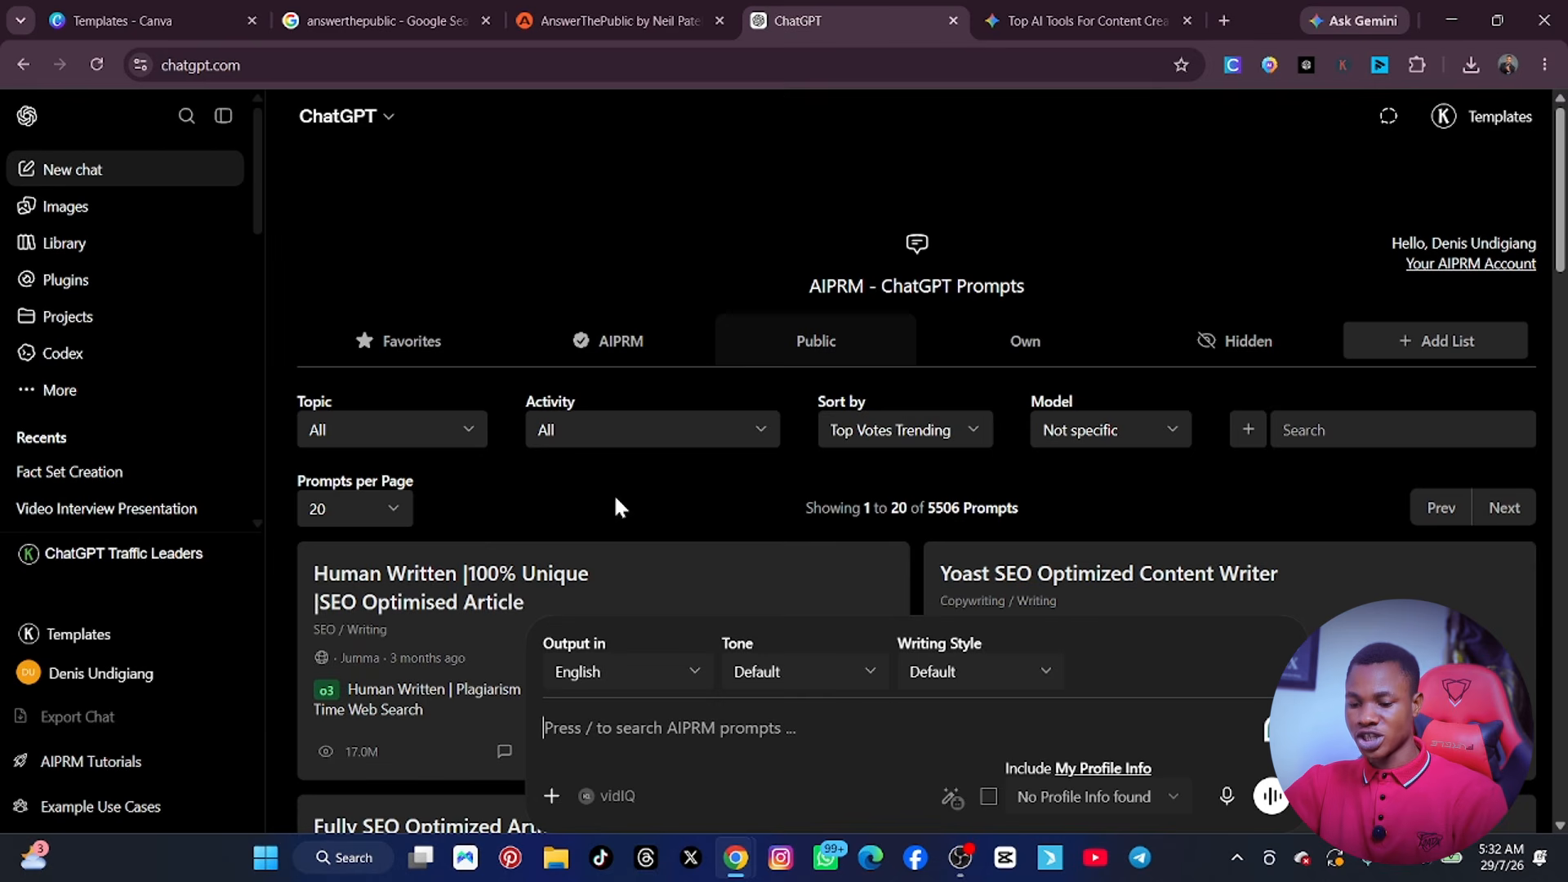
{"action": "type", "text": "best ai tools for content creators in 2026"}
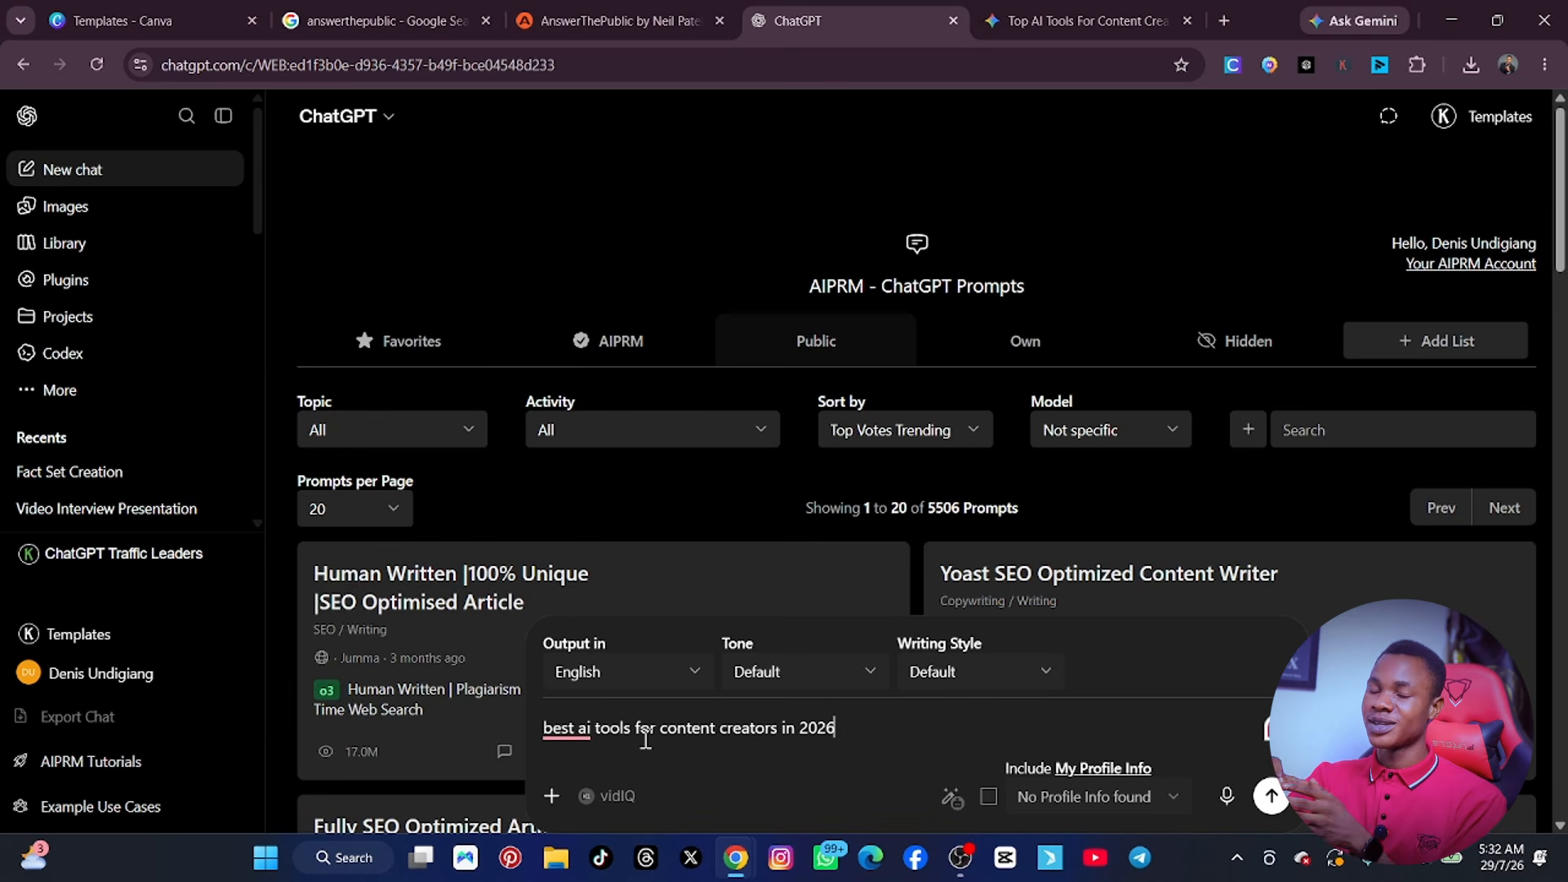
{"action": "key", "text": "Return"}
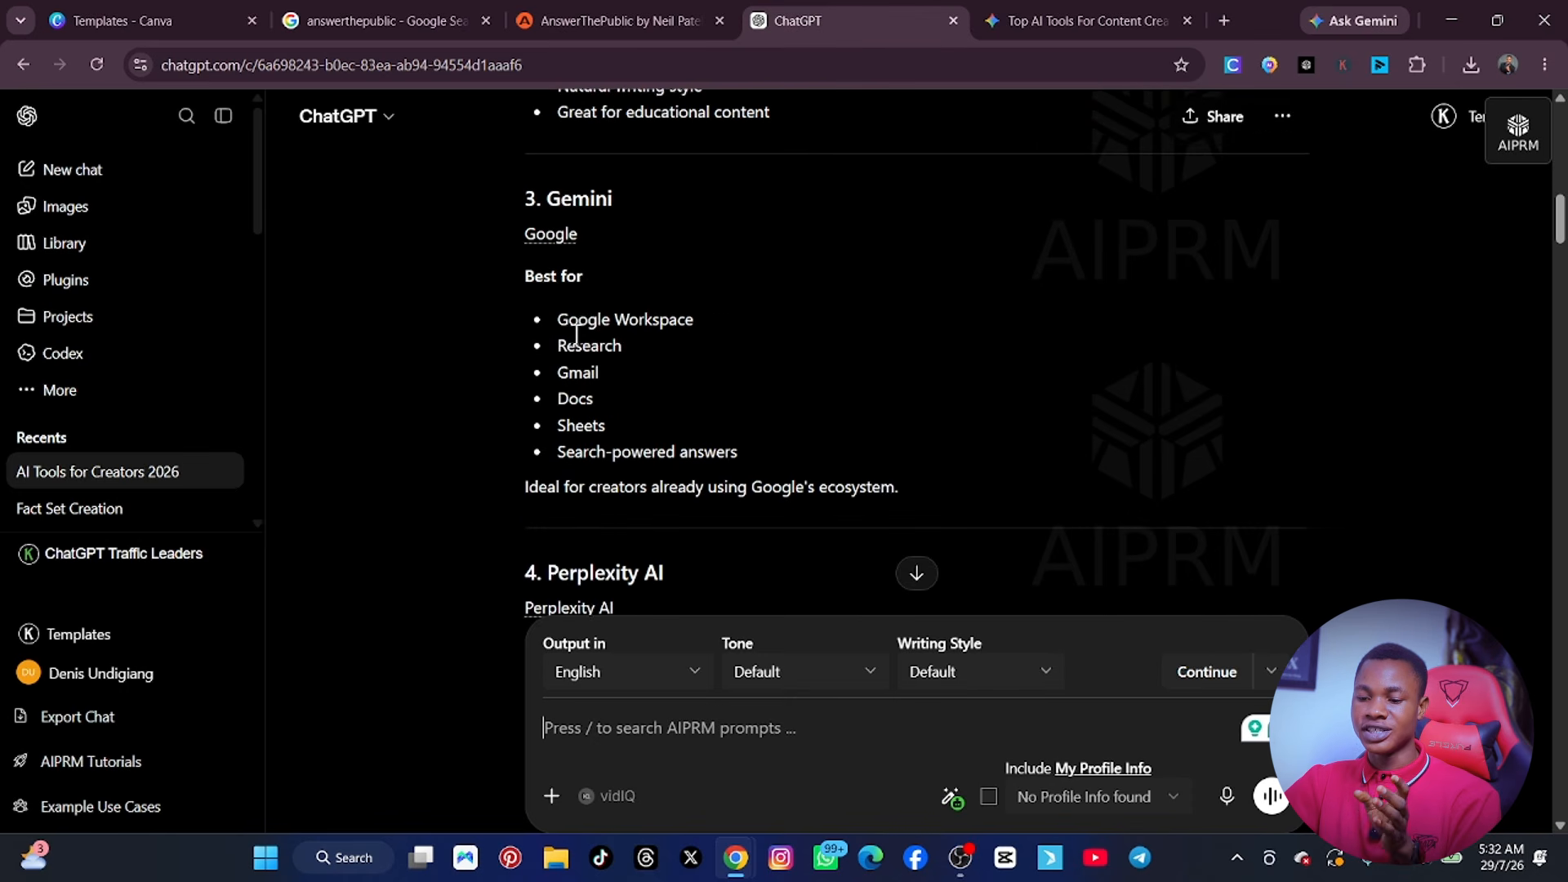
Read through ChatGPT's answer, covering the tools by category, the recommended AI stacks and the final recommendations.
{"action": "scroll", "coordinate": [629, 276], "scroll_direction": "down", "scroll_amount": 4}
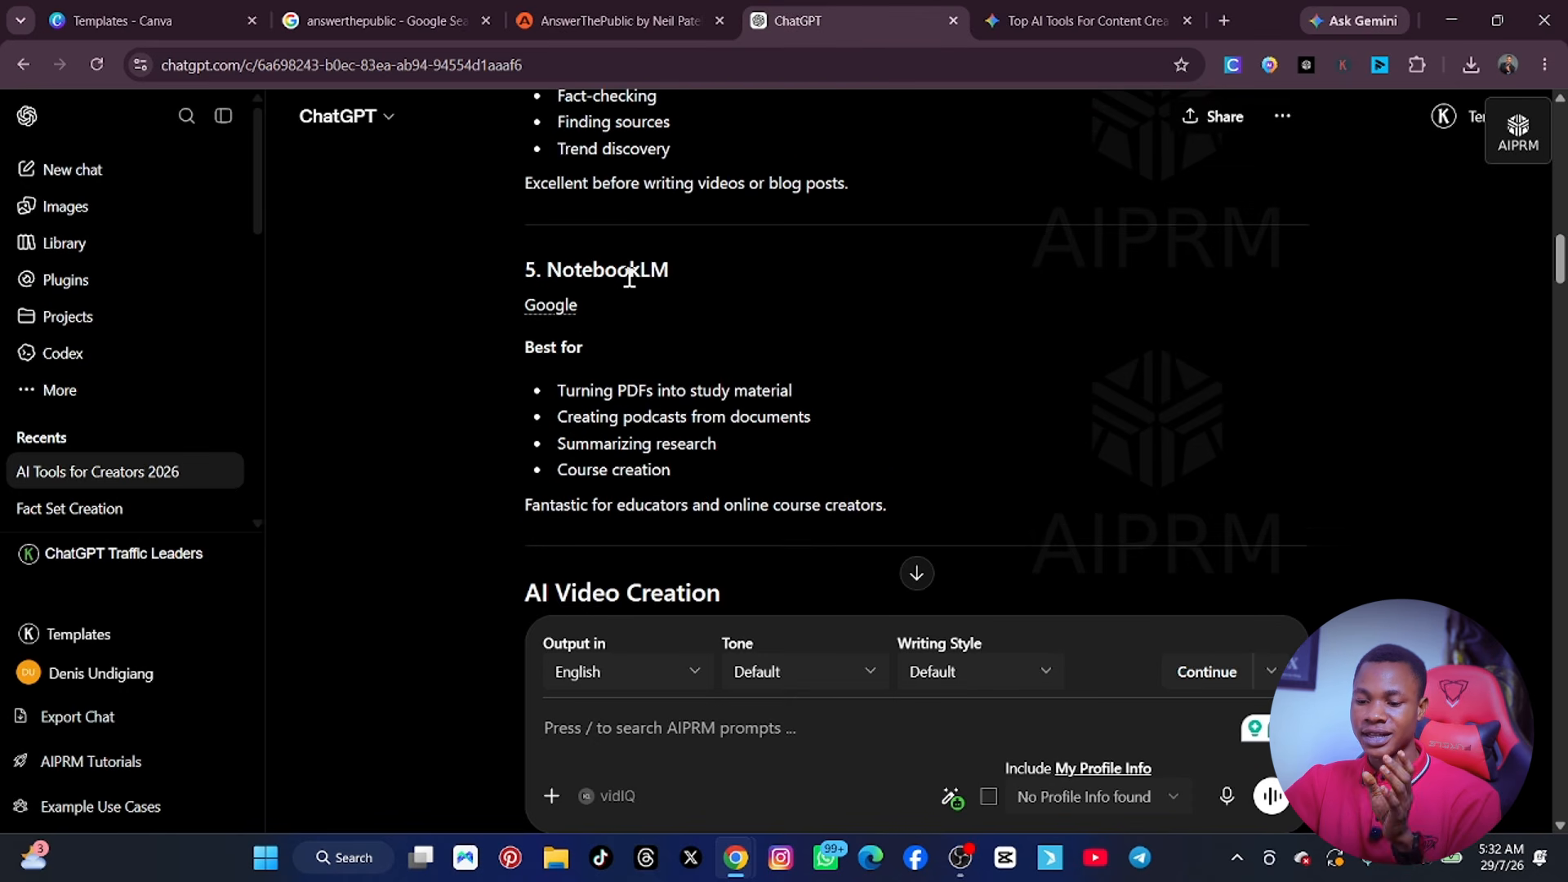
{"action": "scroll", "coordinate": [663, 288], "scroll_direction": "down", "scroll_amount": 5}
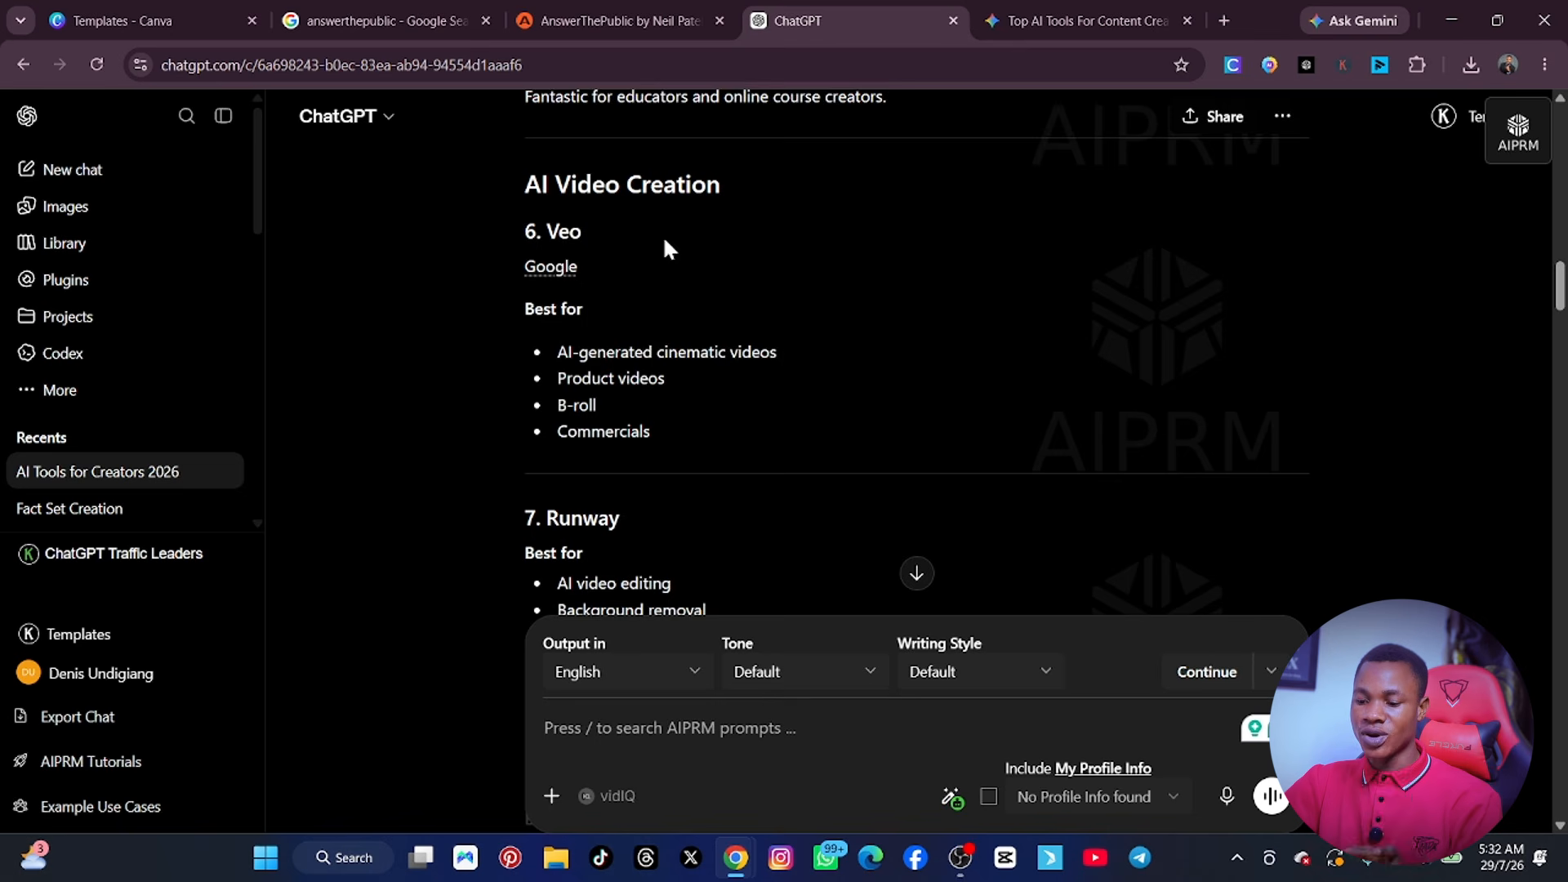
{"action": "scroll", "coordinate": [664, 240], "scroll_direction": "down", "scroll_amount": 20}
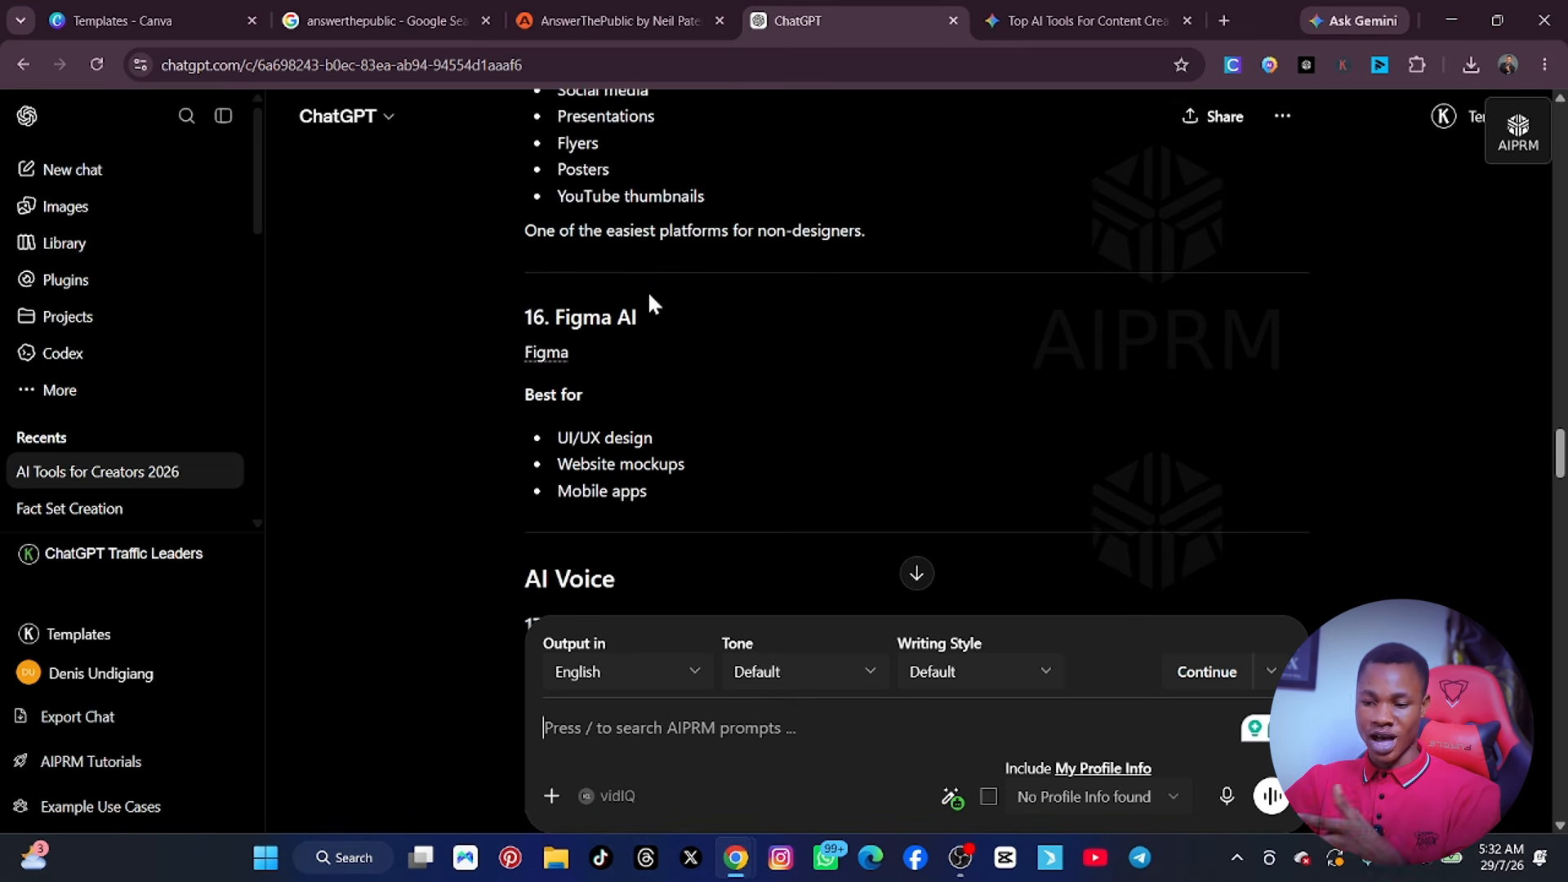
{"action": "scroll", "coordinate": [648, 291], "scroll_direction": "down", "scroll_amount": 20}
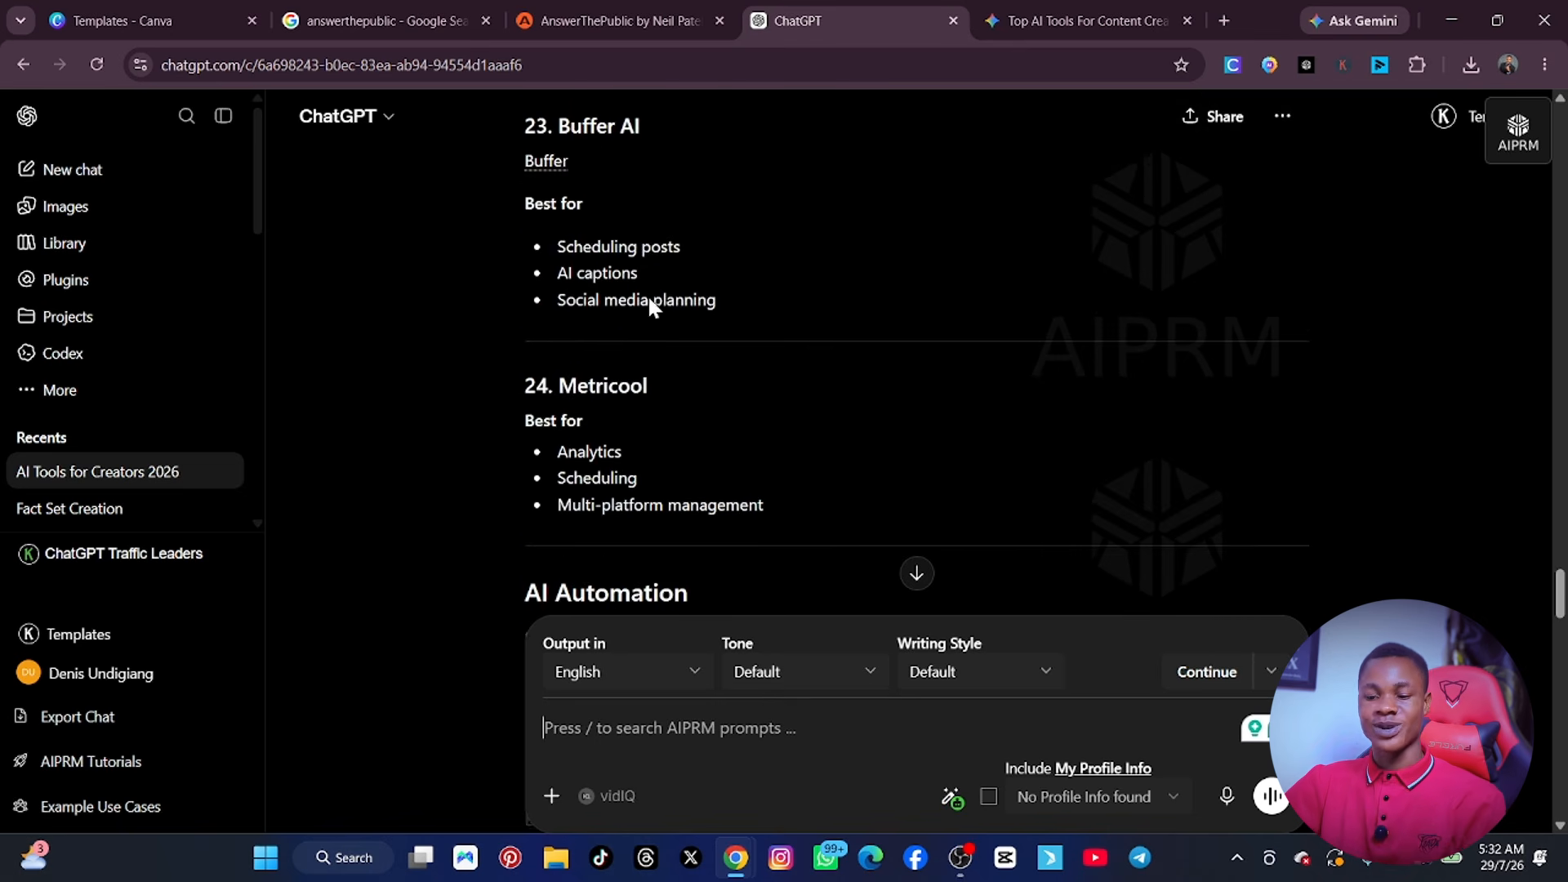
{"action": "scroll", "coordinate": [648, 302], "scroll_direction": "down", "scroll_amount": 20}
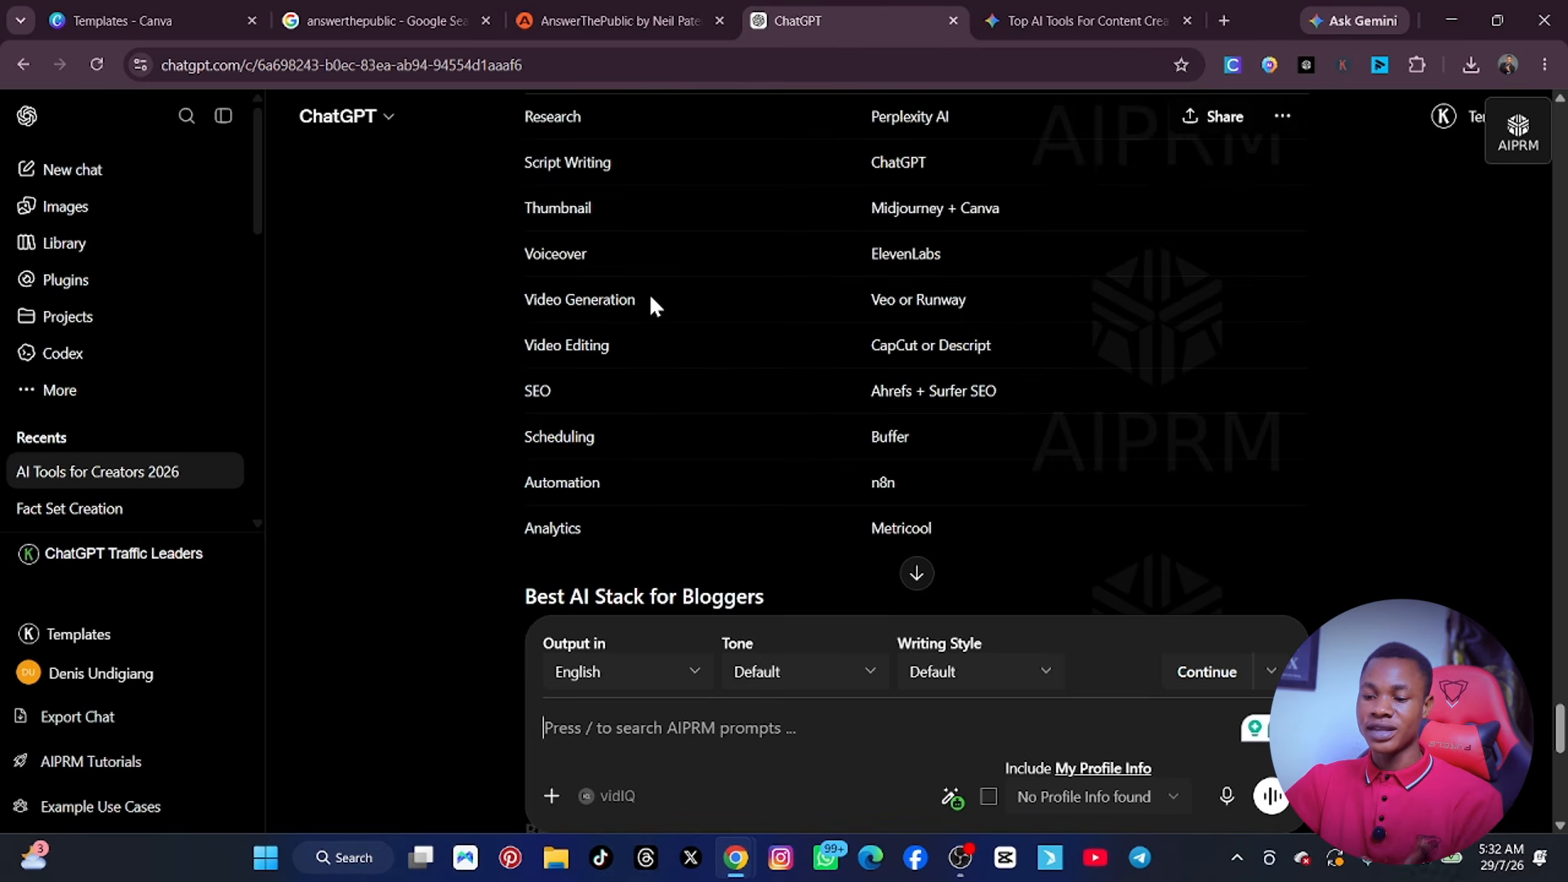
{"action": "scroll", "coordinate": [651, 299], "scroll_direction": "down", "scroll_amount": 5}
{"action": "scroll", "coordinate": [651, 299], "scroll_direction": "up", "scroll_amount": 7}
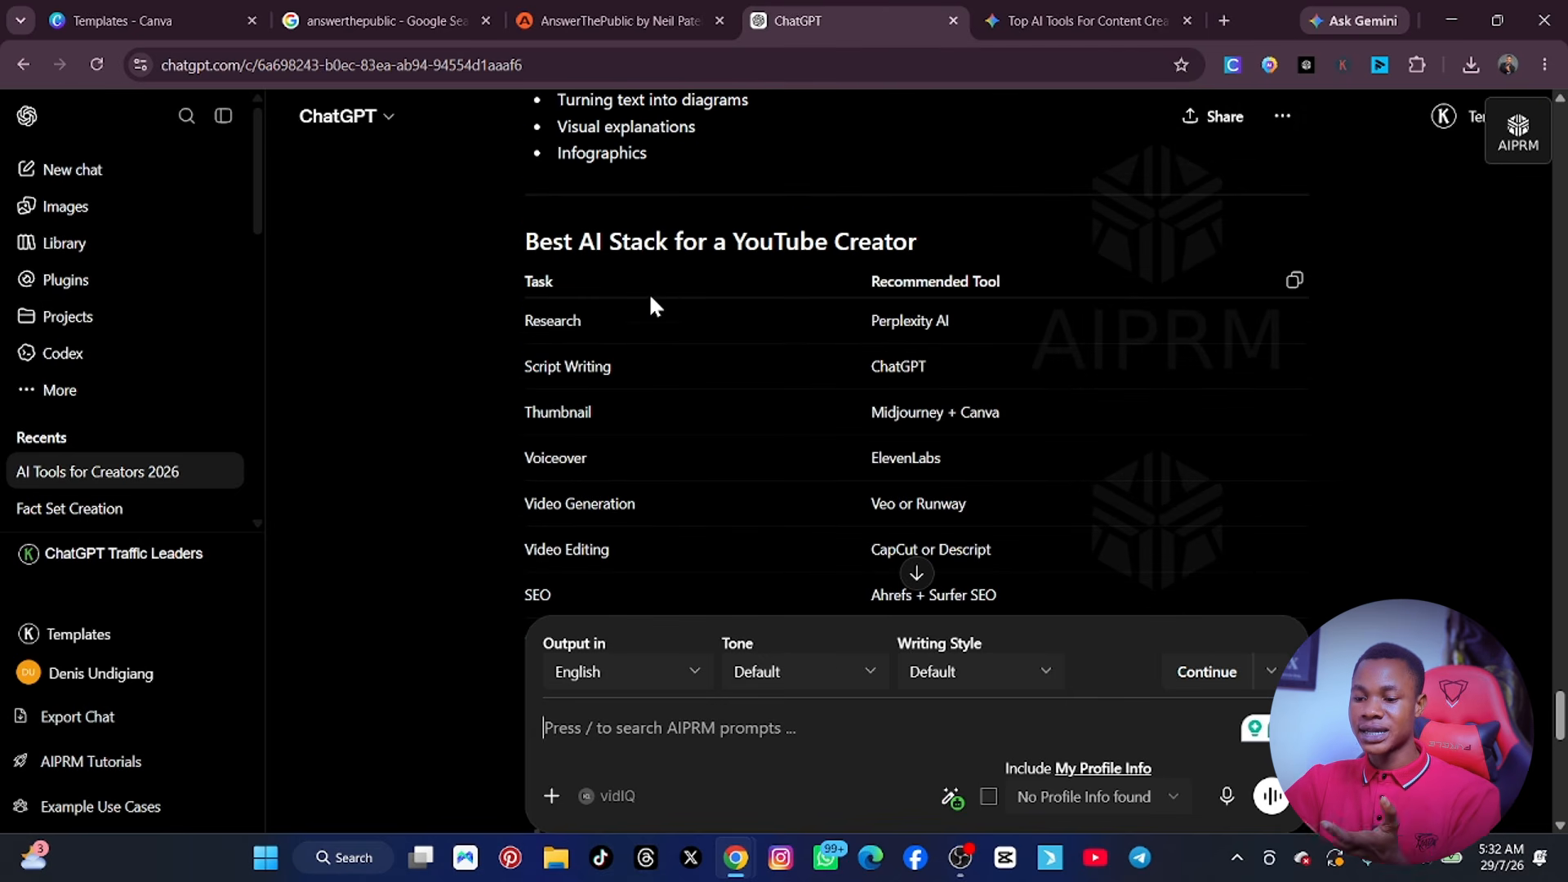
{"action": "scroll", "coordinate": [756, 326], "scroll_direction": "down", "scroll_amount": 10}
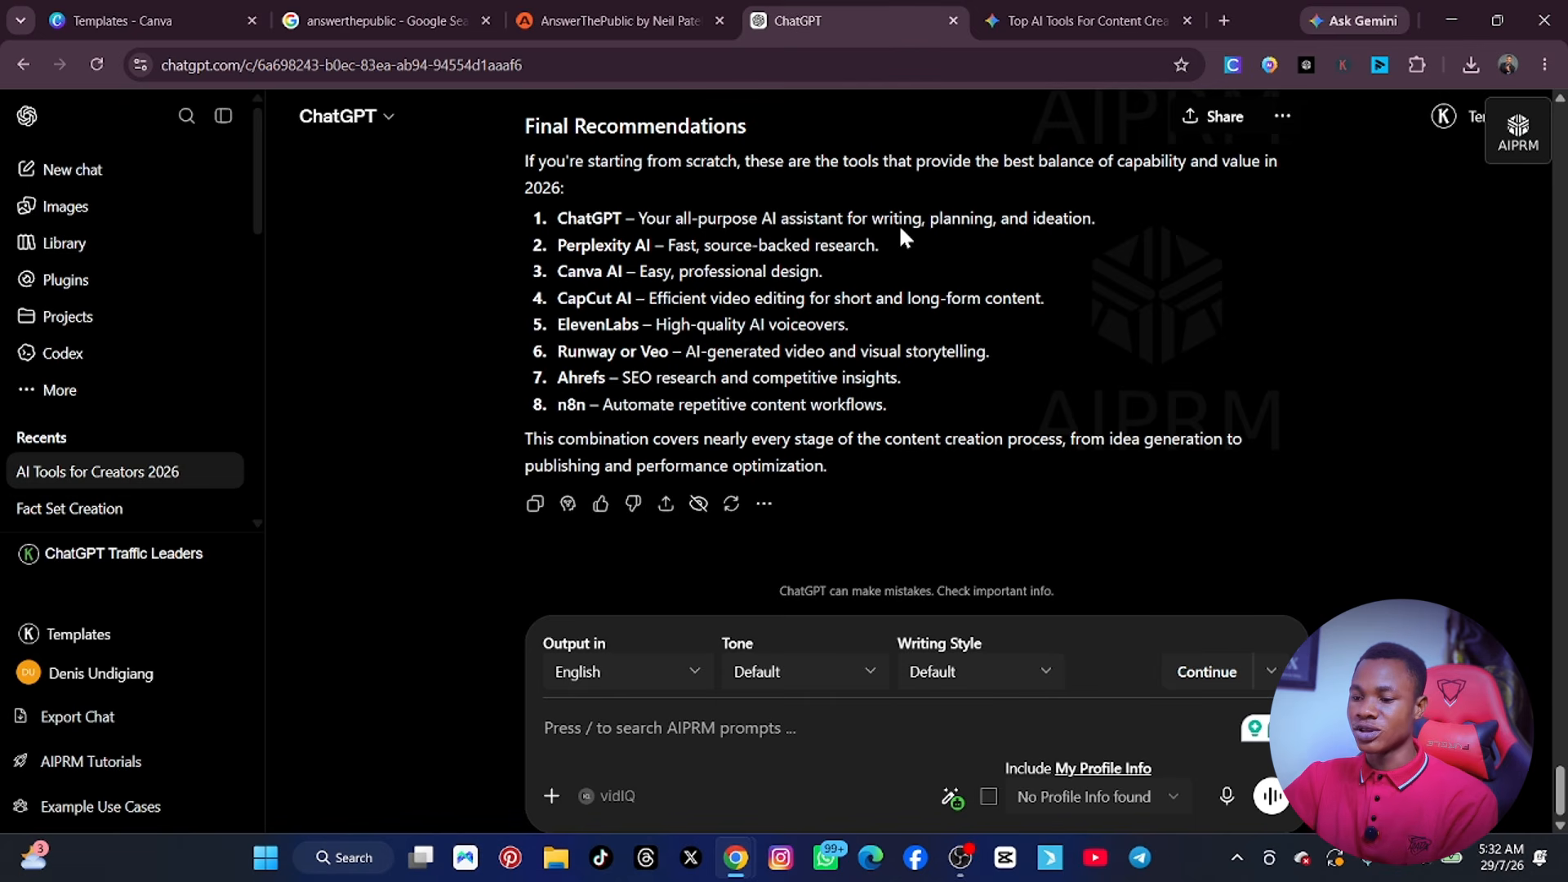
Return to the Gemini conversation, copy its full response and look back over the answer.
{"action": "left_click", "coordinate": [1059, 18]}
{"action": "scroll", "coordinate": [571, 572], "scroll_direction": "down", "scroll_amount": 5}
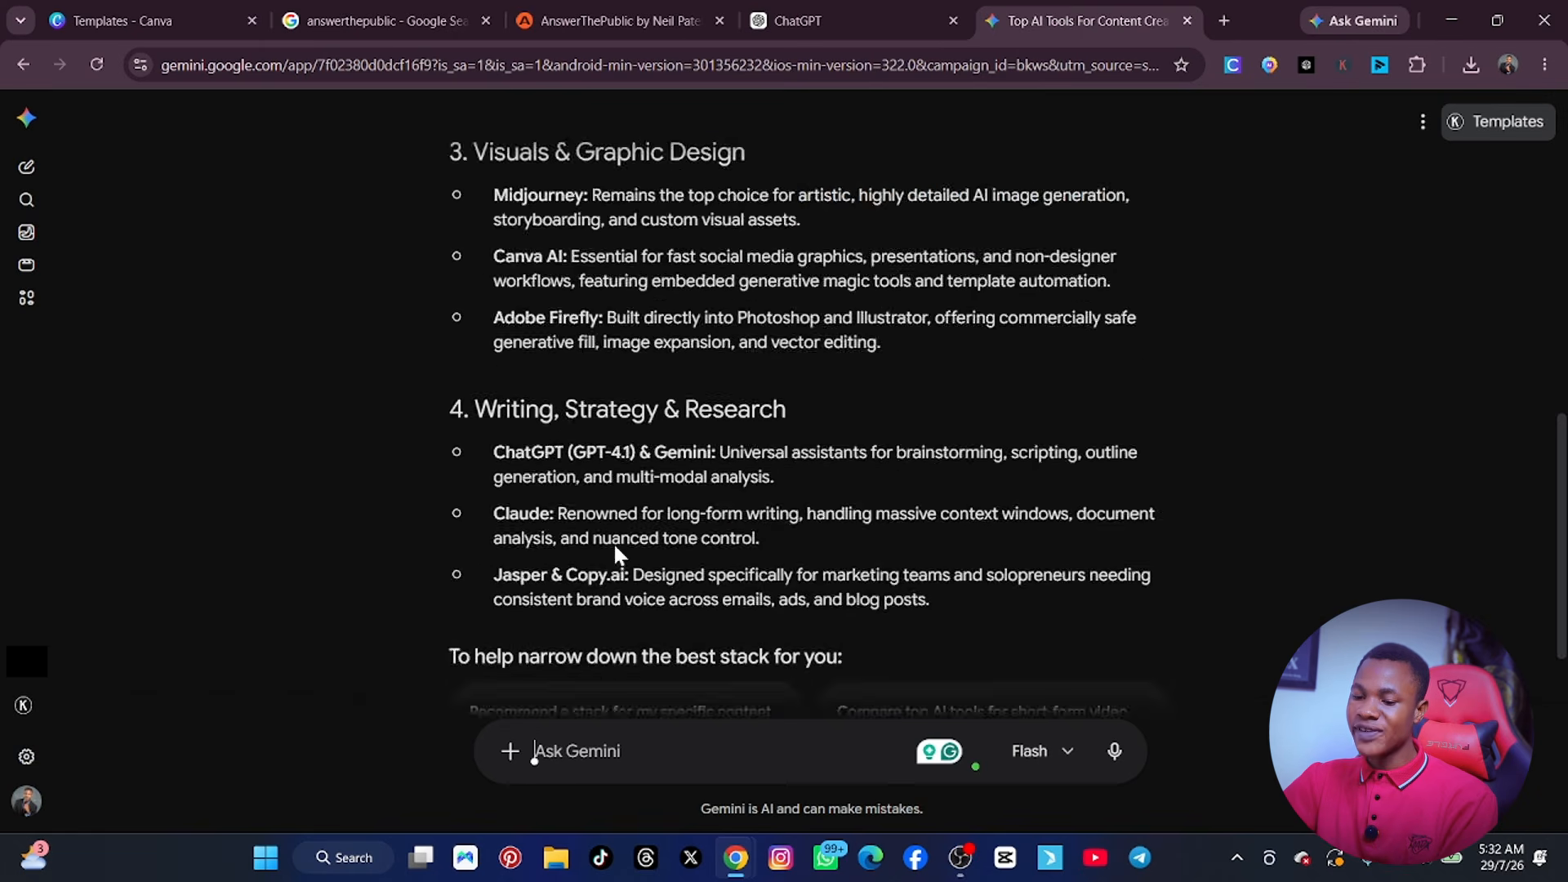
{"action": "scroll", "coordinate": [614, 552], "scroll_direction": "down", "scroll_amount": 2}
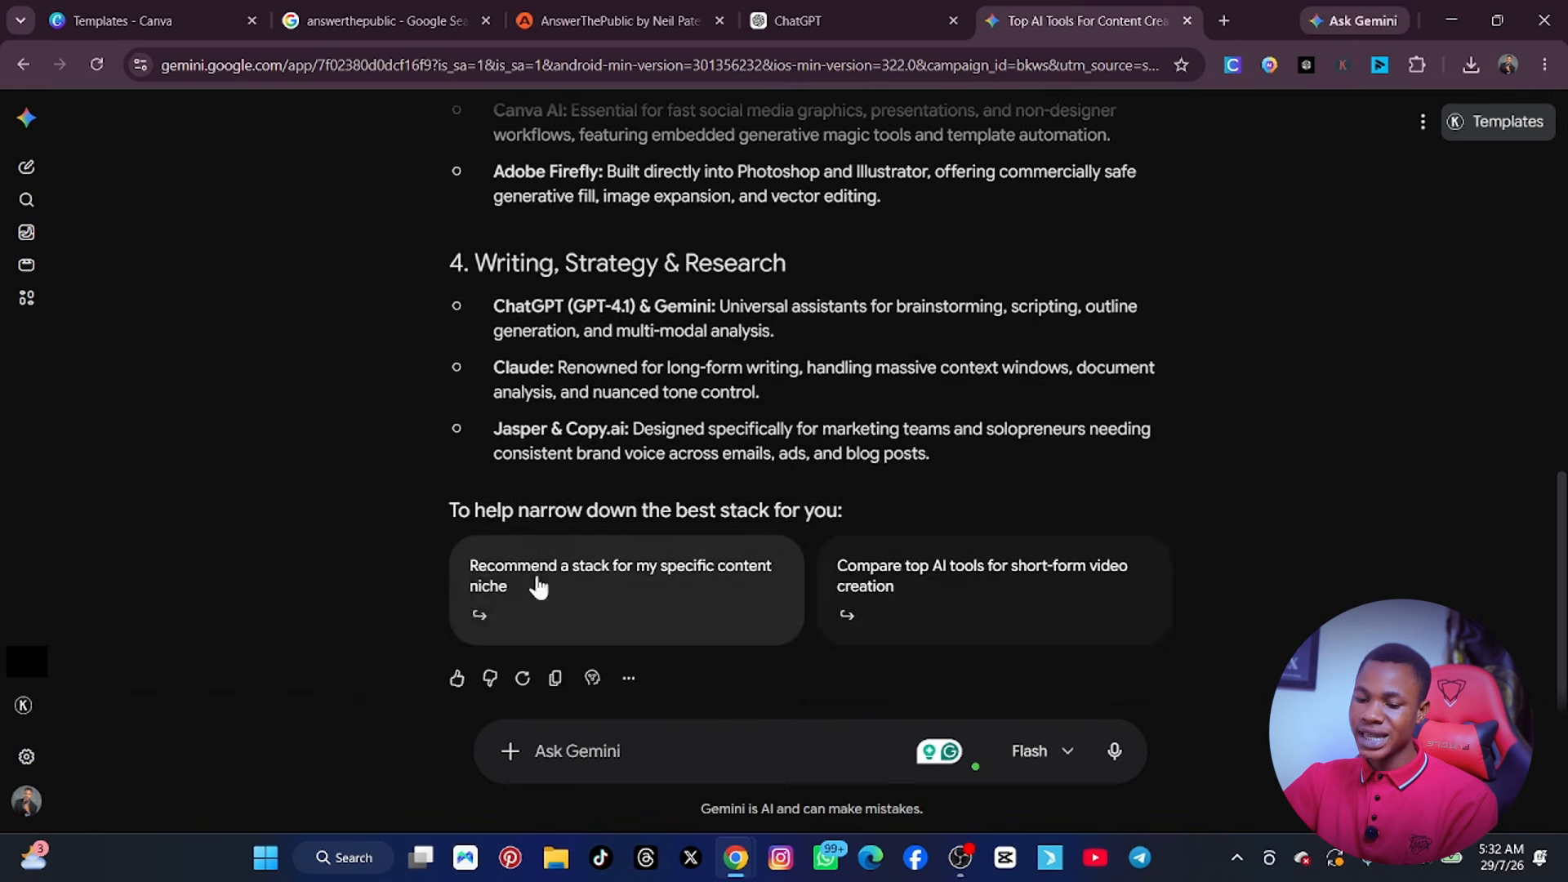
{"action": "left_click", "coordinate": [556, 679]}
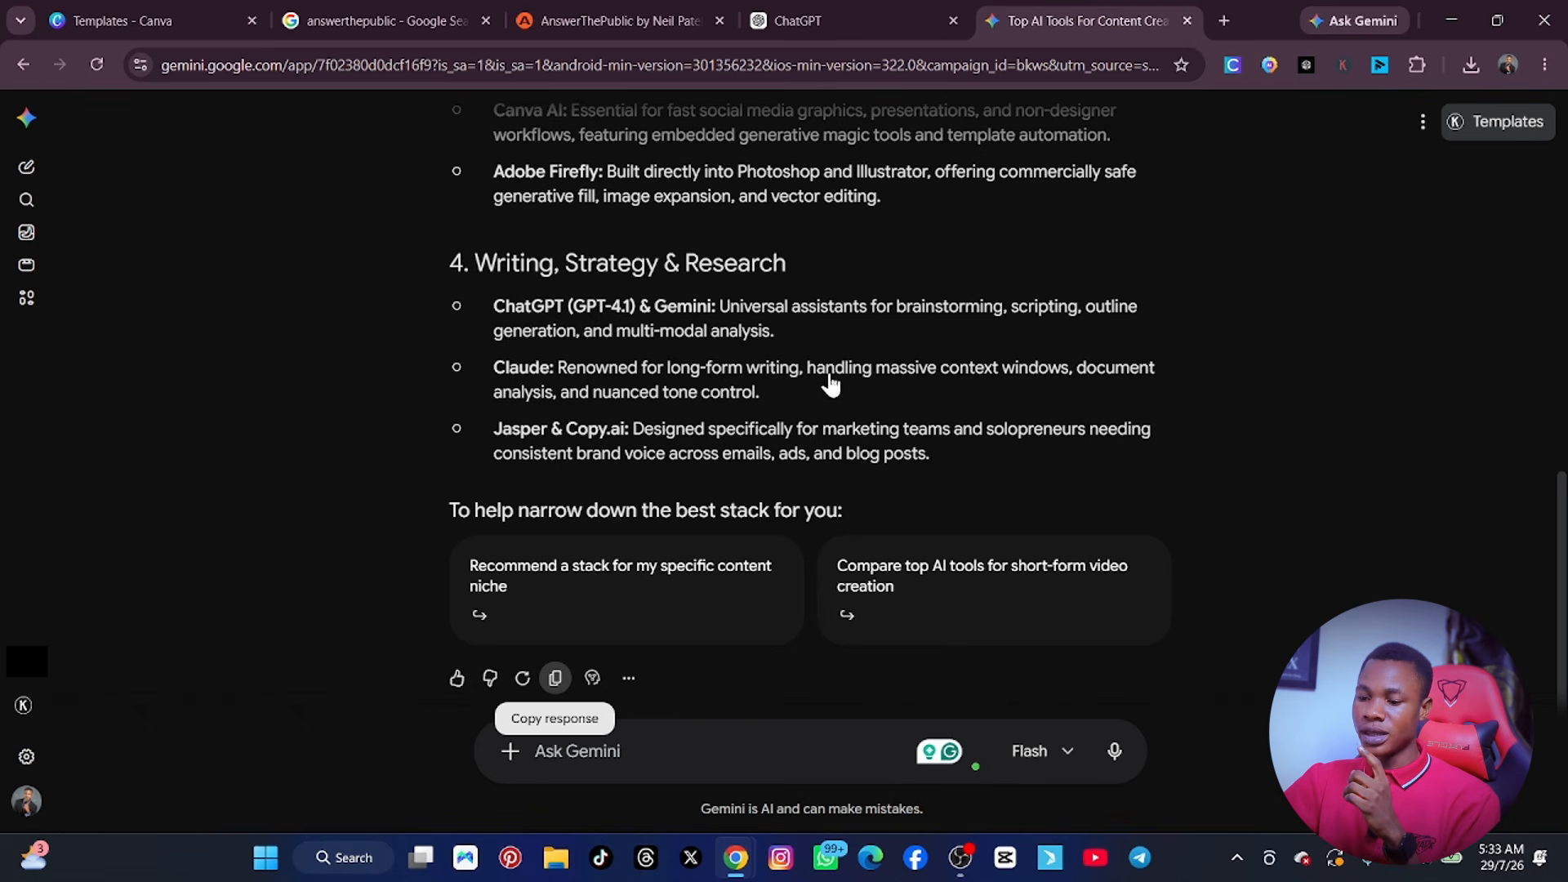
{"action": "scroll", "coordinate": [980, 163], "scroll_direction": "up", "scroll_amount": 3}
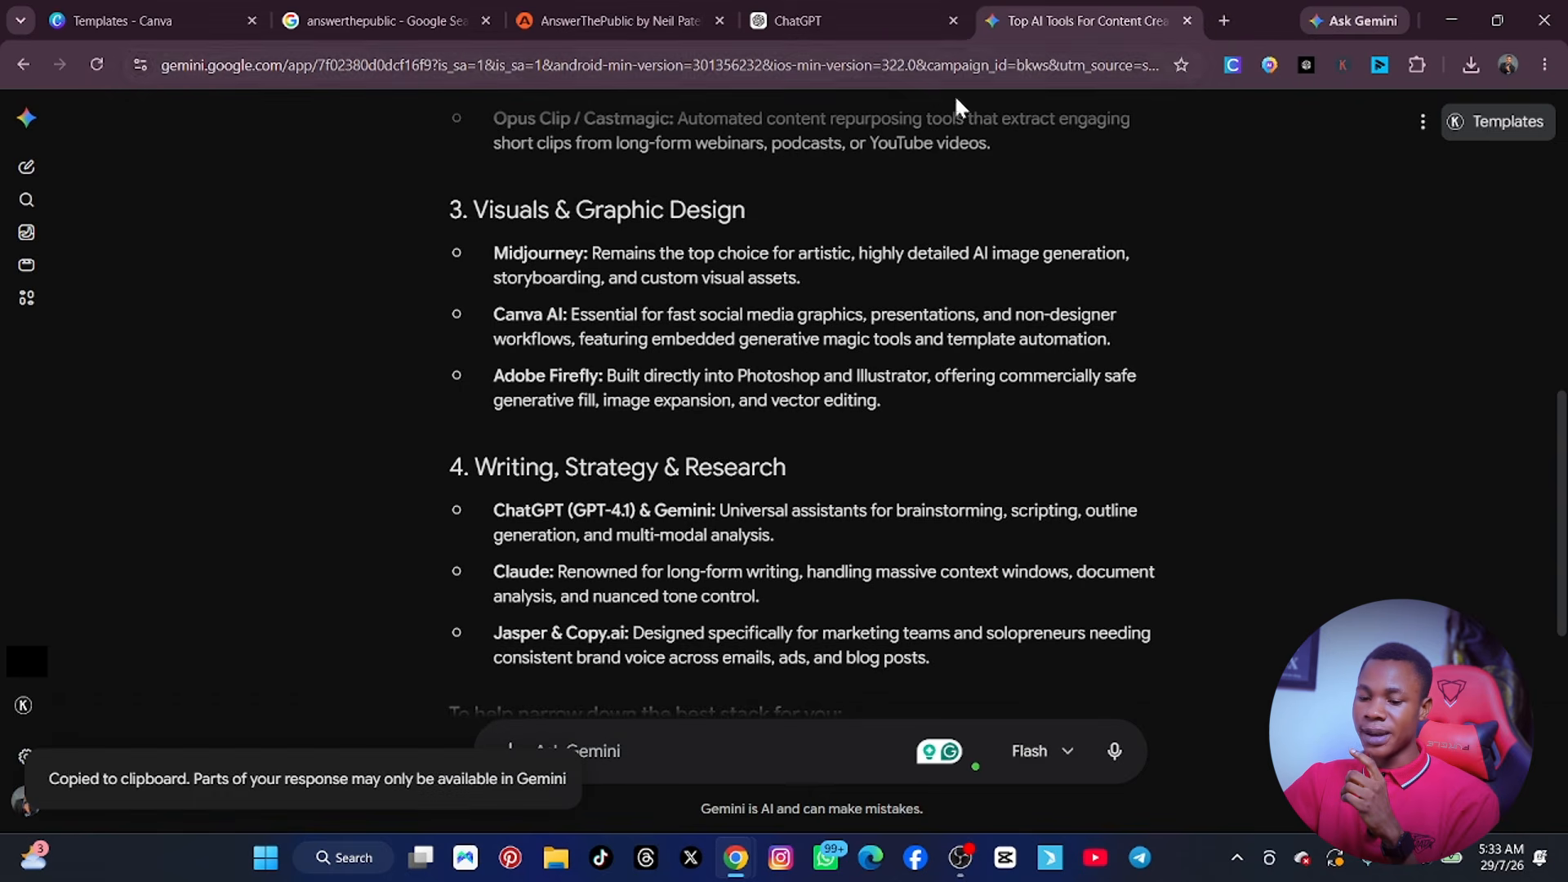
{"action": "scroll", "coordinate": [786, 327], "scroll_direction": "up", "scroll_amount": 8}
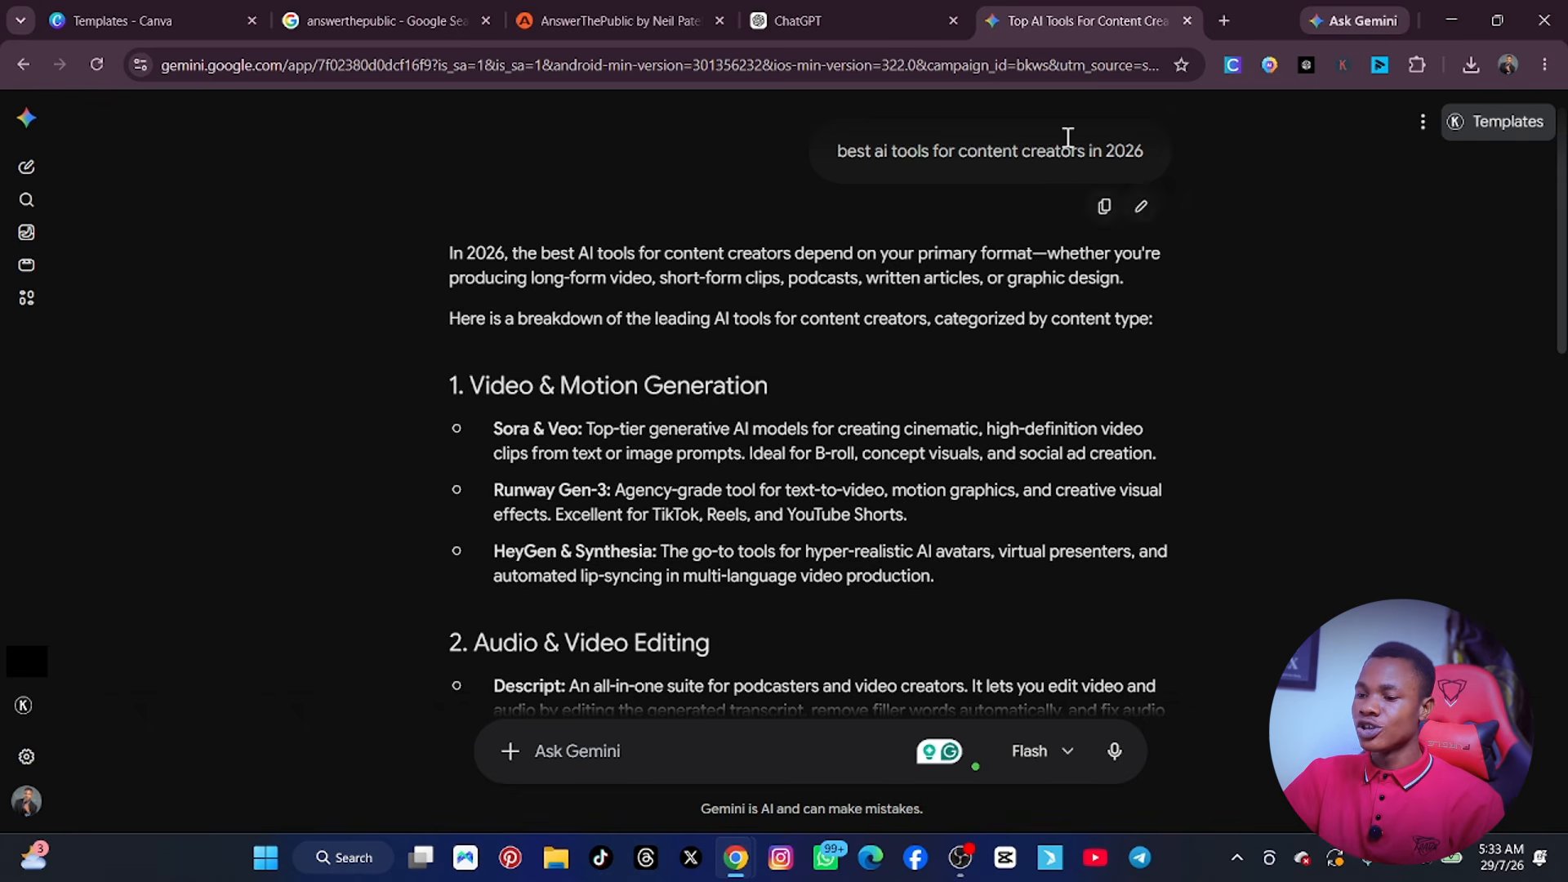
Search Google for "quillbot ai" in a new tab and open the QuillBot website.
{"action": "left_click", "coordinate": [1222, 21]}
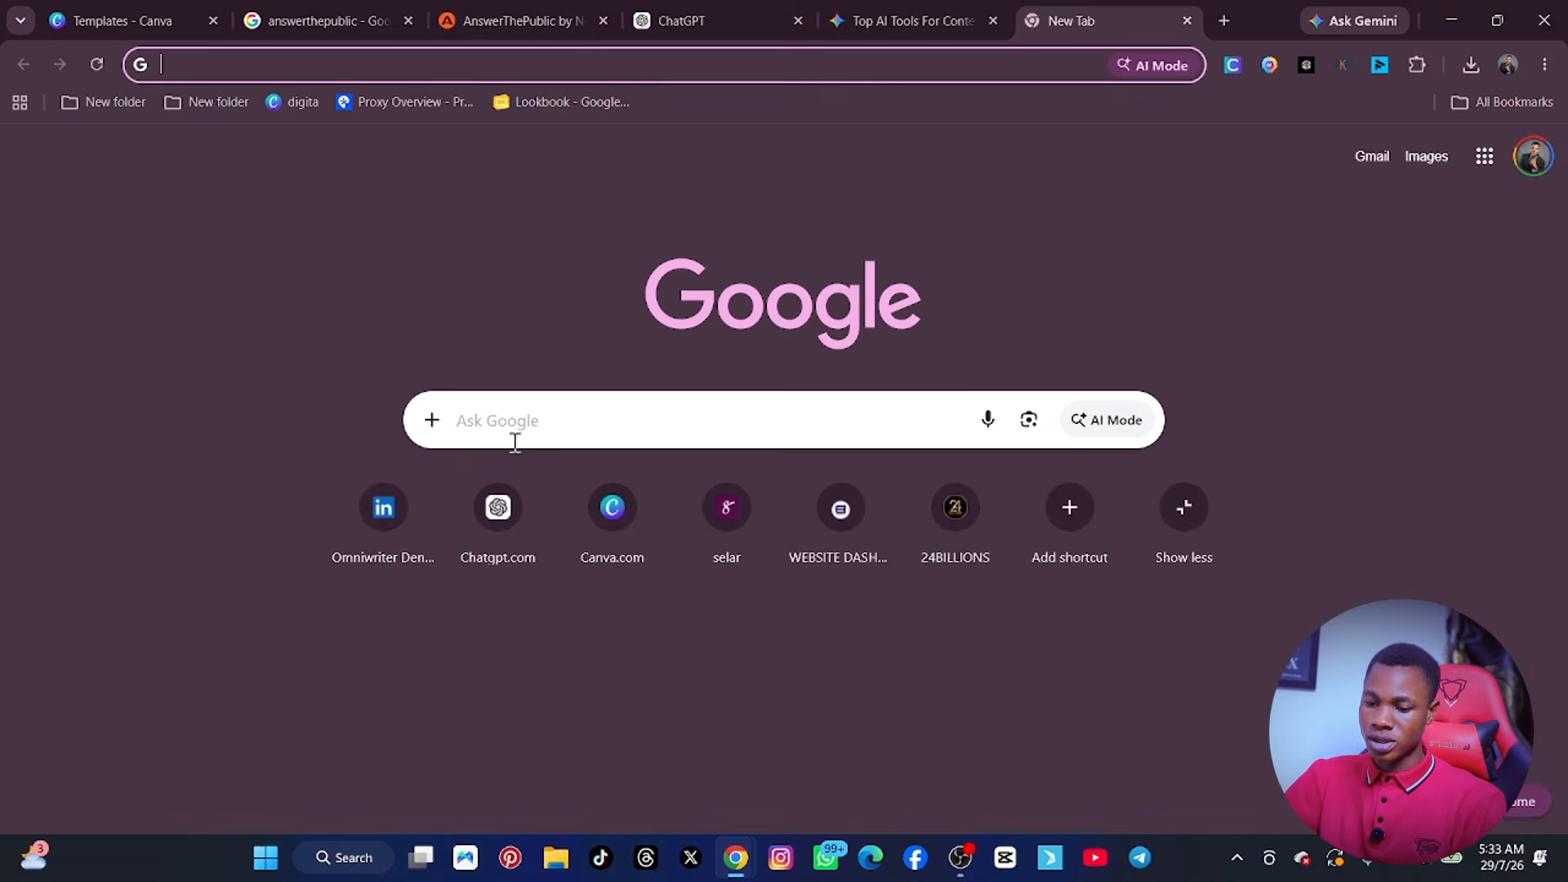
{"action": "left_click", "coordinate": [518, 440]}
{"action": "type", "text": "quil"}
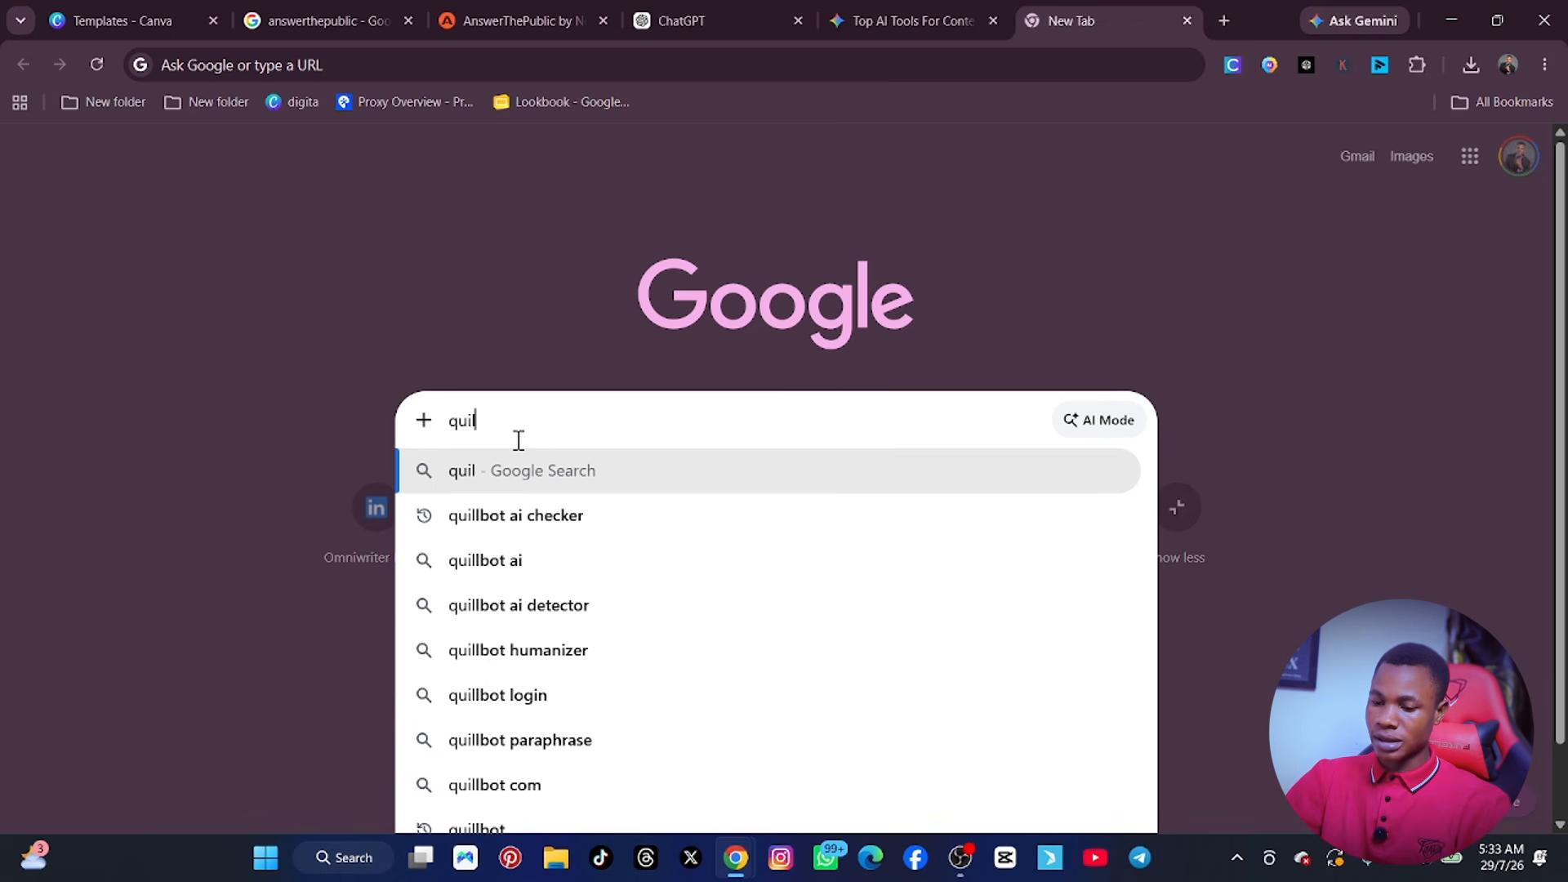
{"action": "left_click", "coordinate": [520, 564]}
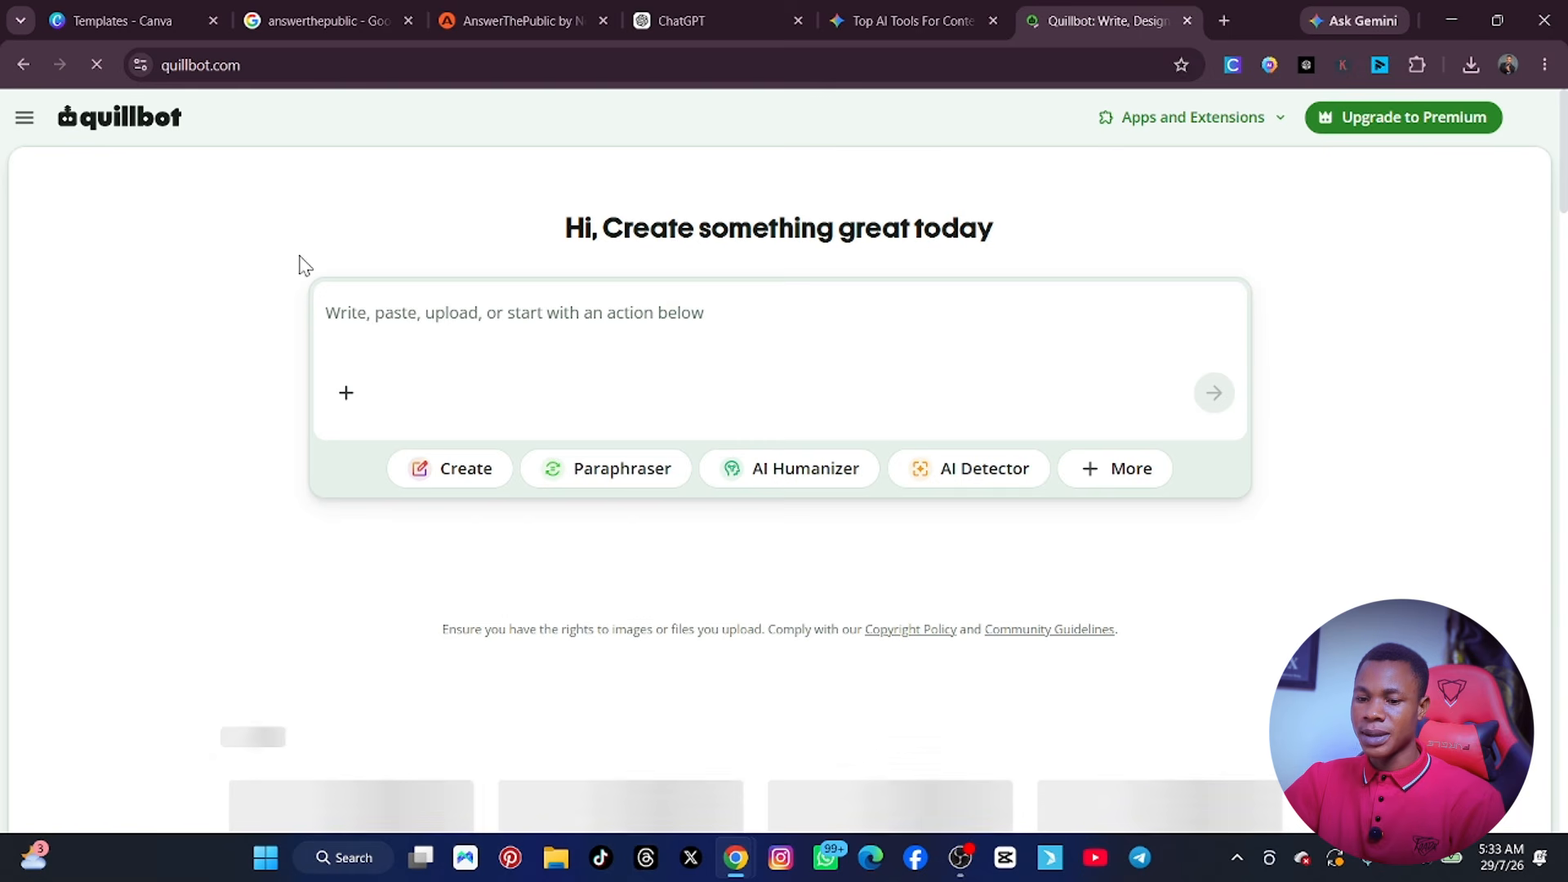
Paste the copied Gemini response into QuillBot's text box and look over the pasted text.
{"action": "left_click", "coordinate": [360, 346]}
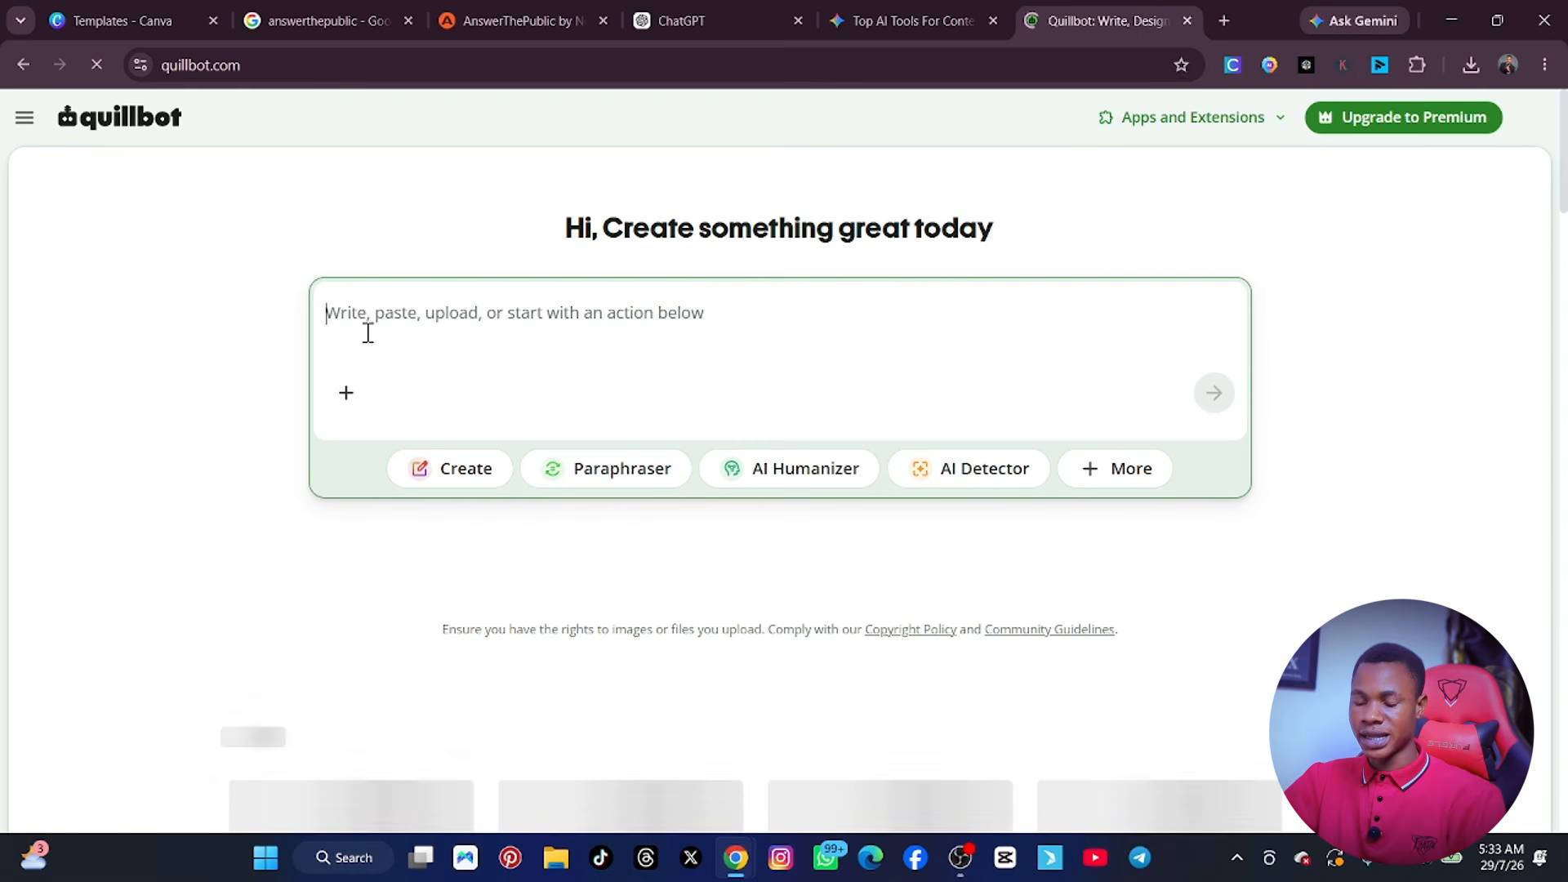
{"action": "key", "text": "ctrl+v"}
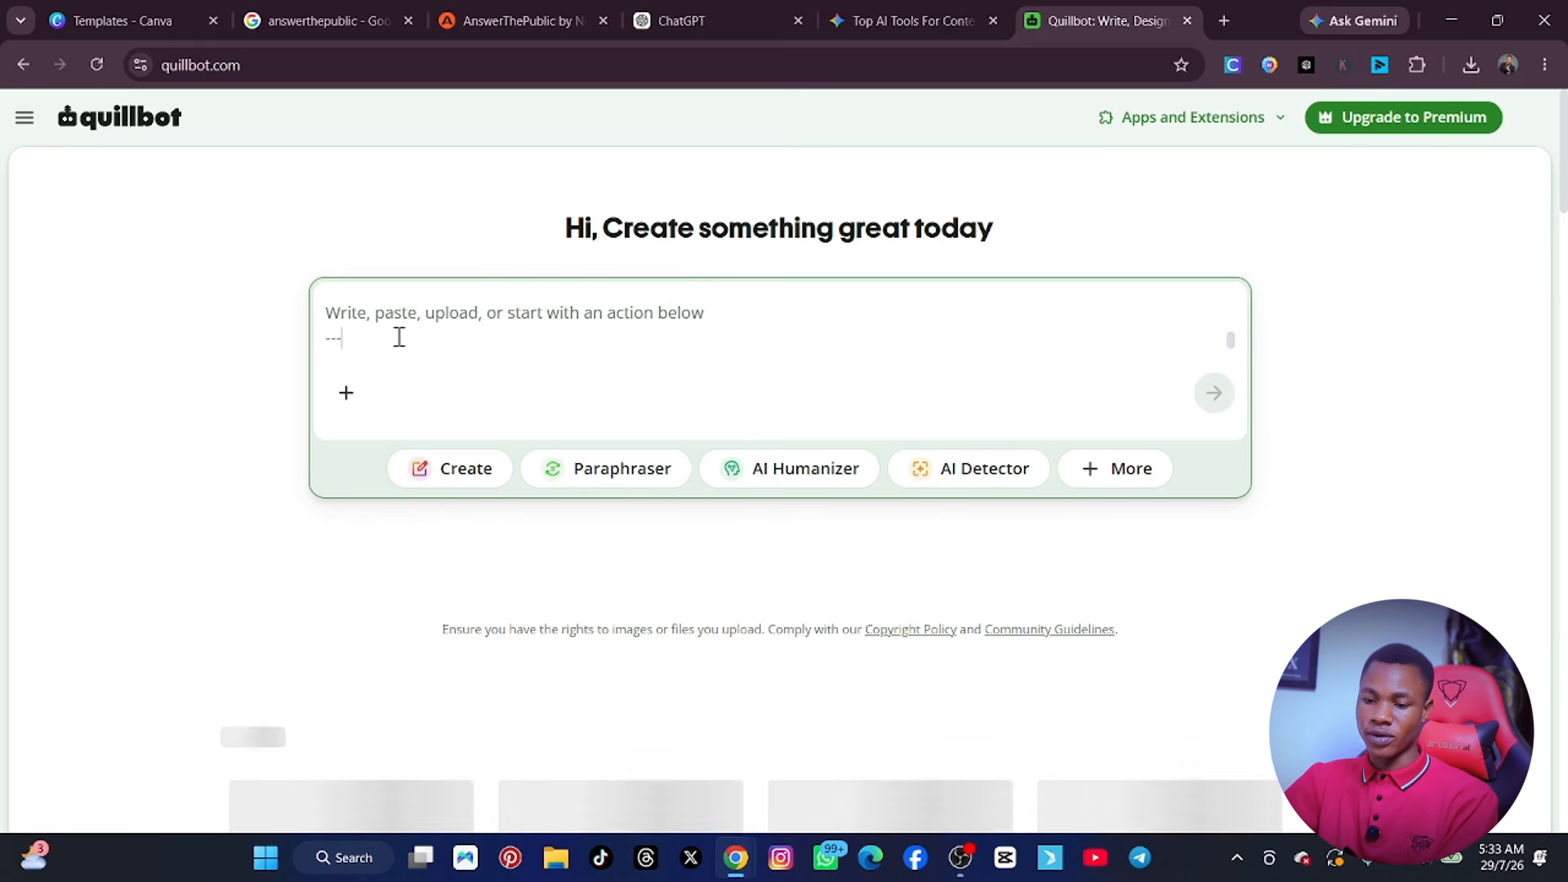
{"action": "scroll", "coordinate": [522, 332], "scroll_direction": "up", "scroll_amount": 3}
{"action": "scroll", "coordinate": [522, 332], "scroll_direction": "down", "scroll_amount": 1}
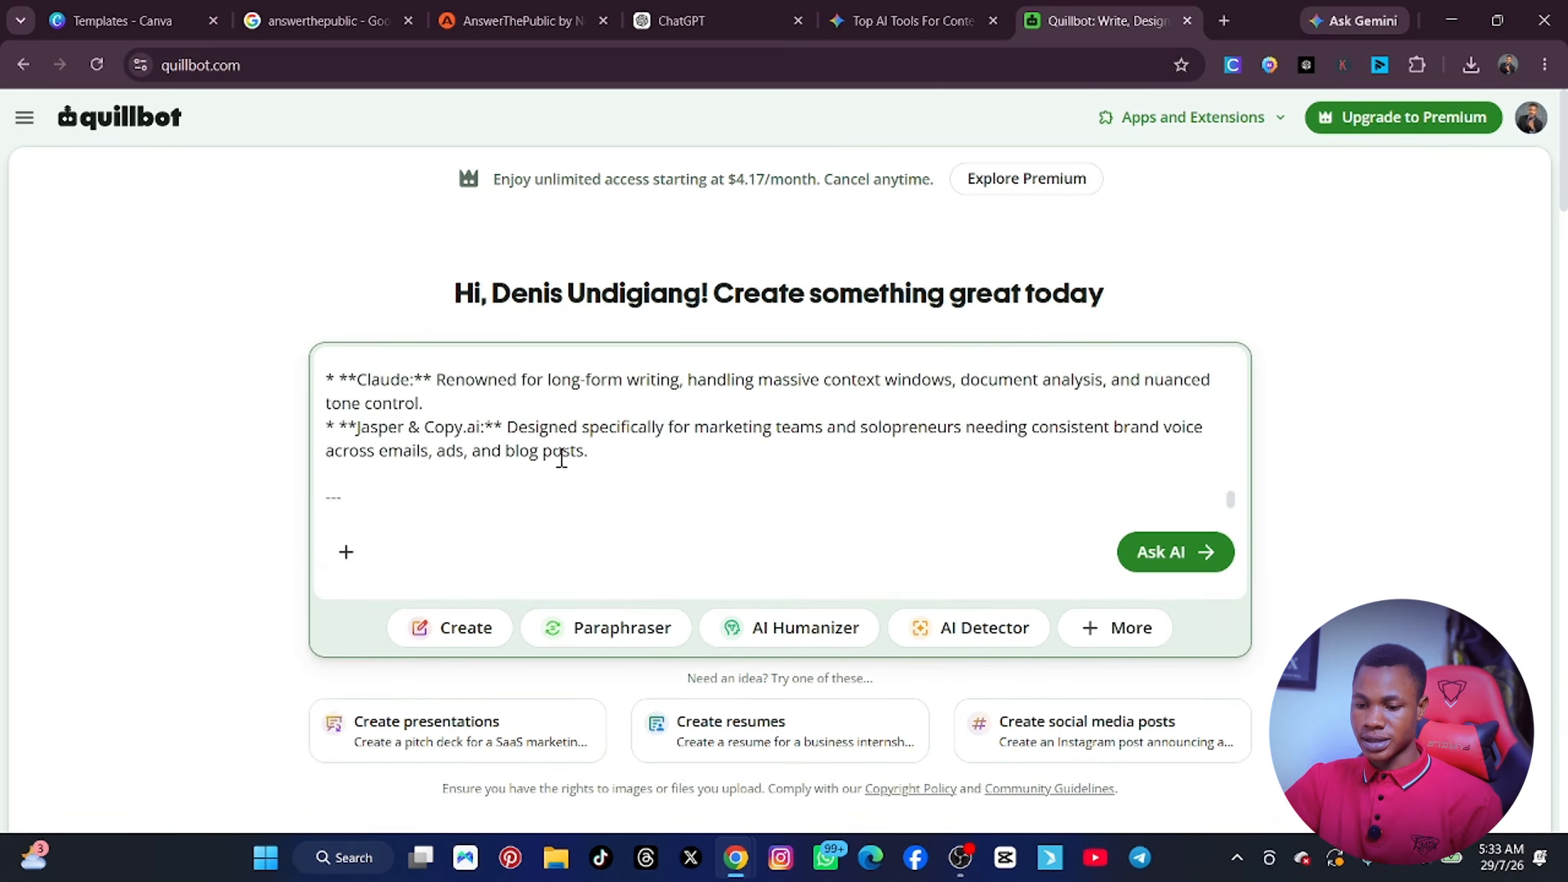
{"action": "scroll", "coordinate": [561, 453], "scroll_direction": "down", "scroll_amount": 6}
{"action": "scroll", "coordinate": [554, 441], "scroll_direction": "up", "scroll_amount": 10}
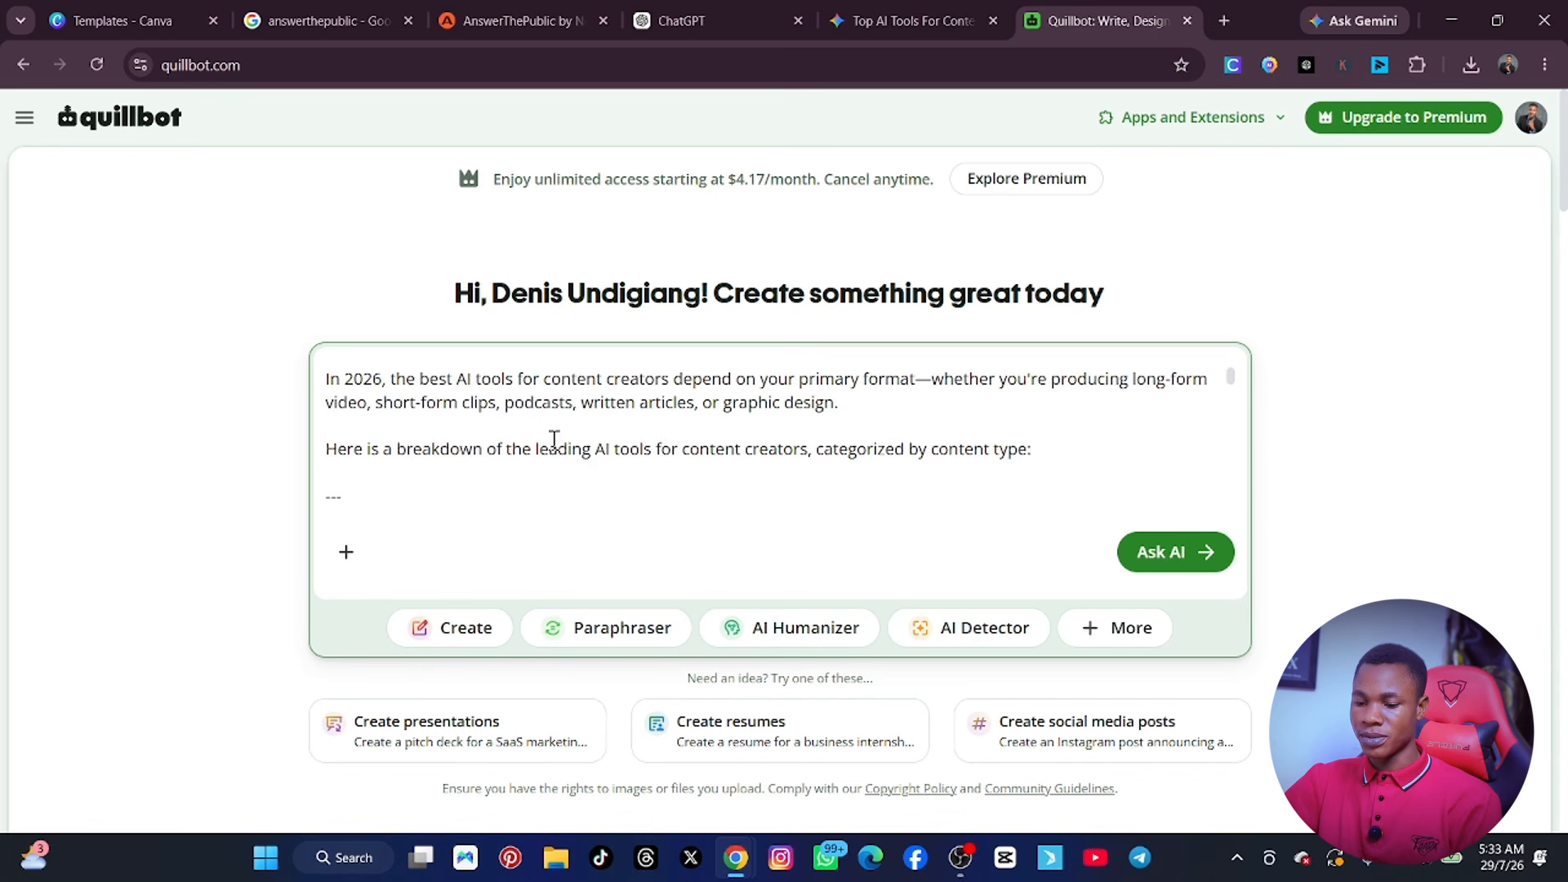
{"action": "scroll", "coordinate": [563, 444], "scroll_direction": "down", "scroll_amount": 10}
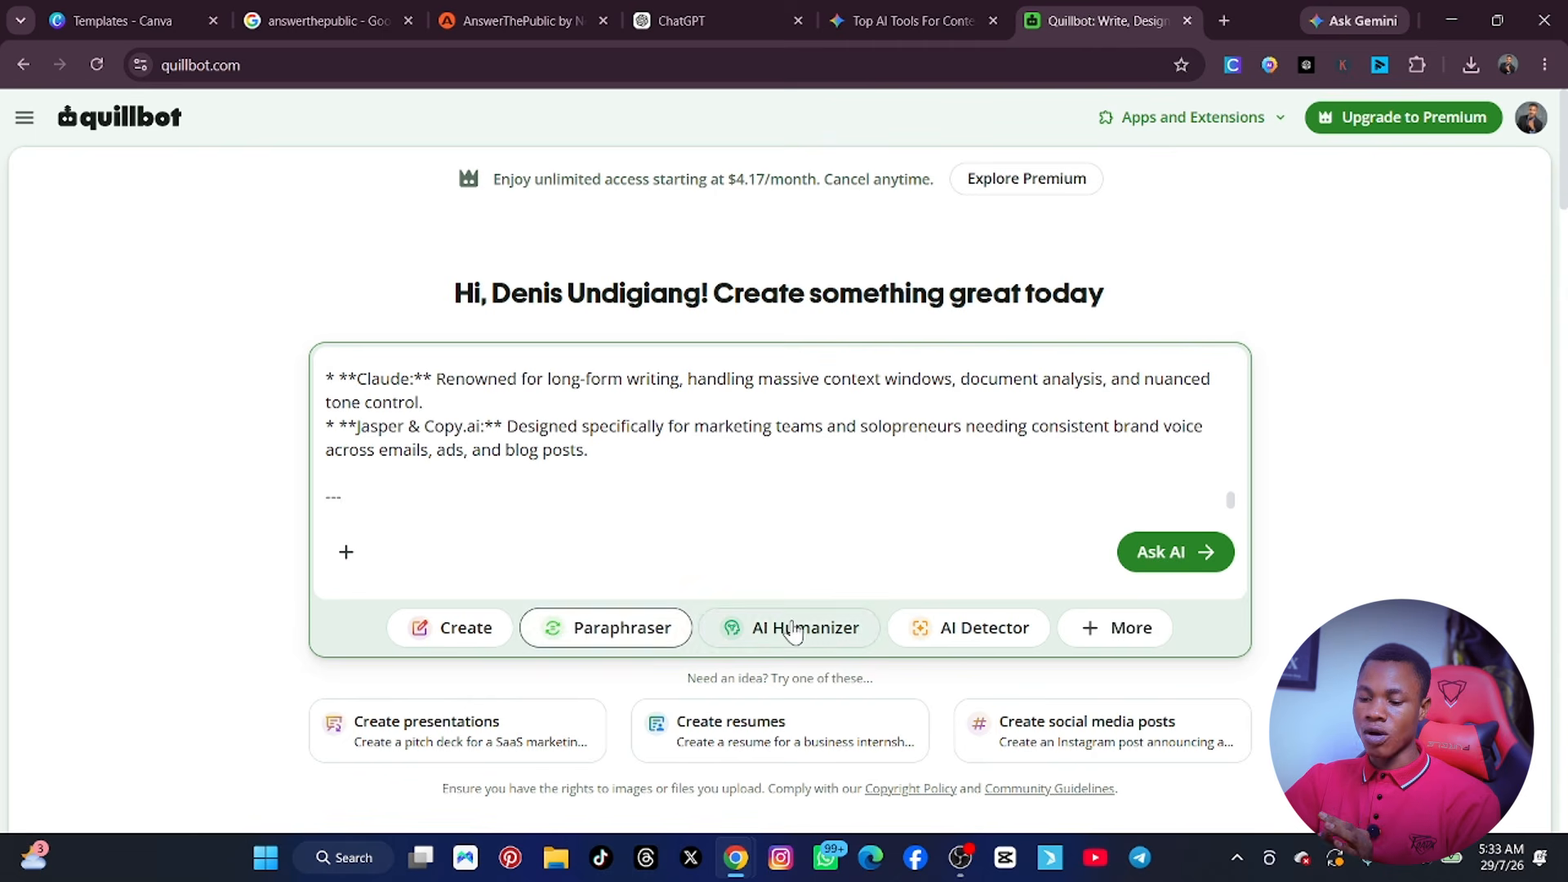
Run the Paraphraser on the pasted text and dismiss the Premium Features offer.
{"action": "left_click", "coordinate": [621, 636]}
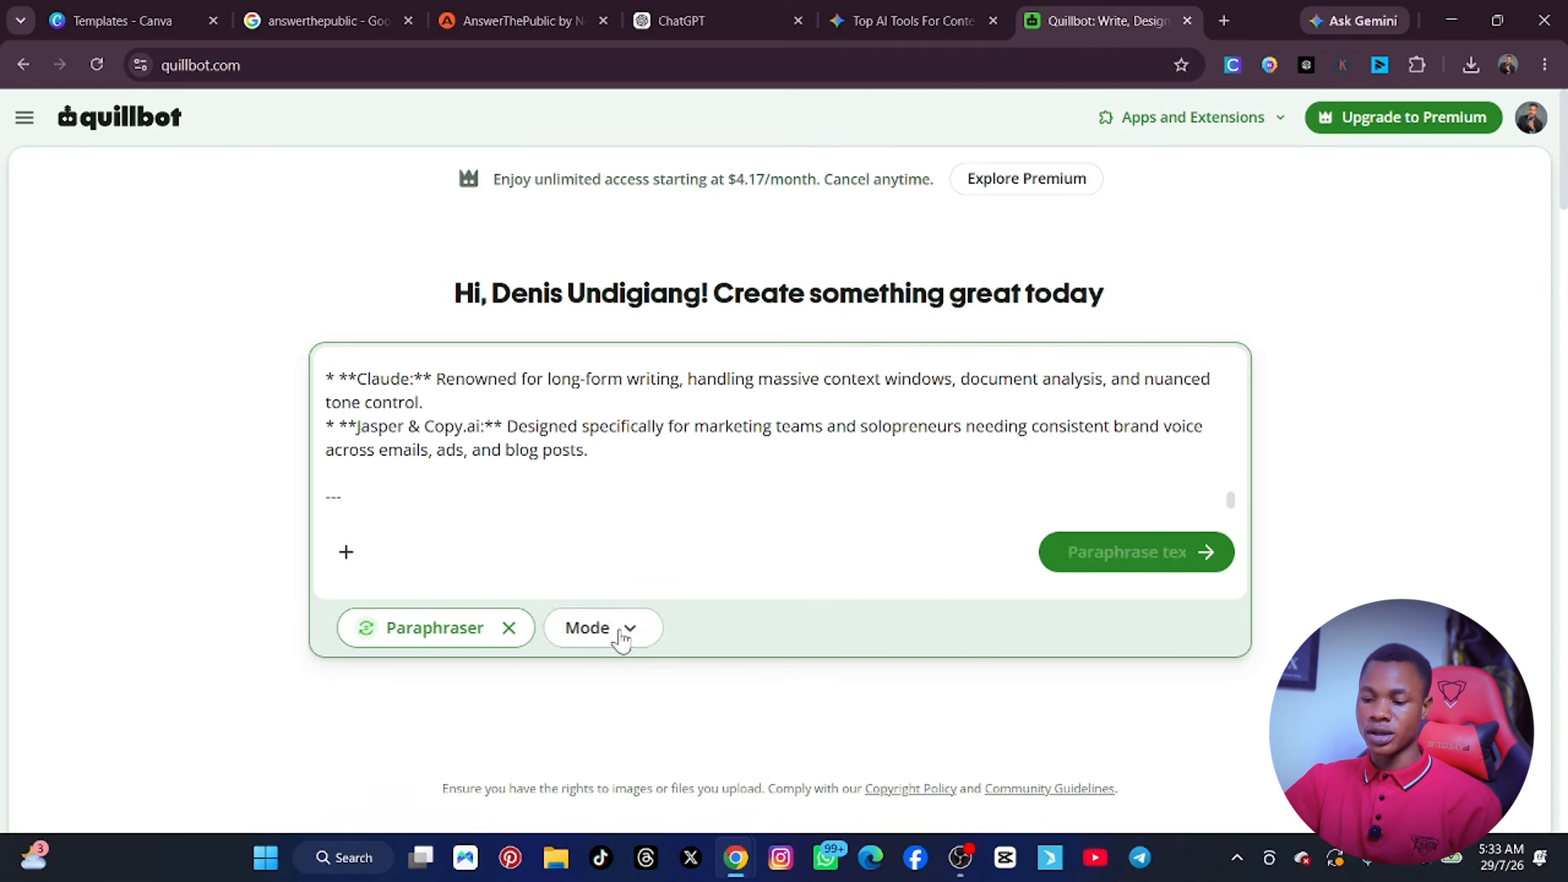
{"action": "left_click", "coordinate": [1107, 555]}
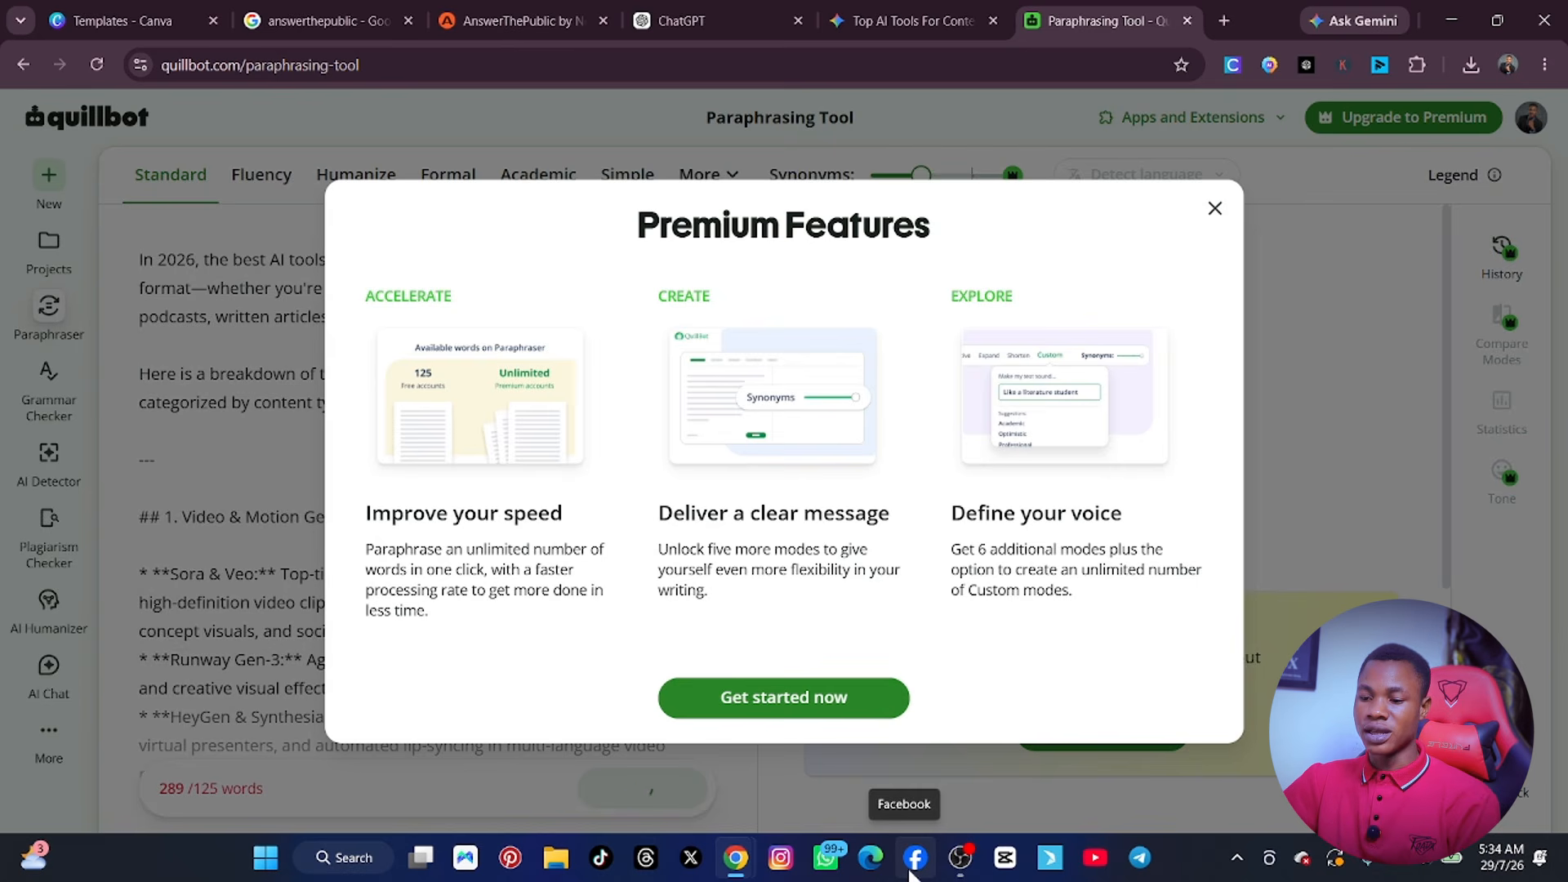
{"action": "left_click", "coordinate": [1215, 210]}
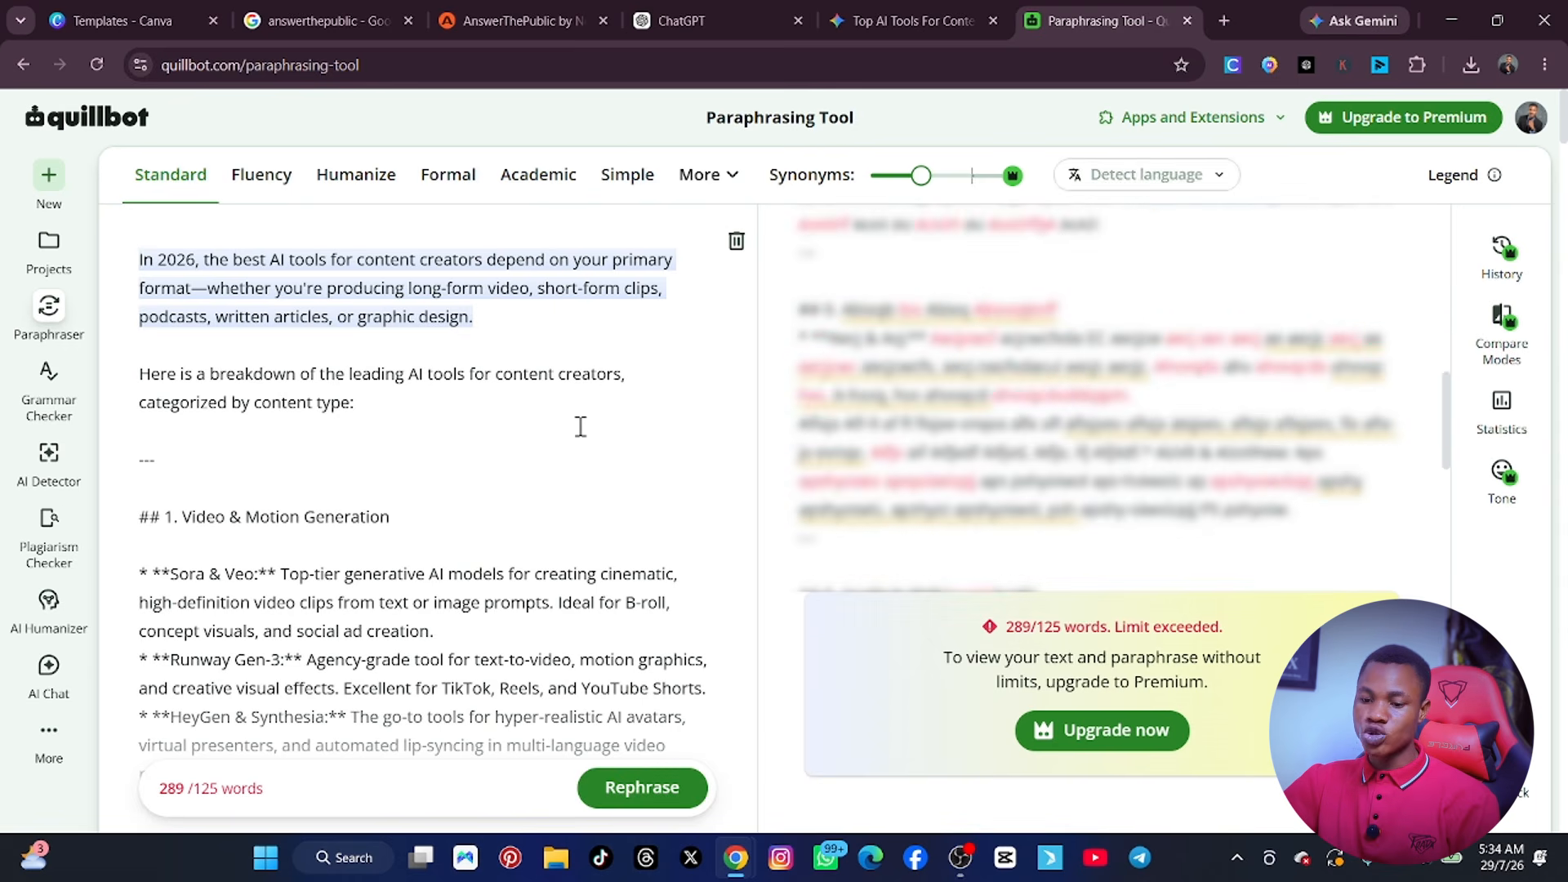
Look through the source text in the Paraphrasing Tool, clear it and paste the full Gemini response in again.
{"action": "scroll", "coordinate": [558, 433], "scroll_direction": "down", "scroll_amount": 8}
{"action": "scroll", "coordinate": [556, 438], "scroll_direction": "up", "scroll_amount": 7}
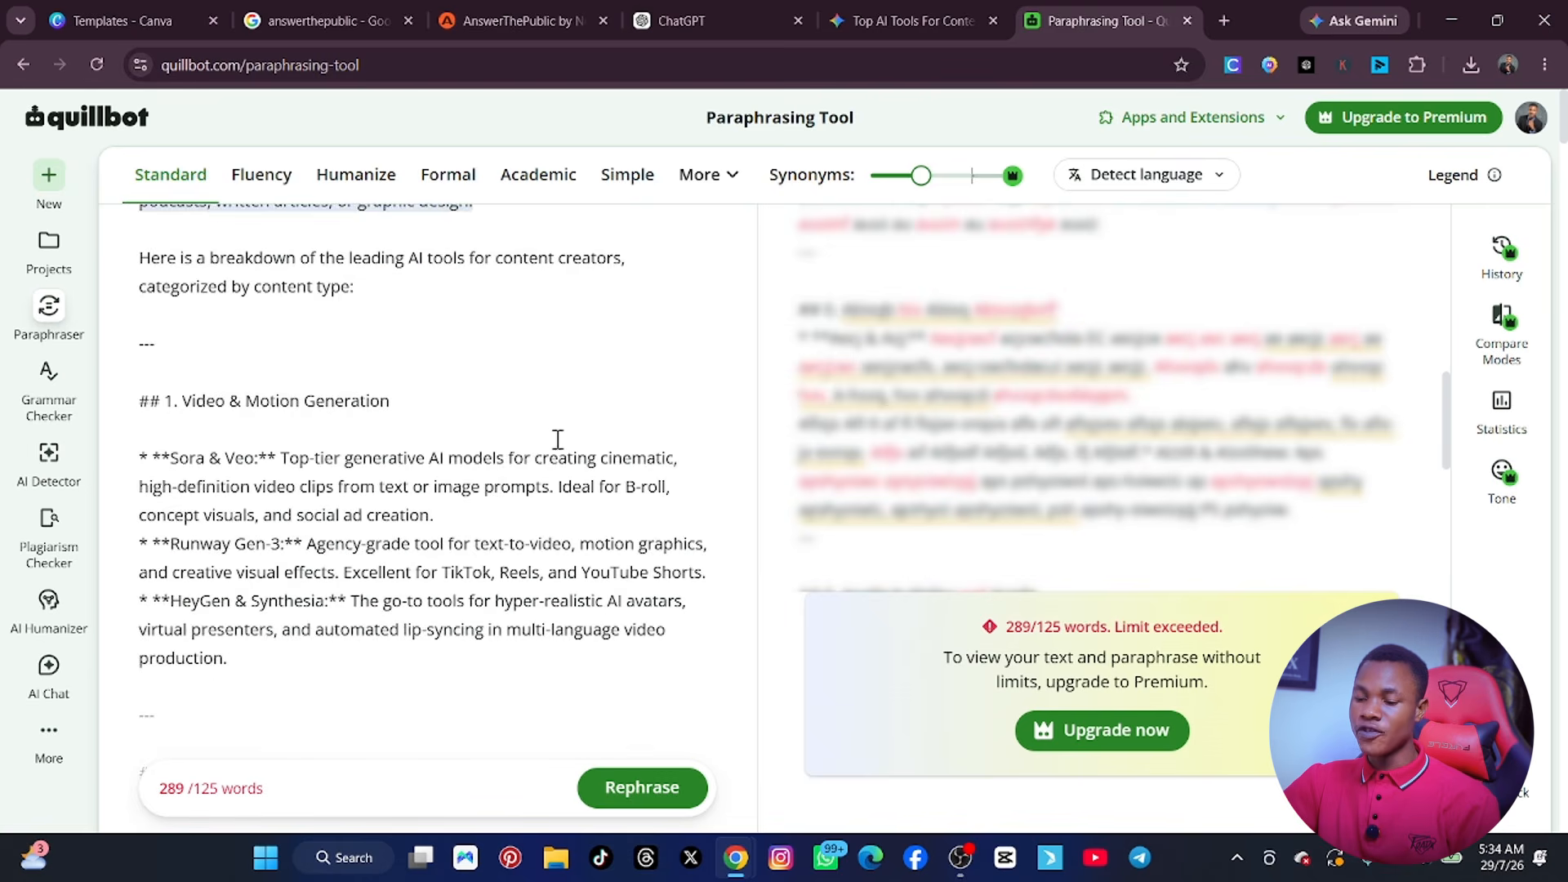
{"action": "scroll", "coordinate": [686, 471], "scroll_direction": "down", "scroll_amount": 7}
{"action": "scroll", "coordinate": [980, 395], "scroll_direction": "down", "scroll_amount": 3}
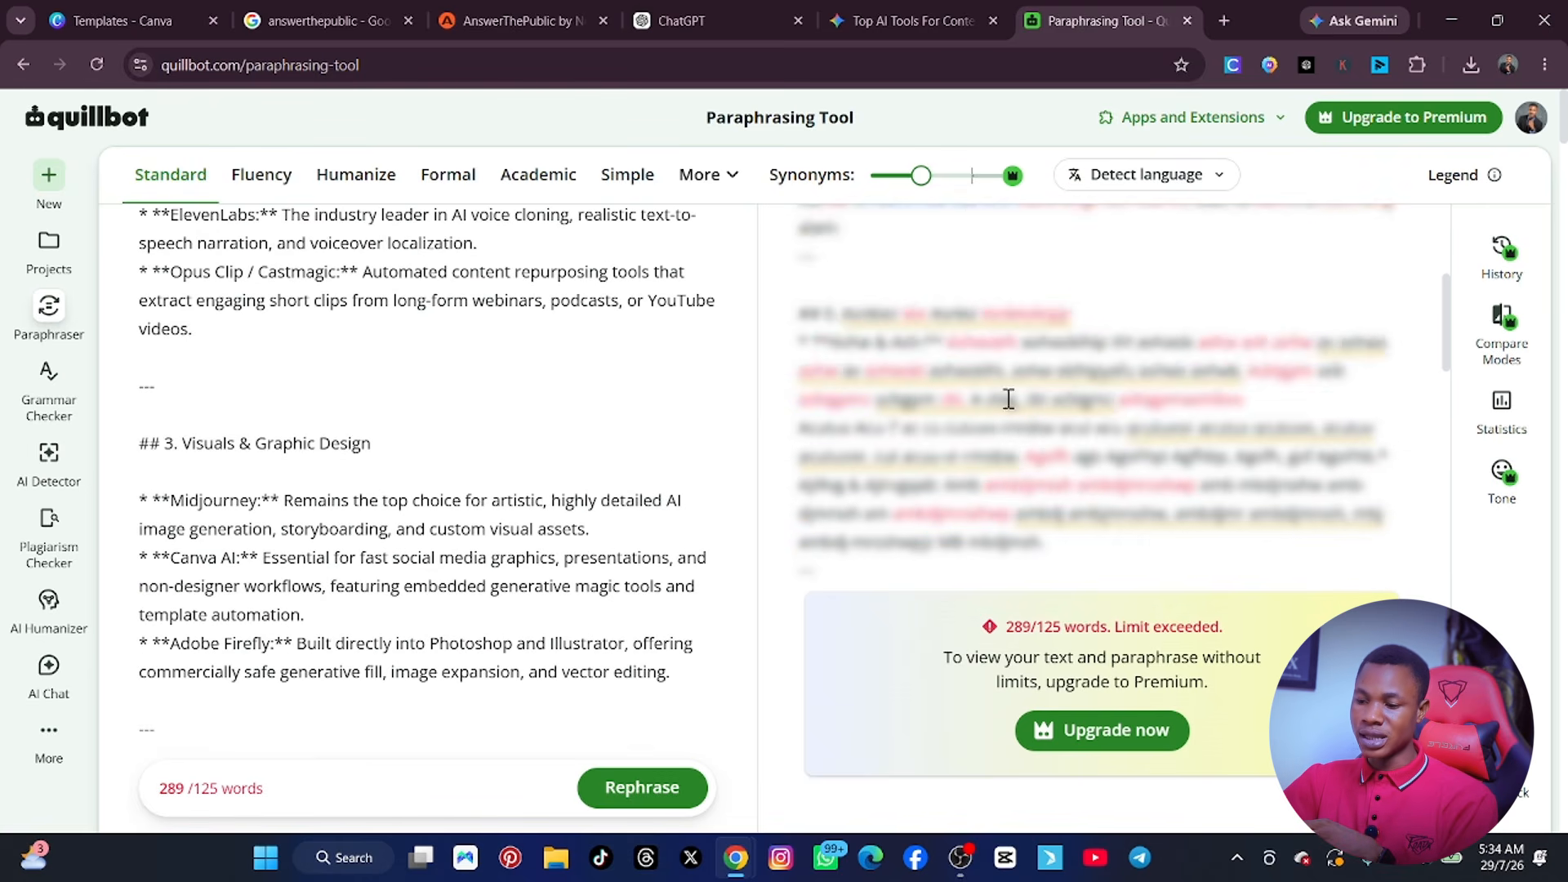
{"action": "scroll", "coordinate": [678, 536], "scroll_direction": "down", "scroll_amount": 4}
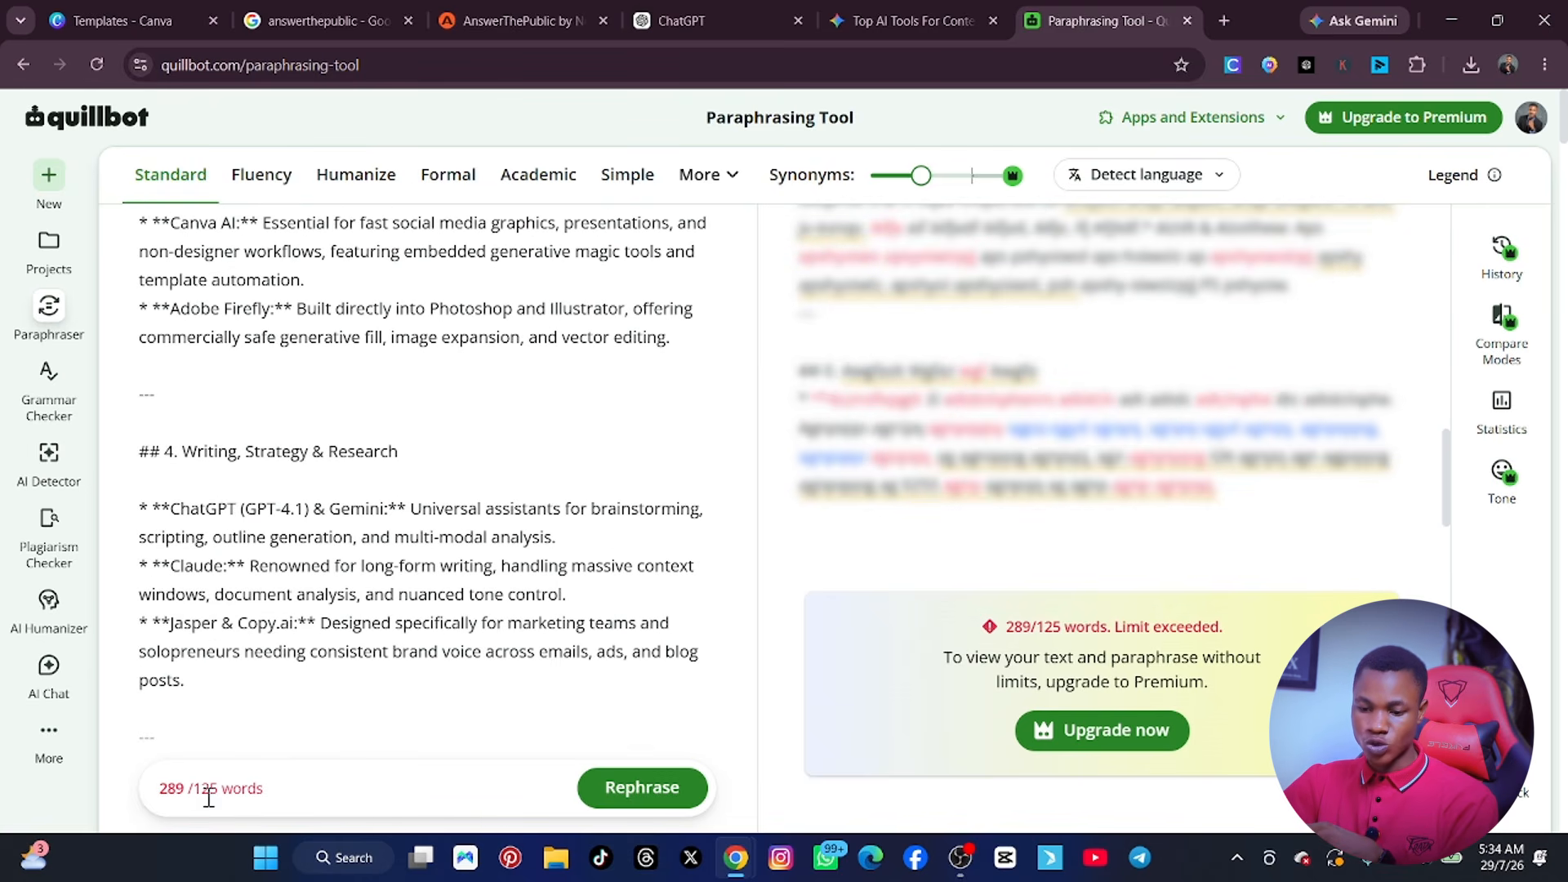
{"action": "scroll", "coordinate": [351, 615], "scroll_direction": "down", "scroll_amount": 10}
{"action": "scroll", "coordinate": [353, 619], "scroll_direction": "up", "scroll_amount": 9}
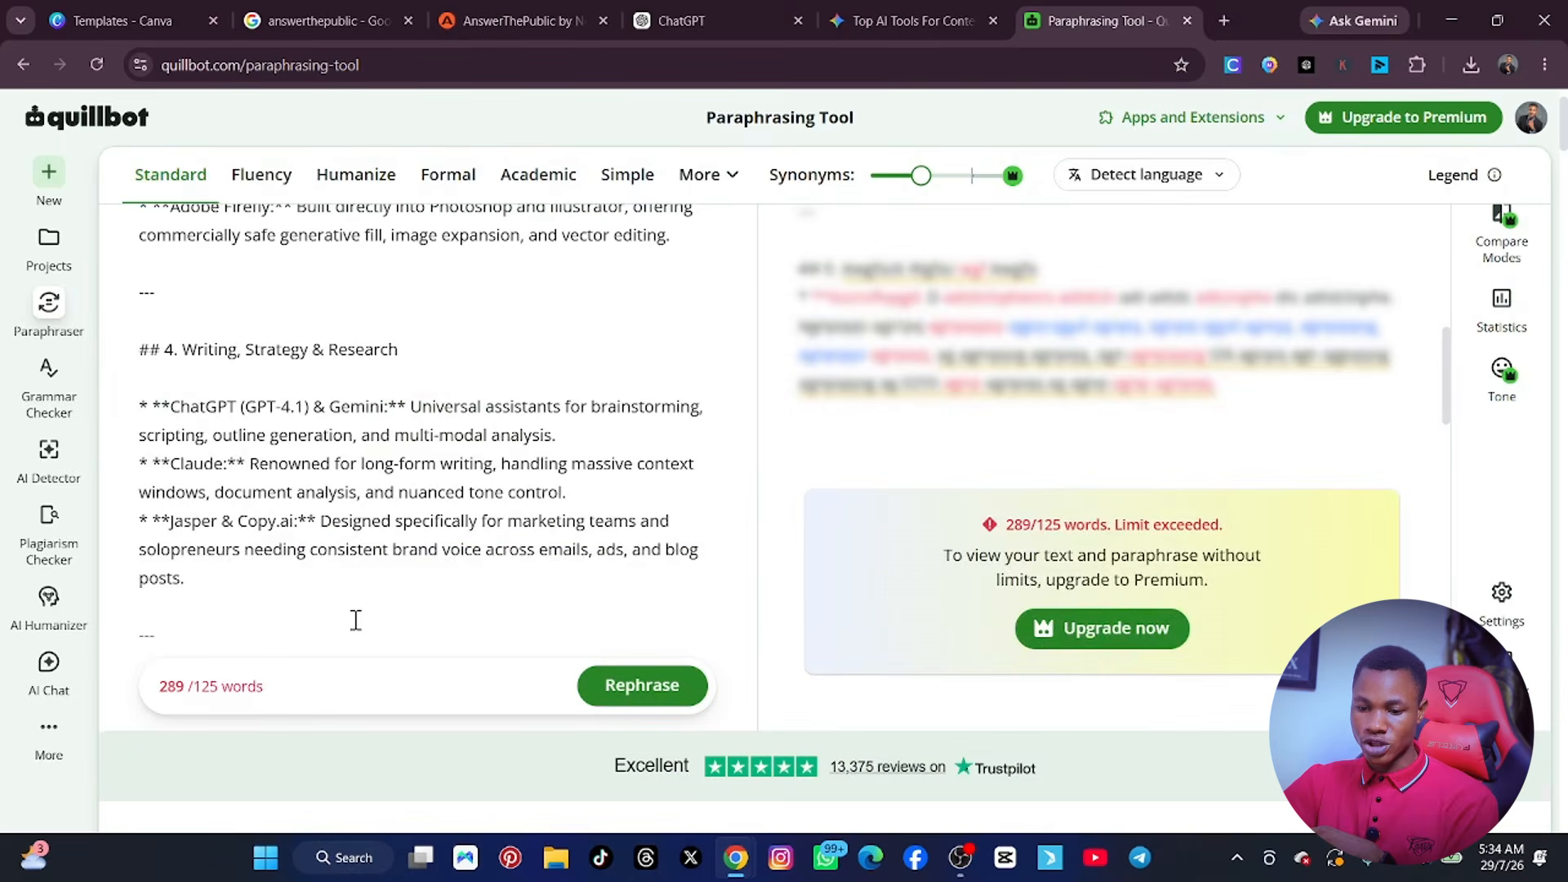
{"action": "left_click_drag", "start_coordinate": [224, 605], "coordinate": [135, 208]}
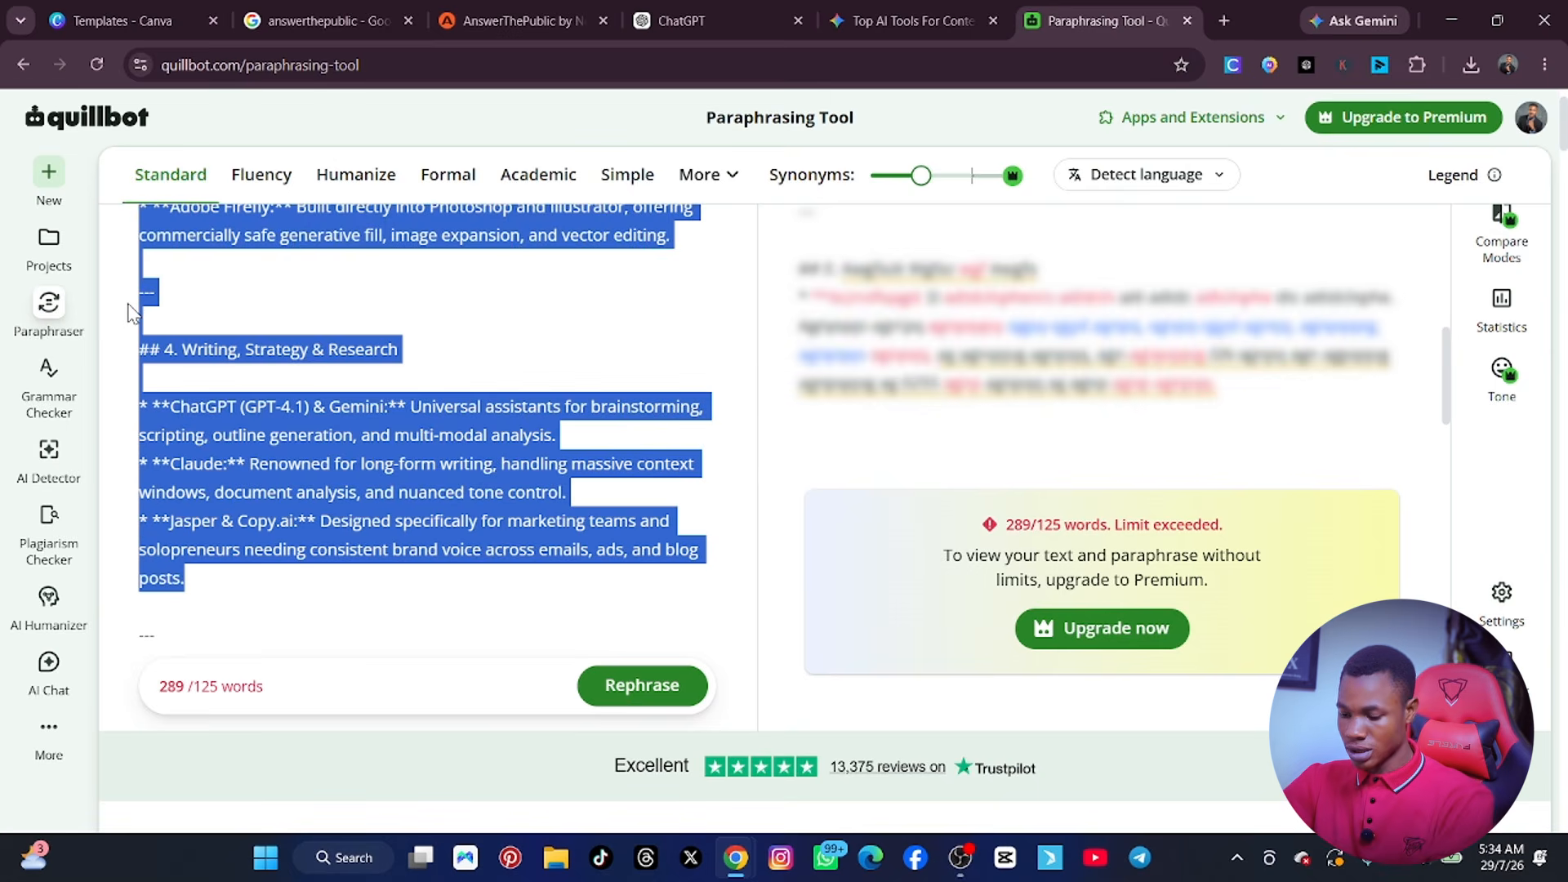
{"action": "key", "text": "BackSpace"}
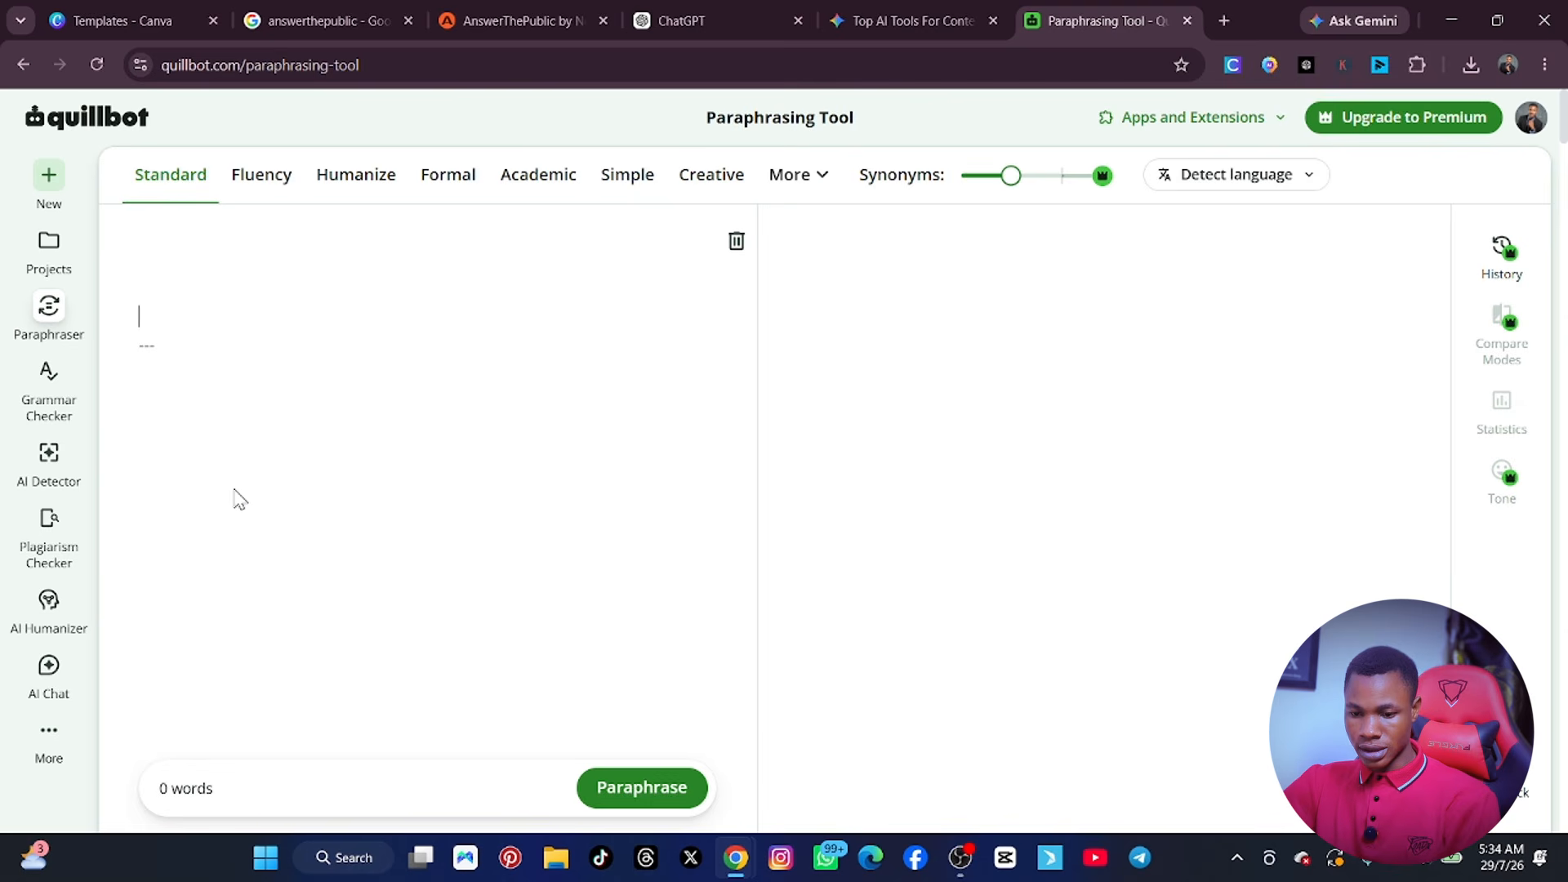
{"action": "key", "text": "ctrl+v"}
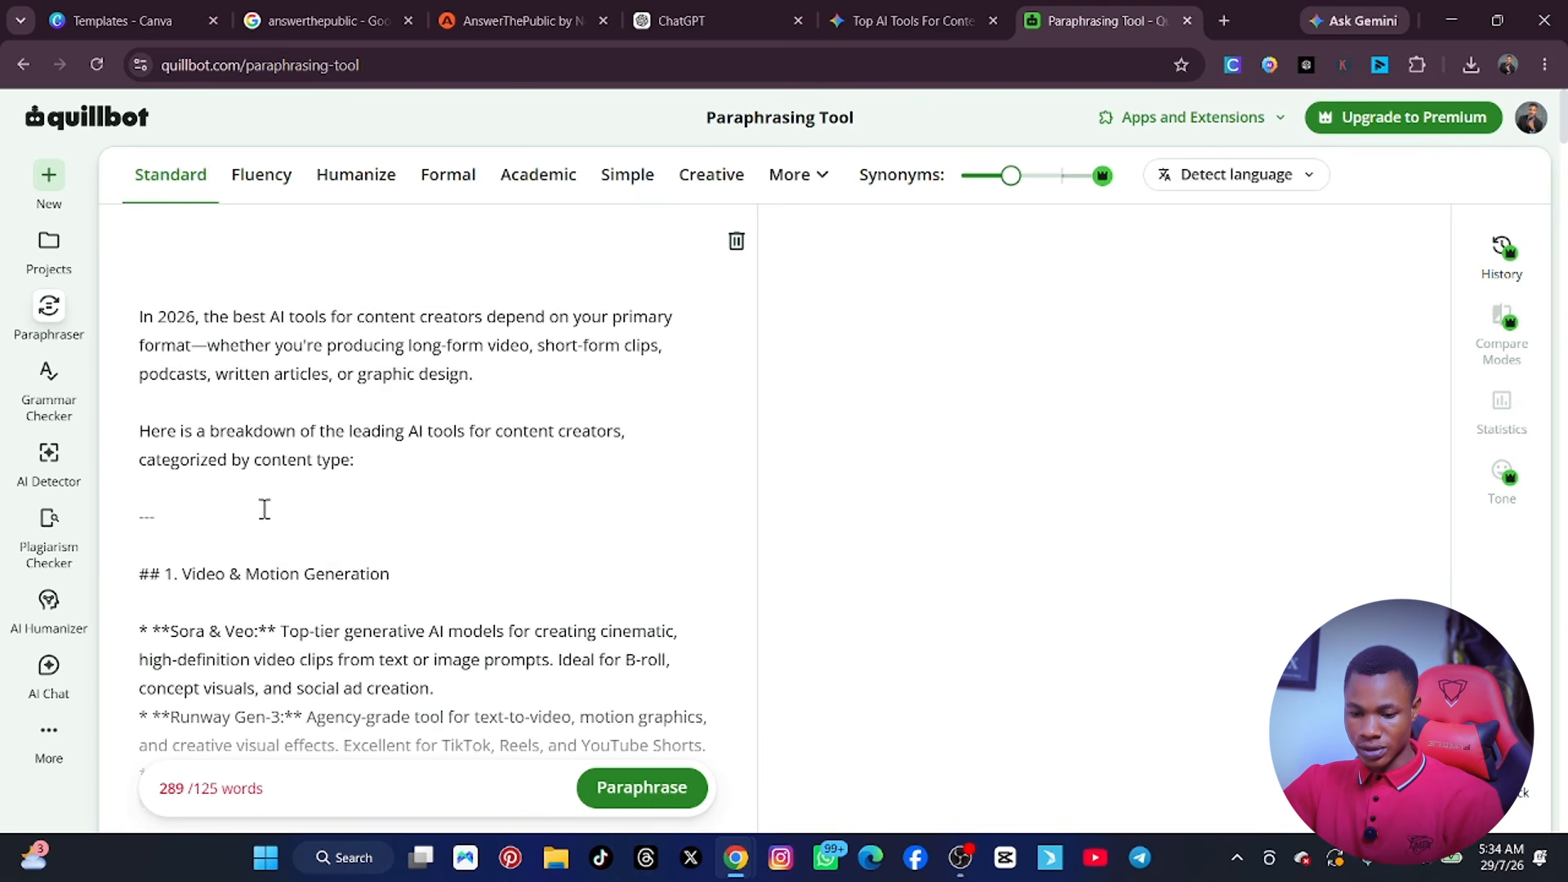
Delete the introductory paragraphs and the "4. Writing, Strategy & Research" section from the source text.
{"action": "scroll", "coordinate": [193, 478], "scroll_direction": "down", "scroll_amount": 1}
{"action": "scroll", "coordinate": [394, 529], "scroll_direction": "up", "scroll_amount": 1}
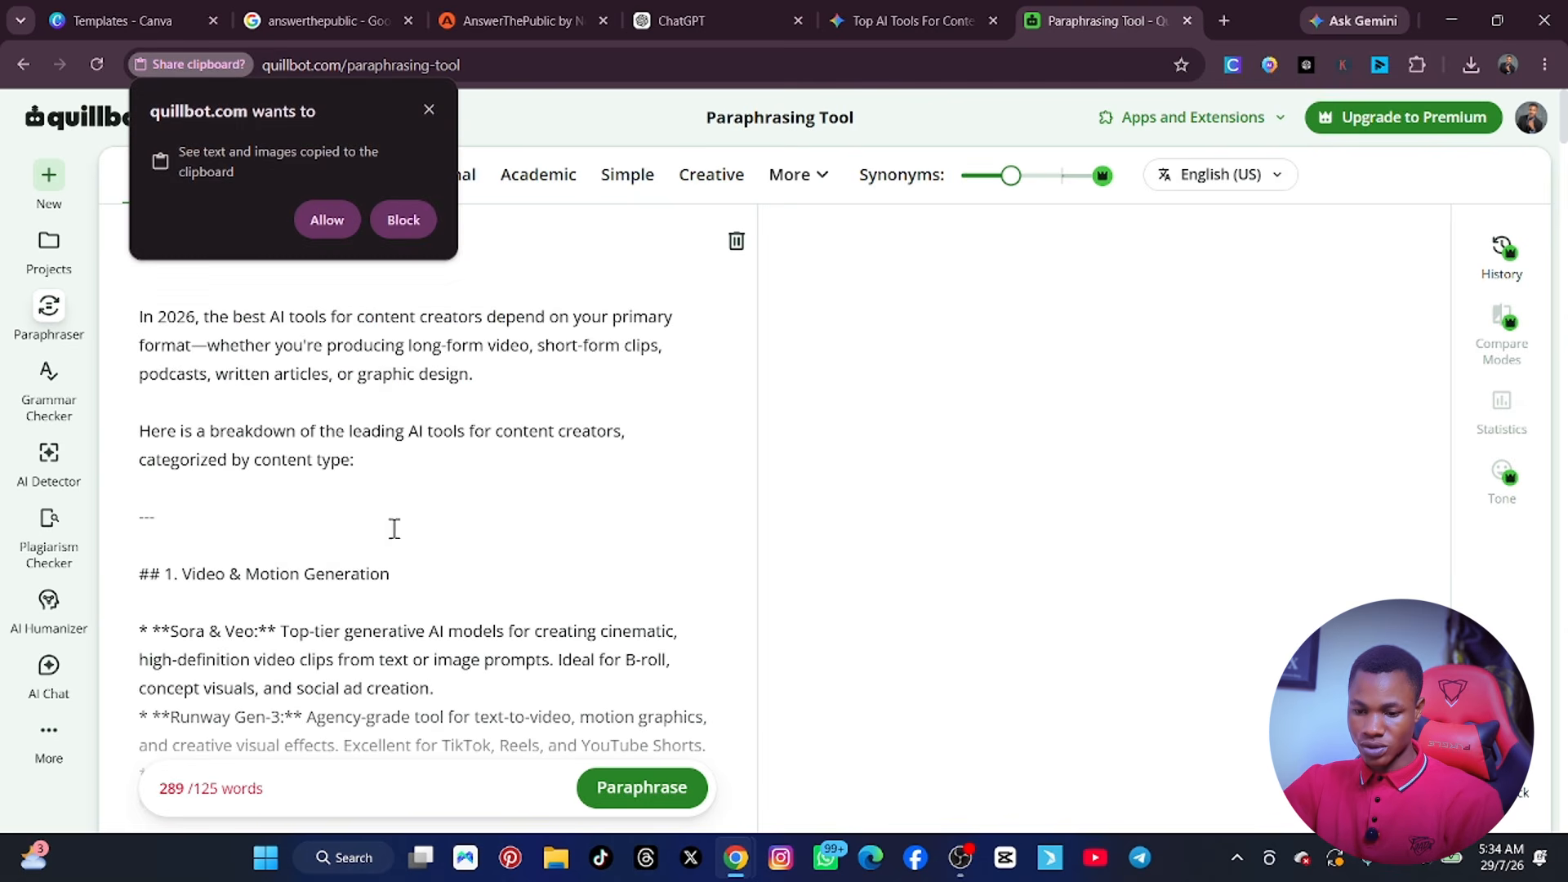
{"action": "left_click_drag", "start_coordinate": [157, 503], "coordinate": [90, 320]}
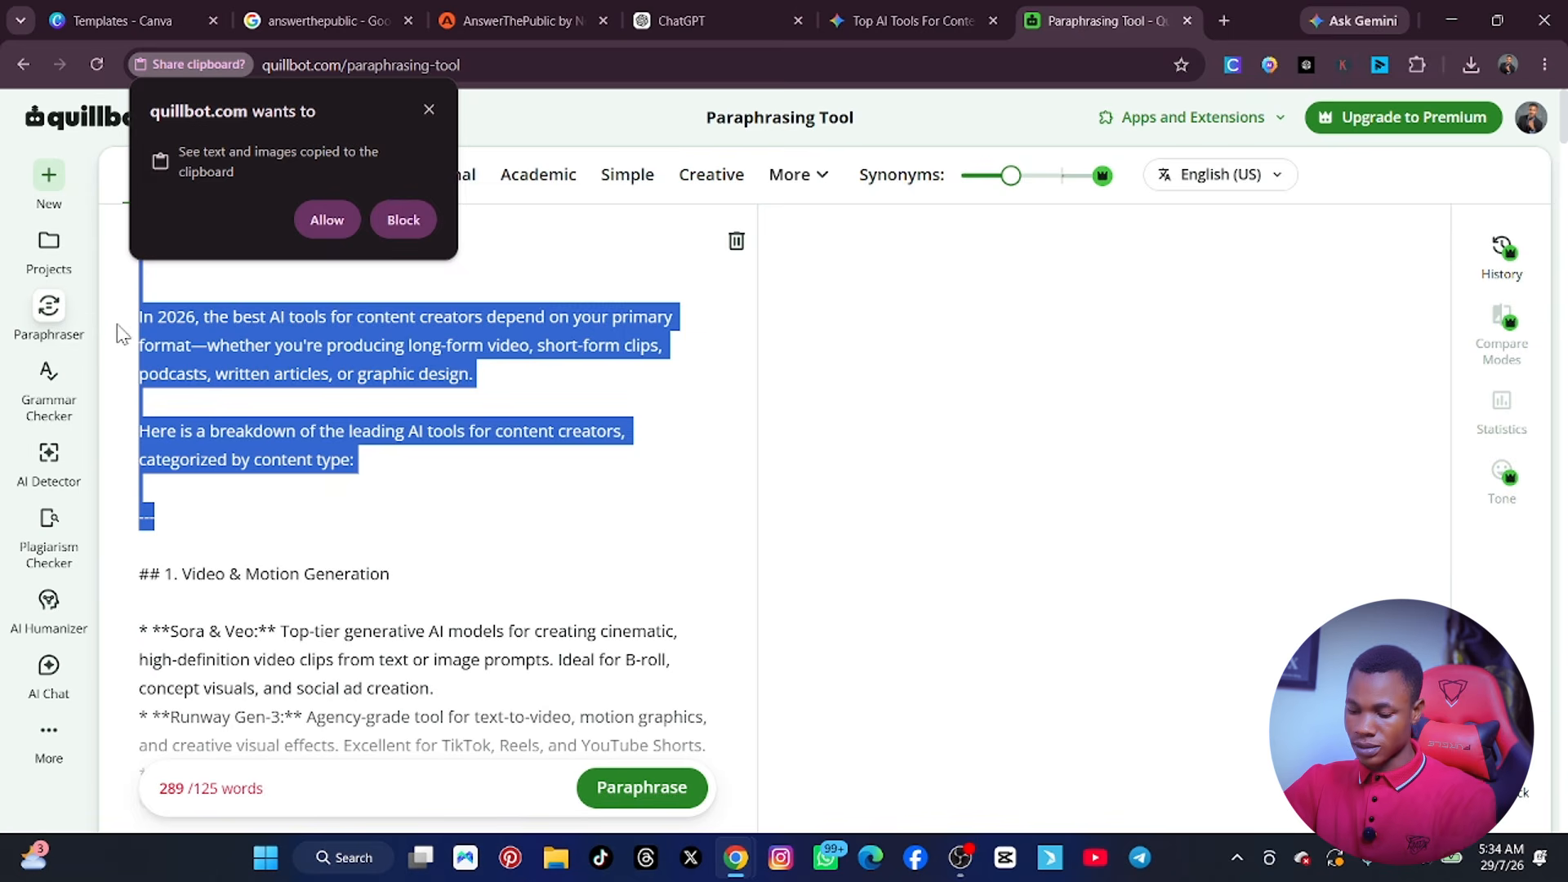
{"action": "key", "text": "BackSpace"}
{"action": "scroll", "coordinate": [252, 471], "scroll_direction": "down", "scroll_amount": 12}
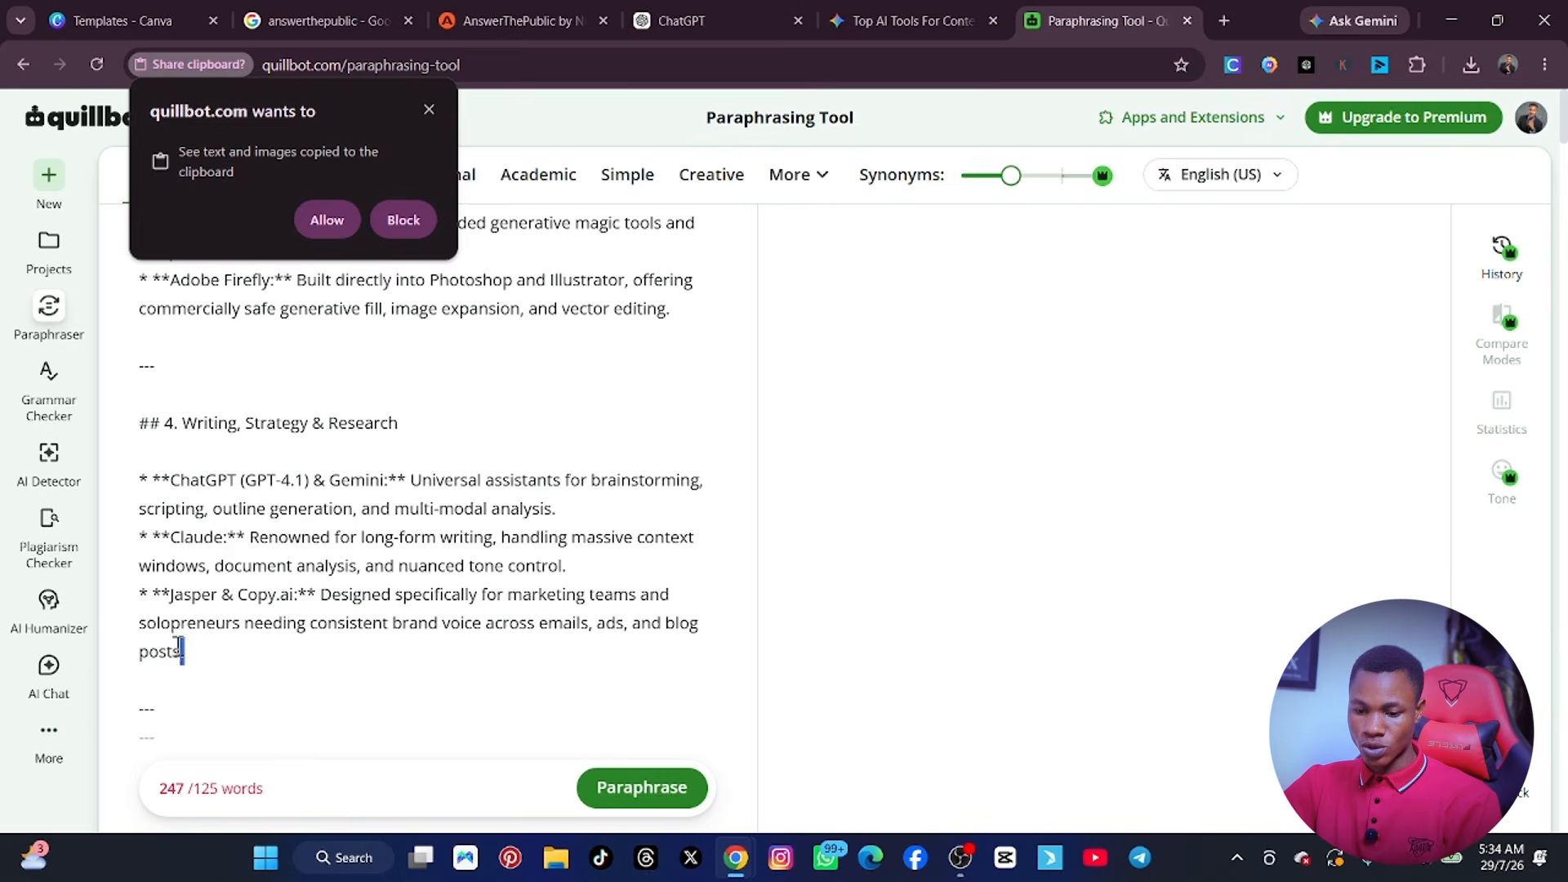
{"action": "left_click_drag", "start_coordinate": [178, 645], "coordinate": [151, 406]}
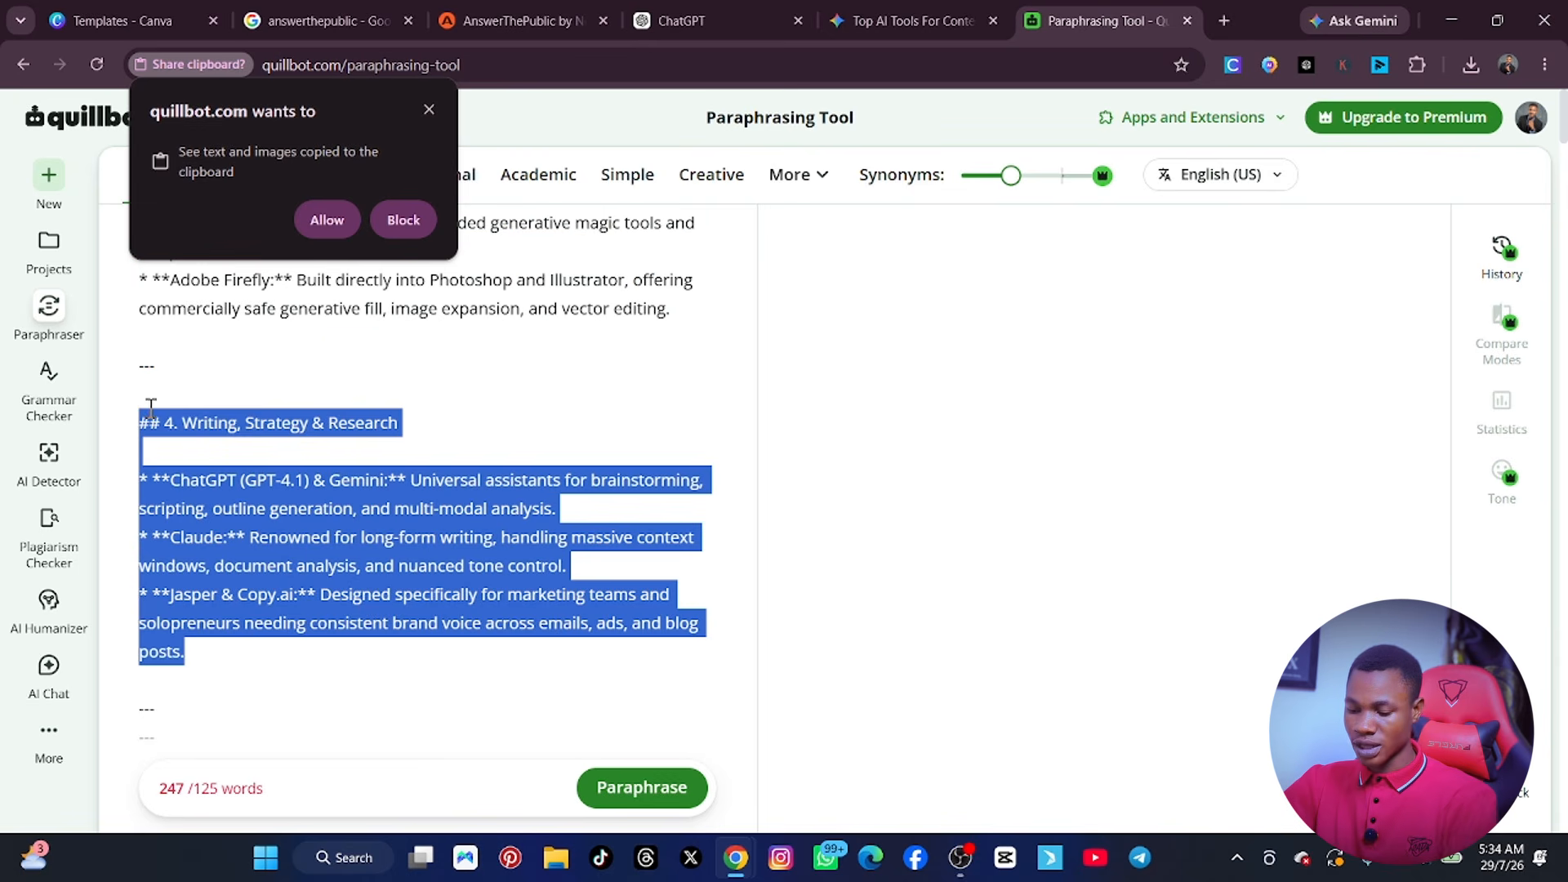
{"action": "key", "text": "BackSpace"}
Delete the "3. Visuals & Graphic Design" section and the Opus Clip / Castmagic entry from the source text.
{"action": "scroll", "coordinate": [200, 629], "scroll_direction": "up", "scroll_amount": 1}
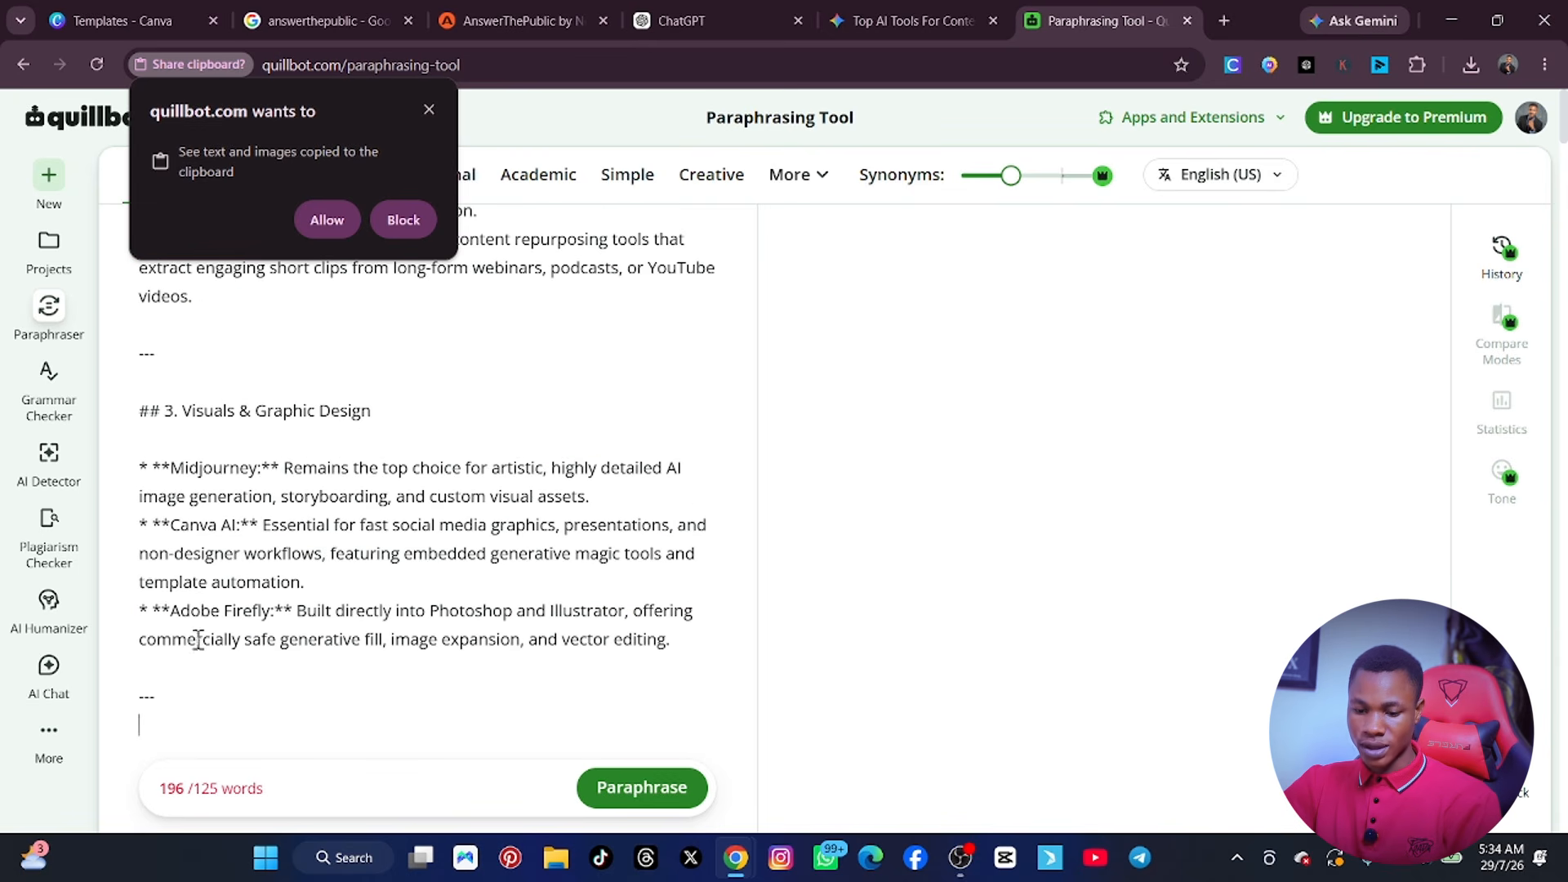
{"action": "left_click_drag", "start_coordinate": [178, 695], "coordinate": [144, 413]}
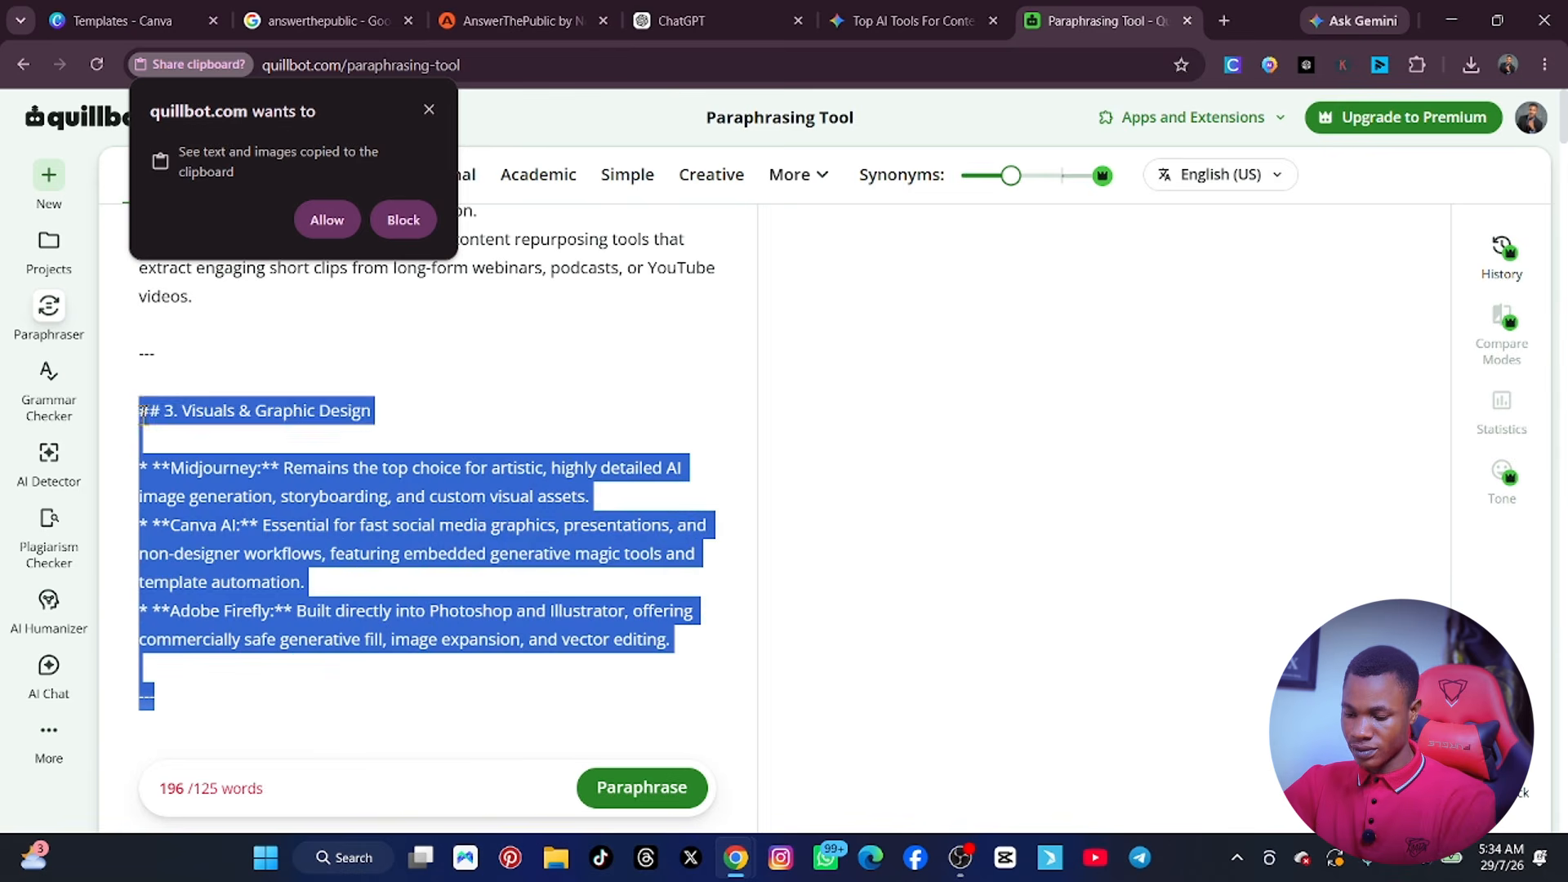
{"action": "key", "text": "BackSpace"}
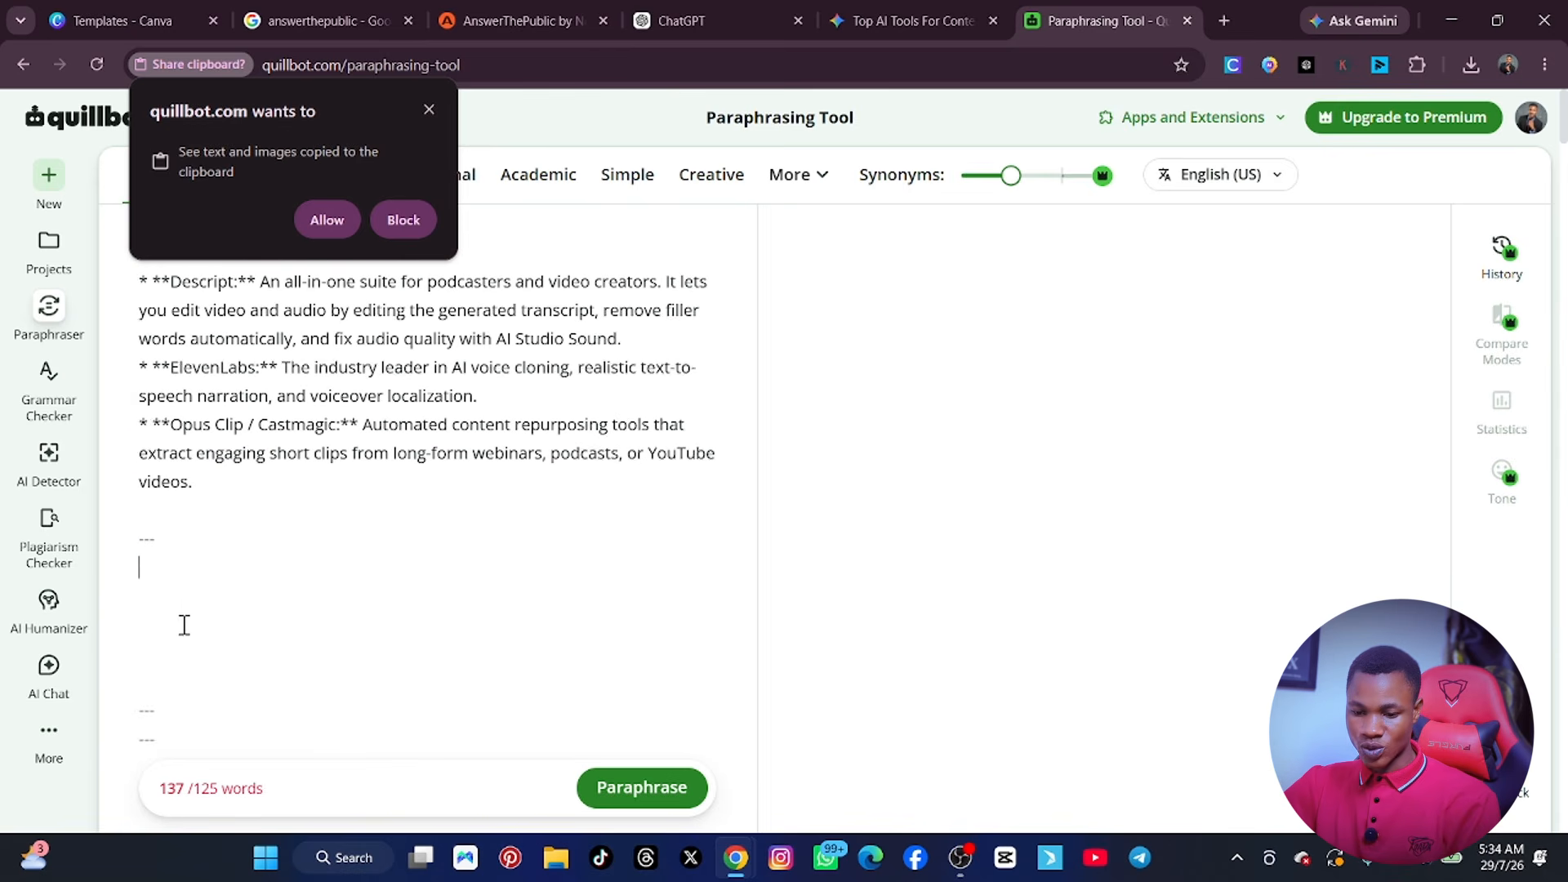
{"action": "scroll", "coordinate": [183, 629], "scroll_direction": "up", "scroll_amount": 1}
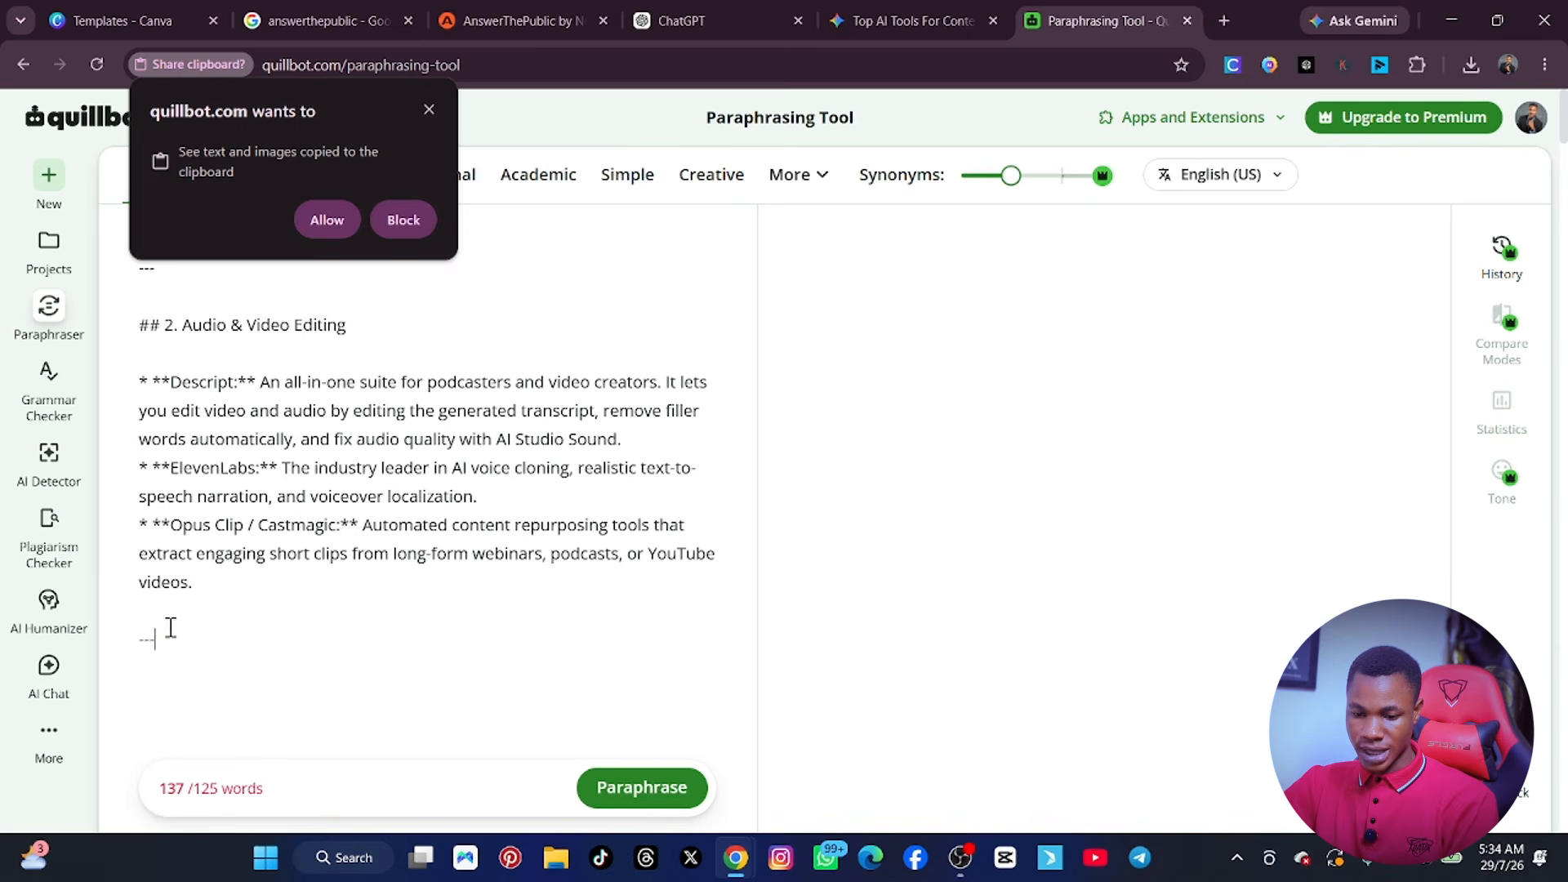
{"action": "left_click_drag", "start_coordinate": [171, 627], "coordinate": [147, 527]}
{"action": "key", "text": "BackSpace"}
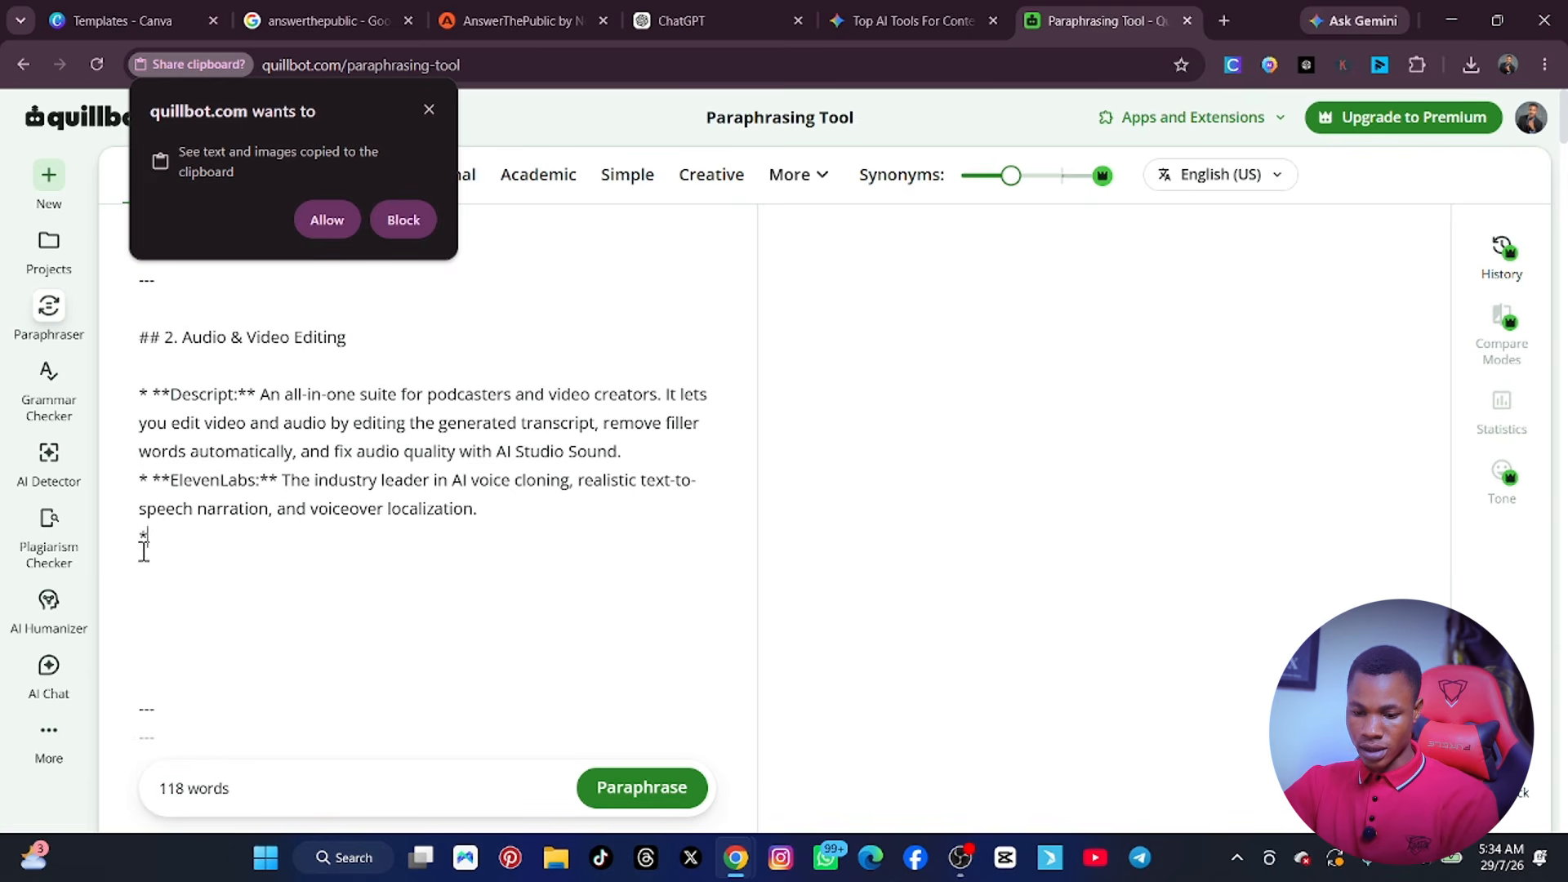
Paraphrase the shortened text in Standard mode, dismiss the clipboard request and Premium offer, and look over the rewritten version.
{"action": "left_click", "coordinate": [653, 785]}
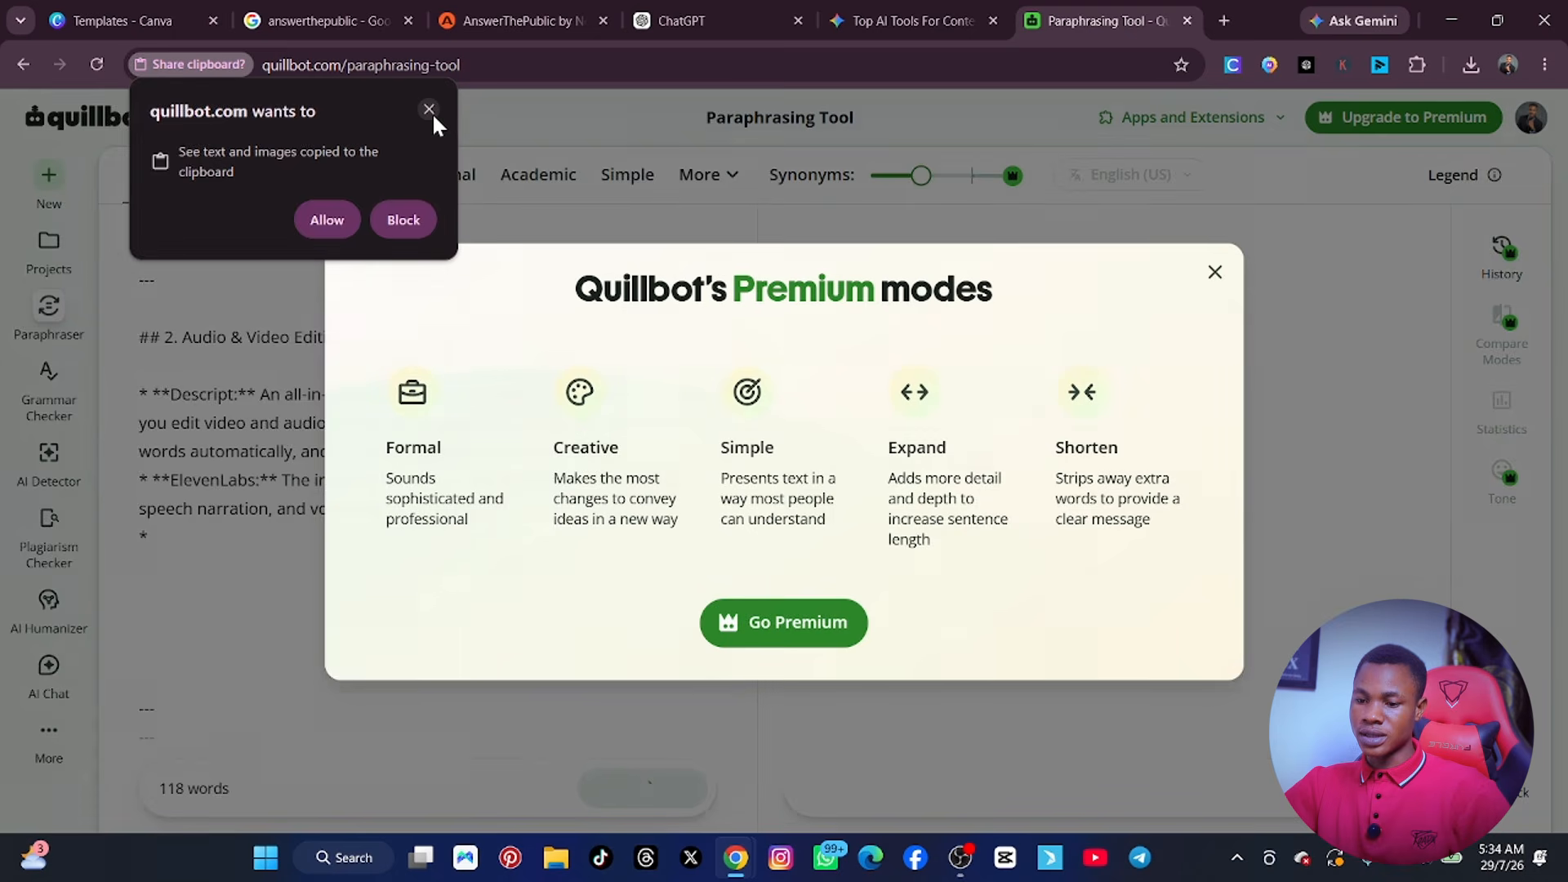
{"action": "left_click", "coordinate": [431, 109]}
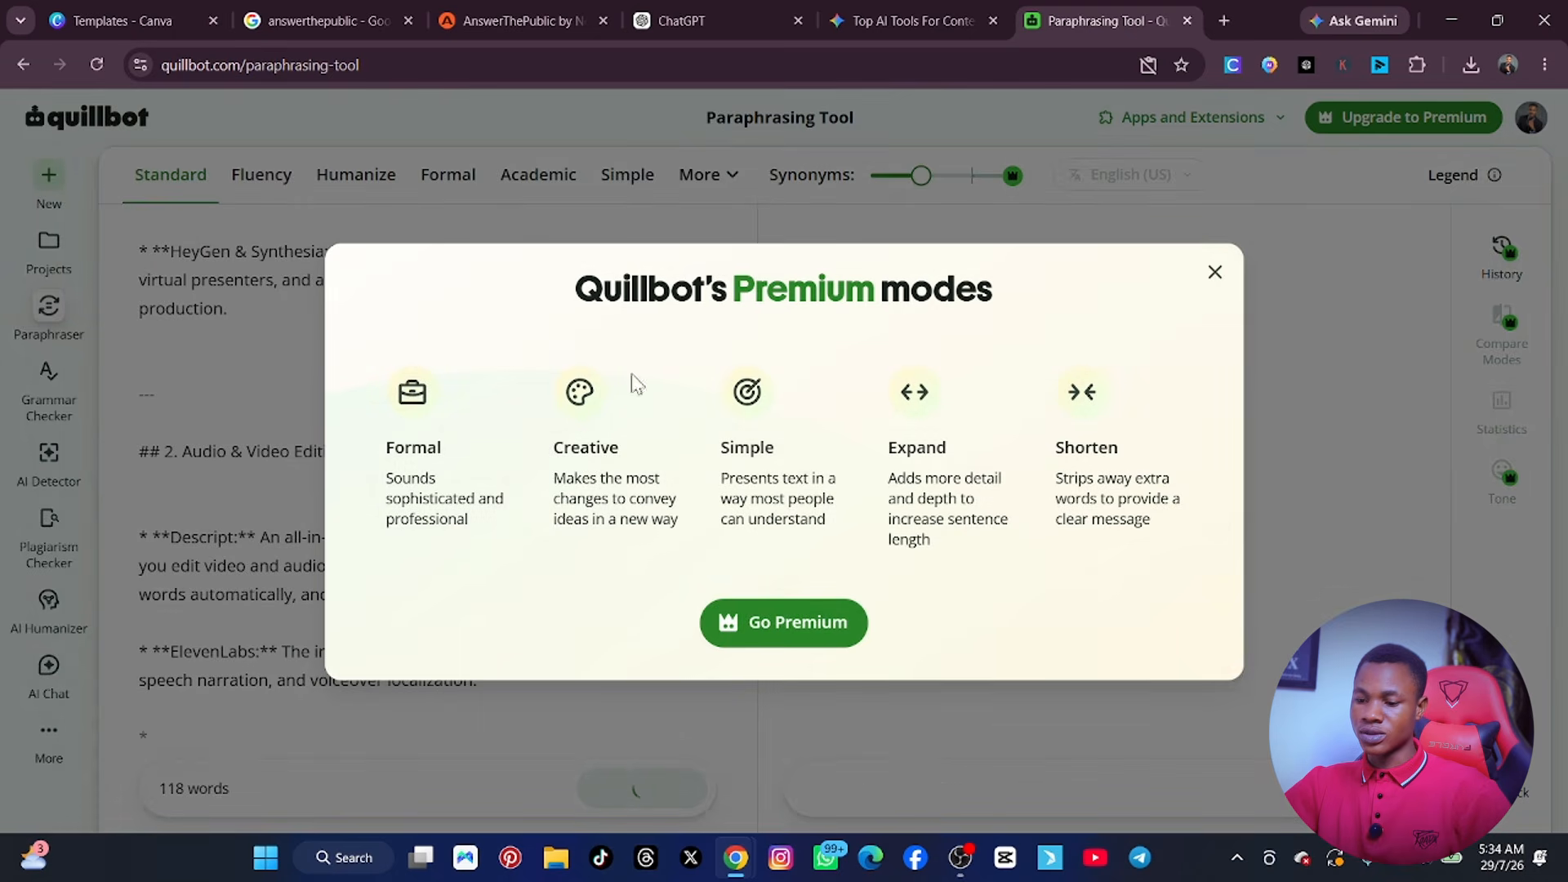
{"action": "left_click", "coordinate": [1211, 274]}
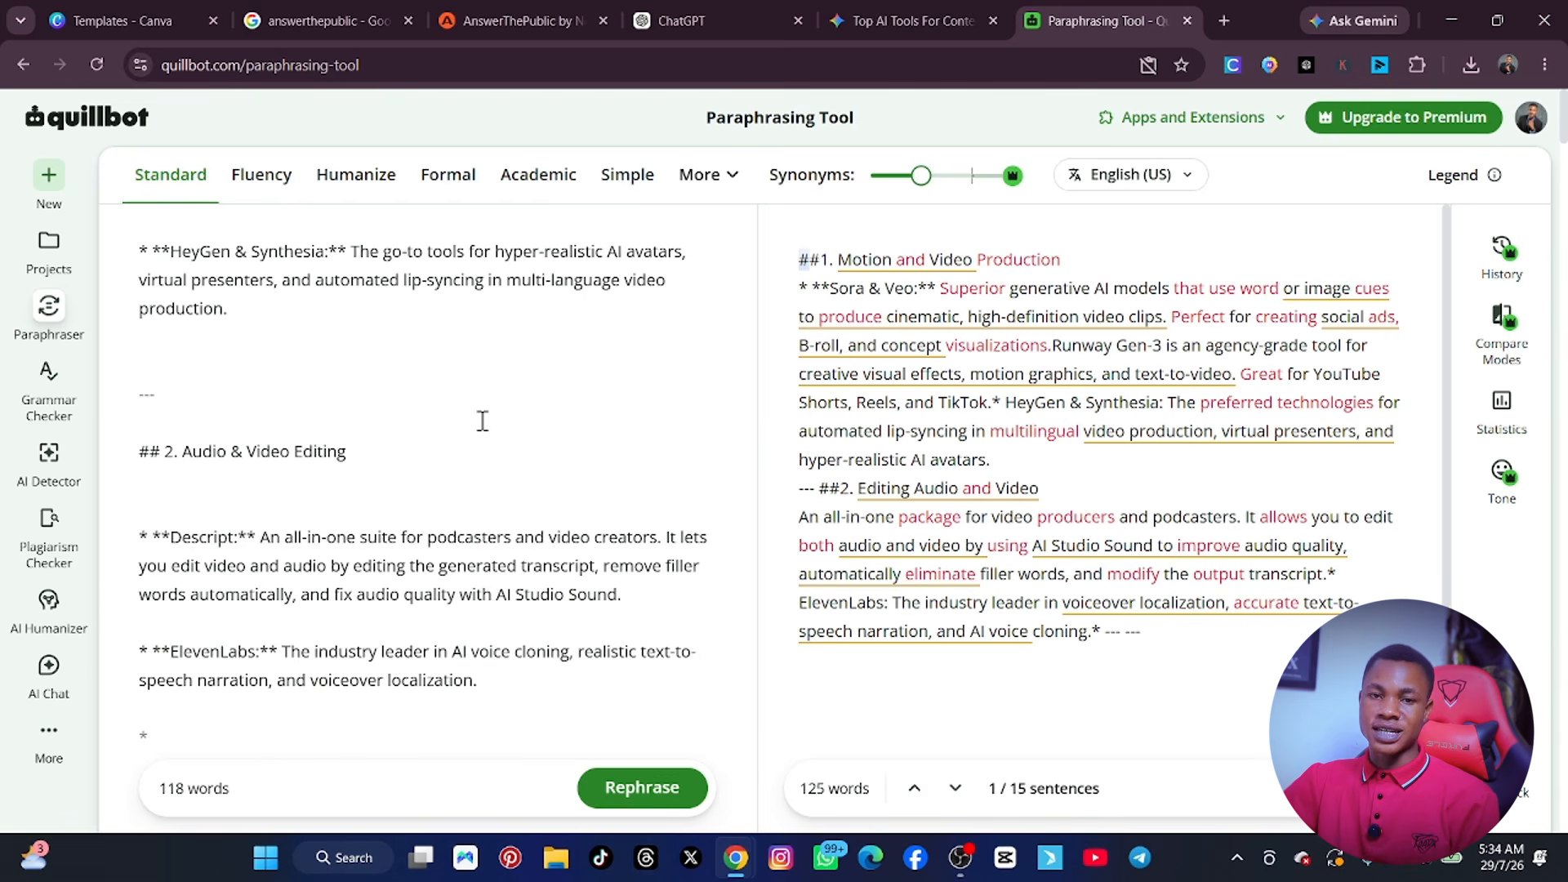
{"action": "scroll", "coordinate": [923, 480], "scroll_direction": "down", "scroll_amount": 3}
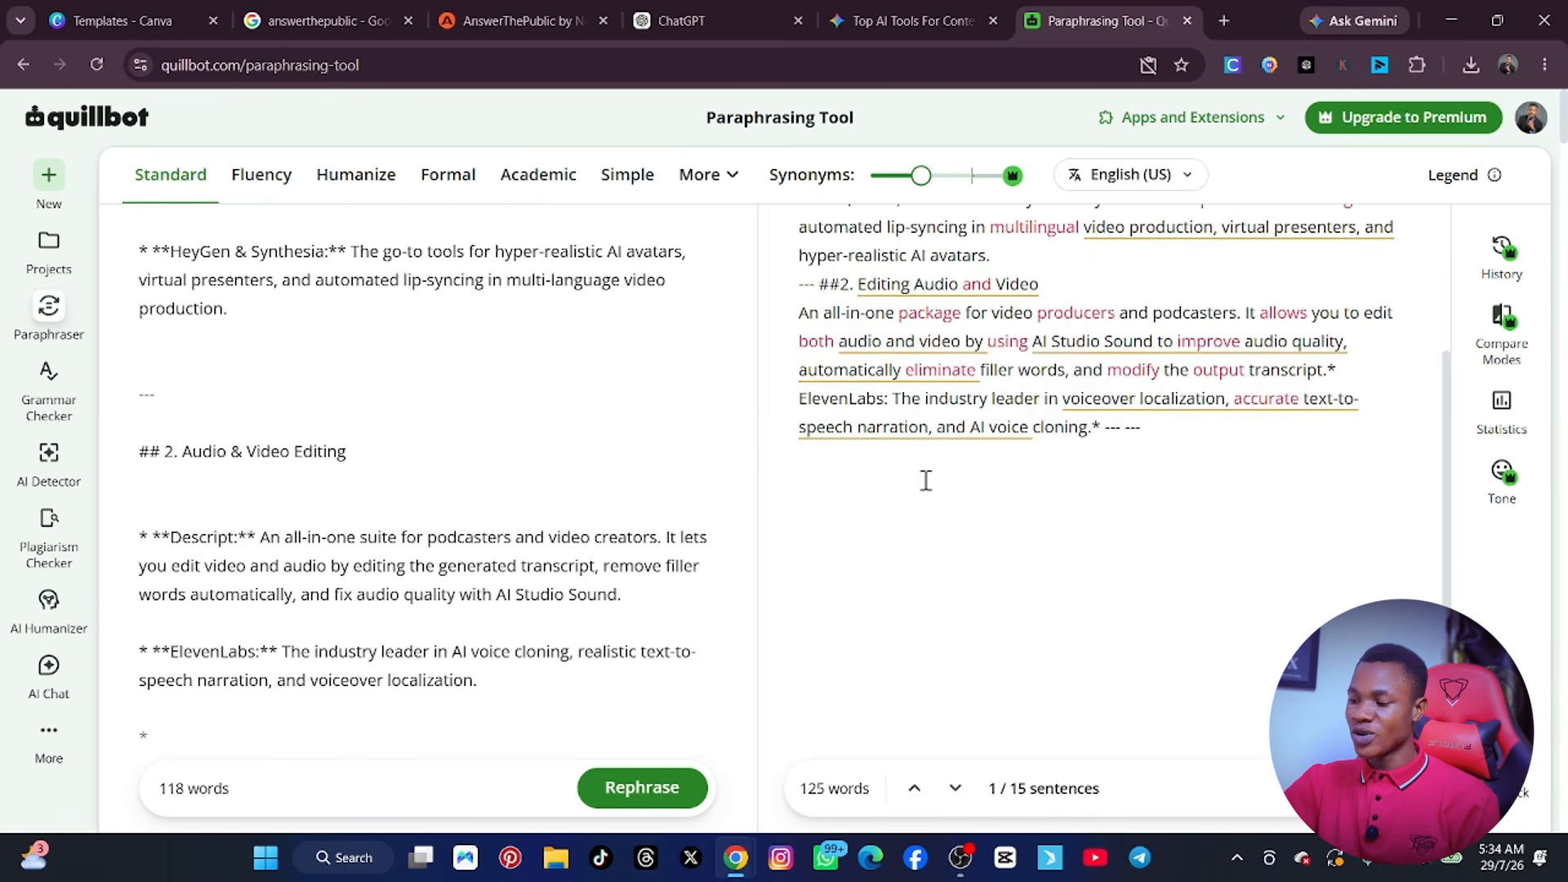
{"action": "scroll", "coordinate": [890, 488], "scroll_direction": "up", "scroll_amount": 3}
{"action": "left_click", "coordinate": [880, 488]}
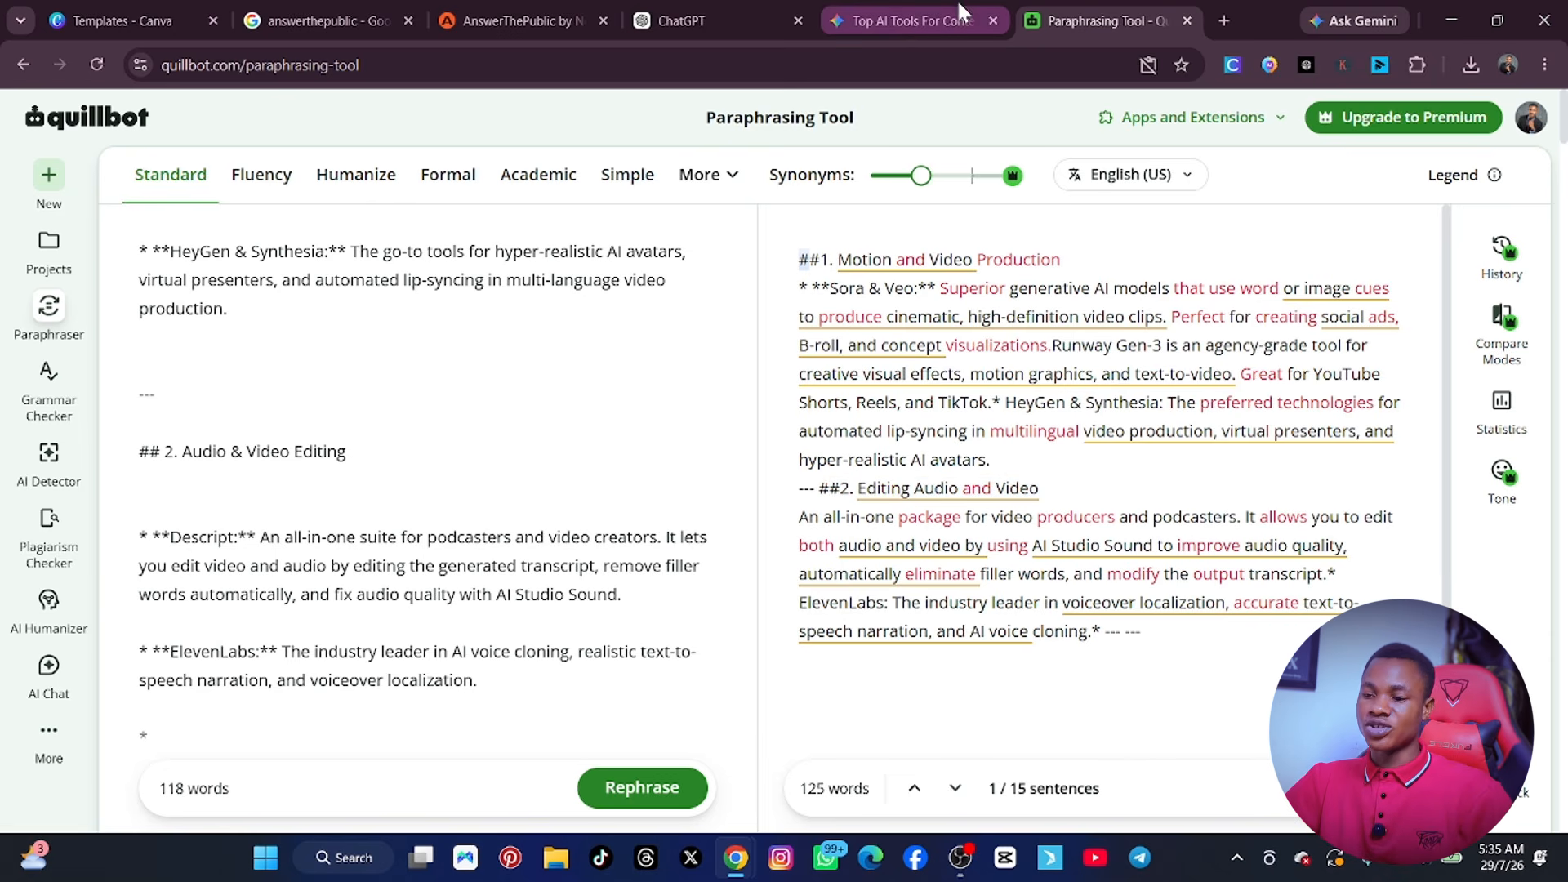
{"action": "mouse_move", "coordinate": [908, 19]}
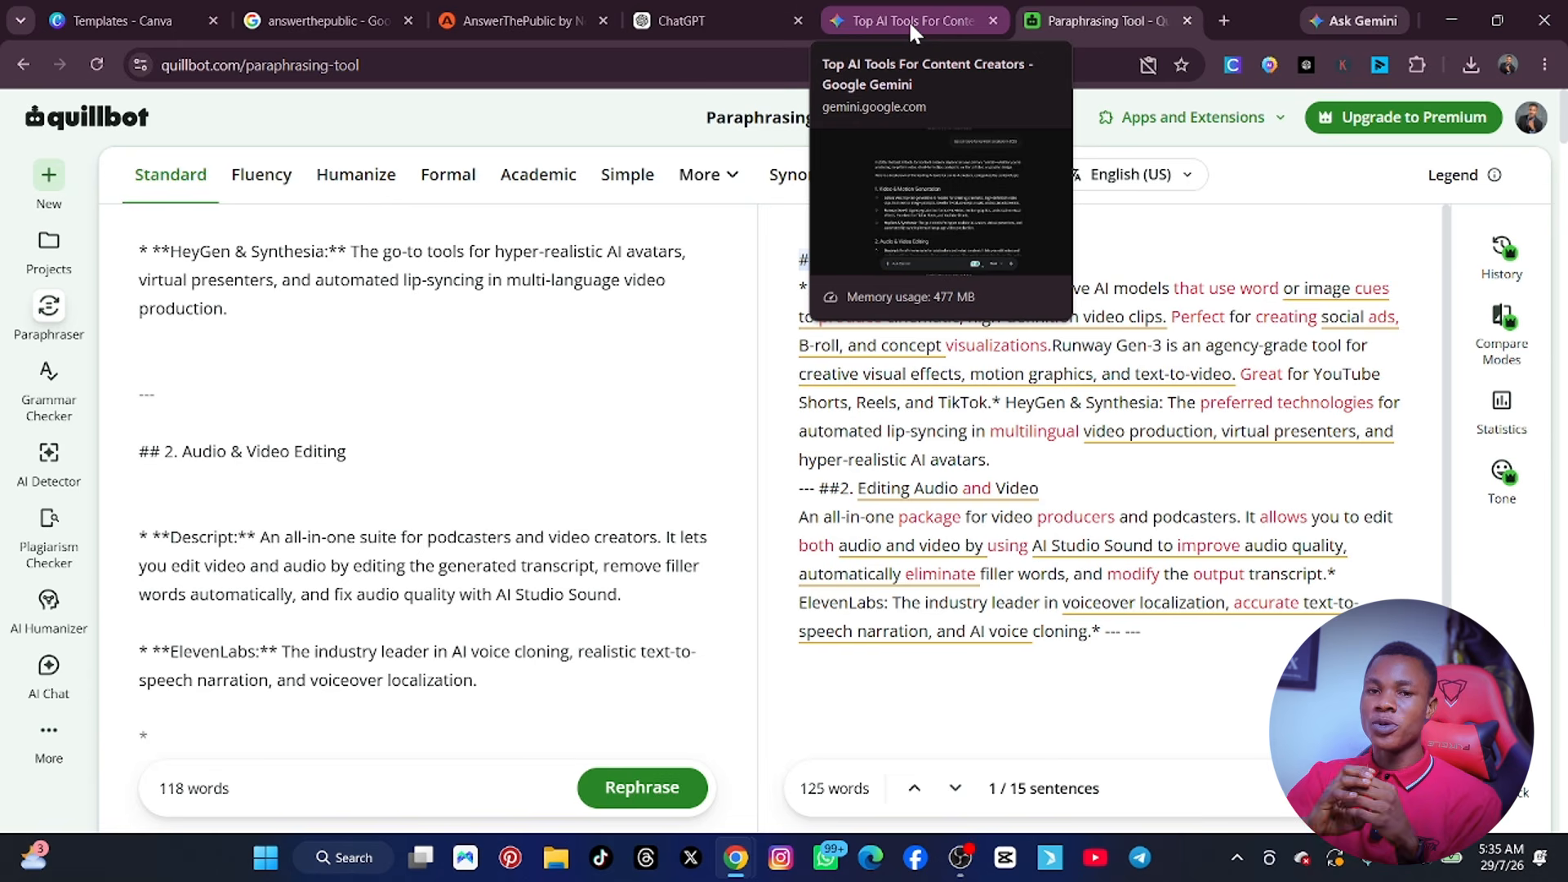
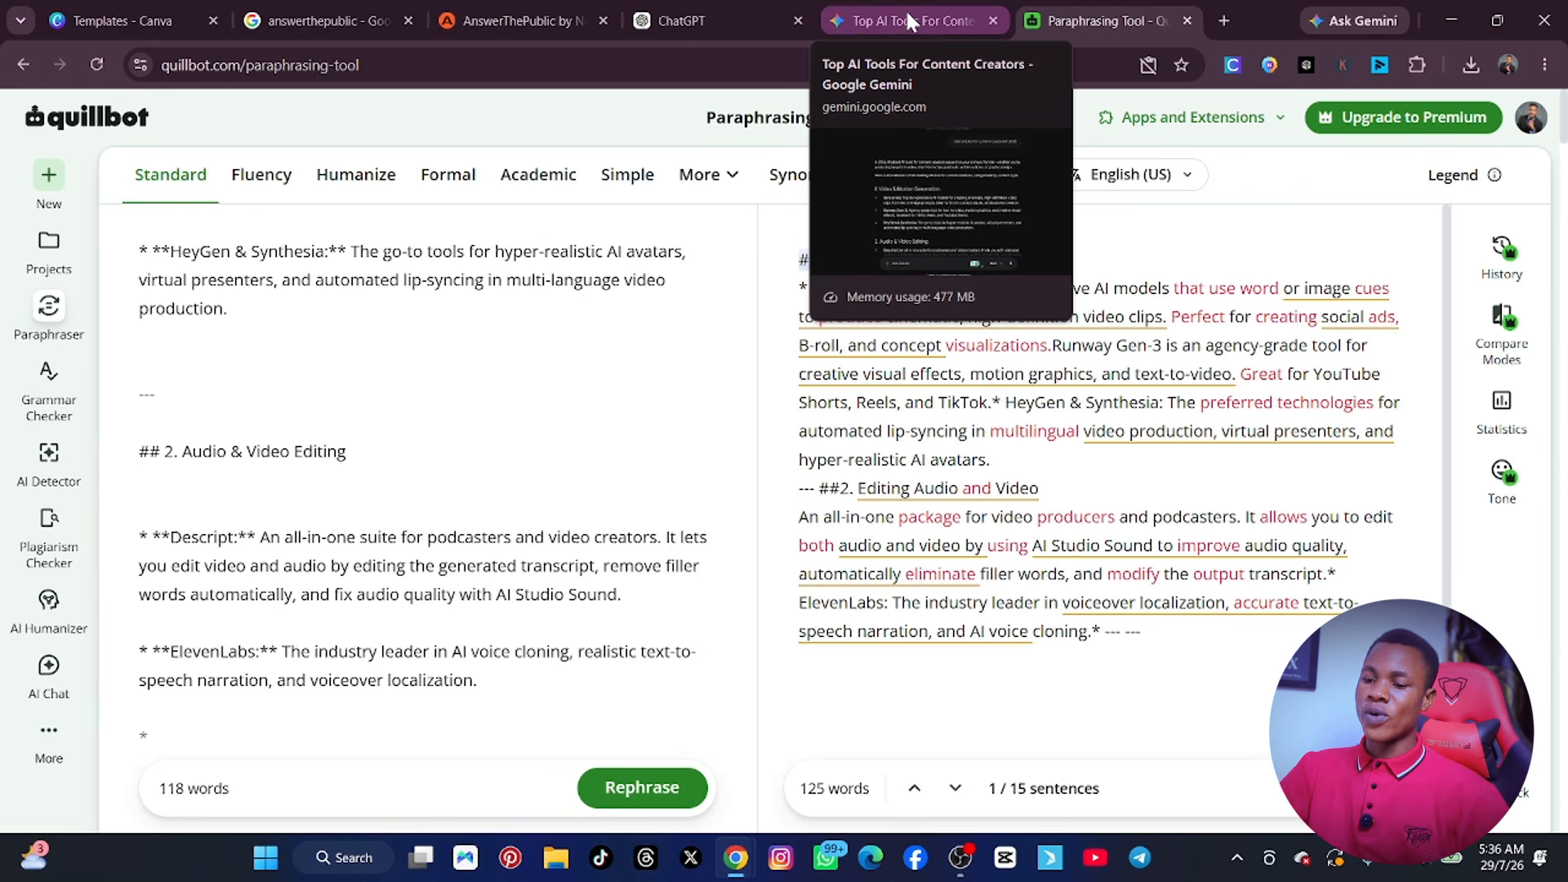
Open Google Sheets in a new browser tab and create a blank spreadsheet.
{"action": "left_click", "coordinate": [1223, 23]}
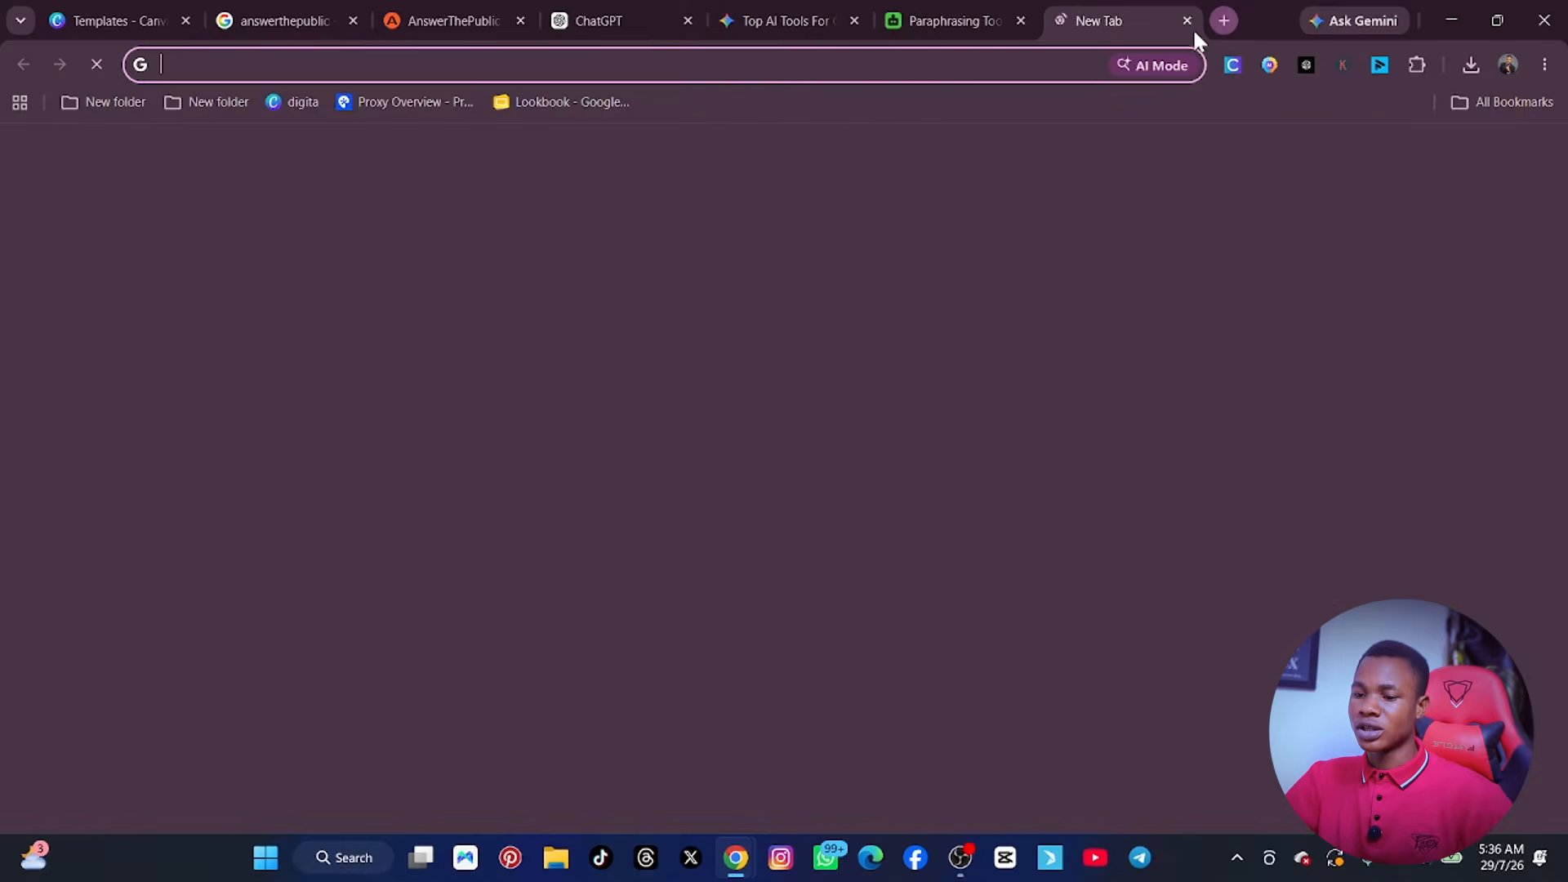
{"action": "left_click", "coordinate": [1484, 159]}
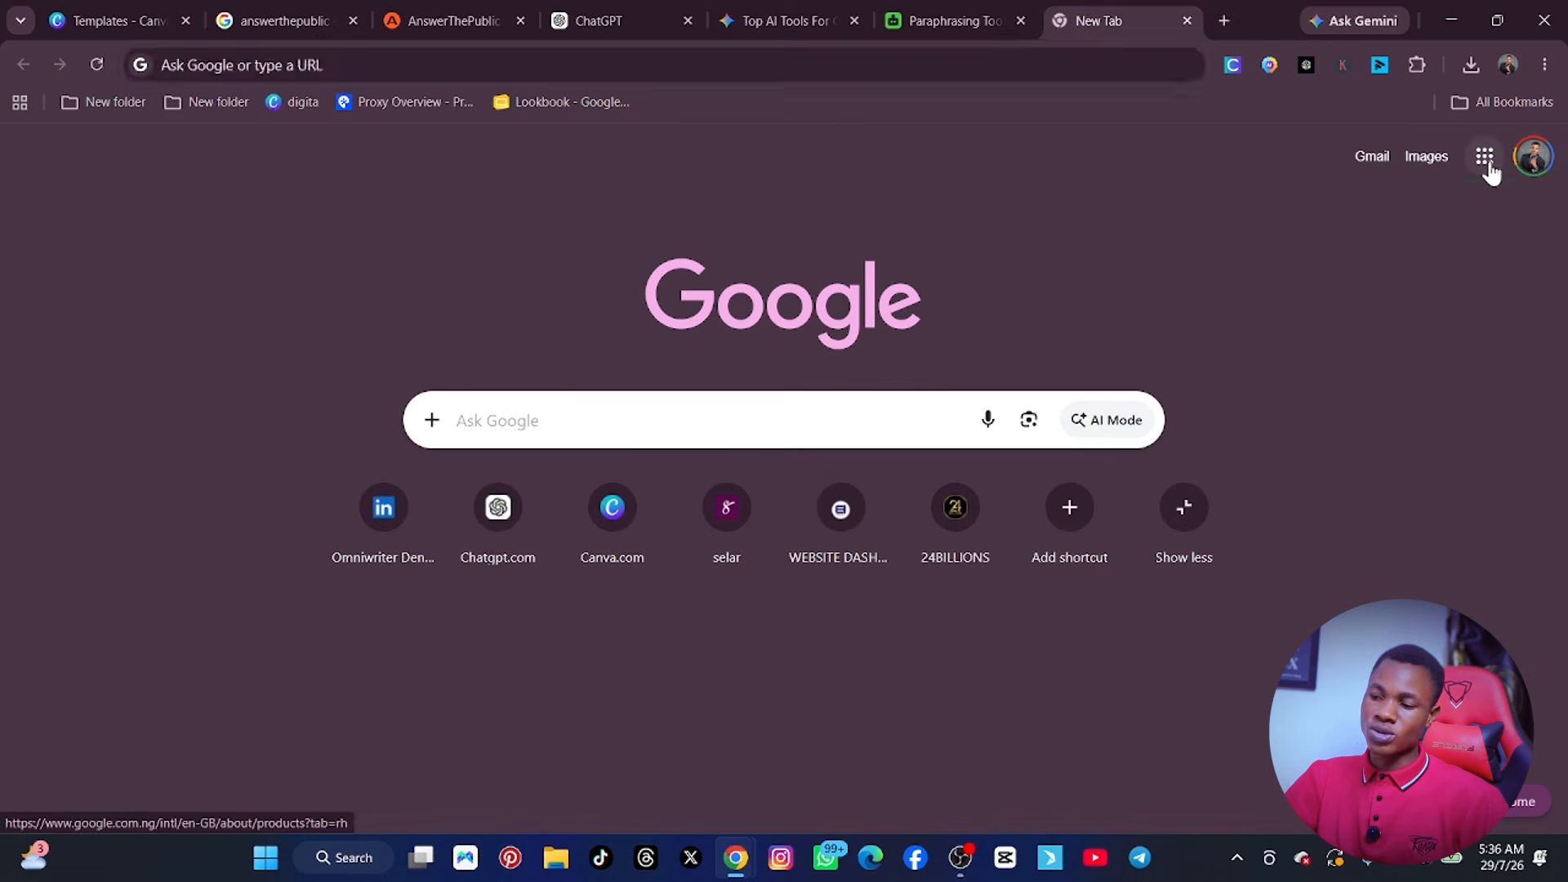
{"action": "left_click", "coordinate": [1386, 384]}
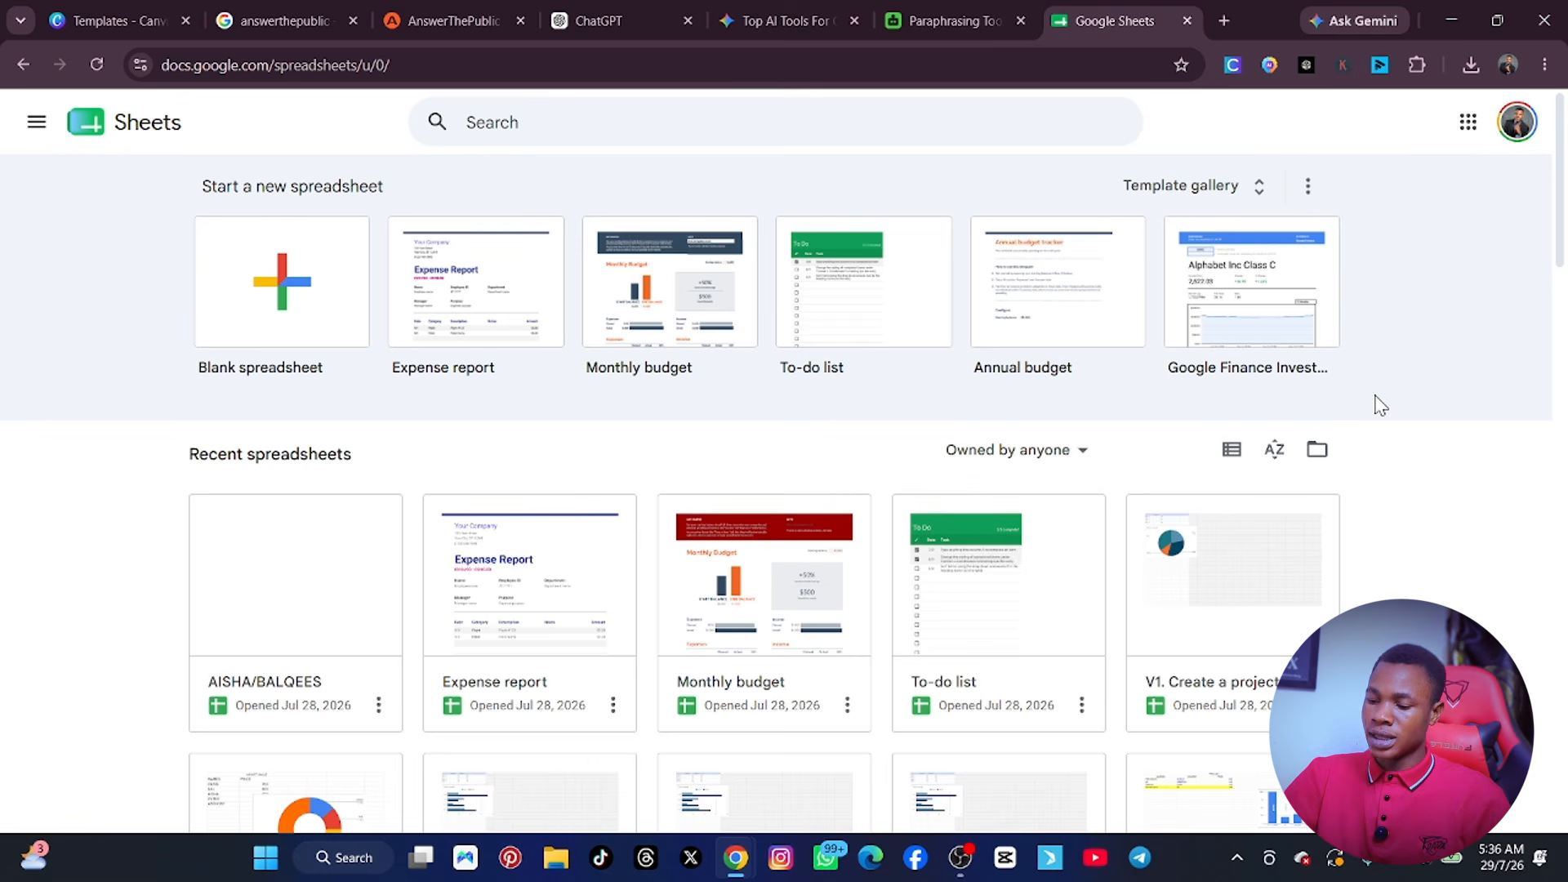
{"action": "scroll", "coordinate": [1192, 244], "scroll_direction": "down", "scroll_amount": 5}
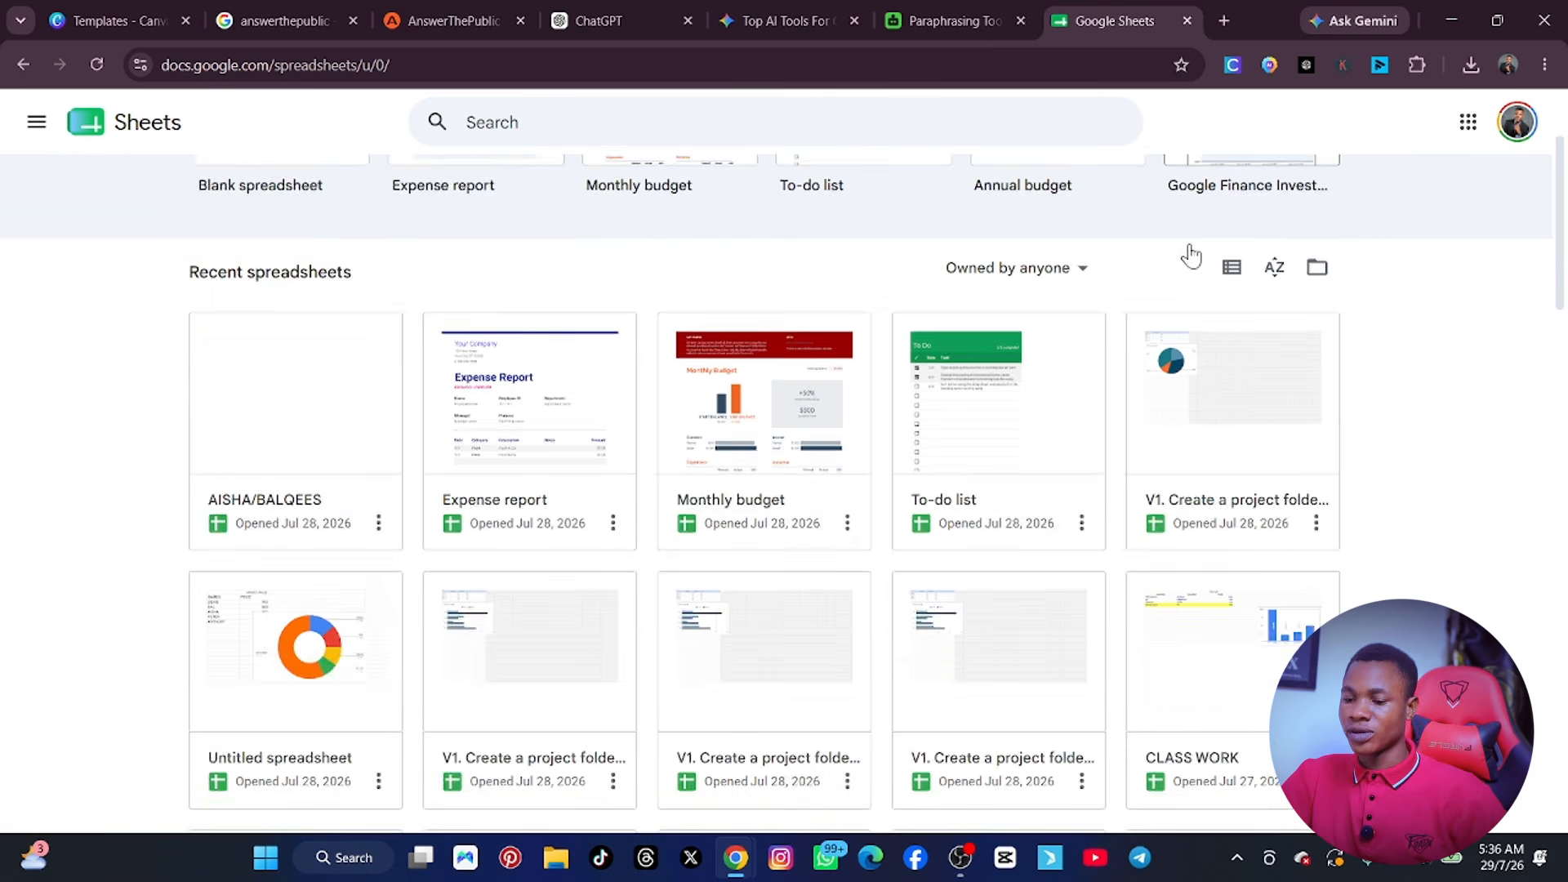
{"action": "scroll", "coordinate": [1196, 237], "scroll_direction": "up", "scroll_amount": 5}
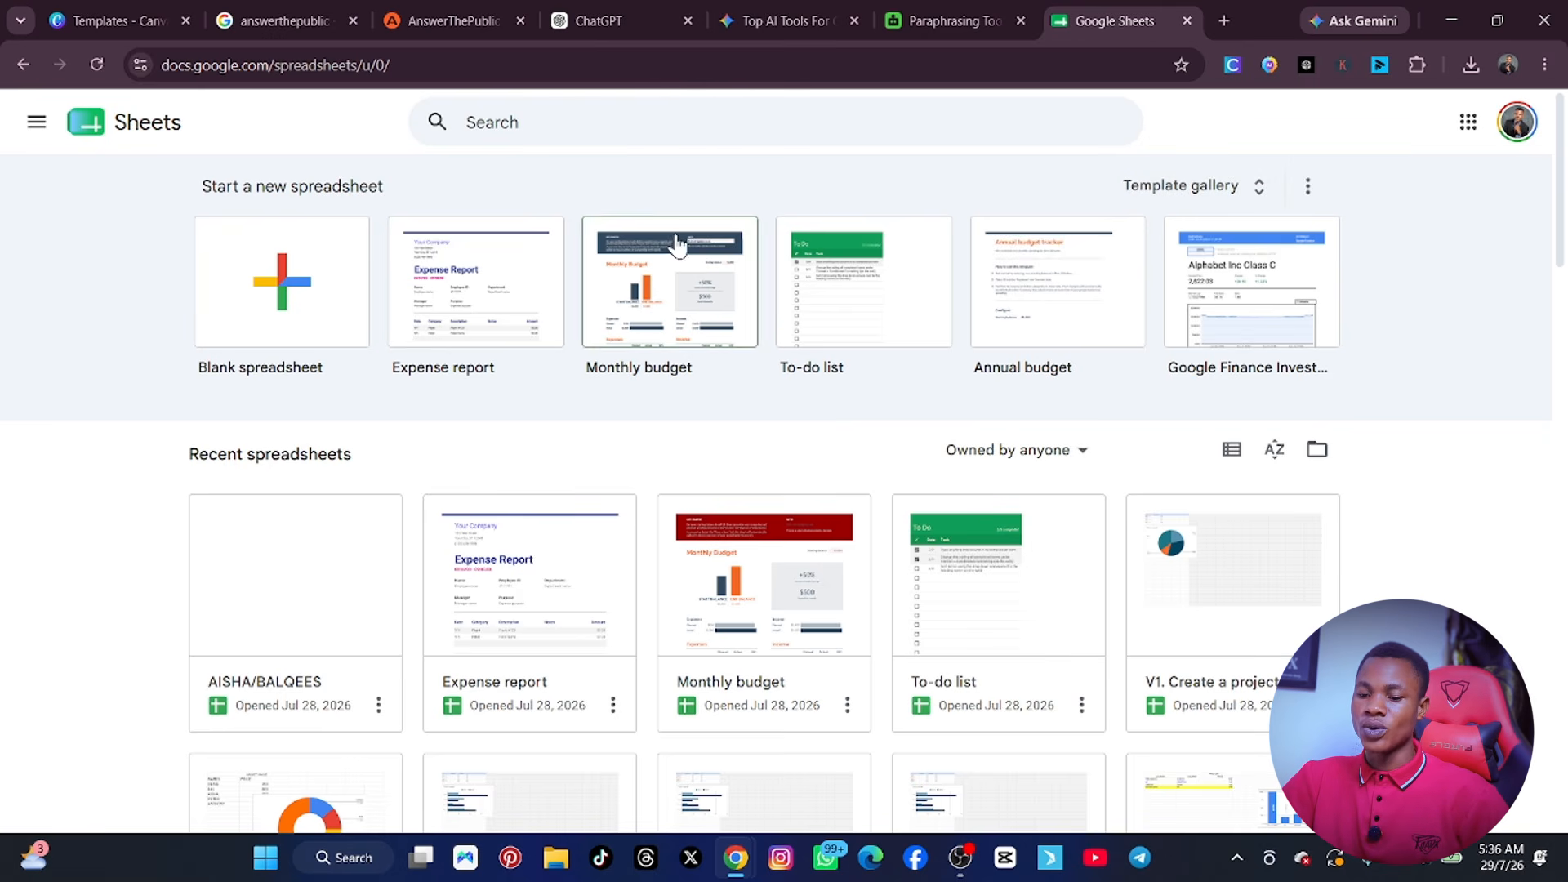
{"action": "left_click", "coordinate": [295, 287]}
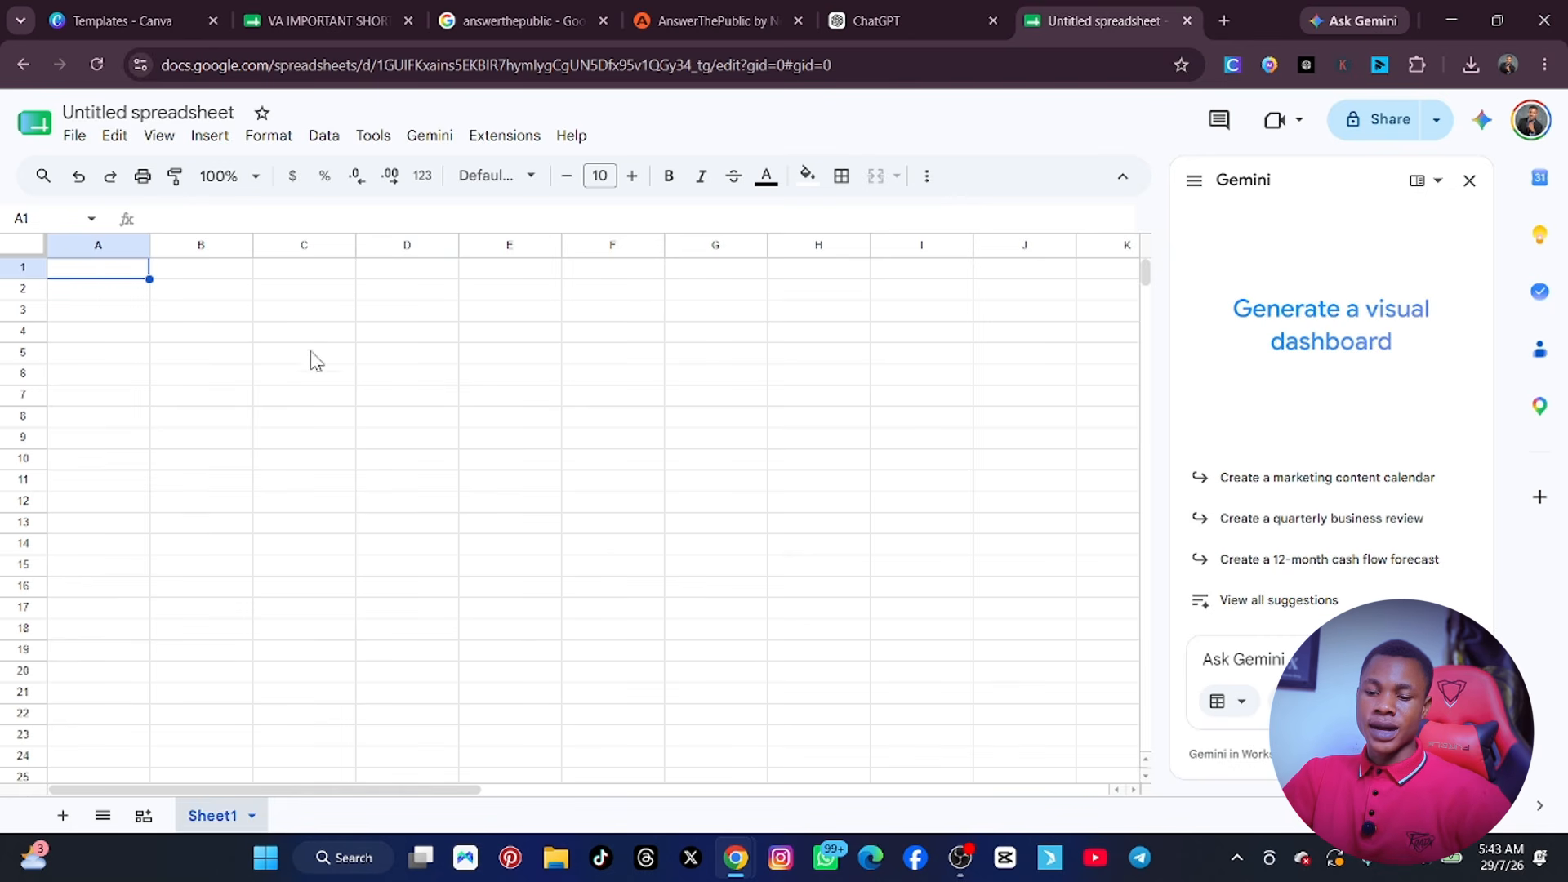
Review the file commands and the spreadsheet's locale setting, close the settings and dismiss the antivirus pop-up.
{"action": "left_click", "coordinate": [74, 137]}
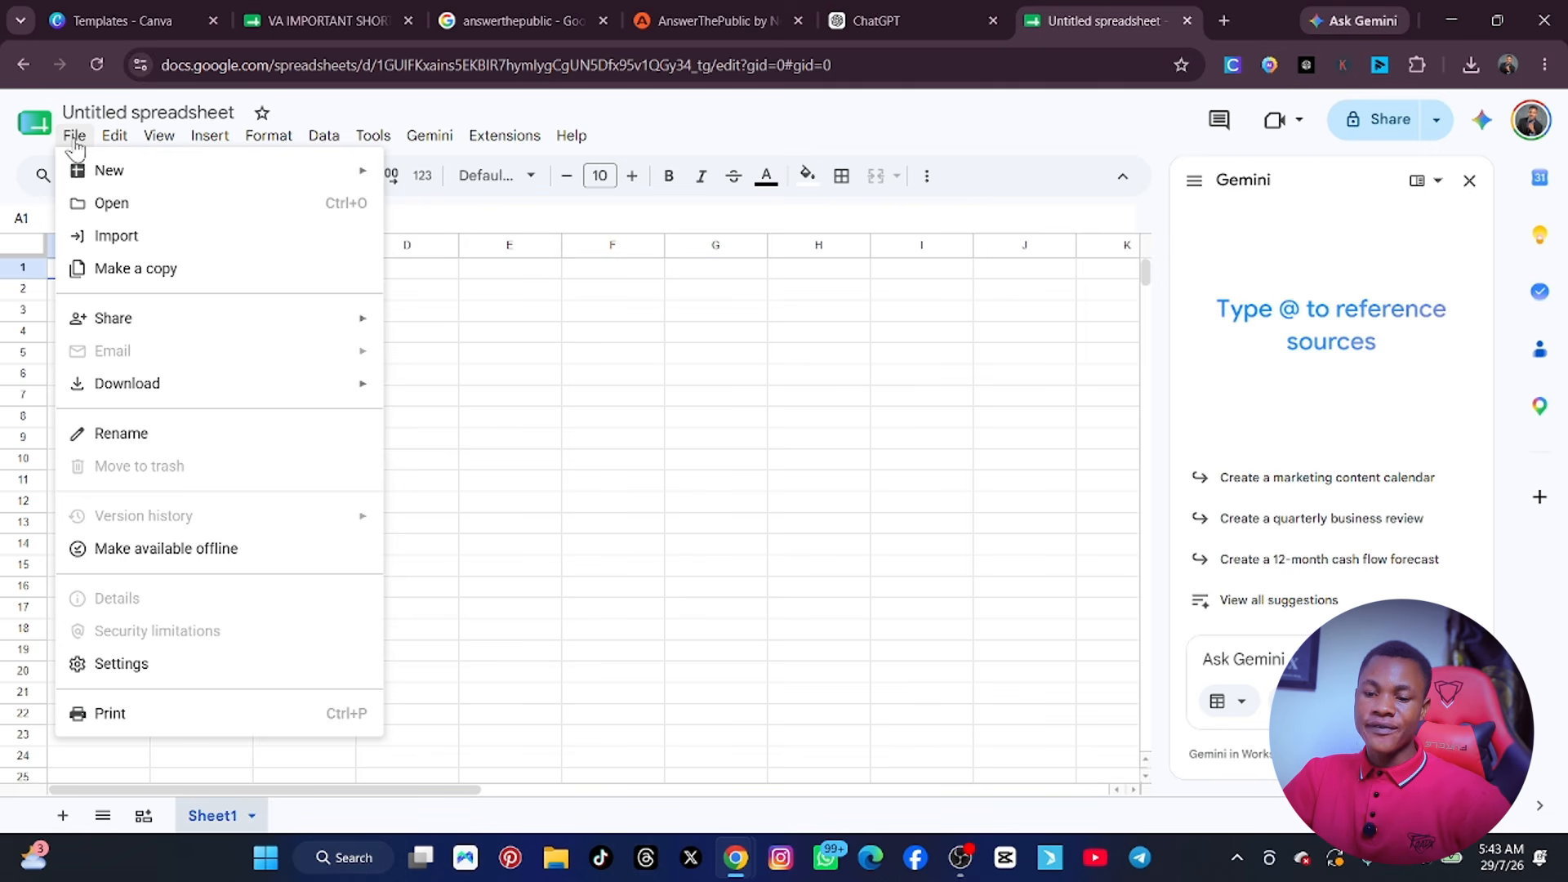
{"action": "mouse_move", "coordinate": [112, 181]}
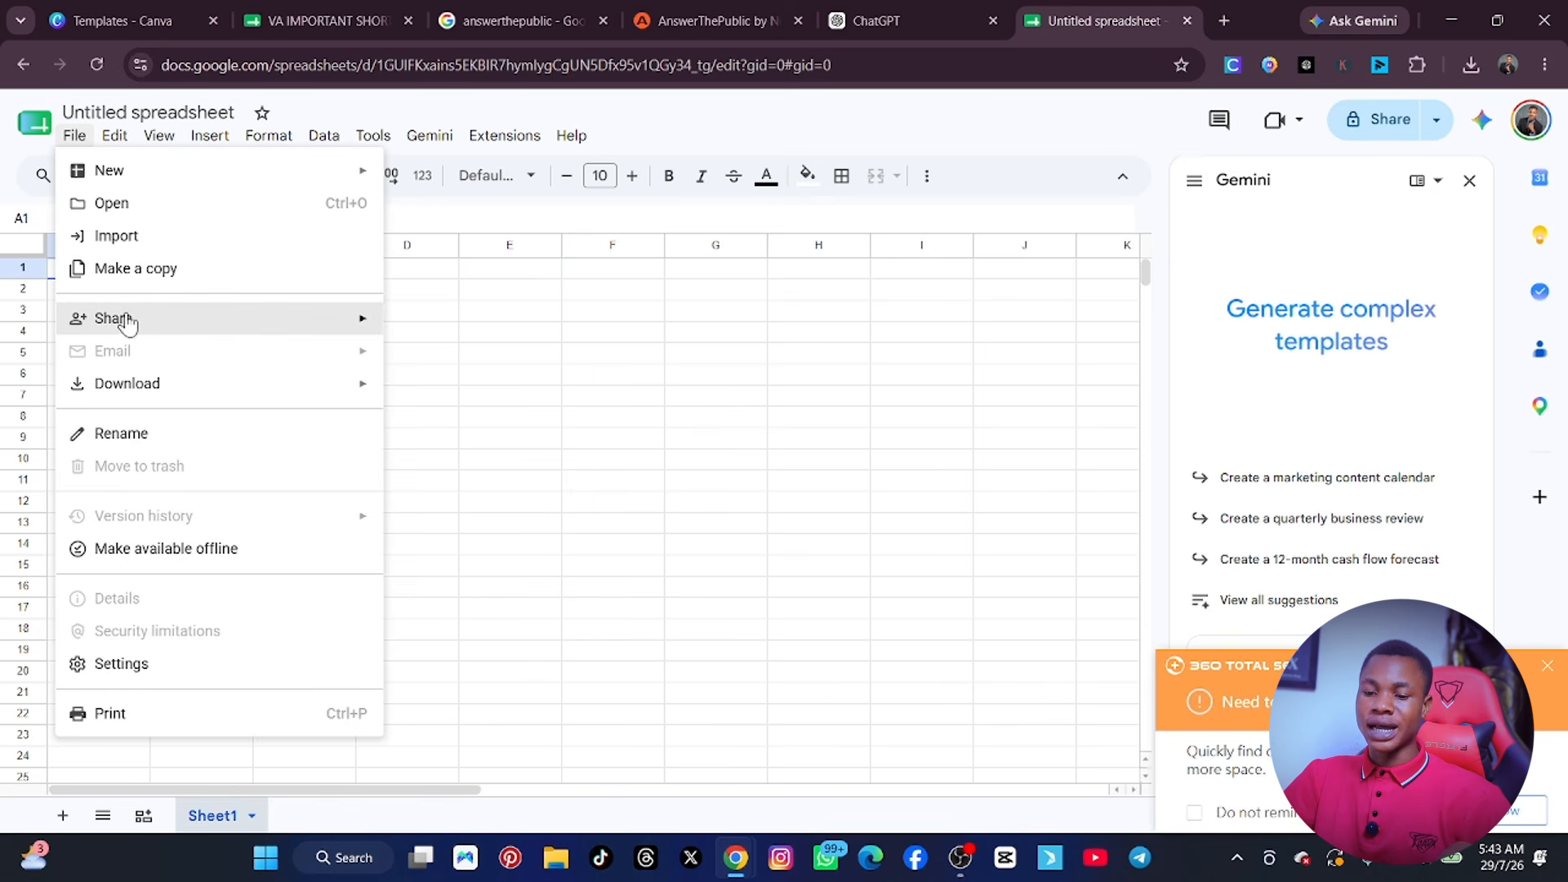
{"action": "mouse_move", "coordinate": [126, 322]}
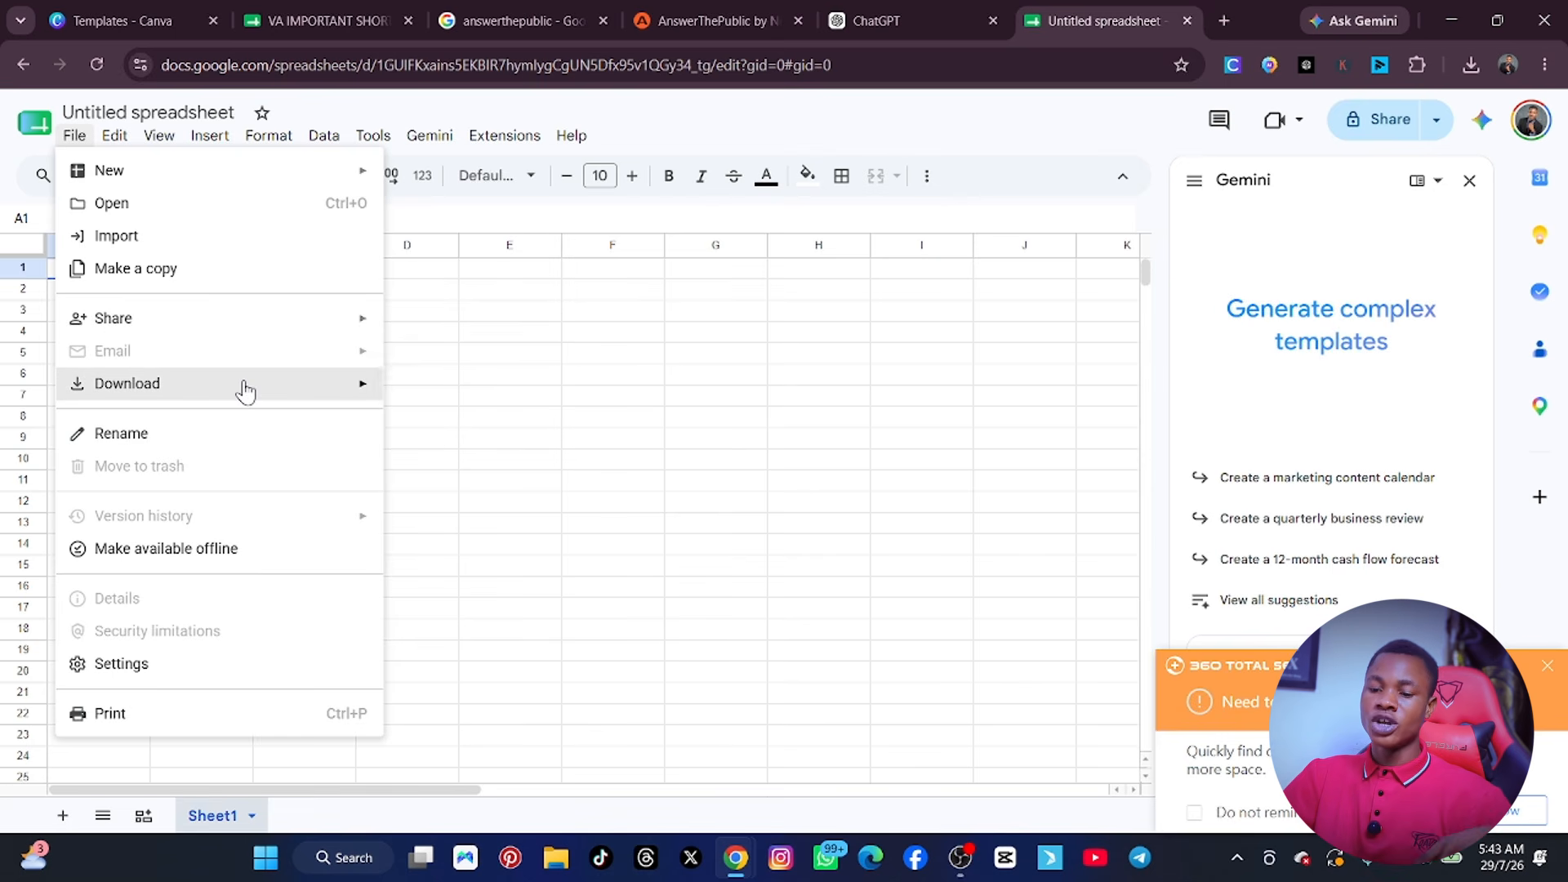
{"action": "mouse_move", "coordinate": [245, 387]}
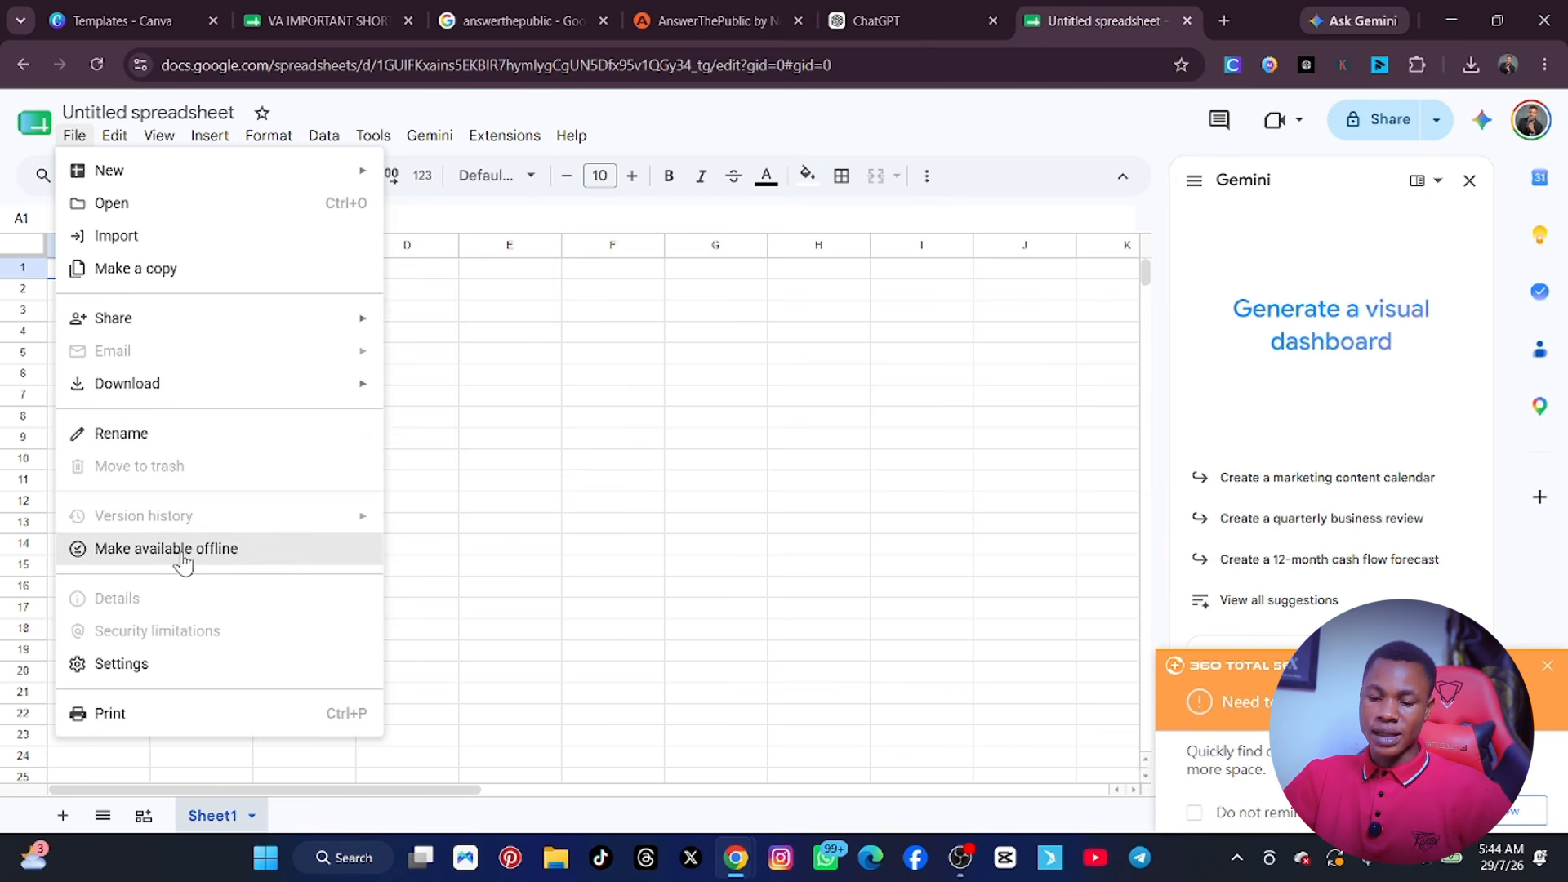
{"action": "left_click", "coordinate": [163, 664]}
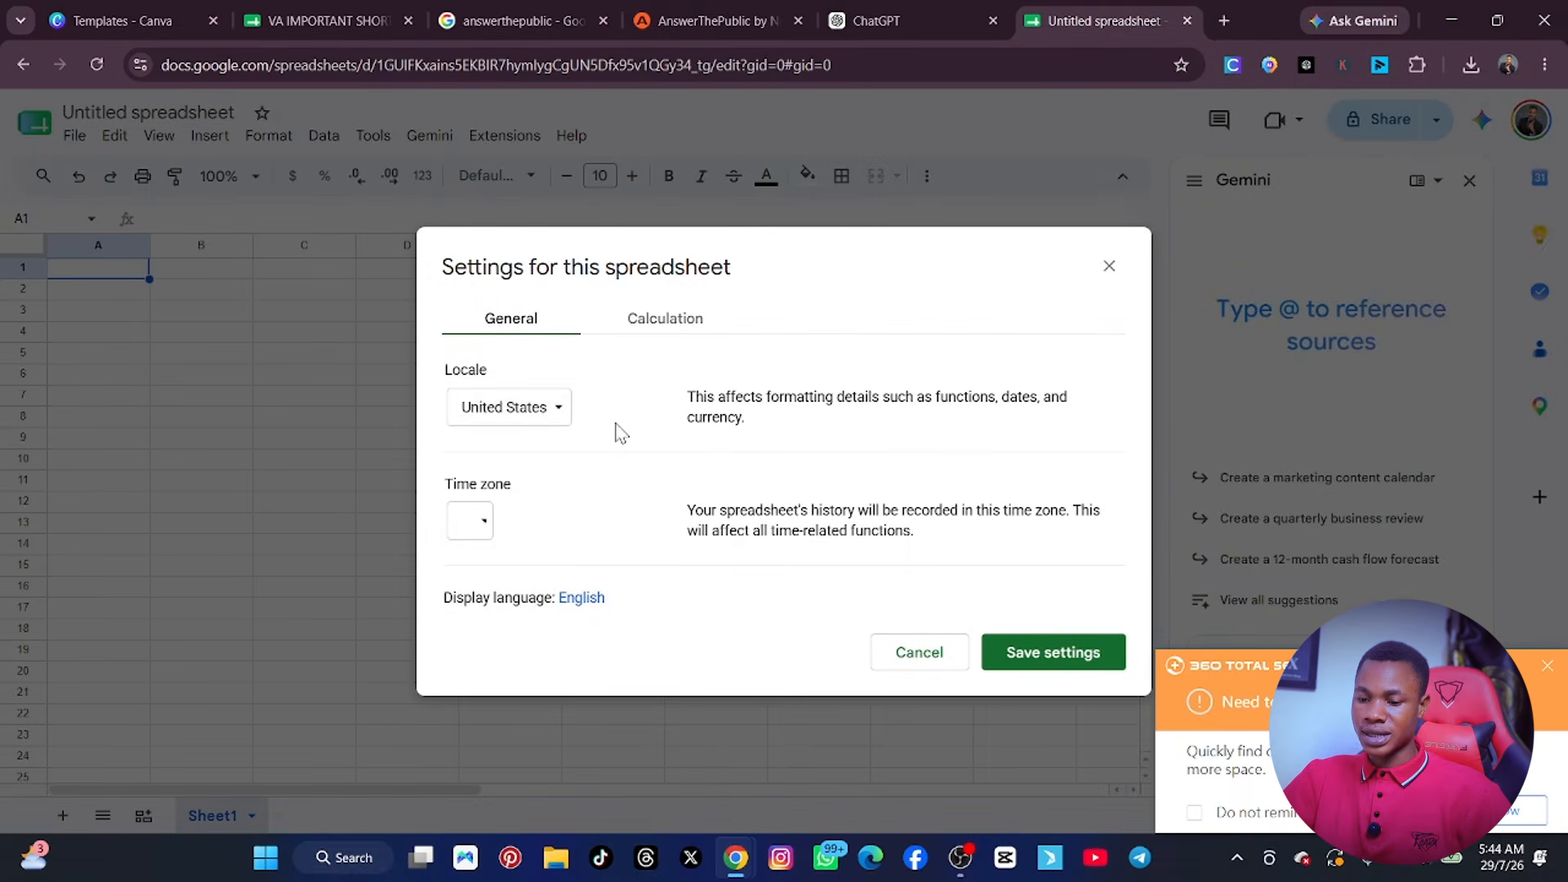
{"action": "left_click", "coordinate": [561, 412]}
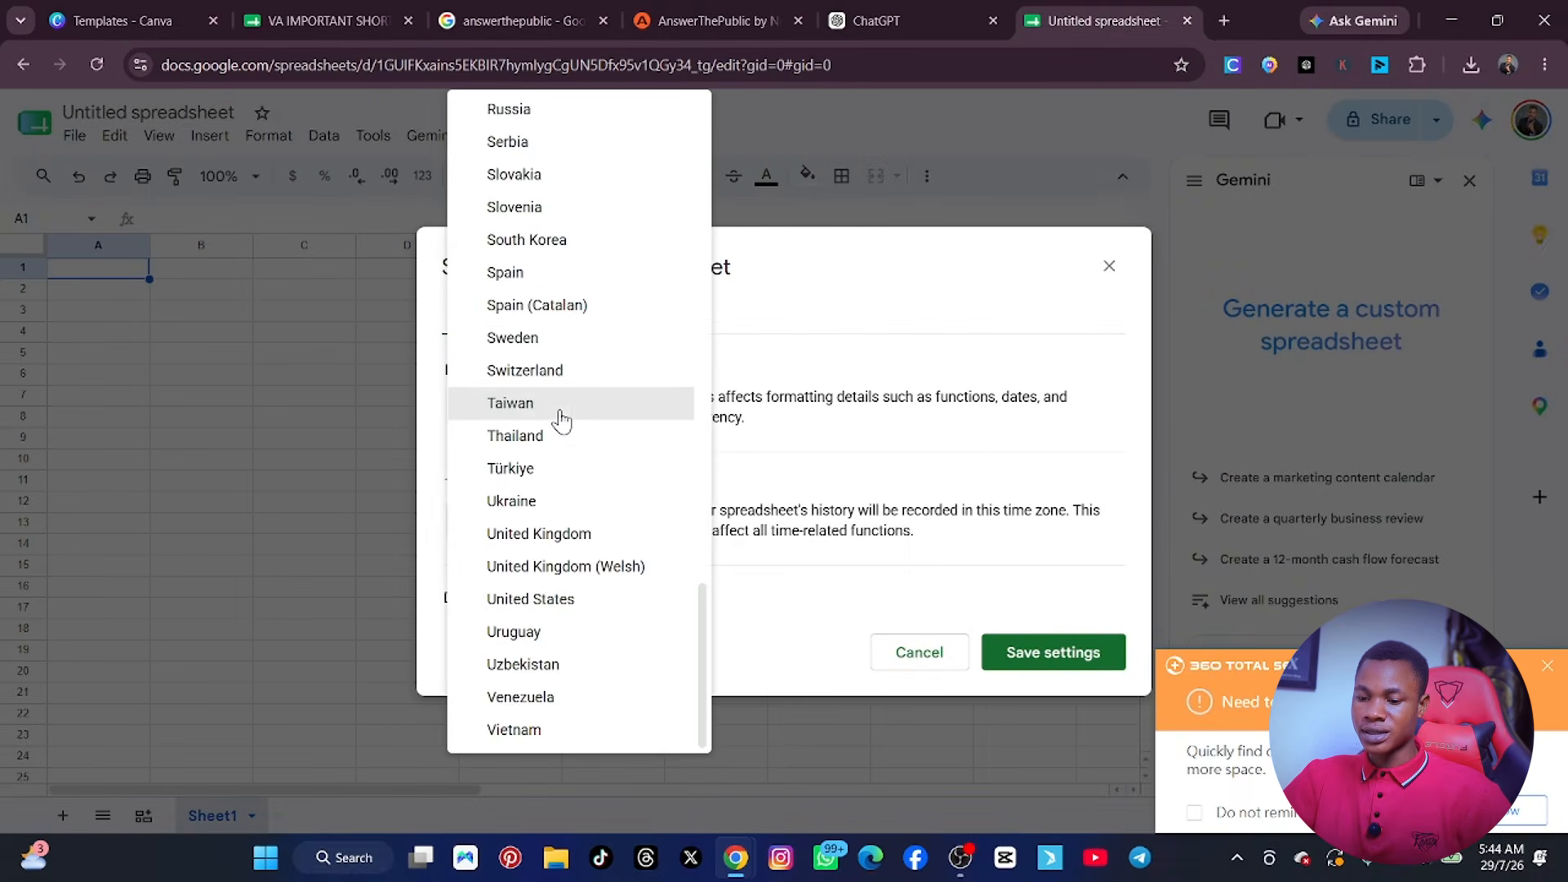
{"action": "left_click", "coordinate": [814, 337]}
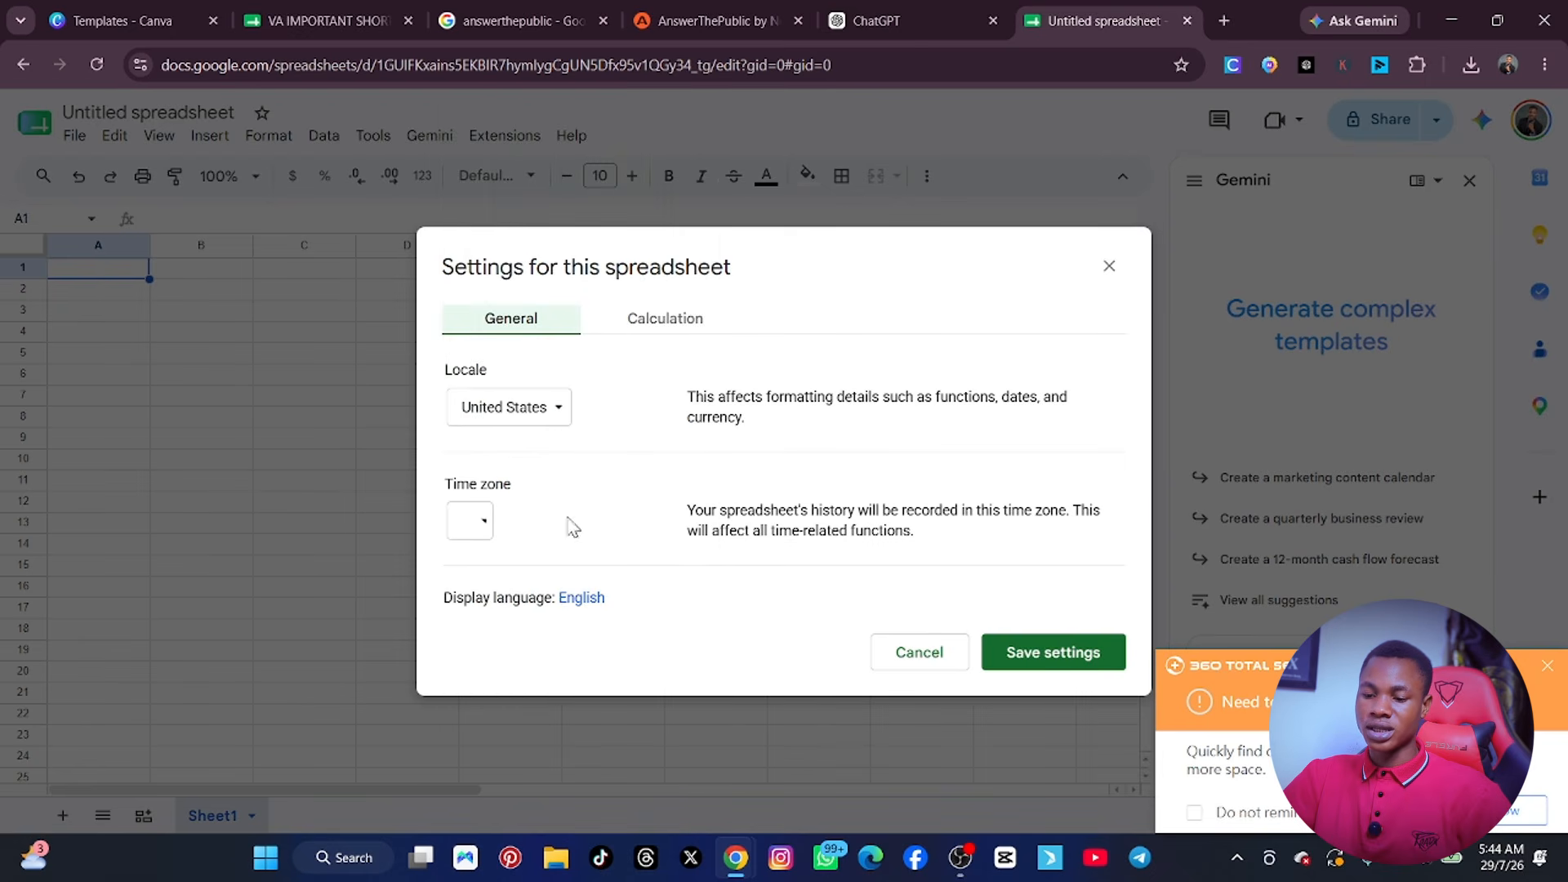
{"action": "left_click", "coordinate": [1109, 266]}
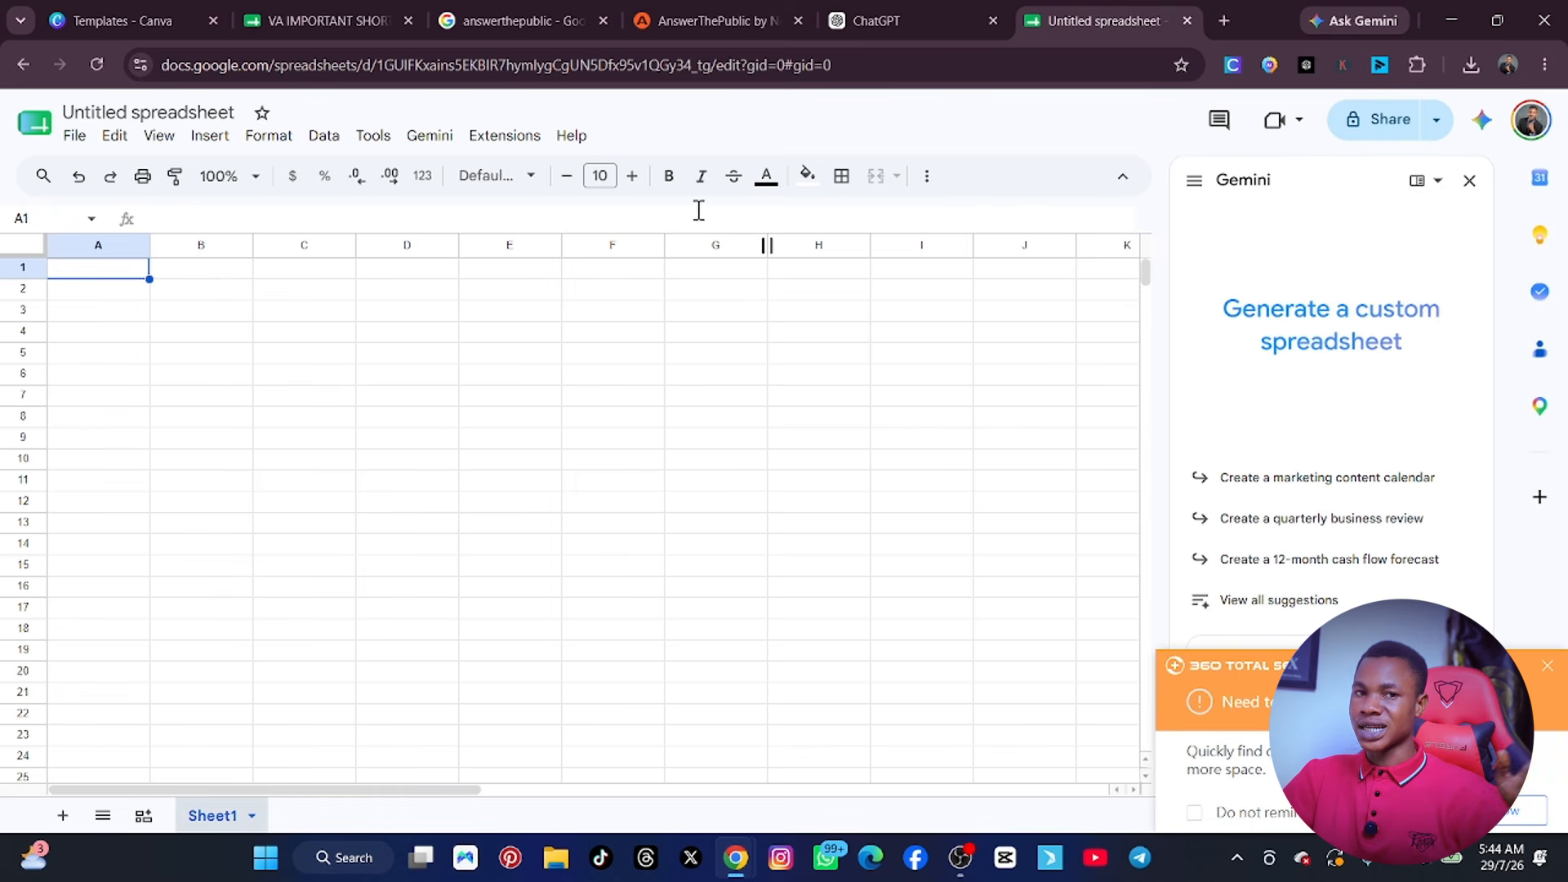
{"action": "left_click", "coordinate": [1547, 666]}
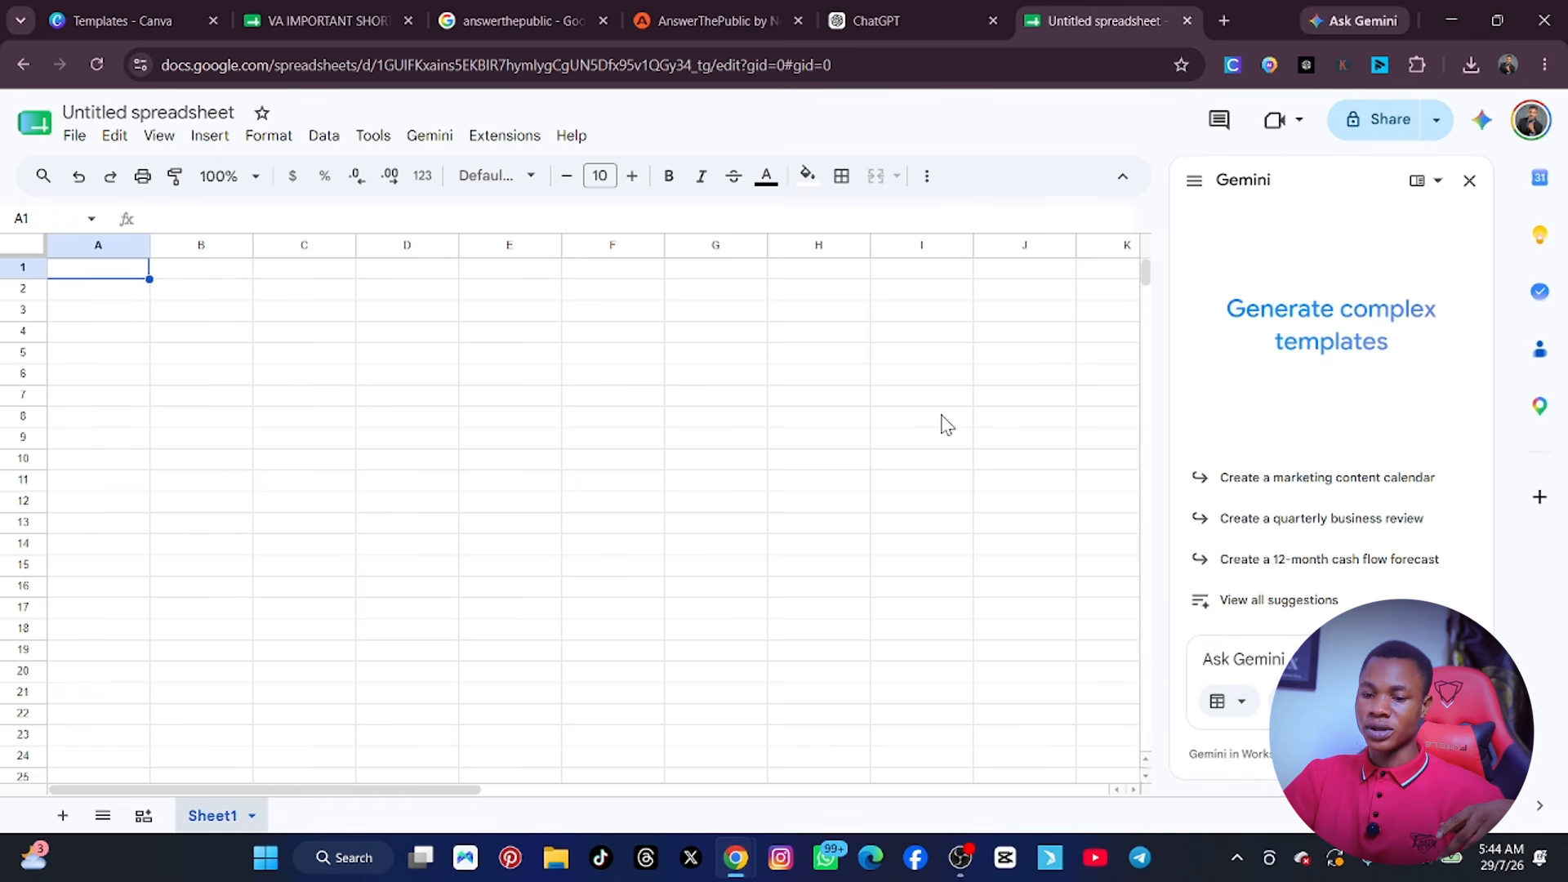
Review the sheet's editing commands, paste special options and the items that can be inserted.
{"action": "left_click", "coordinate": [114, 135]}
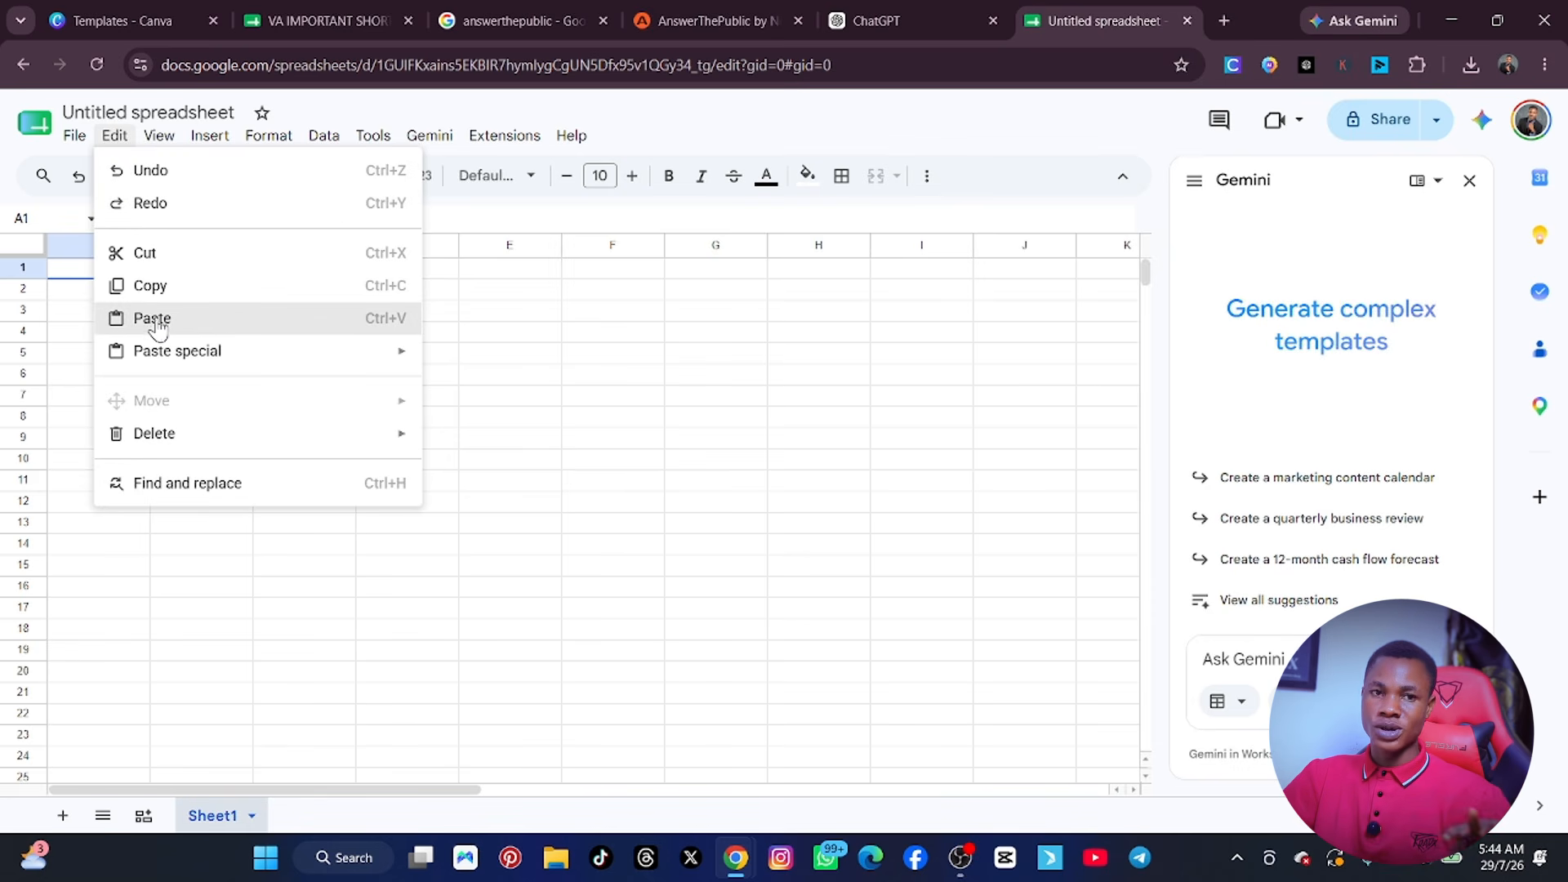
{"action": "mouse_move", "coordinate": [161, 346]}
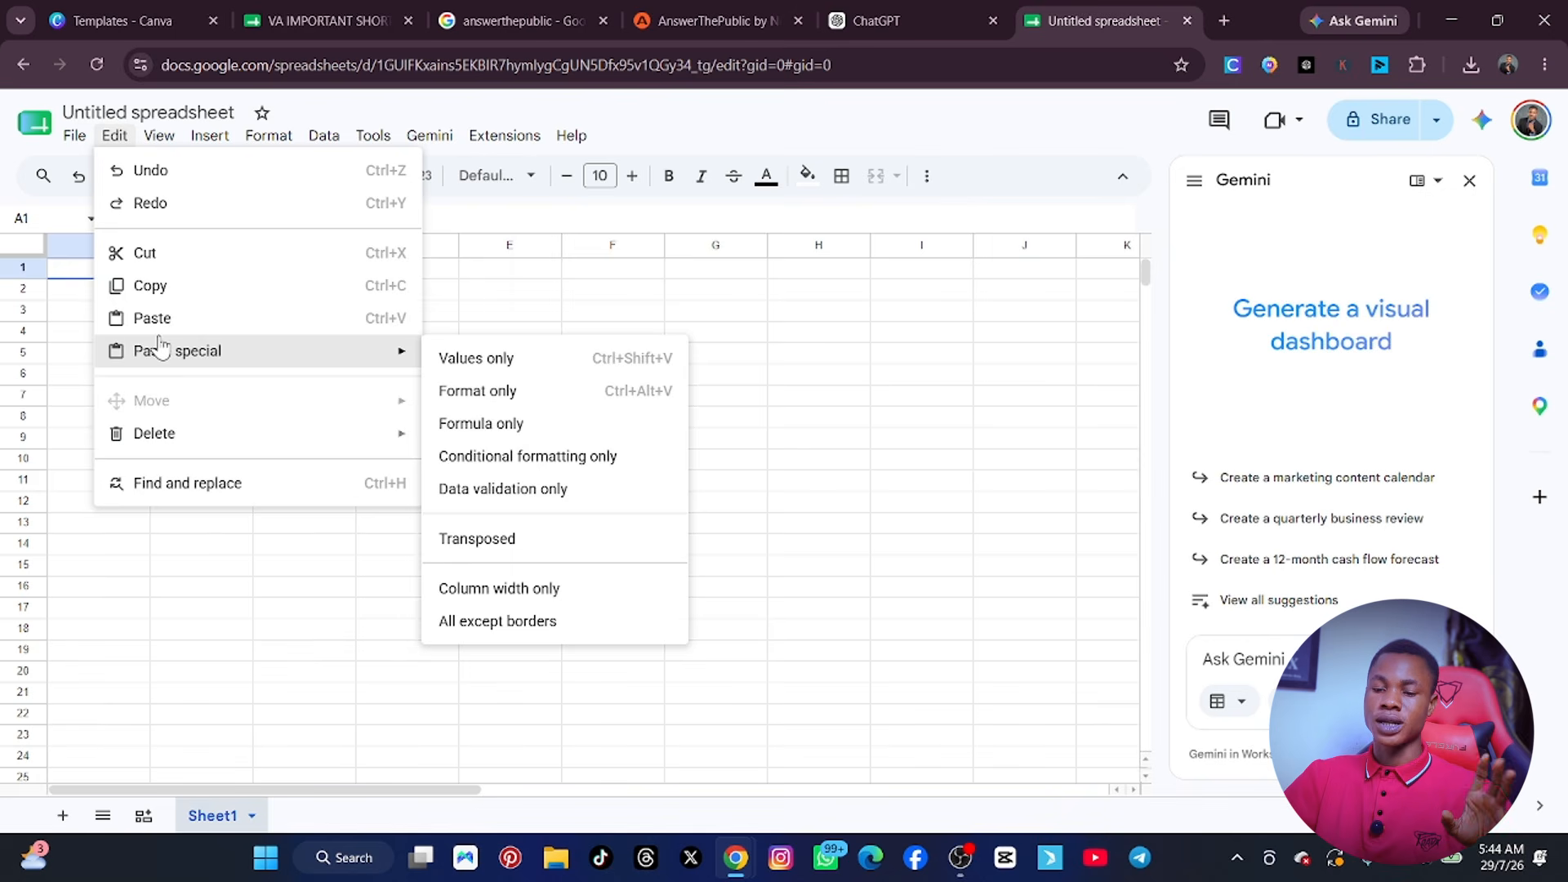
{"action": "mouse_move", "coordinate": [176, 143]}
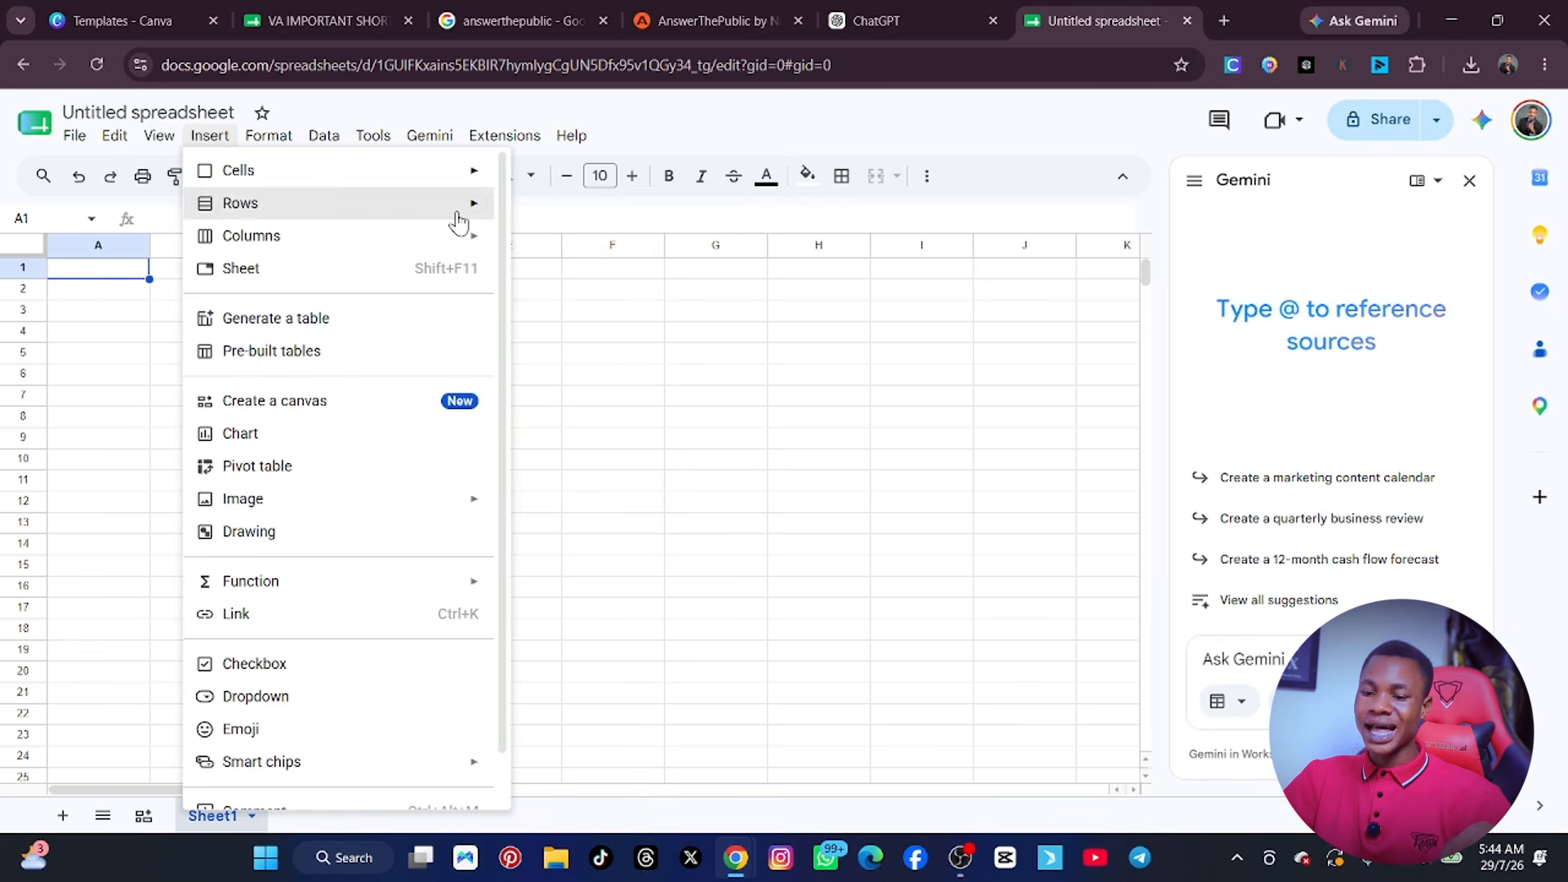
{"action": "left_click", "coordinate": [837, 456]}
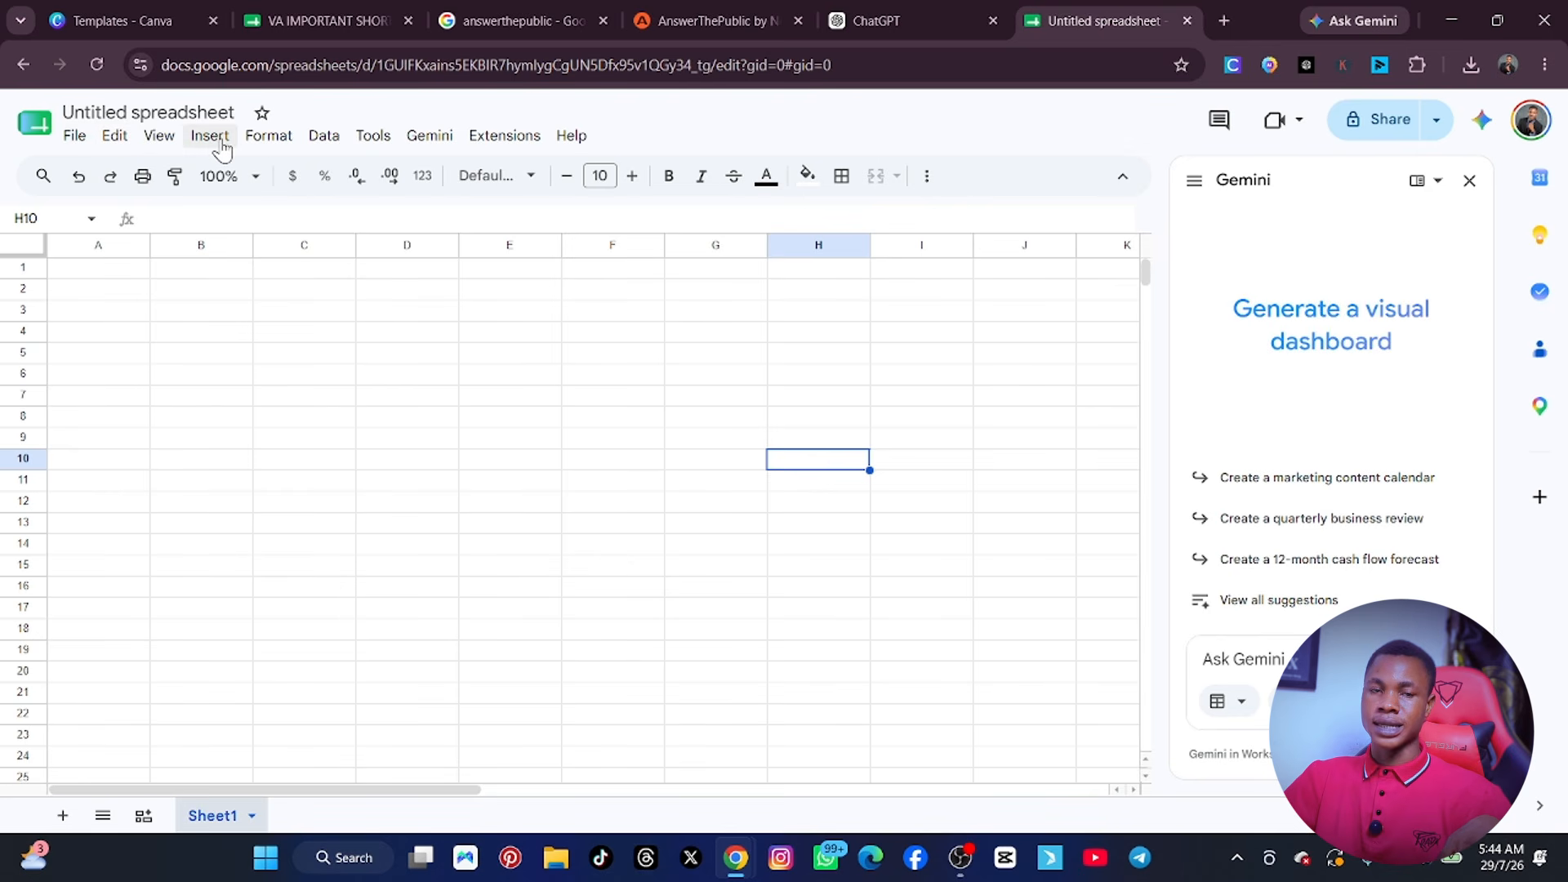
{"action": "left_click", "coordinate": [74, 135]}
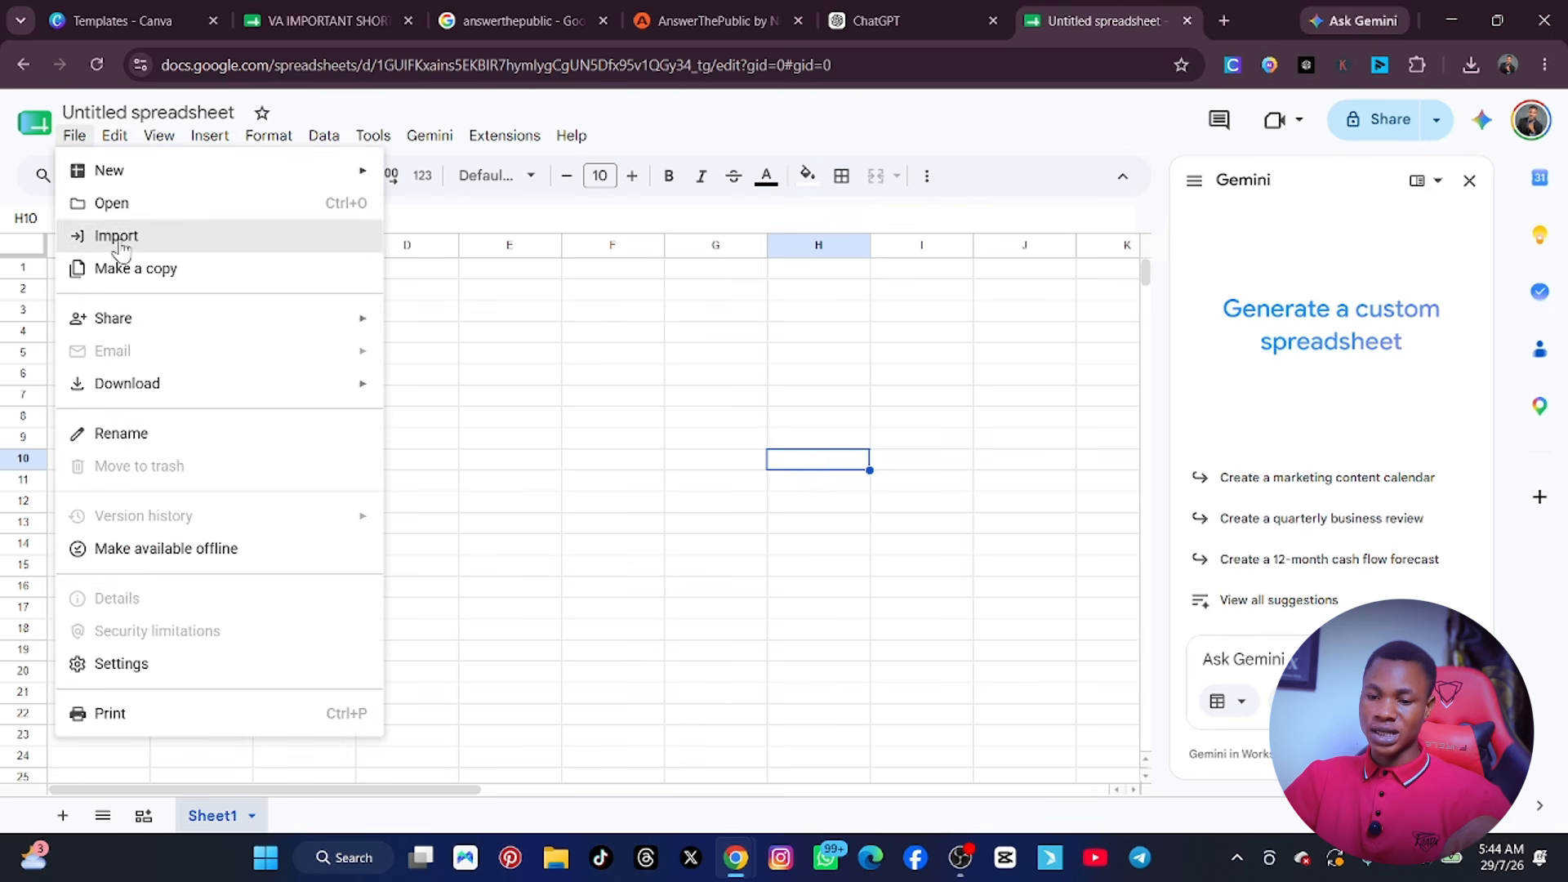
{"action": "mouse_move", "coordinate": [223, 146]}
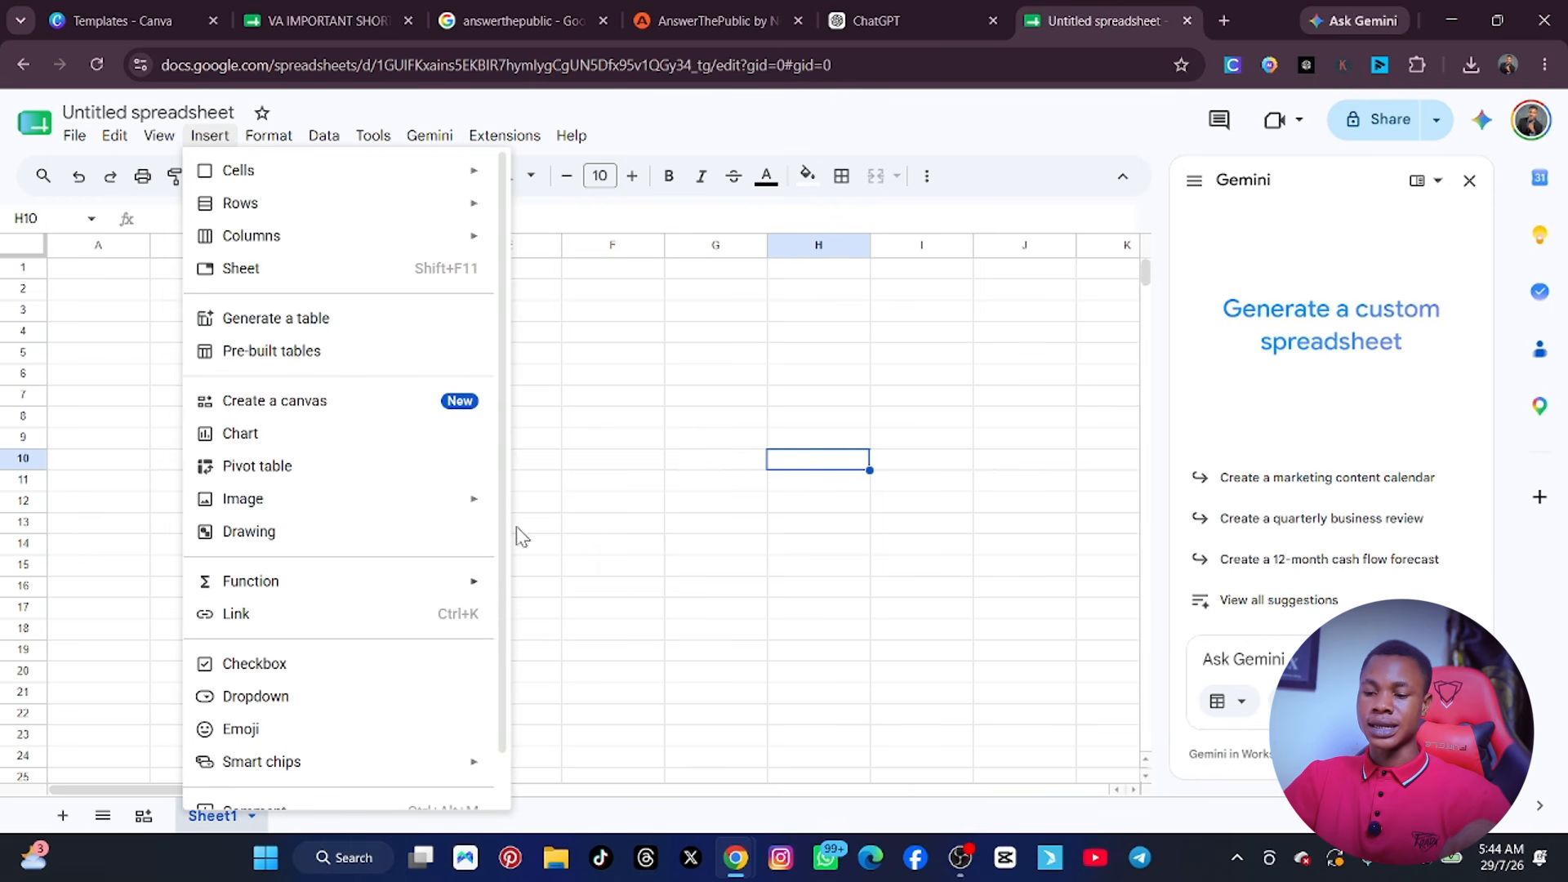
{"action": "left_click", "coordinate": [630, 488]}
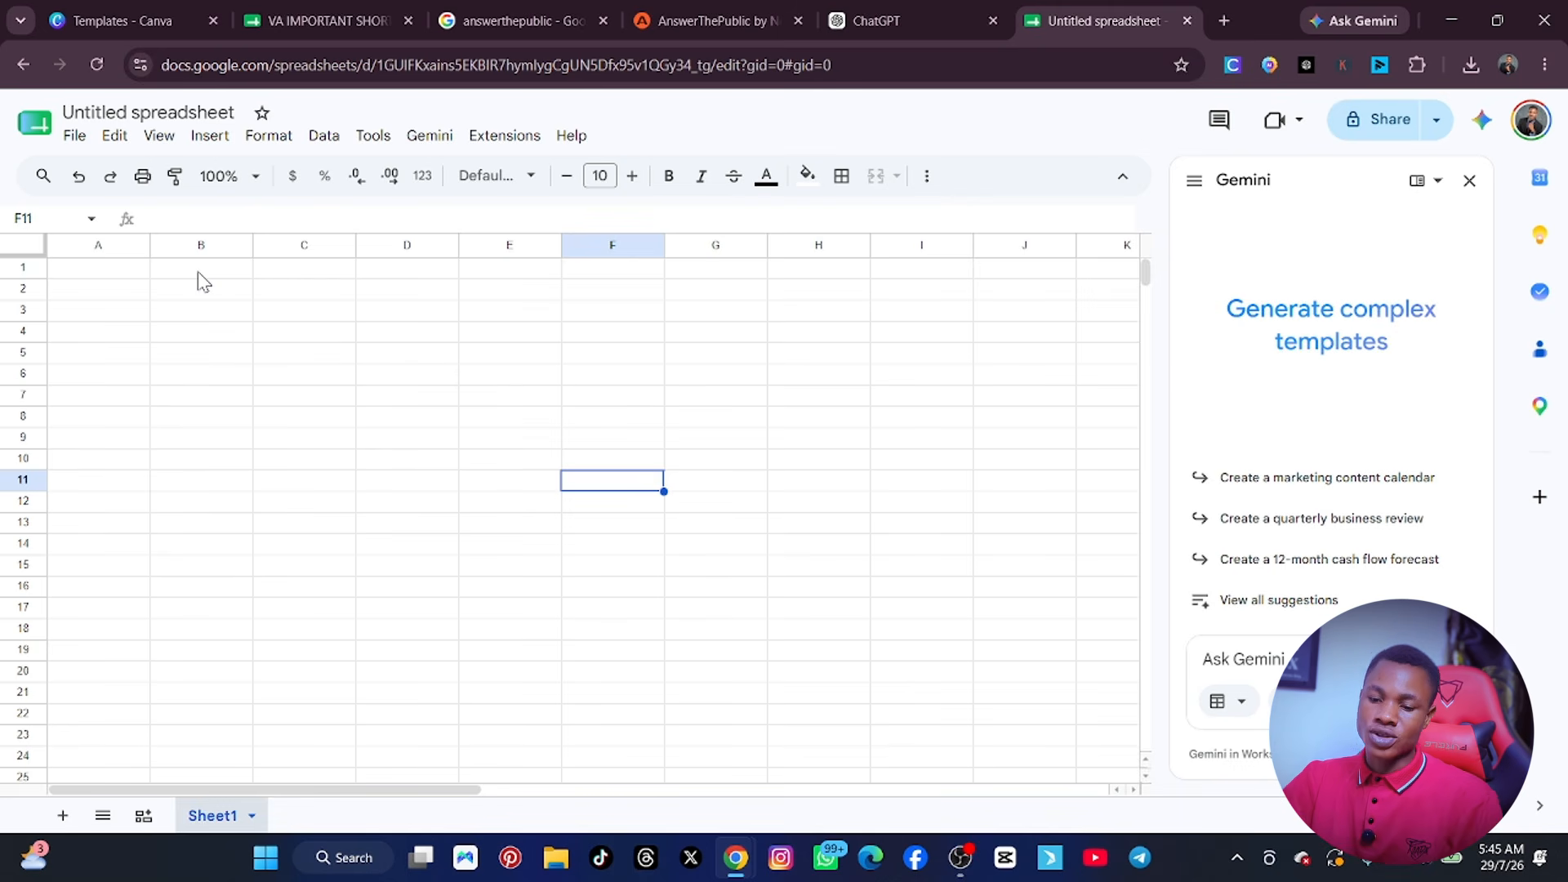
Copy the query "best ai tools for content creators in 2026" from the AnswerThePublic search box and return to the untitled spreadsheet.
{"action": "left_click", "coordinate": [147, 274]}
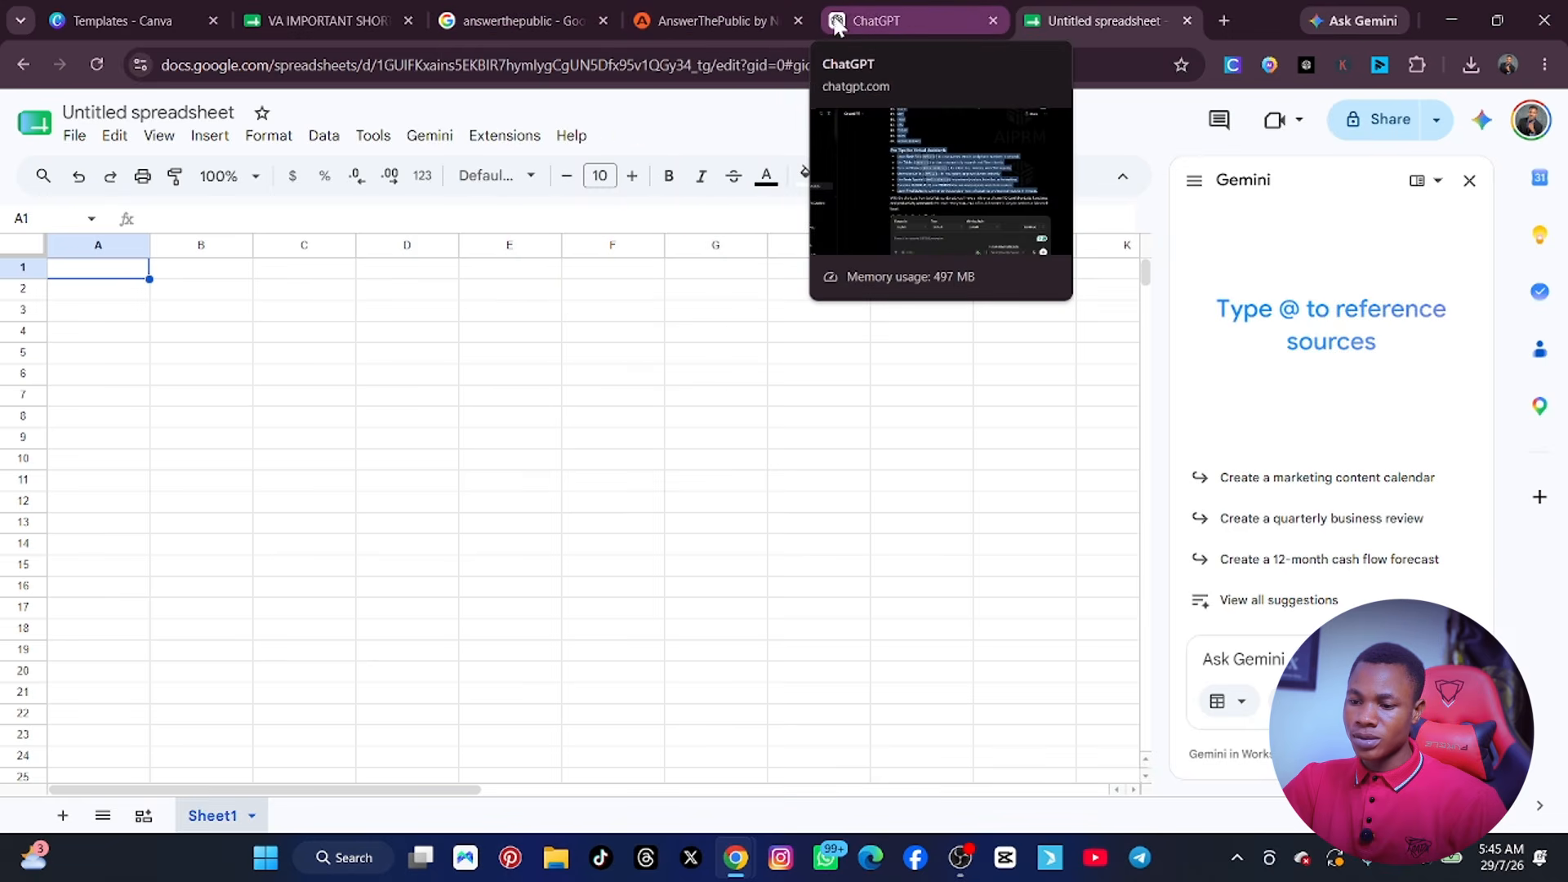
{"action": "left_click", "coordinate": [514, 18]}
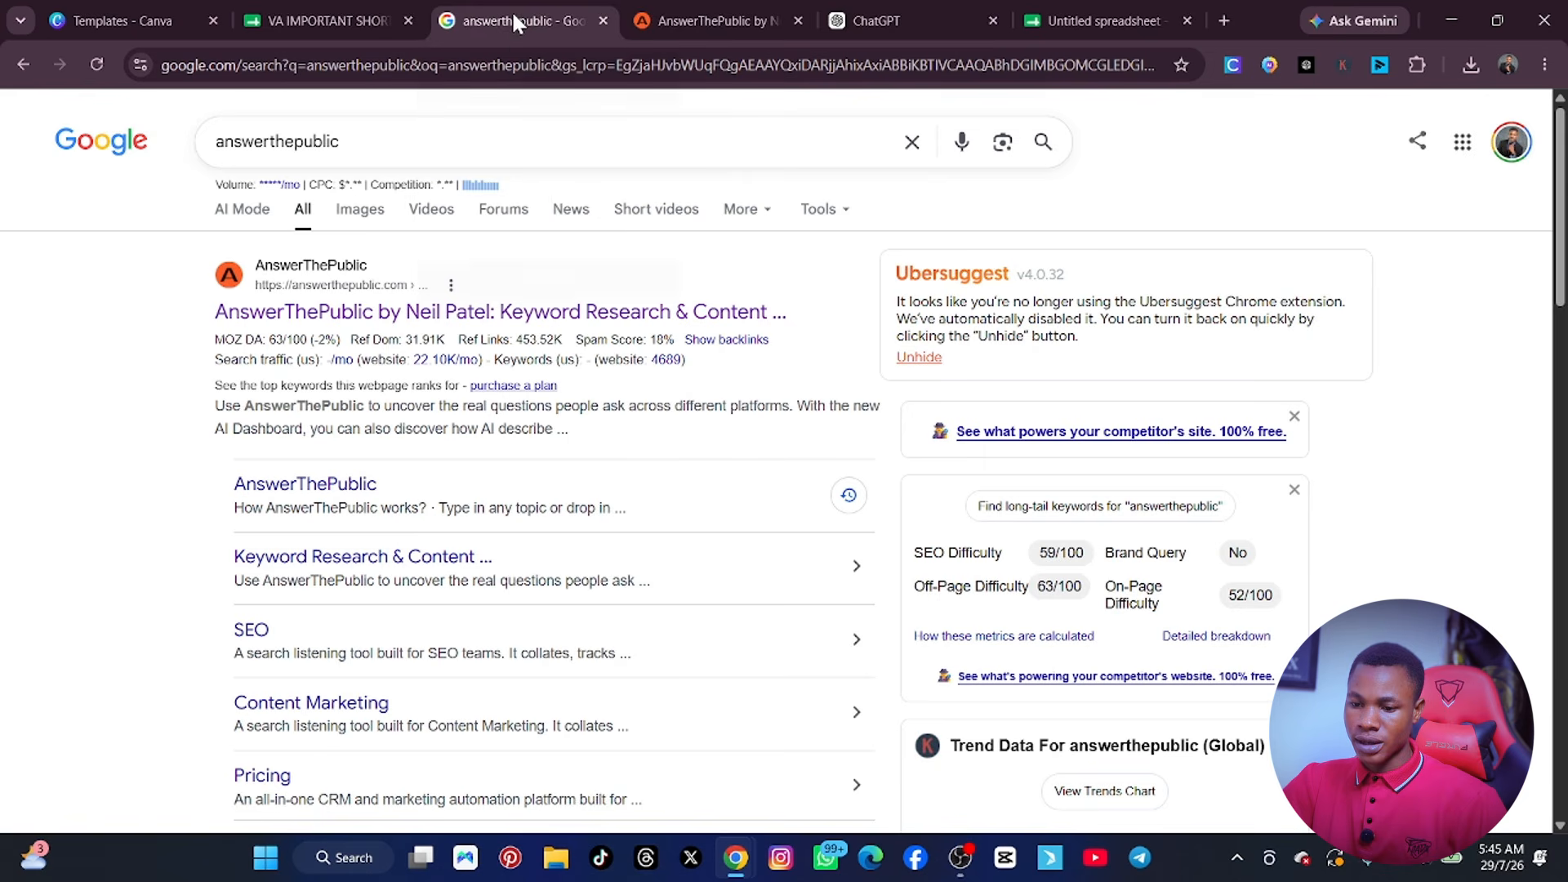
{"action": "left_click", "coordinate": [682, 18]}
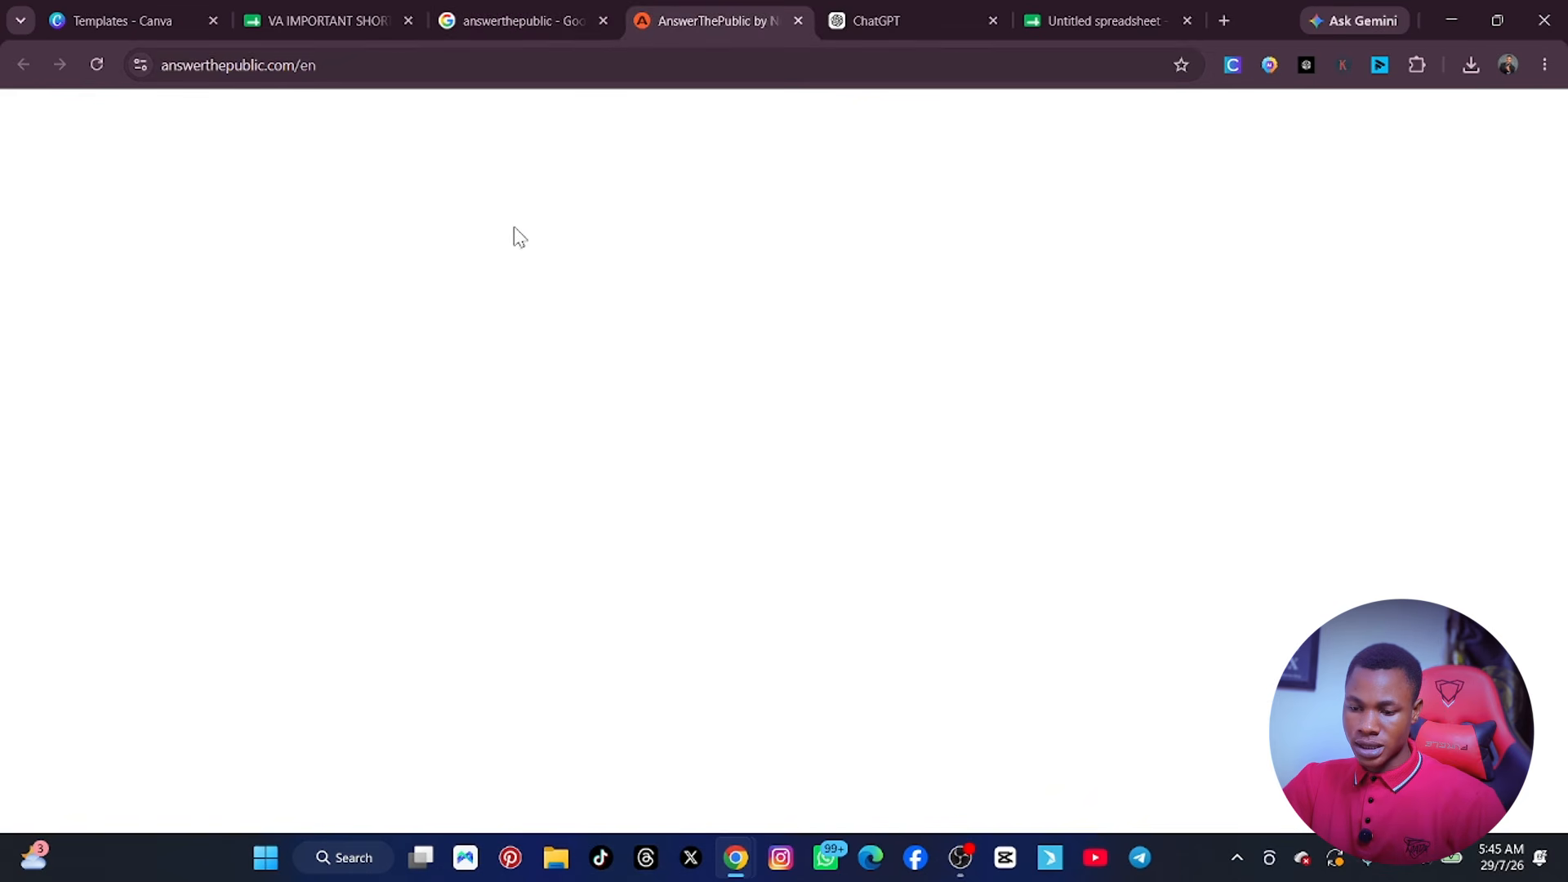
{"action": "key", "text": "ctrl+a"}
{"action": "key", "text": "ctrl+c"}
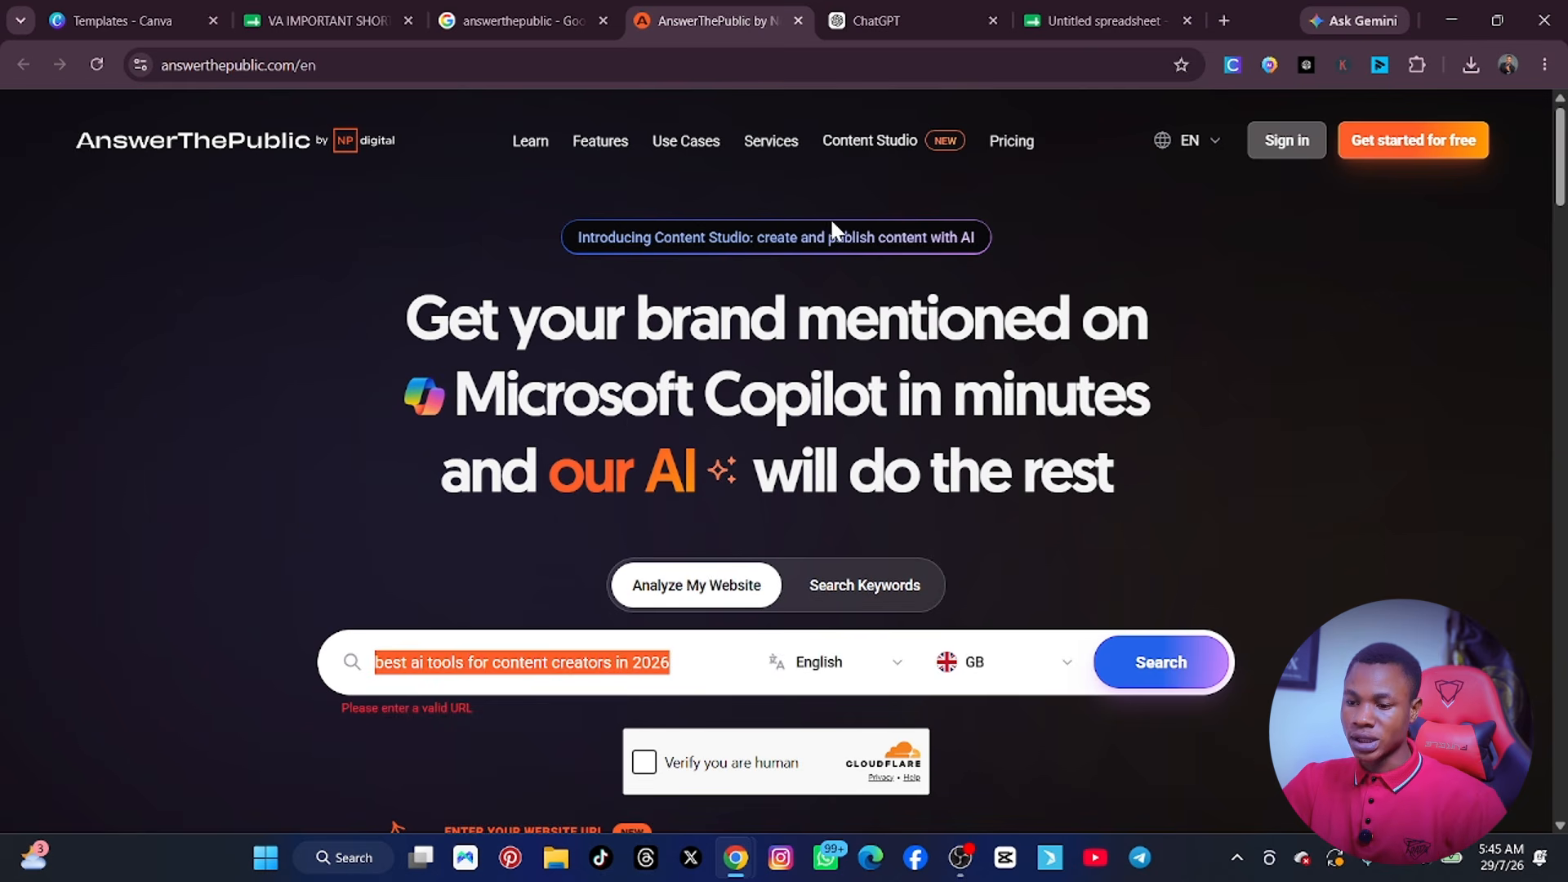
{"action": "left_click", "coordinate": [1036, 17]}
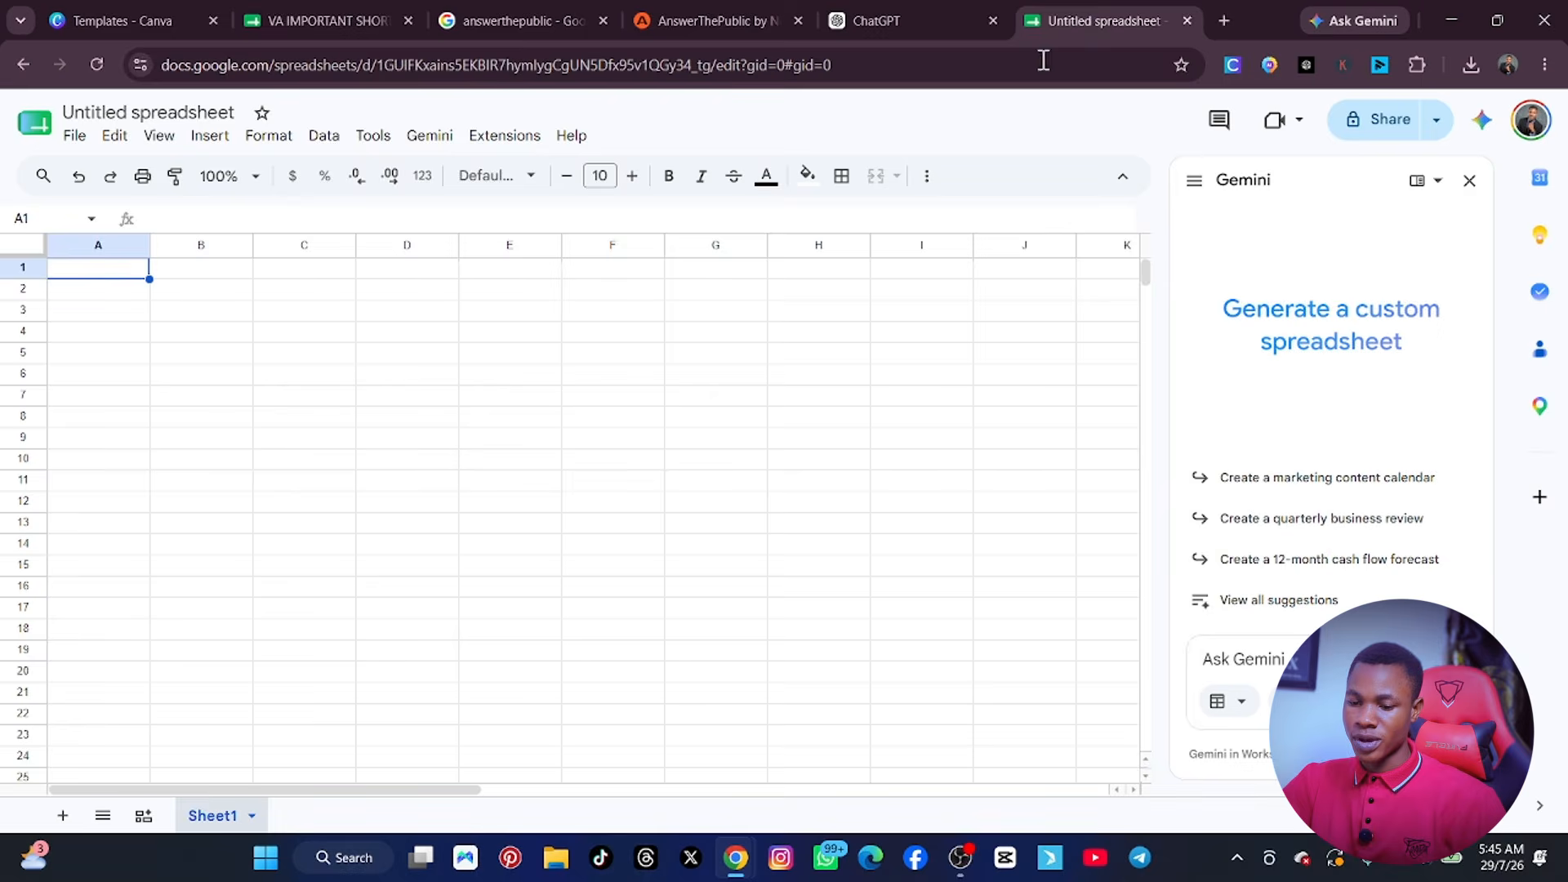
Rename the spreadsheet as VA CLASS.
{"action": "left_click", "coordinate": [221, 113]}
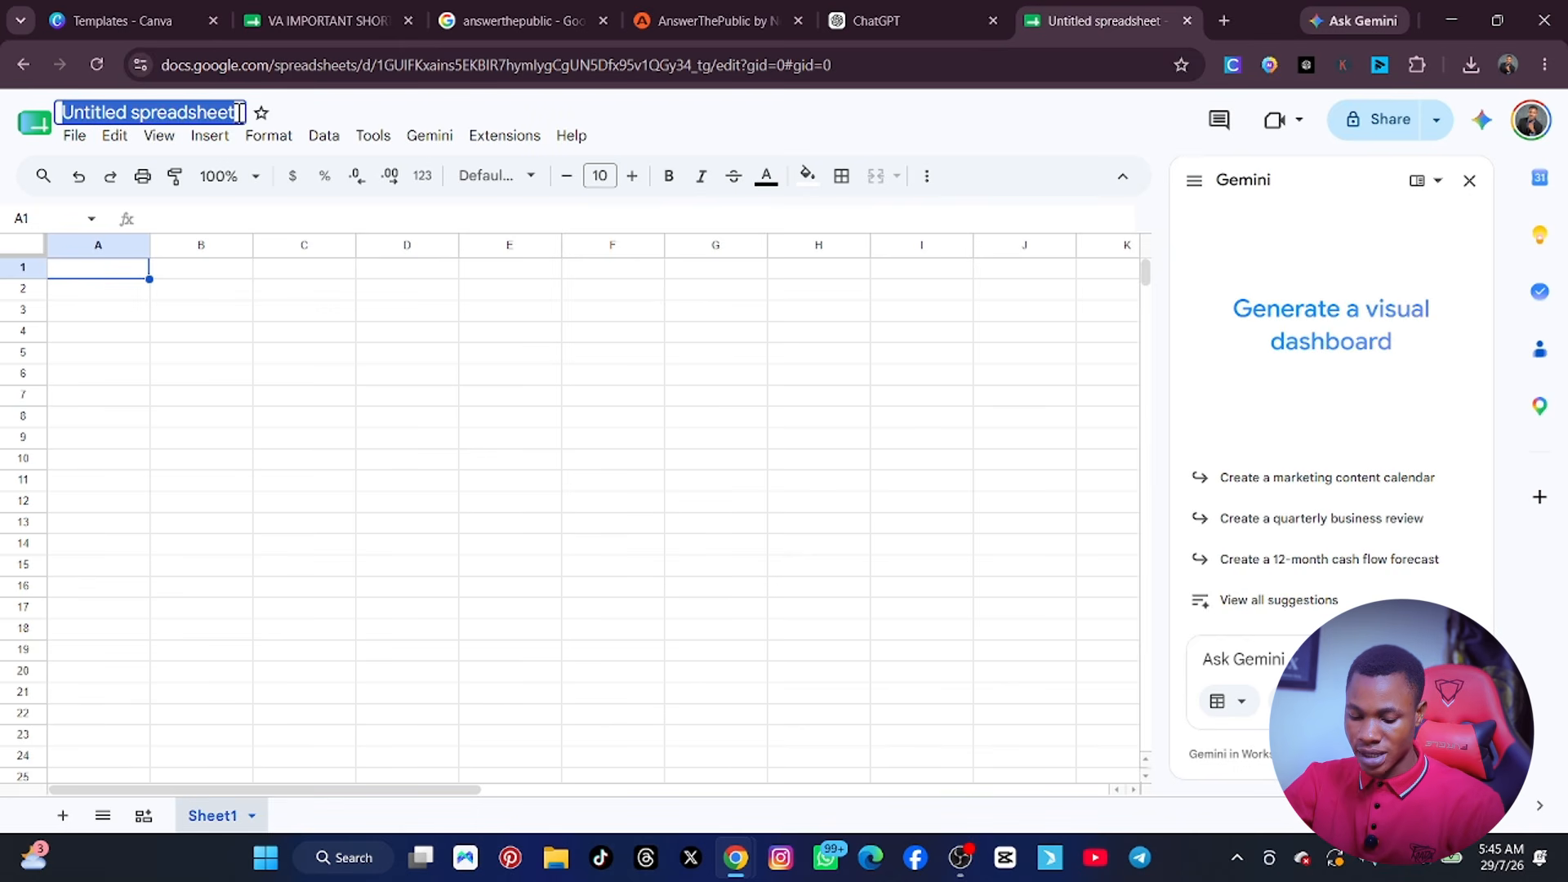
{"action": "type", "text": "VA CLASS"}
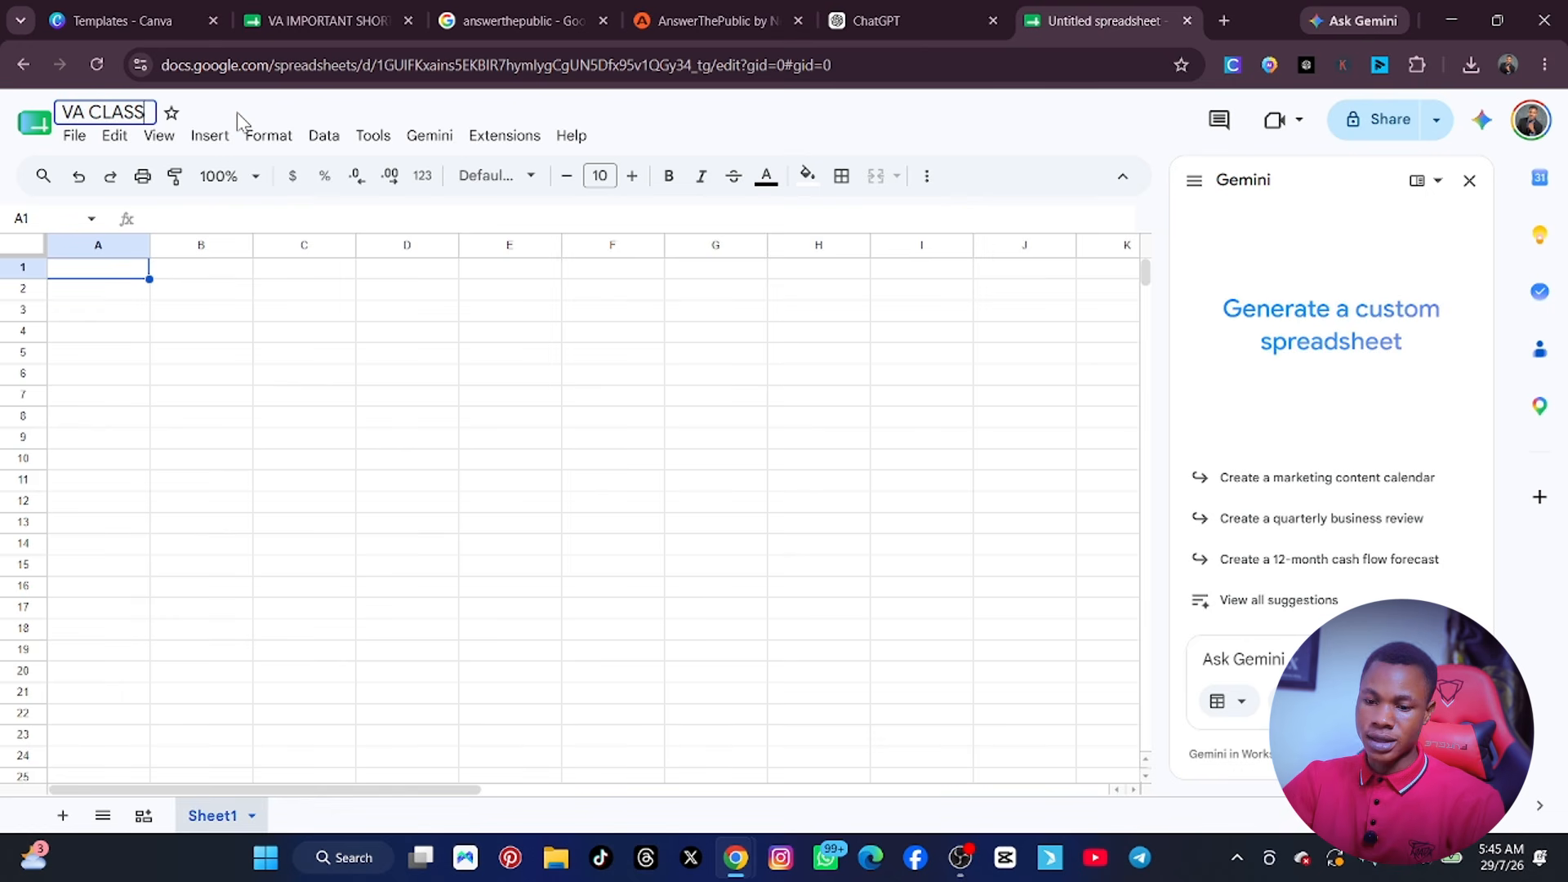
{"action": "left_click", "coordinate": [276, 377]}
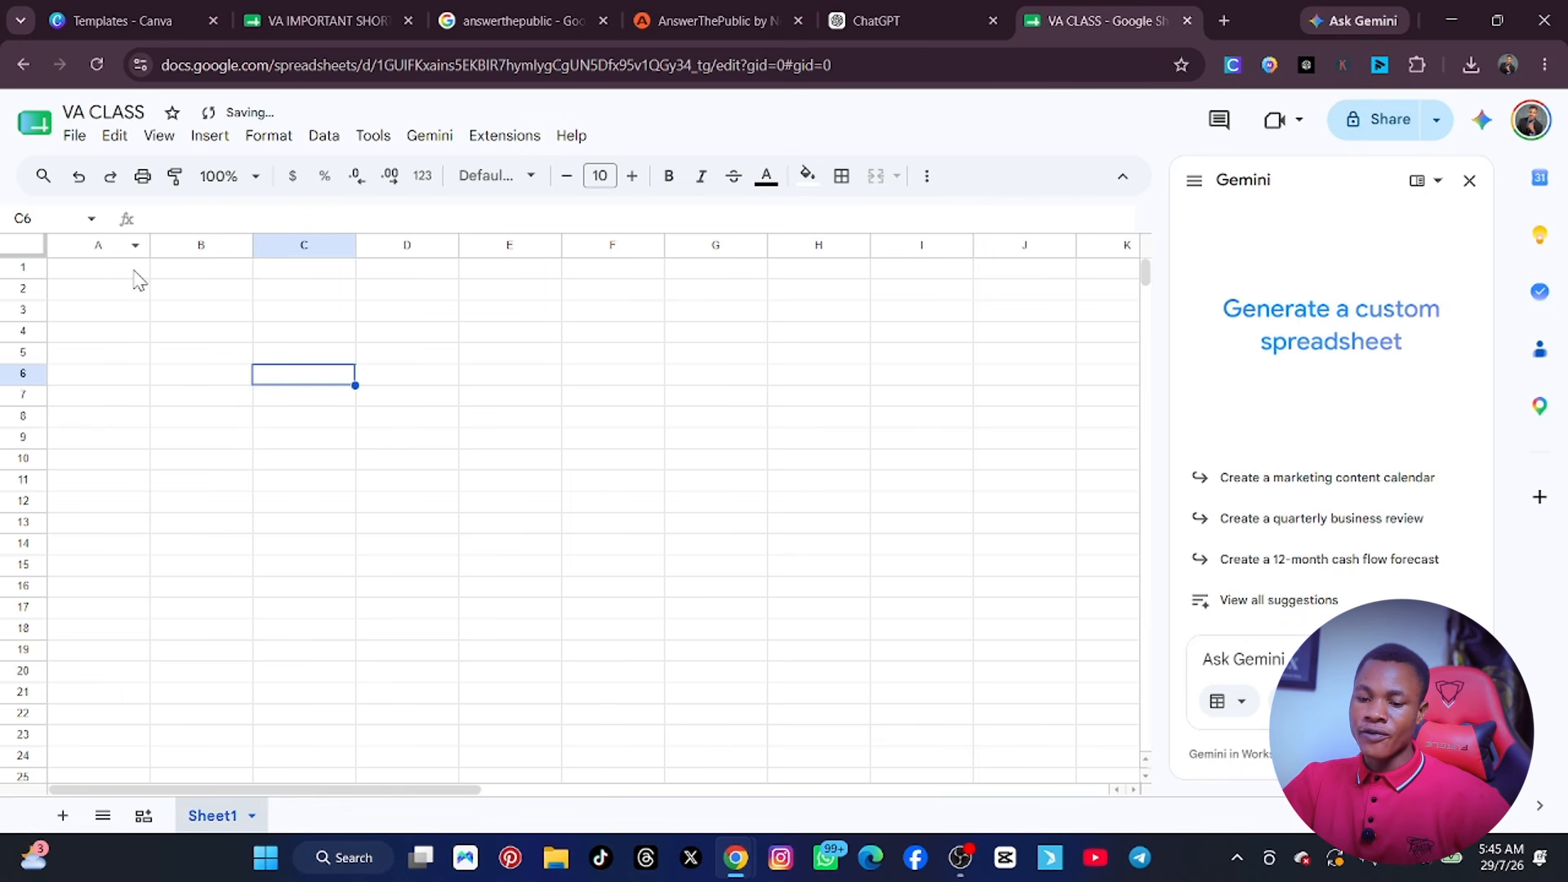
Merge cells A1:G1 and paste "best ai tools for content creators in 2026" into the merged cell.
{"action": "left_click_drag", "start_coordinate": [117, 271], "coordinate": [752, 275]}
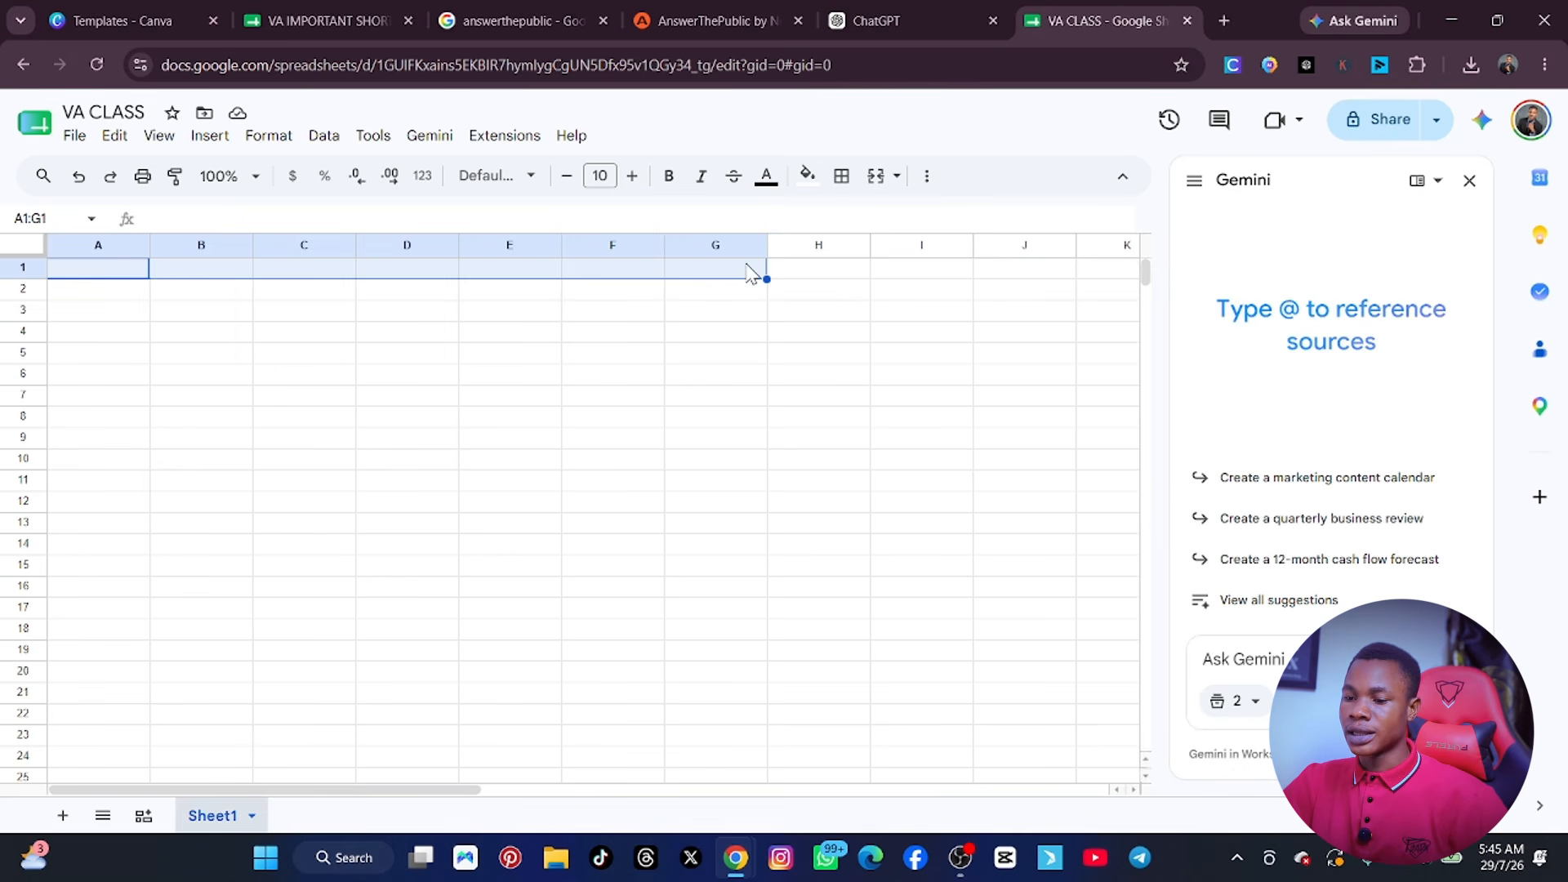
{"action": "left_click", "coordinate": [876, 181]}
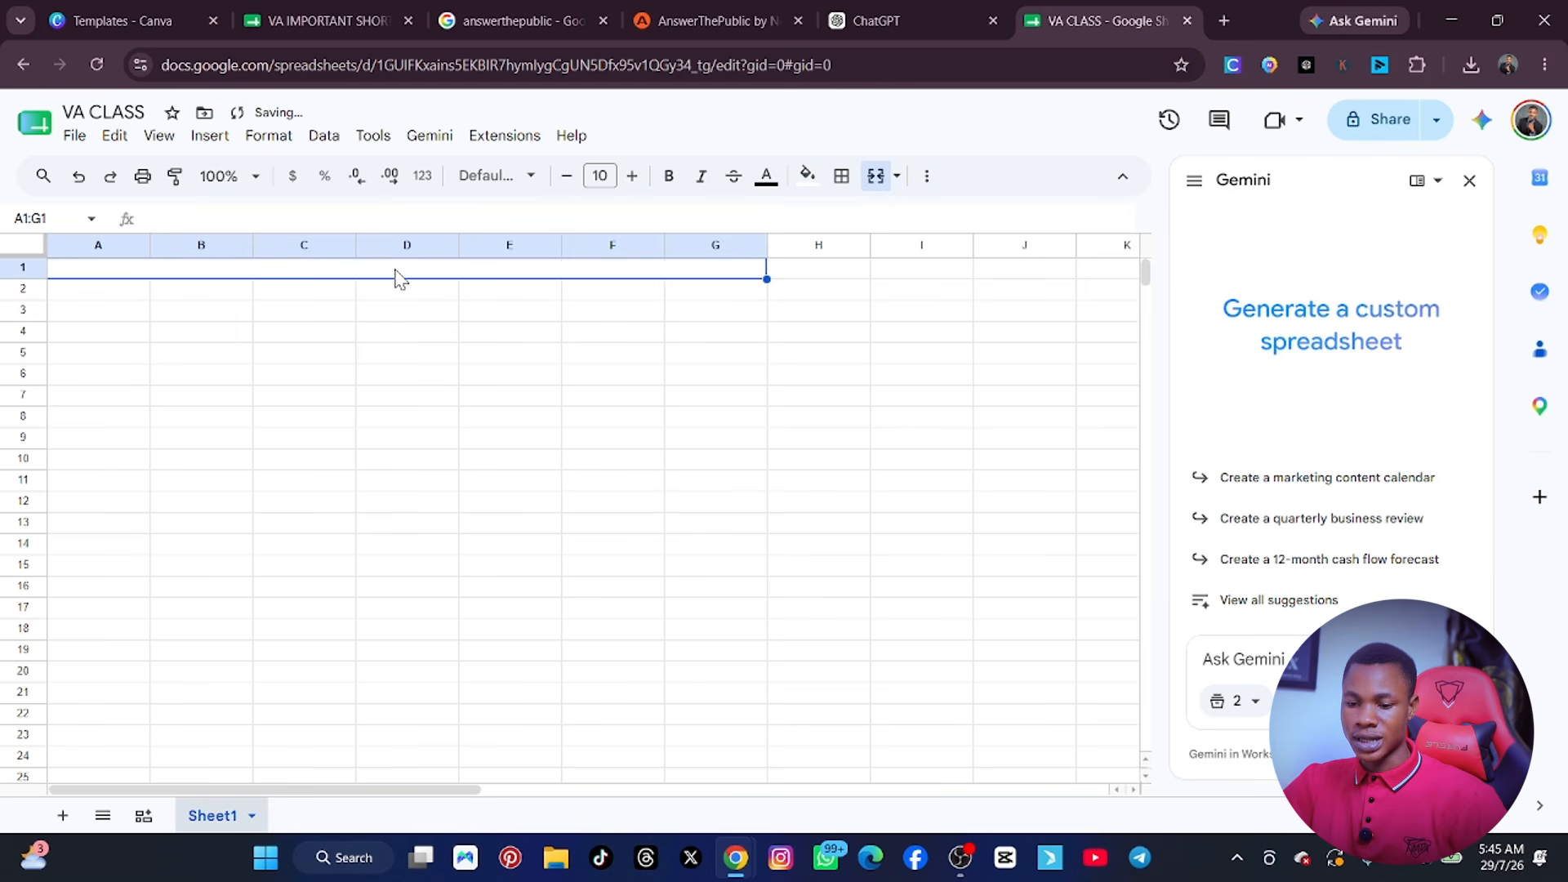
{"action": "key", "text": "ctrl+v"}
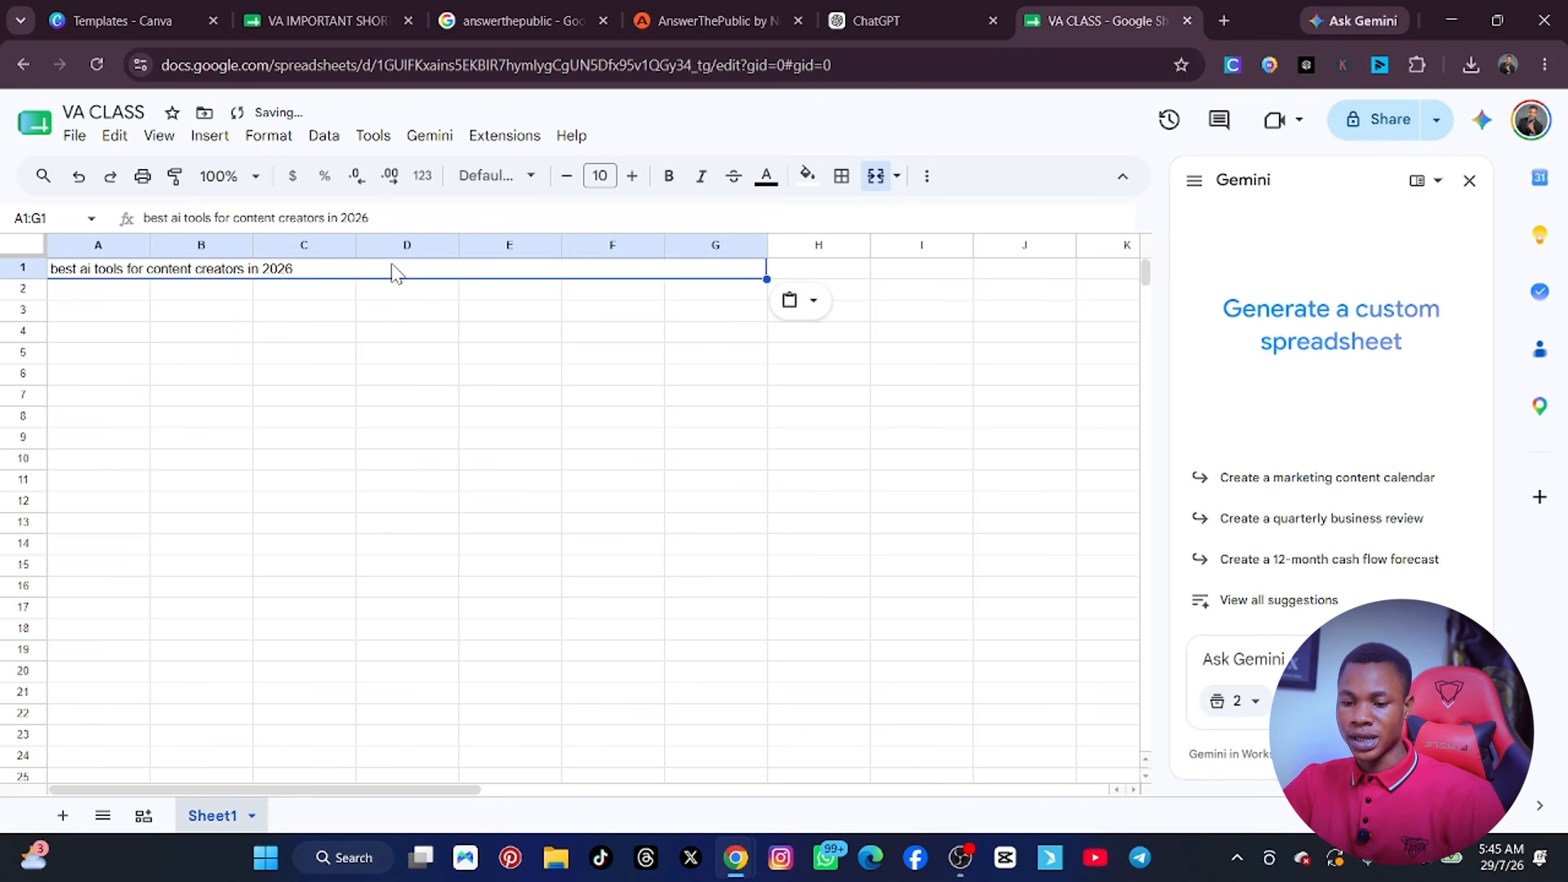
{"action": "left_click", "coordinate": [367, 383]}
Make the heading in A1:G1 bold and increase its font size to 14.
{"action": "left_click", "coordinate": [325, 274]}
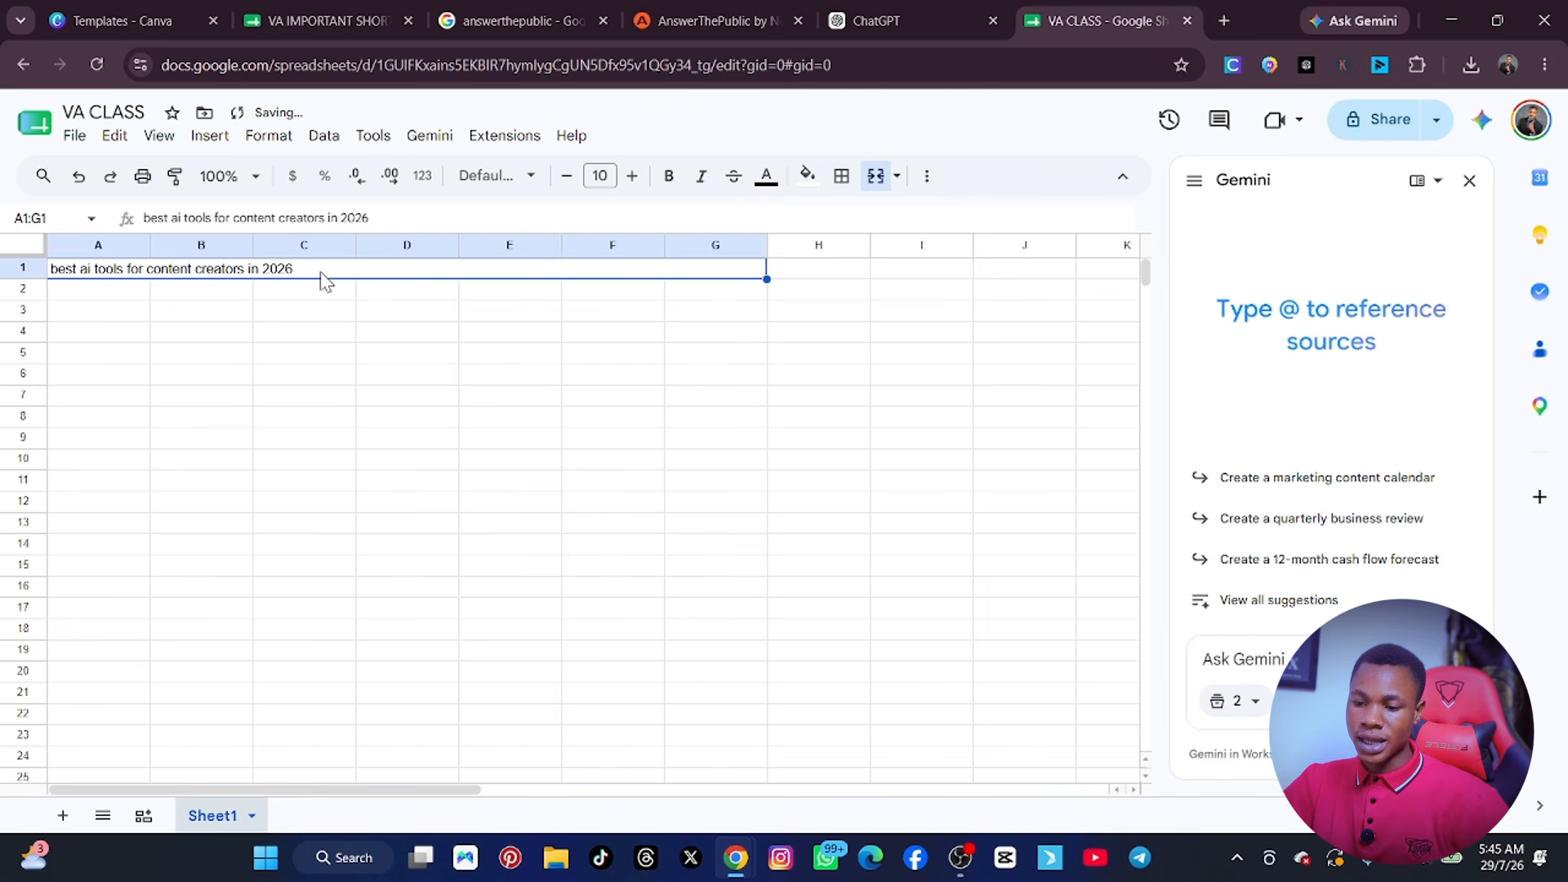
{"action": "left_click", "coordinate": [669, 175]}
{"action": "left_click", "coordinate": [632, 176]}
{"action": "left_click", "coordinate": [632, 176]}
Increase the font size of the heading in A1:G1 to 22 and centre it horizontally.
{"action": "left_click", "coordinate": [632, 176]}
{"action": "left_click", "coordinate": [632, 175]}
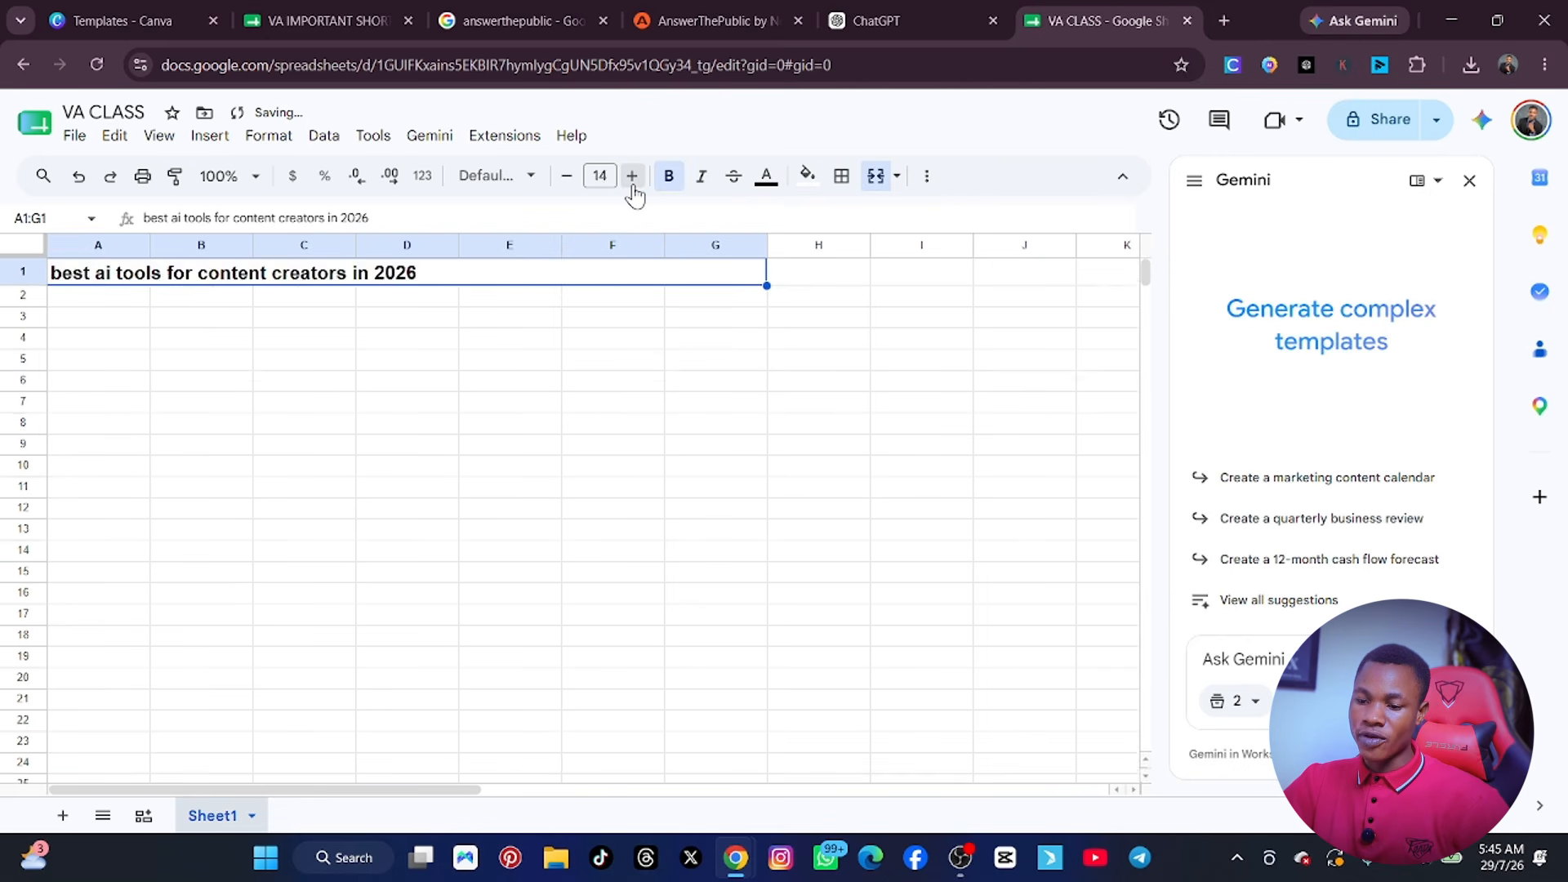
{"action": "left_click", "coordinate": [632, 176]}
{"action": "left_click", "coordinate": [632, 175]}
{"action": "left_click", "coordinate": [632, 175]}
{"action": "left_click", "coordinate": [632, 176]}
{"action": "left_click", "coordinate": [632, 175]}
{"action": "left_click", "coordinate": [632, 176]}
{"action": "left_click", "coordinate": [632, 176]}
{"action": "left_click", "coordinate": [632, 176]}
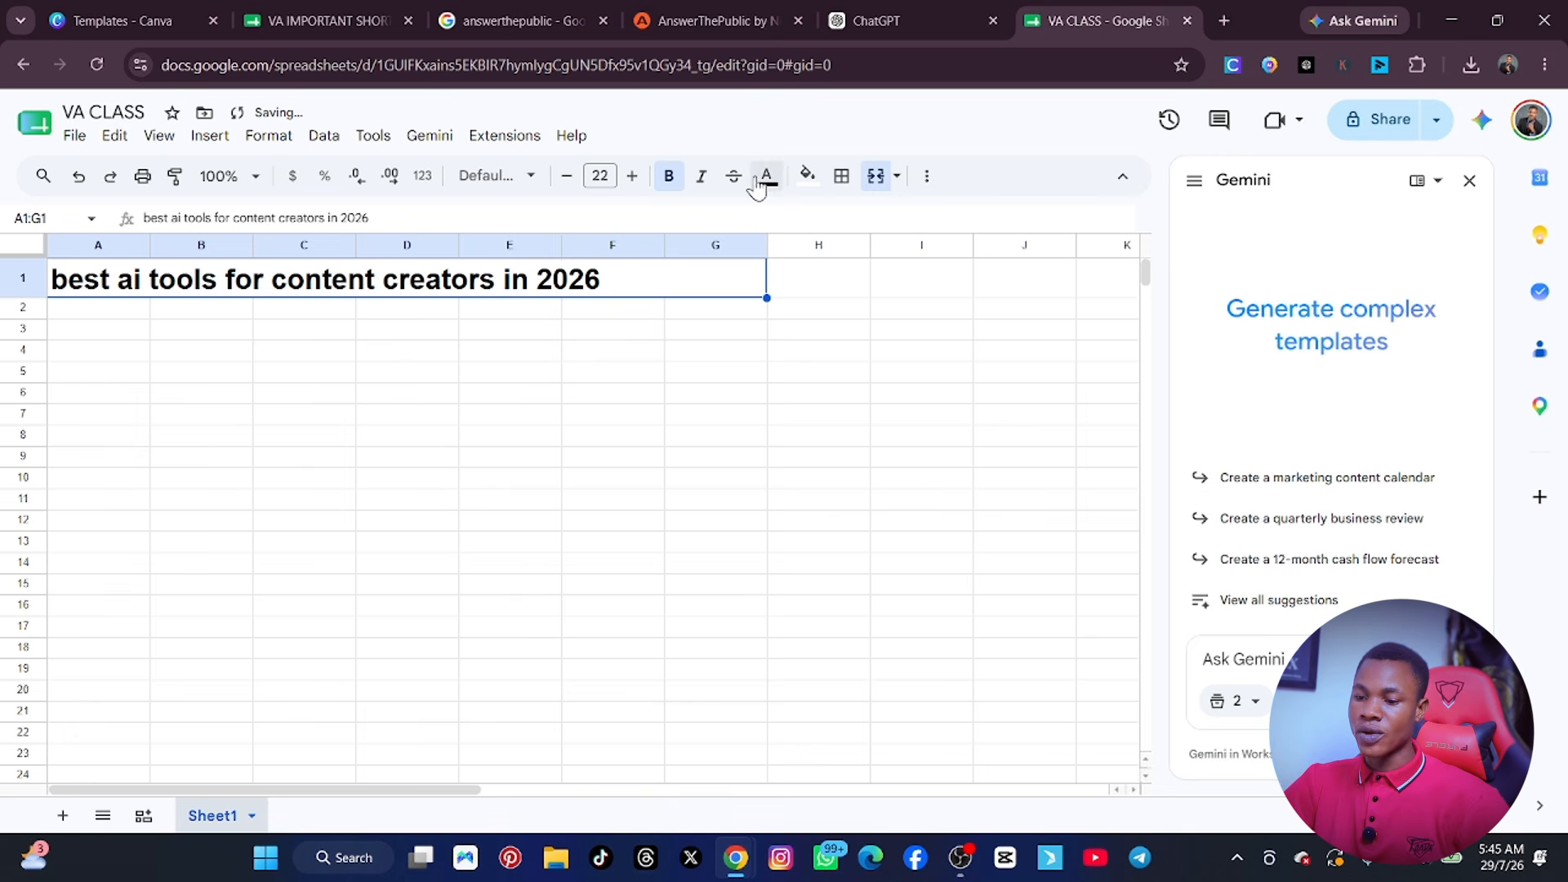
{"action": "left_click", "coordinate": [925, 178]}
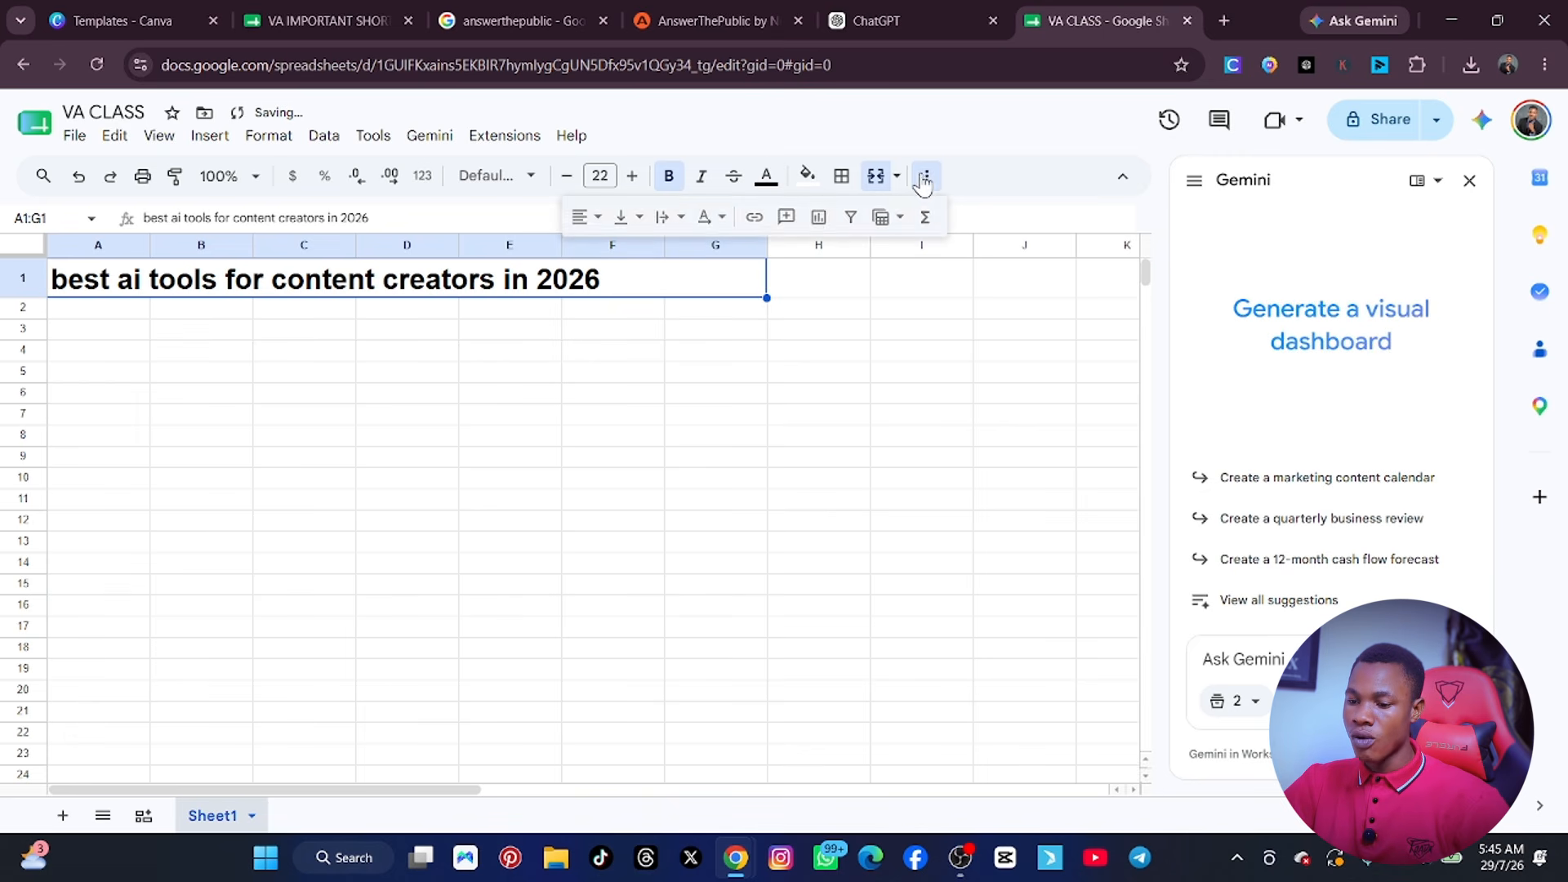
{"action": "left_click", "coordinate": [596, 219]}
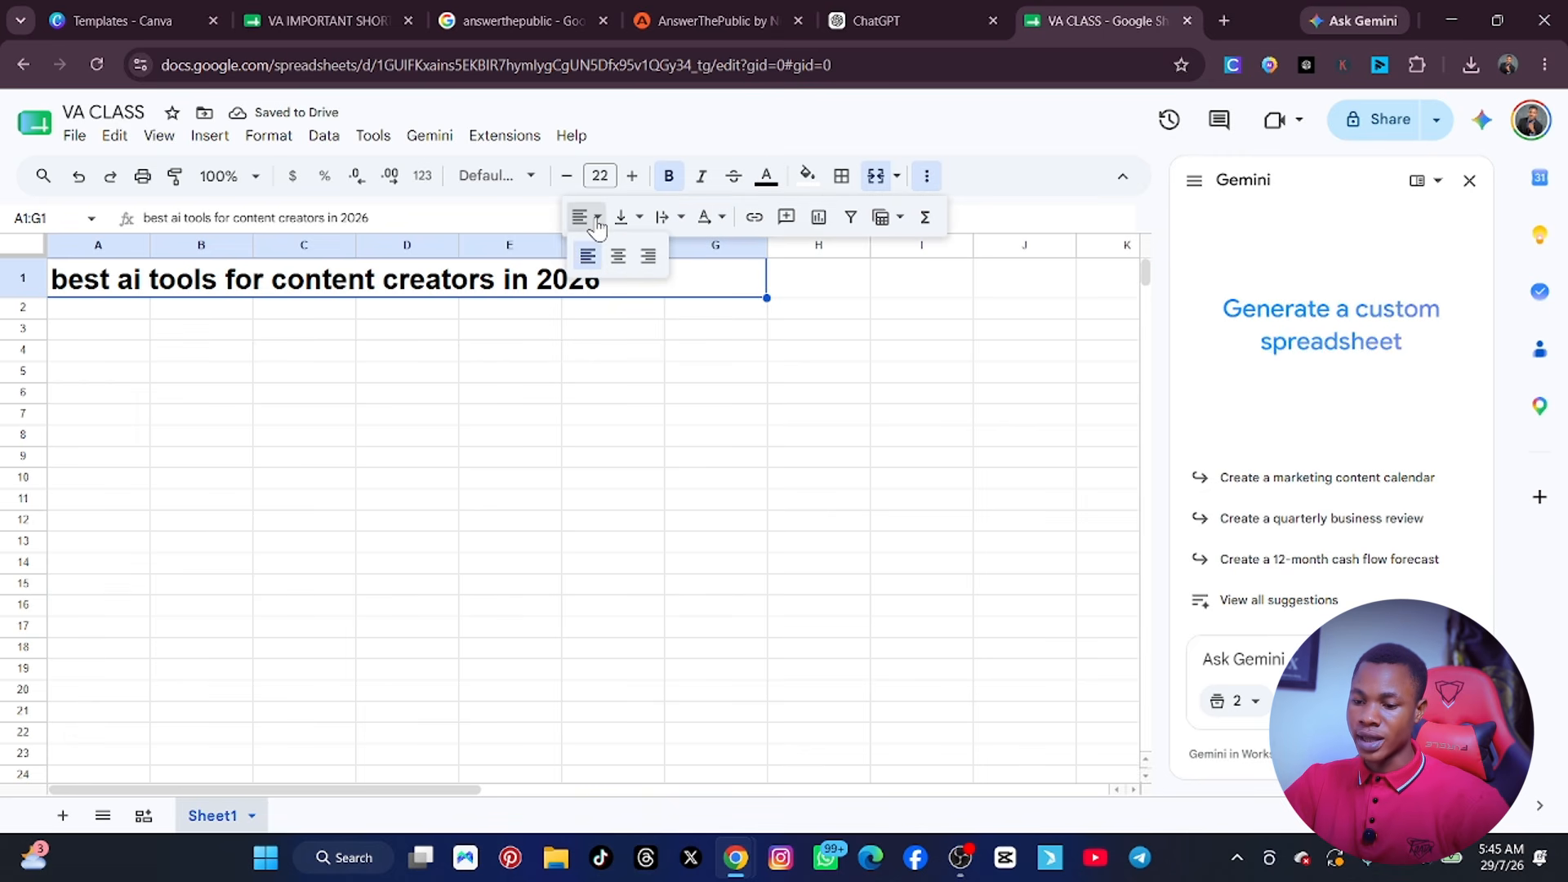
{"action": "left_click", "coordinate": [618, 255]}
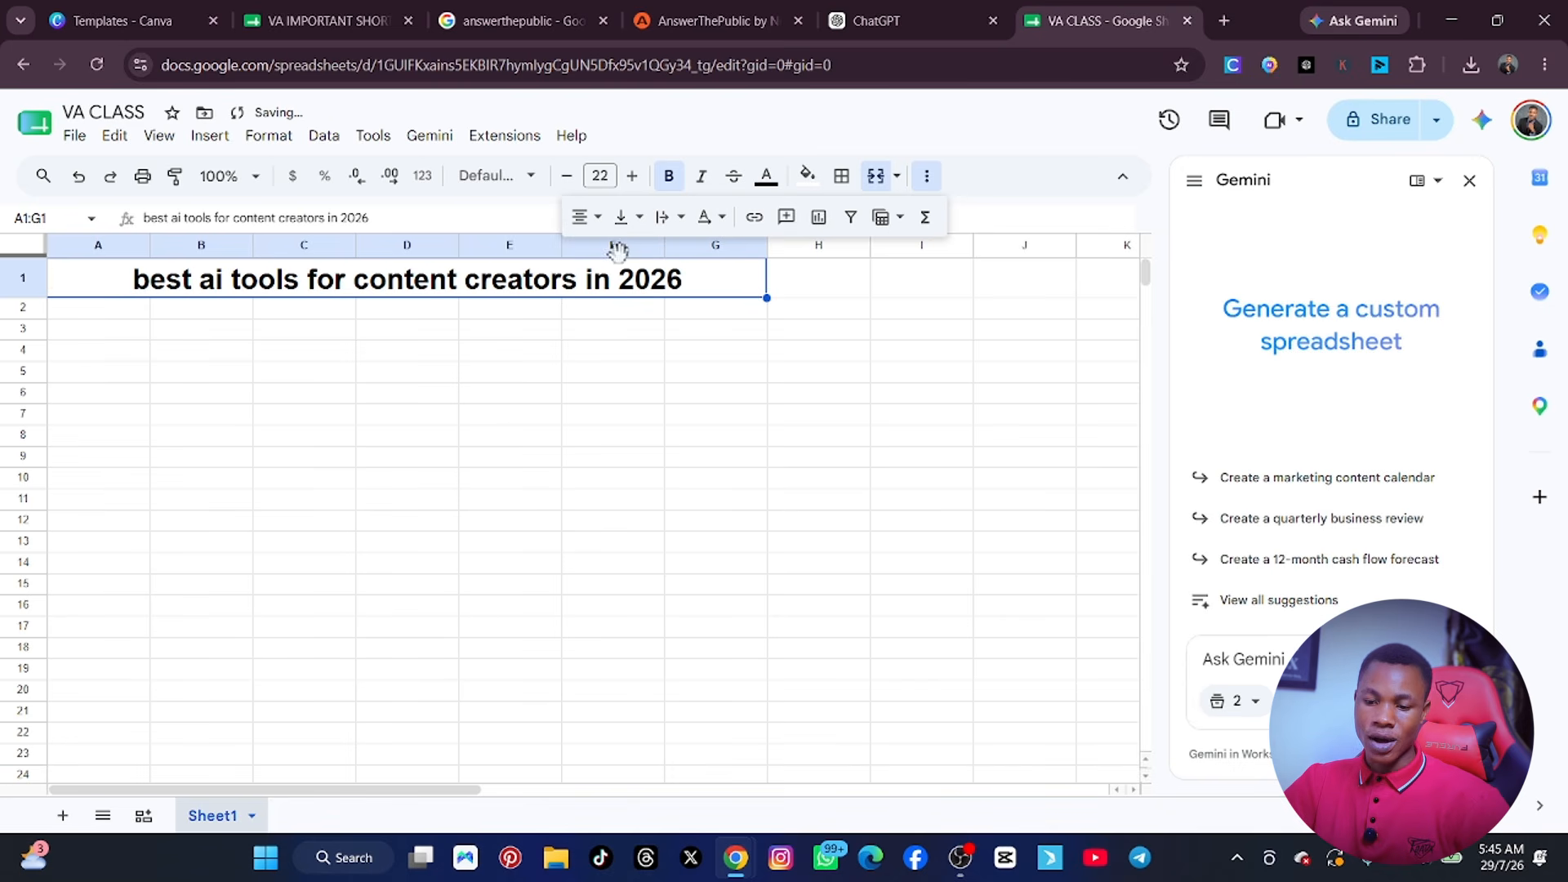
{"action": "left_click", "coordinate": [453, 369]}
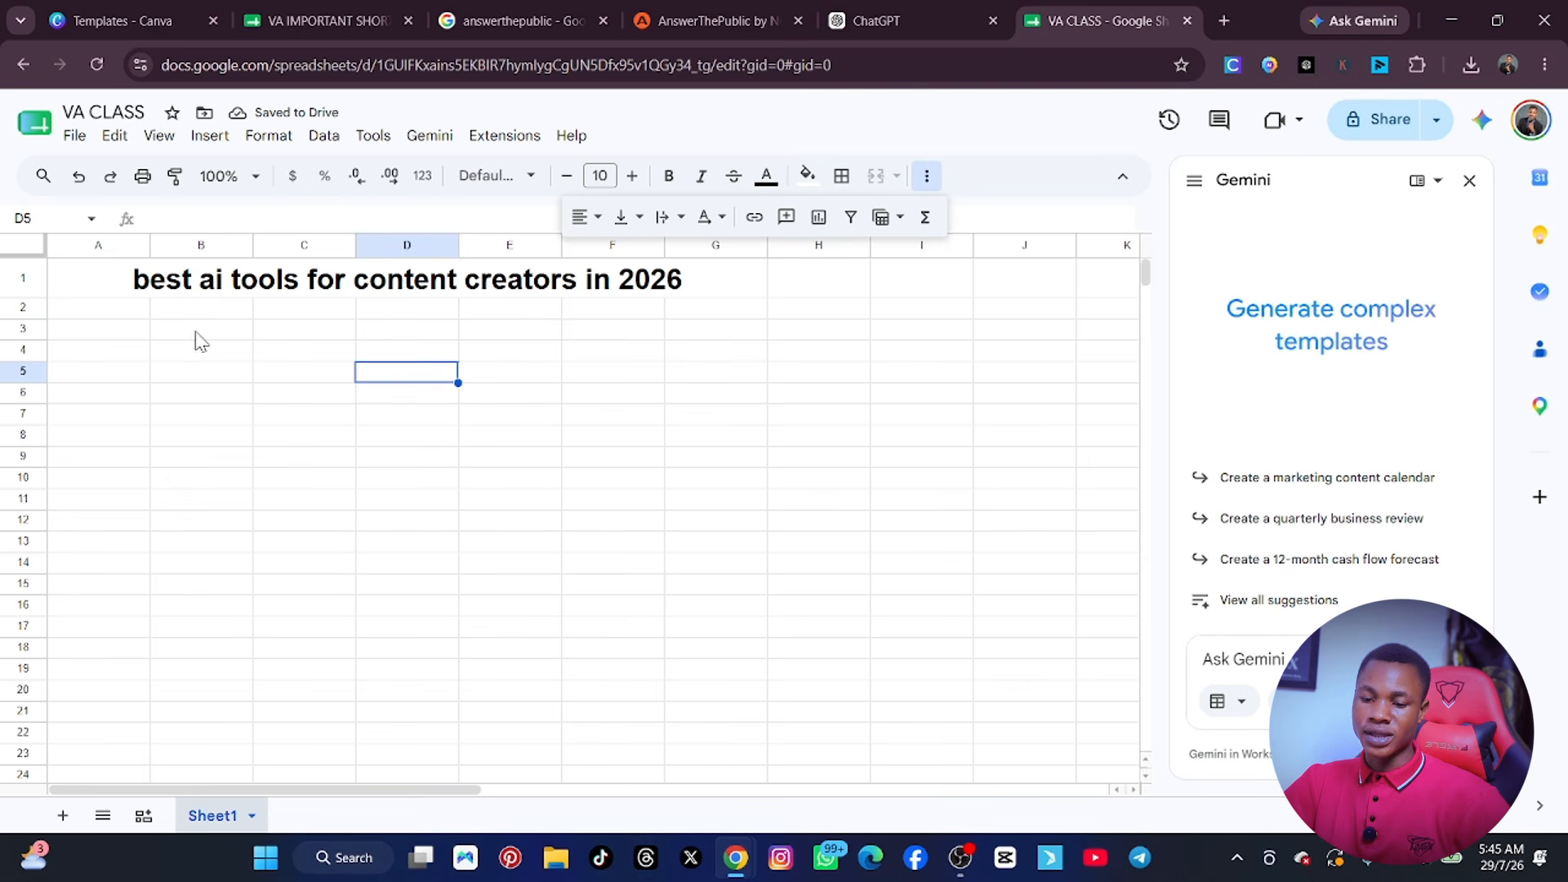
Enter the column headers TOOLS in cell A2 and PRICE in cell B2.
{"action": "left_click", "coordinate": [121, 312]}
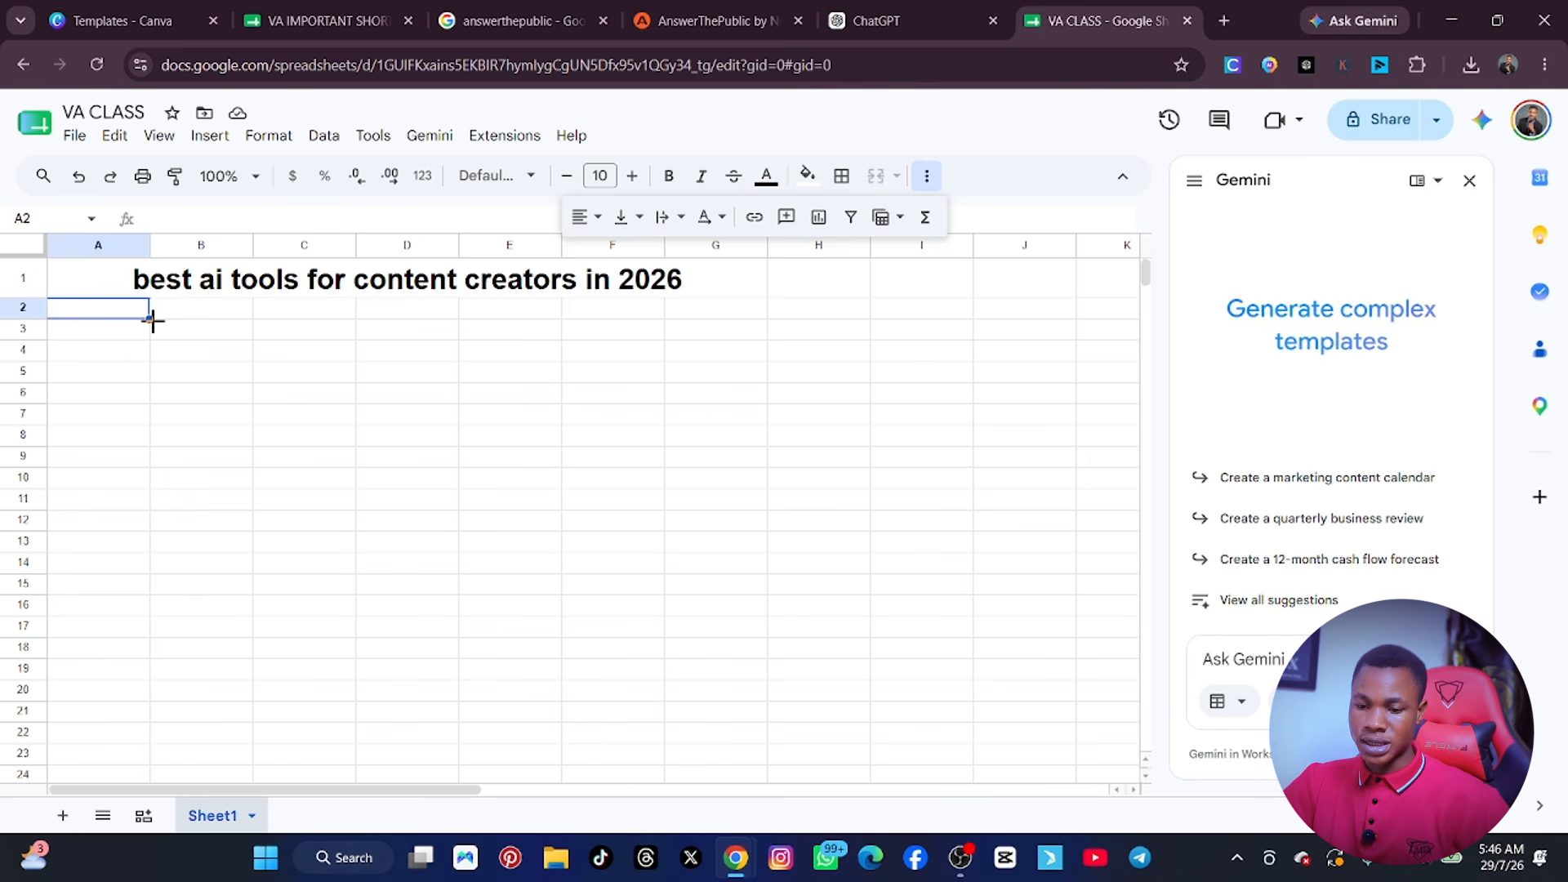
{"action": "type", "text": "TOOLS"}
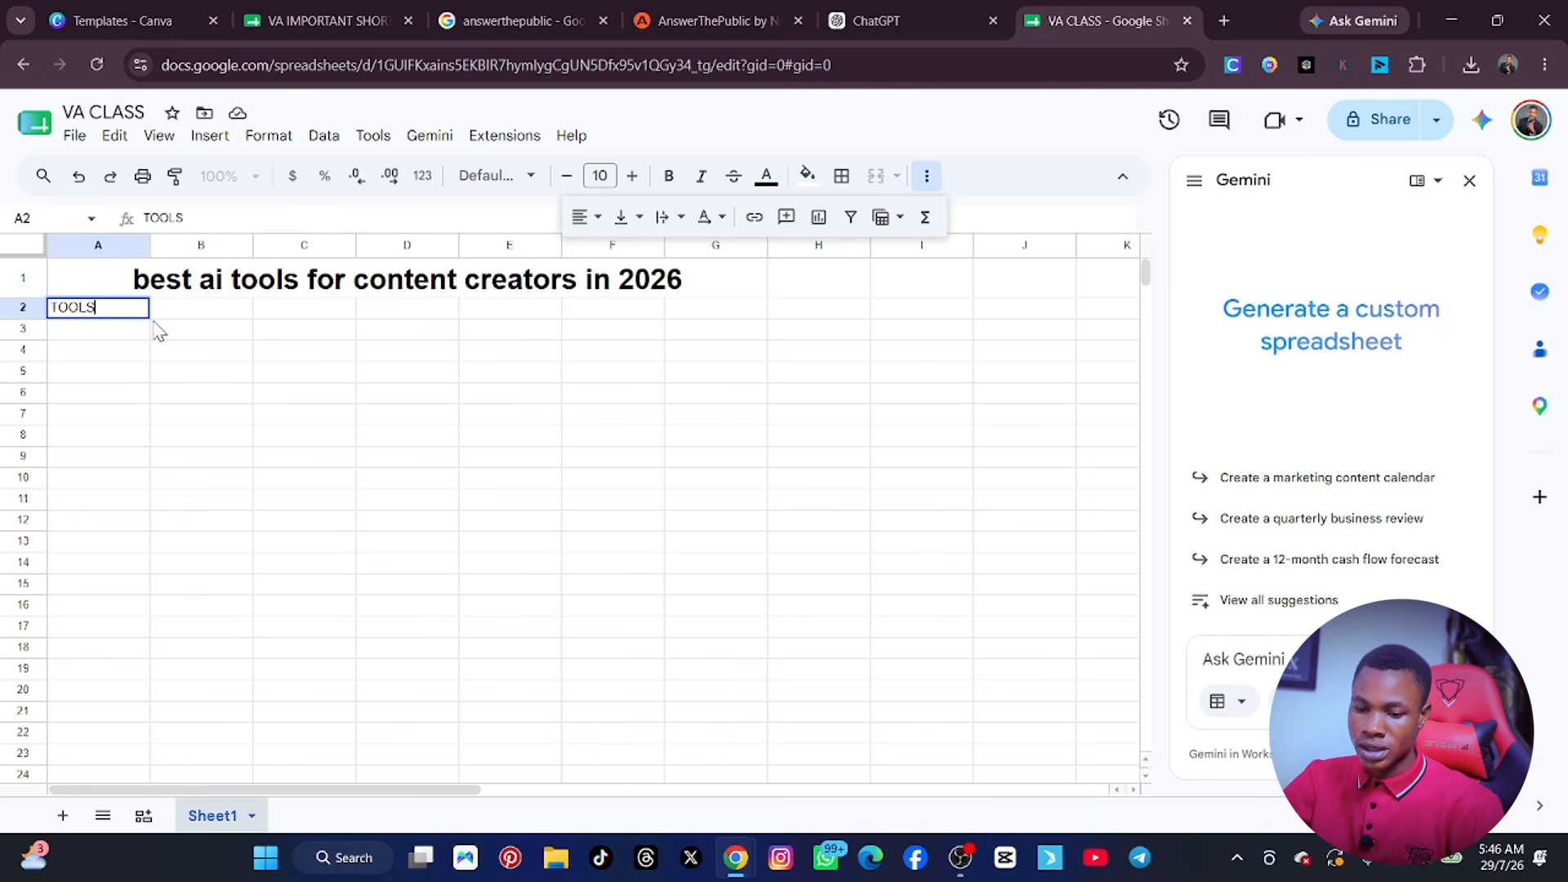
{"action": "key", "text": "Tab"}
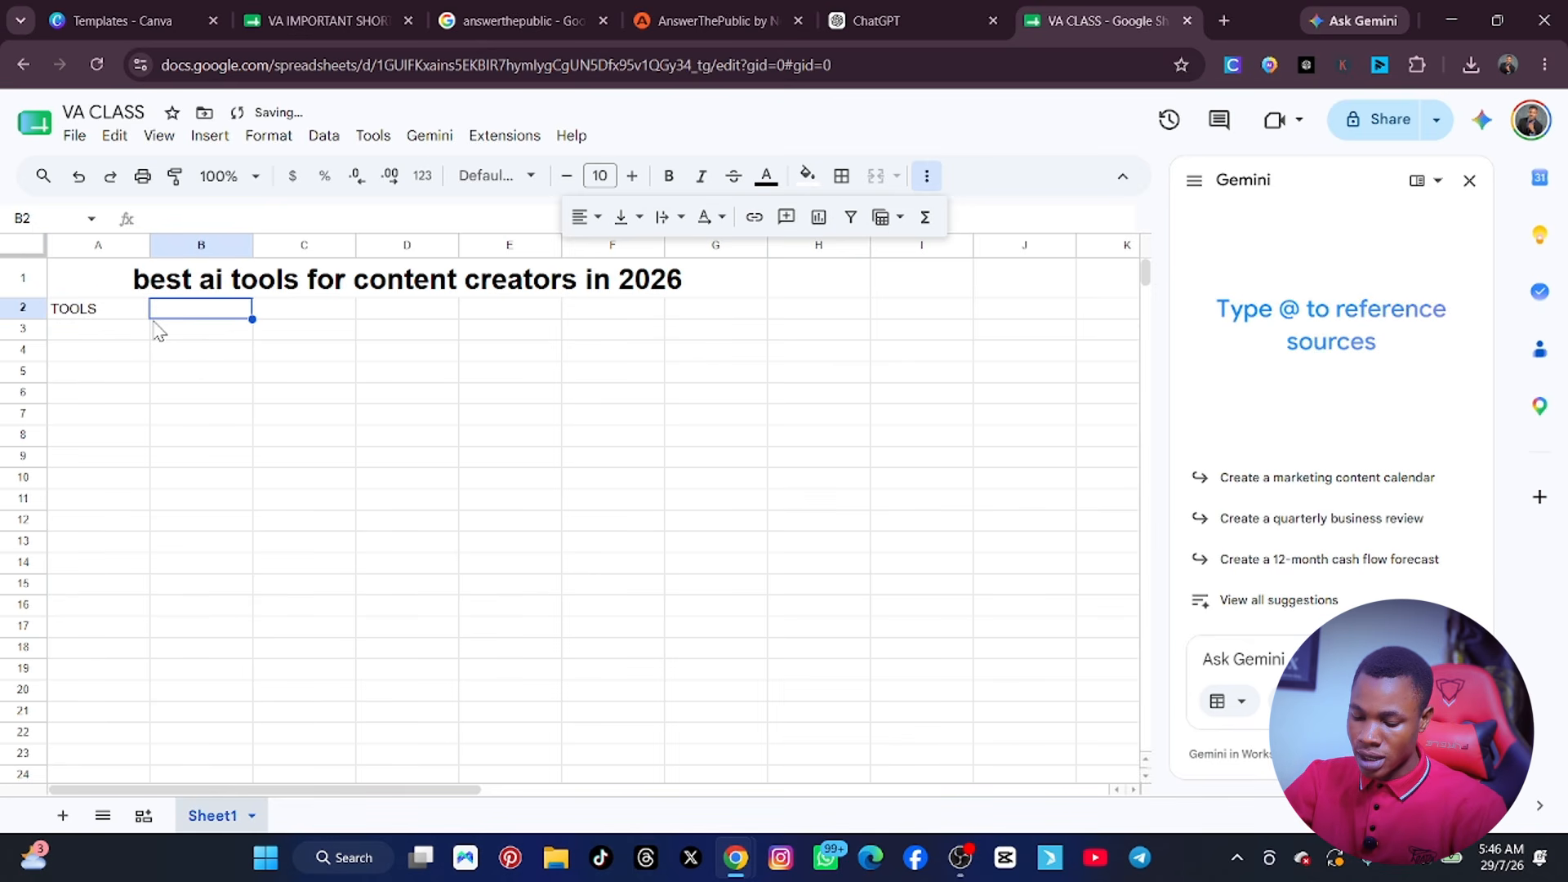
{"action": "type", "text": "PRICE"}
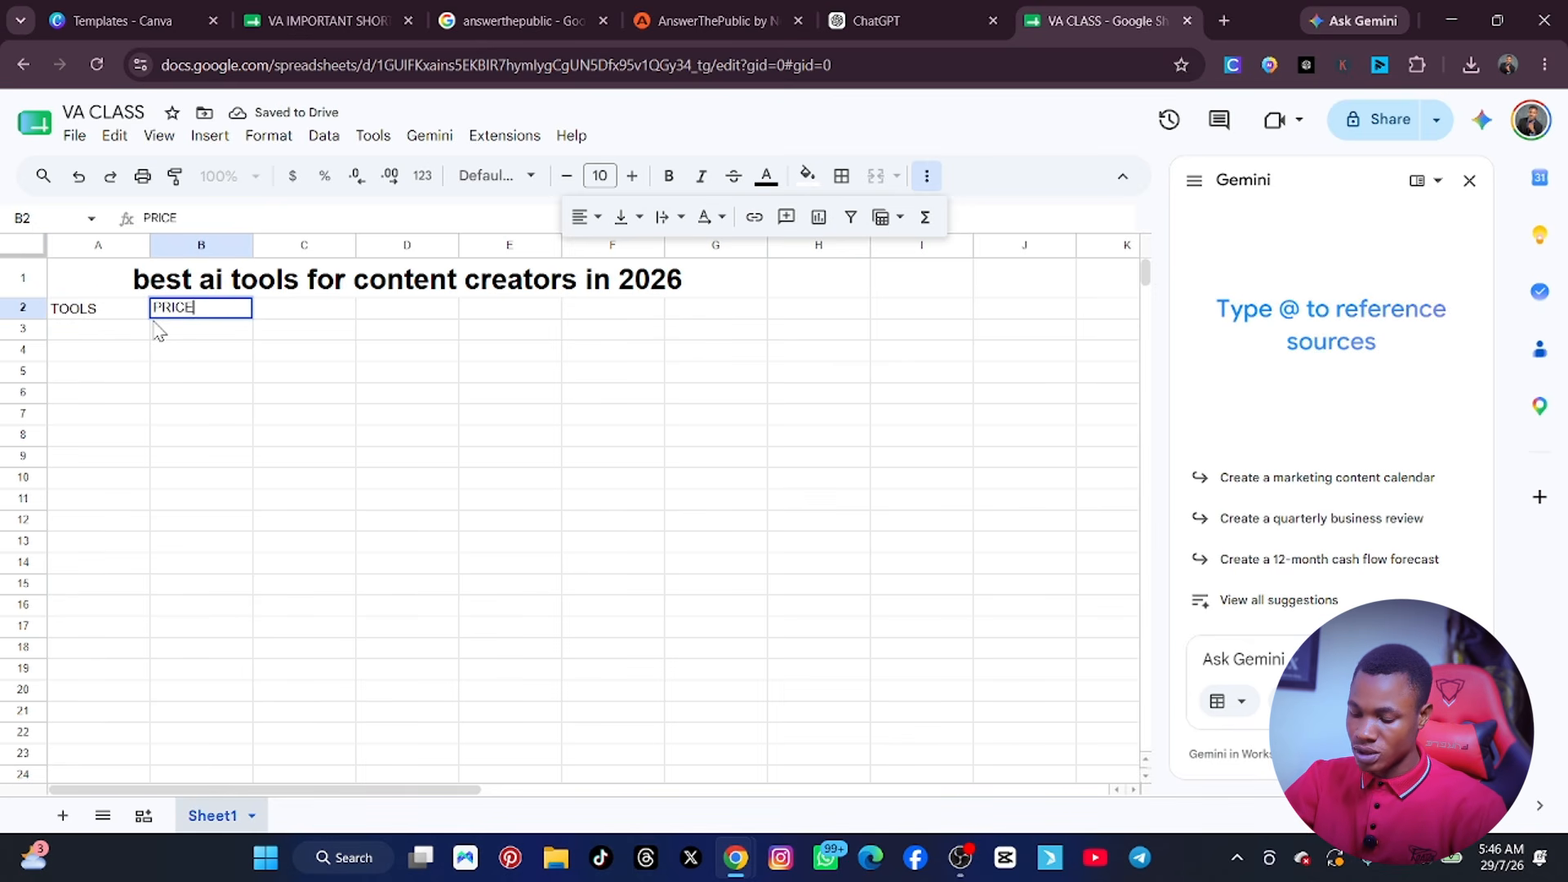
{"action": "key", "text": "Tab"}
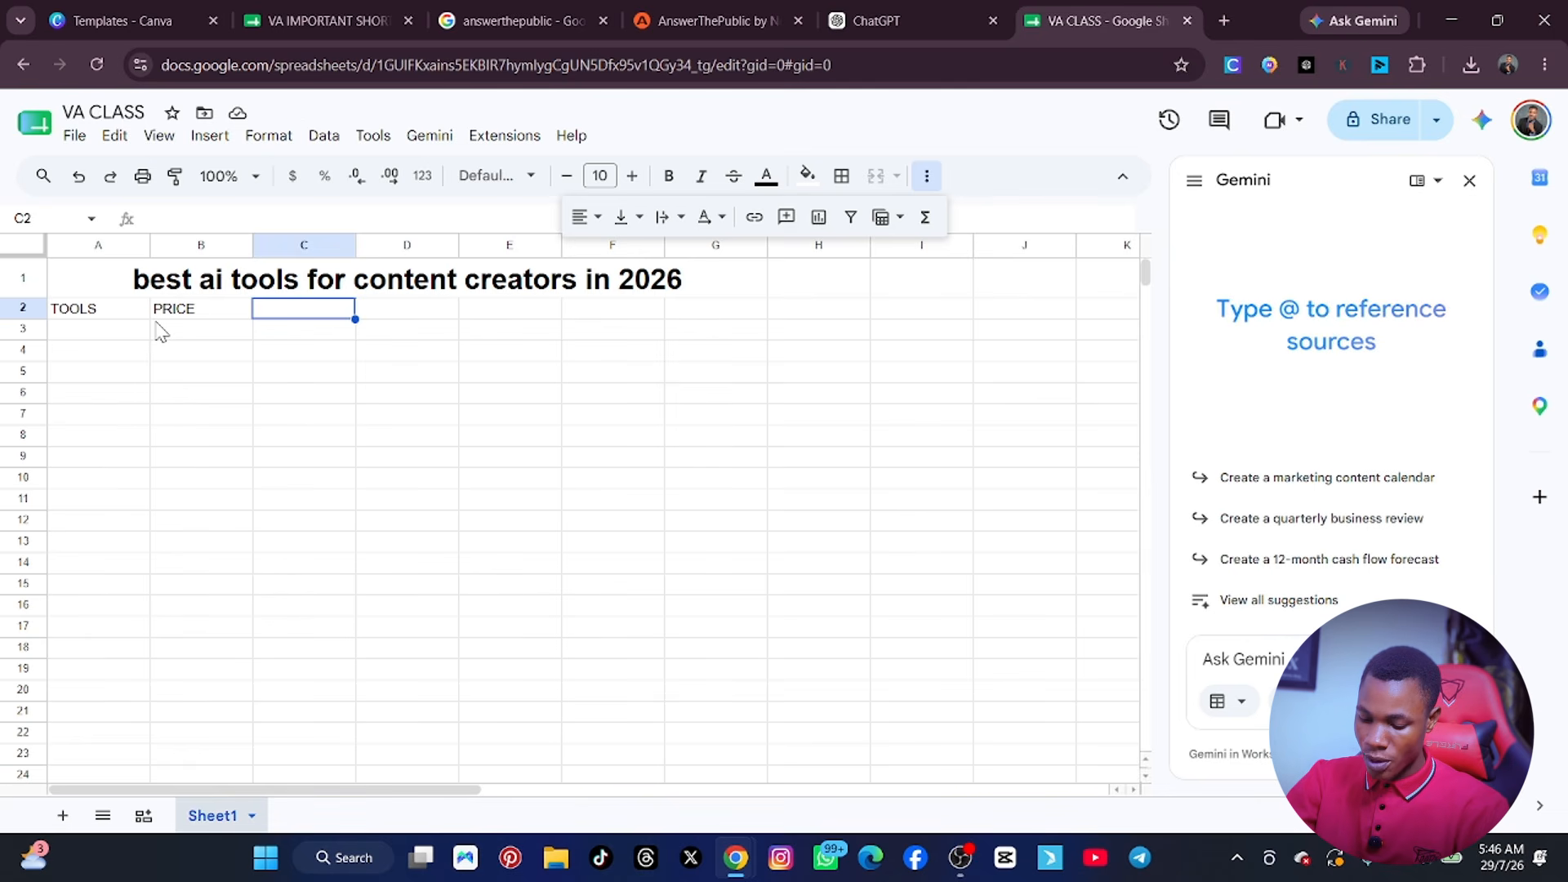
Enter the column headers PURPSOE in cell C2 and RELATED in cell D2.
{"action": "type", "text": "PRUPOS"}
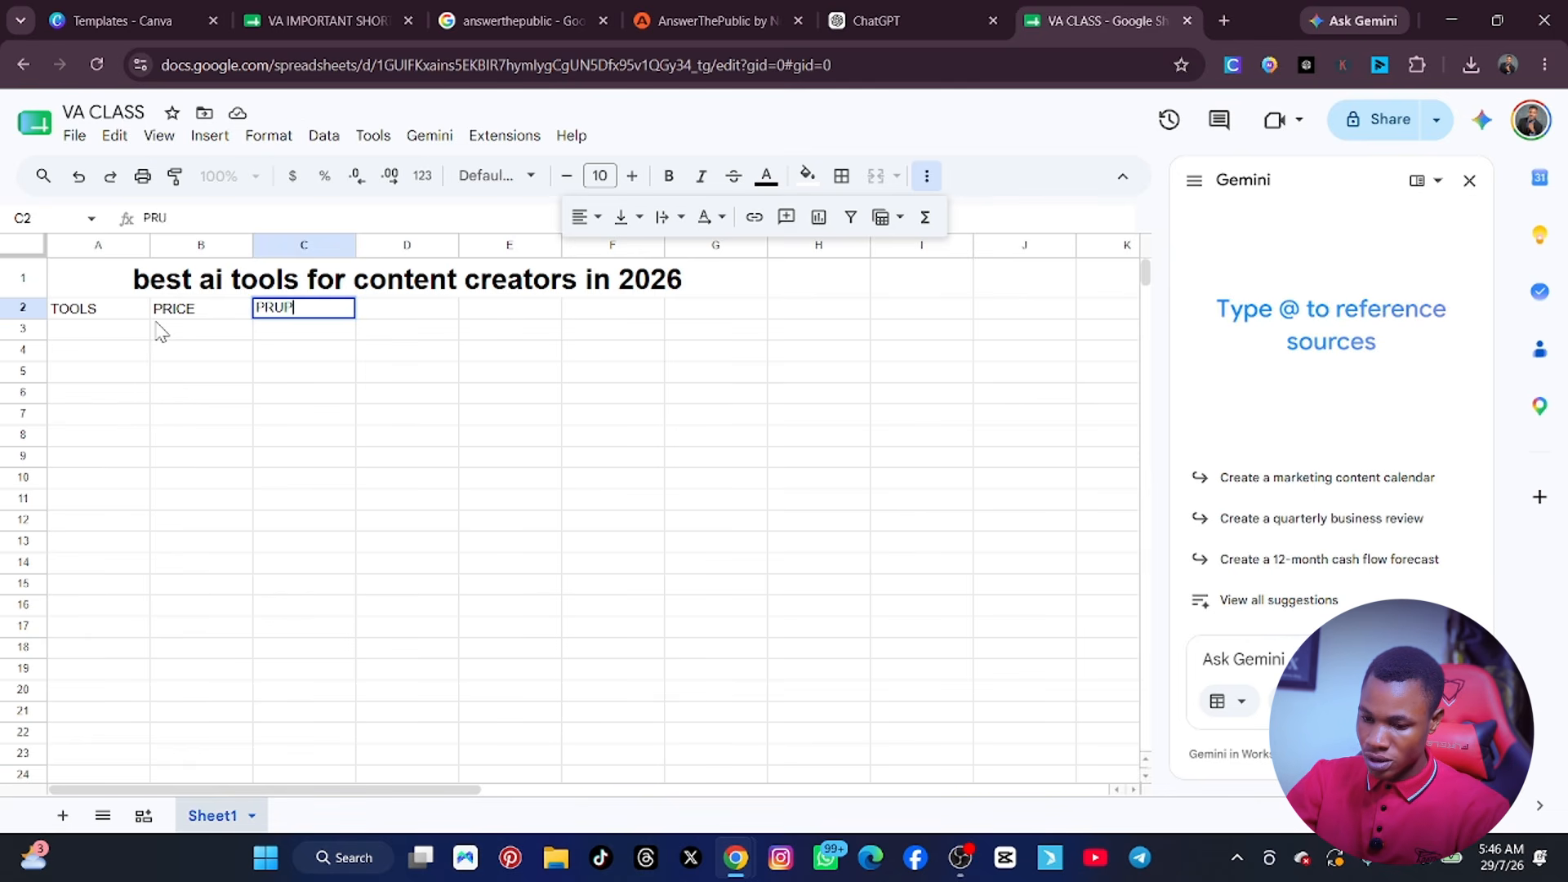
{"action": "key", "text": "BackSpace"}
{"action": "key", "text": "BackSpace"}
{"action": "key", "text": "BackSpace"}
{"action": "key", "text": "BackSpace"}
{"action": "key", "text": "BackSpace"}
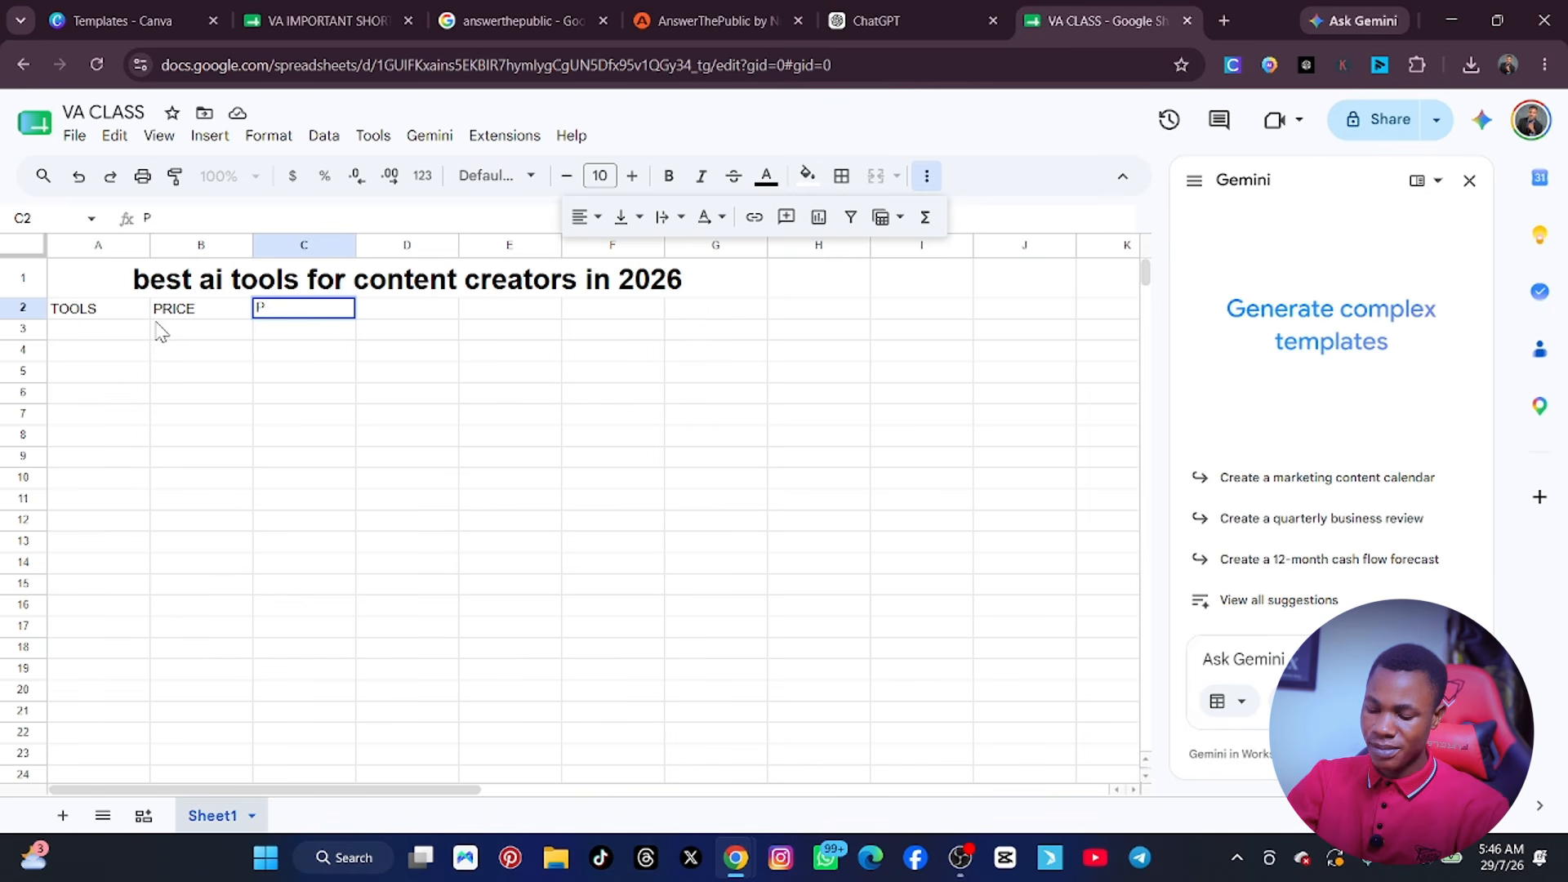
{"action": "type", "text": "URPSOE"}
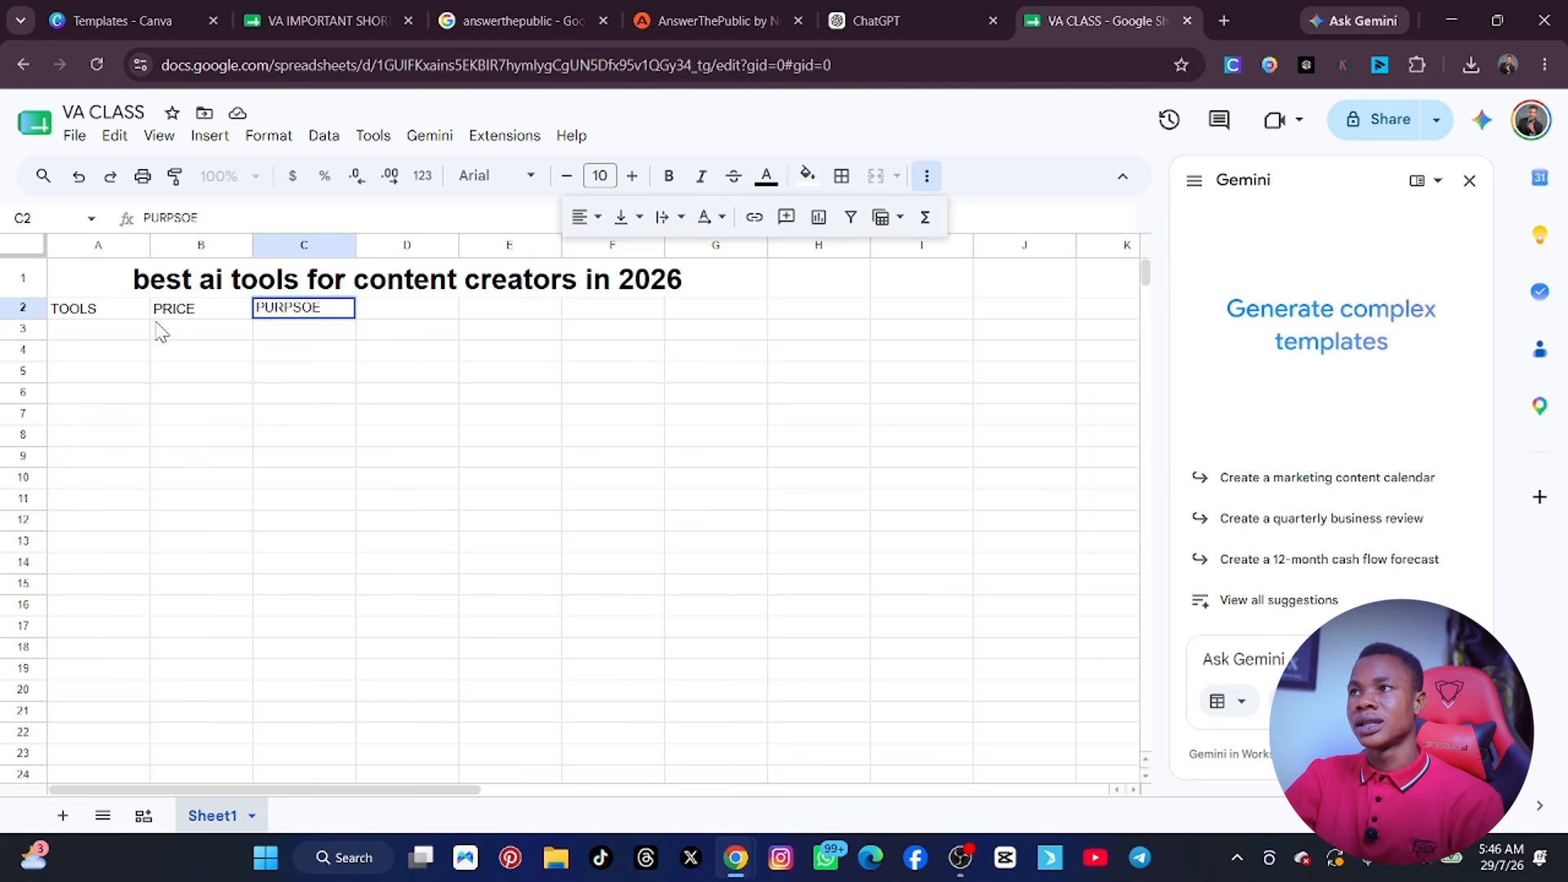
{"action": "key", "text": "Tab"}
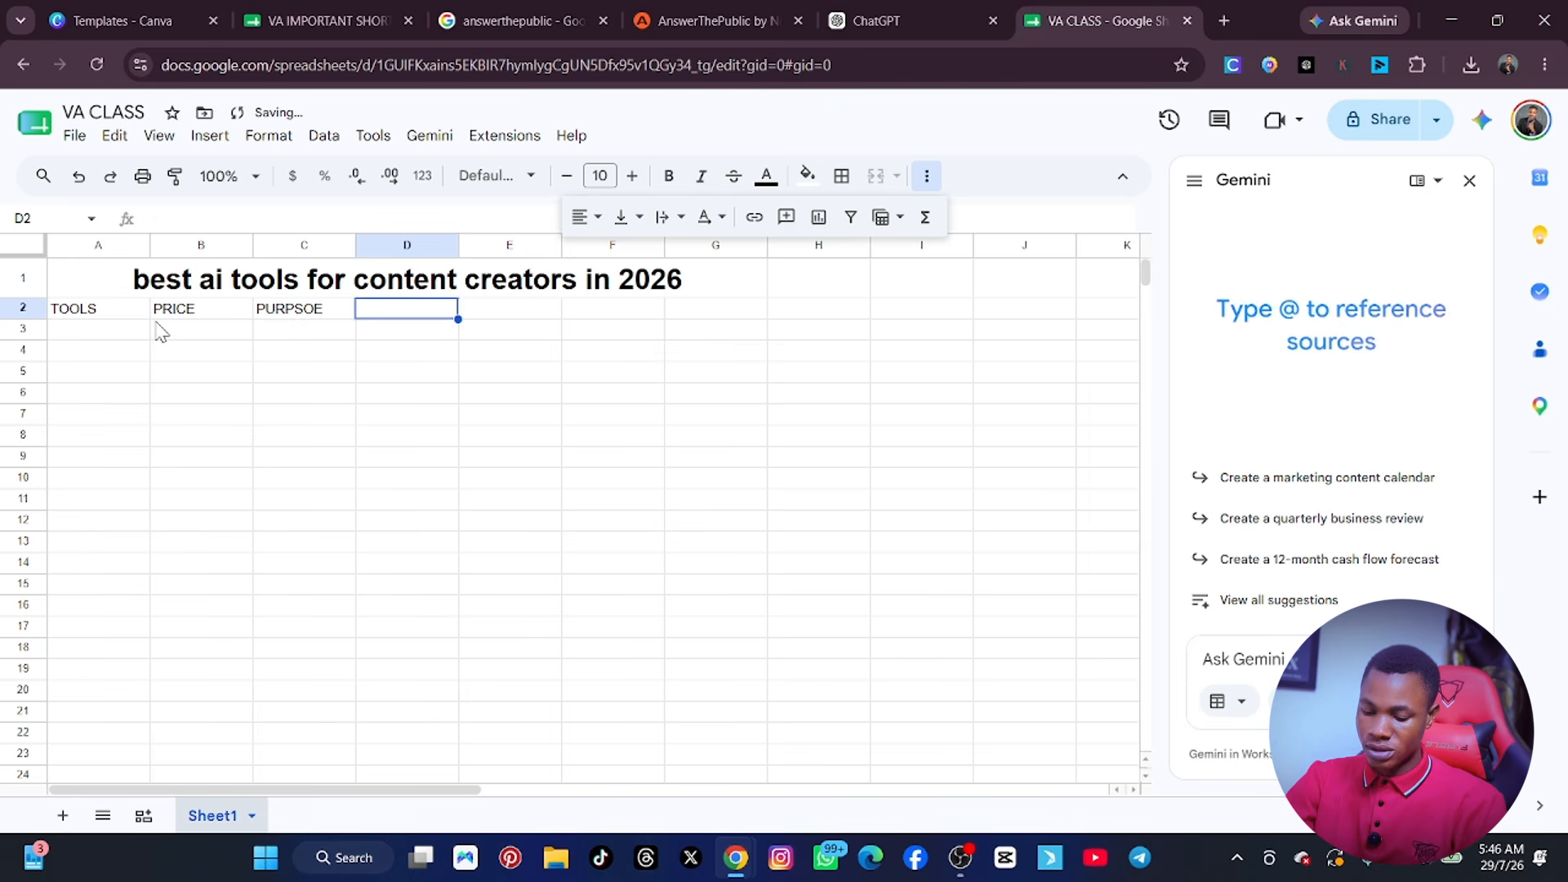
{"action": "type", "text": "RELATED"}
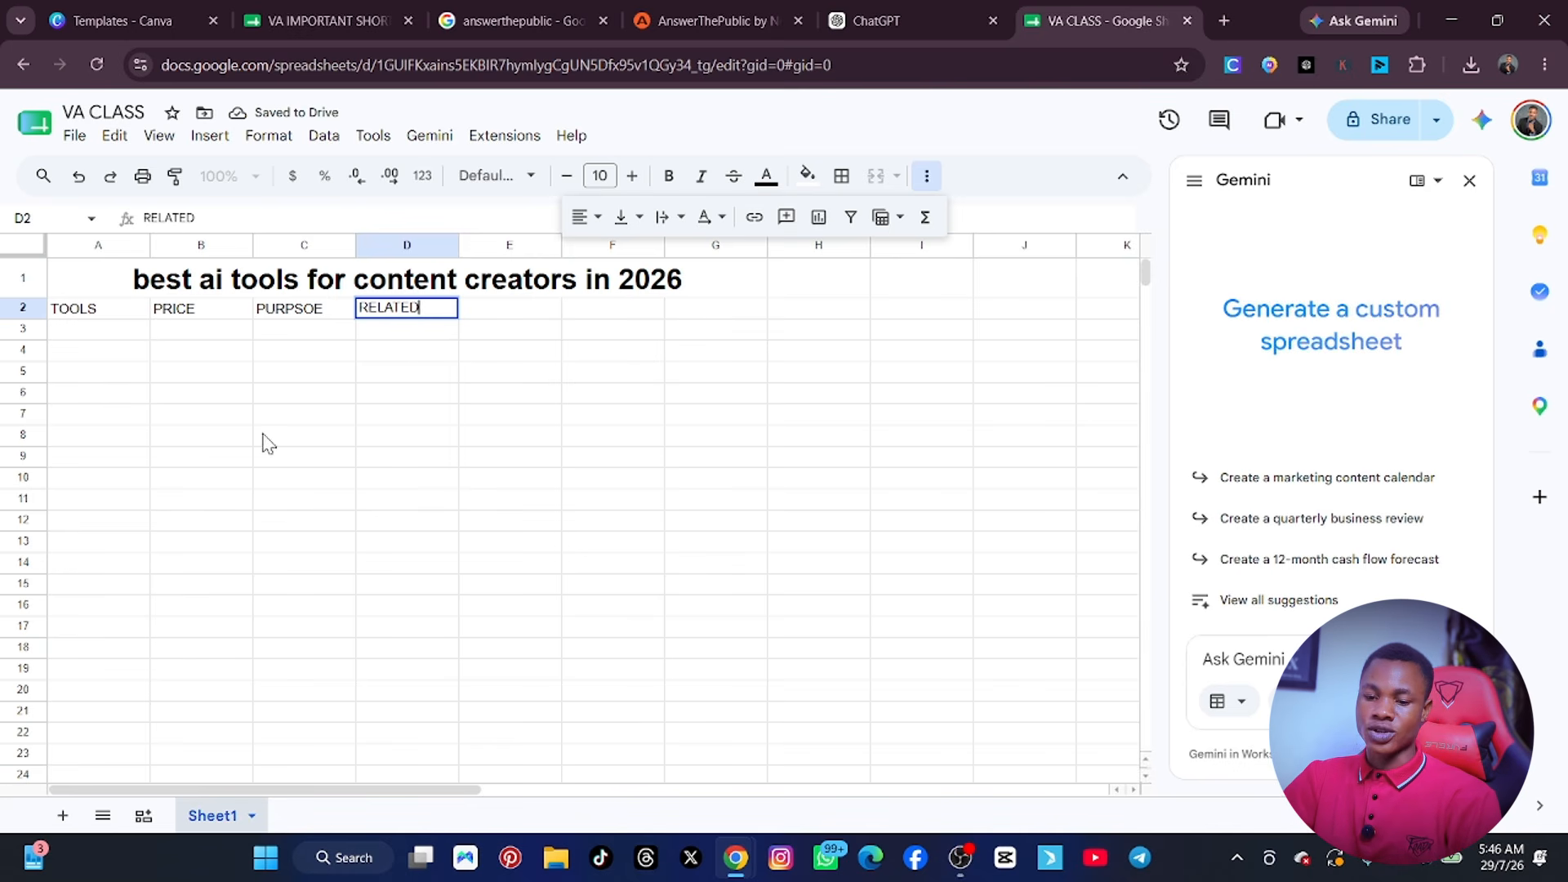
Enter CHATGPT in cell A3 and GEMIN in cell A4 under the TOOLS header.
{"action": "left_click", "coordinate": [104, 333]}
{"action": "type", "text": "CH"}
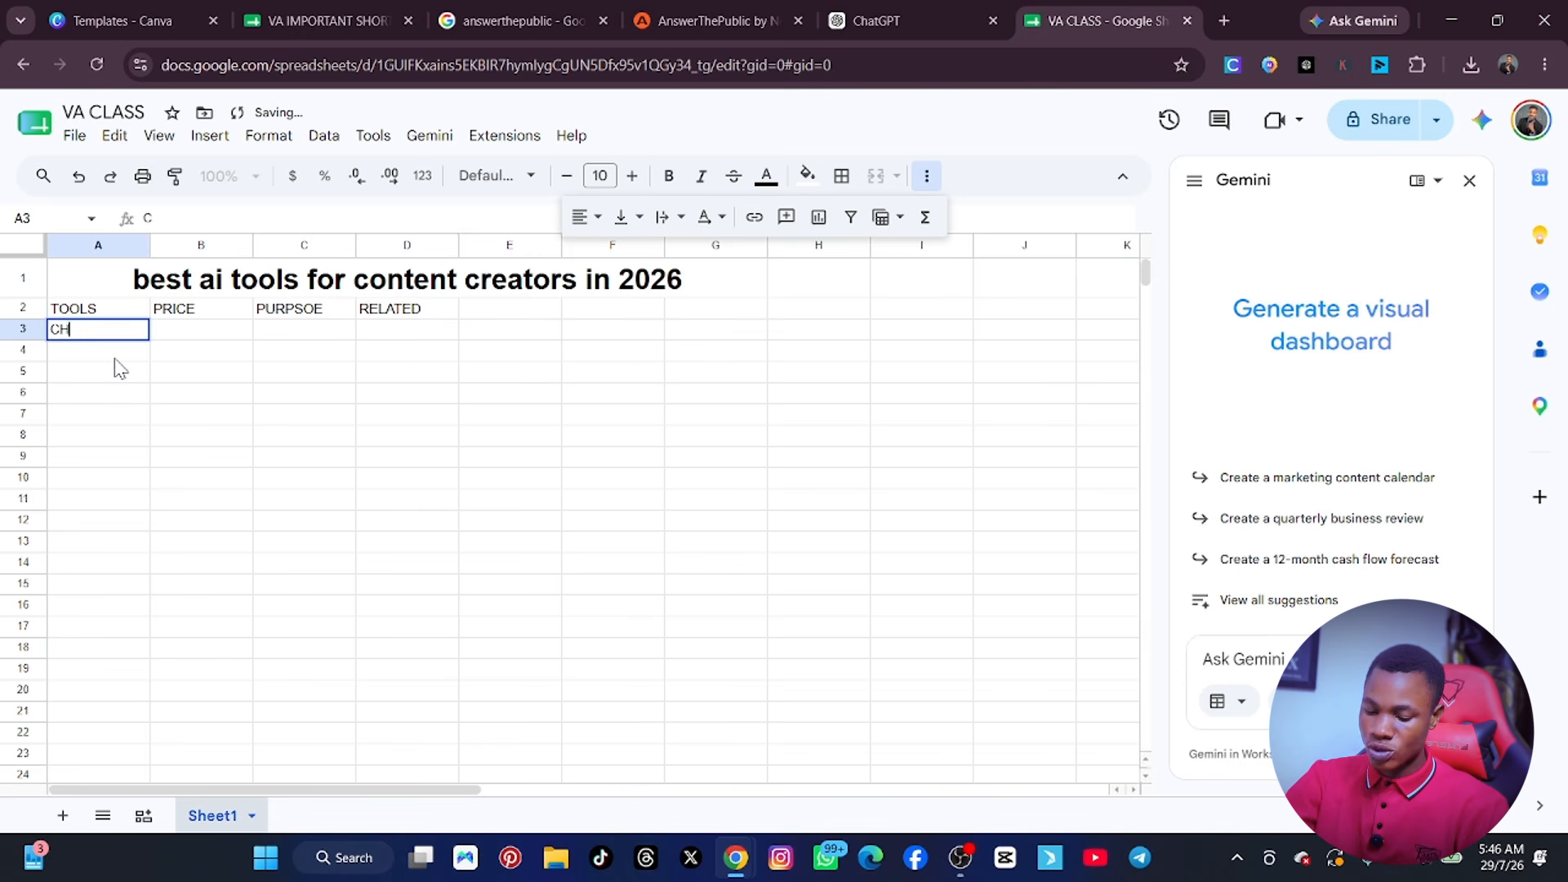
{"action": "type", "text": "ATGPT"}
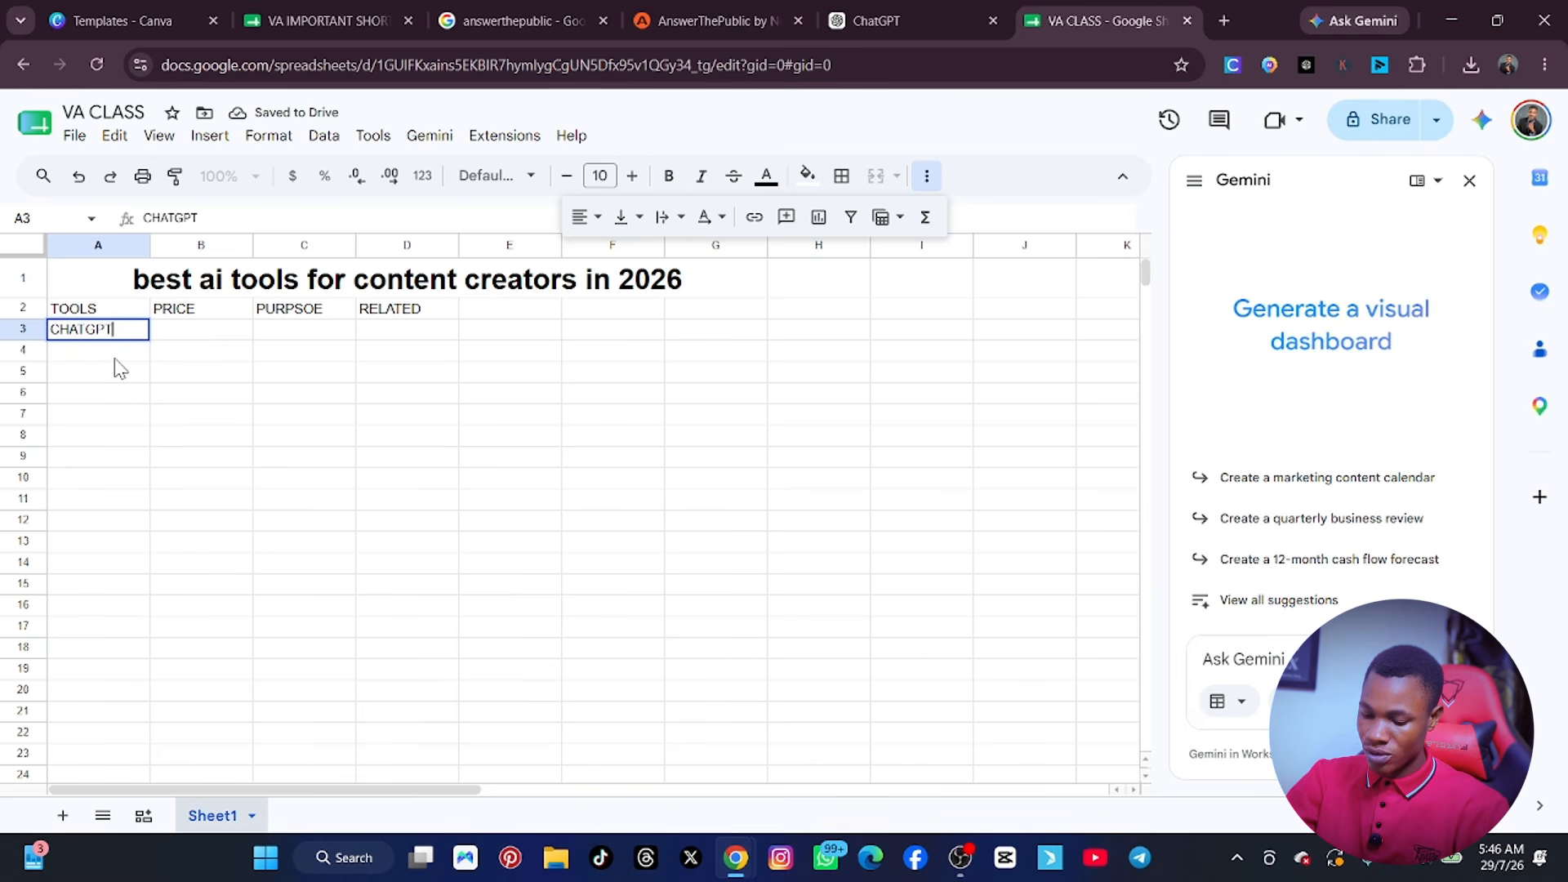
{"action": "key", "text": "Return"}
{"action": "type", "text": "GEN"}
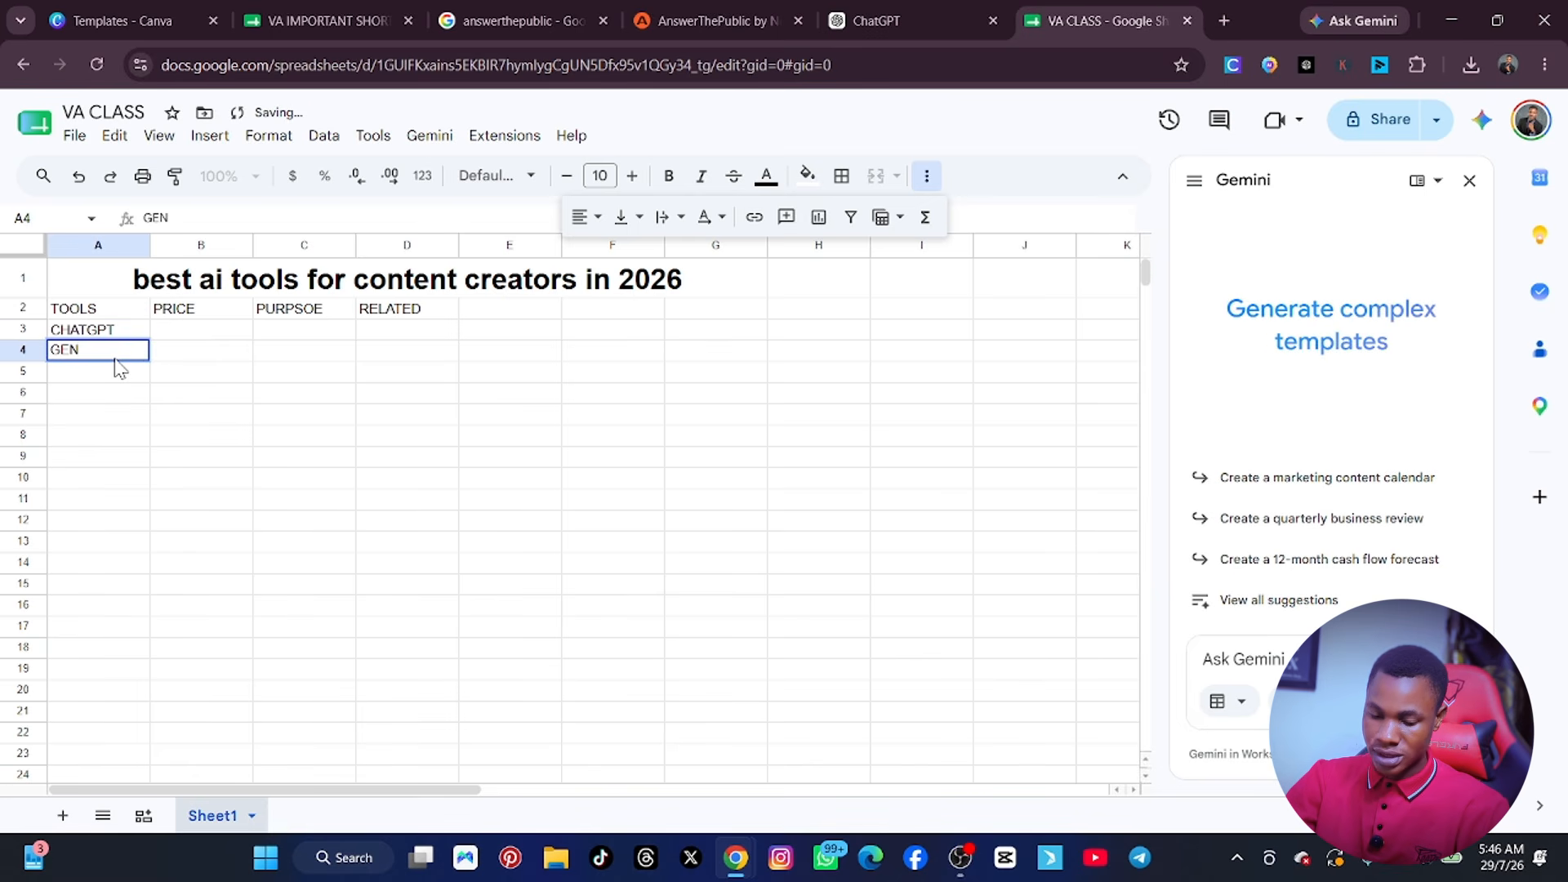
{"action": "key", "text": "BackSpace"}
{"action": "type", "text": "MNI"}
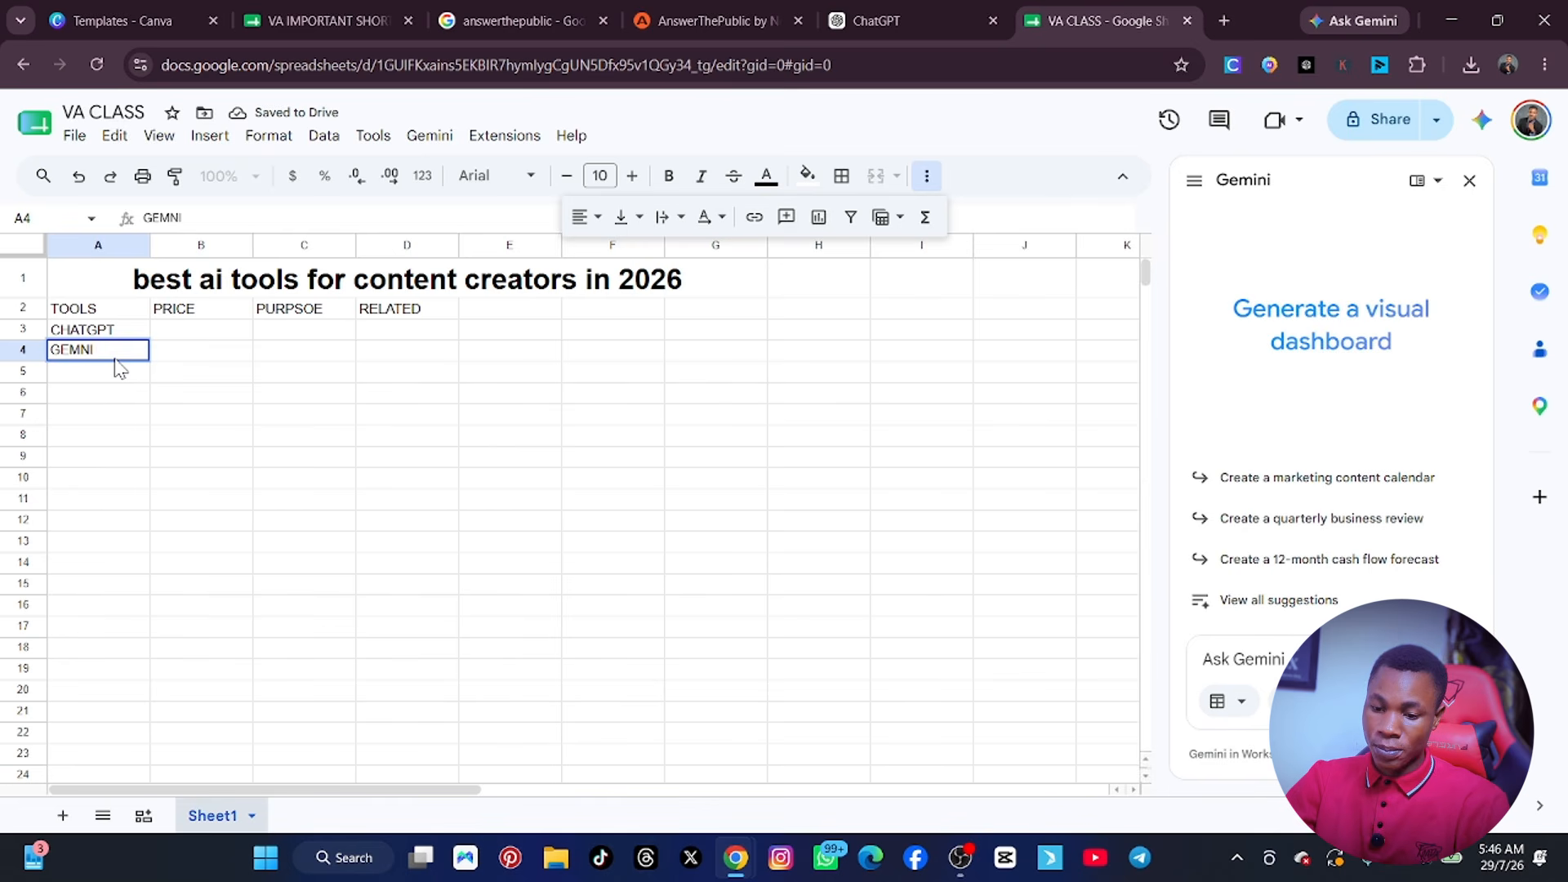
{"action": "key", "text": "BackSpace"}
{"action": "key", "text": "BackSpace"}
{"action": "type", "text": "IN"}
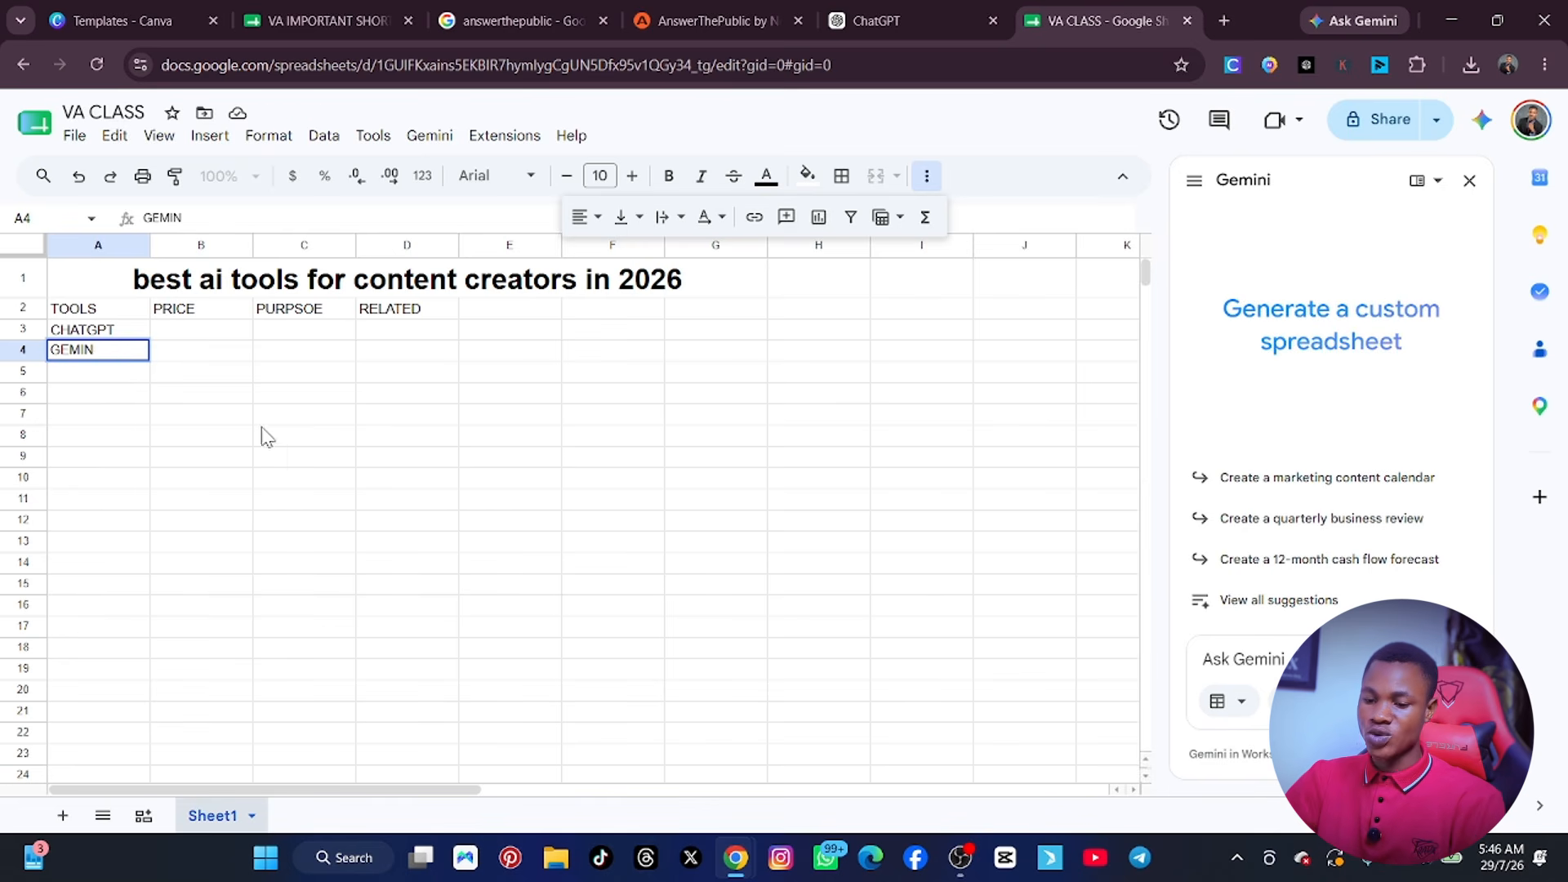
{"action": "left_click", "coordinate": [360, 454]}
{"action": "left_click", "coordinate": [450, 440]}
{"action": "left_click", "coordinate": [675, 397]}
{"action": "left_click", "coordinate": [597, 354]}
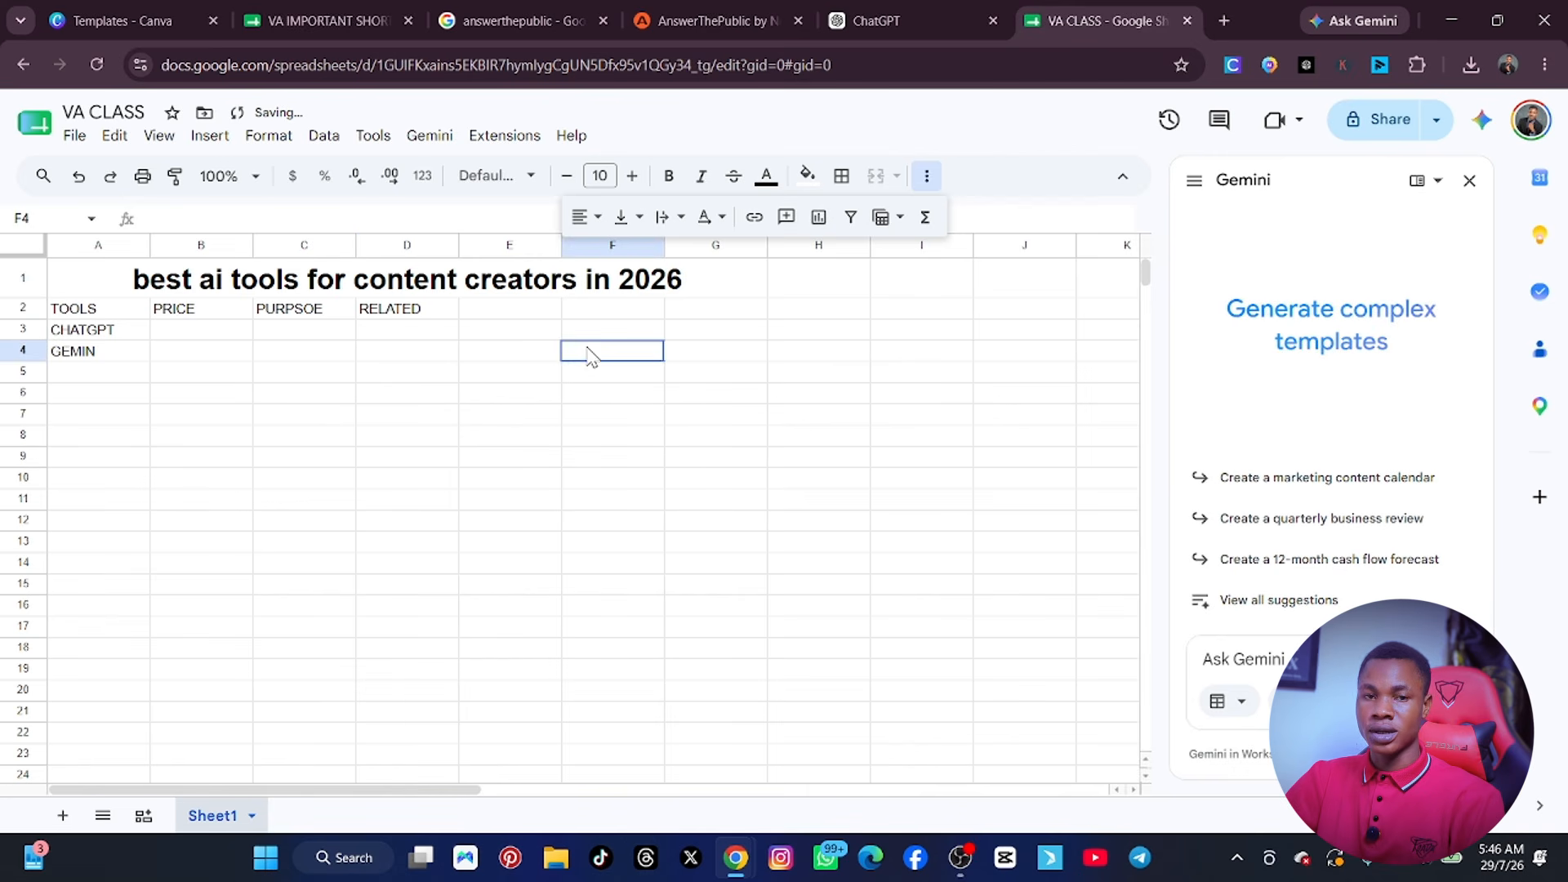
{"action": "left_click", "coordinate": [424, 371]}
{"action": "left_click", "coordinate": [403, 549]}
{"action": "left_click", "coordinate": [889, 545]}
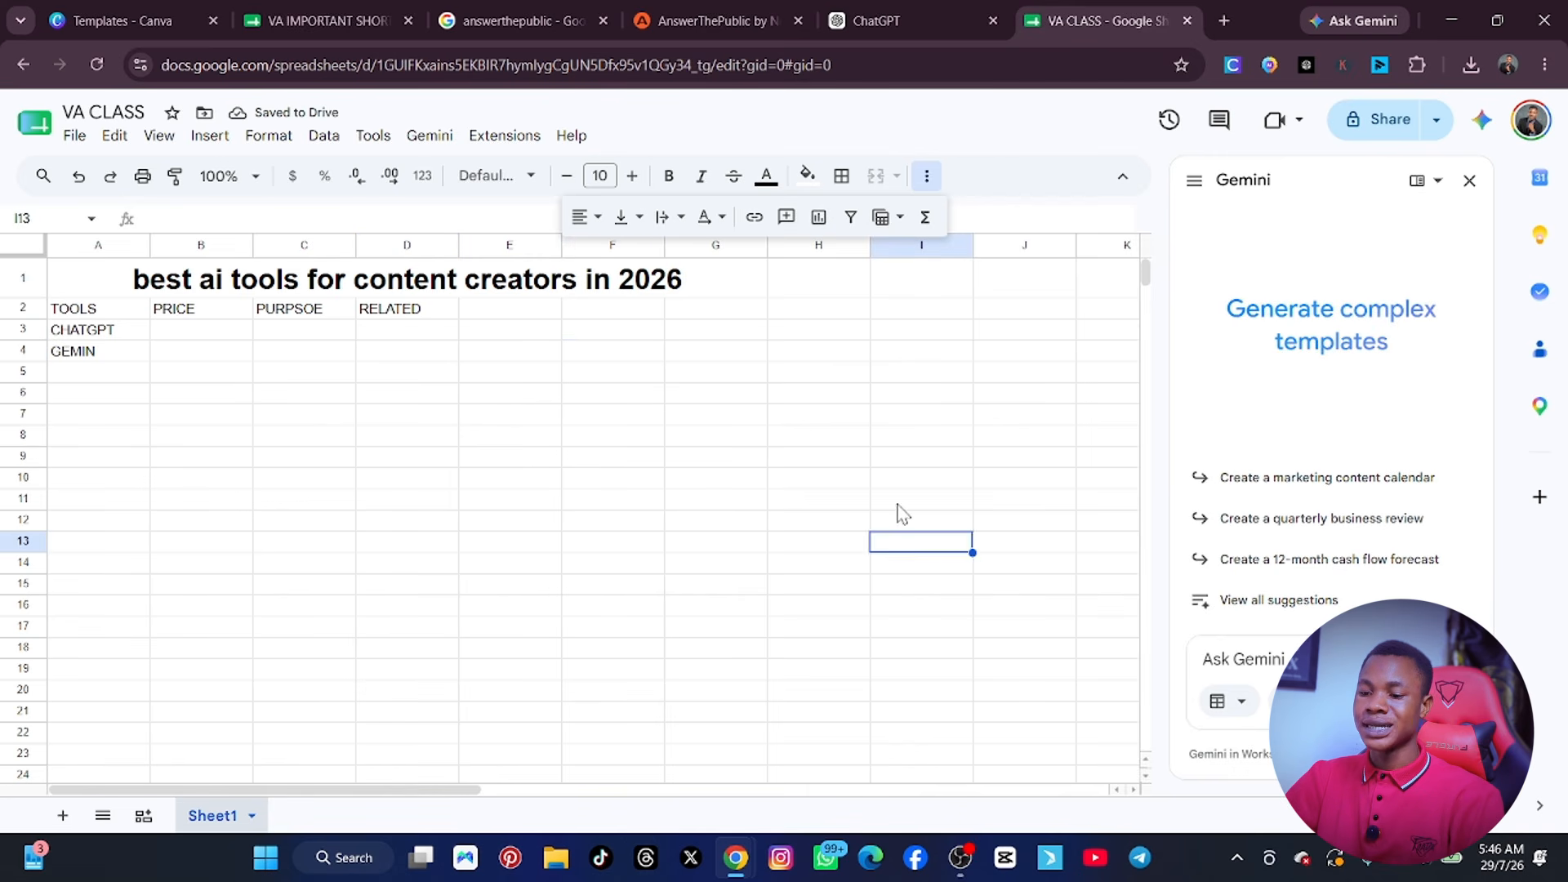
{"action": "left_click", "coordinate": [859, 415]}
{"action": "left_click", "coordinate": [776, 356]}
{"action": "left_click", "coordinate": [596, 499]}
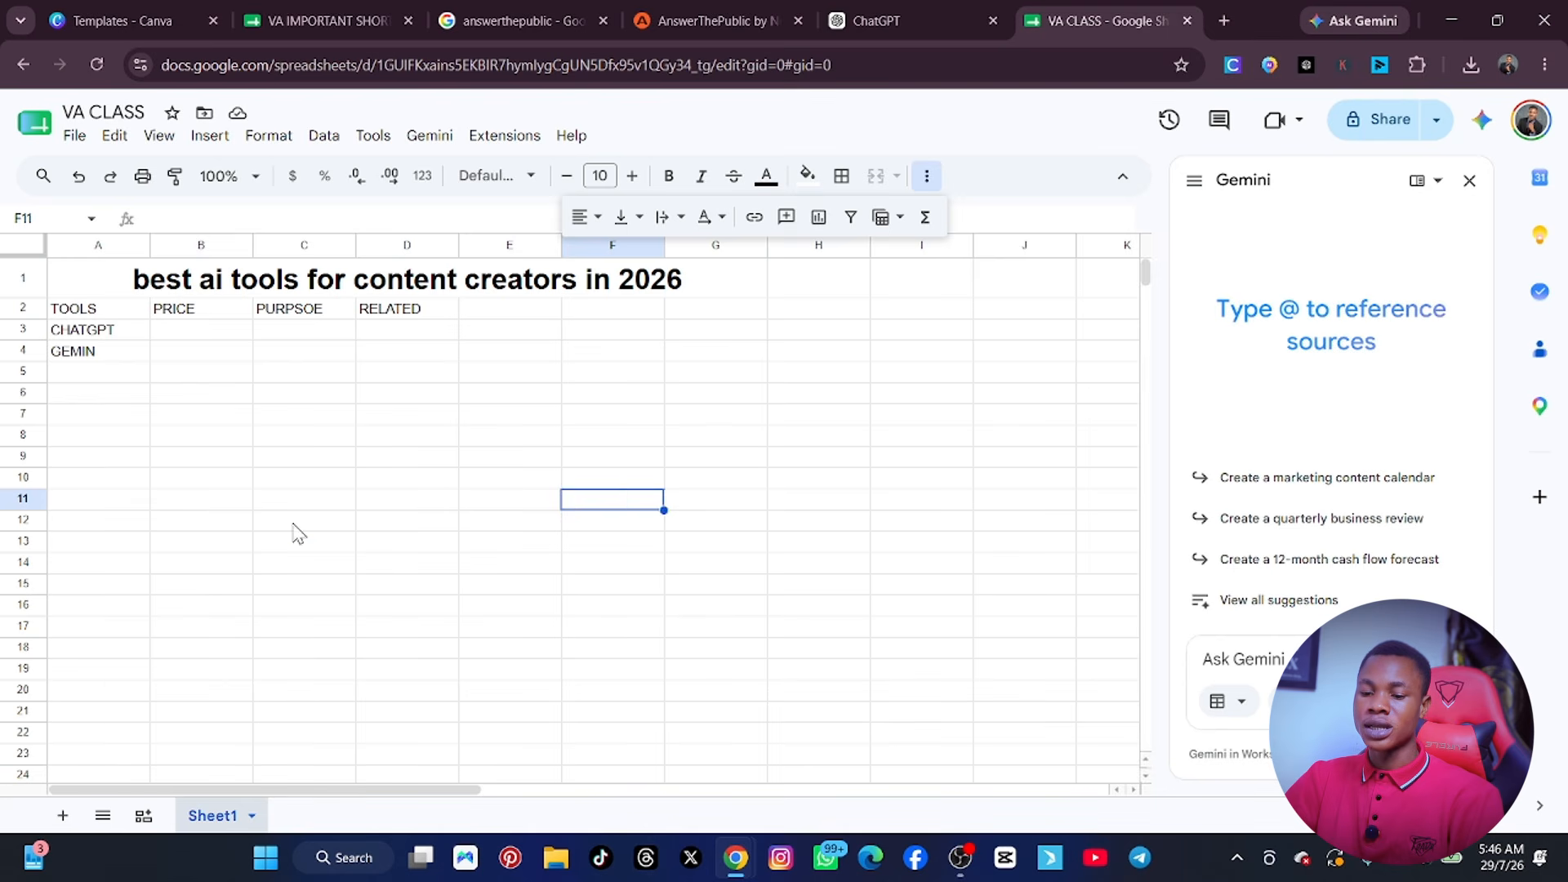
{"action": "left_click", "coordinate": [227, 441]}
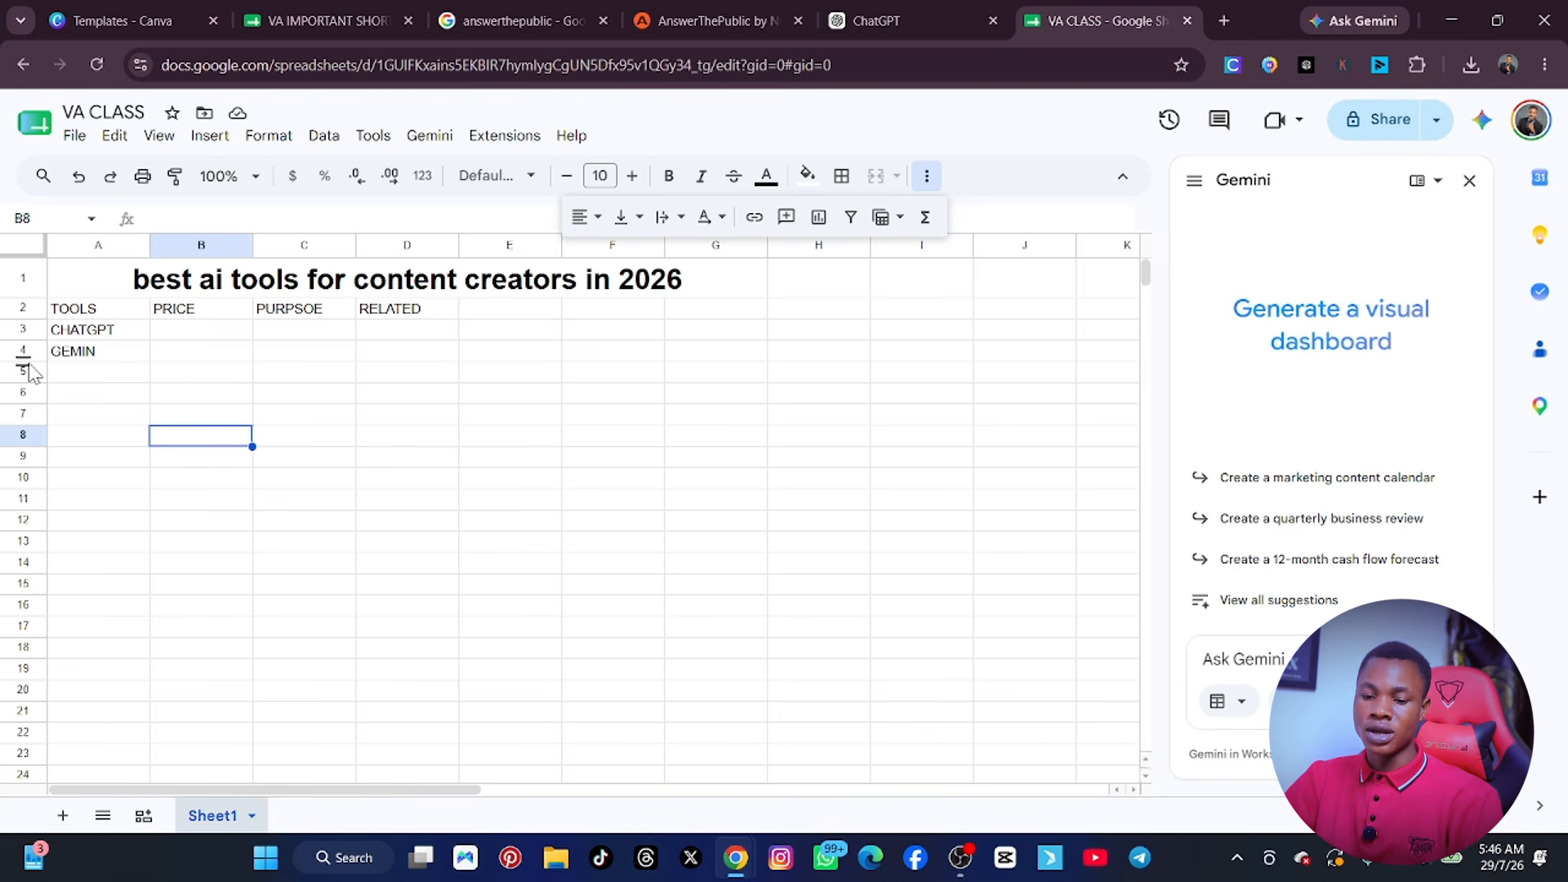
Correct the tool name in cell A4 to GEMINI.
{"action": "double_click", "coordinate": [116, 349]}
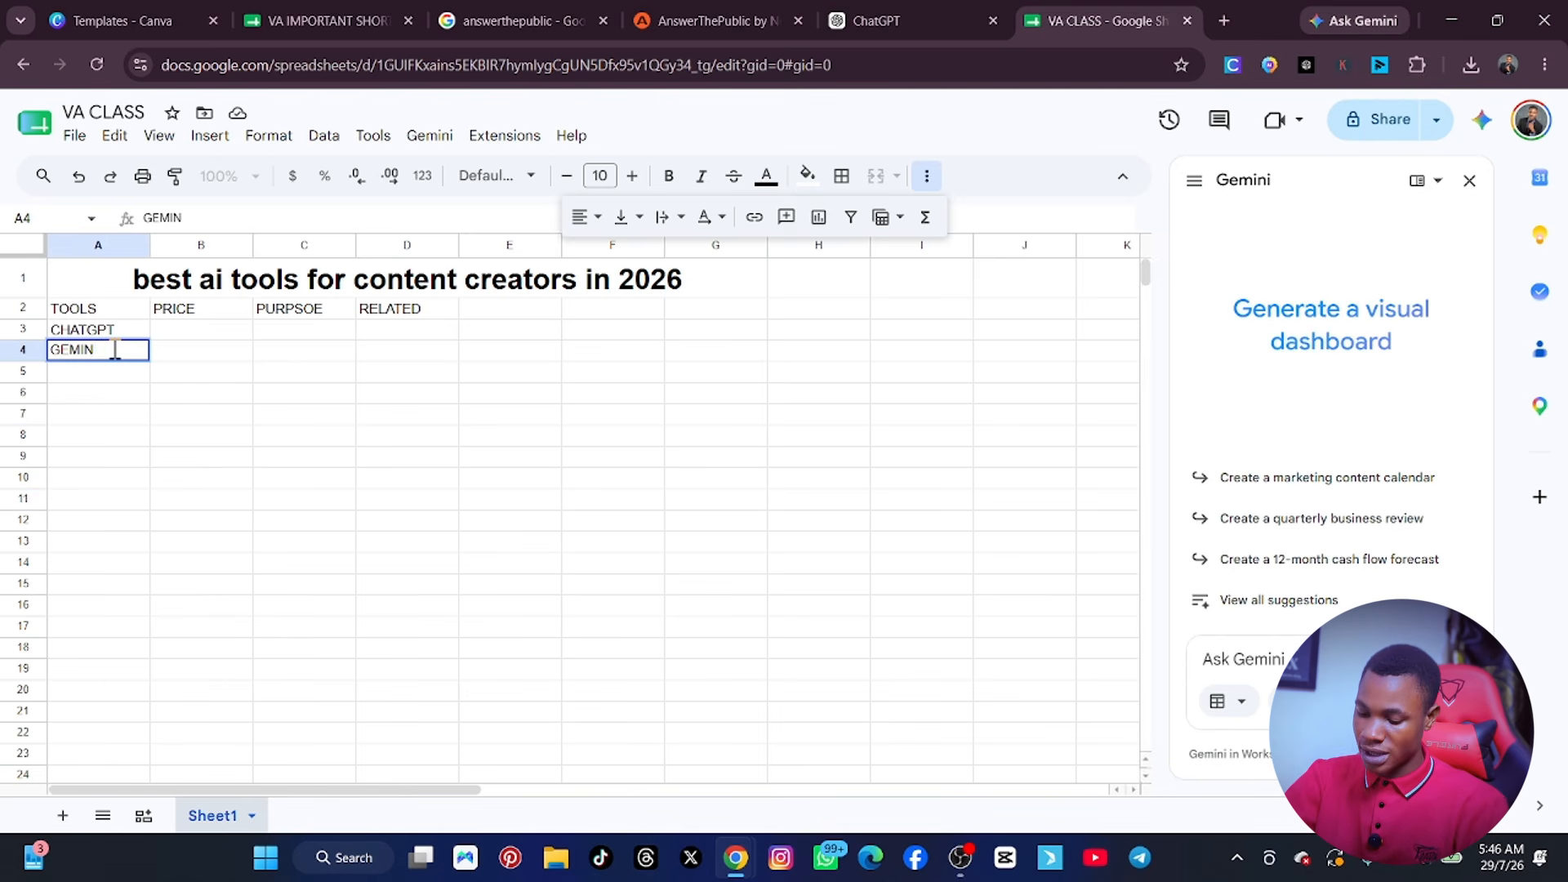
{"action": "type", "text": "I"}
{"action": "key", "text": "Return"}
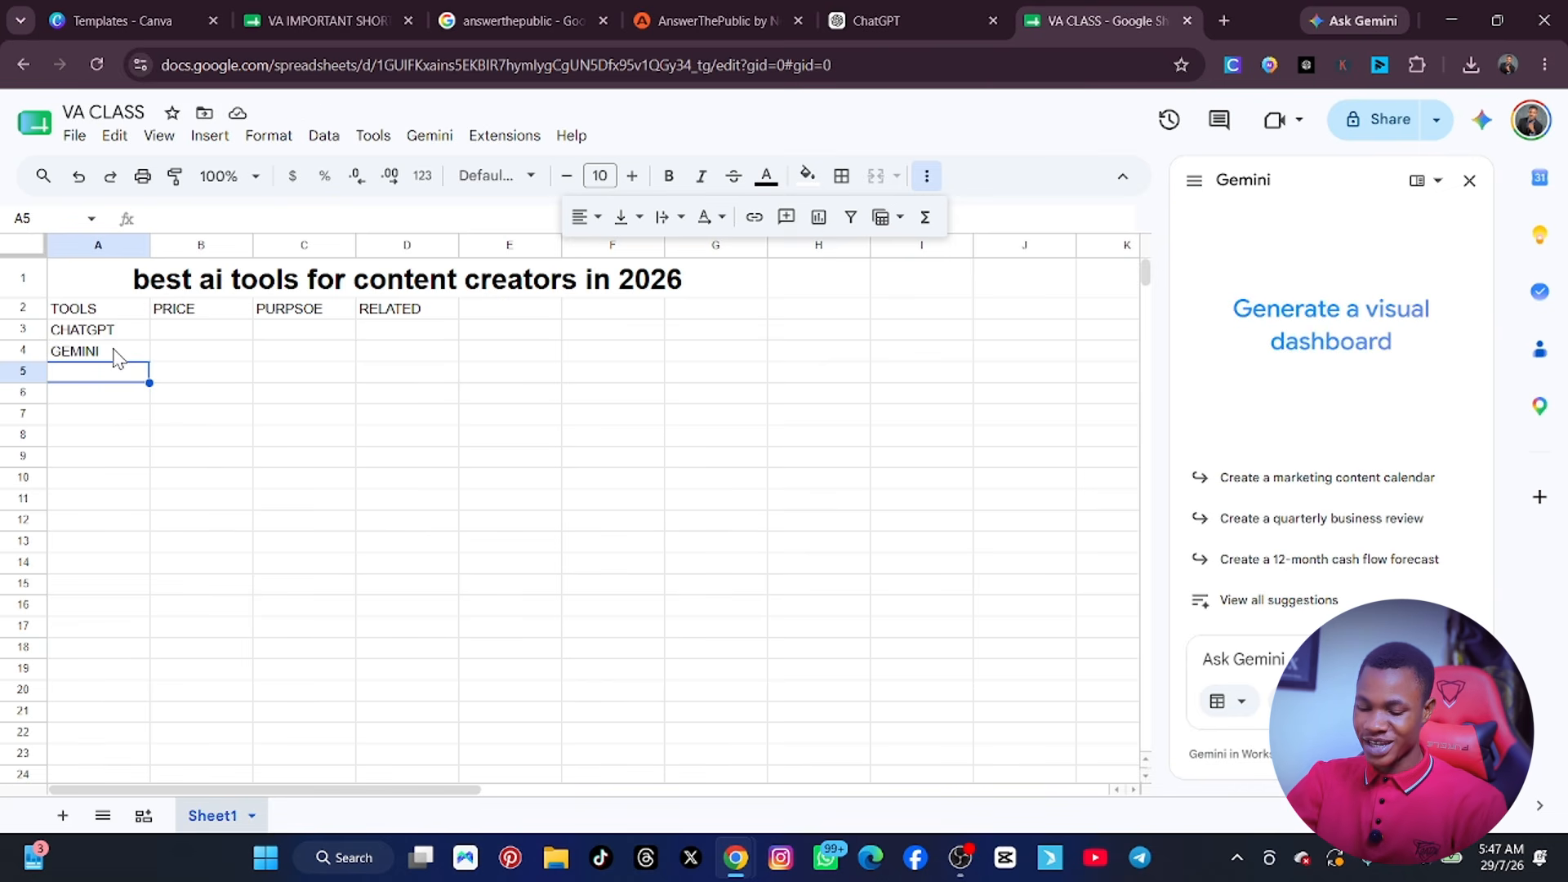
Continue the TOOLS column with YOUTUBE, GROK, META AI, LINKEDIN and LLAMA in cells A5 to A9.
{"action": "type", "text": "YOUTUBE"}
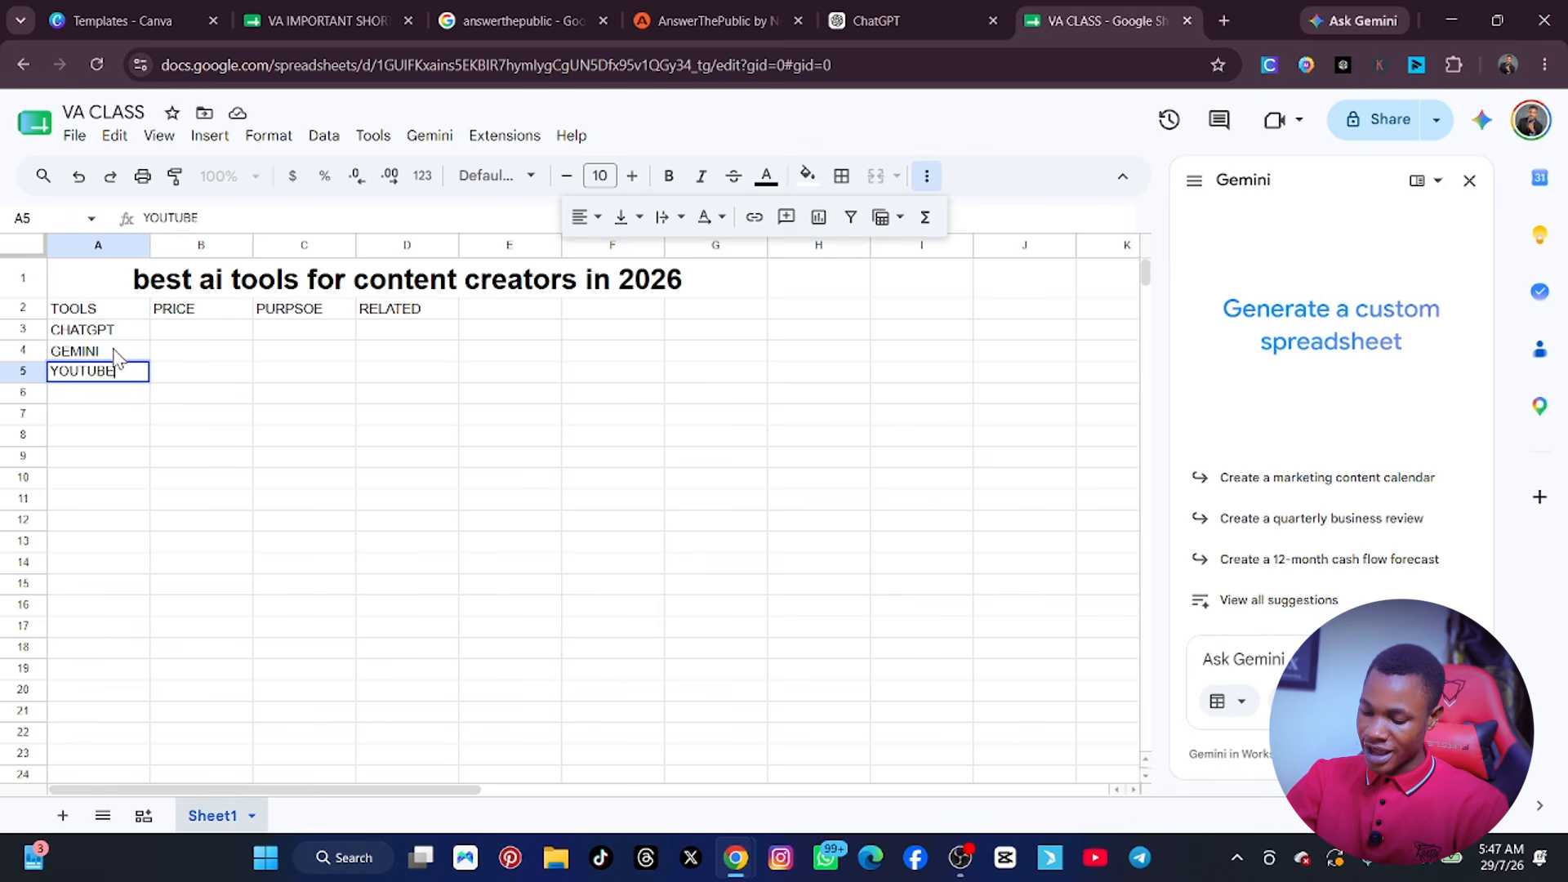
{"action": "key", "text": "Return"}
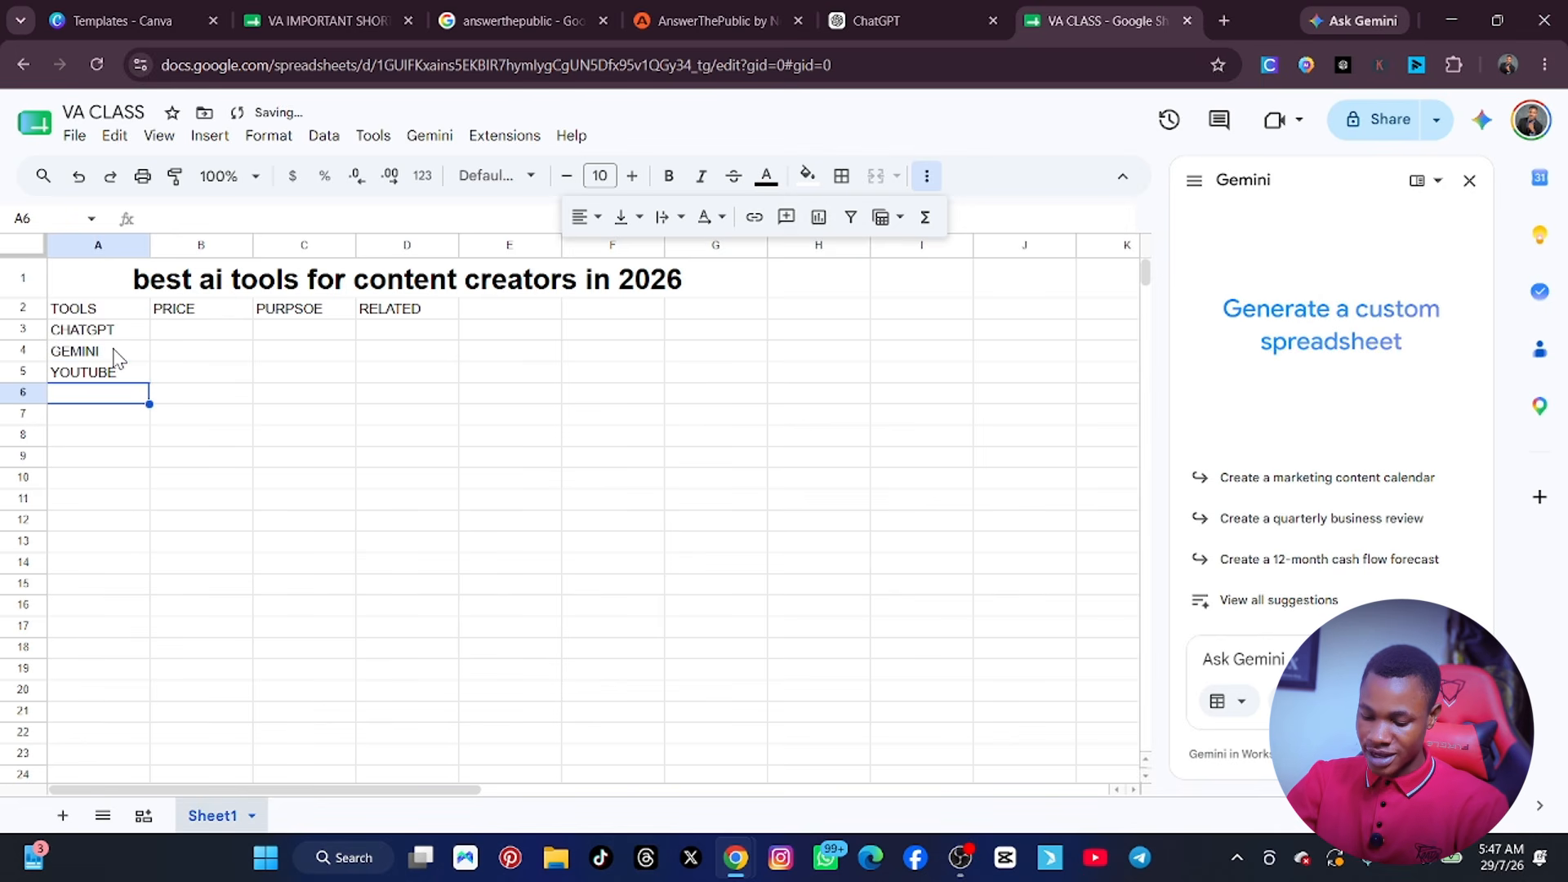
{"action": "type", "text": "GROK"}
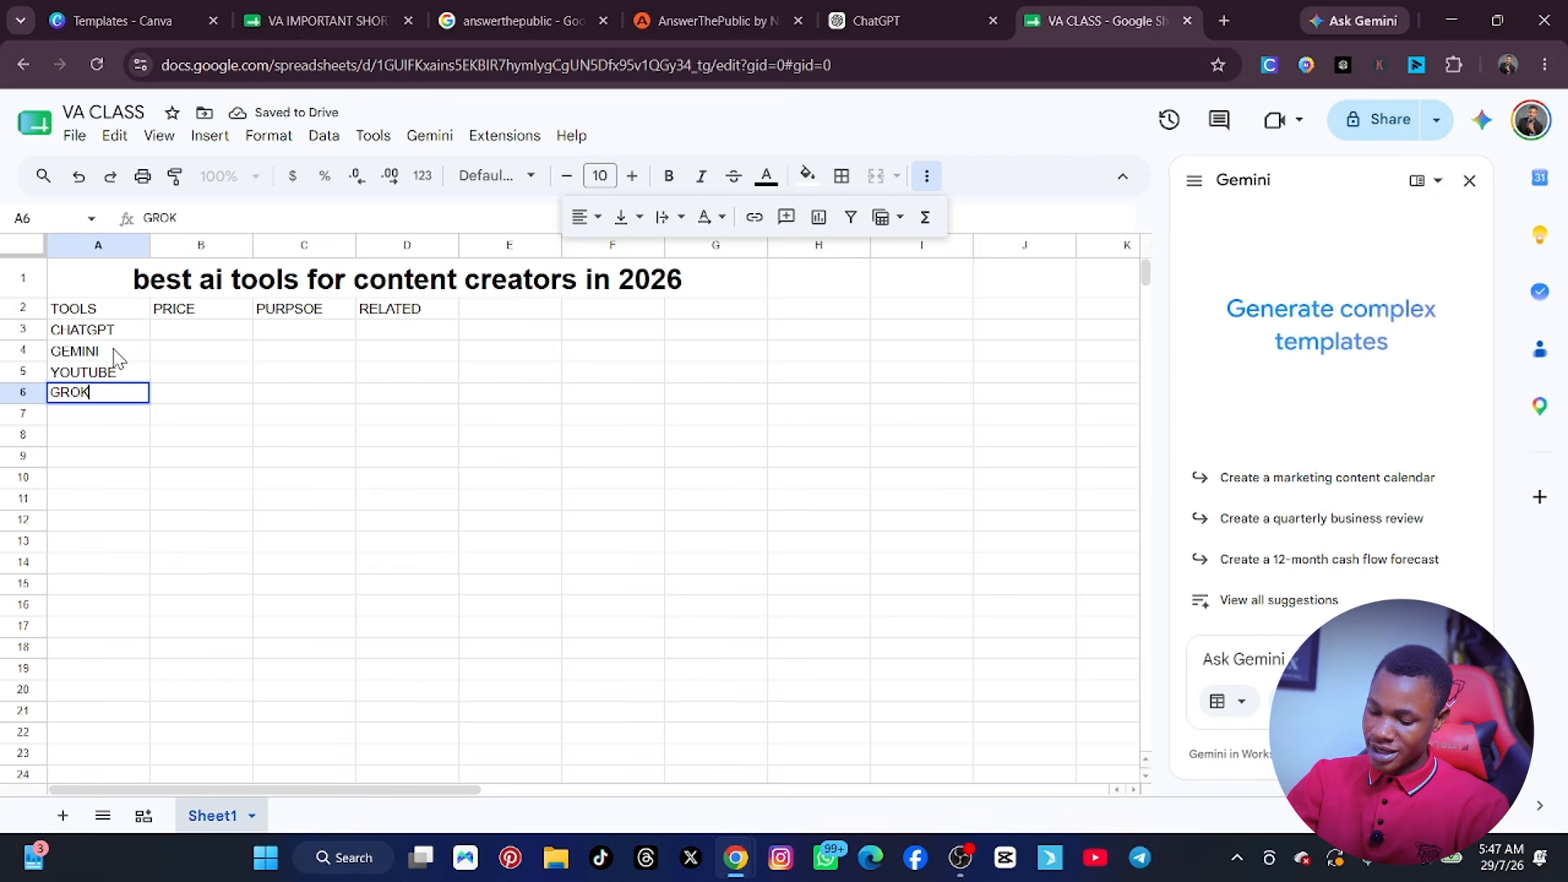
{"action": "key", "text": "Return"}
{"action": "type", "text": "META AI"}
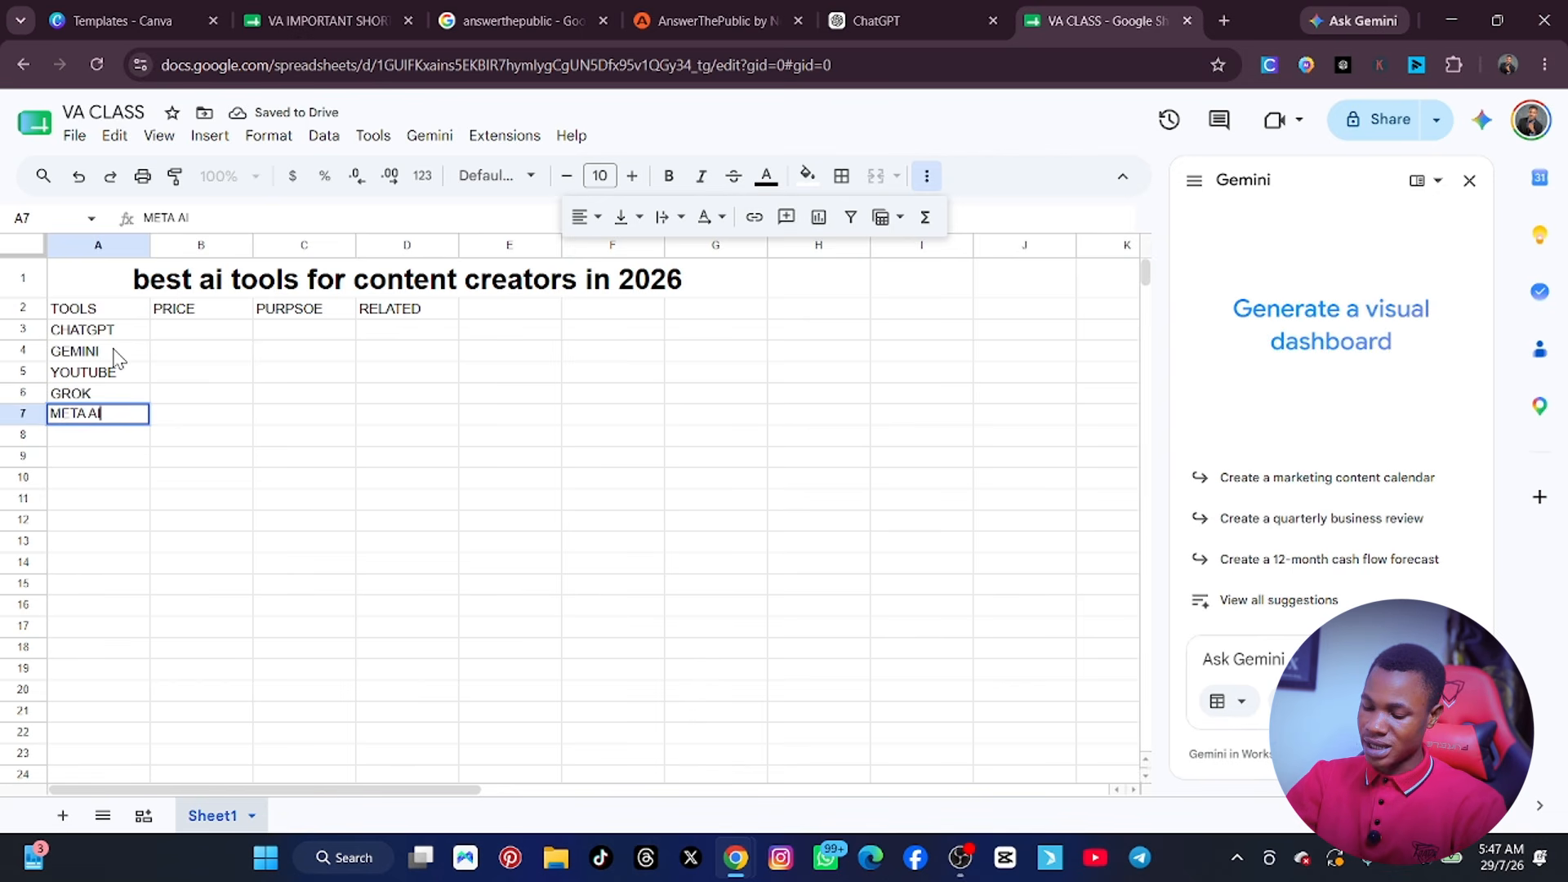
{"action": "key", "text": "Return"}
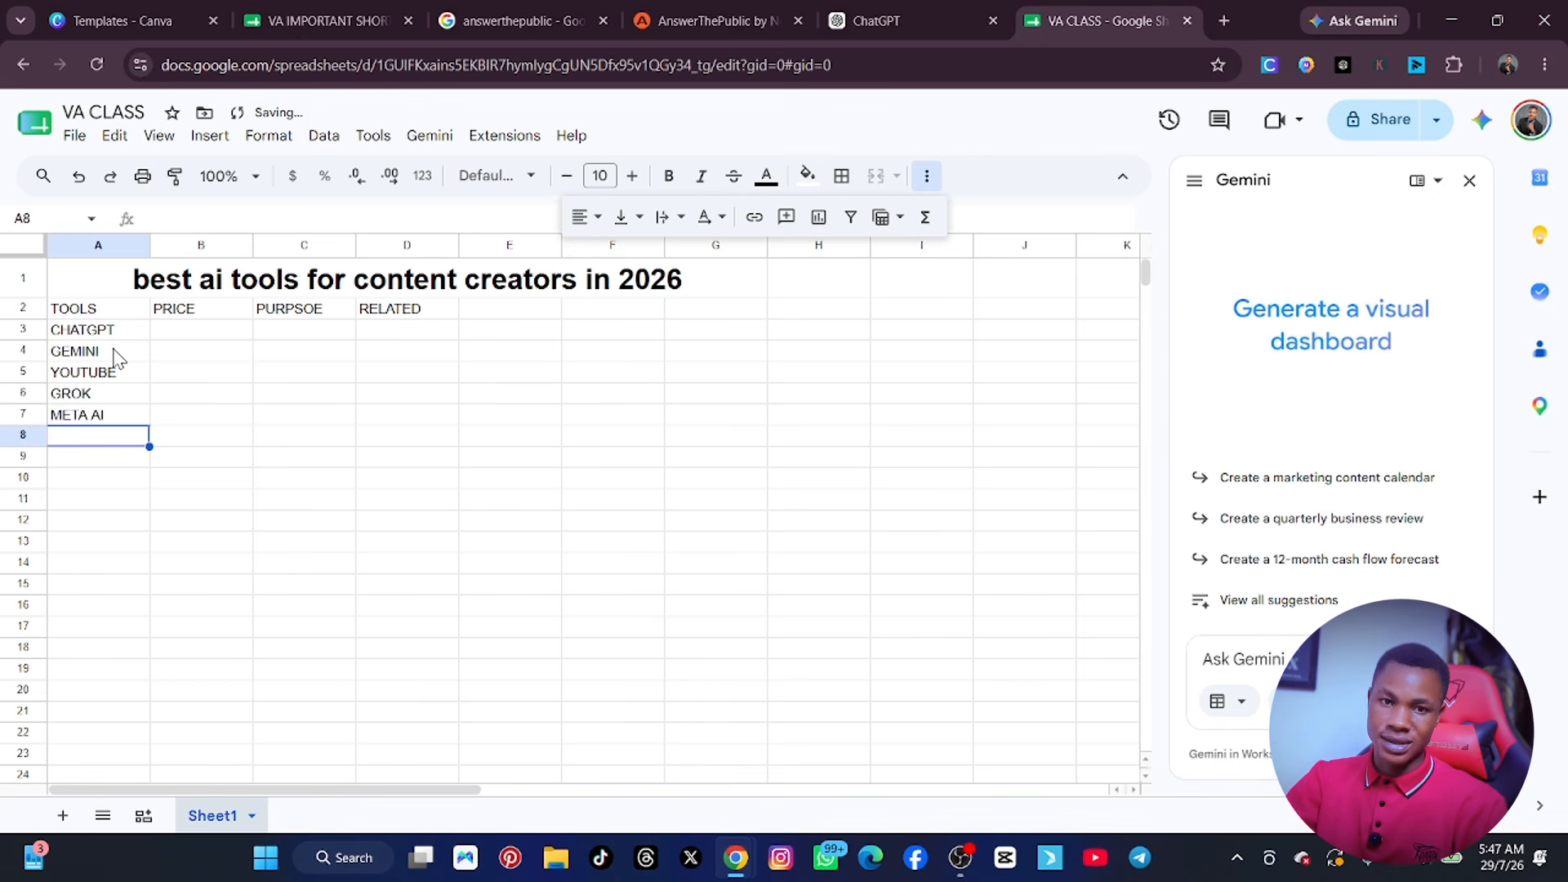
{"action": "type", "text": "LINKEDIN"}
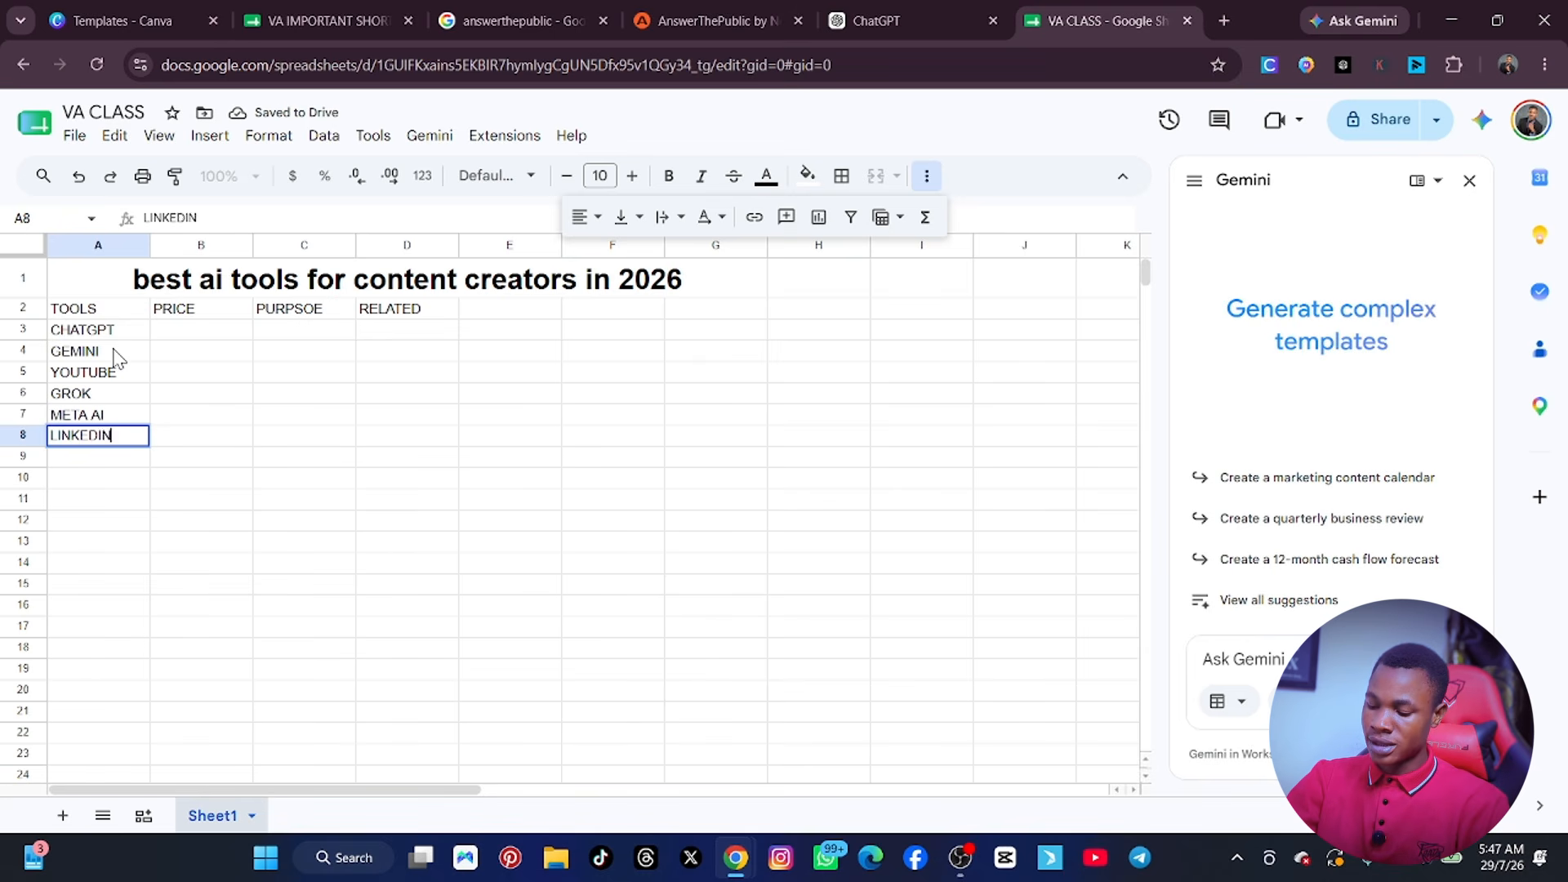
{"action": "key", "text": "Return"}
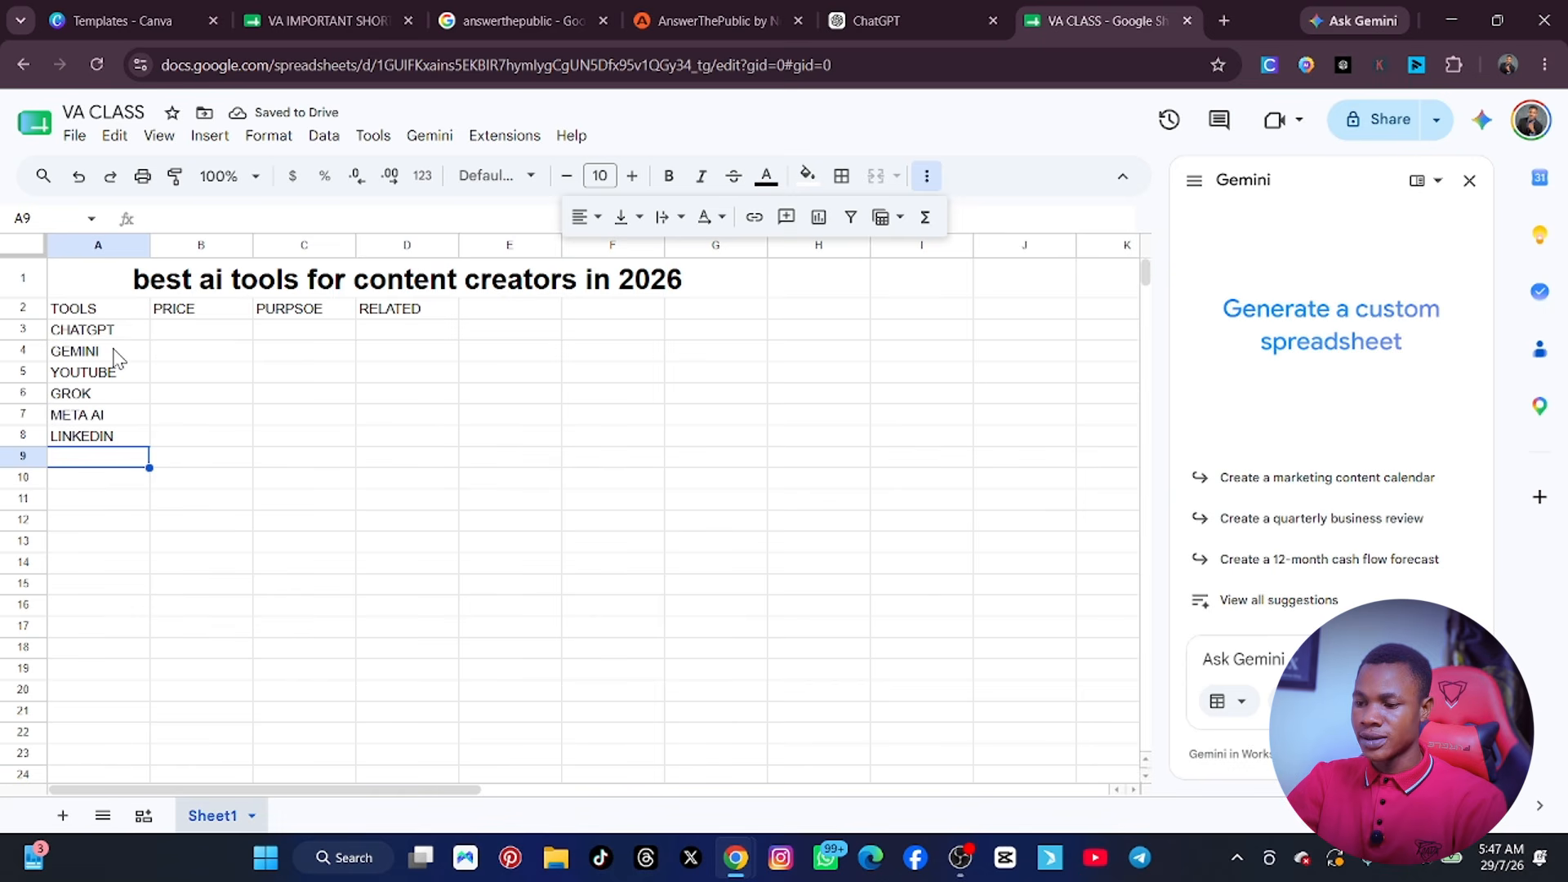
{"action": "type", "text": "LLAMA"}
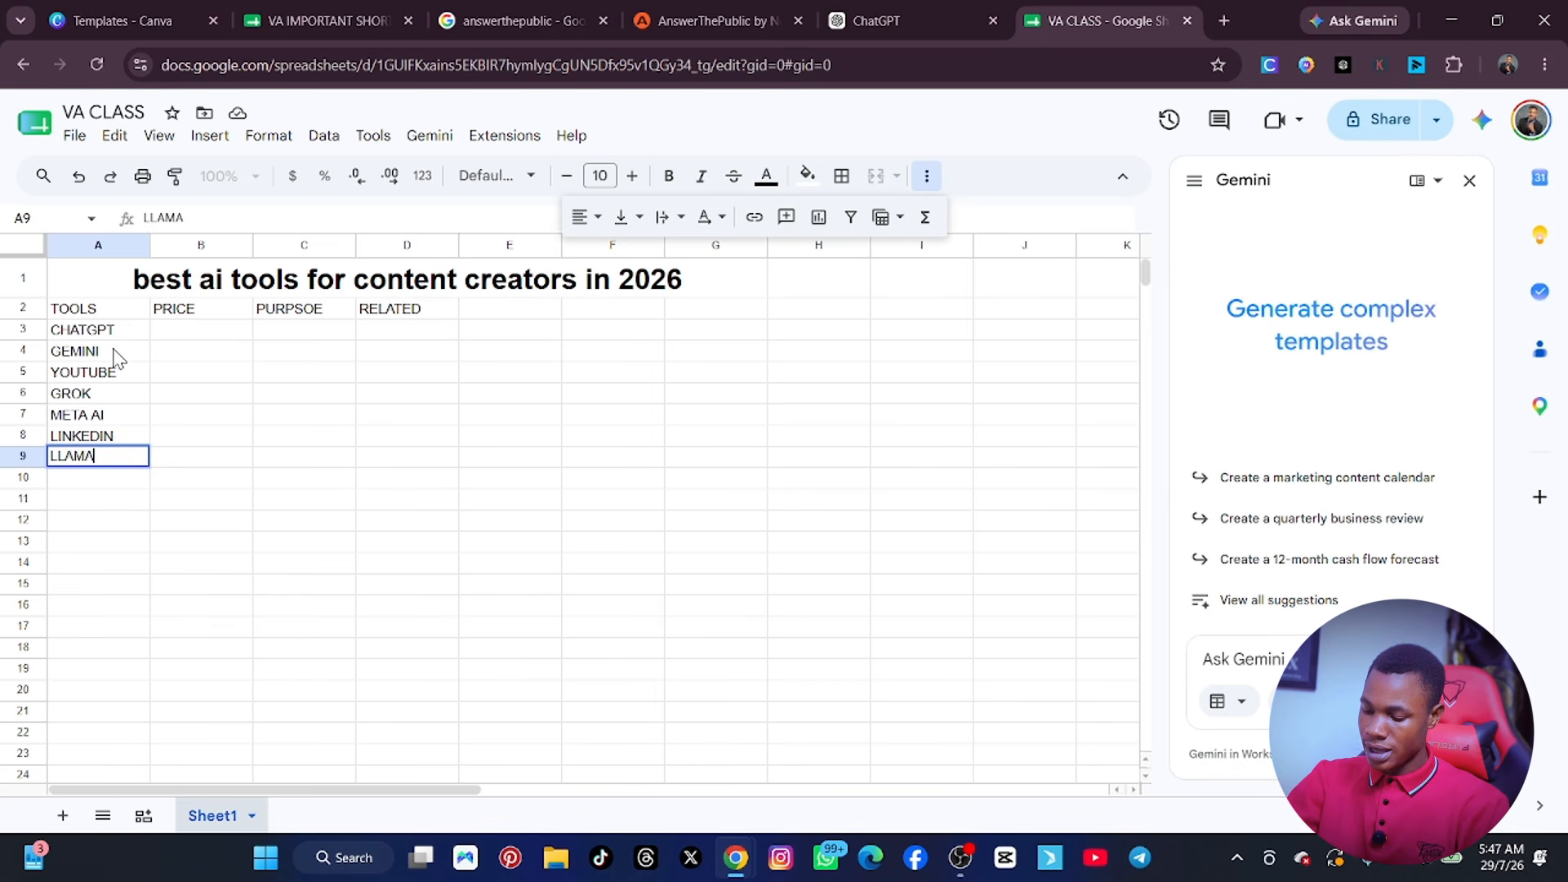
{"action": "key", "text": "Return"}
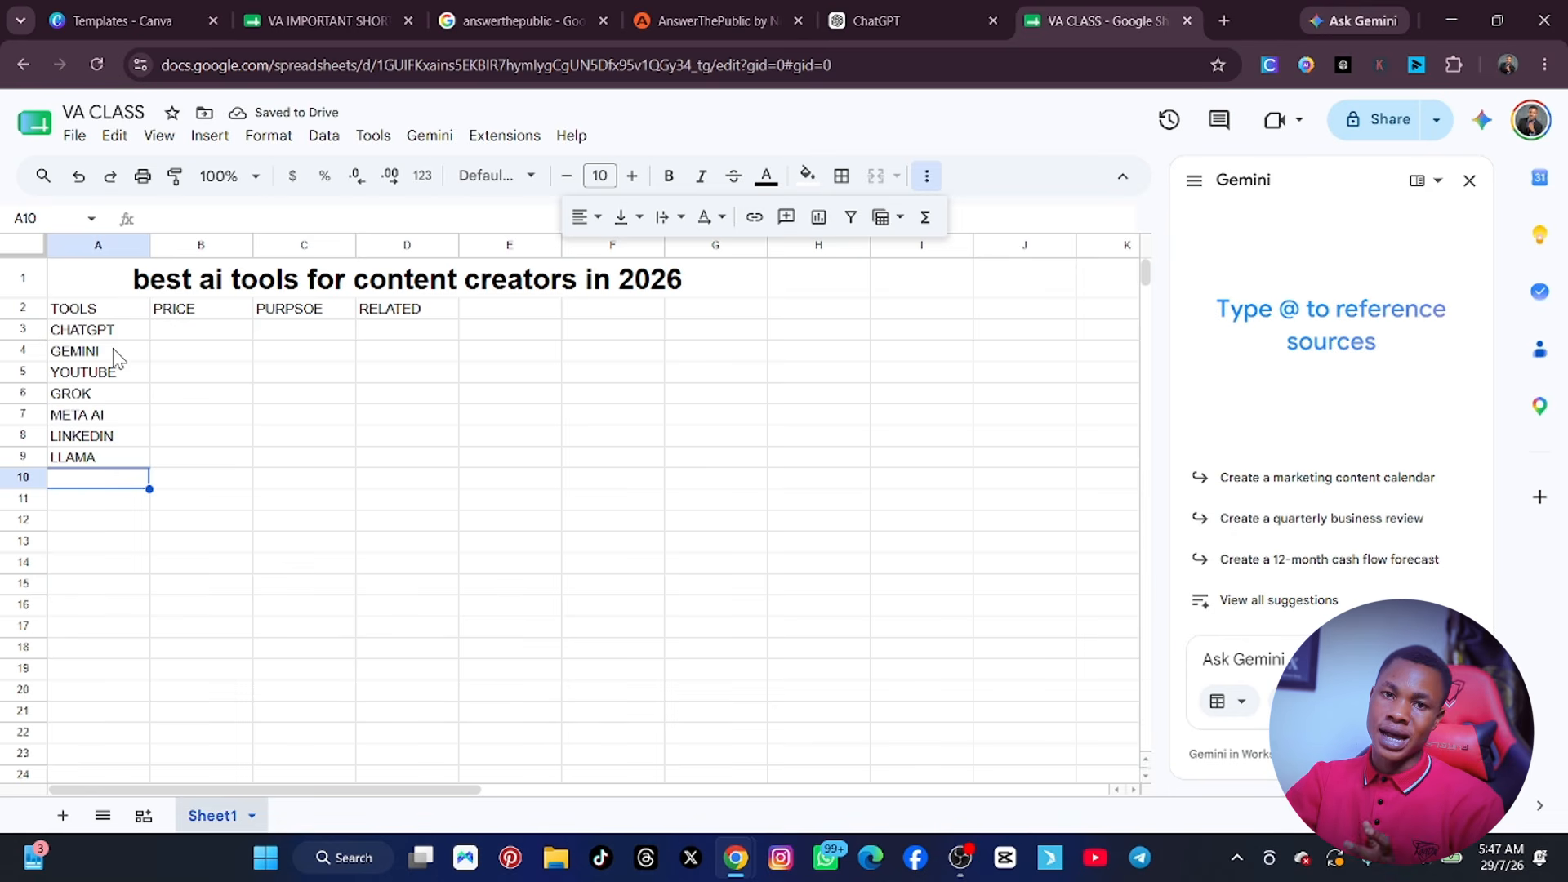
Add RAPHAEL.AI to the TOOLS column in cell A10.
{"action": "type", "text": "RAP"}
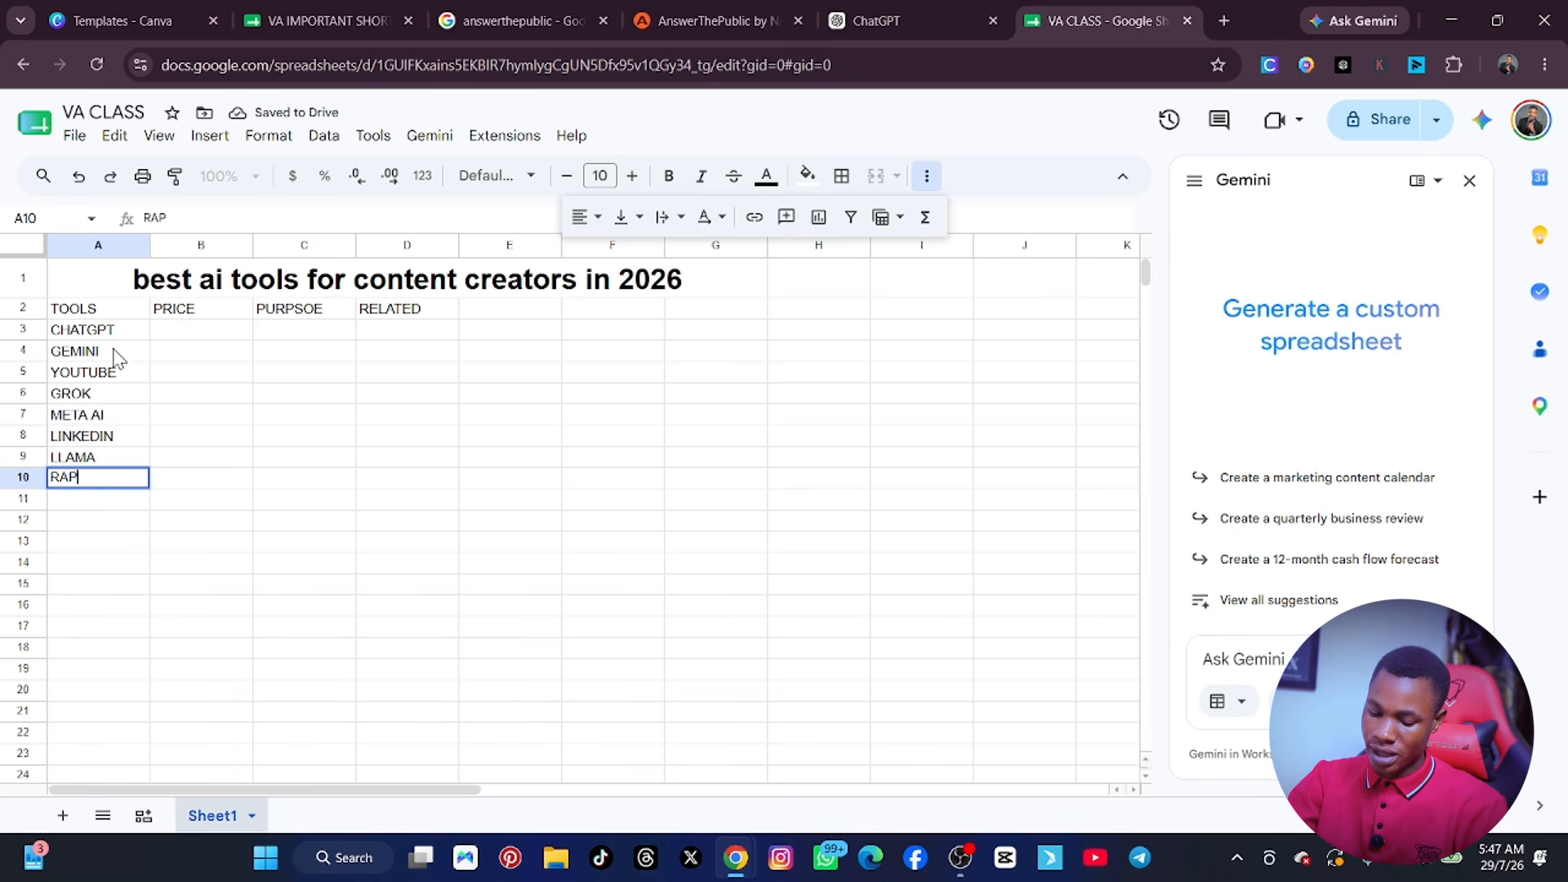
{"action": "type", "text": "HAEL"}
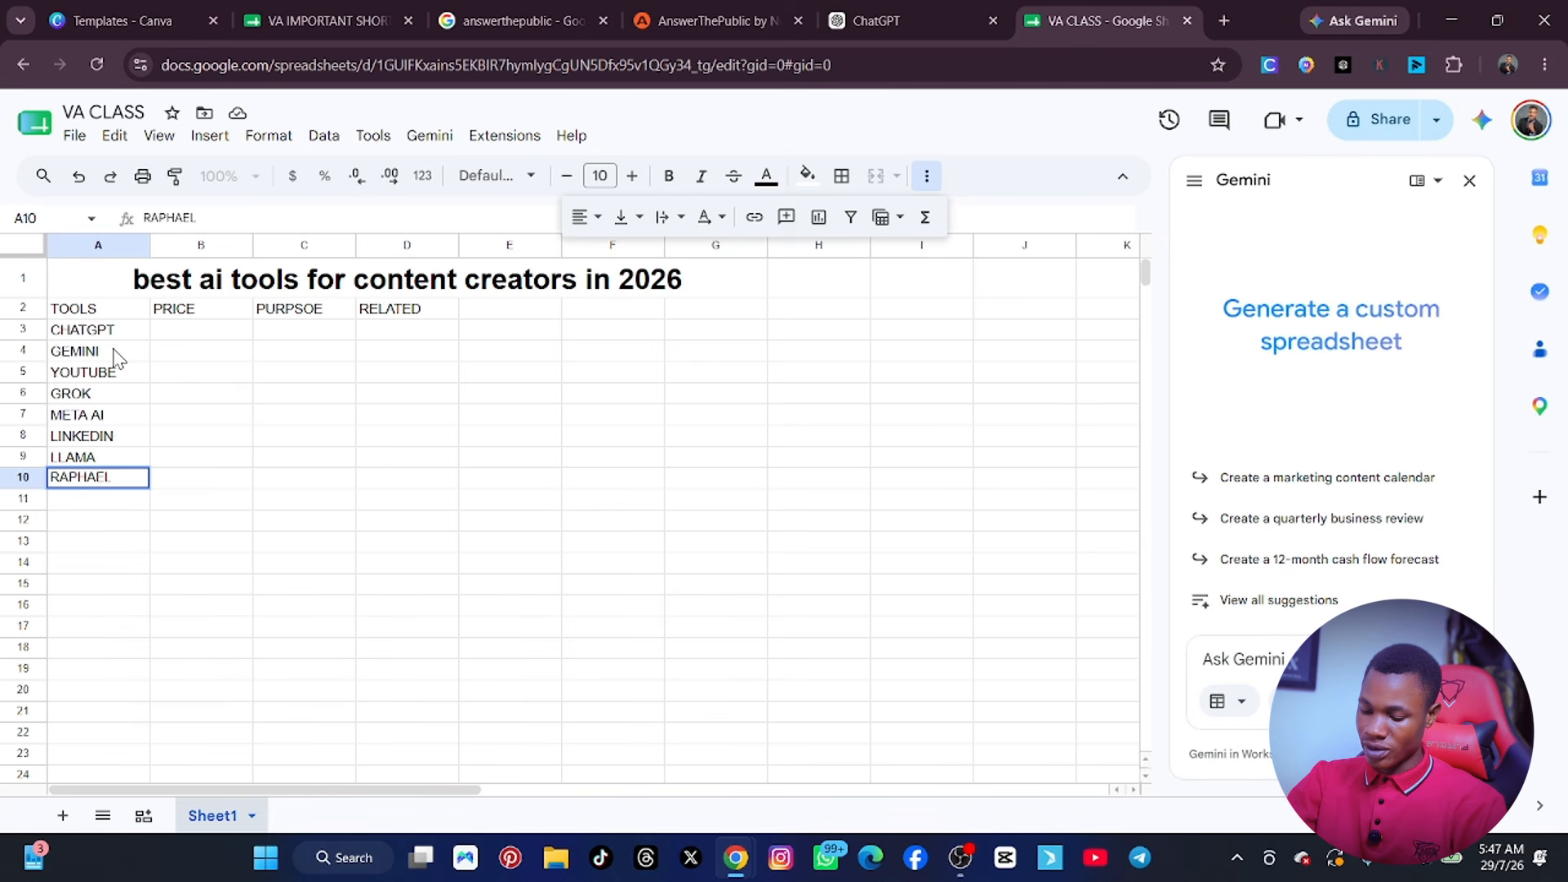
{"action": "type", "text": " AI"}
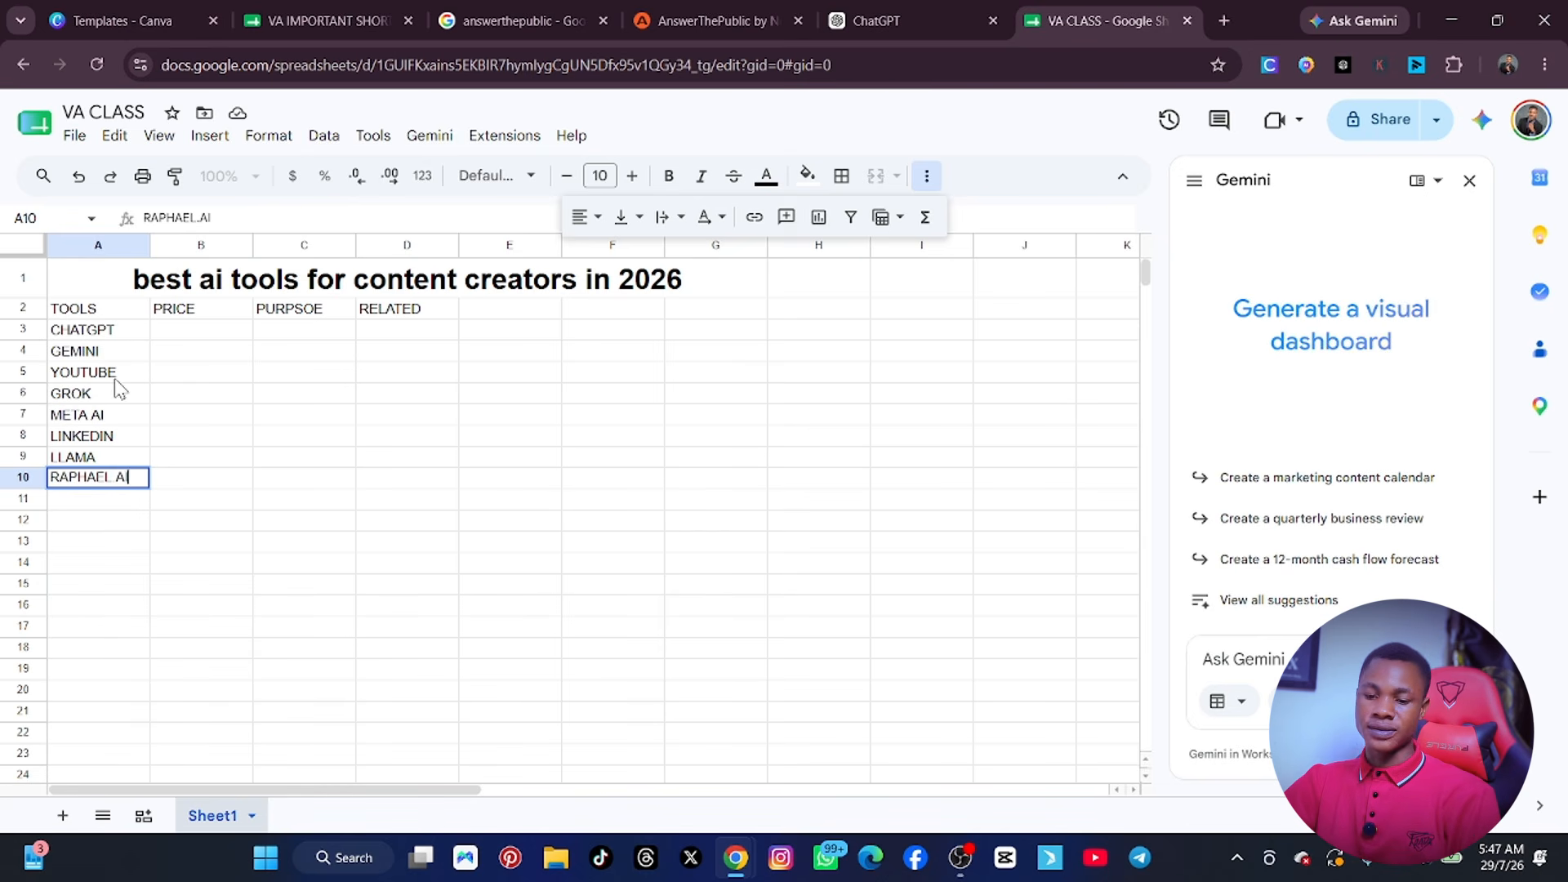
{"action": "left_click", "coordinate": [227, 513]}
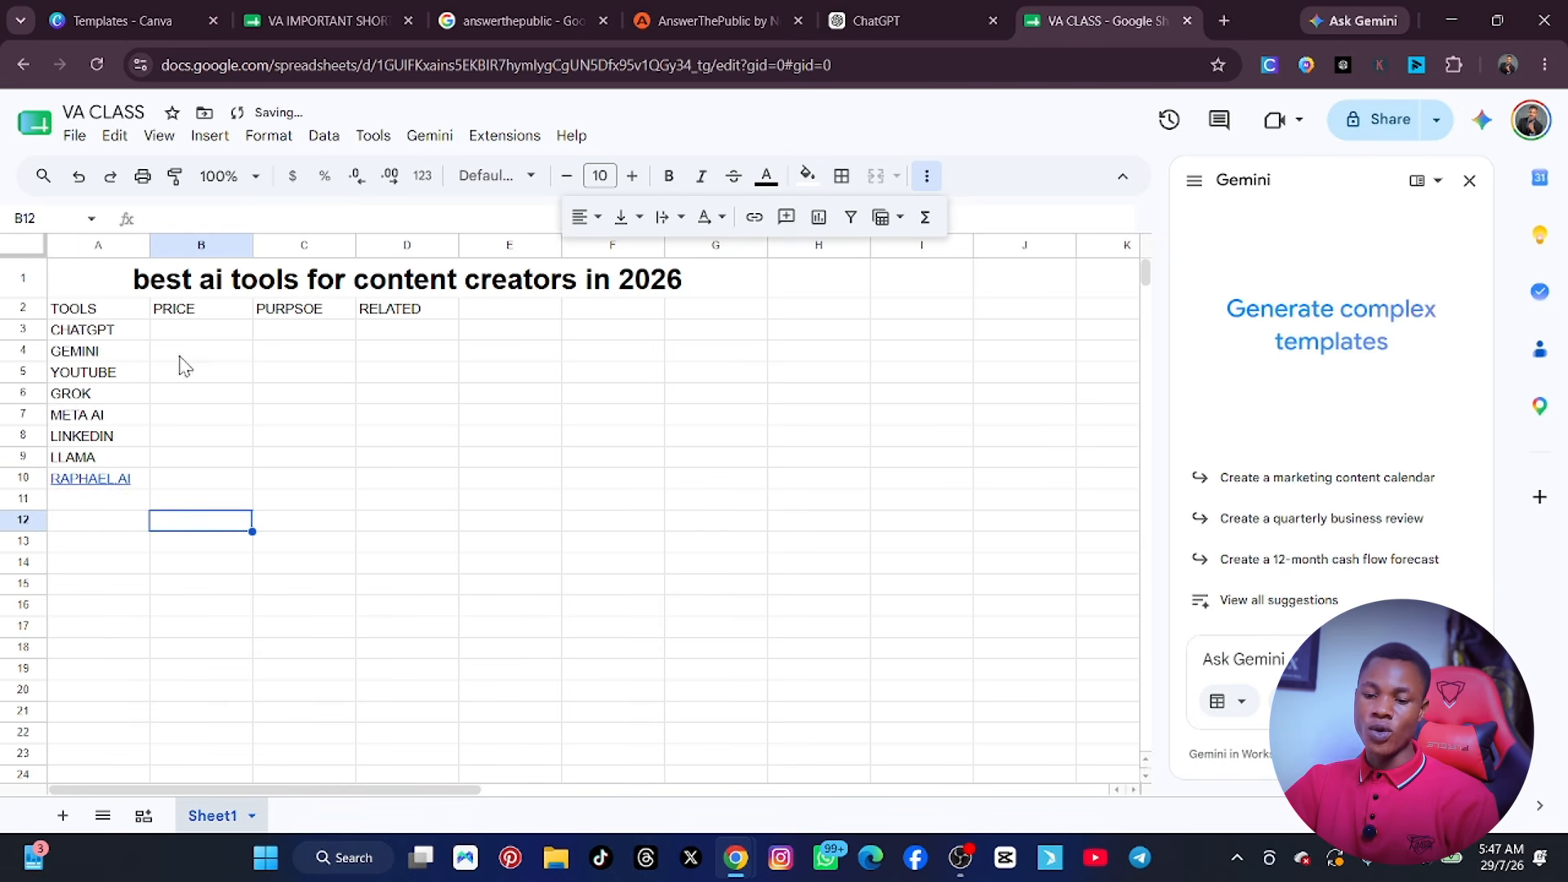
Enter the prices $200 for CHATGPT in cell B3 and $300 for GEMINI in cell B4.
{"action": "left_click", "coordinate": [182, 332]}
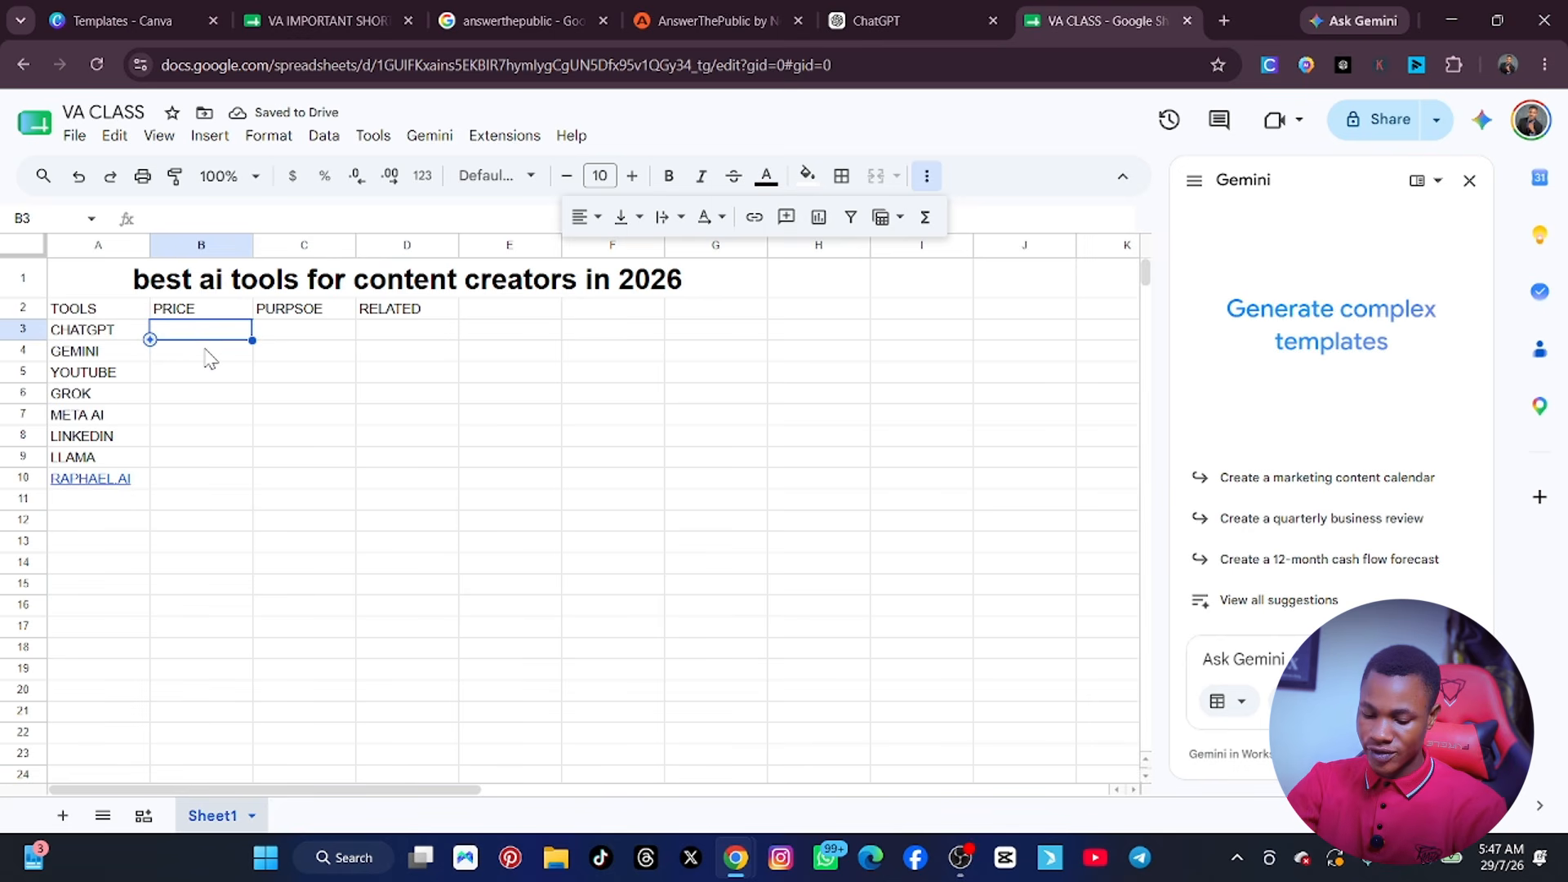
{"action": "type", "text": "$200"}
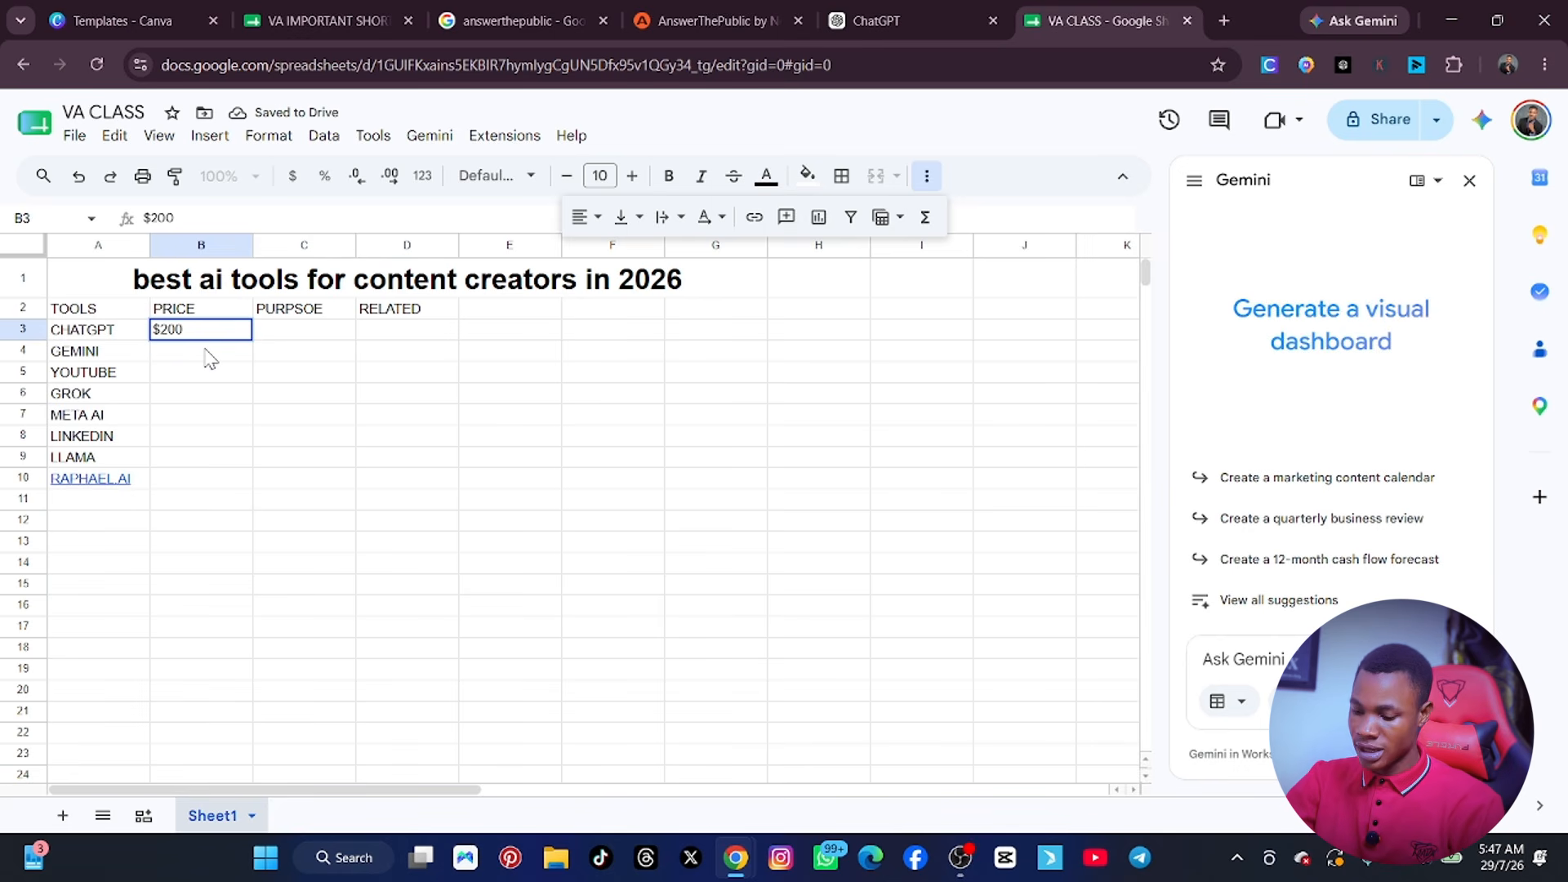
{"action": "key", "text": "Return"}
{"action": "type", "text": "$"}
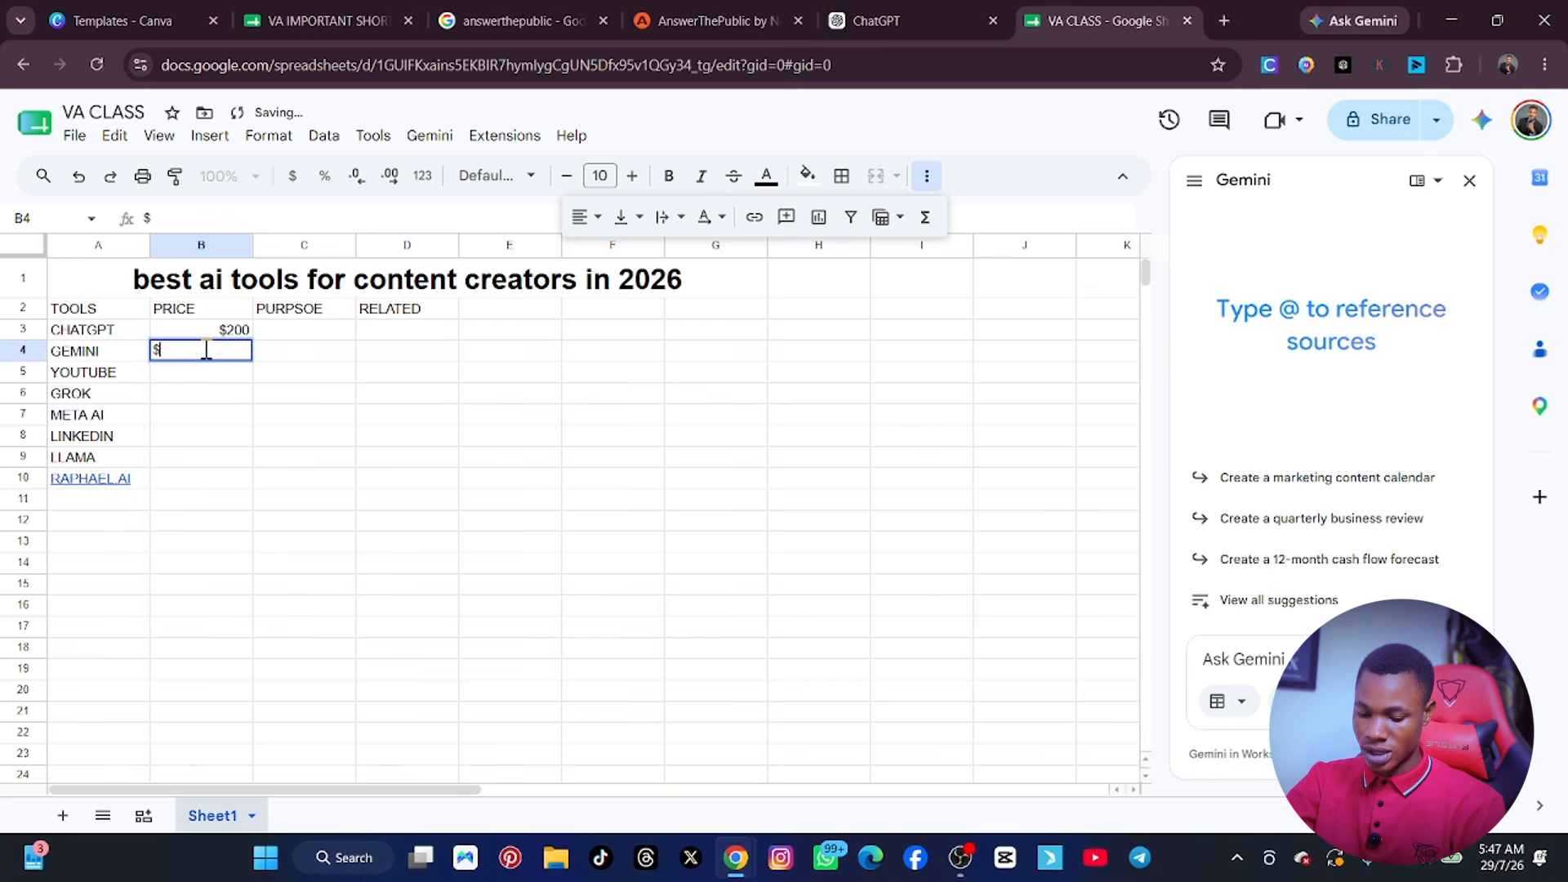
{"action": "type", "text": "300"}
{"action": "key", "text": "Return"}
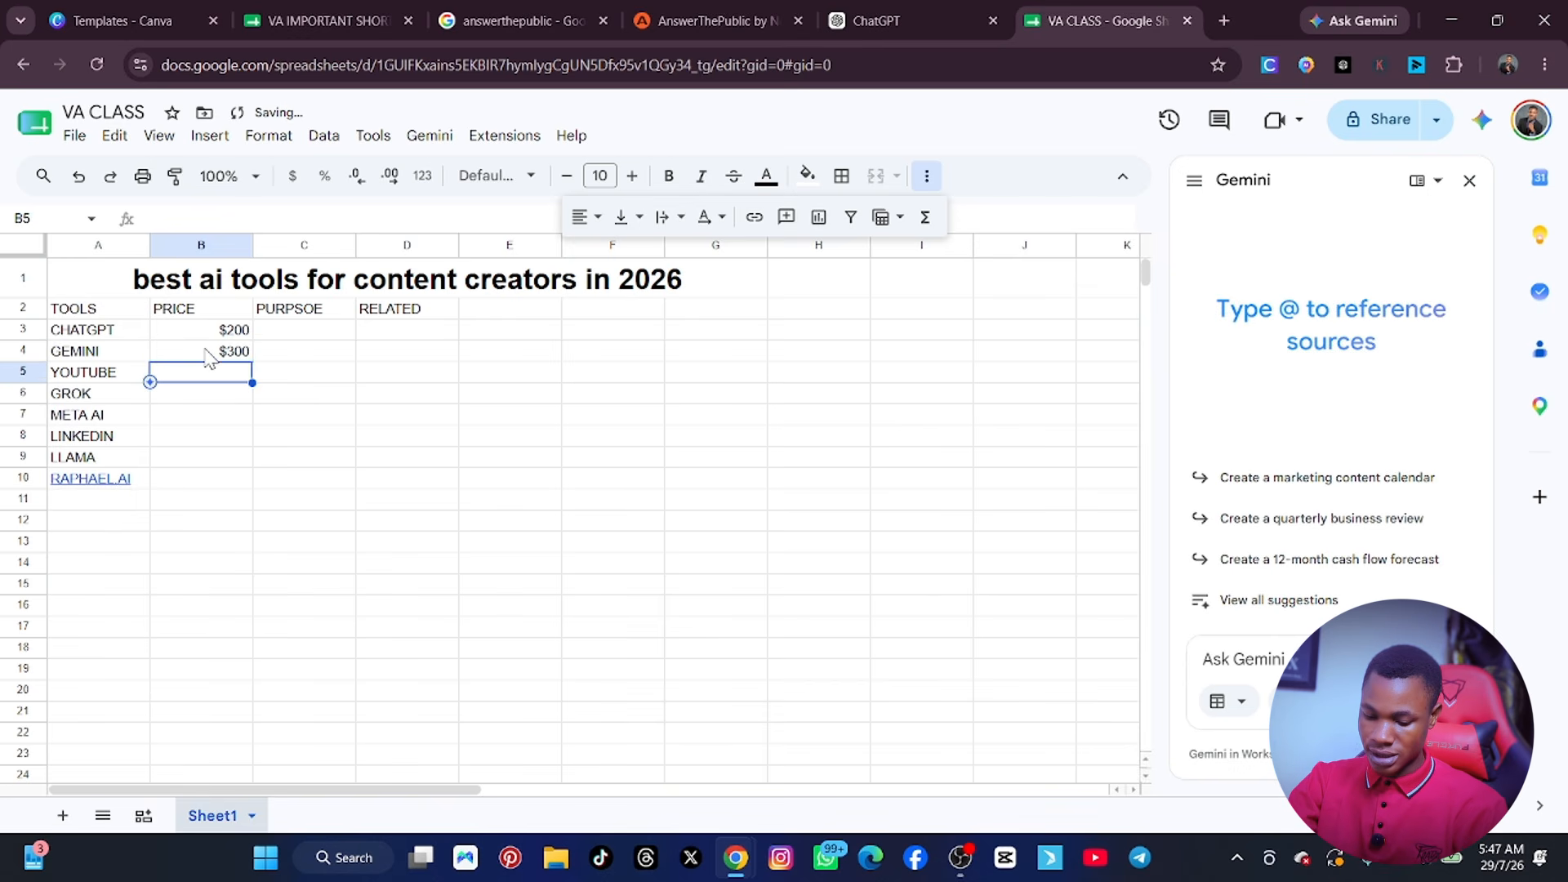
Enter the prices $350 for YOUTUBE in cell B5 and $390 for GROK in cell B6.
{"action": "type", "text": "£"}
{"action": "key", "text": "BackSpace"}
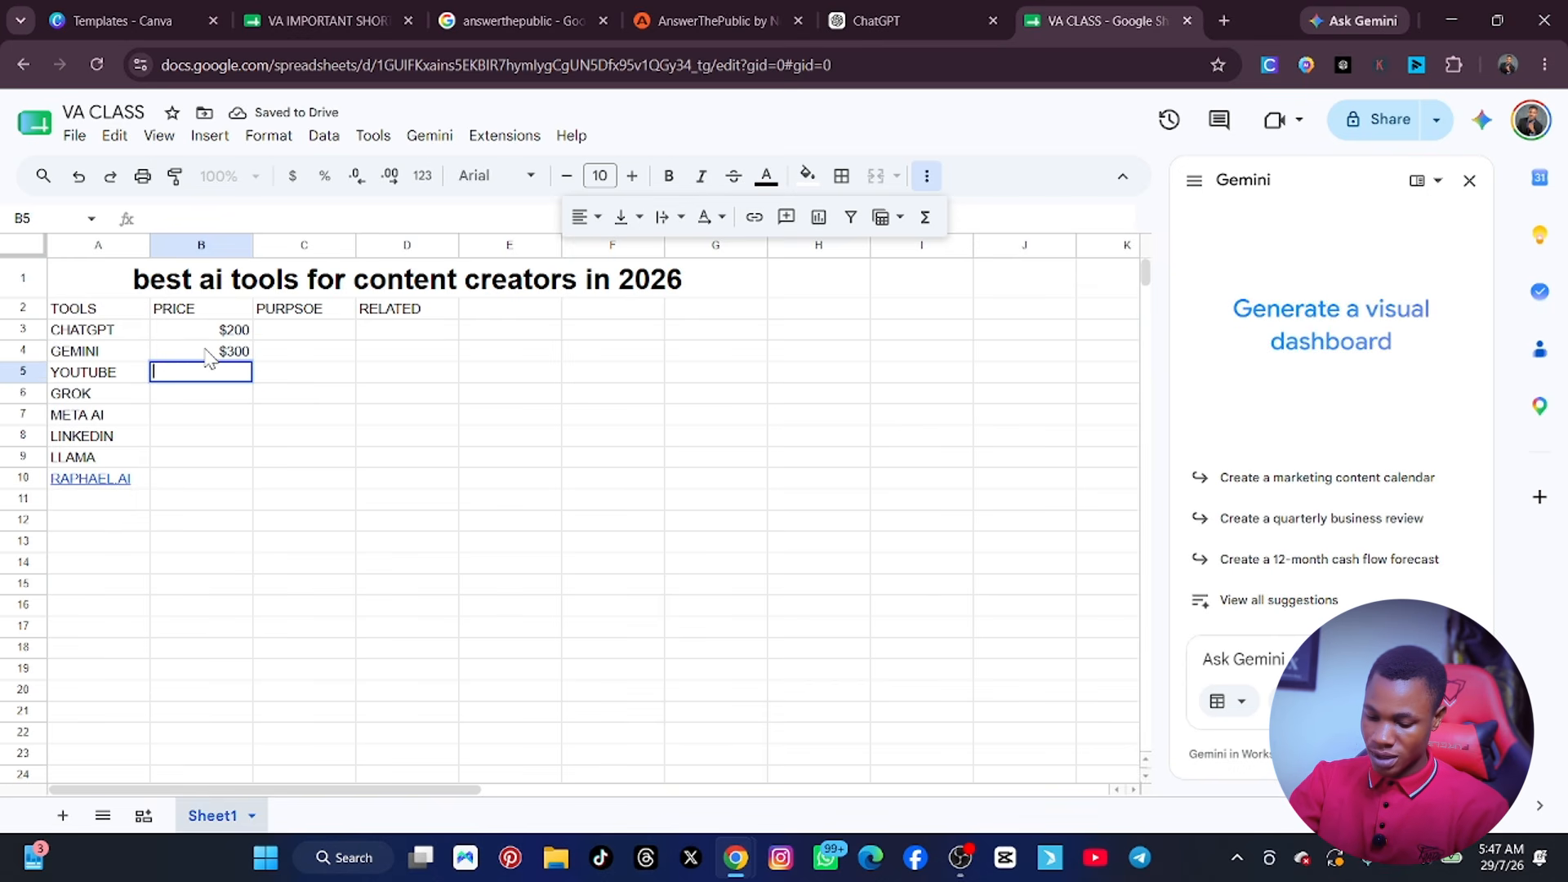
{"action": "type", "text": "$35"}
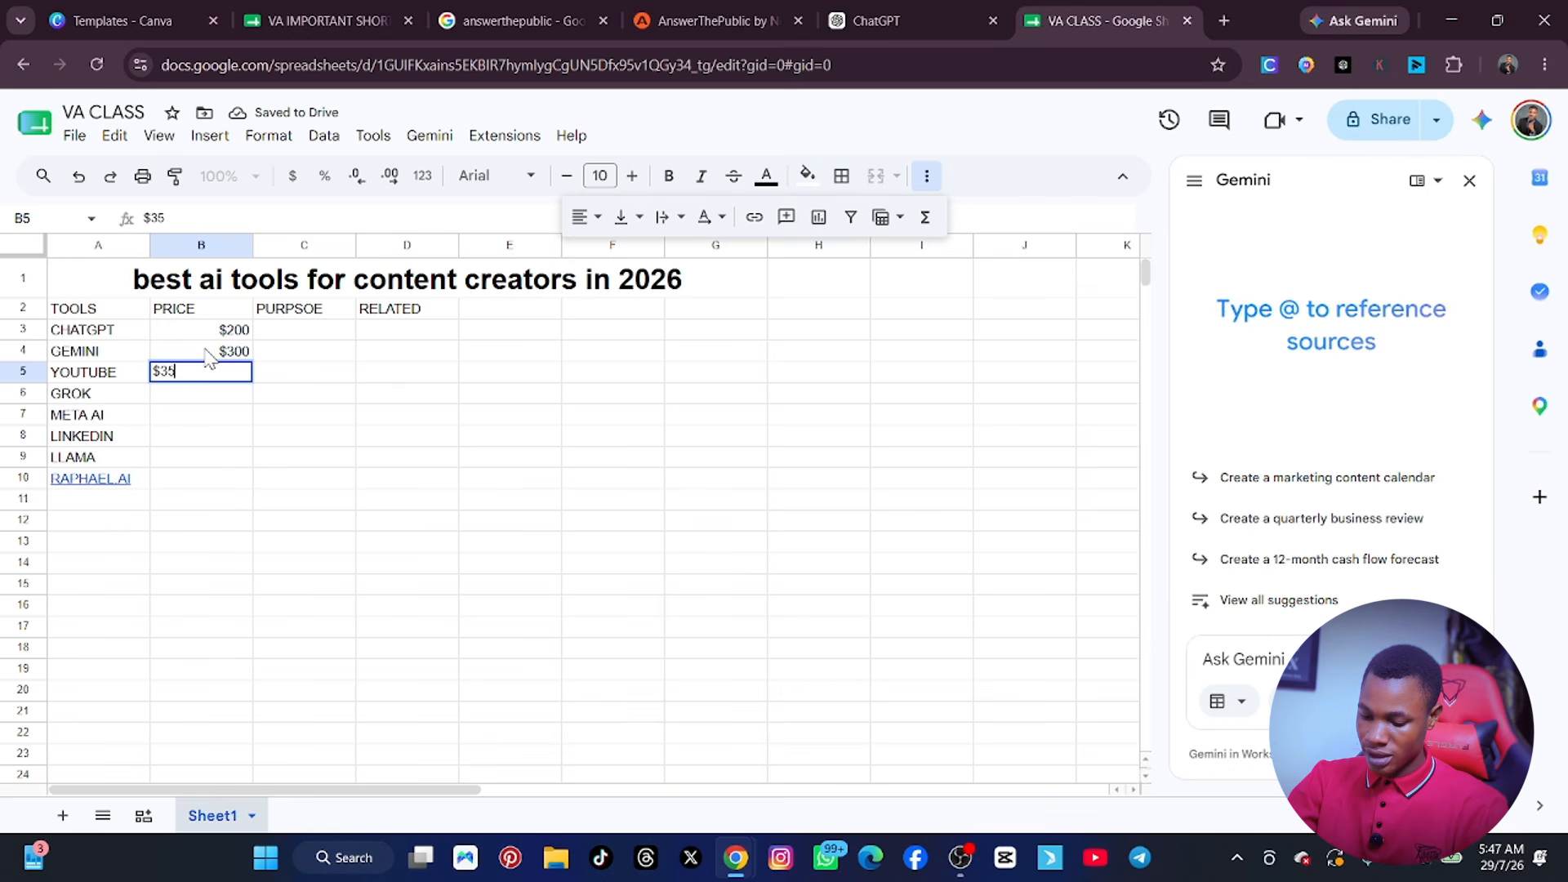
{"action": "type", "text": "0"}
{"action": "key", "text": "Return"}
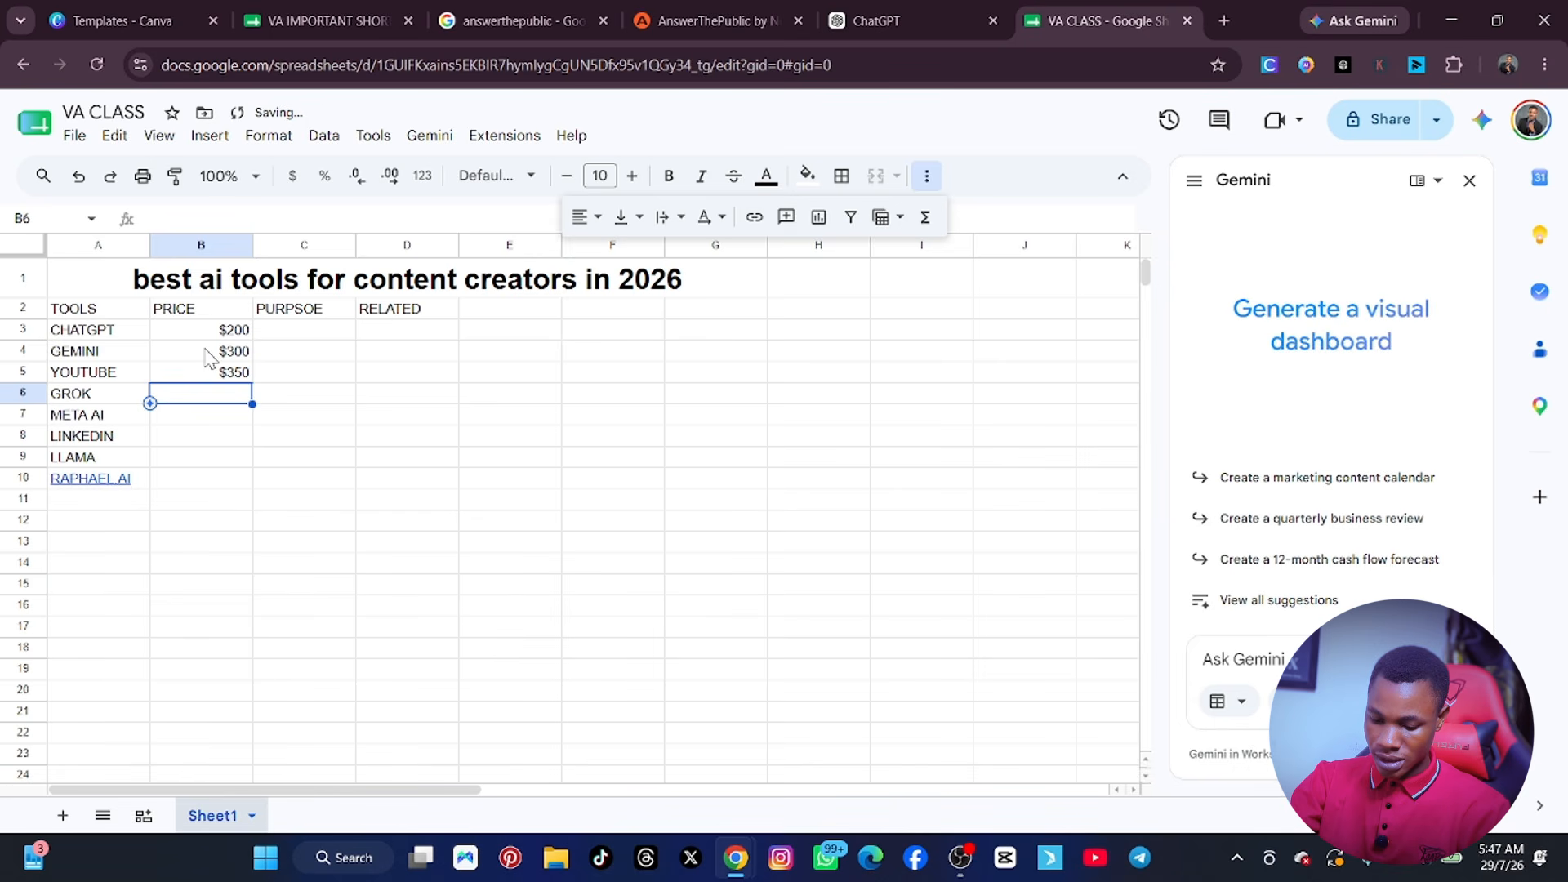
{"action": "type", "text": "$3"}
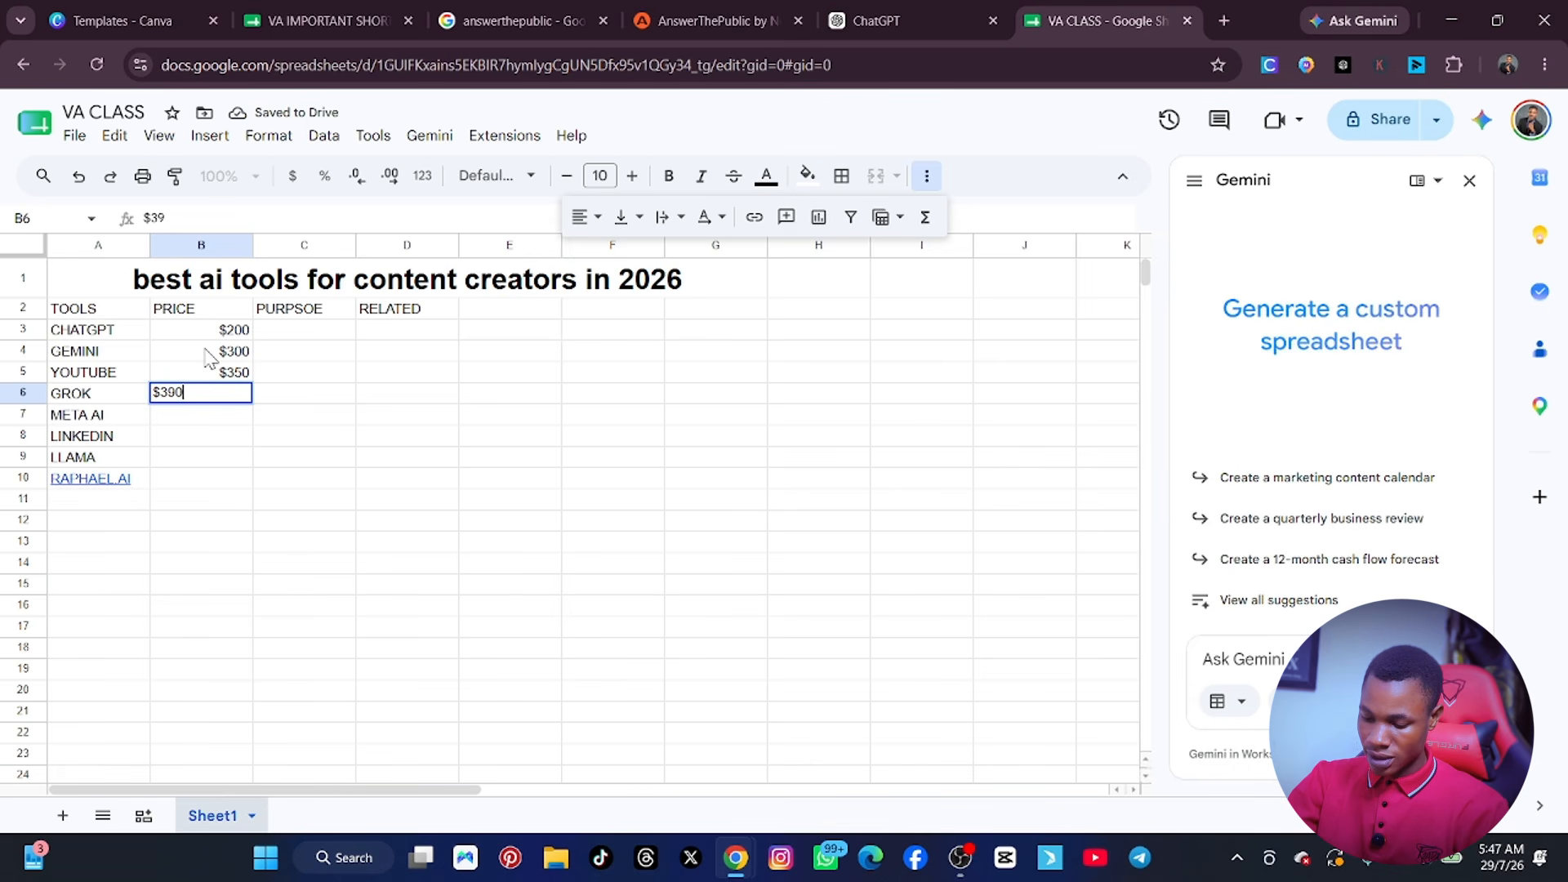
{"action": "type", "text": "90"}
Change the YOUTUBE price in cell B5 to $459.
{"action": "key", "text": "Up"}
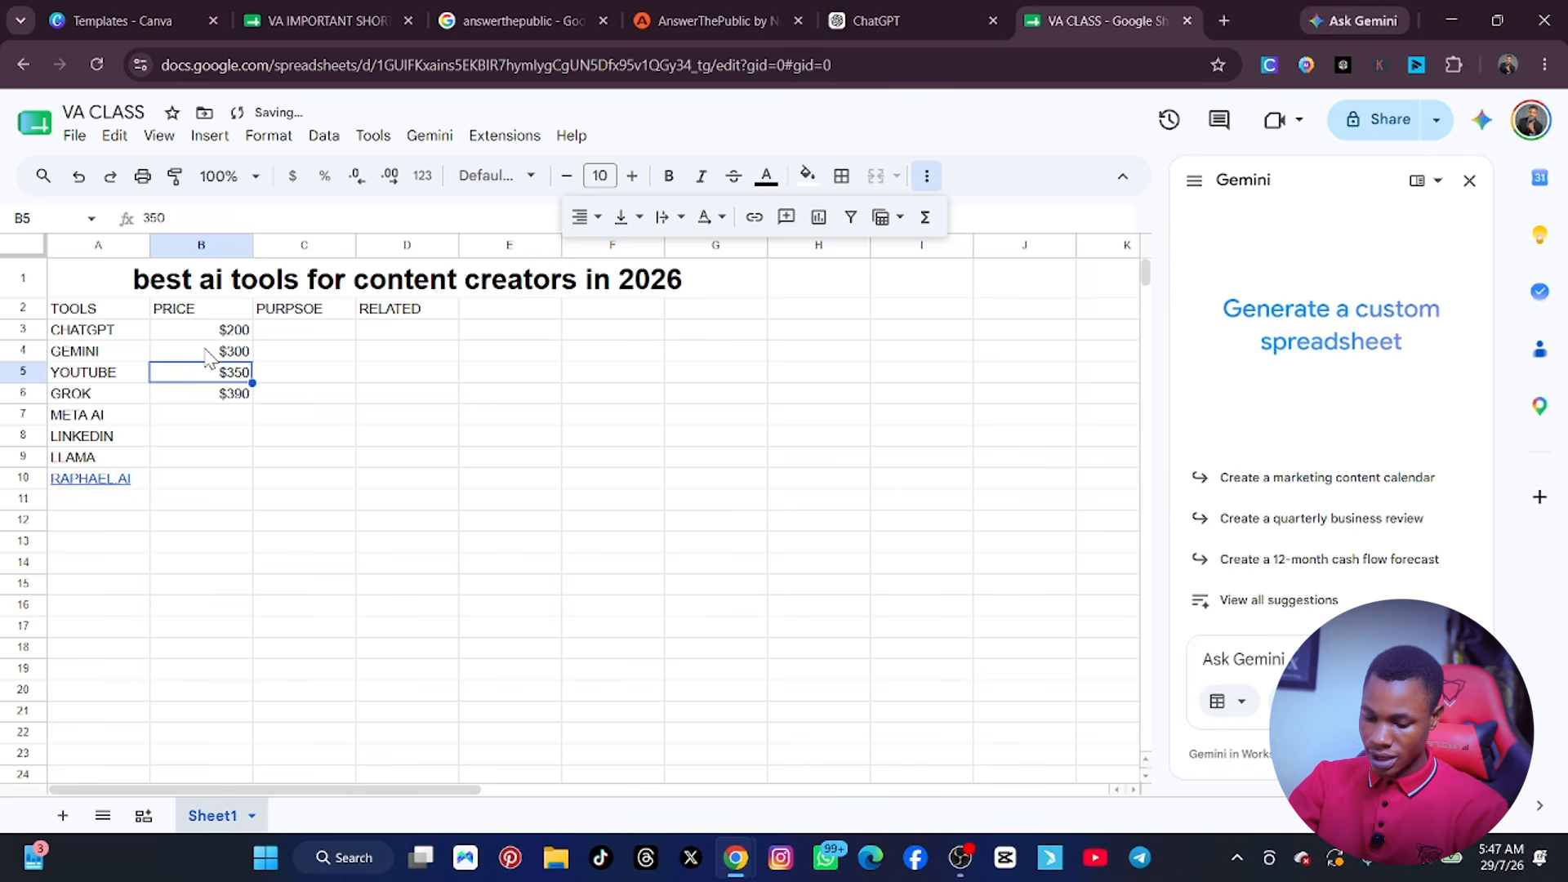
{"action": "type", "text": "$459"}
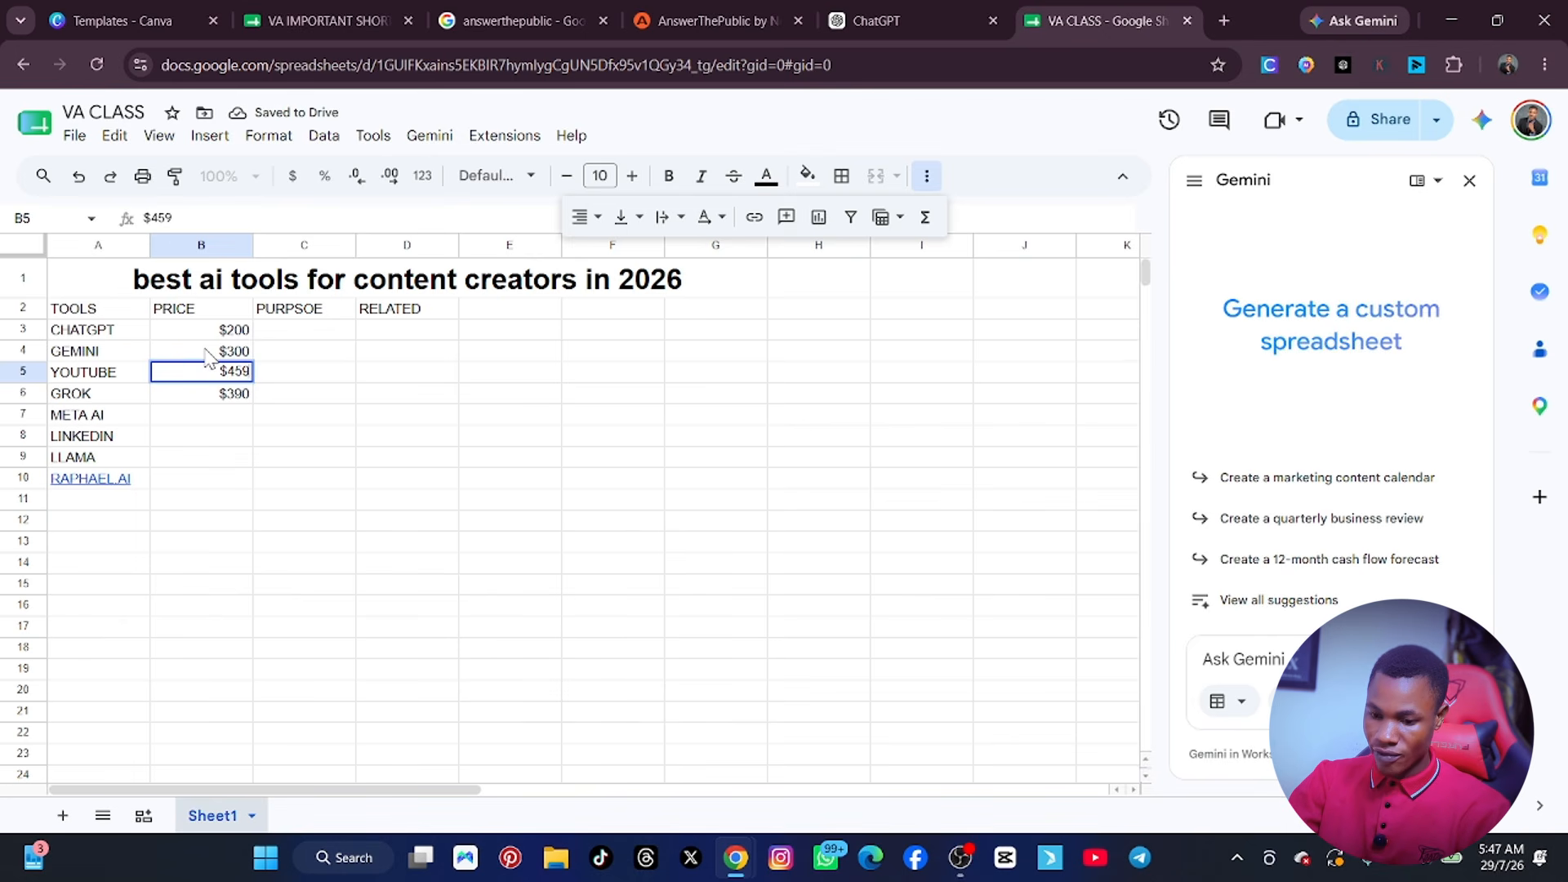
{"action": "key", "text": "Return"}
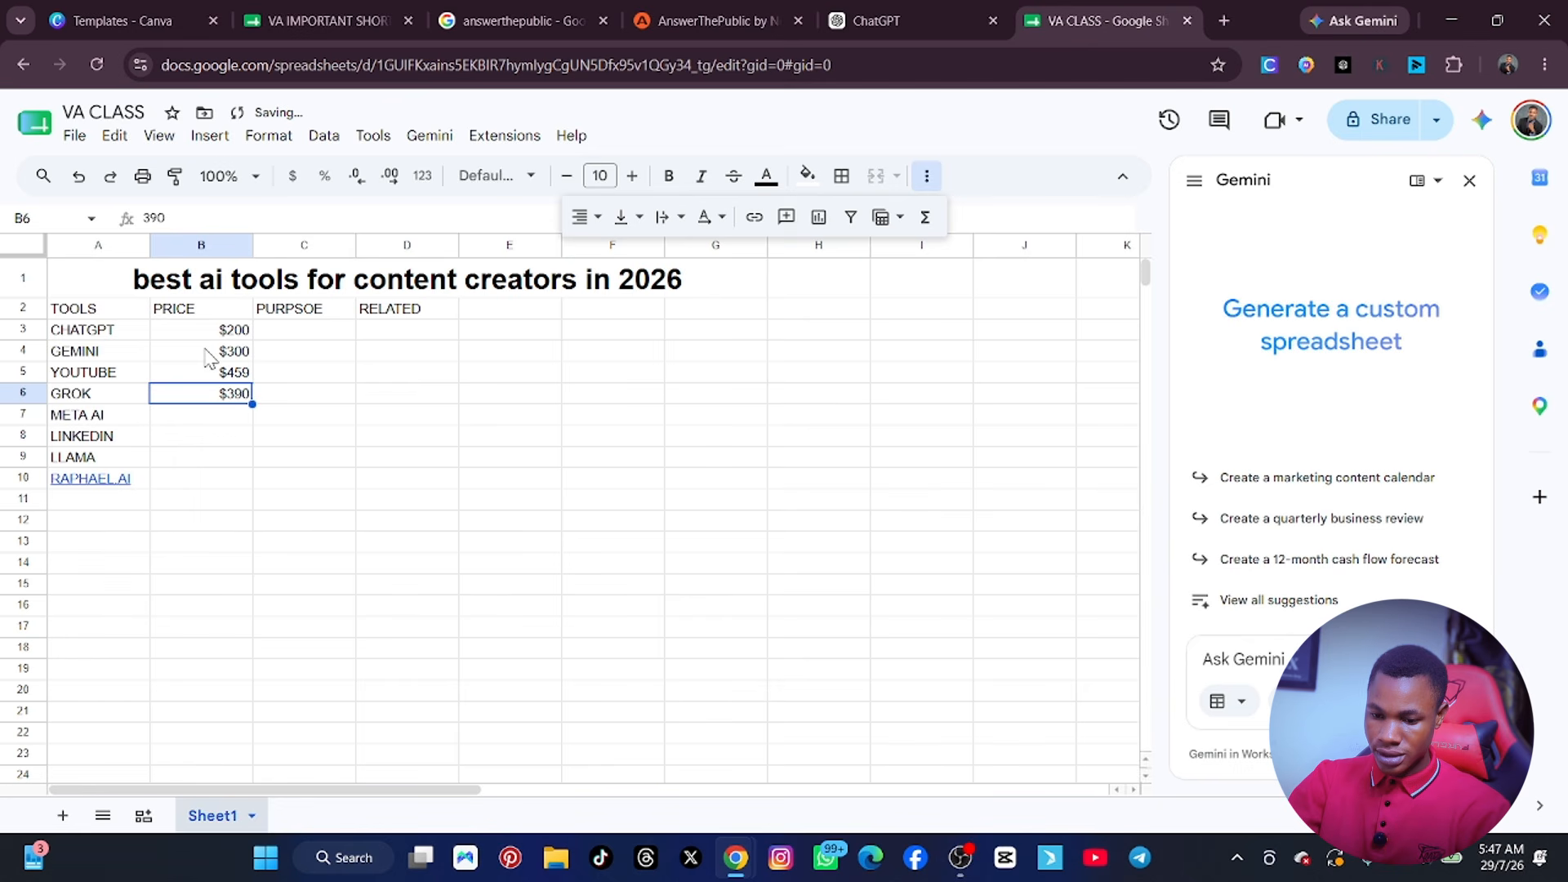
Enter the prices $500 for META AI in cell B7 and $600 for LINKEDIN in cell B8.
{"action": "key", "text": "Down"}
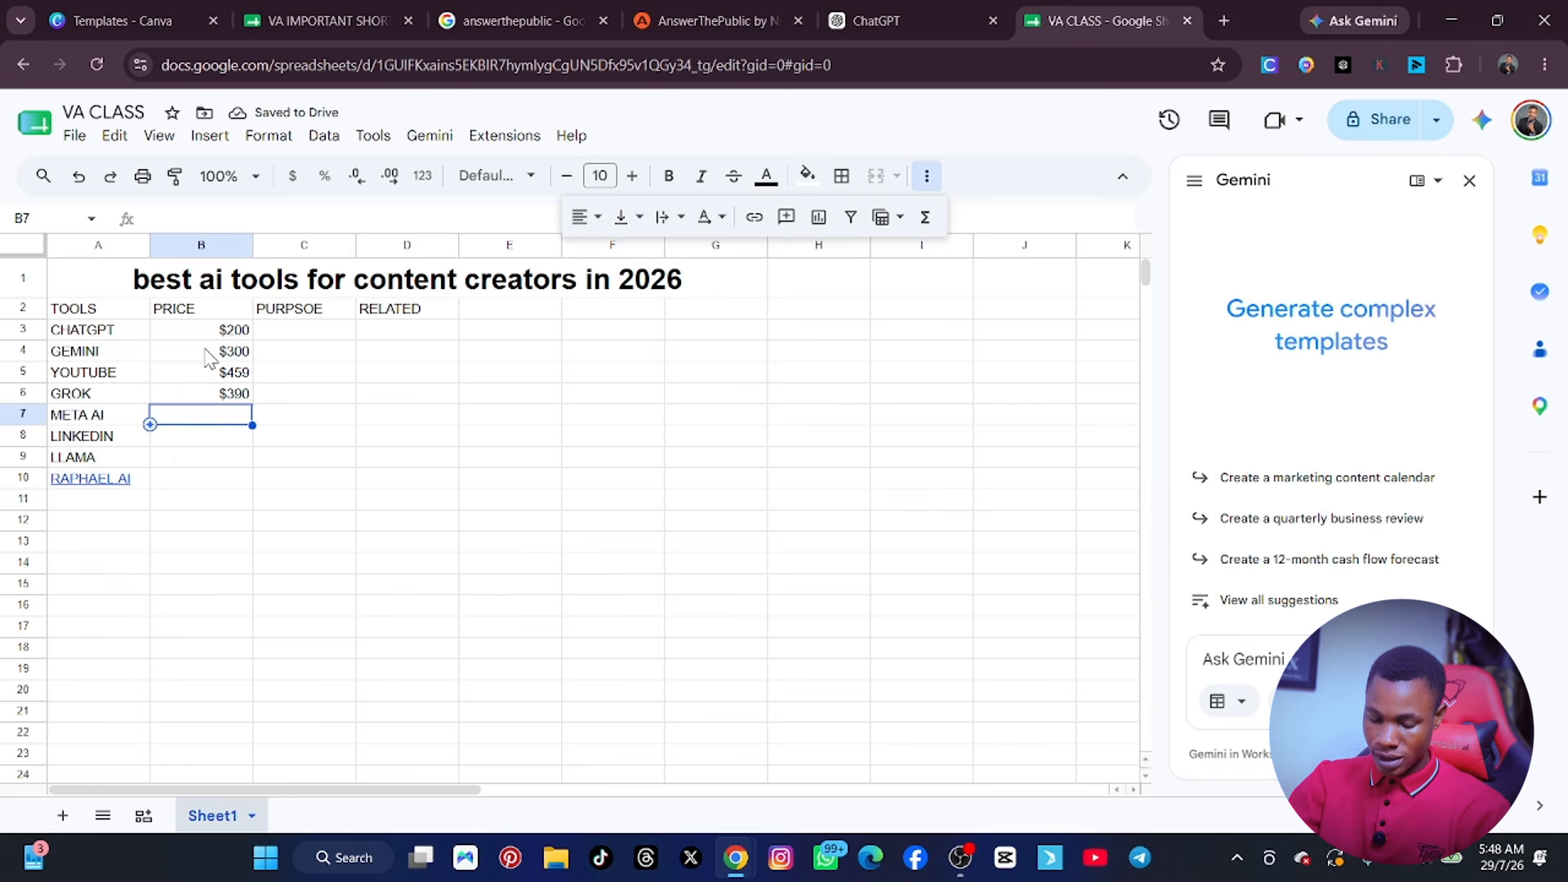
{"action": "type", "text": "$"}
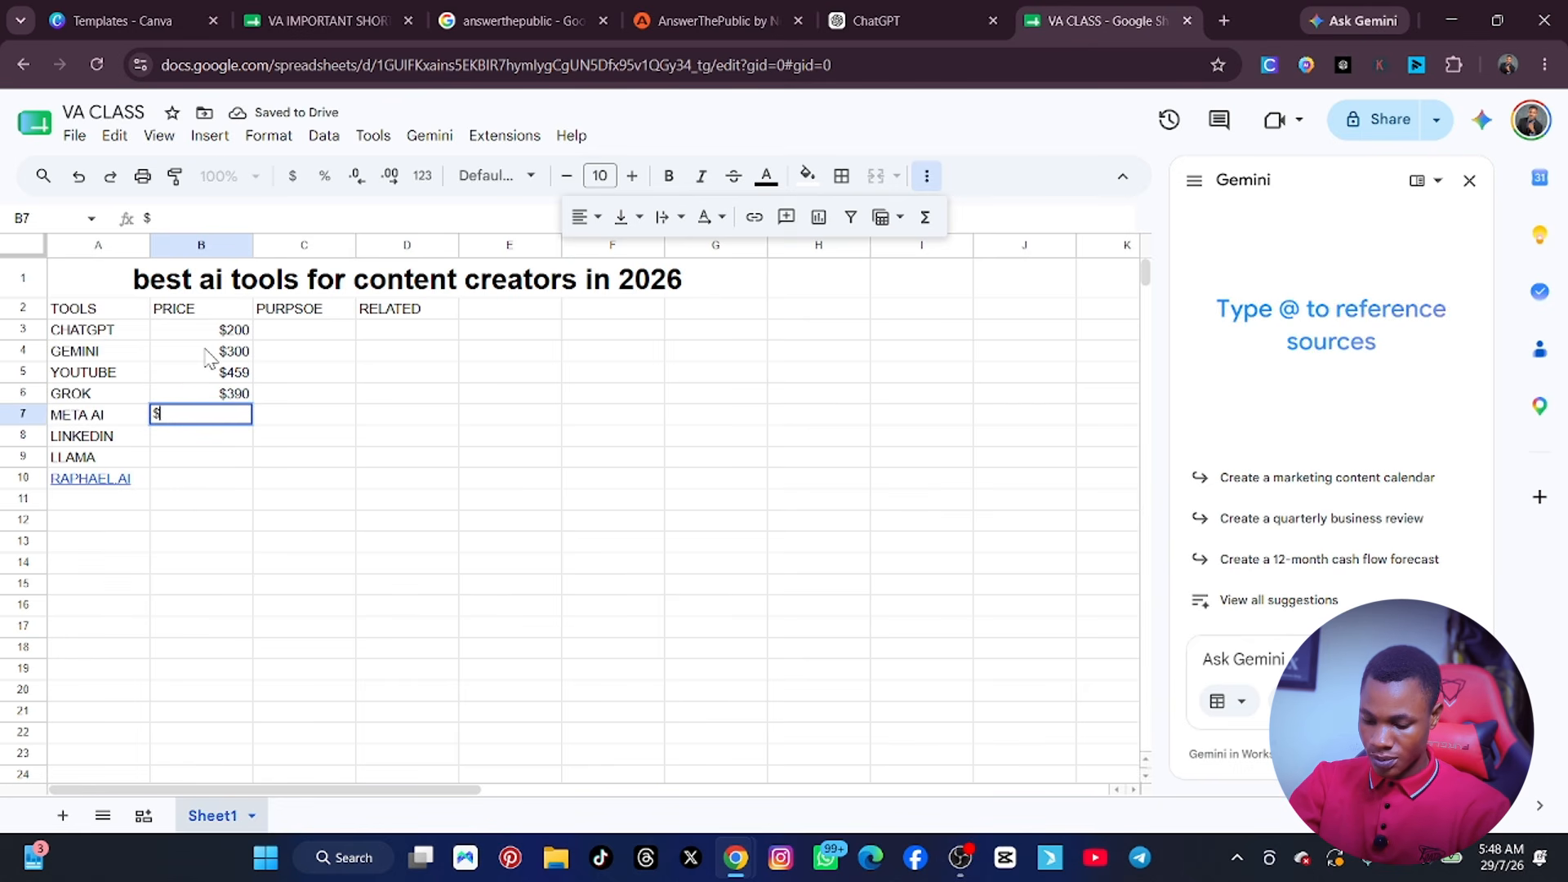
{"action": "type", "text": "500"}
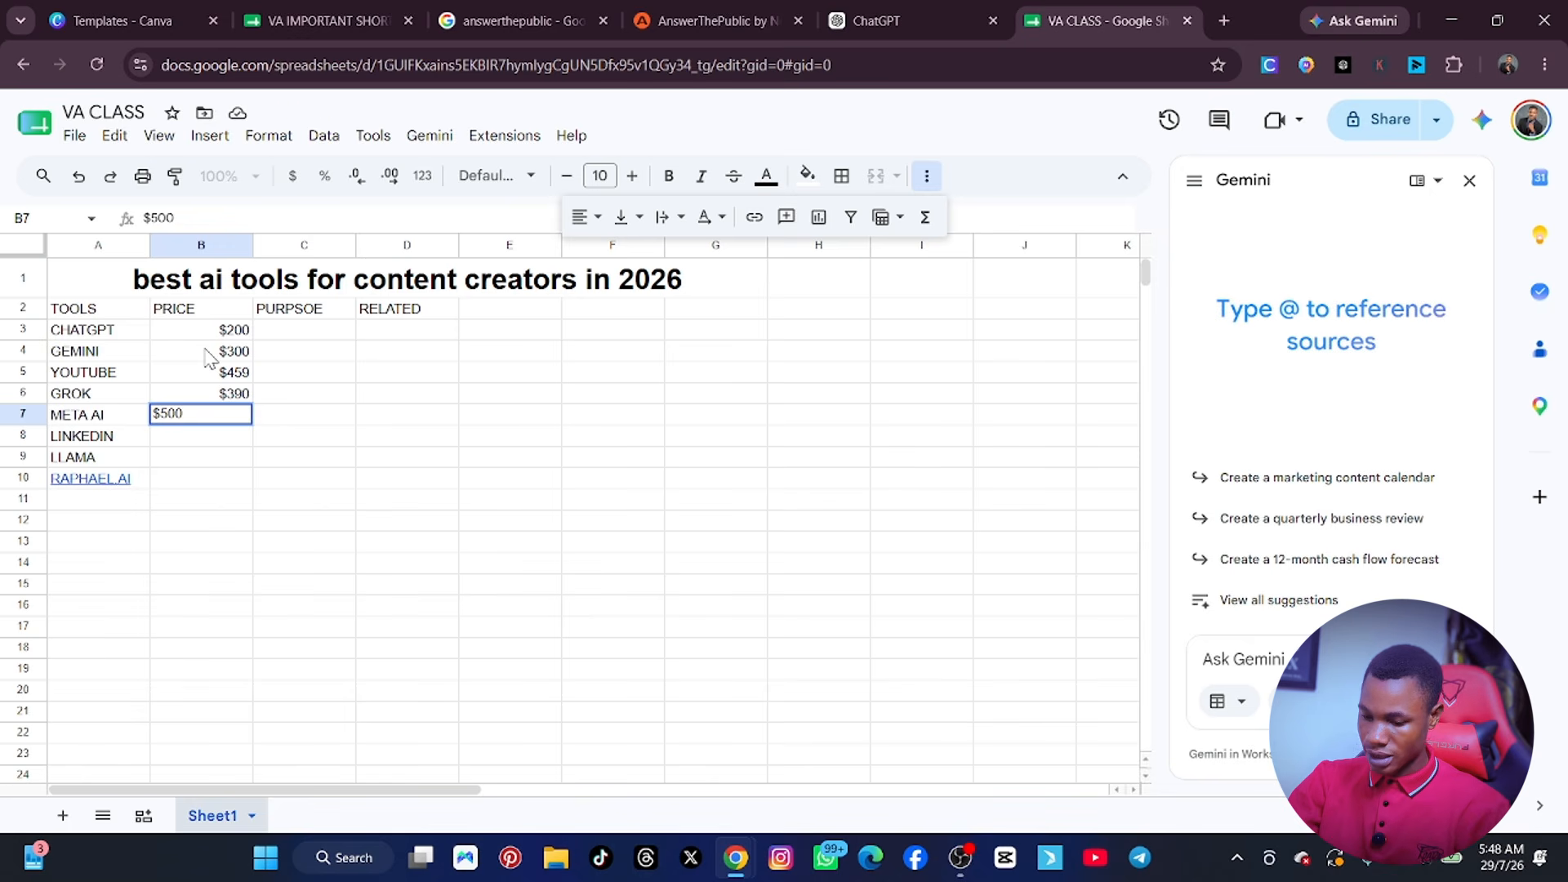
{"action": "key", "text": "Return"}
{"action": "type", "text": "$"}
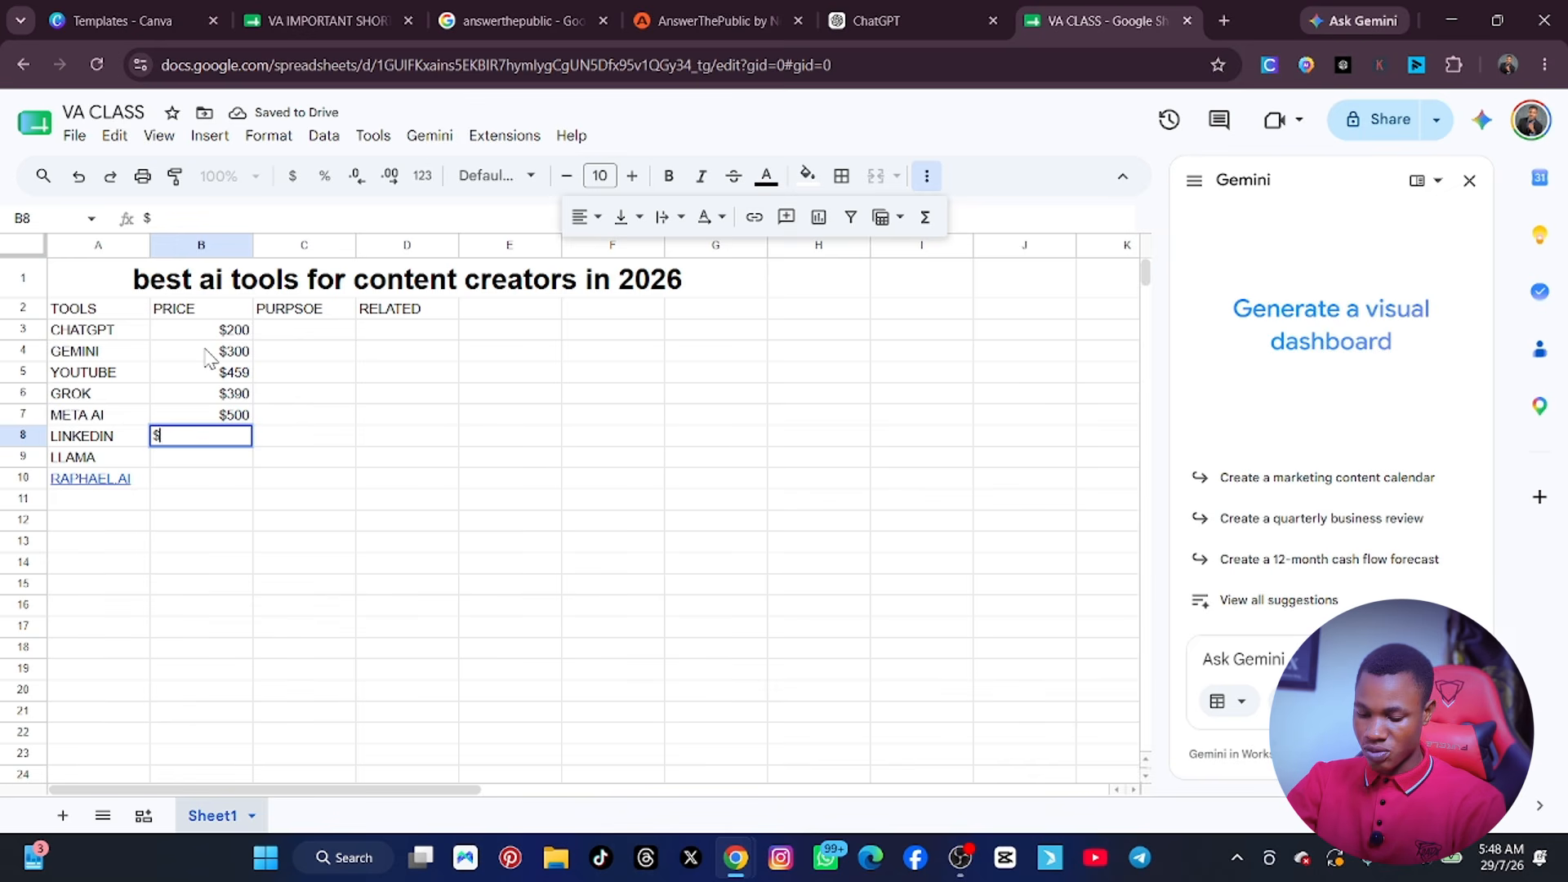
{"action": "type", "text": "600"}
{"action": "key", "text": "Return"}
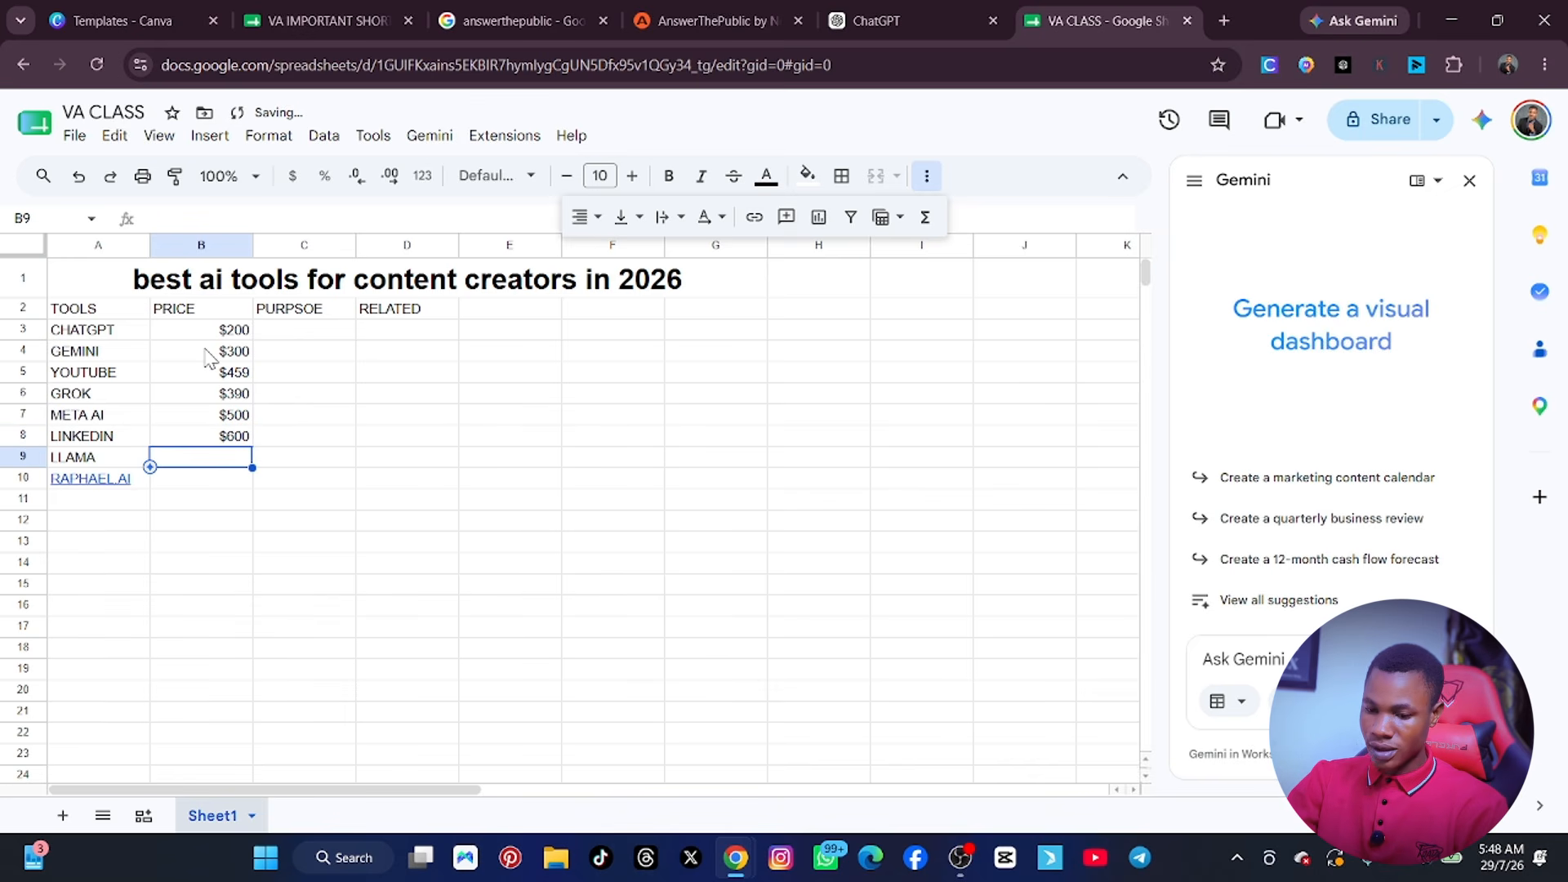
Complete the PRICE column with $700 for LLAMA in cell B9 and $800 for RAPHAEL.AI in cell B10.
{"action": "type", "text": "$"}
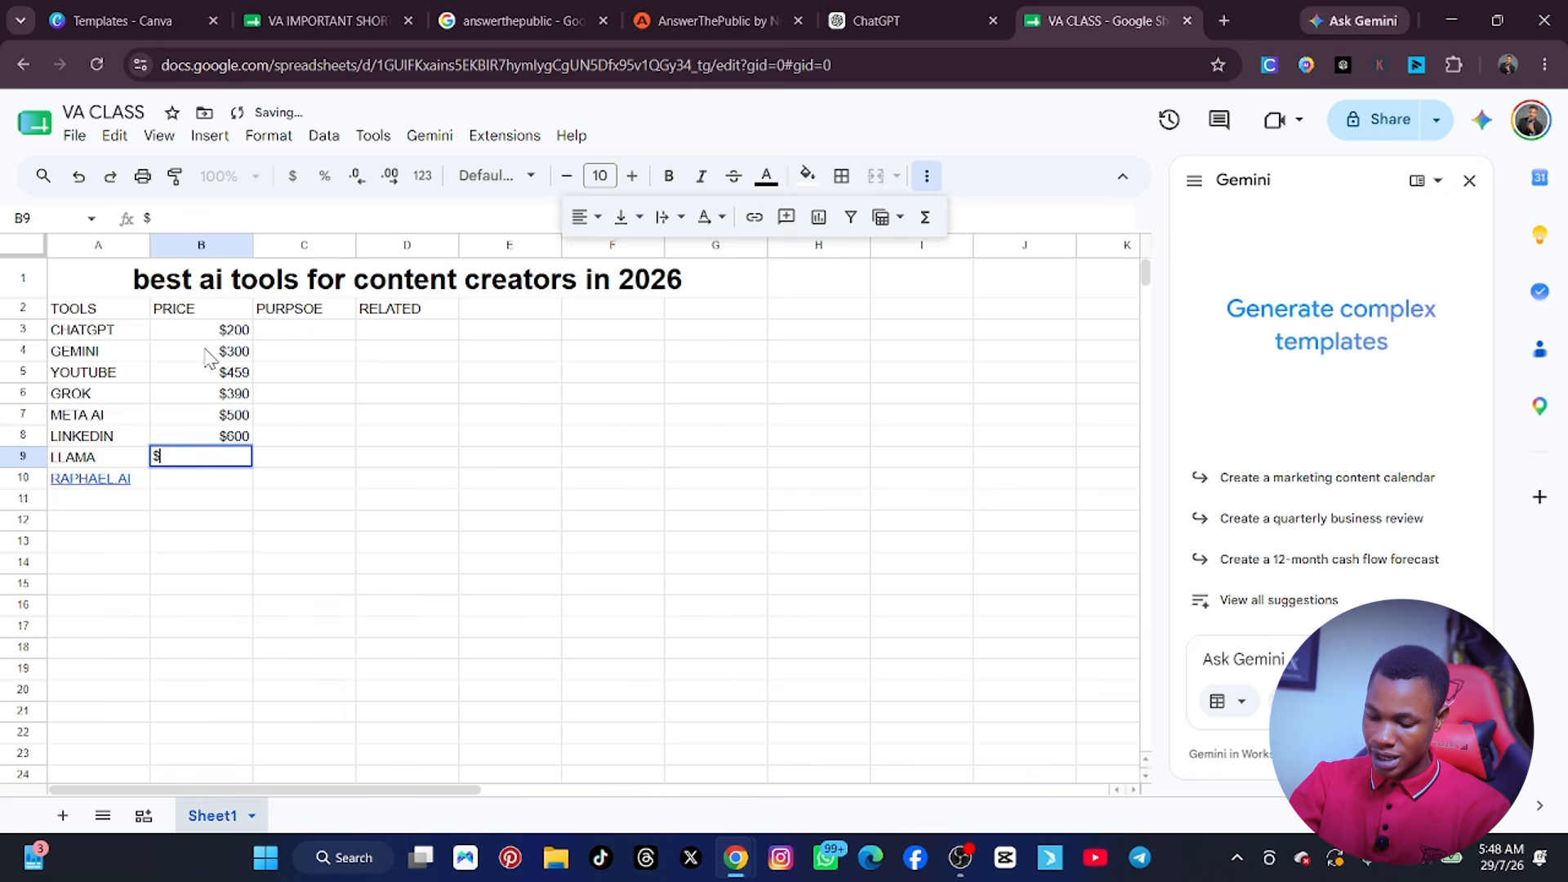
{"action": "type", "text": "700"}
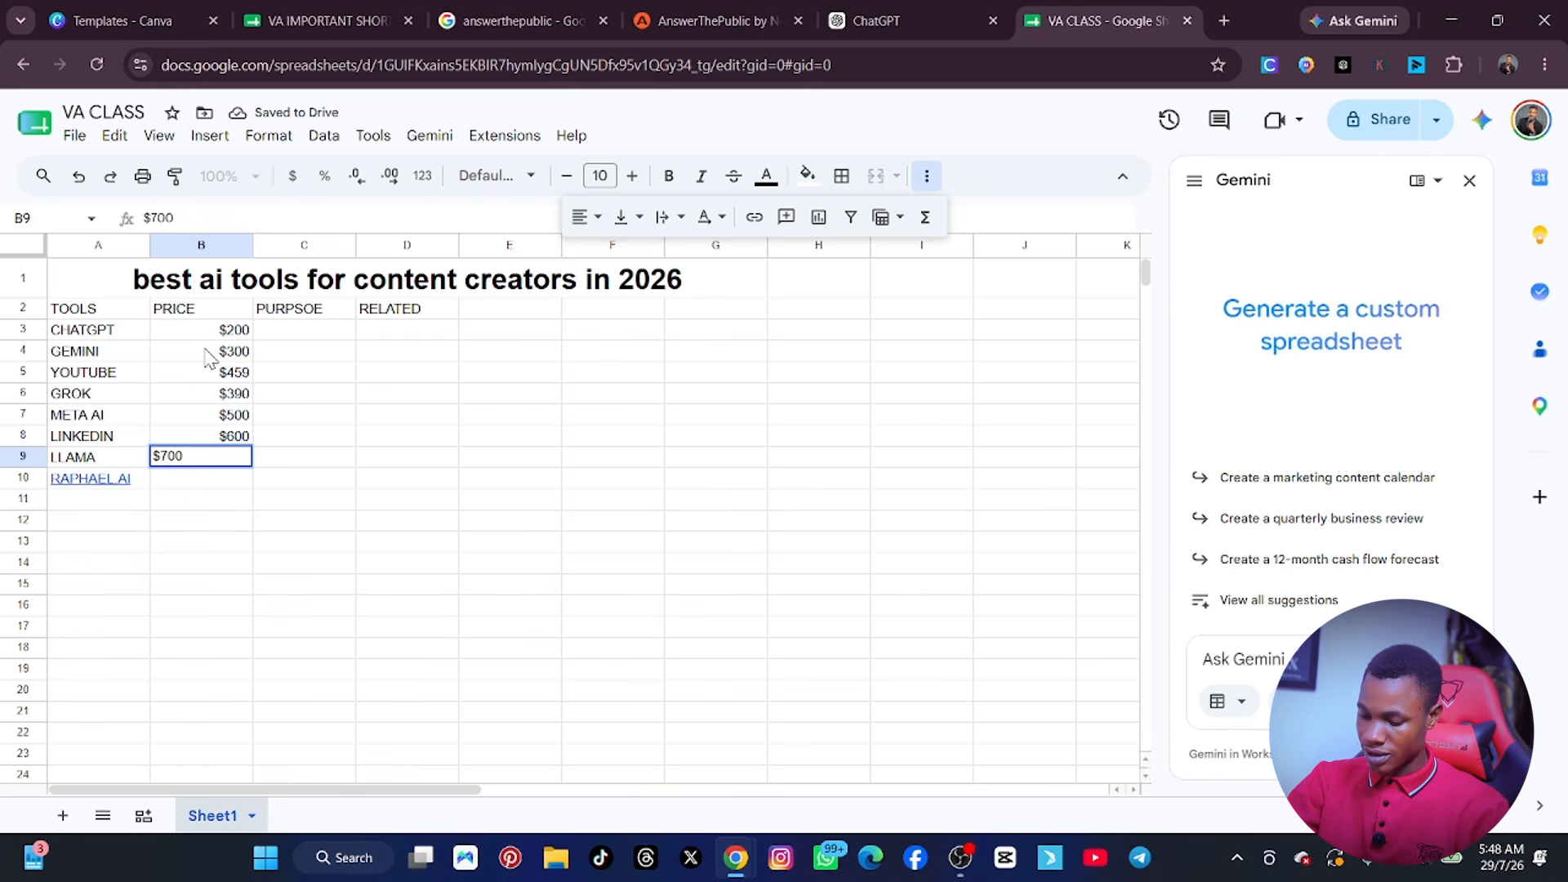
{"action": "key", "text": "Return"}
{"action": "type", "text": "$"}
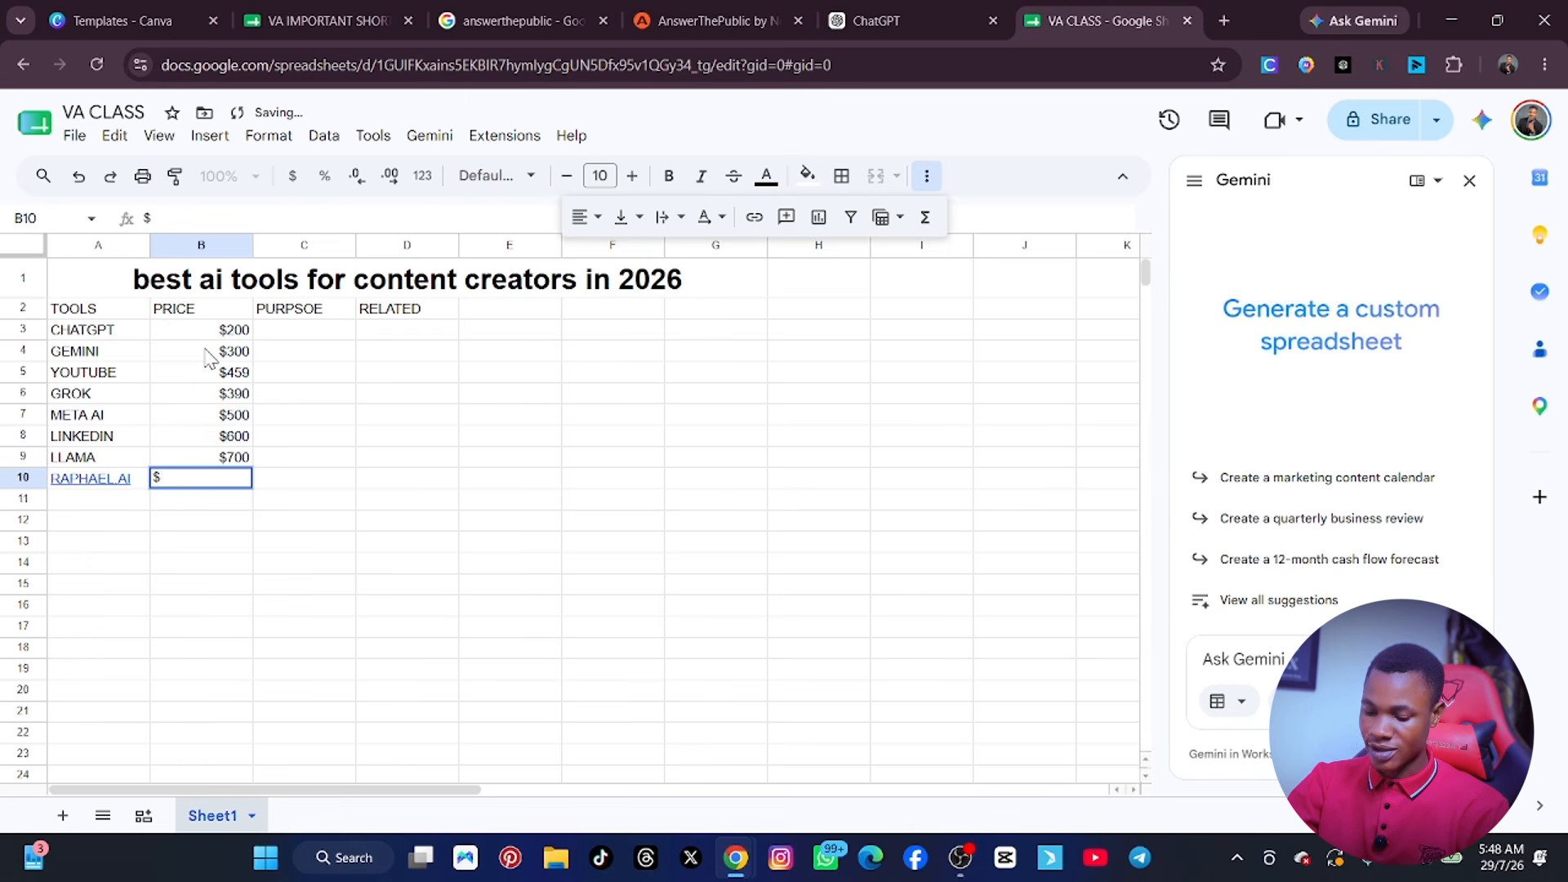
{"action": "type", "text": "800"}
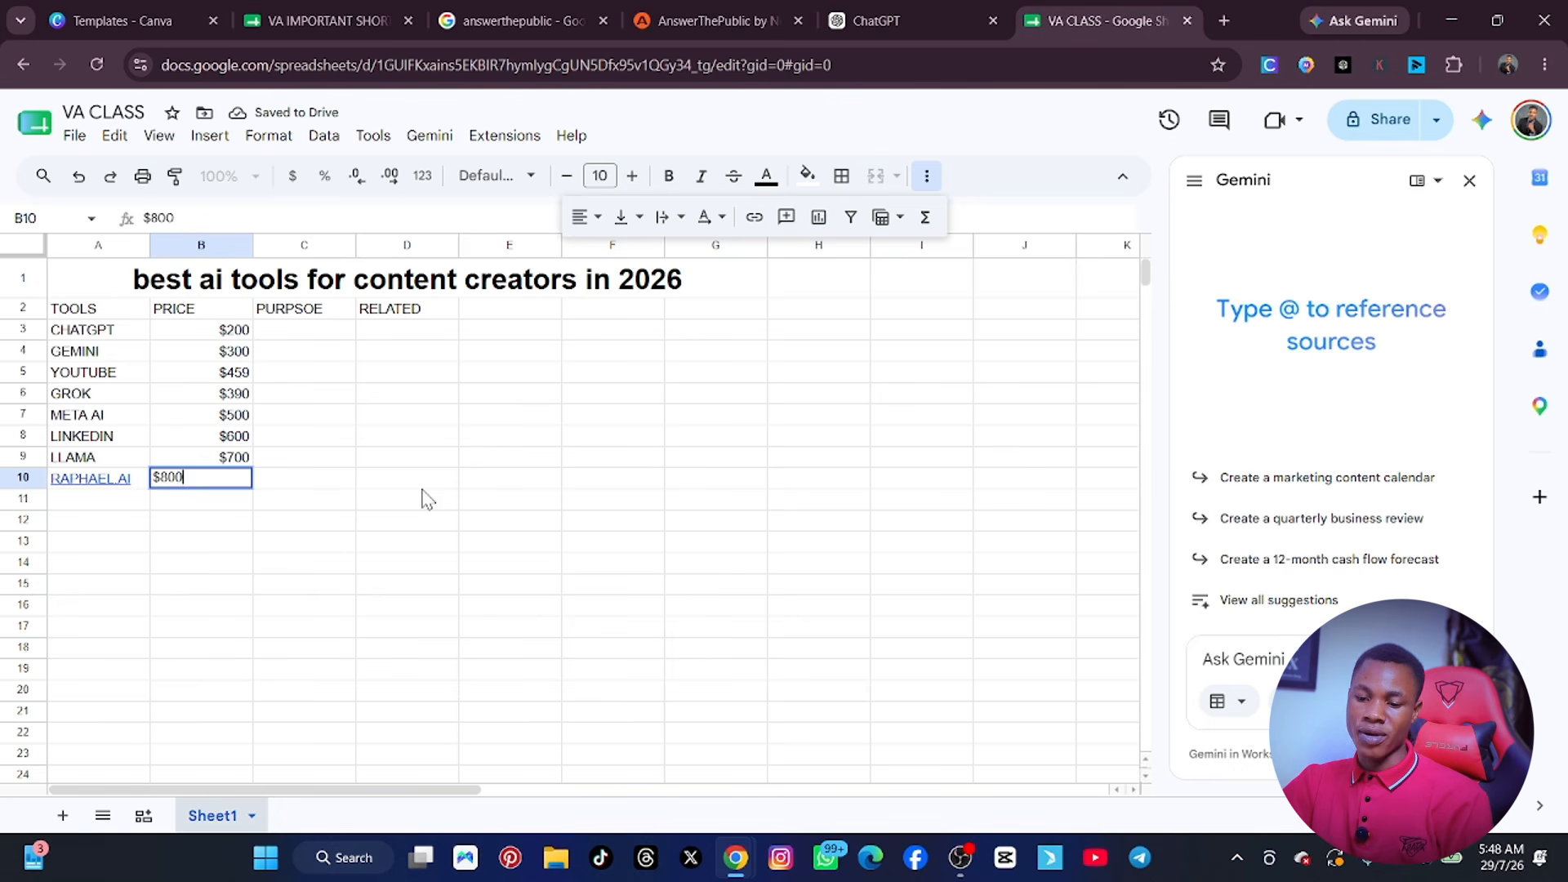
{"action": "left_click", "coordinate": [422, 487]}
Enter GENERATE TEX as the purpose of CHATGPT and GEMINI in cells C3 and C4.
{"action": "left_click", "coordinate": [317, 331]}
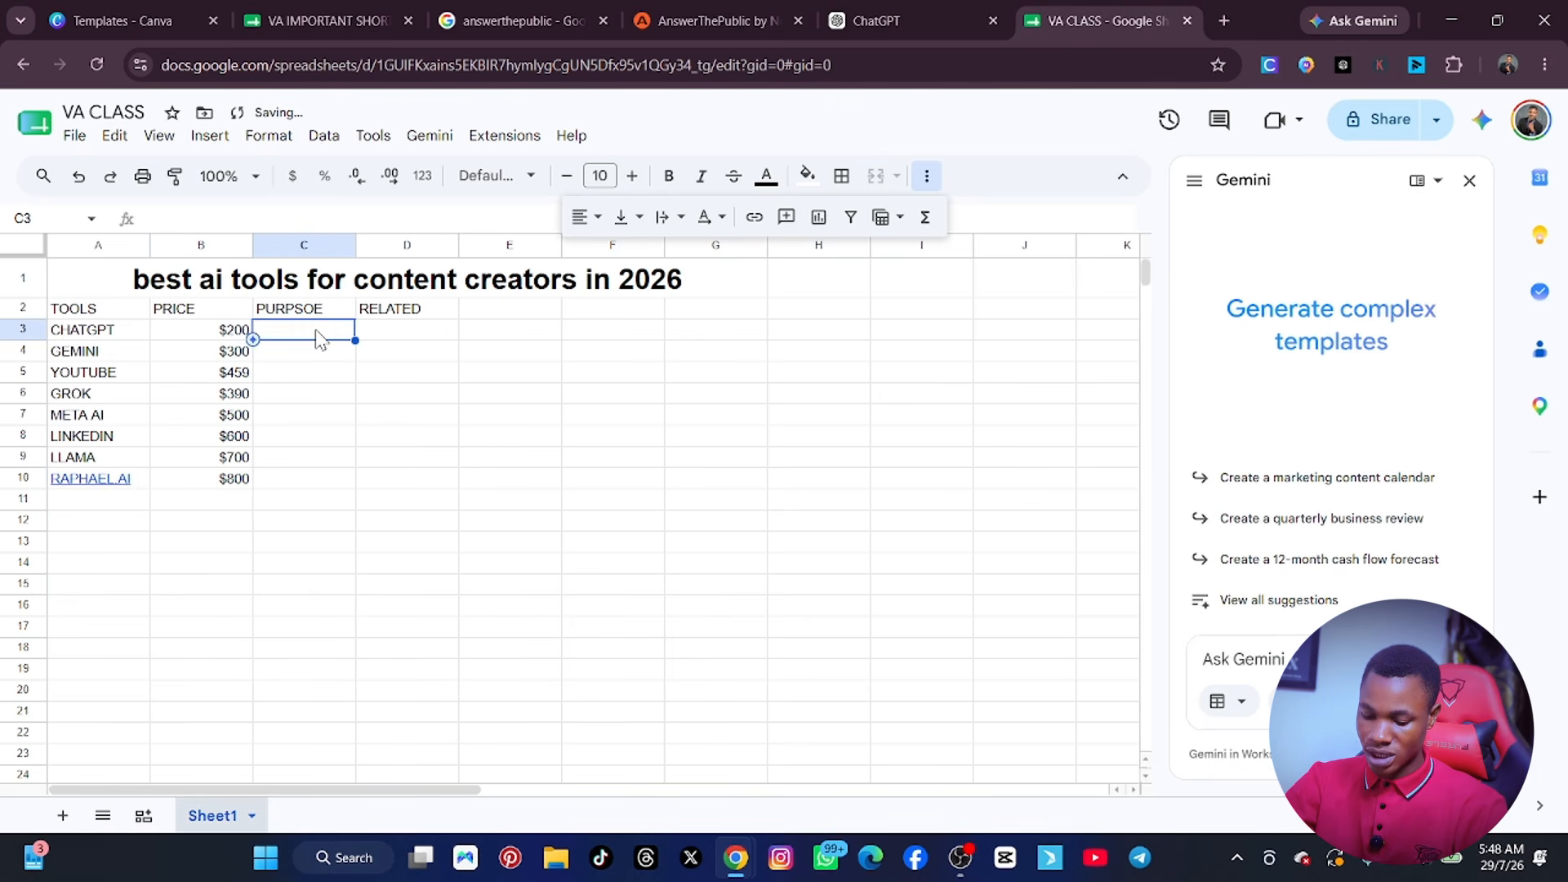
{"action": "type", "text": "GENERATE TEX"}
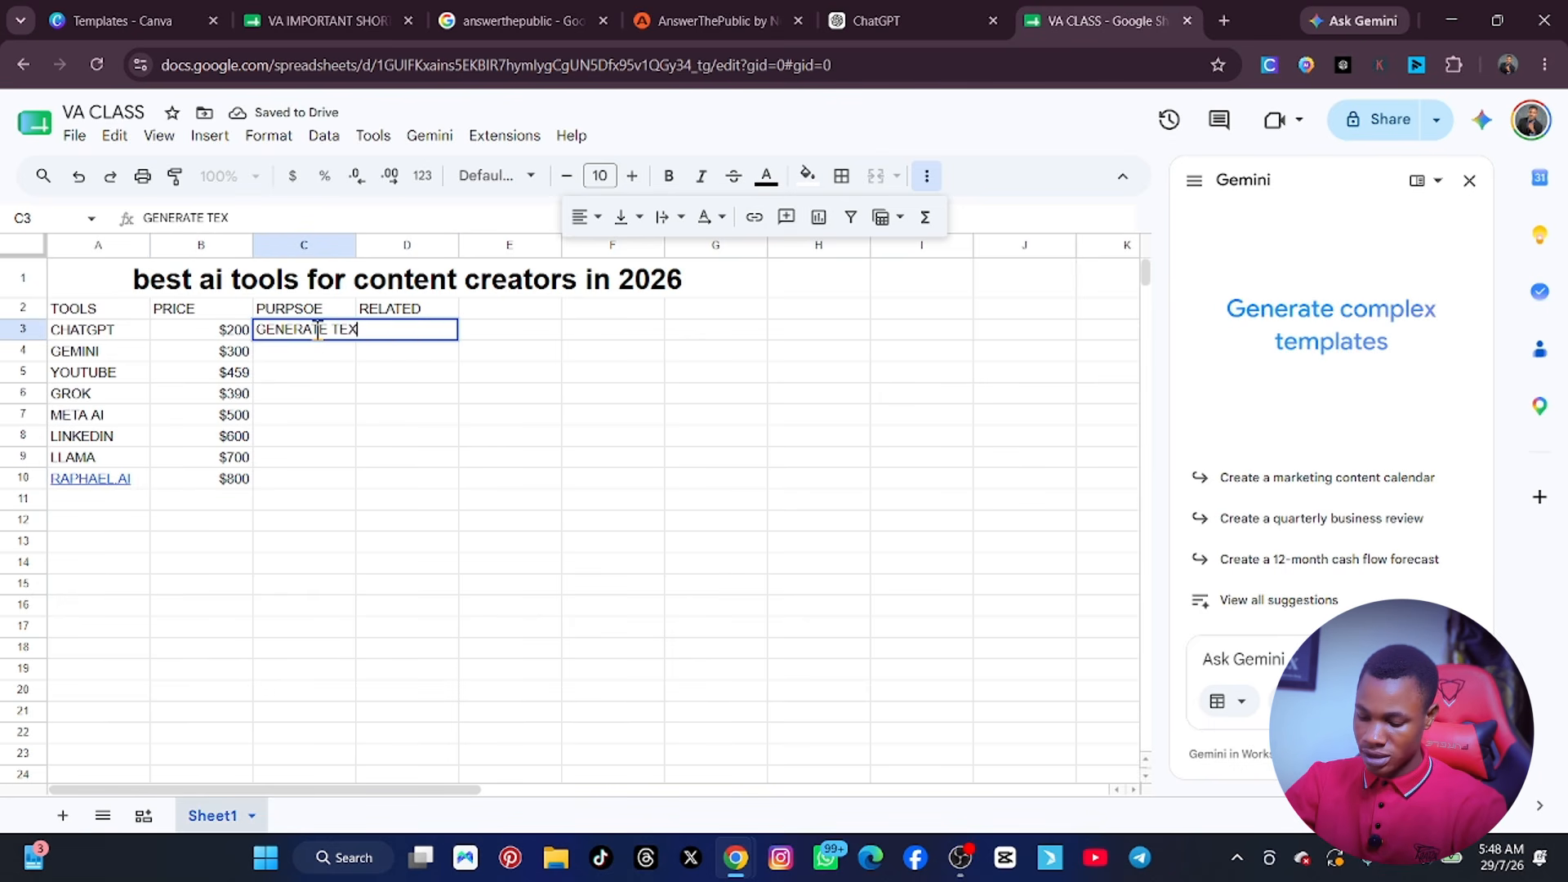
{"action": "key", "text": "Return"}
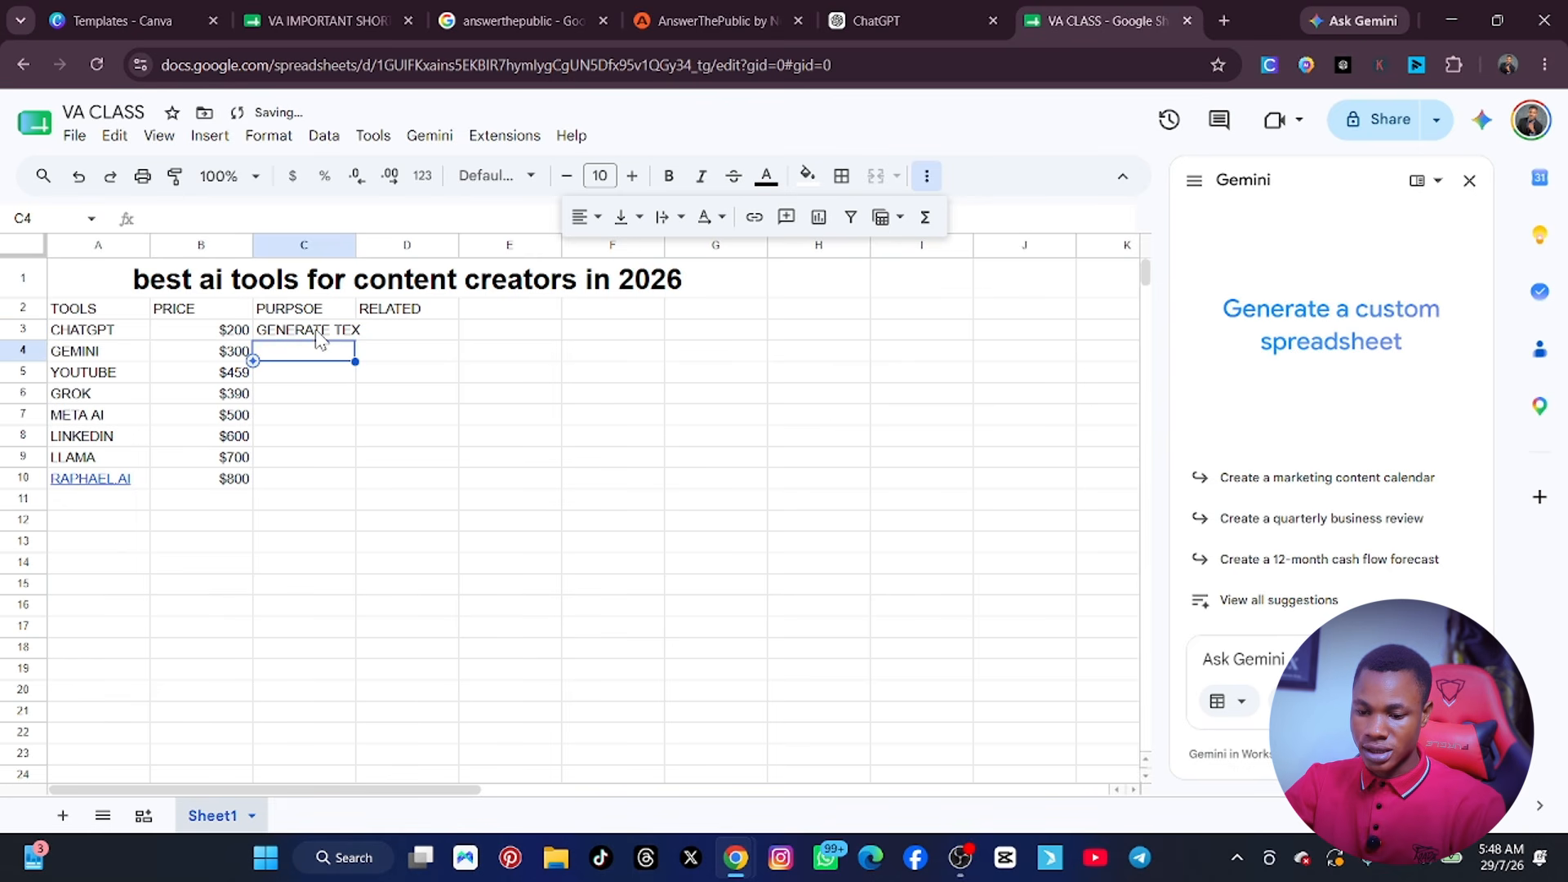
{"action": "type", "text": "GENERATE"}
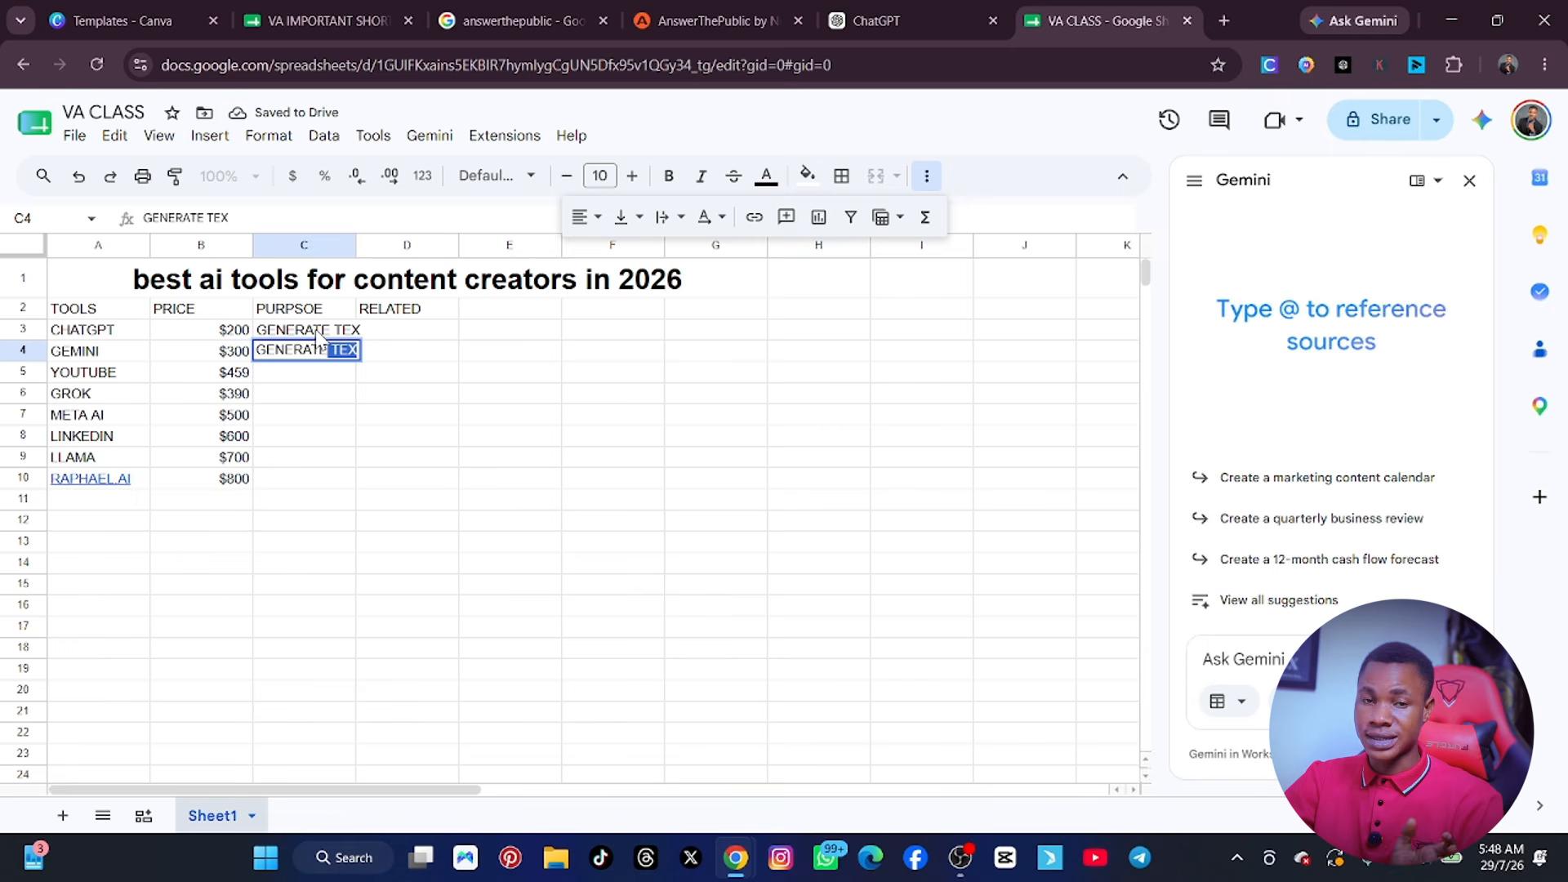
{"action": "key", "text": "Return"}
Continue the purpose column with GENRATE VIDEOS, GENRATE INFORGRAPHS and GENERATE THUMNAILS in cells C5 to C7.
{"action": "type", "text": "GENRAT"}
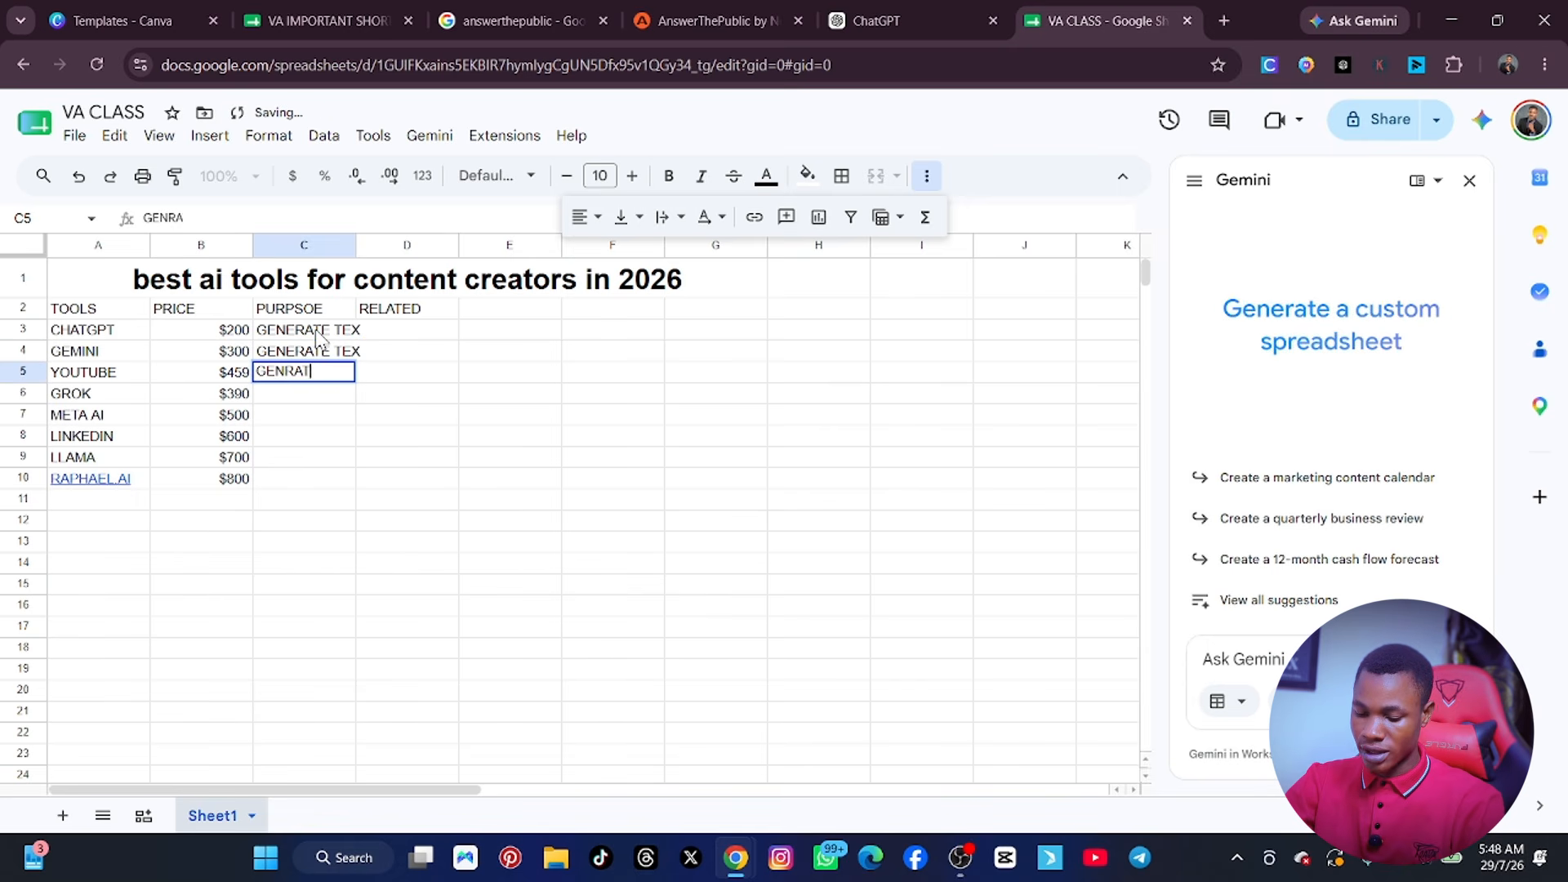
{"action": "type", "text": "E VIDEOS"}
{"action": "key", "text": "Return"}
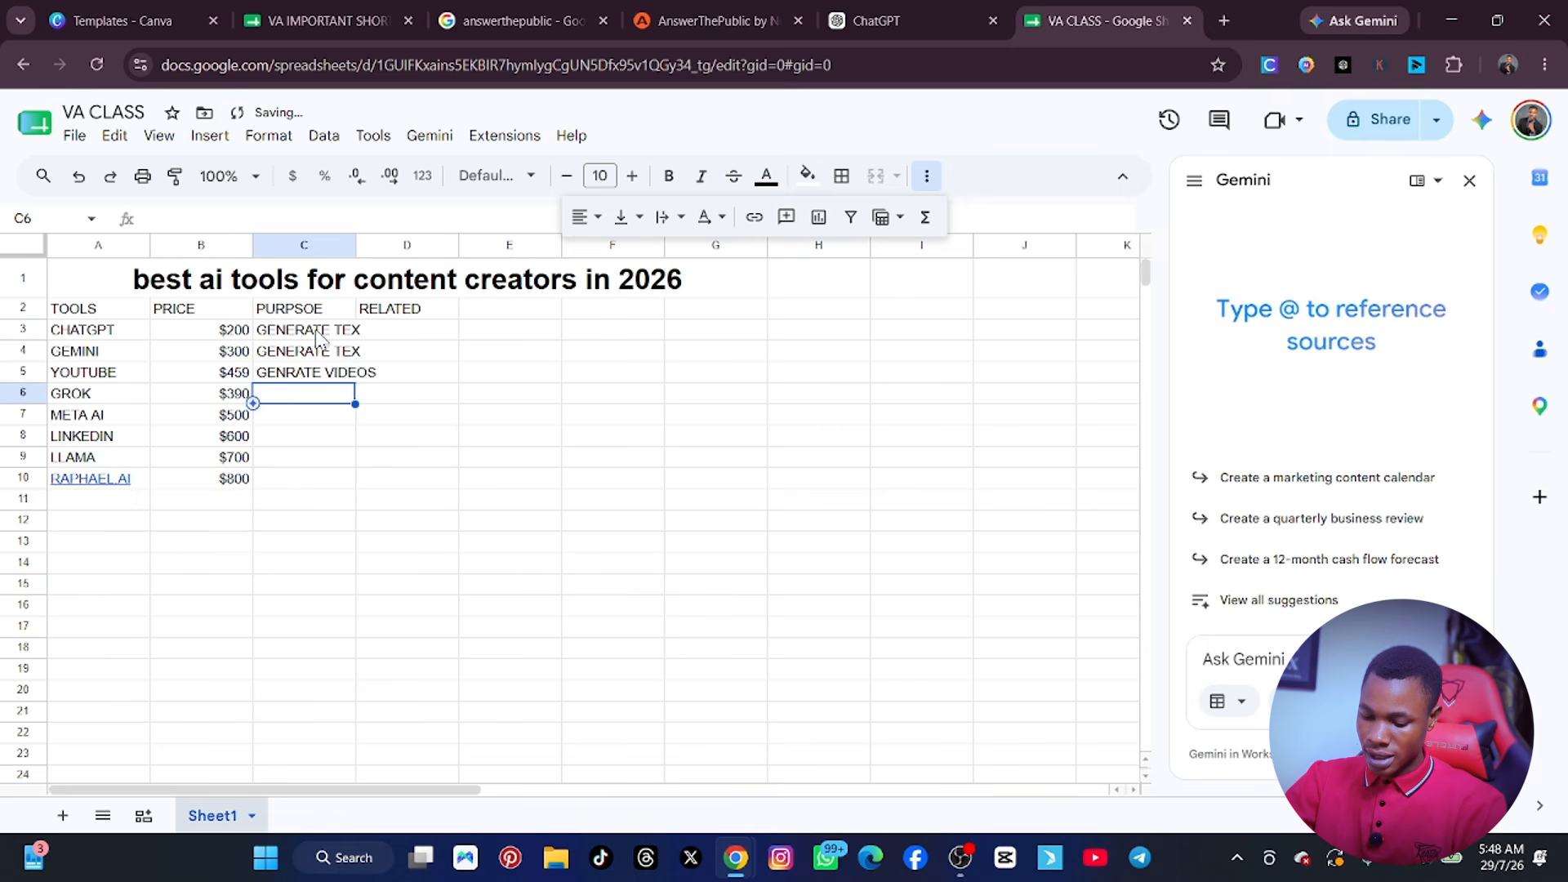
{"action": "type", "text": "GENRATE "}
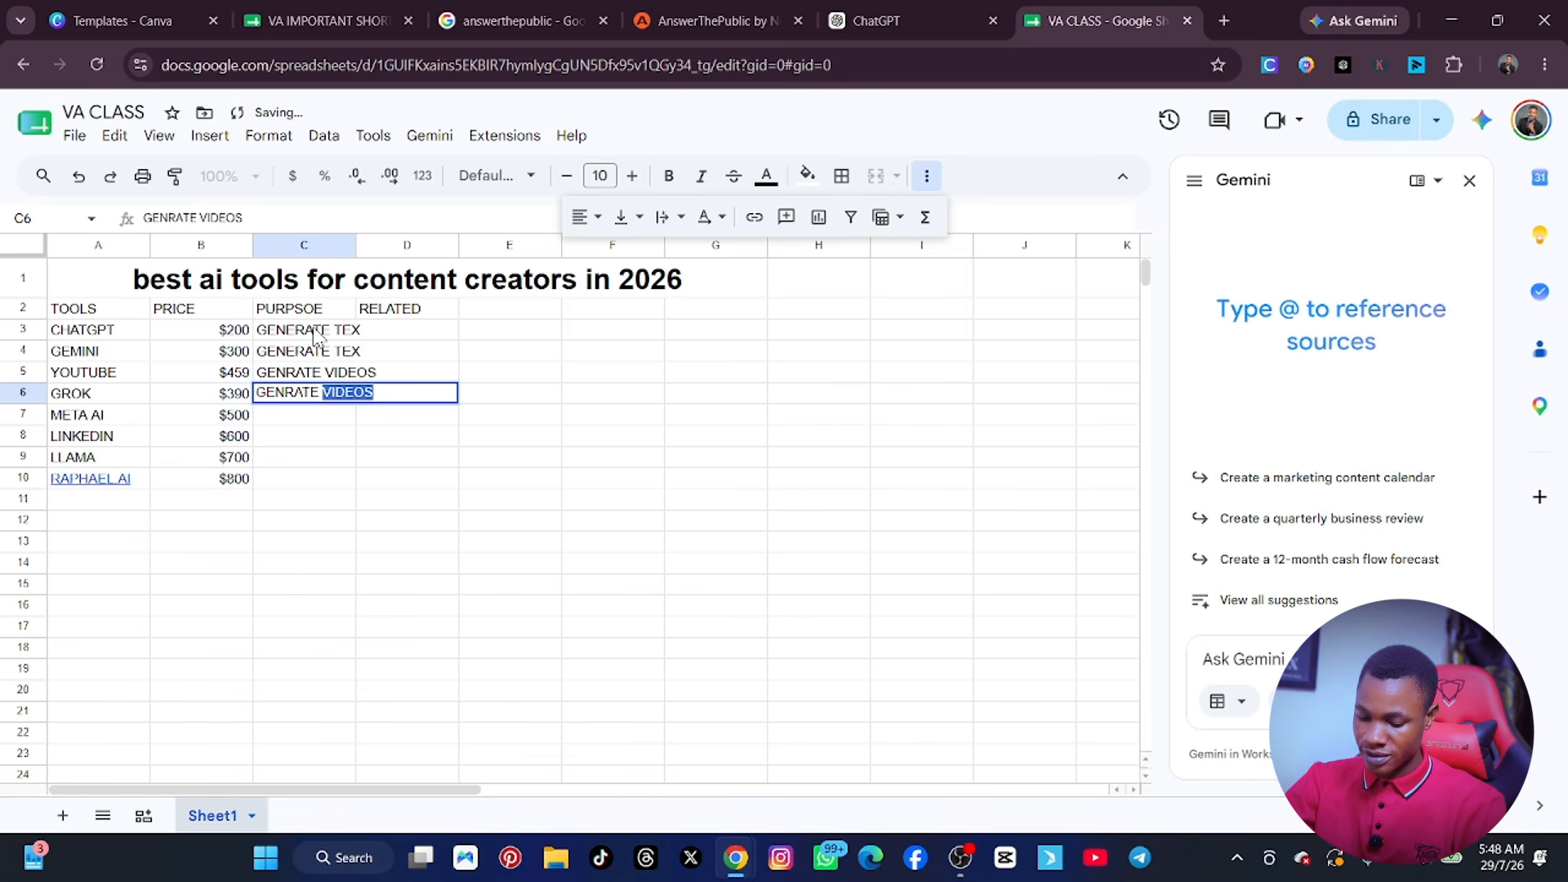
{"action": "type", "text": "INFORGRAPHS"}
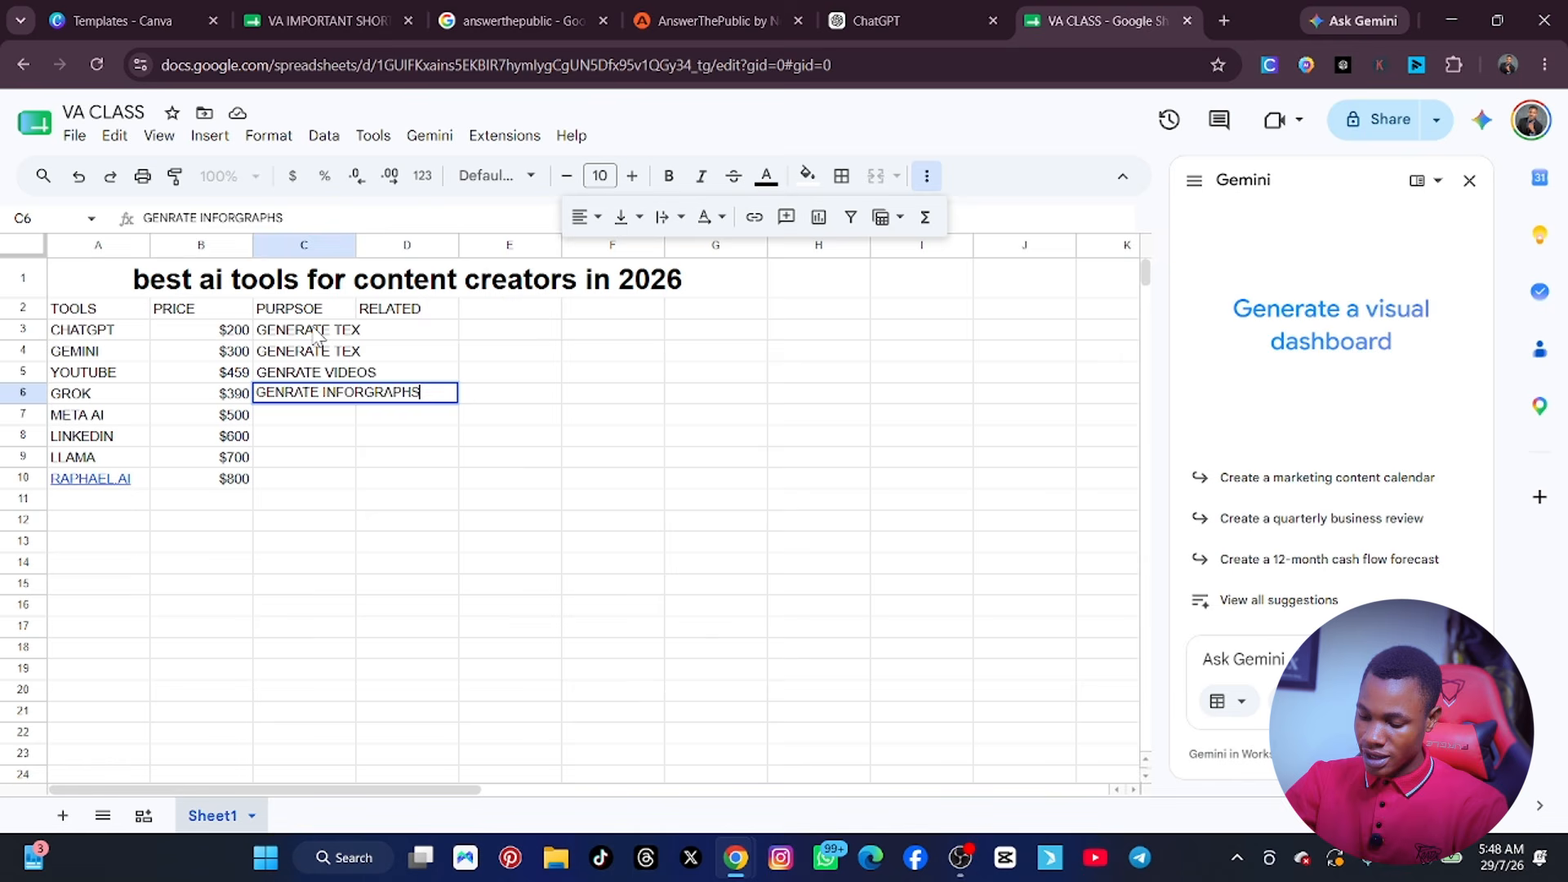
{"action": "key", "text": "Return"}
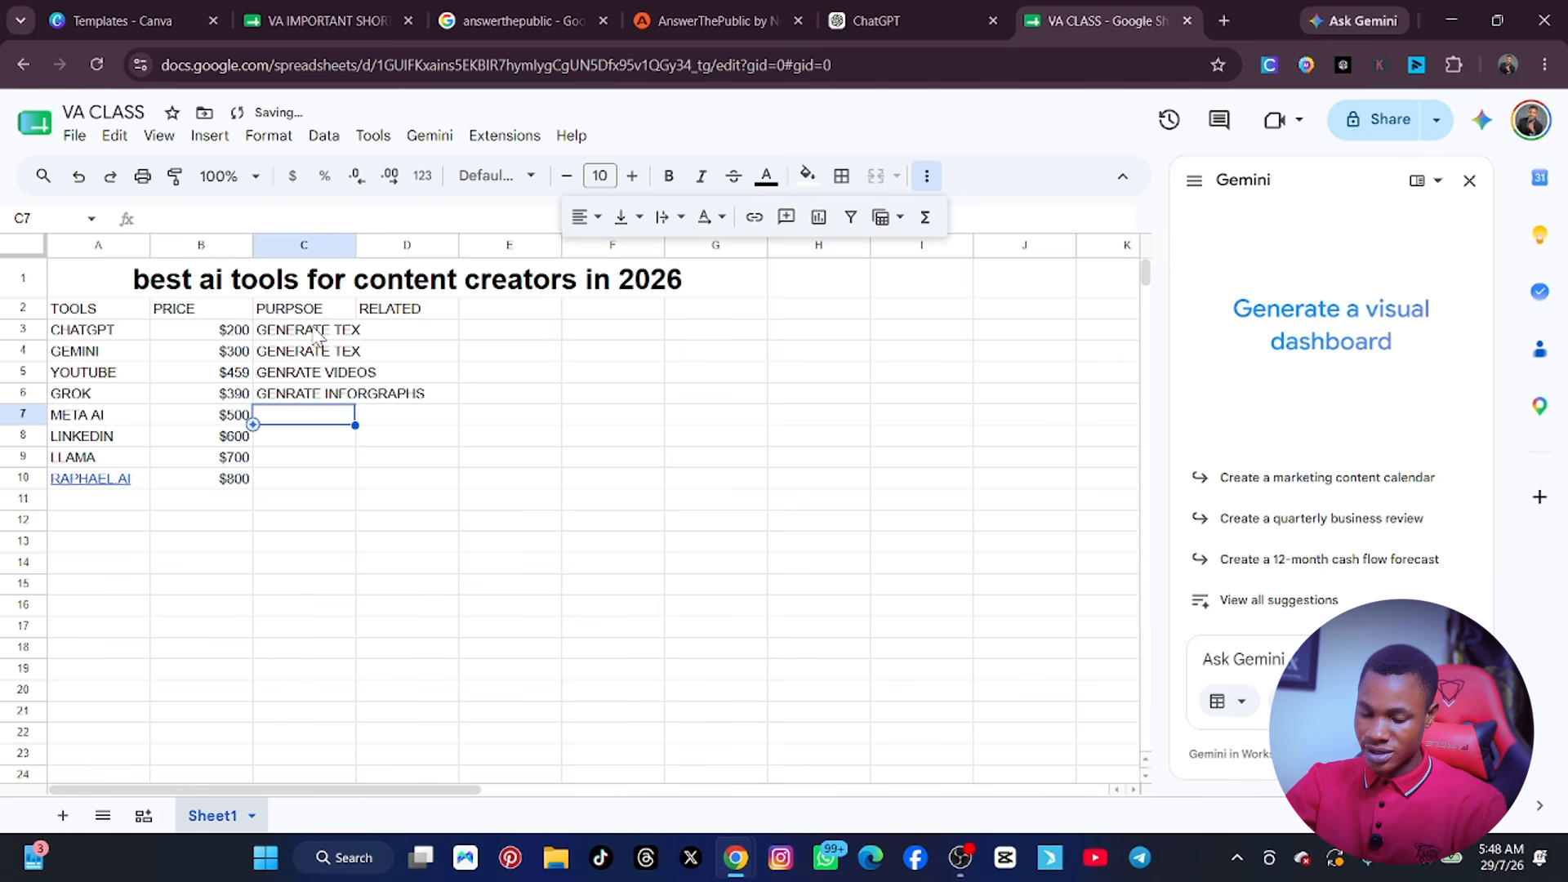
{"action": "type", "text": "GENERATE THUMNAILS"}
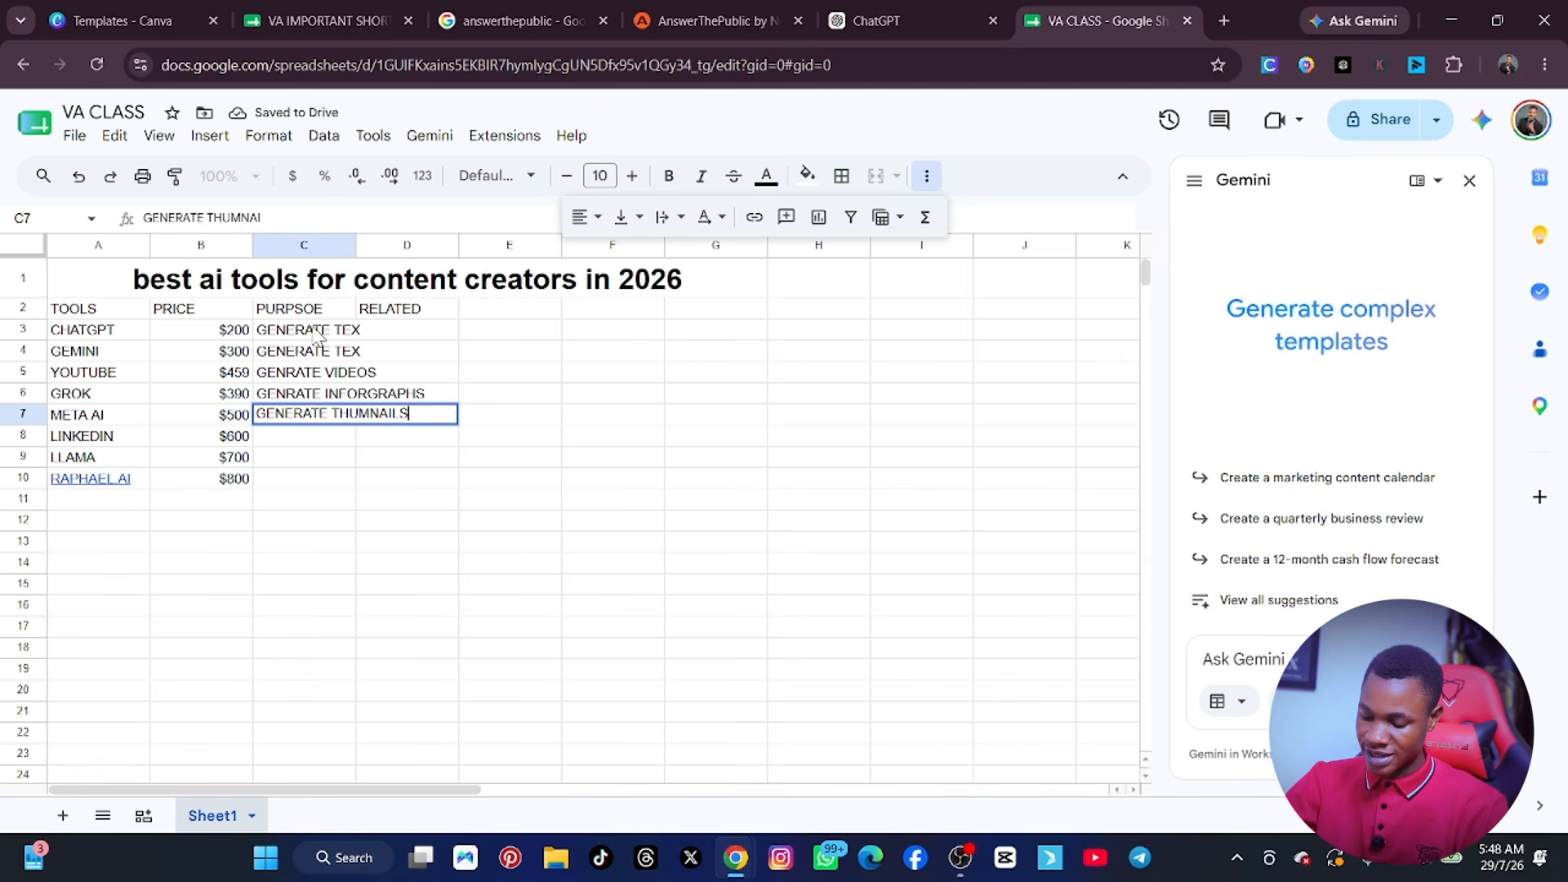
{"action": "key", "text": "Return"}
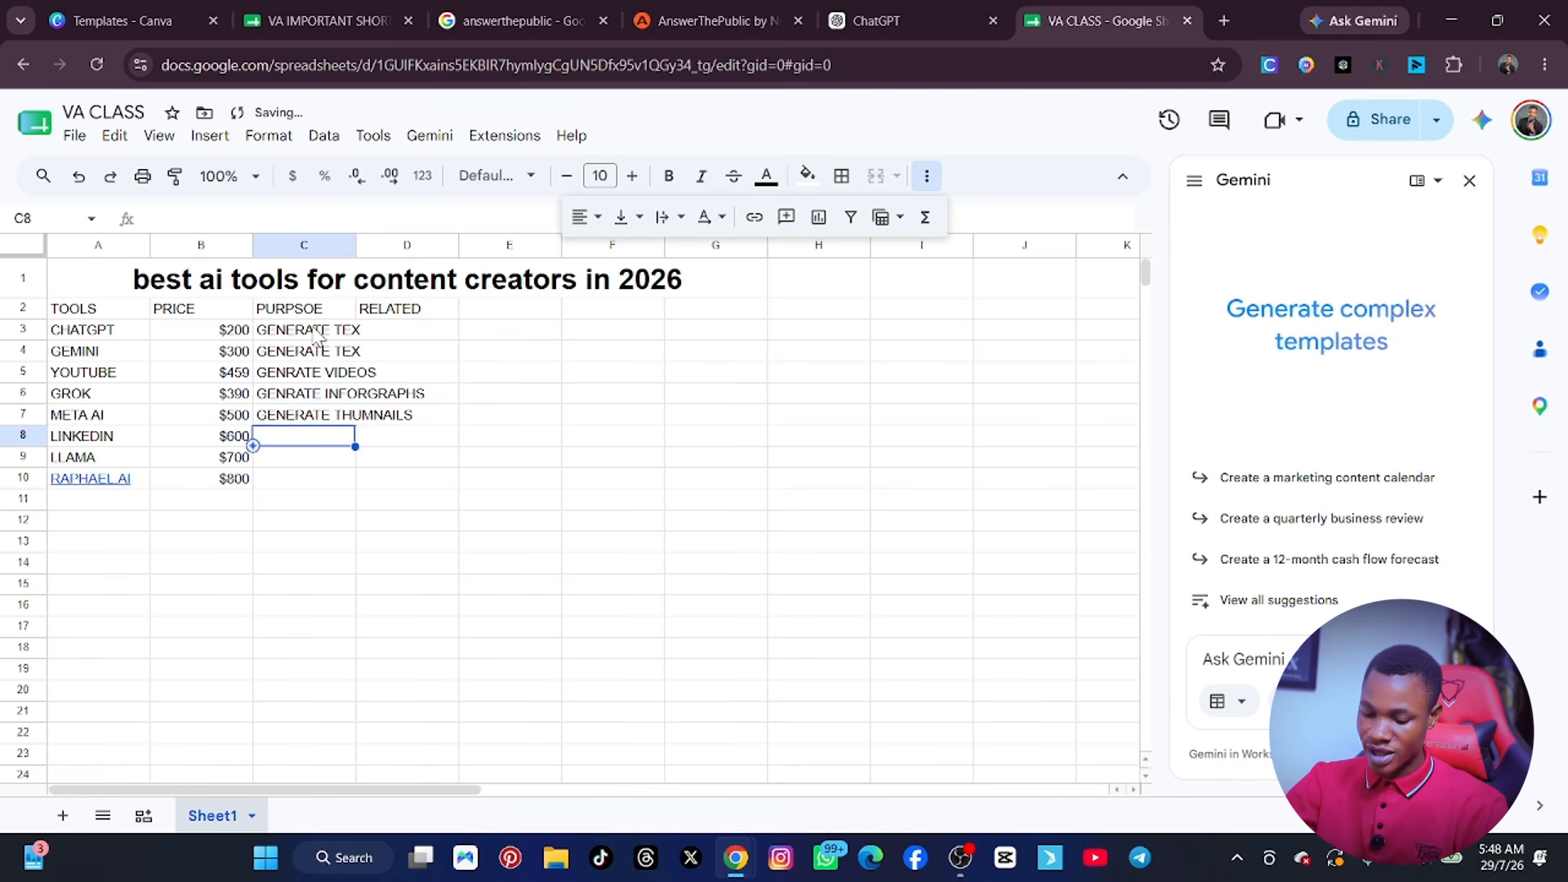
Enter GENERATE PRODCUTS as the purpose of LINKEDIN in cell C8 and GENRATE BOOKS for LLAMA in cell C9.
{"action": "type", "text": "GENERATE"}
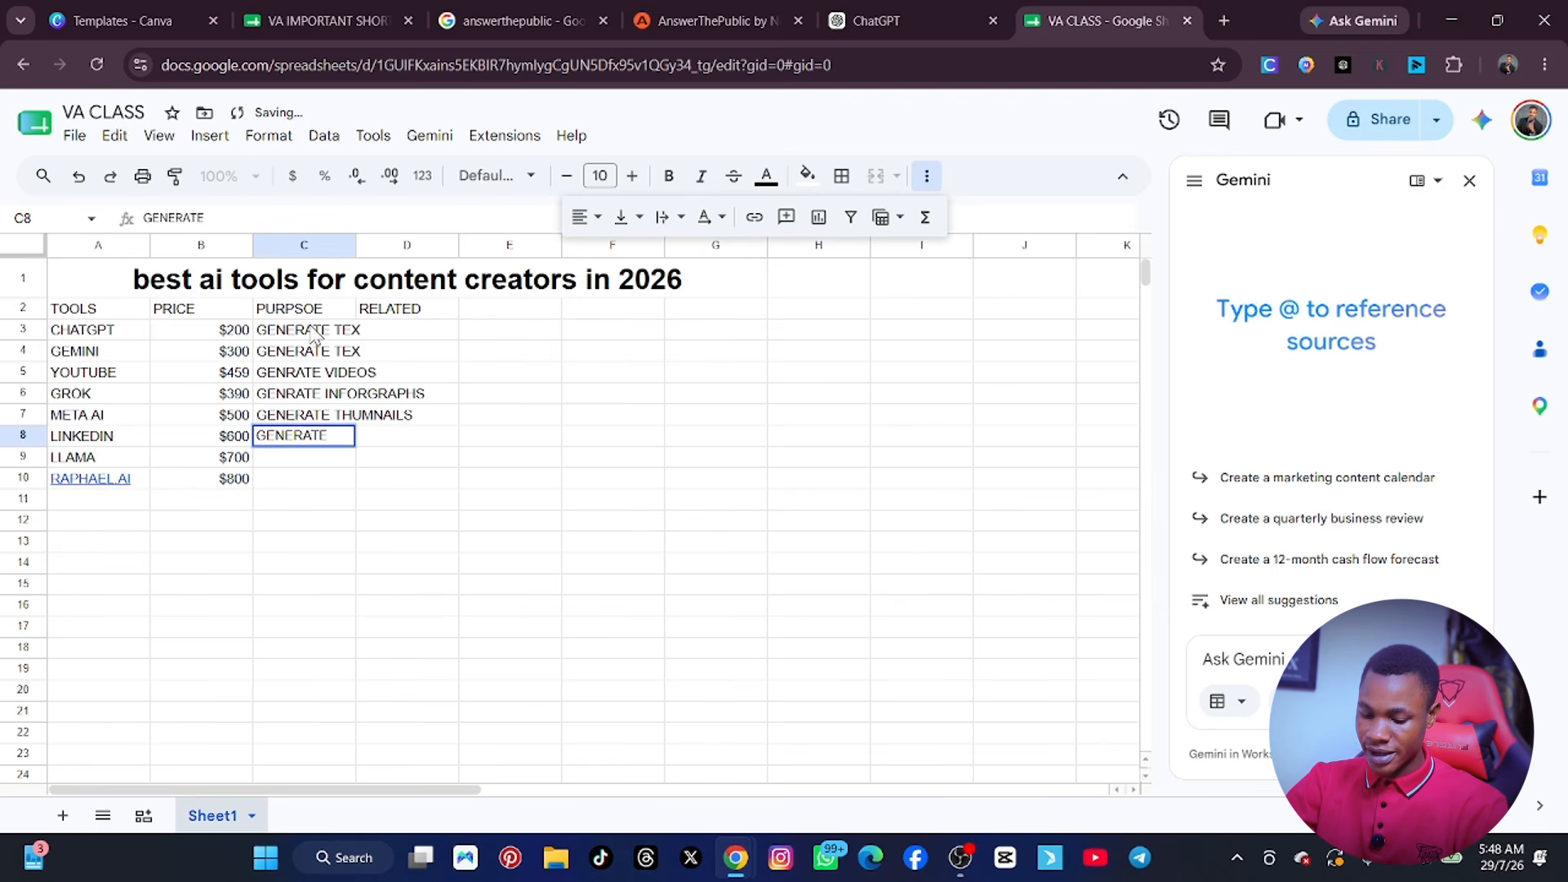
{"action": "type", "text": " PRODC"}
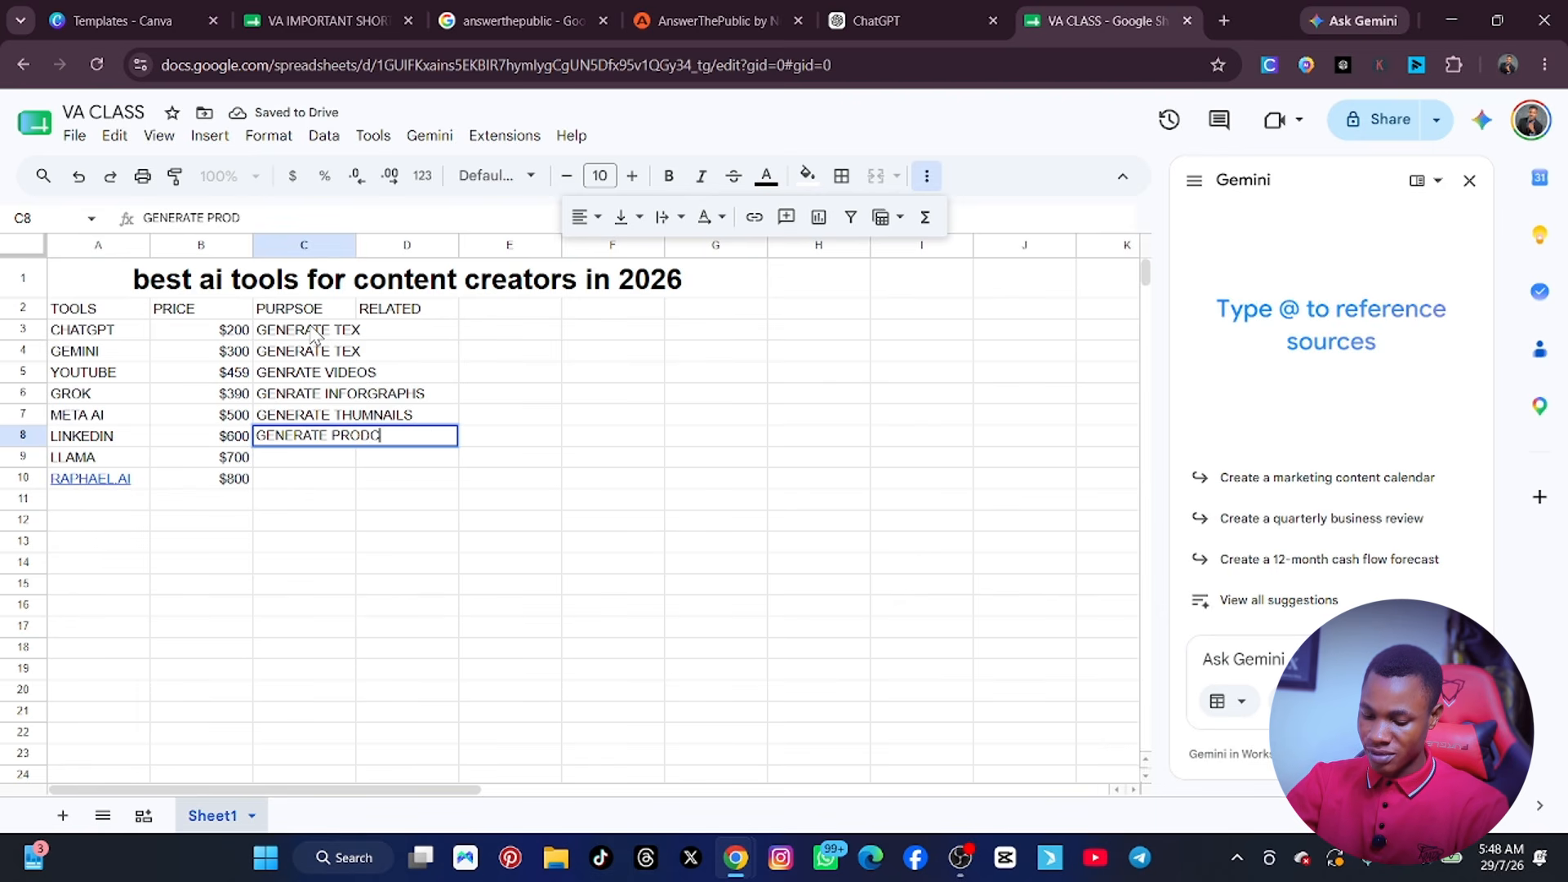
{"action": "type", "text": "UTS"}
{"action": "key", "text": "Return"}
{"action": "type", "text": "GENRATE"}
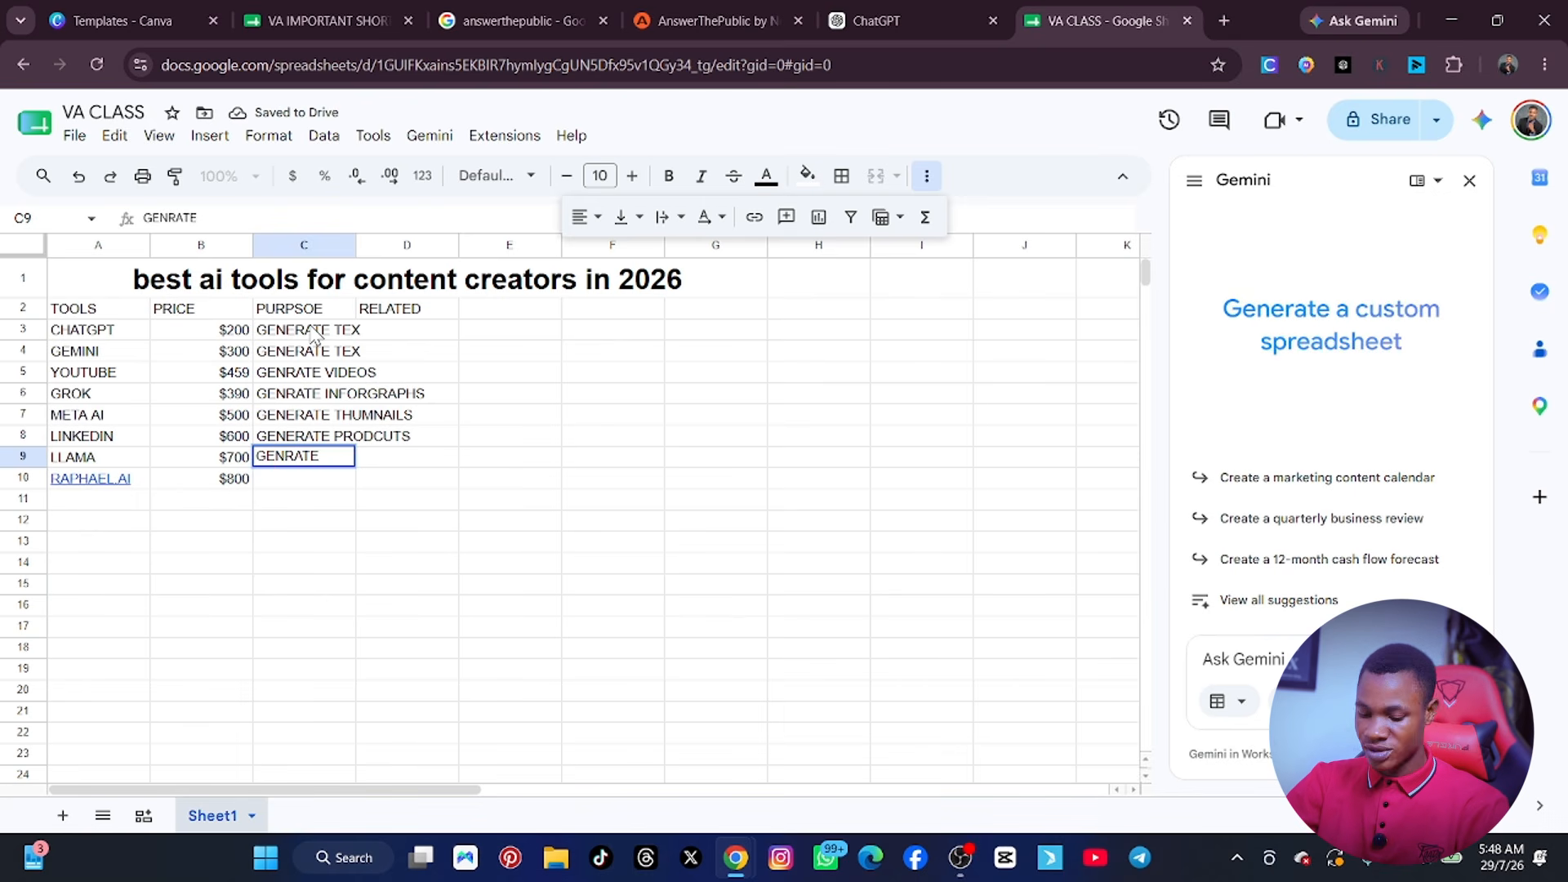
{"action": "type", "text": " BIOO"}
{"action": "key", "text": "BackSpace"}
{"action": "key", "text": "BackSpace"}
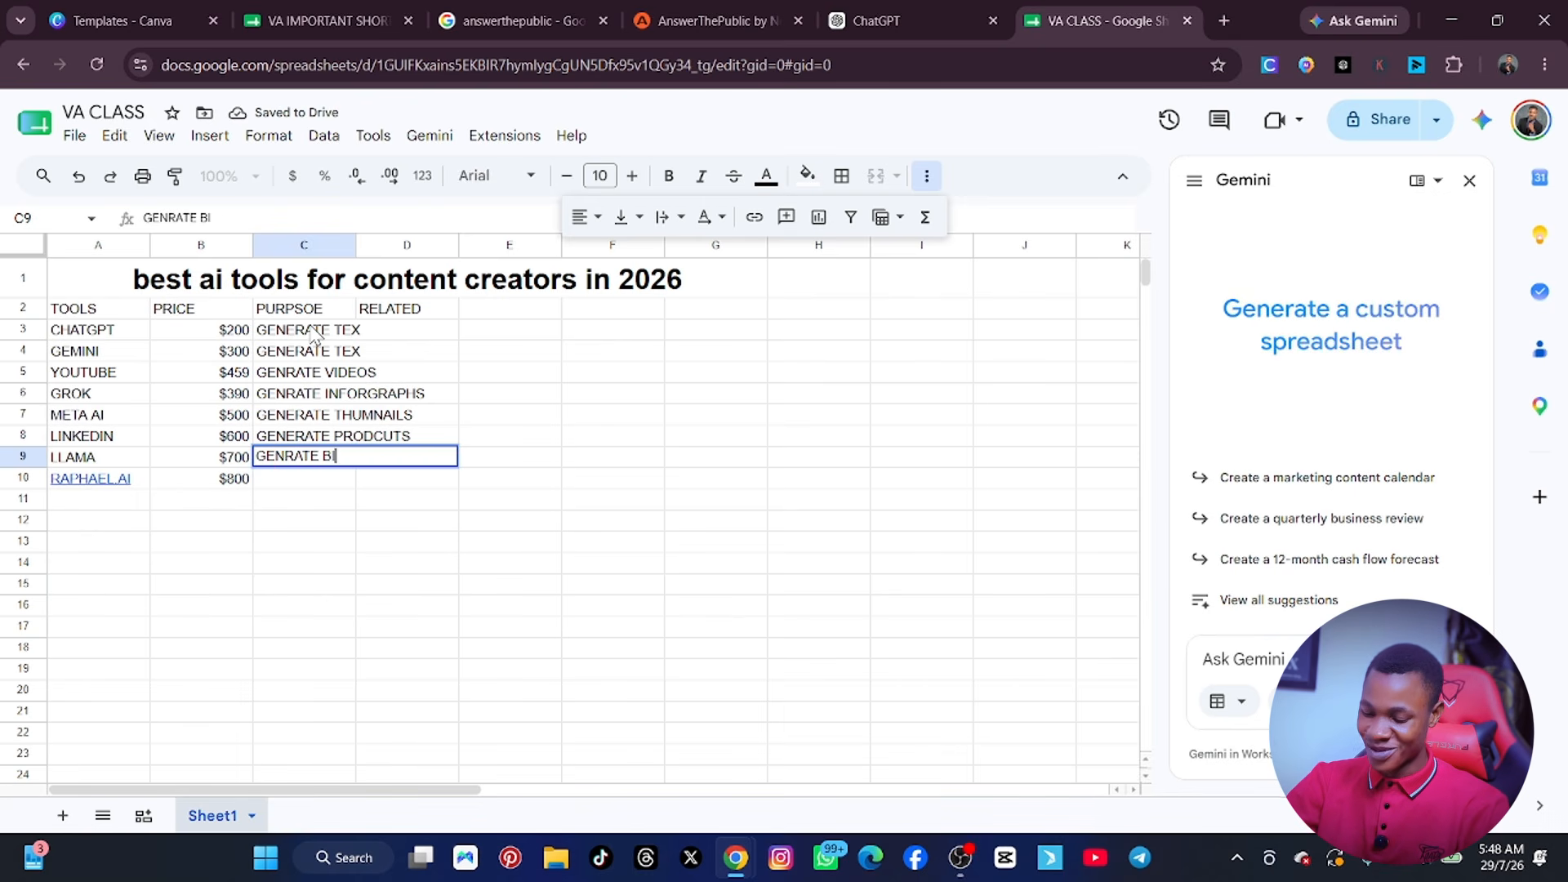
{"action": "type", "text": "OOKS"}
{"action": "key", "text": "Return"}
Enter GENRATE PAPER as the purpose of RAPHAEL.AI in cell C10 and widen column C to fit its text.
{"action": "type", "text": "G"}
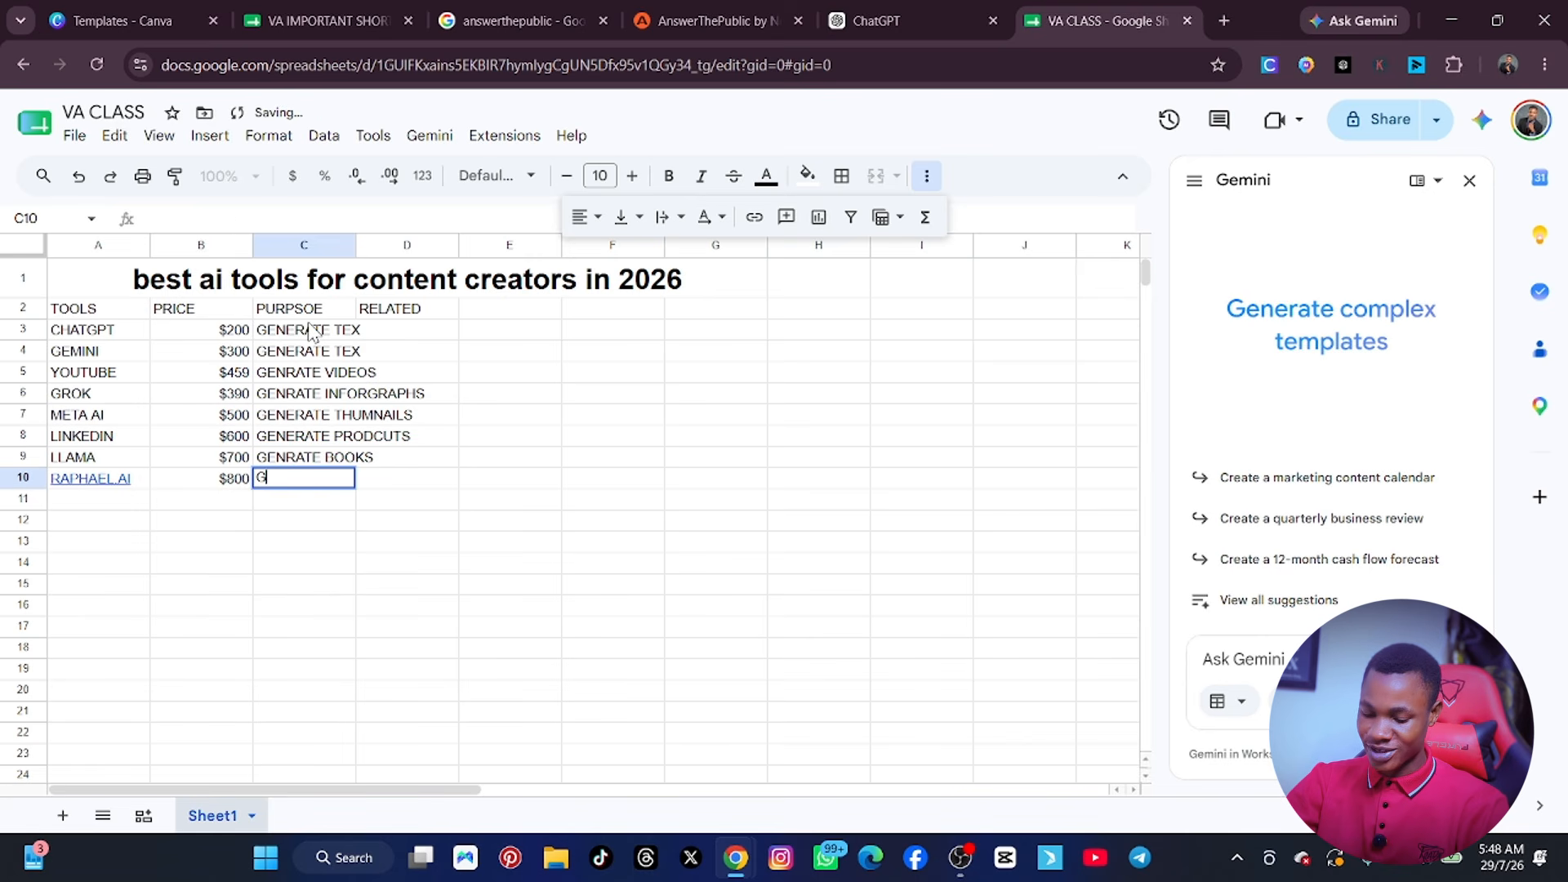
{"action": "type", "text": "ENRATE"}
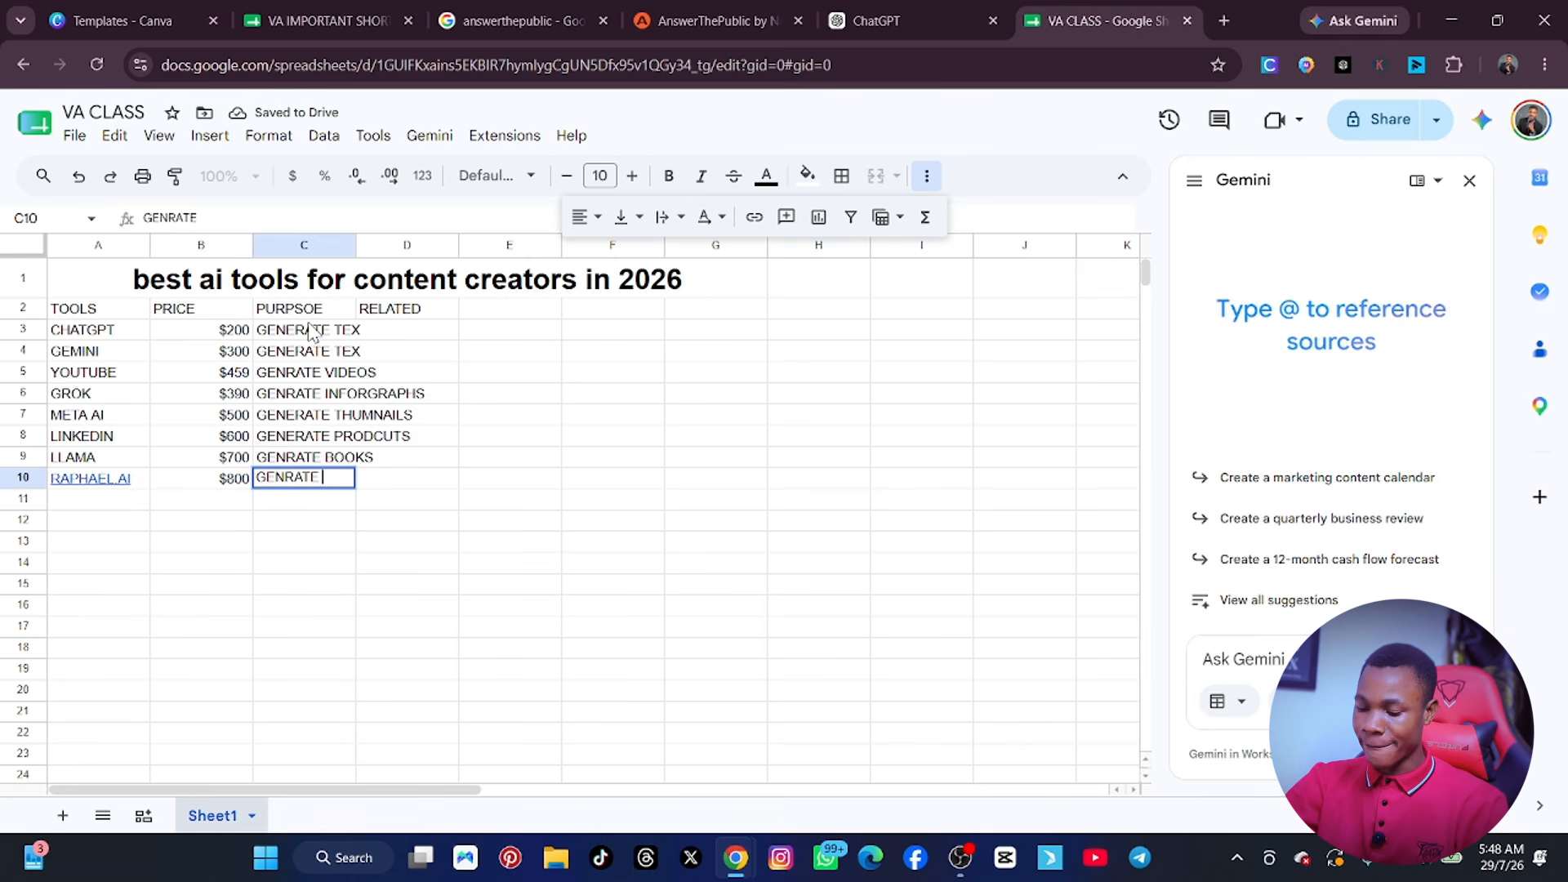
{"action": "type", "text": " PAPER"}
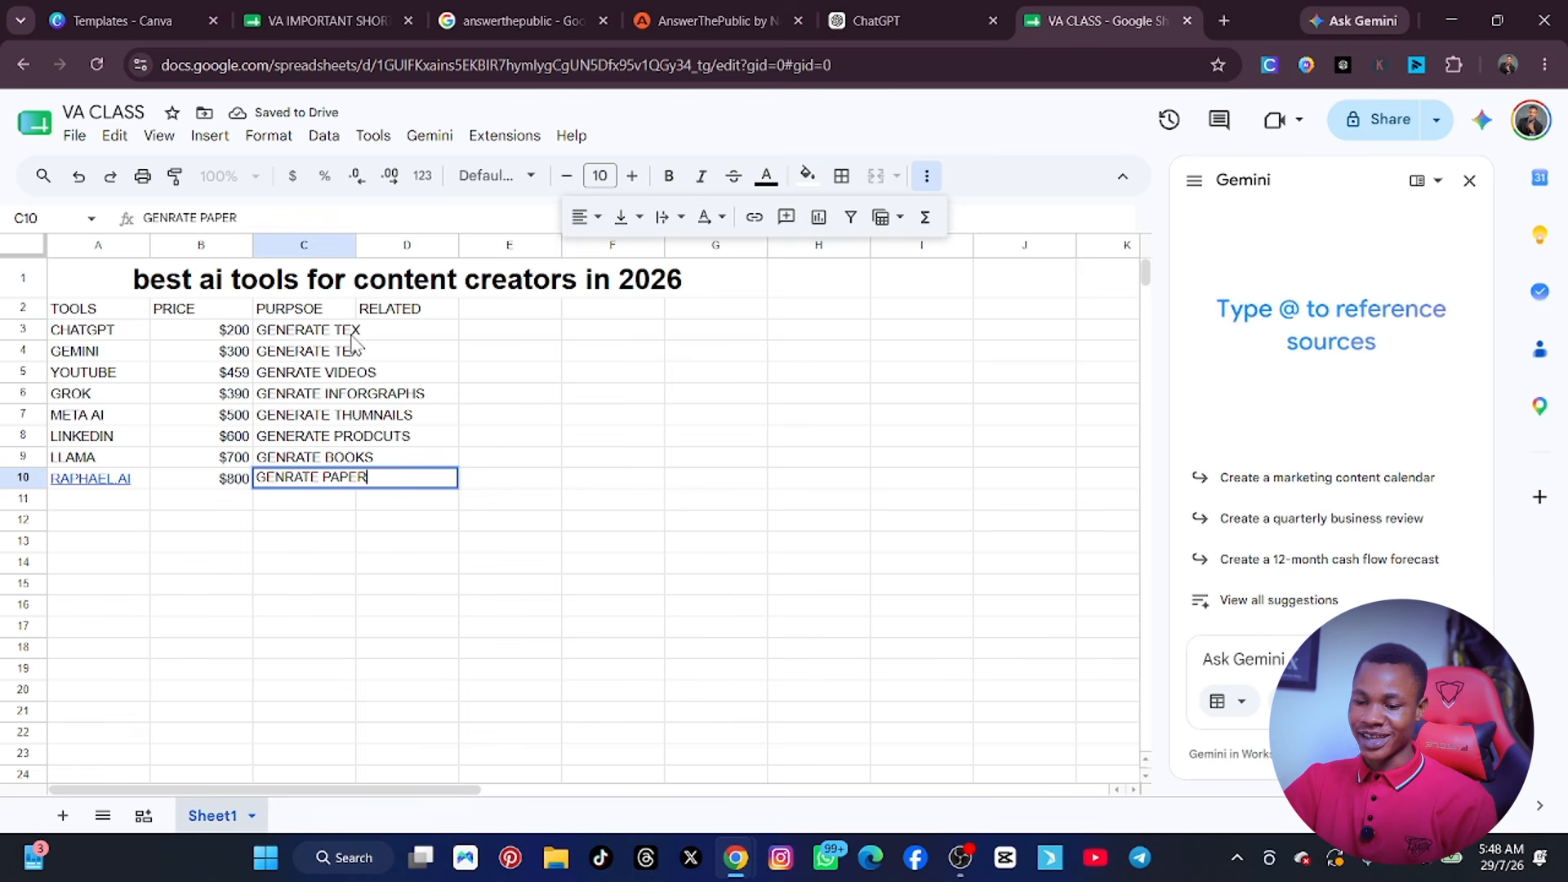
{"action": "left_click", "coordinate": [552, 423]}
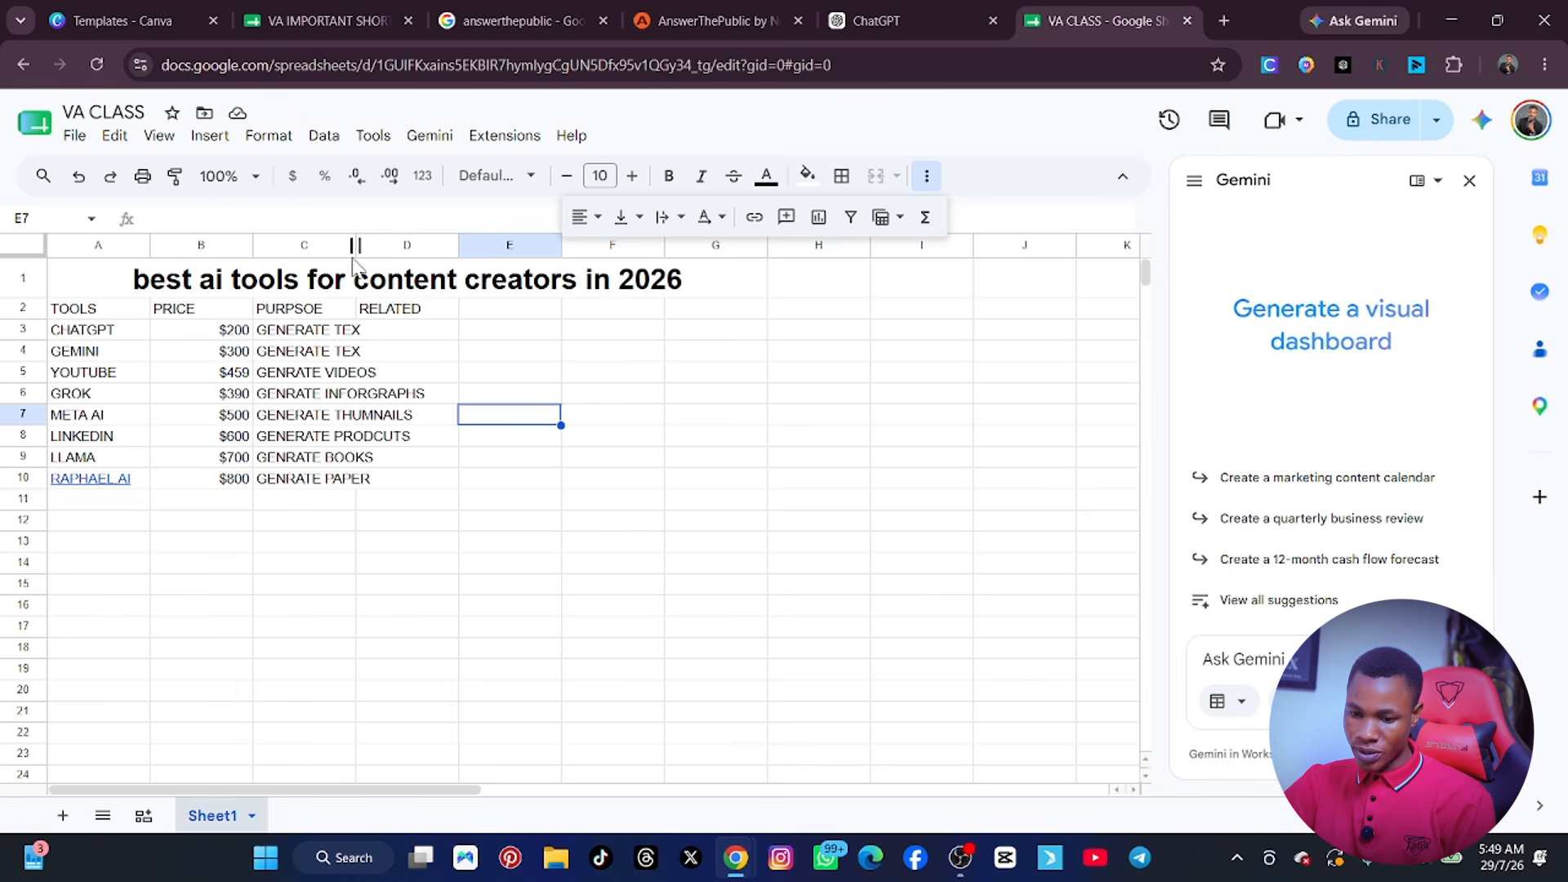
{"action": "left_click_drag", "start_coordinate": [354, 246], "coordinate": [447, 246]}
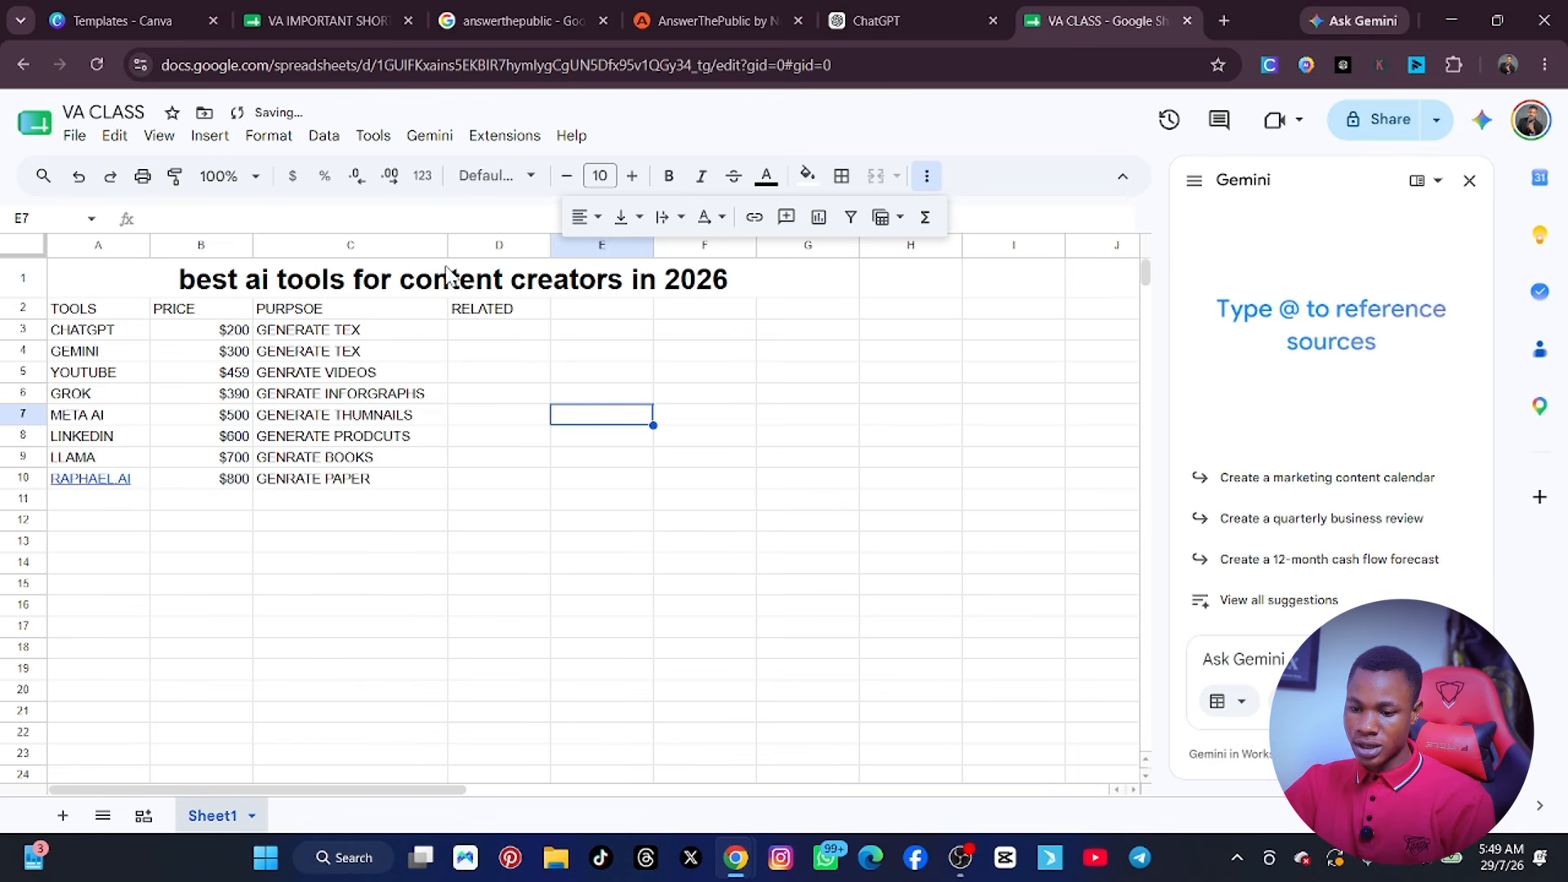
Enter AI in the RELATED column for CHATGPT, GEMINI, YOUTUBE and GROK, cells D3 to D6.
{"action": "left_click", "coordinate": [489, 334]}
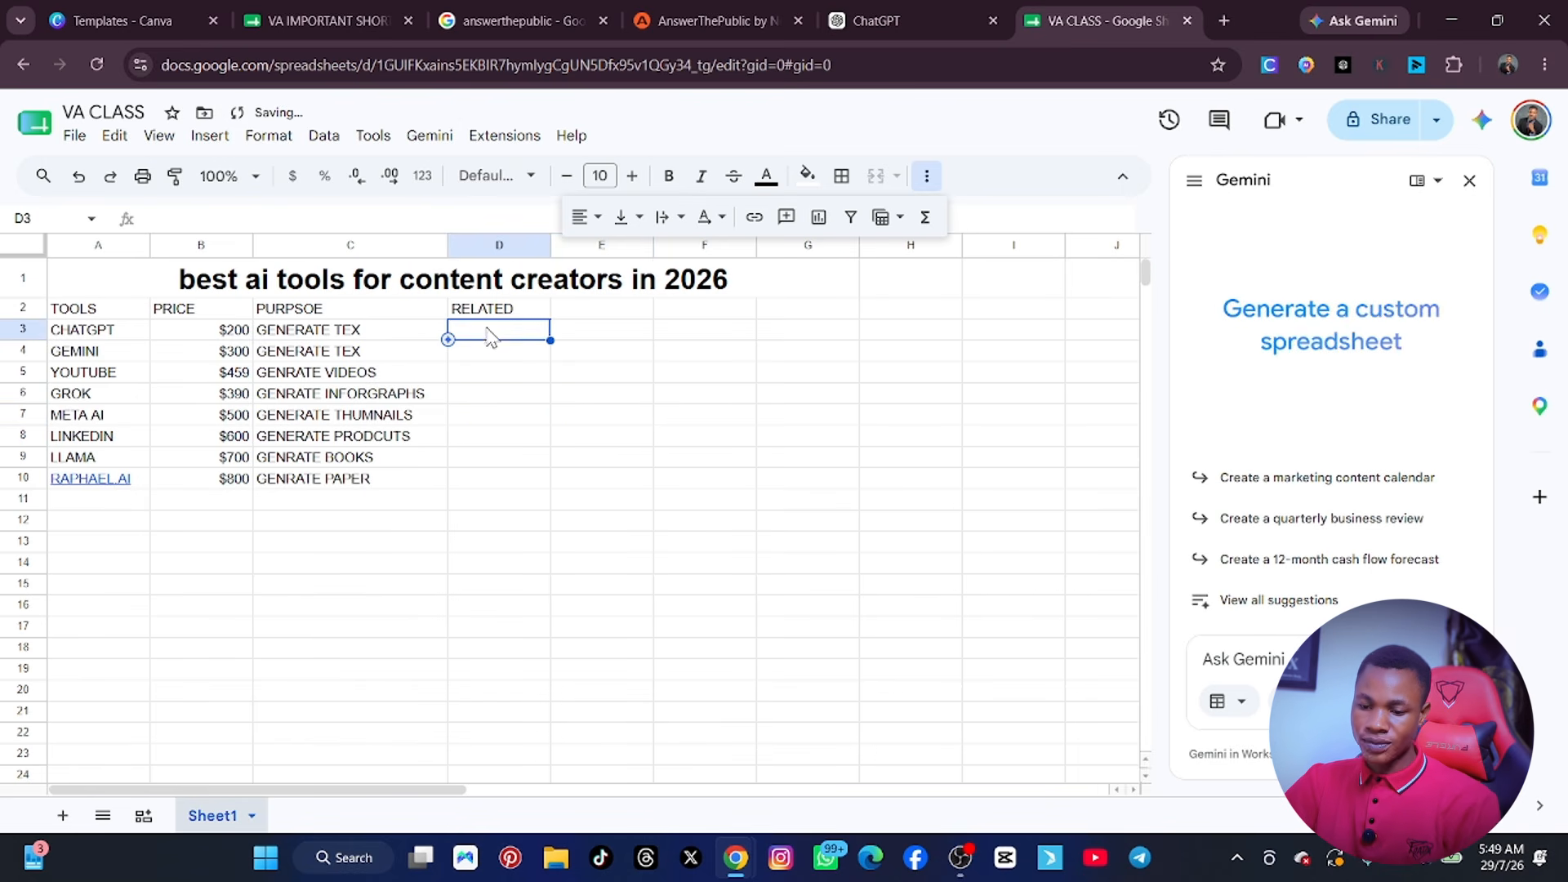
{"action": "type", "text": "AI"}
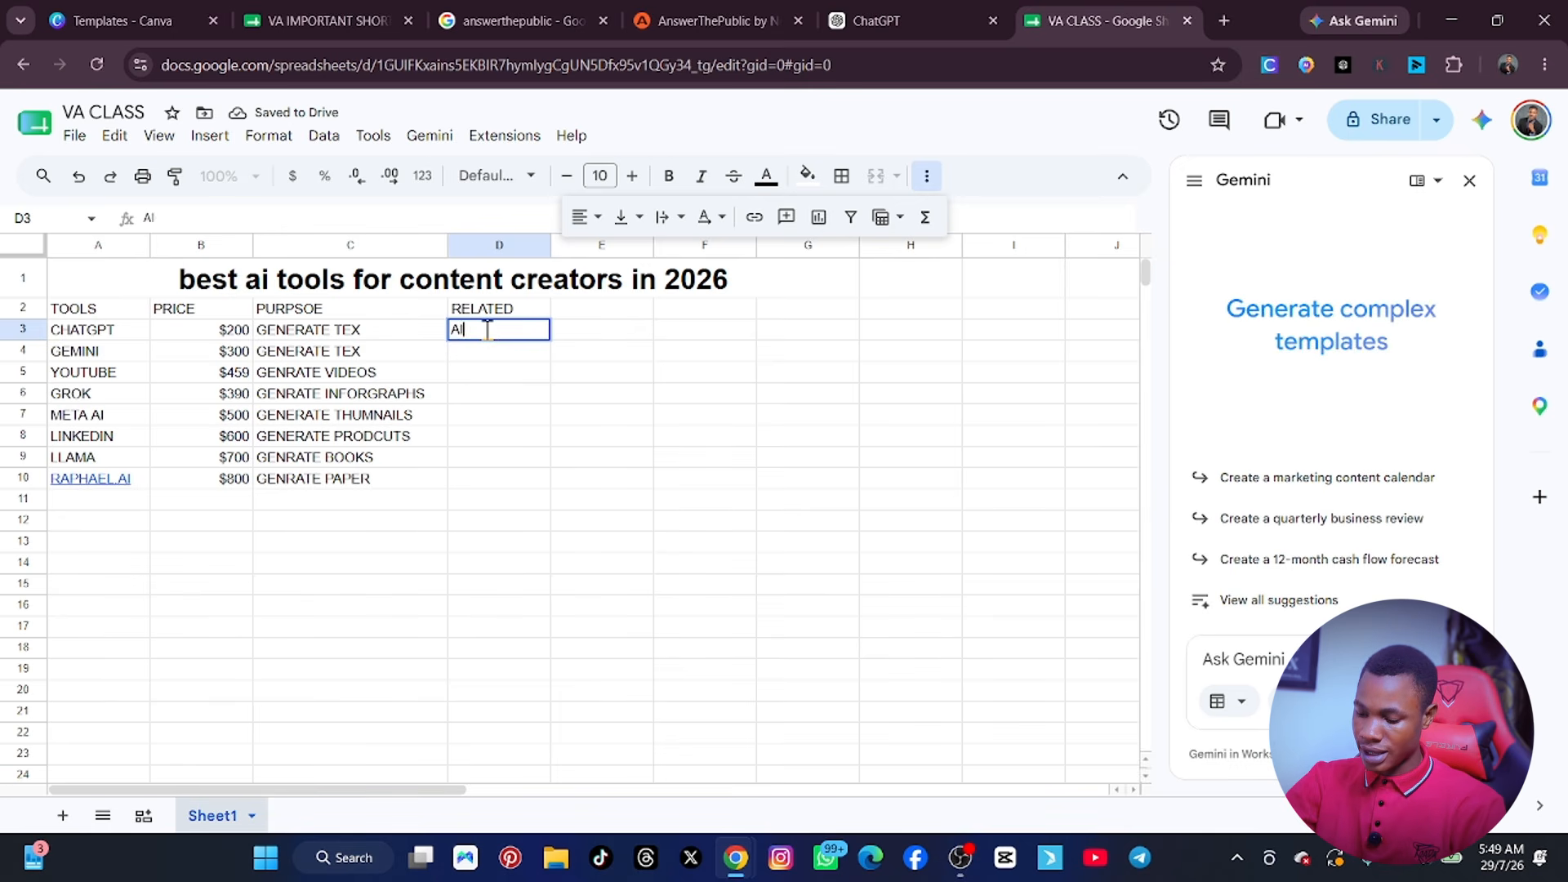
{"action": "key", "text": "Return"}
{"action": "type", "text": "AI"}
{"action": "key", "text": "Return"}
{"action": "type", "text": "AI"}
{"action": "key", "text": "Return"}
{"action": "type", "text": "A"}
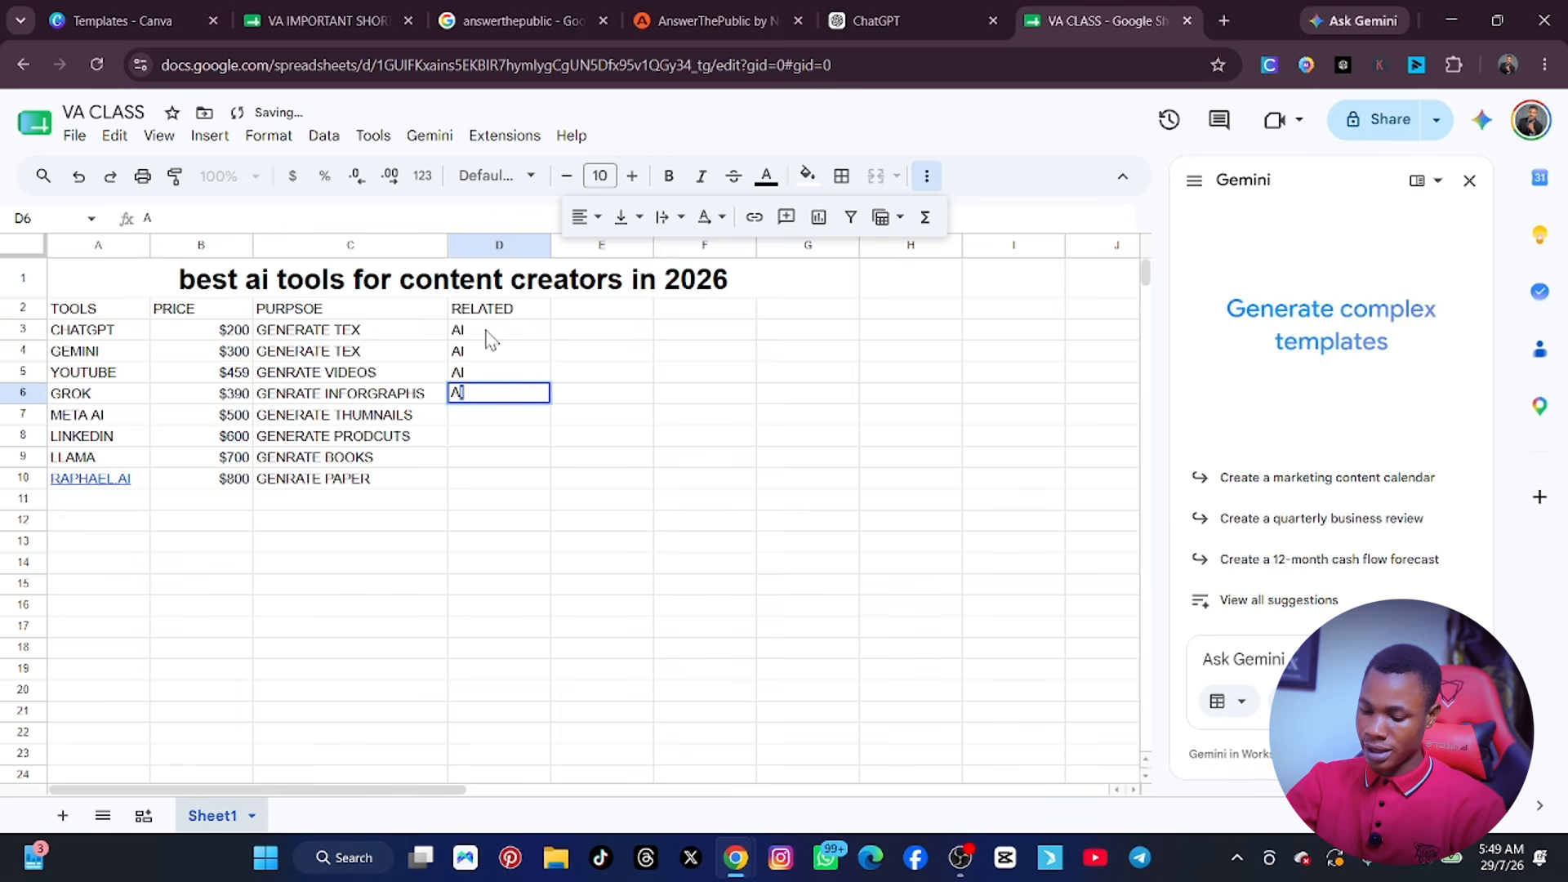
{"action": "type", "text": "I"}
{"action": "key", "text": "Return"}
Complete the RELATED column with AIA for META AI in cell D7 and AI in cells D8 to D10.
{"action": "type", "text": "AIA"}
{"action": "key", "text": "Return"}
{"action": "type", "text": "AI"}
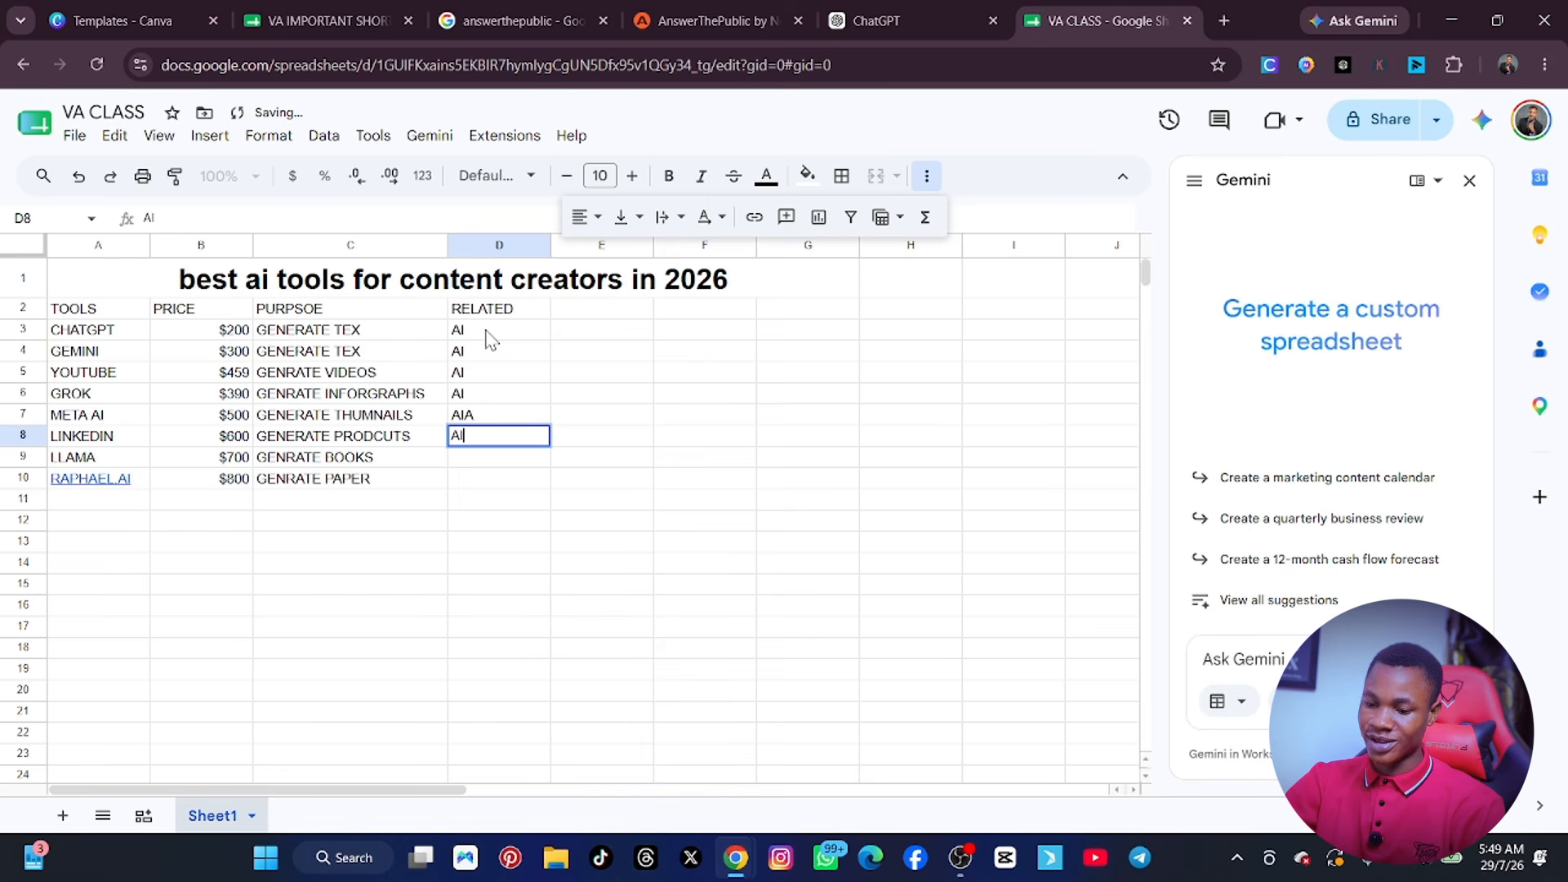
{"action": "type", "text": "A"}
{"action": "key", "text": "BackSpace"}
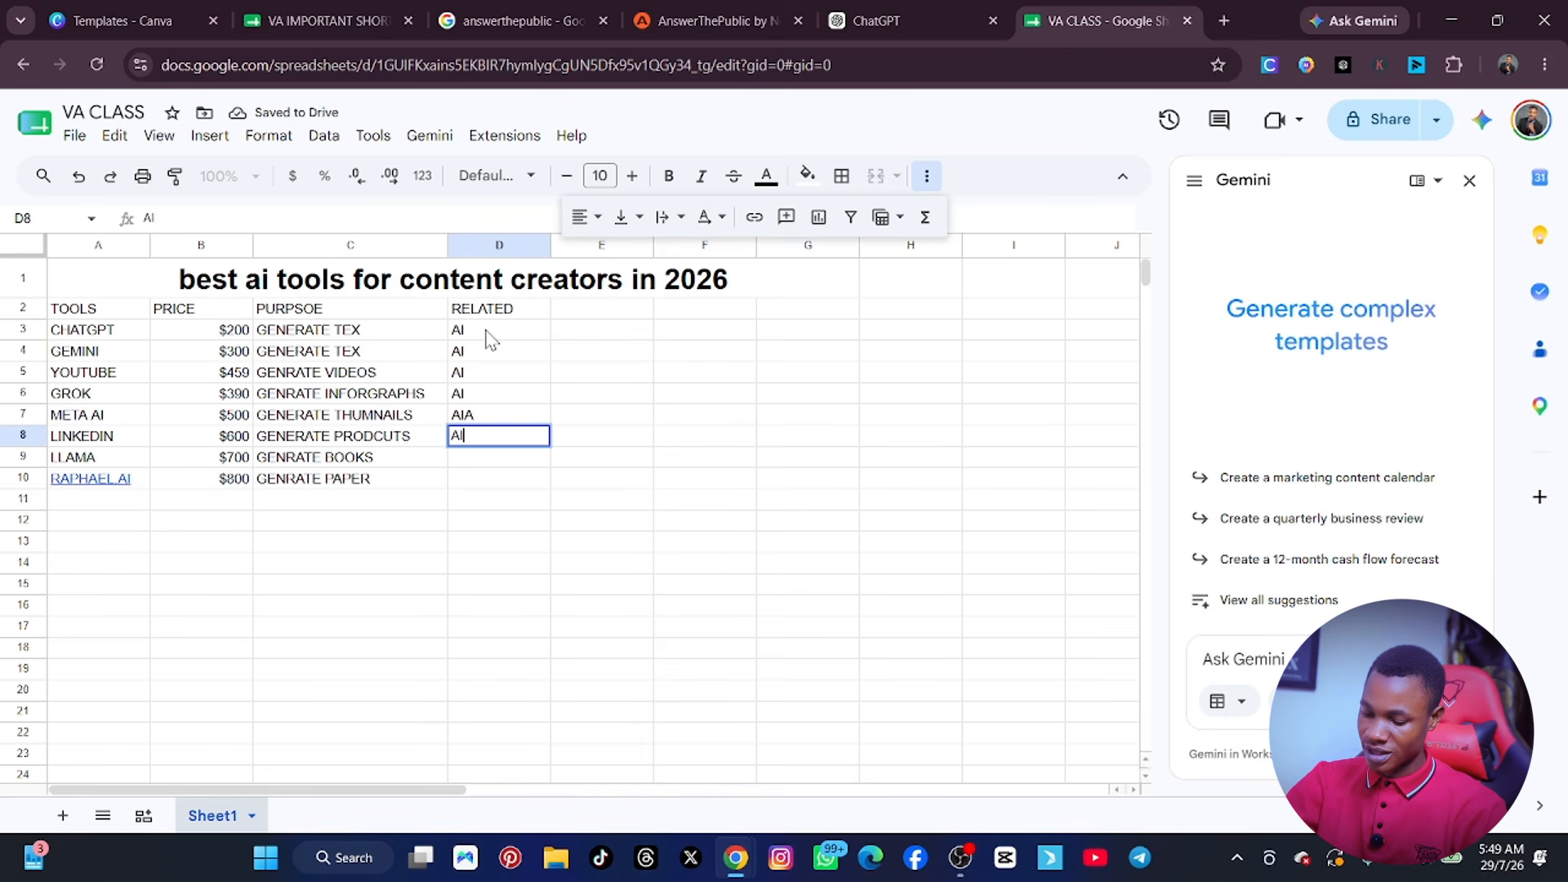
{"action": "key", "text": "Return"}
{"action": "type", "text": "AI"}
{"action": "key", "text": "Return"}
{"action": "type", "text": "A"}
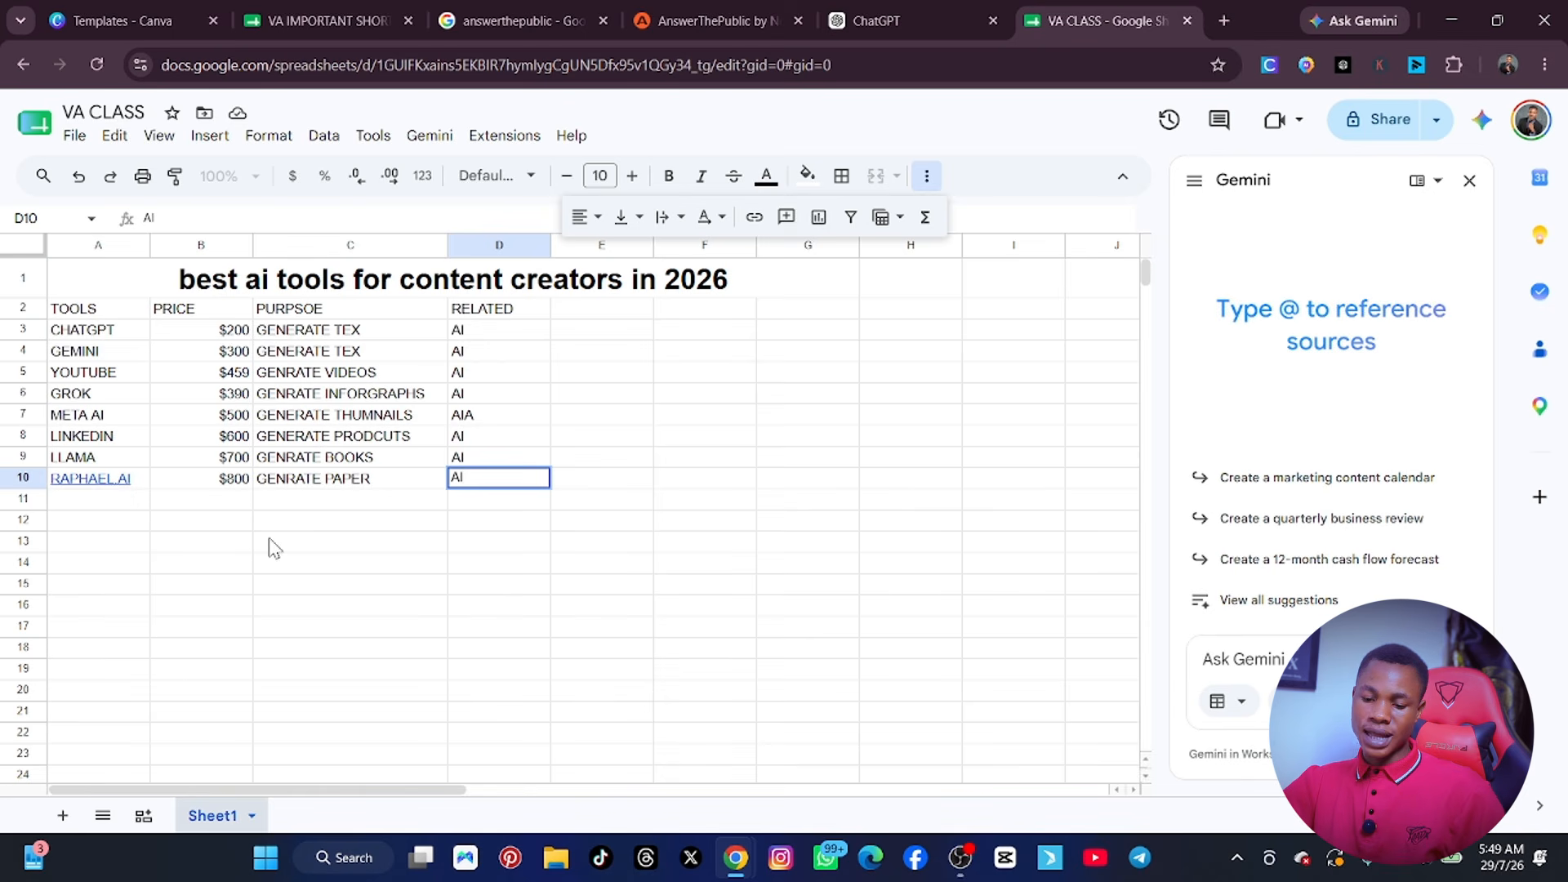
Add 1000 more rows at the end of Sheet1.
{"action": "scroll", "coordinate": [98, 670], "scroll_direction": "down", "scroll_amount": 15}
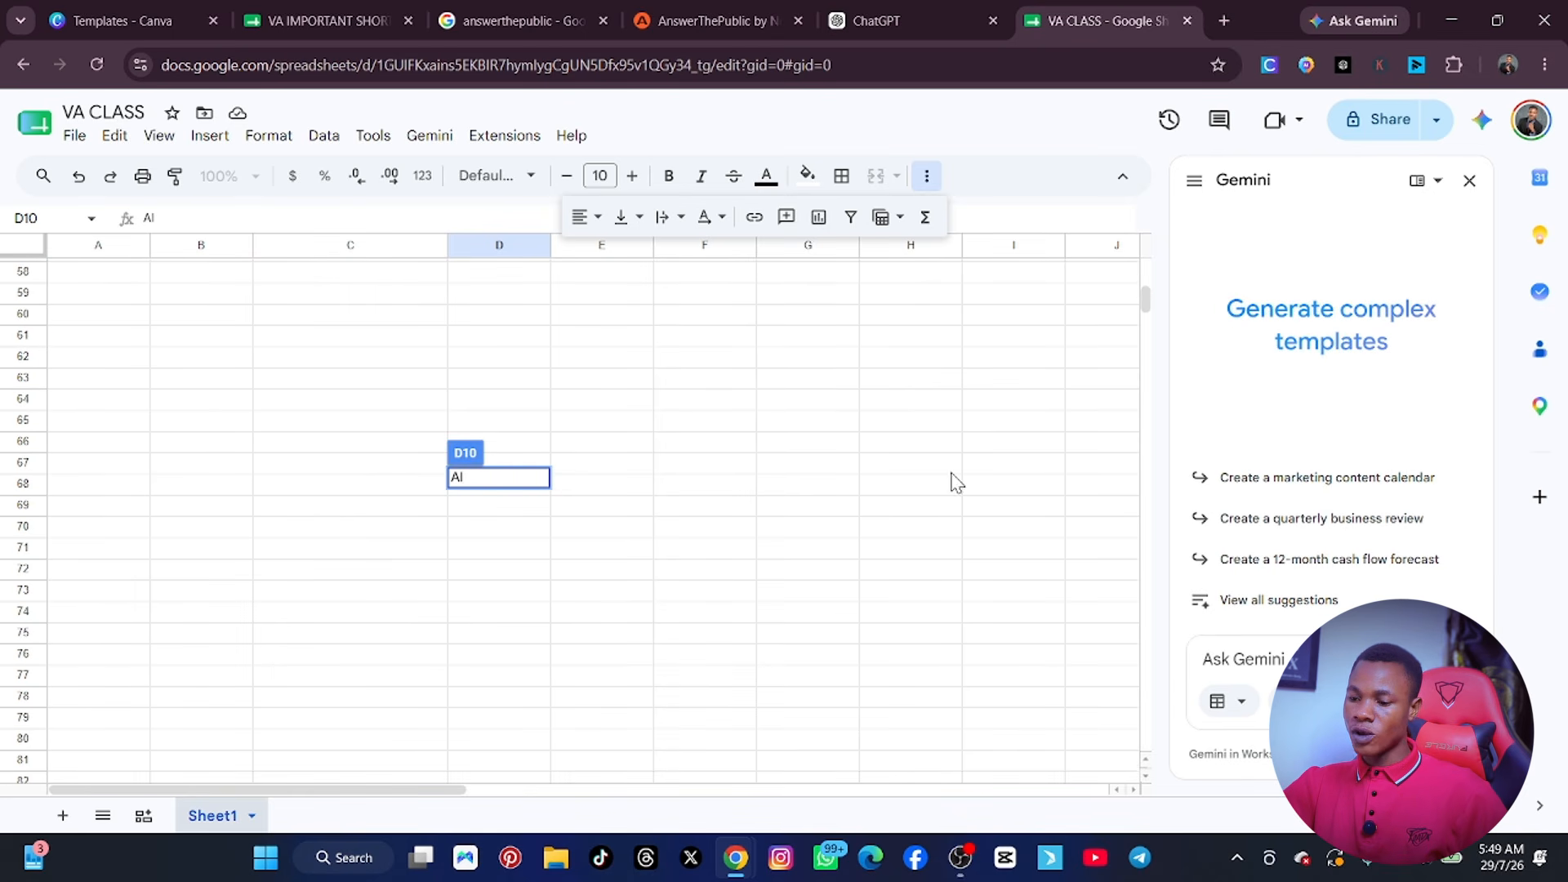
{"action": "left_click_drag", "start_coordinate": [1144, 300], "coordinate": [1158, 800]}
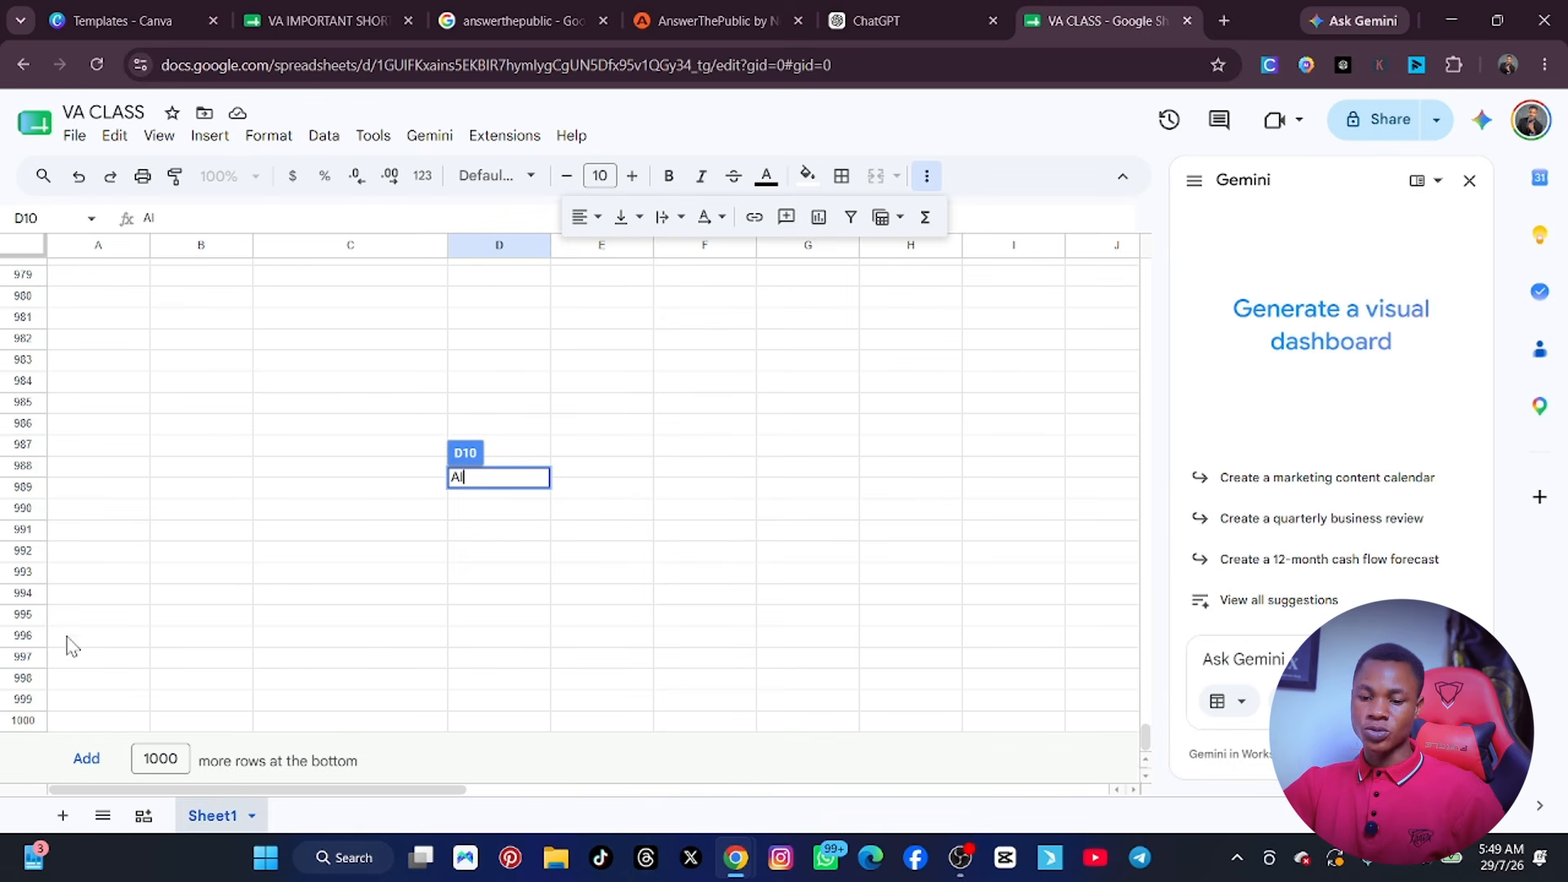
{"action": "left_click", "coordinate": [86, 761]}
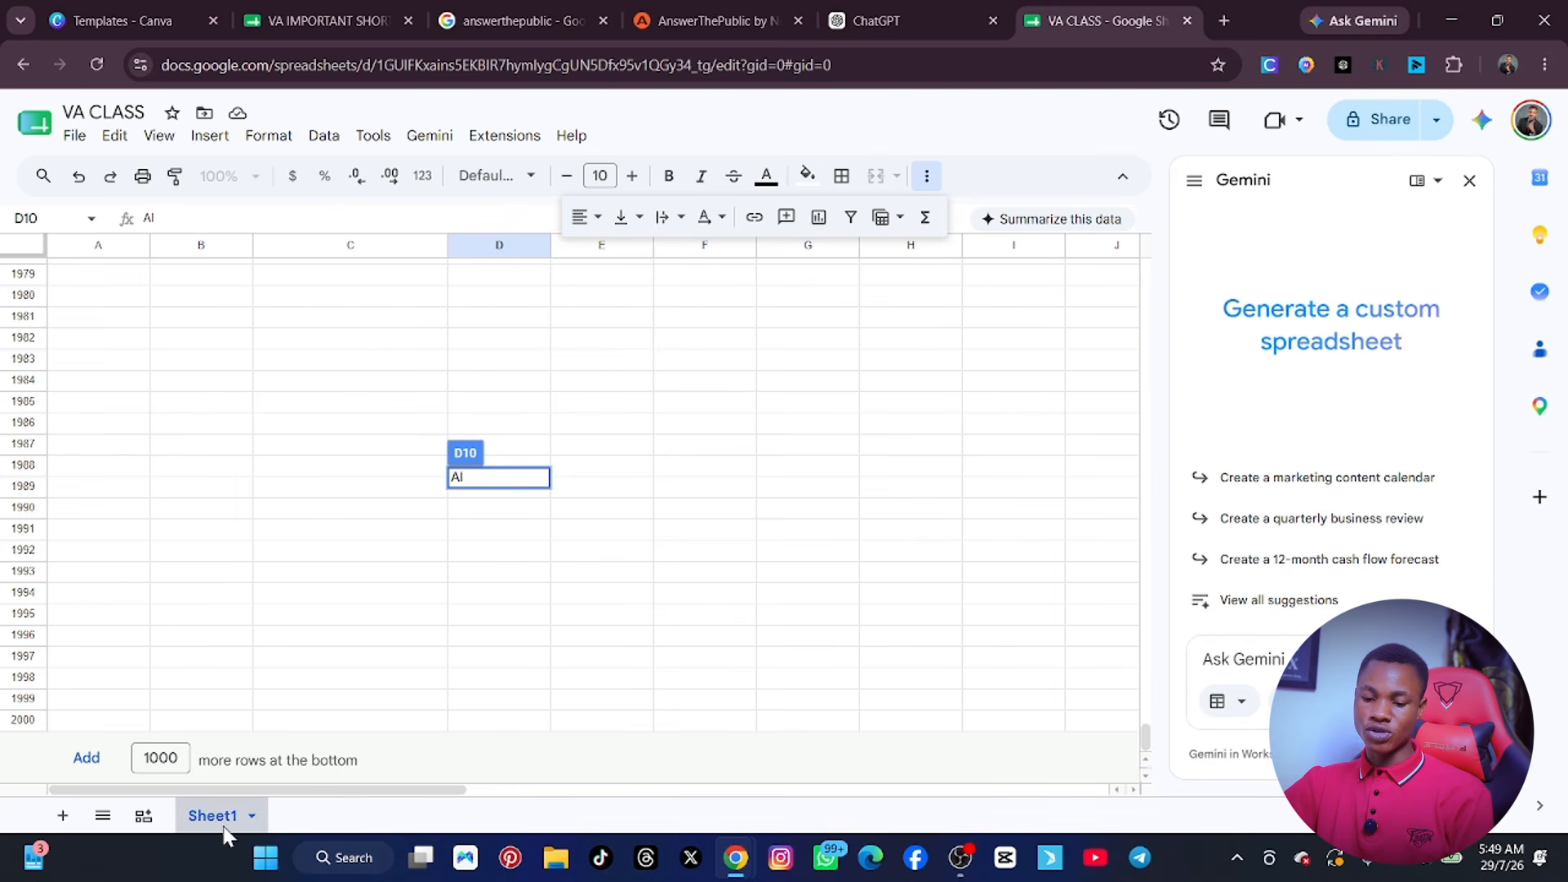
Add a second sheet with a person's first name in cell A1, and return to the table at the start of Sheet1.
{"action": "left_click", "coordinate": [63, 816]}
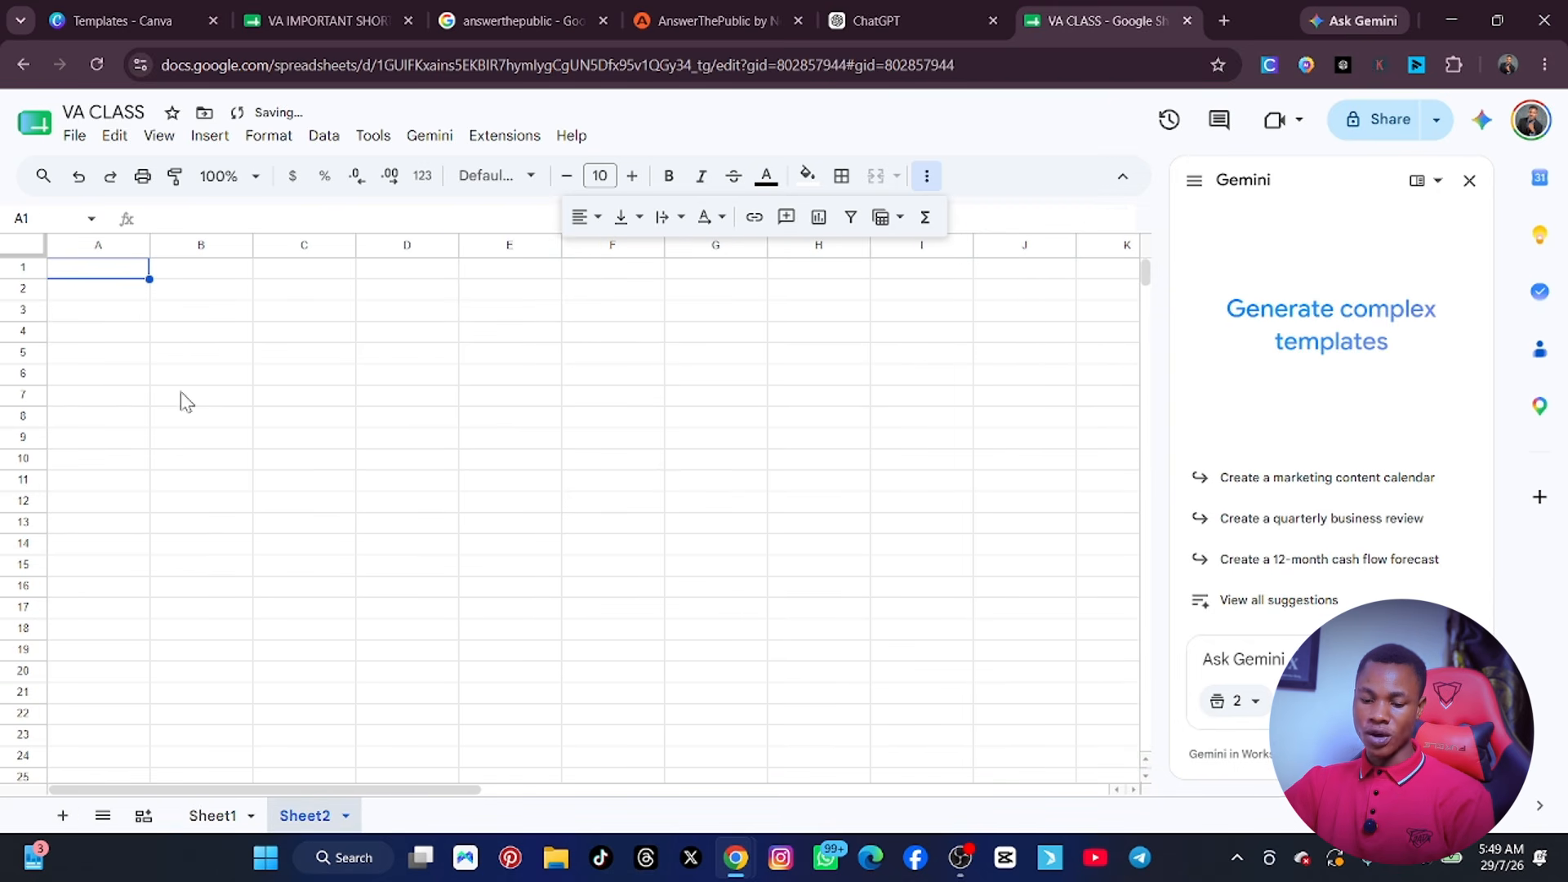
{"action": "type", "text": "DENIS"}
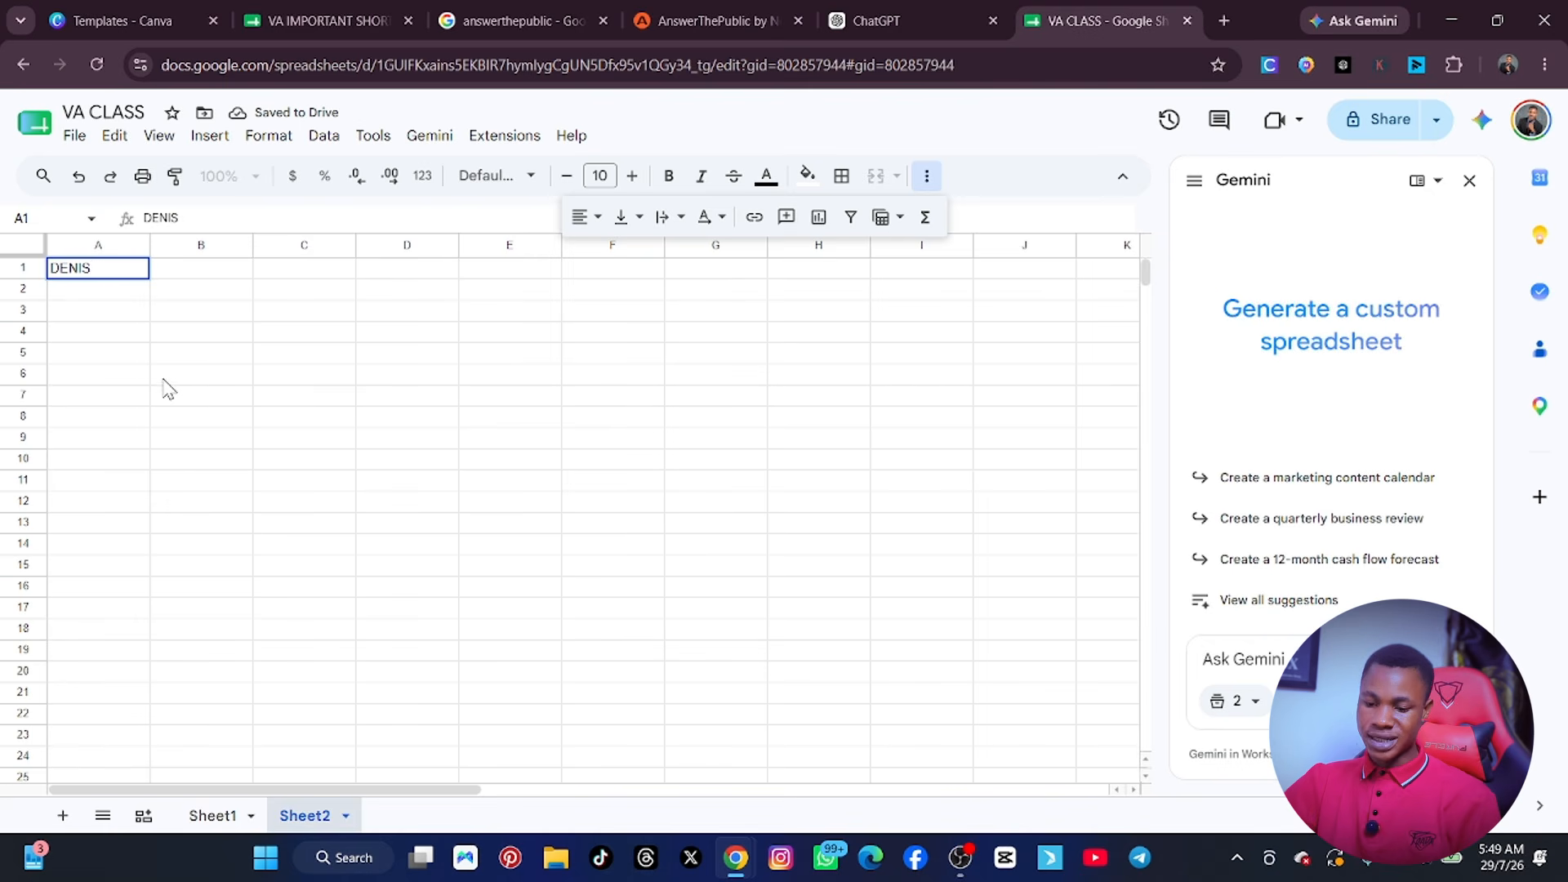
{"action": "left_click", "coordinate": [211, 817]}
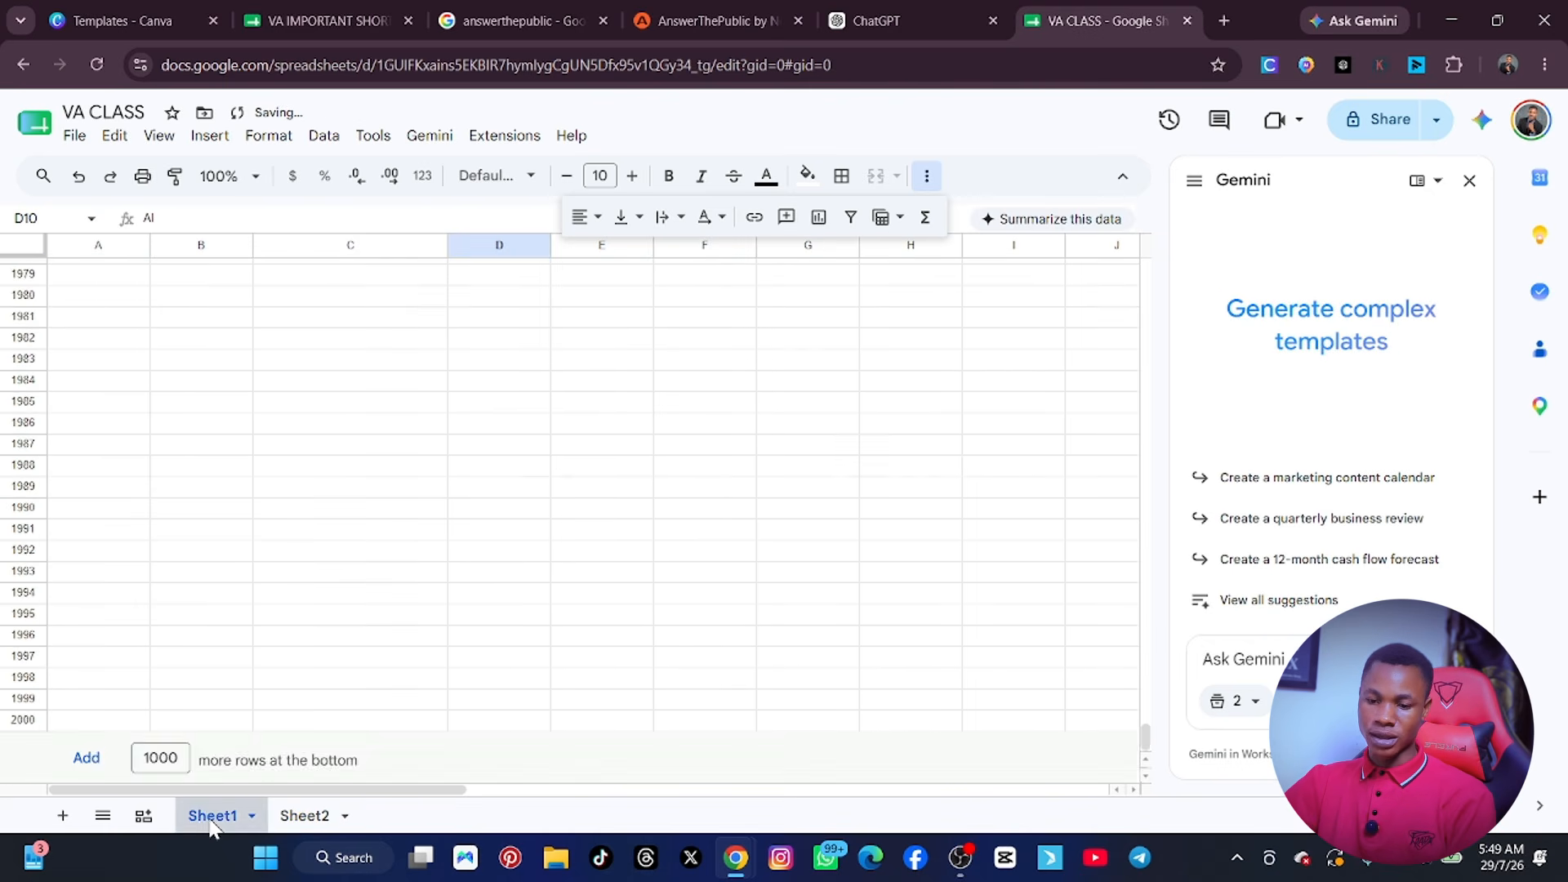
{"action": "left_click_drag", "start_coordinate": [1145, 735], "coordinate": [1154, 214]}
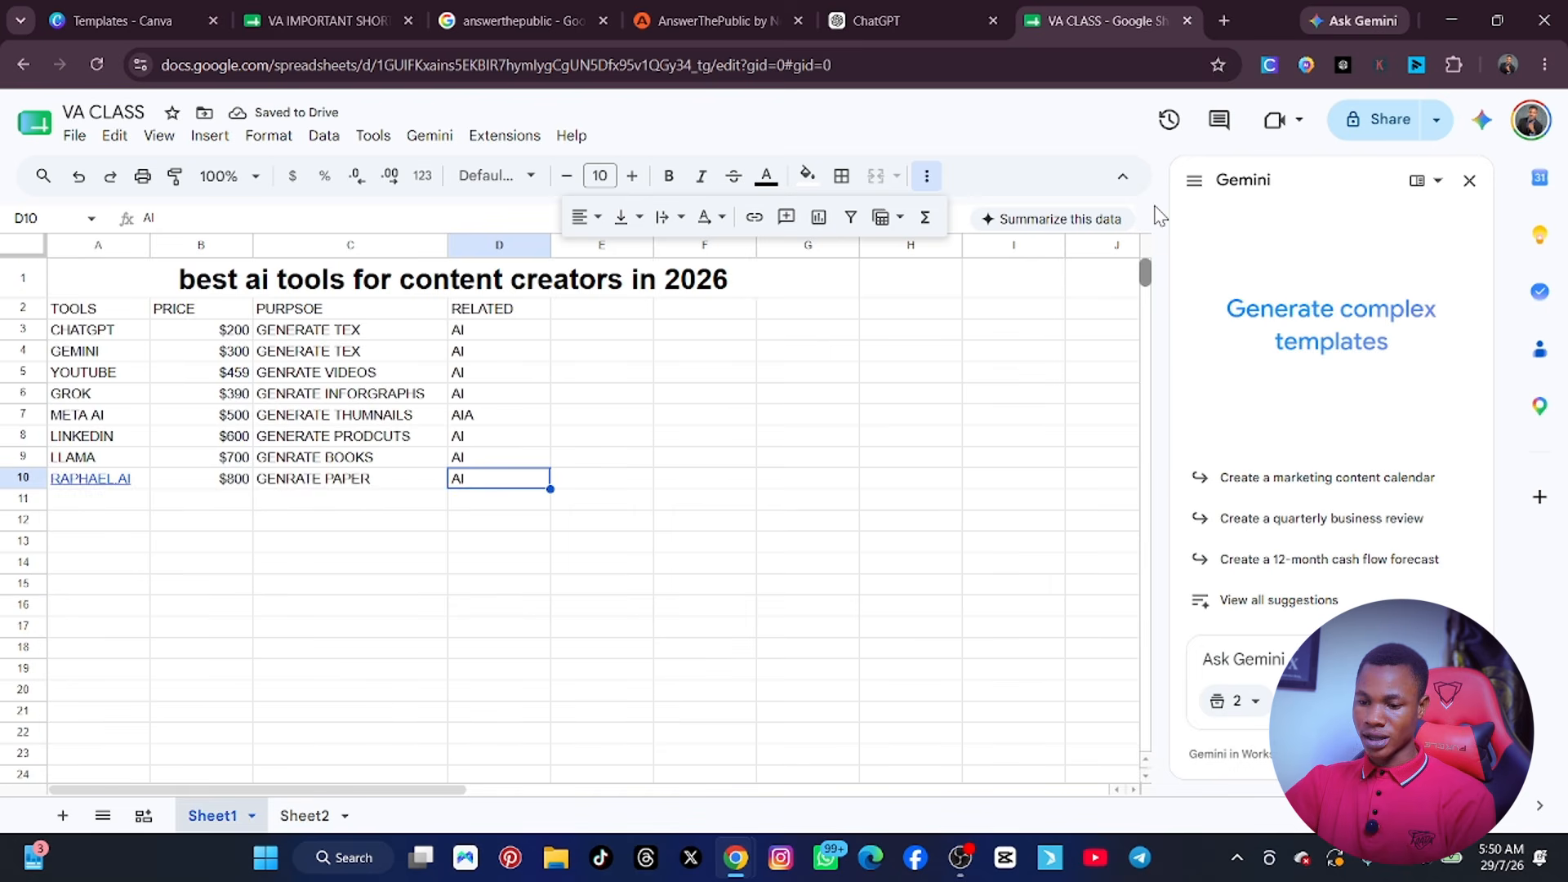
Add a third sheet after Sheet2 and enter another person's first name in its cell A1.
{"action": "left_click", "coordinate": [306, 815]}
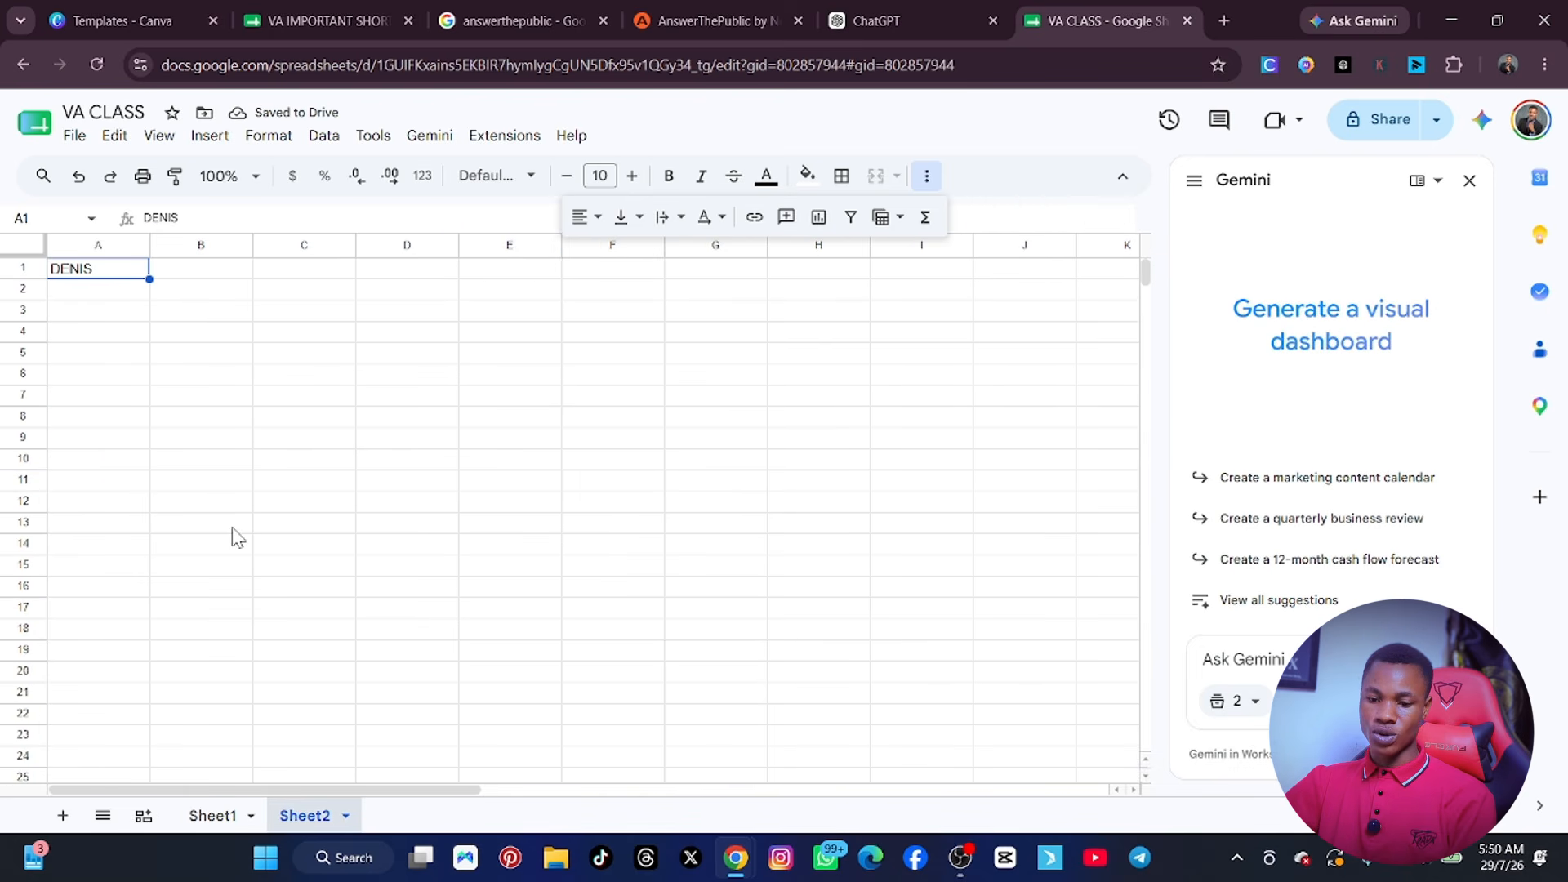
{"action": "left_click", "coordinate": [62, 815]}
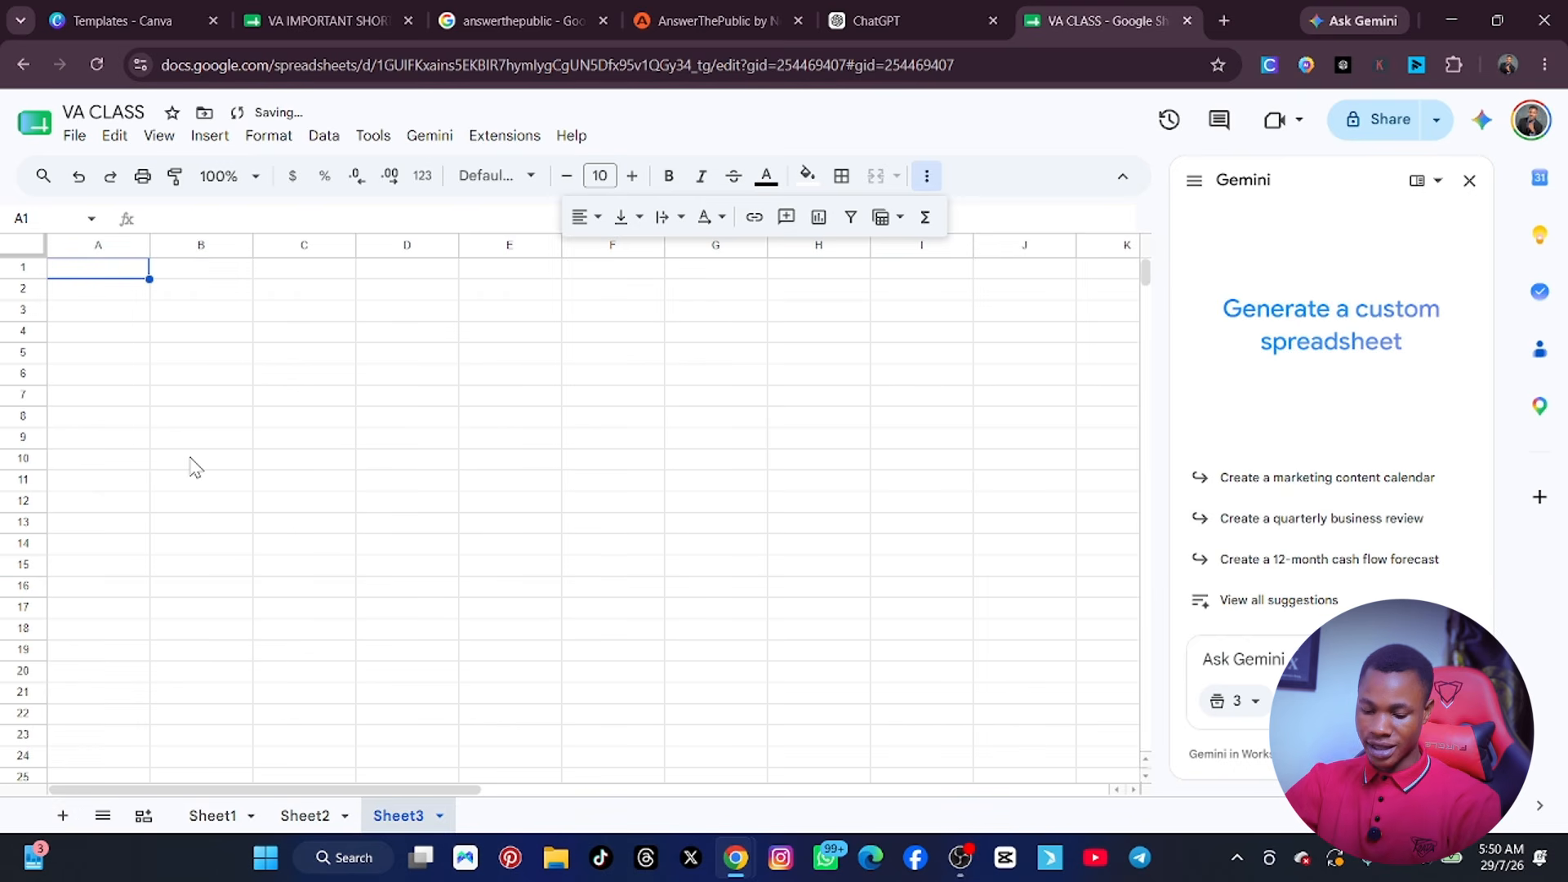
{"action": "type", "text": "JOTY"}
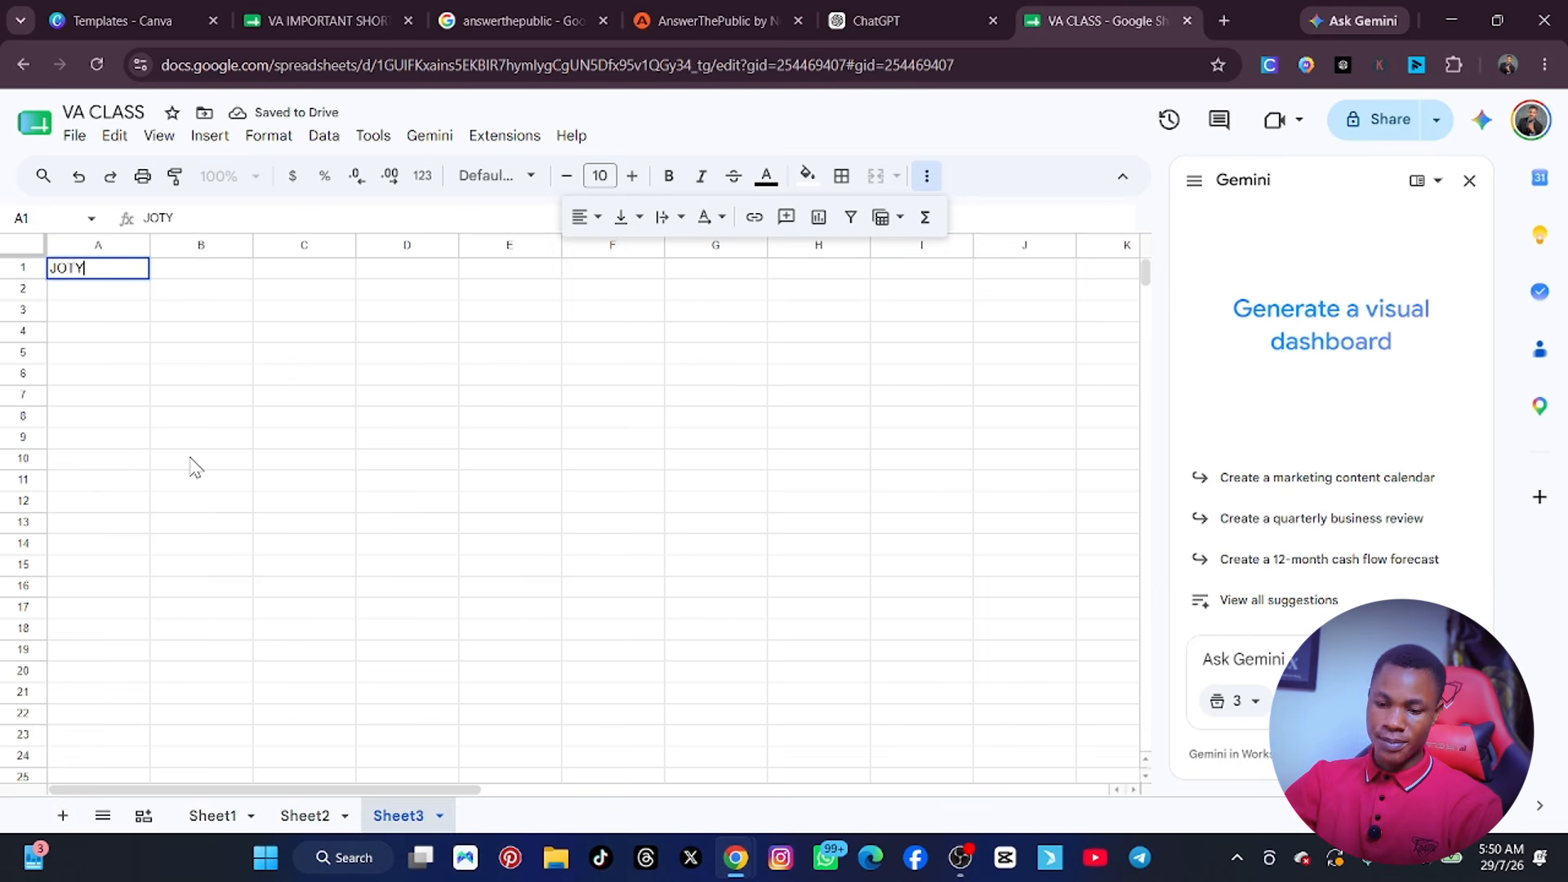
{"action": "type", "text": "Y"}
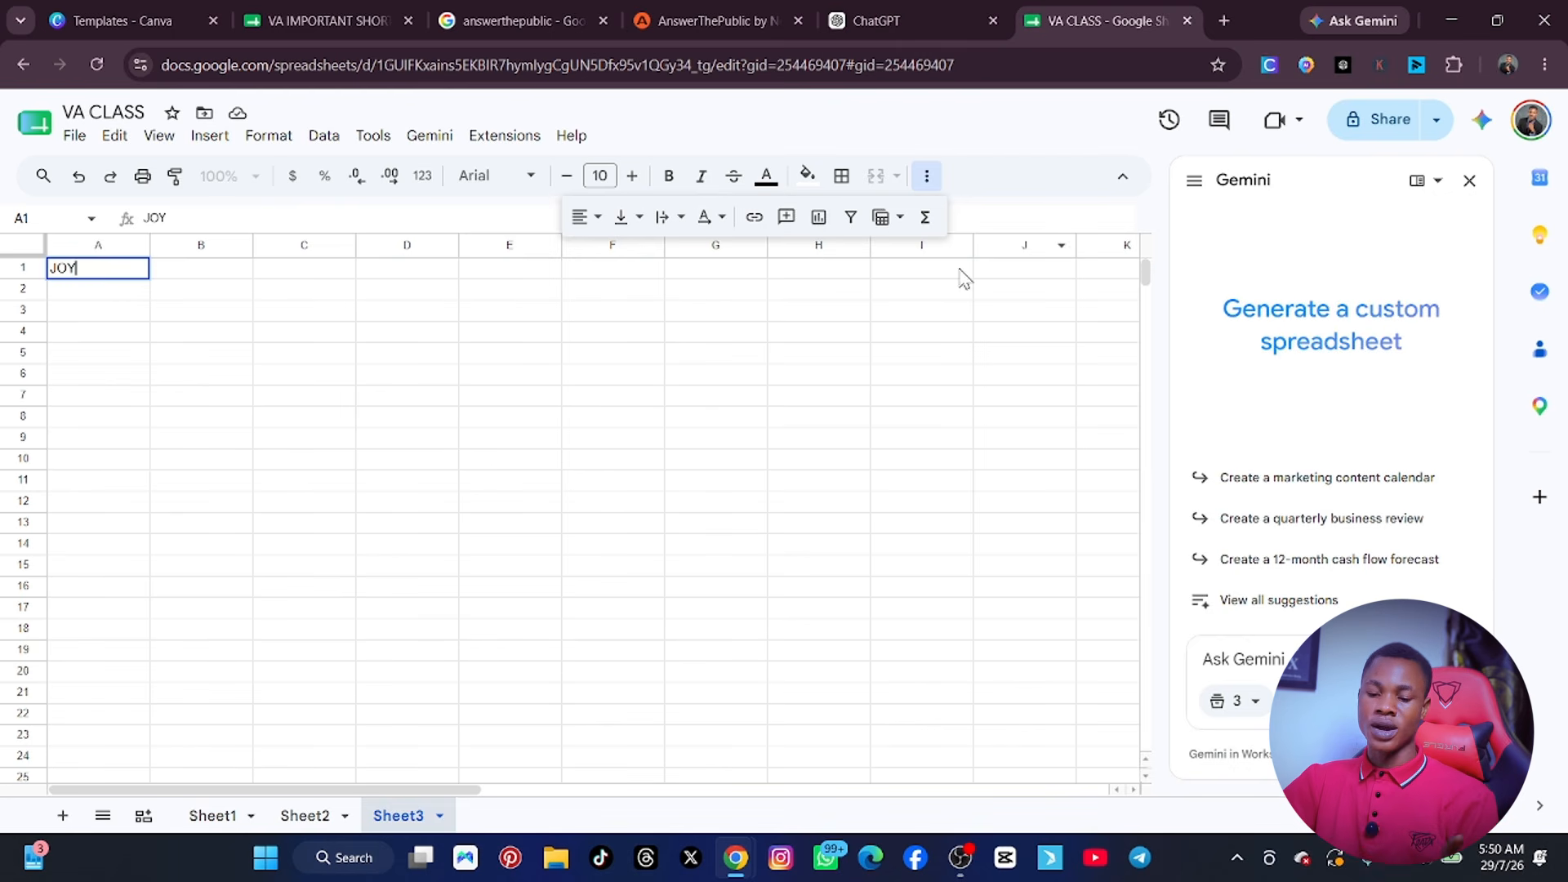
Rename Sheet1, which holds the AI tools table, as BEST AI.
{"action": "left_click", "coordinate": [206, 817]}
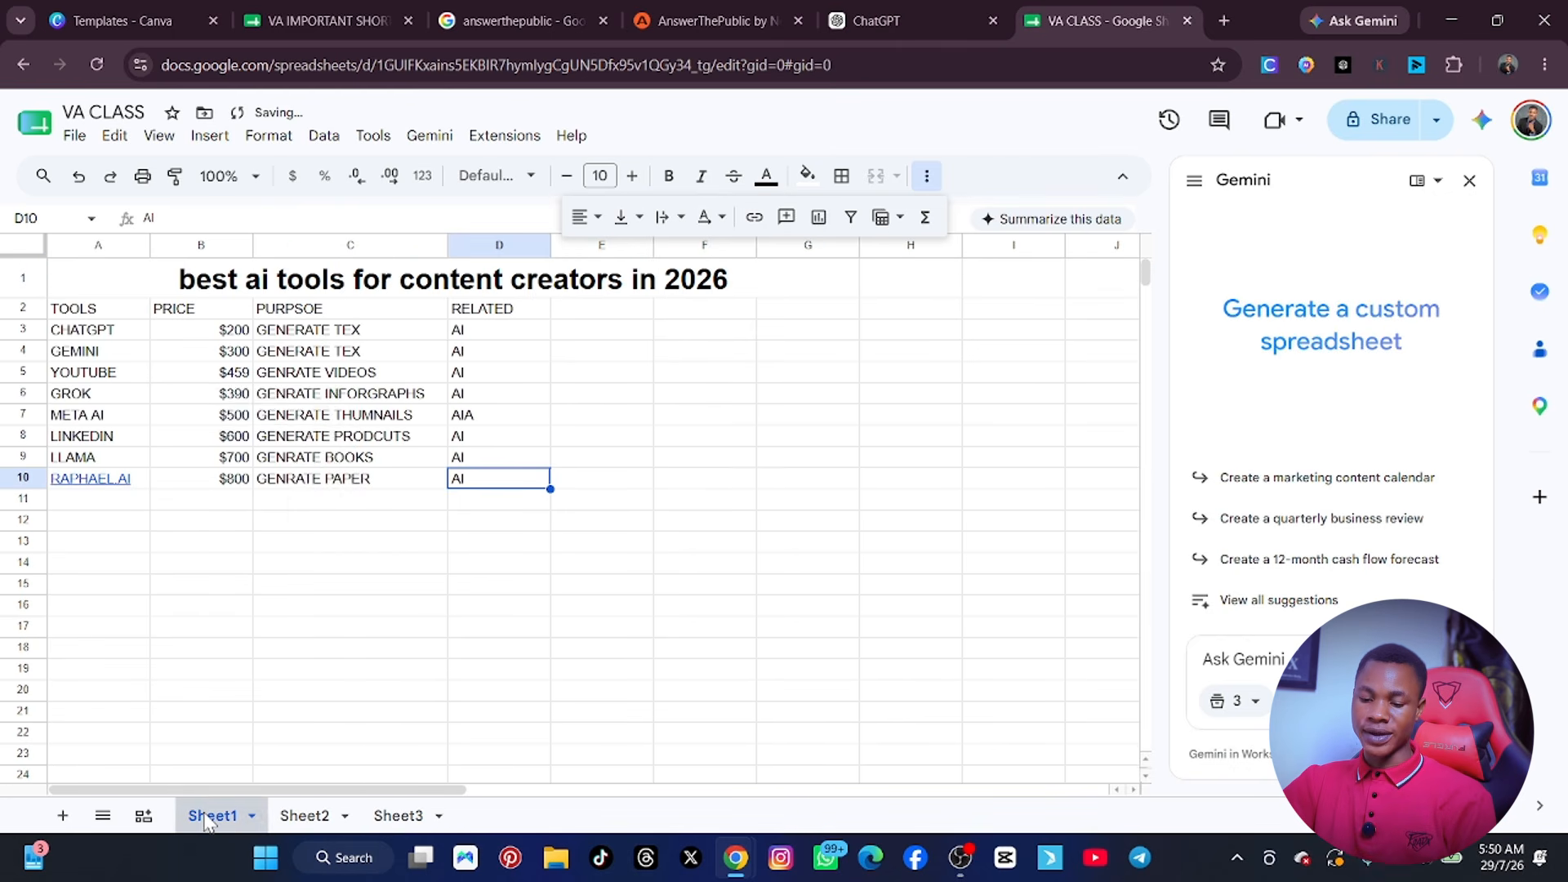
{"action": "right_click", "coordinate": [204, 819]}
{"action": "left_click", "coordinate": [199, 816]}
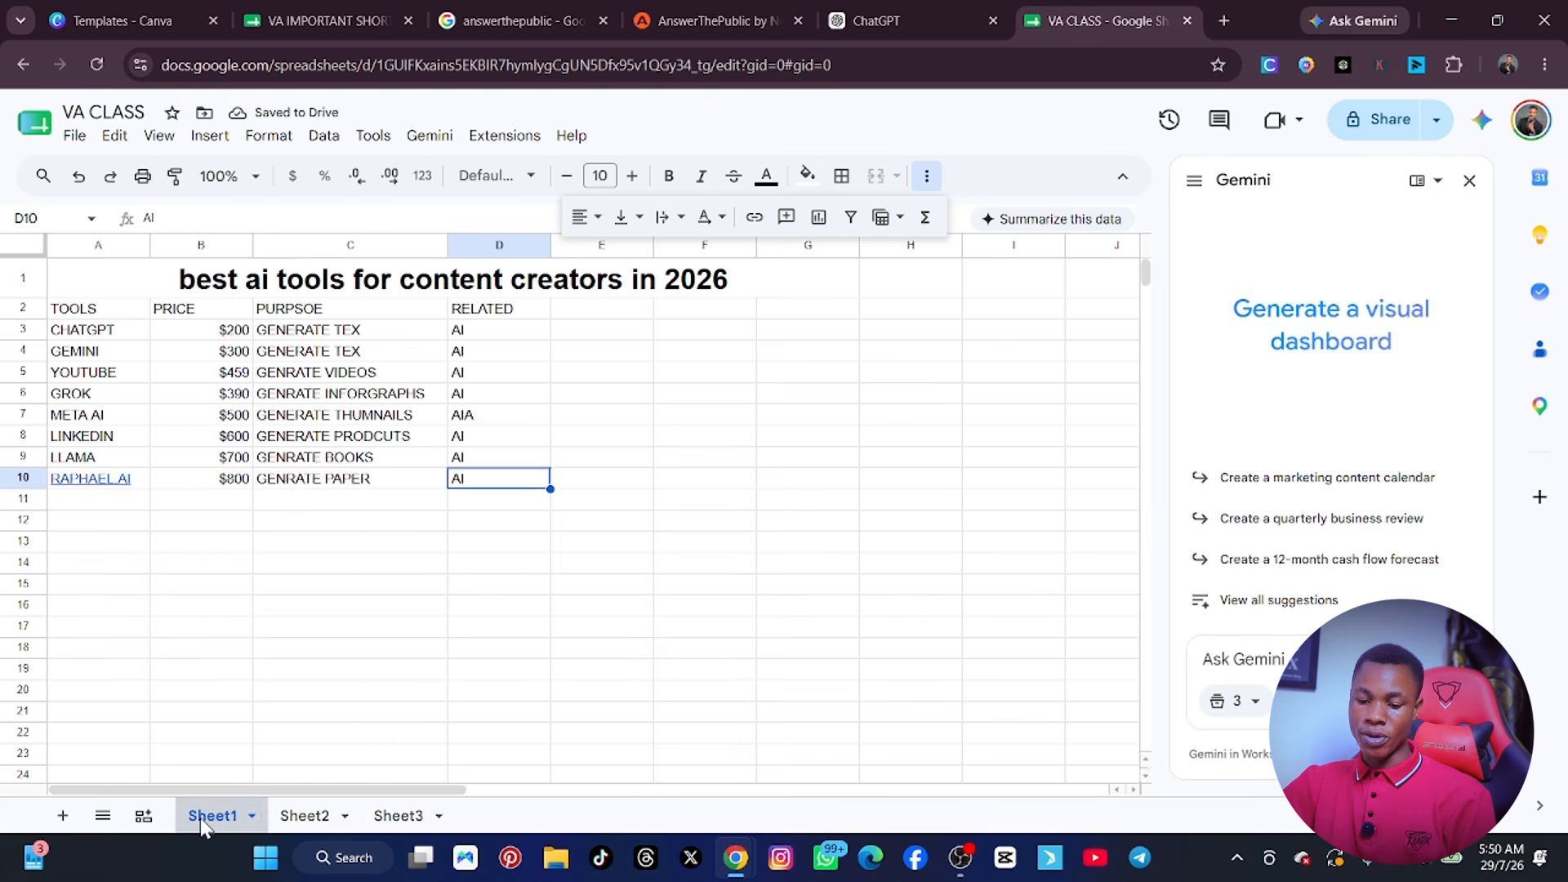
{"action": "right_click", "coordinate": [199, 817]}
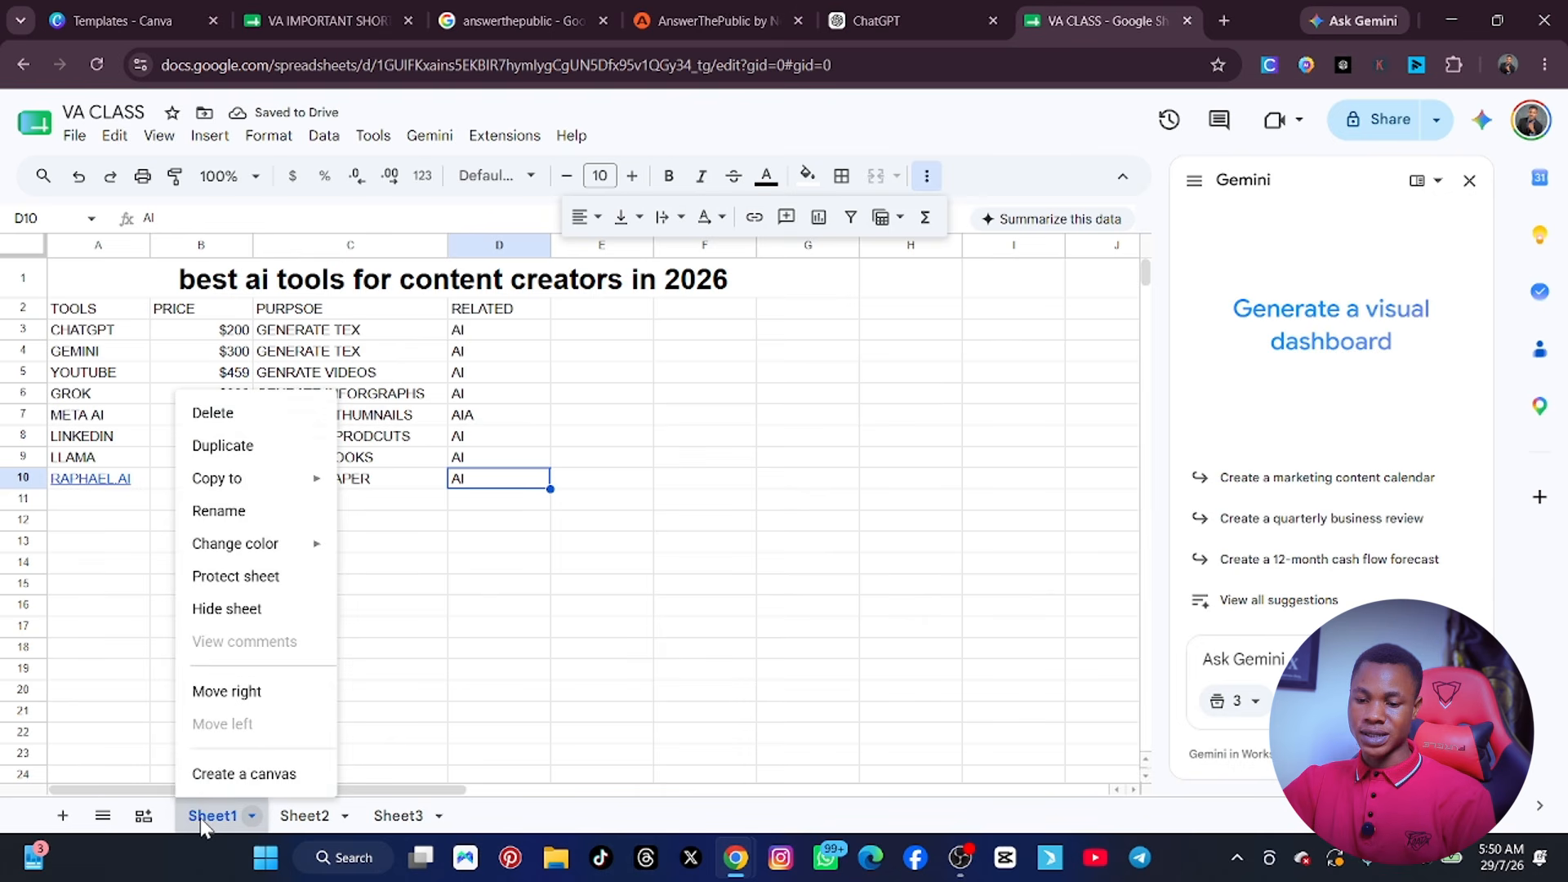
{"action": "left_click", "coordinate": [238, 512]}
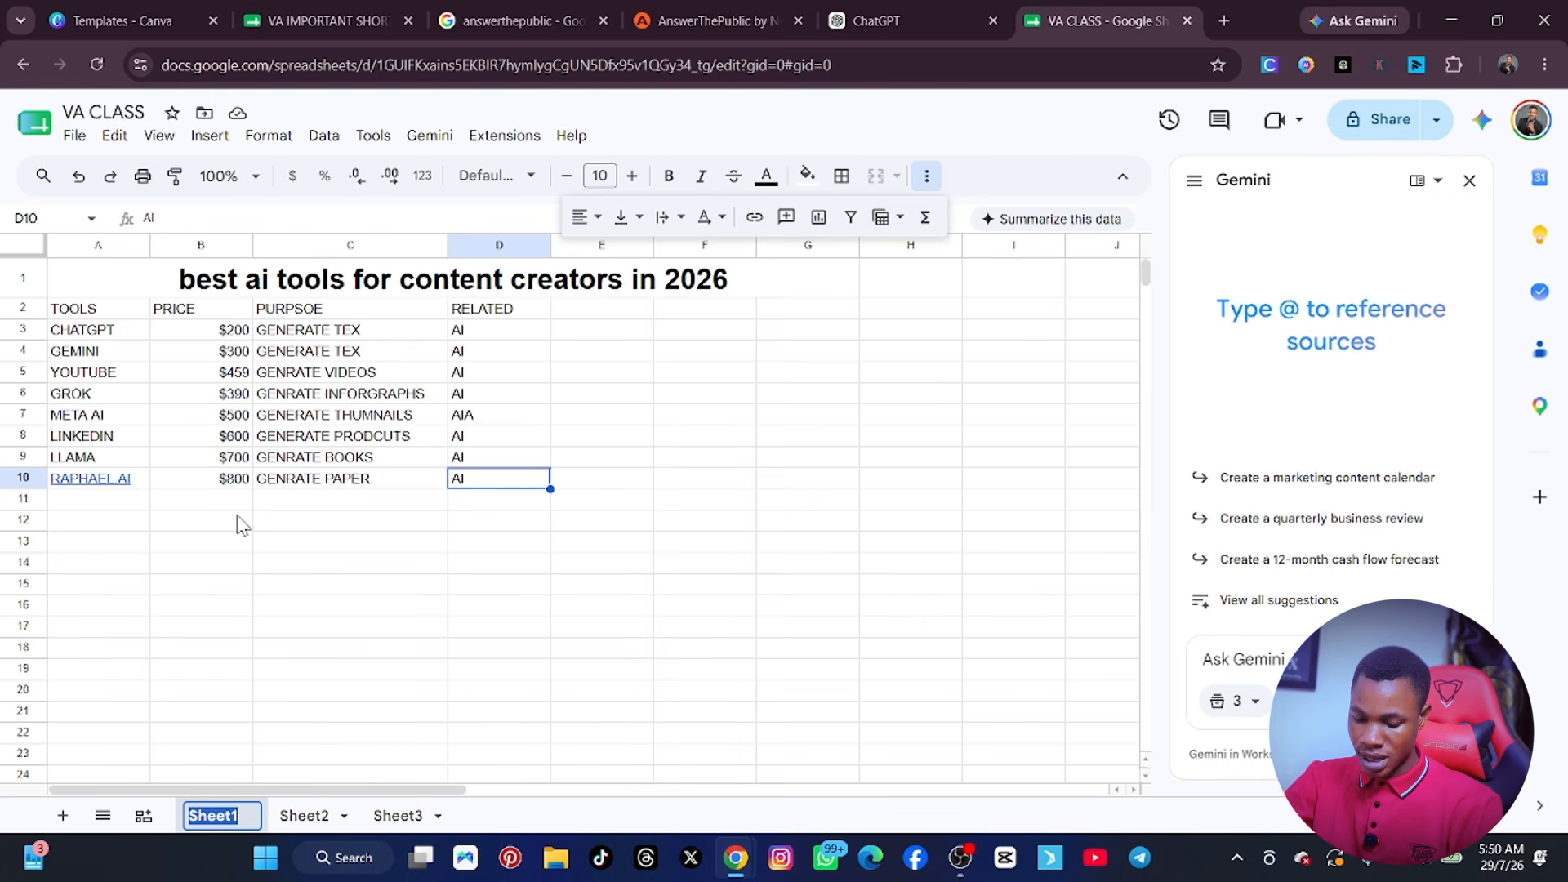
{"action": "type", "text": "BEX"}
{"action": "key", "text": "BackSpace"}
{"action": "type", "text": "ST"}
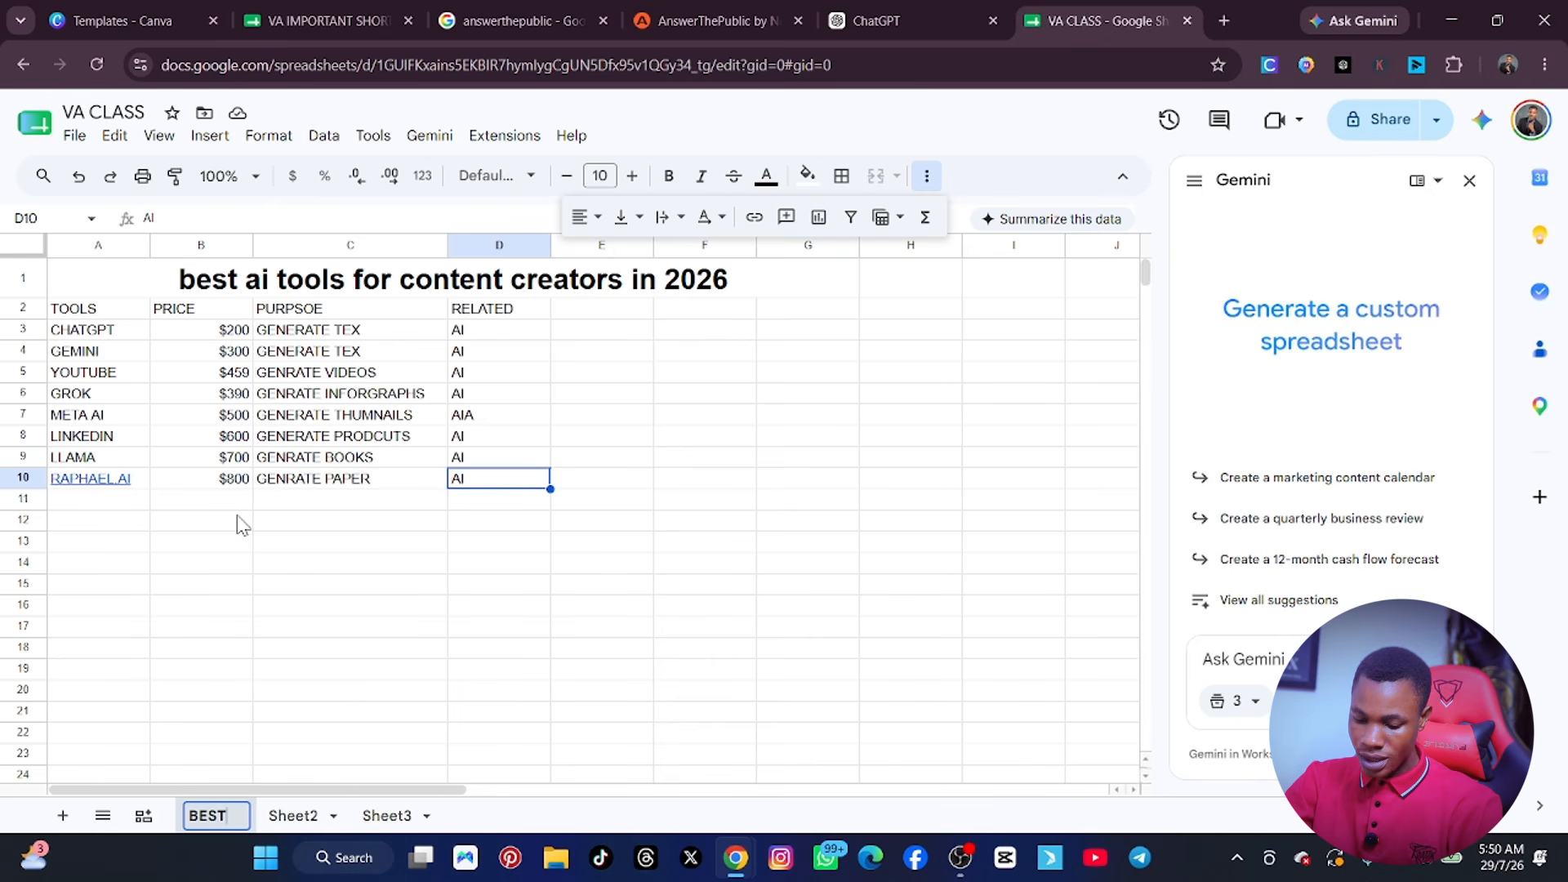
{"action": "type", "text": " AI"}
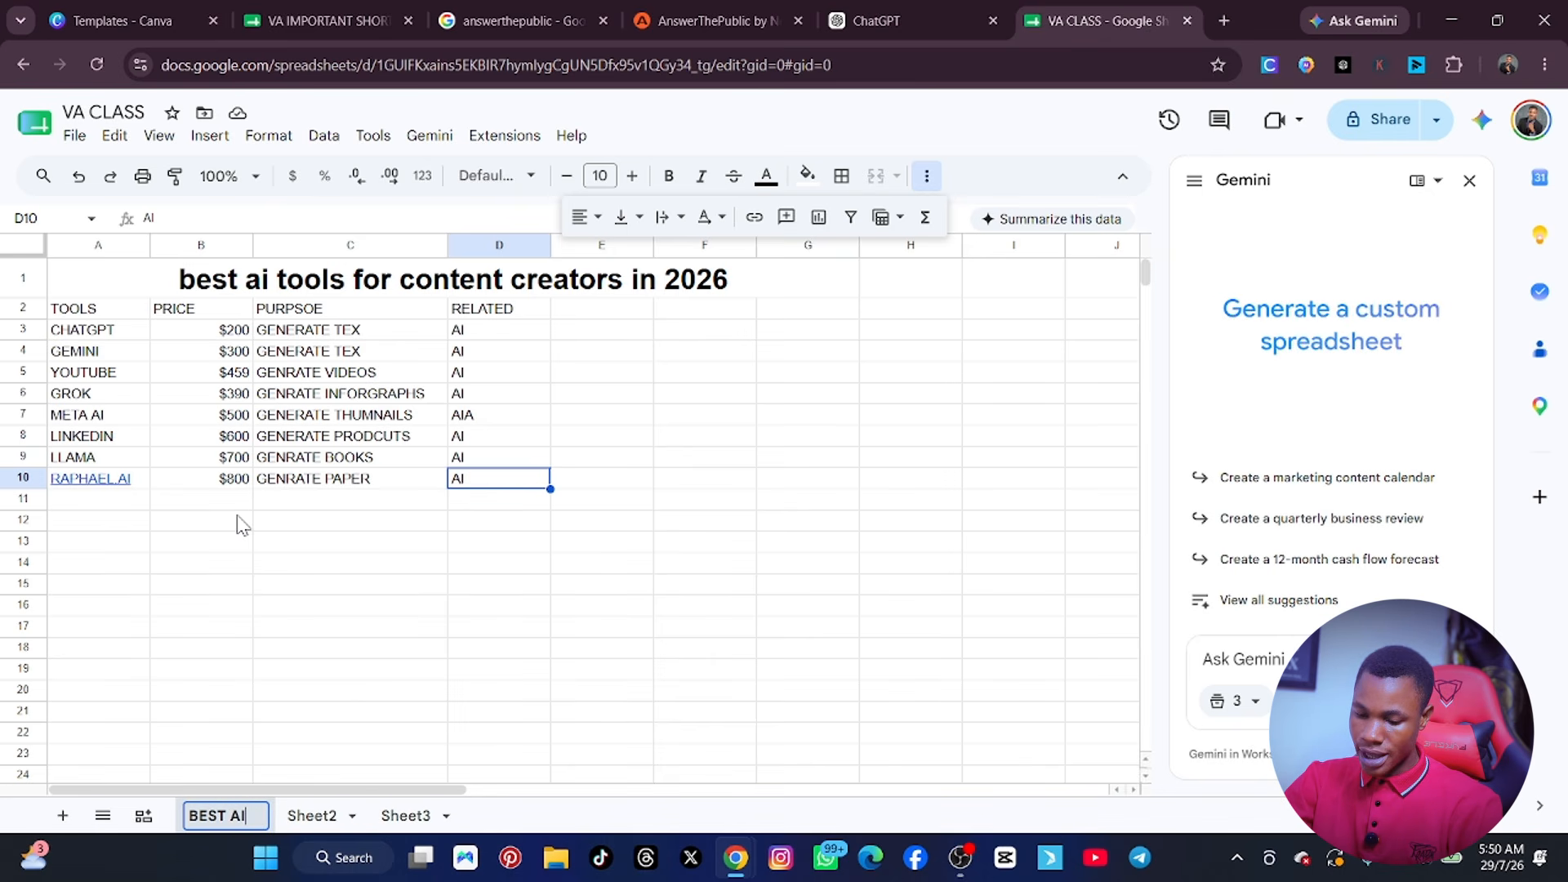
Rename Sheet2 with the first name entered in its cell A1.
{"action": "left_click", "coordinate": [319, 816]}
{"action": "right_click", "coordinate": [320, 817]}
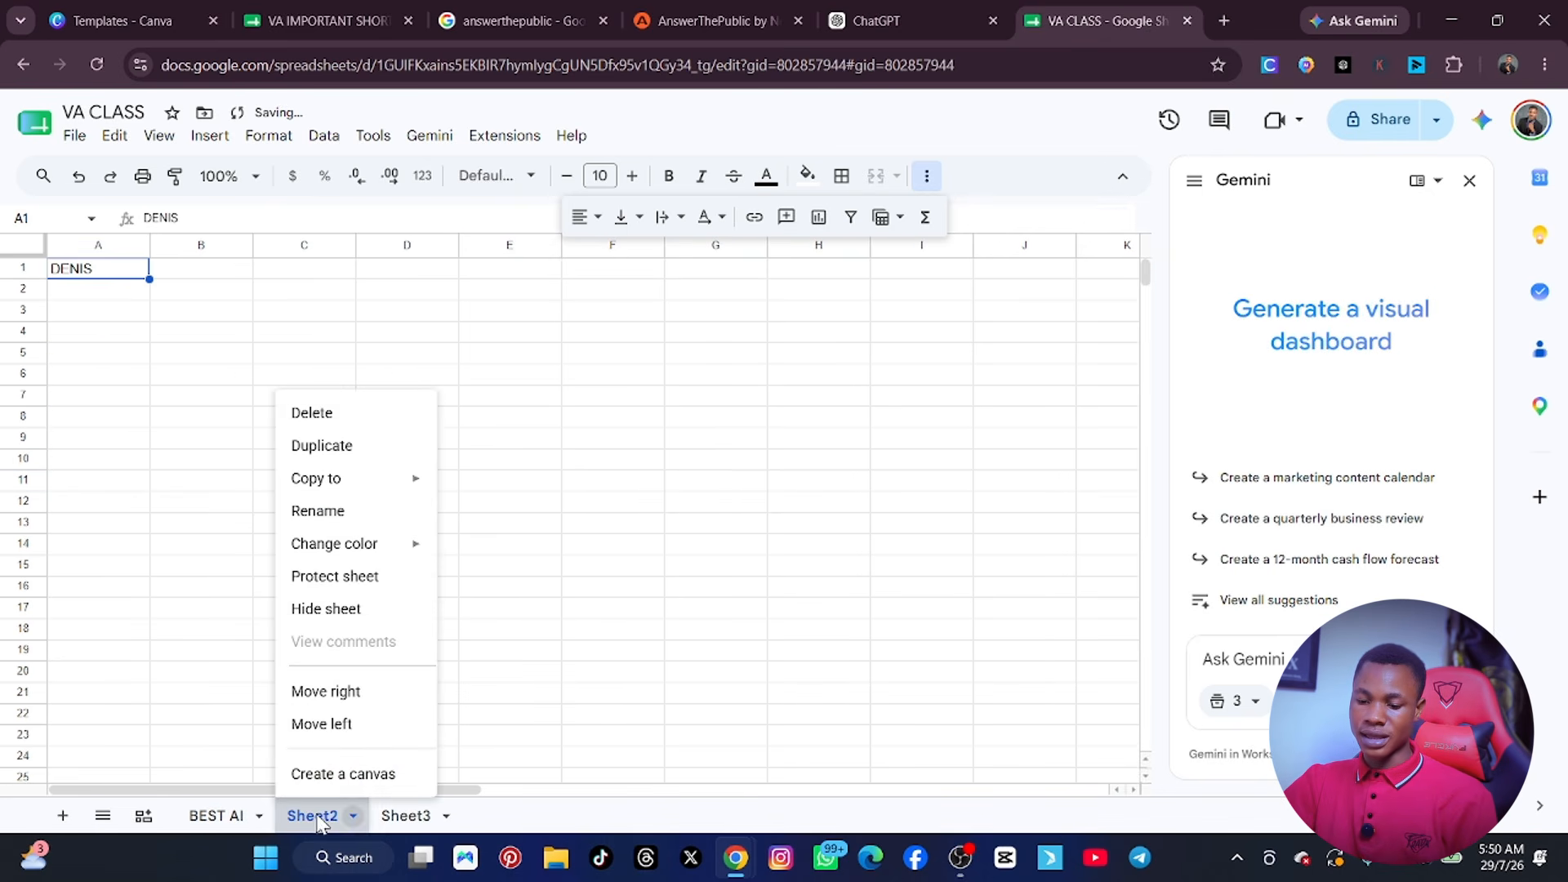
{"action": "left_click", "coordinate": [318, 510]}
{"action": "type", "text": "DENIS"}
{"action": "scroll", "coordinate": [366, 560], "scroll_direction": "down", "scroll_amount": 2}
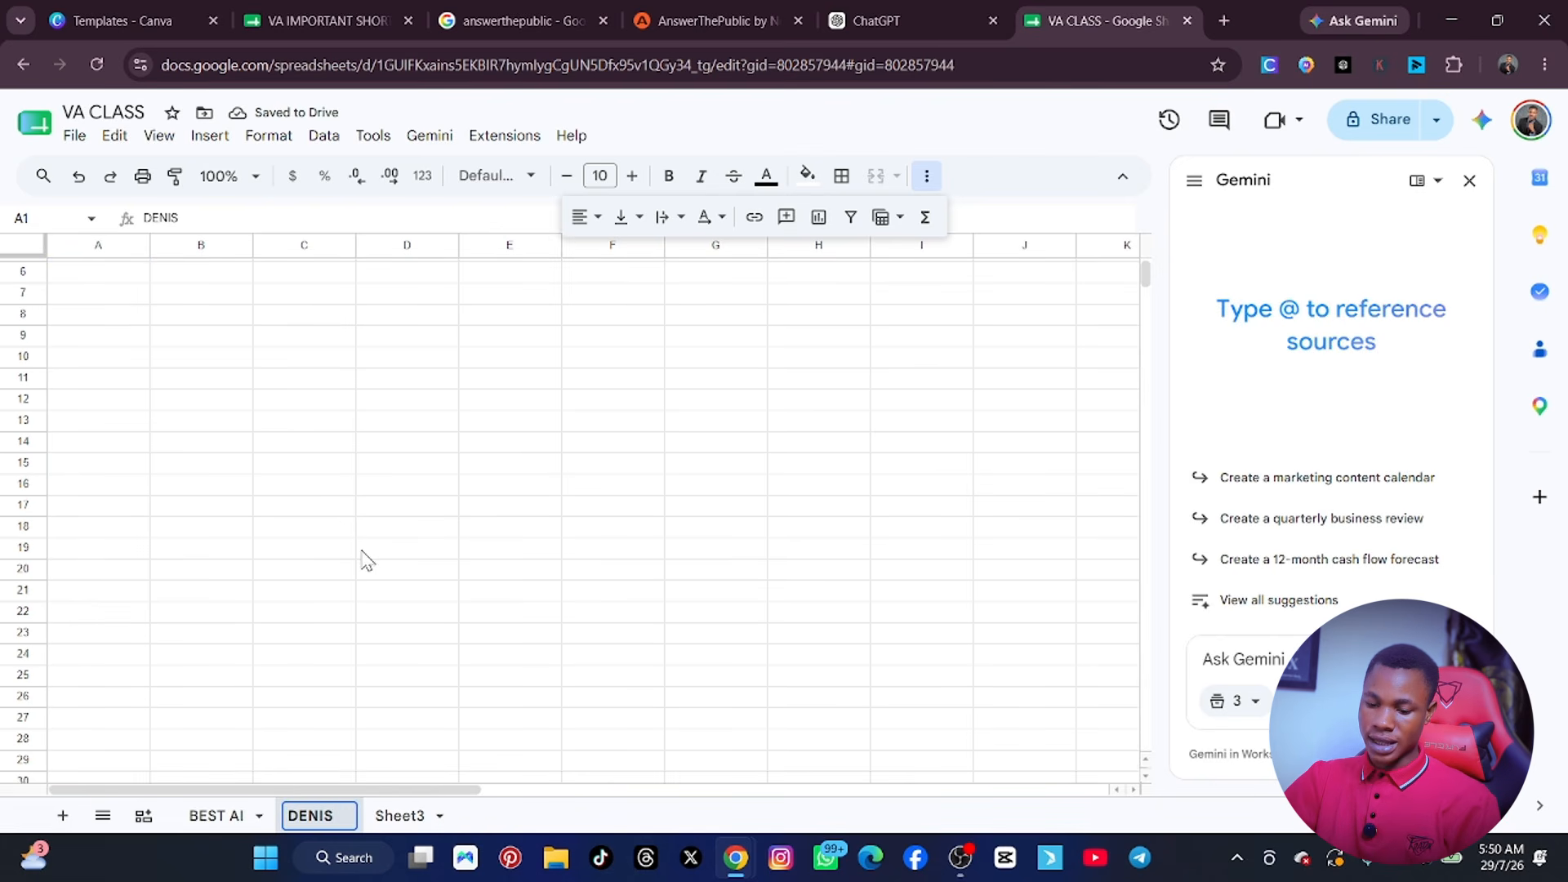
Rename Sheet3 as CLAS WORK and return to the BEST AI sheet.
{"action": "left_click", "coordinate": [408, 815]}
{"action": "right_click", "coordinate": [404, 815]}
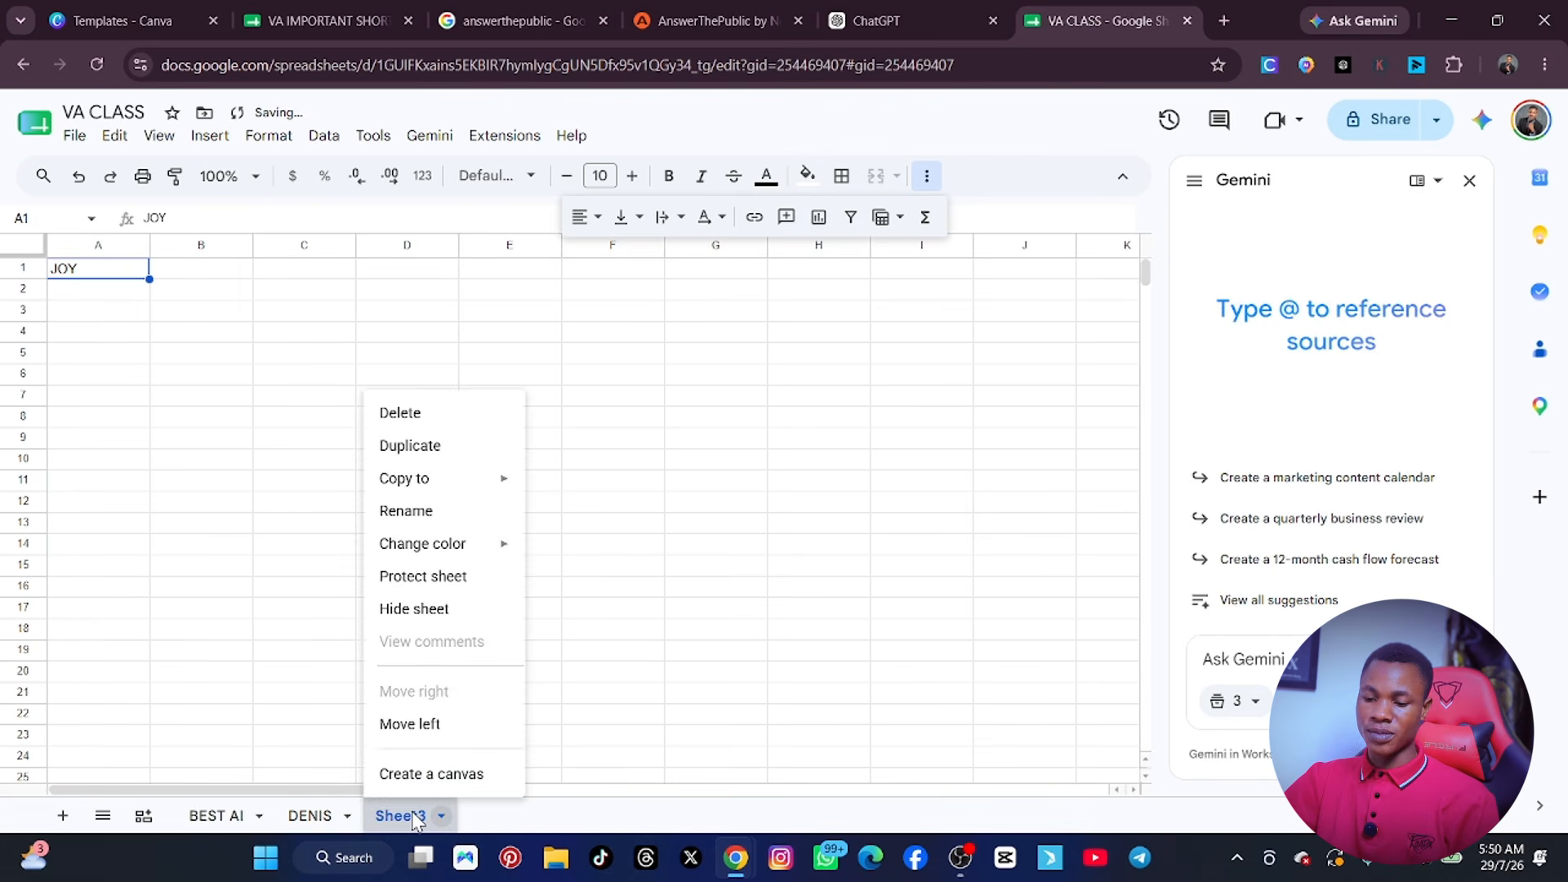
{"action": "left_click", "coordinate": [412, 507]}
{"action": "type", "text": "CLAS "}
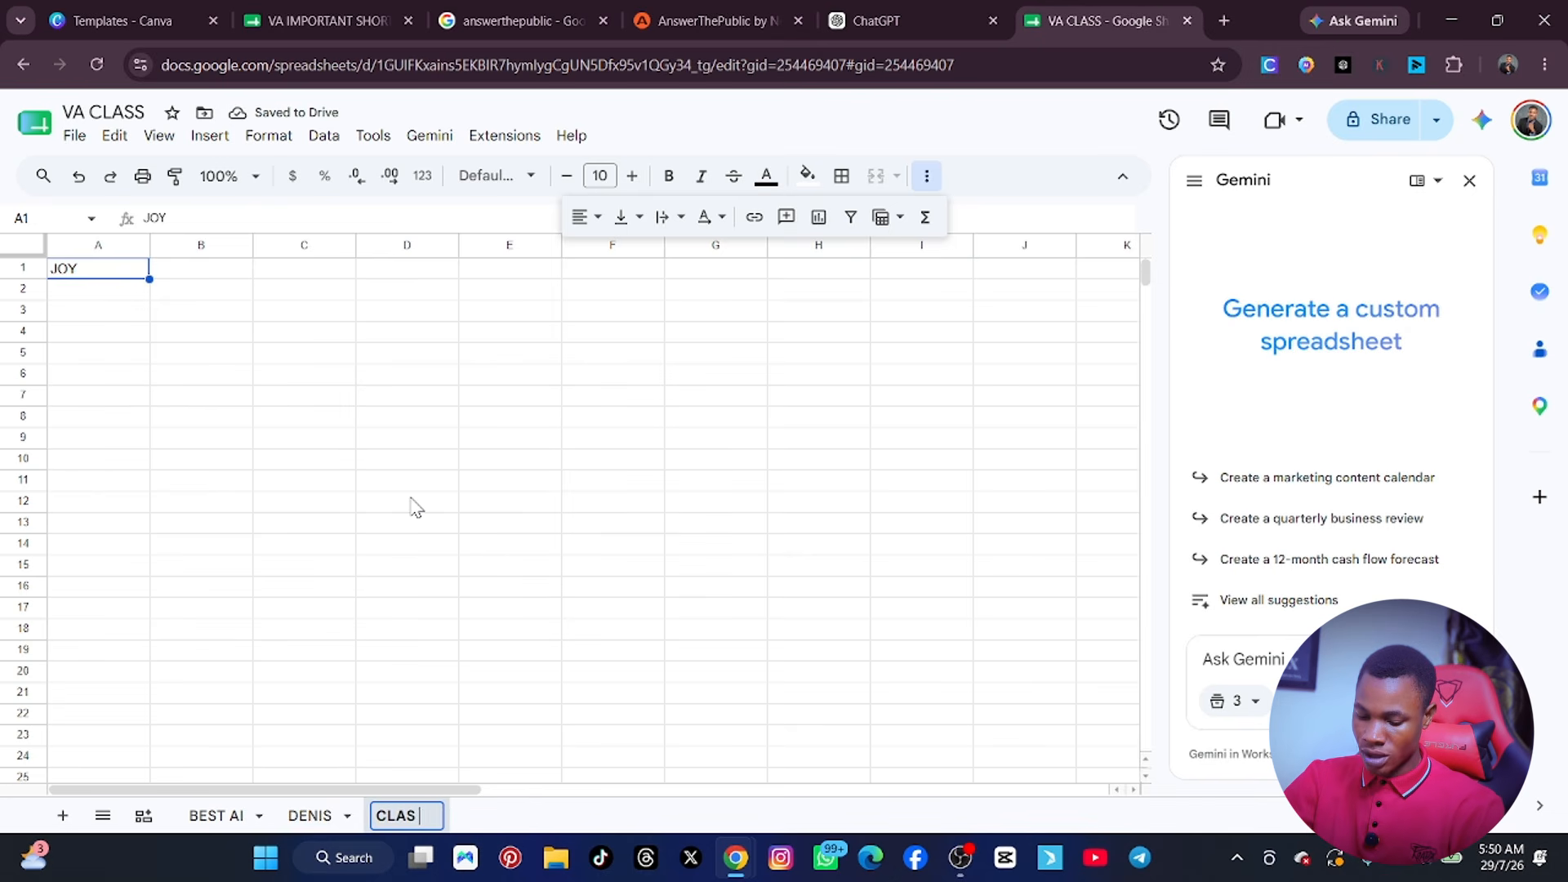
{"action": "type", "text": "WORK"}
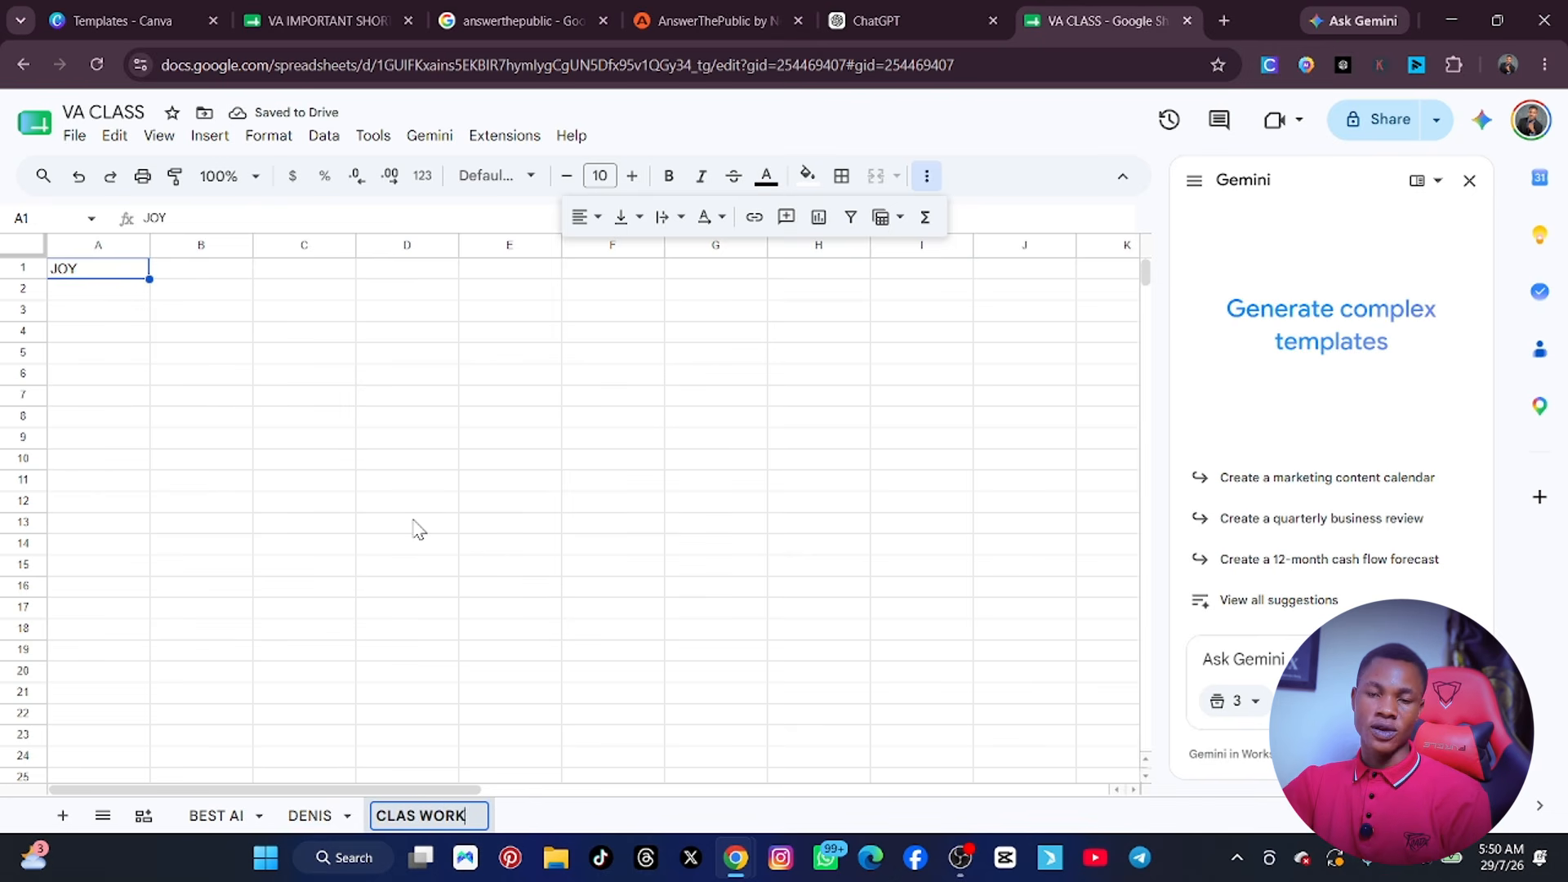
{"action": "left_click", "coordinate": [200, 816]}
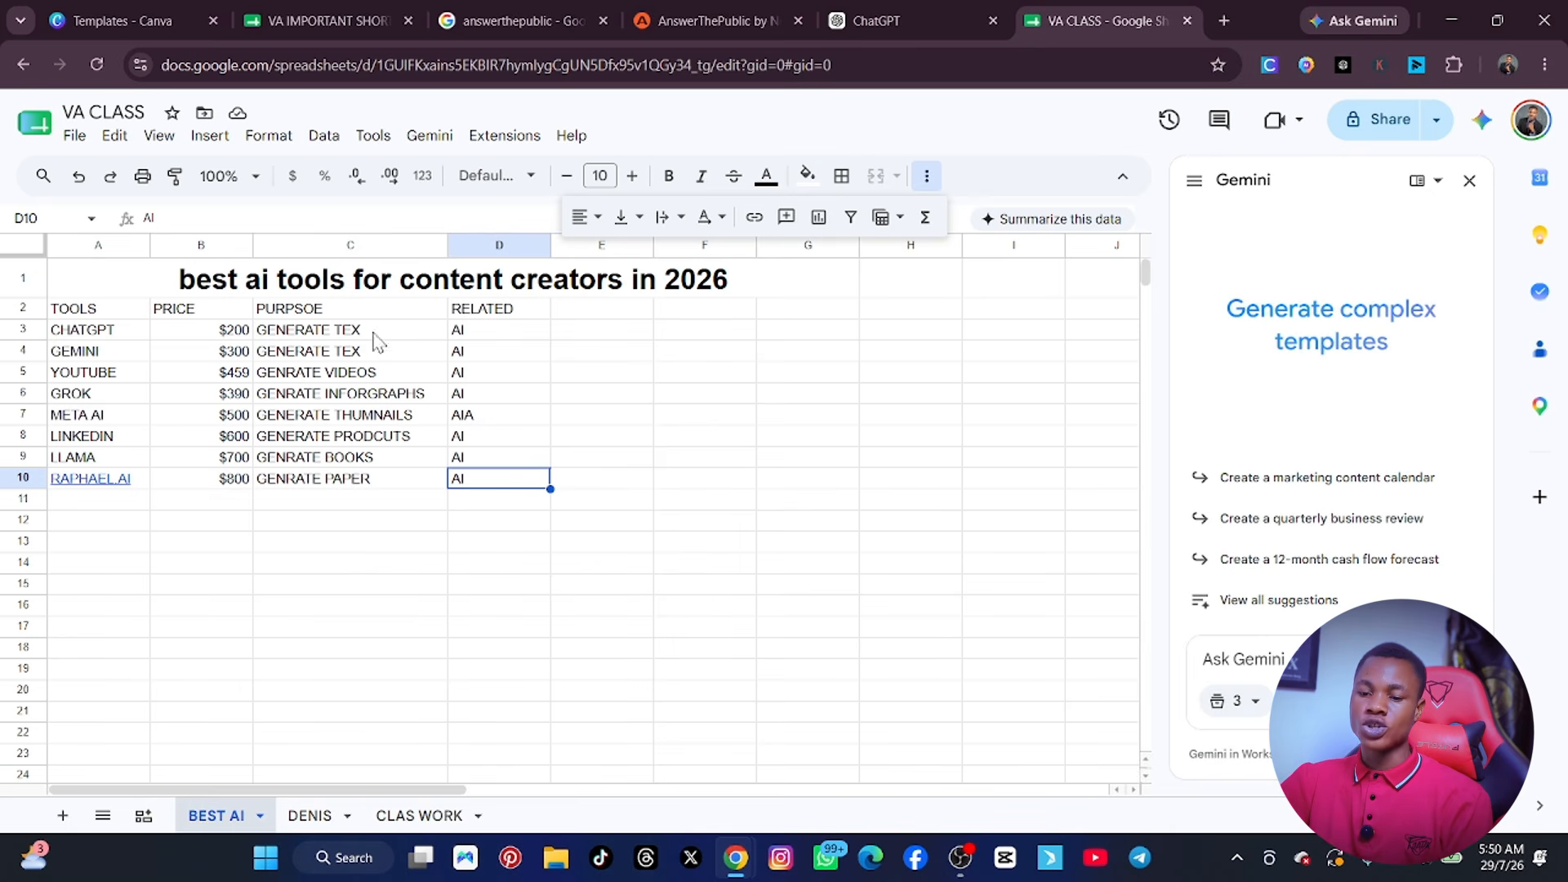
Insert a column chart of the prices by tool and reposition it over the lower part of the table.
{"action": "left_click", "coordinate": [209, 136]}
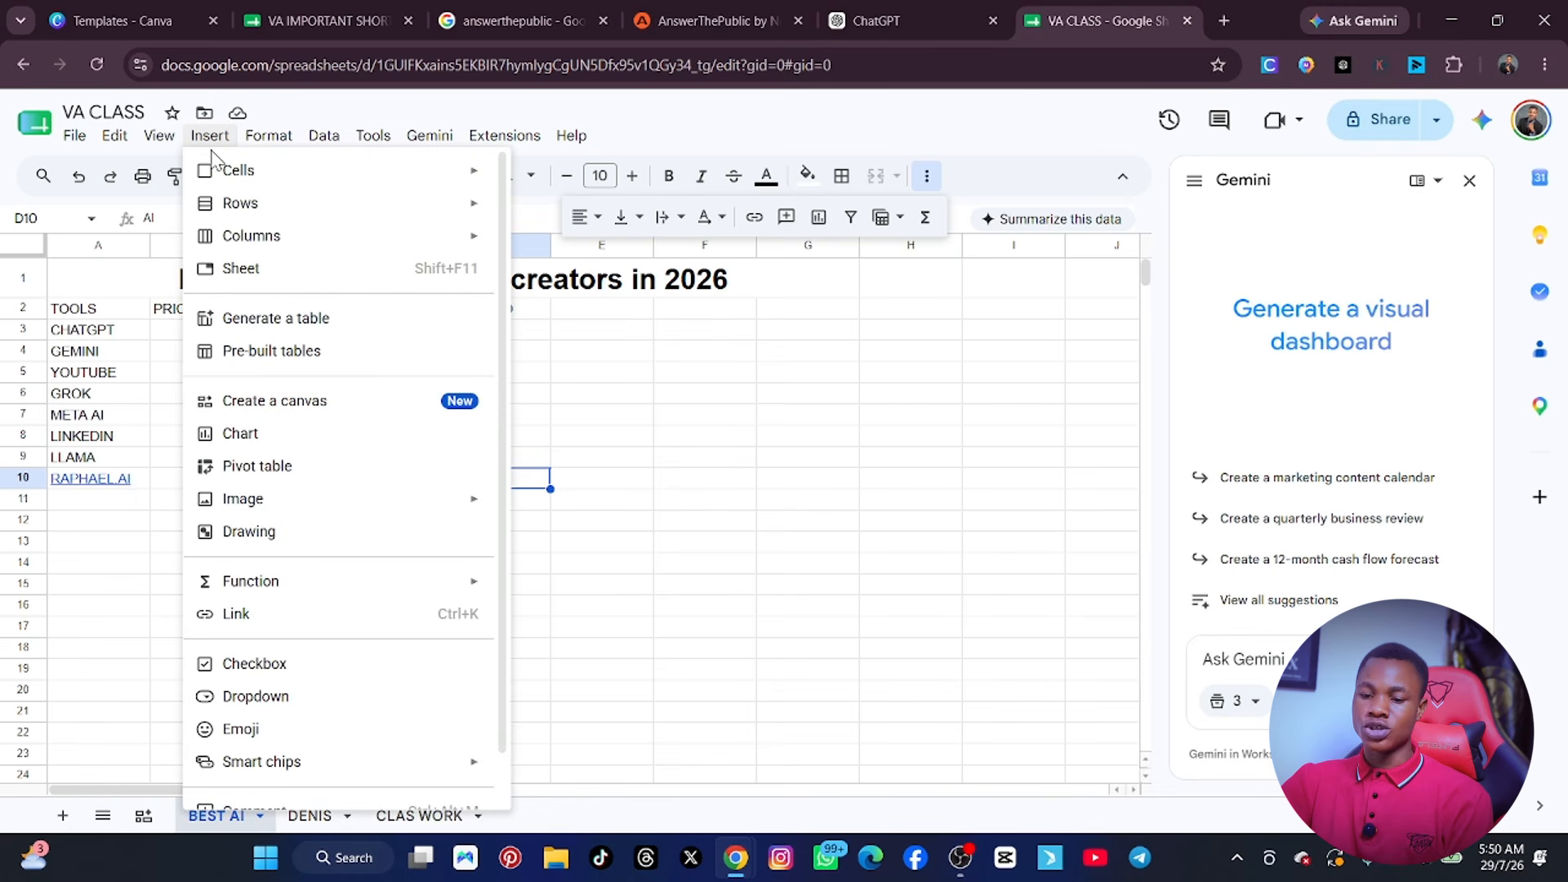
{"action": "left_click", "coordinate": [262, 437]}
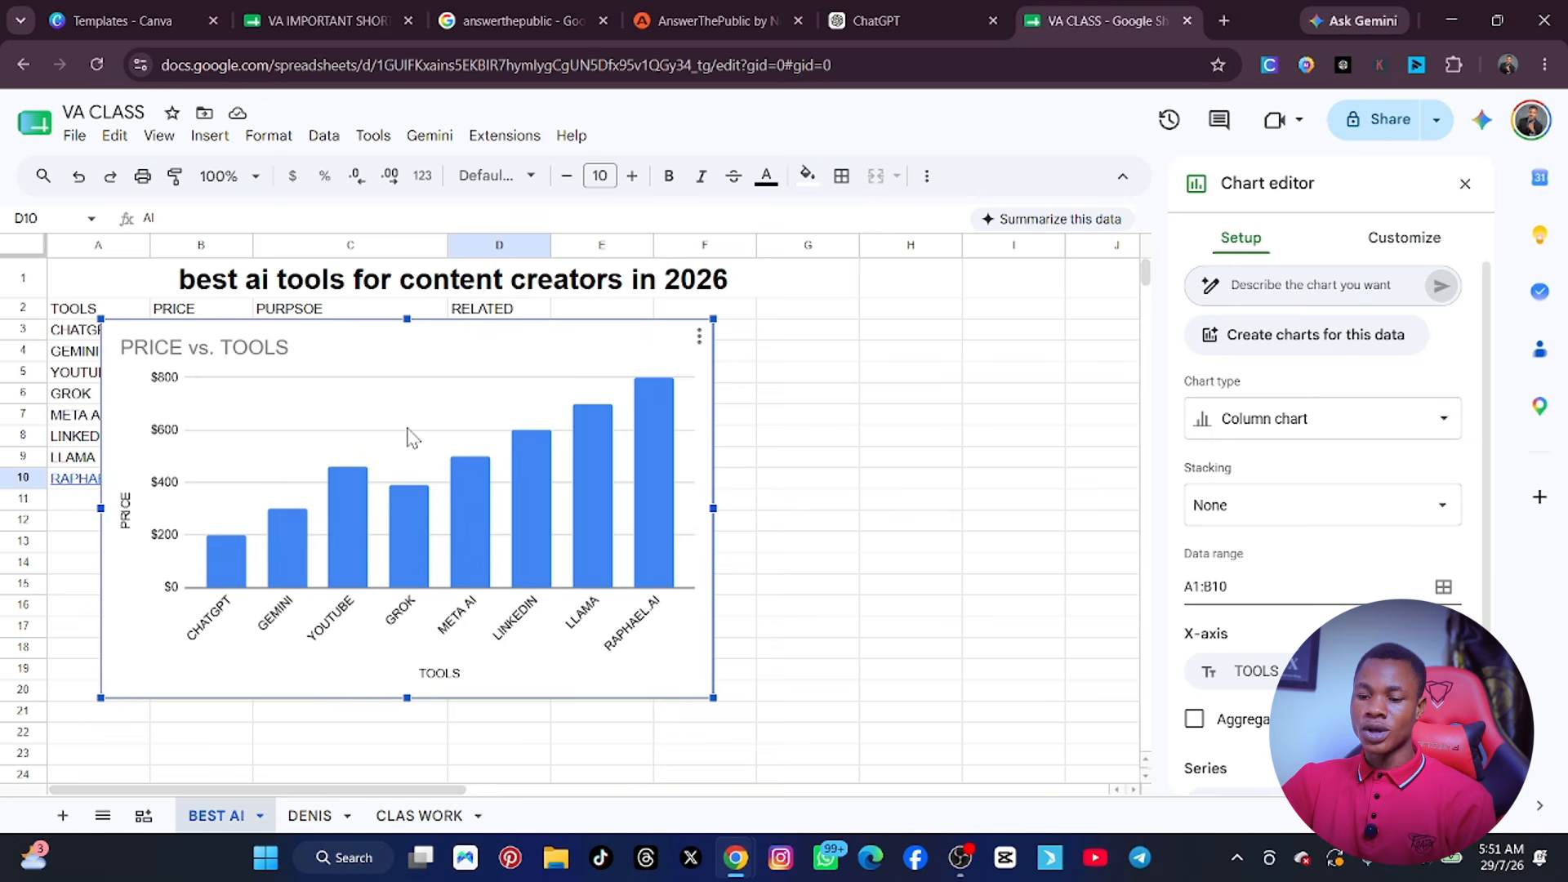
{"action": "left_click_drag", "start_coordinate": [407, 429], "coordinate": [797, 454]}
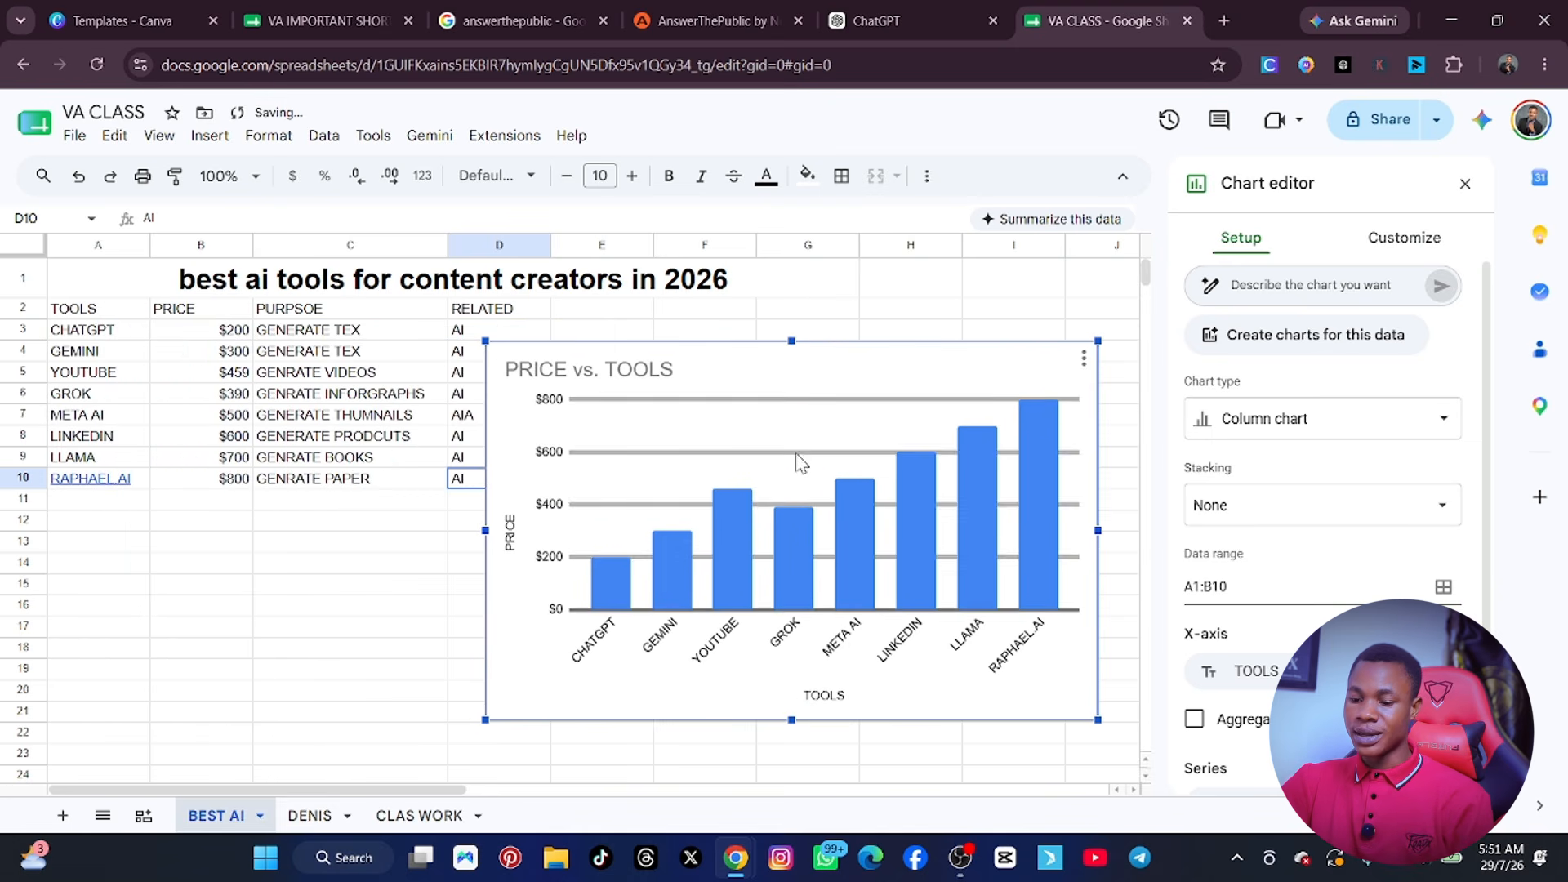
{"action": "left_click_drag", "start_coordinate": [729, 494], "coordinate": [574, 478]}
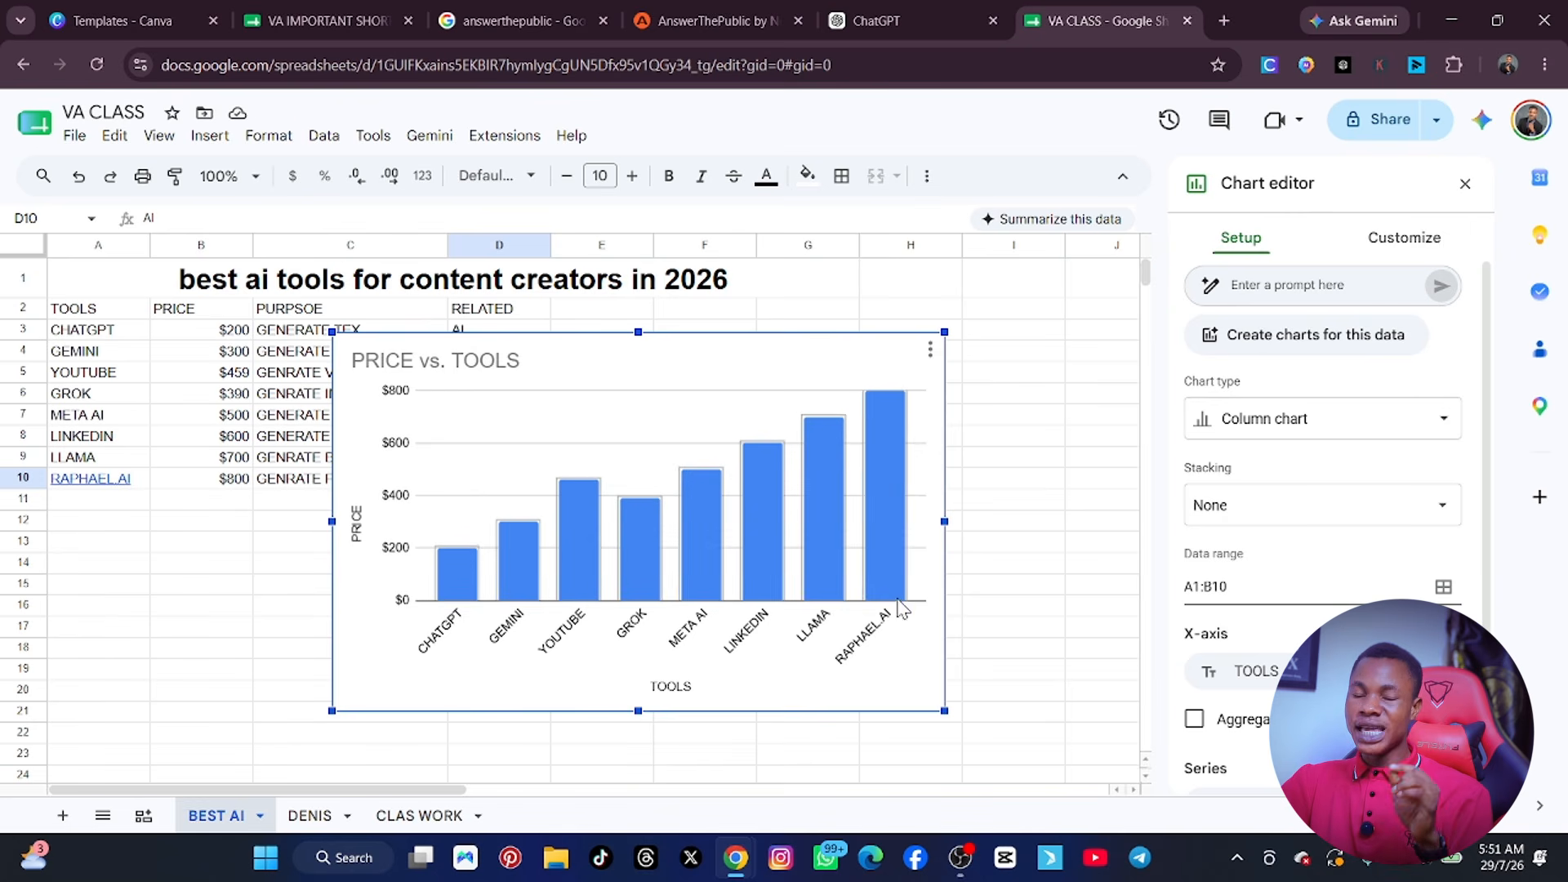
Try to delete the LLAMA column and the gridlines from the price chart.
{"action": "left_click", "coordinate": [812, 578]}
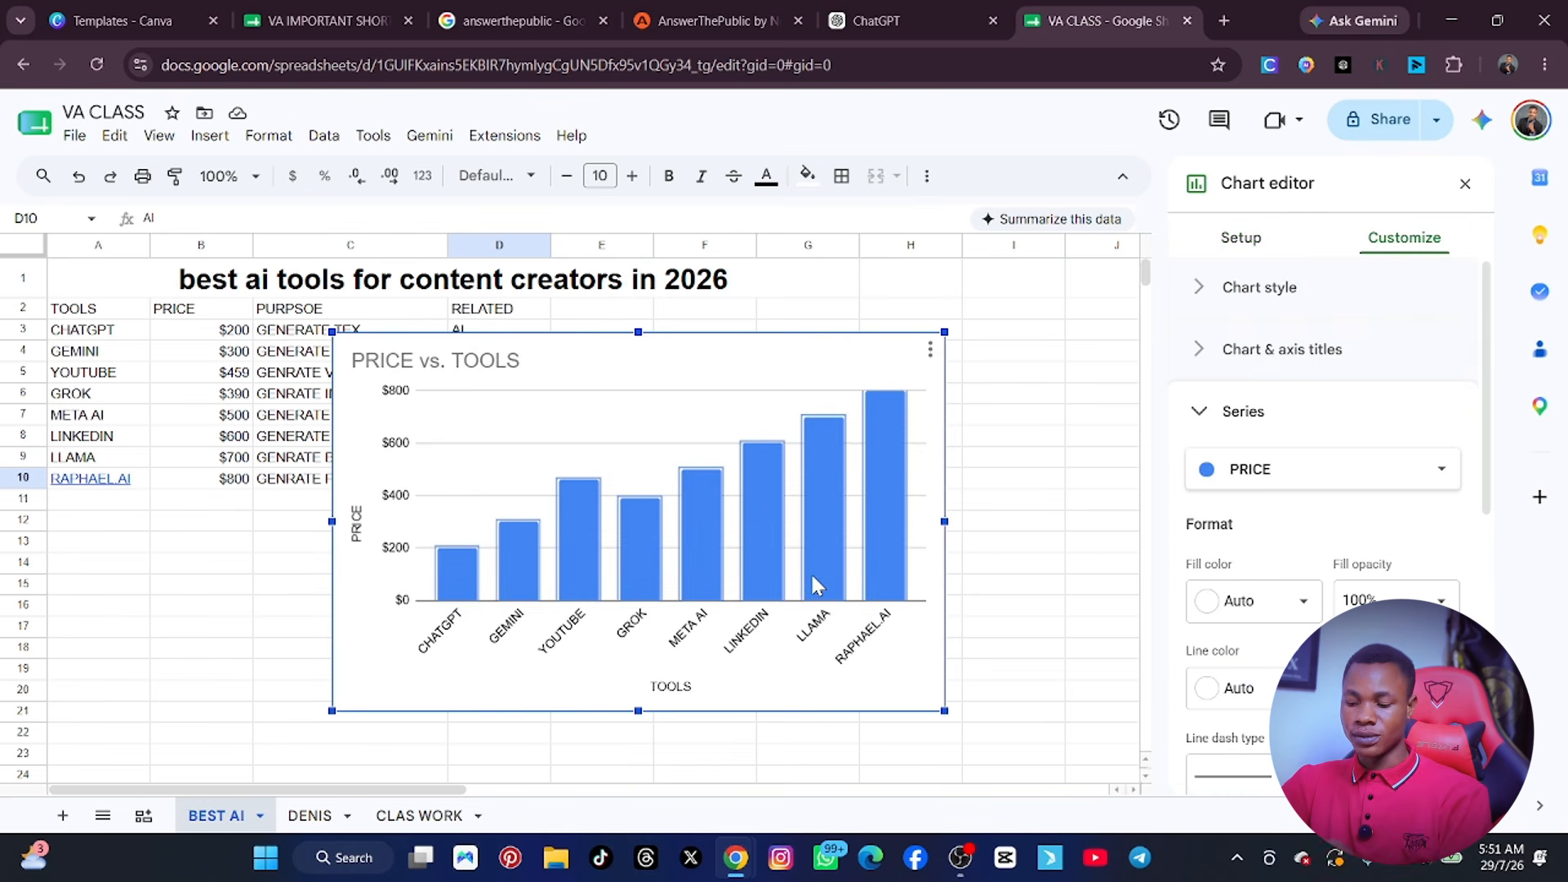
{"action": "key", "text": "Delete"}
{"action": "left_click", "coordinate": [807, 573]}
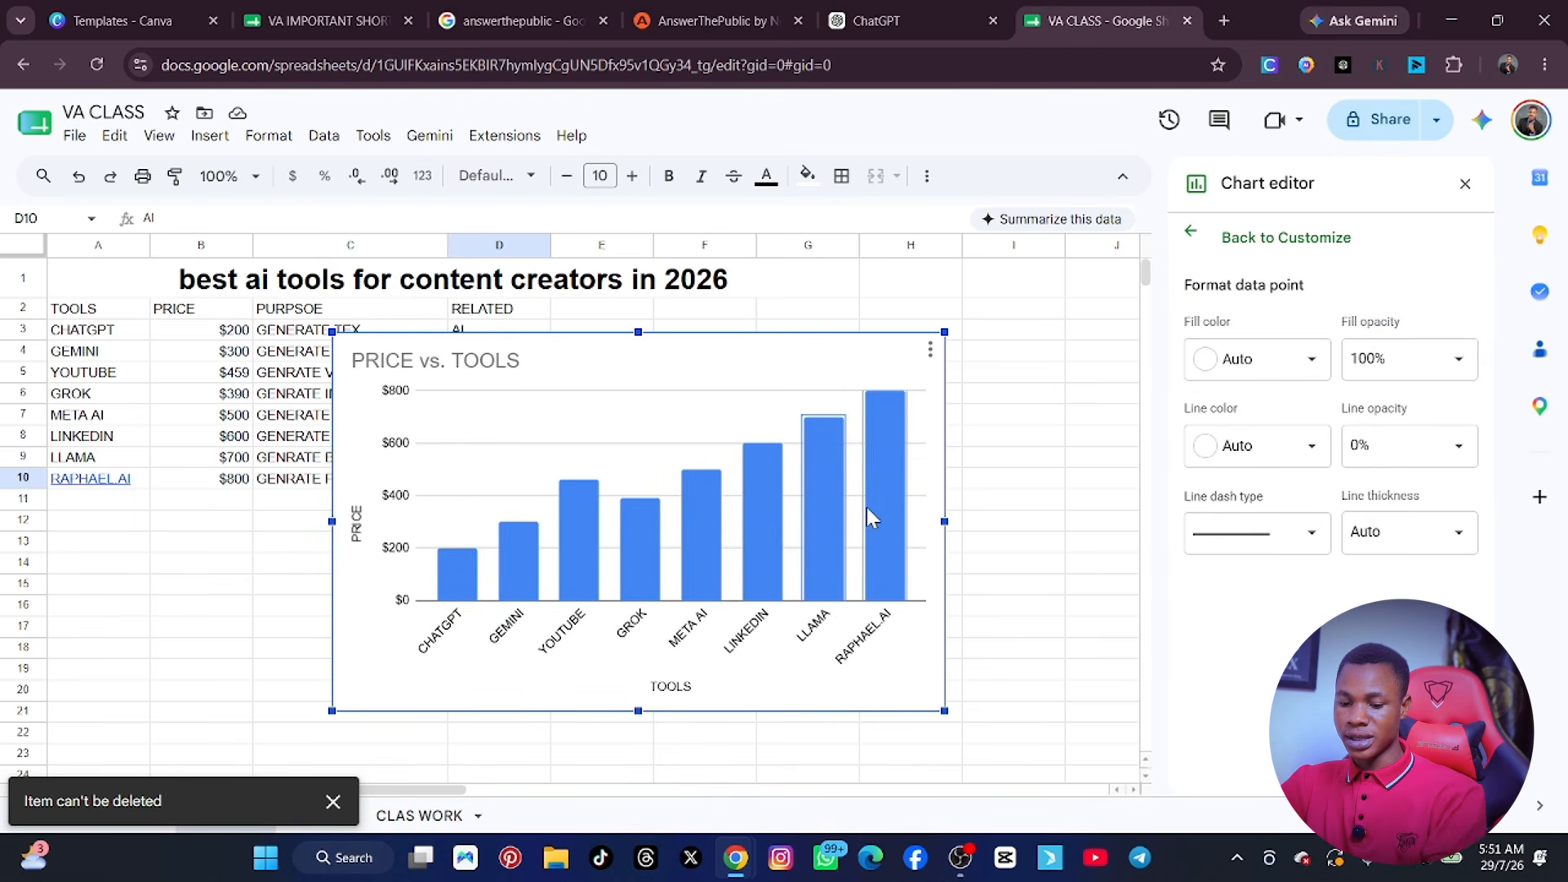
{"action": "left_click_drag", "start_coordinate": [767, 507], "coordinate": [838, 566]}
{"action": "right_click", "coordinate": [821, 532]}
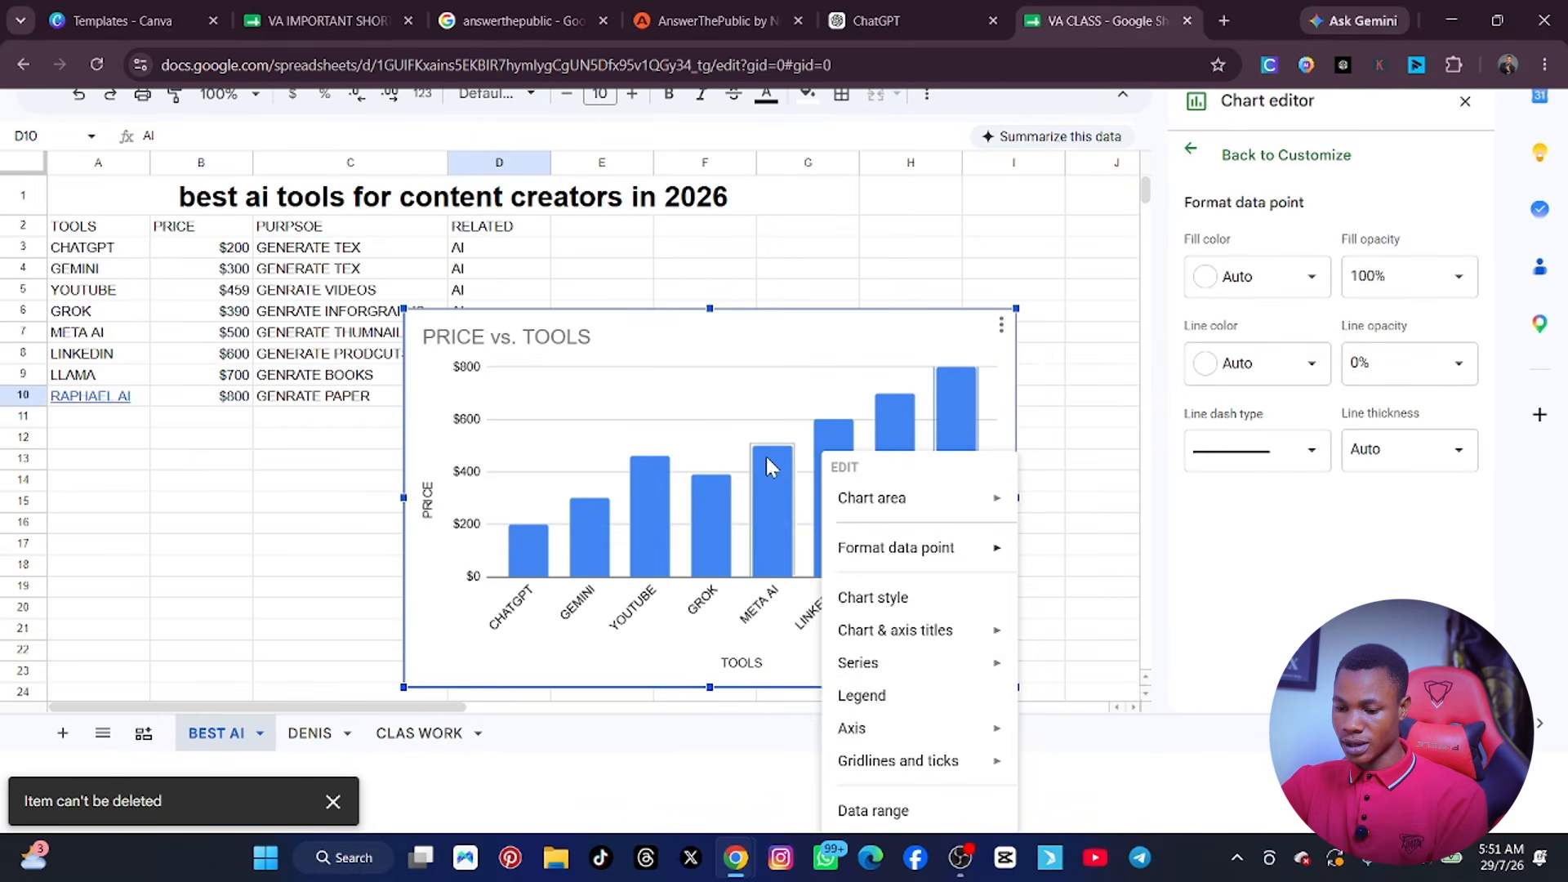
{"action": "left_click", "coordinate": [729, 437]}
{"action": "left_click", "coordinate": [722, 456]}
{"action": "key", "text": "Delete"}
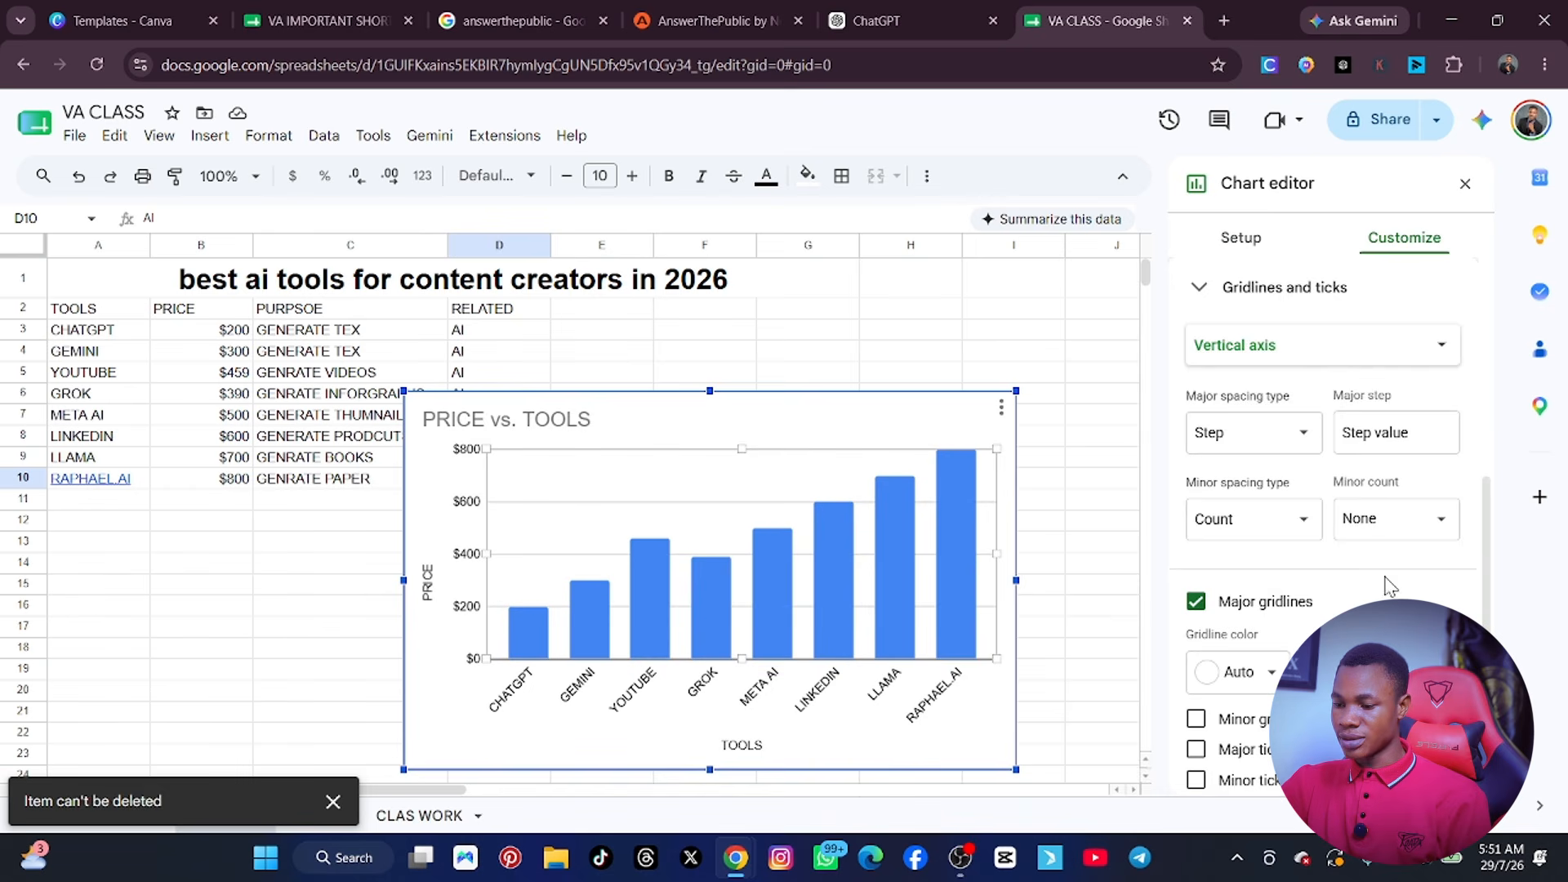
{"action": "scroll", "coordinate": [1429, 564], "scroll_direction": "down", "scroll_amount": 1}
Move the price chart below the table so that it starts at about row 12.
{"action": "left_click_drag", "start_coordinate": [636, 514], "coordinate": [704, 495]}
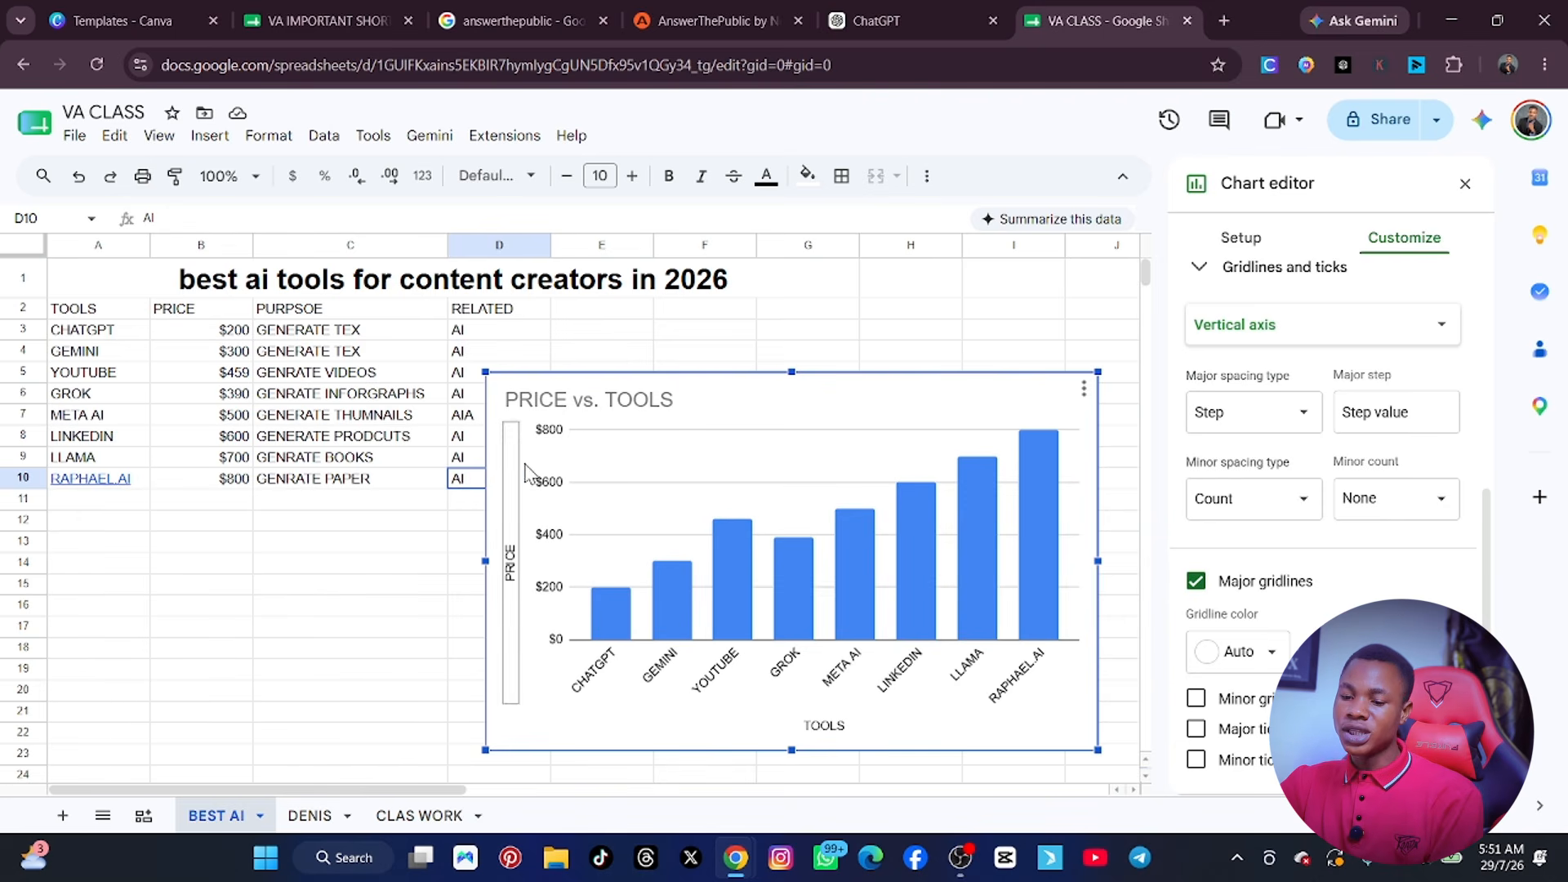
{"action": "left_click_drag", "start_coordinate": [626, 472], "coordinate": [649, 625]}
{"action": "scroll", "coordinate": [649, 624], "scroll_direction": "down", "scroll_amount": 1}
{"action": "scroll", "coordinate": [245, 477], "scroll_direction": "up", "scroll_amount": 1}
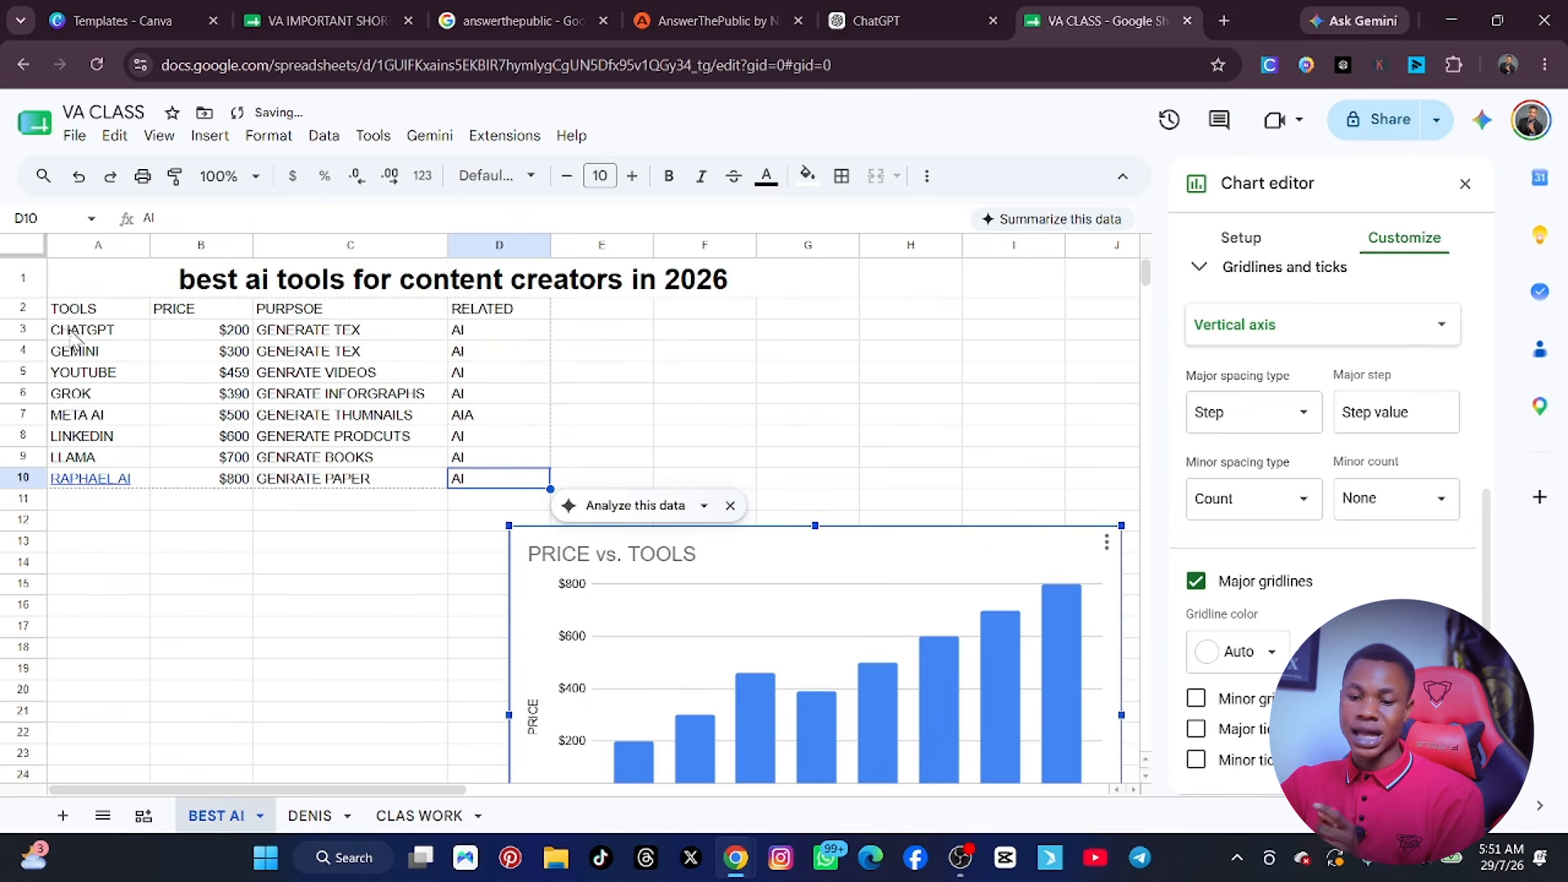
{"action": "left_click_drag", "start_coordinate": [65, 284], "coordinate": [434, 507]}
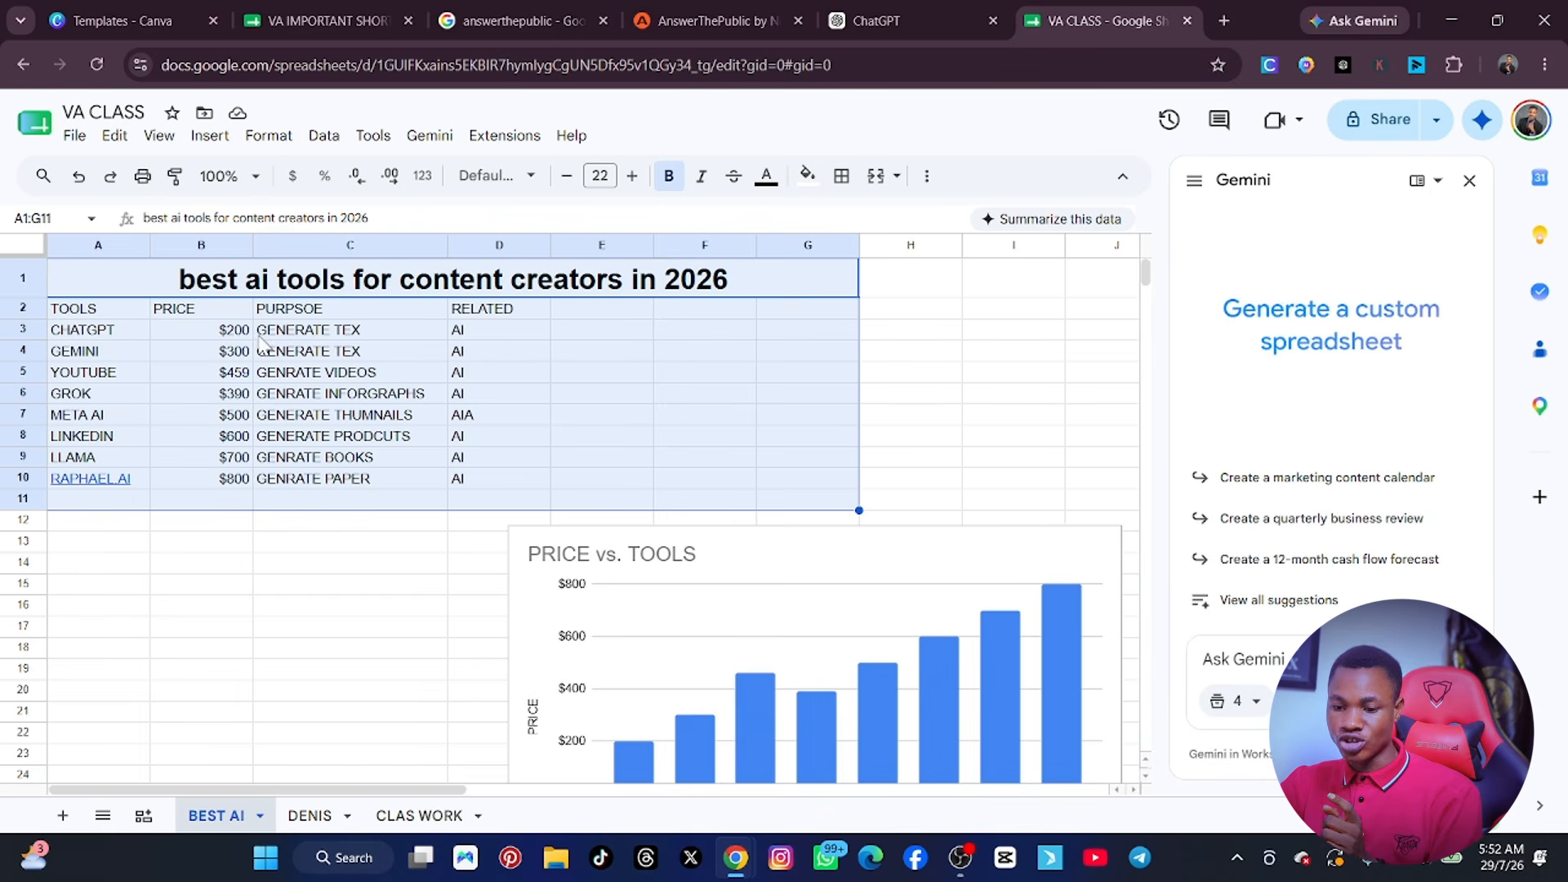
{"action": "left_click", "coordinate": [210, 134]}
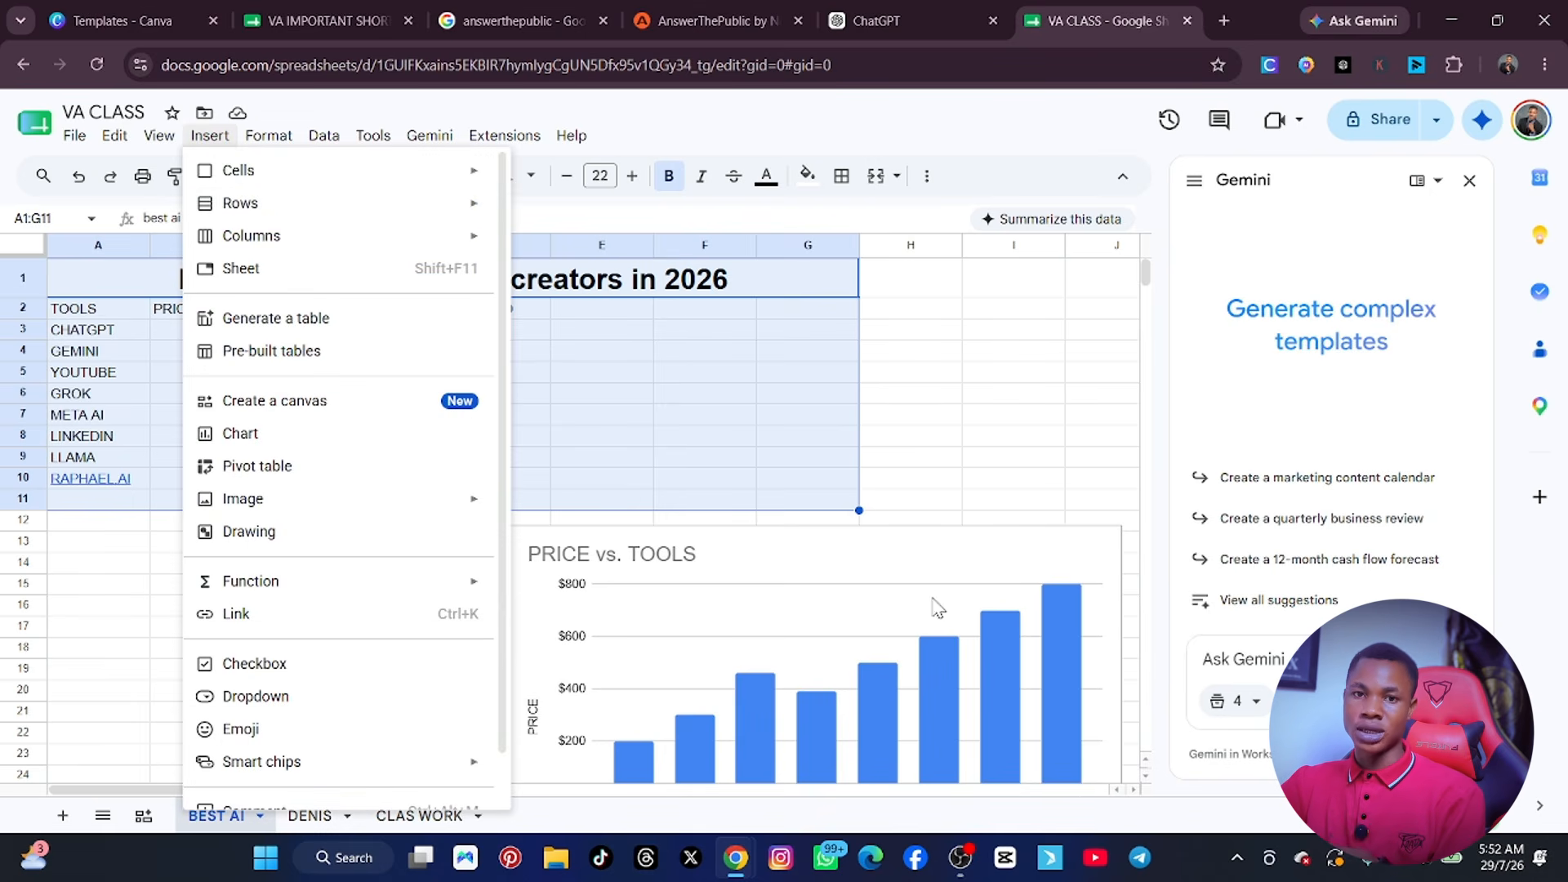
{"action": "left_click", "coordinate": [1030, 402]}
{"action": "scroll", "coordinate": [928, 438], "scroll_direction": "down", "scroll_amount": 3}
{"action": "scroll", "coordinate": [917, 433], "scroll_direction": "up", "scroll_amount": 3}
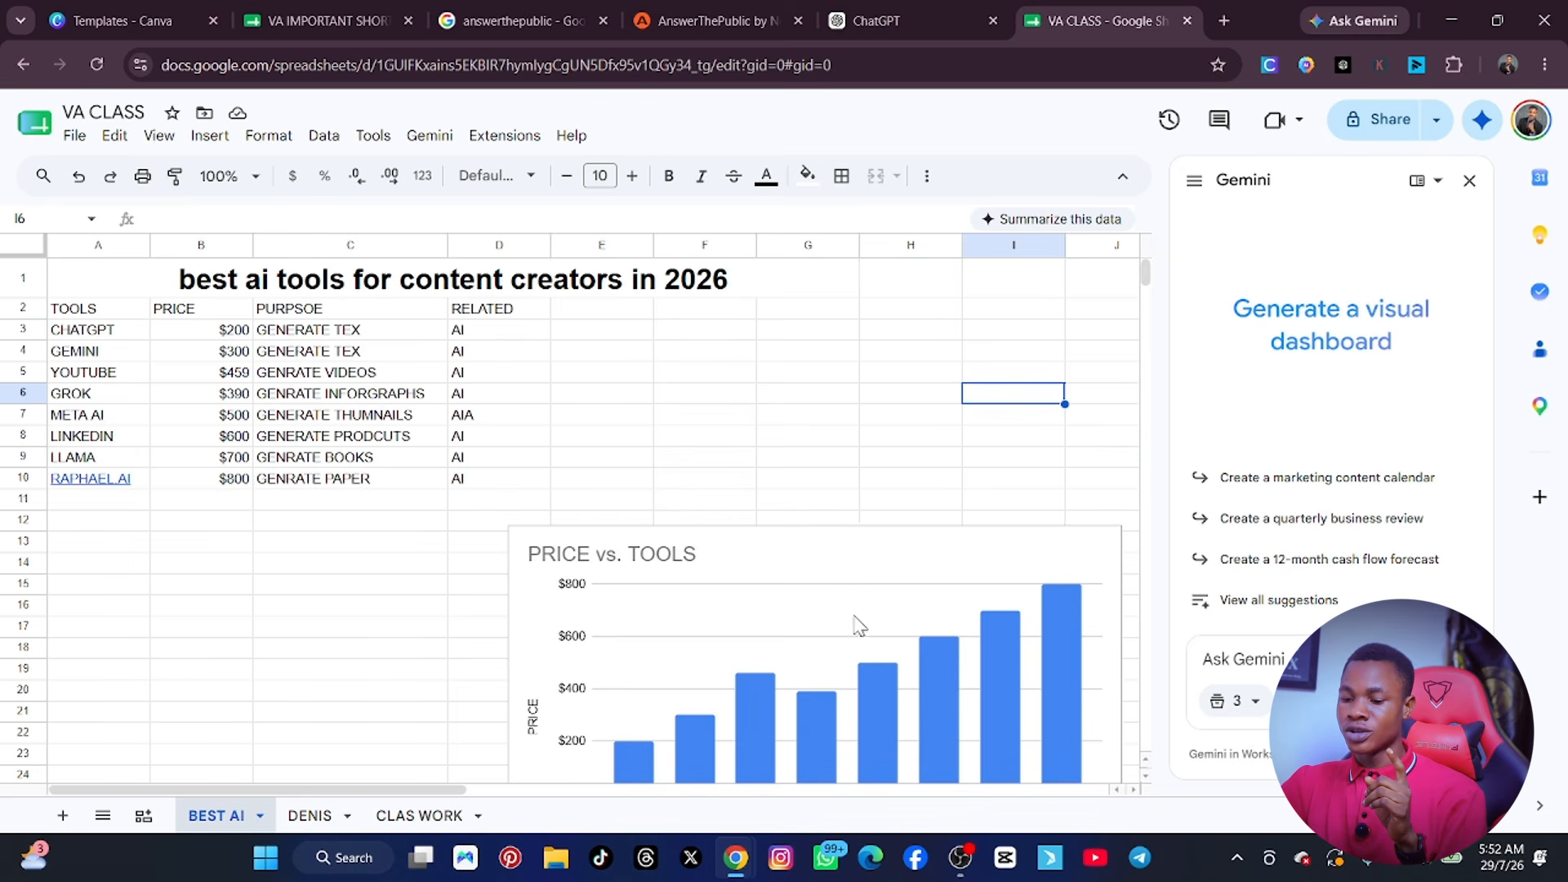
Move the price chart up to about row 7 and change it to the suggested pie chart.
{"action": "scroll", "coordinate": [857, 625], "scroll_direction": "down", "scroll_amount": 2}
{"action": "left_click_drag", "start_coordinate": [899, 633], "coordinate": [846, 521]}
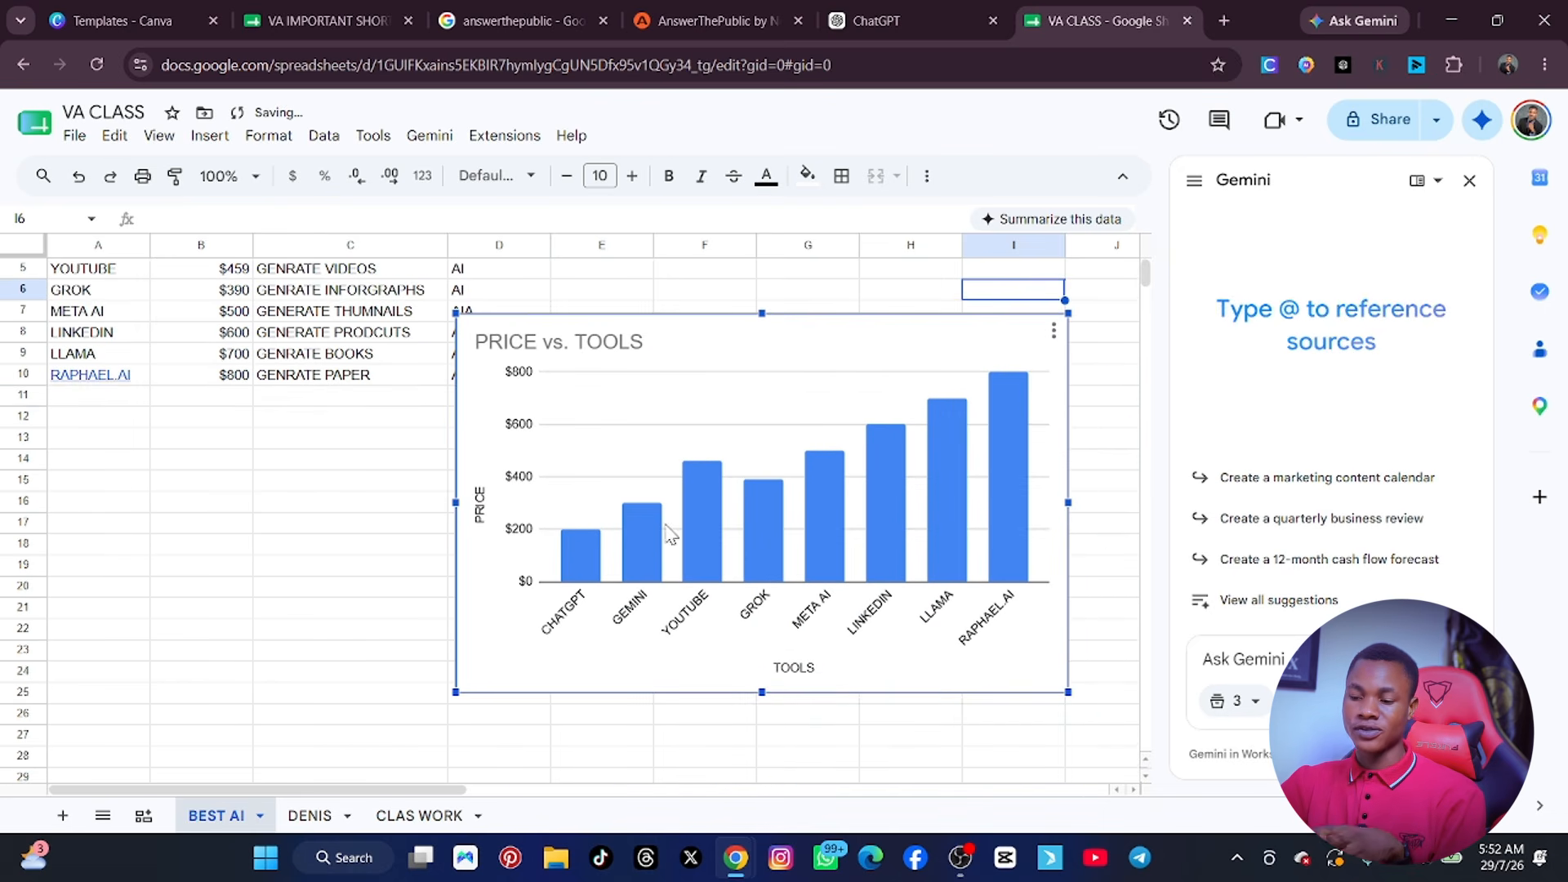
{"action": "double_click", "coordinate": [854, 523]}
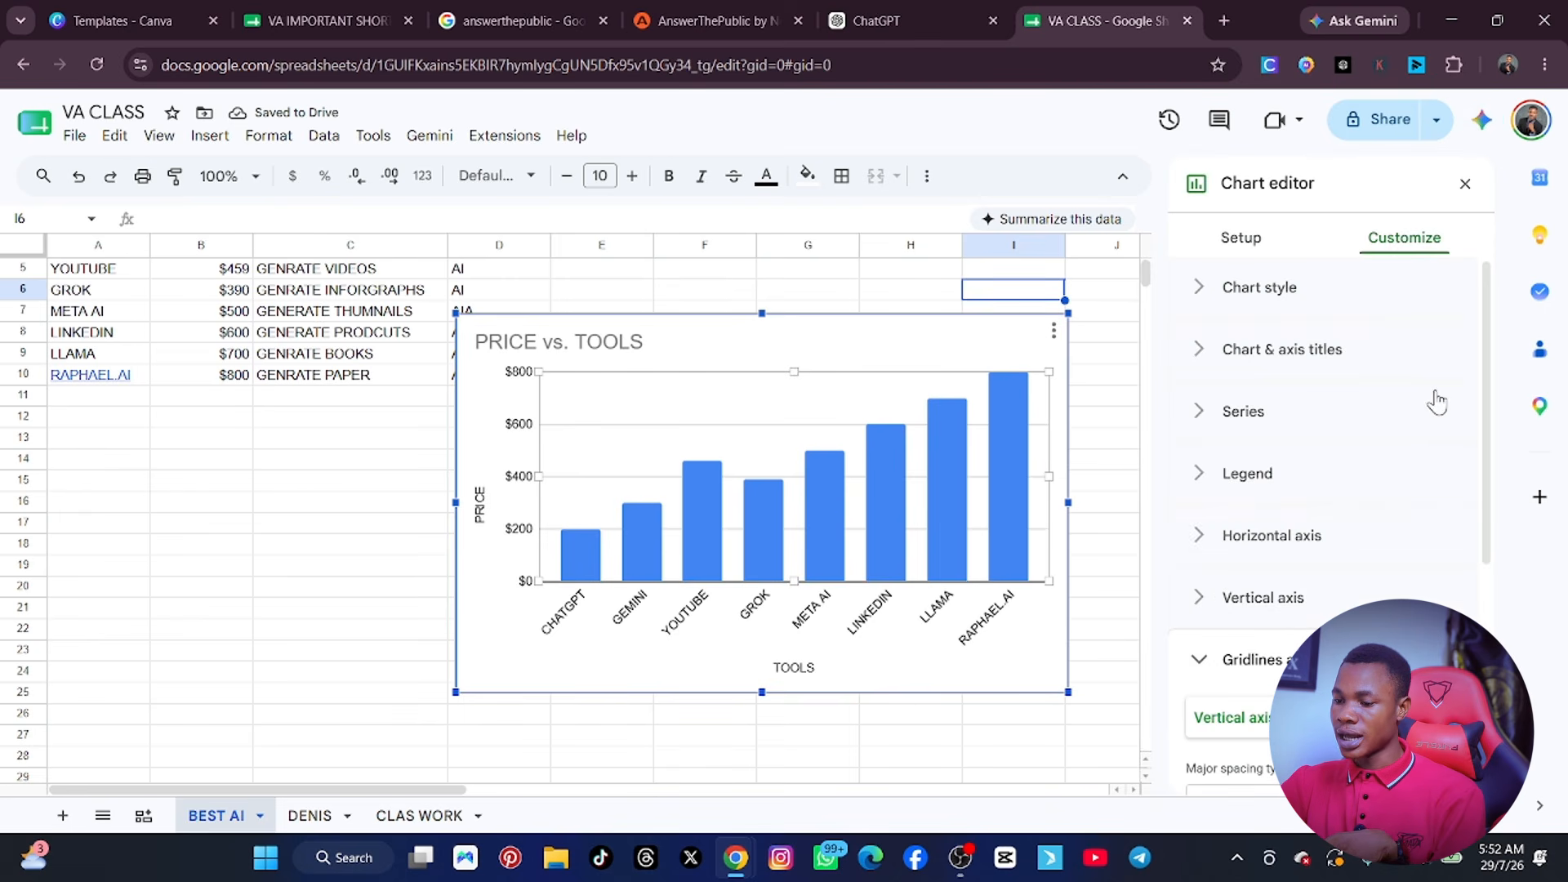
{"action": "left_click", "coordinate": [1248, 238]}
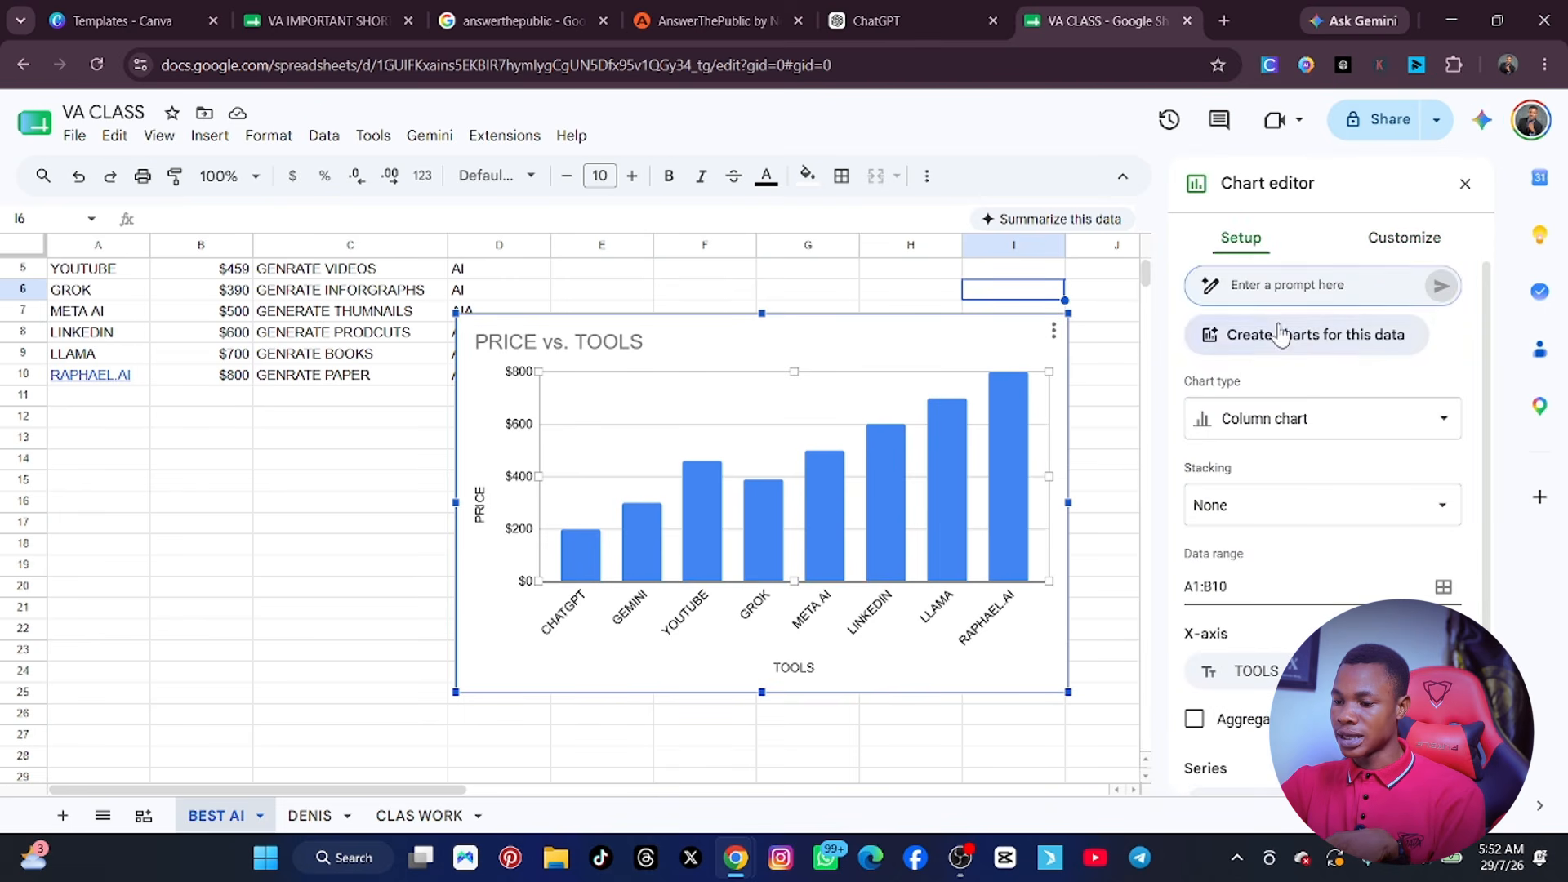
{"action": "left_click", "coordinate": [1351, 437]}
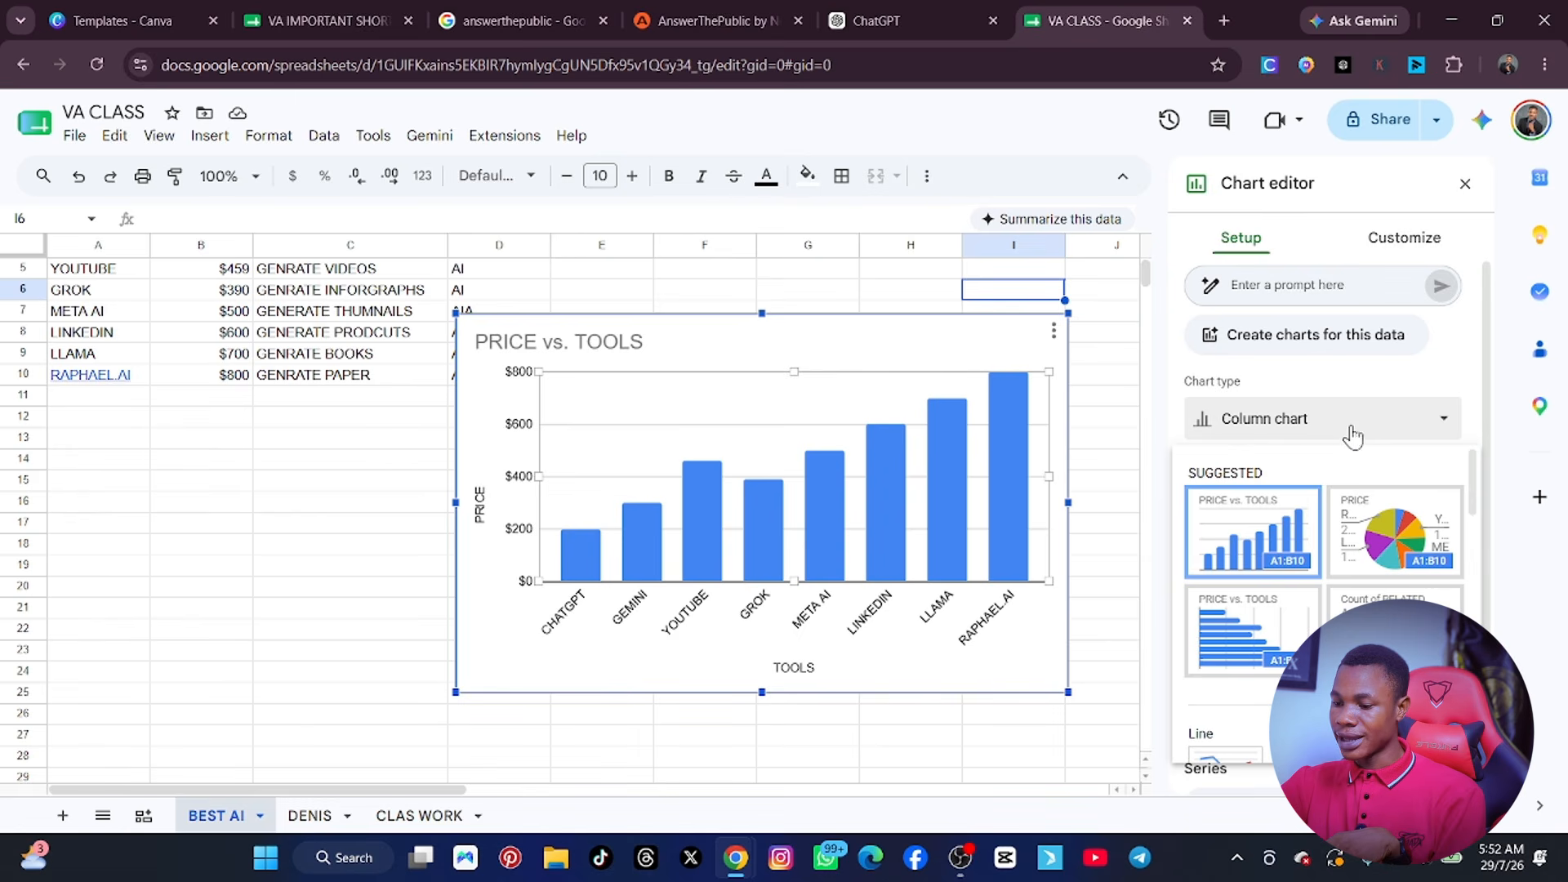
{"action": "left_click", "coordinate": [1398, 546]}
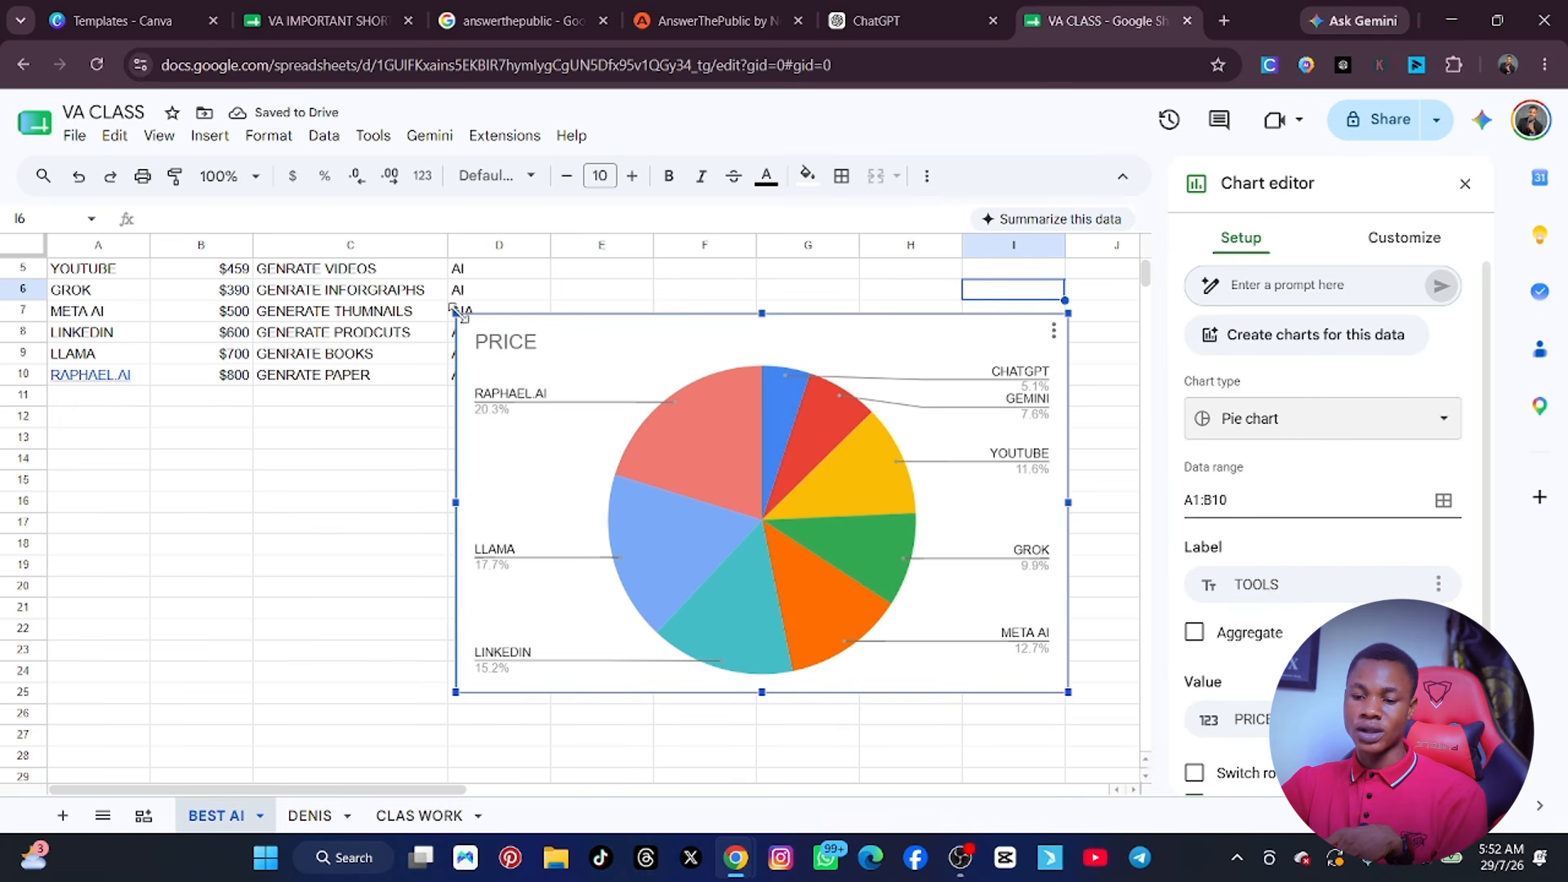
Shrink the chart from its upper-left corner to start at about row 12, and change its type to a scatter chart.
{"action": "left_click_drag", "start_coordinate": [457, 317], "coordinate": [625, 418]}
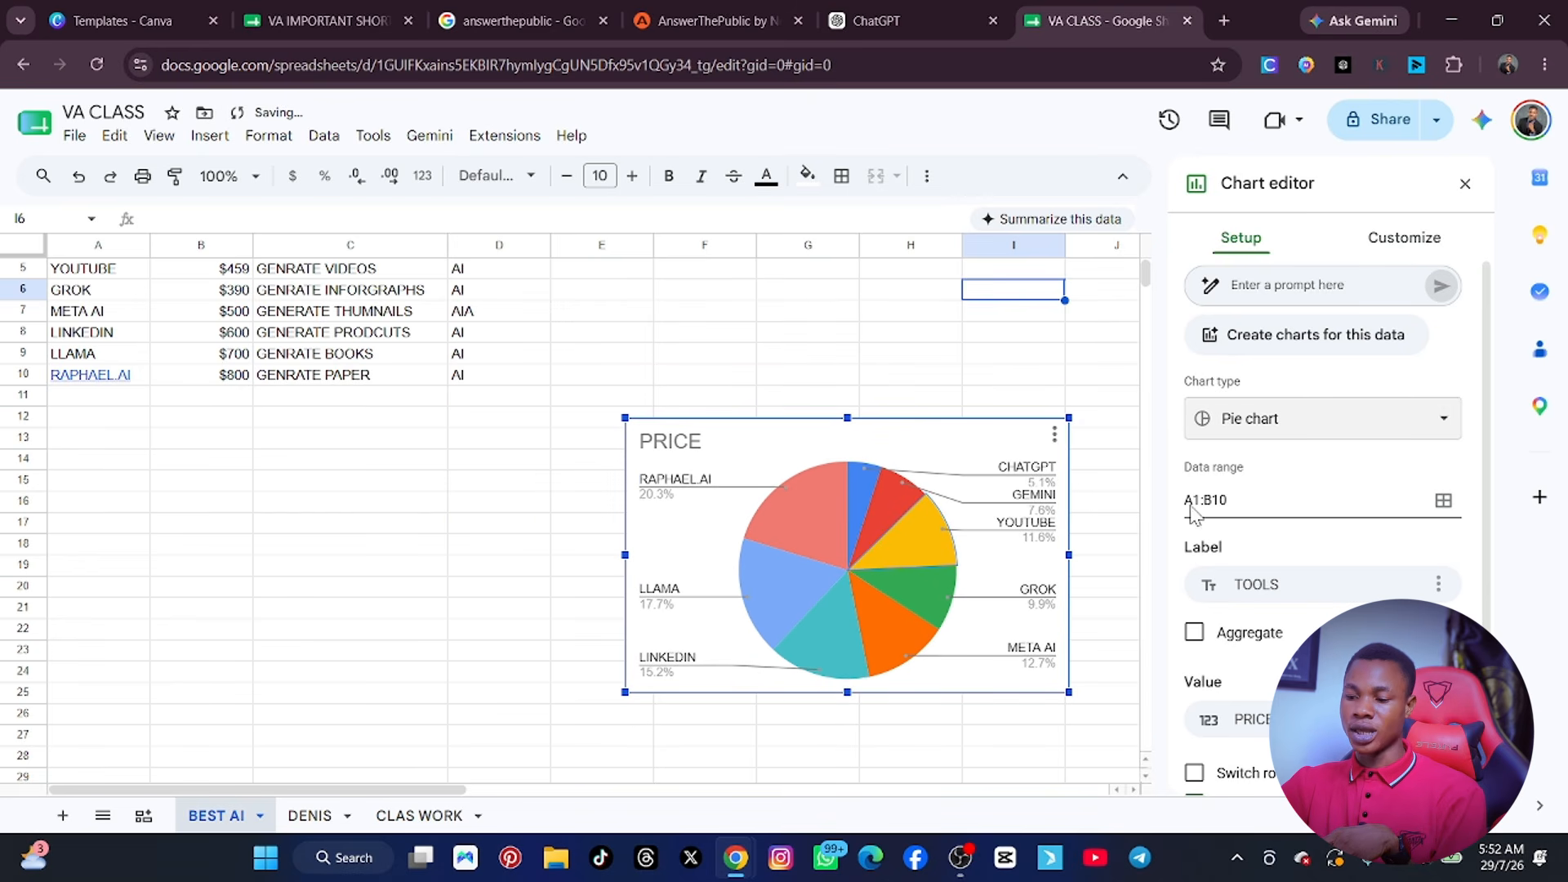
{"action": "left_click", "coordinate": [1398, 425]}
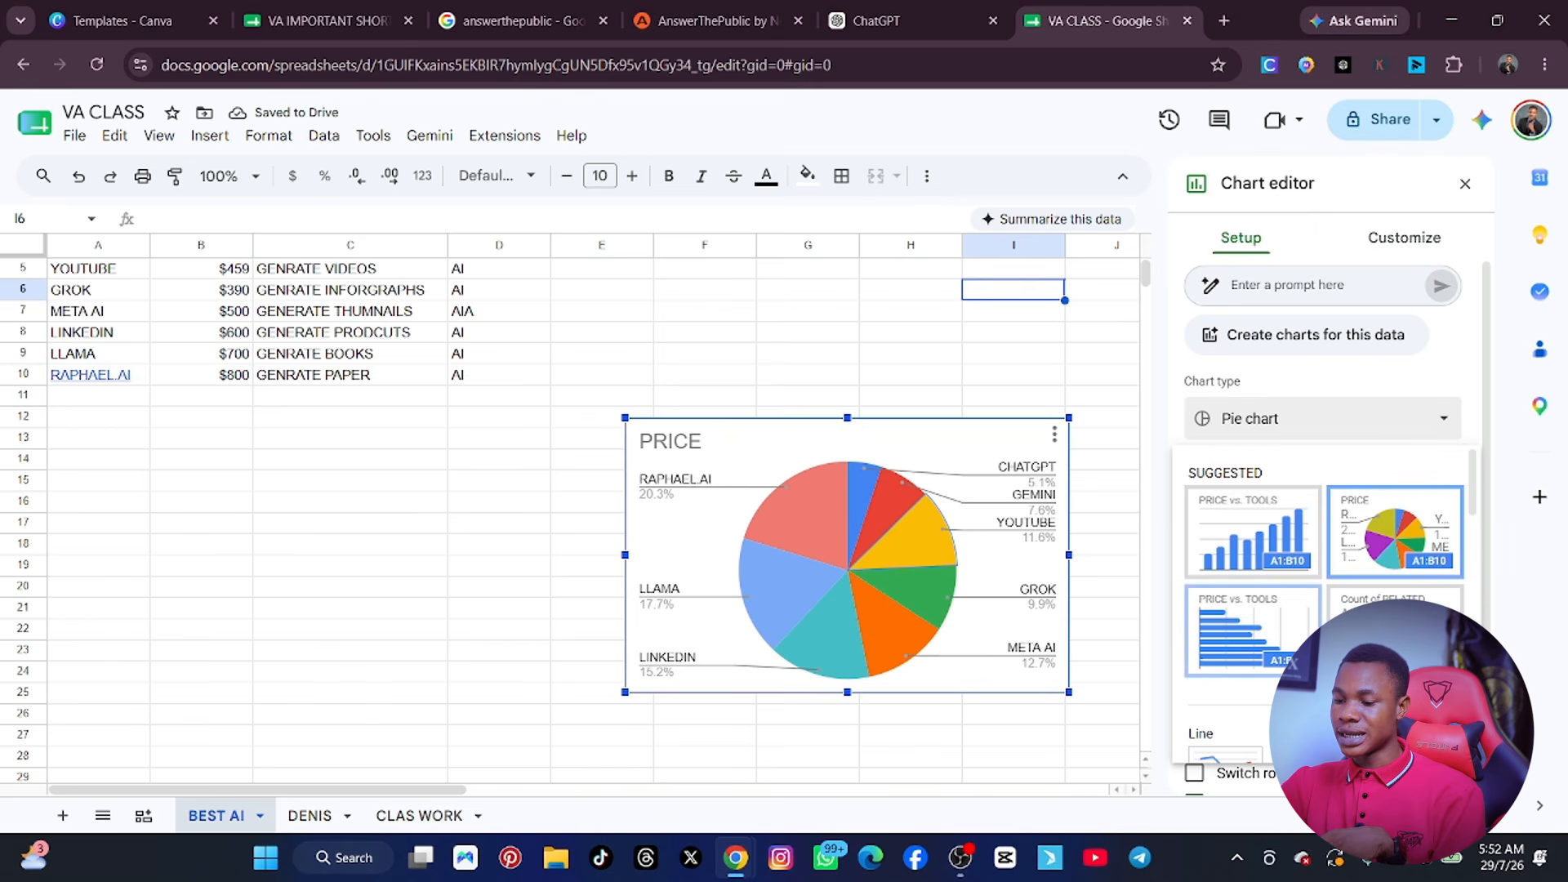
{"action": "scroll", "coordinate": [1310, 626], "scroll_direction": "down", "scroll_amount": 5}
{"action": "scroll", "coordinate": [1310, 626], "scroll_direction": "down", "scroll_amount": 4}
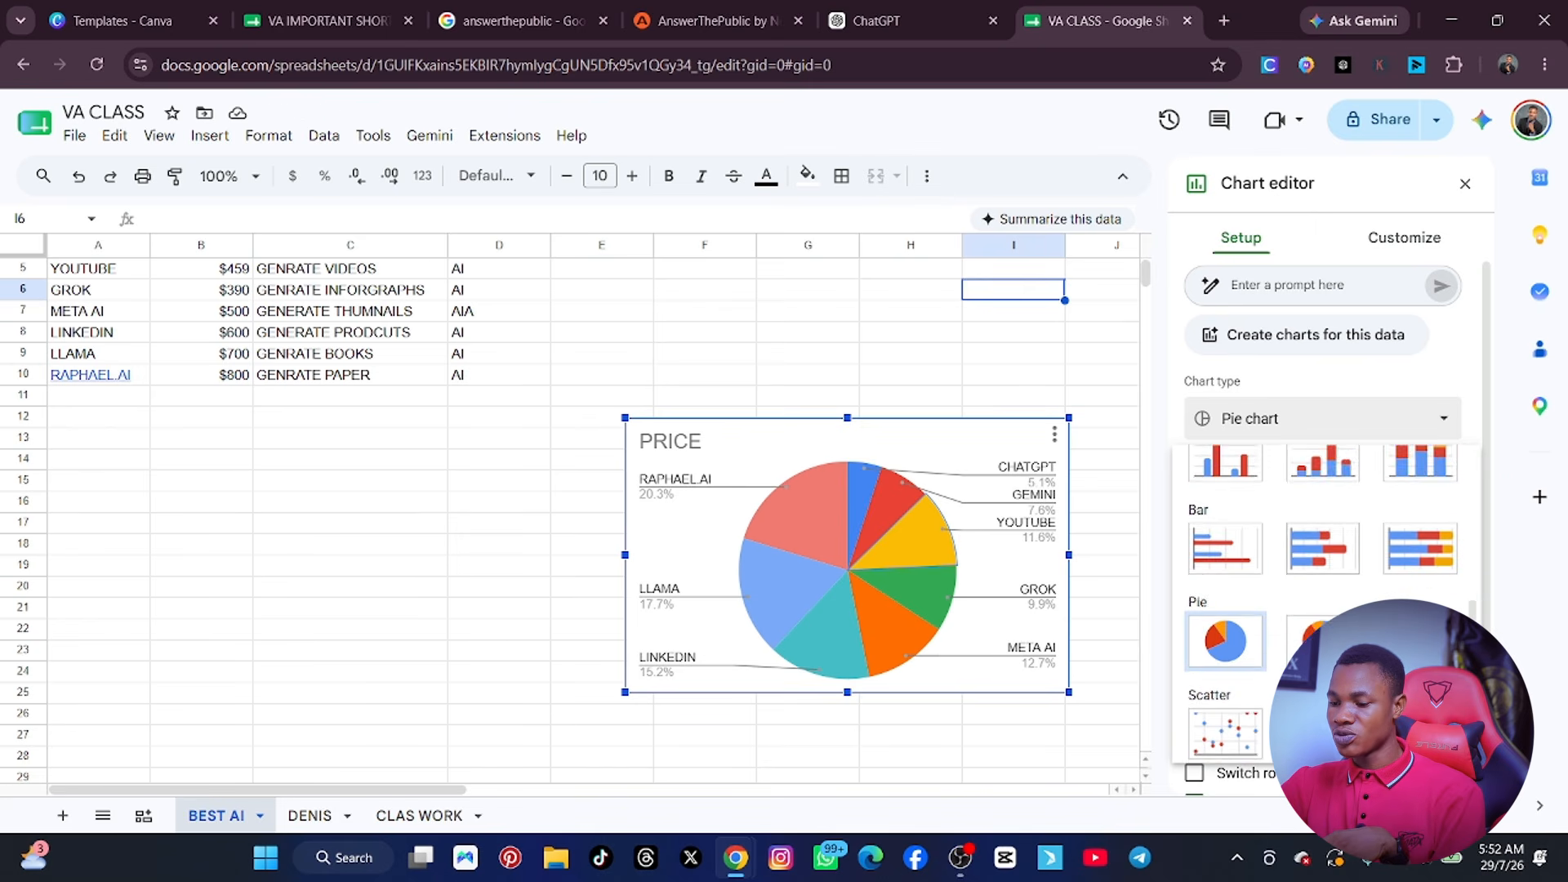
{"action": "left_click", "coordinate": [1229, 680]}
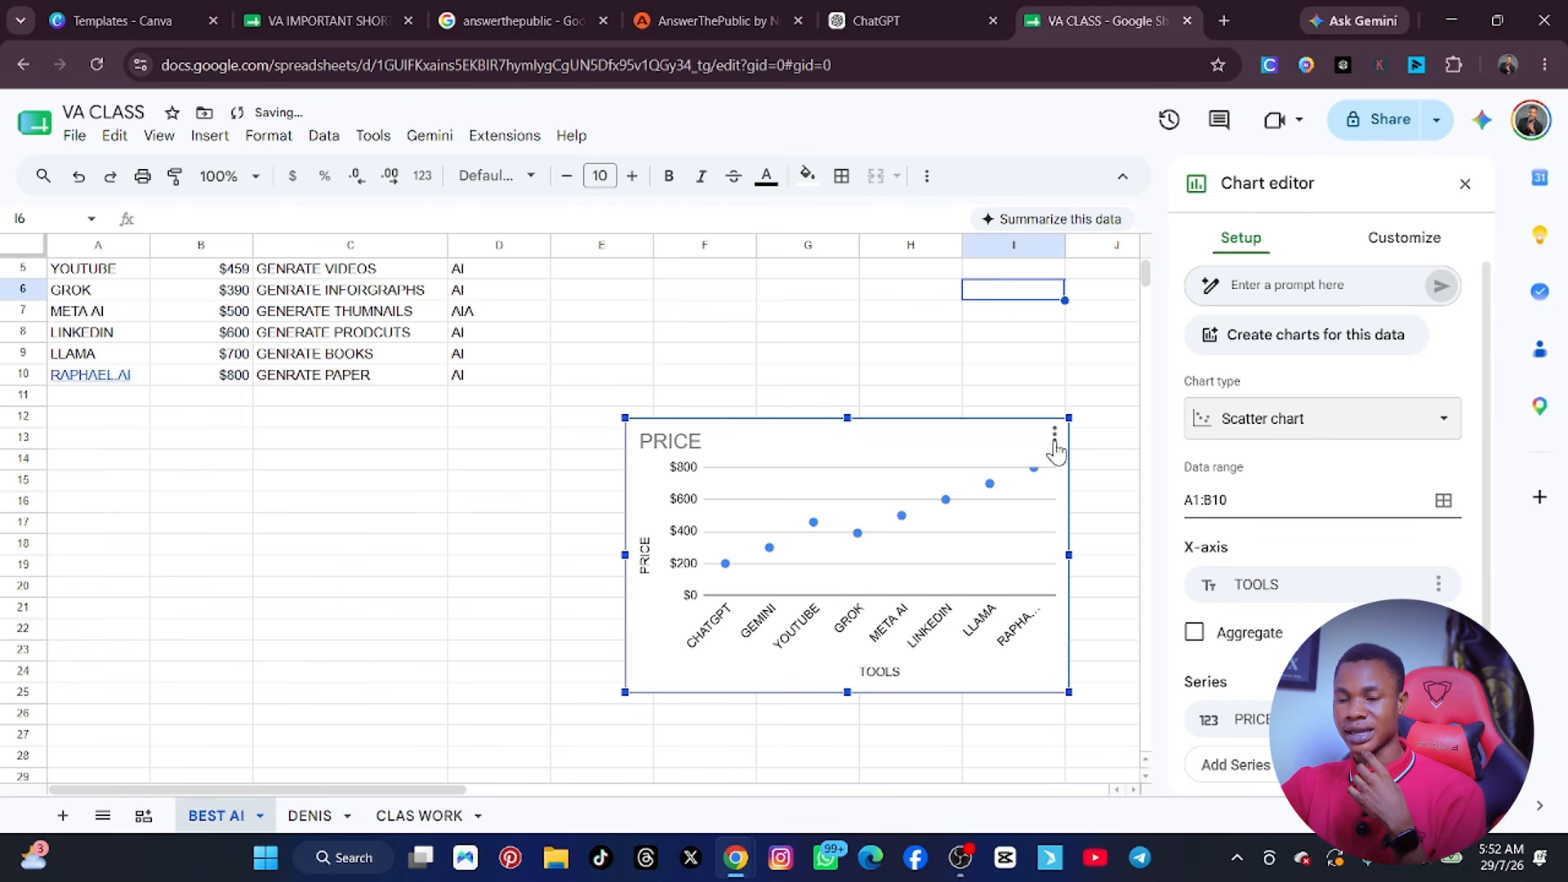
Change the price chart's type to an area chart.
{"action": "left_click", "coordinate": [1359, 419]}
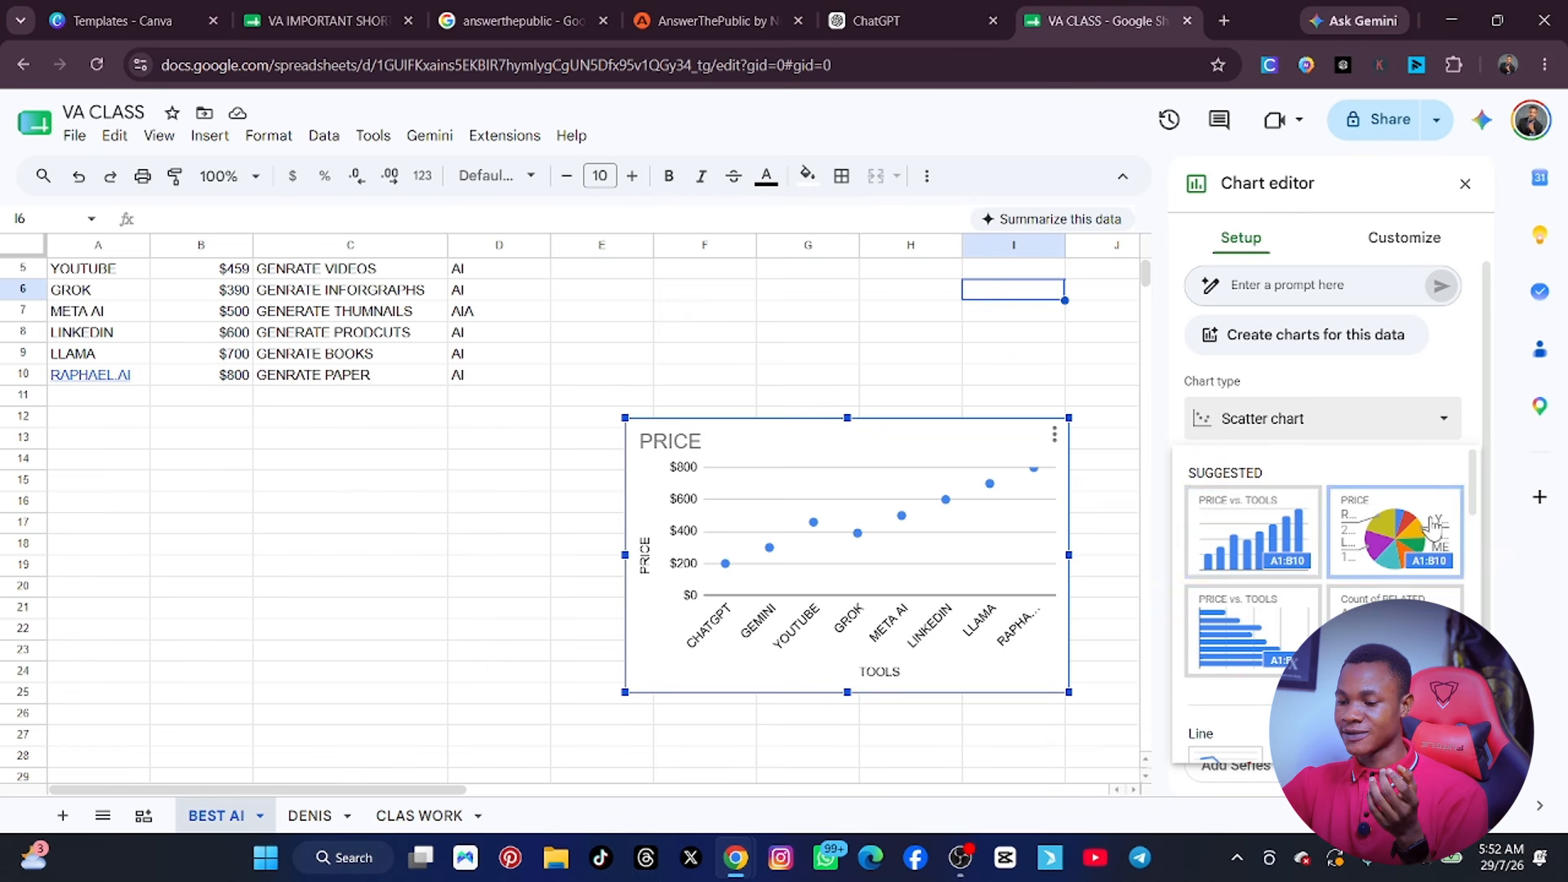
{"action": "scroll", "coordinate": [1417, 545], "scroll_direction": "down", "scroll_amount": 3}
{"action": "scroll", "coordinate": [1417, 545], "scroll_direction": "down", "scroll_amount": 4}
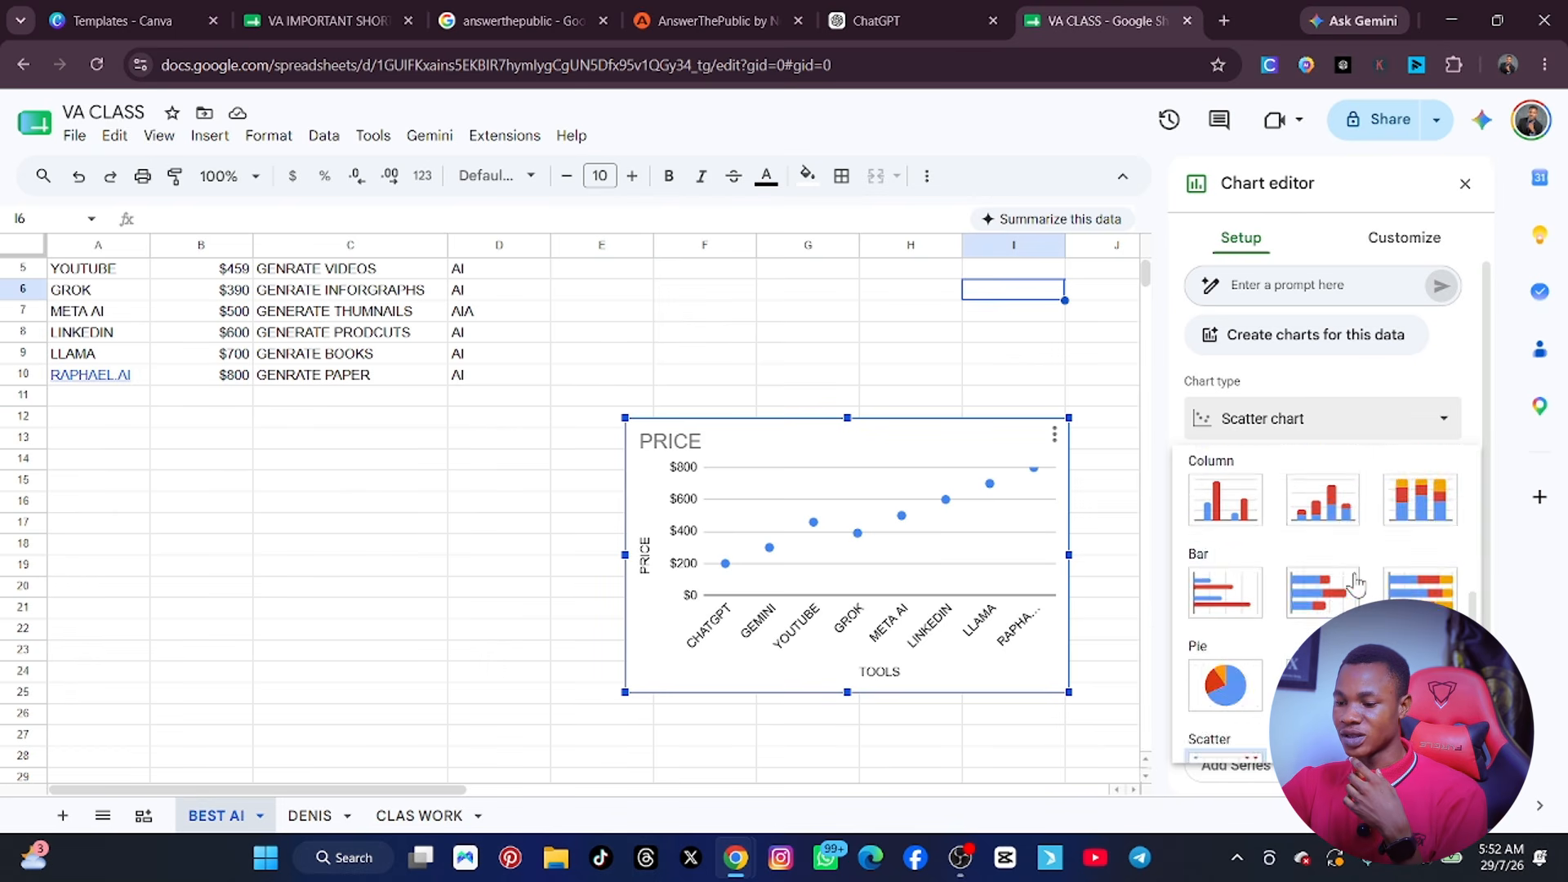
{"action": "scroll", "coordinate": [1327, 539], "scroll_direction": "up", "scroll_amount": 2}
{"action": "left_click", "coordinate": [1328, 543]}
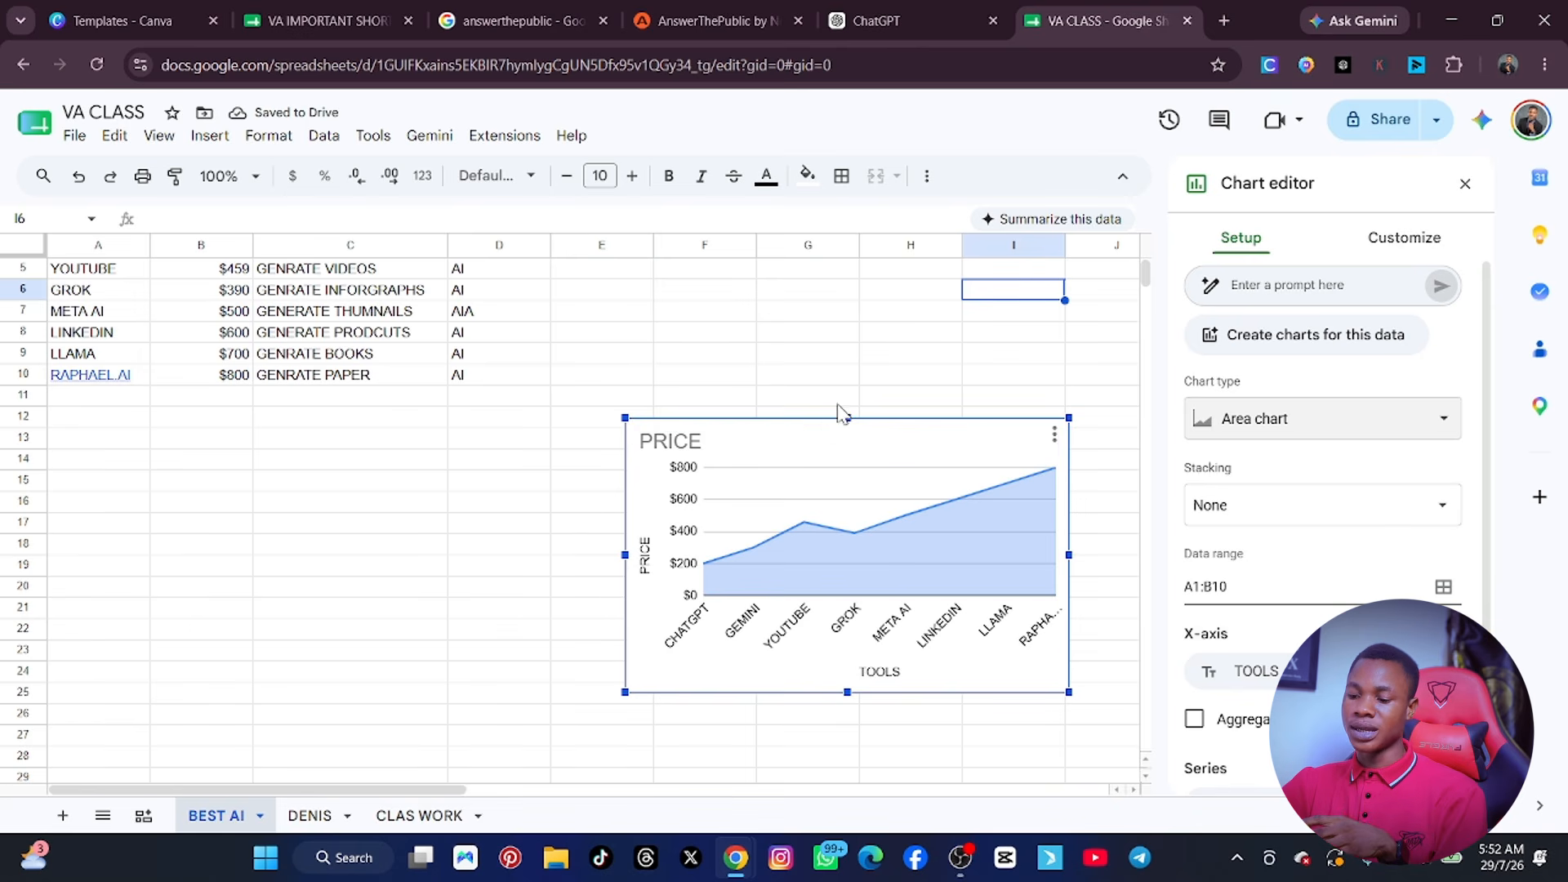
Set the area chart's stacking to Standard.
{"action": "scroll", "coordinate": [841, 413], "scroll_direction": "down", "scroll_amount": 2}
{"action": "scroll", "coordinate": [1340, 372], "scroll_direction": "down", "scroll_amount": 3}
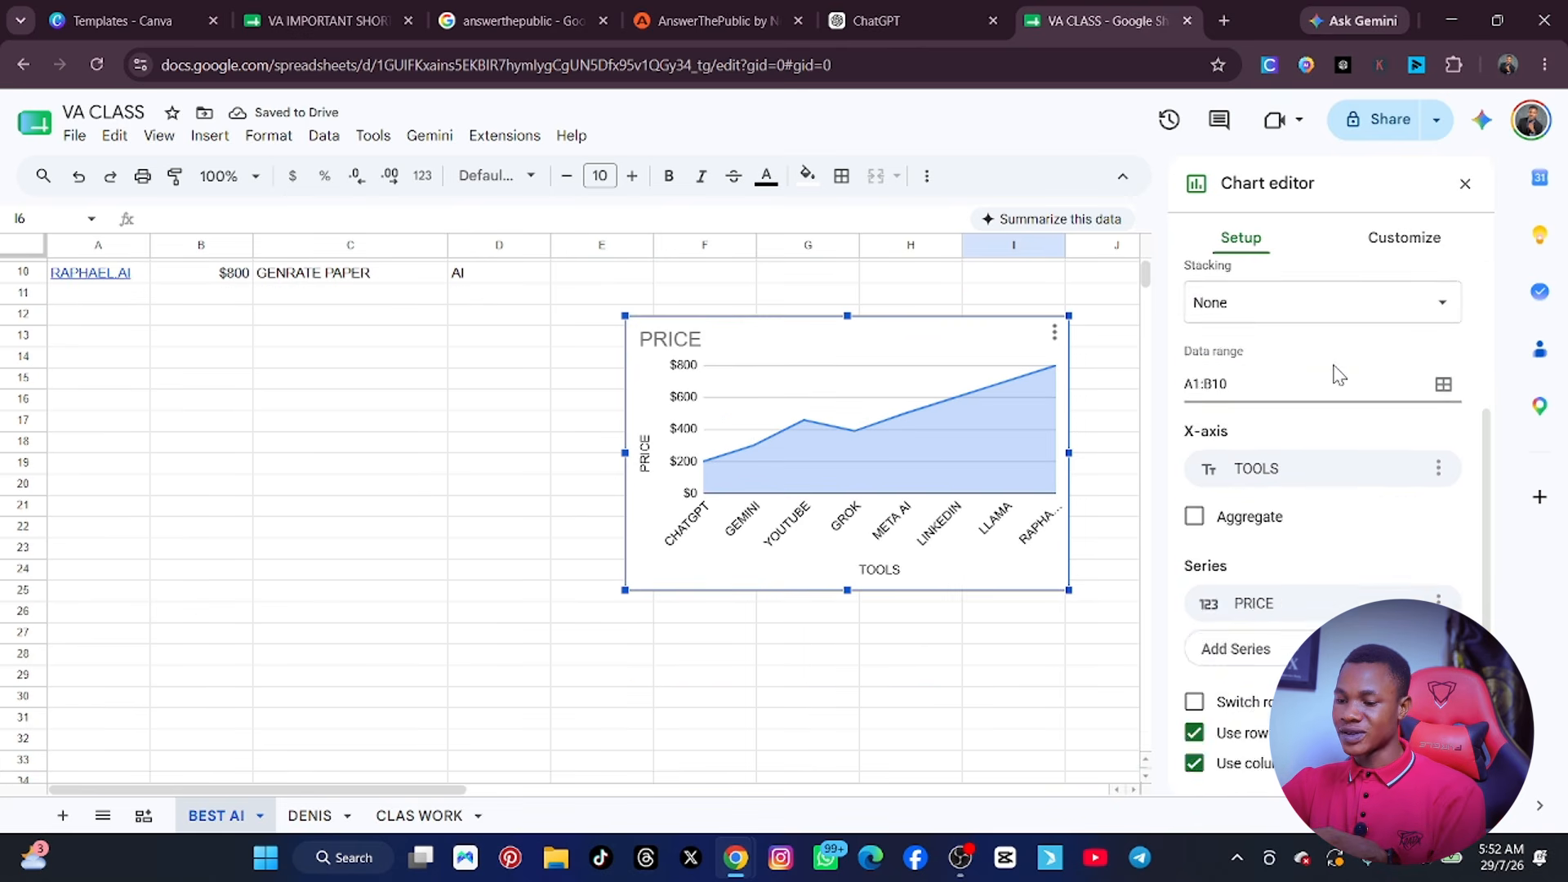
{"action": "scroll", "coordinate": [1340, 388], "scroll_direction": "up", "scroll_amount": 1}
{"action": "left_click", "coordinate": [1343, 404]}
{"action": "left_click", "coordinate": [1323, 437]}
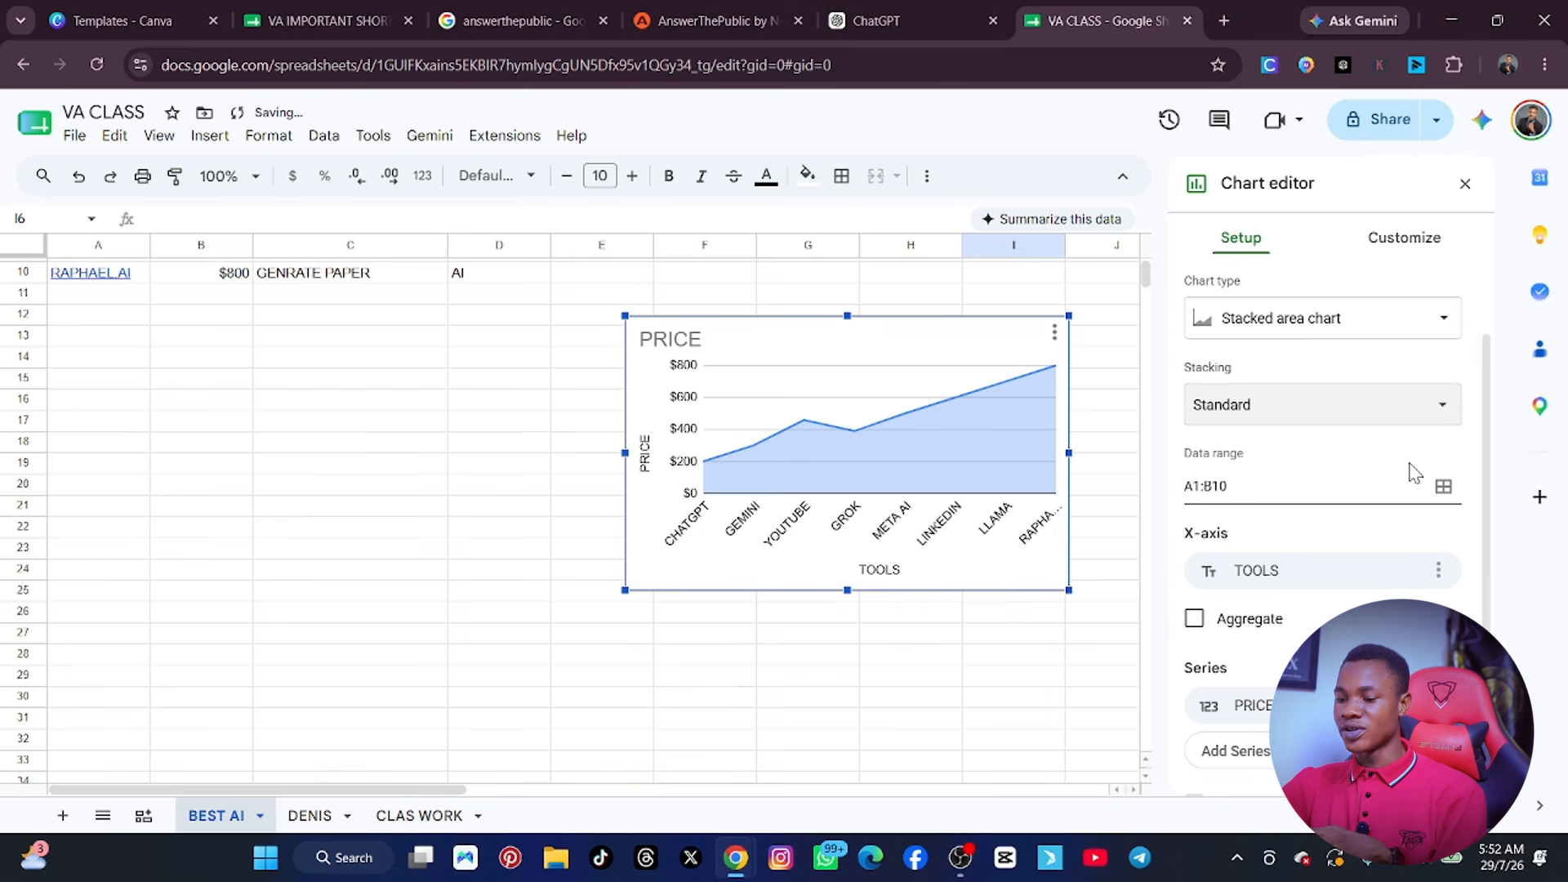
Switch the chart's rows and columns and back, and turn its header-row option off and on again.
{"action": "scroll", "coordinate": [1399, 474], "scroll_direction": "down", "scroll_amount": 1}
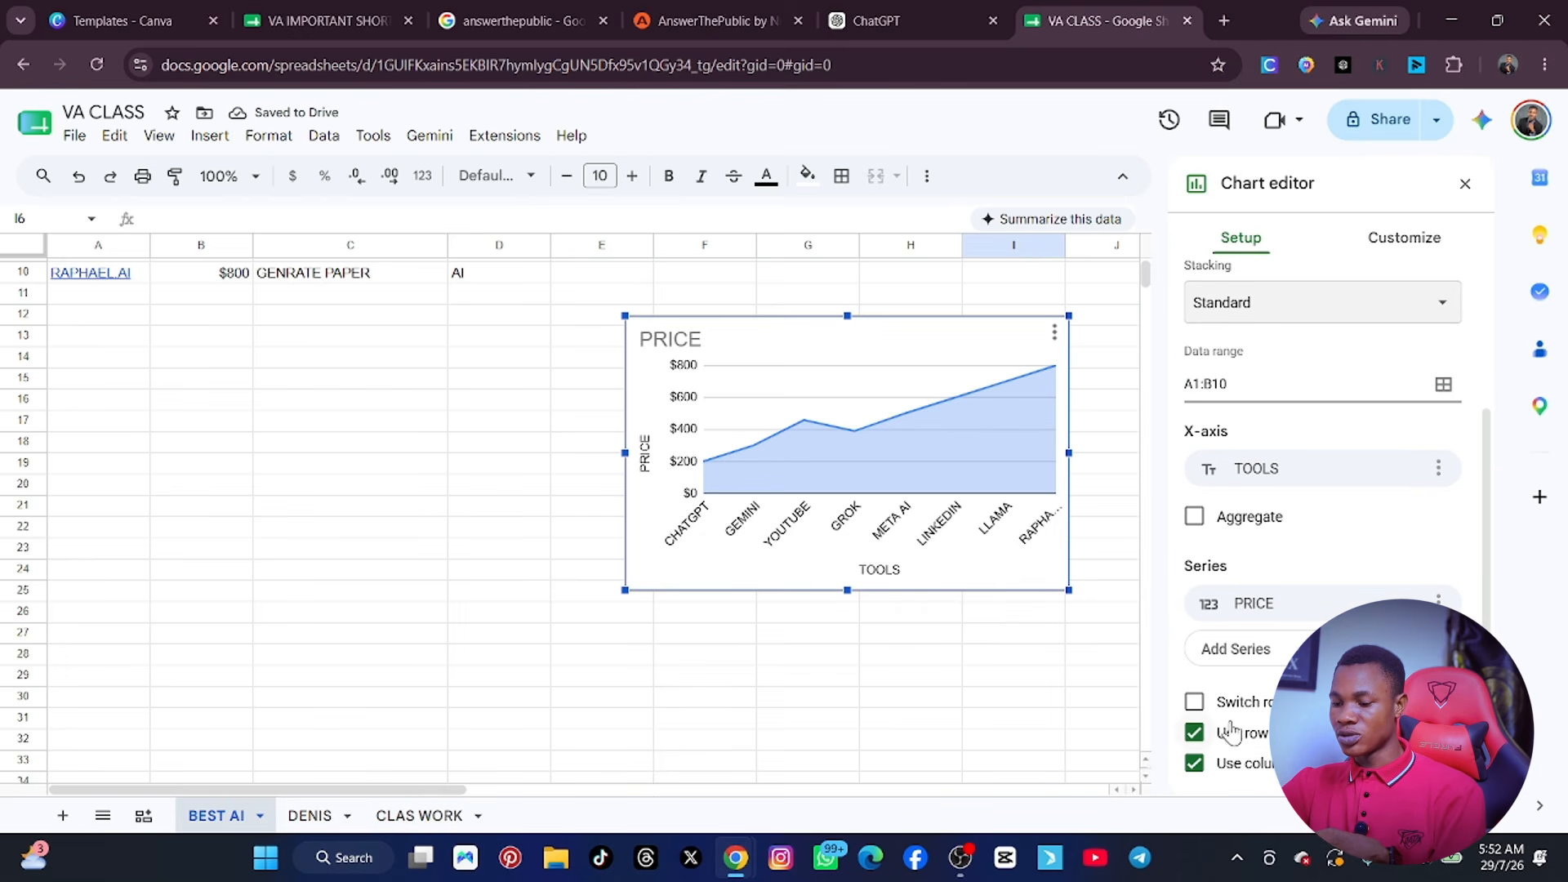
{"action": "left_click", "coordinate": [1195, 702]}
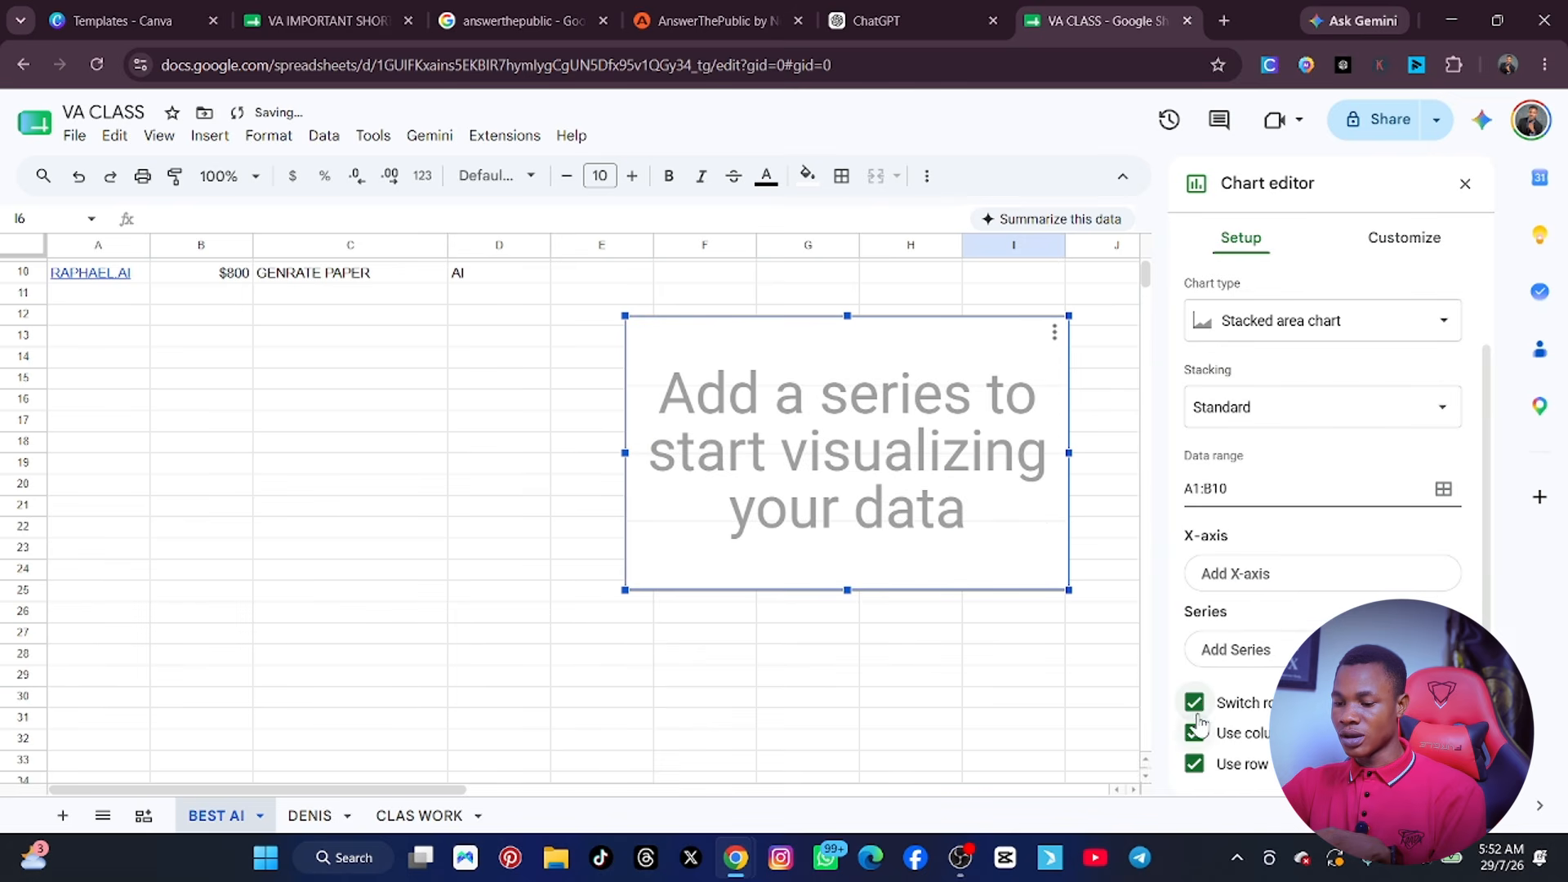
{"action": "left_click", "coordinate": [1195, 703]}
{"action": "left_click", "coordinate": [1194, 732]}
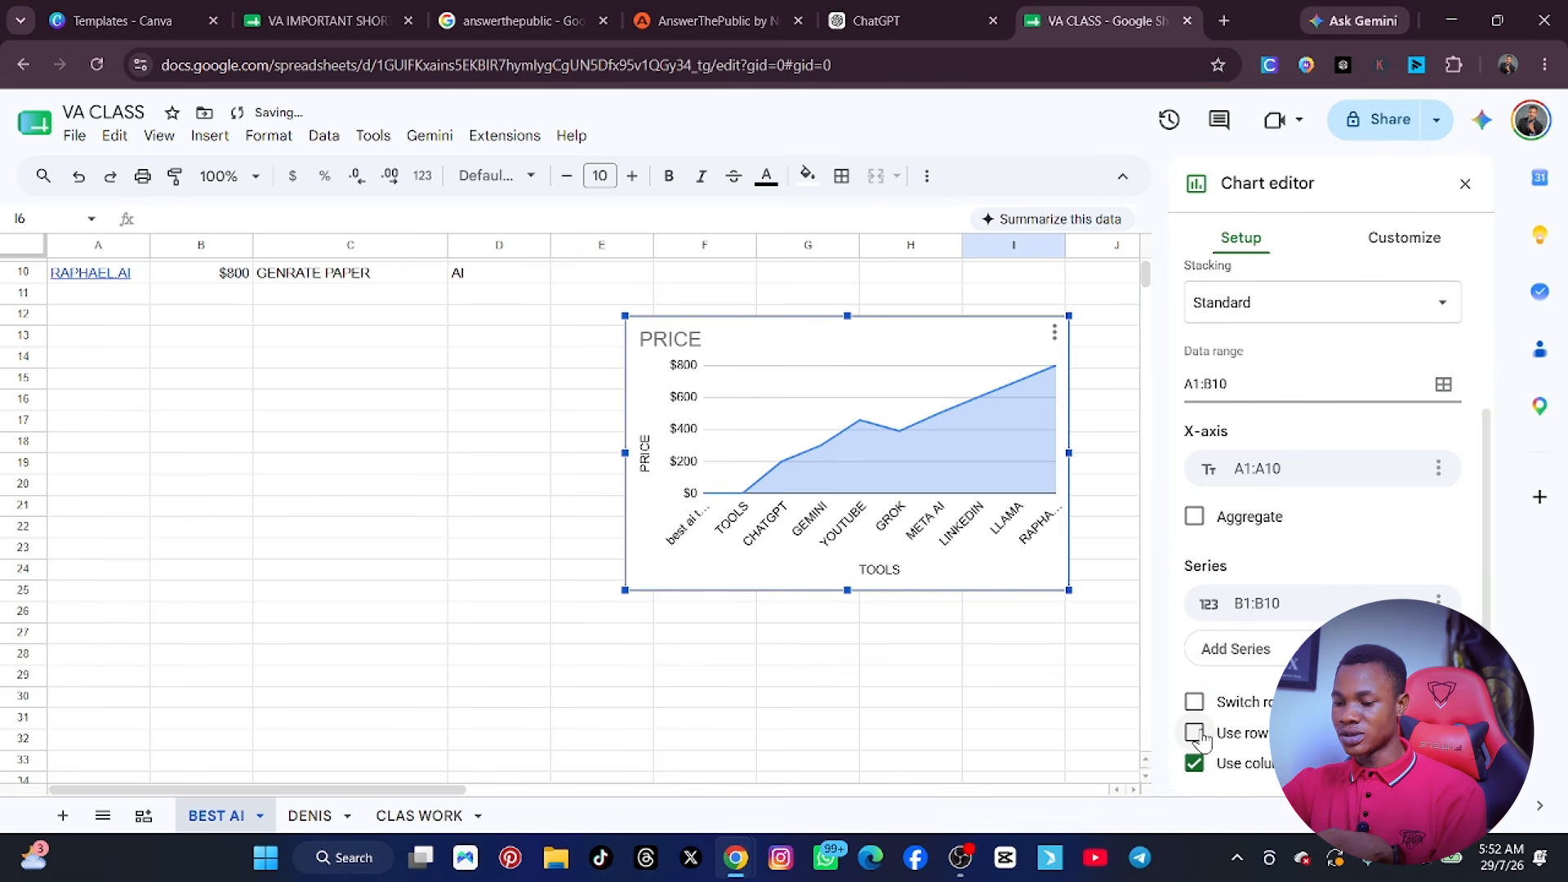
{"action": "left_click", "coordinate": [1195, 732]}
{"action": "scroll", "coordinate": [1281, 514], "scroll_direction": "up", "scroll_amount": 3}
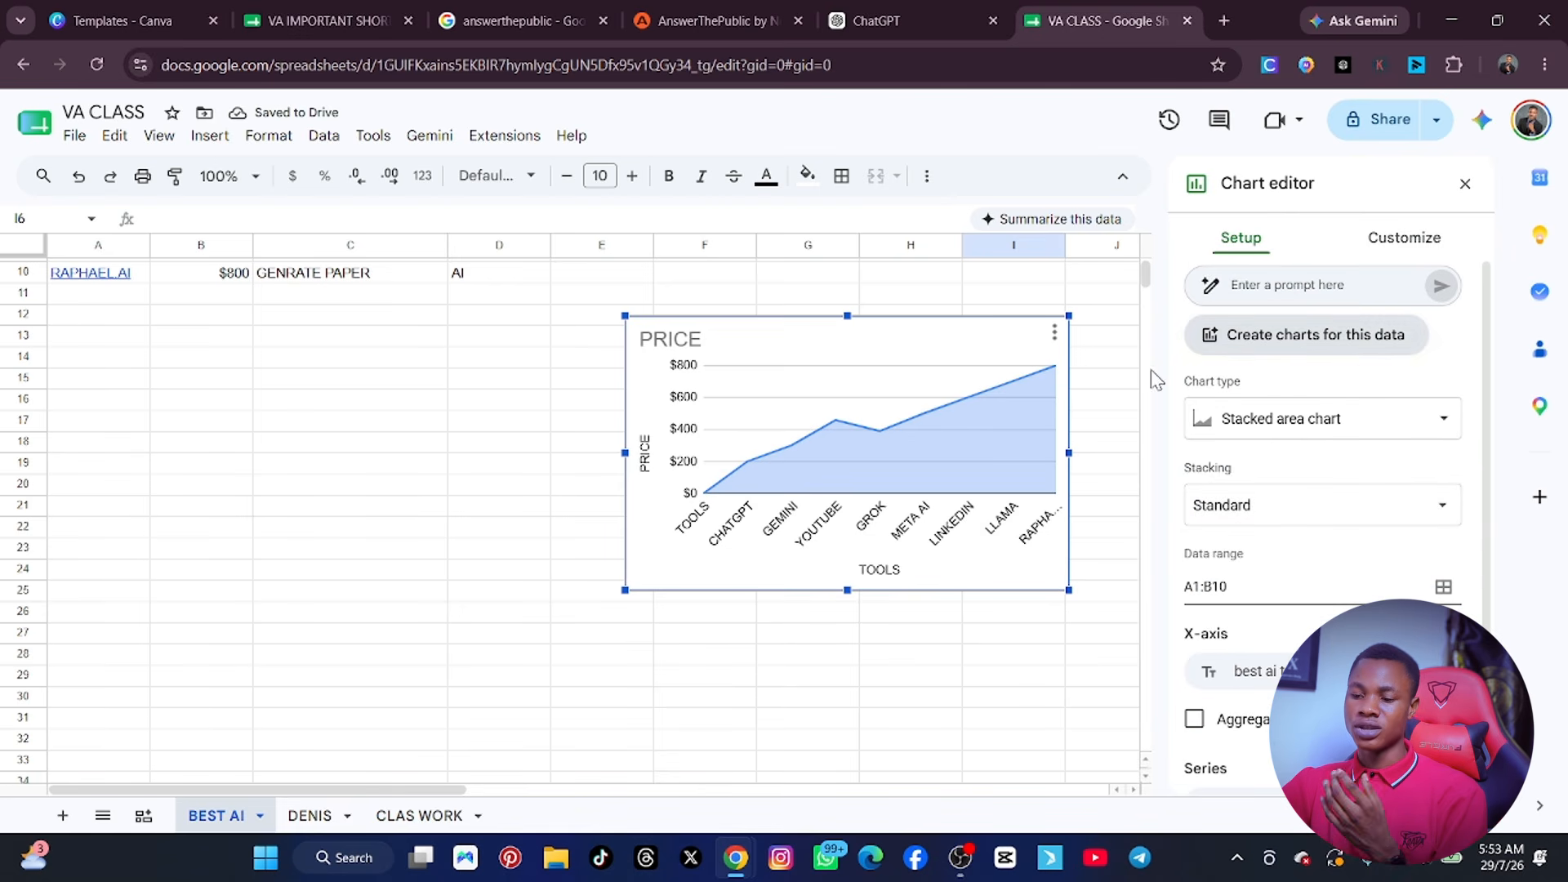
Move the price chart up near the table's end, so that it spans about rows 10 to 22 from column D.
{"action": "left_click_drag", "start_coordinate": [915, 439], "coordinate": [658, 548]}
{"action": "scroll", "coordinate": [758, 437], "scroll_direction": "up", "scroll_amount": 3}
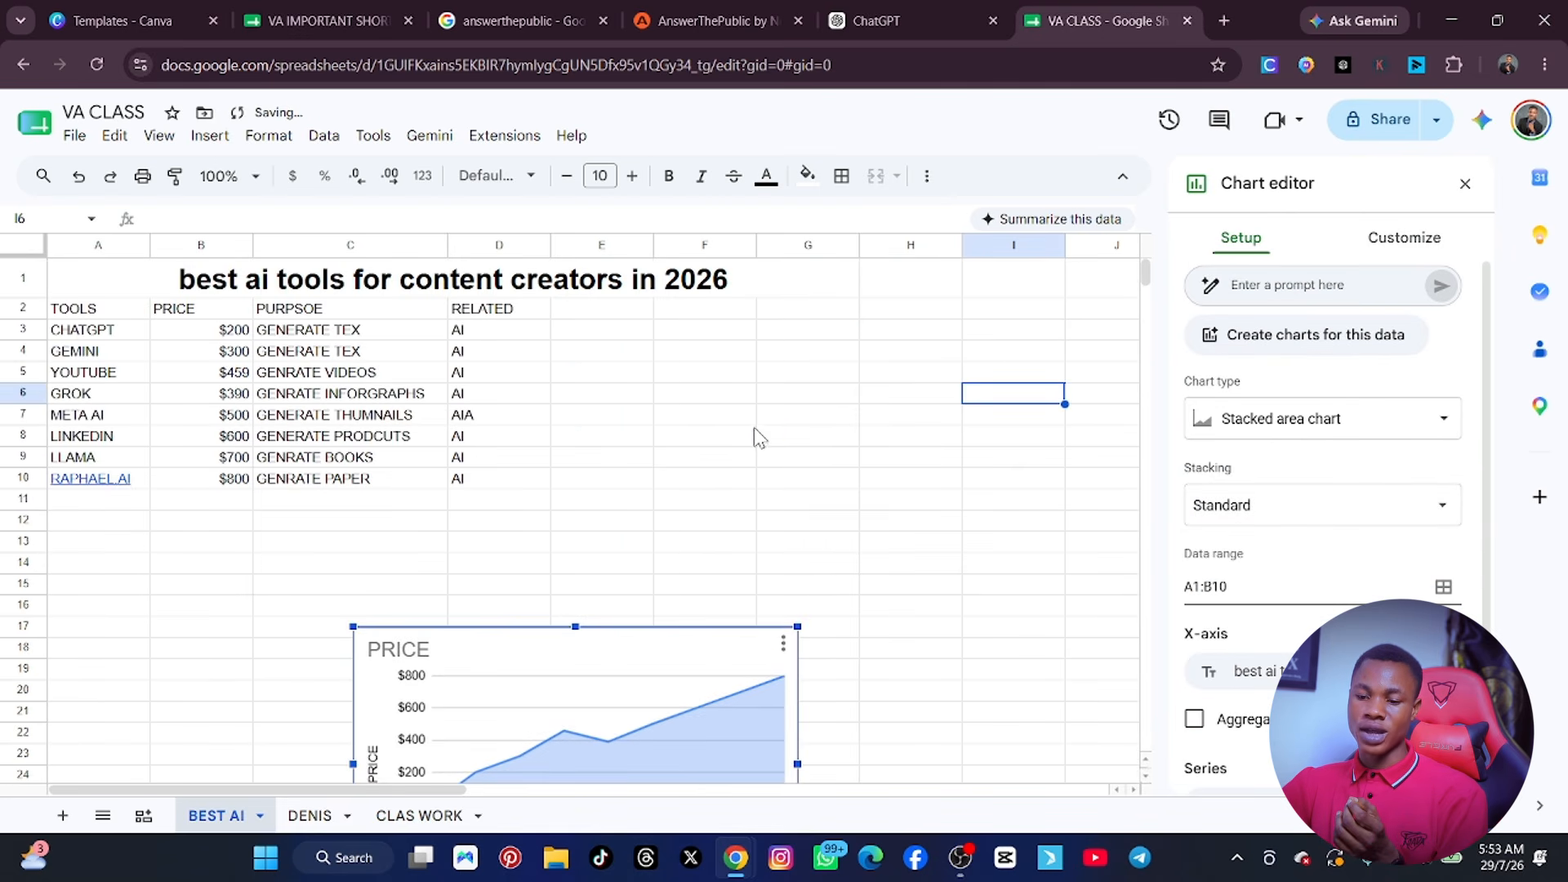
{"action": "left_click_drag", "start_coordinate": [654, 714], "coordinate": [812, 560]}
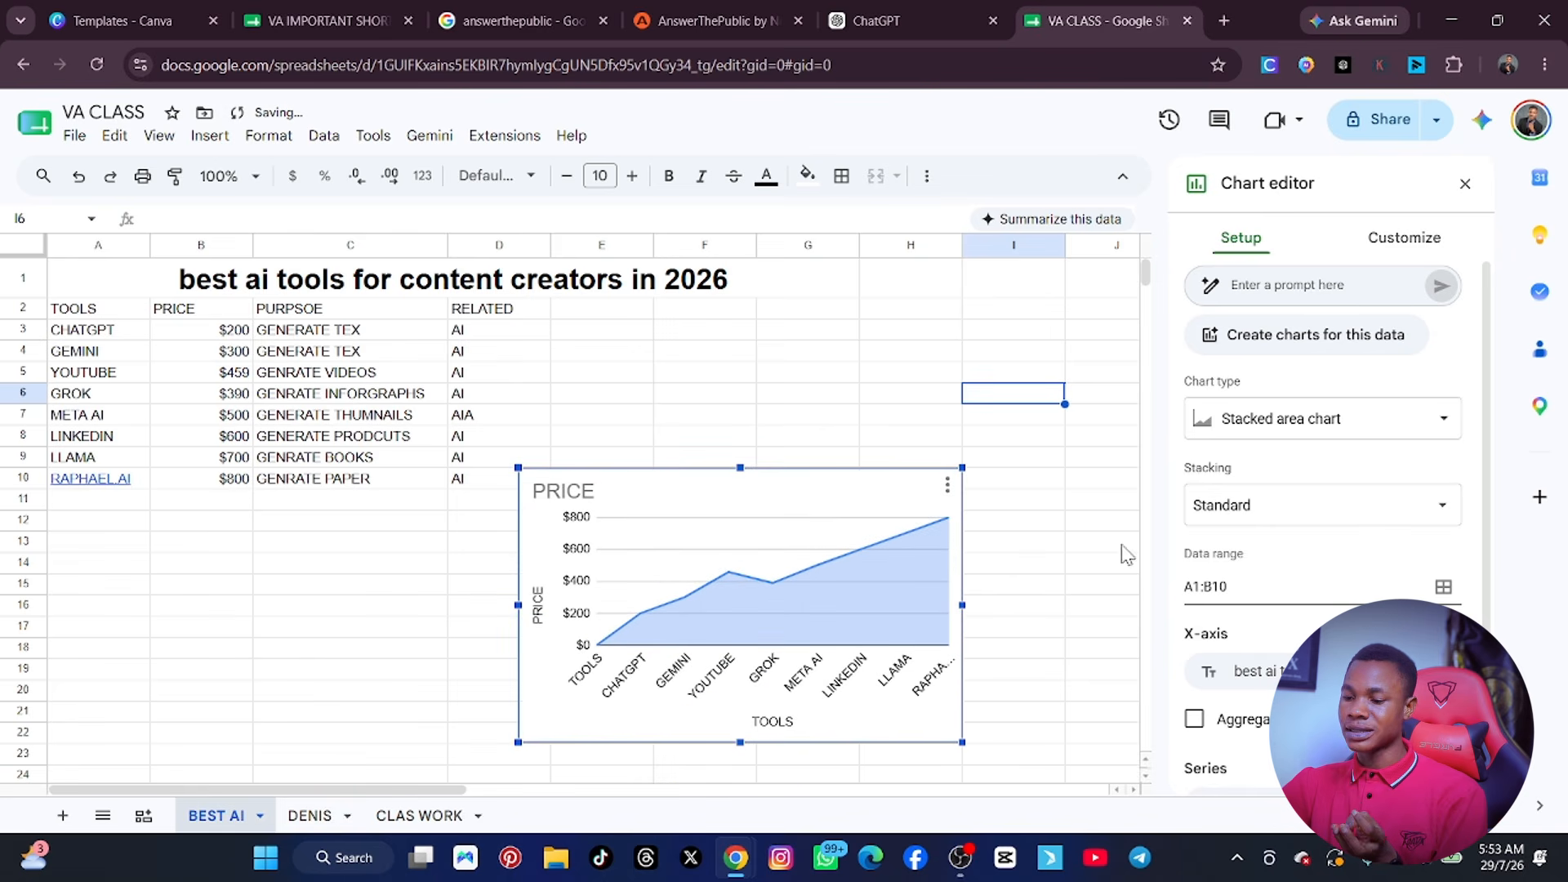
{"action": "left_click", "coordinate": [1365, 429]}
{"action": "scroll", "coordinate": [1327, 576], "scroll_direction": "down", "scroll_amount": 3}
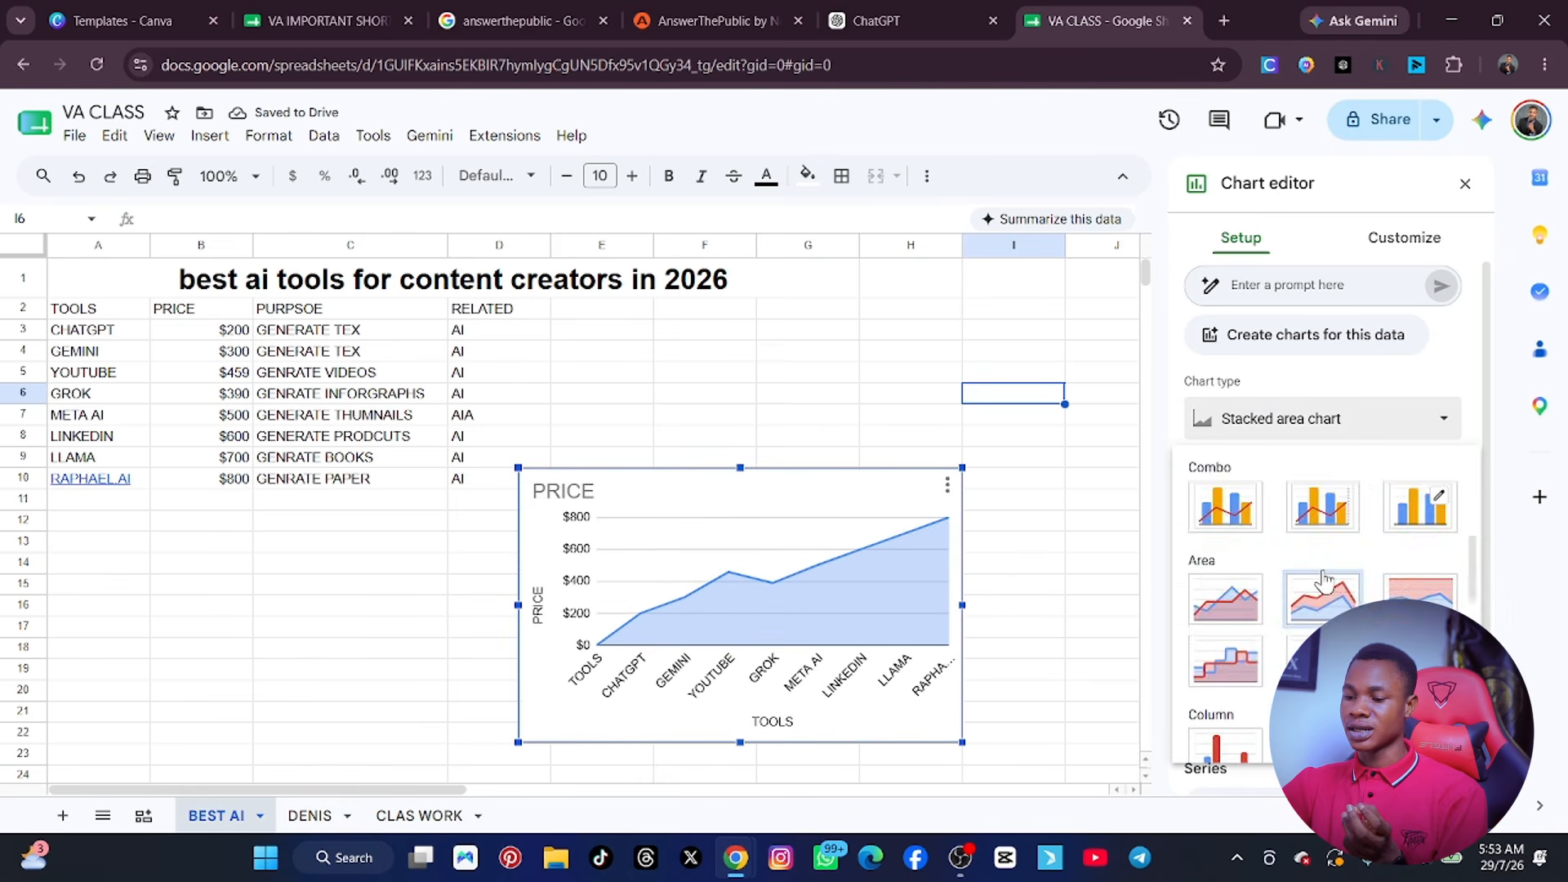
{"action": "scroll", "coordinate": [1327, 576], "scroll_direction": "up", "scroll_amount": 3}
{"action": "scroll", "coordinate": [1327, 575], "scroll_direction": "down", "scroll_amount": 10}
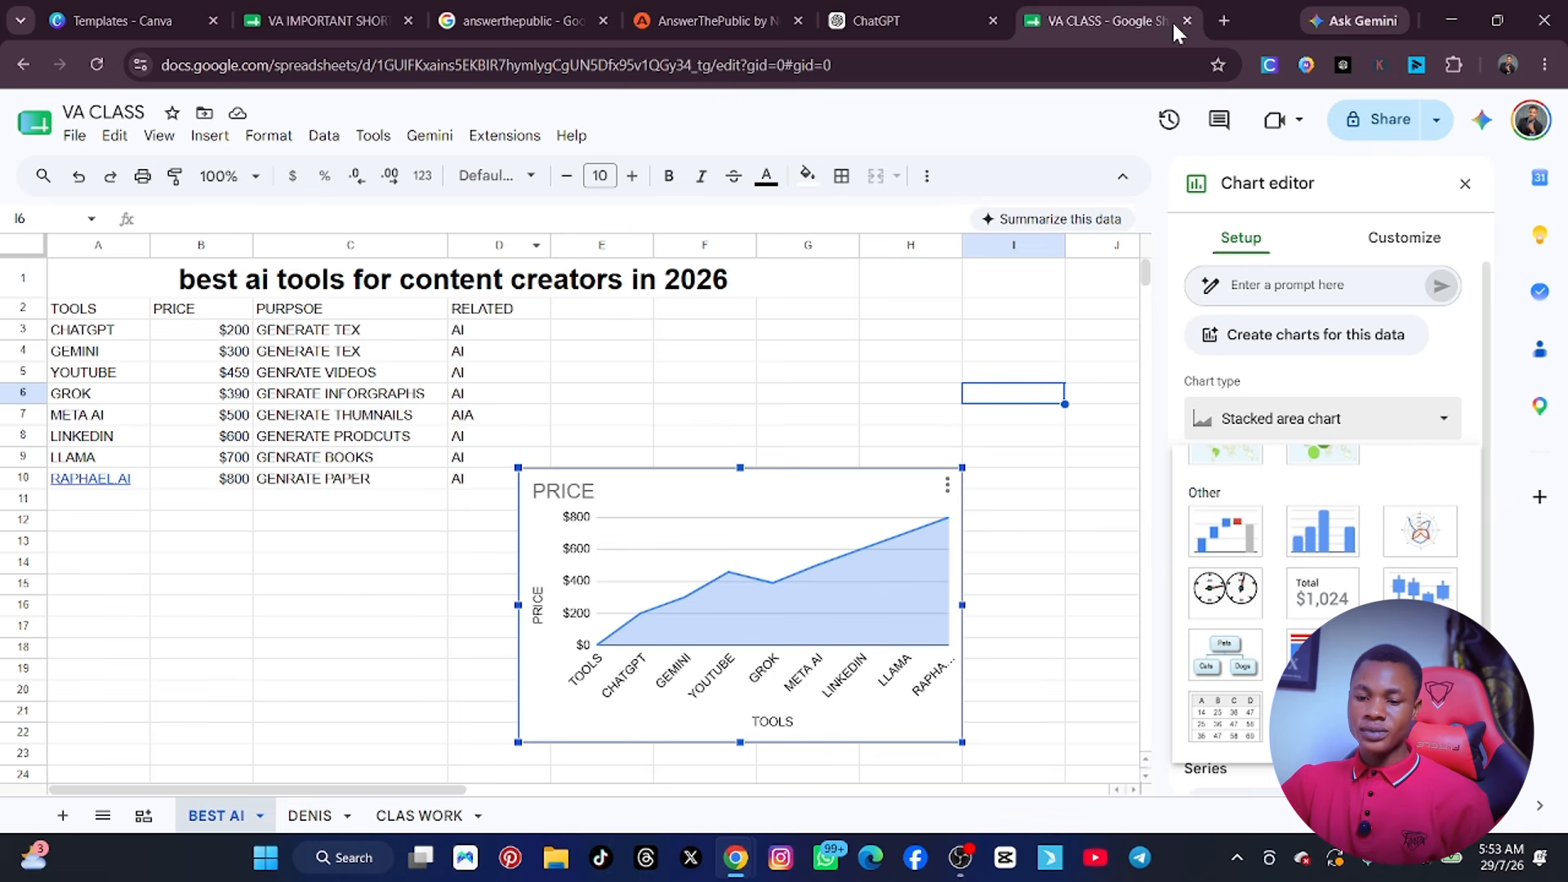
{"action": "left_click", "coordinate": [73, 136]}
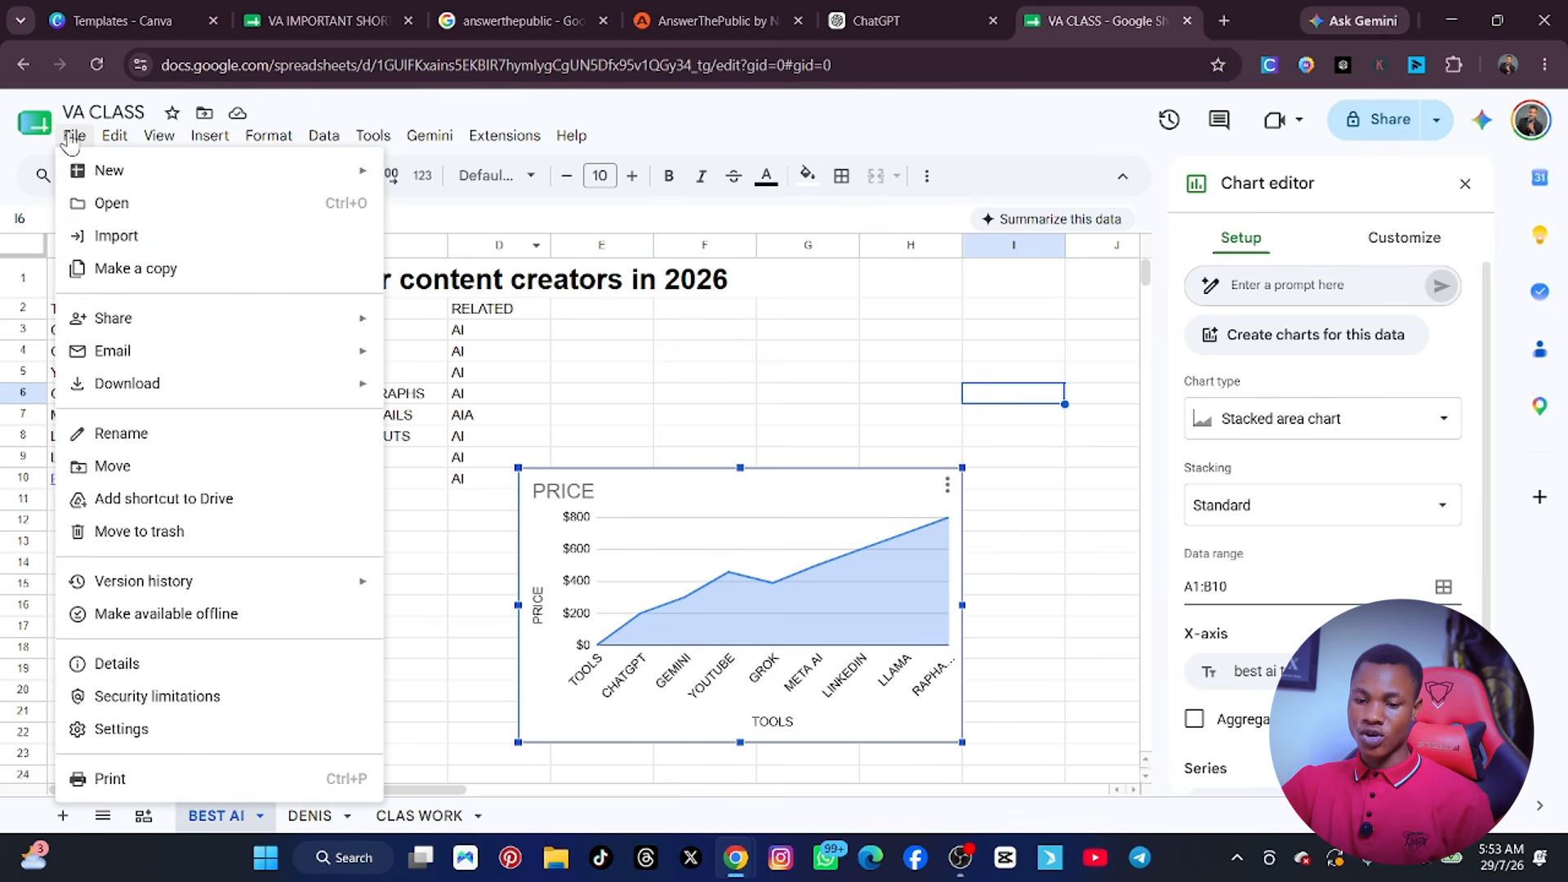
{"action": "mouse_move", "coordinate": [117, 358]}
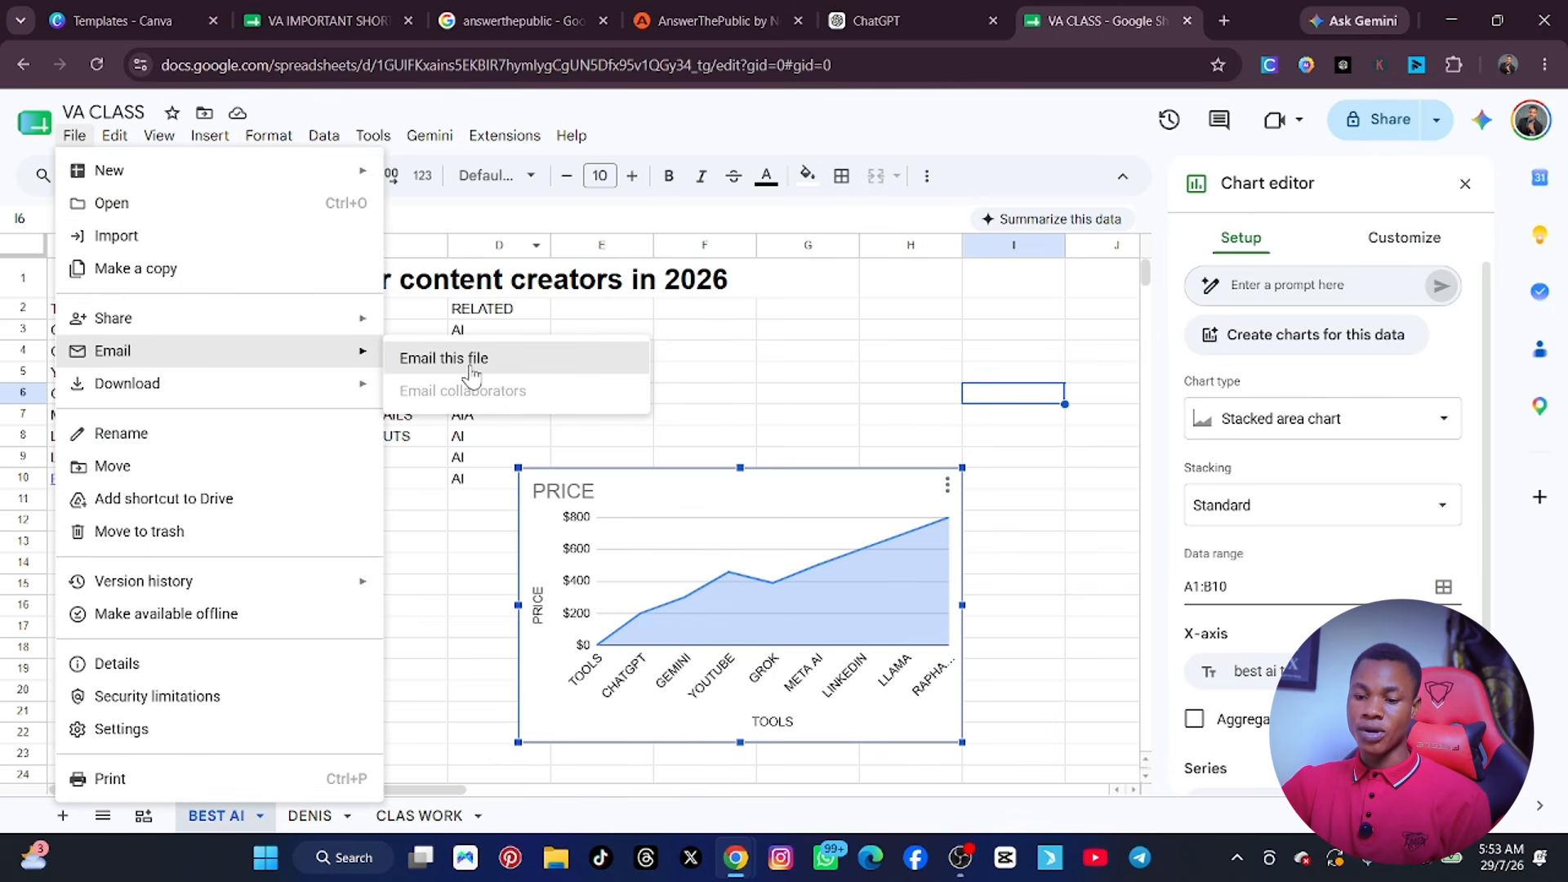
{"action": "mouse_move", "coordinate": [237, 385]}
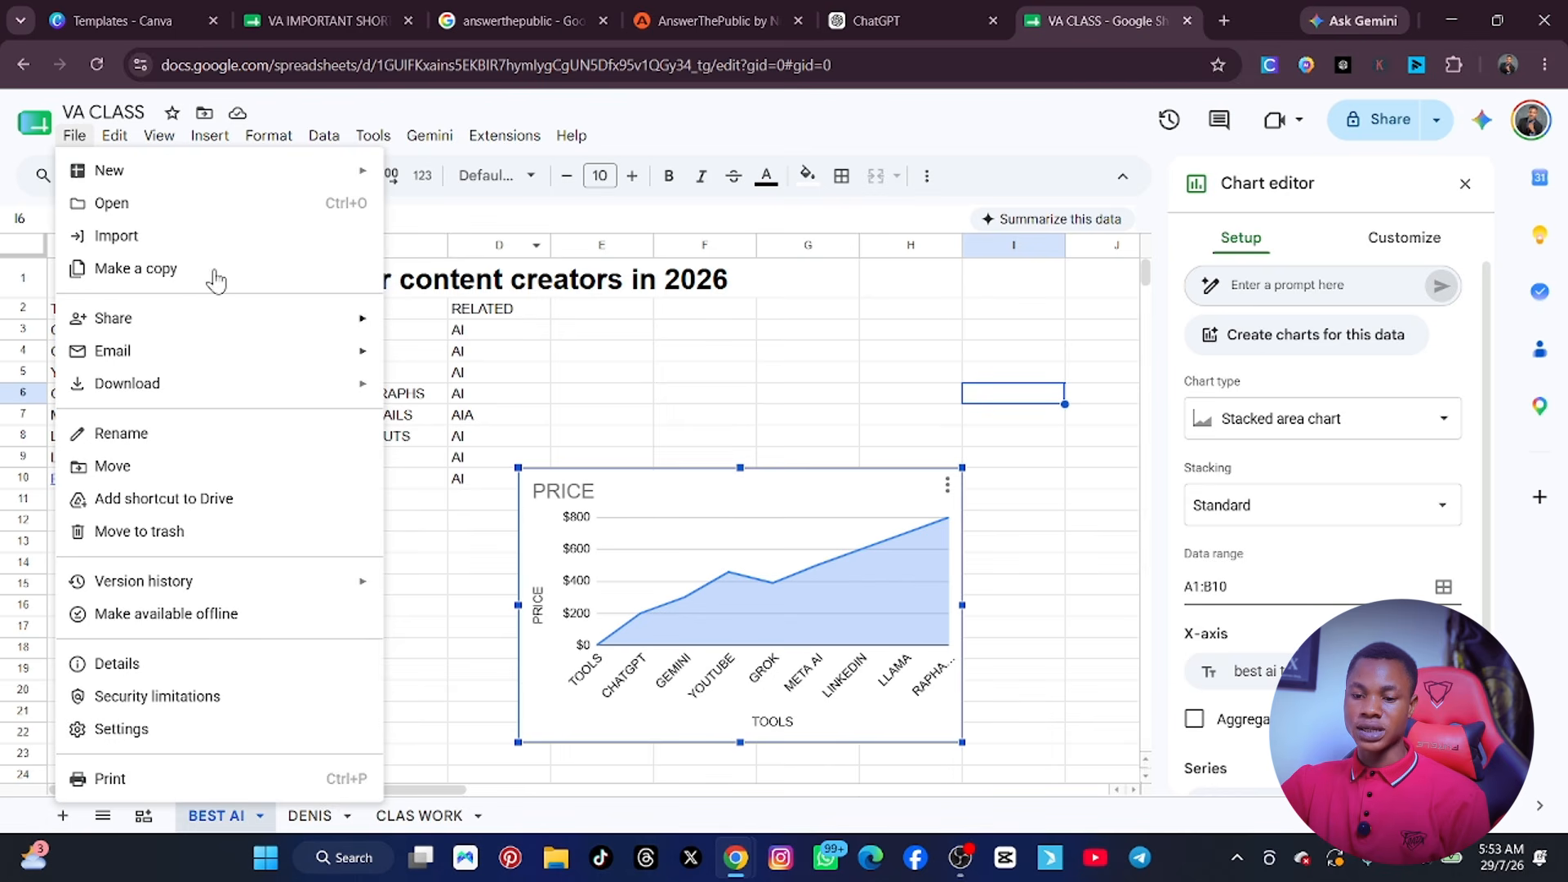
{"action": "mouse_move", "coordinate": [205, 141]}
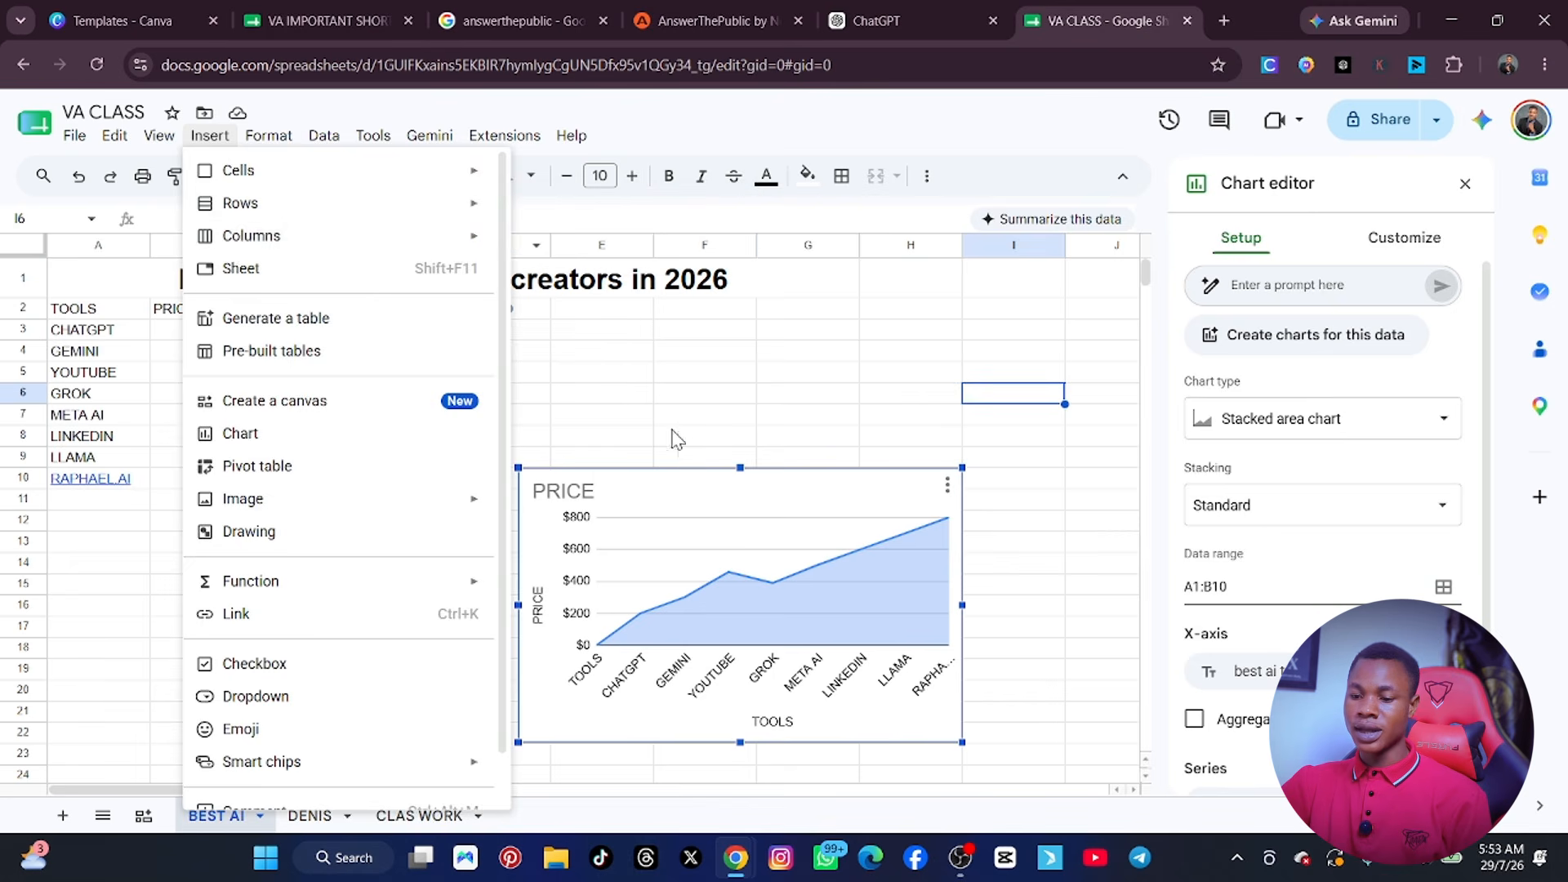
{"action": "left_click", "coordinate": [770, 418]}
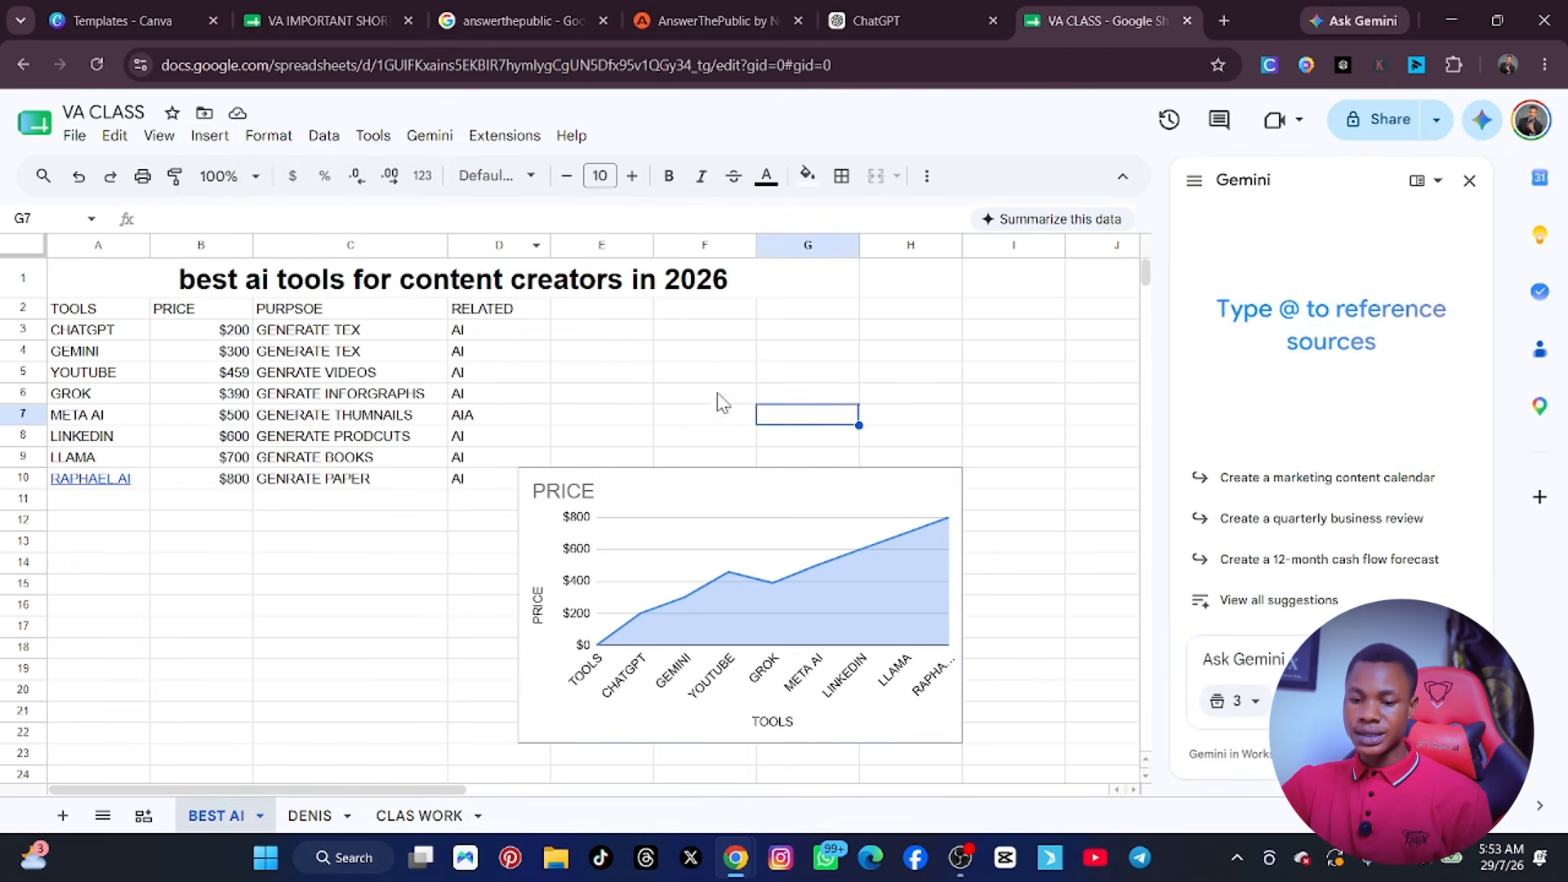
Insert one blank row above the title "best ai tools for content creators in 2026".
{"action": "left_click", "coordinate": [198, 287]}
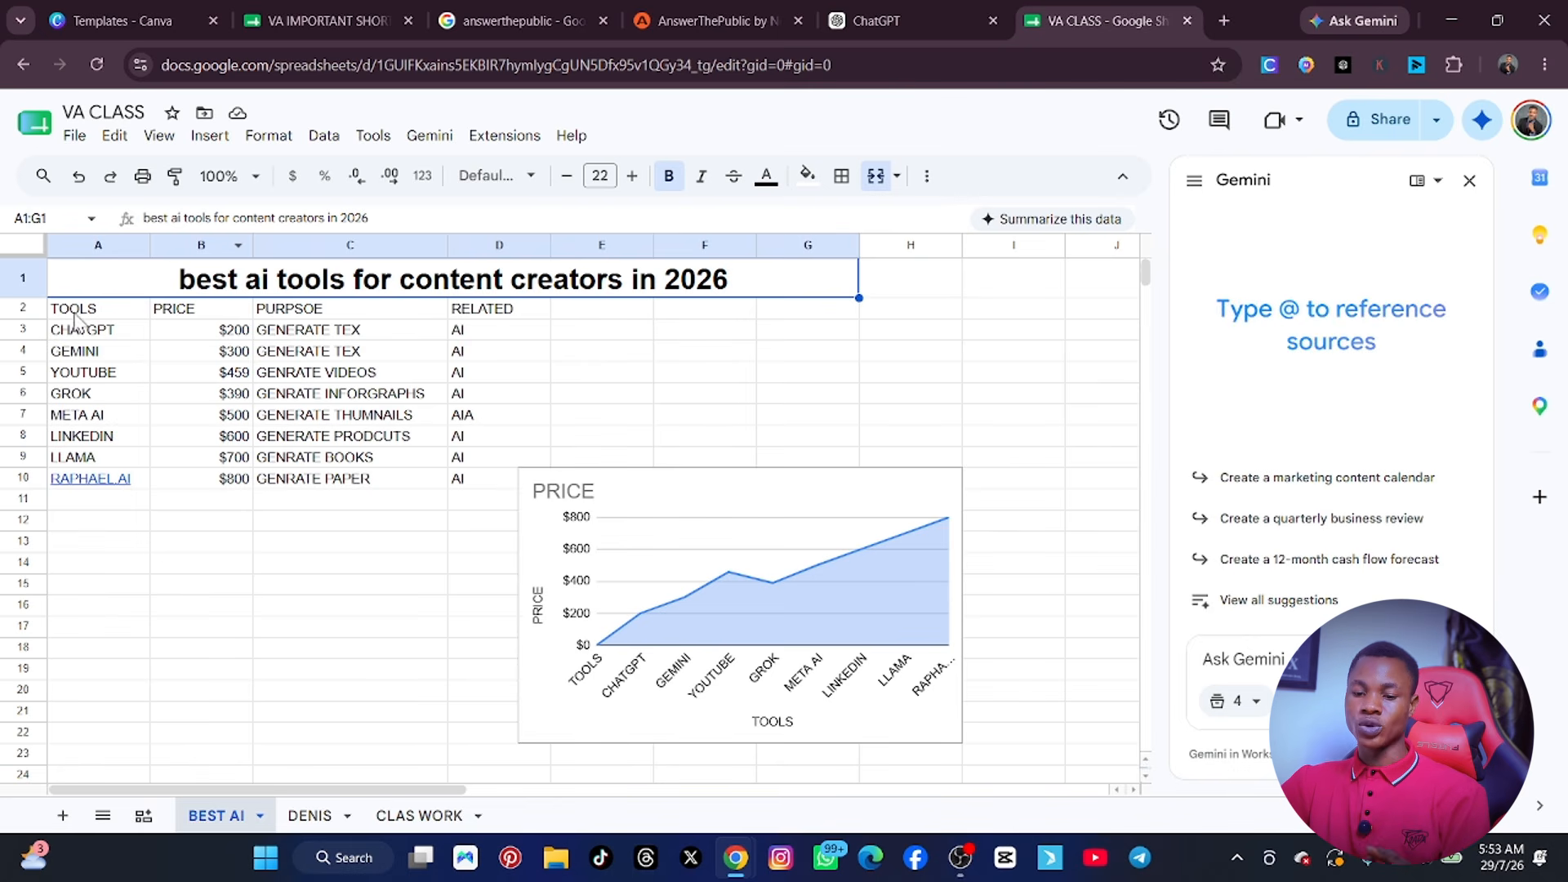
{"action": "right_click", "coordinate": [155, 304]}
{"action": "mouse_move", "coordinate": [156, 304]}
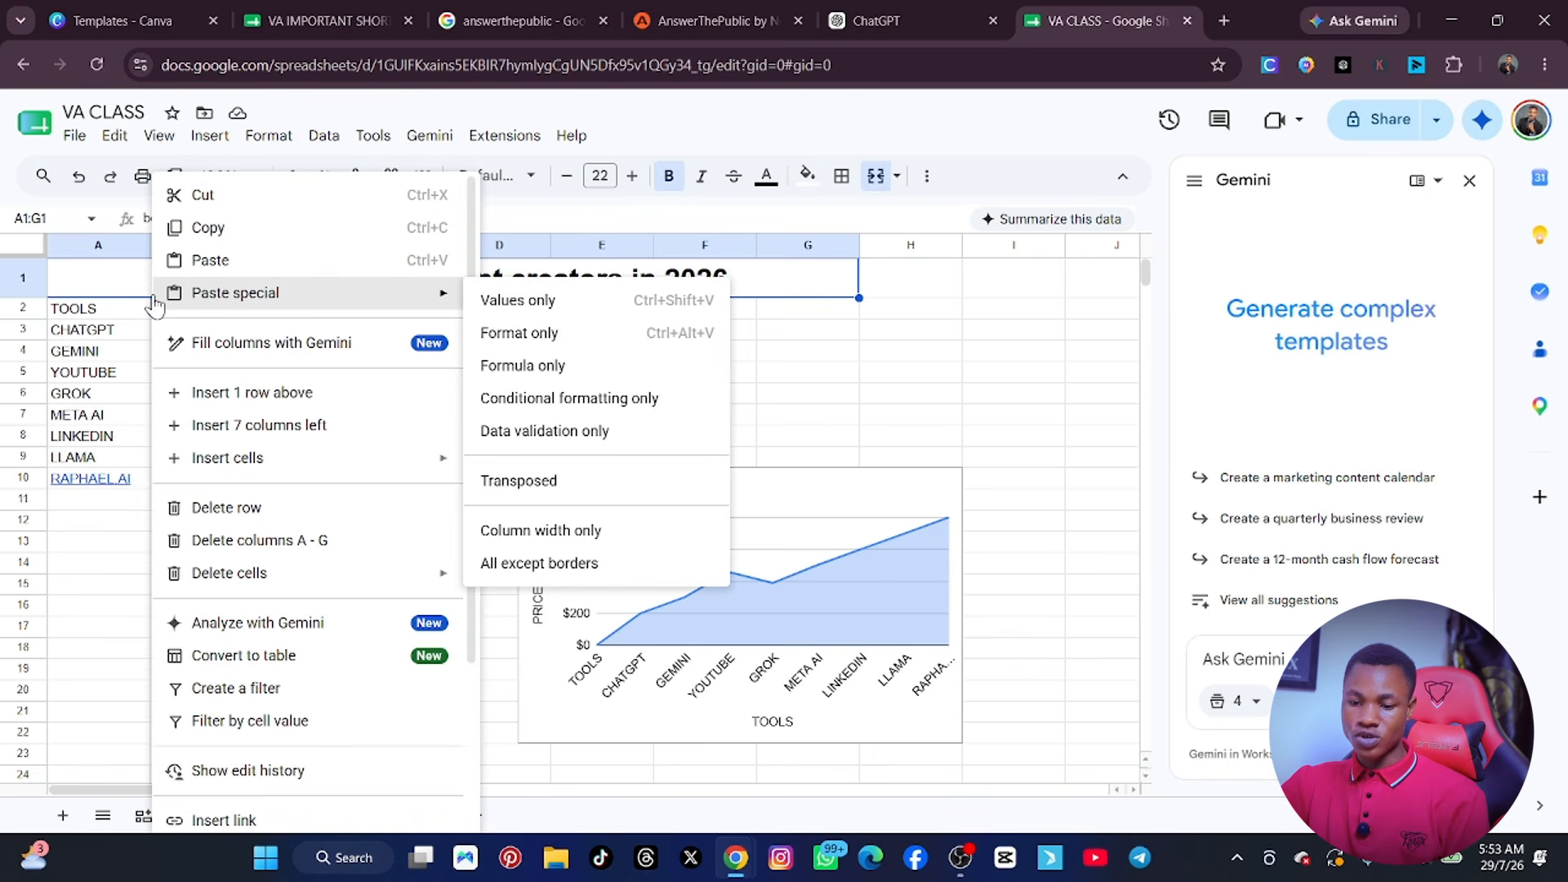
{"action": "left_click", "coordinate": [269, 393]}
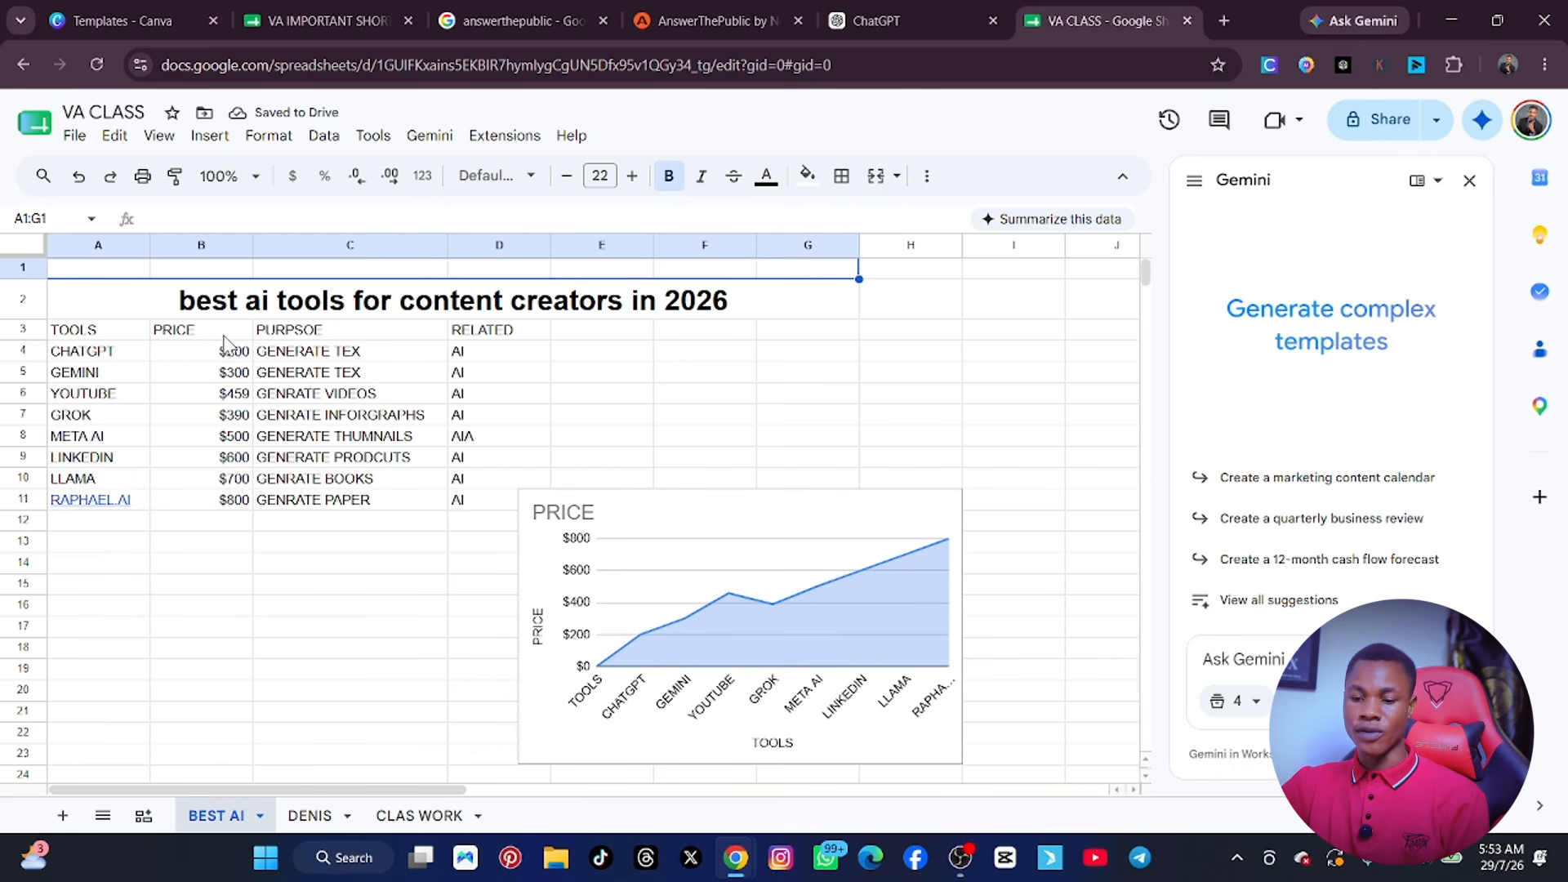
{"action": "right_click", "coordinate": [196, 301]}
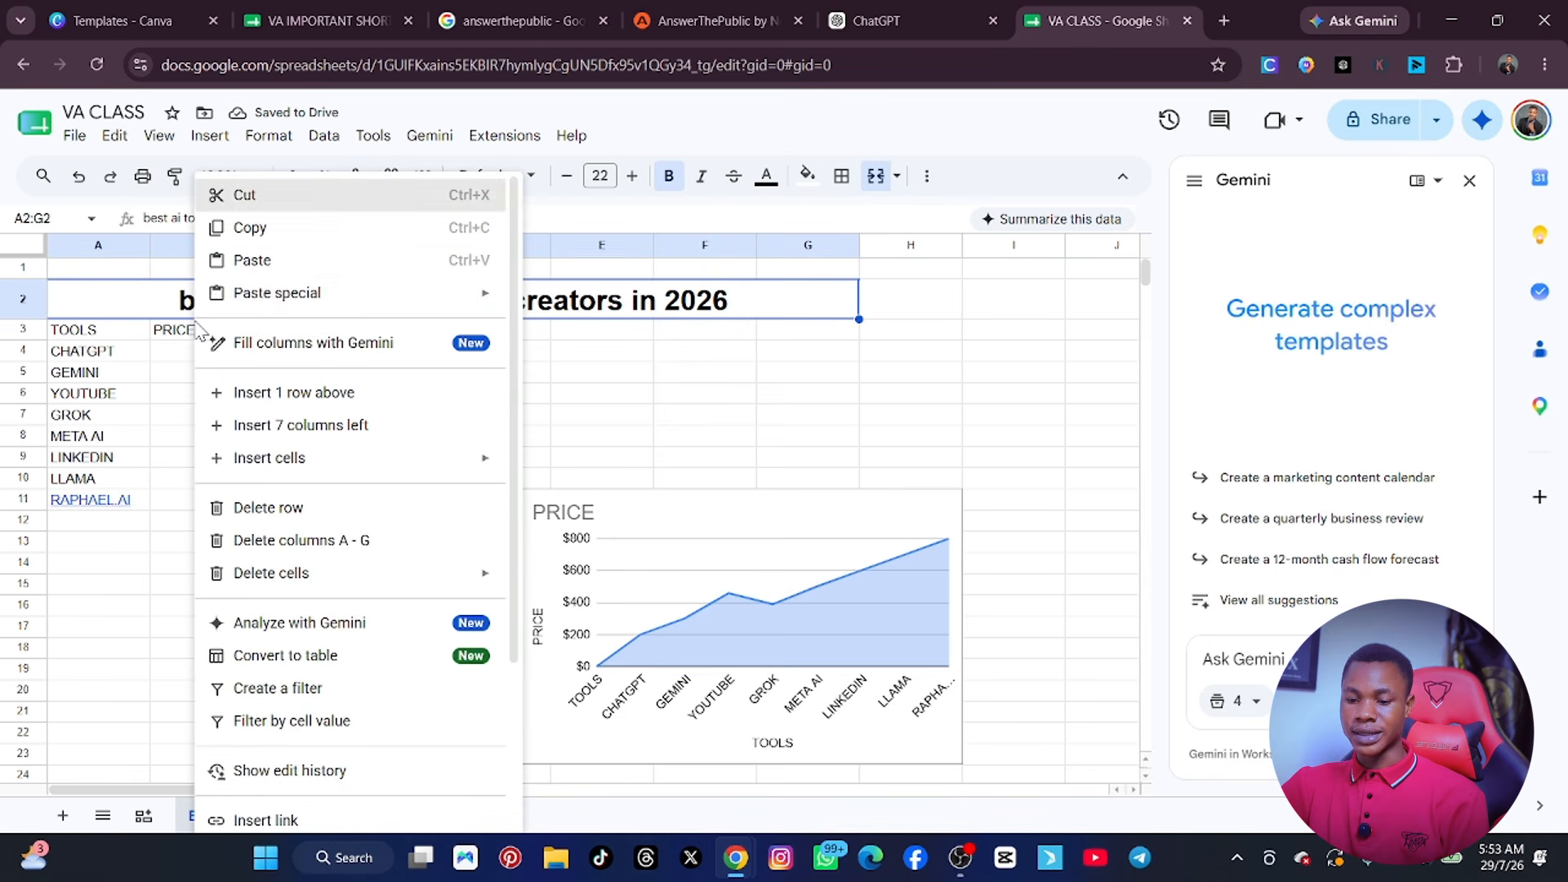
{"action": "mouse_move", "coordinate": [389, 464]}
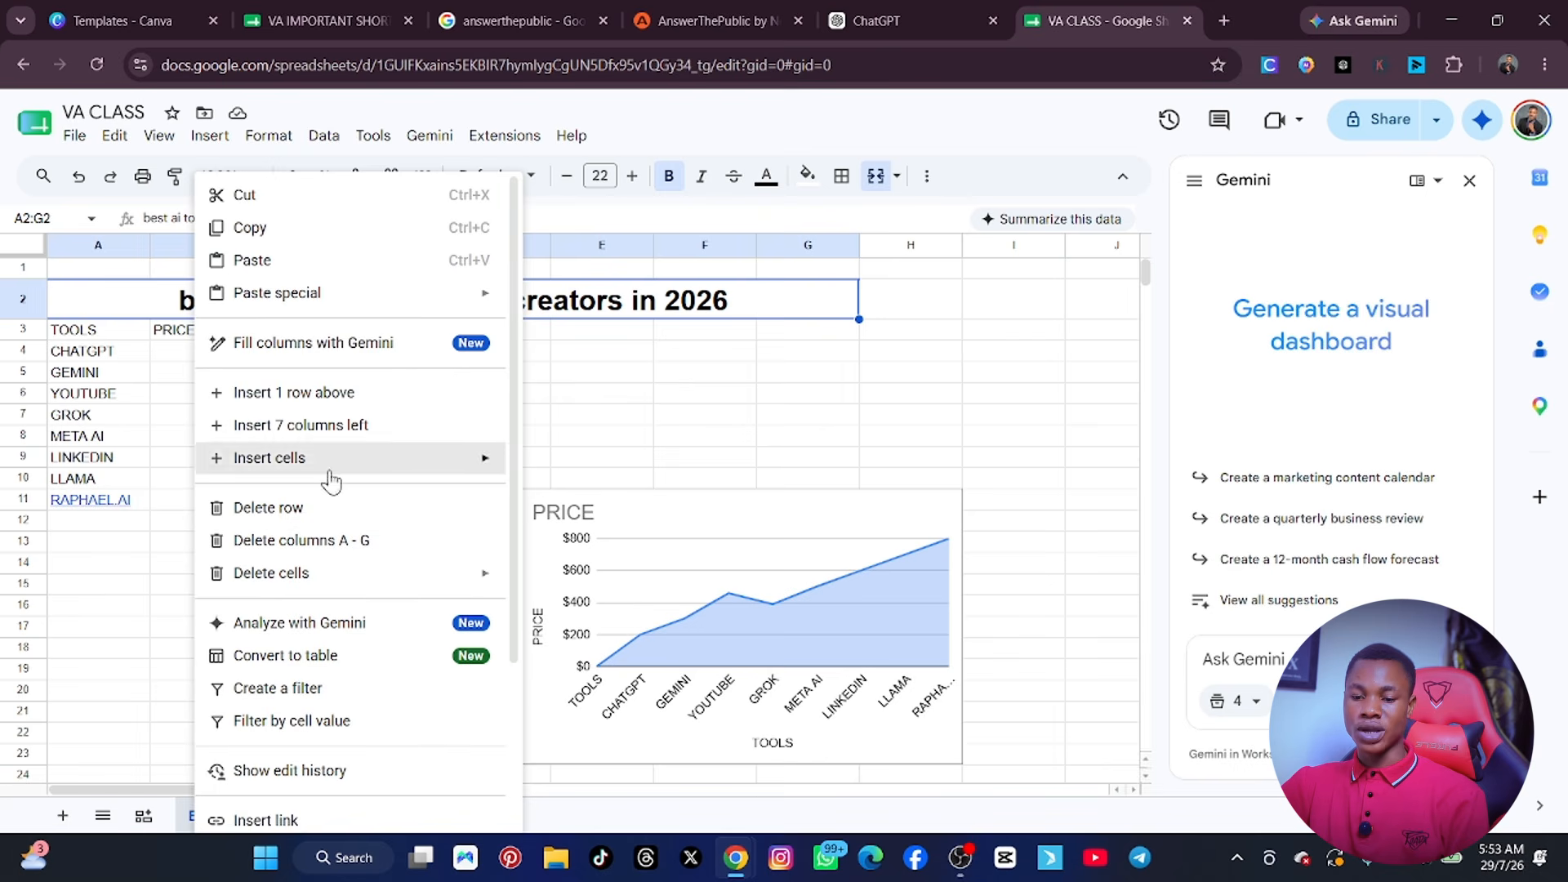
{"action": "left_click", "coordinate": [724, 441]}
Delete the blank row 1 above the title.
{"action": "left_click", "coordinate": [204, 269]}
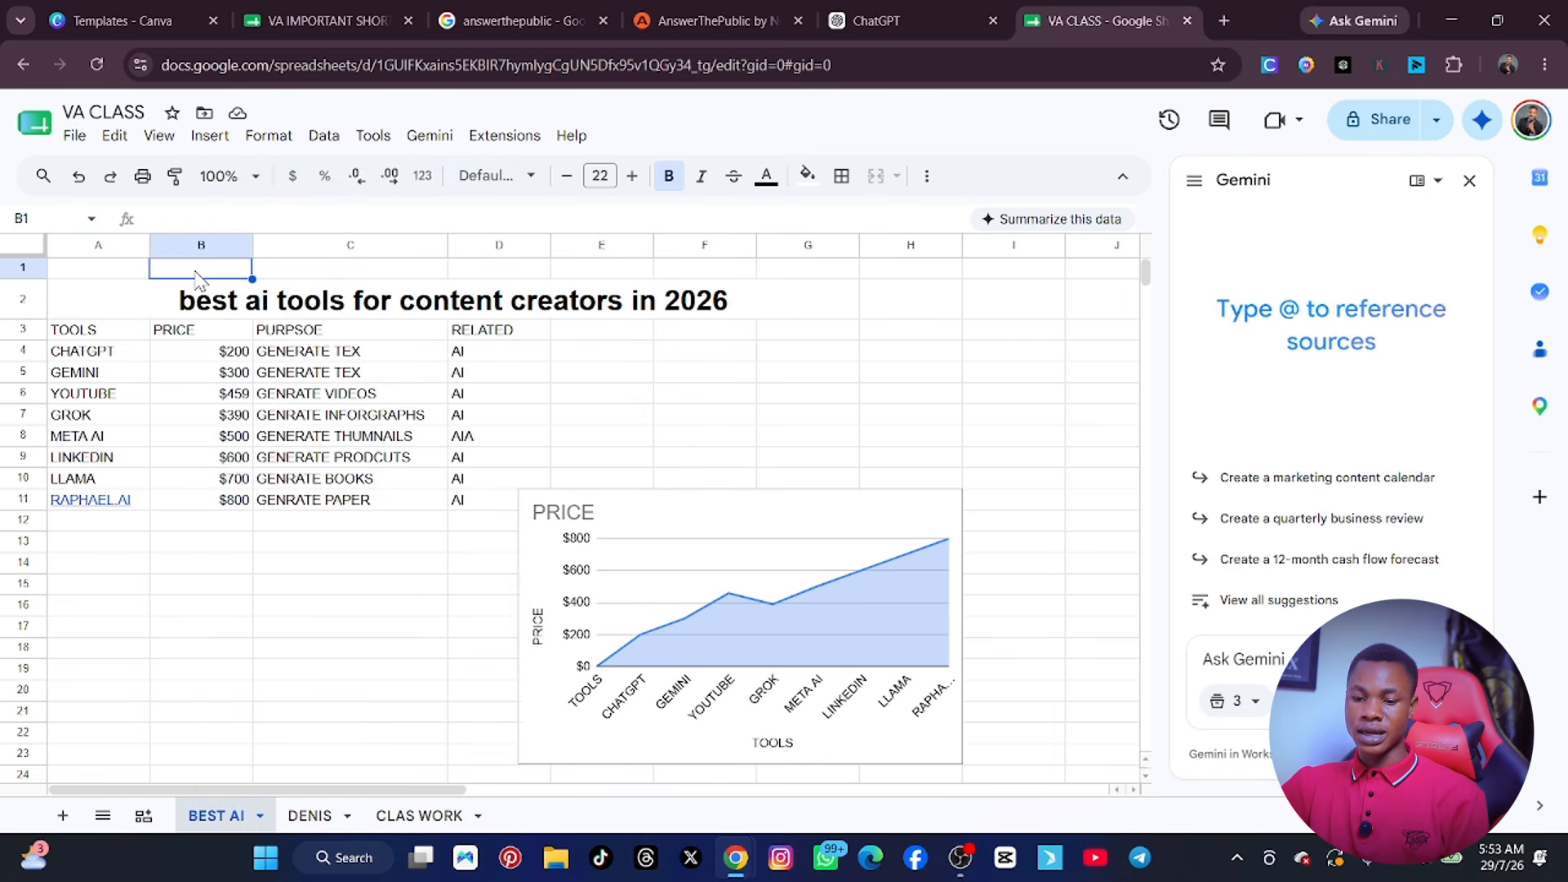
{"action": "right_click", "coordinate": [209, 272]}
{"action": "left_click", "coordinate": [140, 273]}
{"action": "right_click", "coordinate": [141, 275]}
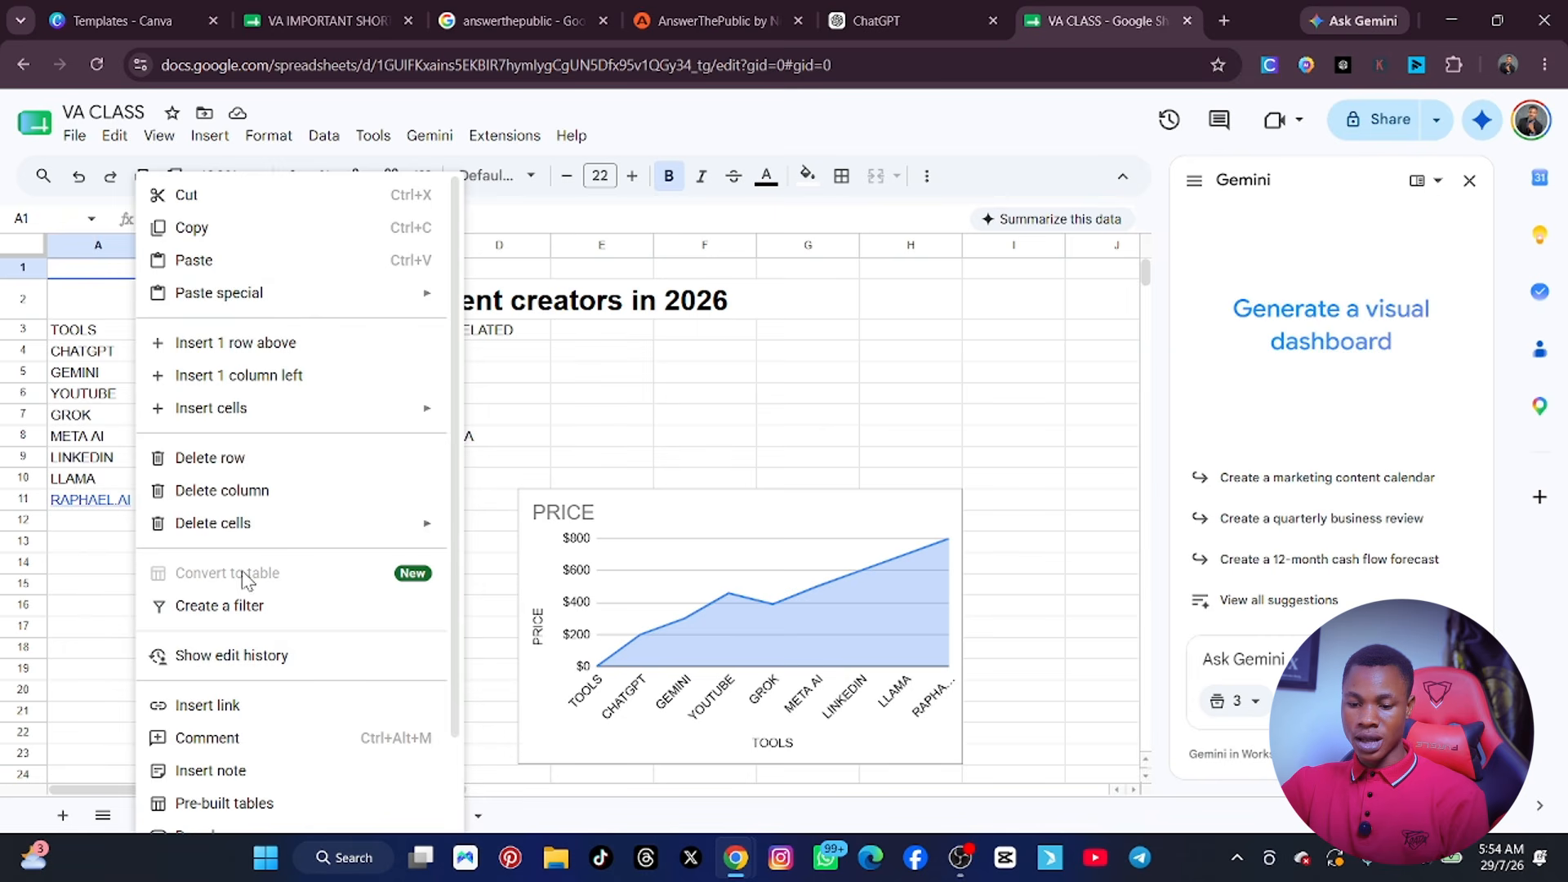
{"action": "mouse_move", "coordinate": [216, 413]}
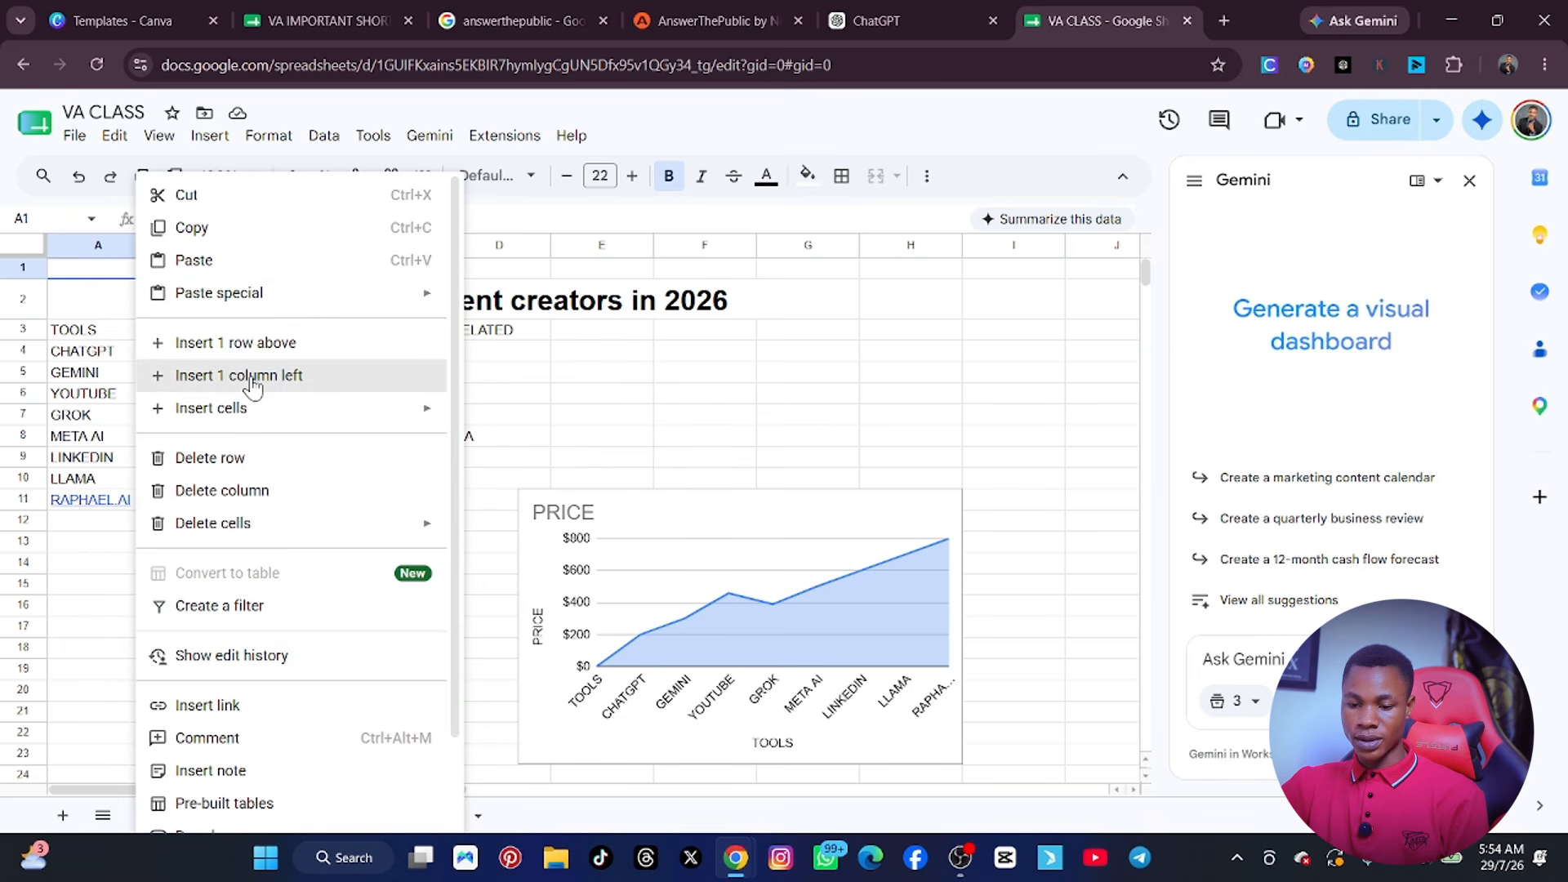
{"action": "left_click", "coordinate": [259, 472]}
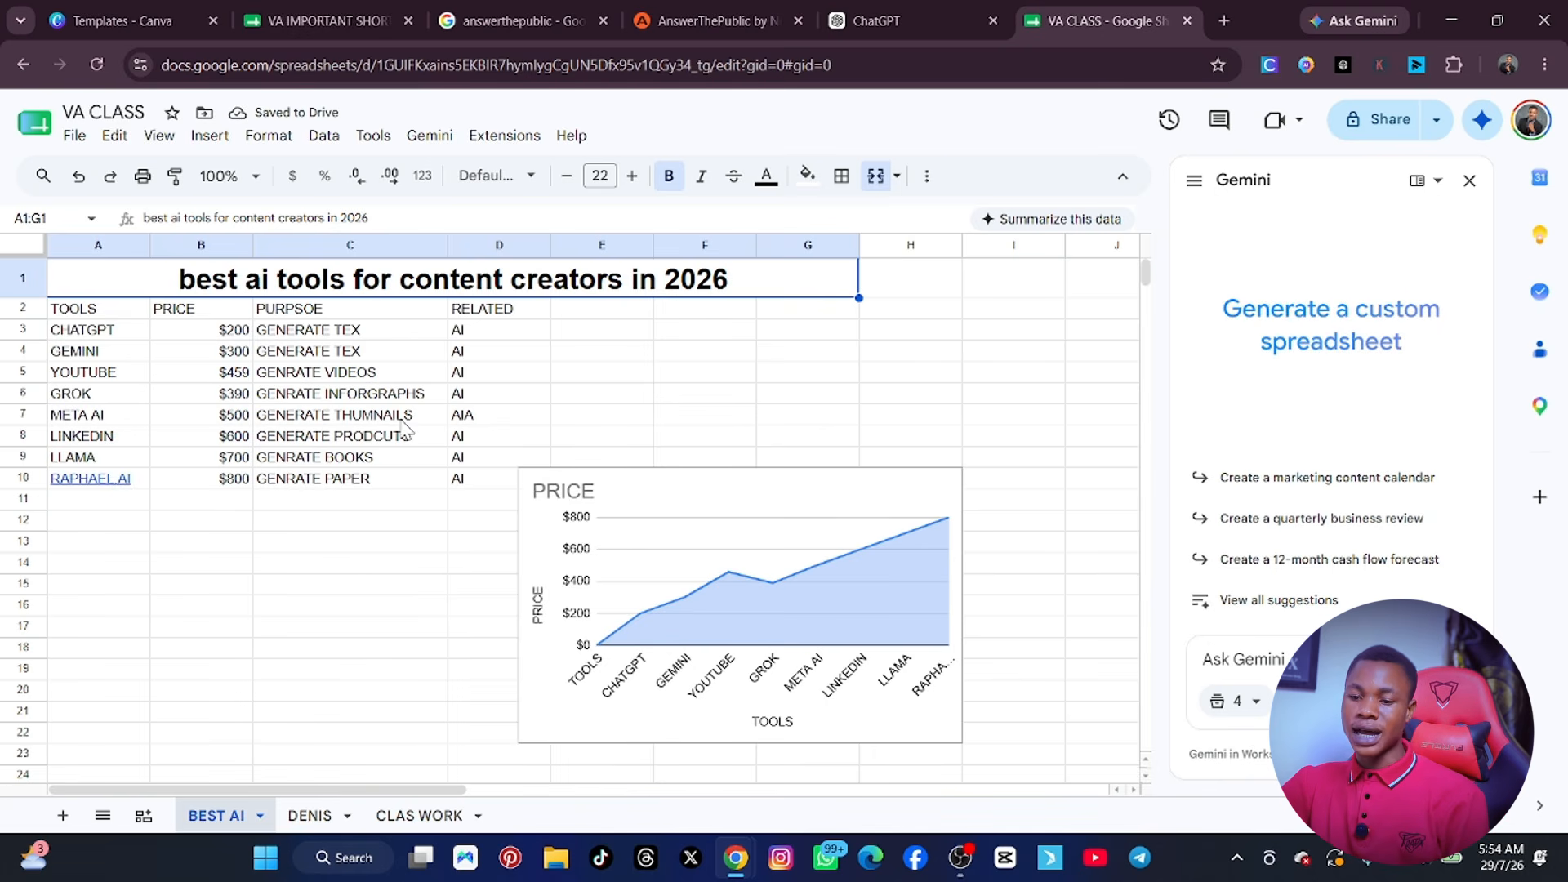
{"action": "left_click", "coordinate": [214, 138]}
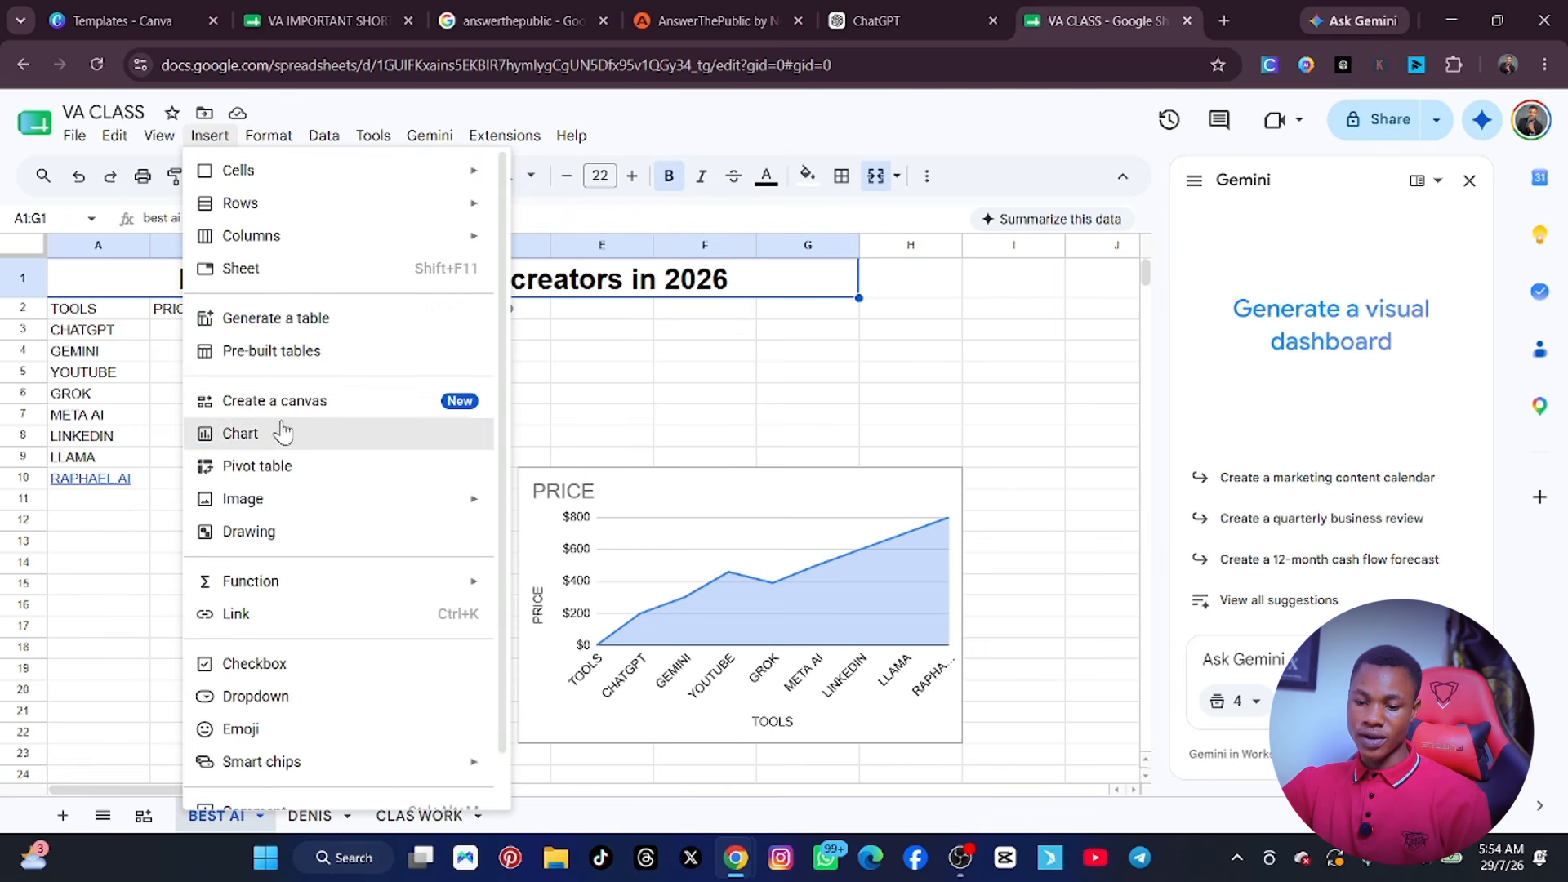
{"action": "mouse_move", "coordinate": [242, 515]}
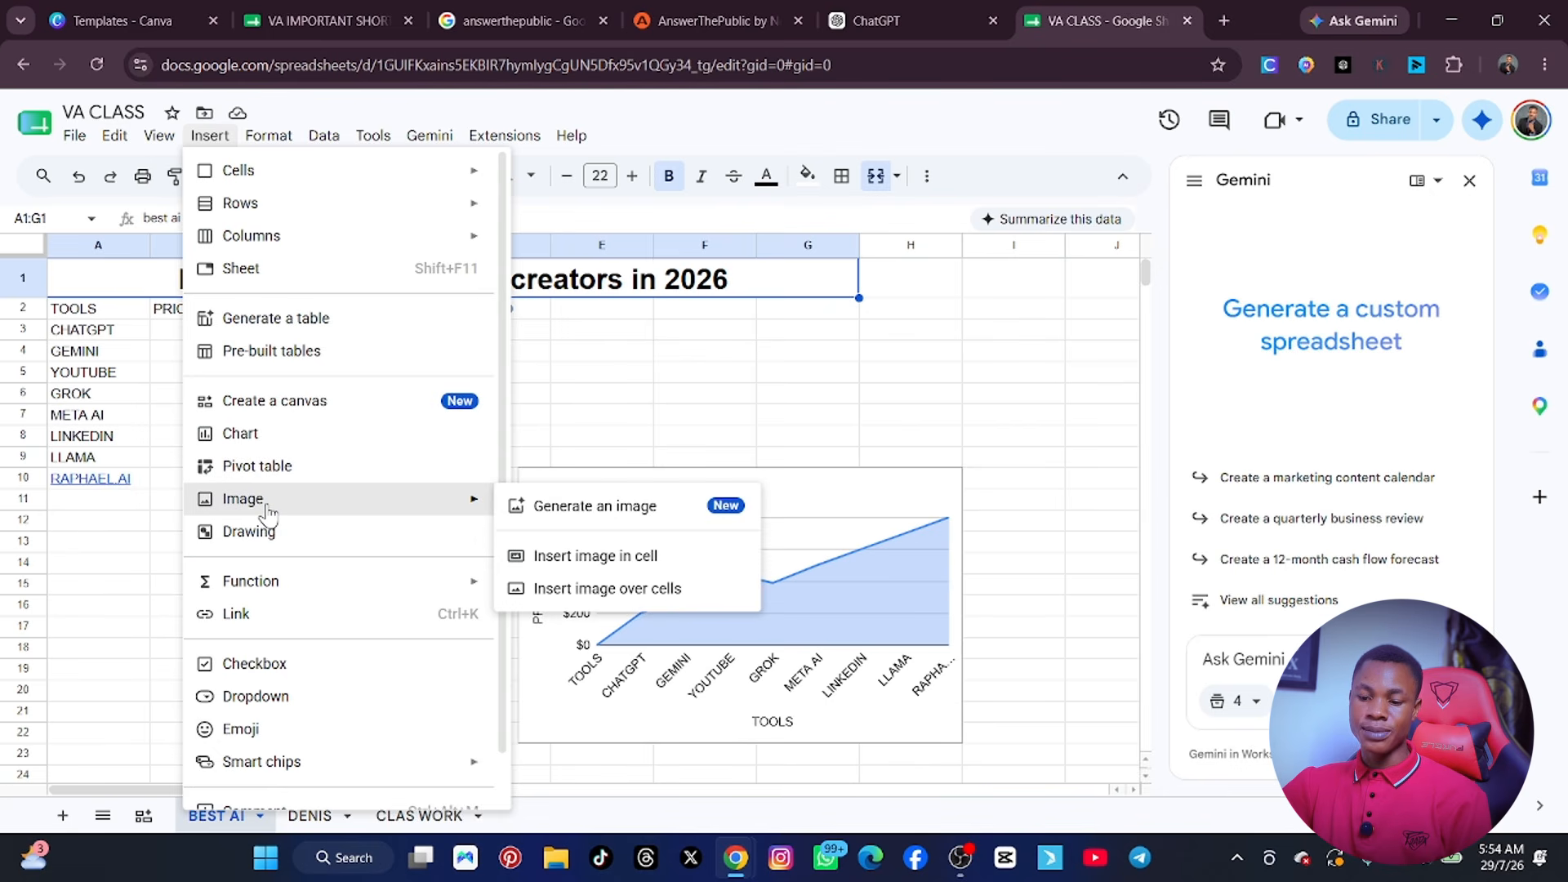
{"action": "left_click", "coordinate": [737, 361]}
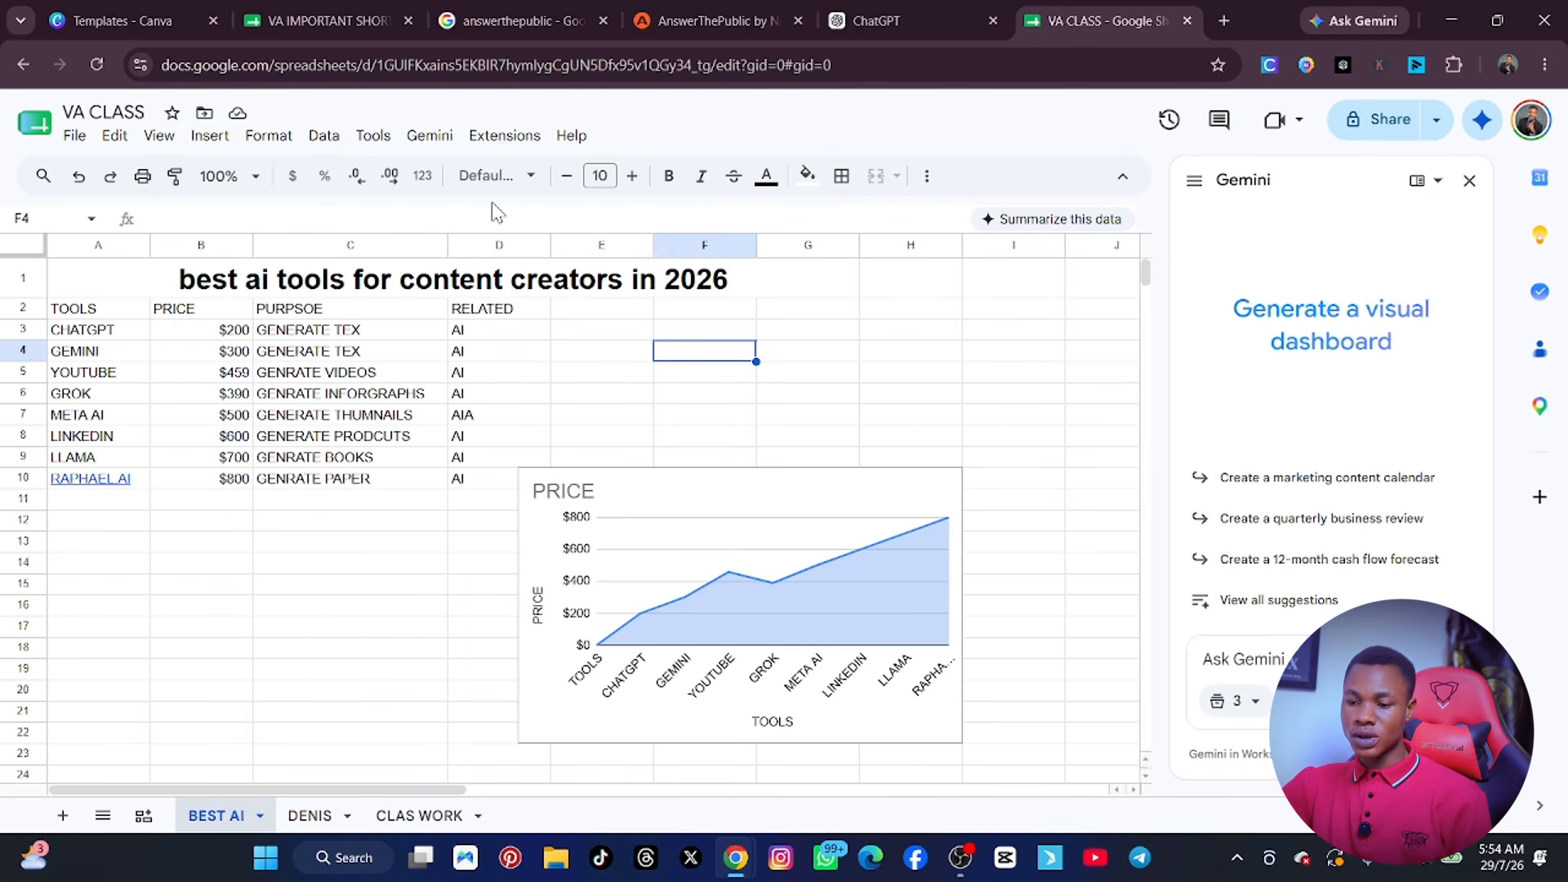
{"action": "left_click", "coordinate": [927, 177]}
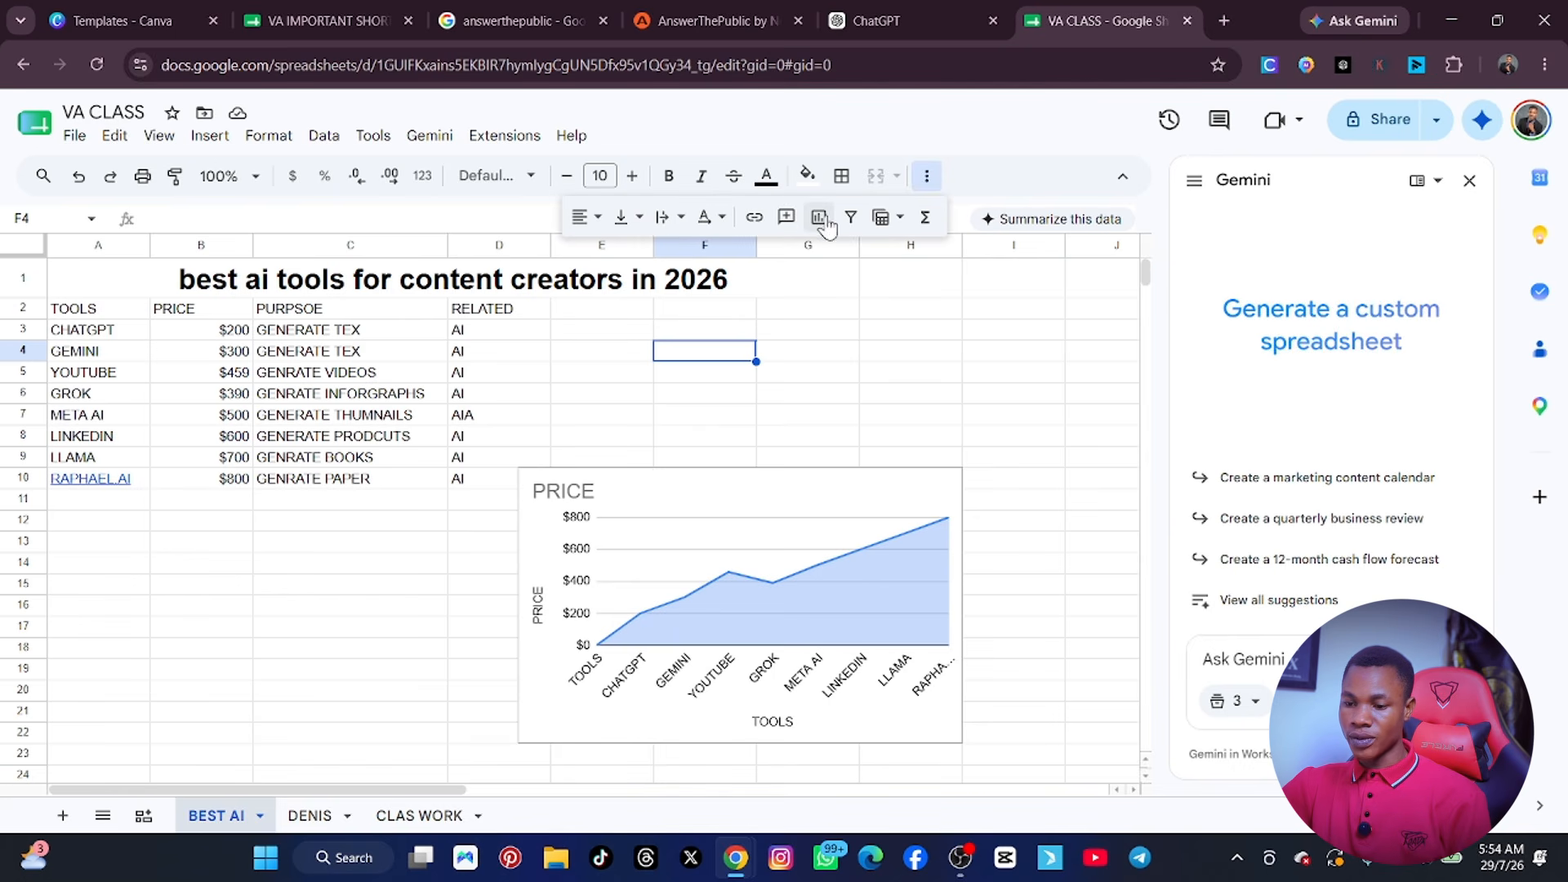
{"action": "left_click", "coordinate": [823, 398]}
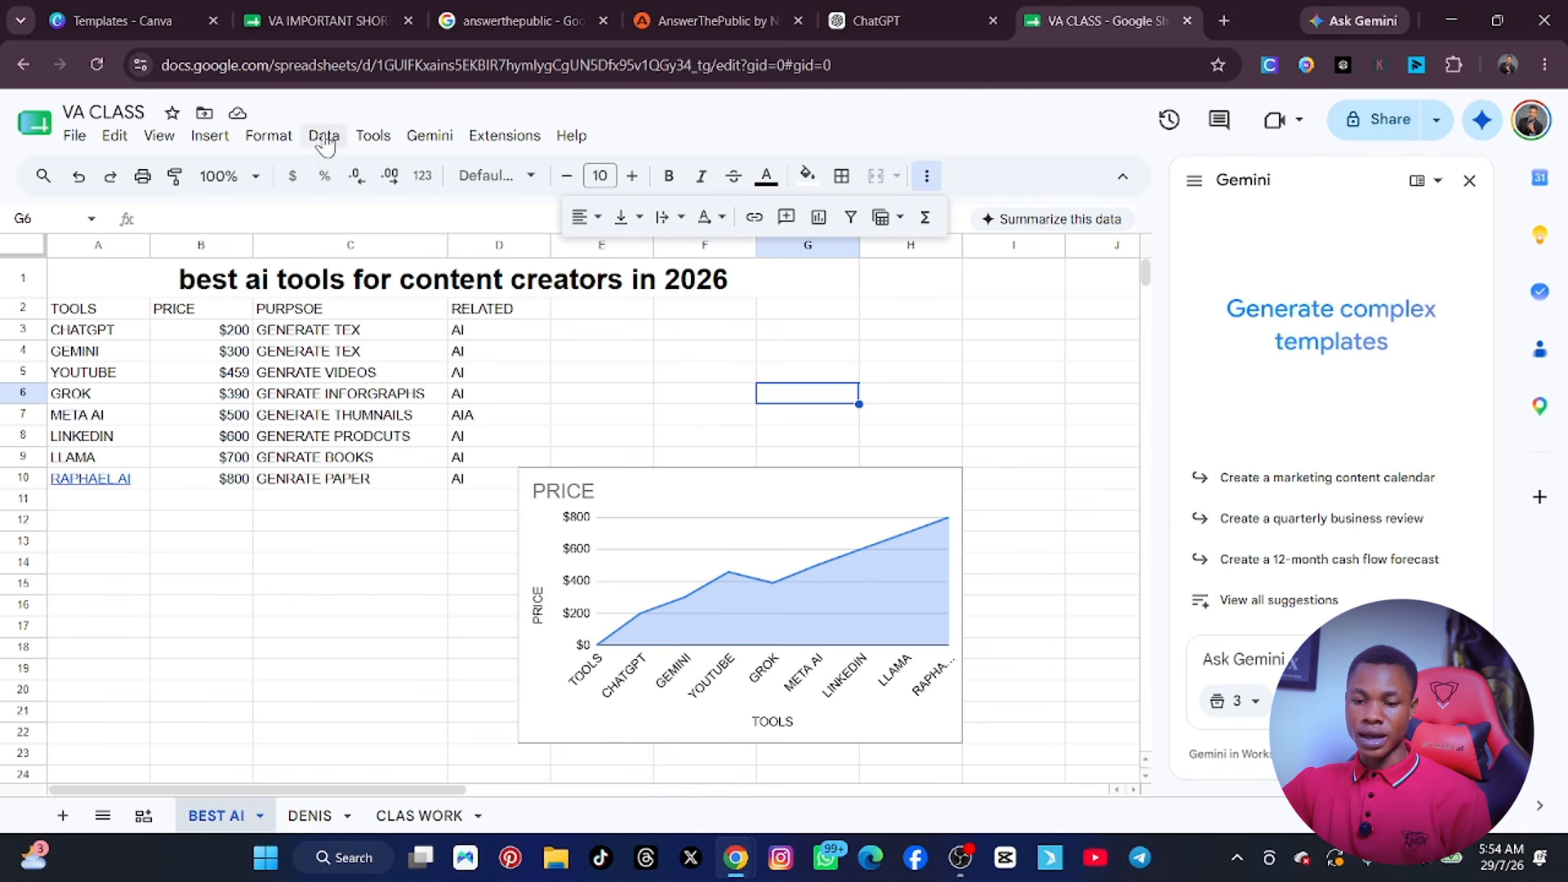
{"action": "left_click", "coordinate": [228, 140]}
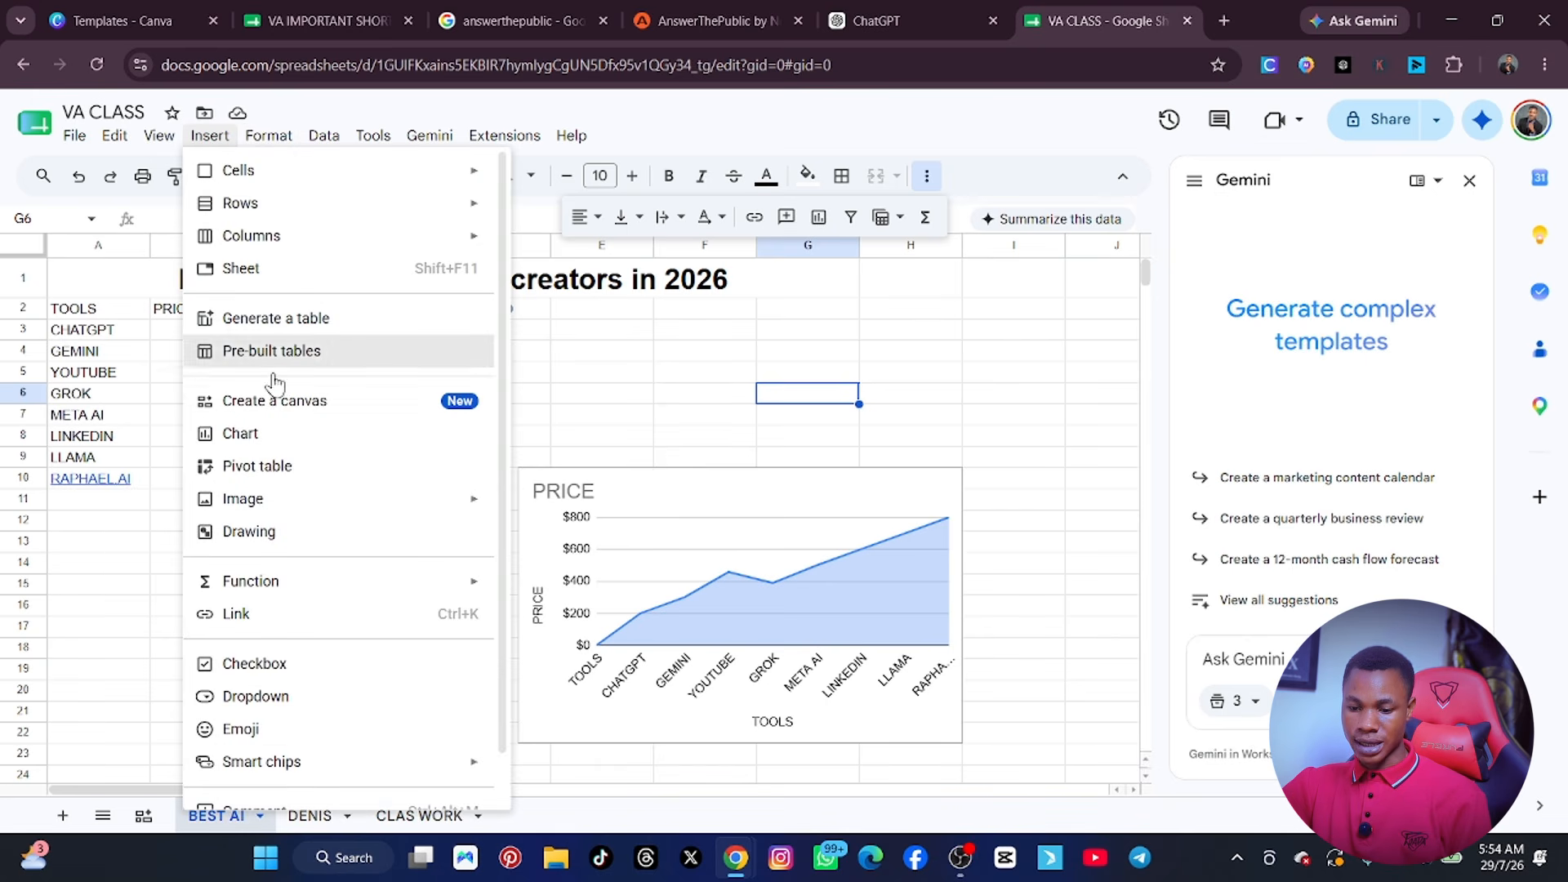
{"action": "mouse_move", "coordinate": [294, 507]}
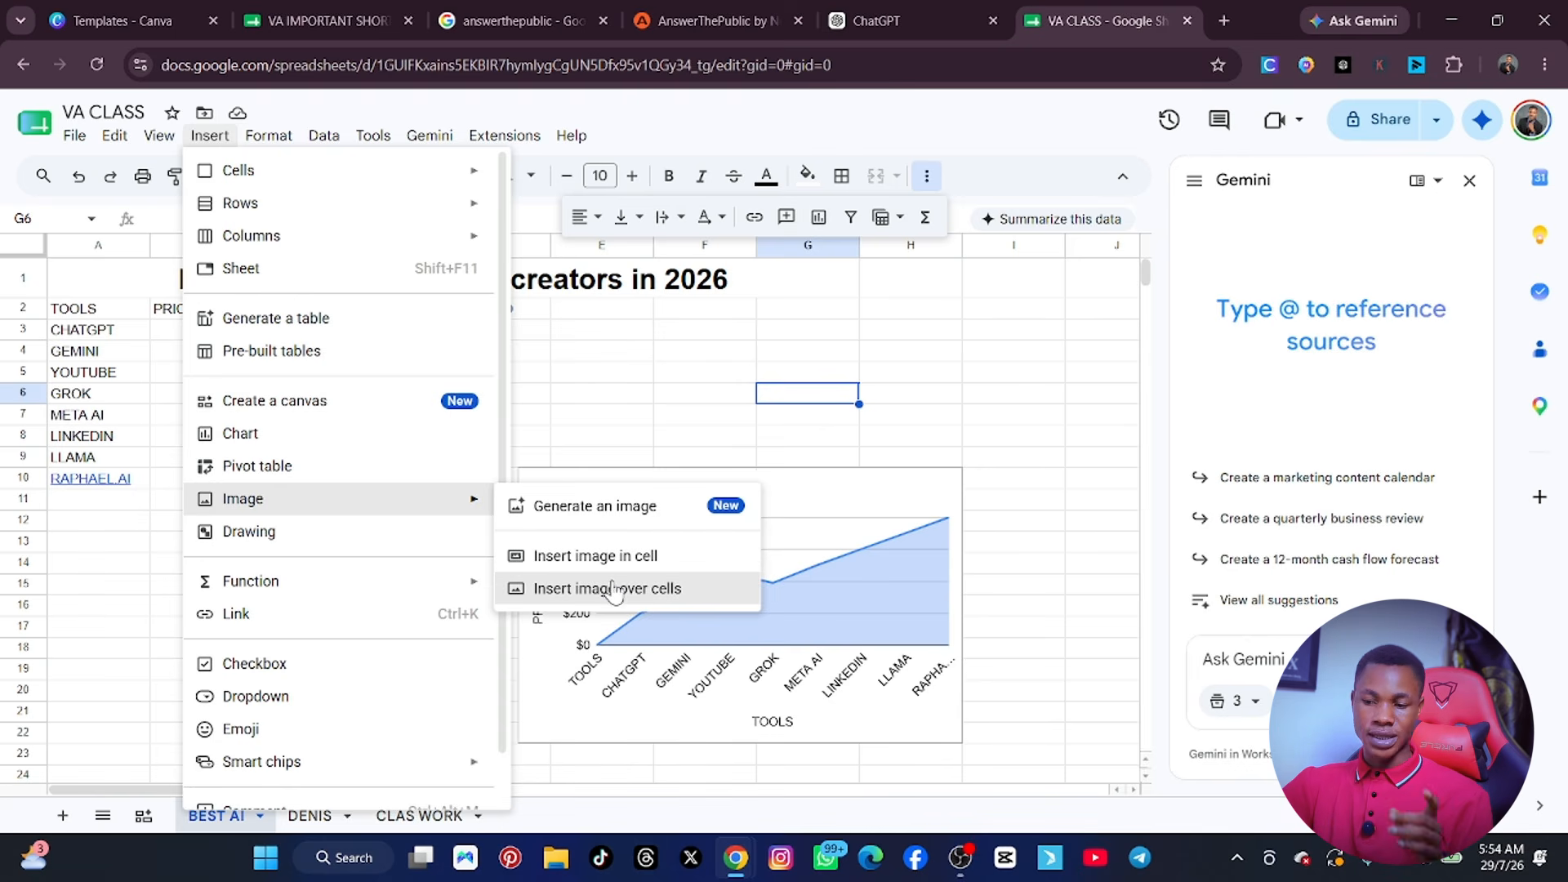
{"action": "left_click", "coordinate": [946, 380]}
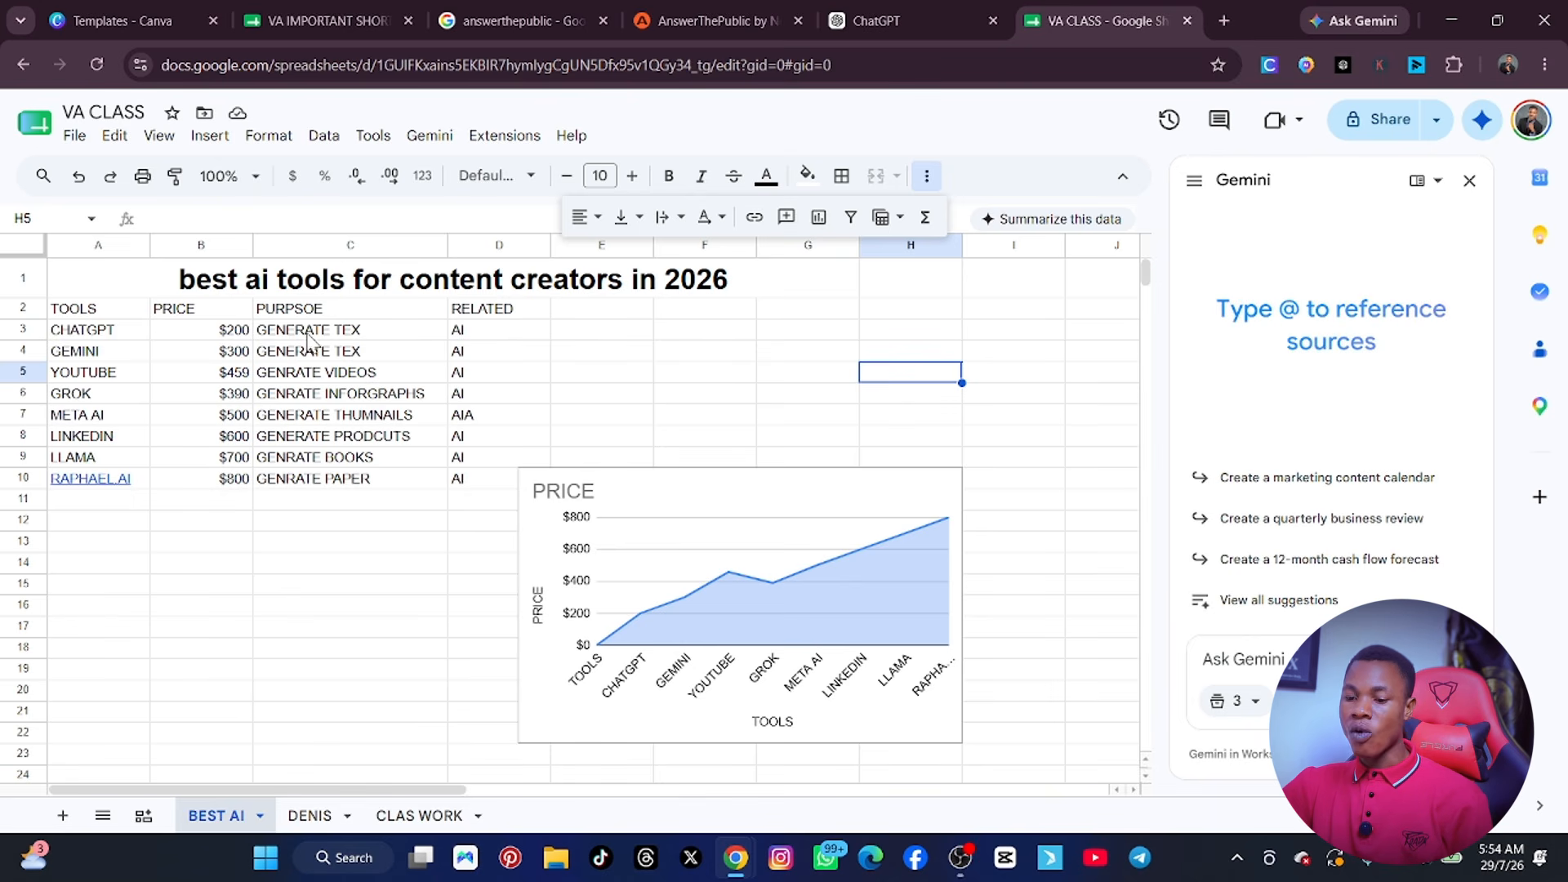
Move the price chart slightly up and to the right, so that it starts at about cell E7.
{"action": "left_click", "coordinate": [651, 539]}
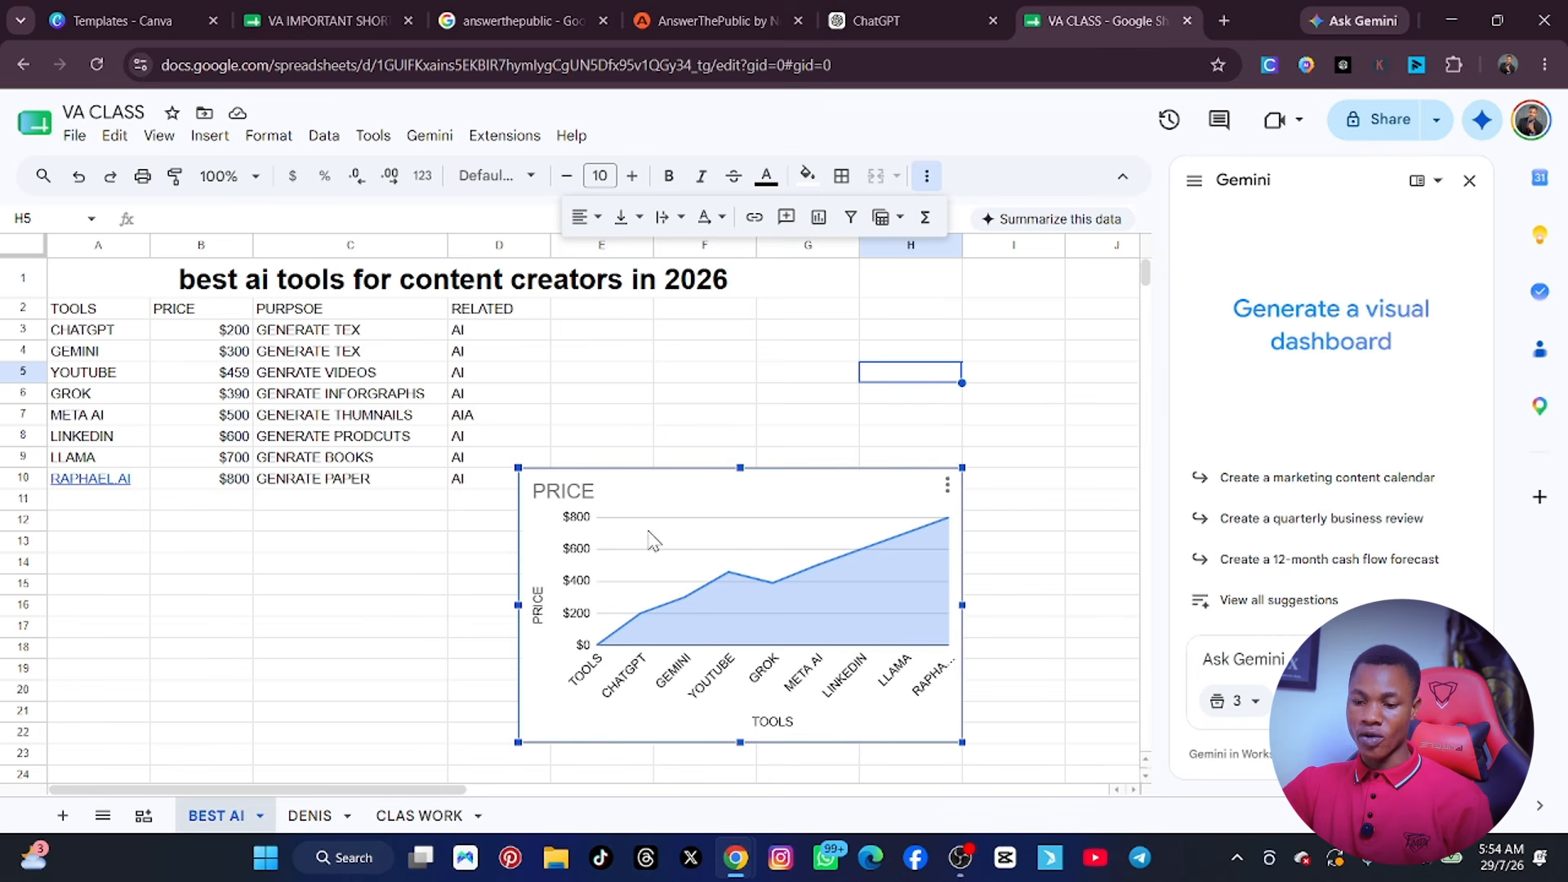
{"action": "left_click_drag", "start_coordinate": [651, 527], "coordinate": [716, 479]}
{"action": "left_click", "coordinate": [431, 542]}
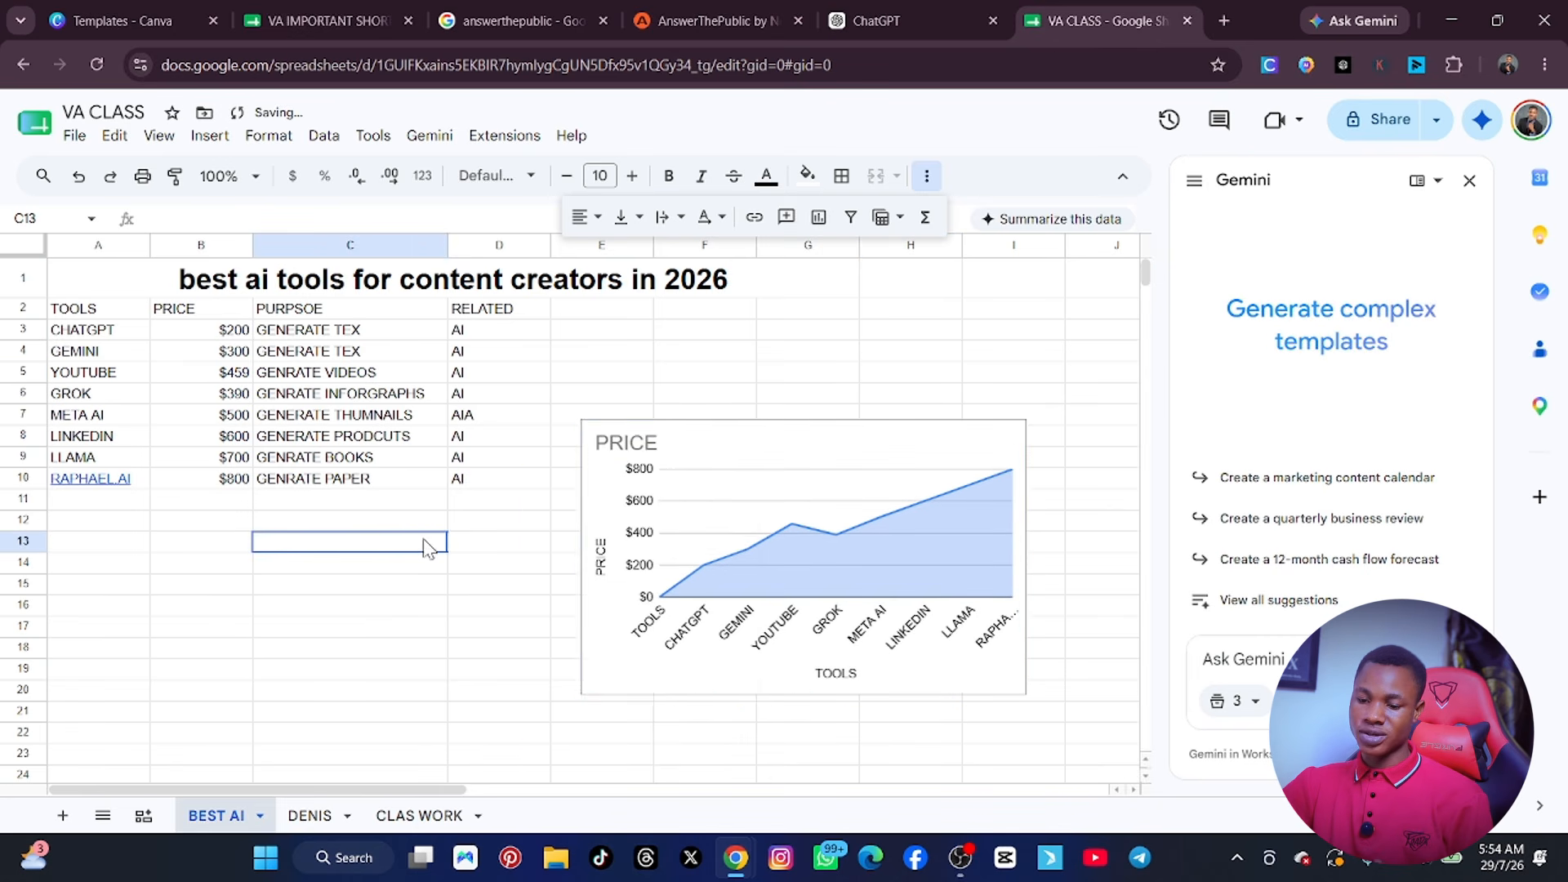
Insert the picture images (4).jpg from the Downloads folder over the cells, starting from cell C14, and select it.
{"action": "right_click", "coordinate": [429, 543]}
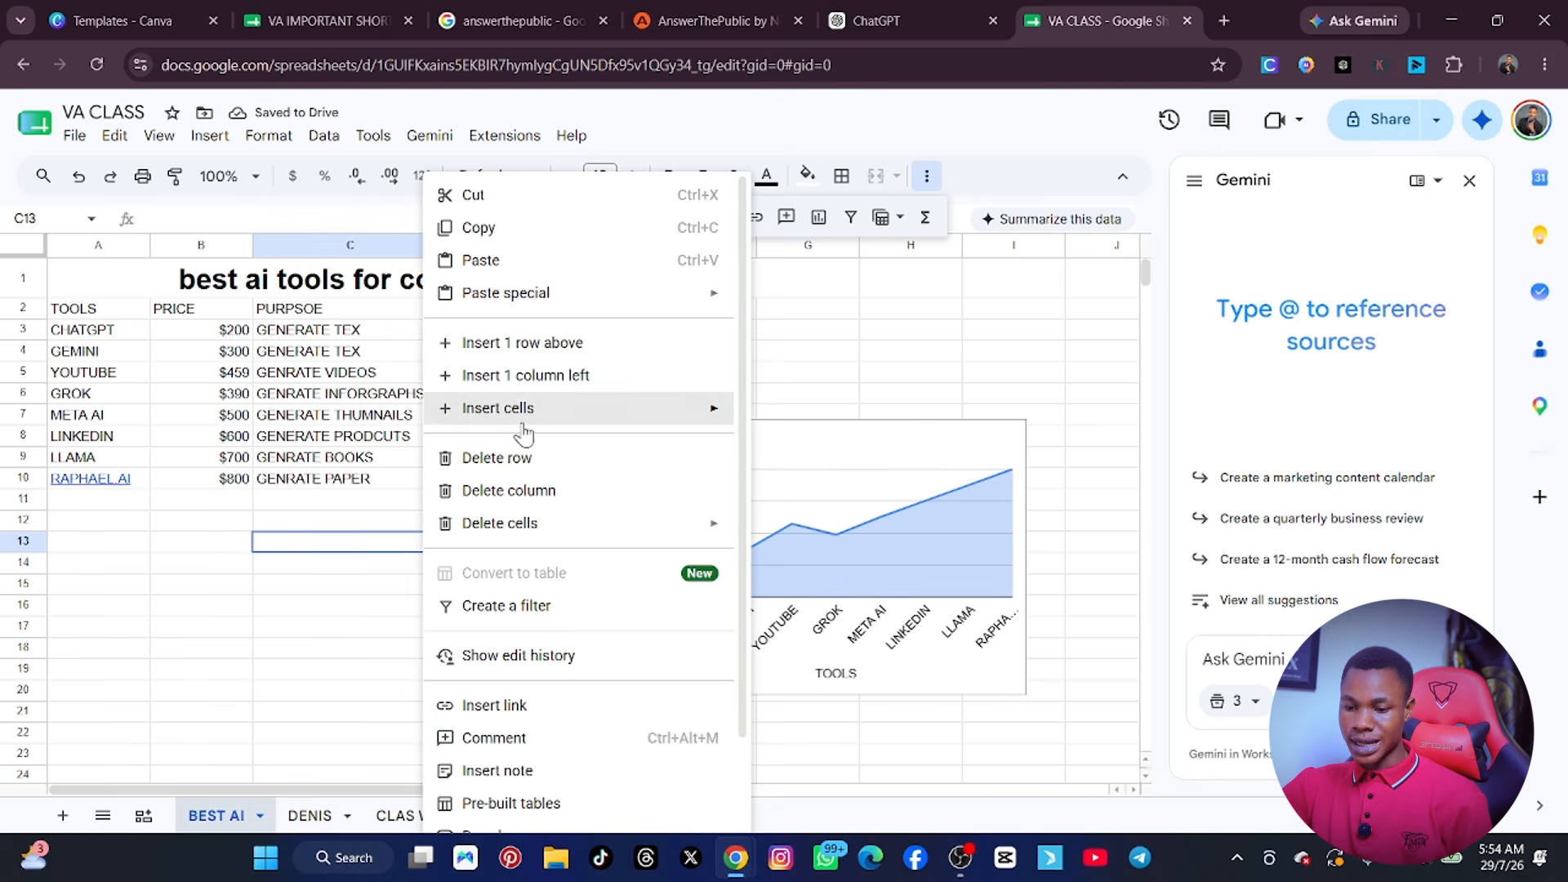
{"action": "left_click", "coordinate": [341, 567]}
{"action": "left_click", "coordinate": [210, 135]}
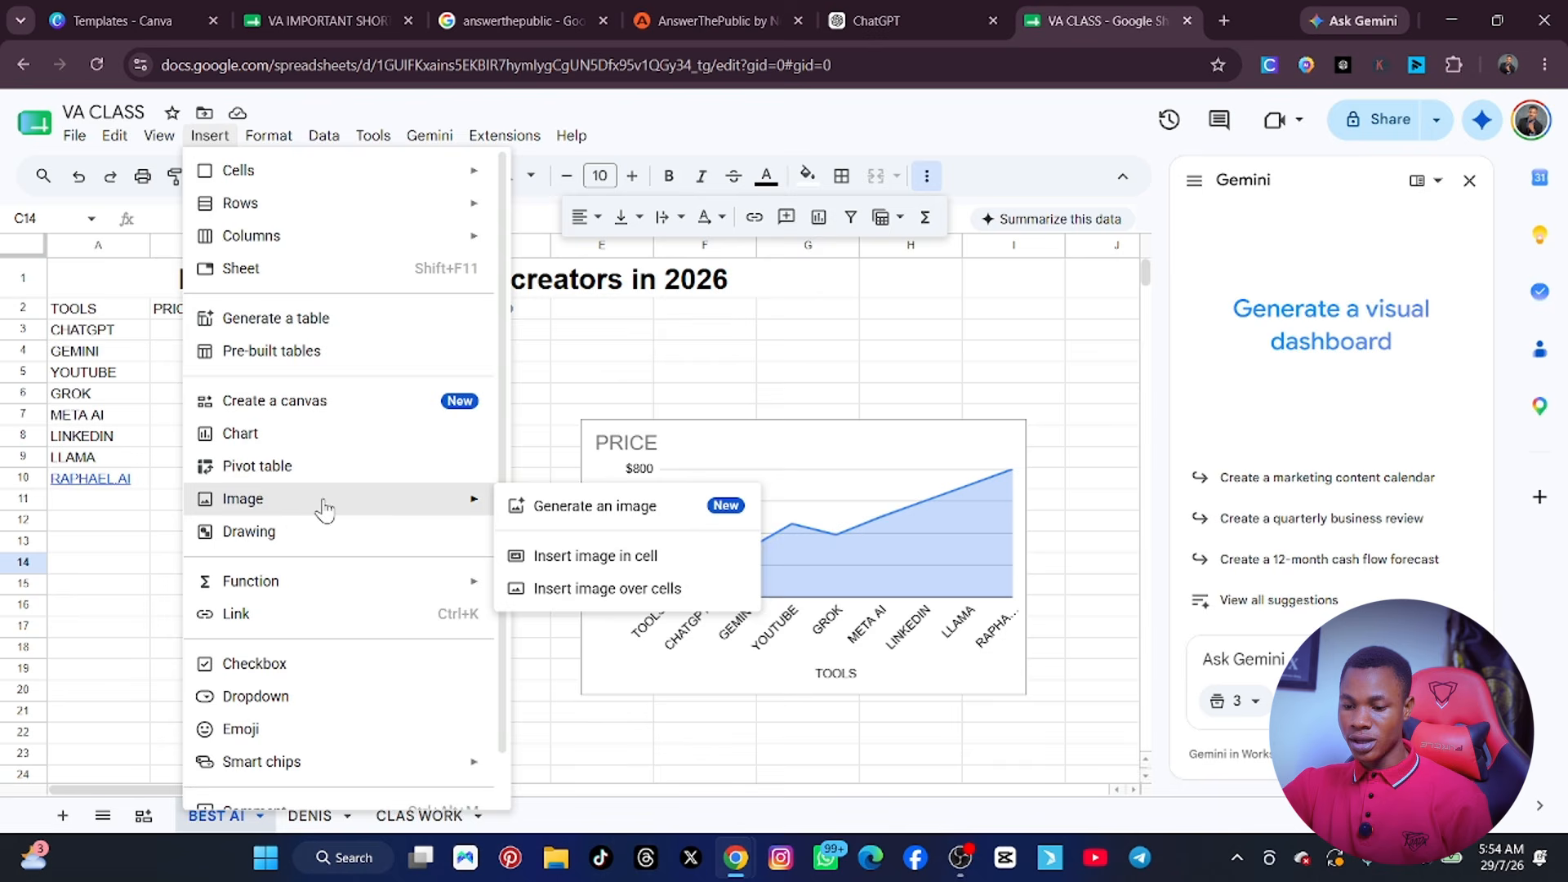
{"action": "left_click", "coordinate": [611, 588]}
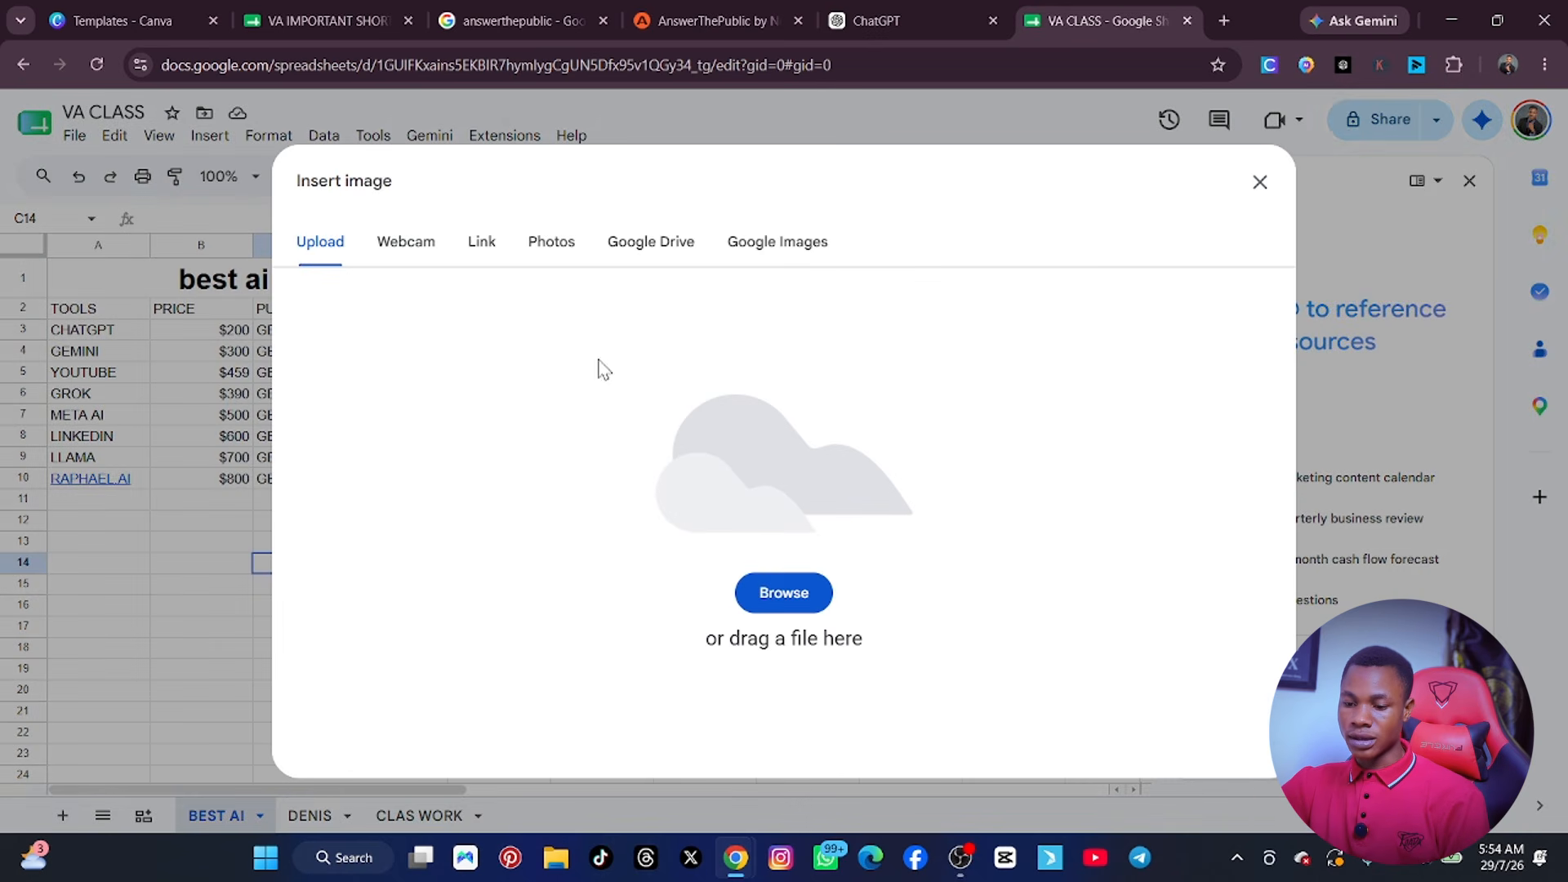
{"action": "left_click", "coordinate": [786, 597]}
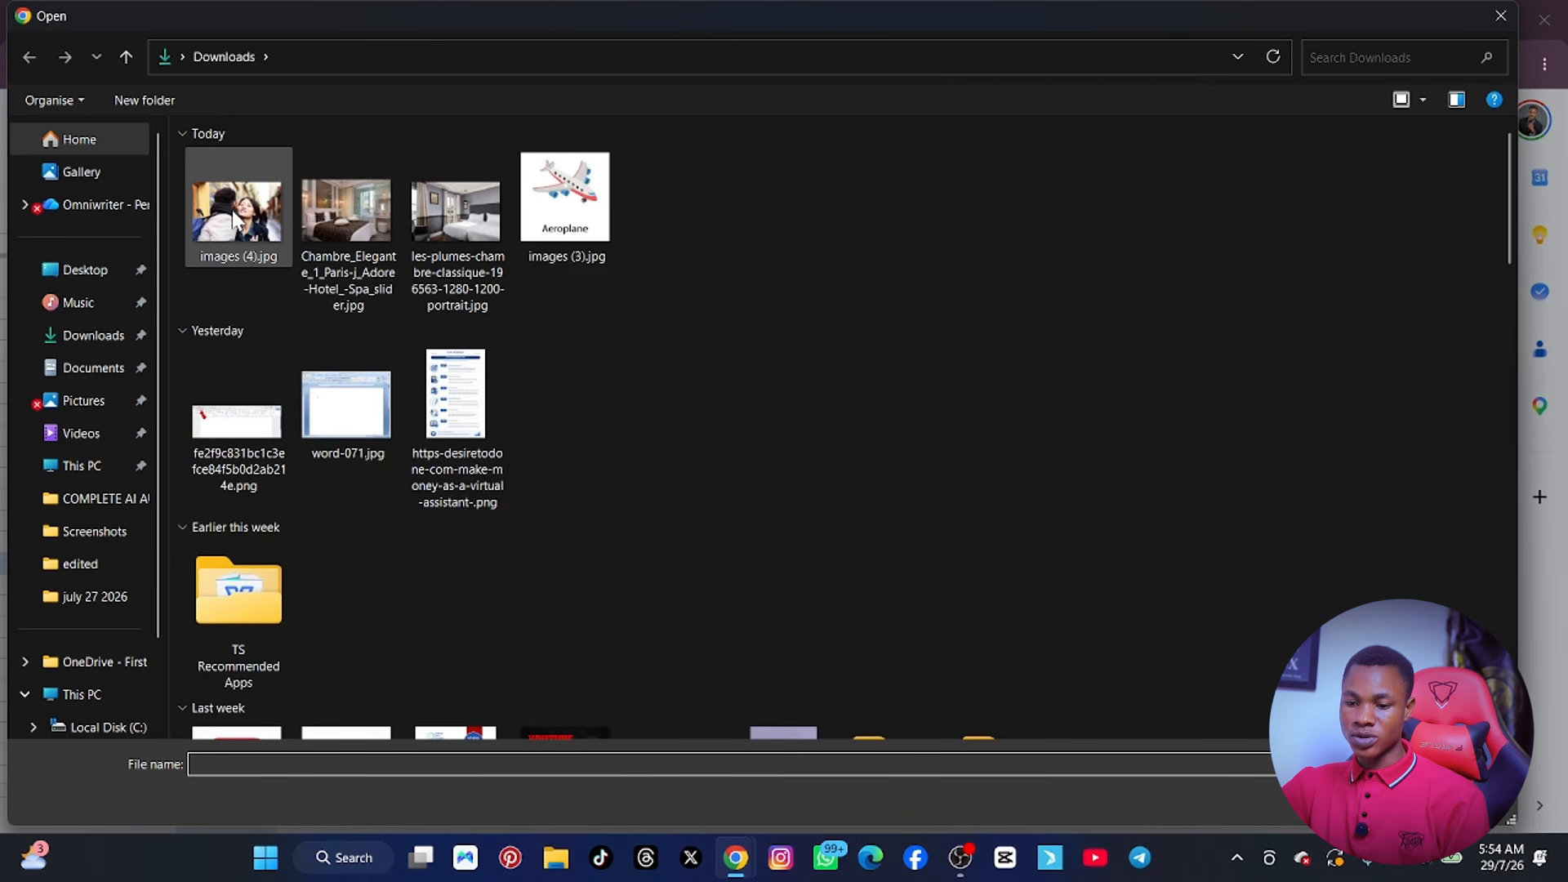
{"action": "double_click", "coordinate": [232, 209]}
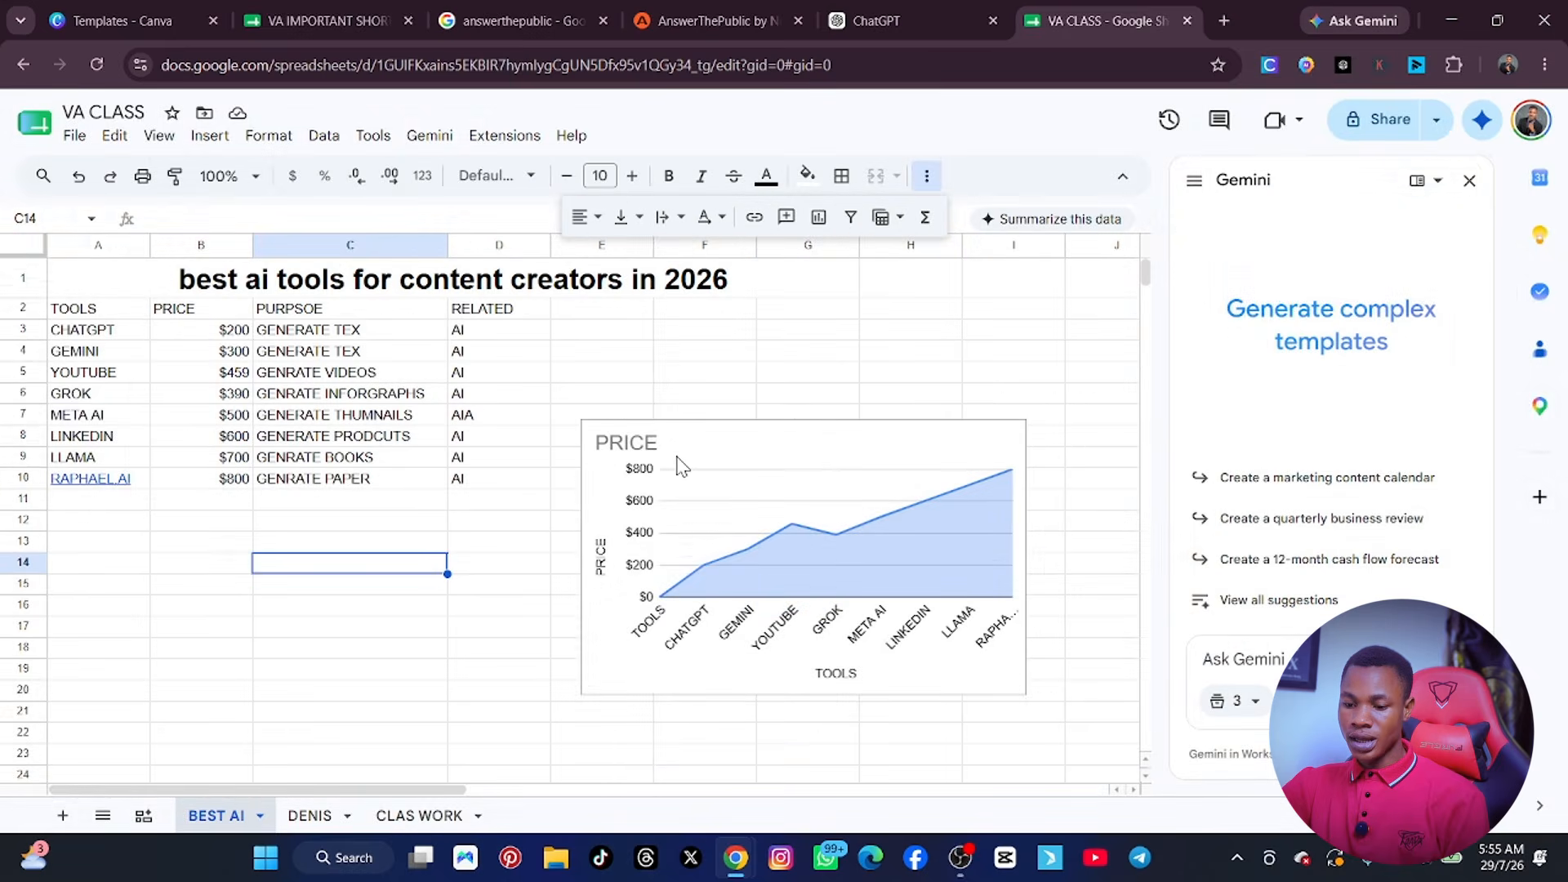
{"action": "scroll", "coordinate": [614, 459], "scroll_direction": "down", "scroll_amount": 5}
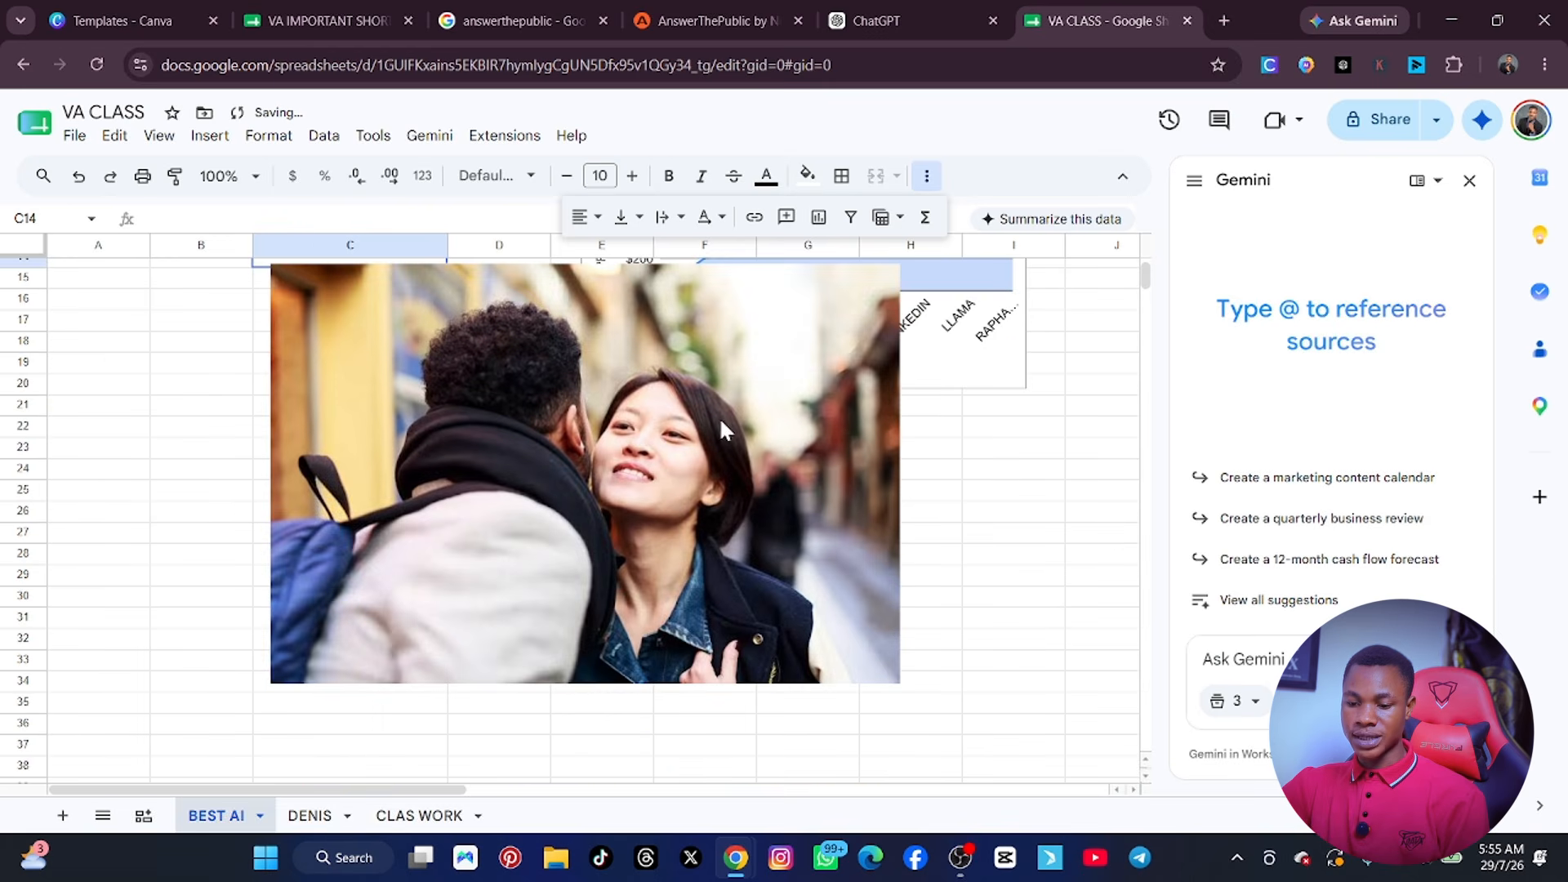
{"action": "left_click", "coordinate": [711, 530]}
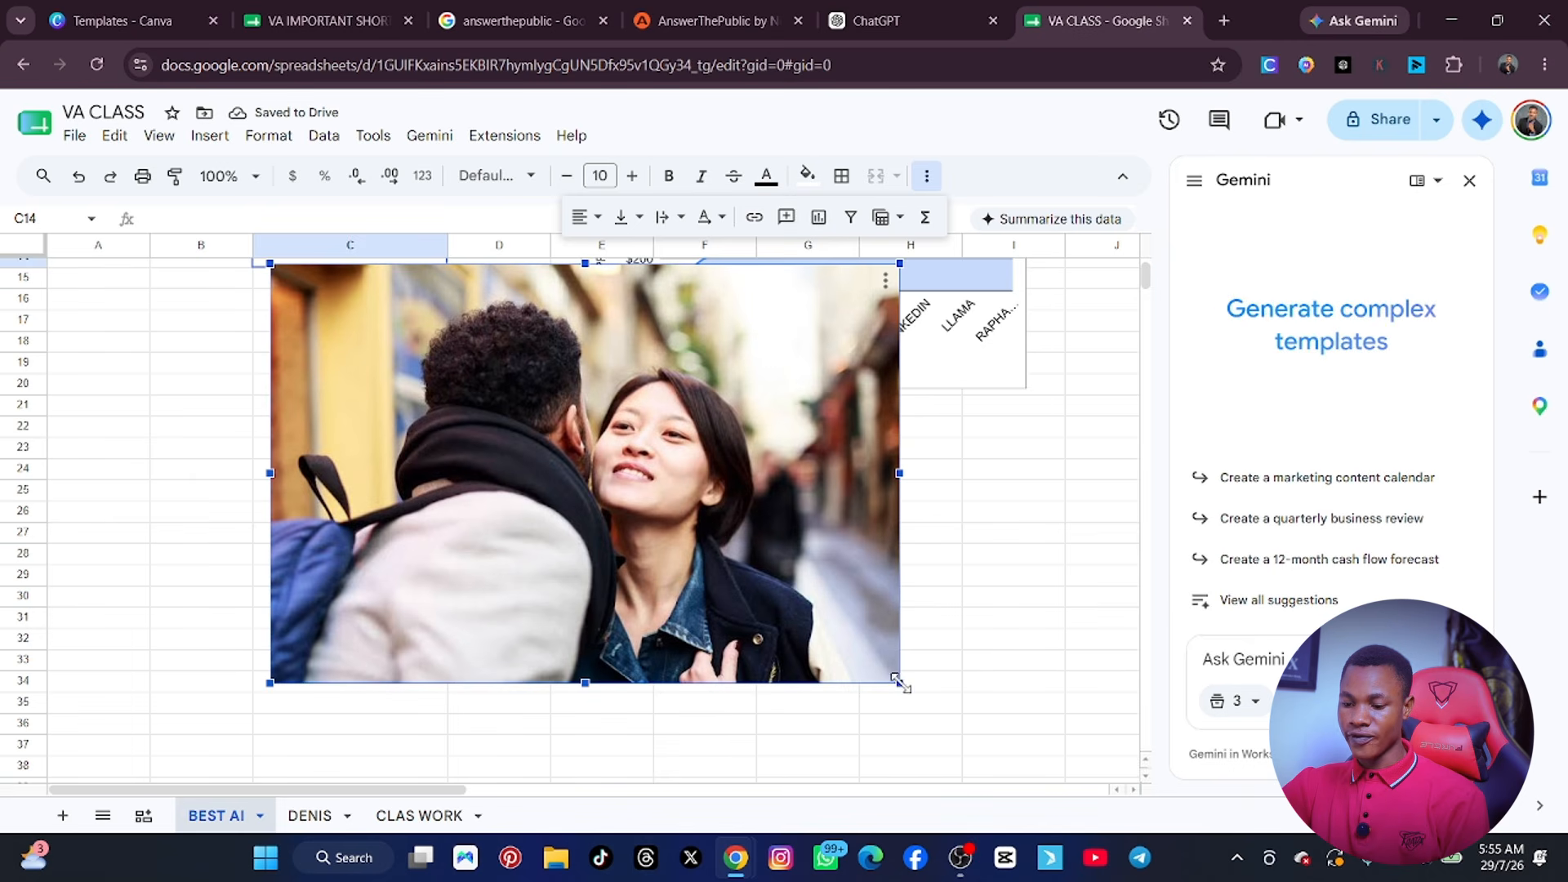
Shrink the inserted picture to span about rows 15 to 23 of columns C and D, and move the price chart down to about row 19.
{"action": "left_click_drag", "start_coordinate": [895, 679], "coordinate": [736, 572]}
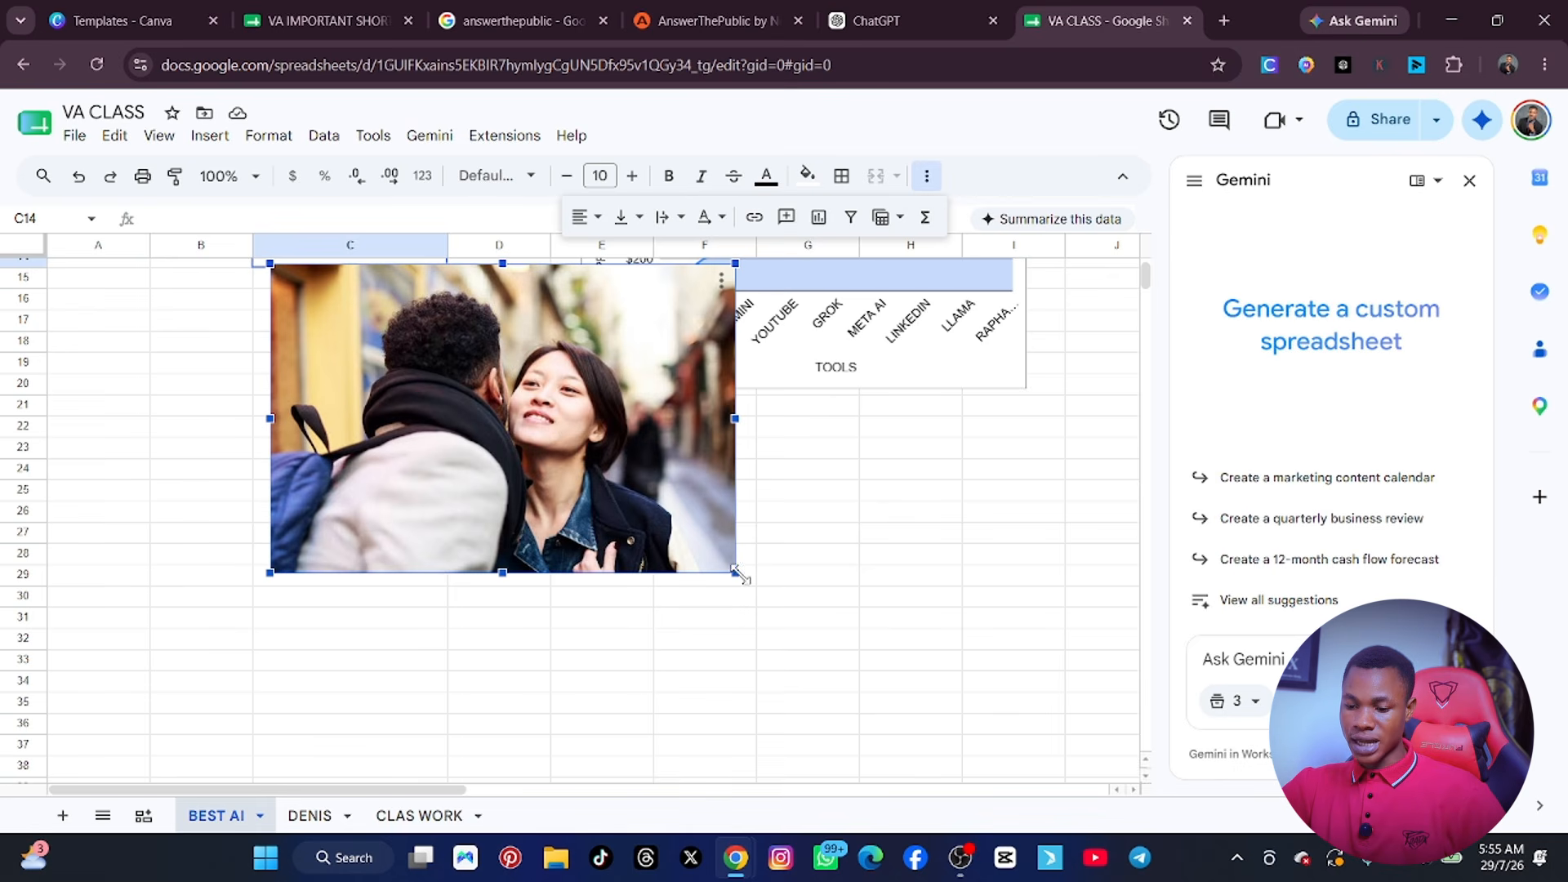
{"action": "left_click_drag", "start_coordinate": [739, 574], "coordinate": [542, 444]}
{"action": "scroll", "coordinate": [685, 507], "scroll_direction": "up", "scroll_amount": 5}
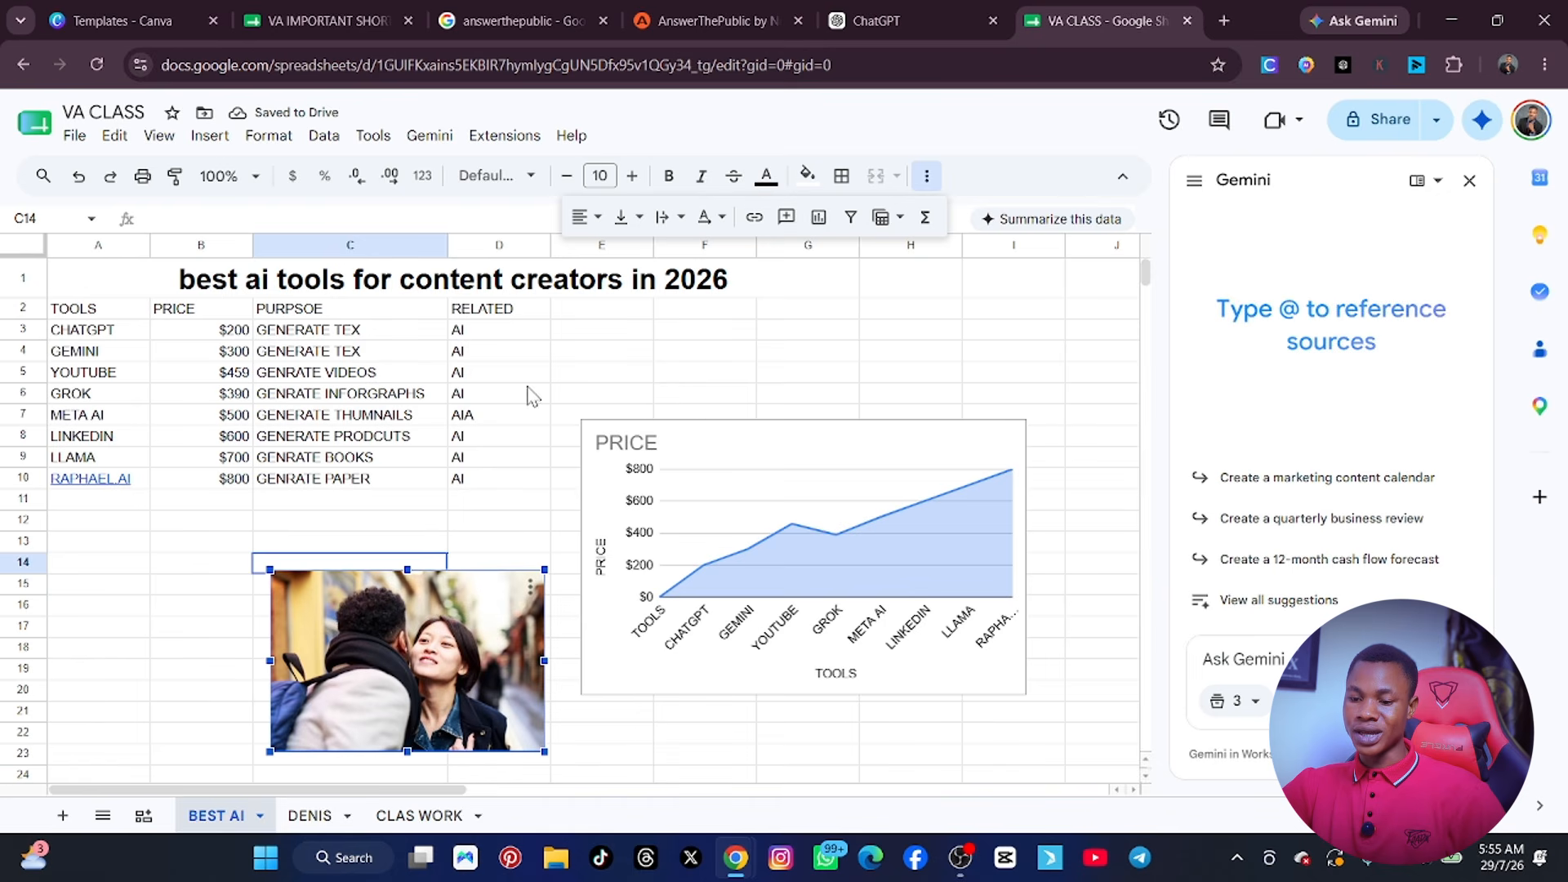
{"action": "left_click_drag", "start_coordinate": [745, 490], "coordinate": [758, 701]}
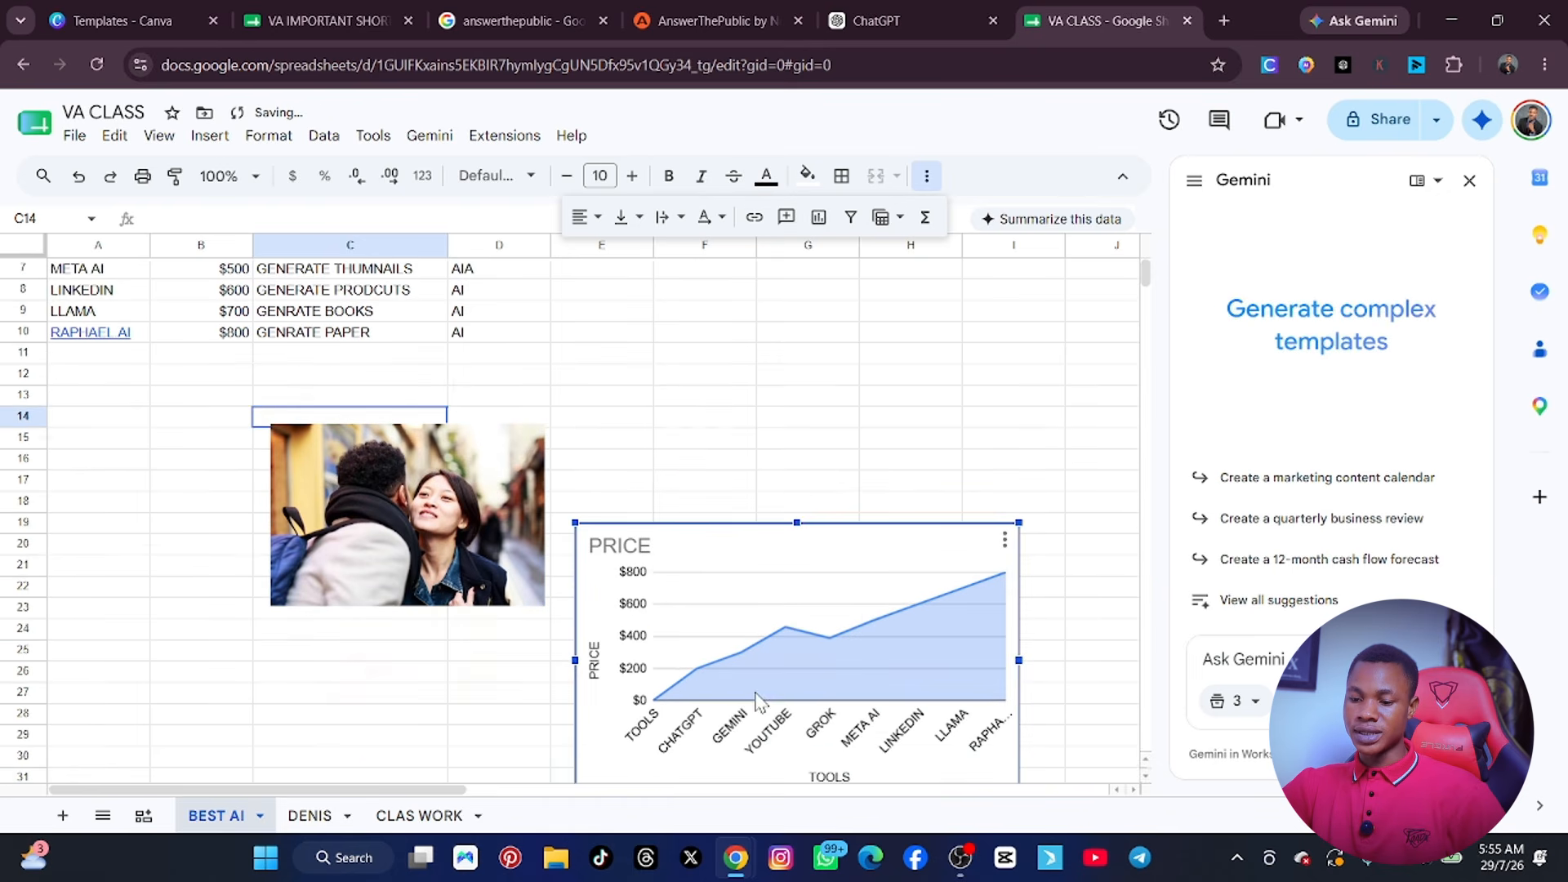
Widen column F to more than three times its width and insert the Jul 23, 2026 picture from Google Photos inside cell F11.
{"action": "left_click", "coordinate": [686, 357]}
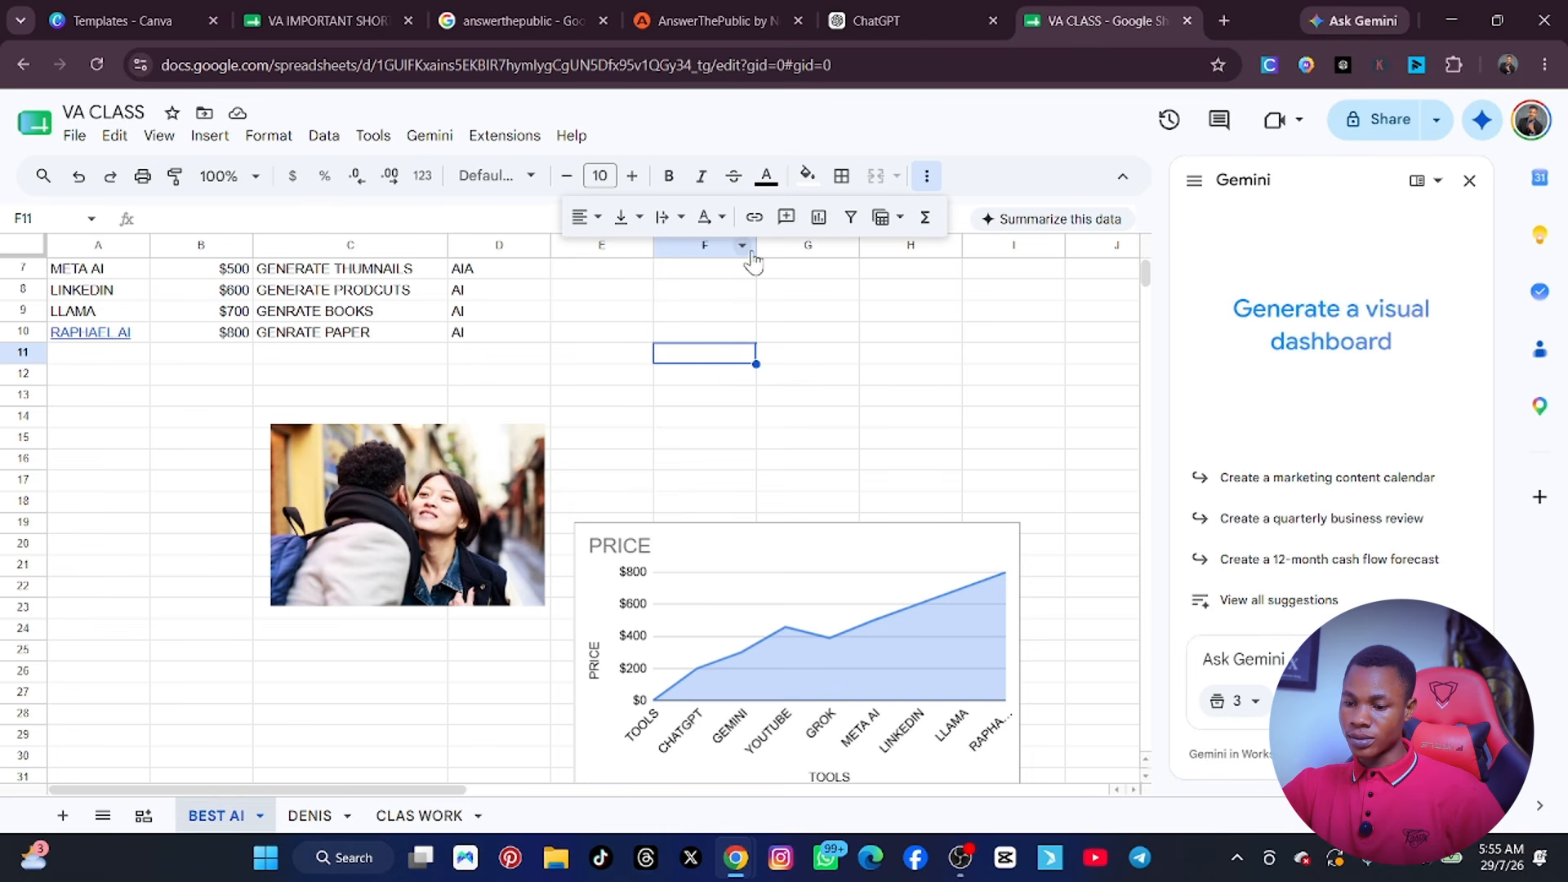
{"action": "left_click_drag", "start_coordinate": [757, 245], "coordinate": [1025, 335]}
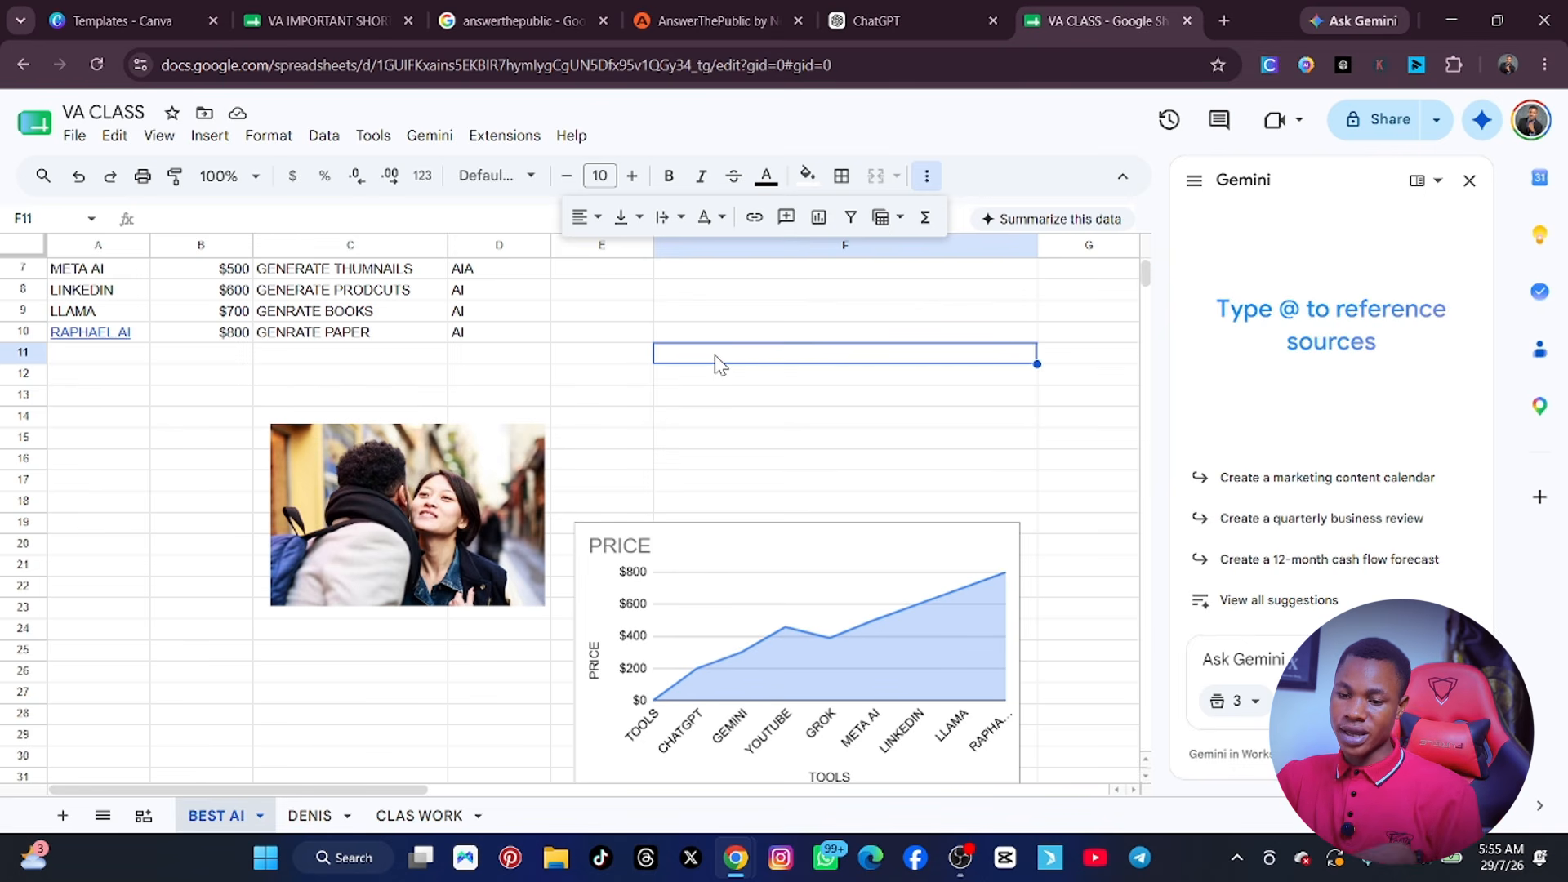
{"action": "left_click", "coordinate": [210, 136]}
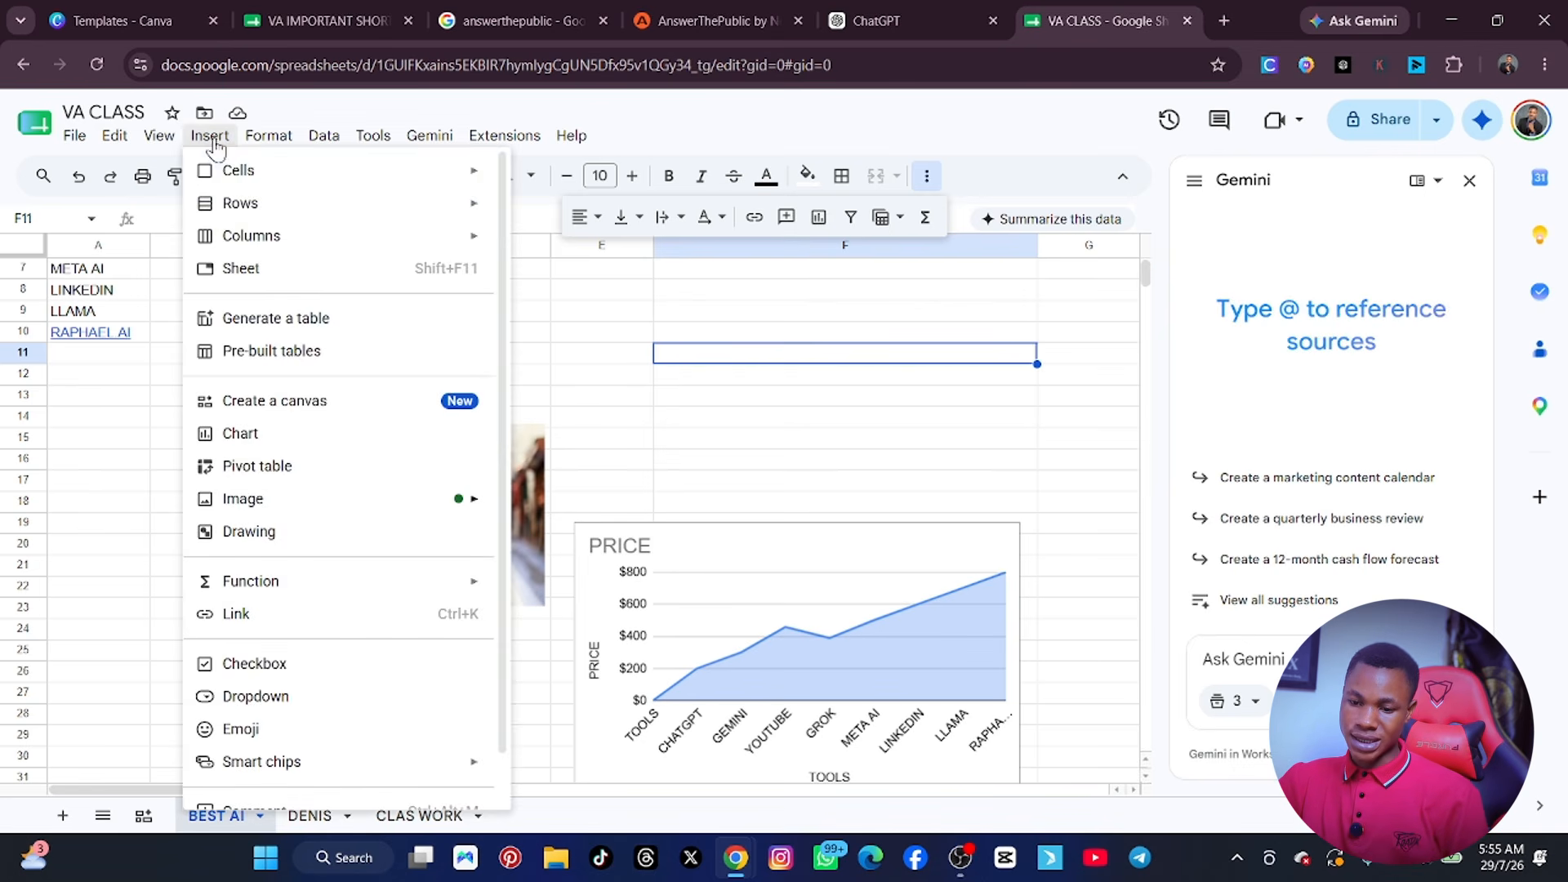
{"action": "mouse_move", "coordinate": [292, 506]}
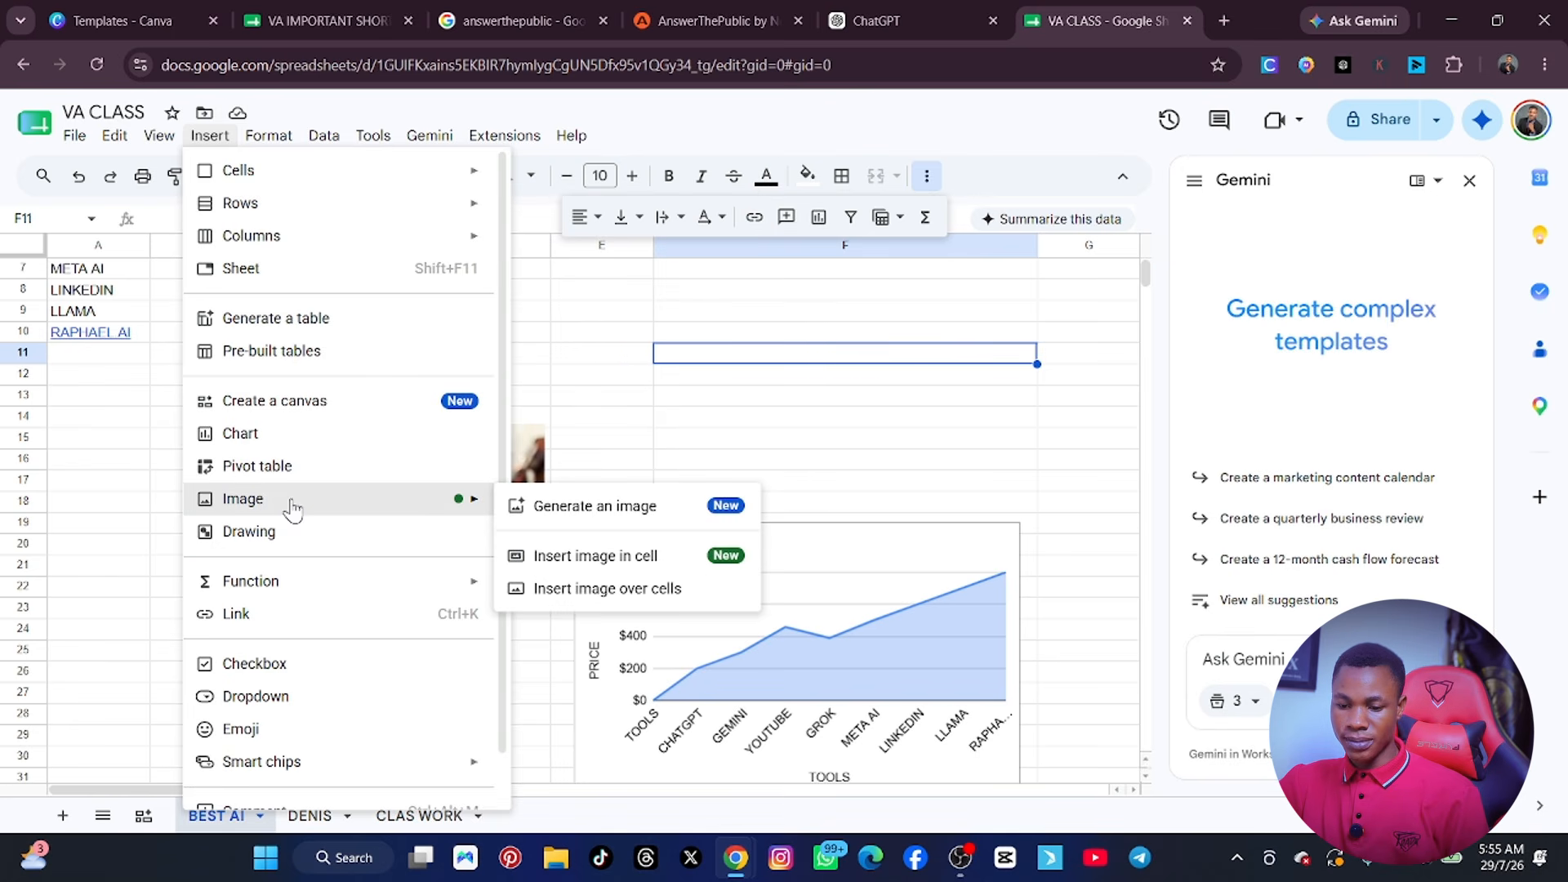
{"action": "left_click", "coordinate": [635, 559]}
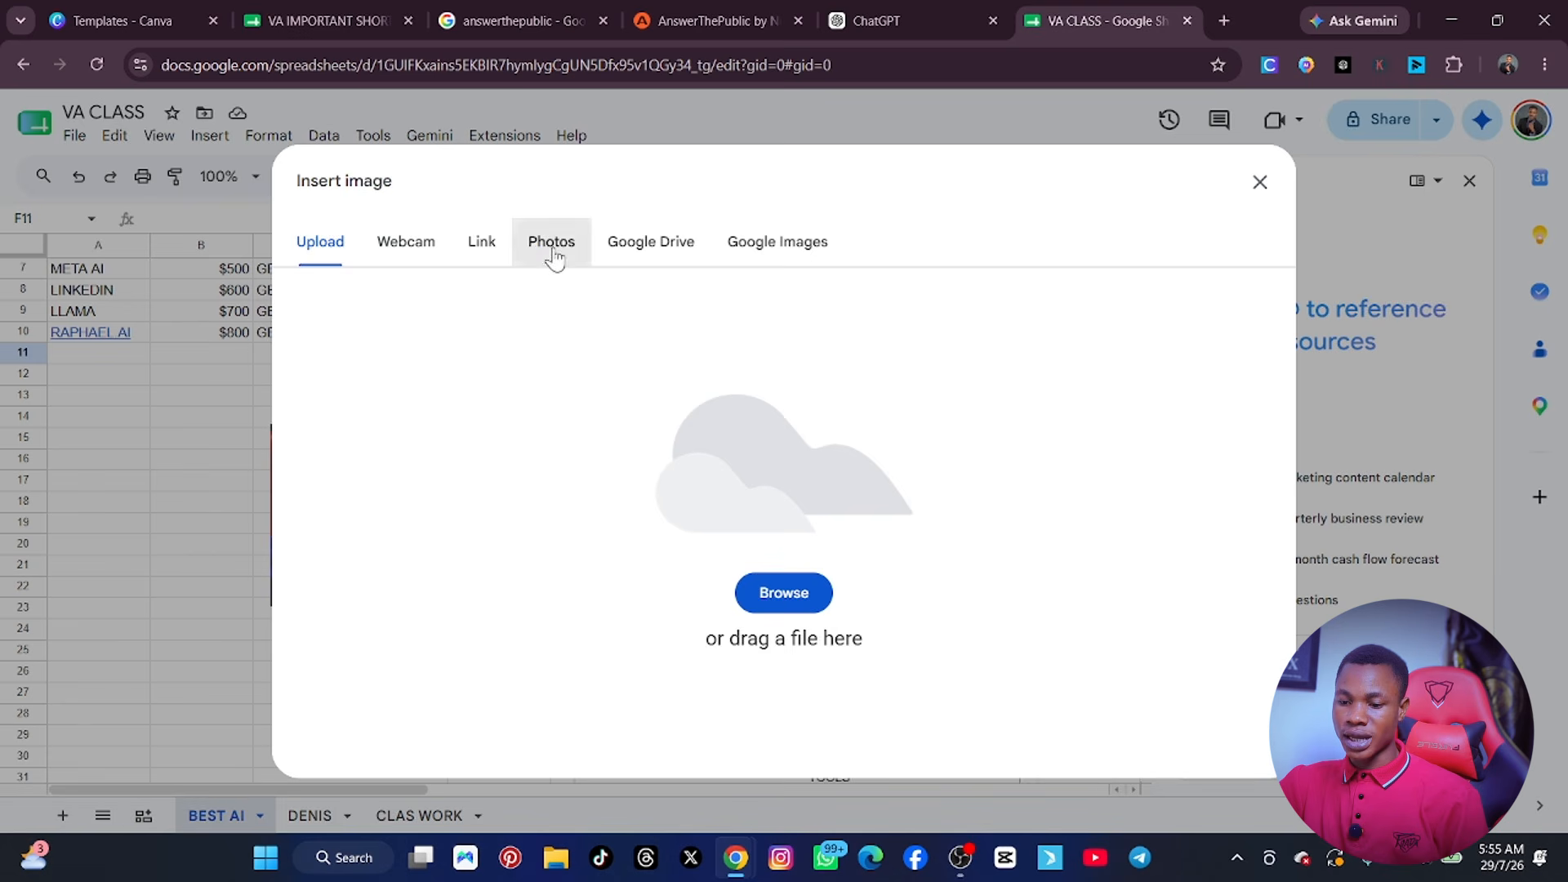
{"action": "left_click", "coordinate": [553, 255]}
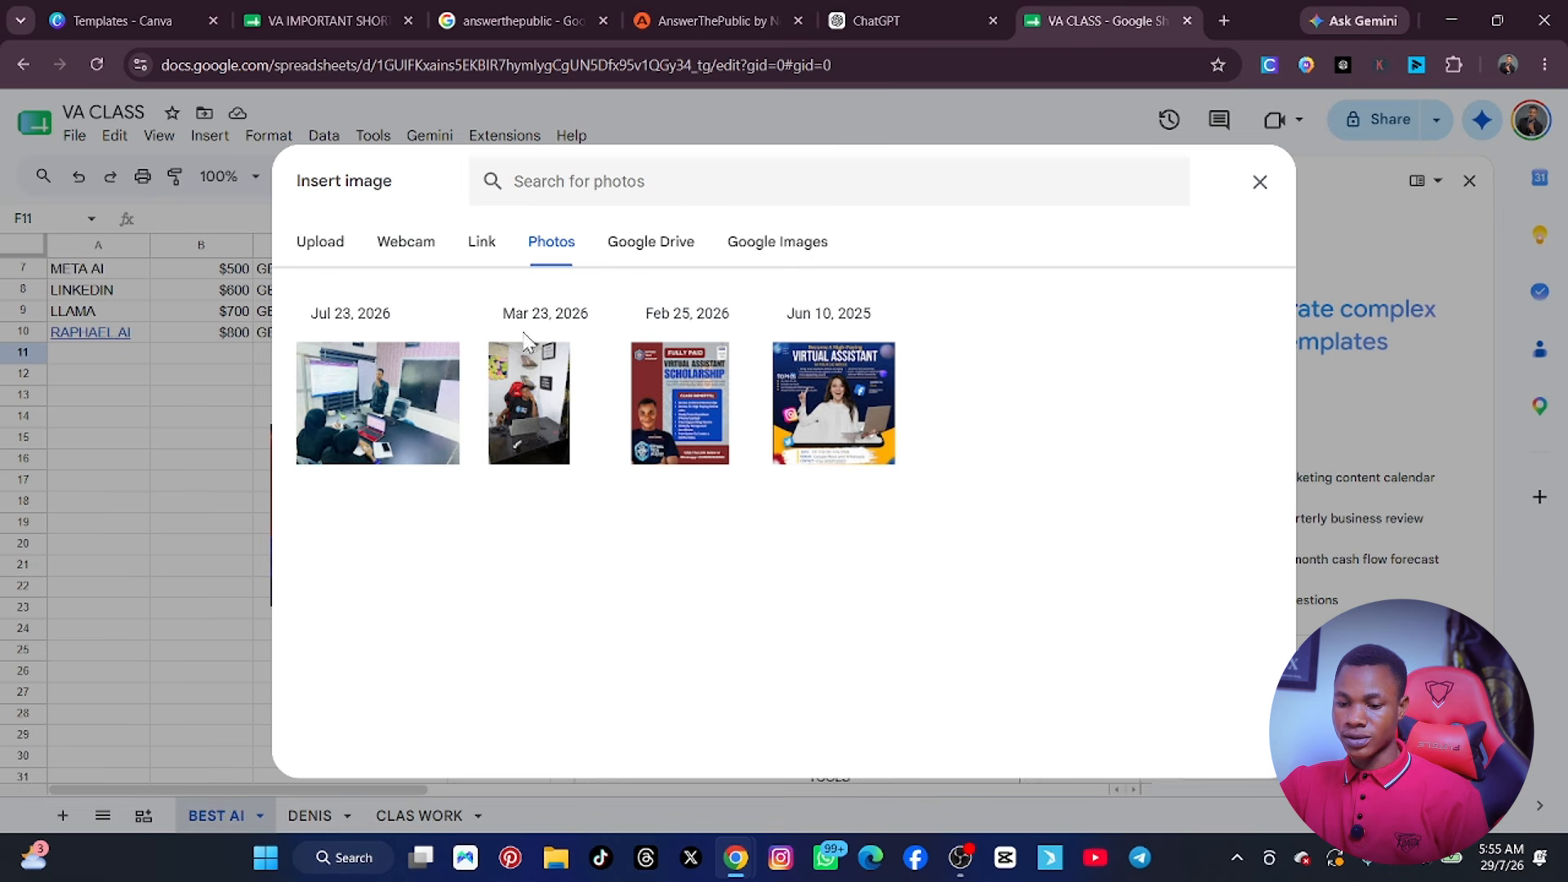
{"action": "left_click", "coordinate": [382, 418]}
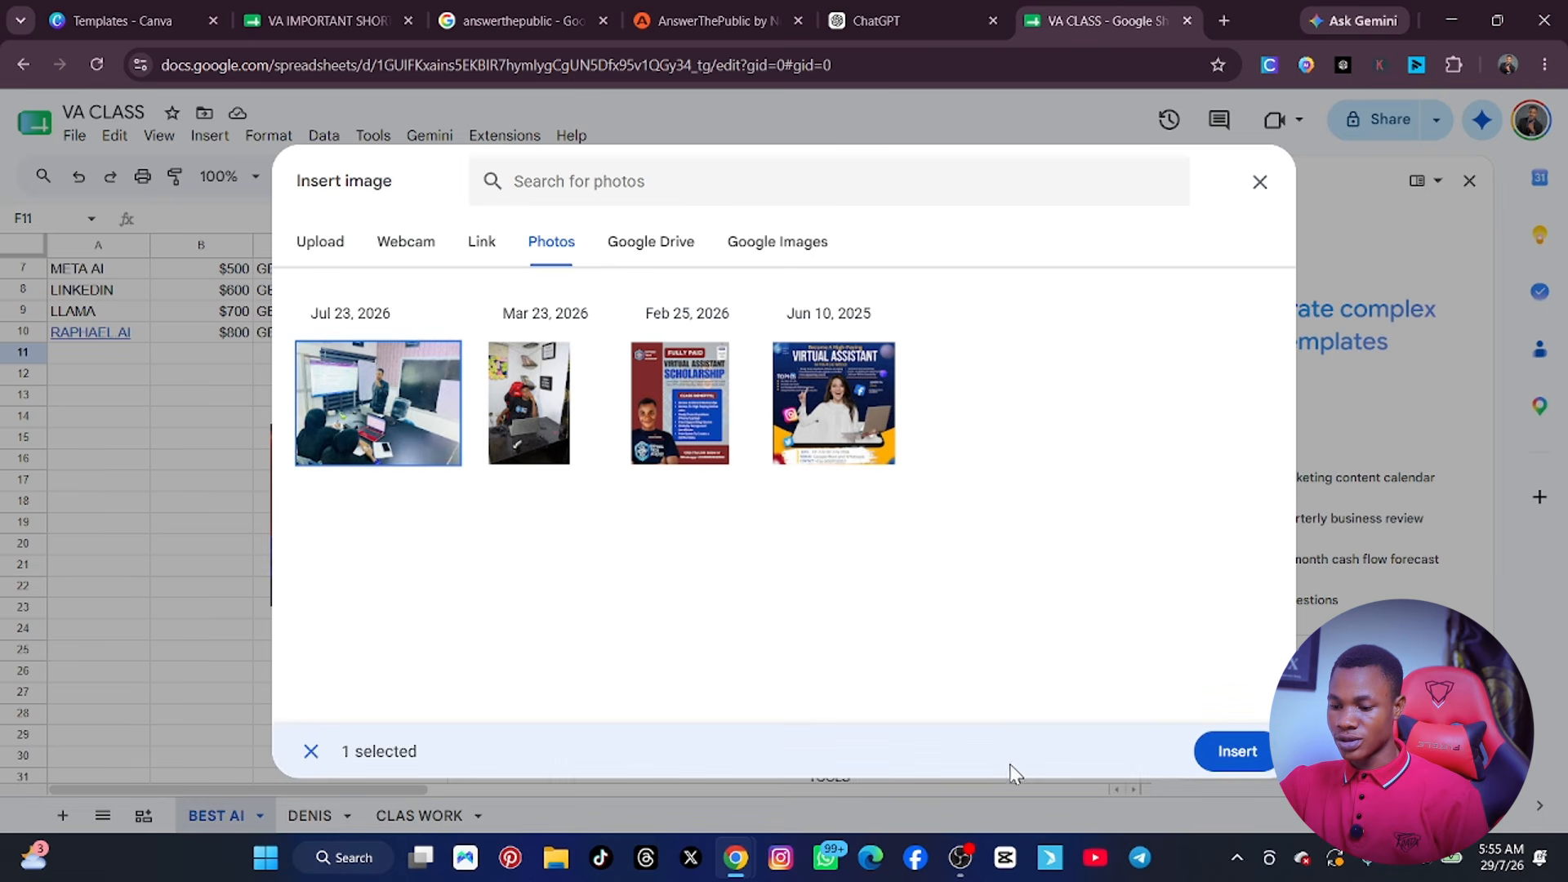
{"action": "left_click", "coordinate": [1234, 752]}
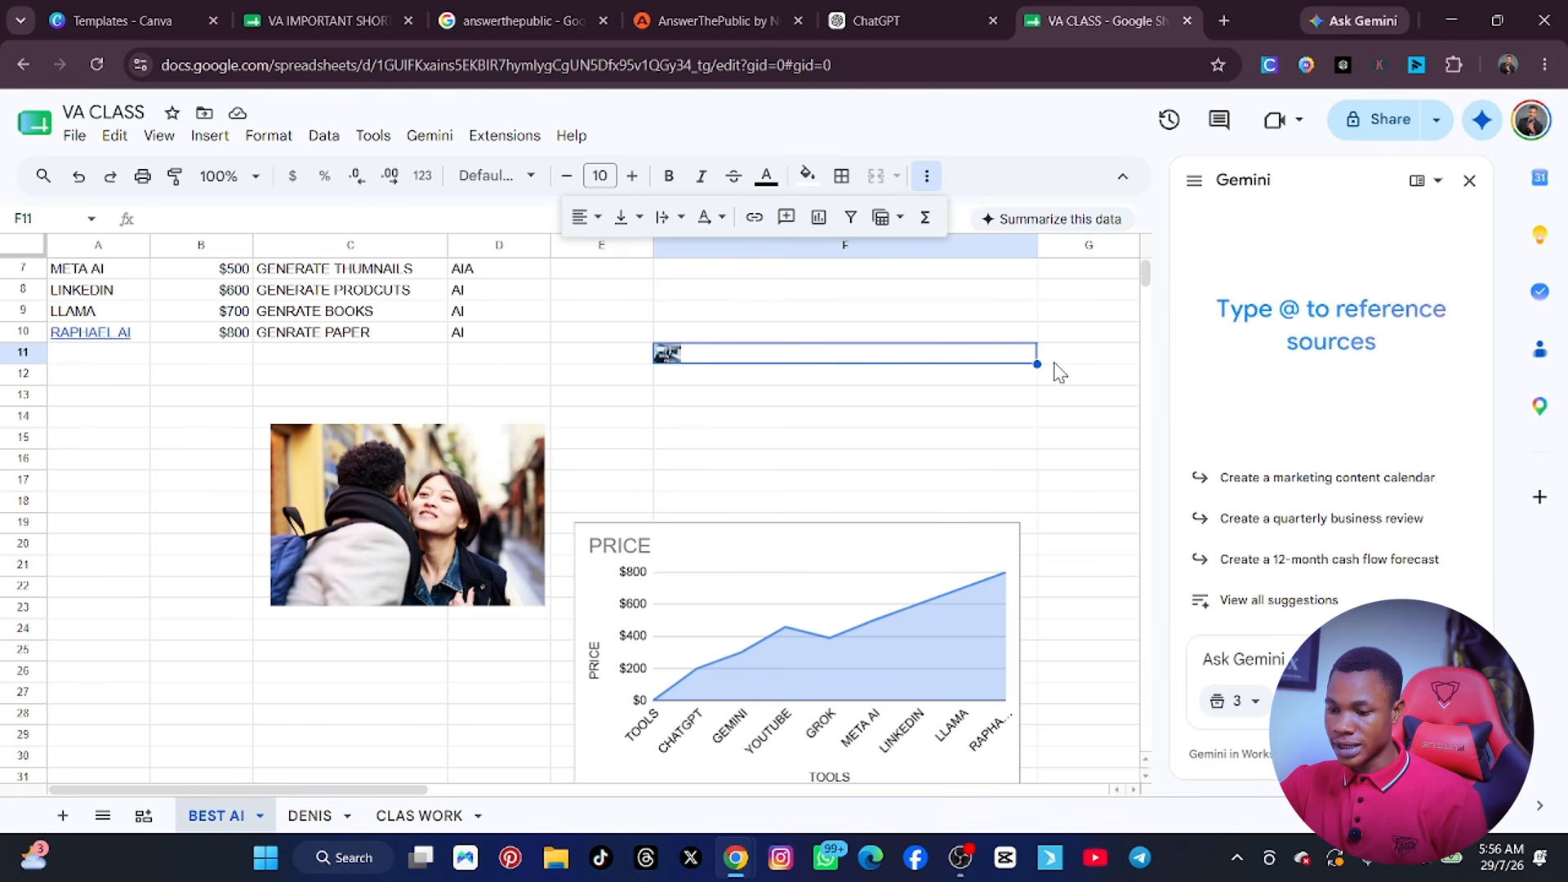
Fill the picture in cell F11 down through F17, and undo the fill.
{"action": "left_click_drag", "start_coordinate": [1037, 364], "coordinate": [1036, 478]}
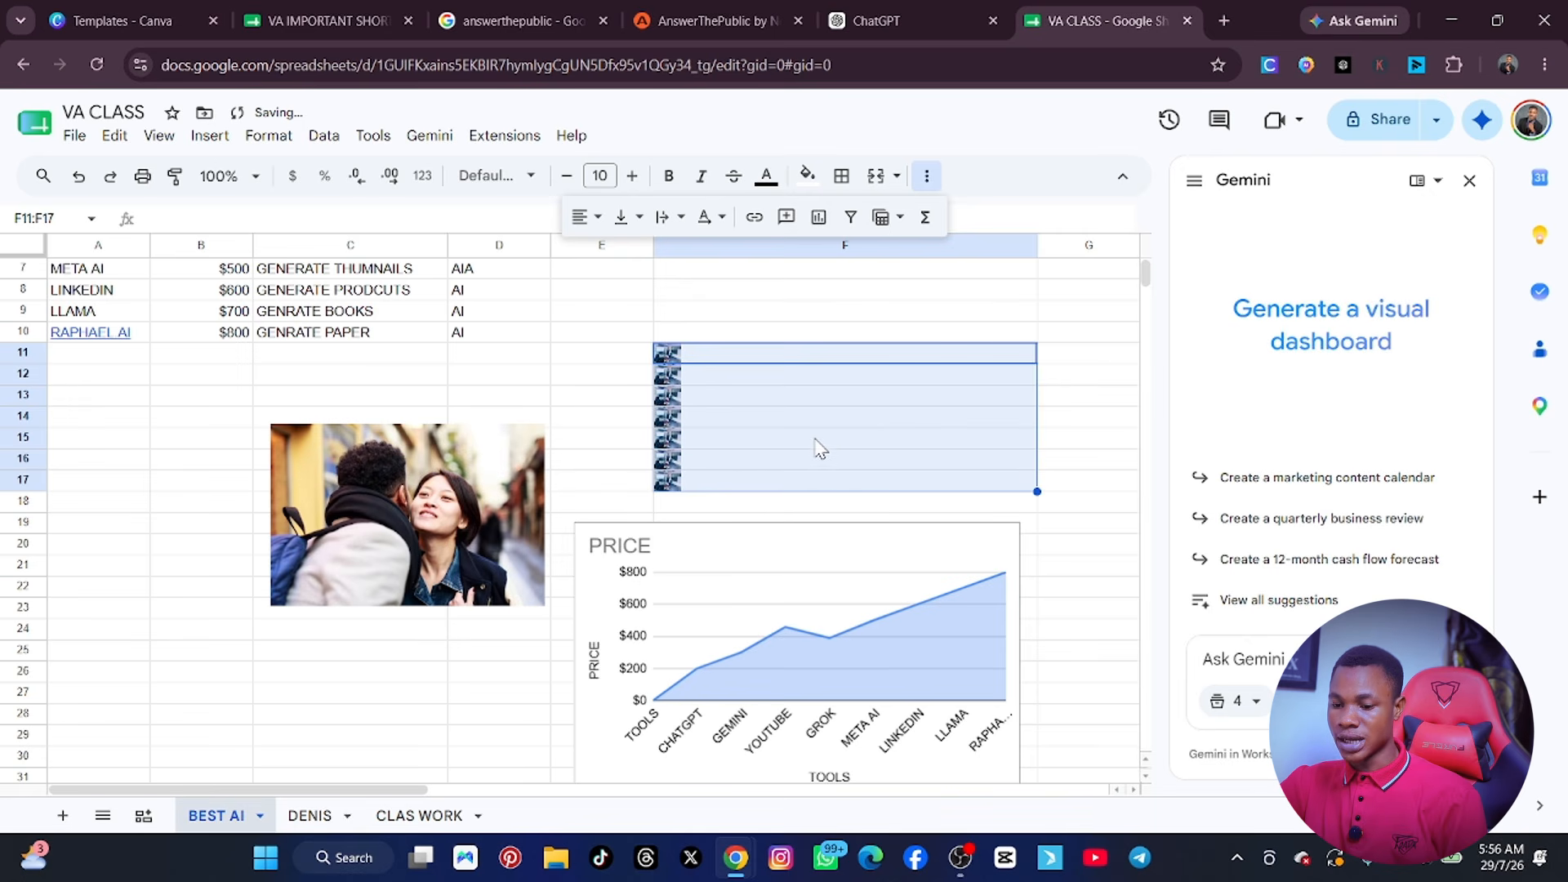
{"action": "key", "text": "ctrl+z"}
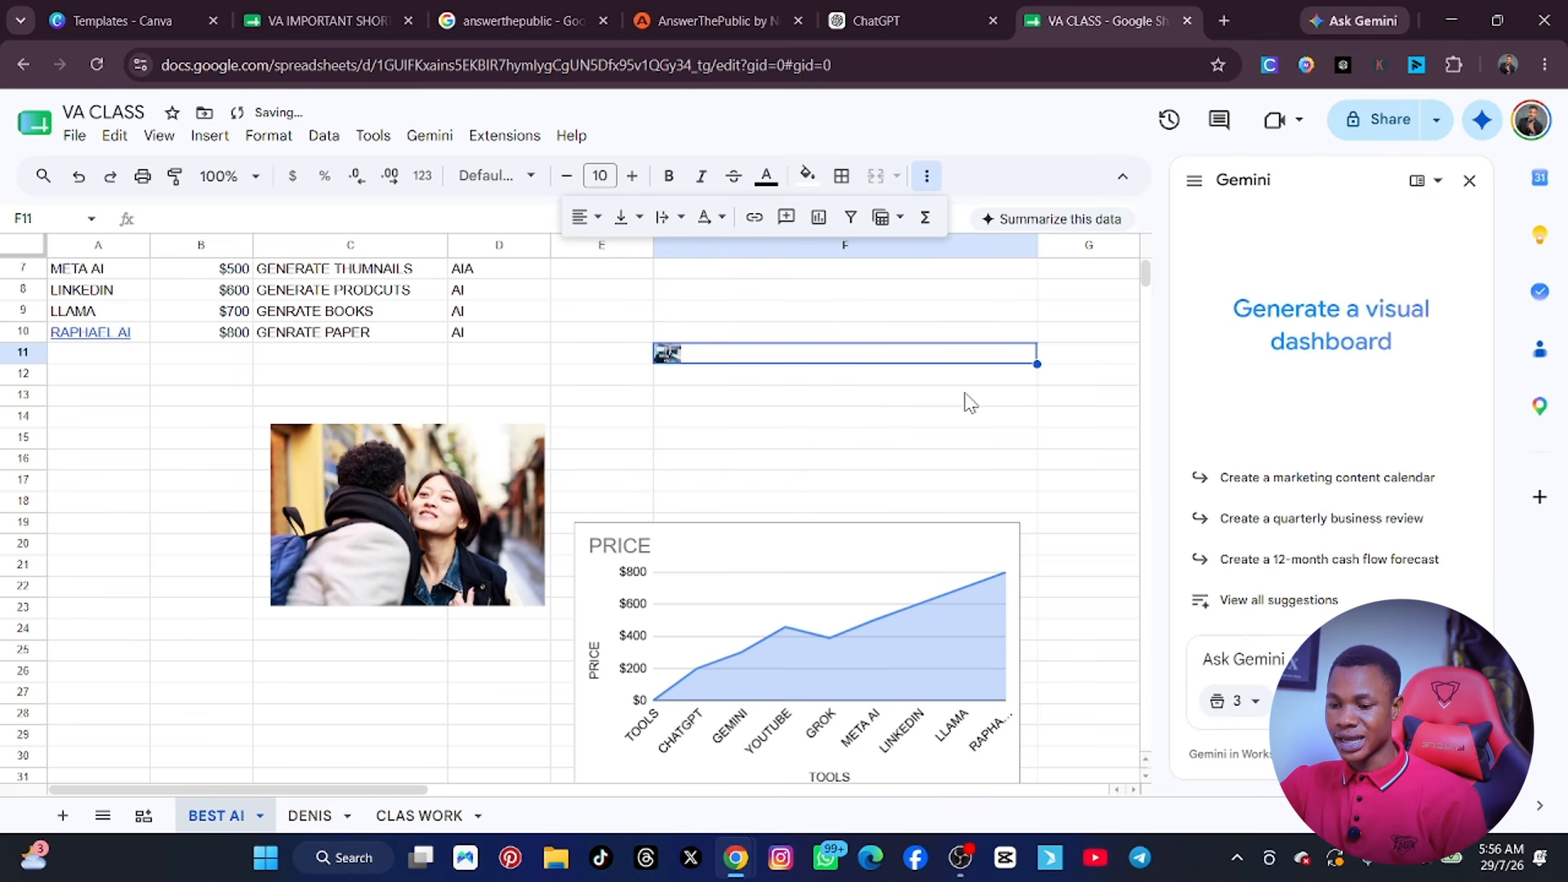
{"action": "left_click", "coordinate": [913, 317]}
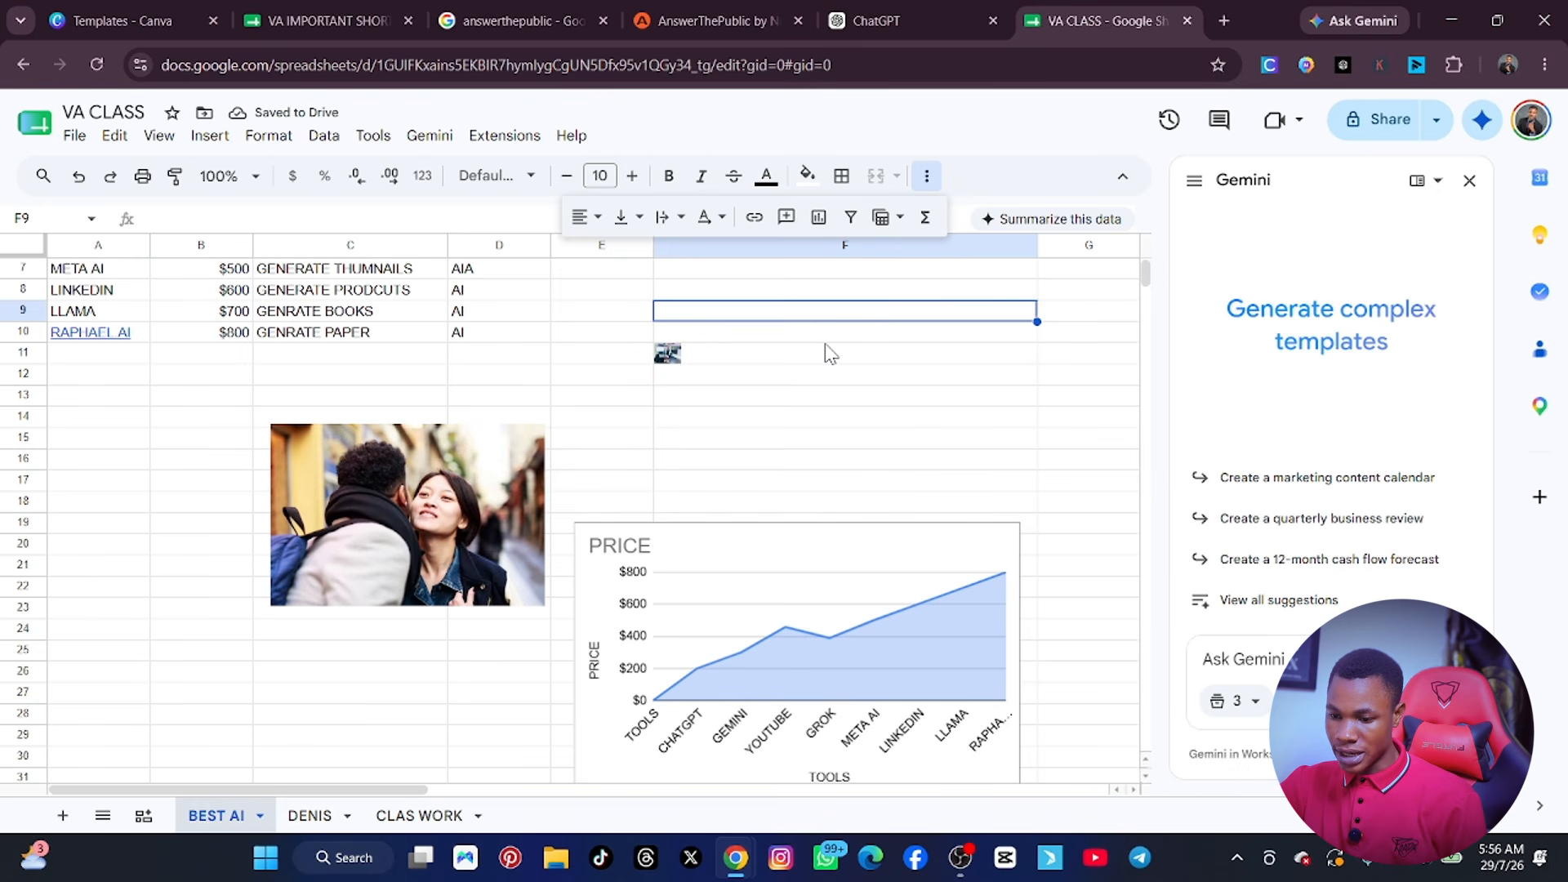
{"action": "key", "text": "Down"}
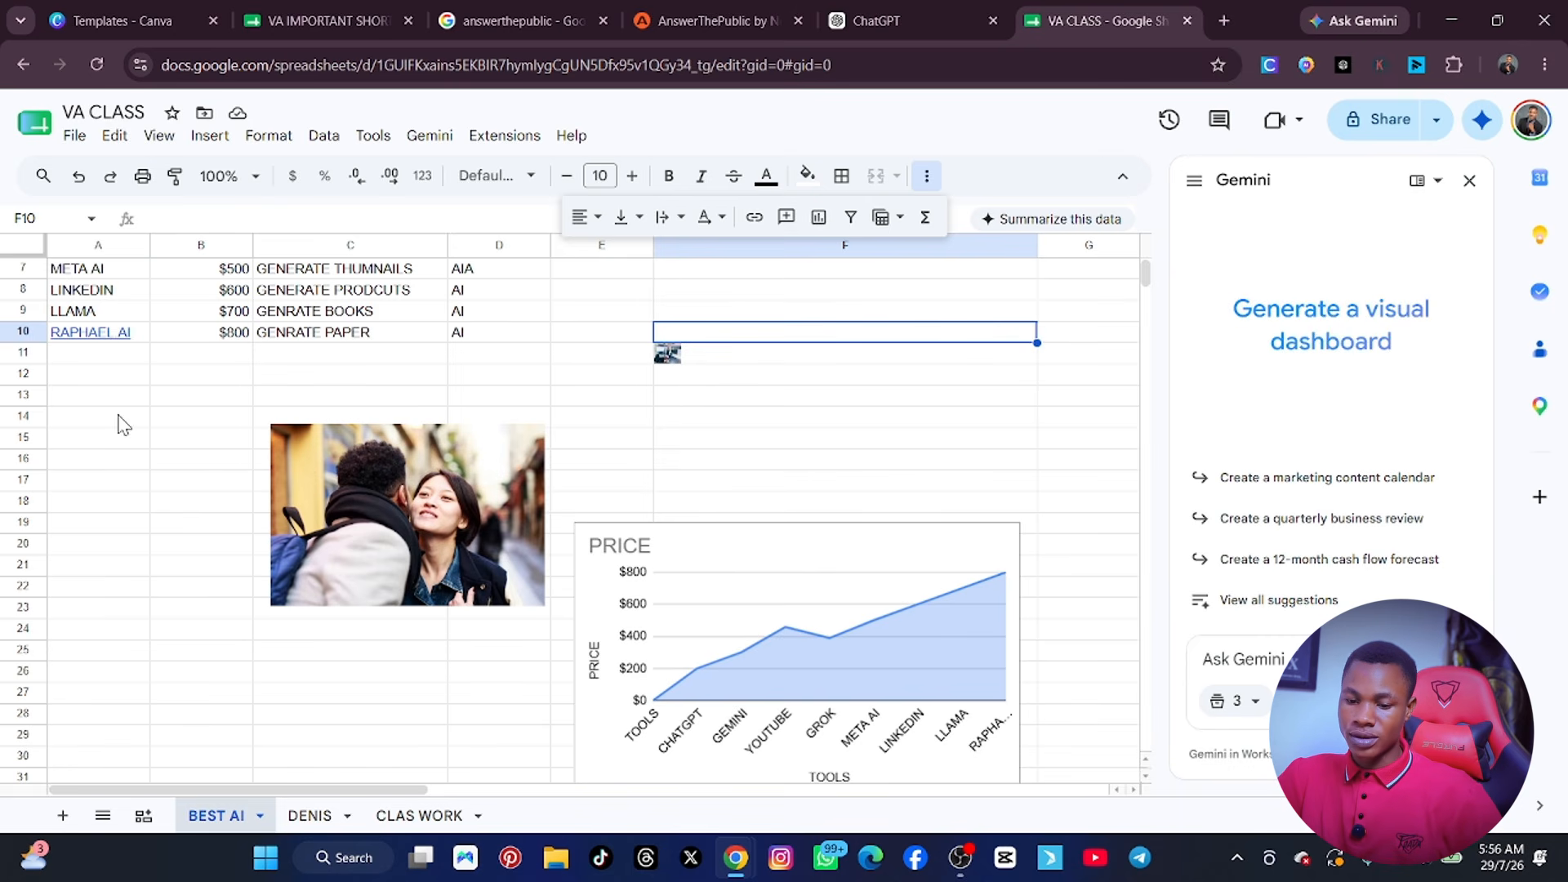
Move the empty row 12 above row 11, so that the in-cell picture sits in cell F12.
{"action": "left_click", "coordinate": [33, 374]}
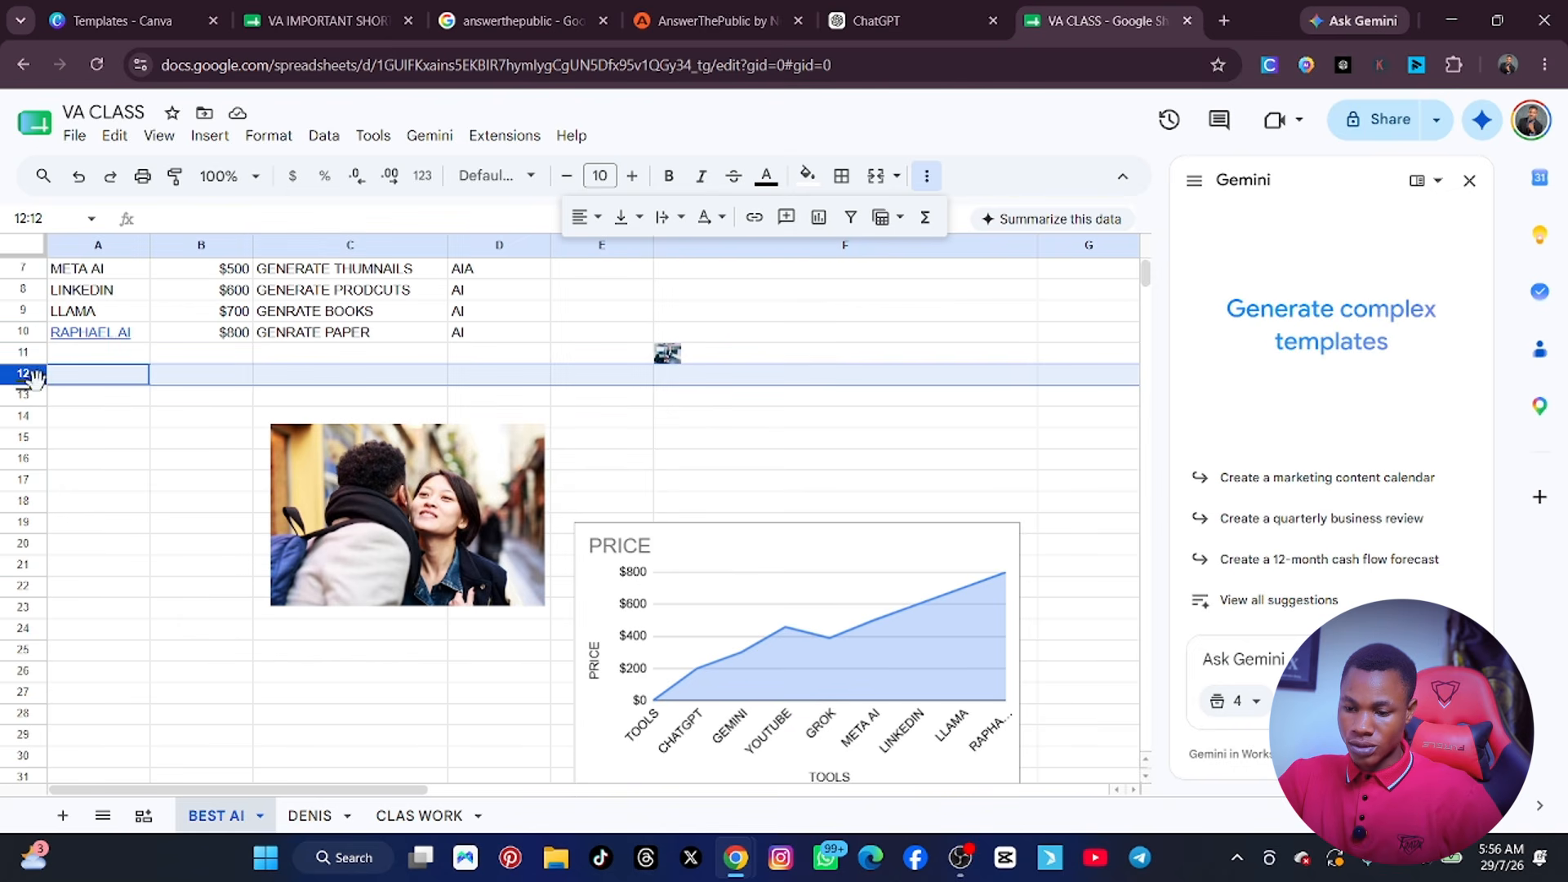
{"action": "left_click_drag", "start_coordinate": [36, 362], "coordinate": [36, 357]}
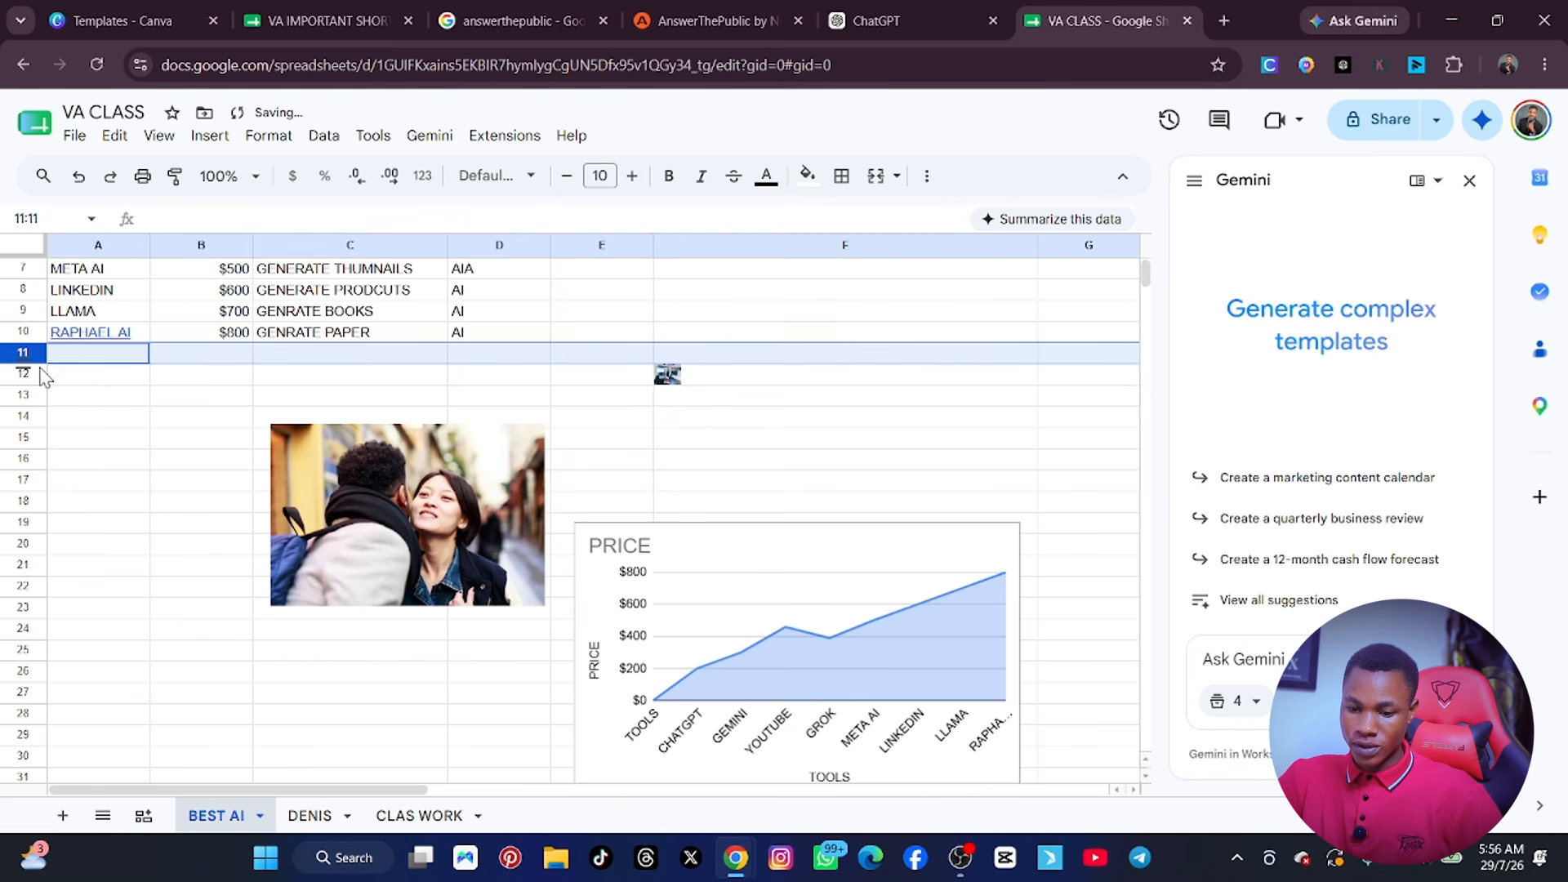
{"action": "left_click", "coordinate": [105, 409]}
{"action": "left_click", "coordinate": [113, 376]}
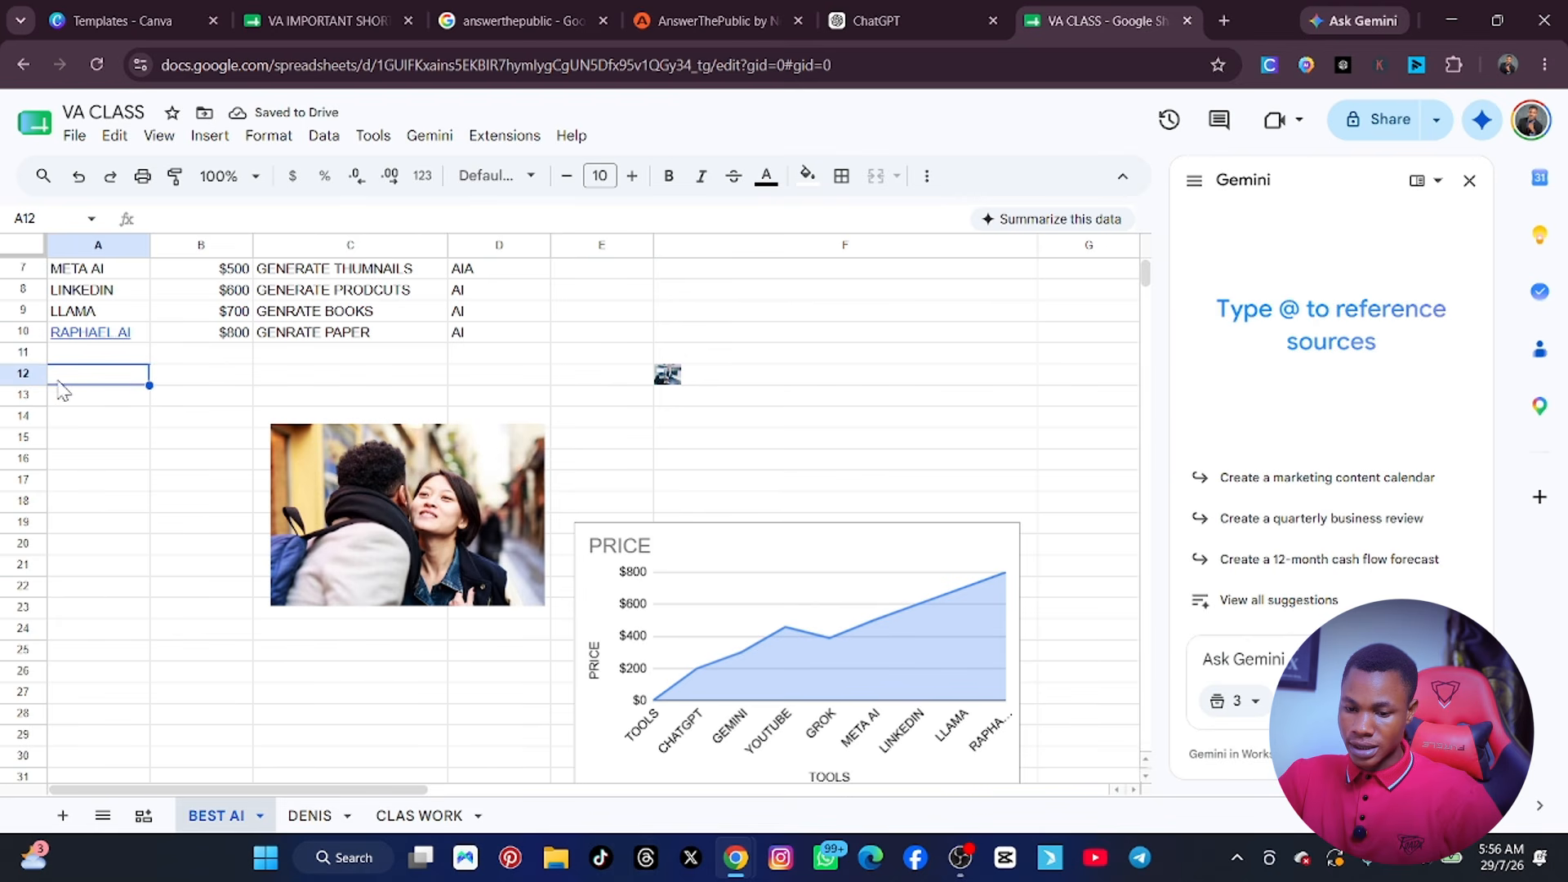
Try making the empty row 11 much taller, and undo the height change.
{"action": "left_click_drag", "start_coordinate": [25, 373], "coordinate": [41, 433]}
{"action": "left_click", "coordinate": [137, 482]}
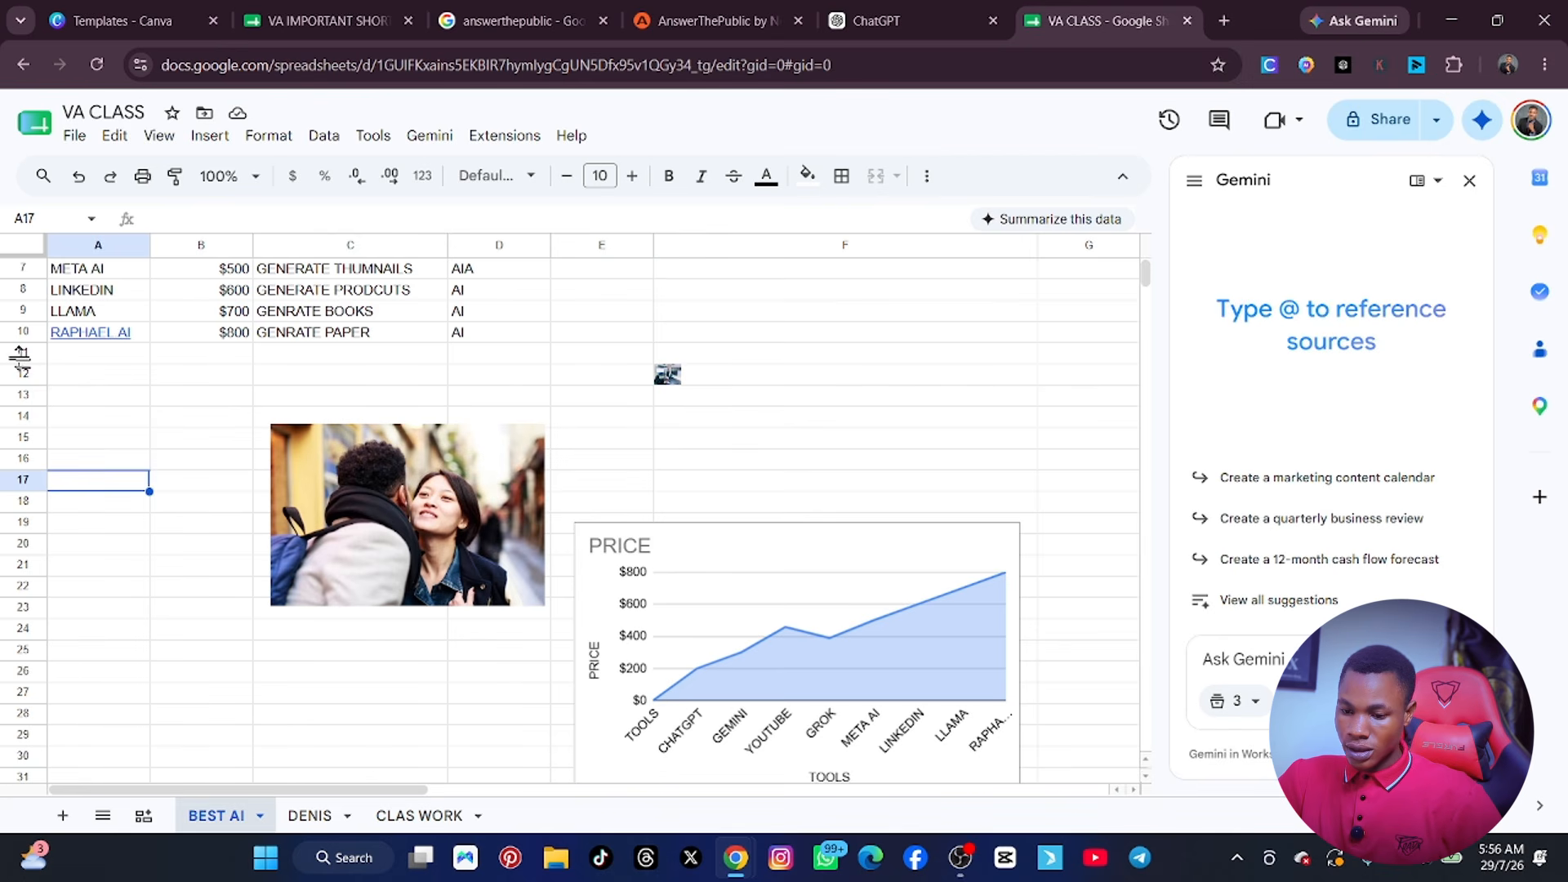
{"action": "left_click_drag", "start_coordinate": [21, 360], "coordinate": [24, 514]}
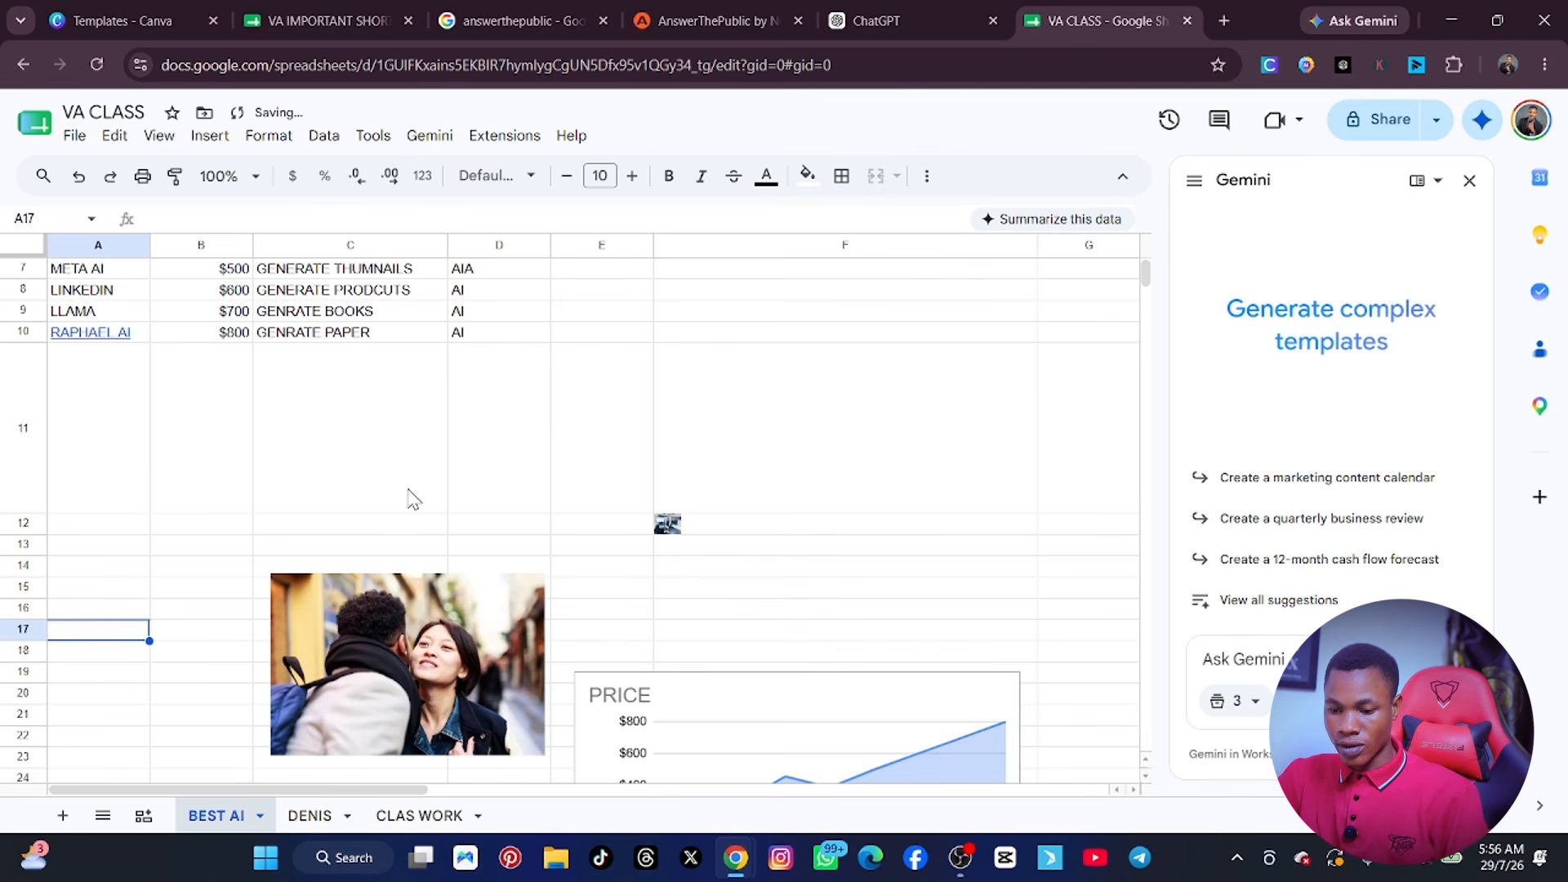
{"action": "key", "text": "ctrl+z"}
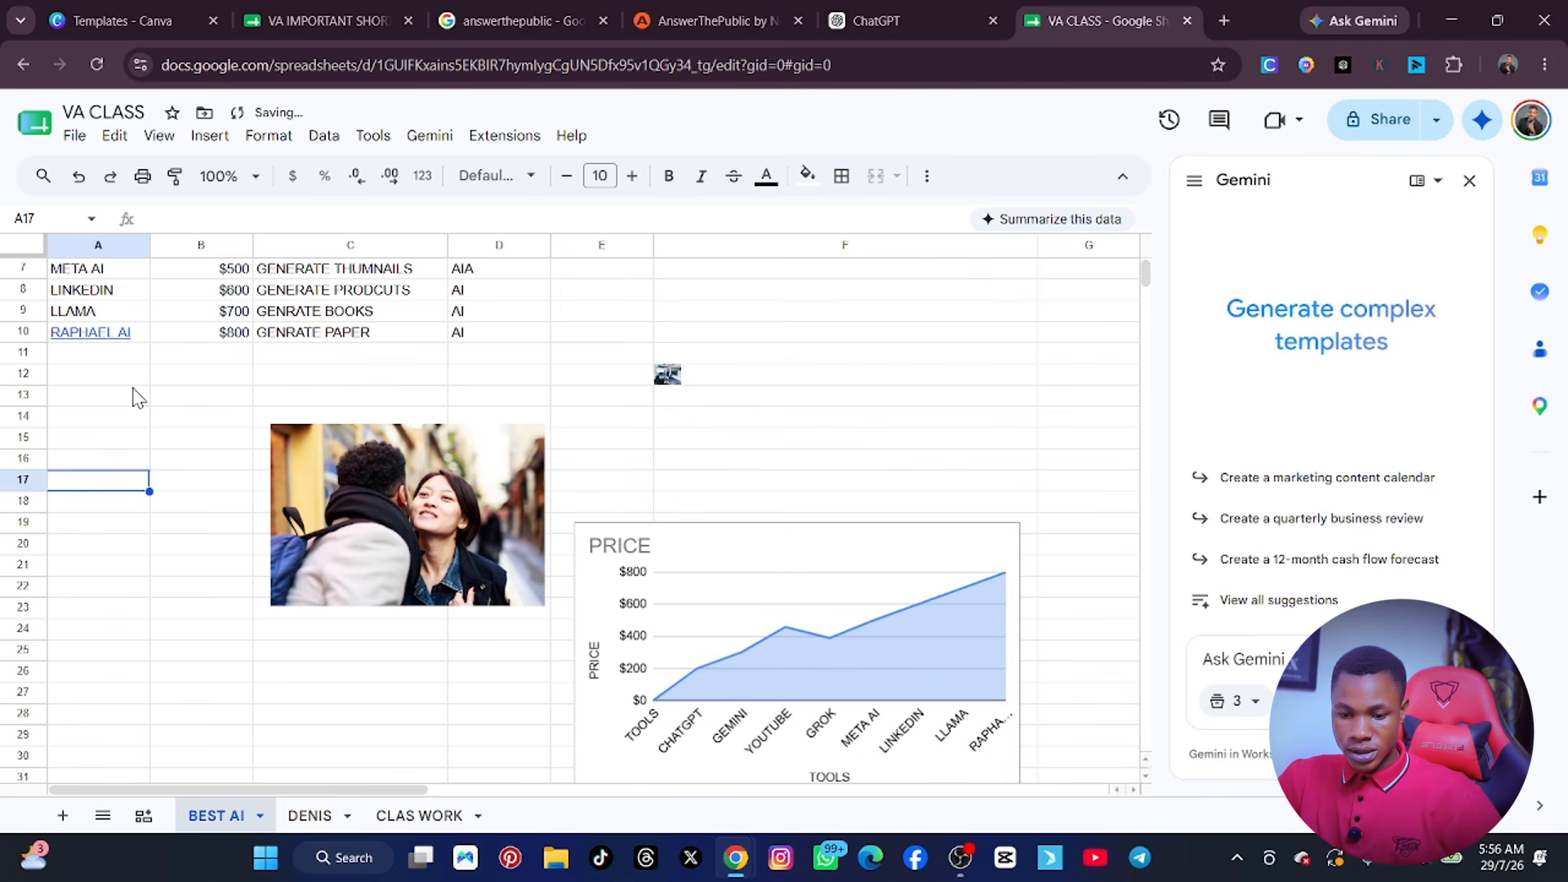
Increase the height of row 12 until the picture in cell F12 fills most of the column's width, and review the sheet.
{"action": "left_click_drag", "start_coordinate": [23, 384], "coordinate": [41, 632]}
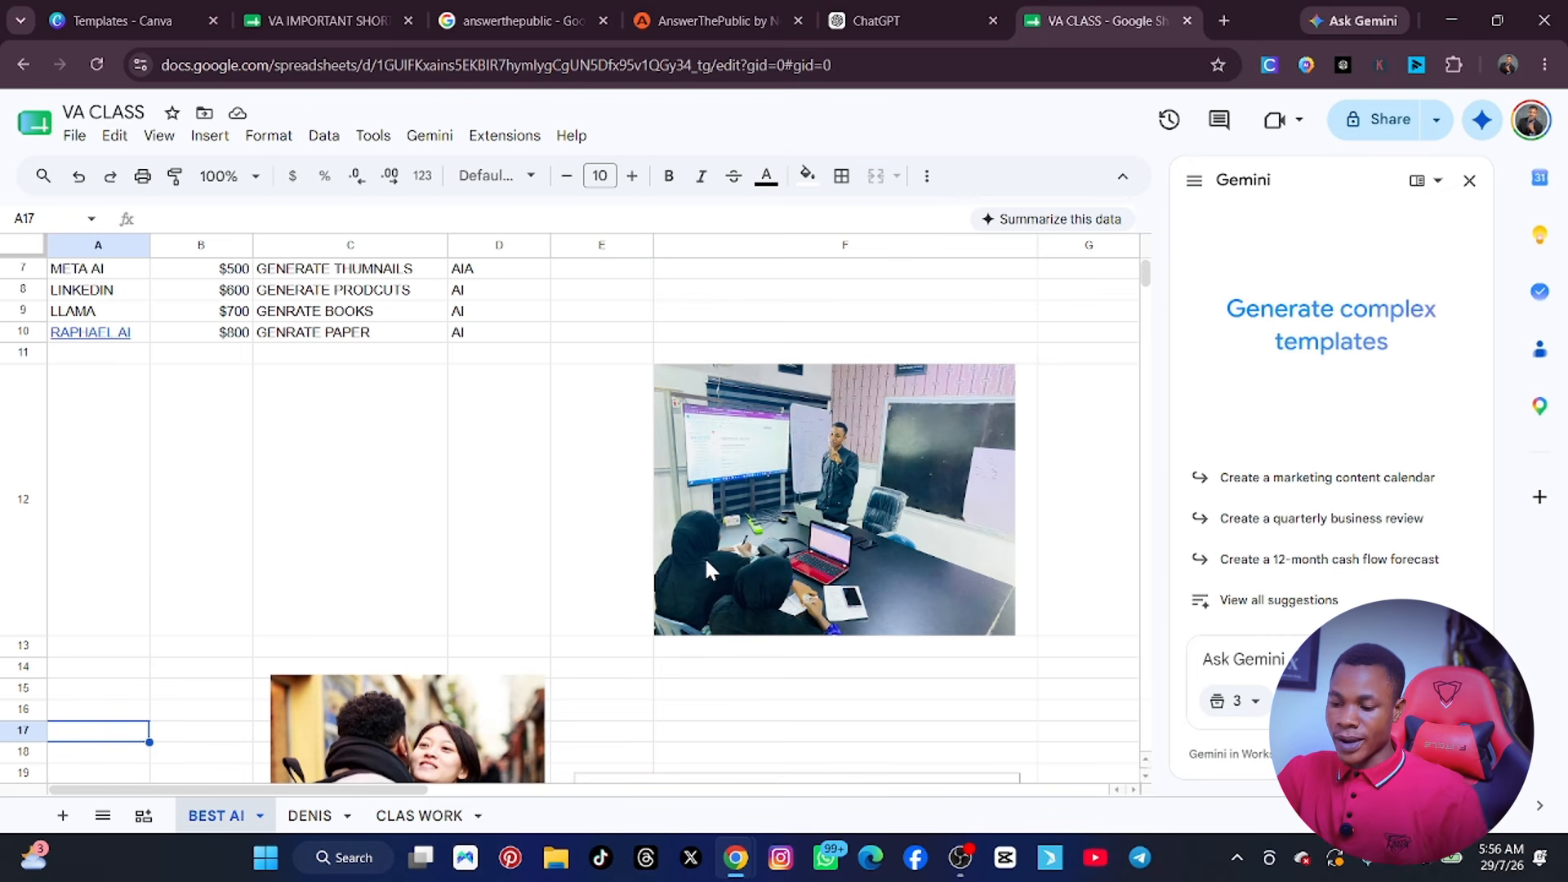
{"action": "scroll", "coordinate": [600, 535], "scroll_direction": "up", "scroll_amount": 3}
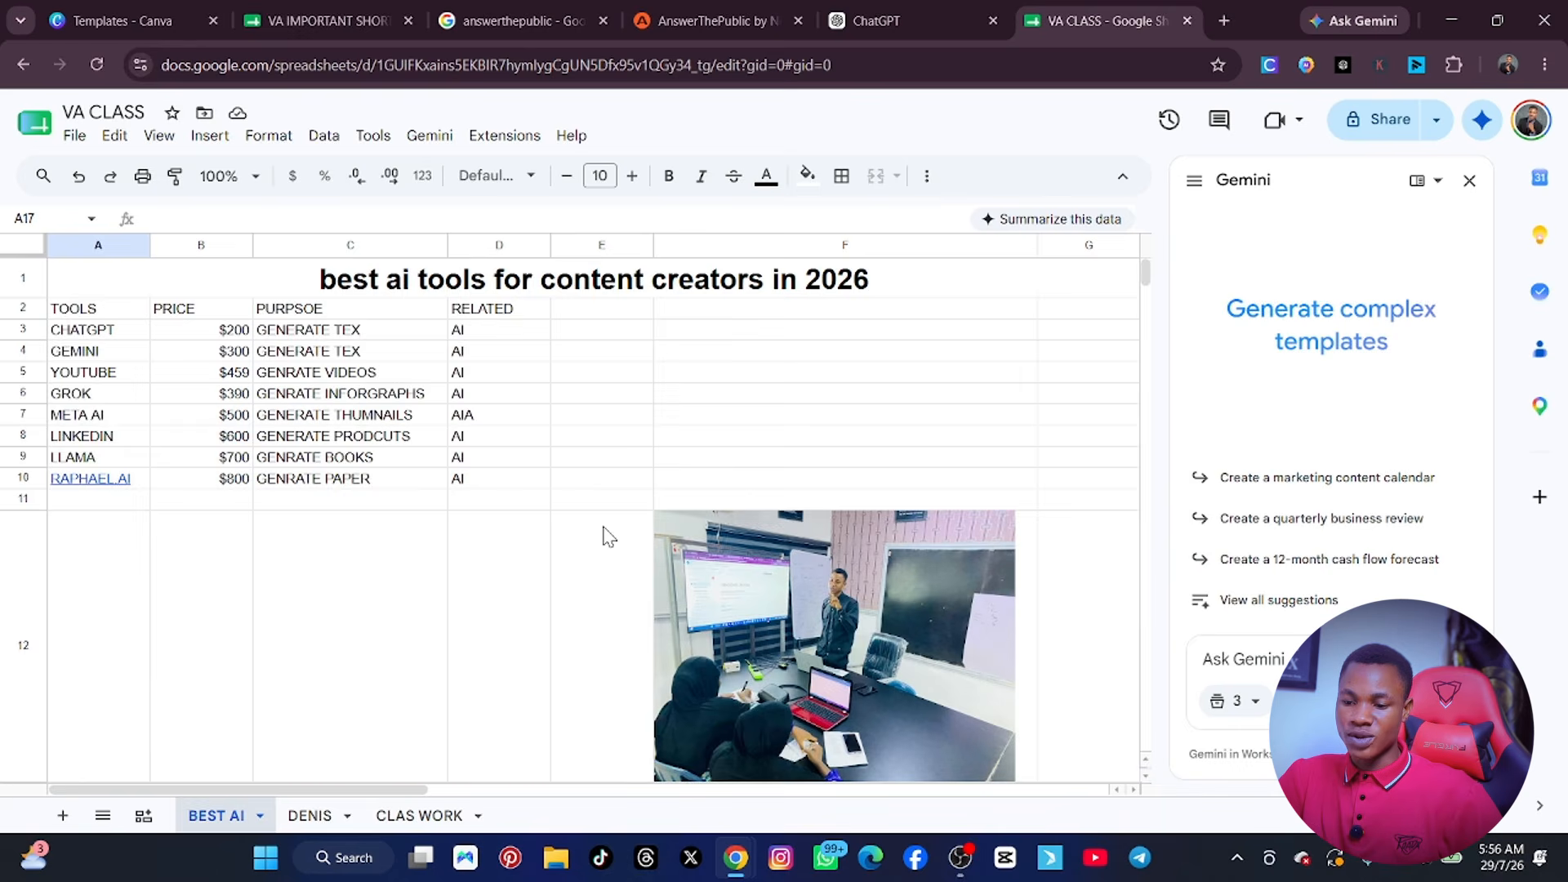
{"action": "scroll", "coordinate": [606, 536], "scroll_direction": "down", "scroll_amount": 6}
{"action": "scroll", "coordinate": [609, 536], "scroll_direction": "up", "scroll_amount": 4}
{"action": "scroll", "coordinate": [610, 537], "scroll_direction": "up", "scroll_amount": 3}
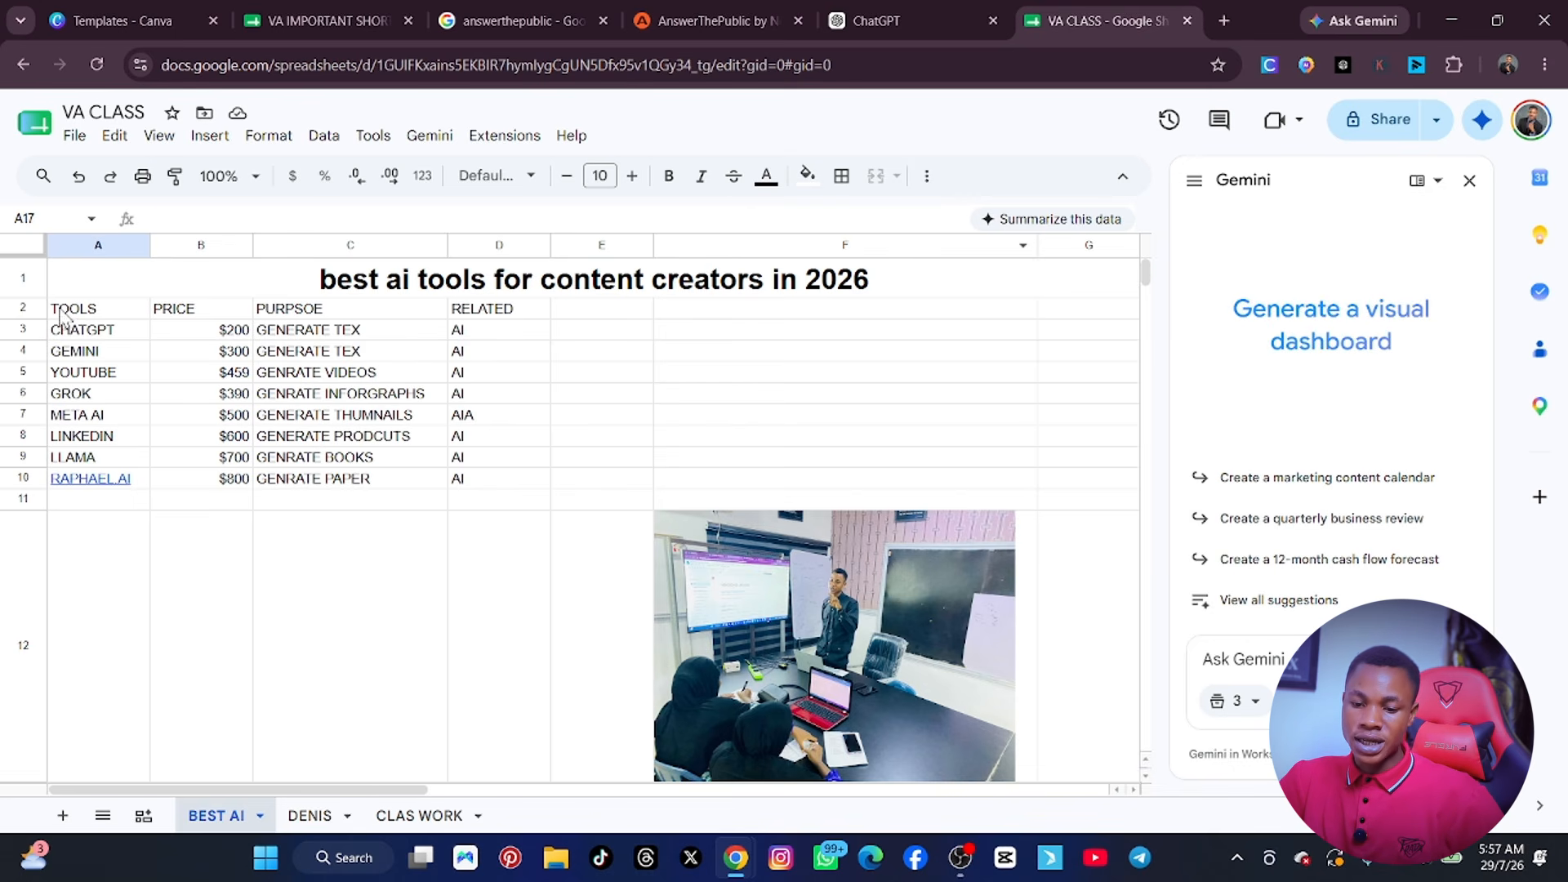
Make the header cells A2:D2 bold and set their font size to 13.
{"action": "left_click_drag", "start_coordinate": [61, 315], "coordinate": [507, 318]}
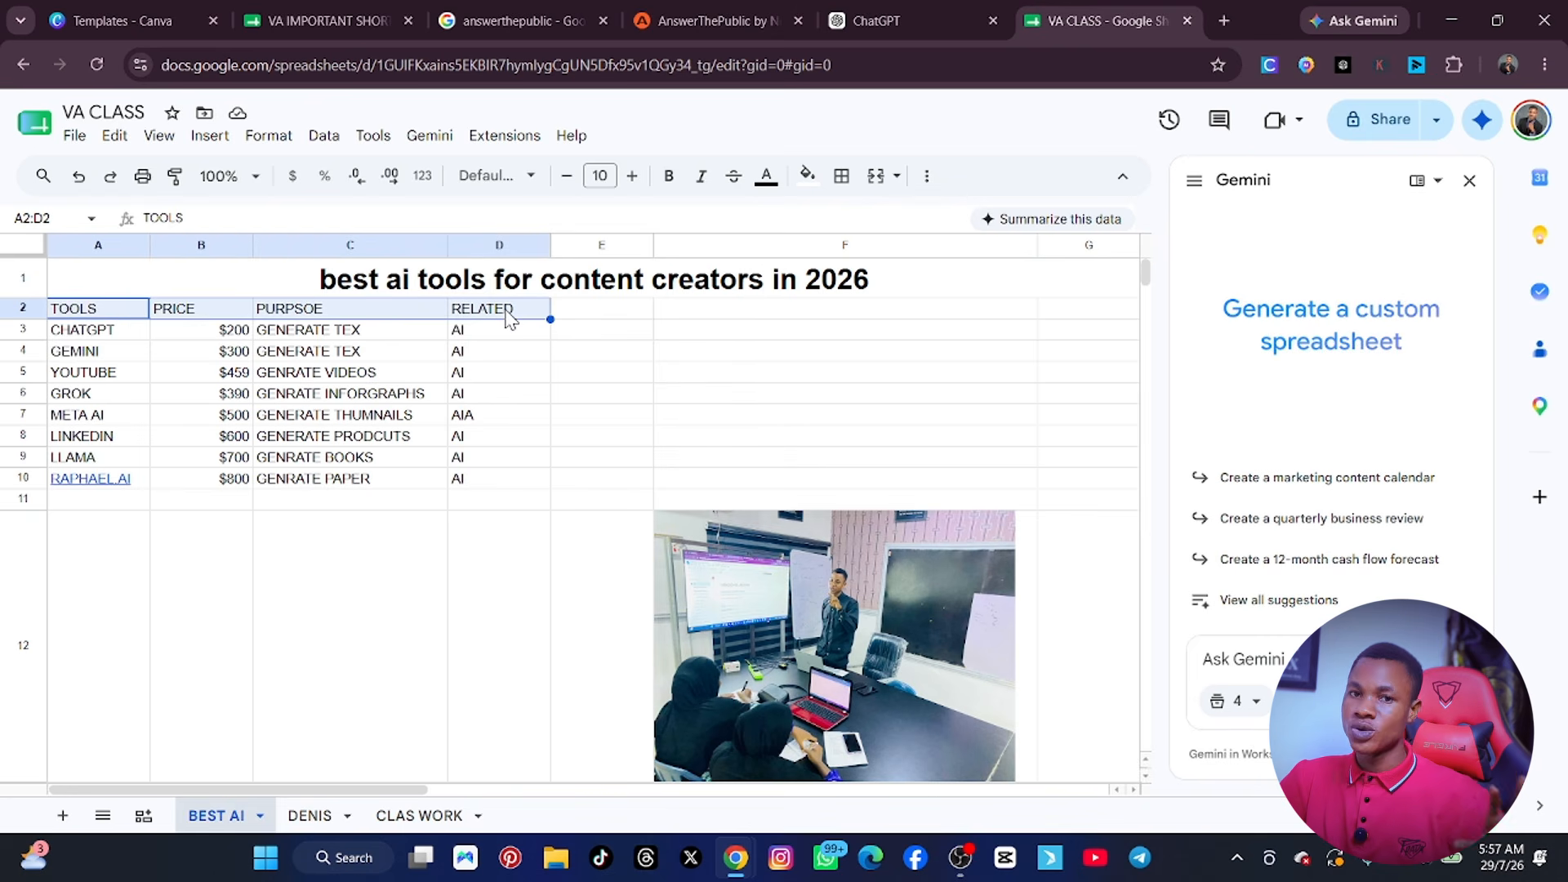
{"action": "left_click", "coordinate": [671, 184]}
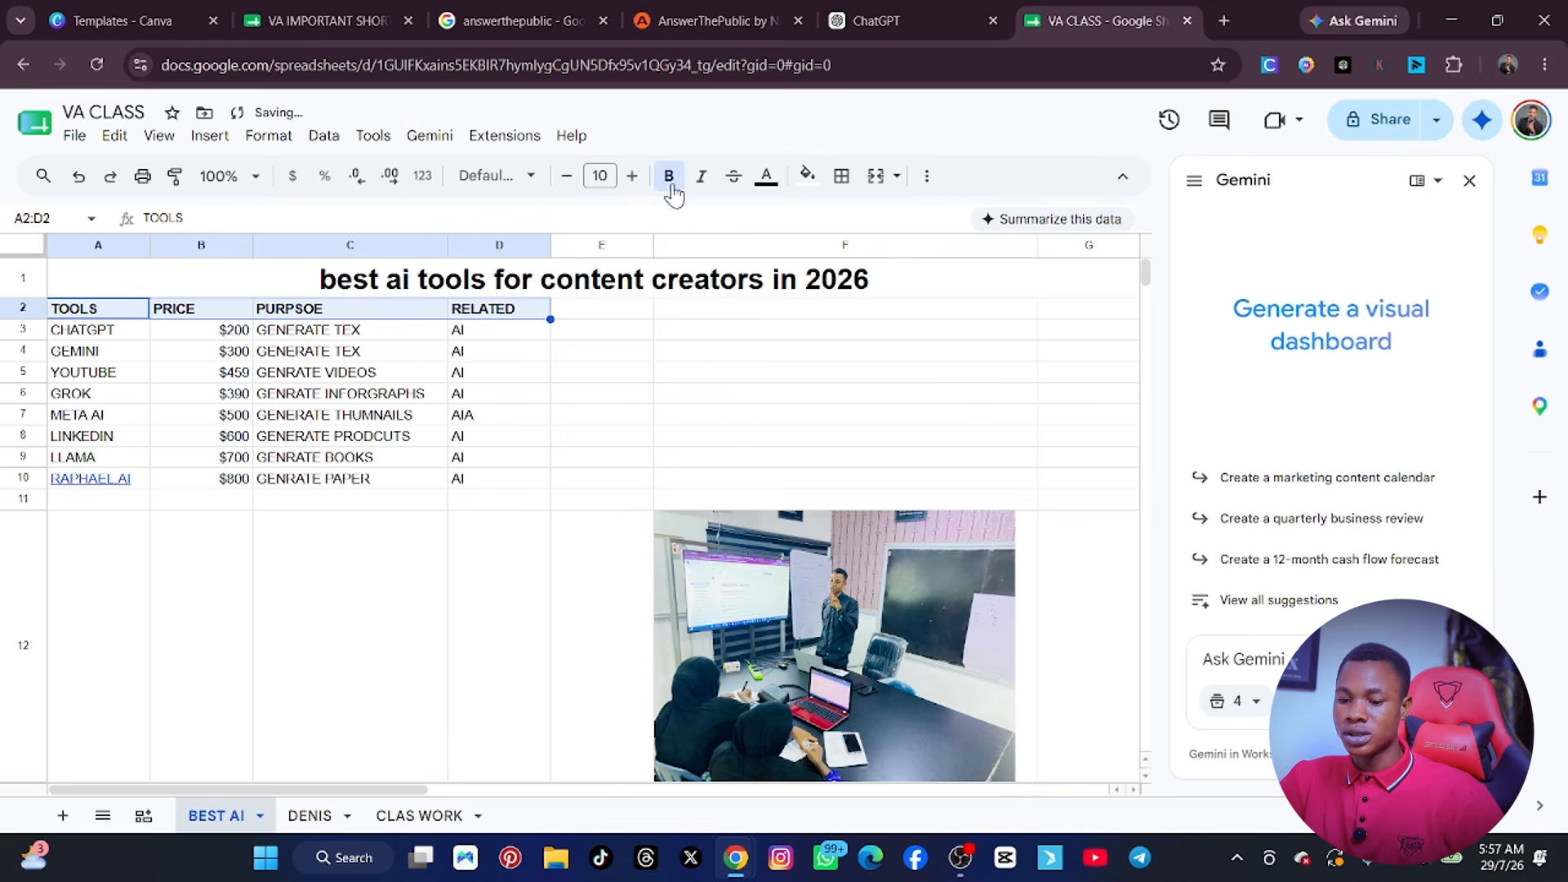
{"action": "left_click", "coordinate": [632, 176]}
{"action": "left_click", "coordinate": [632, 176]}
{"action": "left_click", "coordinate": [632, 177]}
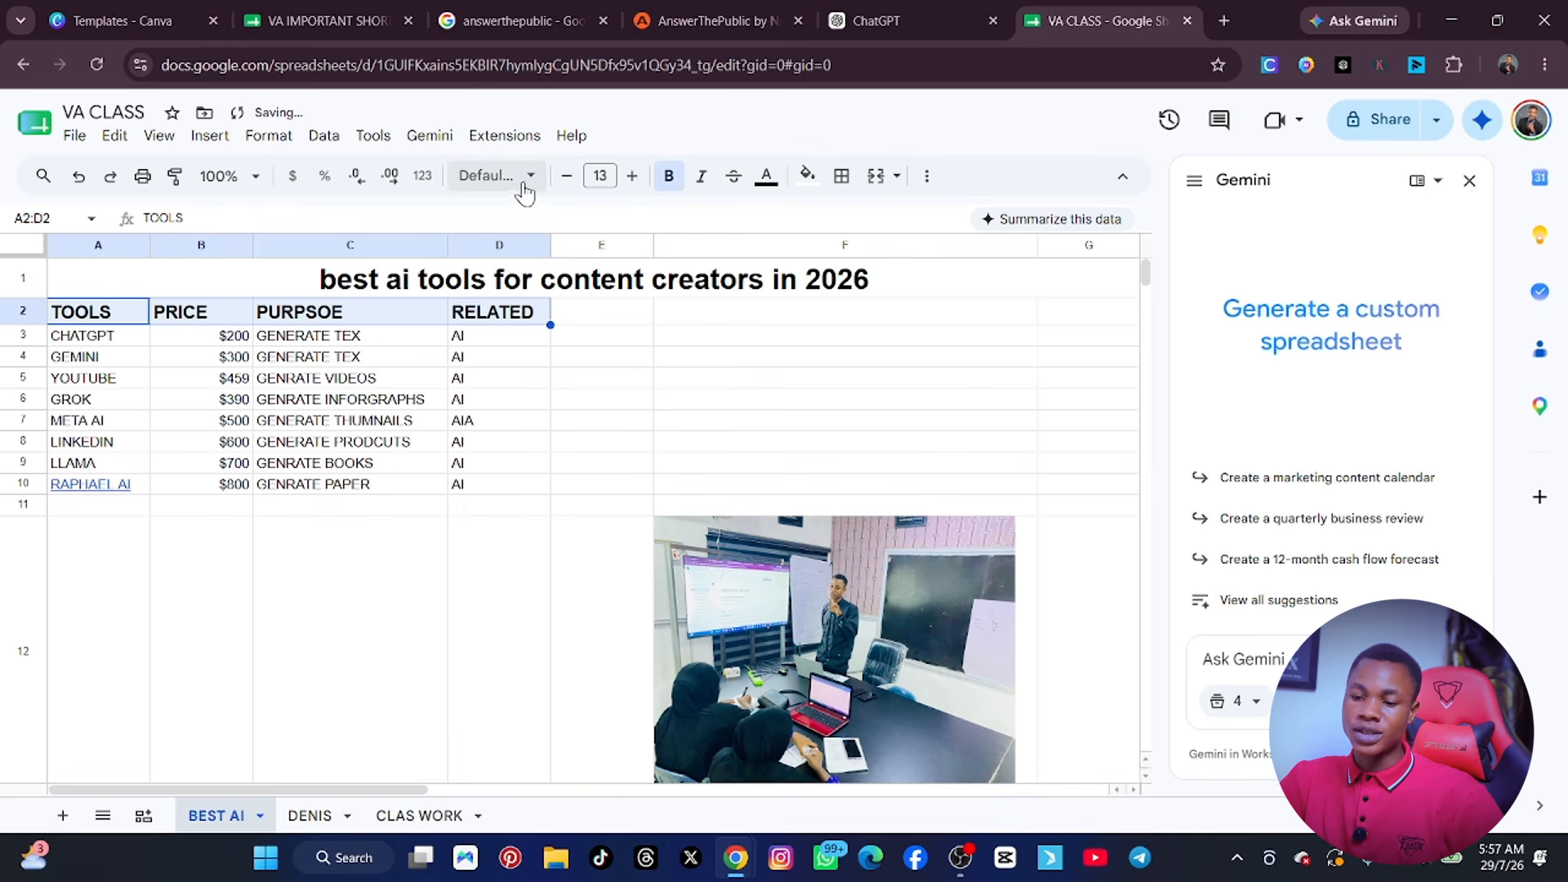
Try the Anton SC font on the header cells A2:D2, and replace it with Dela Gothic One.
{"action": "left_click", "coordinate": [527, 176]}
{"action": "left_click", "coordinate": [529, 460]}
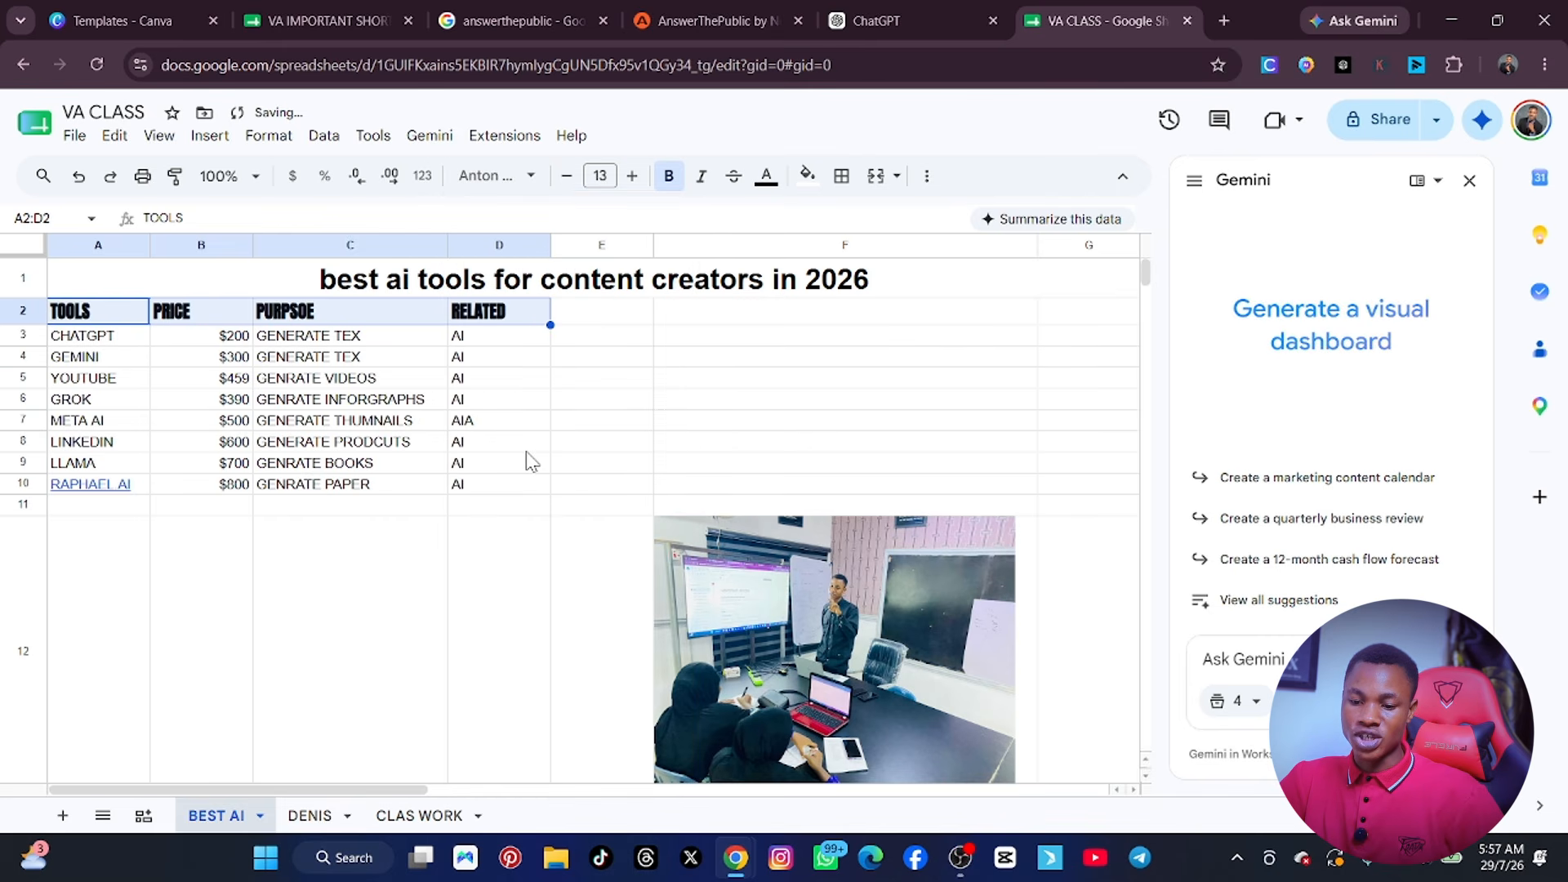
{"action": "left_click", "coordinate": [514, 175]}
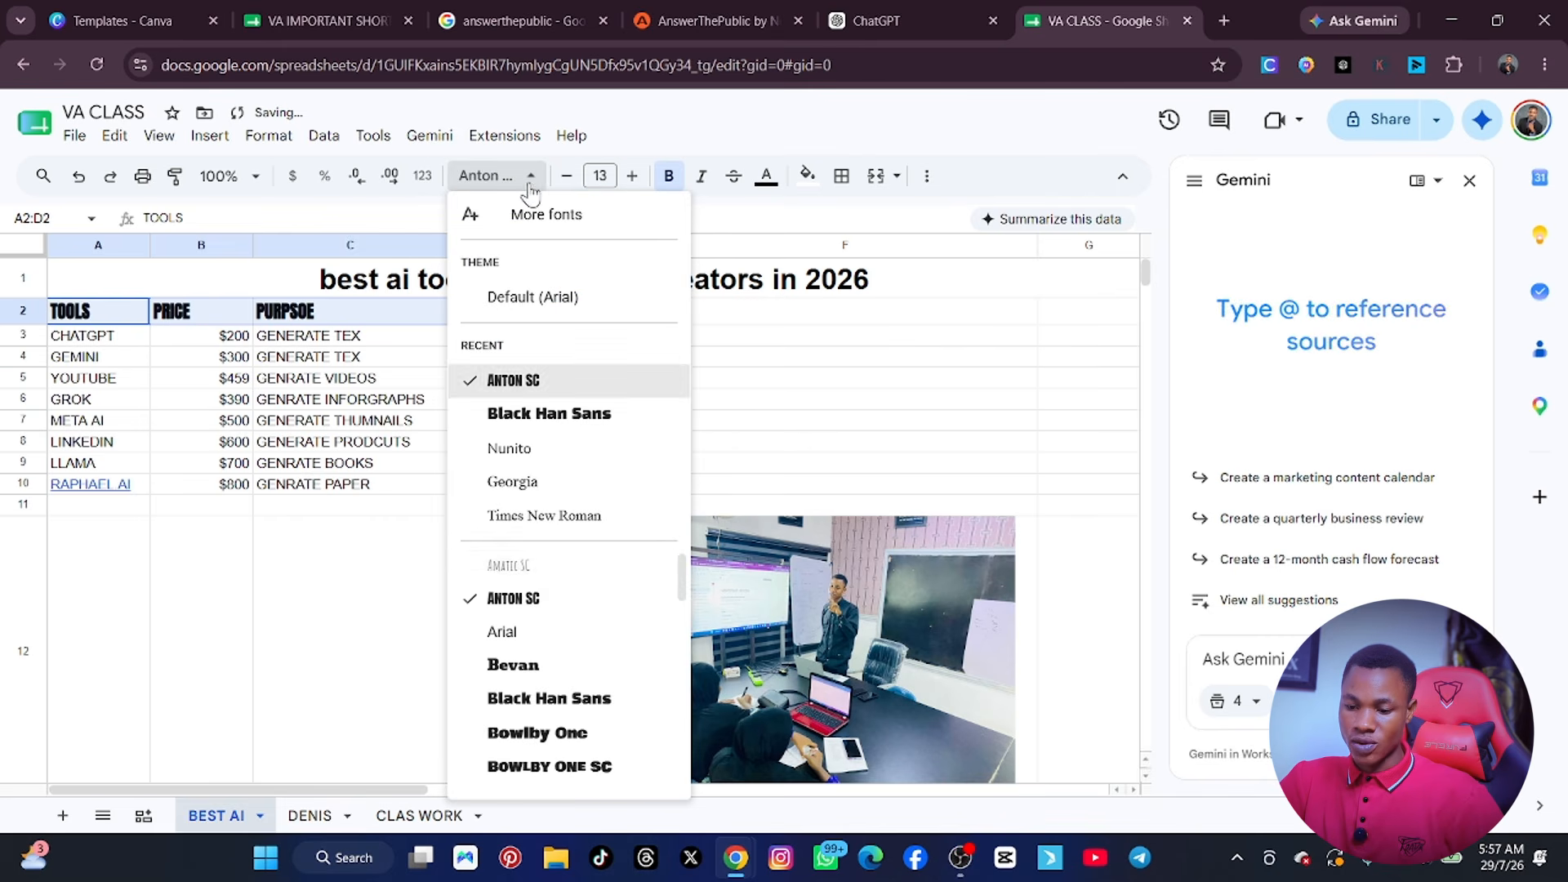
{"action": "scroll", "coordinate": [549, 596], "scroll_direction": "down", "scroll_amount": 1}
{"action": "scroll", "coordinate": [549, 596], "scroll_direction": "down", "scroll_amount": 3}
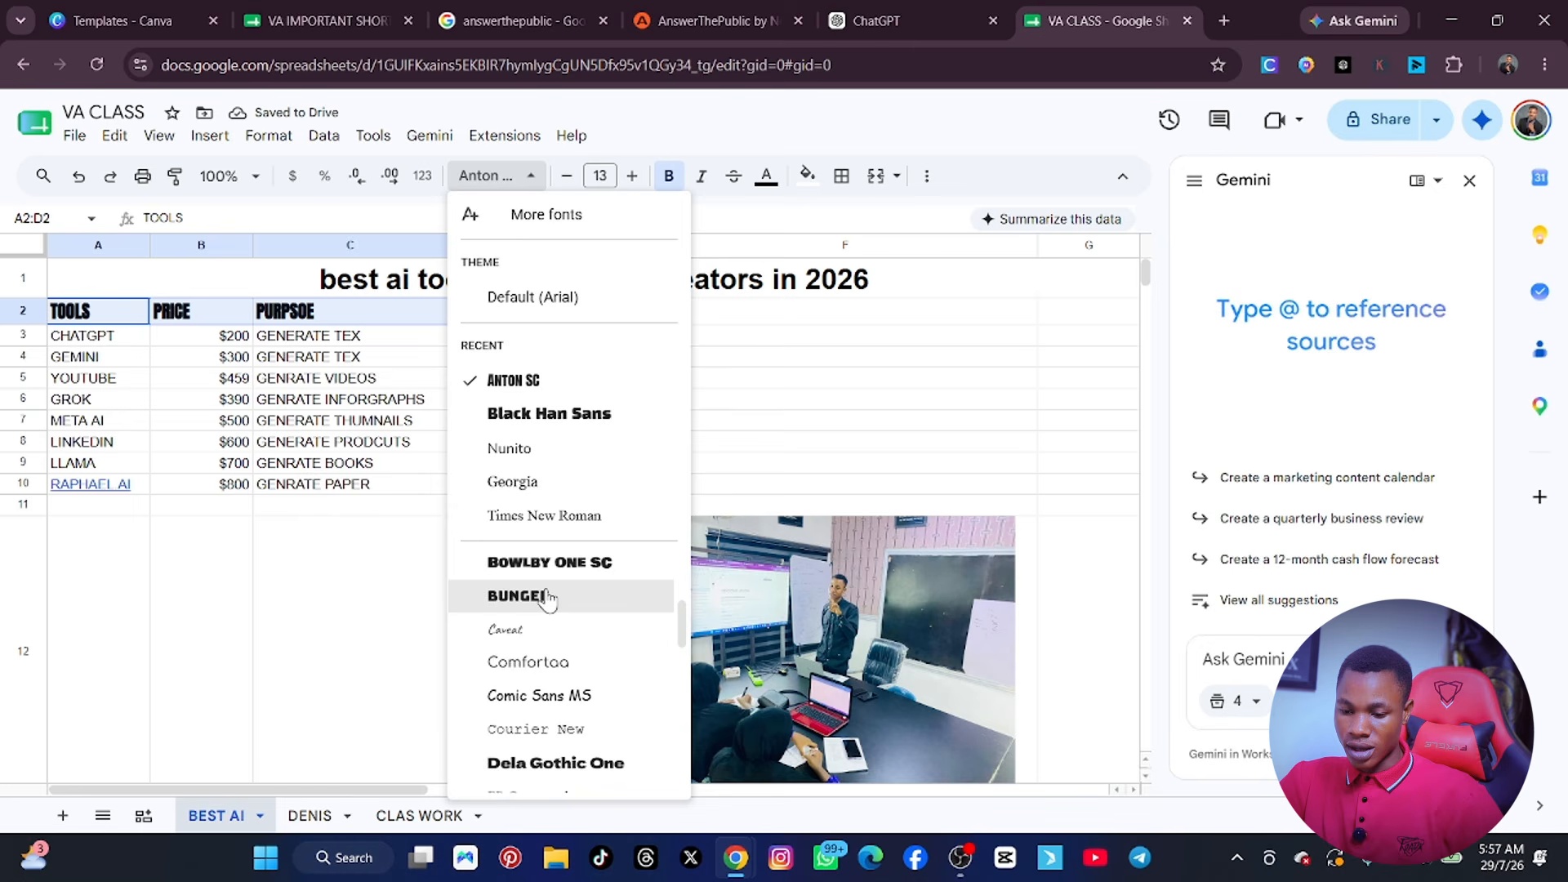
{"action": "left_click", "coordinate": [557, 659]}
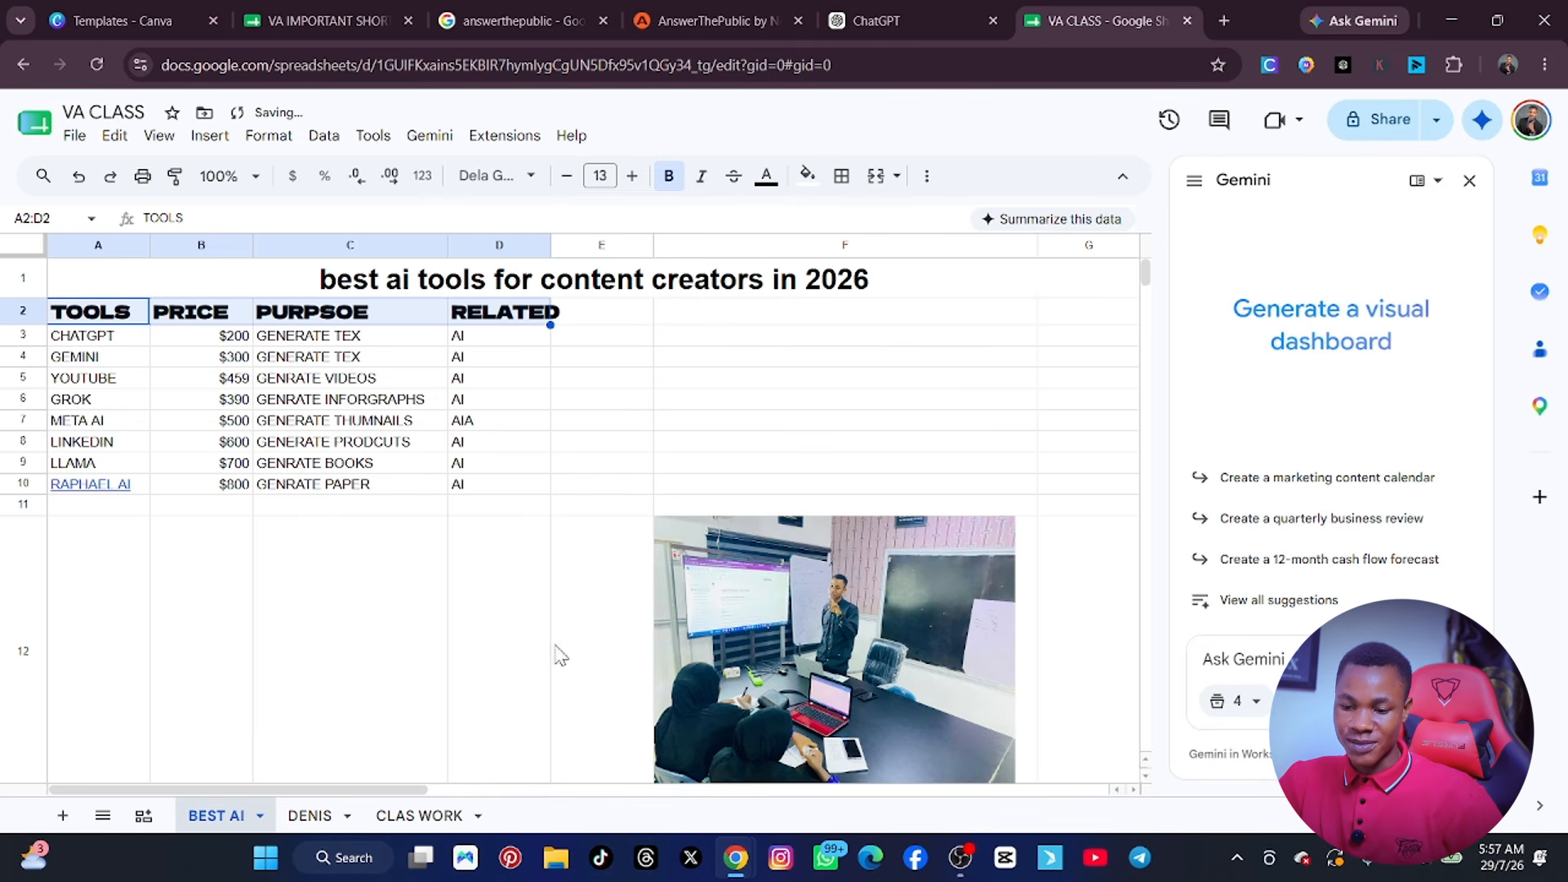
Widen column D so that the RELATED header fits inside it, and widen the PURPSOE column C by about half.
{"action": "left_click", "coordinate": [547, 581]}
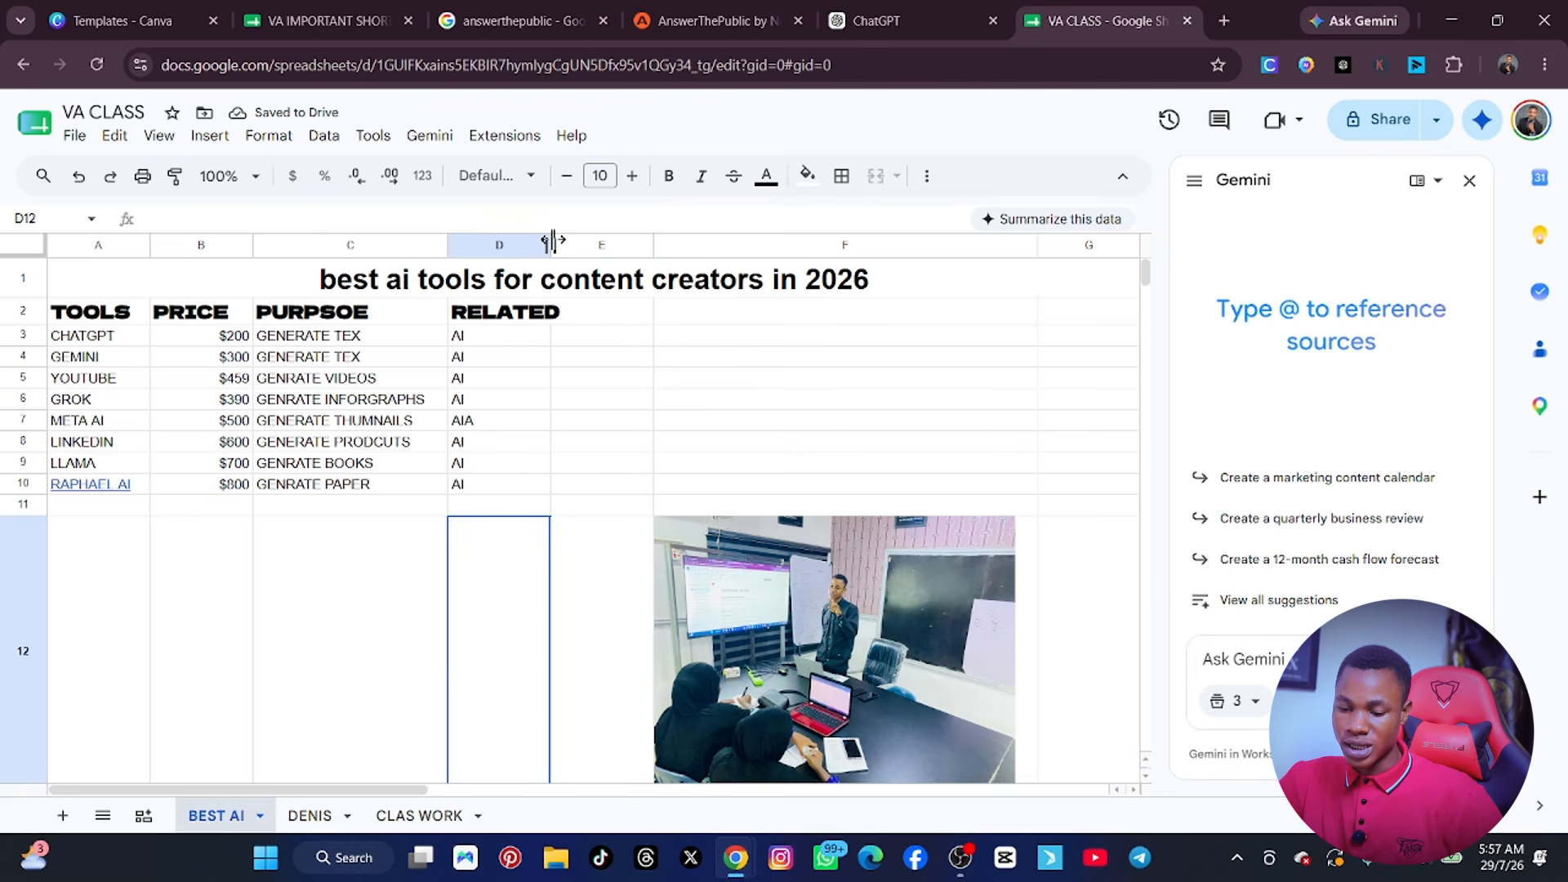
{"action": "left_click_drag", "start_coordinate": [552, 242], "coordinate": [613, 245]}
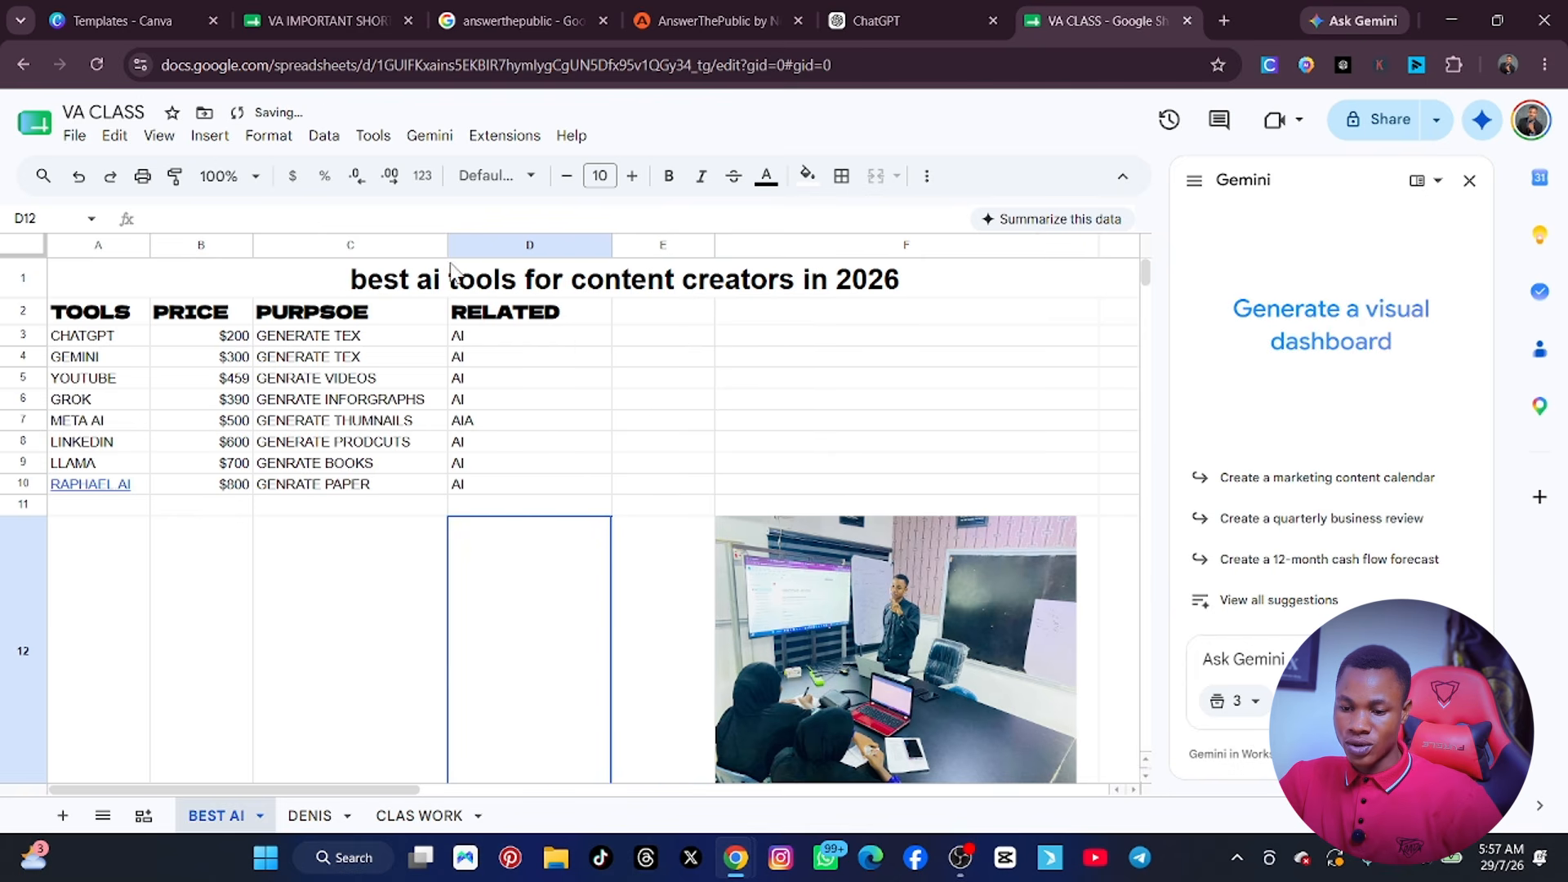
{"action": "left_click_drag", "start_coordinate": [449, 245], "coordinate": [536, 245]}
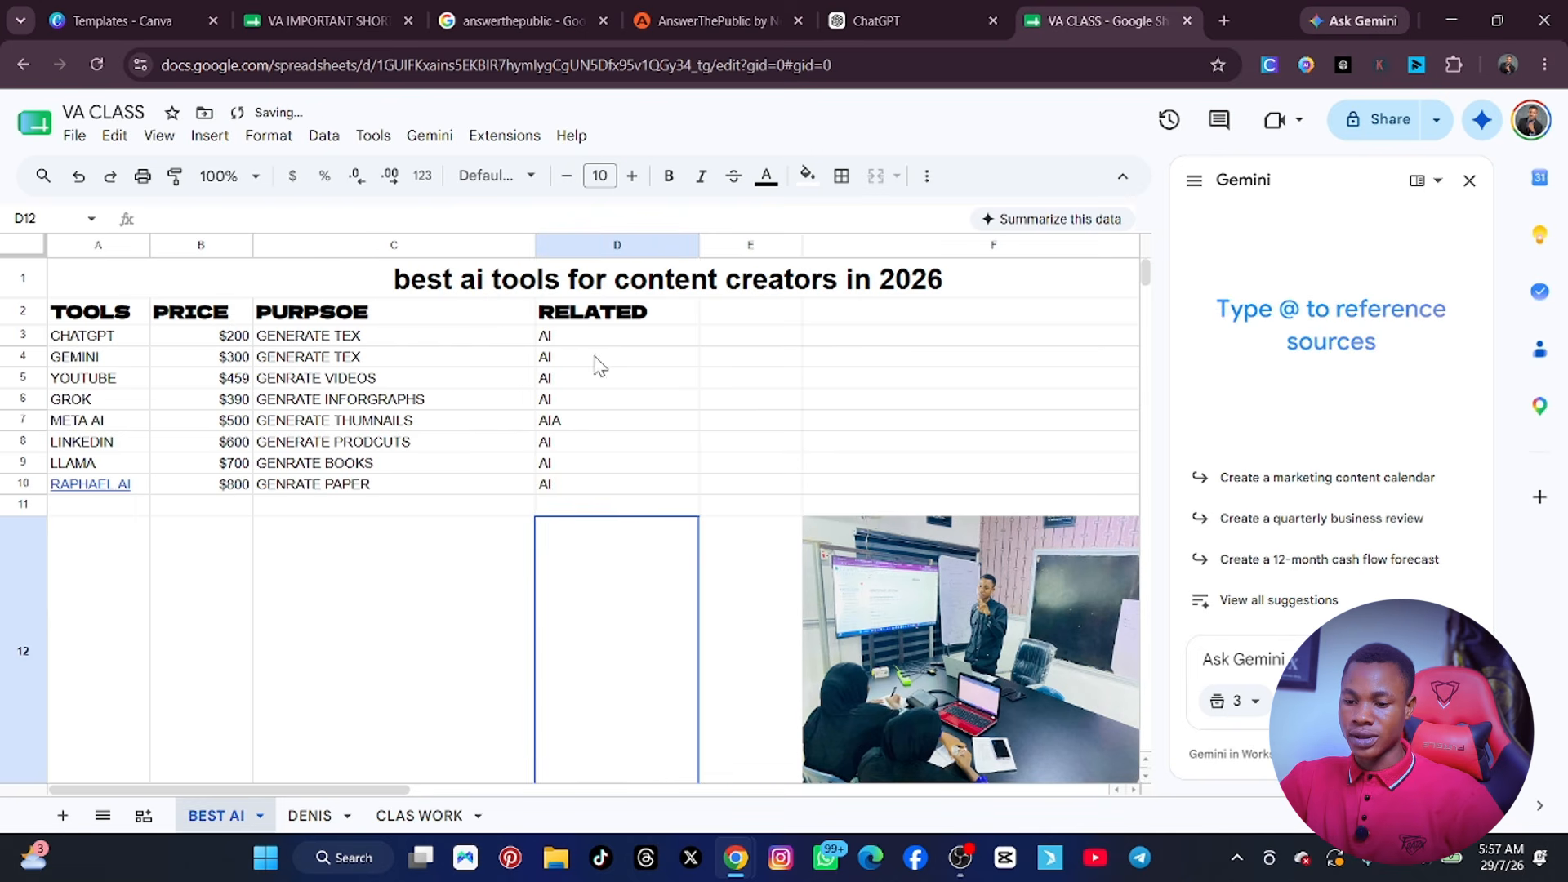
{"action": "left_click", "coordinate": [908, 407]}
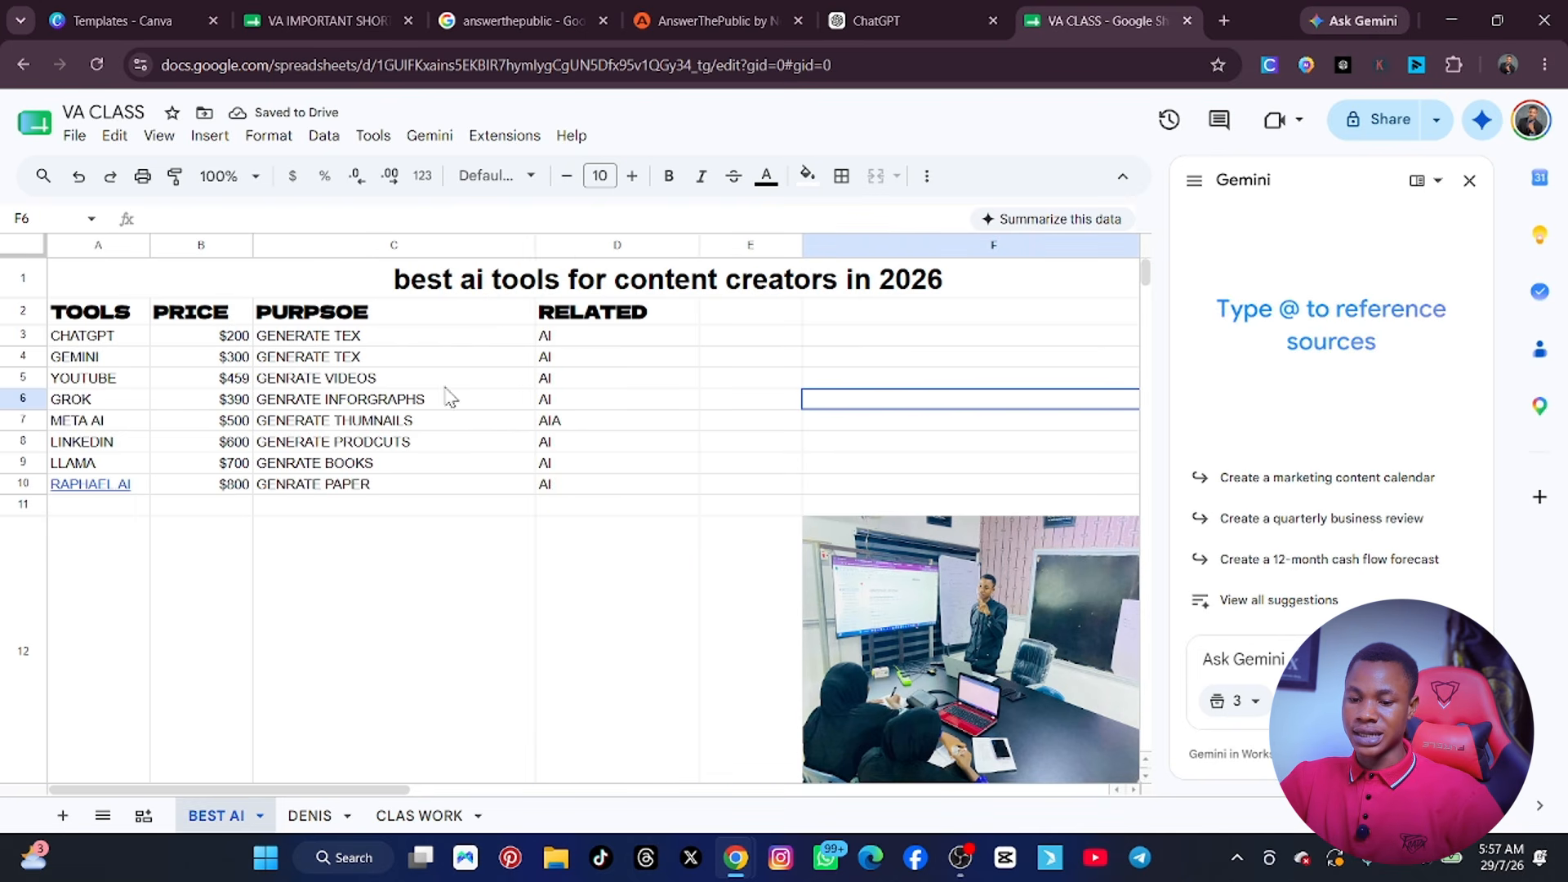
Centre the contents of the table range A2:D11 horizontally.
{"action": "left_click_drag", "start_coordinate": [136, 312], "coordinate": [606, 496]}
{"action": "left_click", "coordinate": [928, 176]}
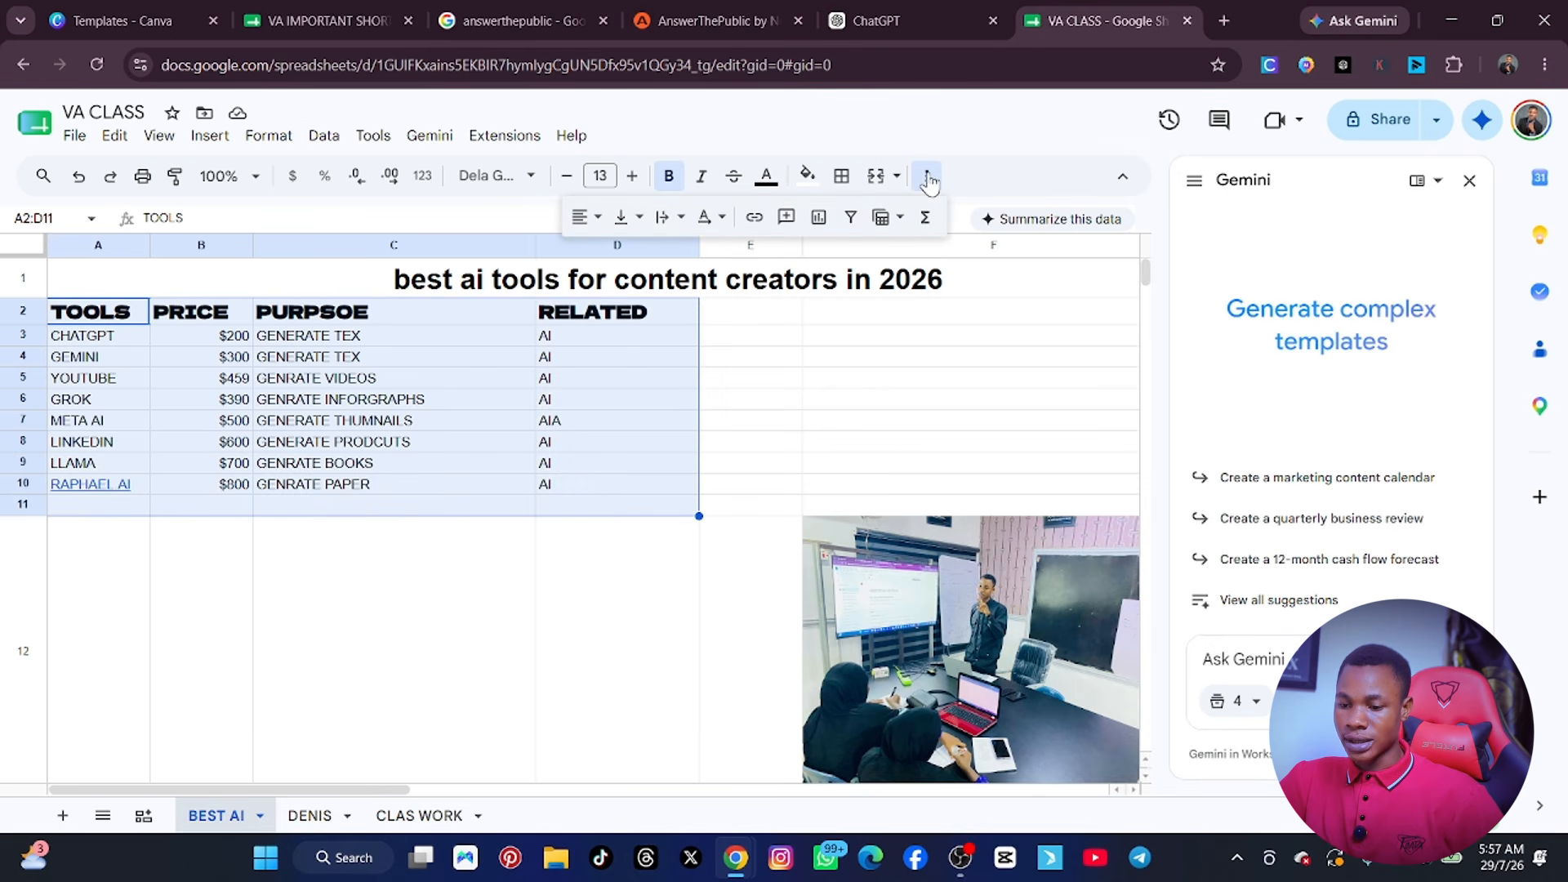
{"action": "left_click", "coordinate": [588, 218]}
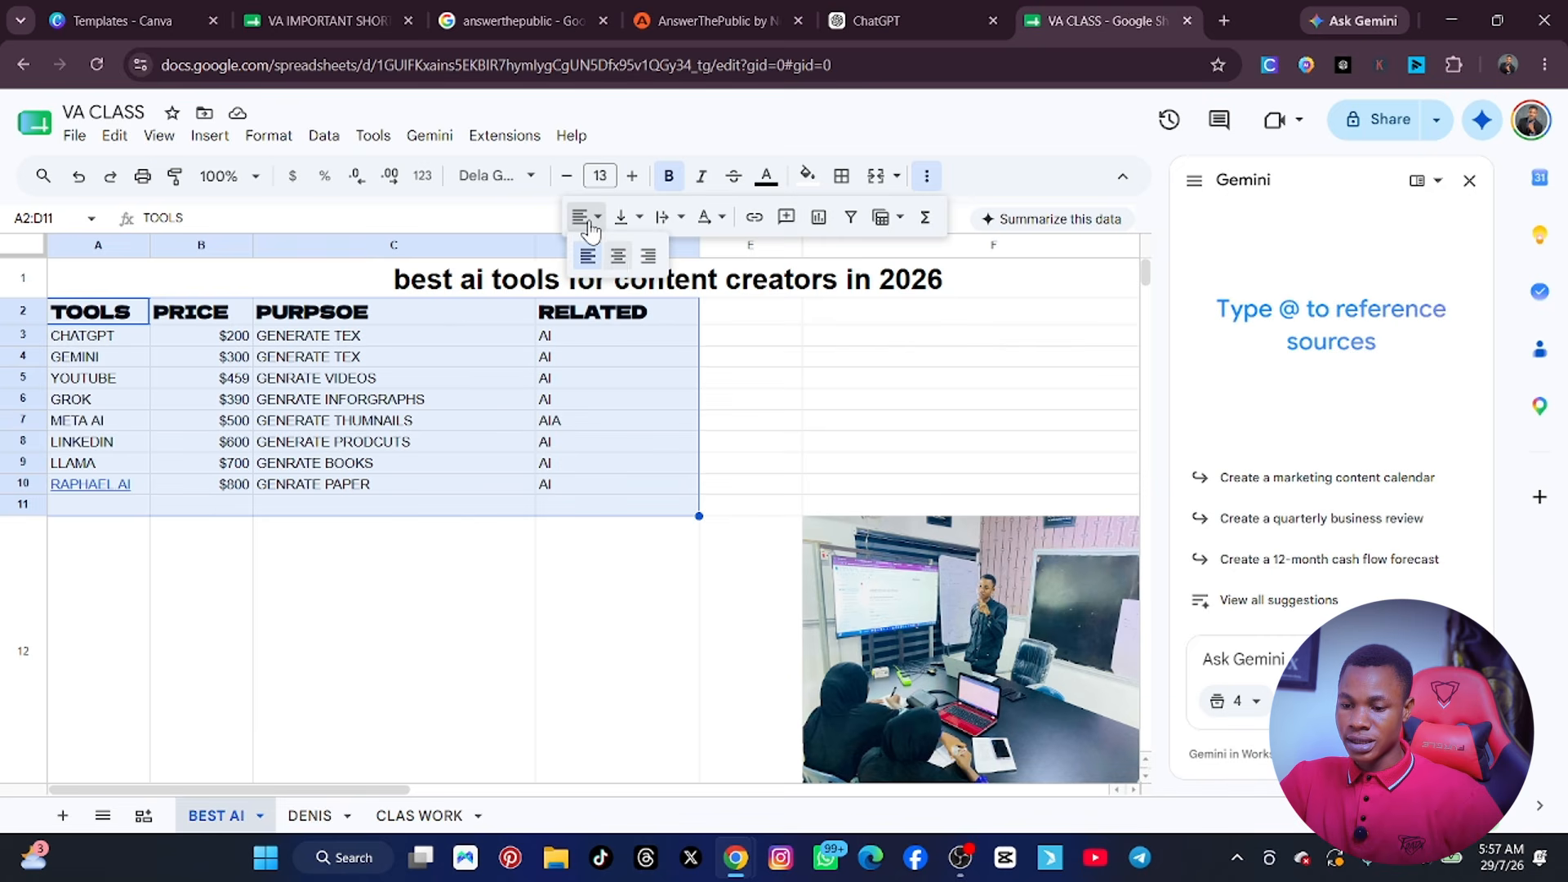
{"action": "left_click", "coordinate": [618, 255]}
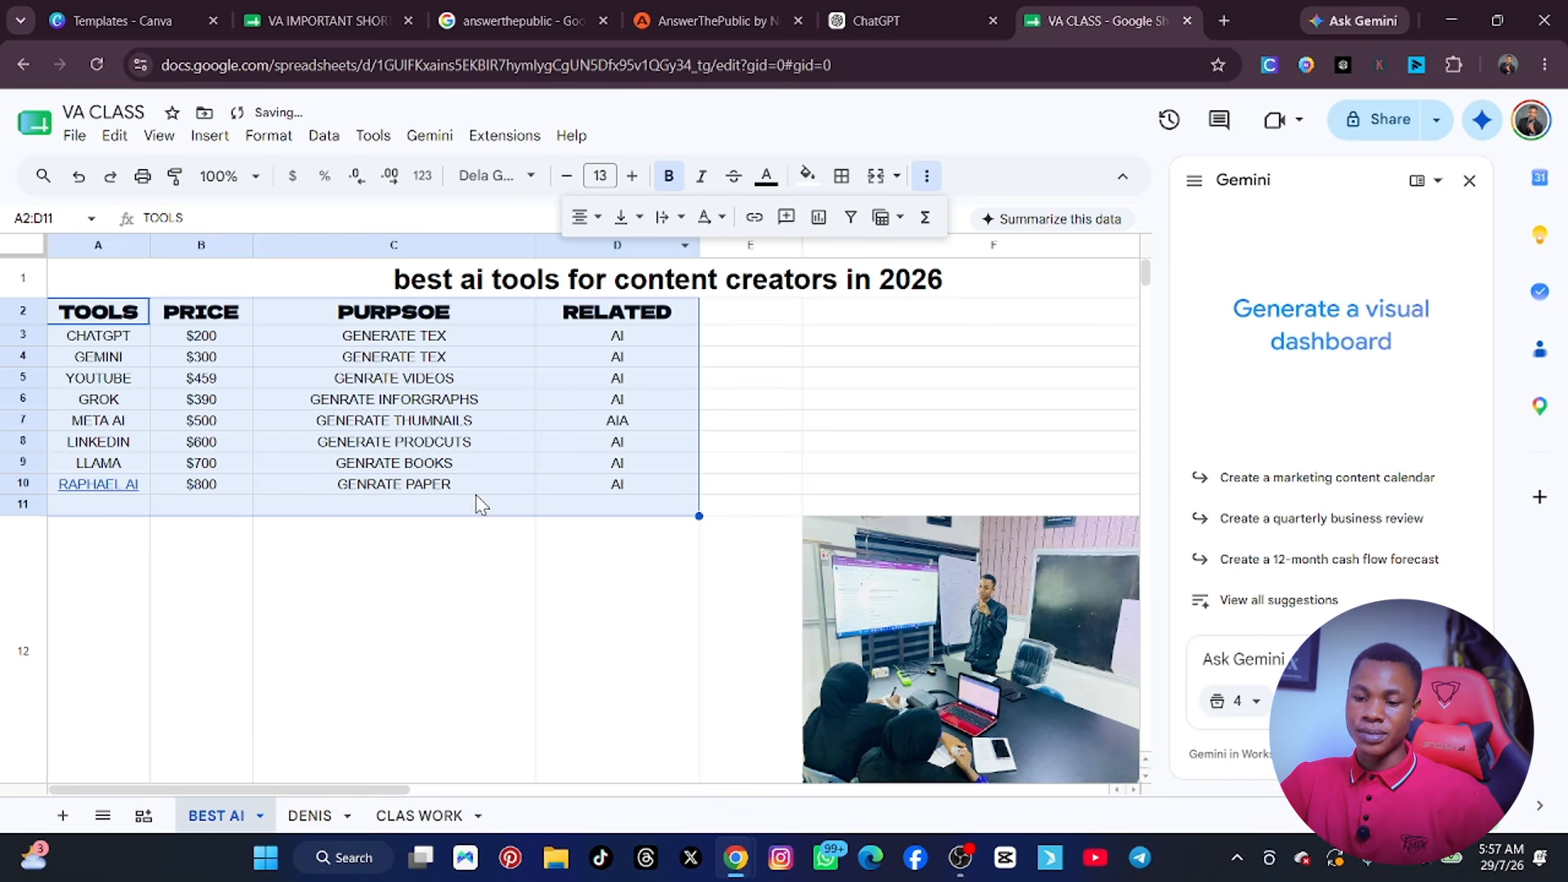
{"action": "left_click", "coordinate": [480, 611]}
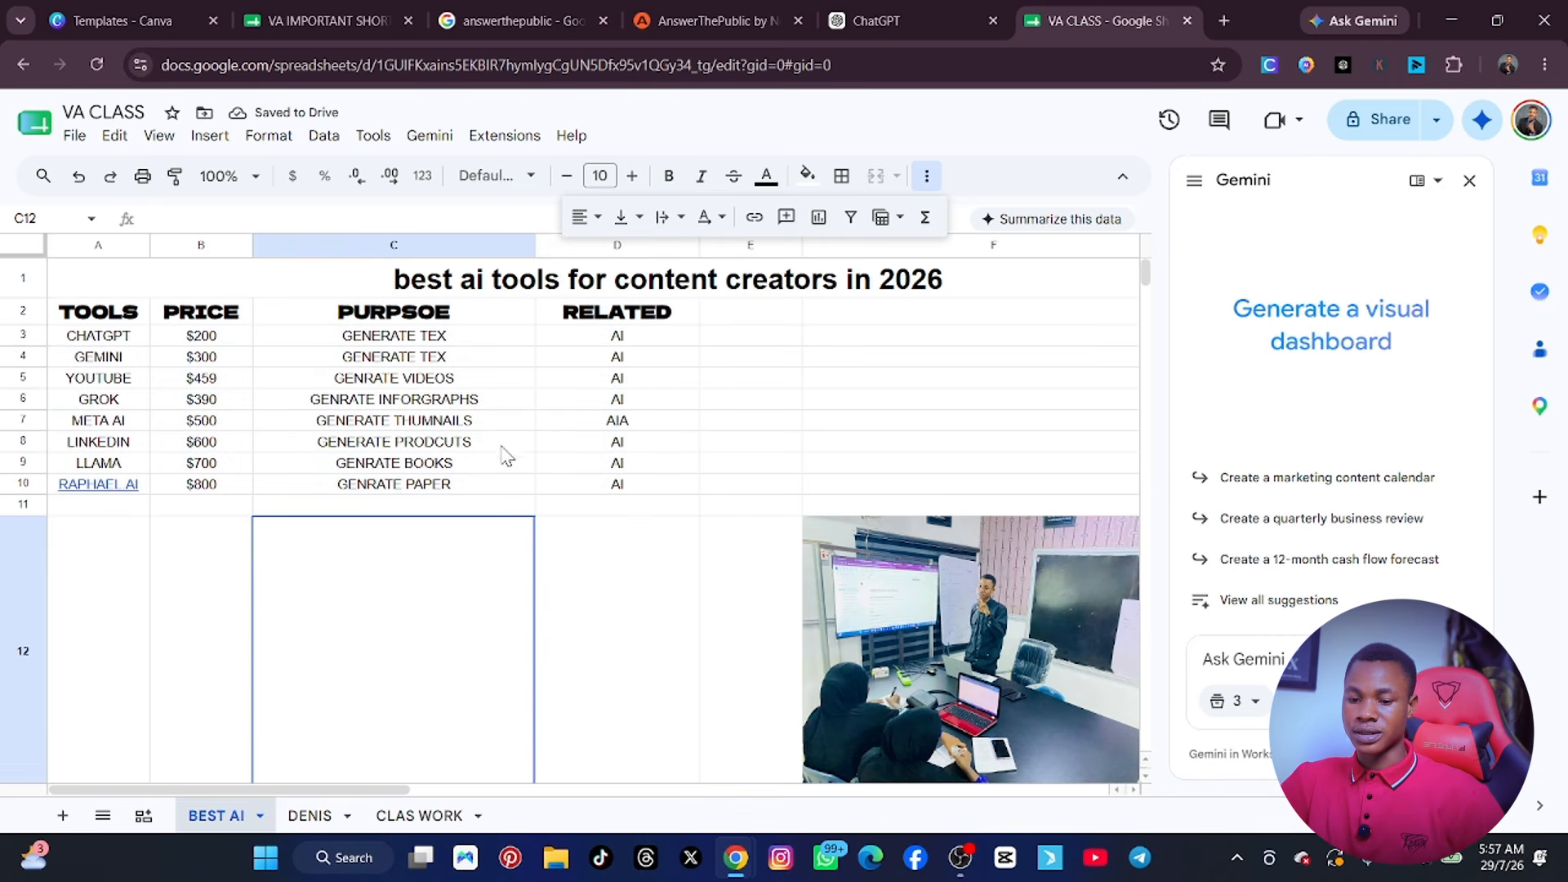
{"action": "left_click", "coordinate": [841, 374]}
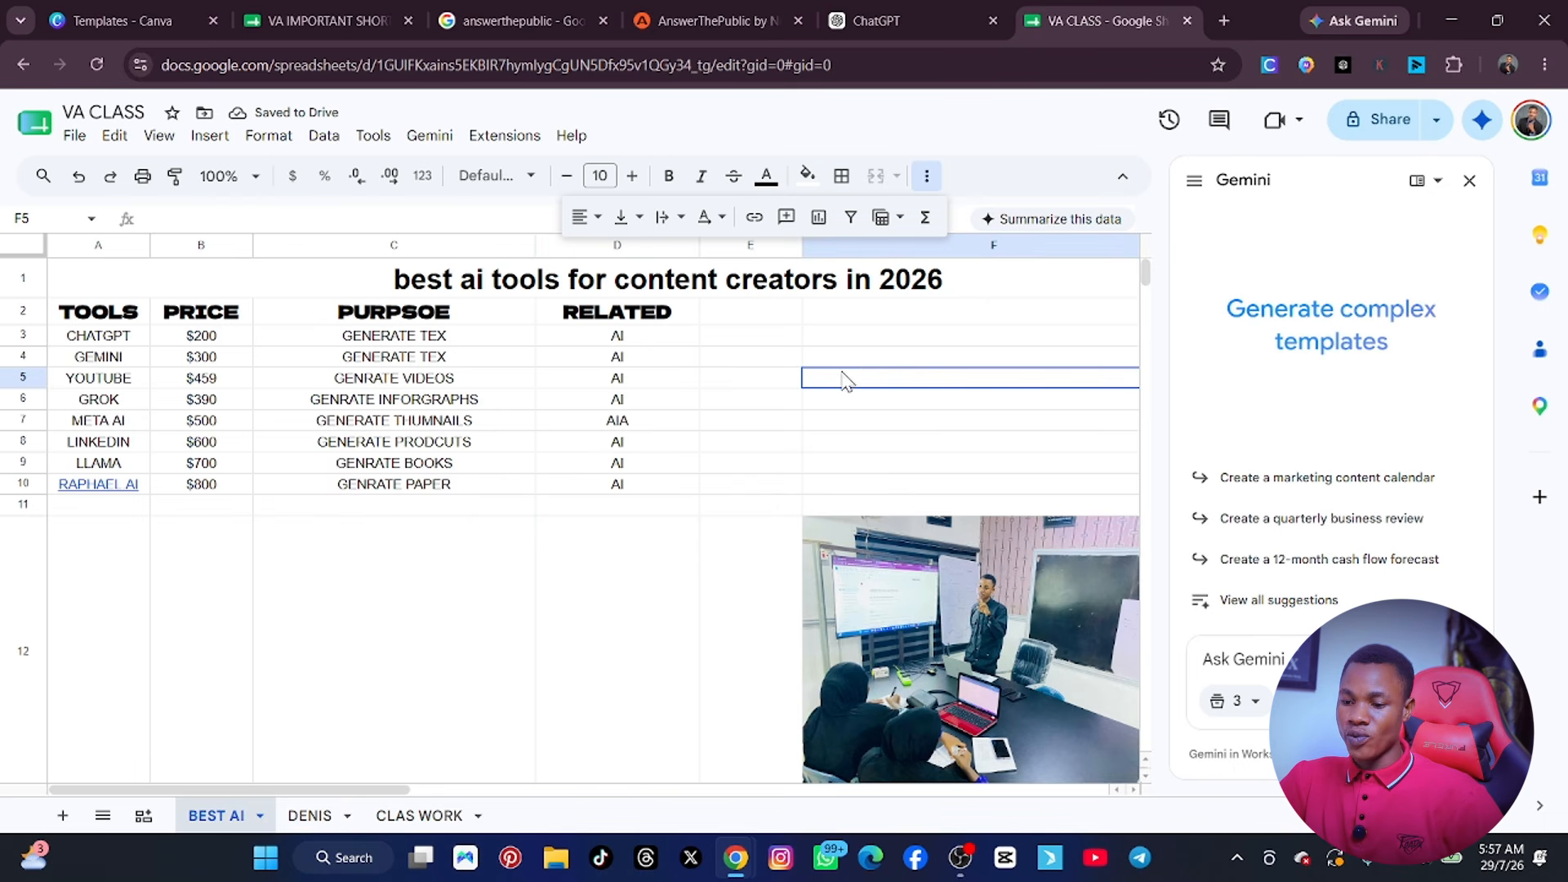
{"action": "left_click", "coordinate": [658, 318]}
{"action": "left_click_drag", "start_coordinate": [549, 321], "coordinate": [424, 322]}
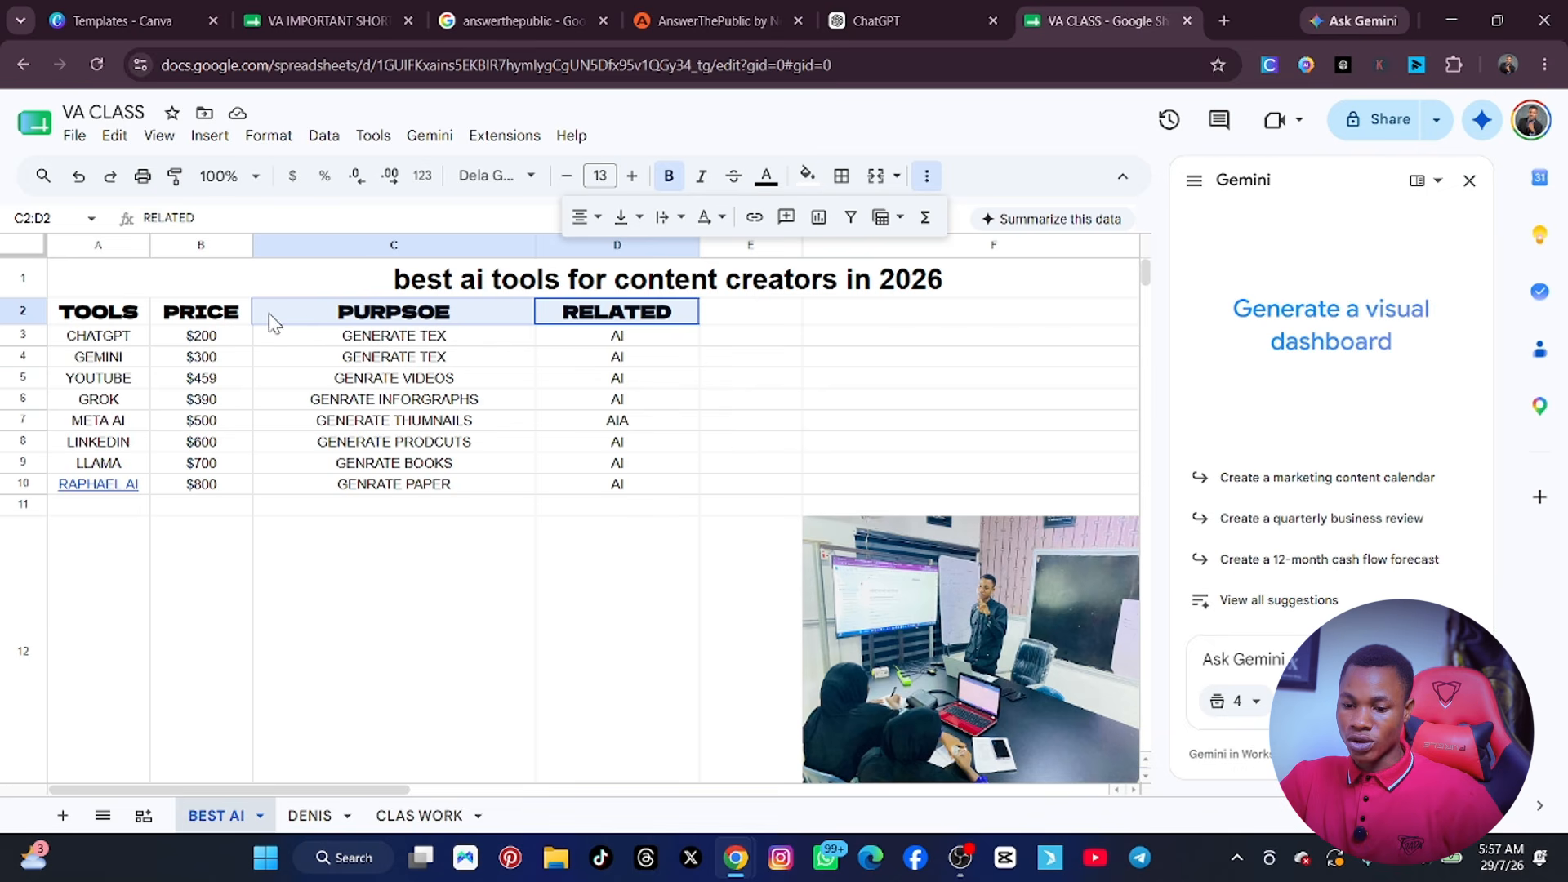
{"action": "left_click", "coordinate": [435, 459]}
Set the text colour of the title and table range A1:G10 to blue.
{"action": "left_click_drag", "start_coordinate": [63, 321], "coordinate": [640, 490]}
{"action": "left_click_drag", "start_coordinate": [163, 281], "coordinate": [618, 494]}
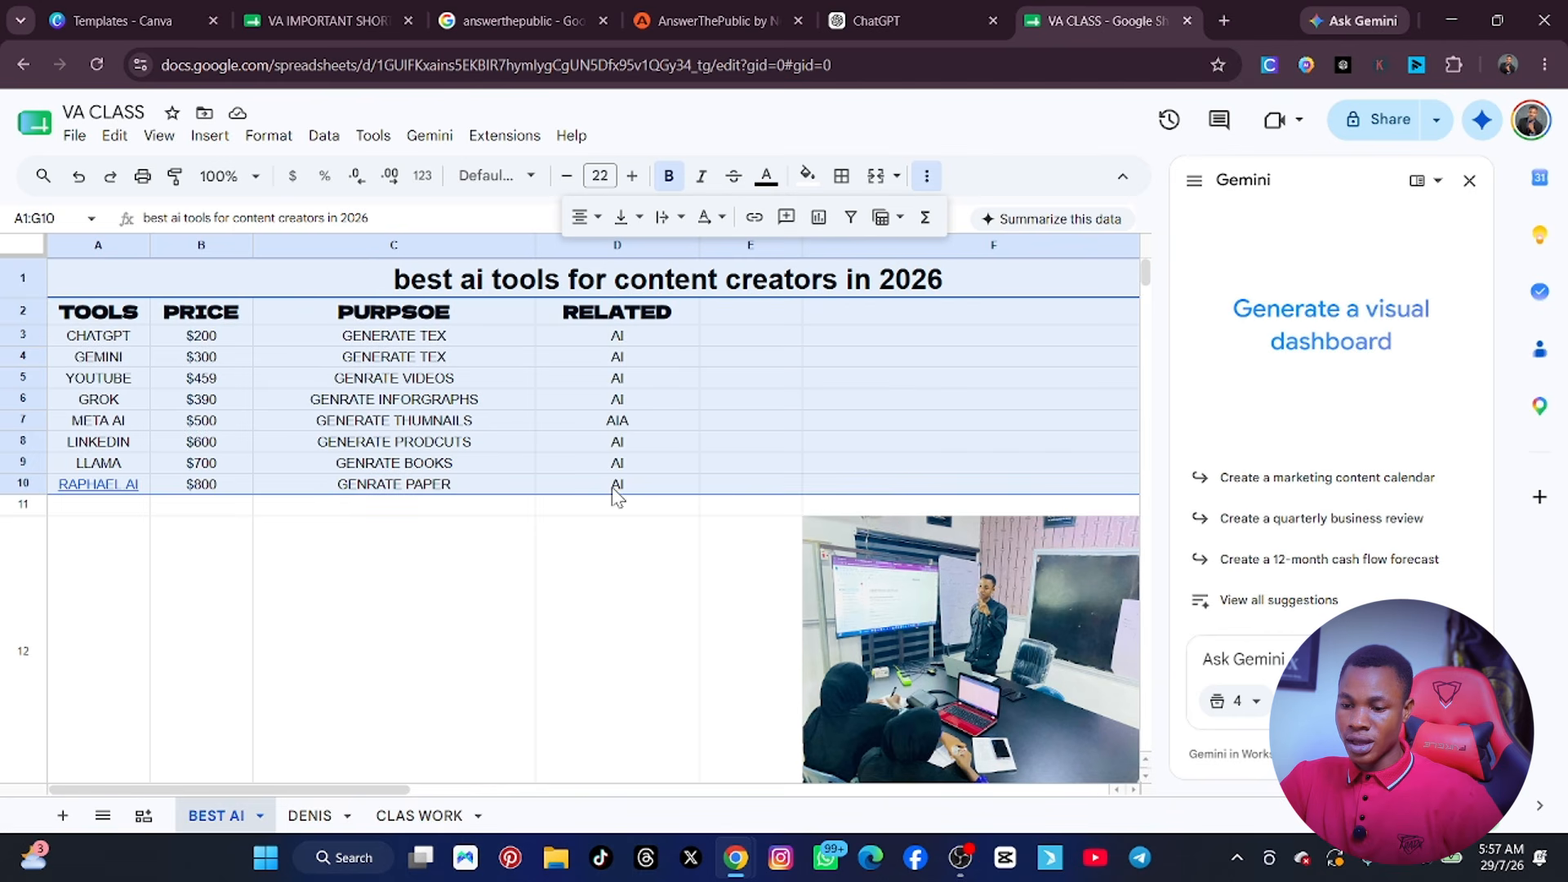
{"action": "left_click", "coordinate": [766, 176]}
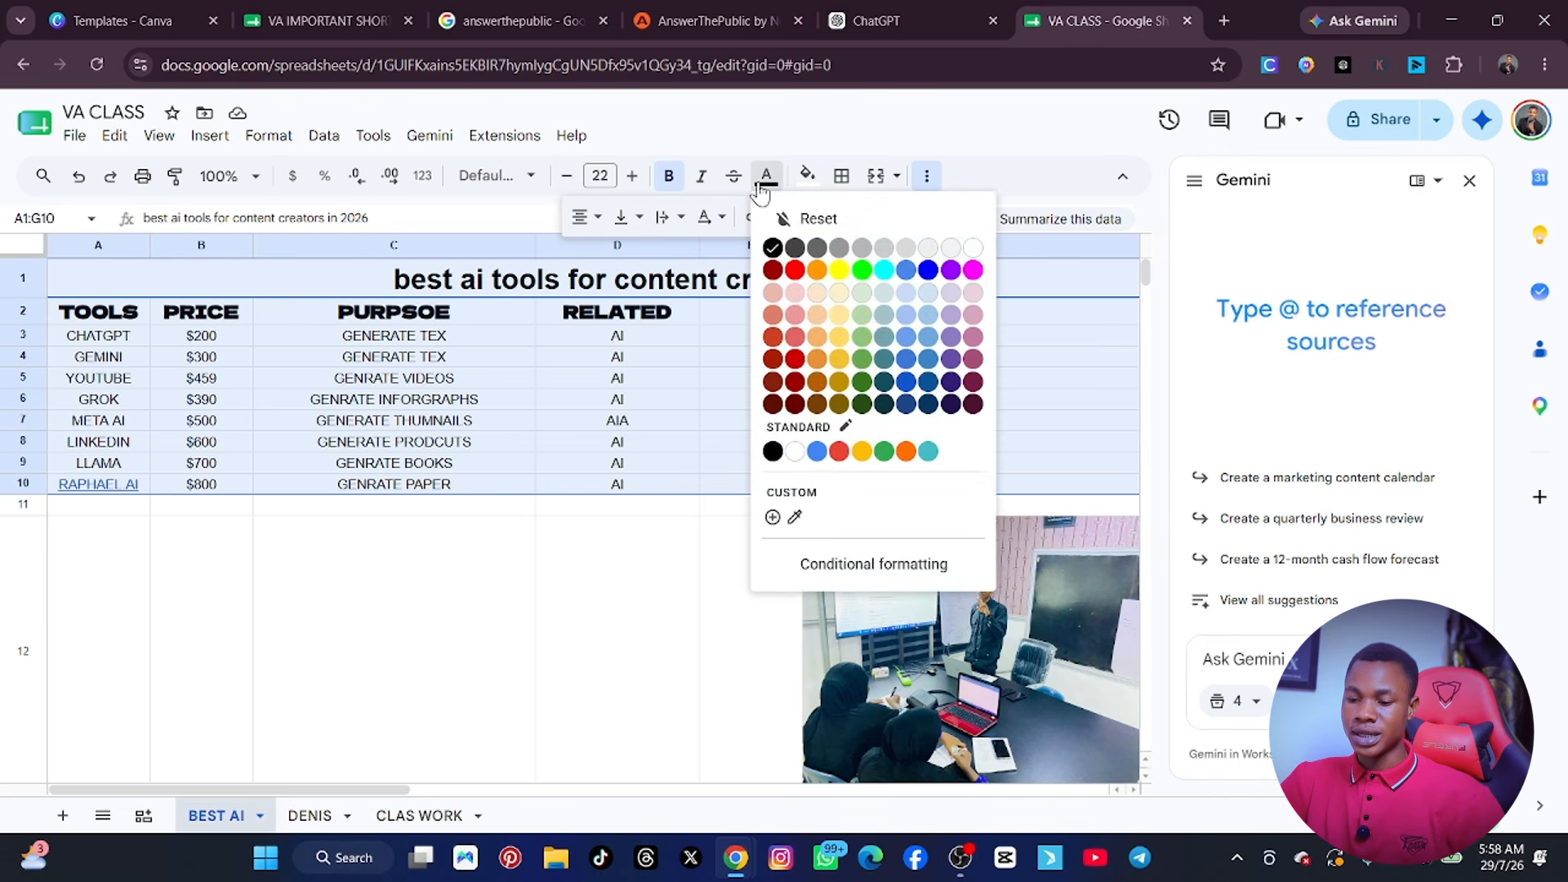
{"action": "left_click", "coordinate": [928, 270]}
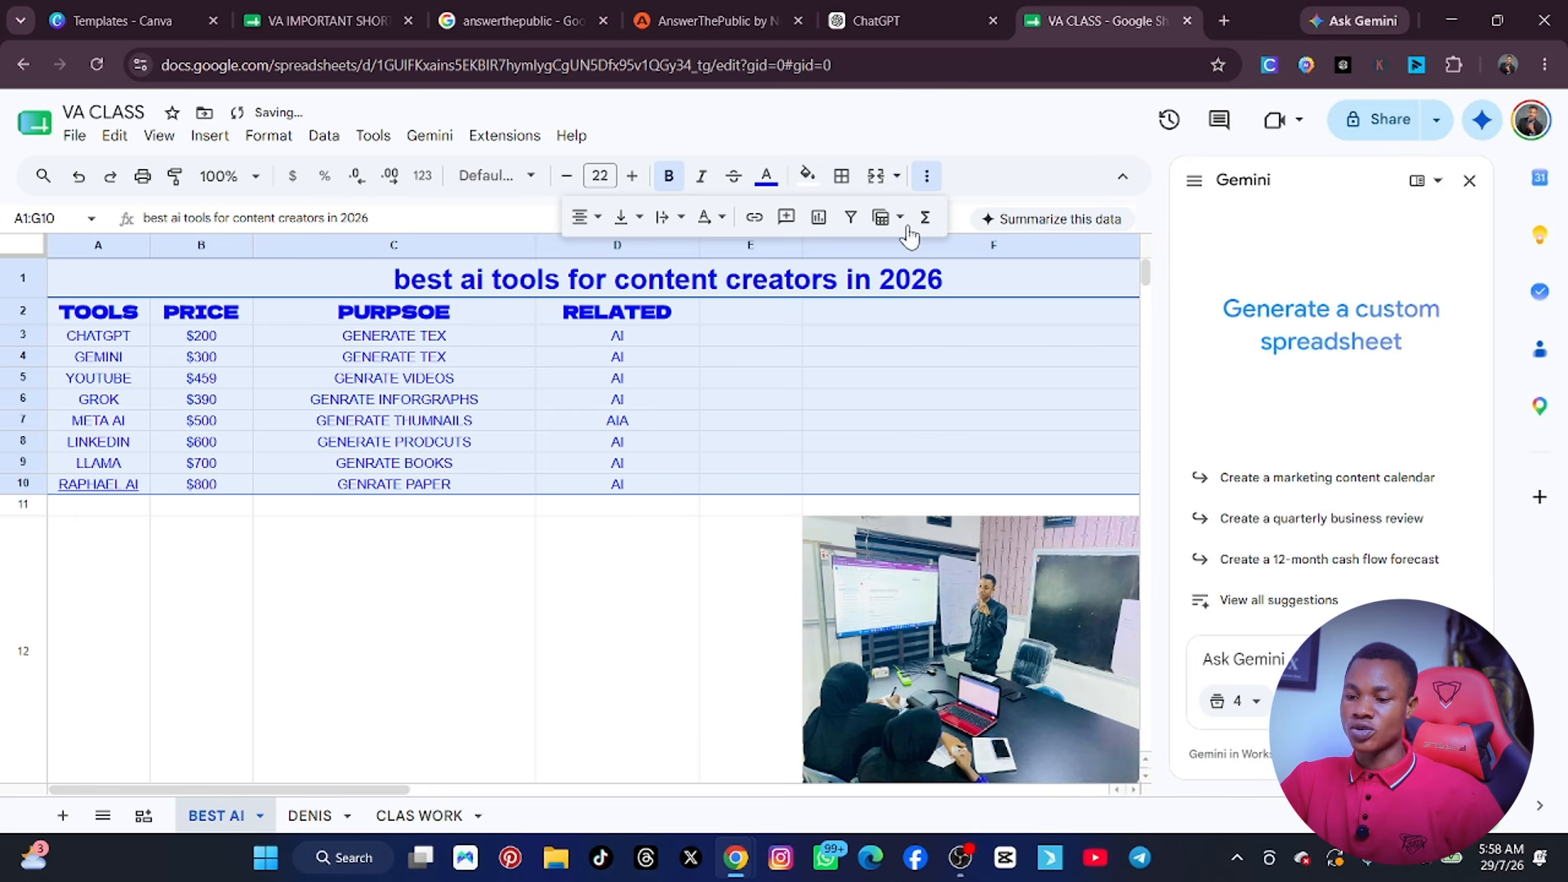
Try a yellow fill on the range A1:G10, and undo it.
{"action": "left_click", "coordinate": [807, 175]}
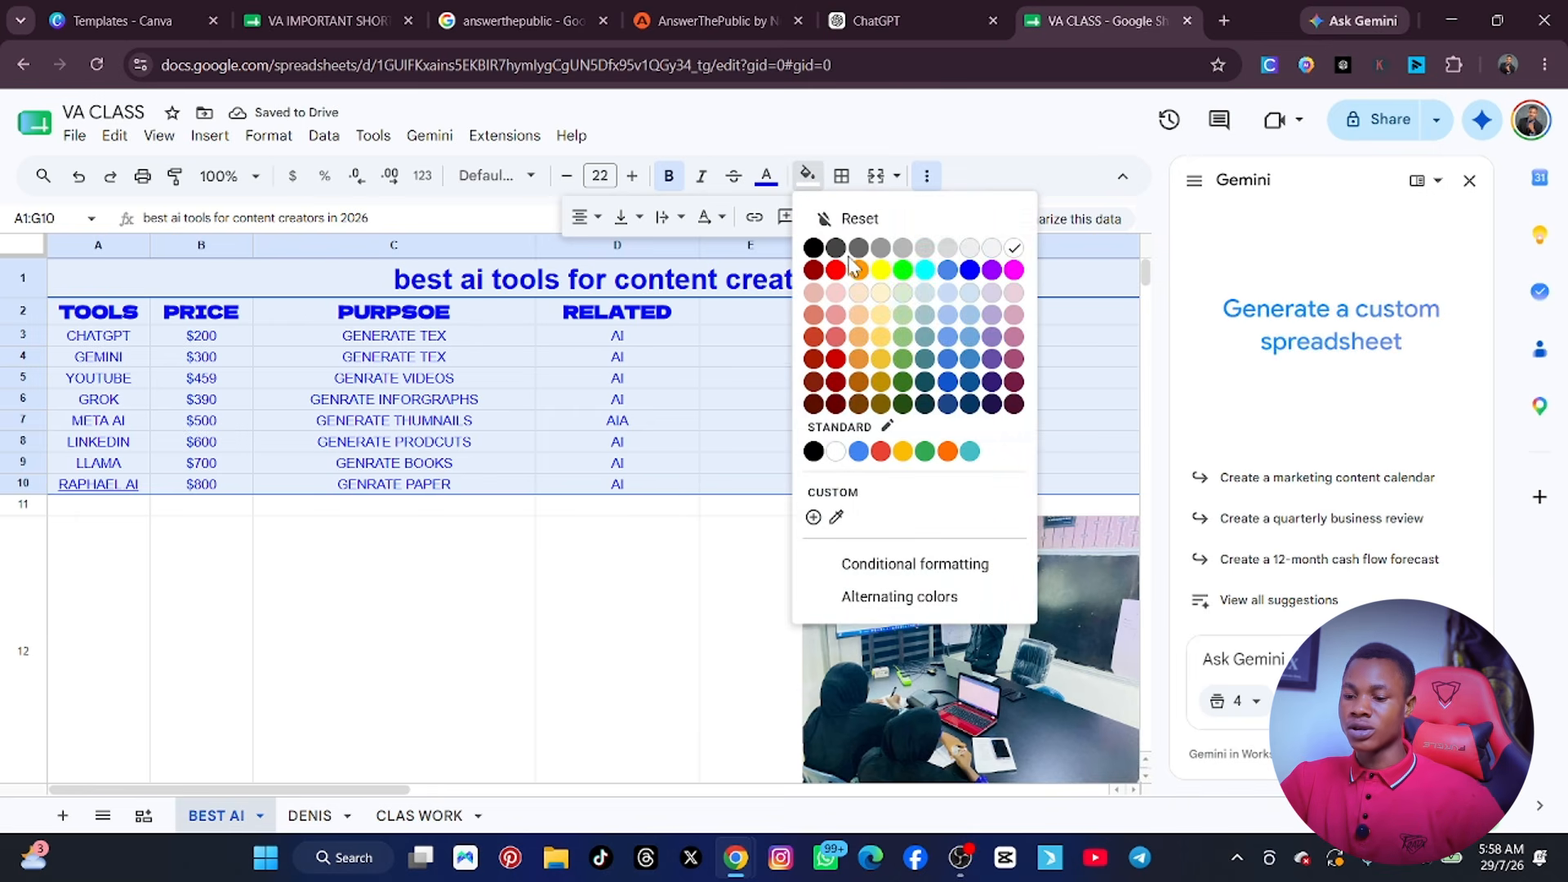
{"action": "left_click", "coordinate": [880, 270]}
{"action": "left_click", "coordinate": [692, 616]}
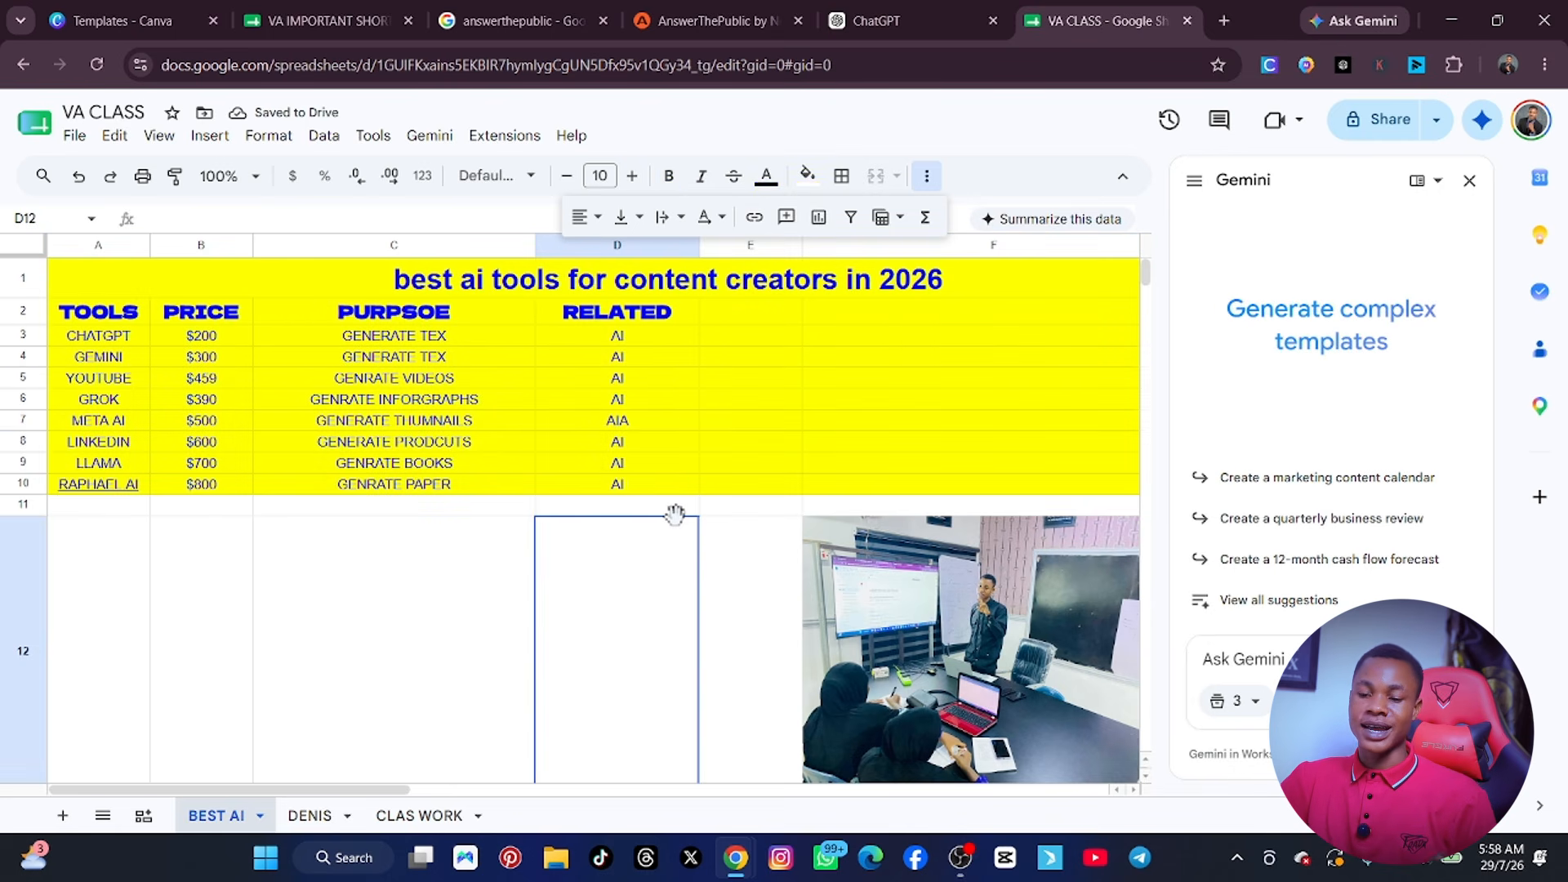
{"action": "key", "text": "ctrl+z"}
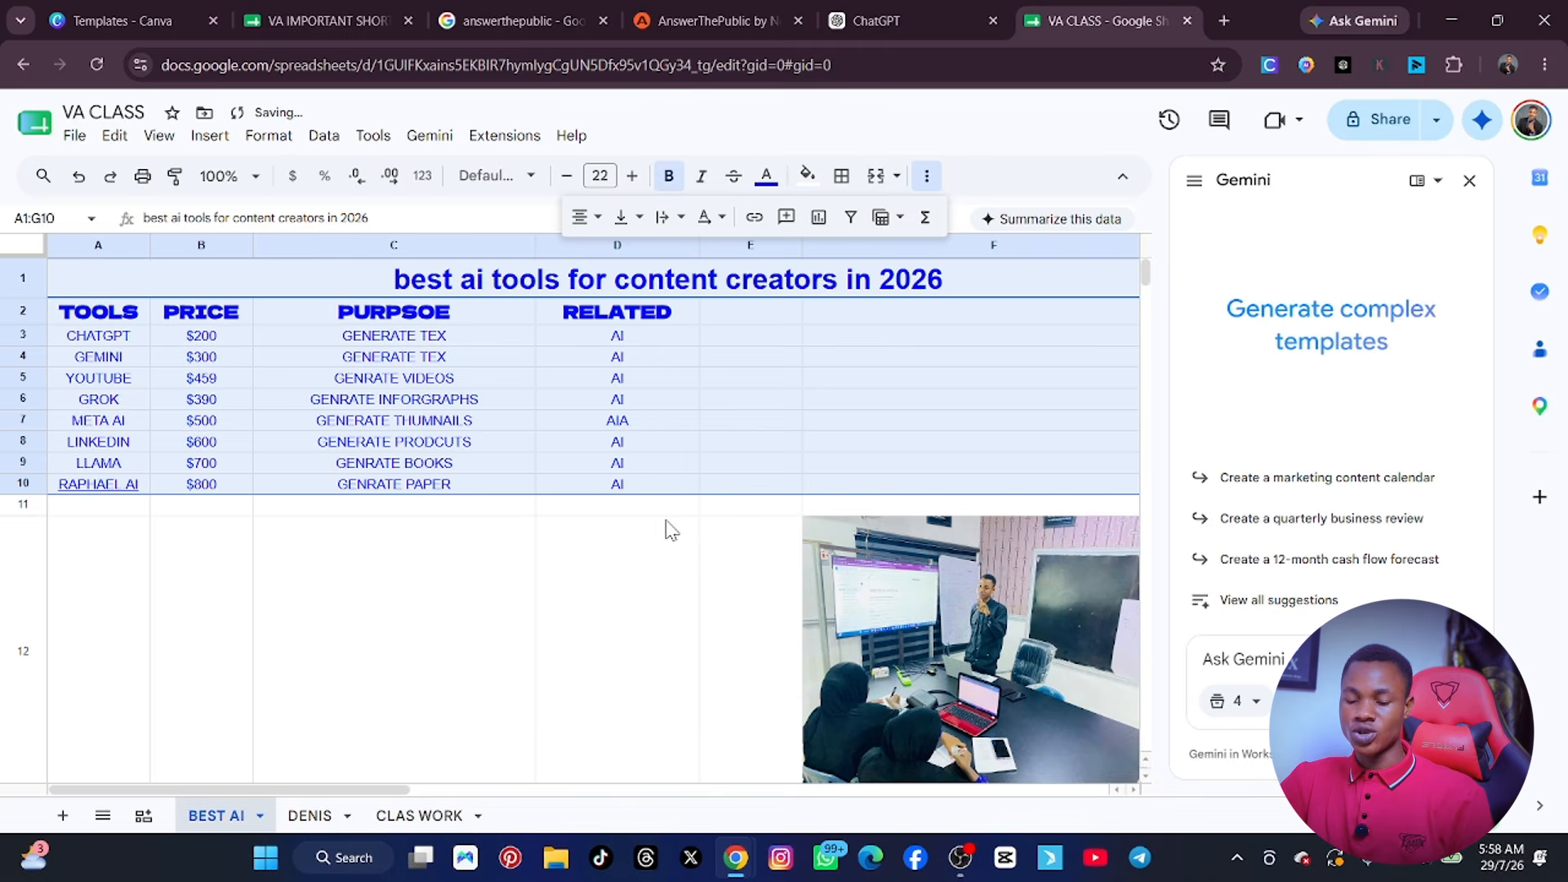
{"action": "left_click", "coordinate": [659, 545]}
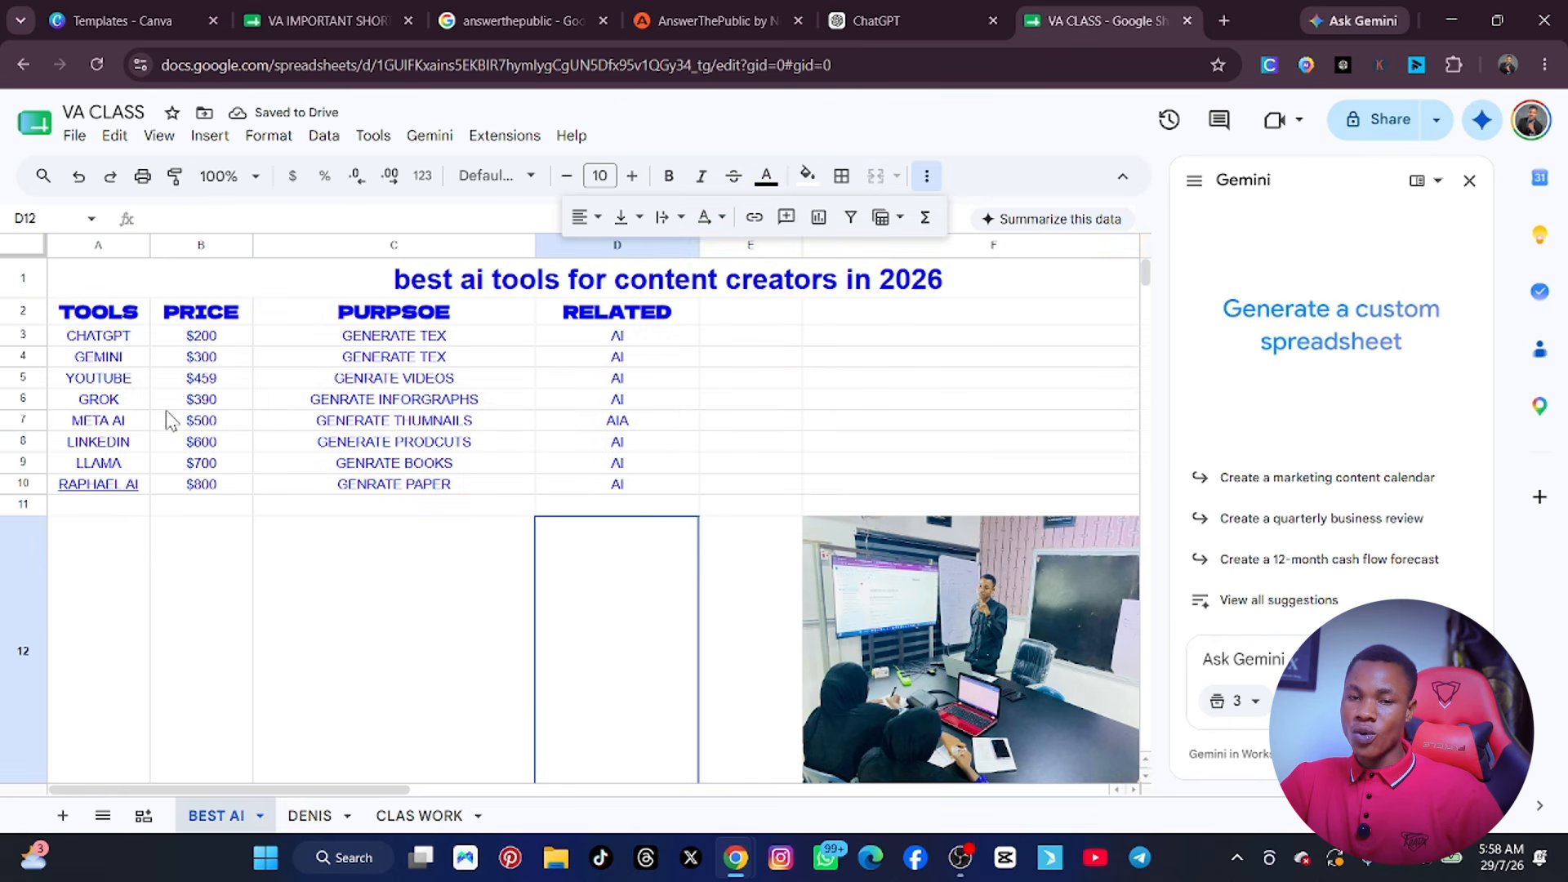
Fill the YOUTUBE row, cells A5:D5, with yellow.
{"action": "left_click", "coordinate": [64, 379]}
{"action": "left_click", "coordinate": [344, 384], "text": "shift"}
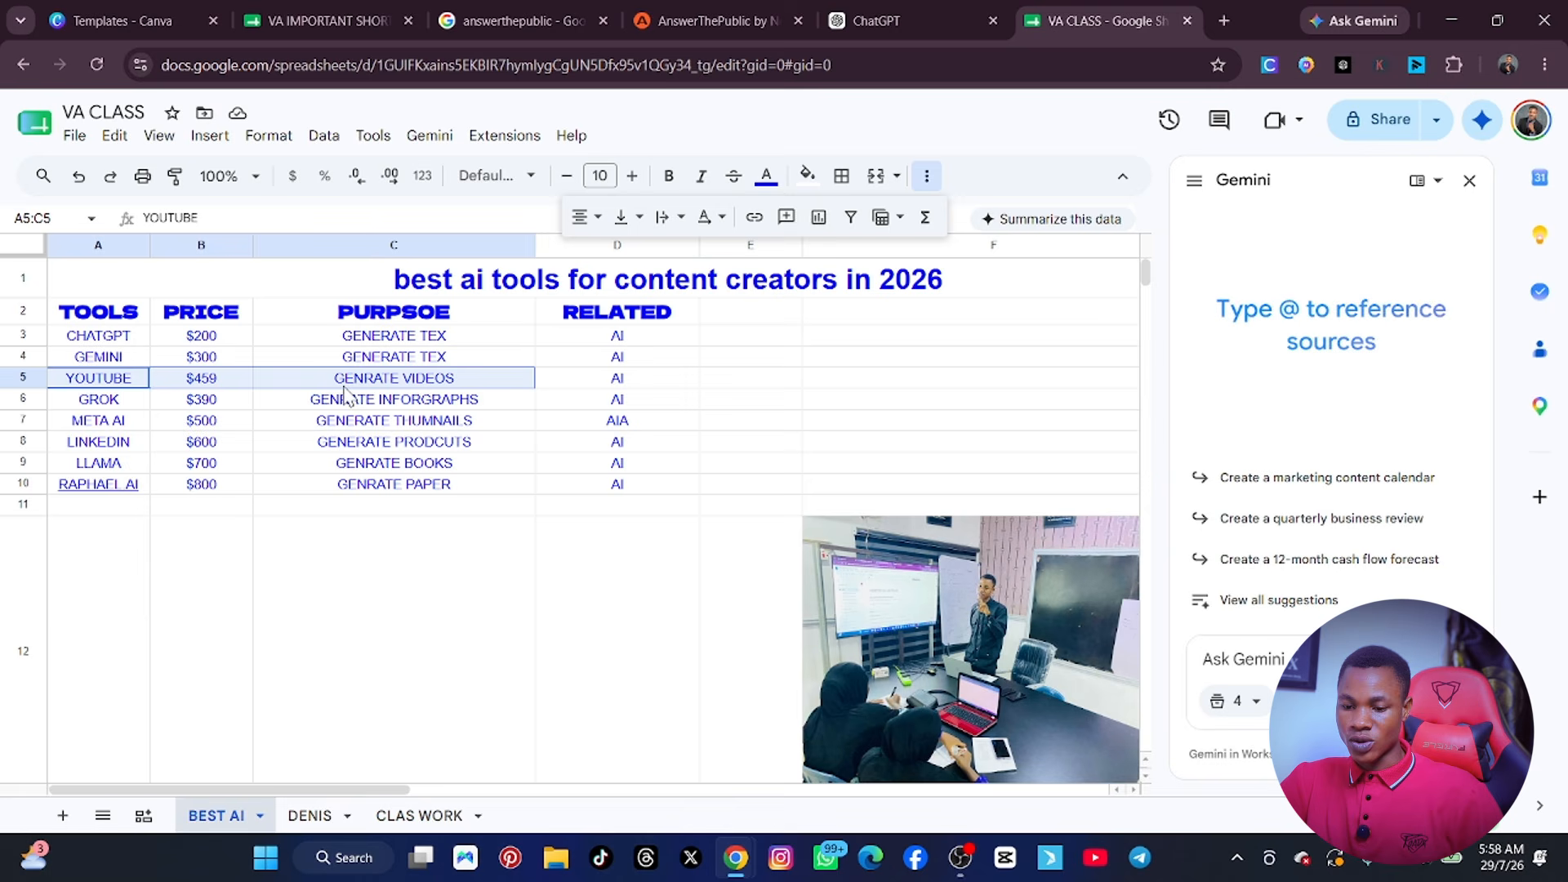
{"action": "left_click", "coordinate": [539, 382], "text": "shift"}
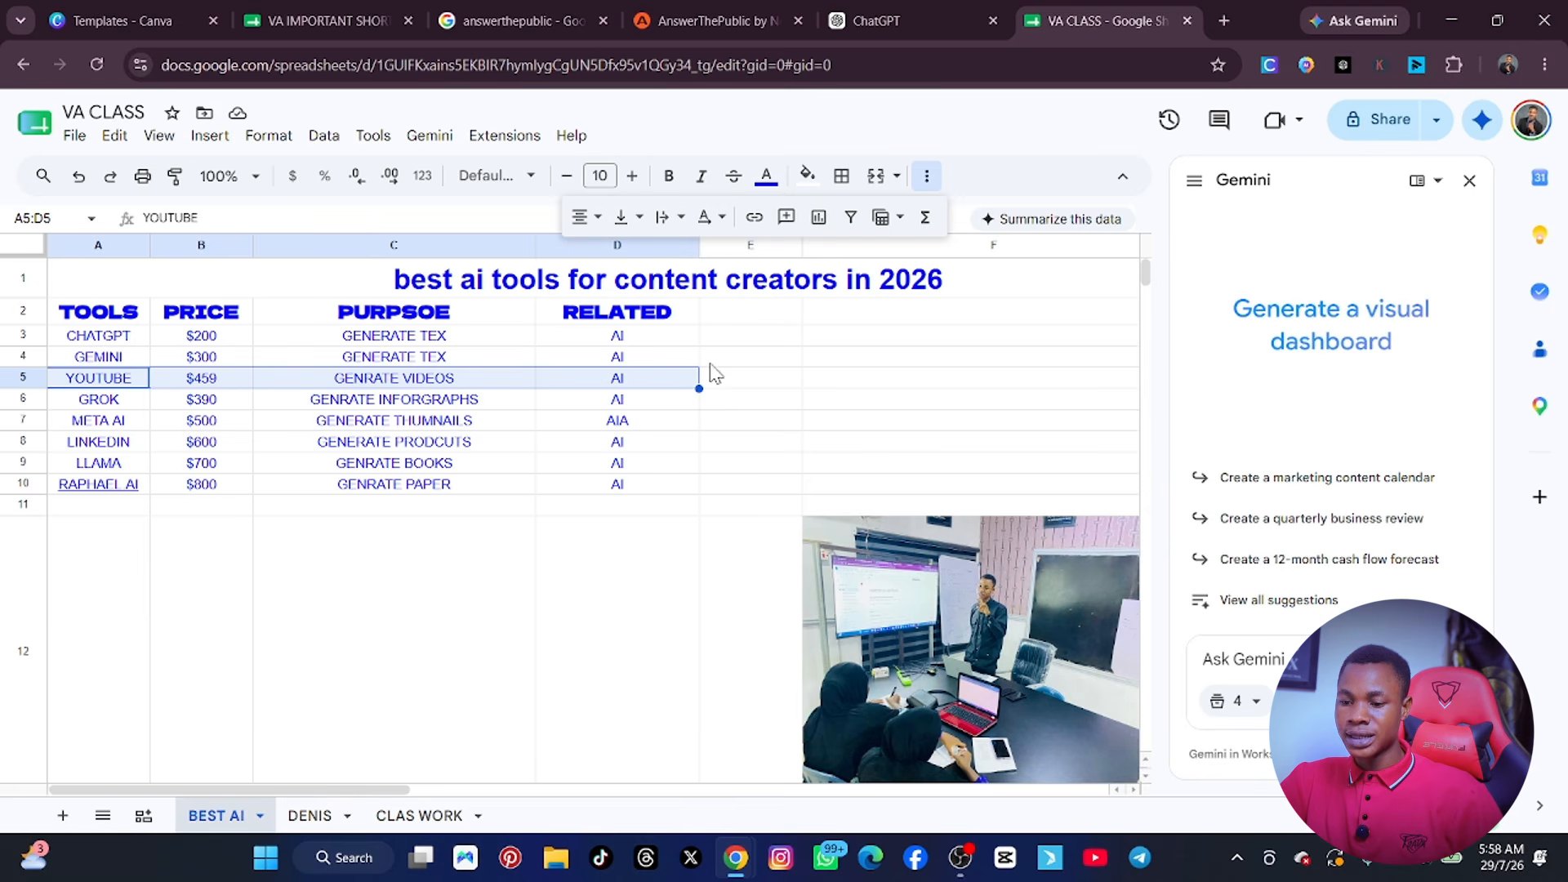
{"action": "left_click", "coordinate": [807, 175]}
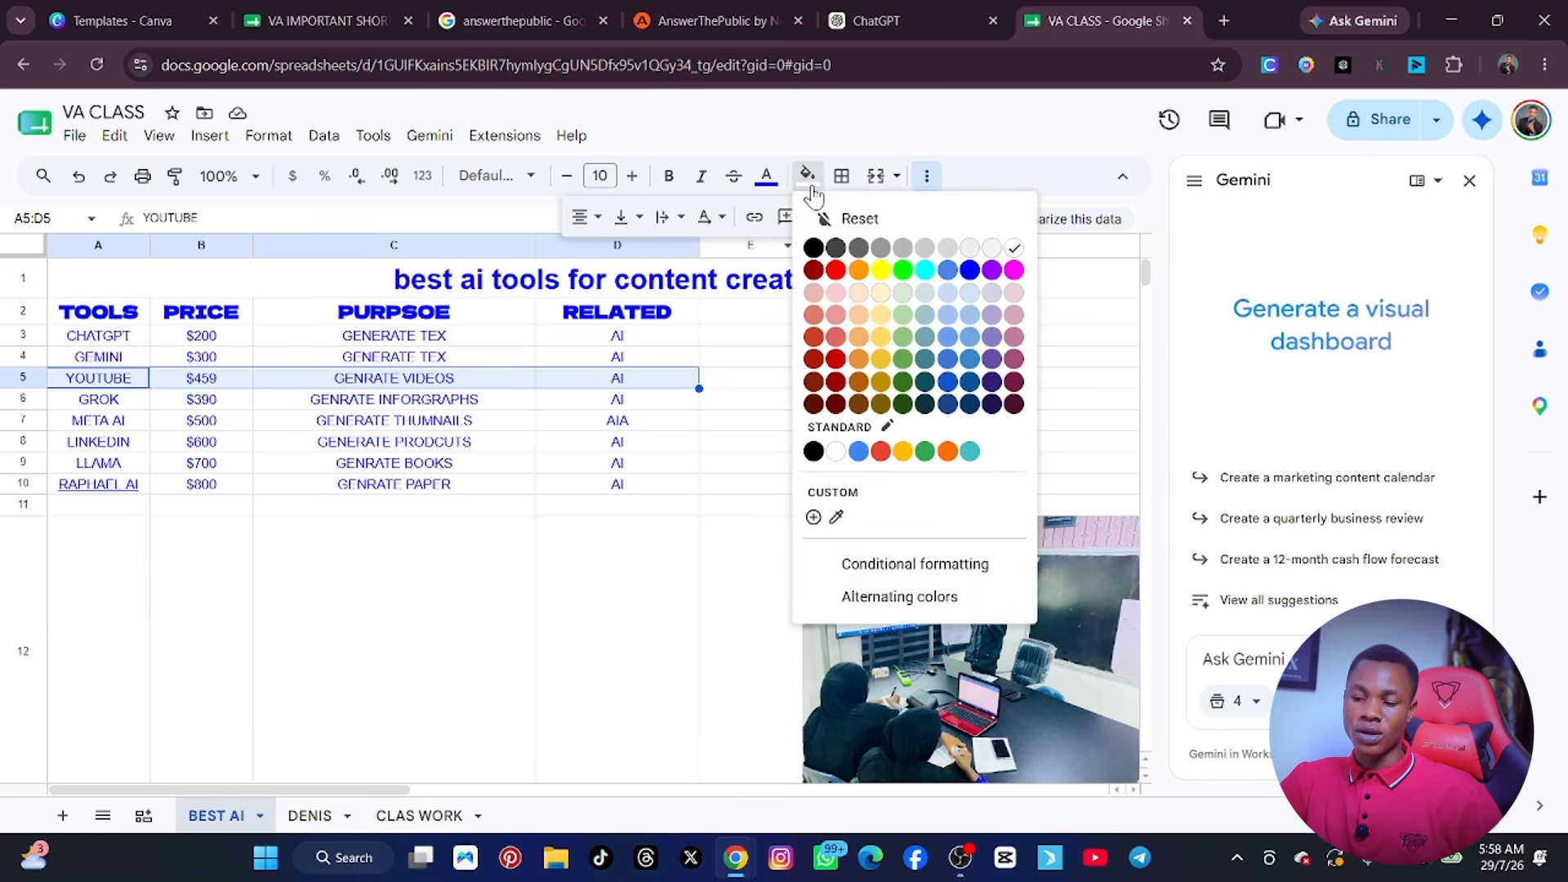
{"action": "left_click", "coordinate": [880, 270]}
{"action": "left_click", "coordinate": [602, 576]}
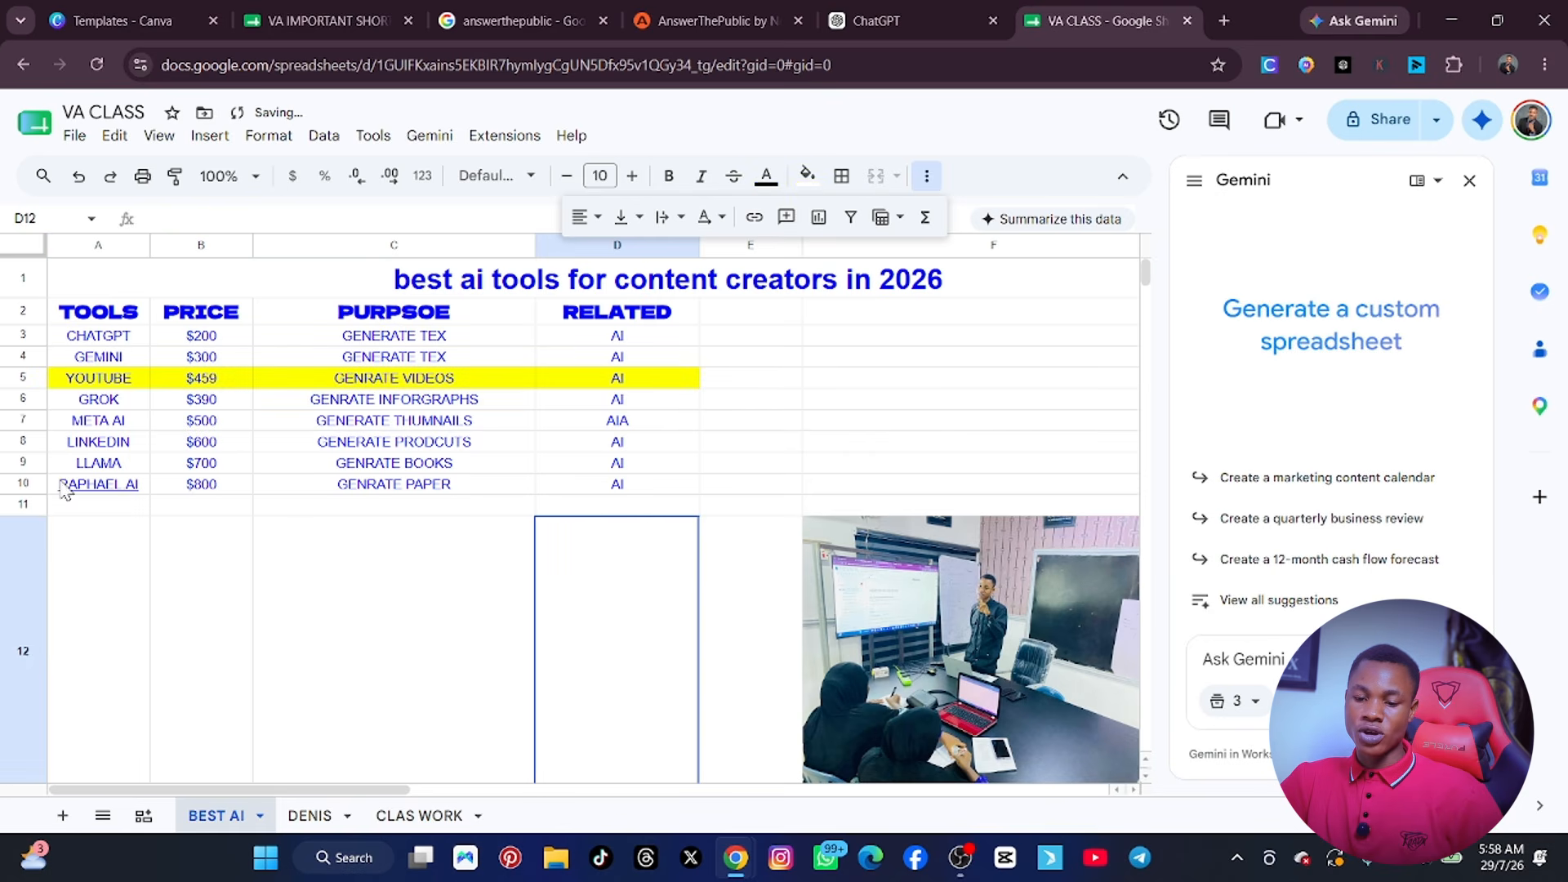
Fill the RAPHAEL AI row, cells A10:D10, with red.
{"action": "left_click_drag", "start_coordinate": [64, 488], "coordinate": [608, 496]}
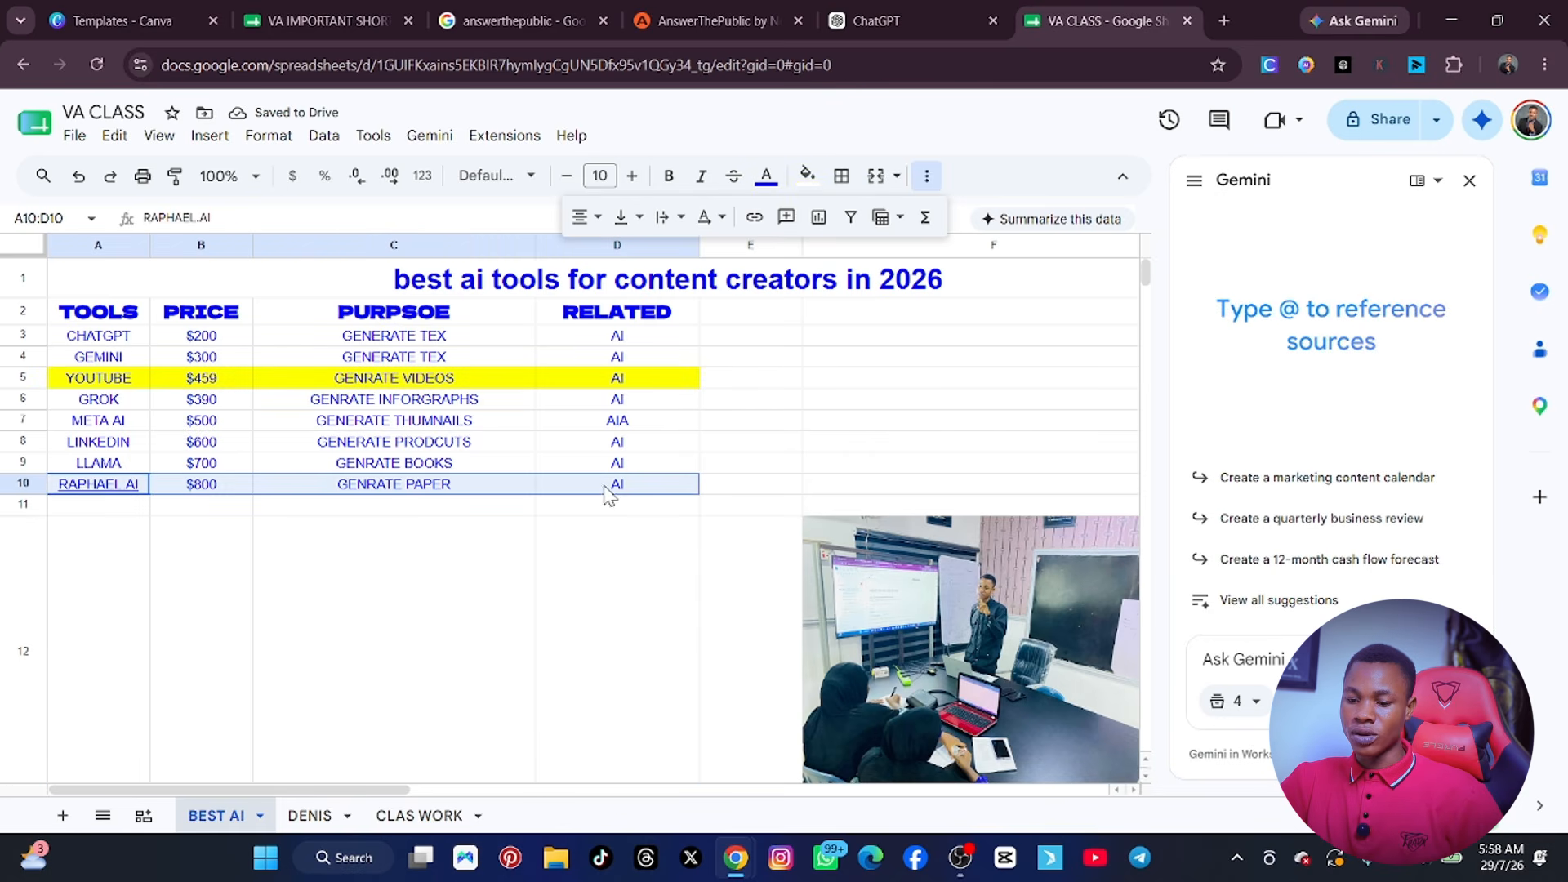
{"action": "left_click", "coordinate": [807, 176]}
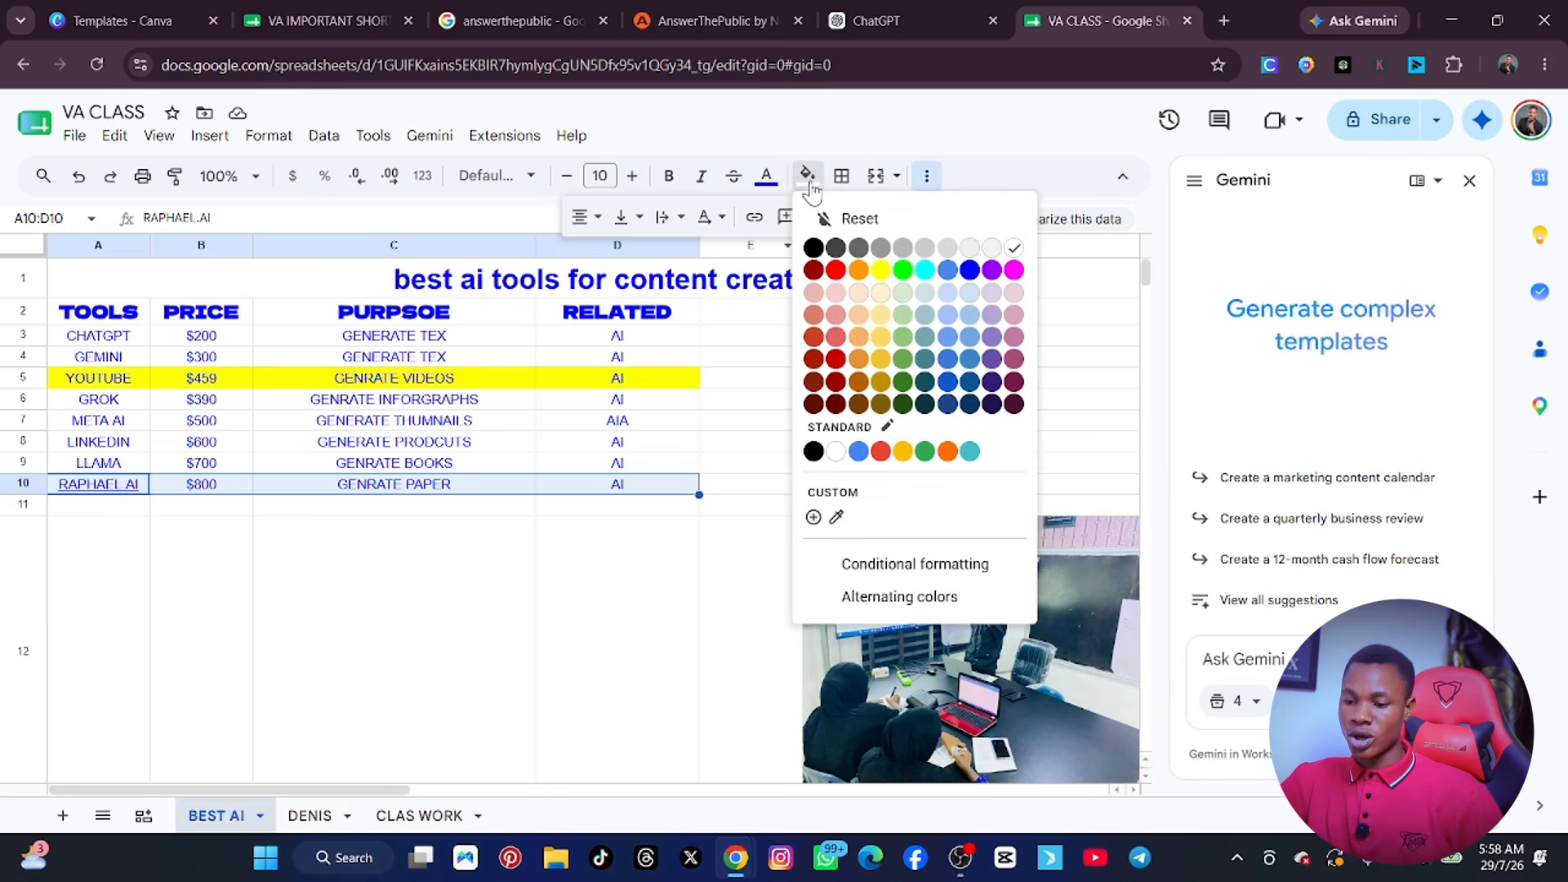
{"action": "left_click", "coordinate": [838, 271]}
{"action": "left_click", "coordinate": [578, 626]}
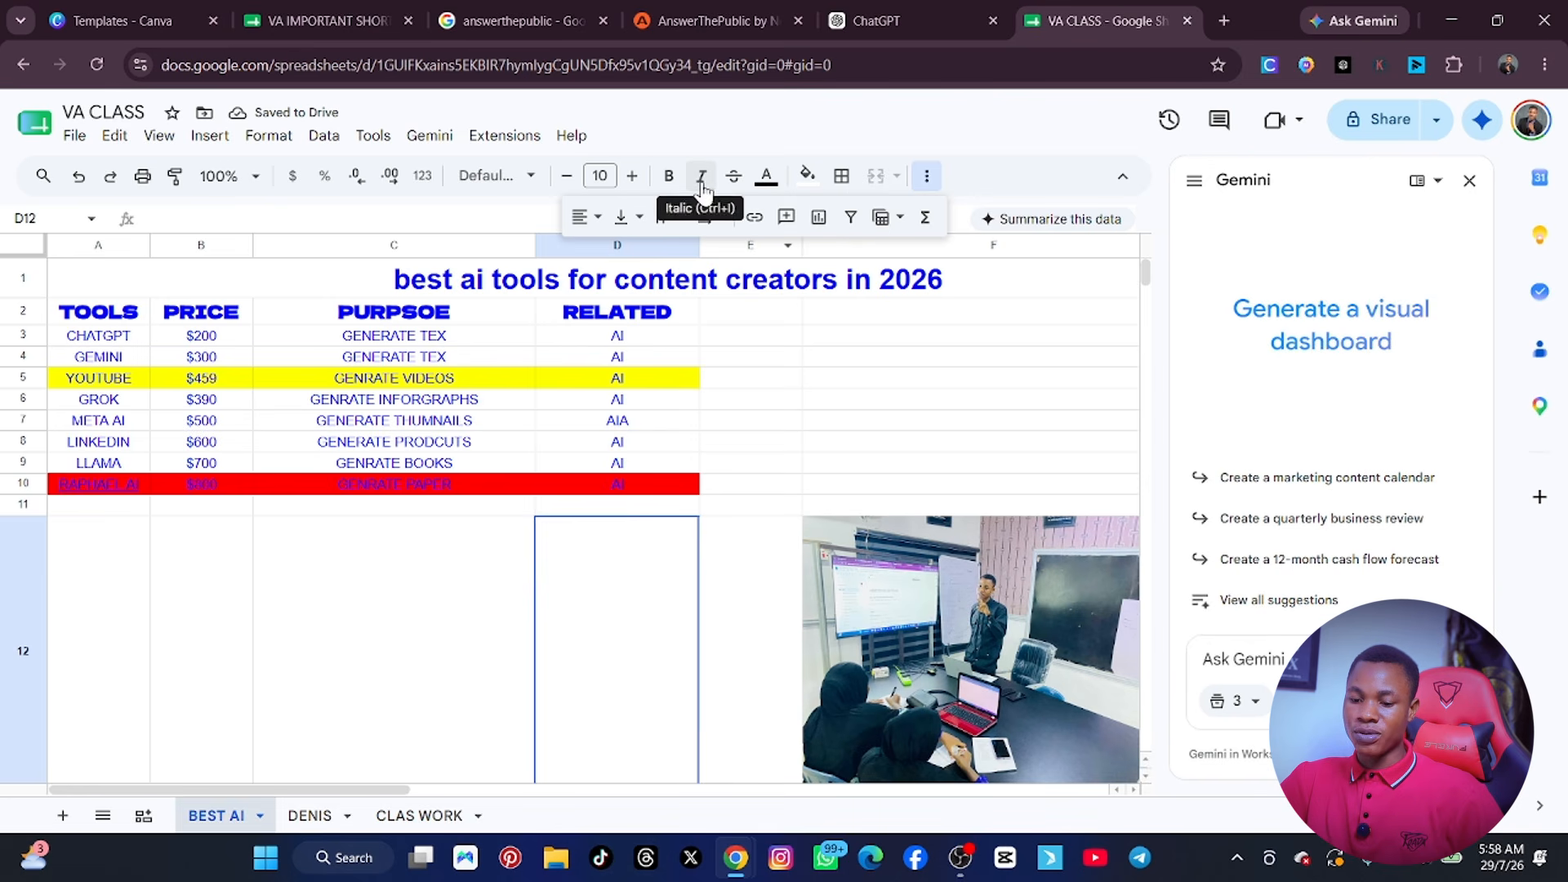
Make the header cells A2:D2 italic and apply strikethrough to them.
{"action": "left_click", "coordinate": [701, 178]}
{"action": "left_click", "coordinate": [766, 504]}
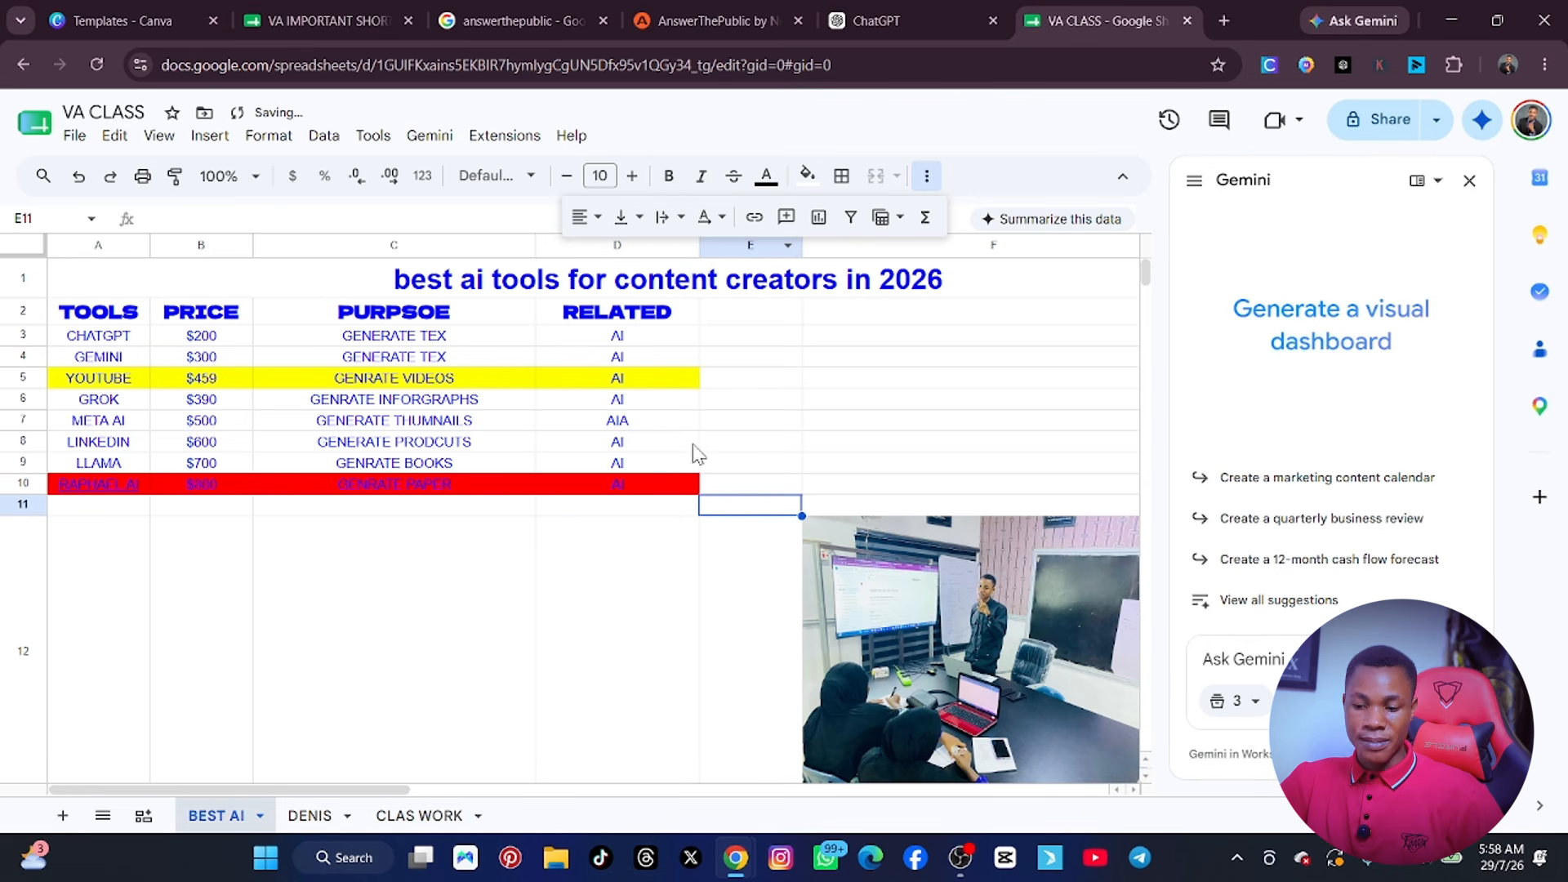
{"action": "left_click", "coordinate": [668, 423]}
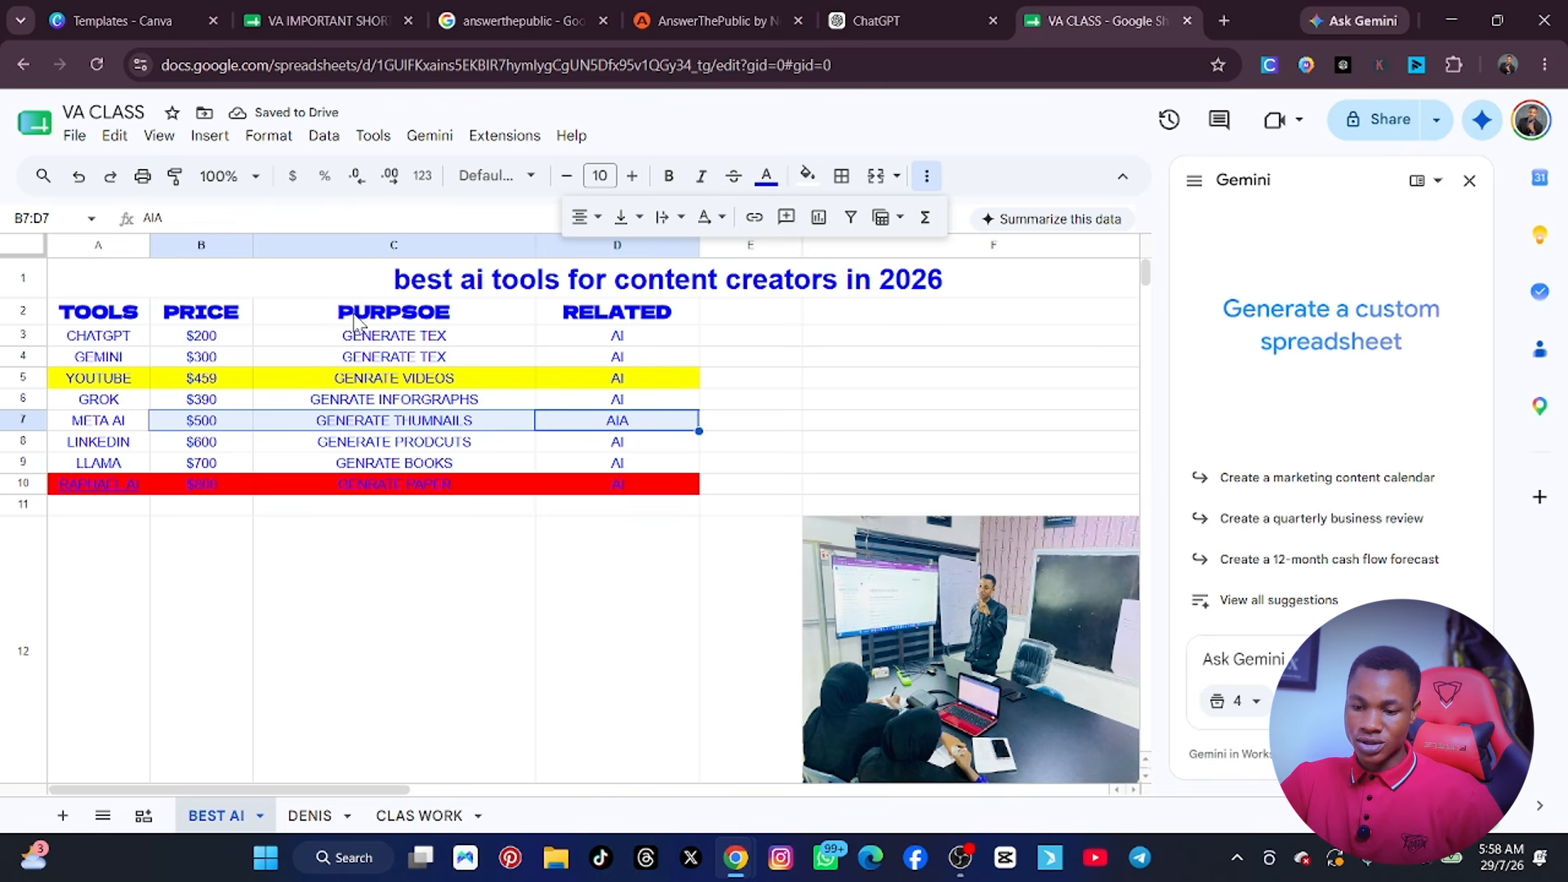
{"action": "left_click", "coordinate": [324, 291]}
{"action": "left_click_drag", "start_coordinate": [668, 321], "coordinate": [114, 324]}
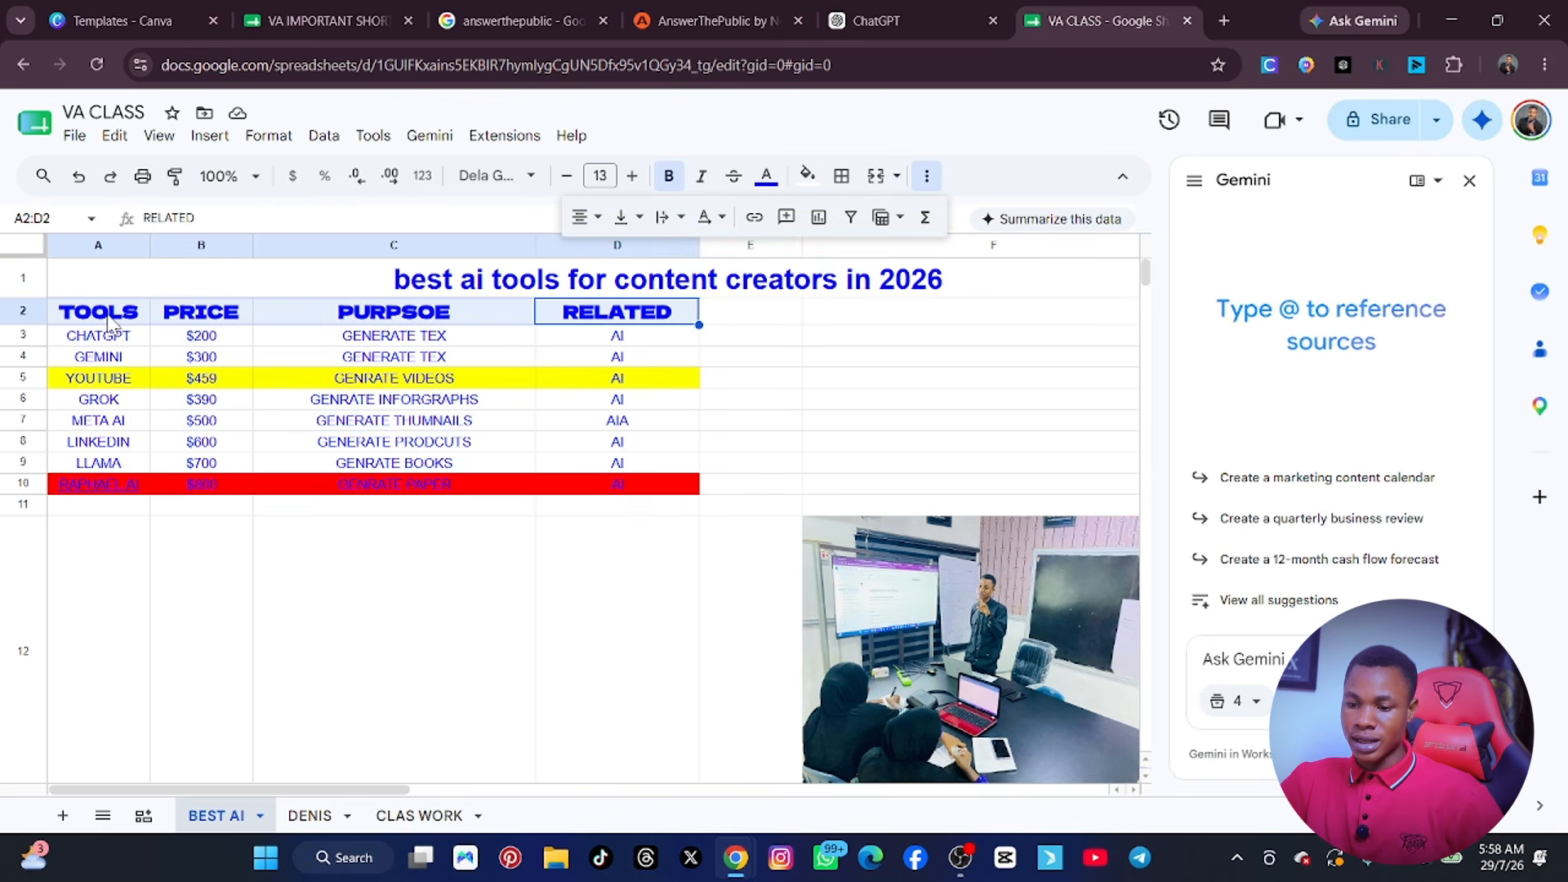
{"action": "left_click", "coordinate": [701, 176]}
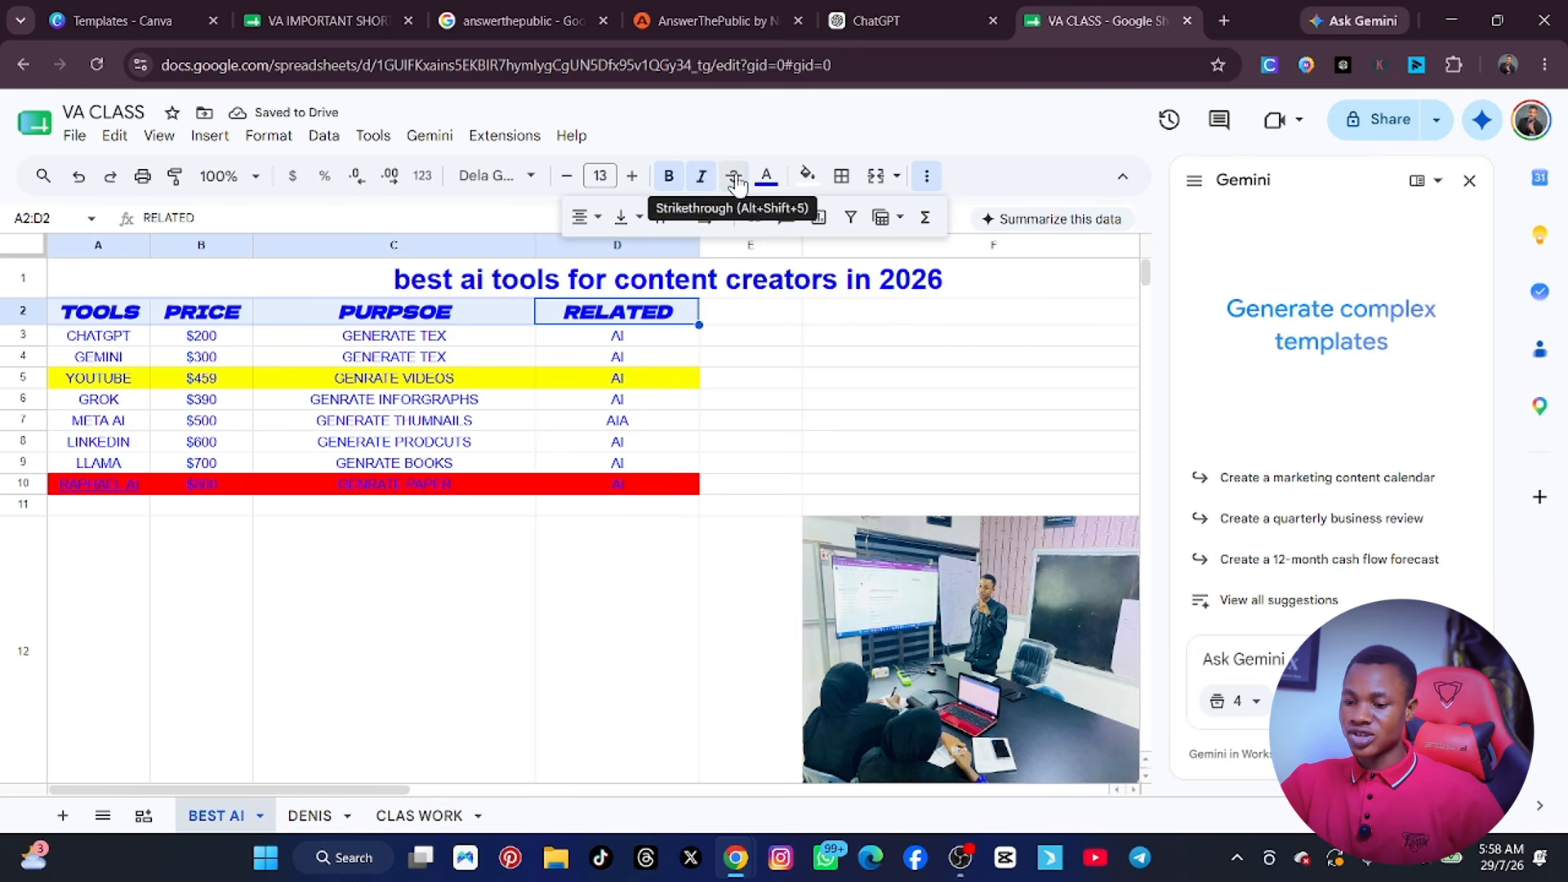
{"action": "left_click", "coordinate": [736, 181]}
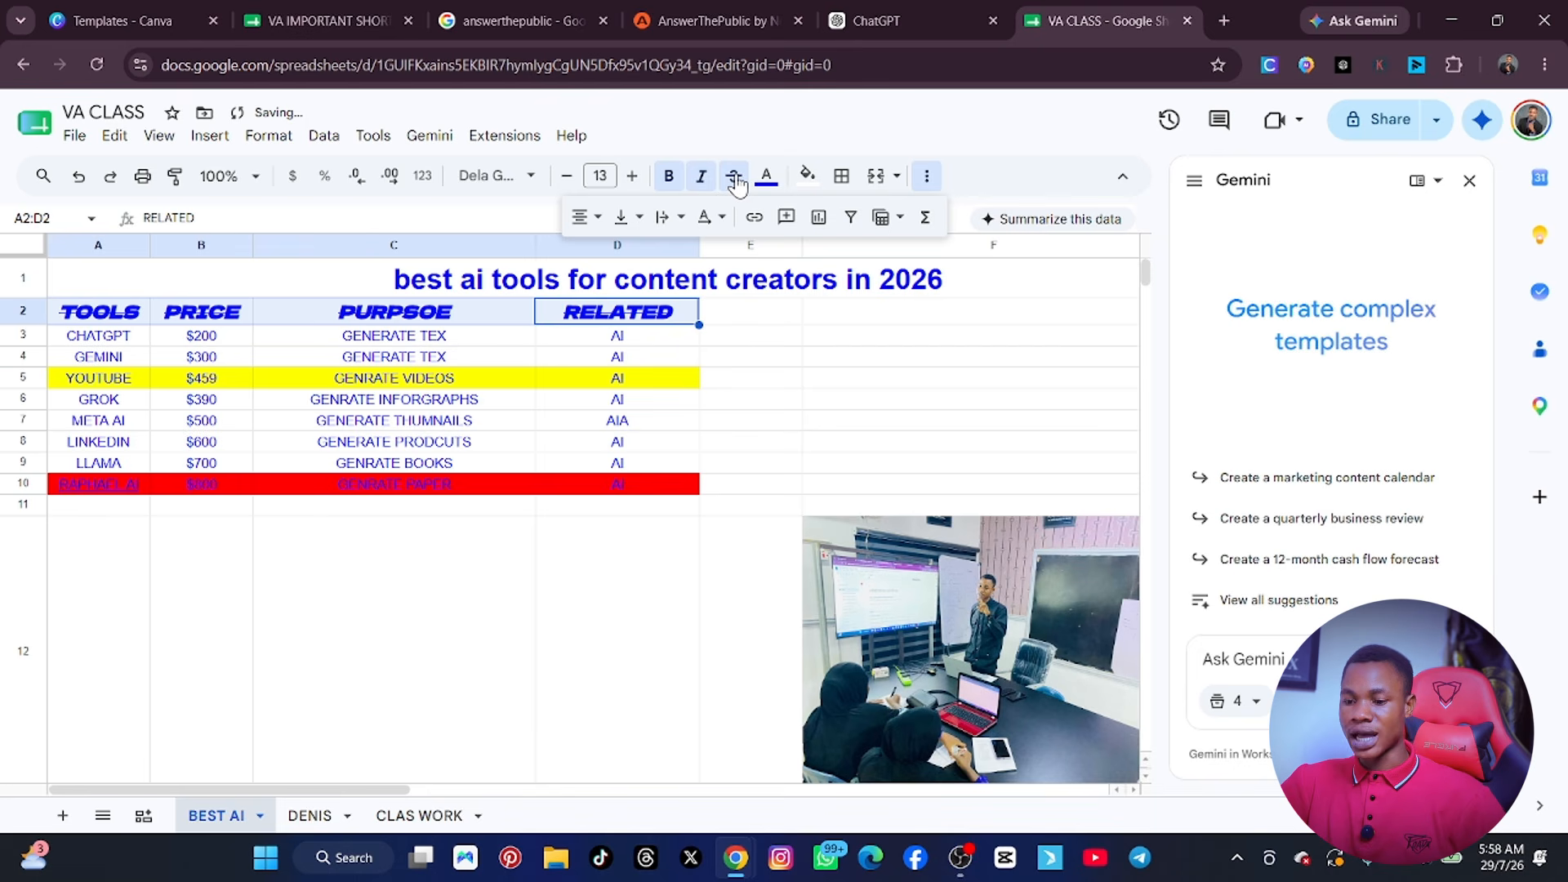
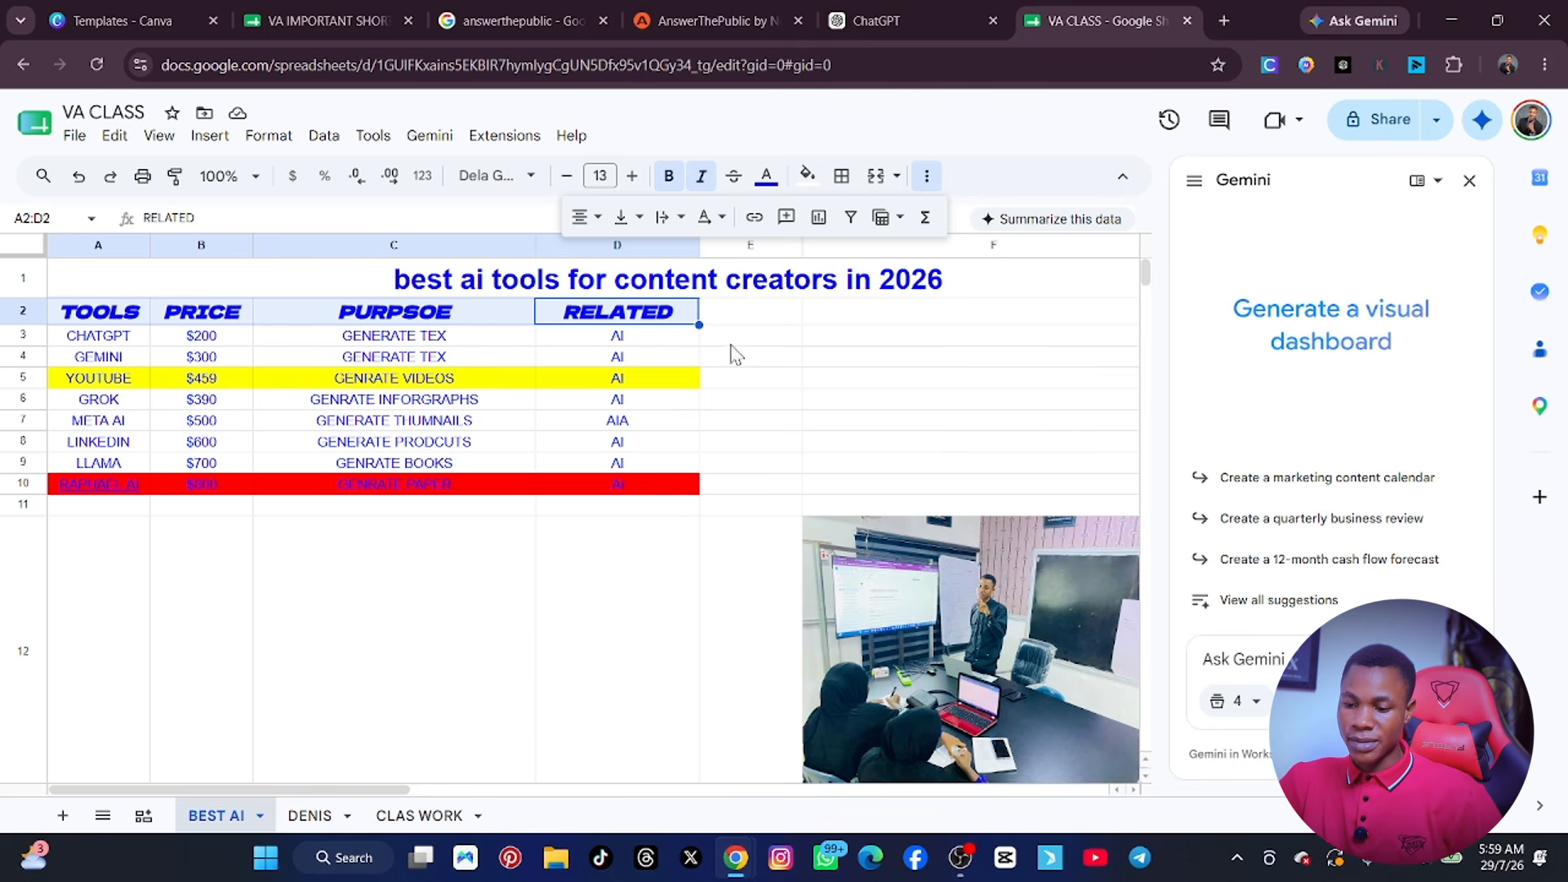
Merge the empty cells A33:F33 below the chart into one cell.
{"action": "scroll", "coordinate": [735, 352], "scroll_direction": "down", "scroll_amount": 8}
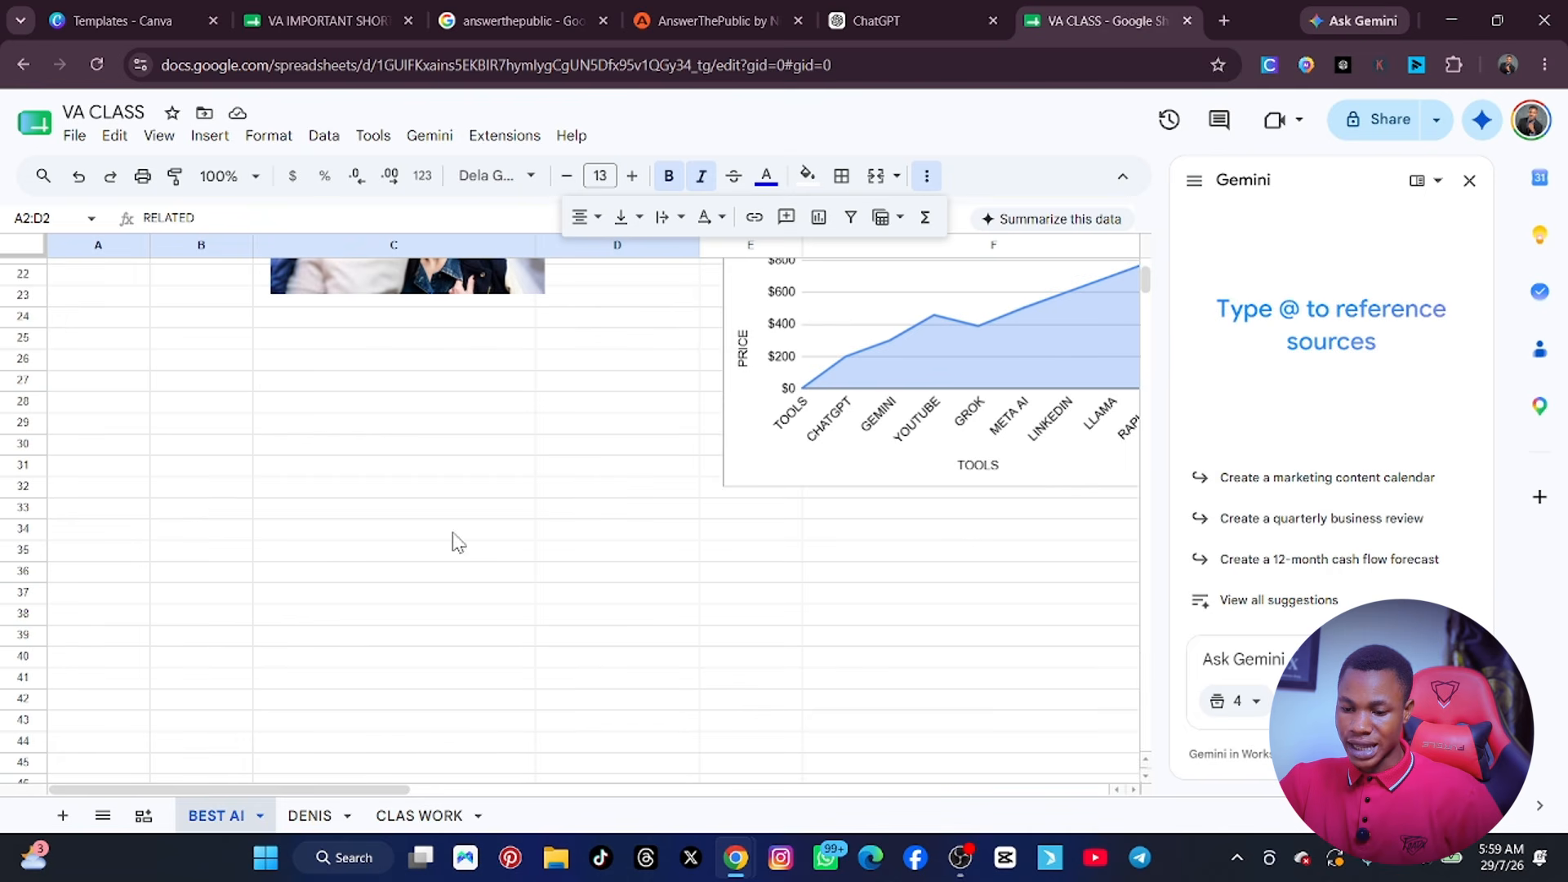
{"action": "left_click_drag", "start_coordinate": [955, 522], "coordinate": [110, 516]}
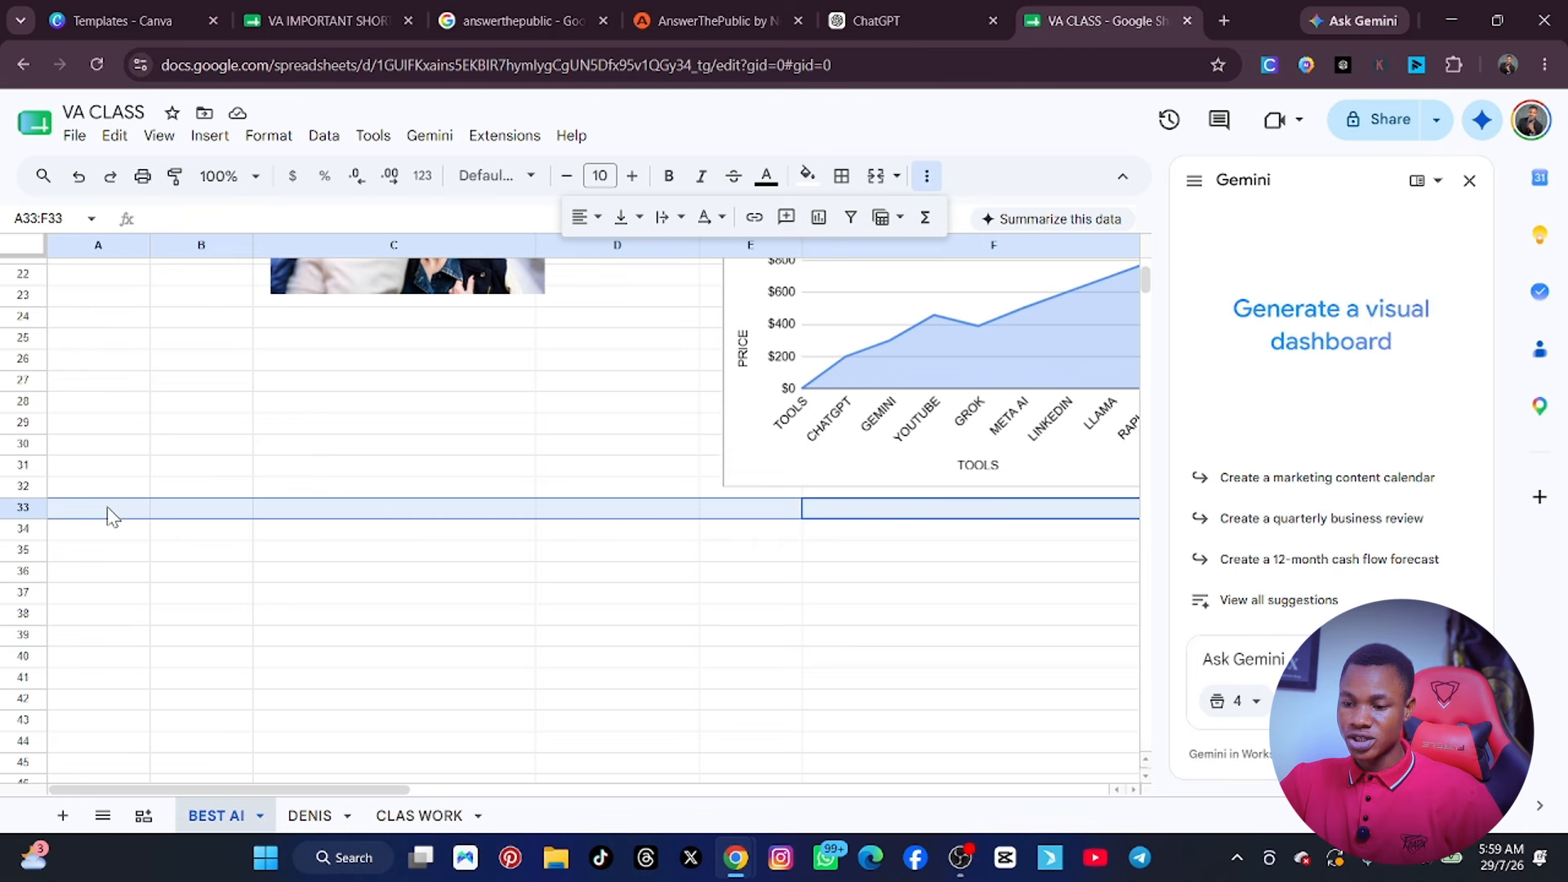
{"action": "left_click", "coordinate": [875, 176]}
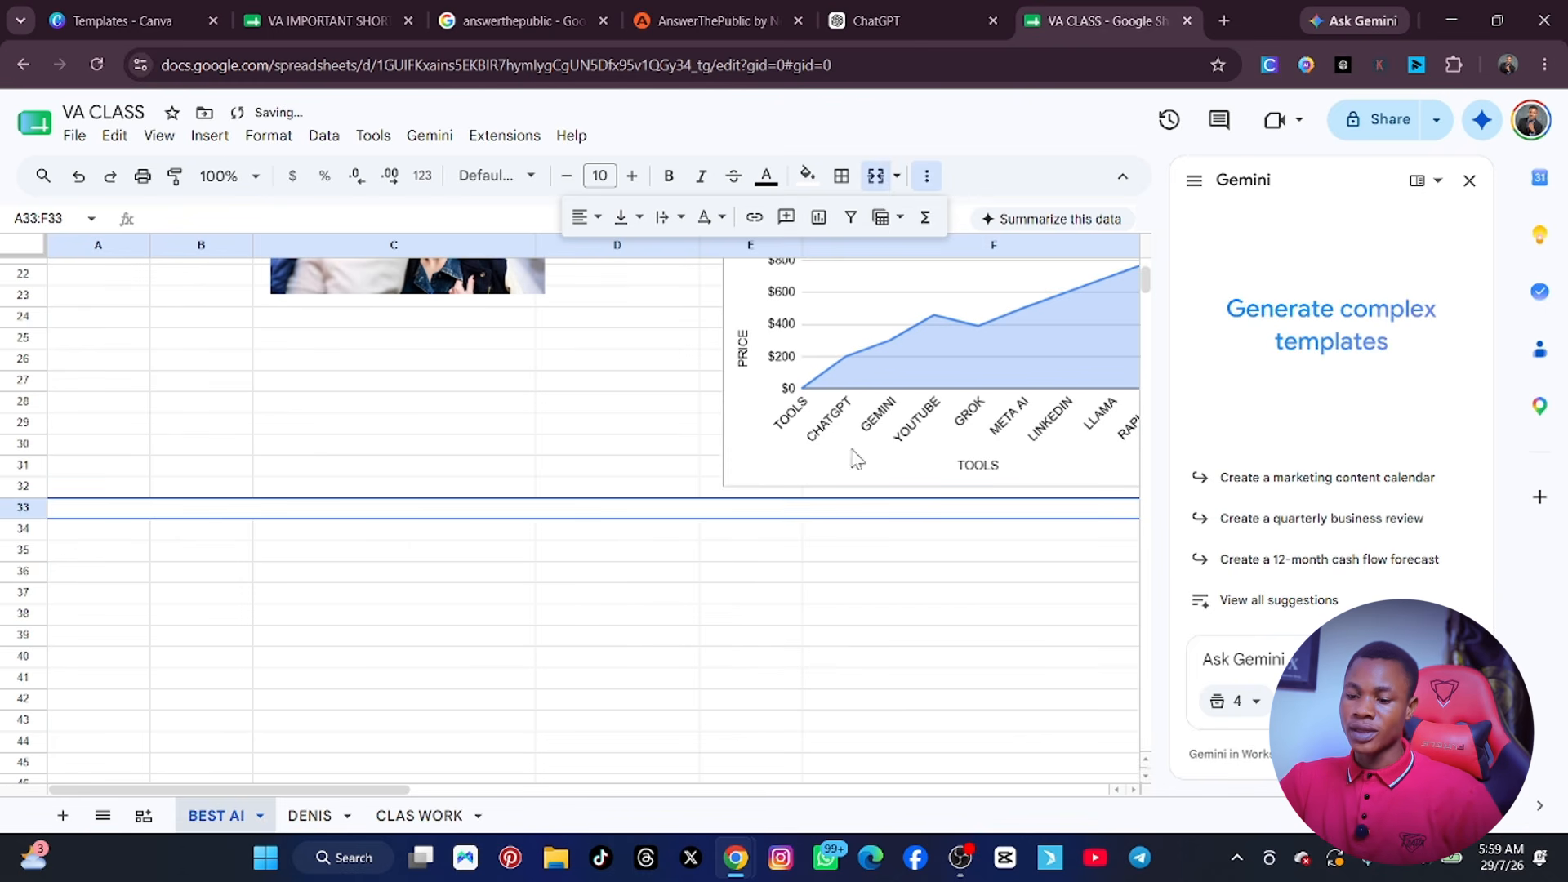
{"action": "scroll", "coordinate": [767, 549], "scroll_direction": "up", "scroll_amount": 10}
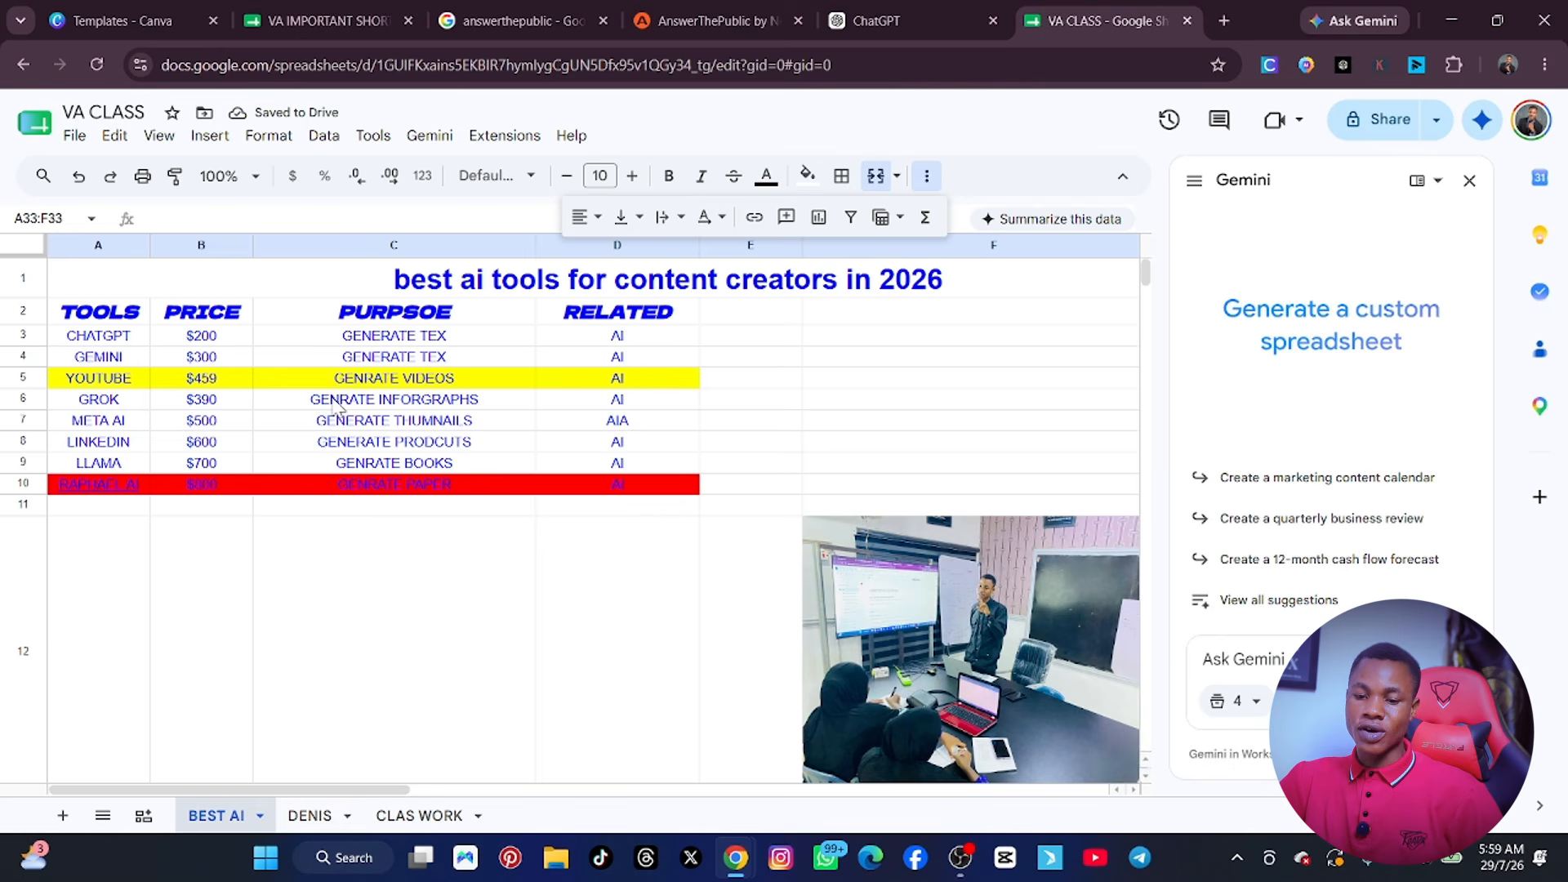
{"action": "left_click", "coordinate": [374, 136]}
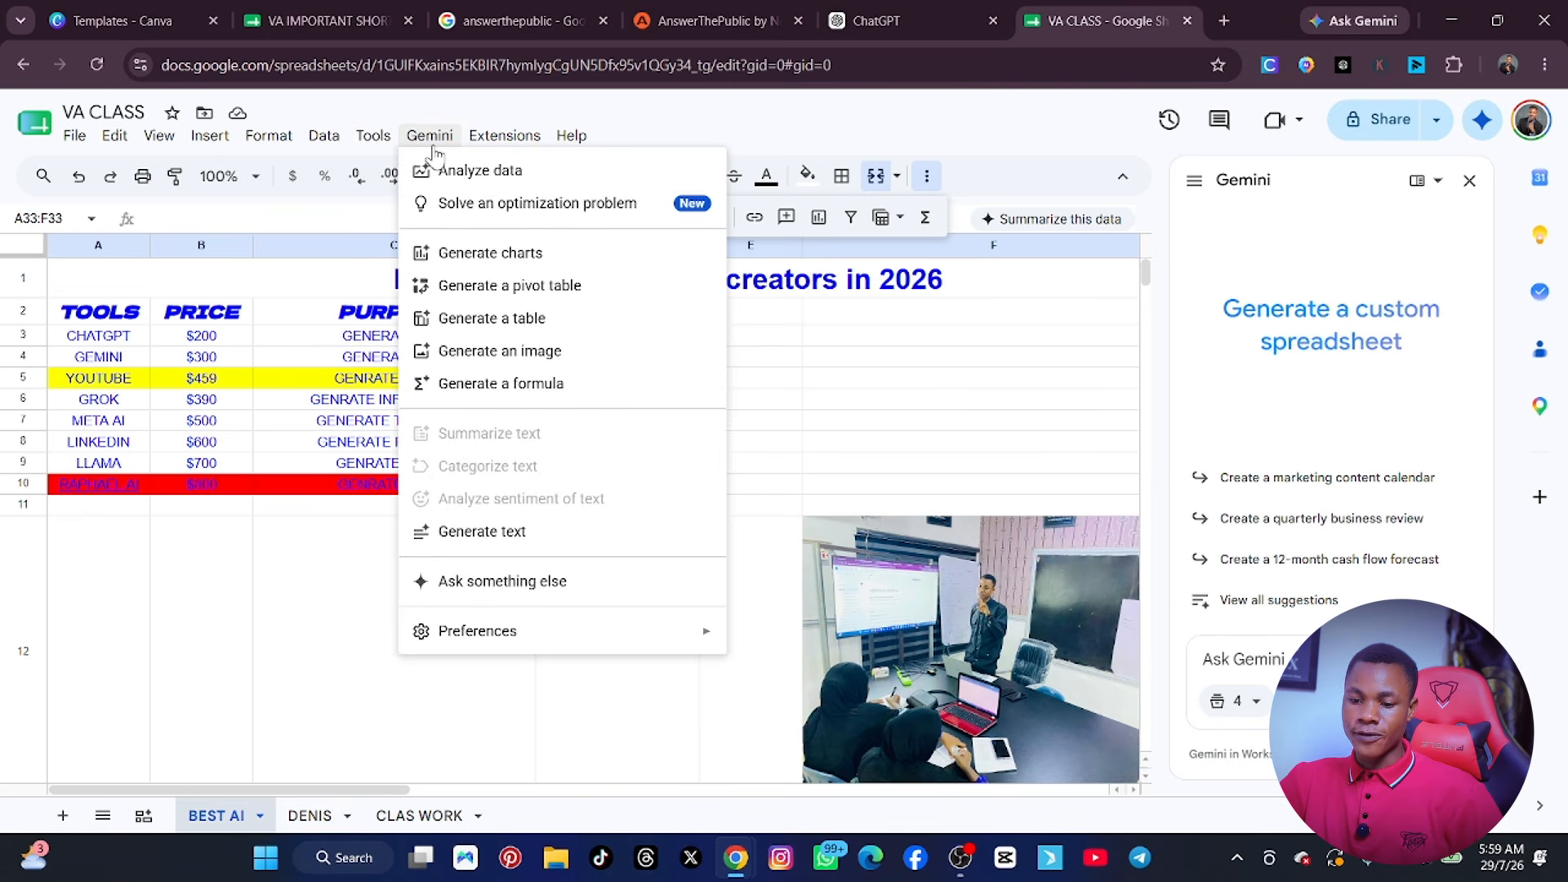
{"action": "mouse_move", "coordinate": [309, 141]}
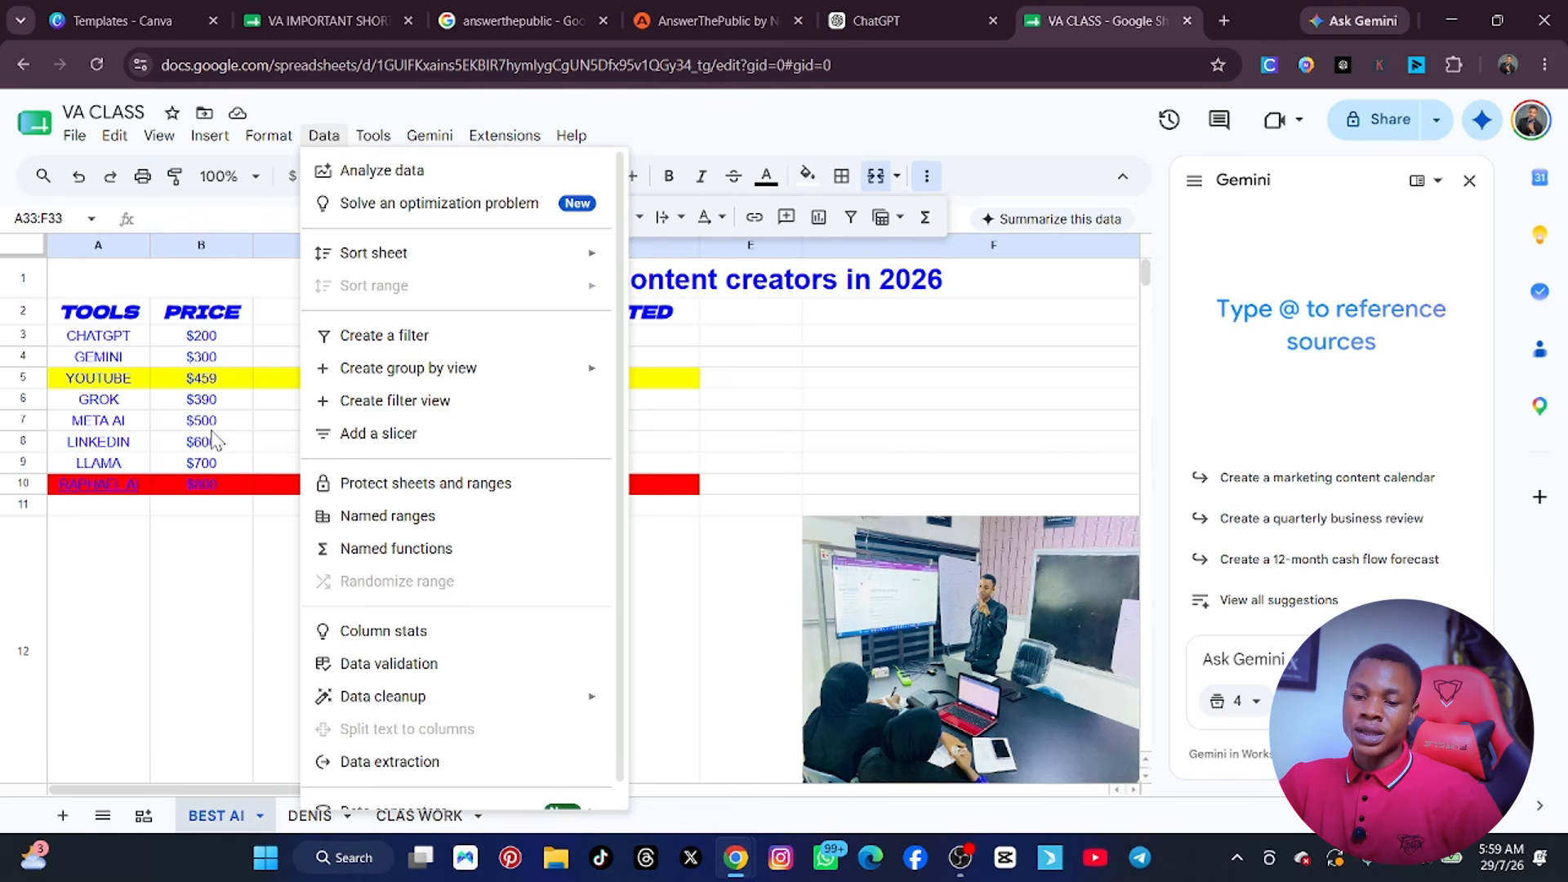
{"action": "left_click", "coordinate": [232, 707]}
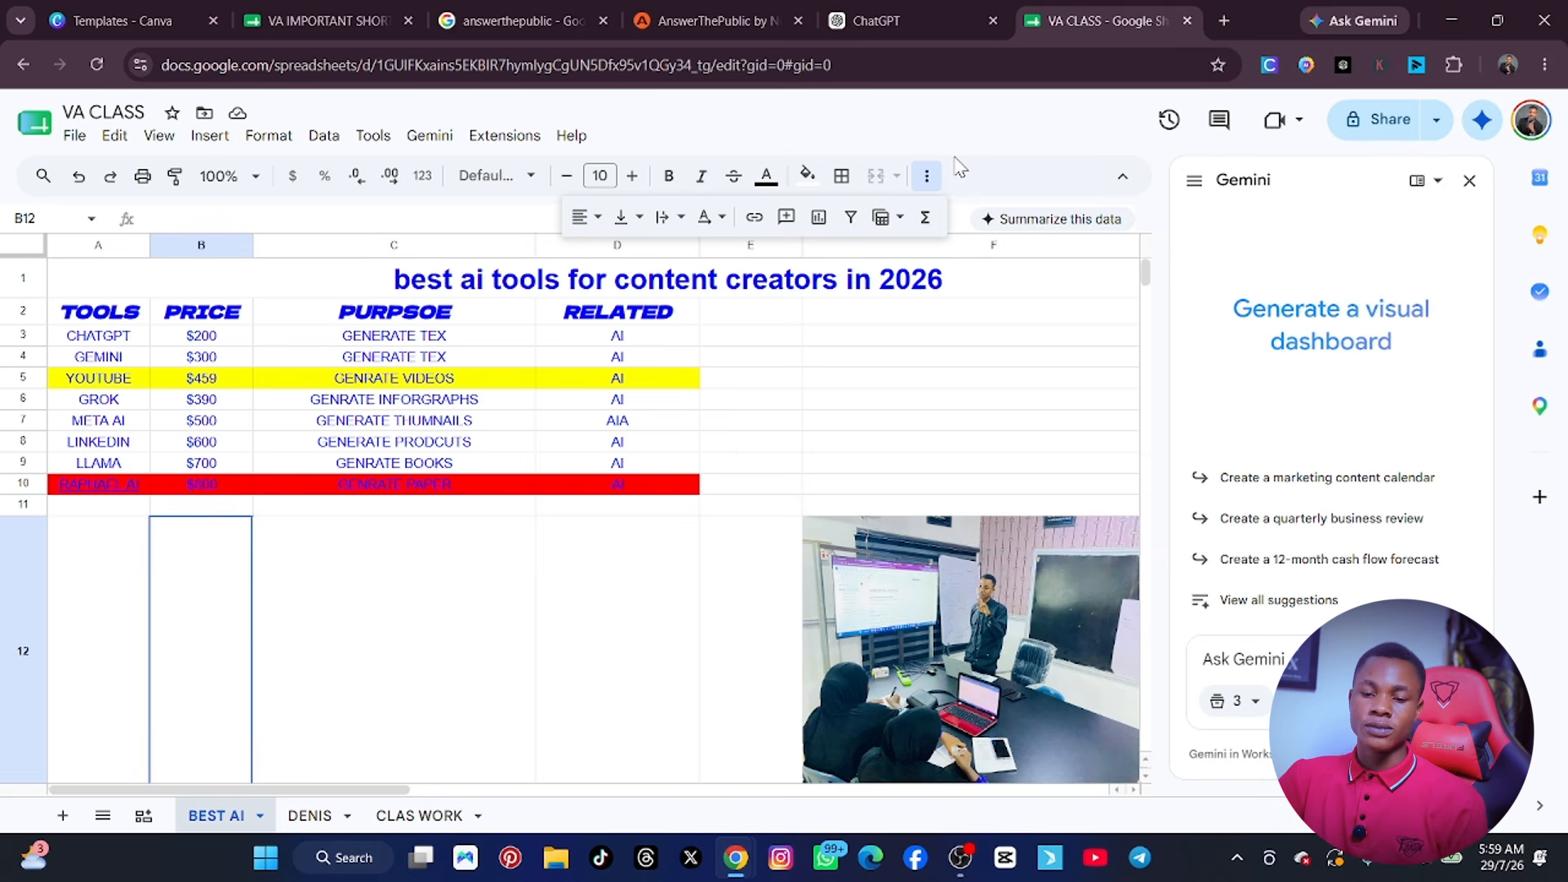
{"action": "left_click", "coordinate": [74, 135]}
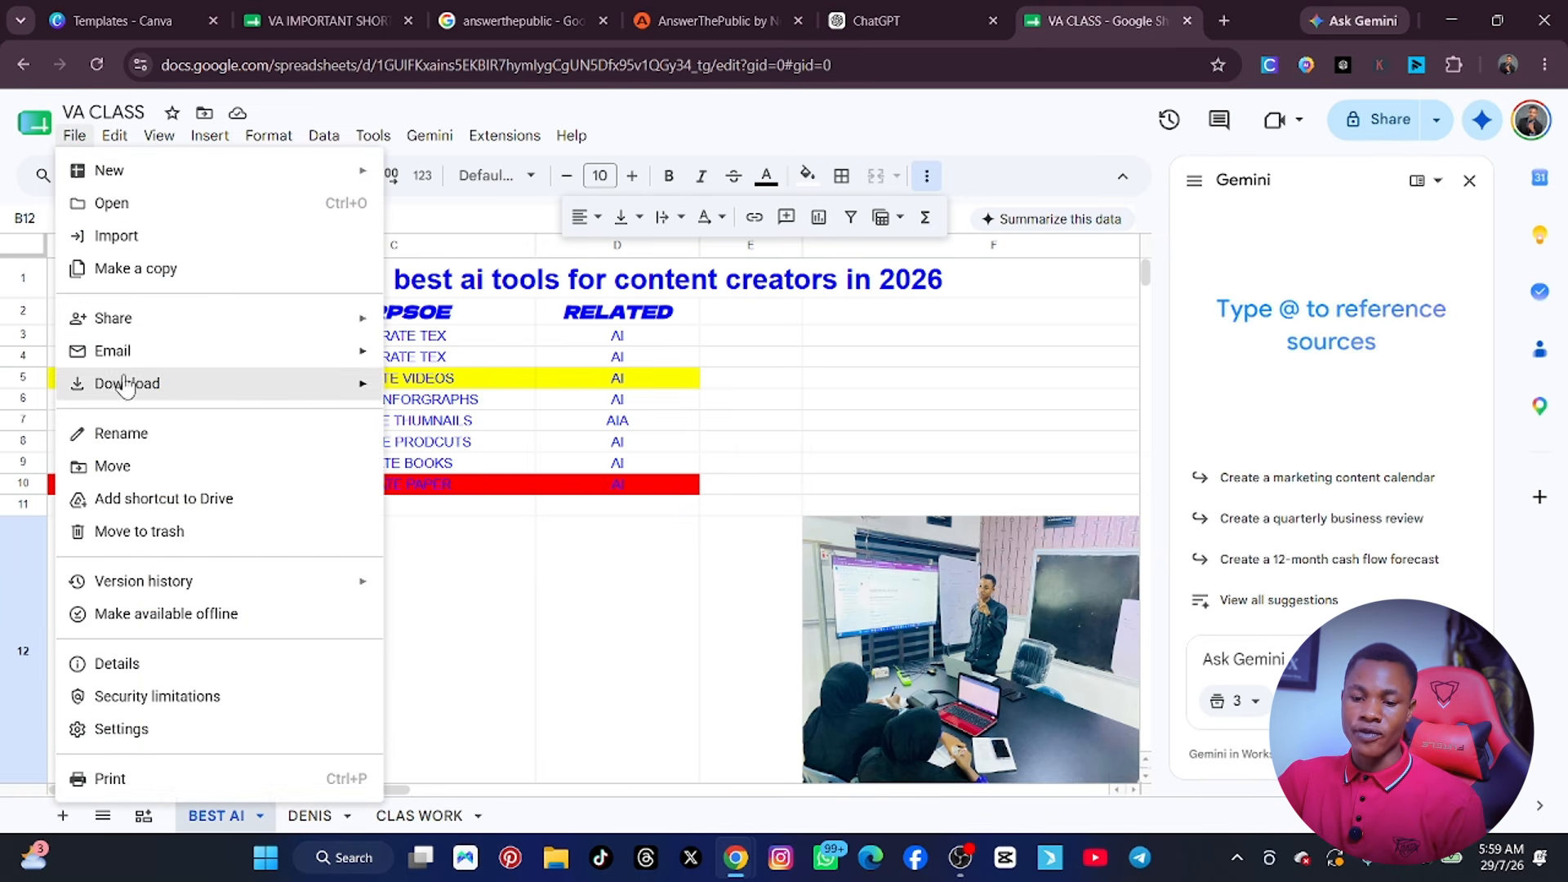
{"action": "mouse_move", "coordinate": [193, 361]}
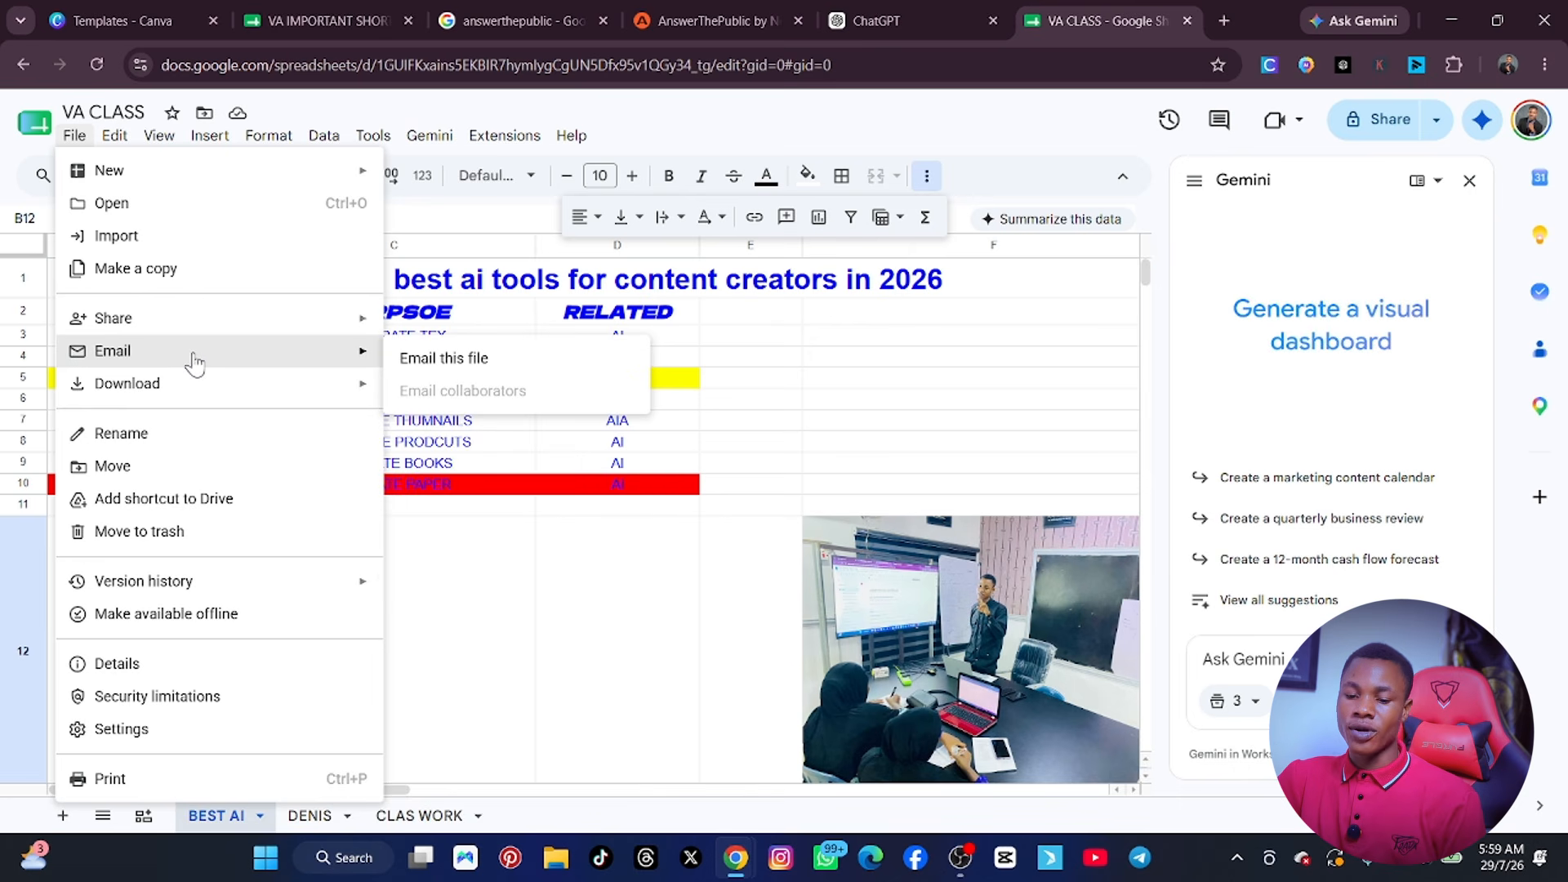
Share the VA CLASS file with anyone with the link as Editor, and copy the sharing link.
{"action": "left_click", "coordinate": [1374, 114]}
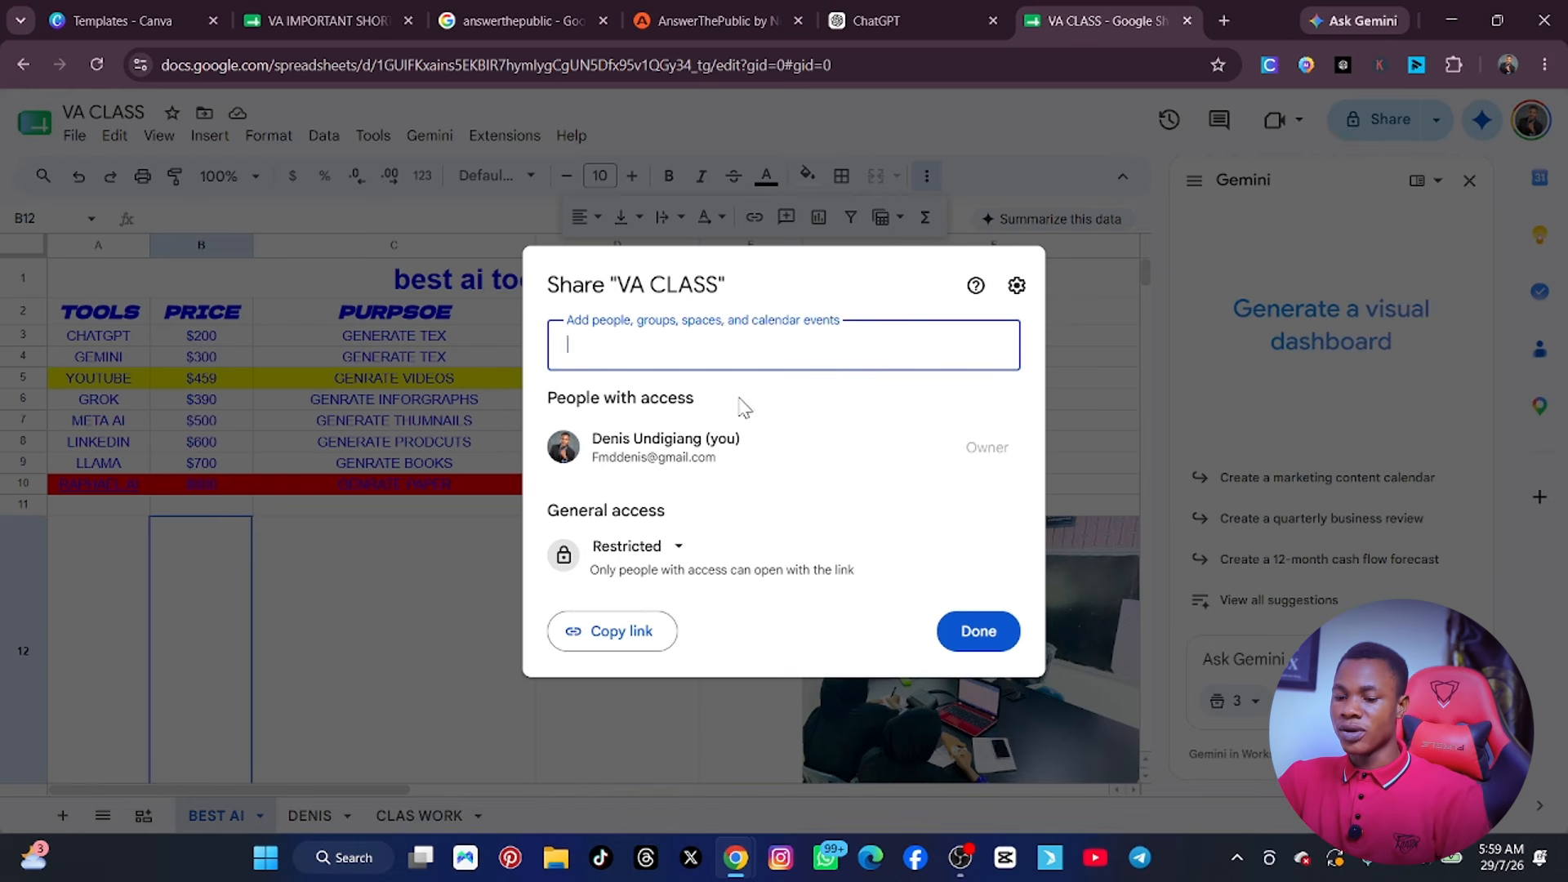
{"action": "left_click", "coordinate": [679, 547]}
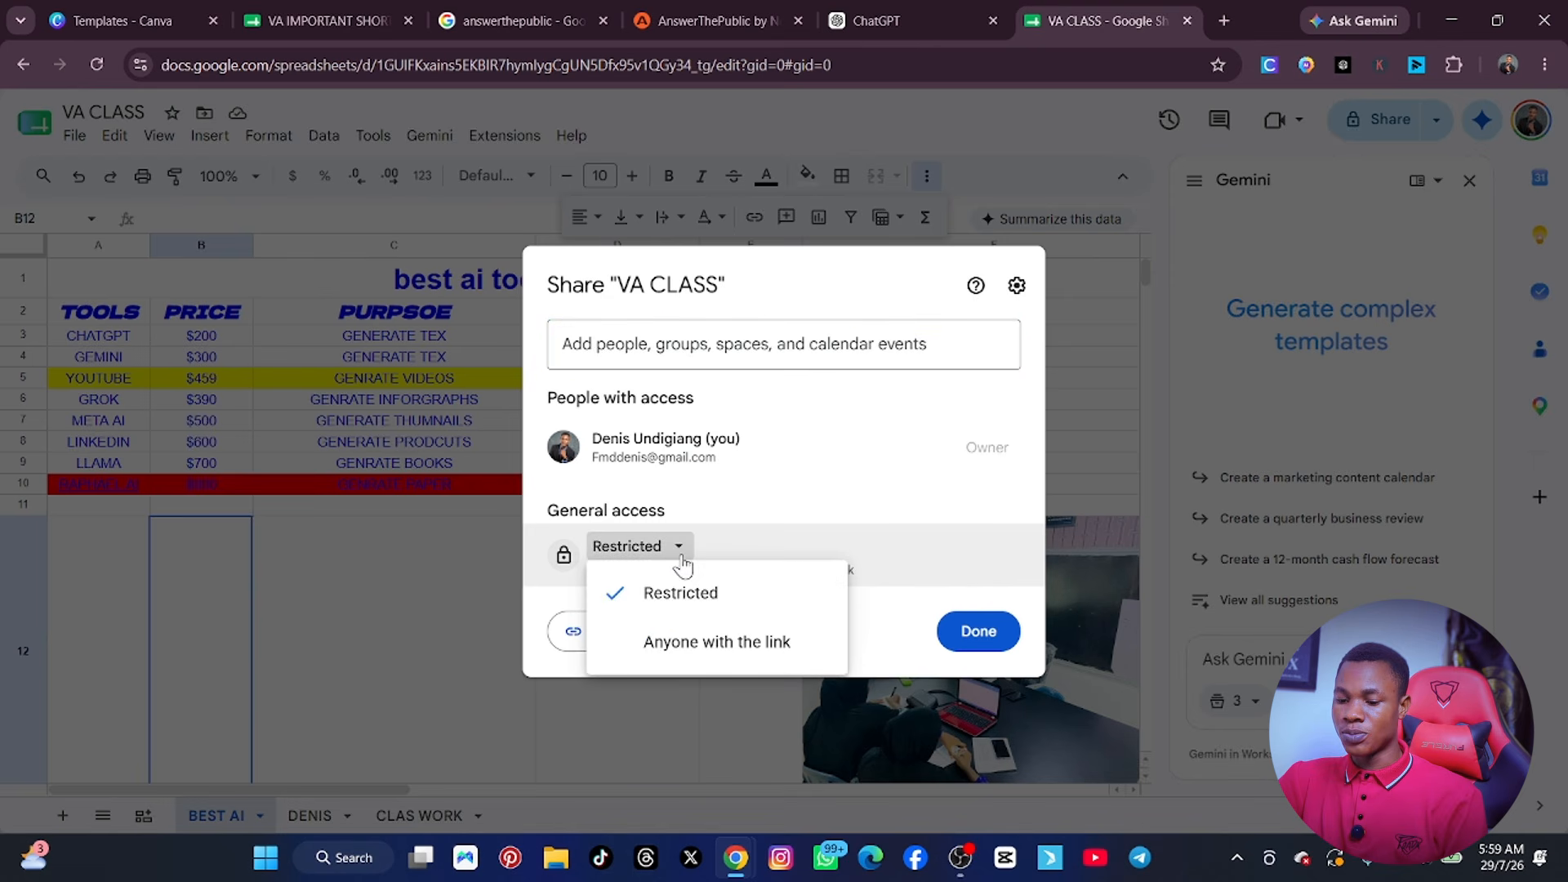
{"action": "left_click", "coordinate": [689, 645]}
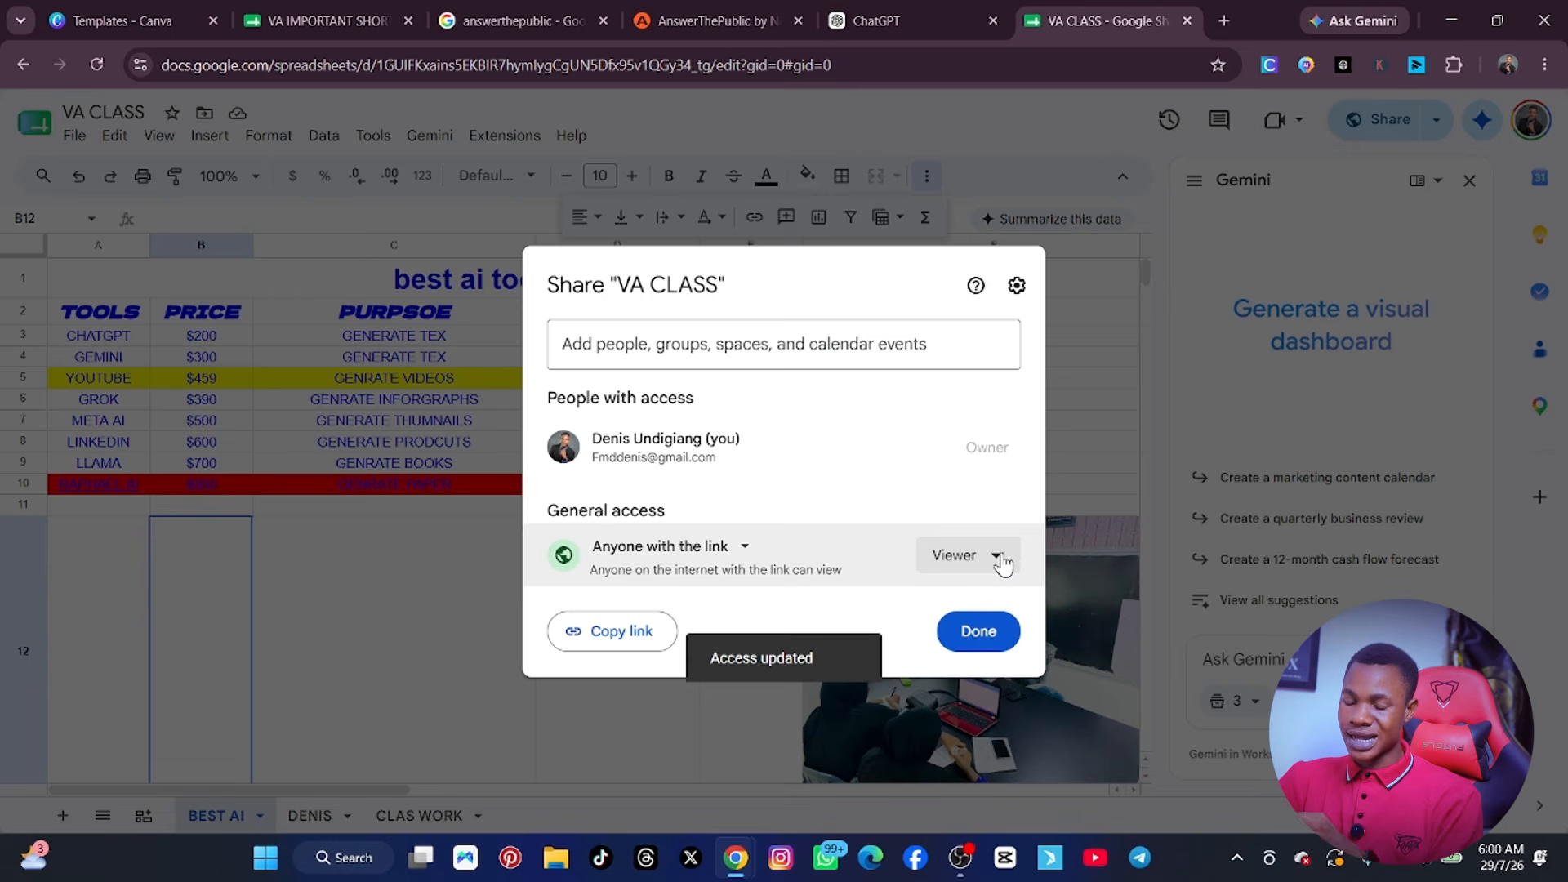
{"action": "left_click", "coordinate": [999, 558]}
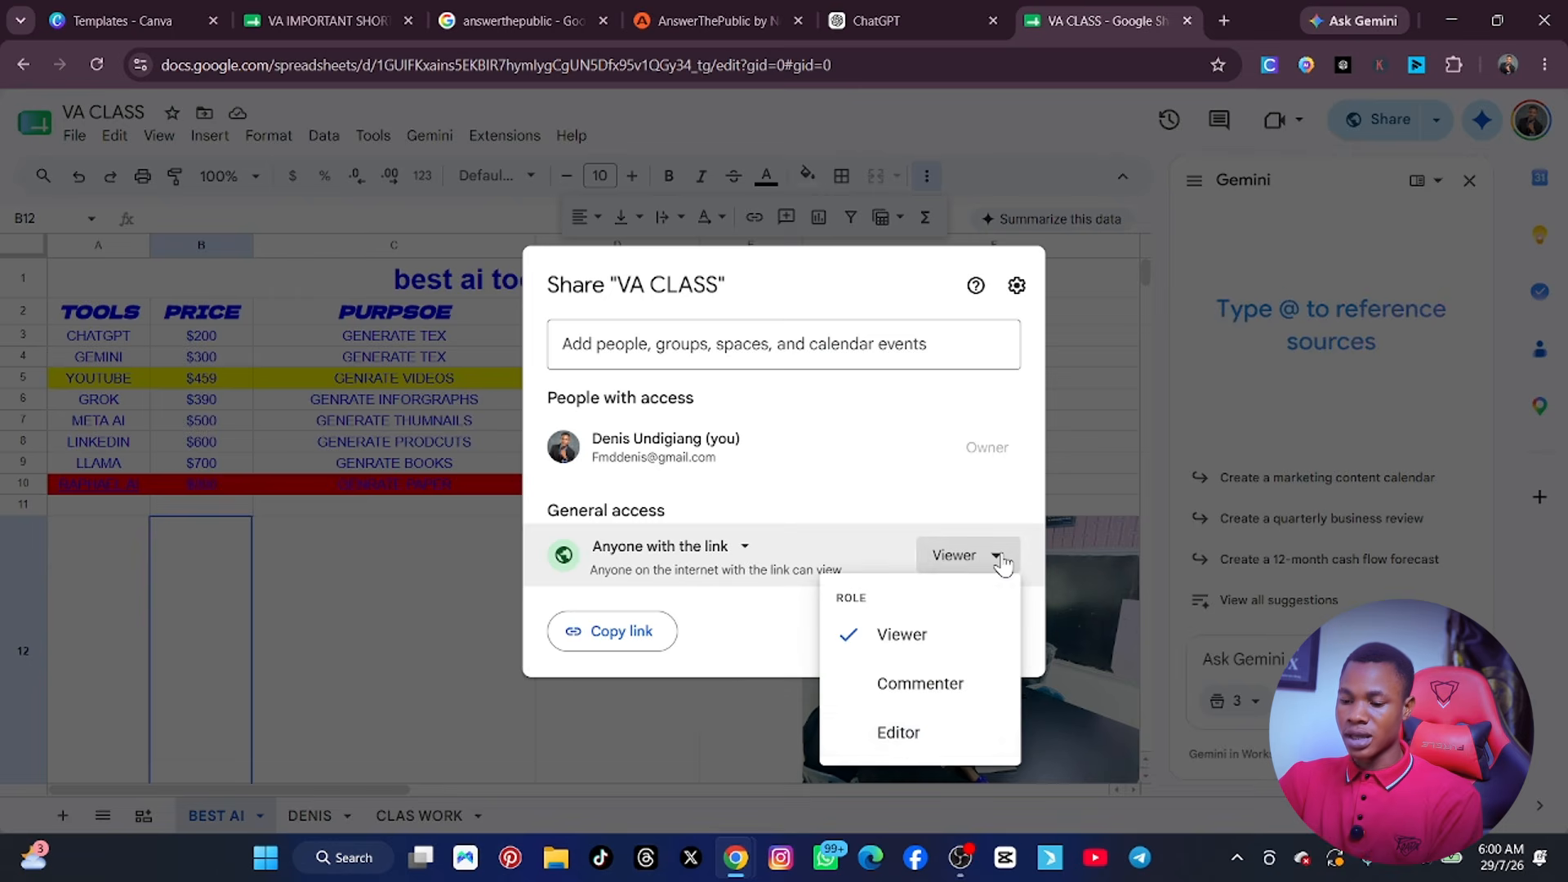
{"action": "left_click", "coordinate": [905, 732]}
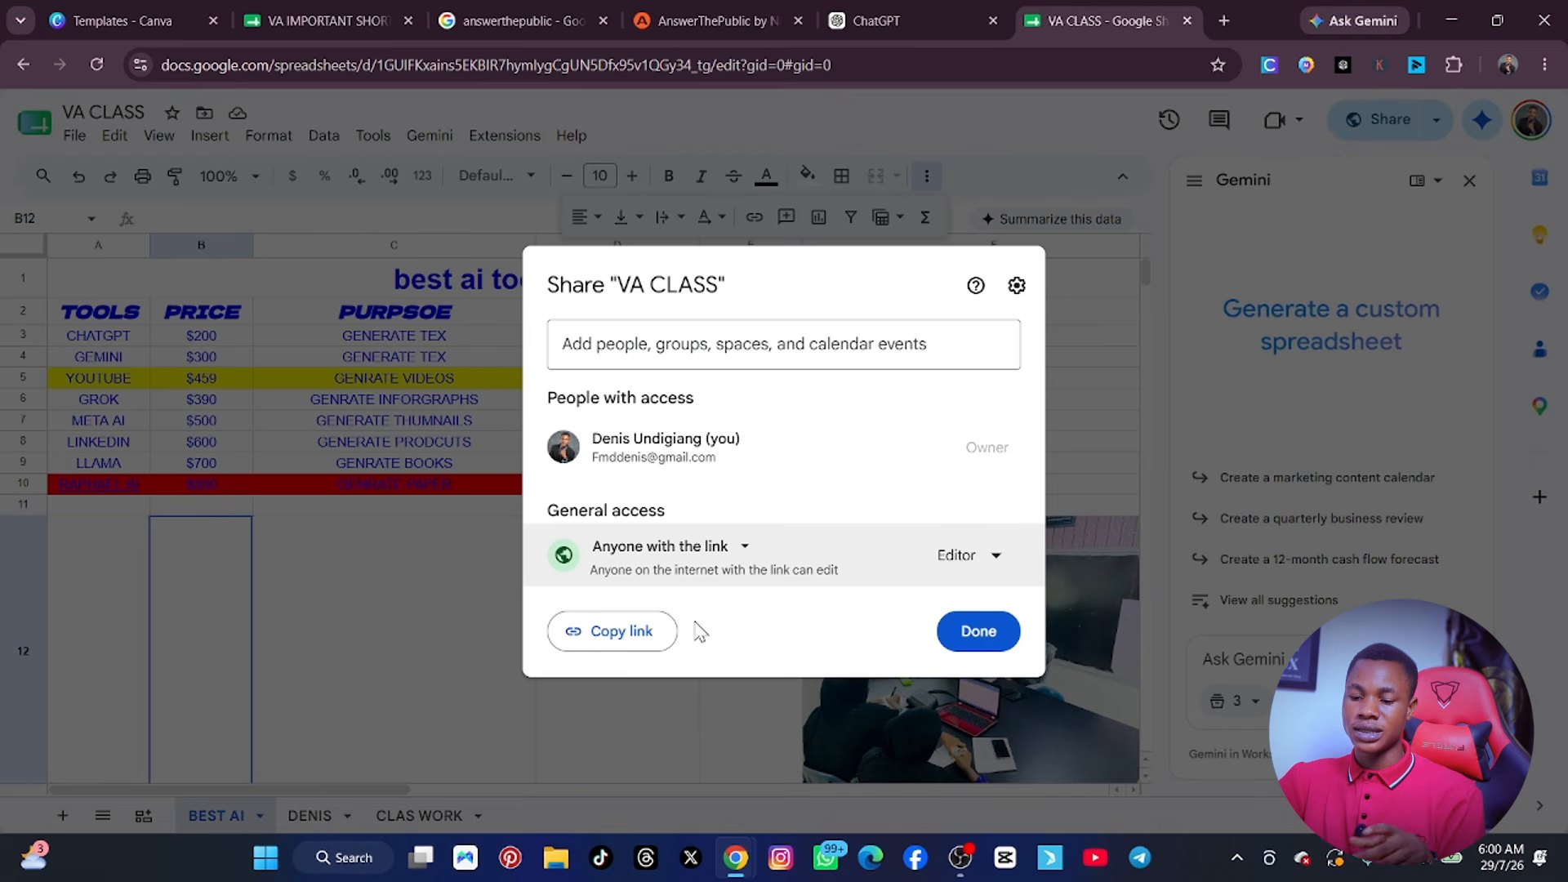
{"action": "left_click", "coordinate": [635, 638]}
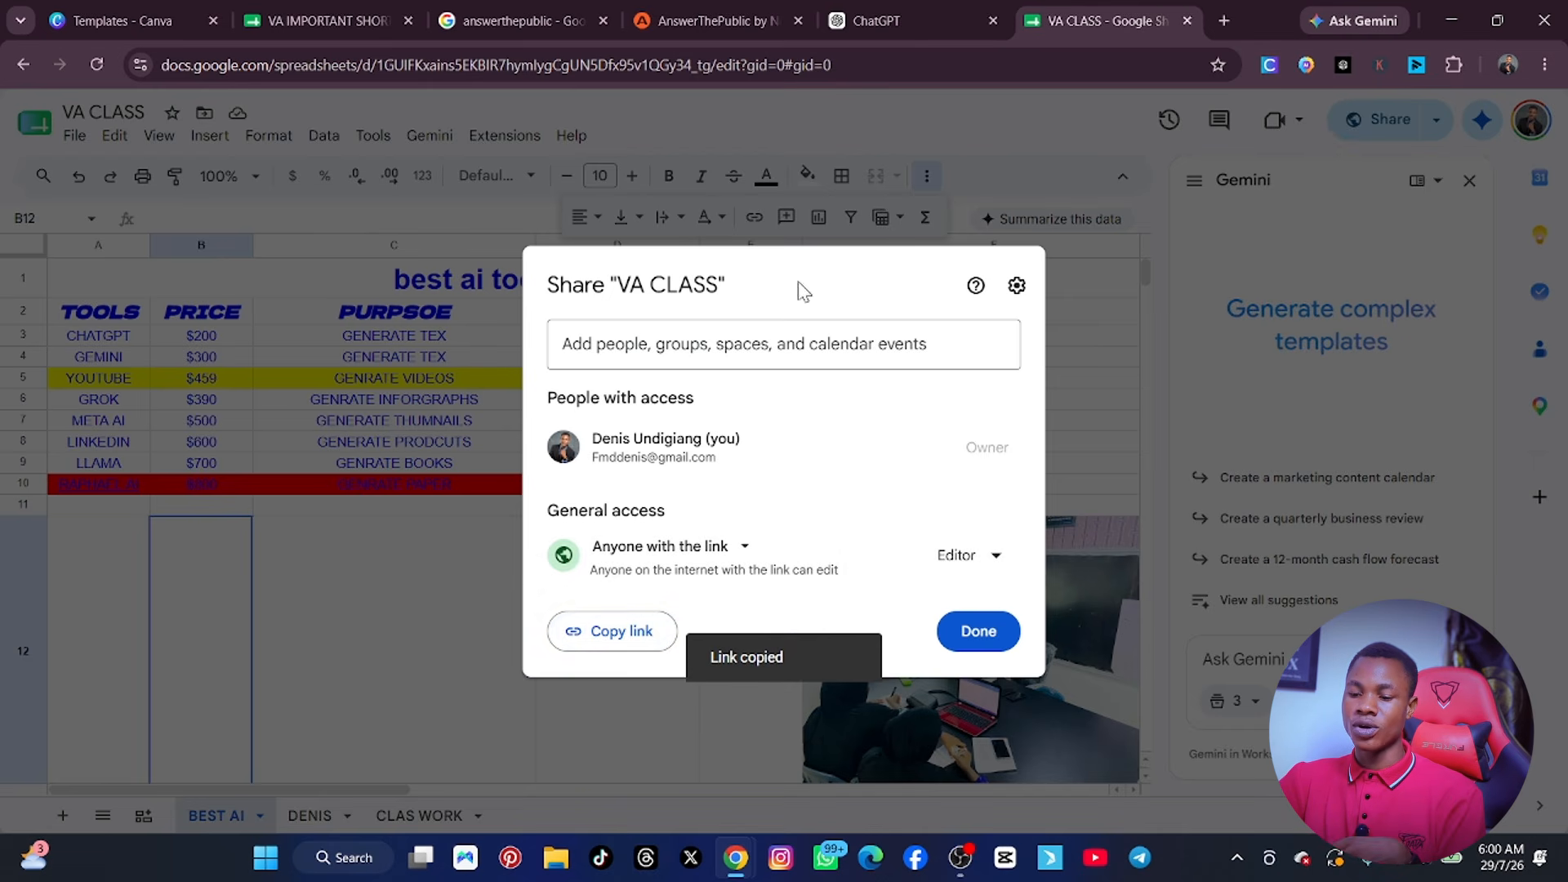
{"action": "left_click", "coordinate": [723, 346]}
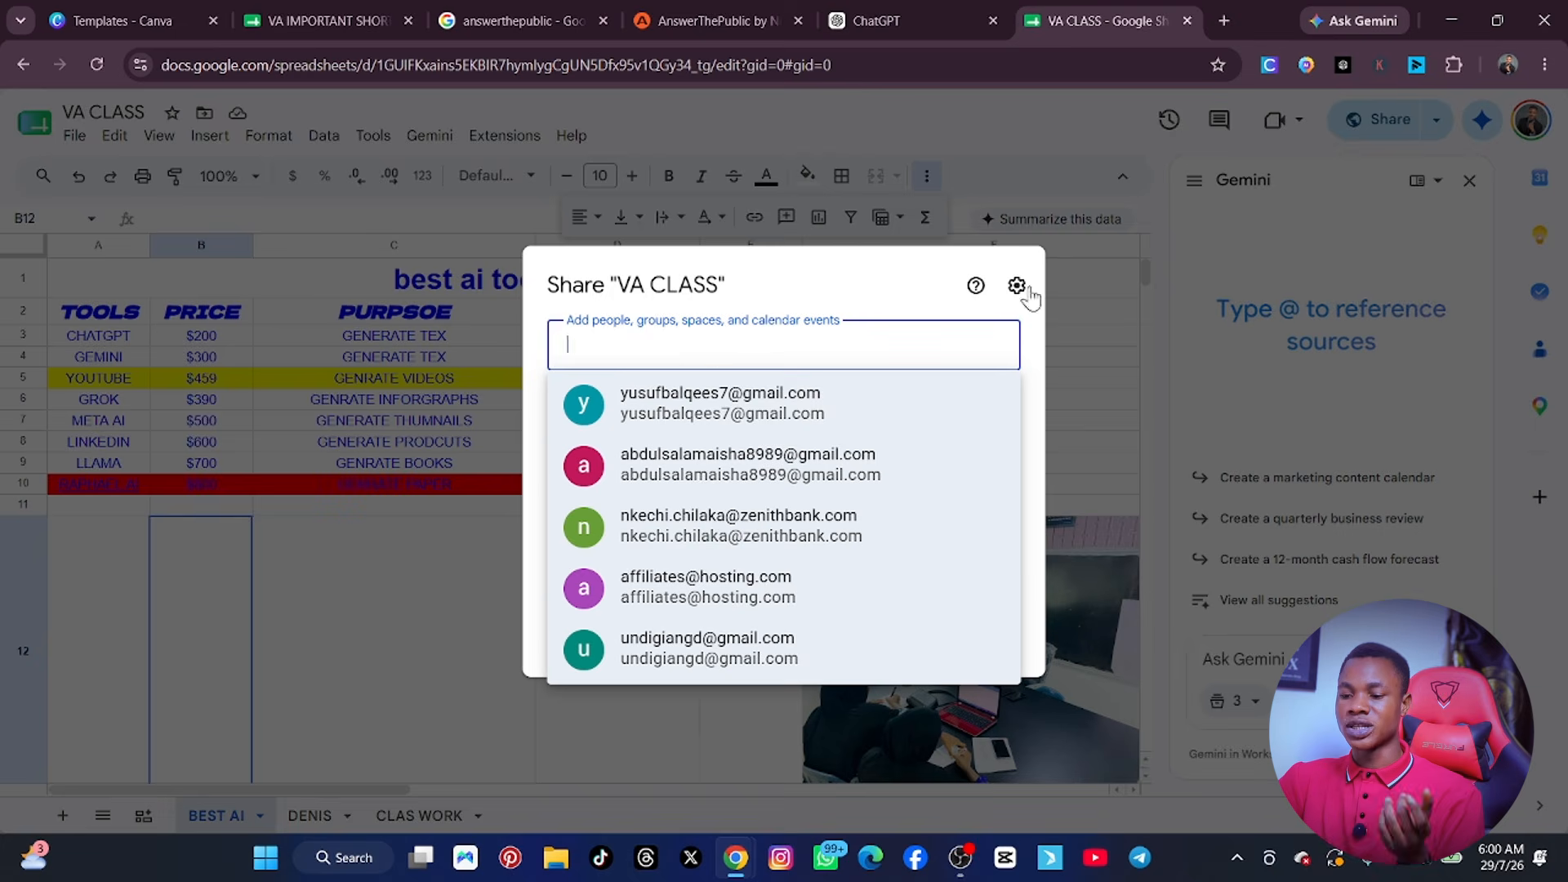
{"action": "left_click", "coordinate": [1070, 262]}
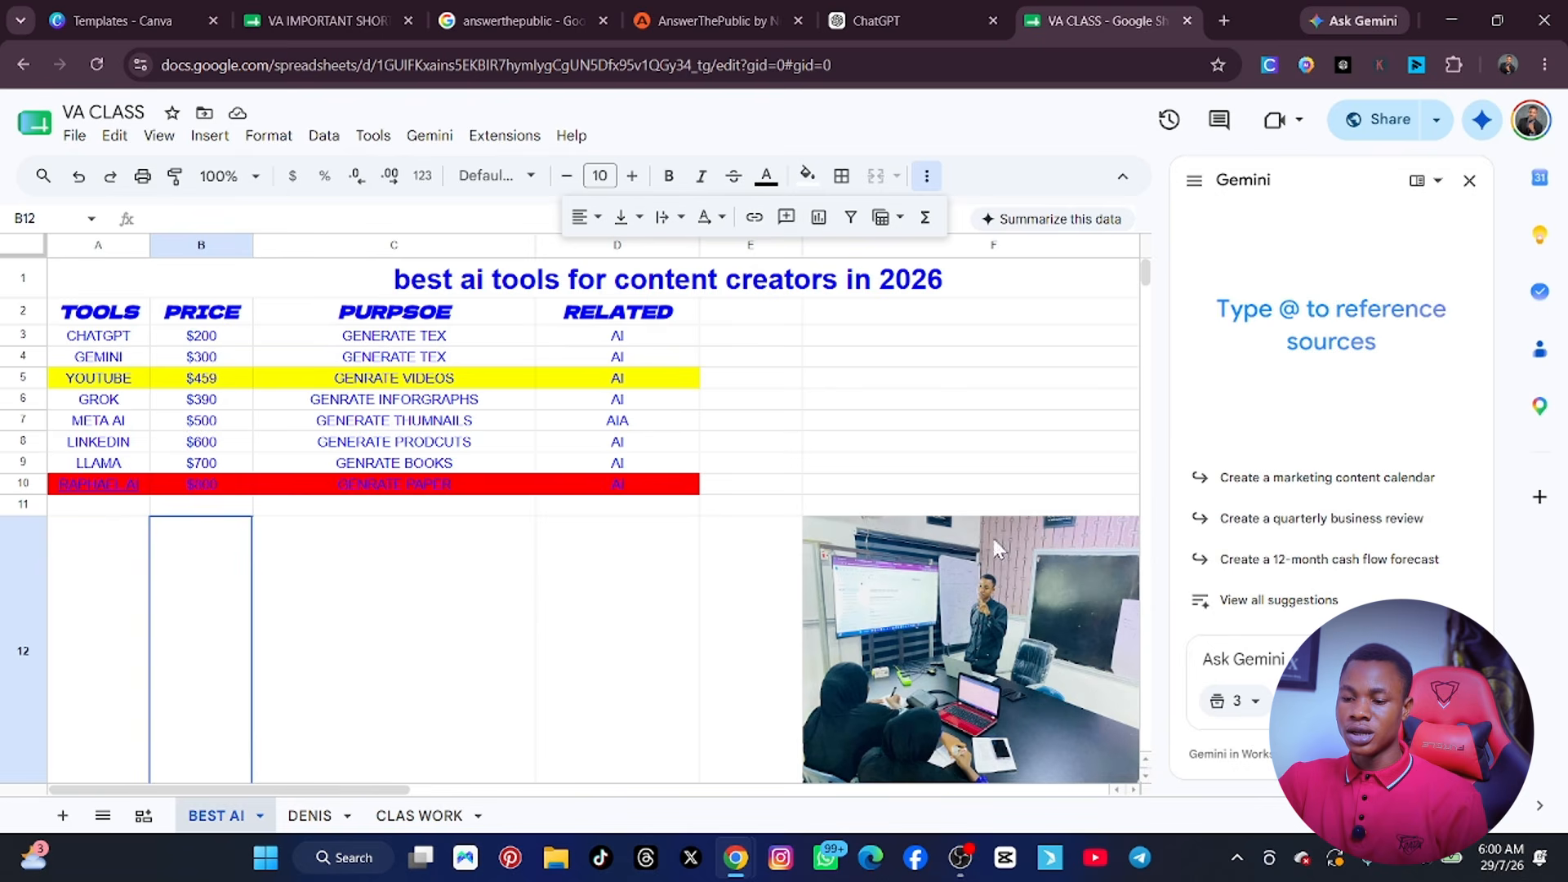
Close the Gemini side panel, and draw a large oval in a new drawing.
{"action": "left_click", "coordinate": [812, 421]}
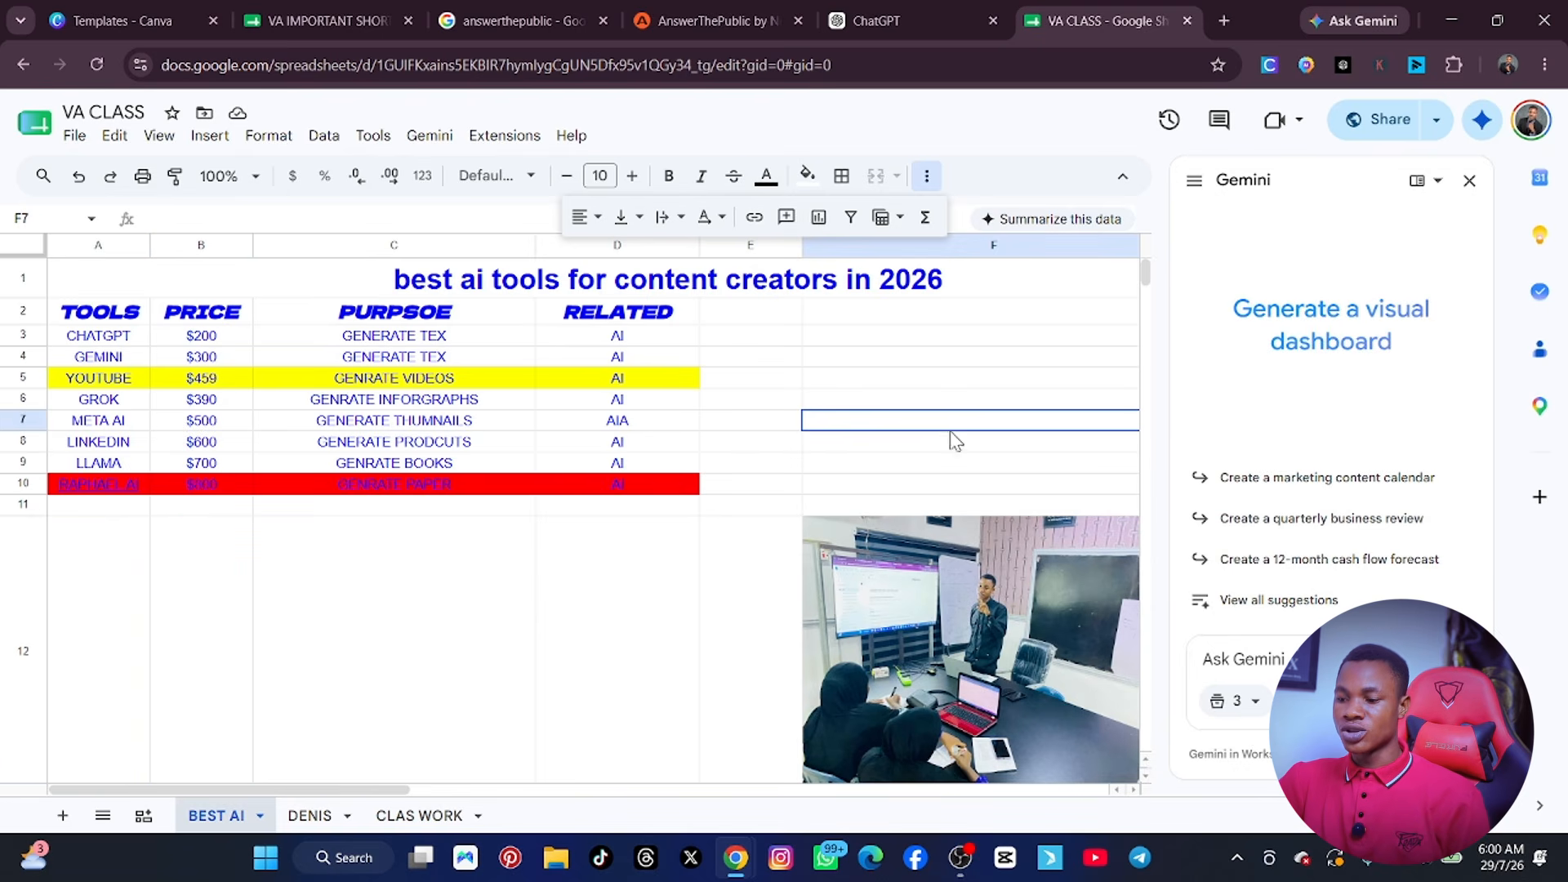
{"action": "left_click", "coordinate": [1469, 181]}
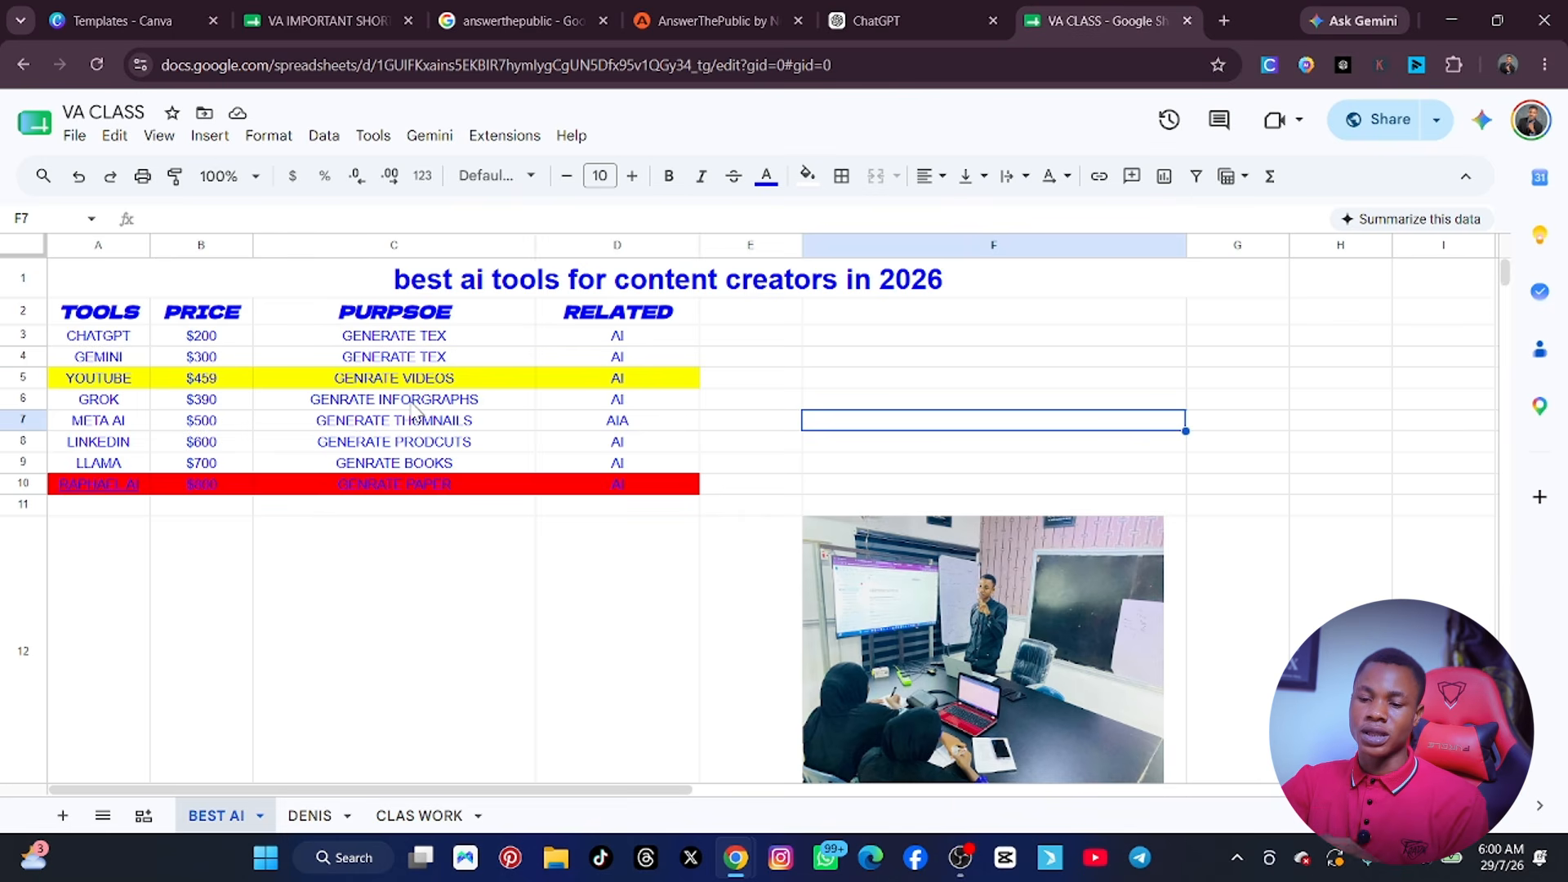
{"action": "left_click", "coordinate": [209, 136]}
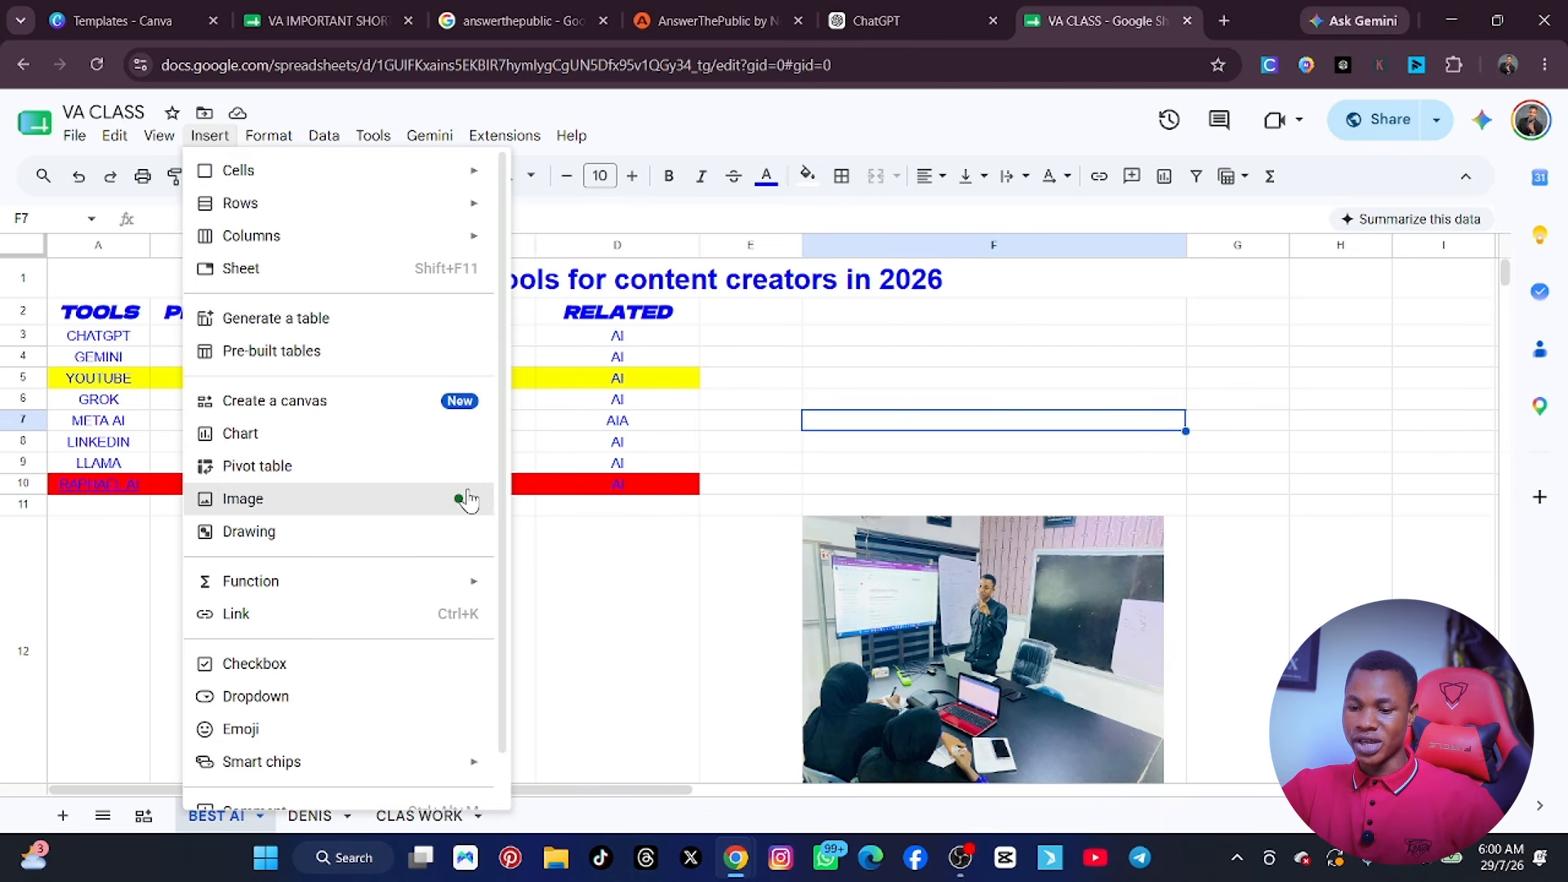
{"action": "mouse_move", "coordinate": [468, 499]}
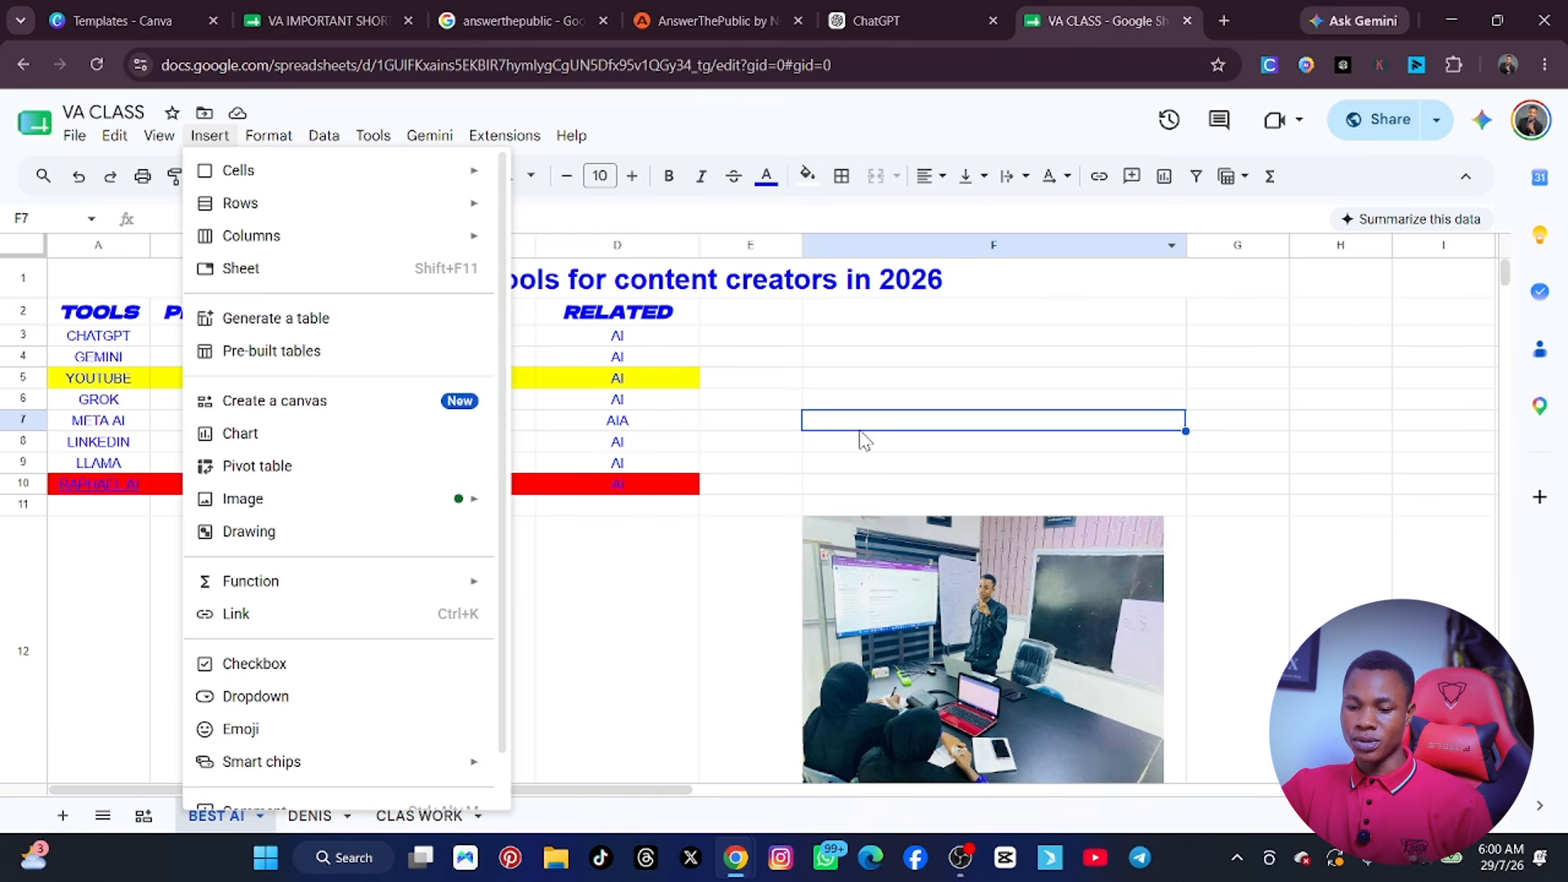
{"action": "left_click", "coordinate": [250, 533]}
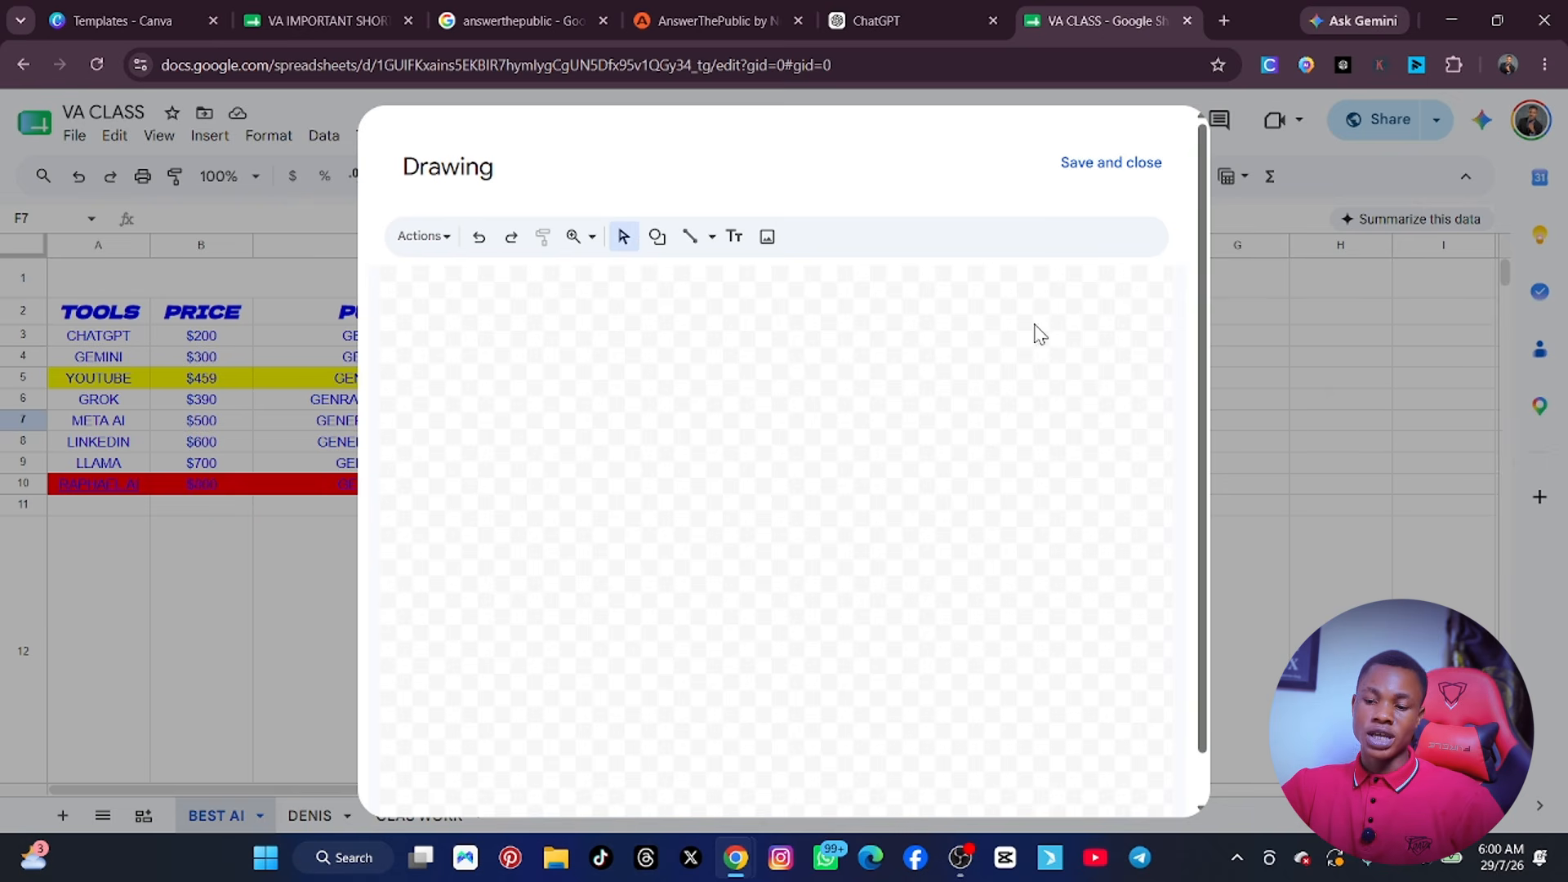
{"action": "left_click", "coordinate": [657, 237]}
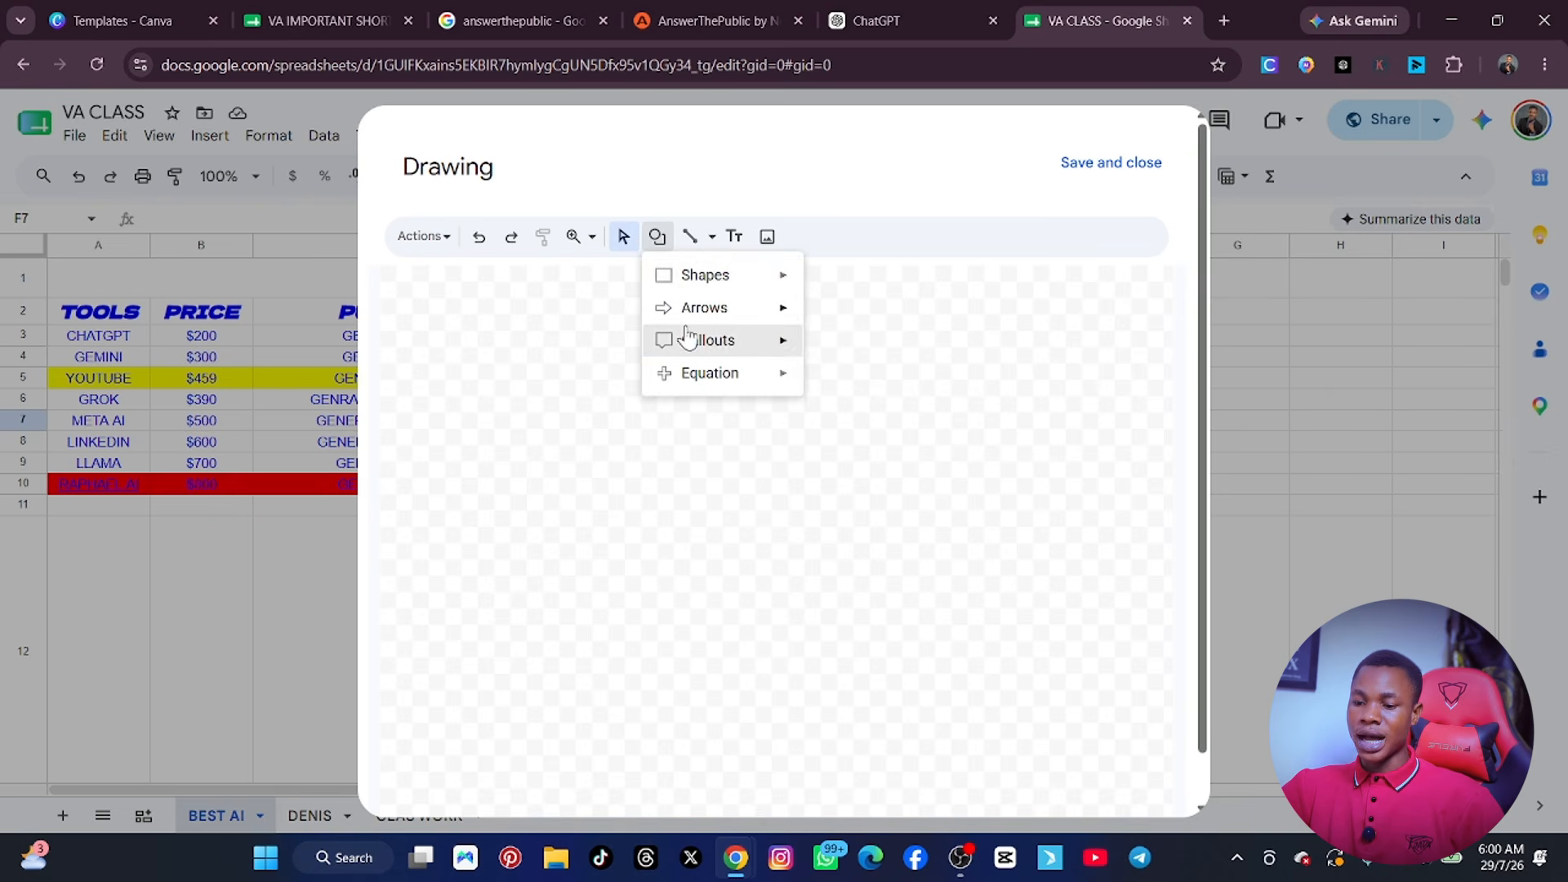
{"action": "mouse_move", "coordinate": [711, 280]}
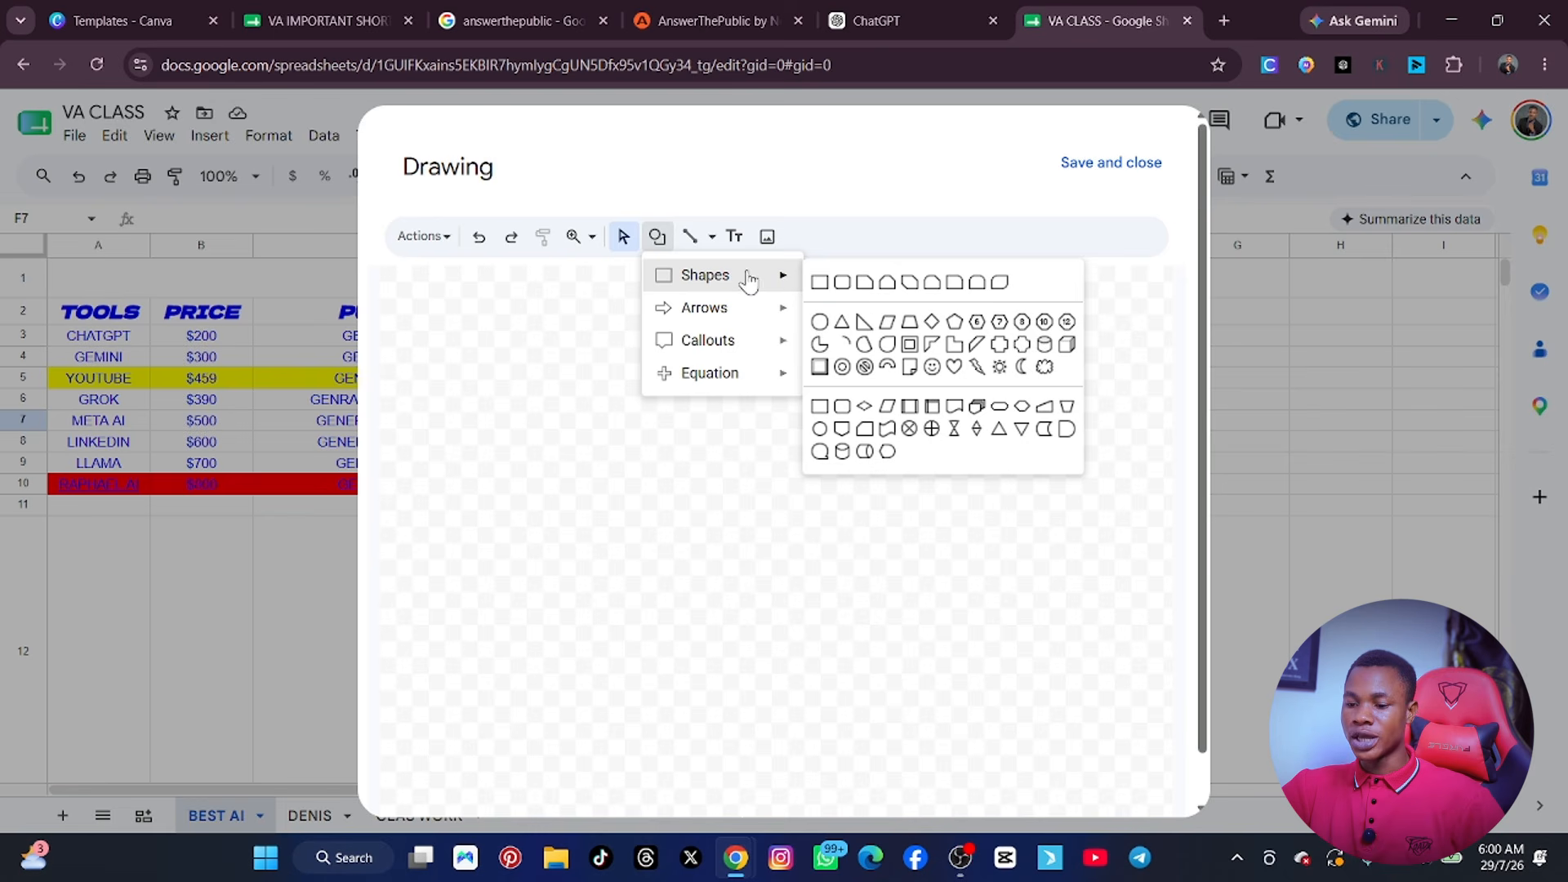
{"action": "left_click", "coordinate": [820, 322]}
{"action": "left_click_drag", "start_coordinate": [508, 353], "coordinate": [939, 743]}
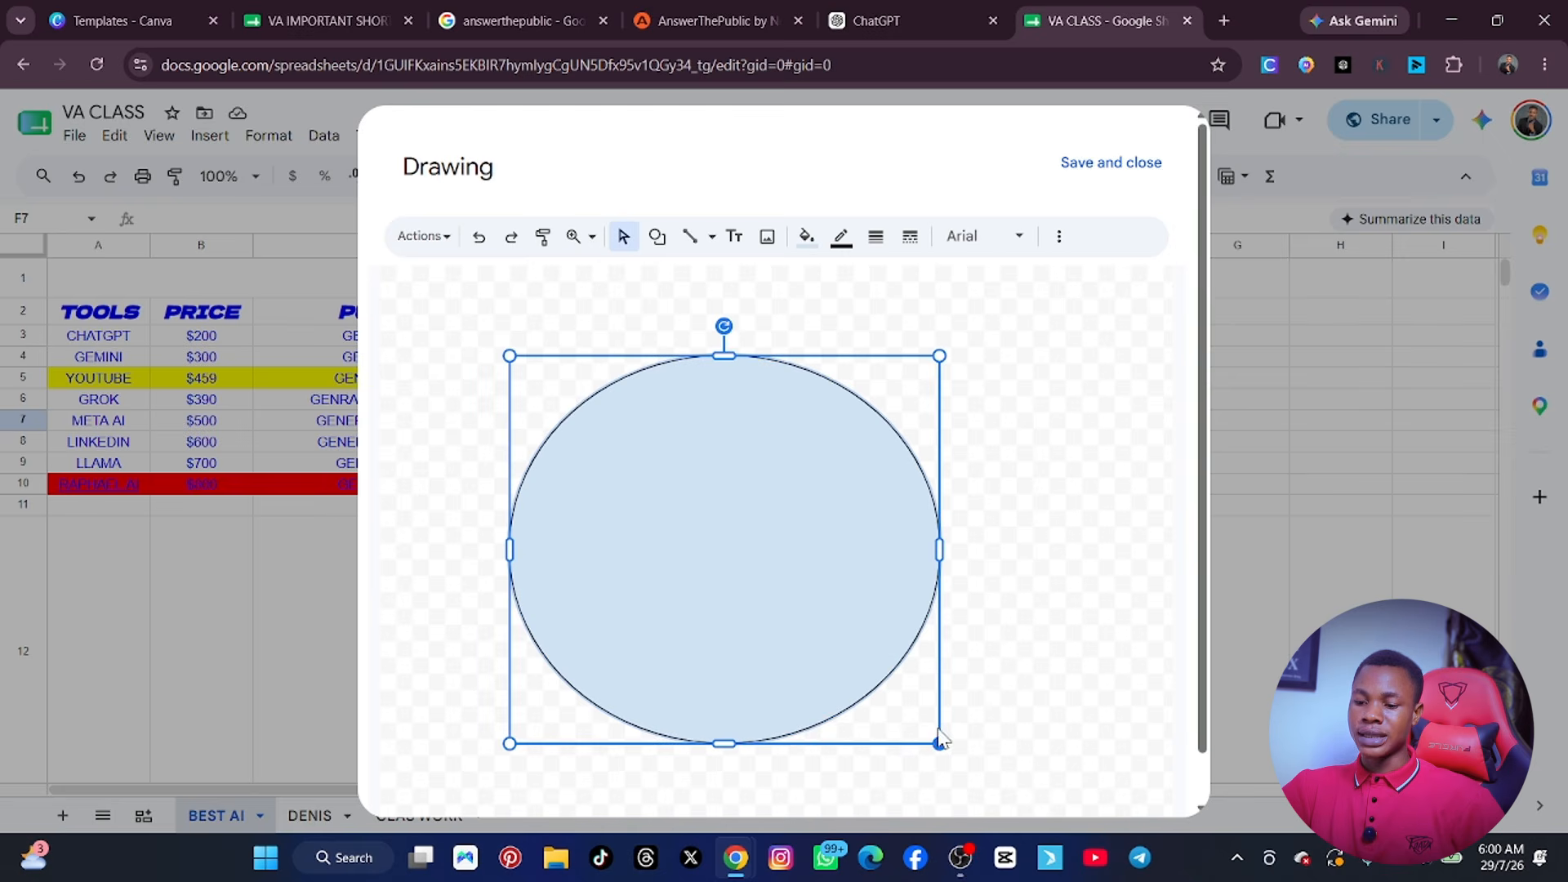
Fill the oval with solid orange and set its border colour to red.
{"action": "left_click", "coordinate": [806, 238]}
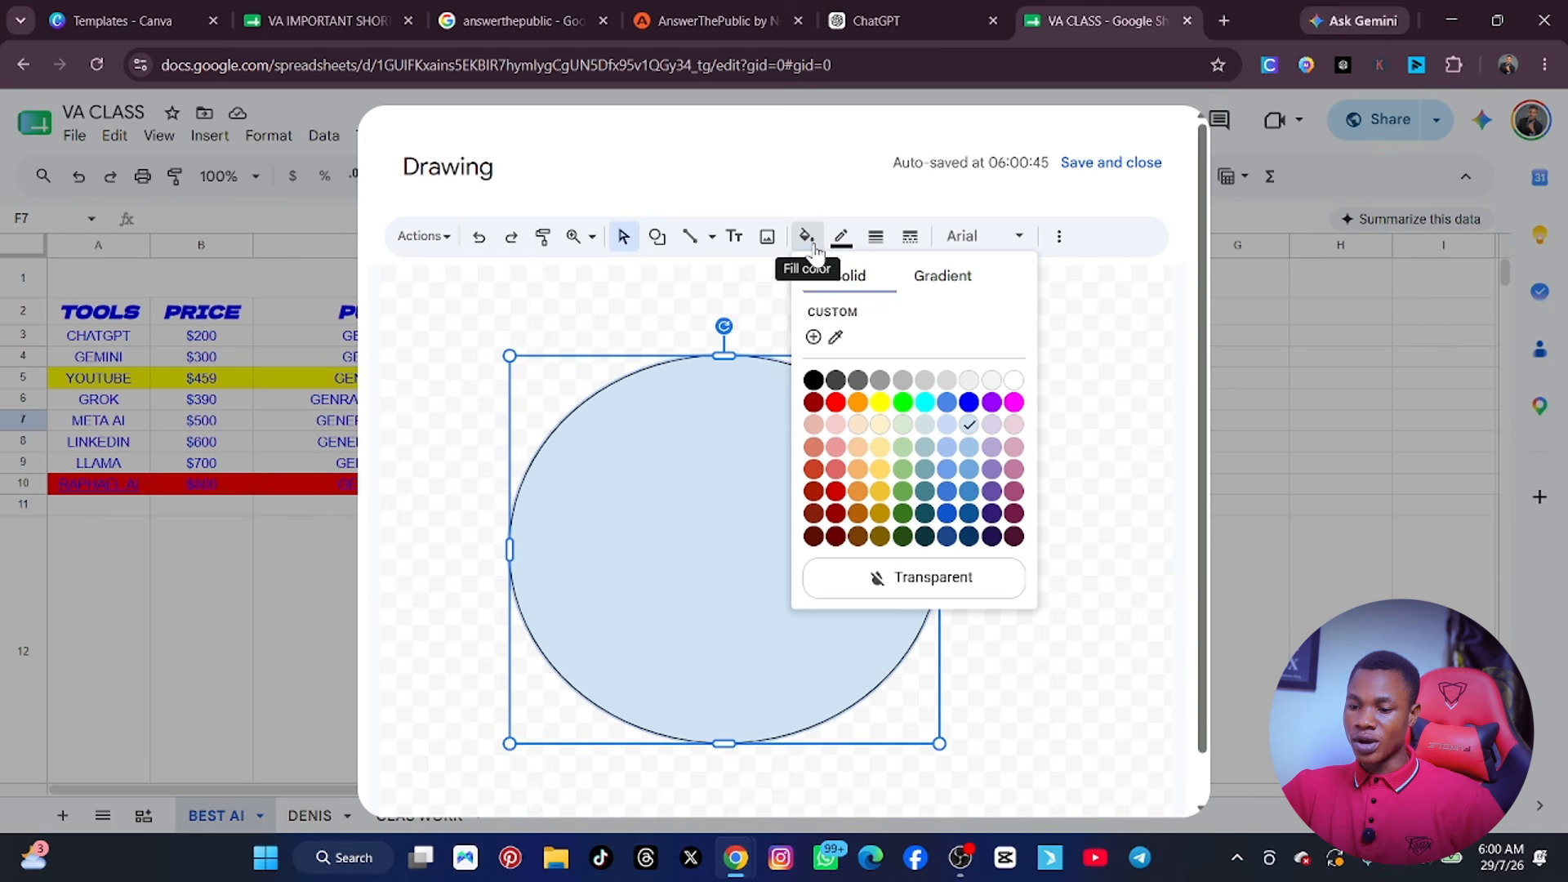
{"action": "left_click", "coordinate": [858, 403]}
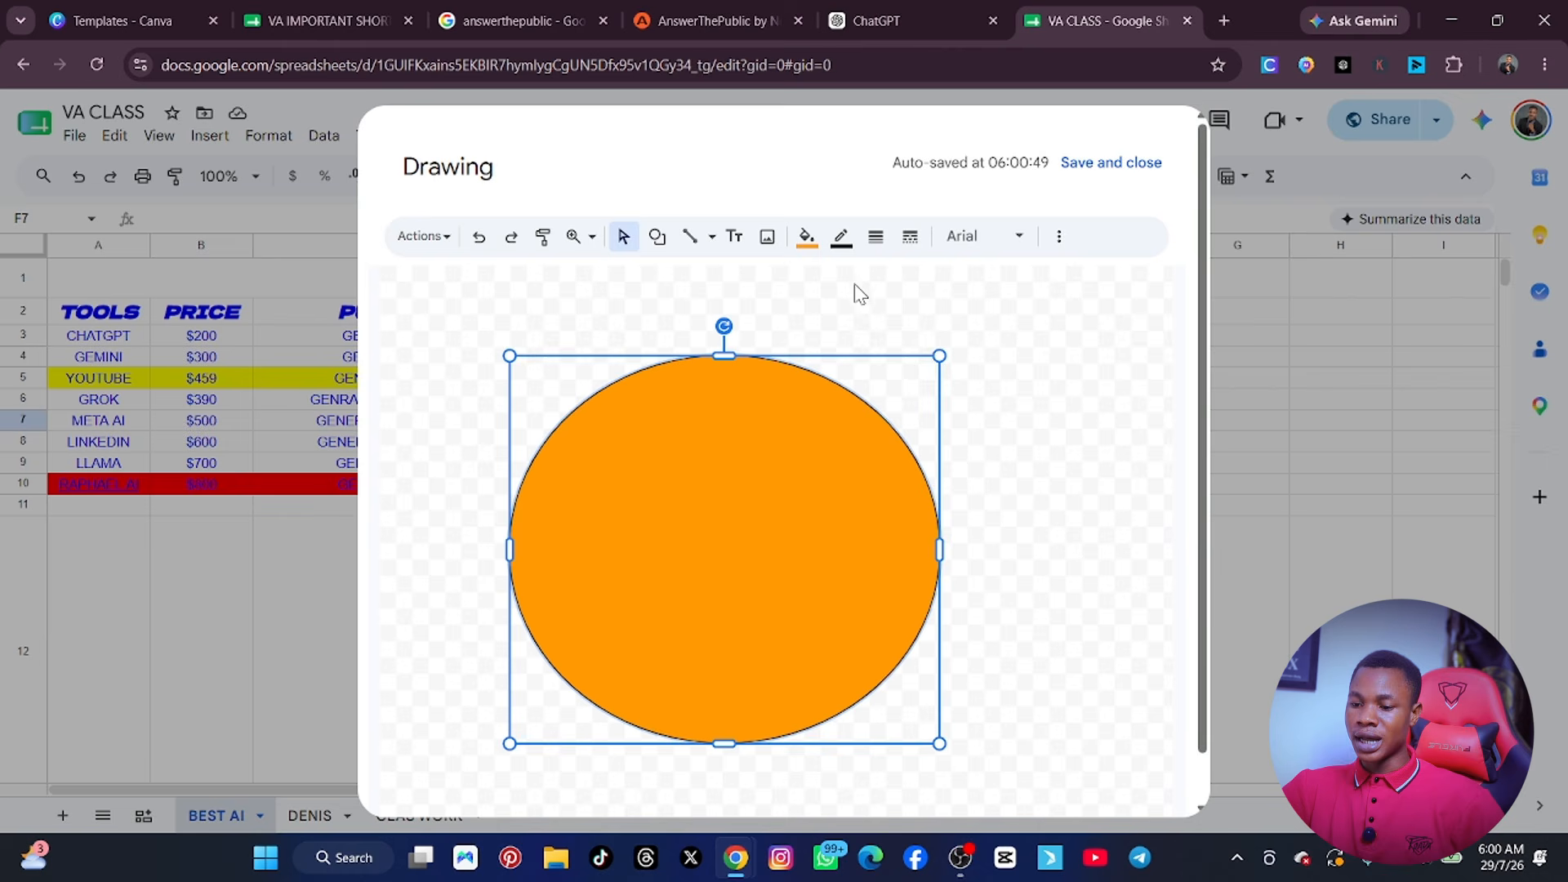
{"action": "left_click", "coordinate": [841, 238]}
{"action": "left_click", "coordinate": [871, 366]}
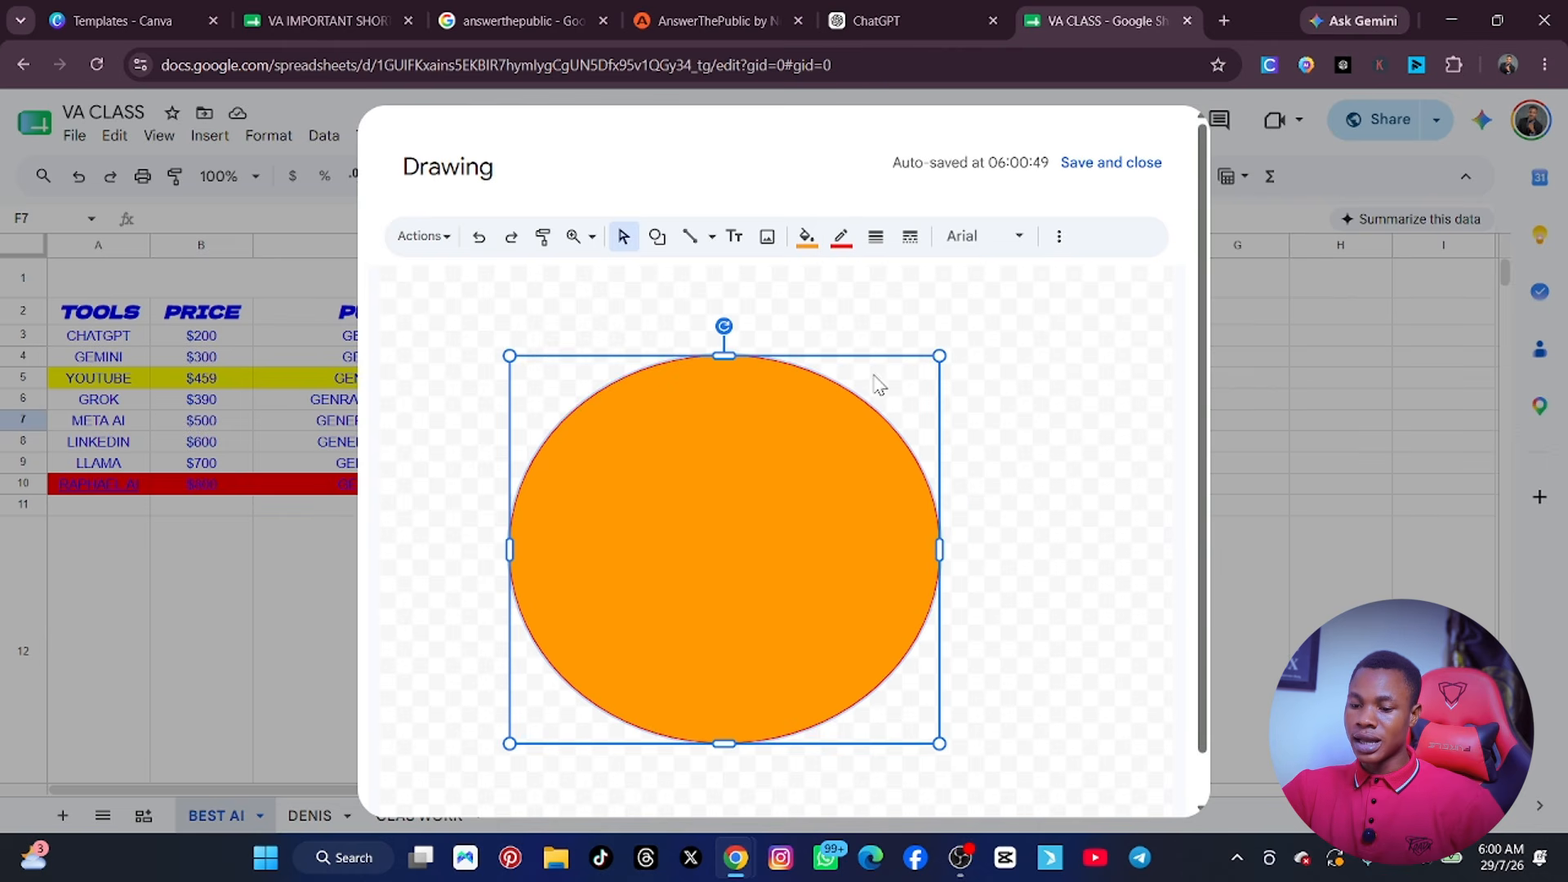
Give the oval's border an 8px weight and a dashed style.
{"action": "left_click", "coordinate": [876, 239]}
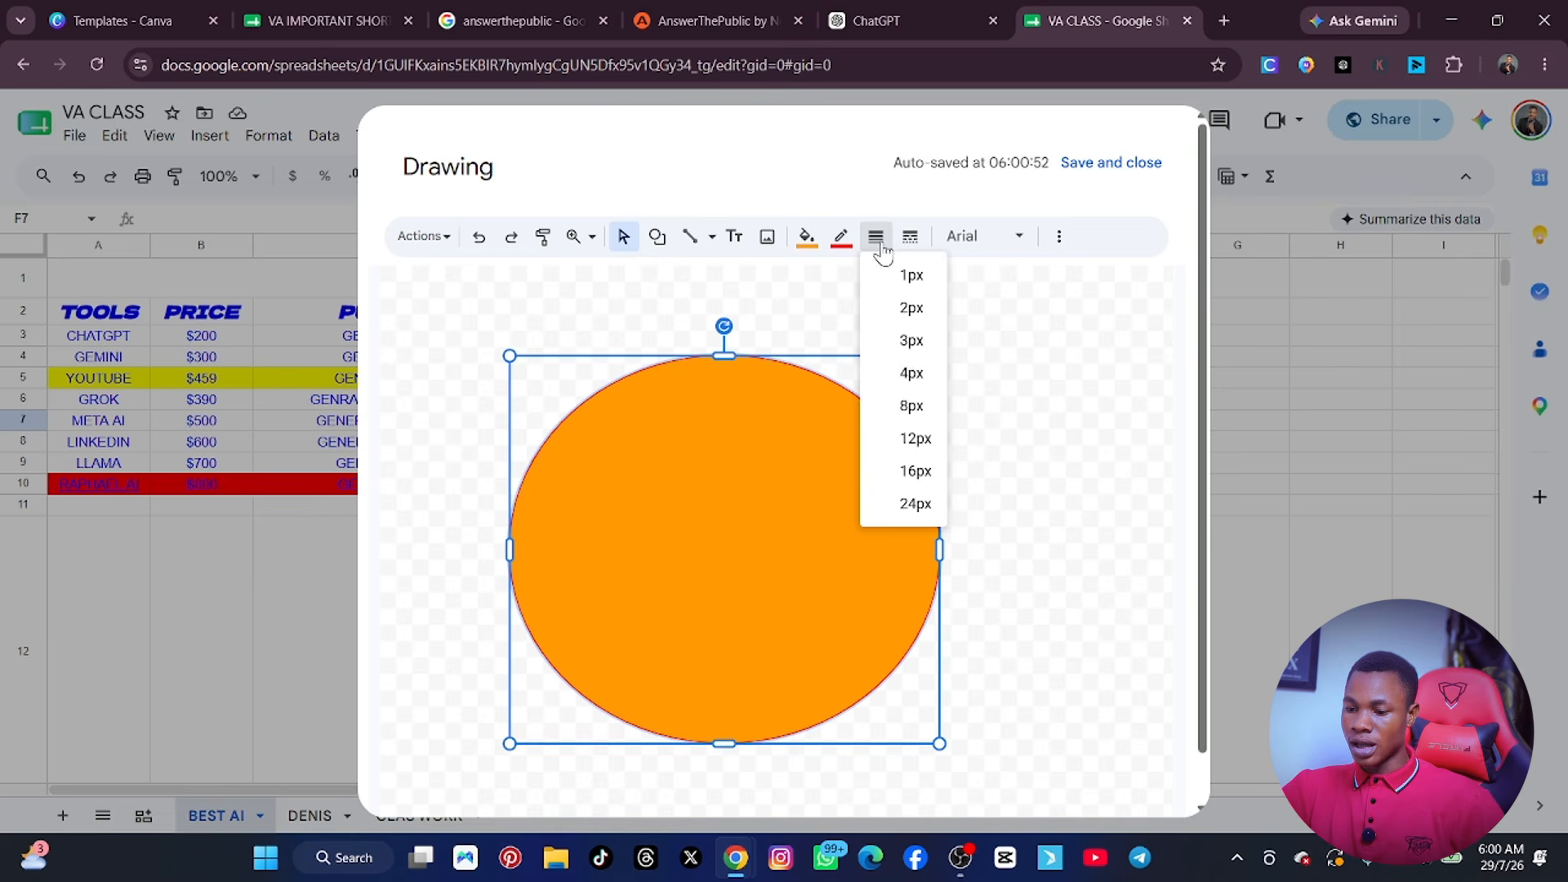
{"action": "left_click", "coordinate": [911, 405]}
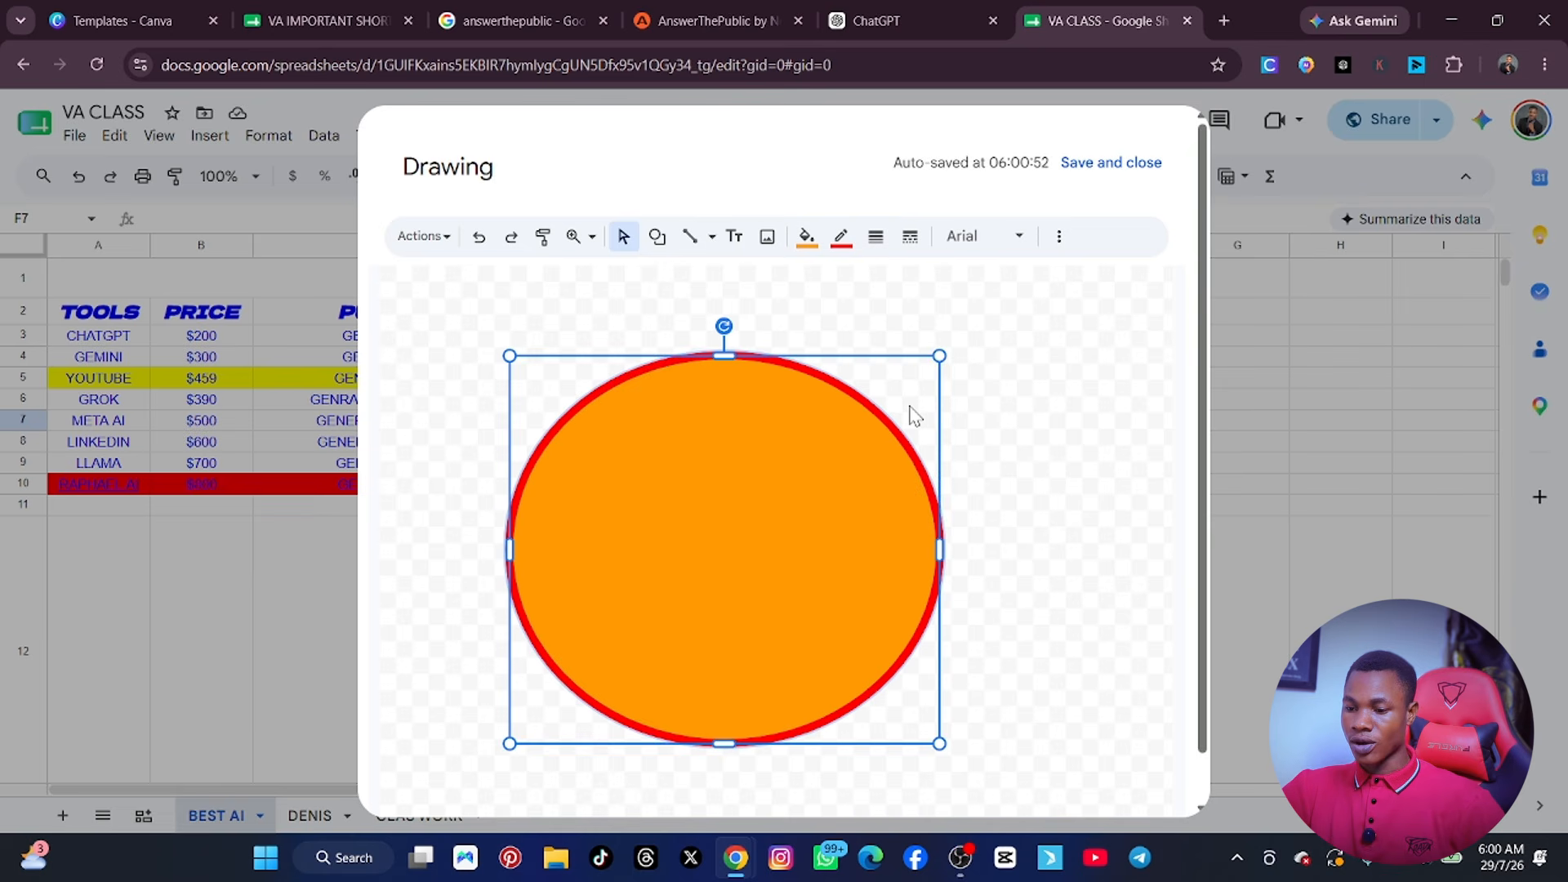
{"action": "left_click", "coordinate": [905, 242]}
{"action": "left_click", "coordinate": [955, 403]}
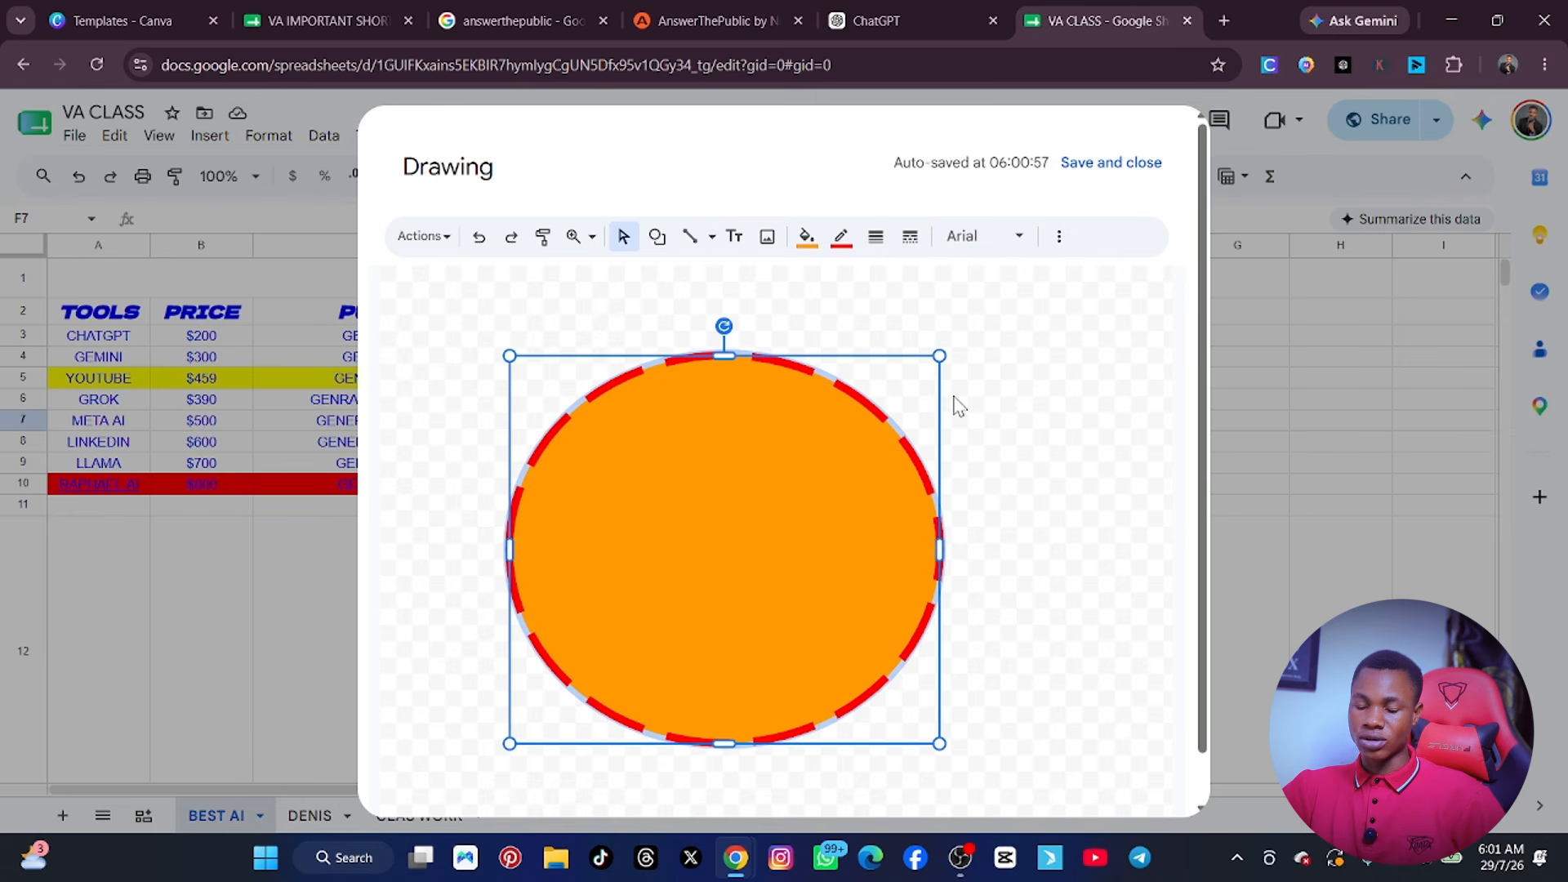
{"action": "left_click", "coordinate": [980, 239]}
{"action": "left_click", "coordinate": [1100, 374]}
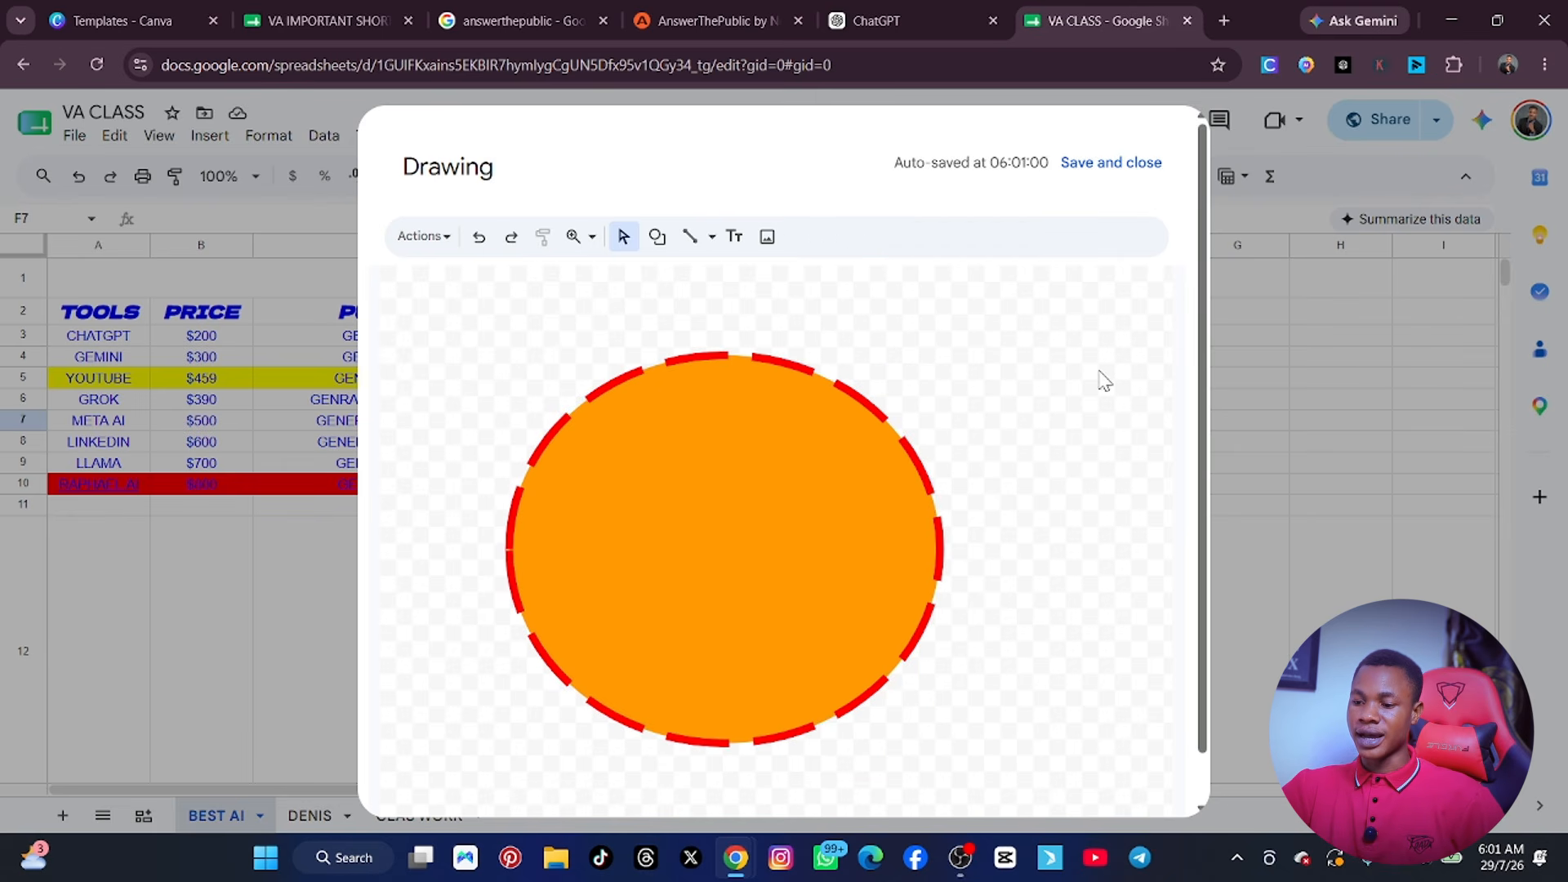
Save the drawing into the BEST AI sheet, and move the oval down and over towards columns G and H.
{"action": "left_click", "coordinate": [1131, 168]}
{"action": "scroll", "coordinate": [735, 498], "scroll_direction": "down", "scroll_amount": 1}
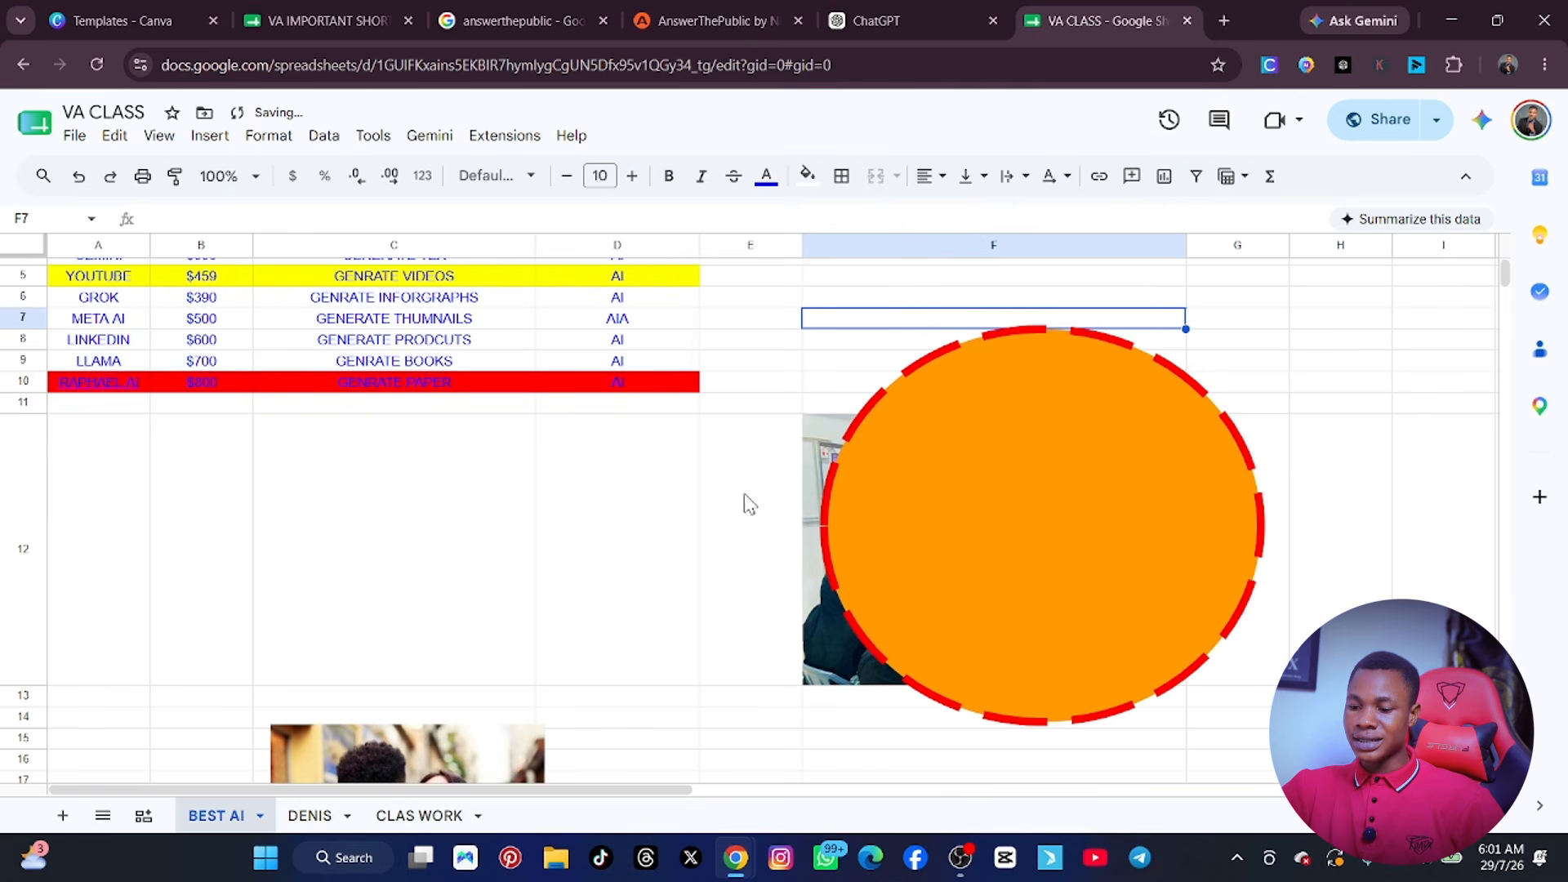
{"action": "left_click", "coordinate": [1076, 505]}
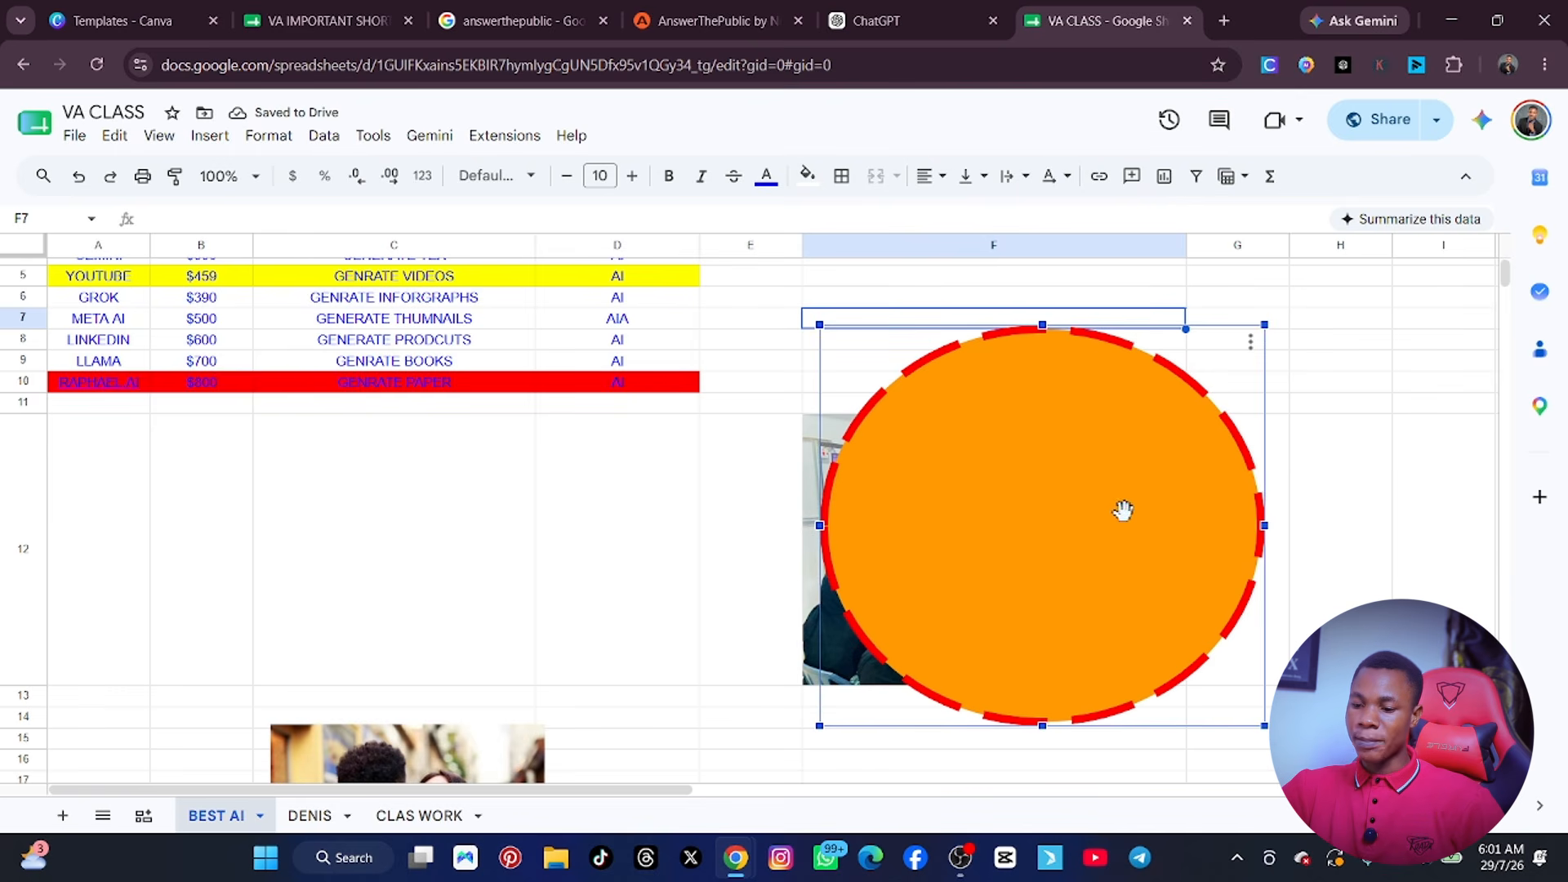
{"action": "mouse_move", "coordinate": [1123, 511]}
{"action": "left_mouse_down"}
{"action": "mouse_move", "coordinate": [542, 580]}
{"action": "mouse_move", "coordinate": [882, 616]}
{"action": "mouse_move", "coordinate": [1284, 568]}
{"action": "left_mouse_up"}
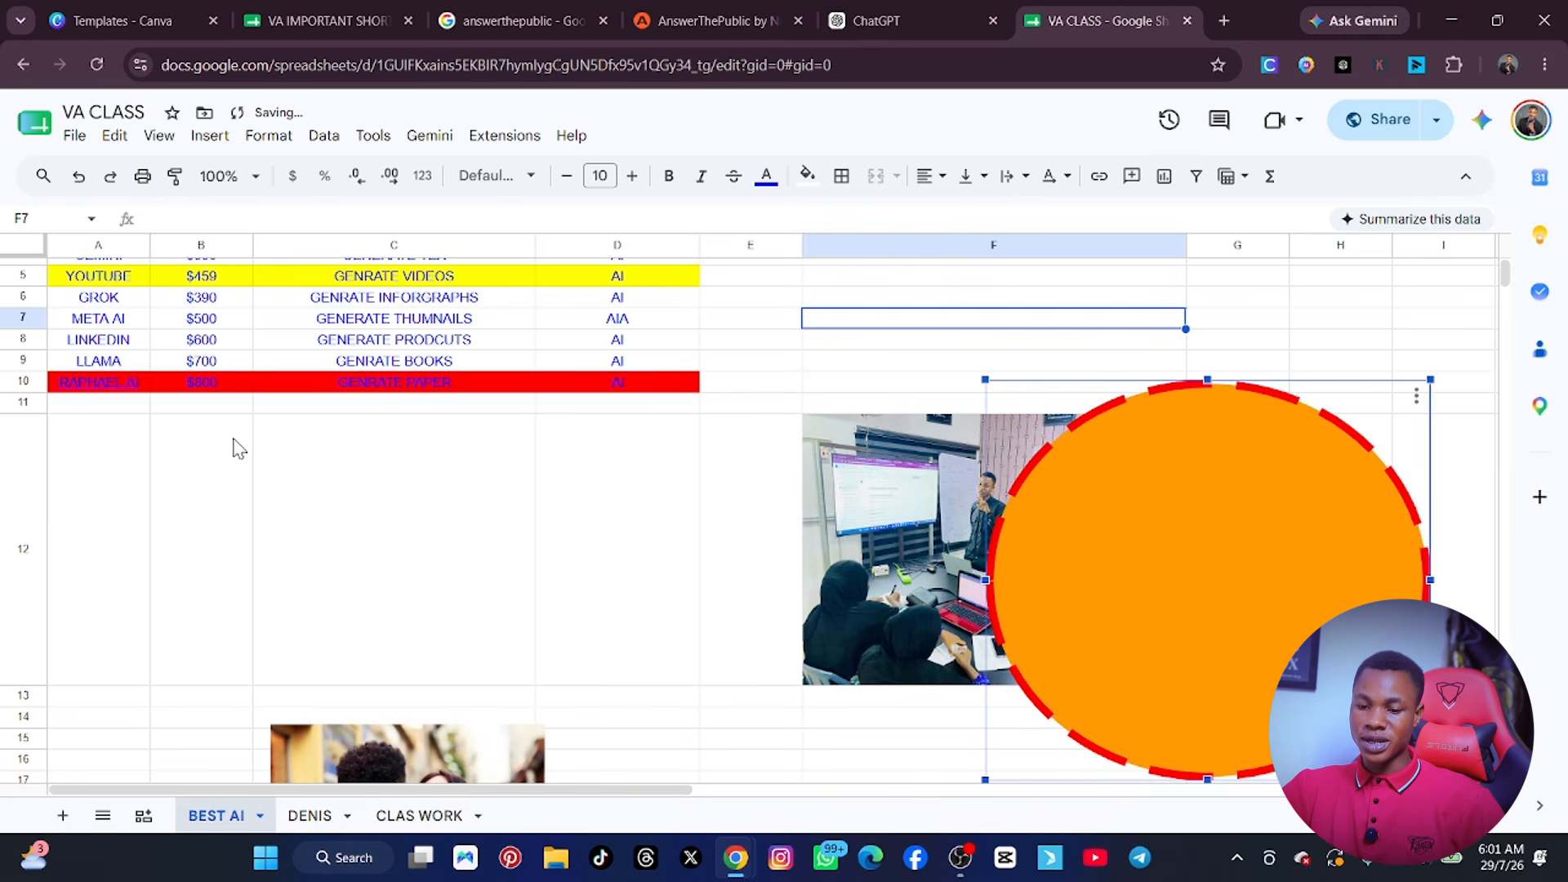
Draw a teardrop shape in a new drawing, shrink it and move it to the middle of the canvas.
{"action": "left_click", "coordinate": [287, 428]}
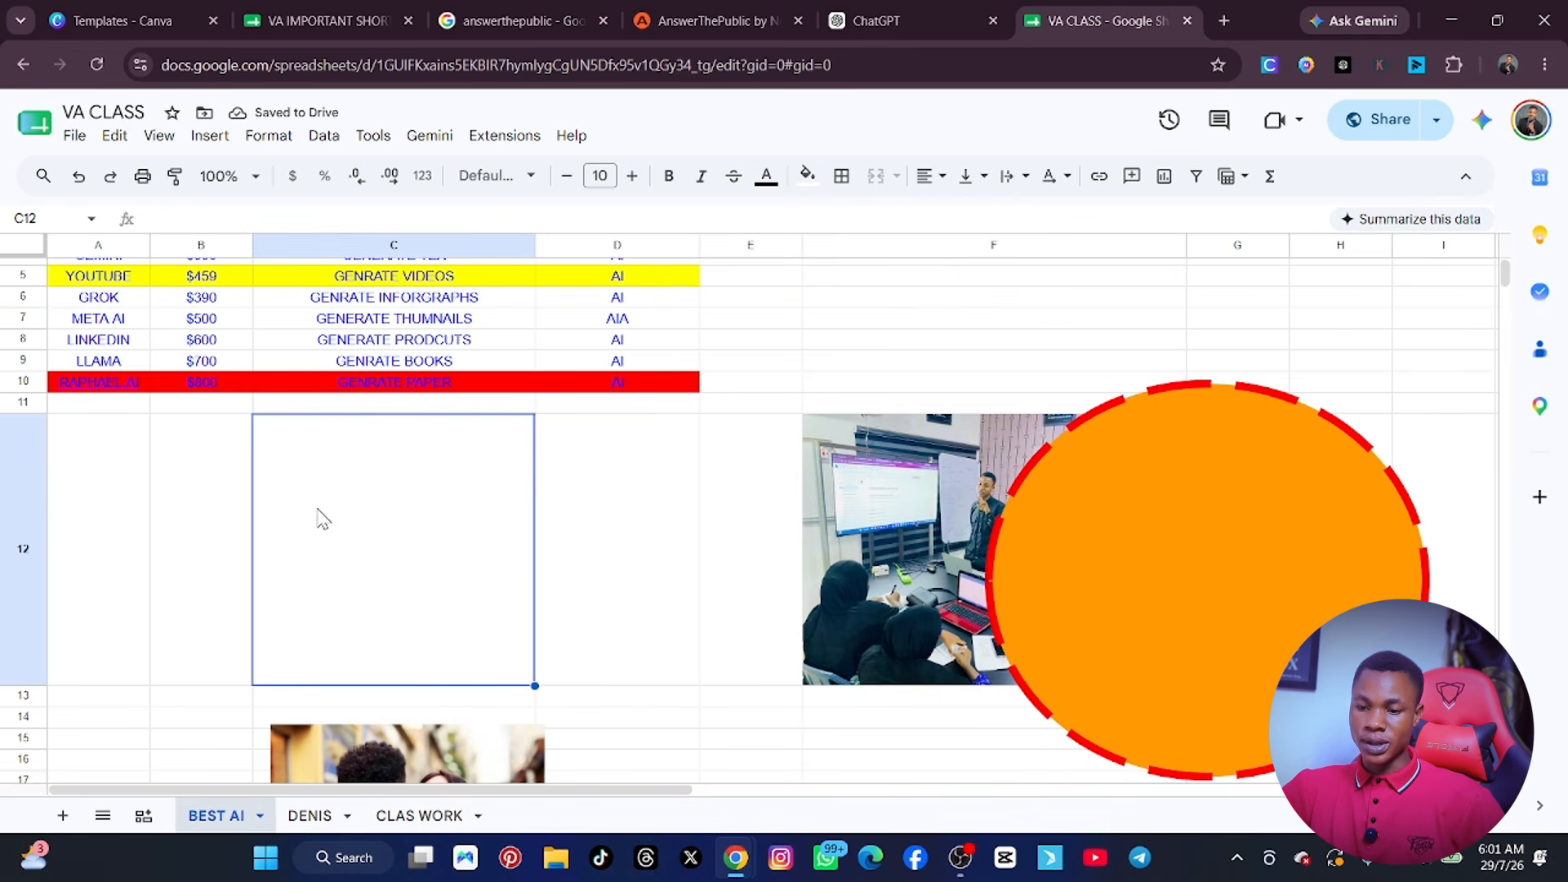
{"action": "left_click", "coordinate": [210, 135]}
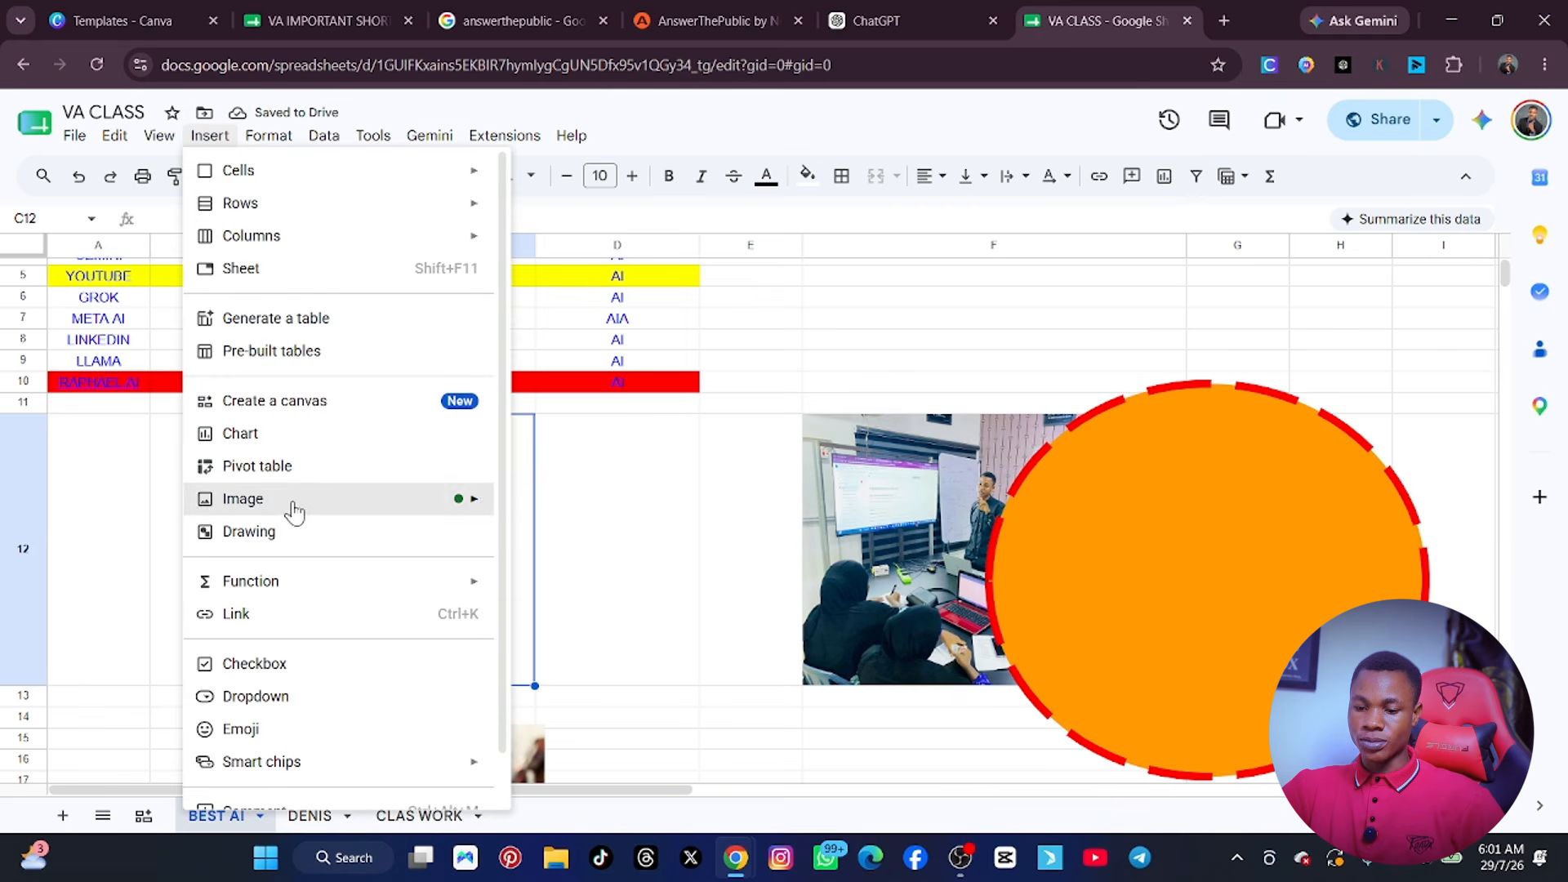
{"action": "left_click", "coordinate": [249, 531]}
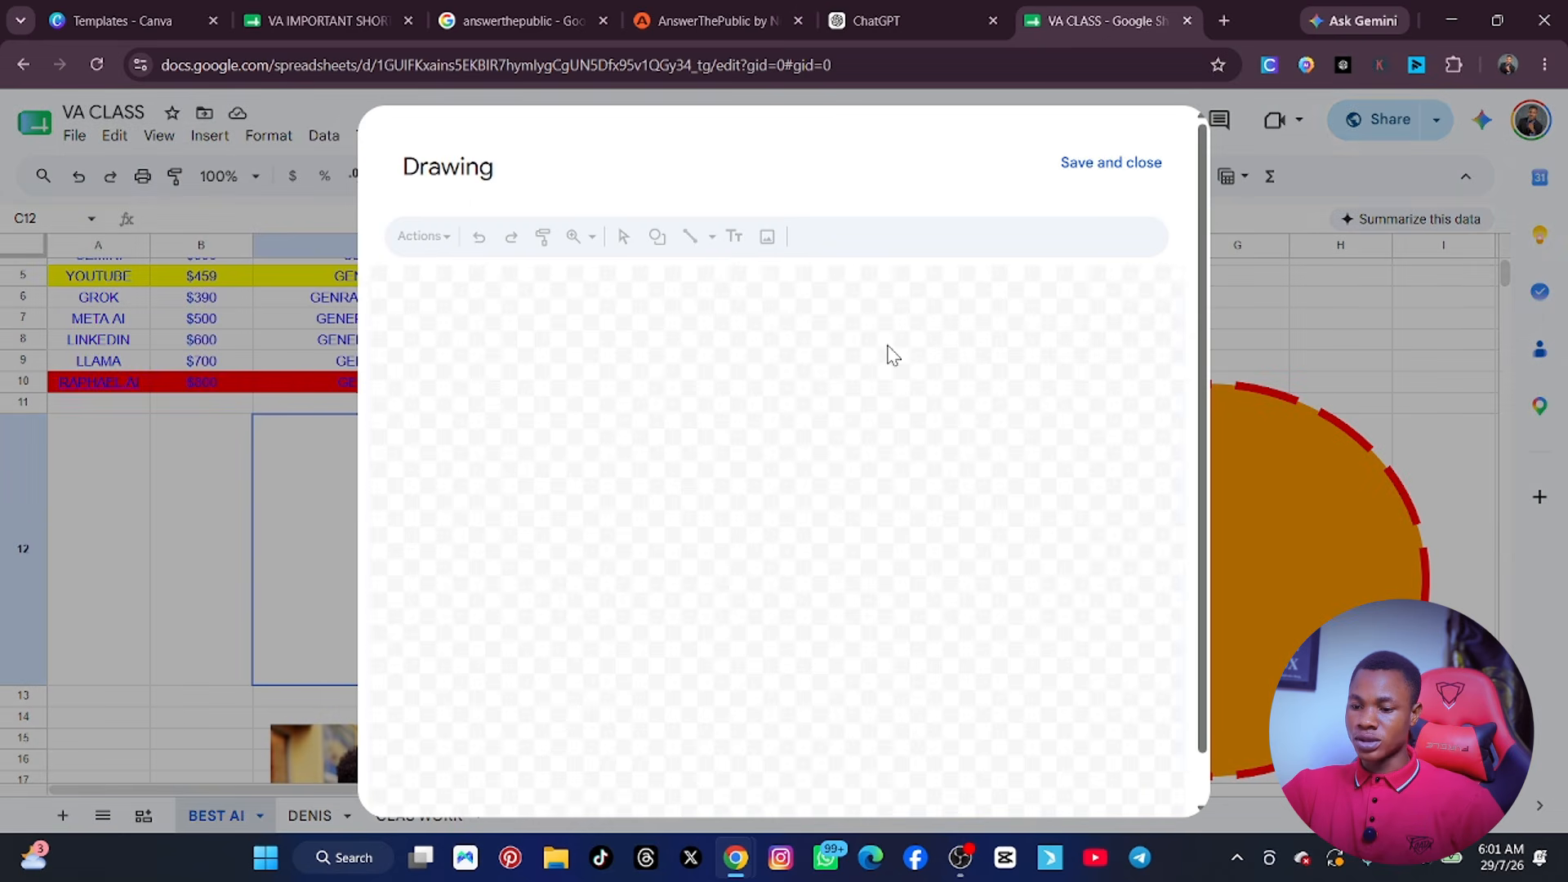
{"action": "left_click", "coordinate": [657, 239]}
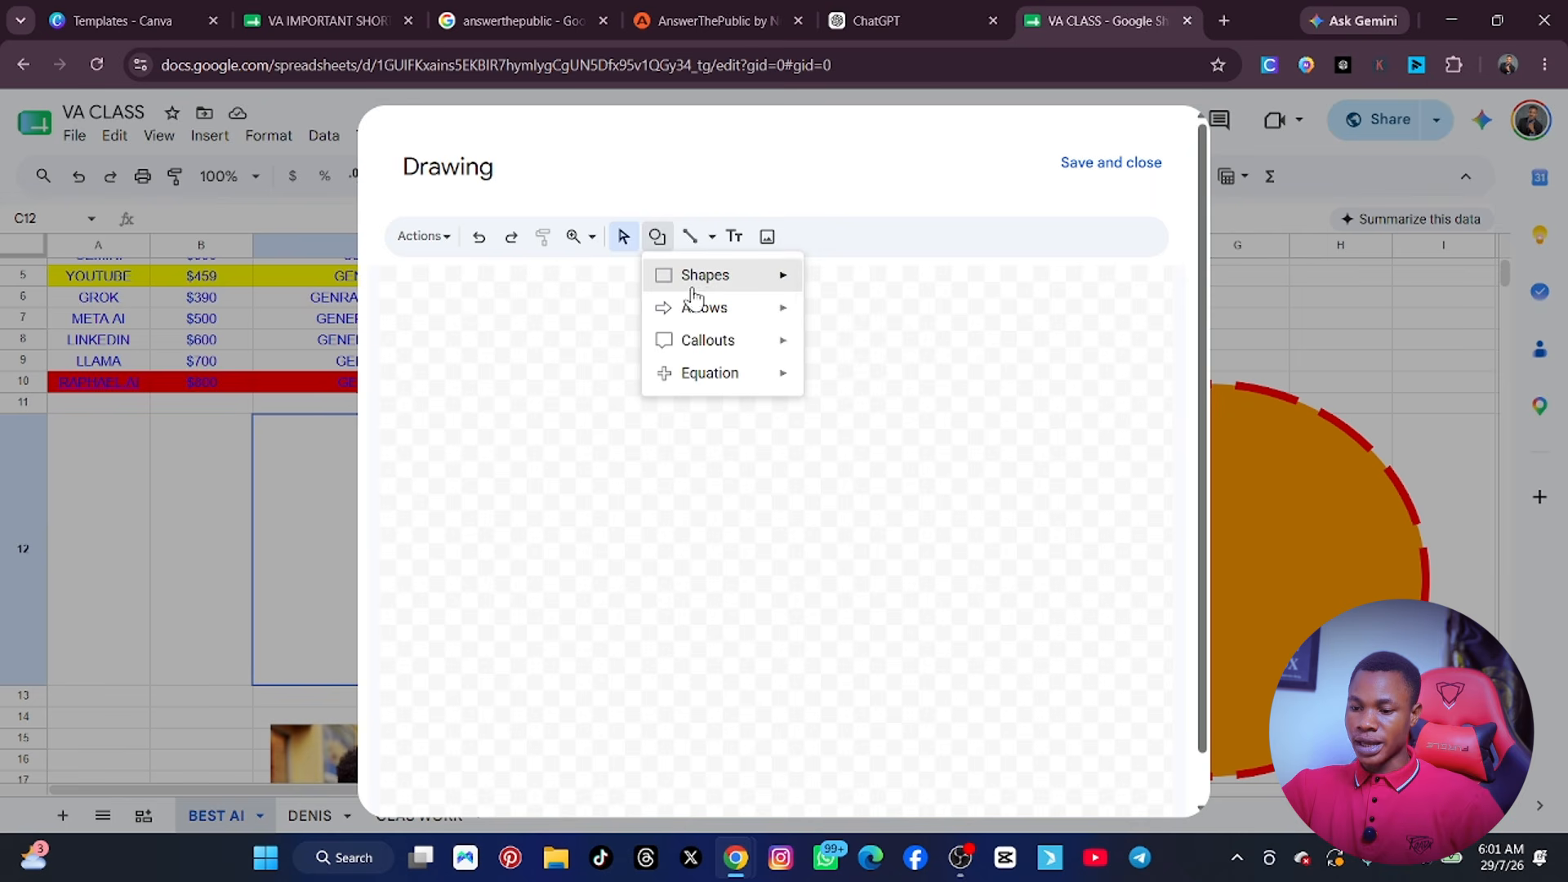
{"action": "mouse_move", "coordinate": [700, 288]}
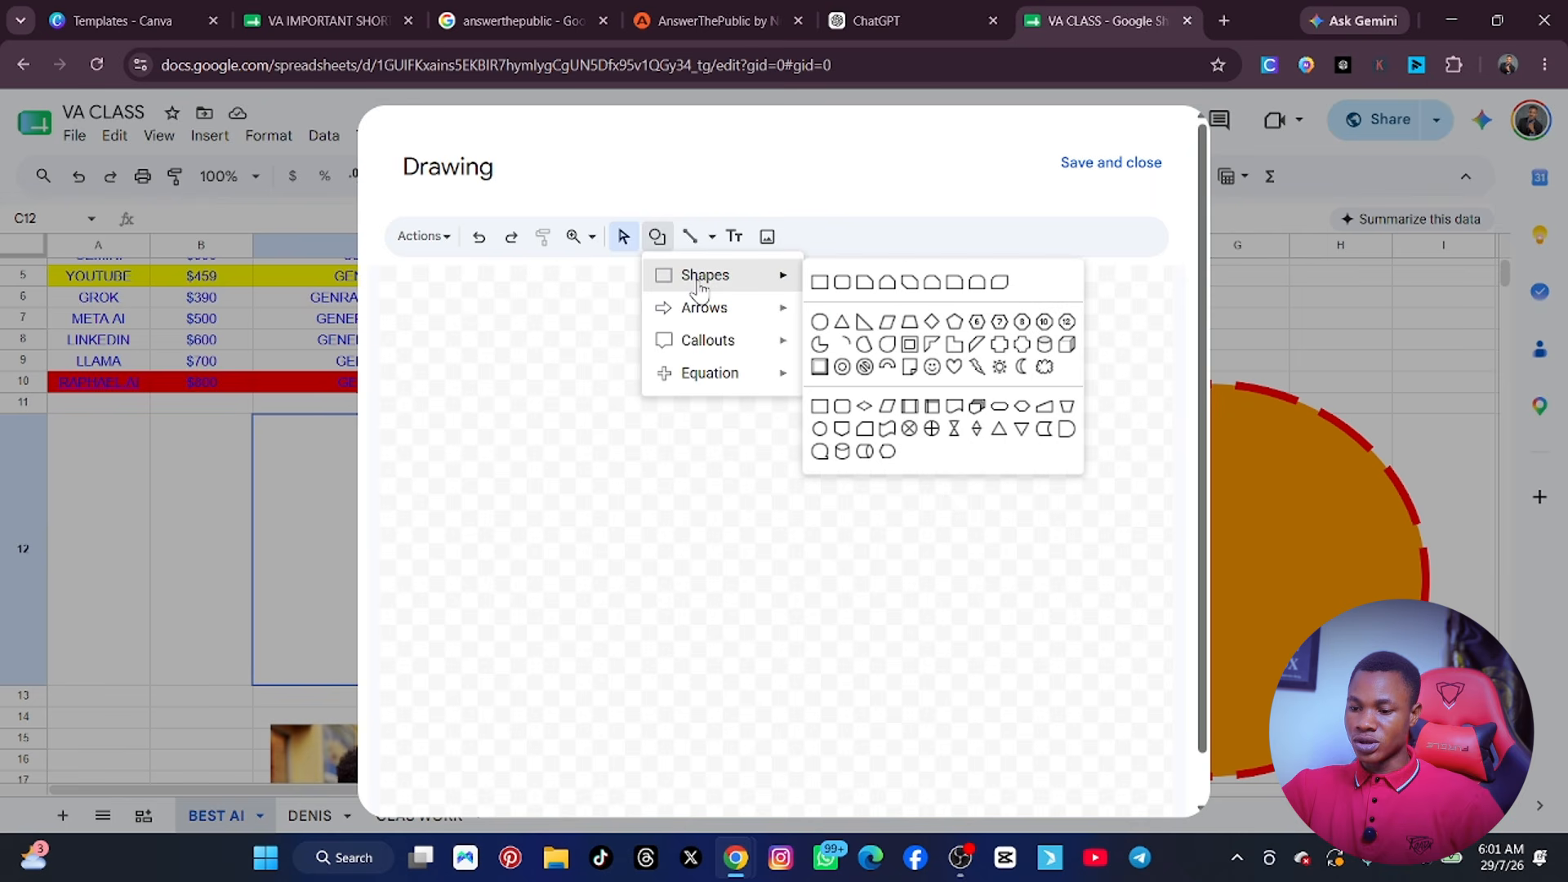
{"action": "left_click", "coordinate": [888, 343]}
{"action": "mouse_move", "coordinate": [582, 330]}
{"action": "left_mouse_down"}
{"action": "mouse_move", "coordinate": [676, 441]}
{"action": "mouse_move", "coordinate": [1022, 738]}
{"action": "left_mouse_up"}
{"action": "mouse_move", "coordinate": [583, 331]}
{"action": "left_mouse_down"}
{"action": "mouse_move", "coordinate": [721, 508]}
{"action": "mouse_move", "coordinate": [703, 482]}
{"action": "left_mouse_up"}
{"action": "left_click_drag", "start_coordinate": [882, 616], "coordinate": [751, 507]}
Fill the teardrop with solid blue and save the drawing into the BEST AI sheet.
{"action": "left_click", "coordinate": [806, 236]}
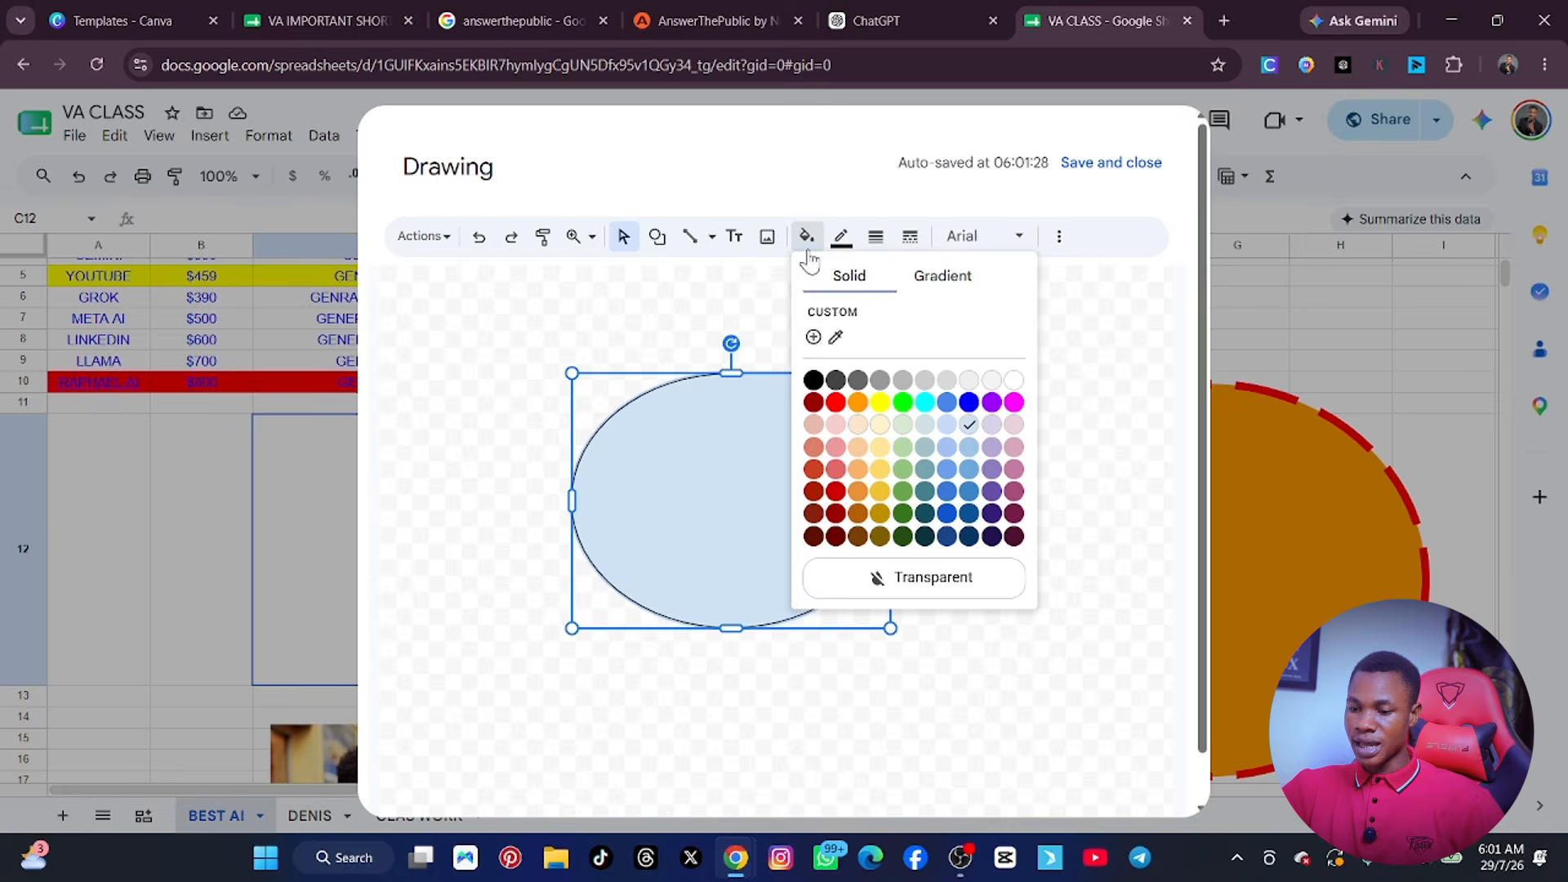
{"action": "left_click", "coordinate": [968, 403]}
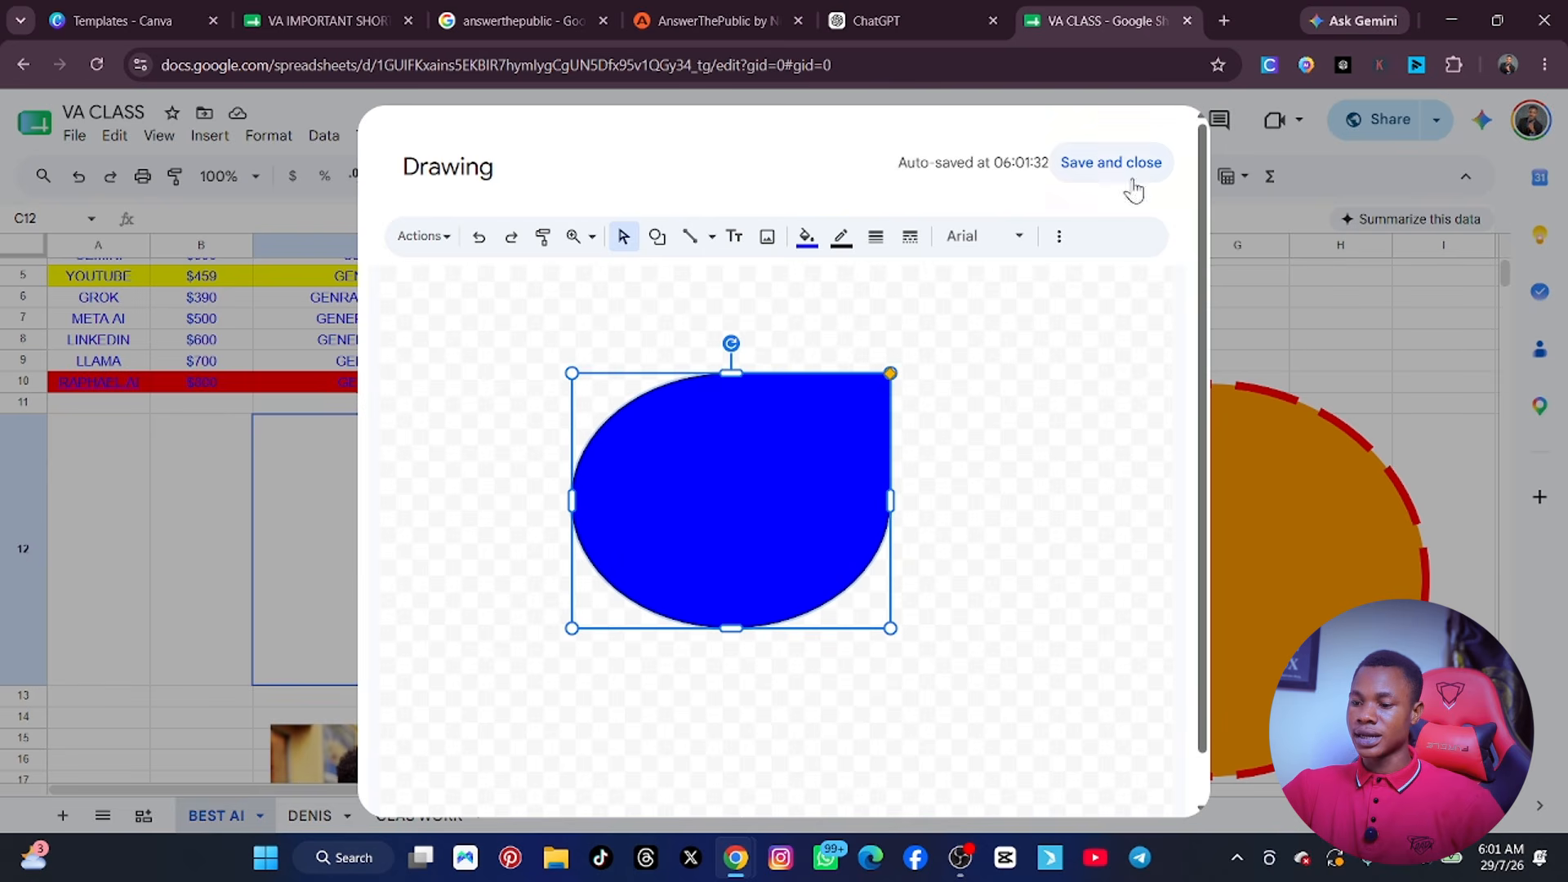
{"action": "left_click", "coordinate": [1112, 163]}
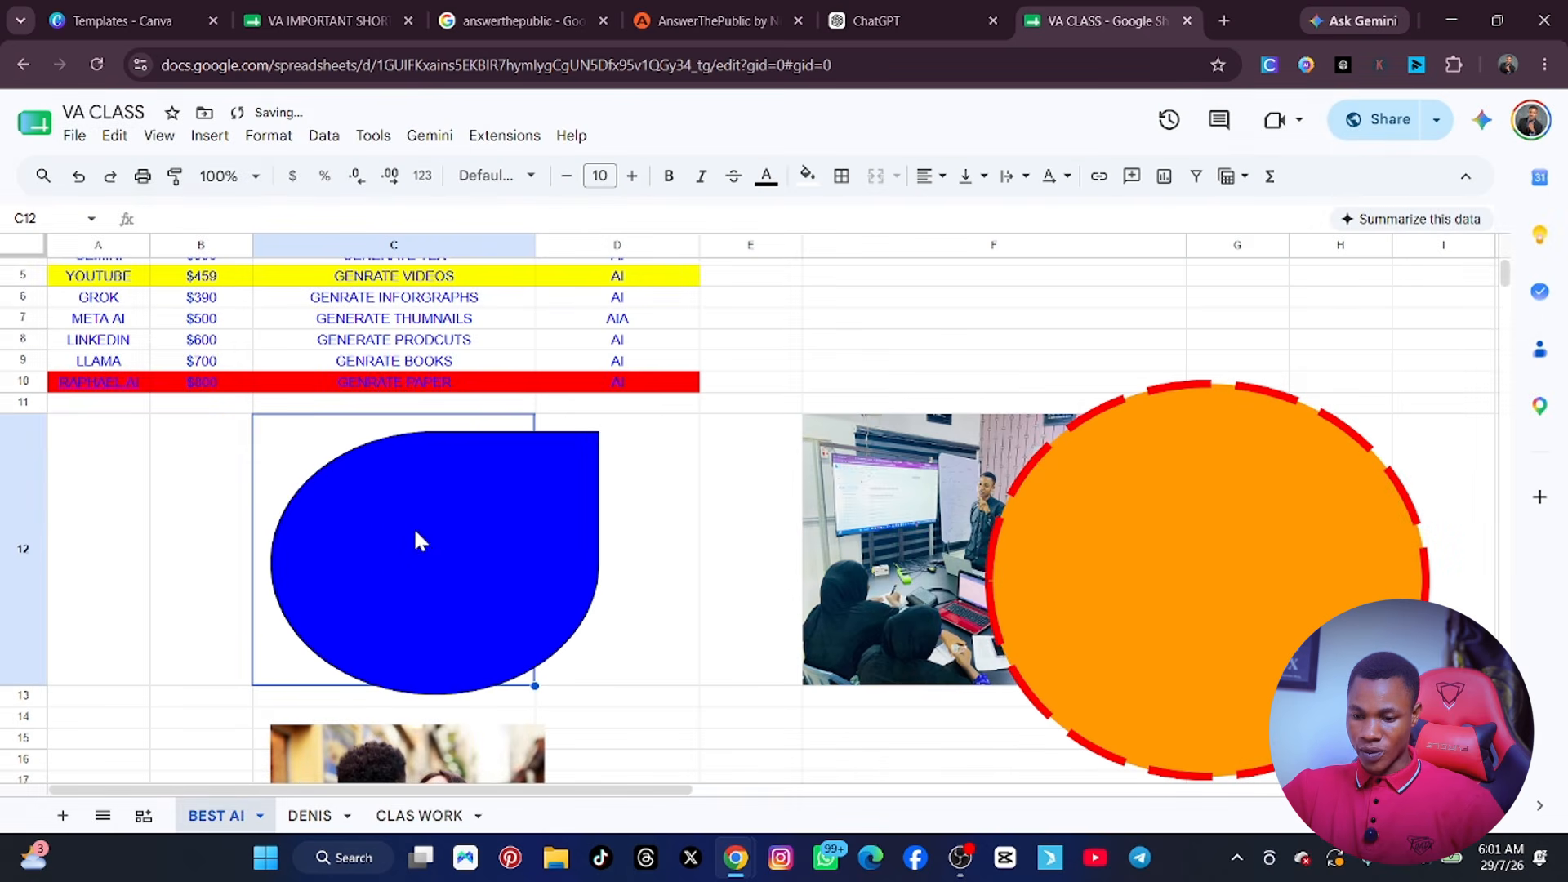
Shrink the blue teardrop in proportion and move it so that it fits inside cell C12.
{"action": "left_click", "coordinate": [623, 538]}
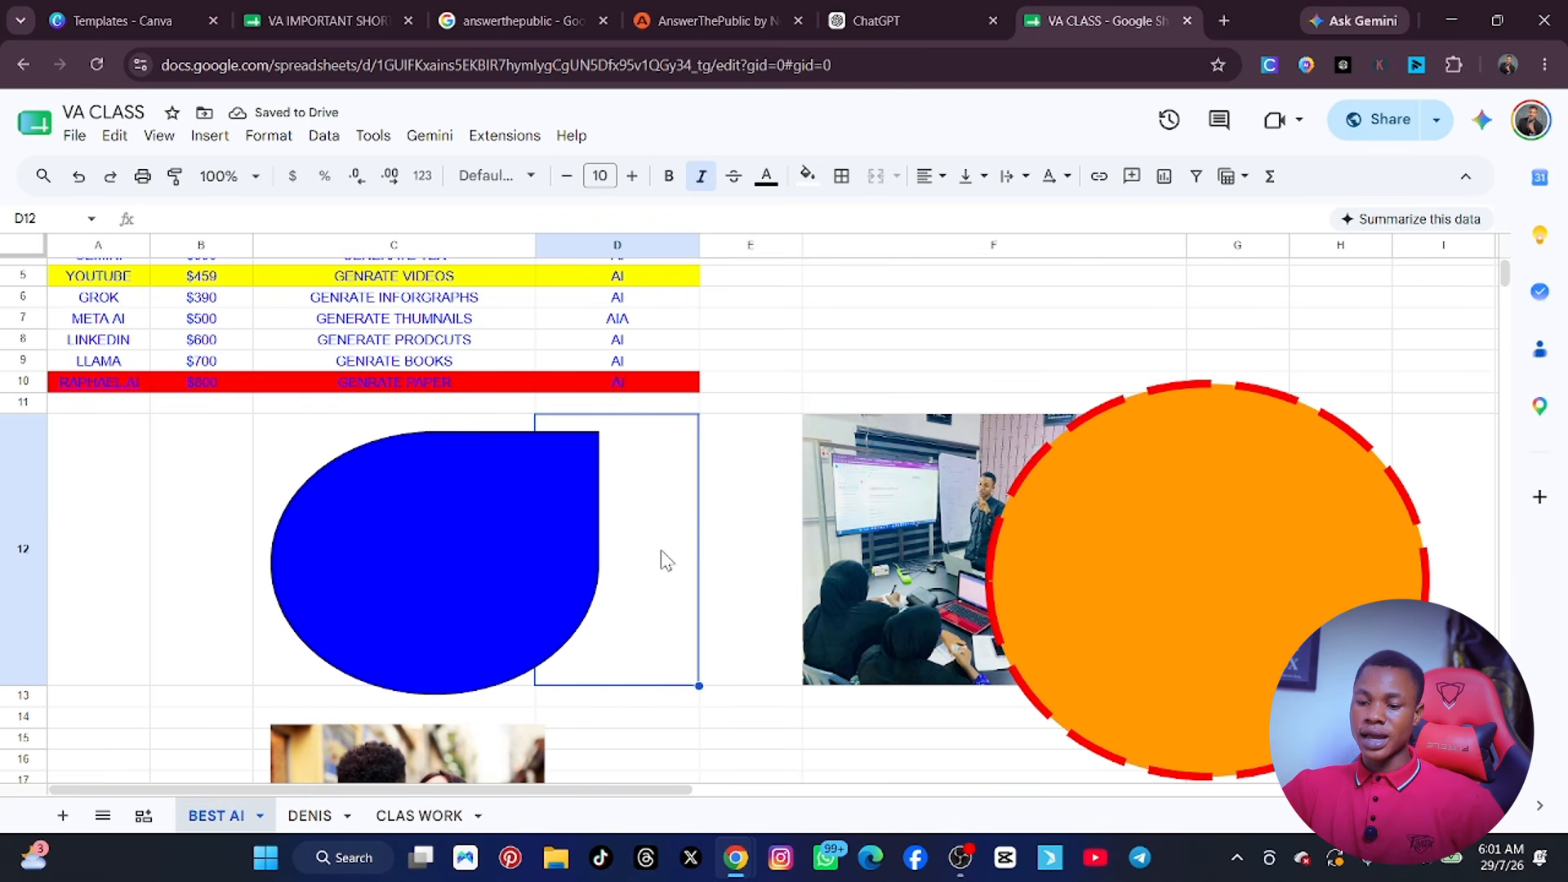
{"action": "left_click", "coordinate": [552, 545]}
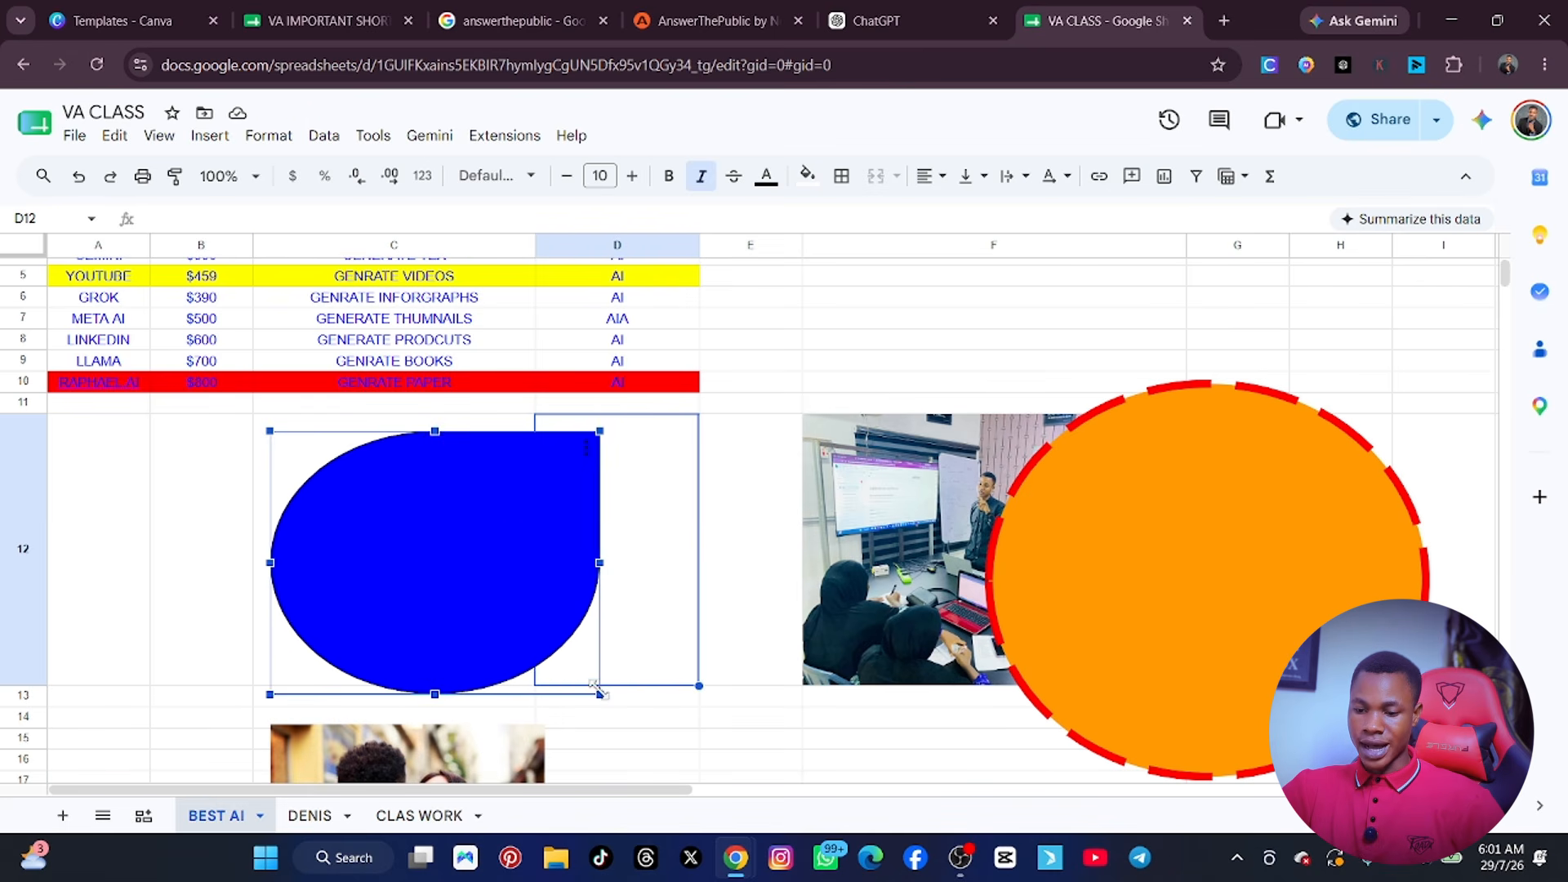
{"action": "mouse_move", "coordinate": [600, 693]}
{"action": "left_mouse_down"}
{"action": "mouse_move", "coordinate": [514, 655]}
{"action": "mouse_move", "coordinate": [507, 622]}
{"action": "left_mouse_up"}
{"action": "left_click_drag", "start_coordinate": [419, 562], "coordinate": [411, 585]}
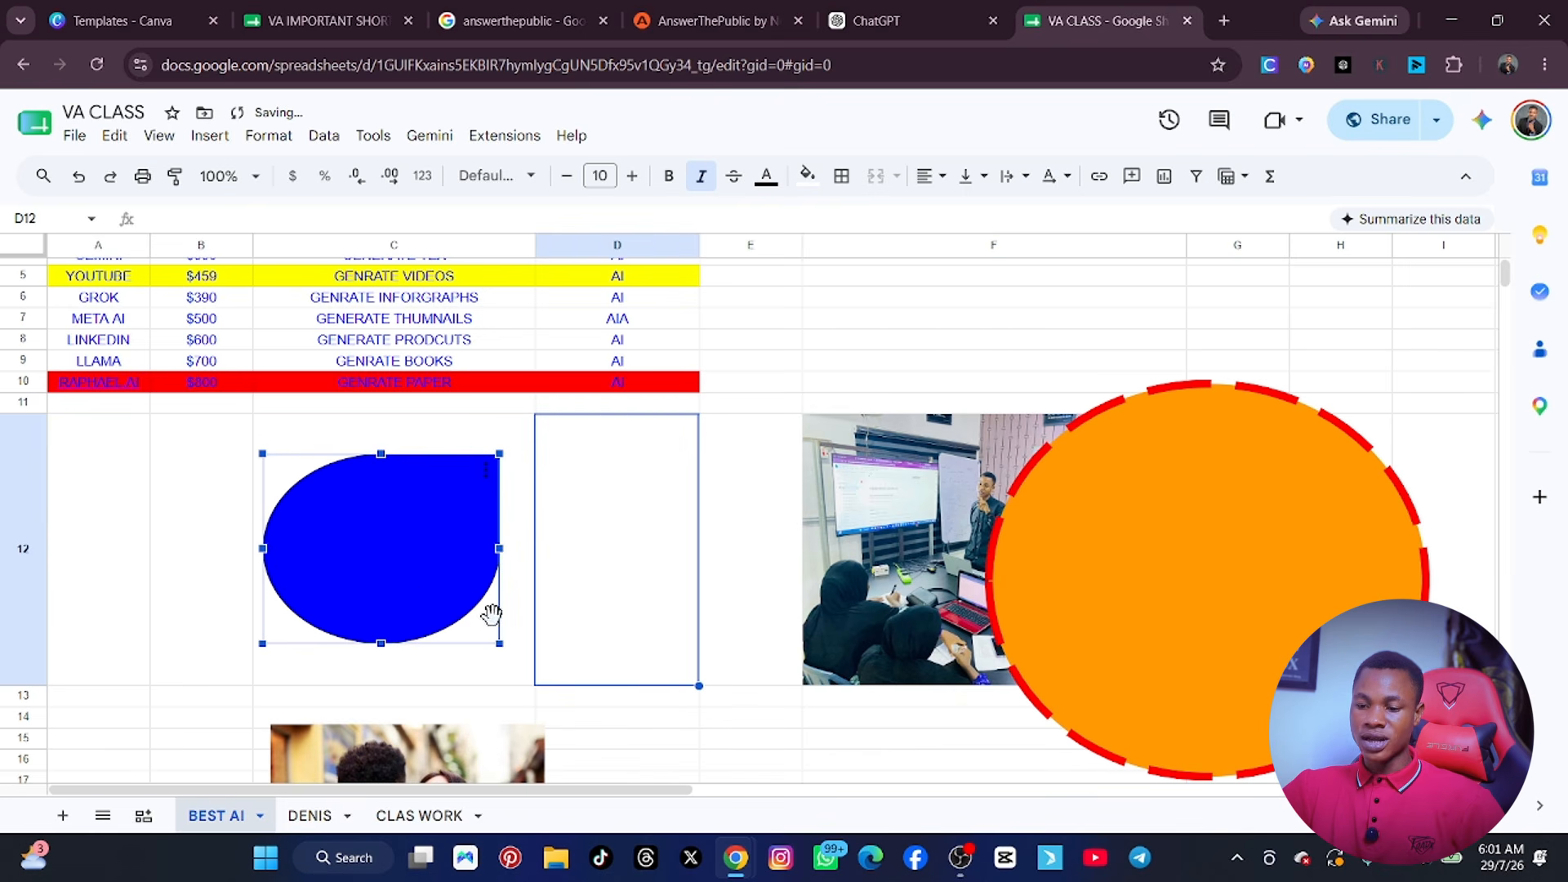
Examine the callout and equation shapes available in a new drawing, and close it without drawing anything.
{"action": "left_click", "coordinate": [210, 136]}
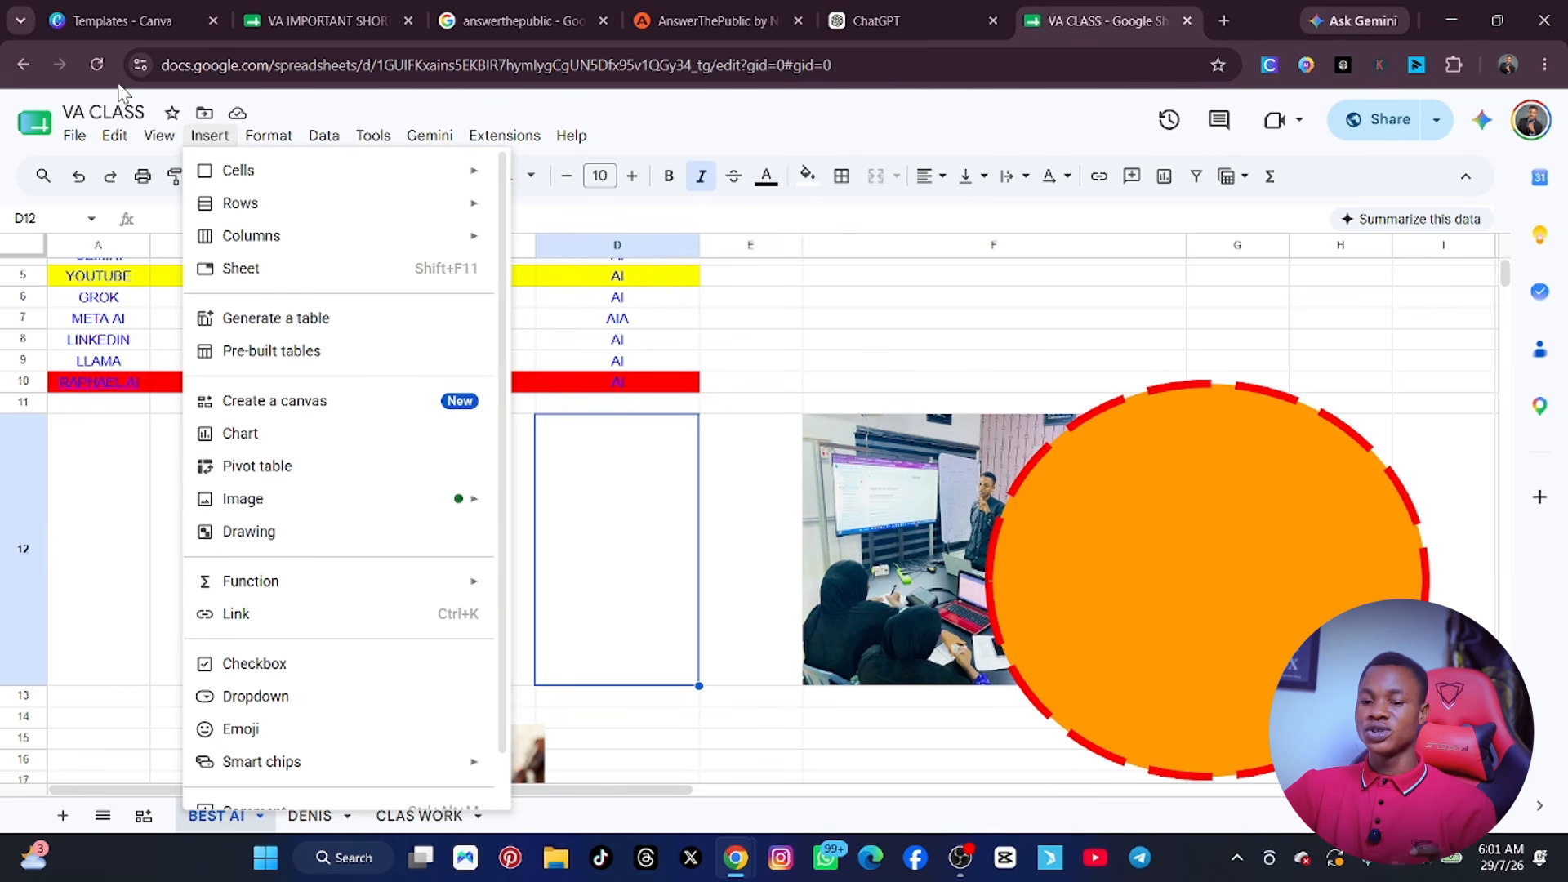
{"action": "mouse_move", "coordinate": [268, 137]}
{"action": "mouse_move", "coordinate": [274, 232]}
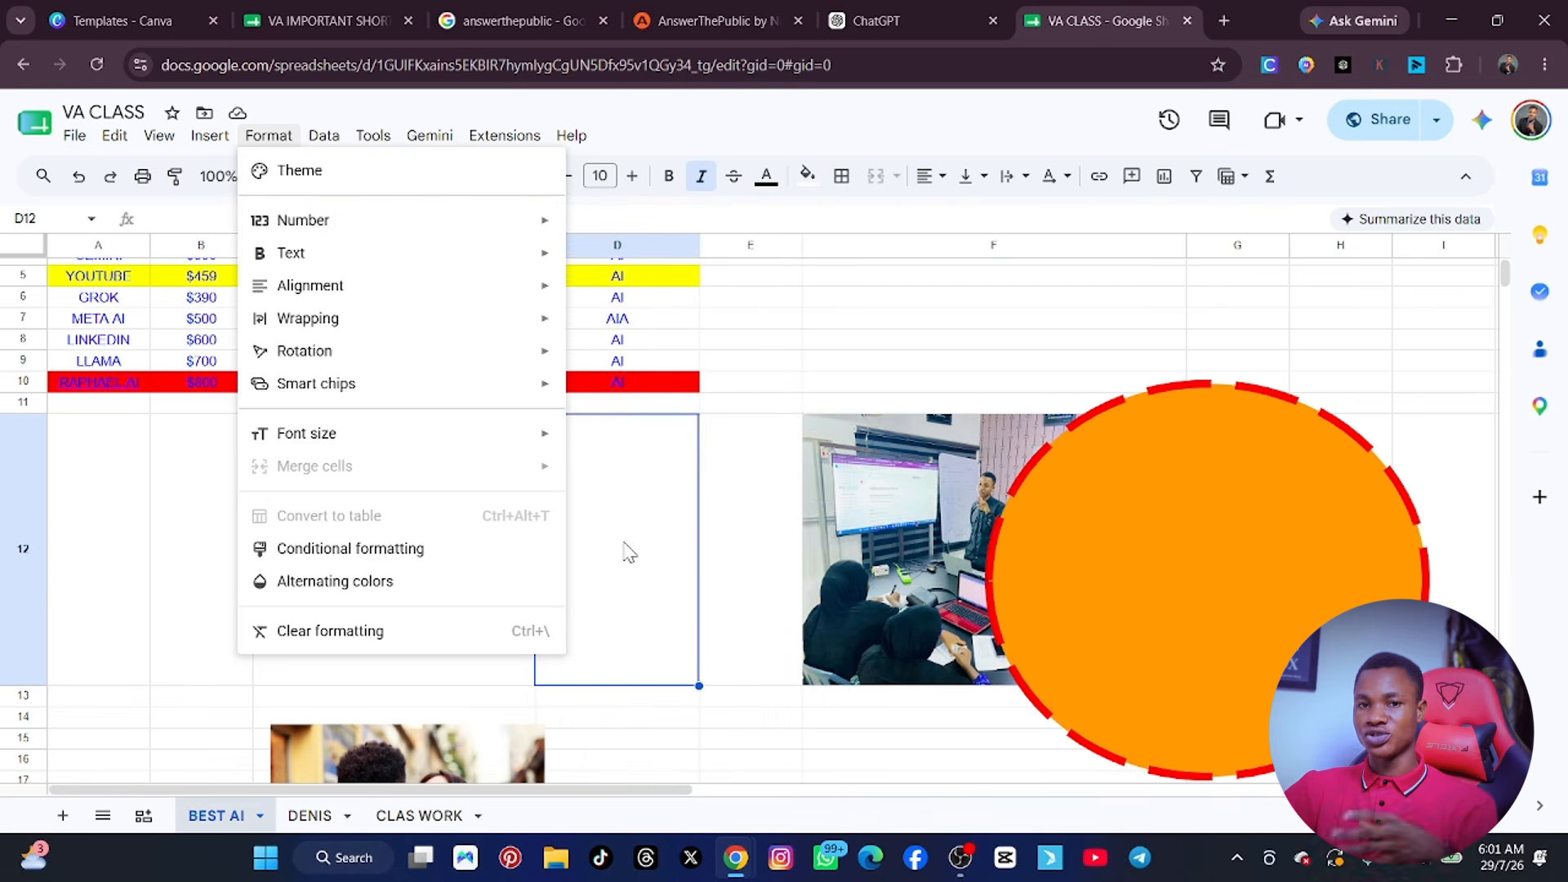
{"action": "mouse_move", "coordinate": [211, 146]}
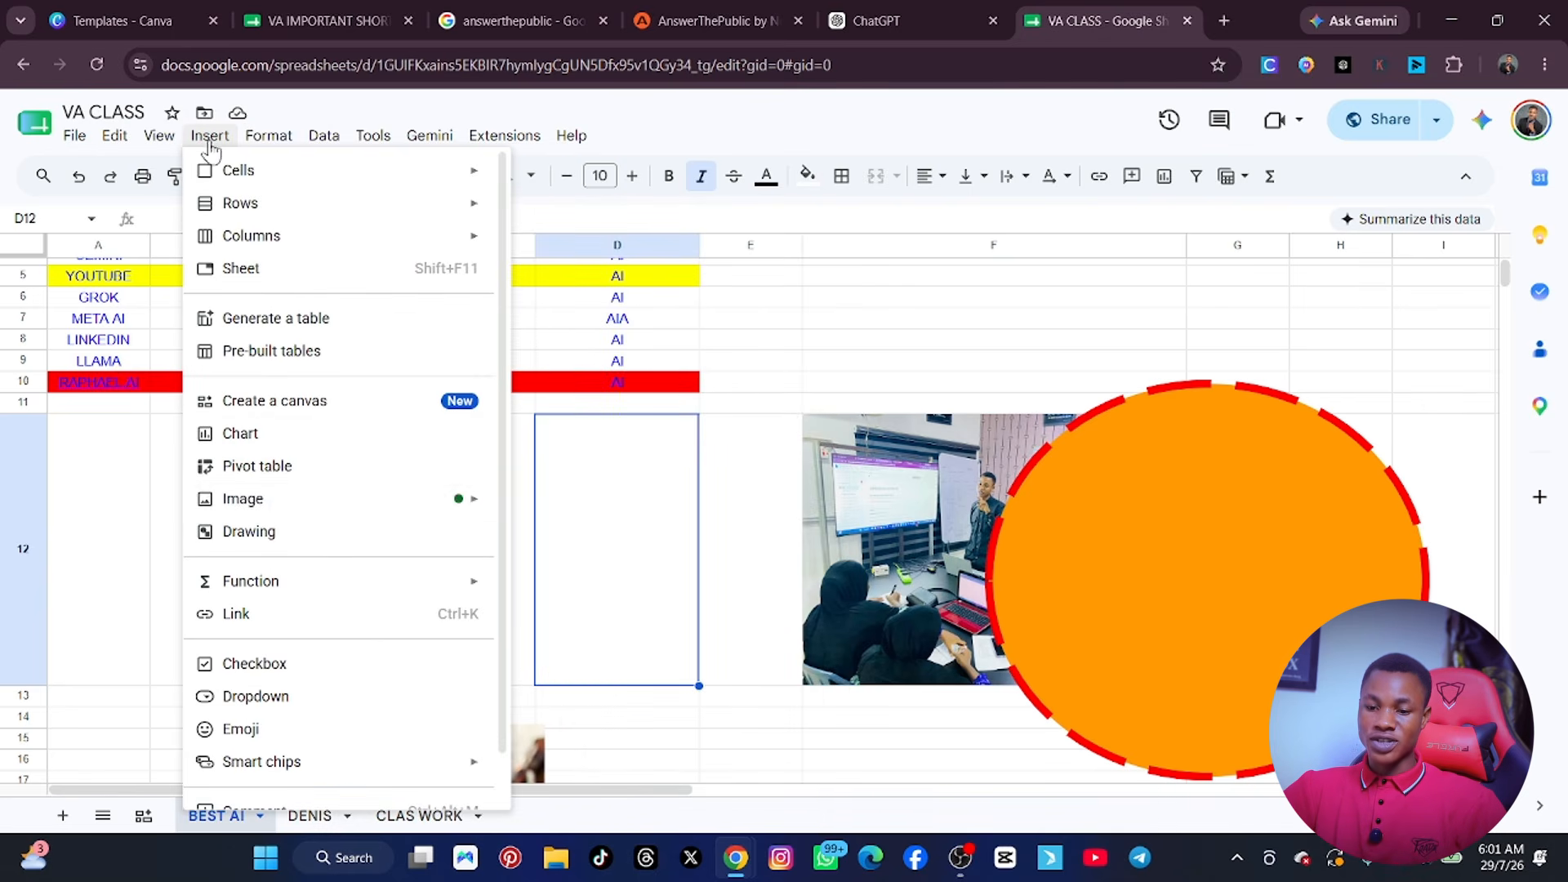
{"action": "left_click", "coordinate": [321, 546]}
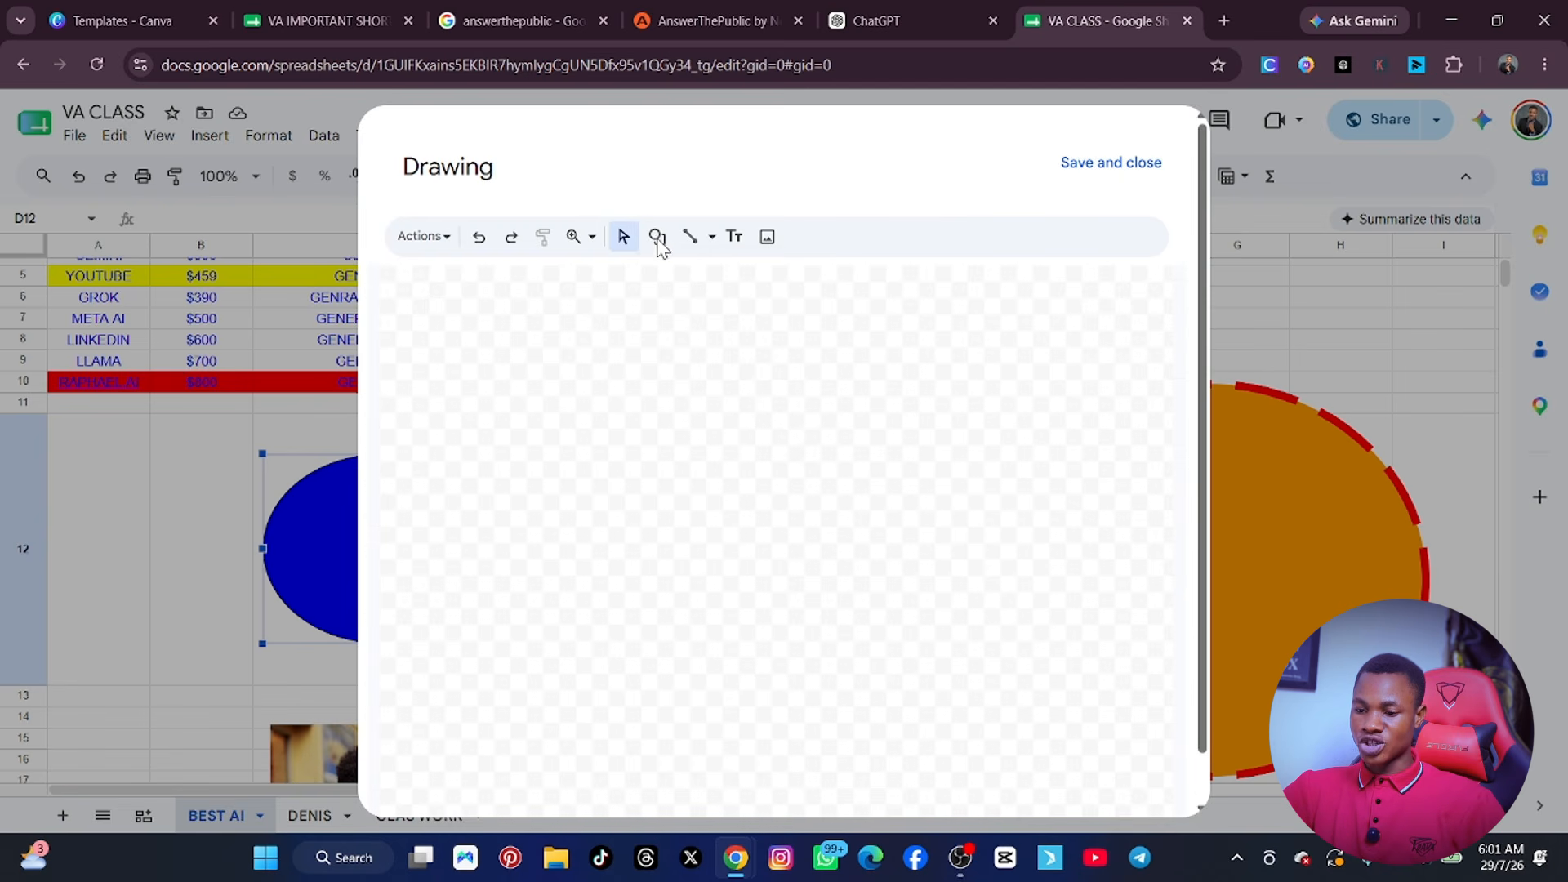
{"action": "left_click", "coordinate": [658, 238]}
{"action": "mouse_move", "coordinate": [695, 315]}
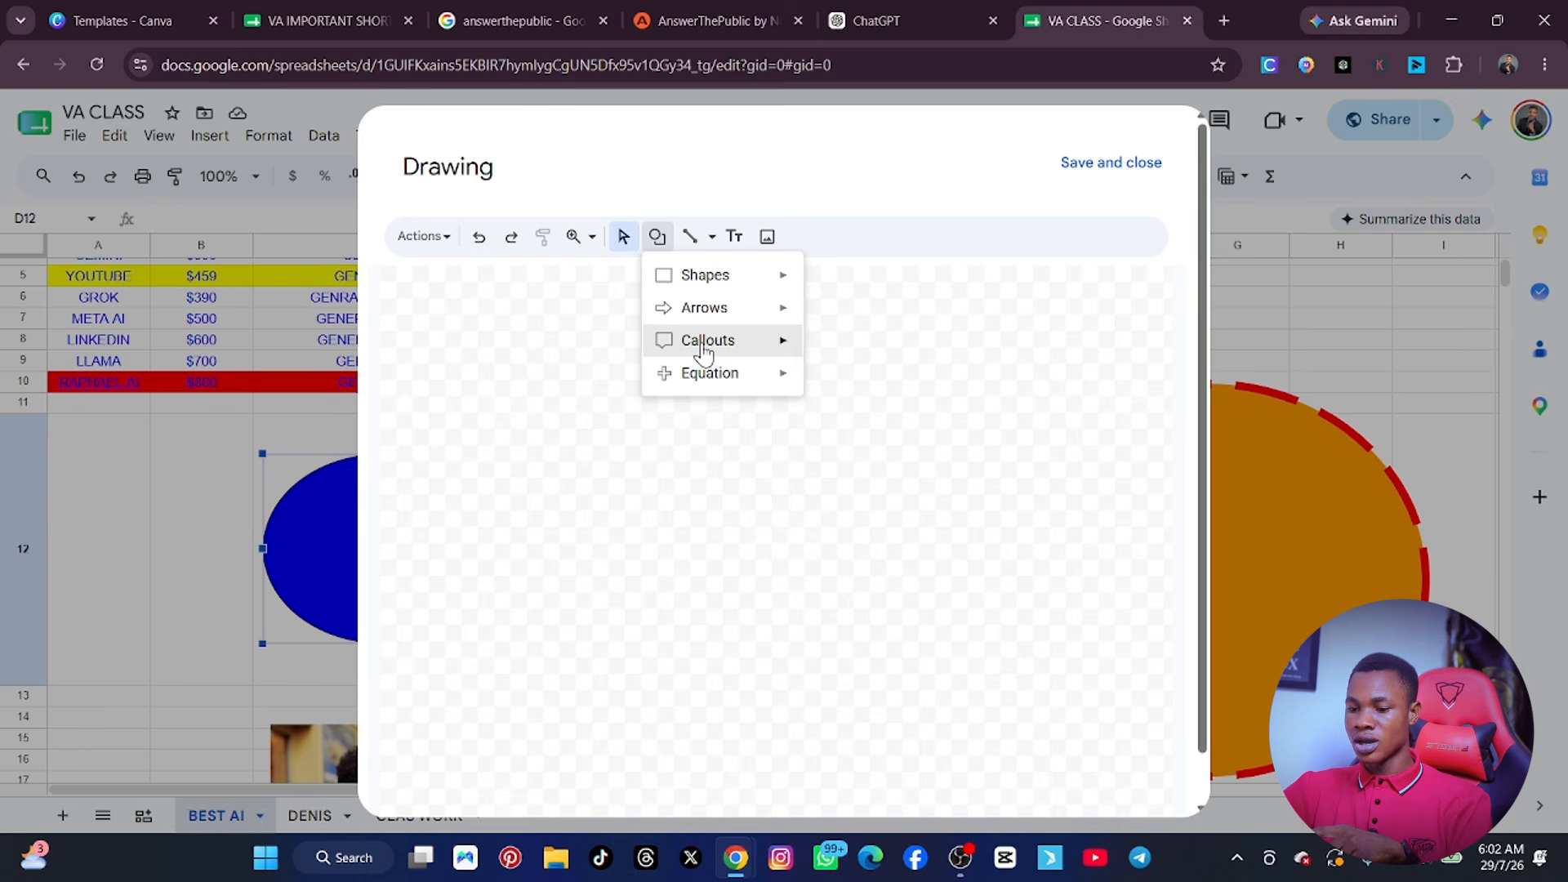
{"action": "mouse_move", "coordinate": [704, 352]}
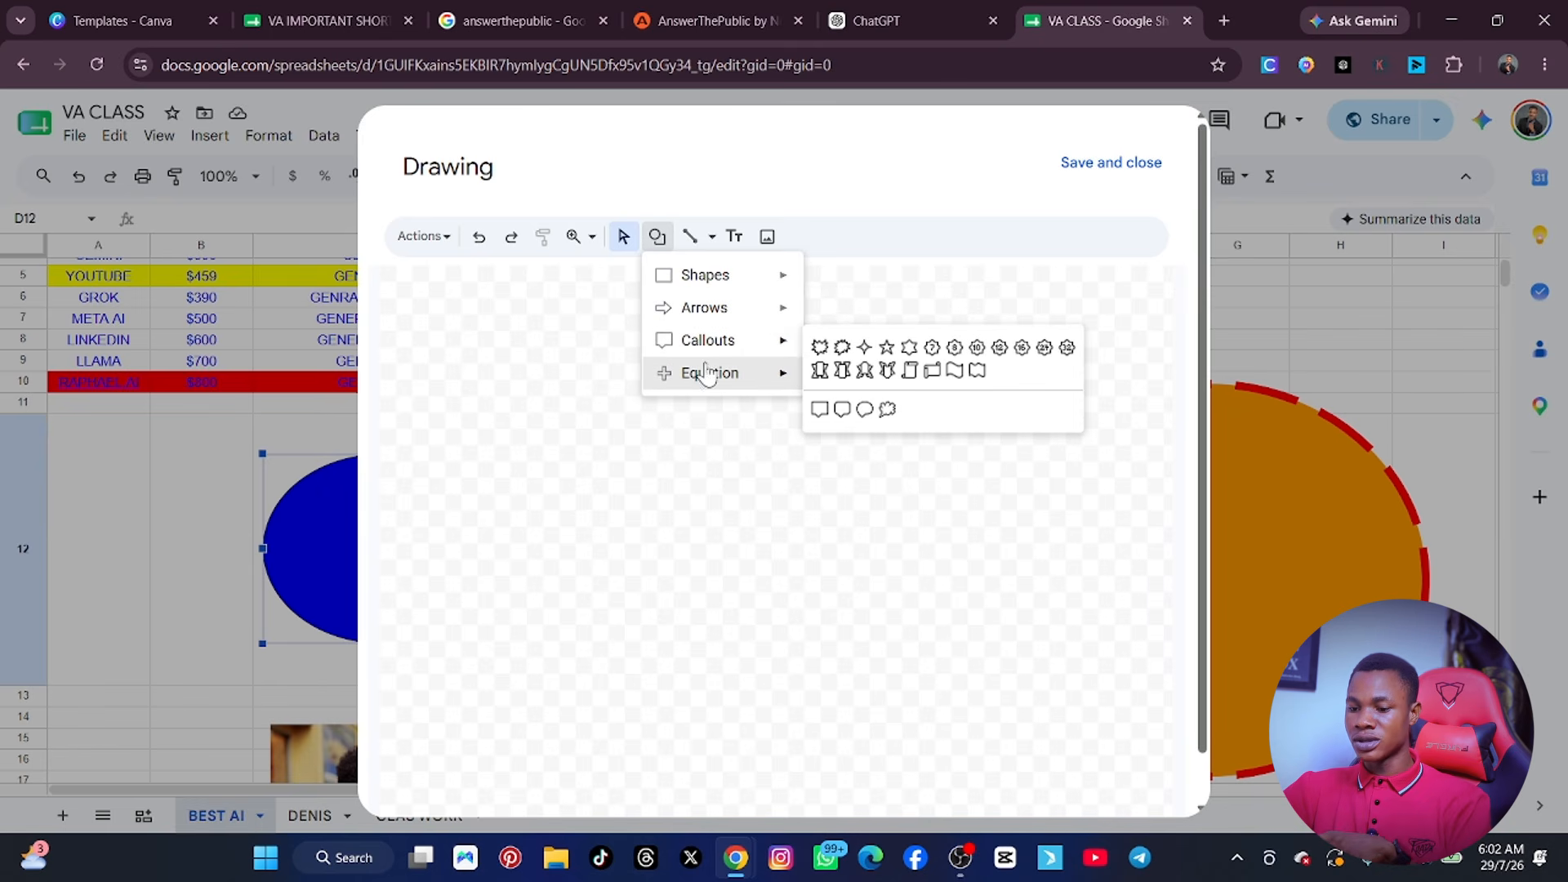
{"action": "mouse_move", "coordinate": [708, 383]}
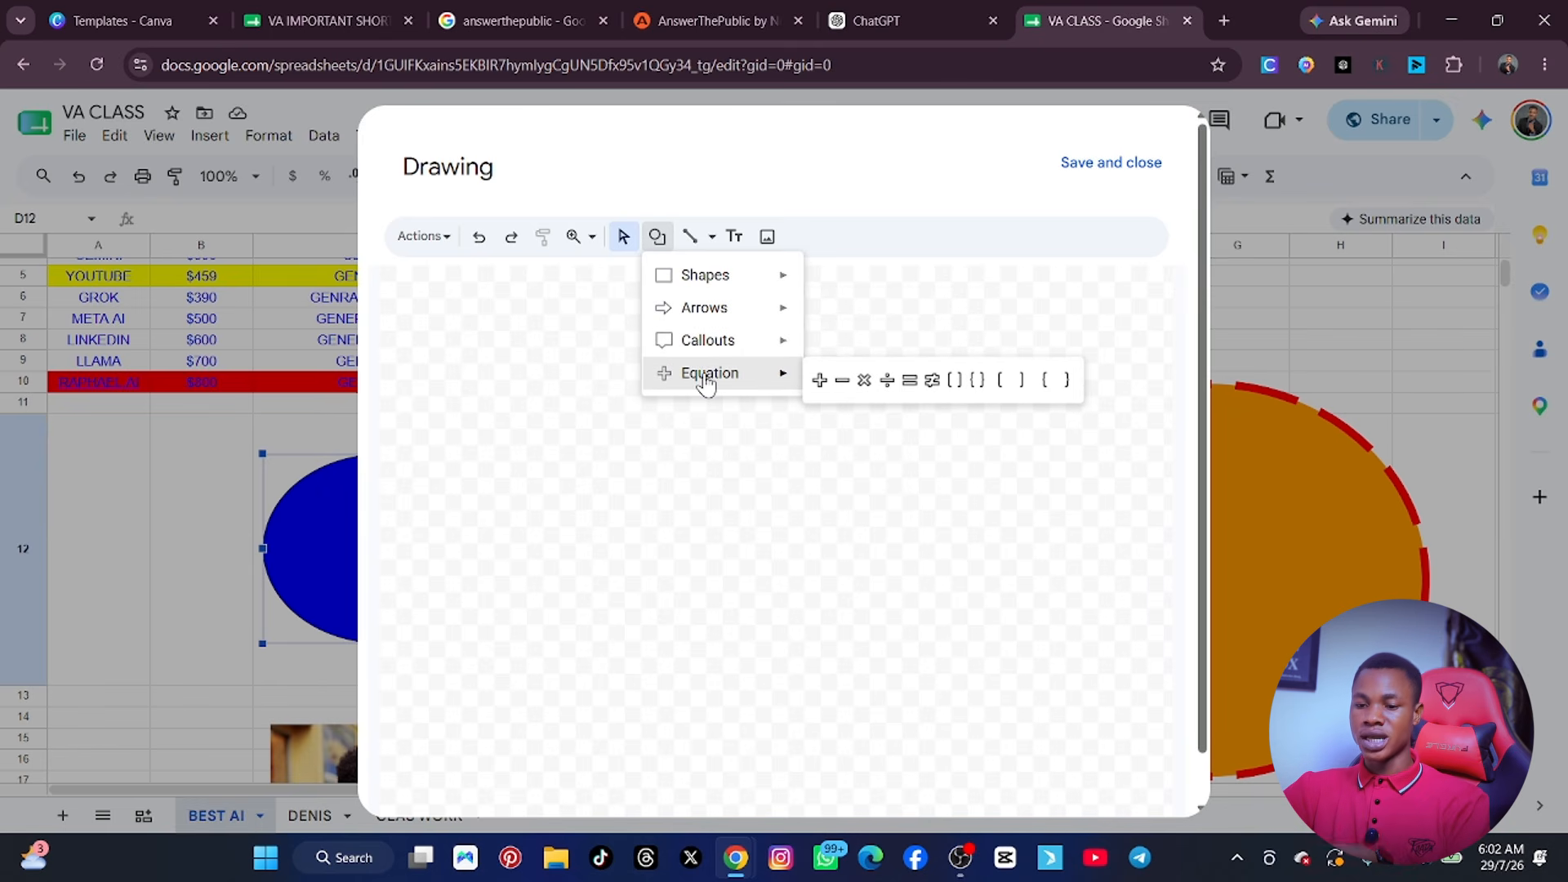
{"action": "left_click", "coordinate": [684, 500]}
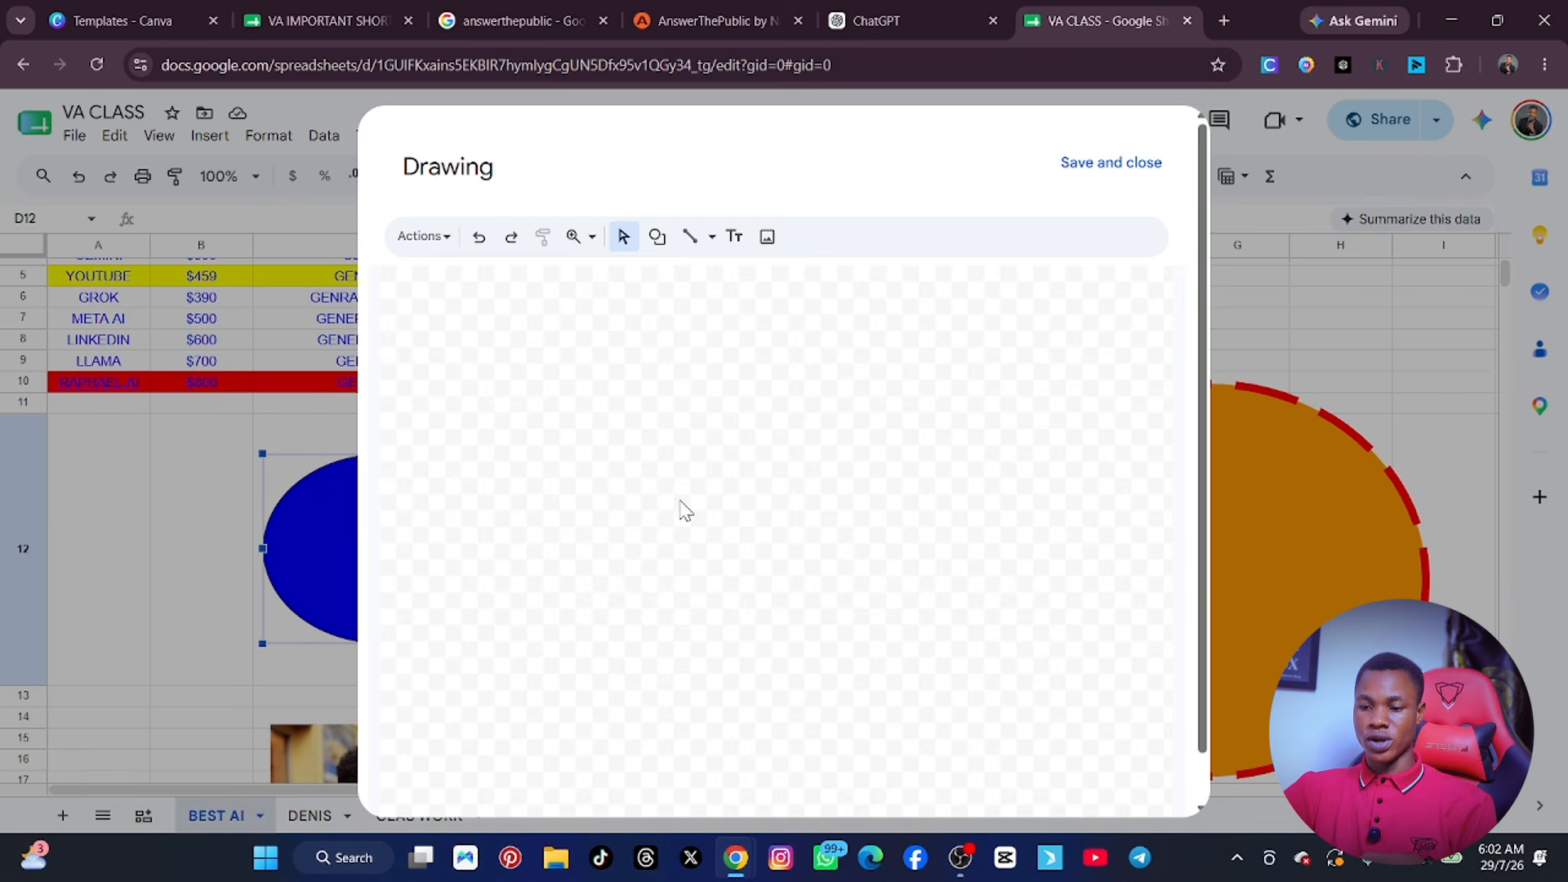
{"action": "left_click", "coordinate": [1055, 181]}
{"action": "left_click", "coordinate": [210, 134]}
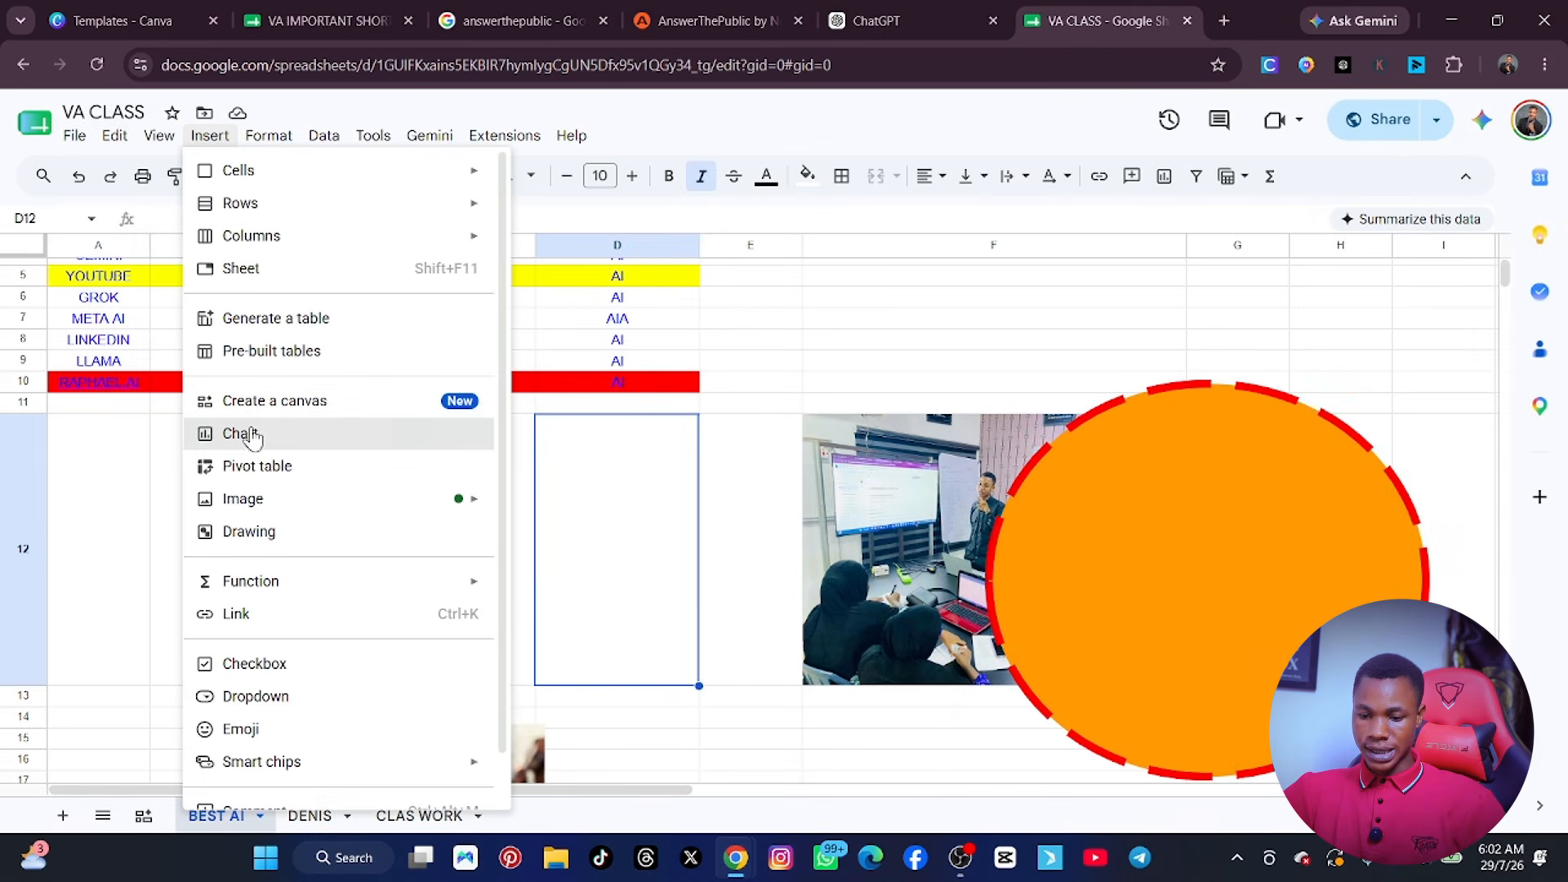
{"action": "mouse_move", "coordinate": [274, 583]}
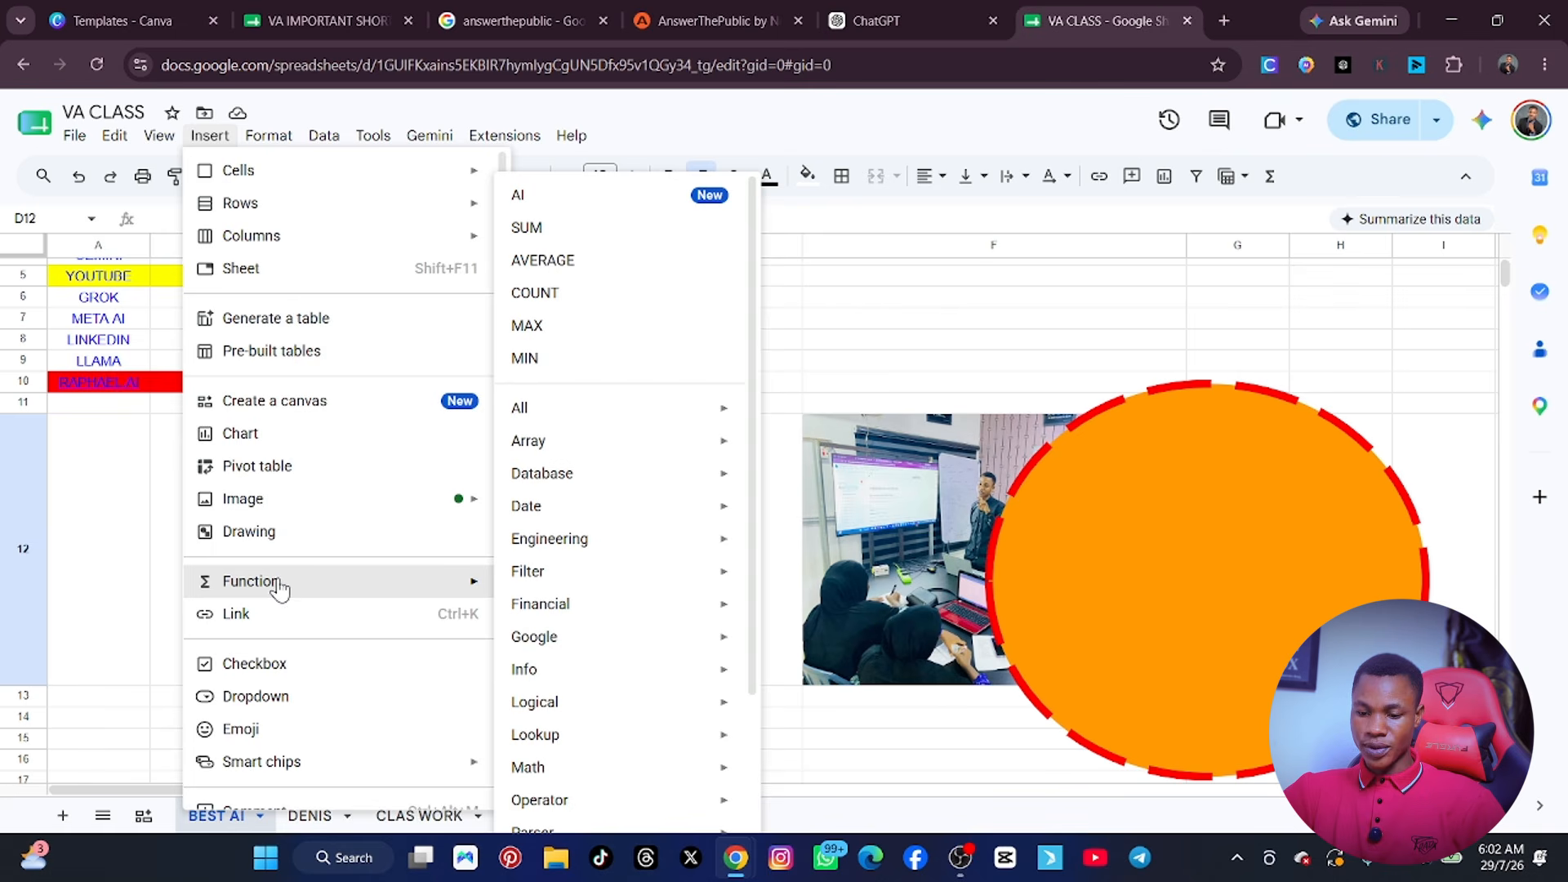
{"action": "scroll", "coordinate": [278, 588], "scroll_direction": "down", "scroll_amount": 1}
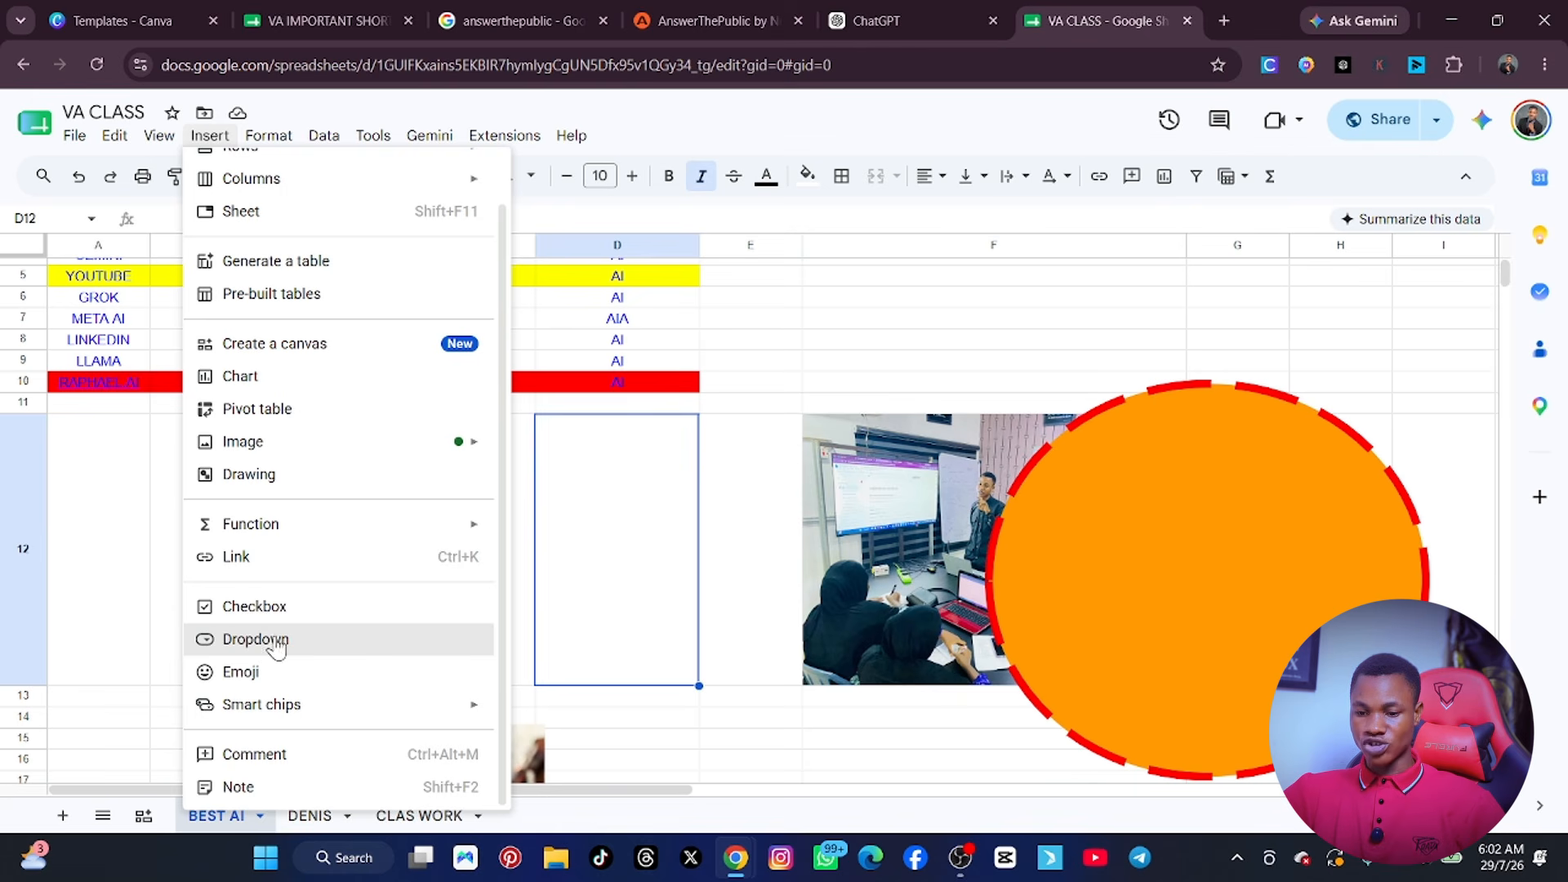
{"action": "left_click", "coordinate": [756, 526]}
Turn the PURPSOE header in cell C2 into a dropdown, and open its item list for editing.
{"action": "scroll", "coordinate": [448, 321], "scroll_direction": "up", "scroll_amount": 3}
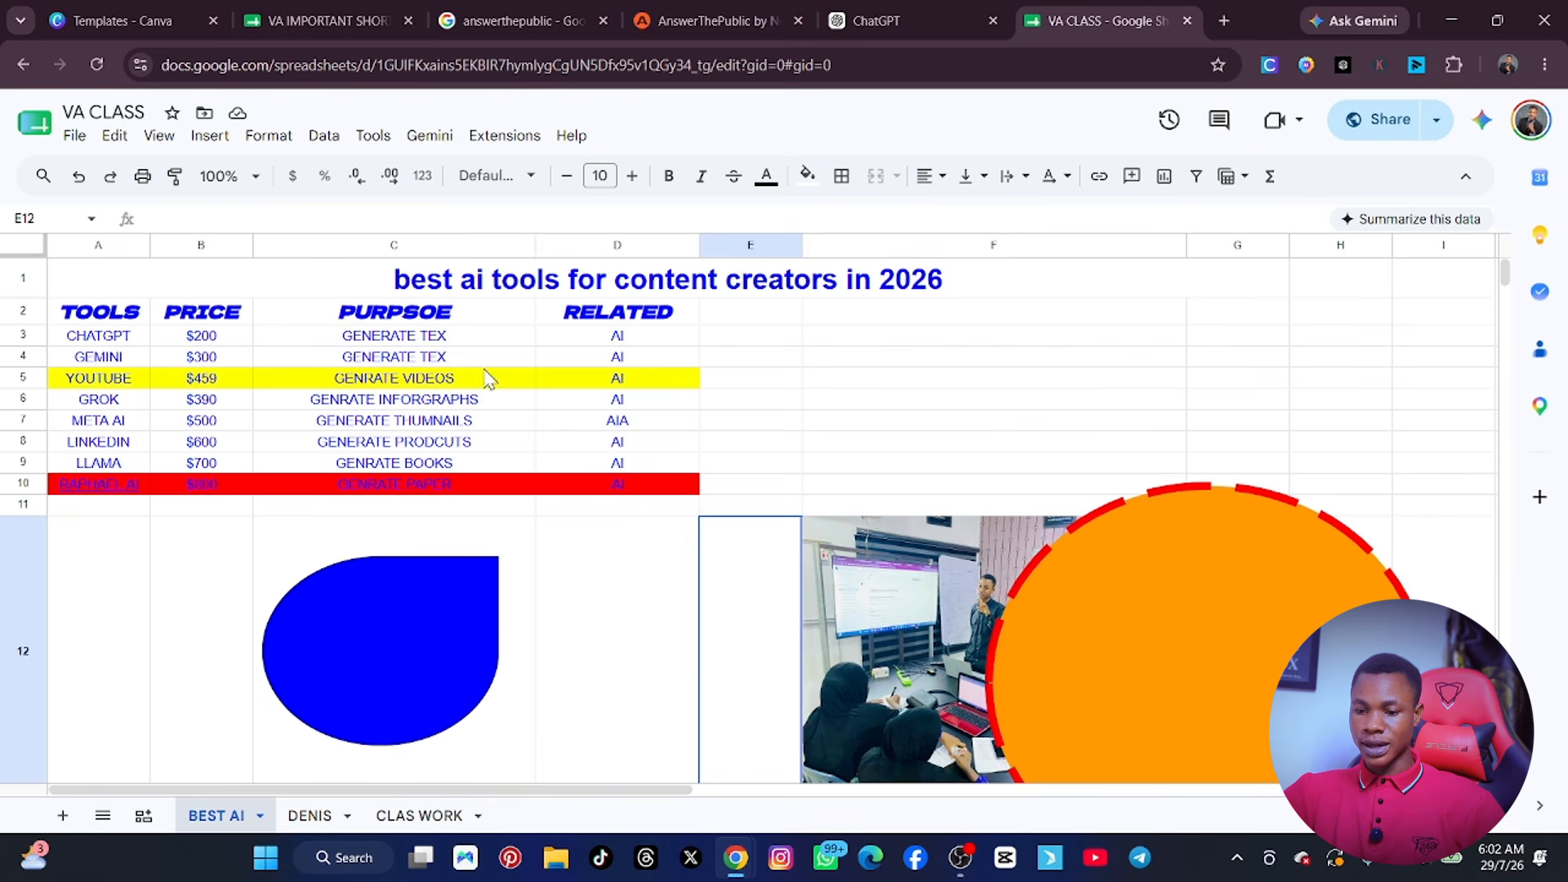
{"action": "left_click", "coordinate": [521, 317]}
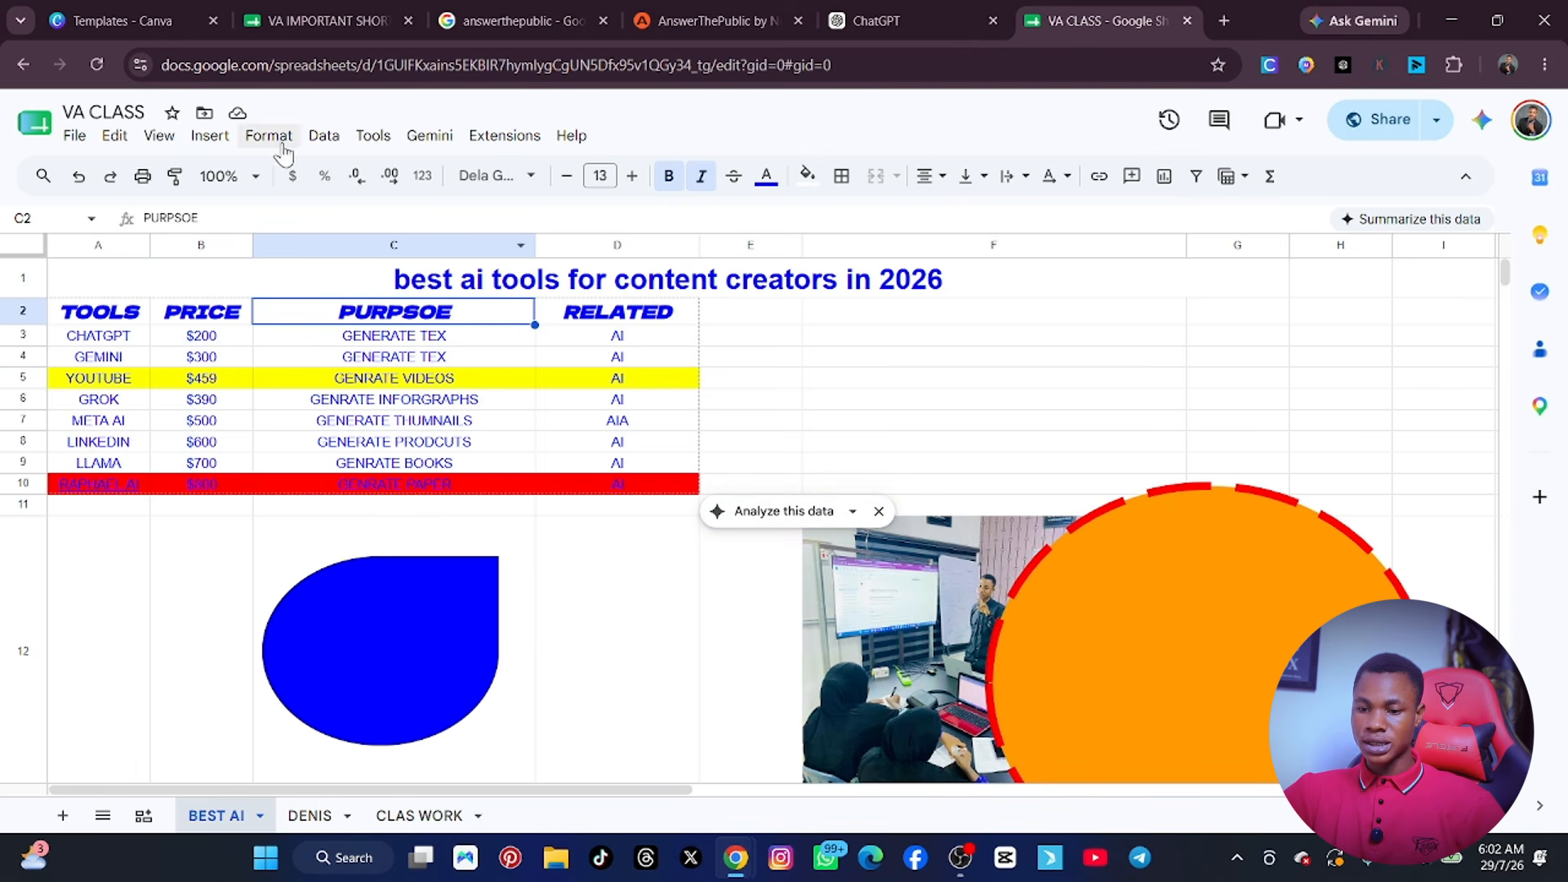
{"action": "left_click", "coordinate": [211, 137]}
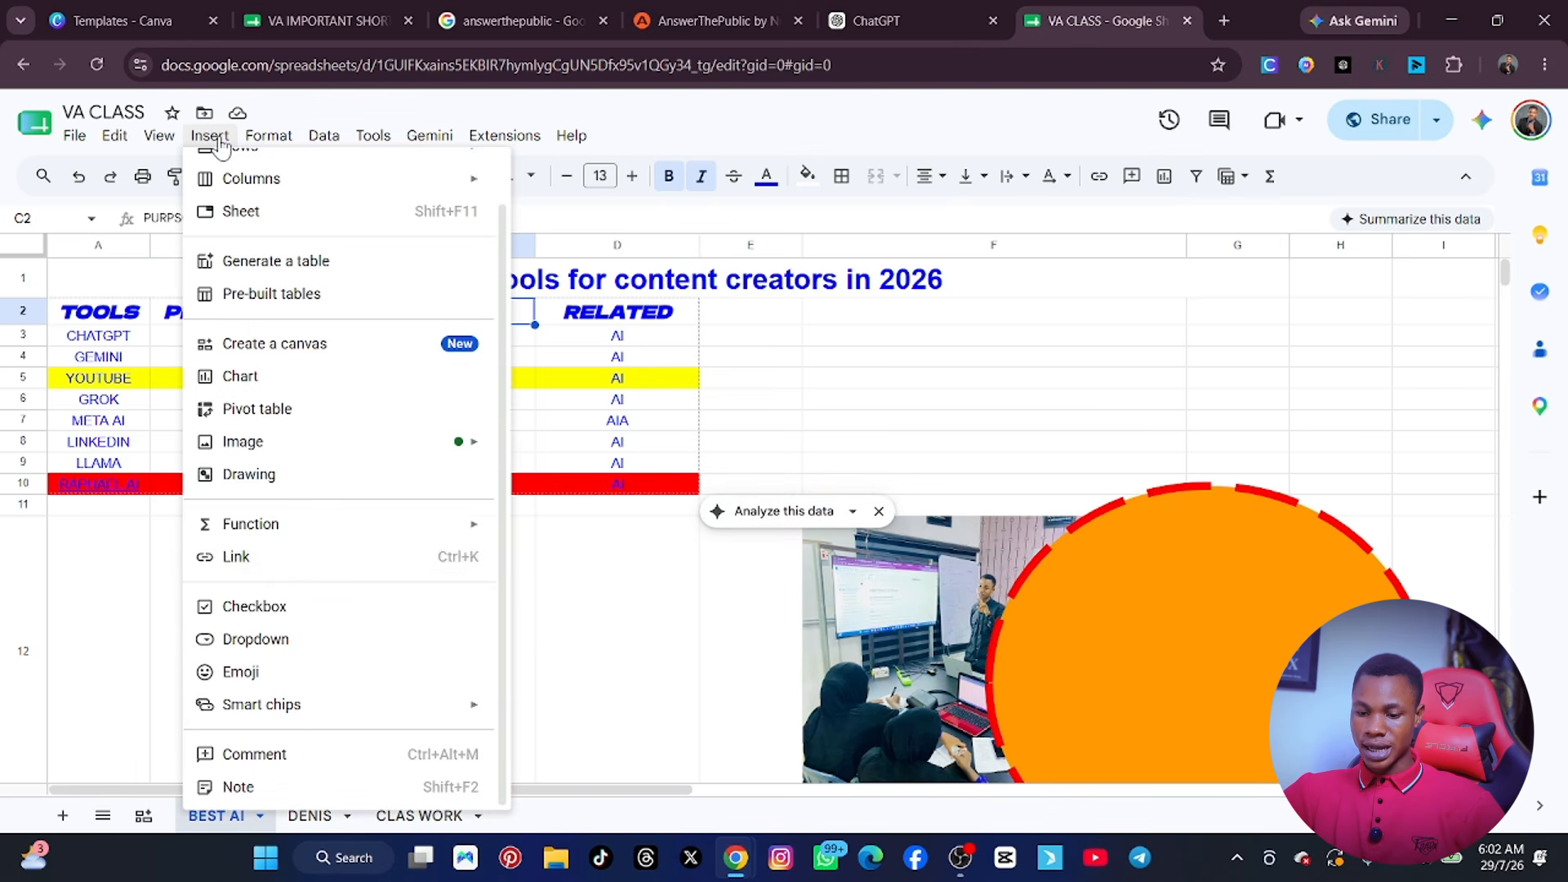
{"action": "left_click", "coordinate": [278, 640]}
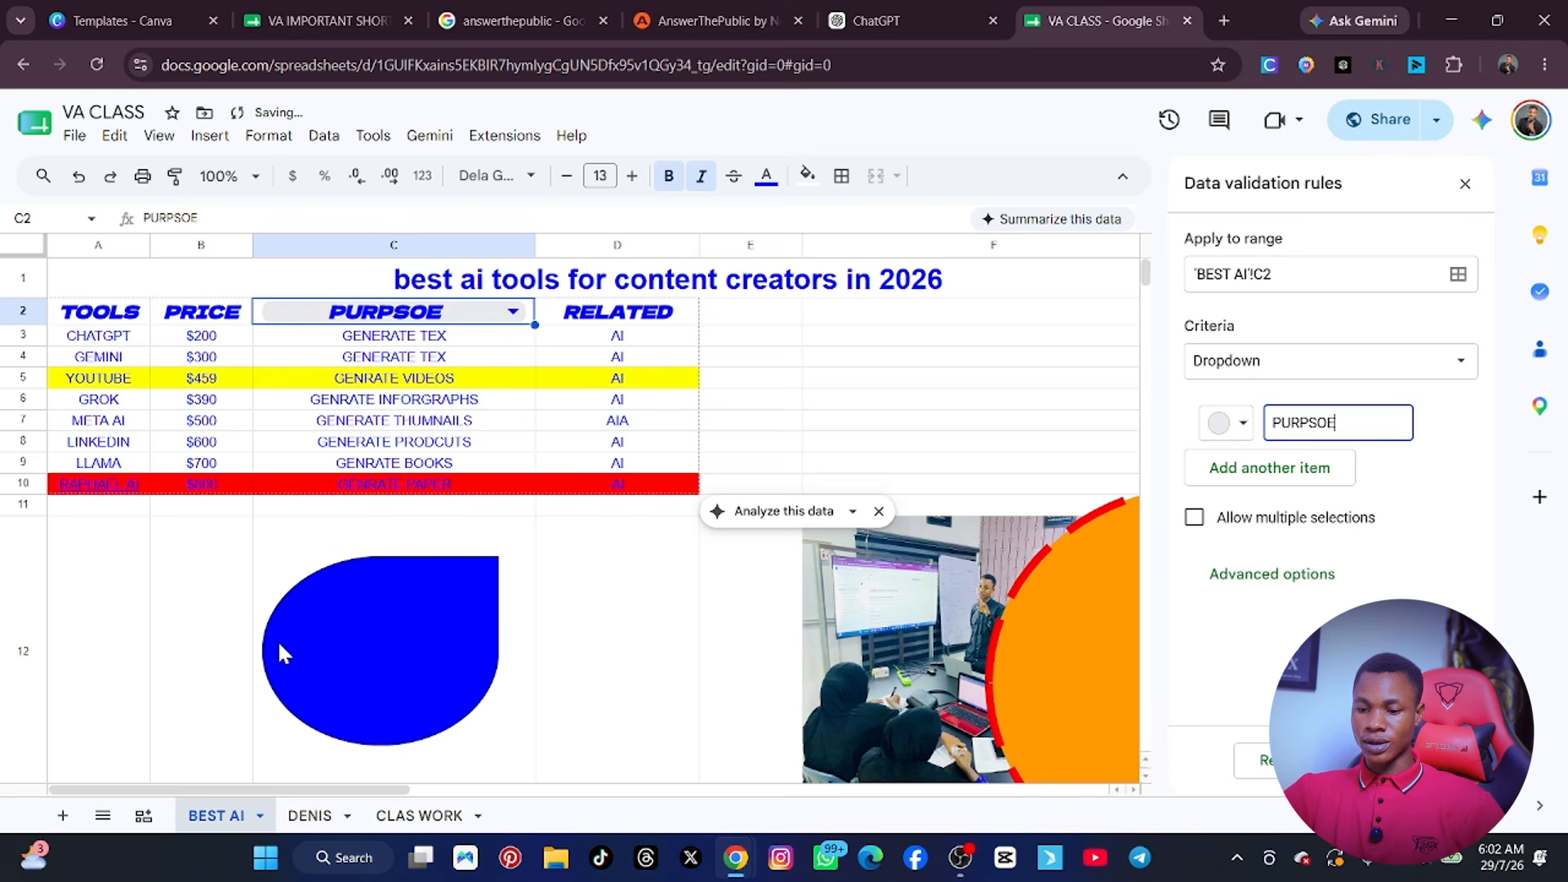
{"action": "left_click", "coordinate": [513, 314]}
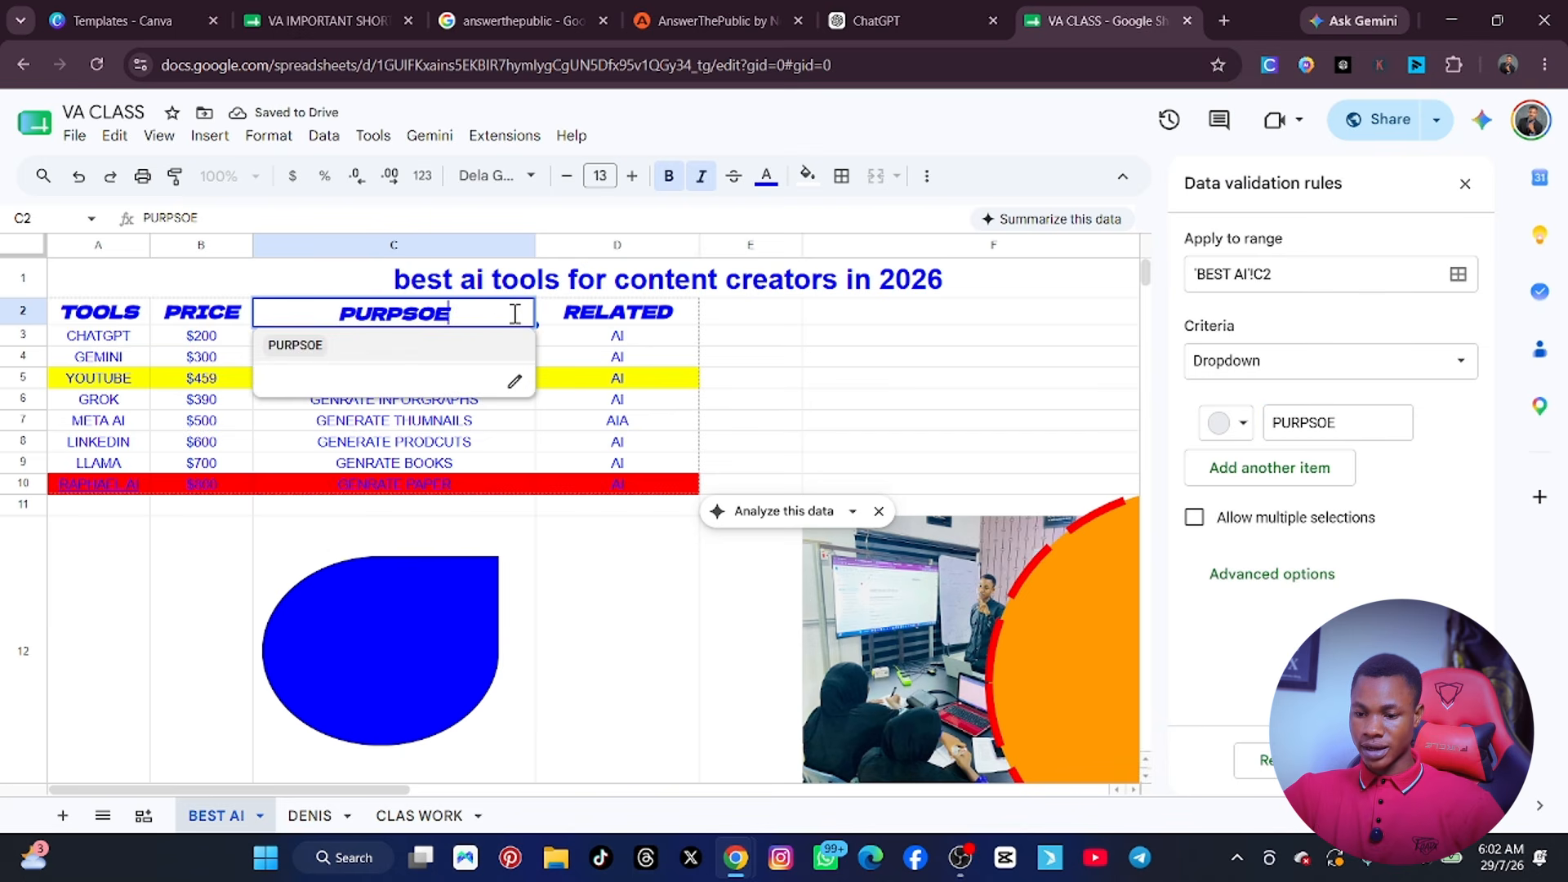
{"action": "left_click", "coordinate": [515, 382]}
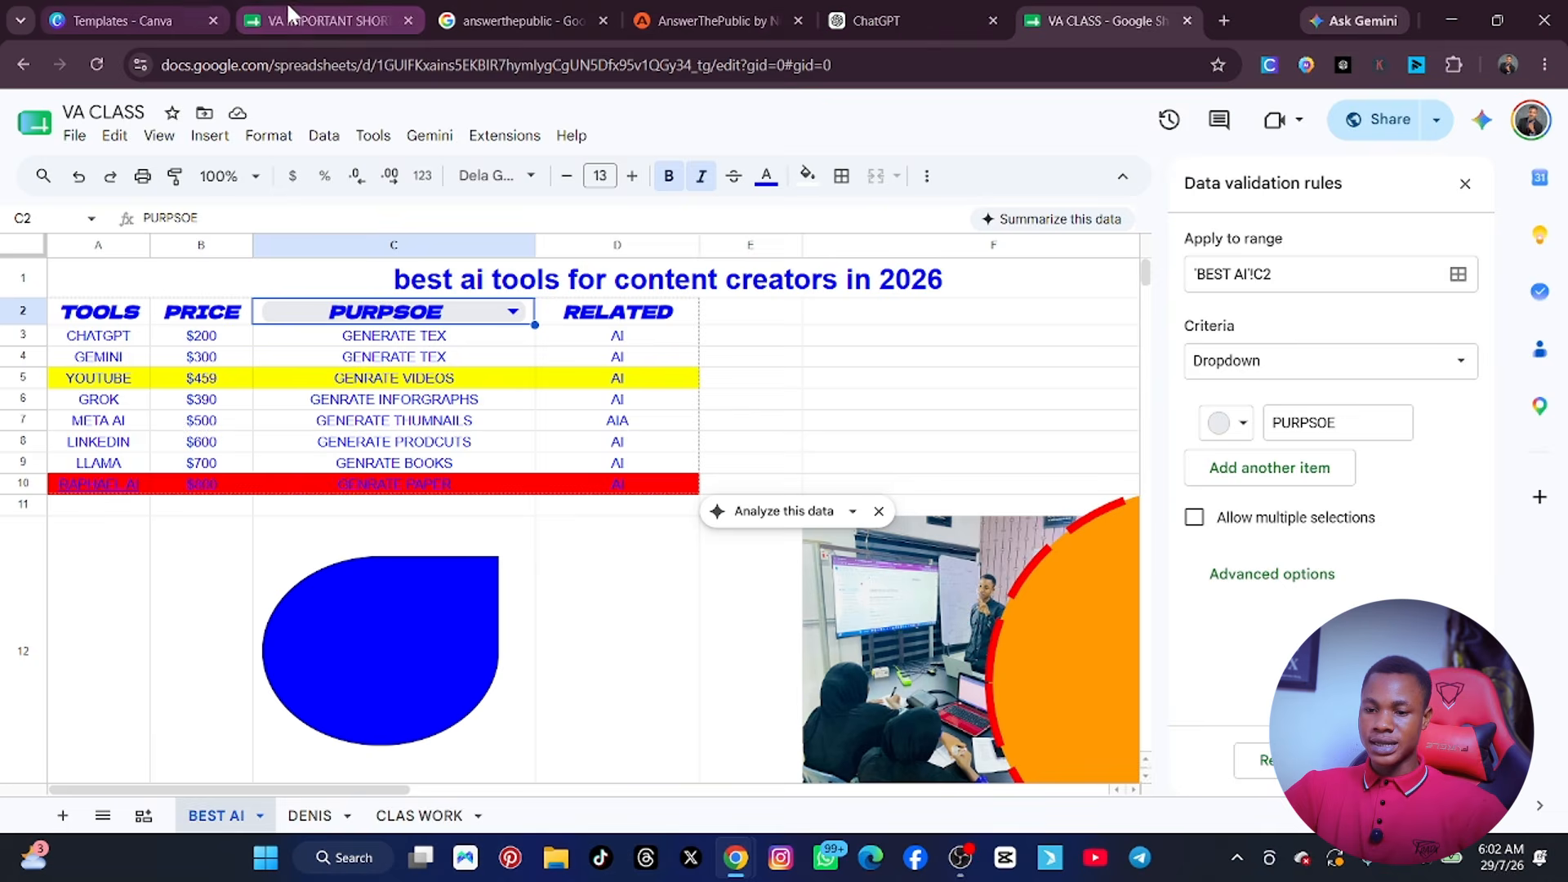
Switch to the VA IMPORTANT SHORTCUTS spreadsheet and look through the shortcut tables down to the Top 20 Excel Functions list.
{"action": "left_click", "coordinate": [326, 20]}
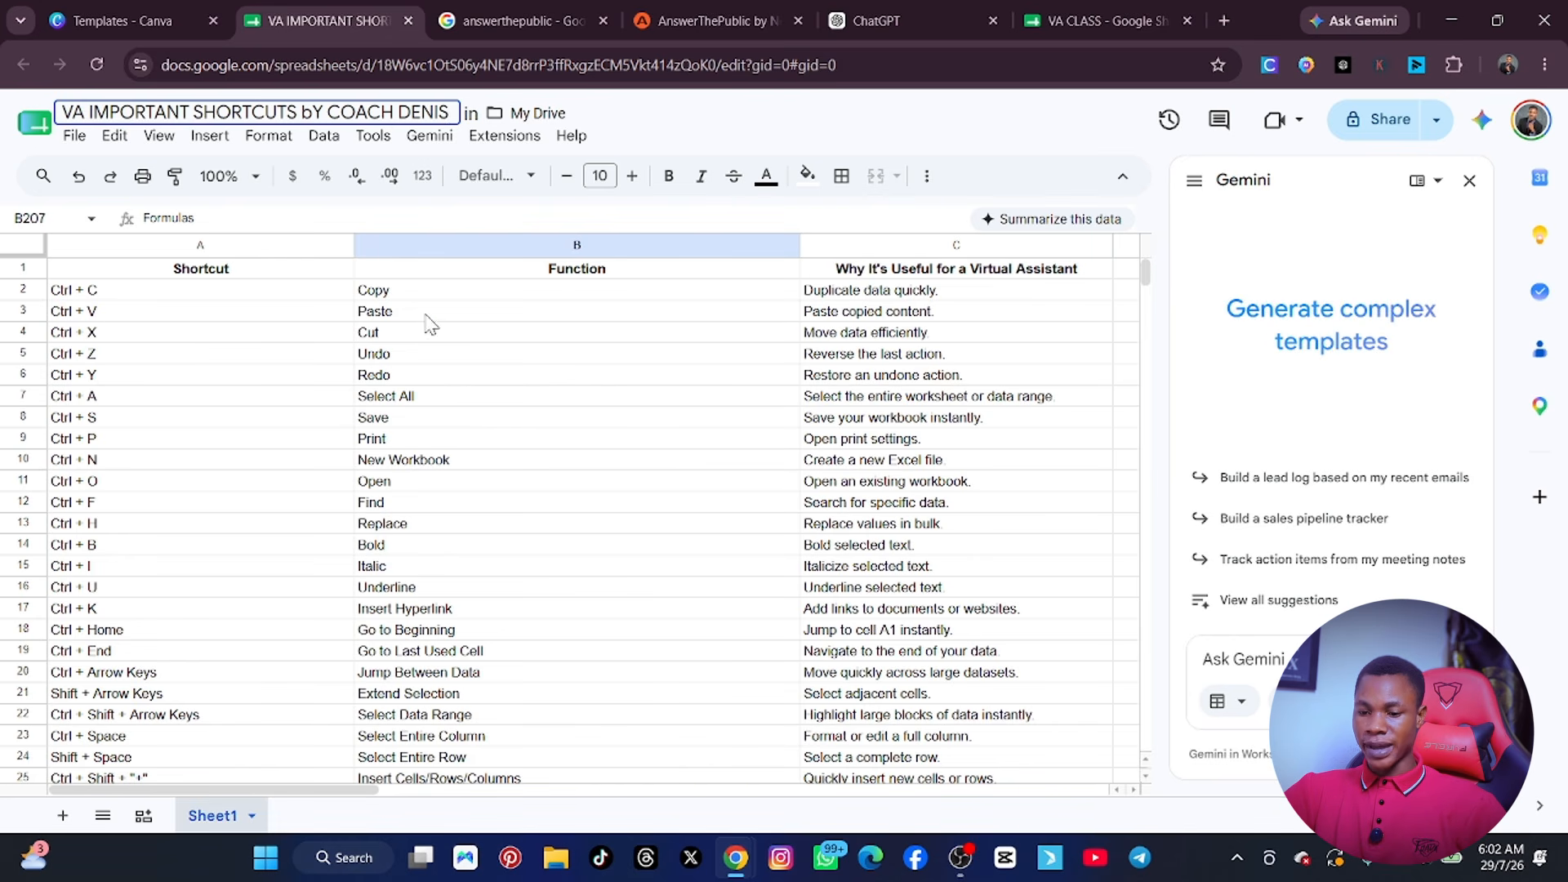
{"action": "scroll", "coordinate": [196, 416], "scroll_direction": "down", "scroll_amount": 15}
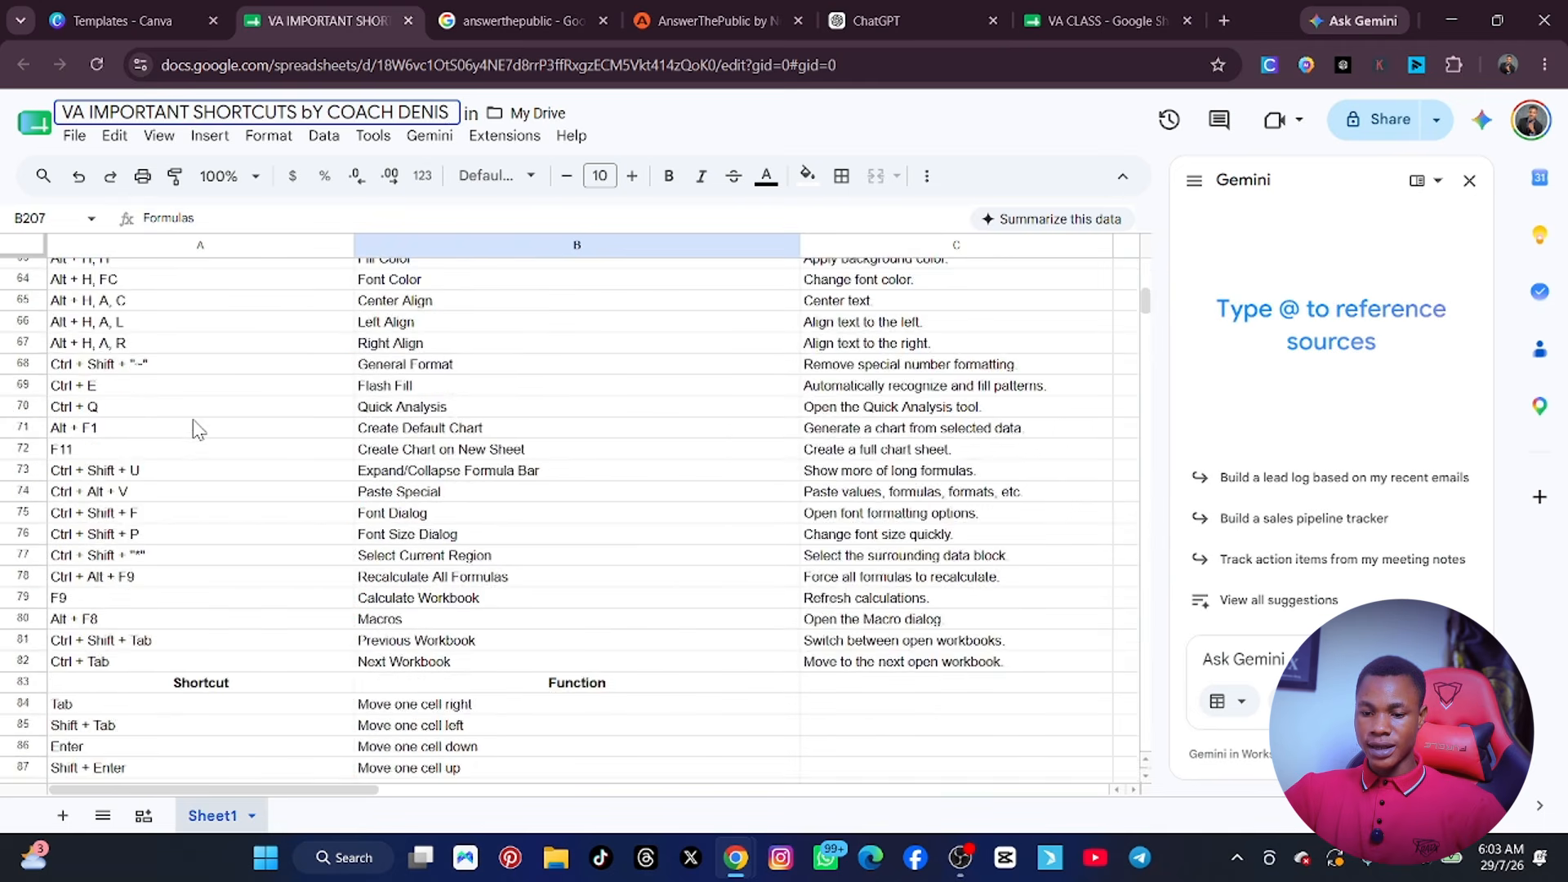
{"action": "scroll", "coordinate": [196, 429], "scroll_direction": "down", "scroll_amount": 18}
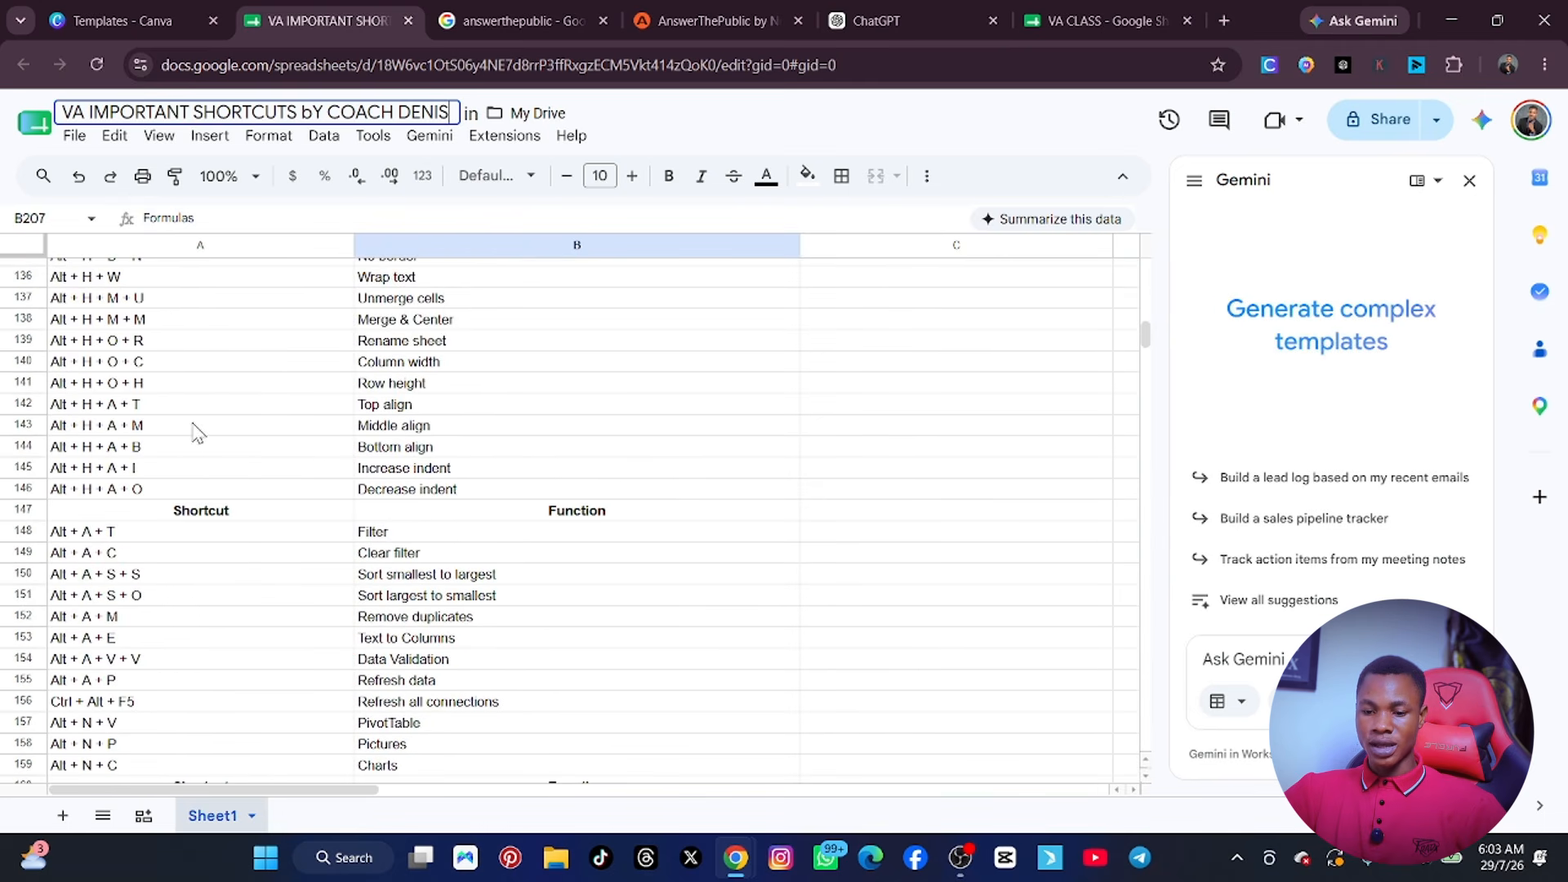
{"action": "scroll", "coordinate": [196, 433], "scroll_direction": "down", "scroll_amount": 8}
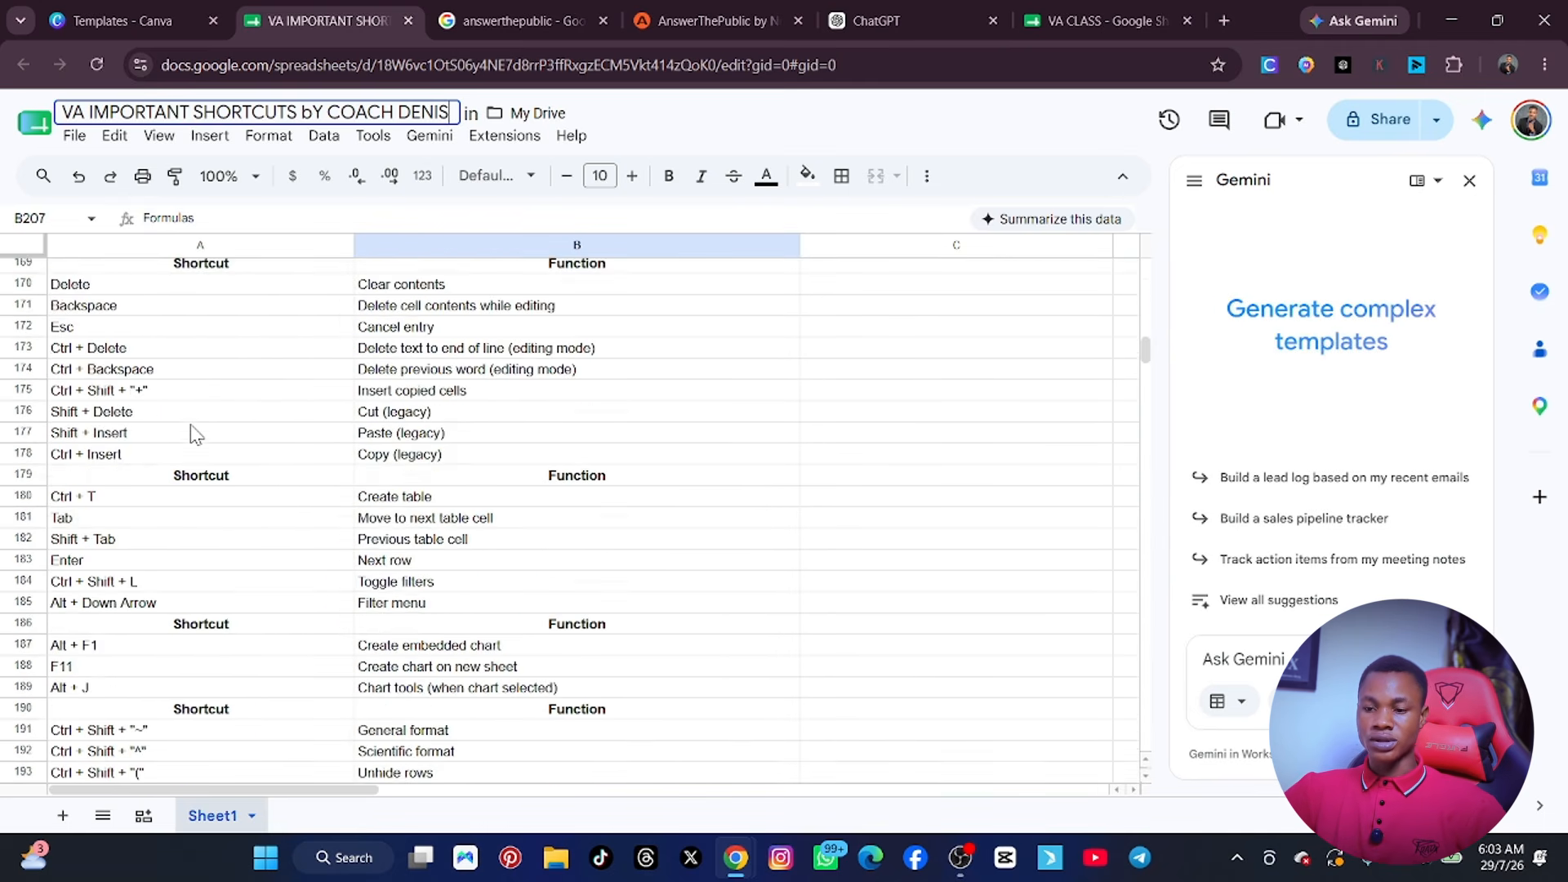
{"action": "scroll", "coordinate": [196, 432], "scroll_direction": "down", "scroll_amount": 5}
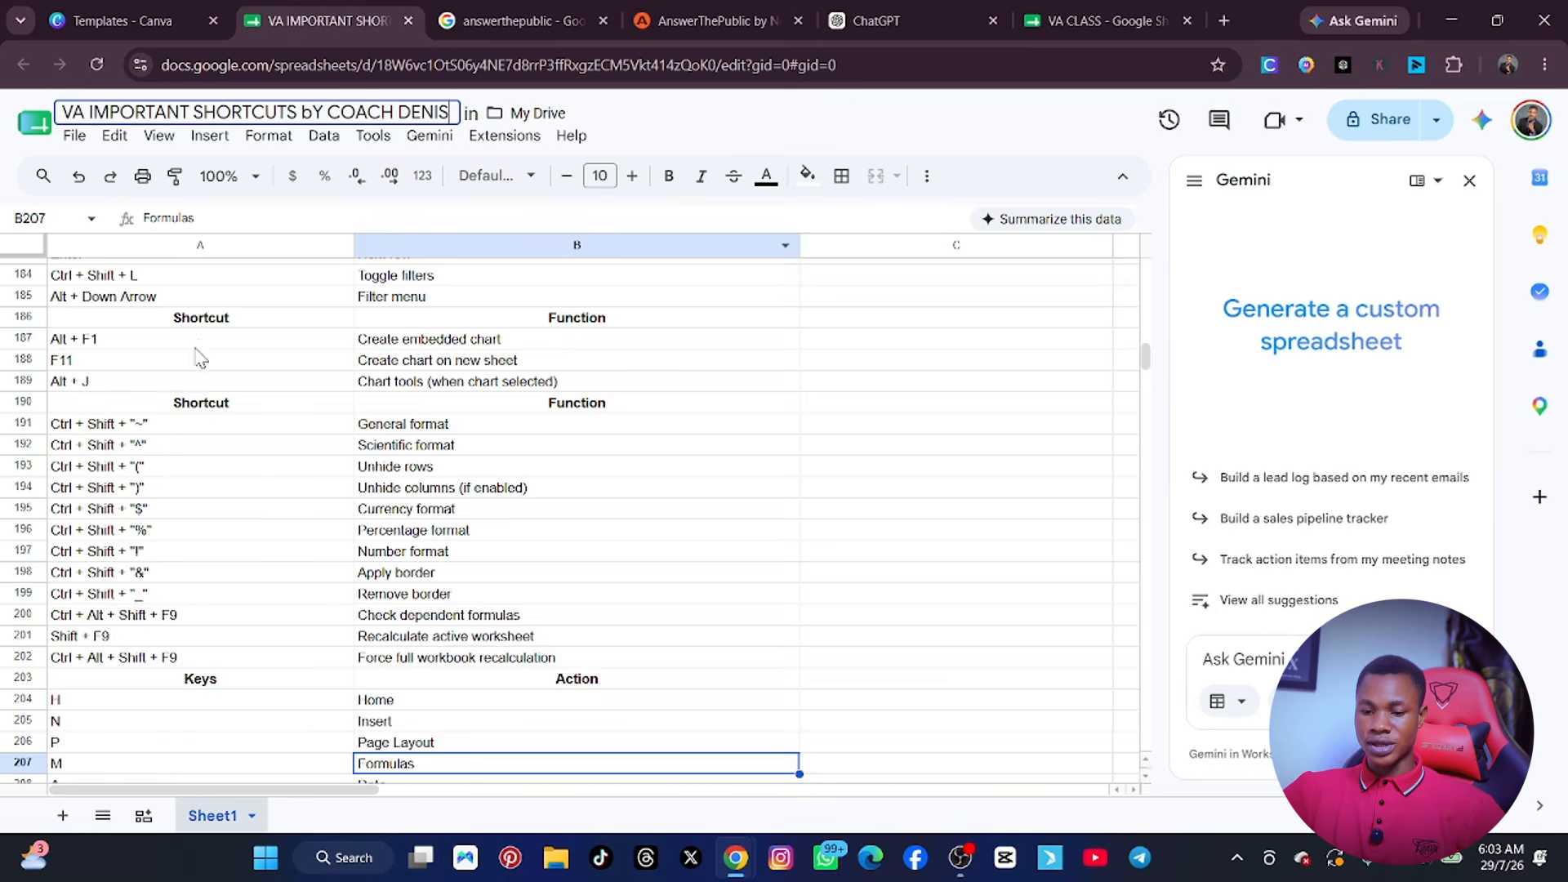
{"action": "scroll", "coordinate": [196, 368], "scroll_direction": "down", "scroll_amount": 6}
{"action": "scroll", "coordinate": [186, 394], "scroll_direction": "down", "scroll_amount": 3}
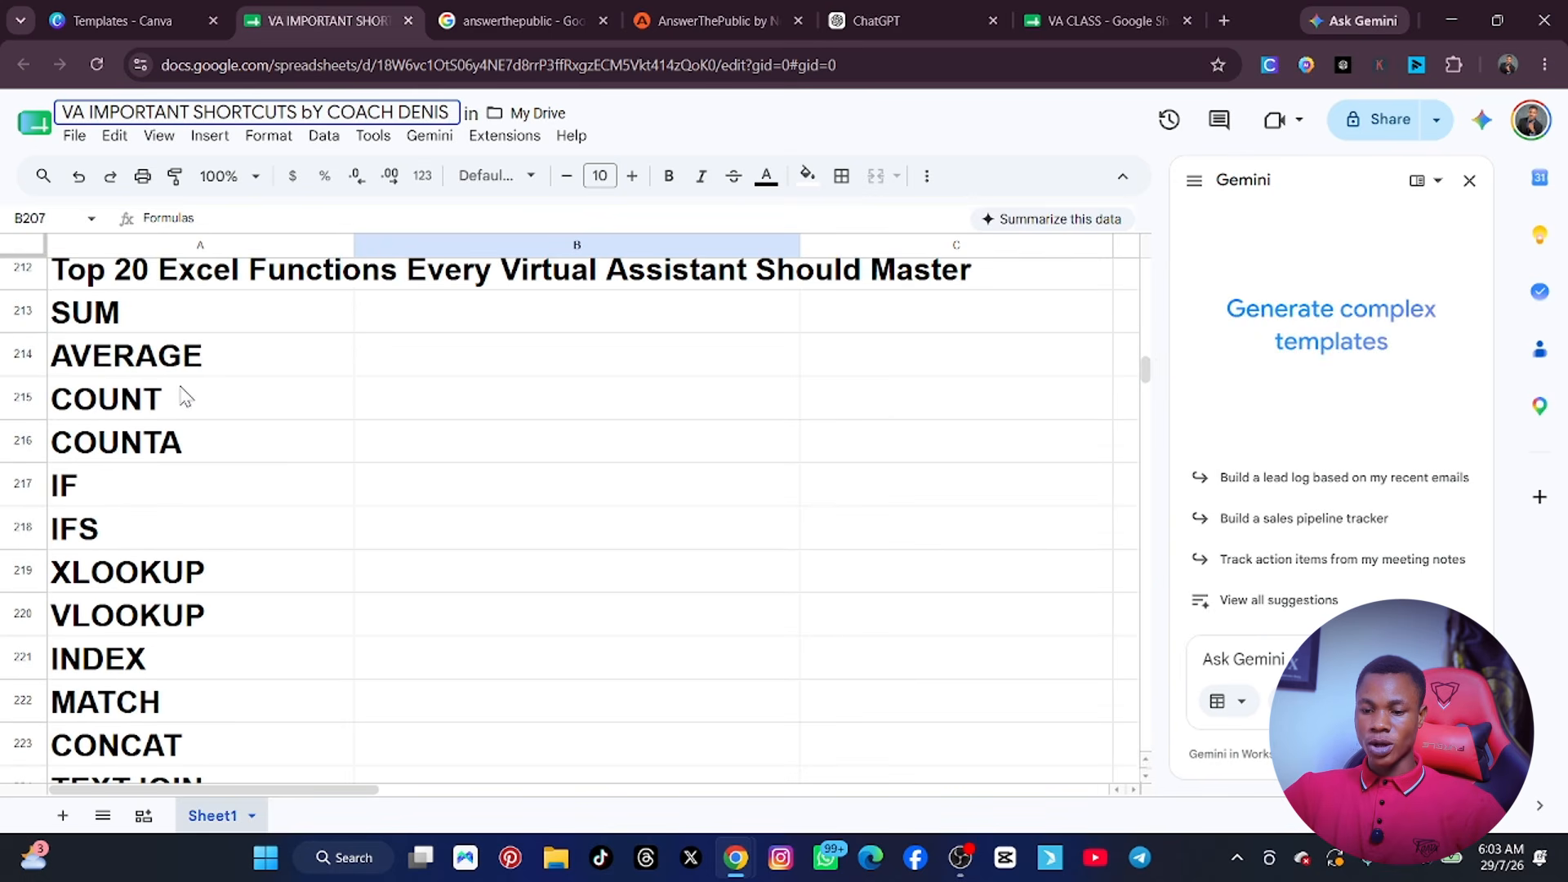
{"action": "scroll", "coordinate": [227, 349], "scroll_direction": "up", "scroll_amount": 2}
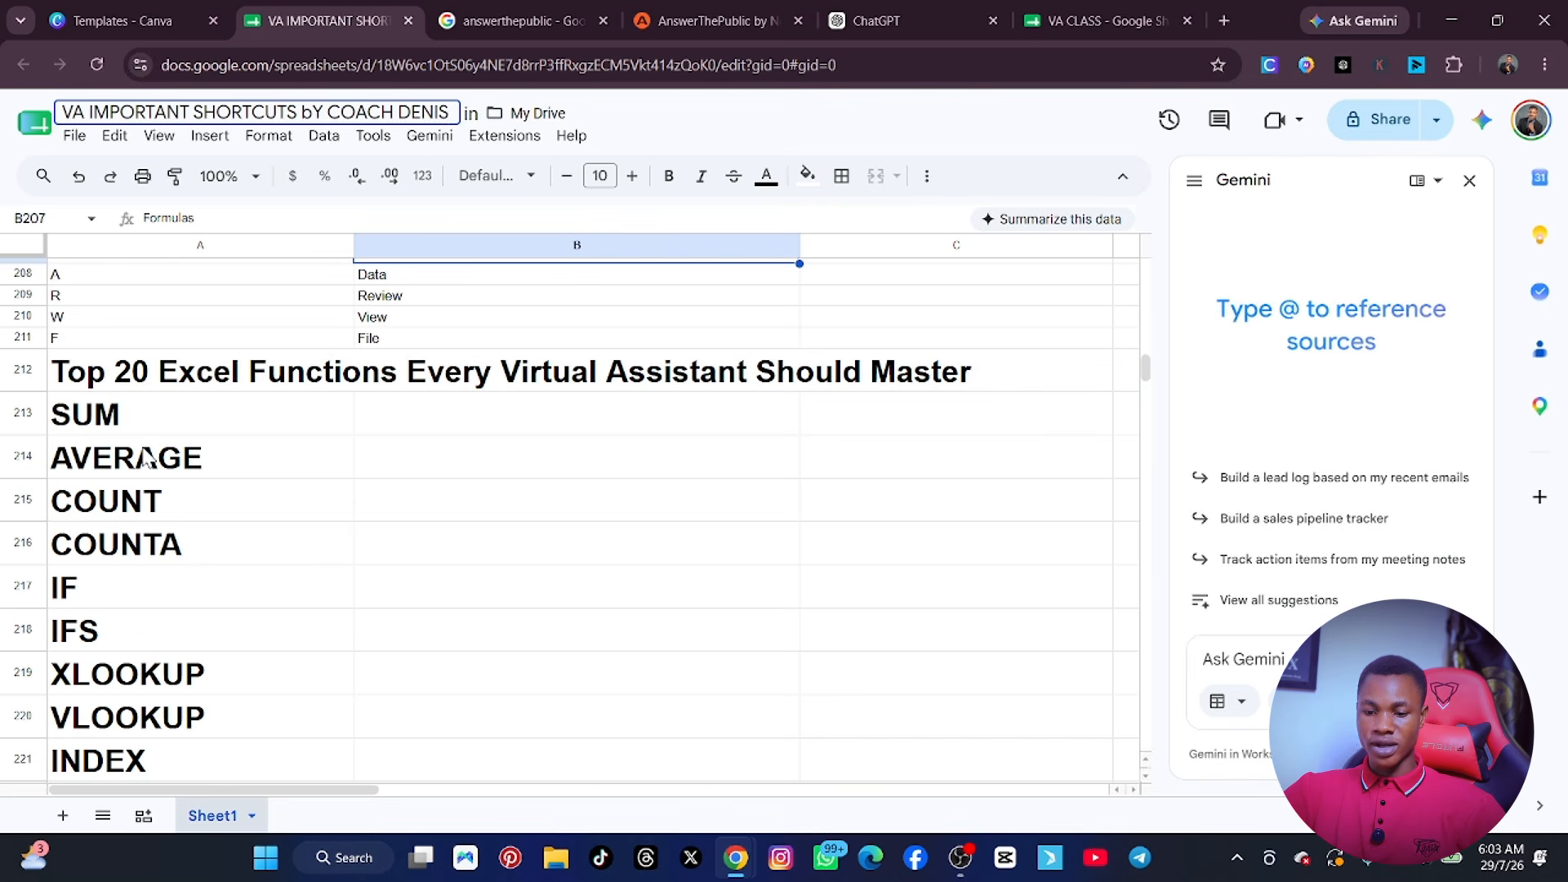
Review the shortcut tables from the Top 20 Excel Functions list back up to the first rows of the sheet.
{"action": "scroll", "coordinate": [147, 458], "scroll_direction": "down", "scroll_amount": 8}
{"action": "scroll", "coordinate": [147, 459], "scroll_direction": "up", "scroll_amount": 8}
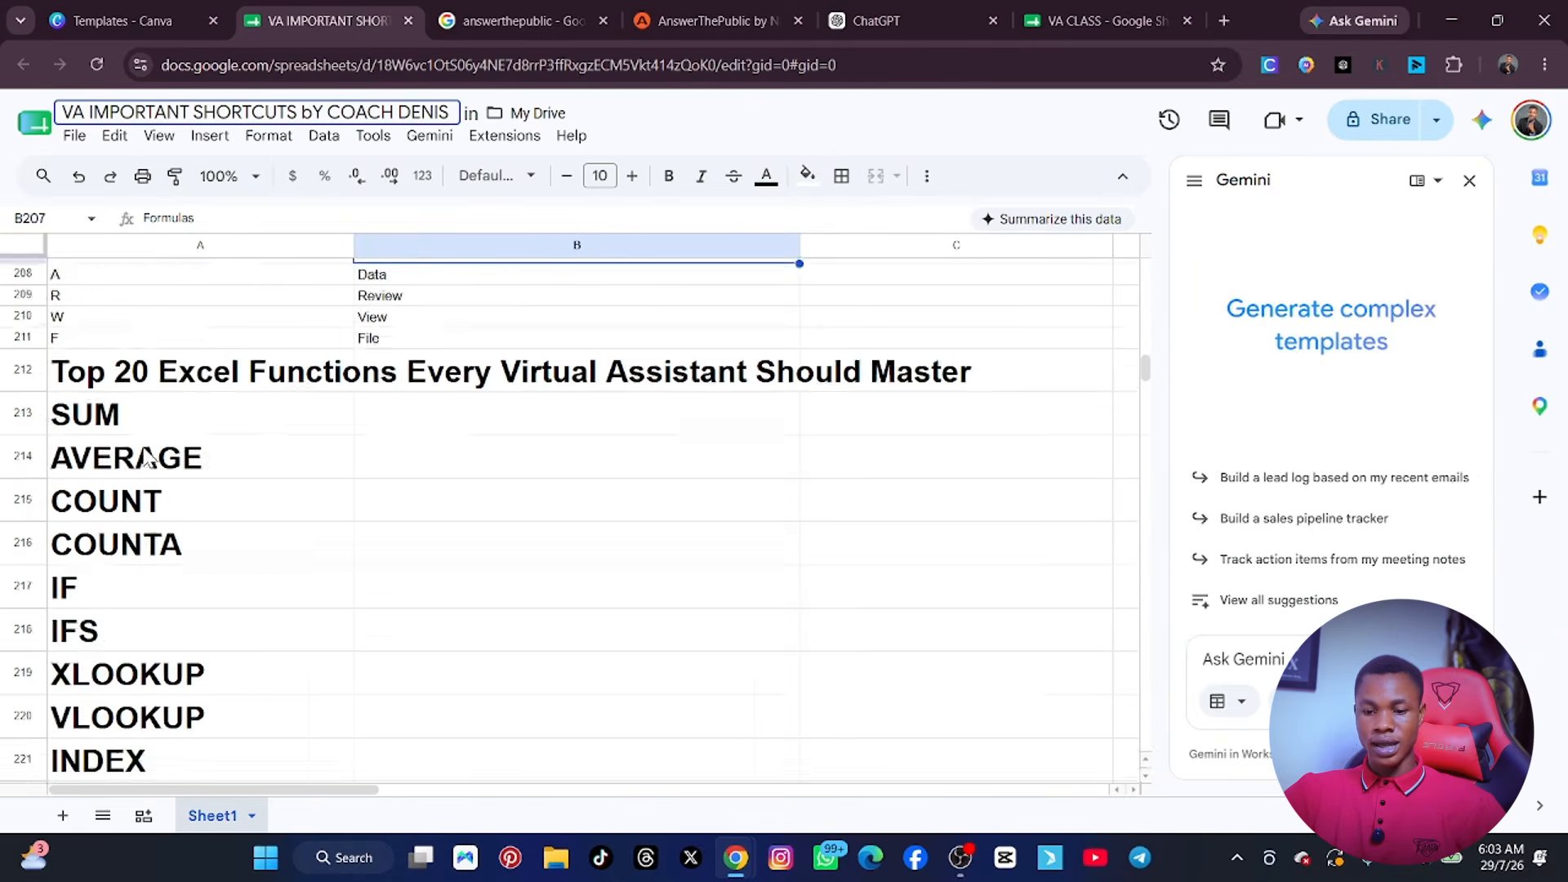
{"action": "scroll", "coordinate": [147, 459], "scroll_direction": "up", "scroll_amount": 10}
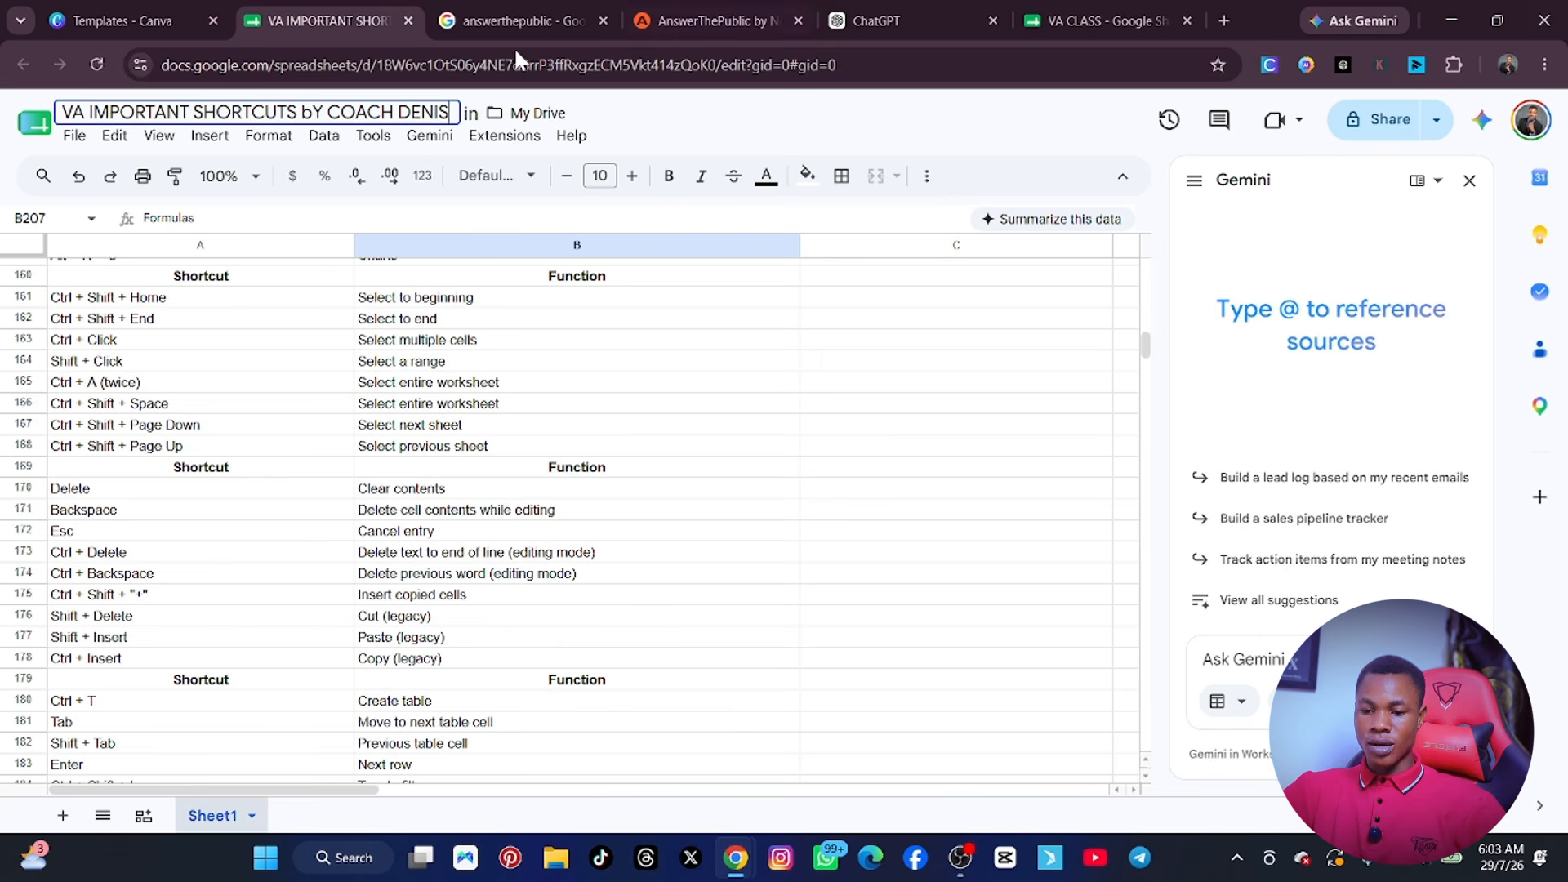
{"action": "scroll", "coordinate": [161, 363], "scroll_direction": "up", "scroll_amount": 1}
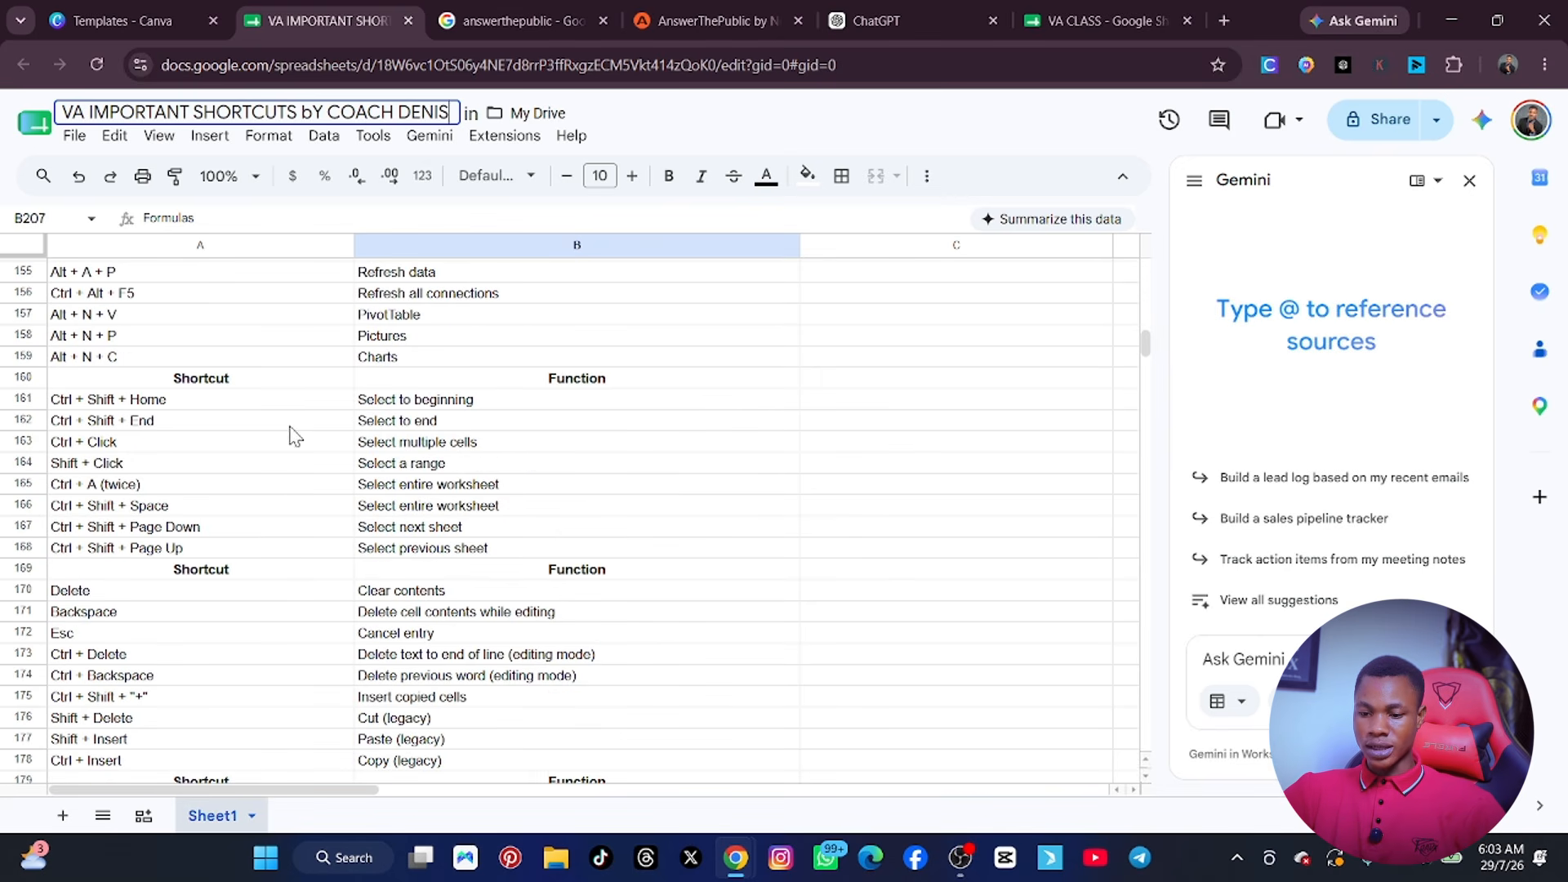
{"action": "scroll", "coordinate": [422, 415], "scroll_direction": "up", "scroll_amount": 16}
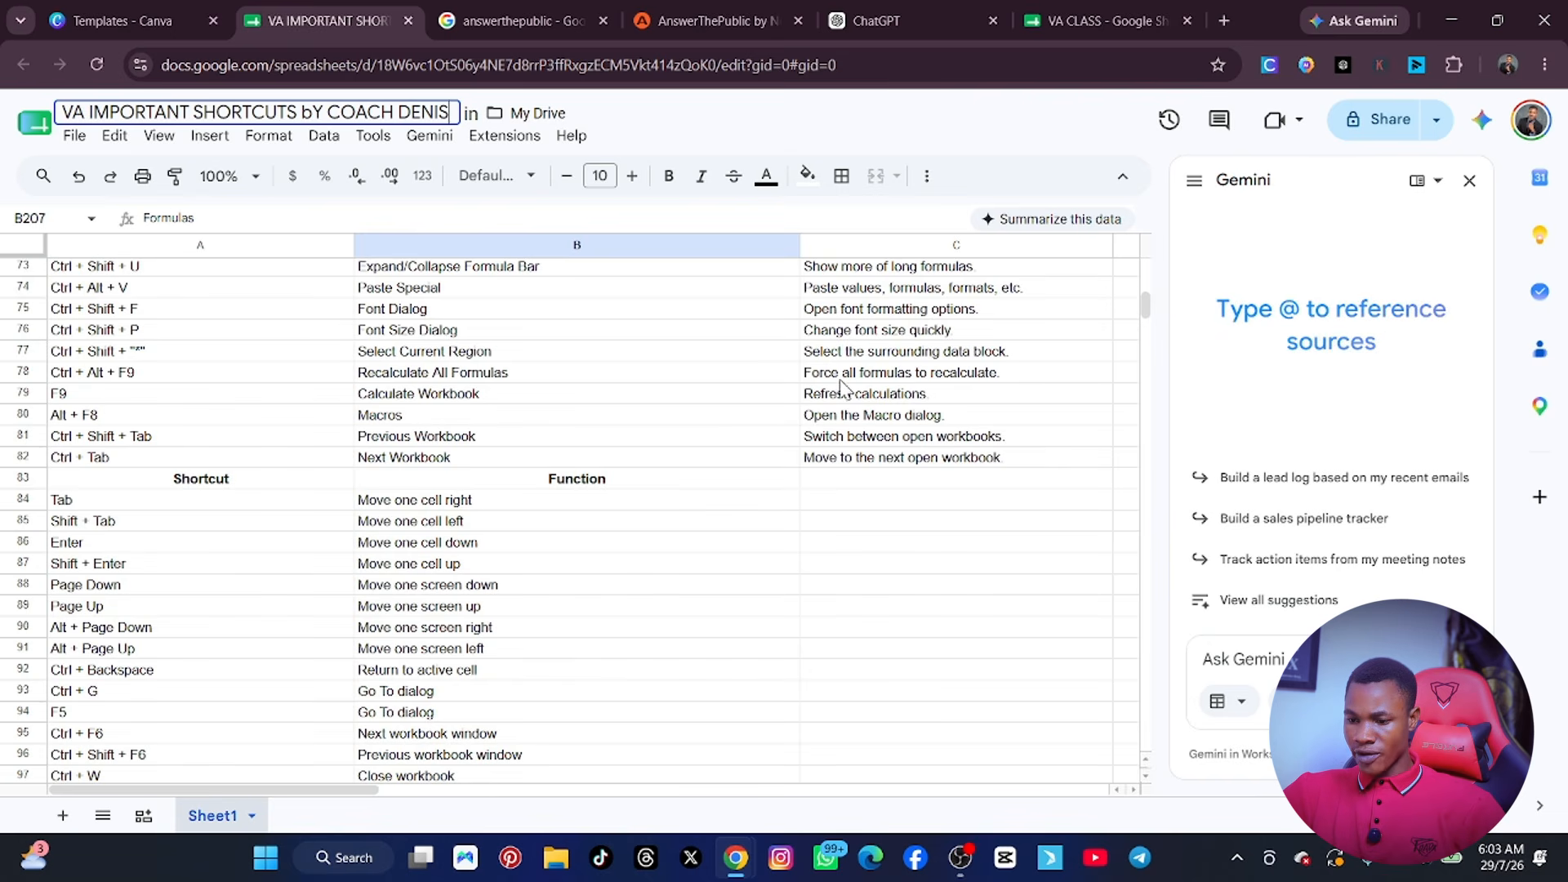
{"action": "scroll", "coordinate": [902, 400], "scroll_direction": "up", "scroll_amount": 2}
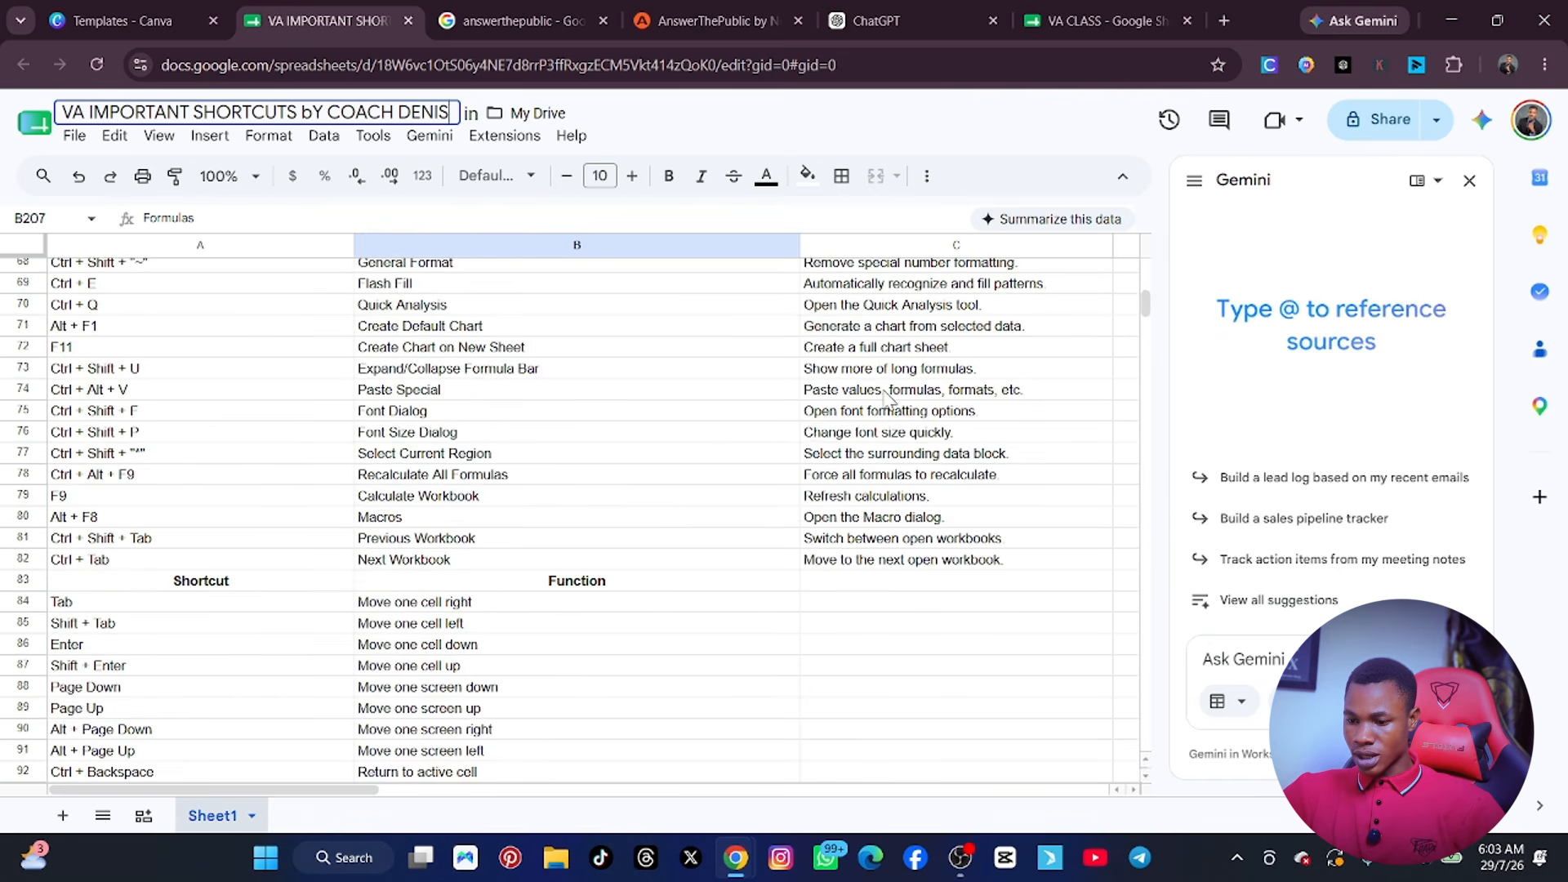
{"action": "scroll", "coordinate": [884, 508], "scroll_direction": "up", "scroll_amount": 10}
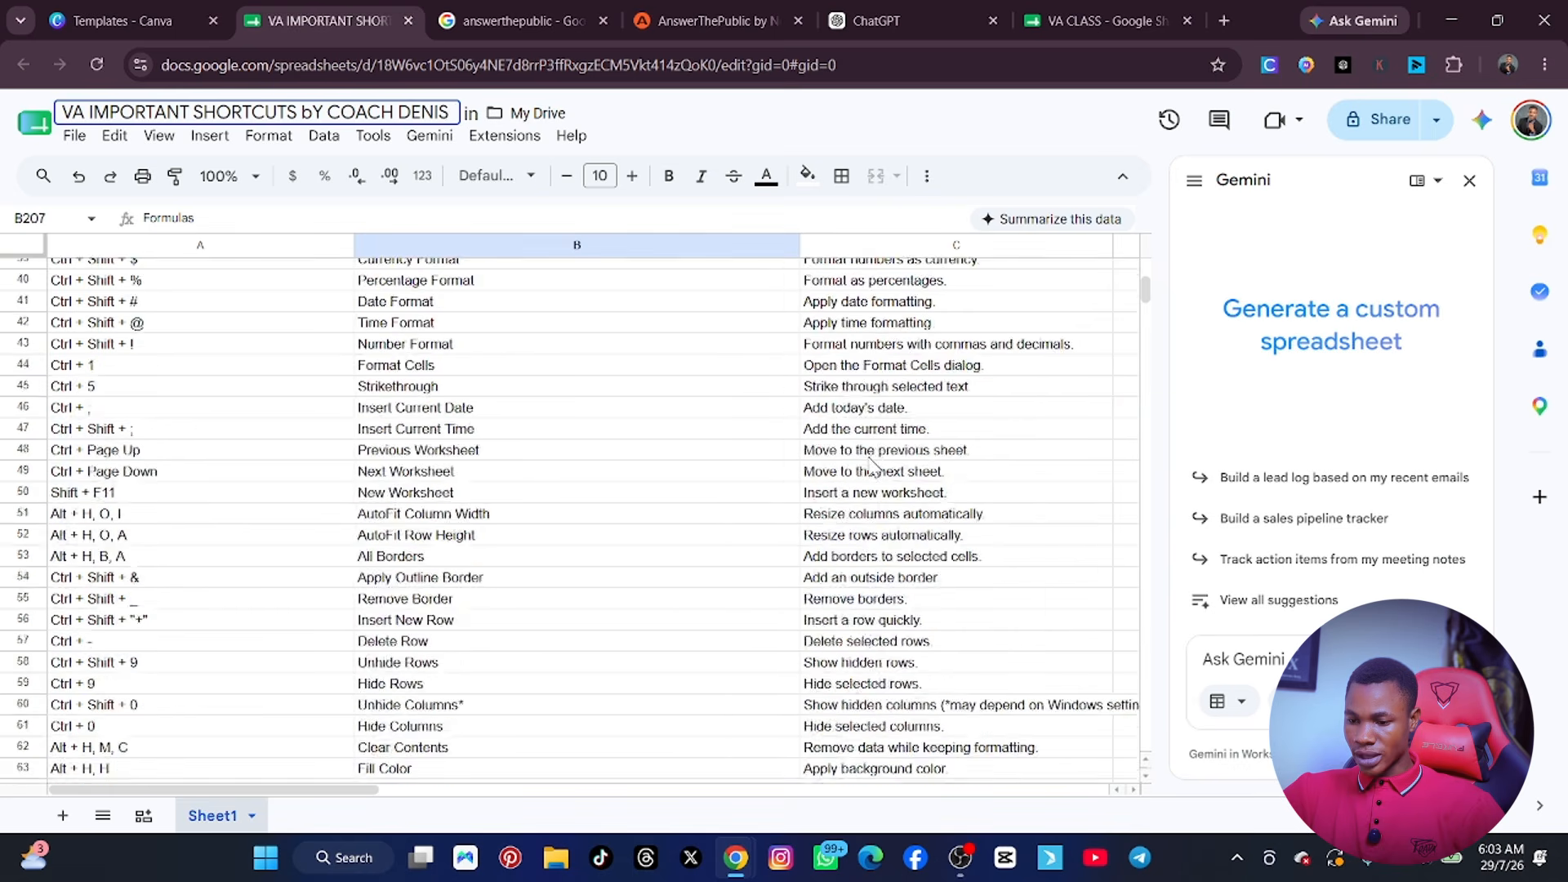
{"action": "scroll", "coordinate": [884, 464], "scroll_direction": "up", "scroll_amount": 3}
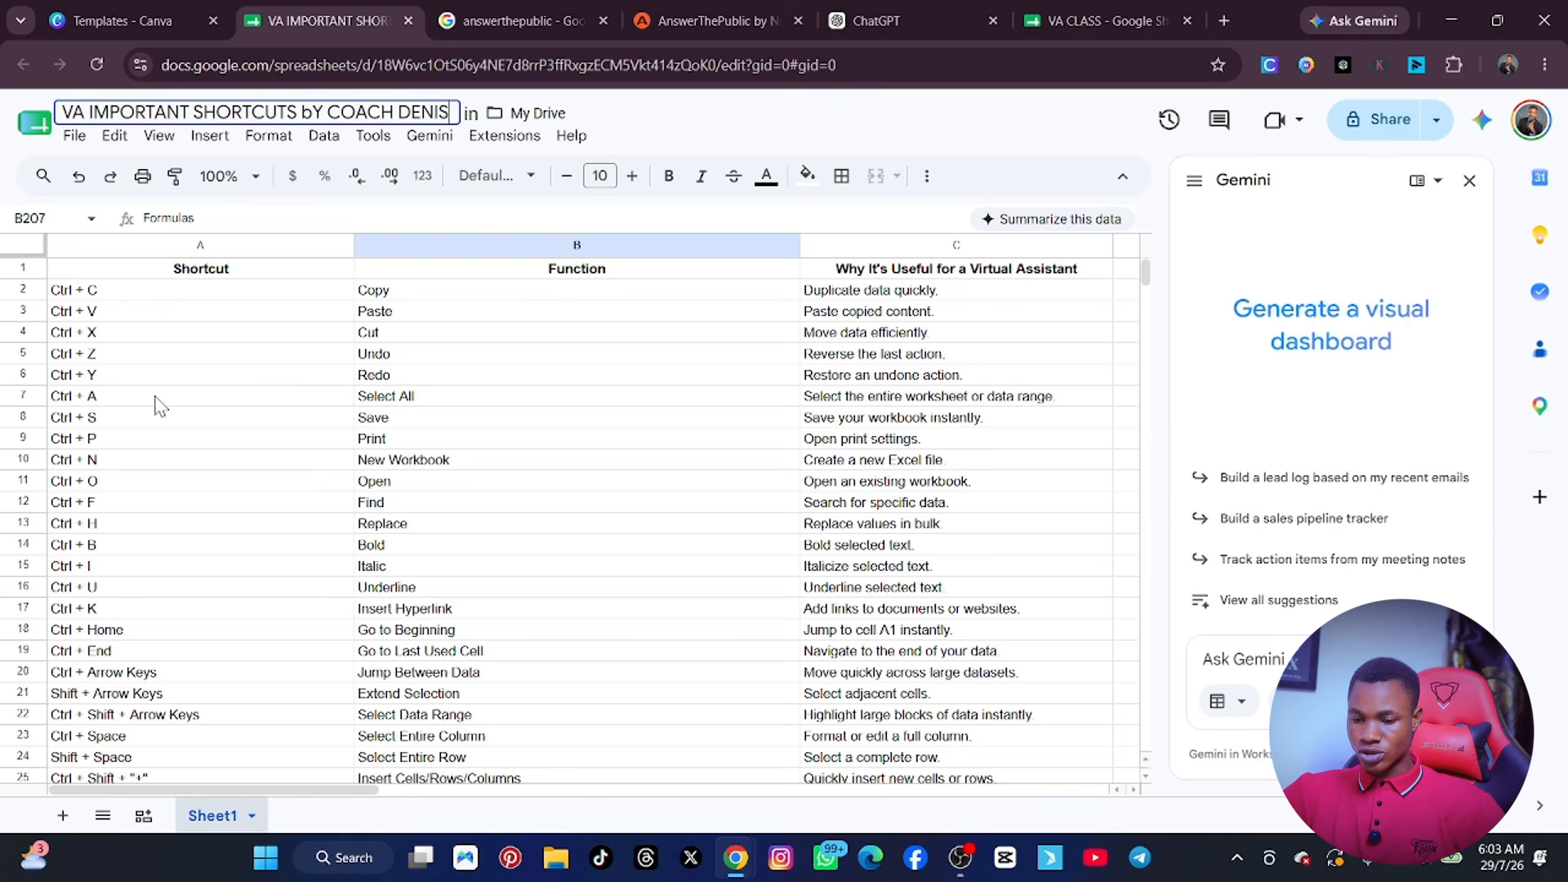
Switch to the VA CLASS workbook, select the whole data range A1:G10, and return to the shortcuts spreadsheet.
{"action": "left_click", "coordinate": [1057, 22]}
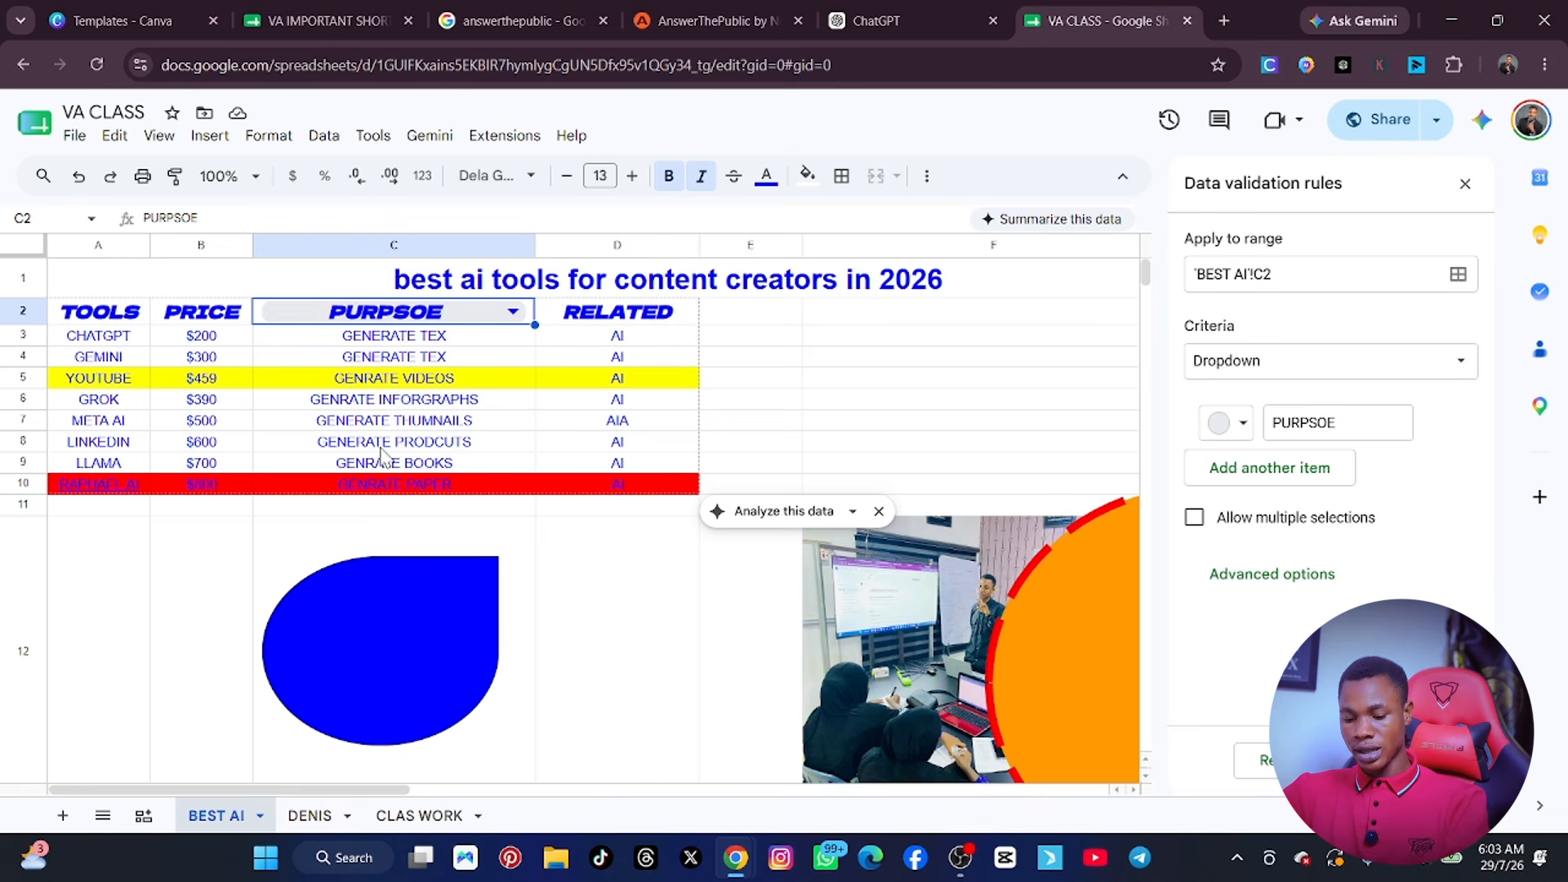
{"action": "key", "text": "ctrl+a"}
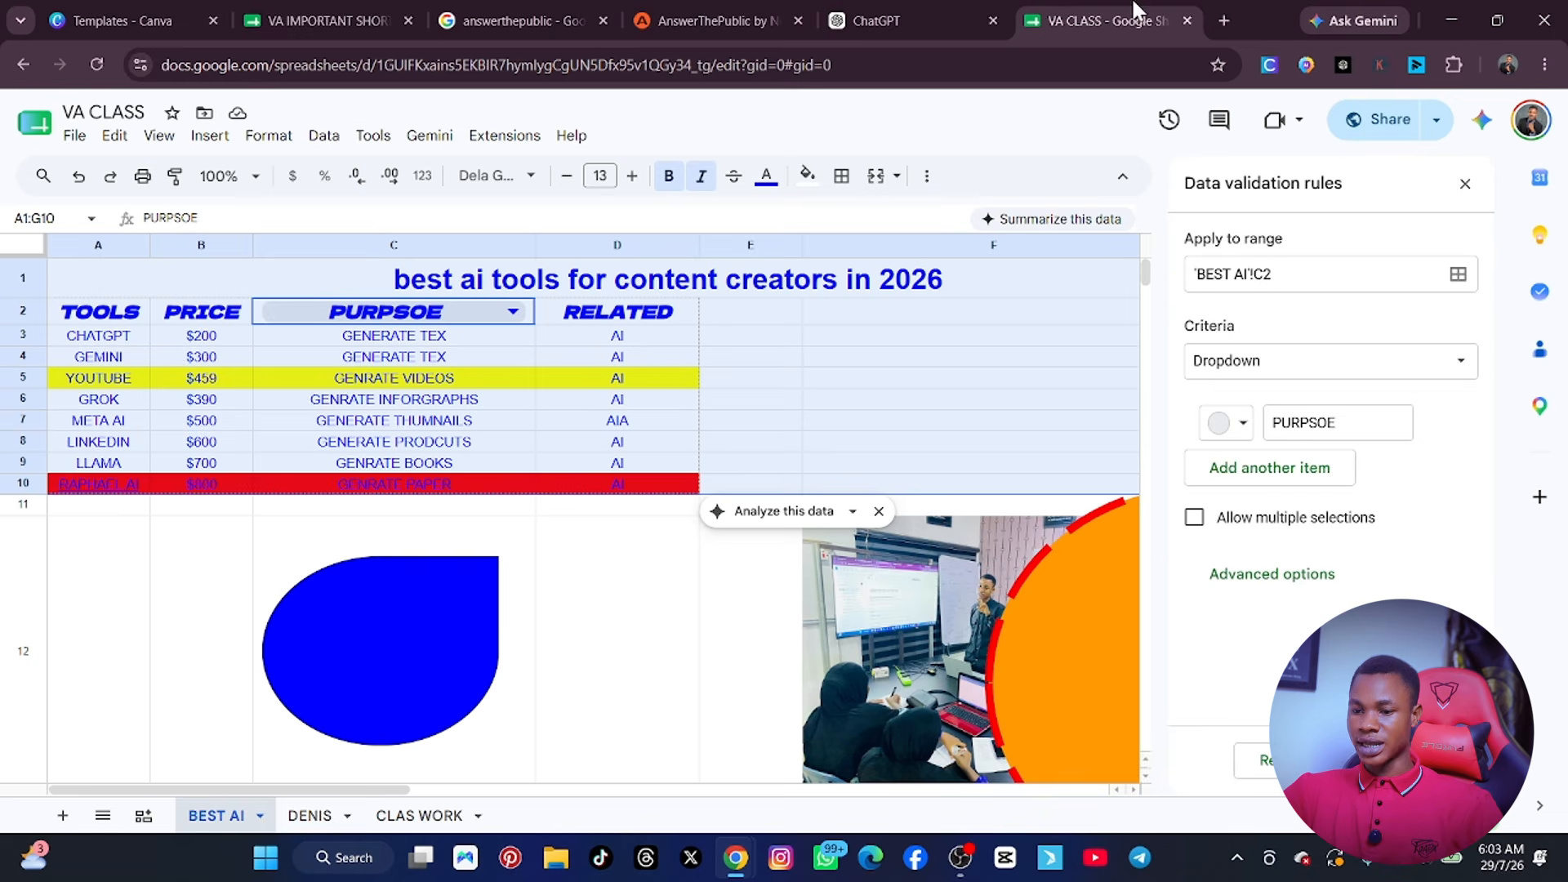
{"action": "left_click", "coordinate": [286, 18]}
{"action": "scroll", "coordinate": [280, 479], "scroll_direction": "down", "scroll_amount": 3}
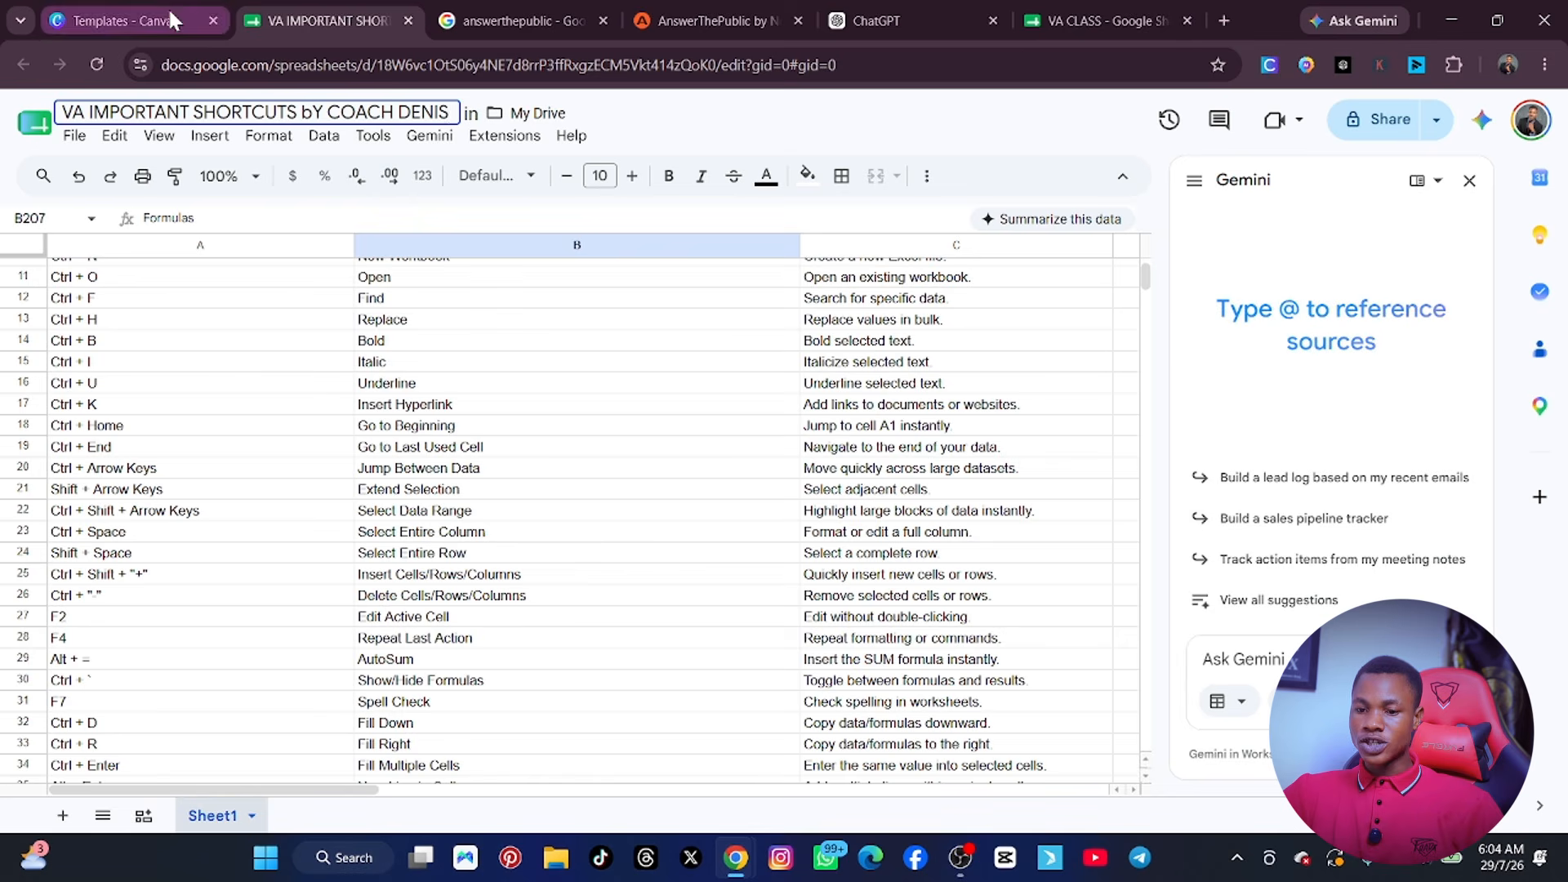
Try to underline the GROK row, A6:D6, on the BEST AI sheet of the VA CLASS workbook.
{"action": "left_click", "coordinate": [1074, 21]}
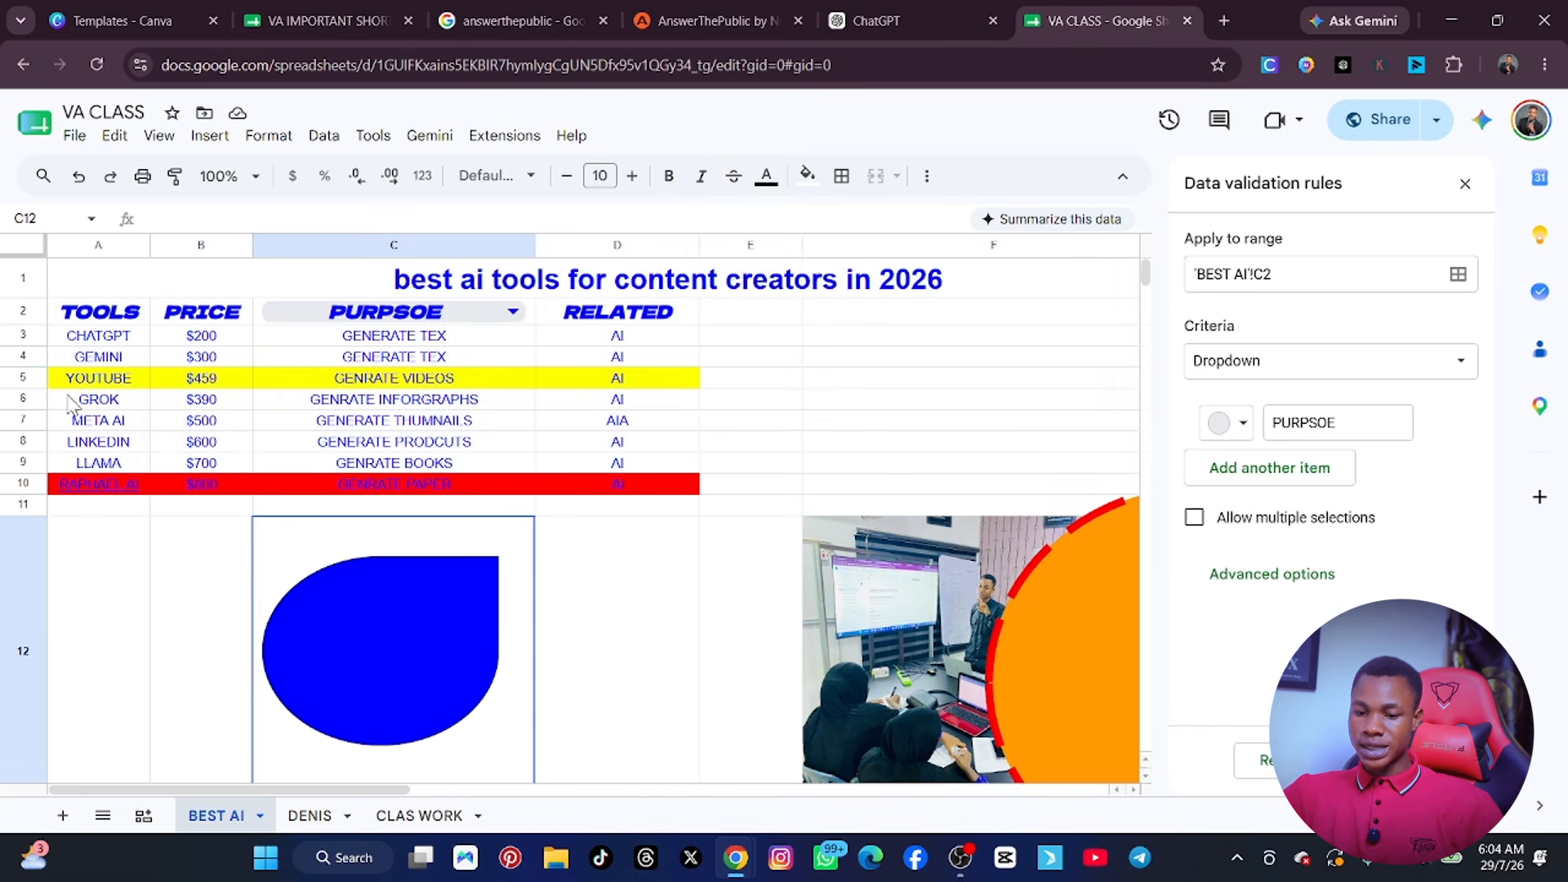
{"action": "left_click_drag", "start_coordinate": [71, 400], "coordinate": [636, 409]}
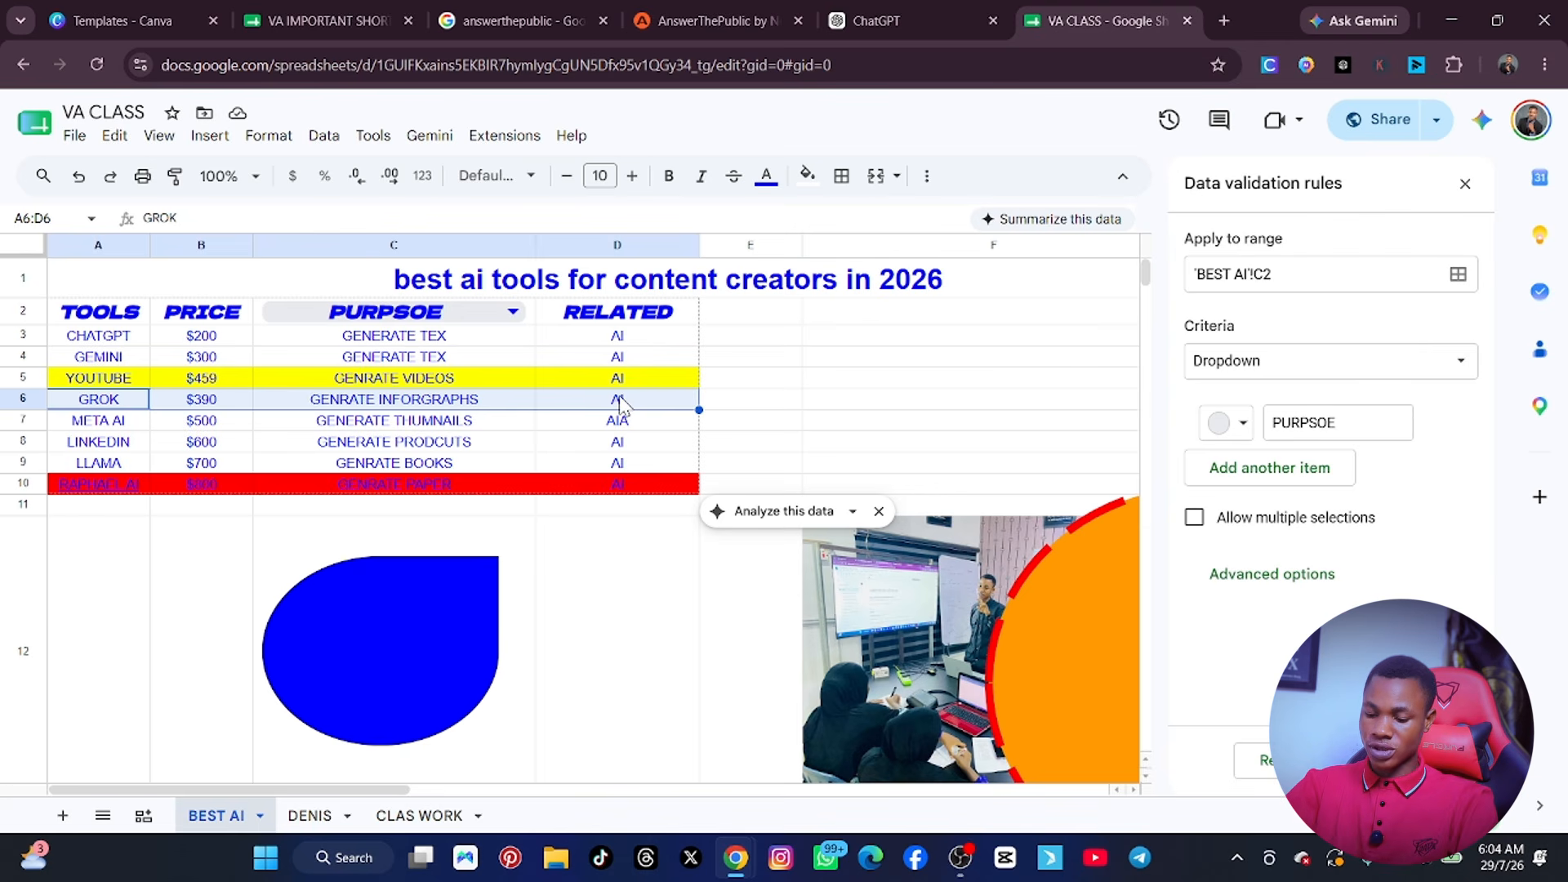
{"action": "key", "text": "ctrl+u"}
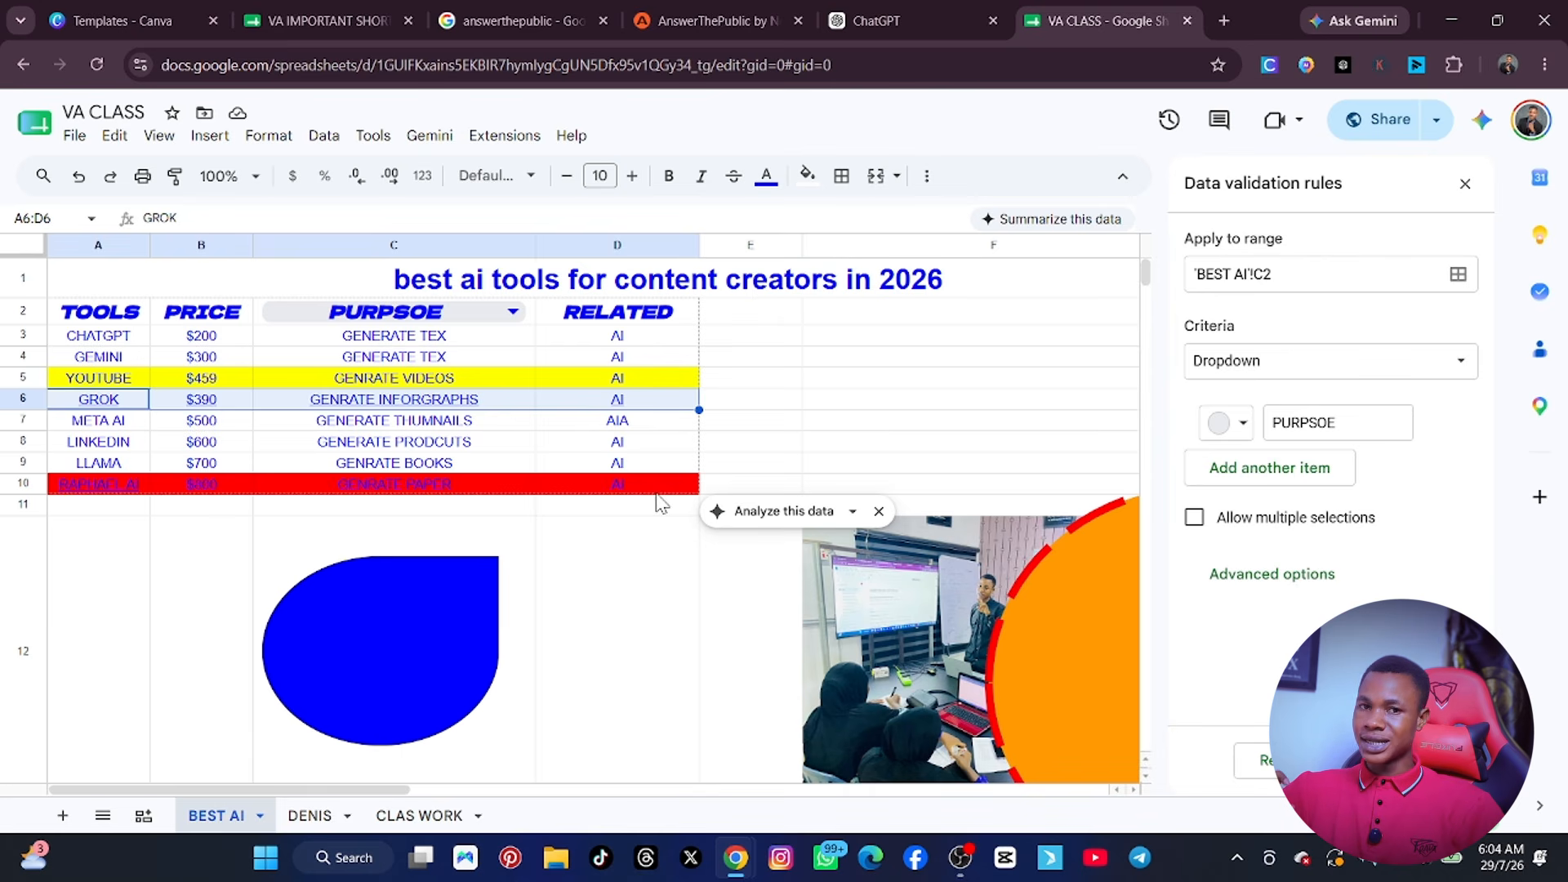
Switch to the VA IMPORTANT SHORTCUTS spreadsheet and read on through the list to the formatting and worksheet navigation shortcuts.
{"action": "left_click", "coordinate": [340, 24]}
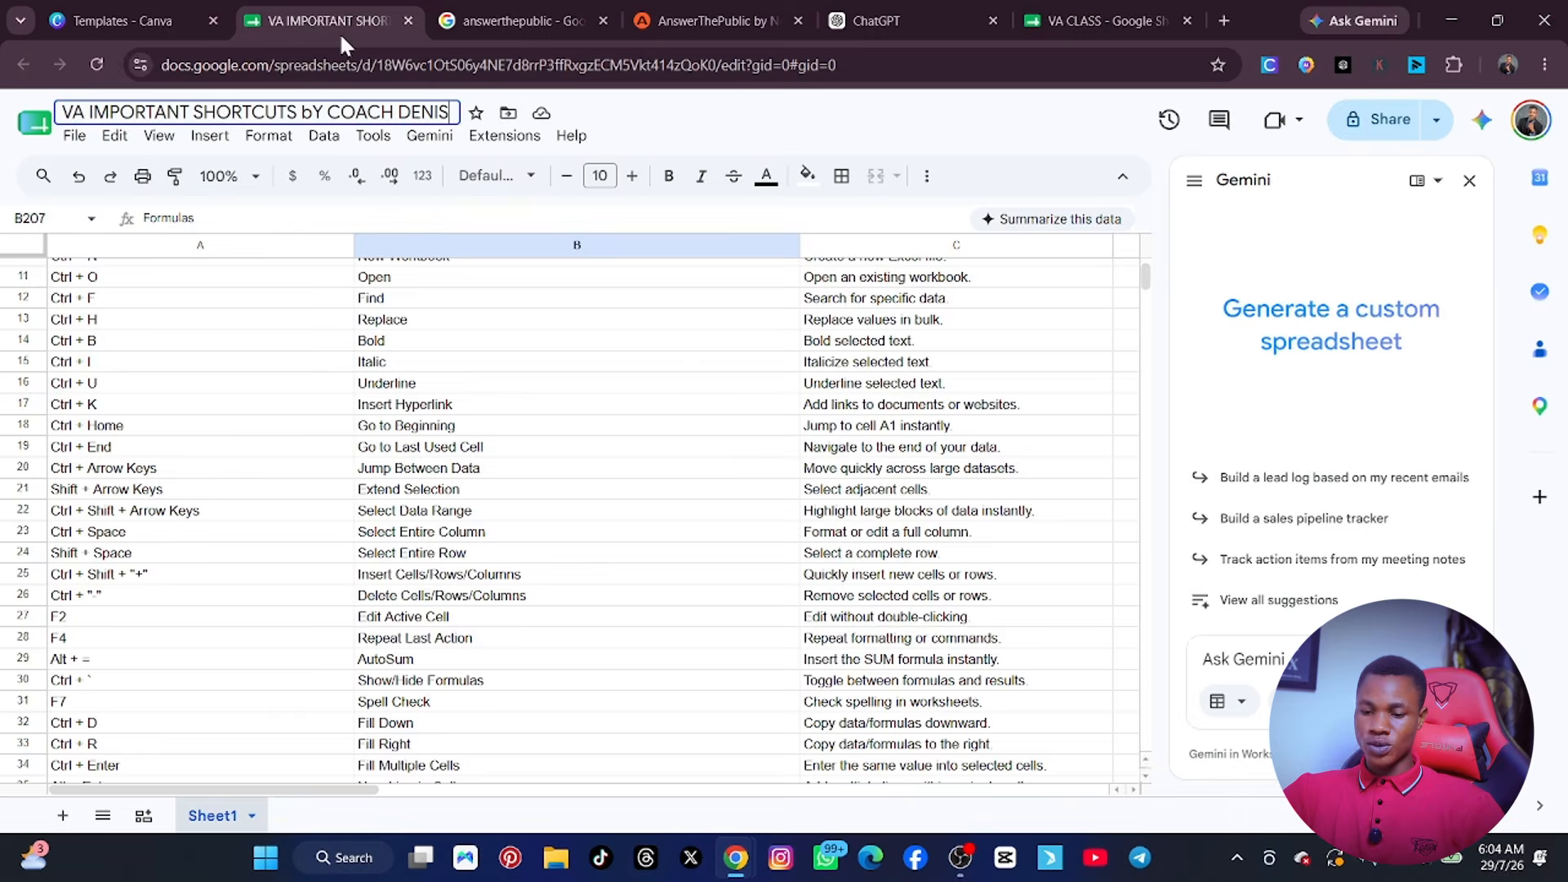
{"action": "scroll", "coordinate": [328, 507], "scroll_direction": "down", "scroll_amount": 2}
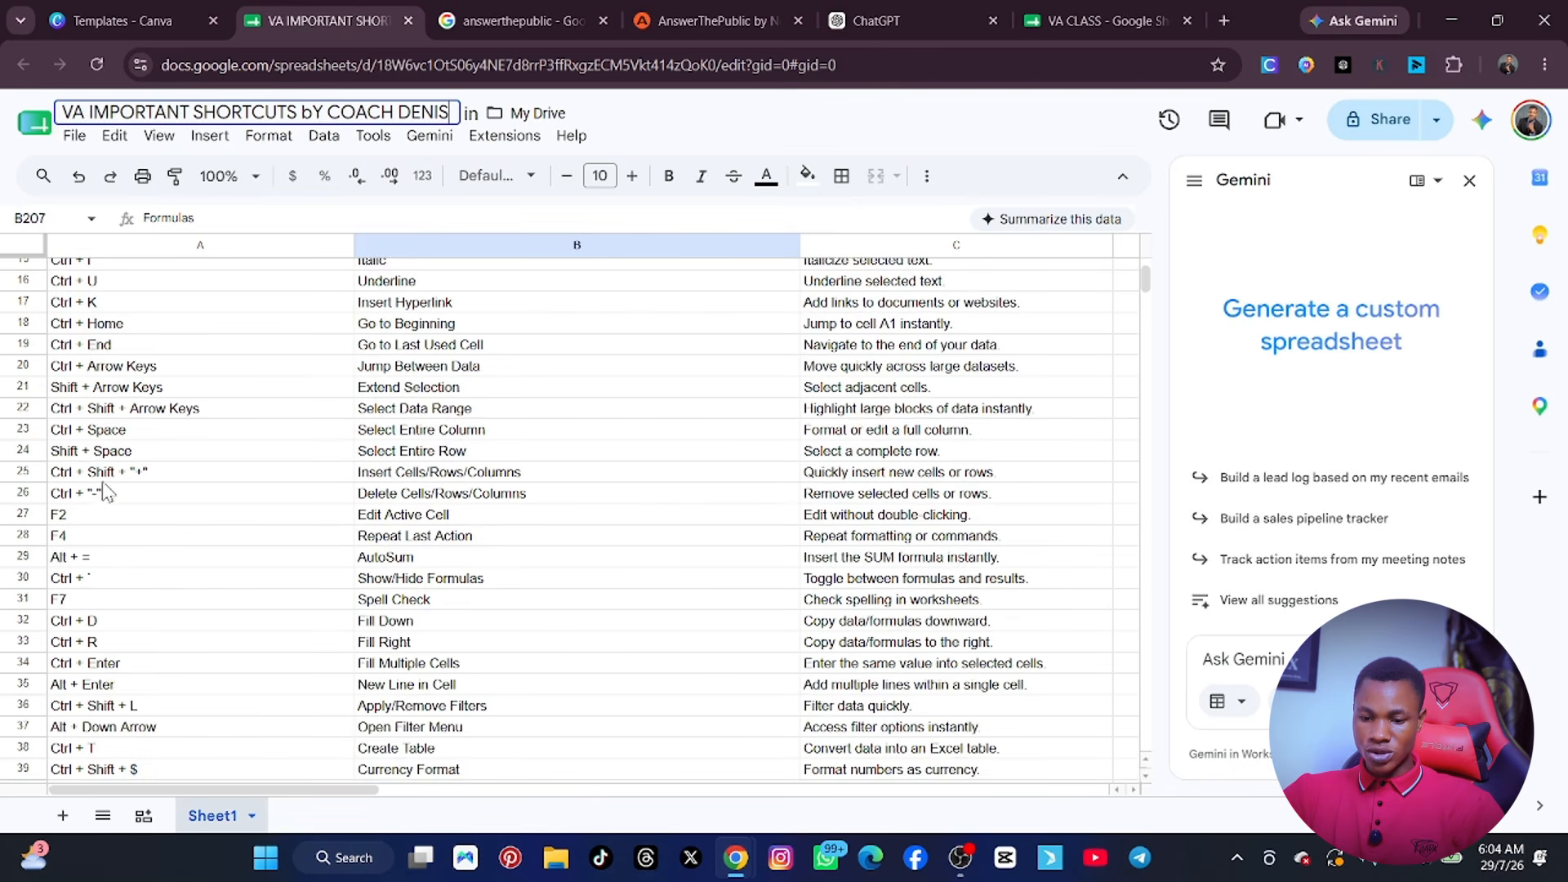
{"action": "scroll", "coordinate": [161, 488], "scroll_direction": "down", "scroll_amount": 4}
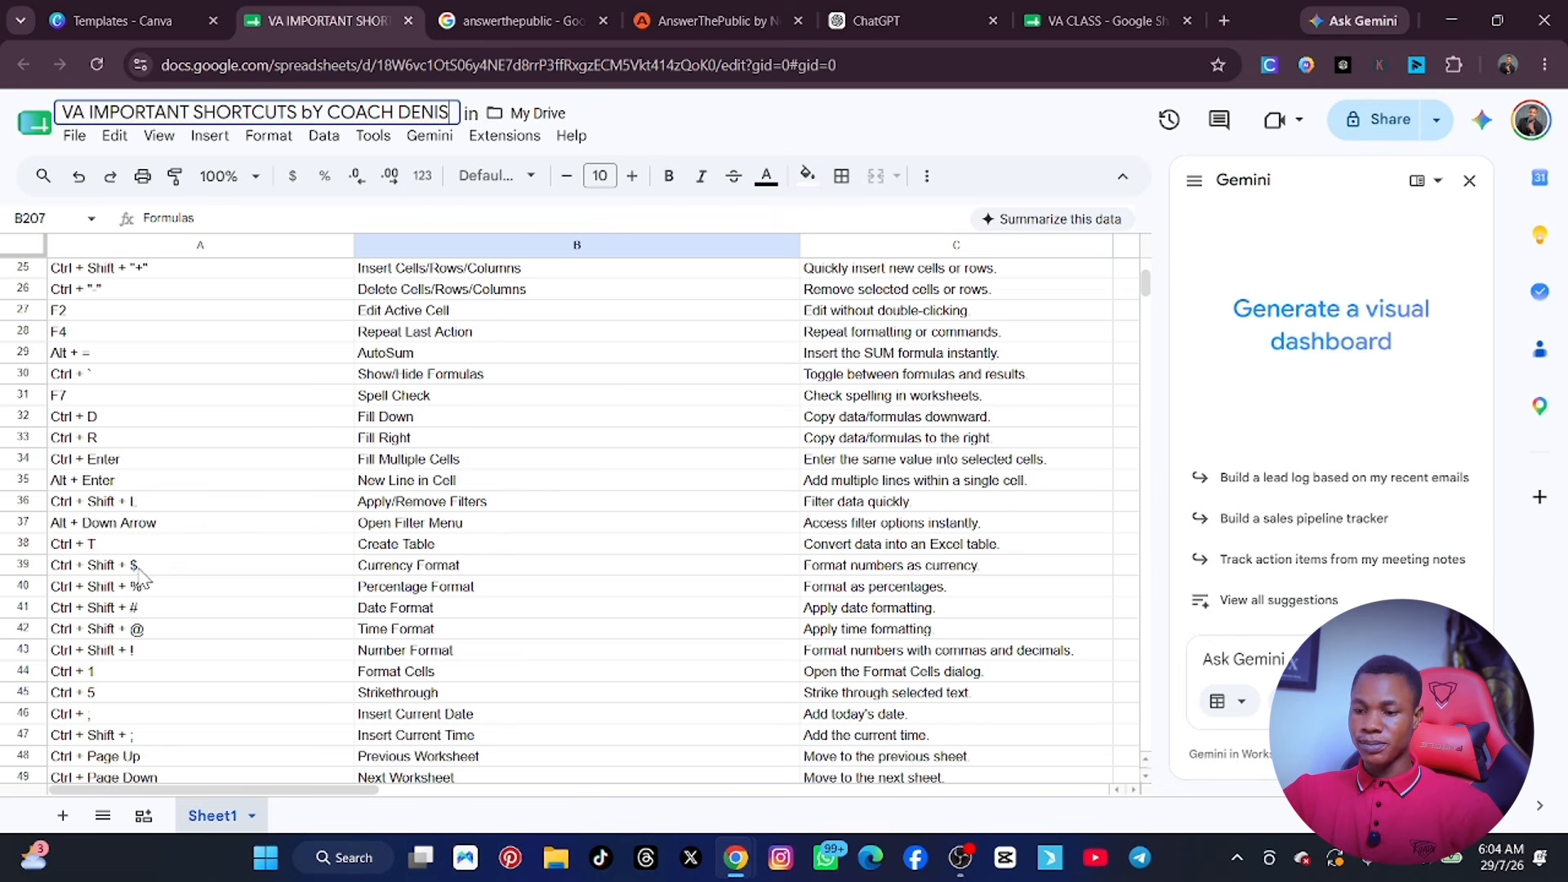
Return to the VA CLASS workbook and look over the BEST AI sheet down to the photo and the PRICE chart.
{"action": "left_click", "coordinate": [1081, 12]}
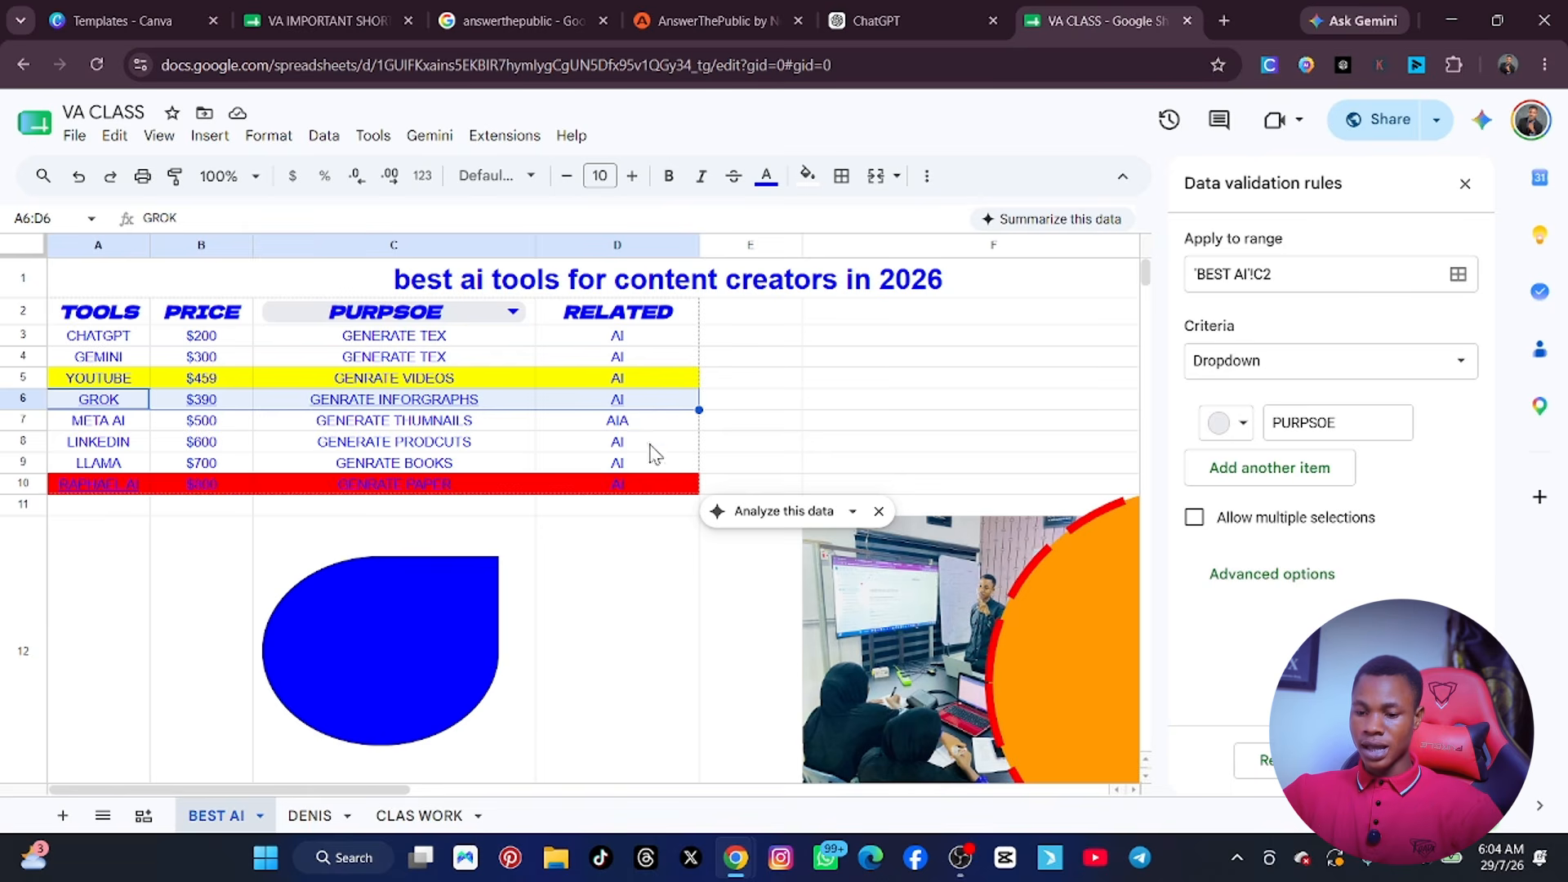
{"action": "left_click", "coordinate": [102, 554]}
{"action": "scroll", "coordinate": [147, 596], "scroll_direction": "down", "scroll_amount": 5}
{"action": "left_click", "coordinate": [89, 628]}
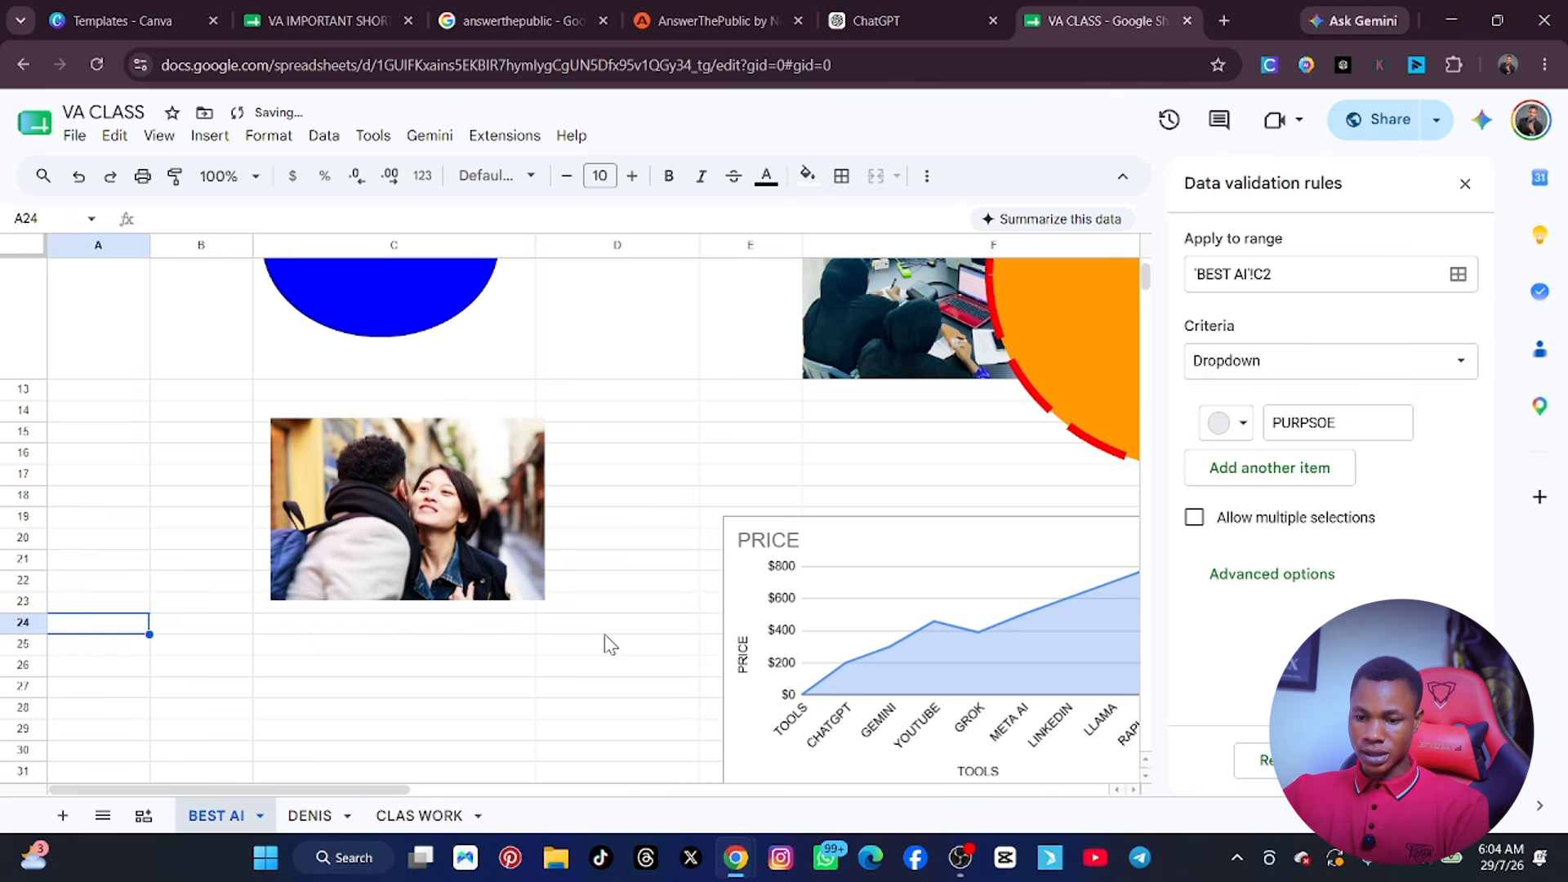
{"action": "scroll", "coordinate": [608, 643], "scroll_direction": "up", "scroll_amount": 5}
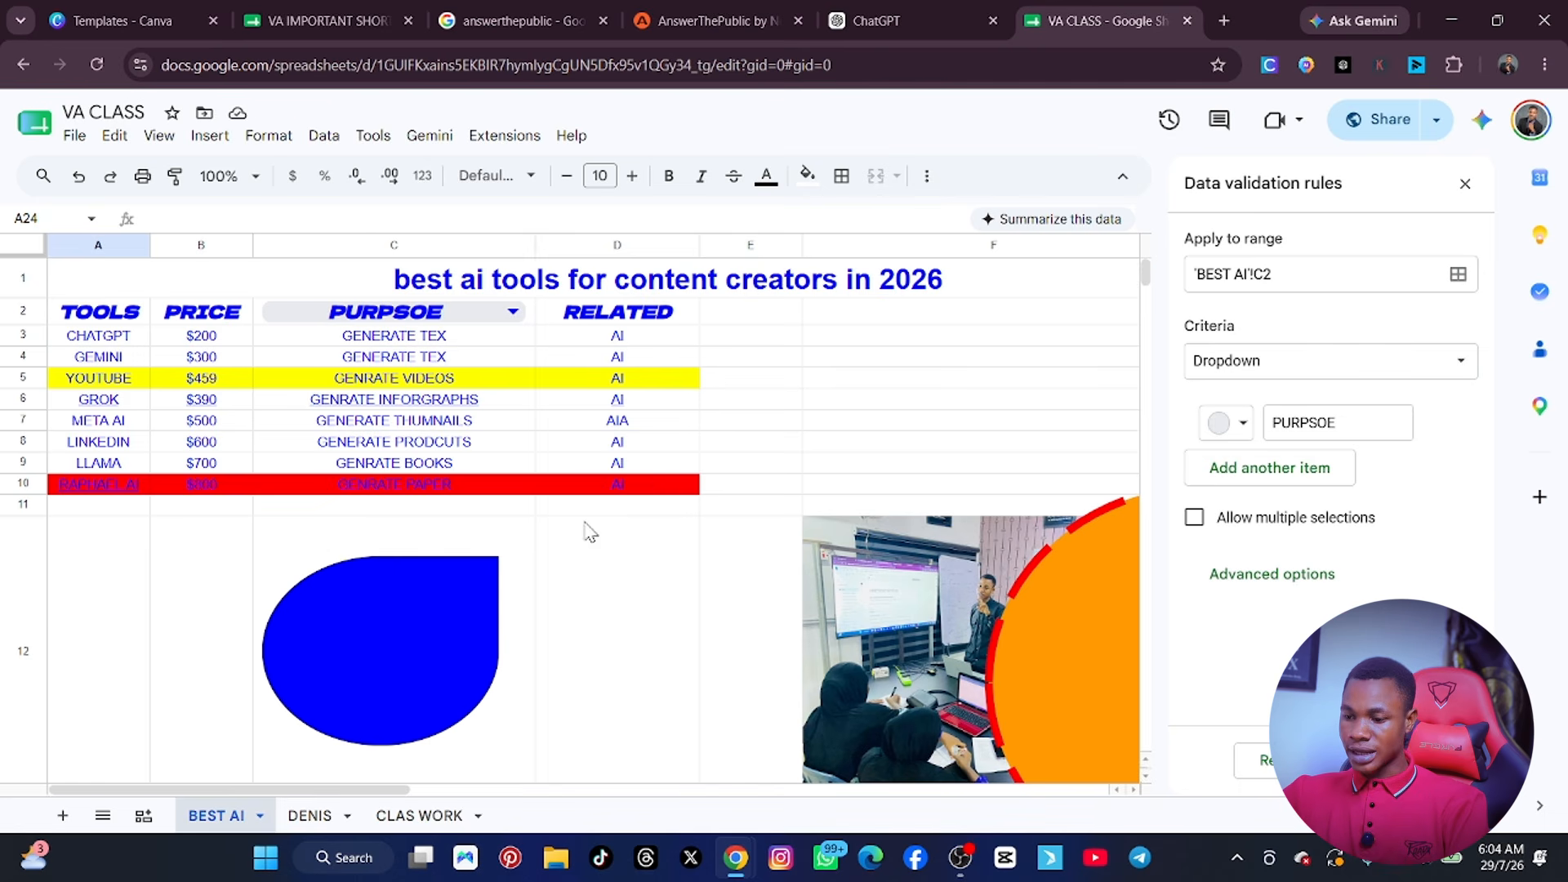
{"action": "left_click", "coordinate": [343, 21]}
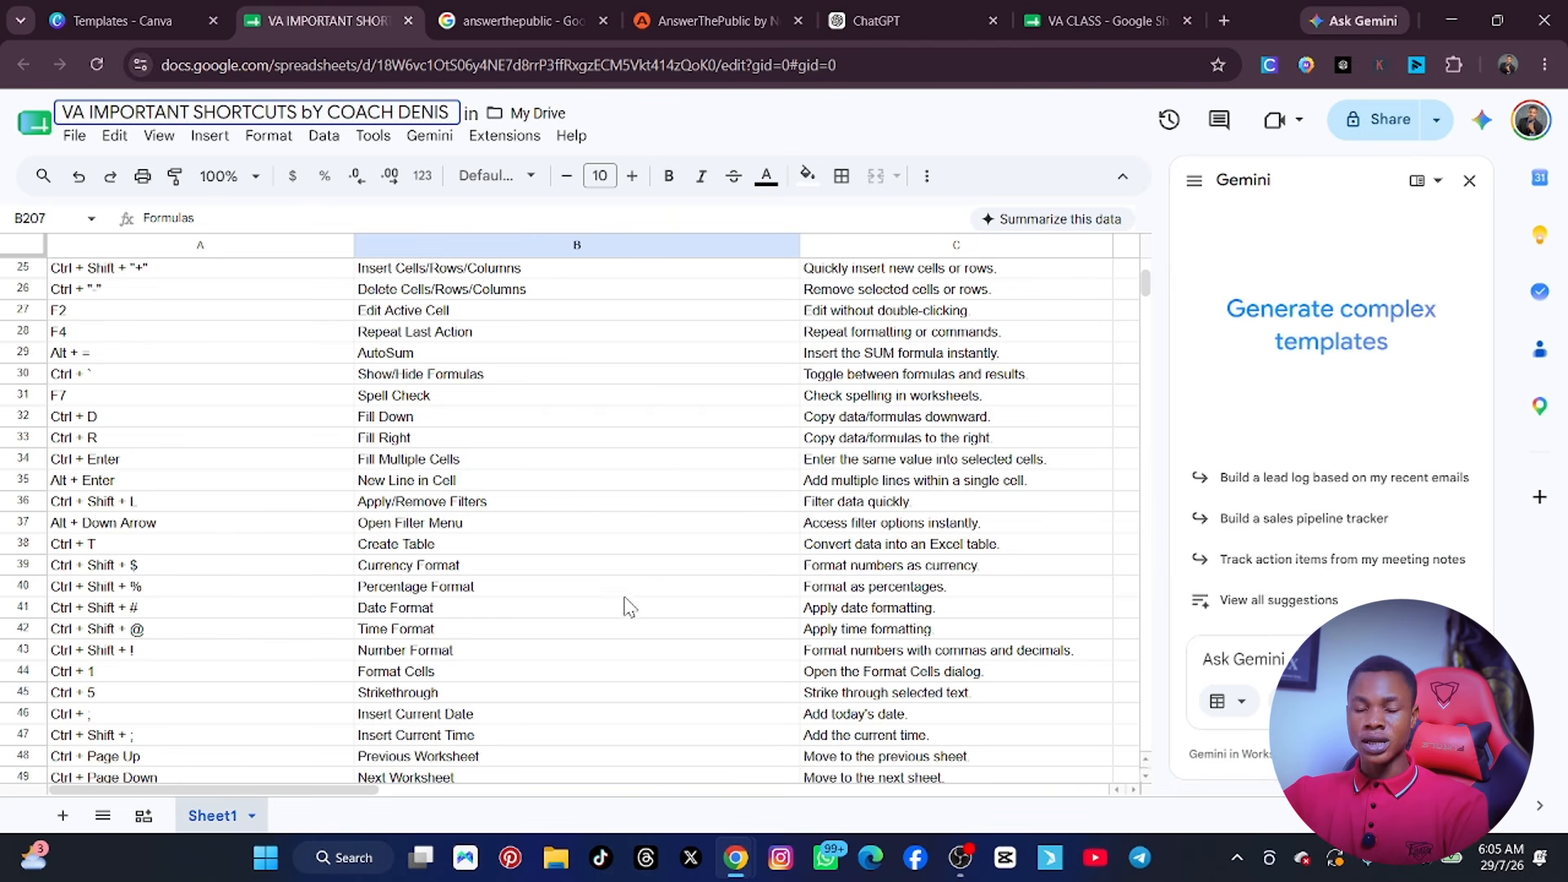
{"action": "left_click", "coordinate": [1106, 18]}
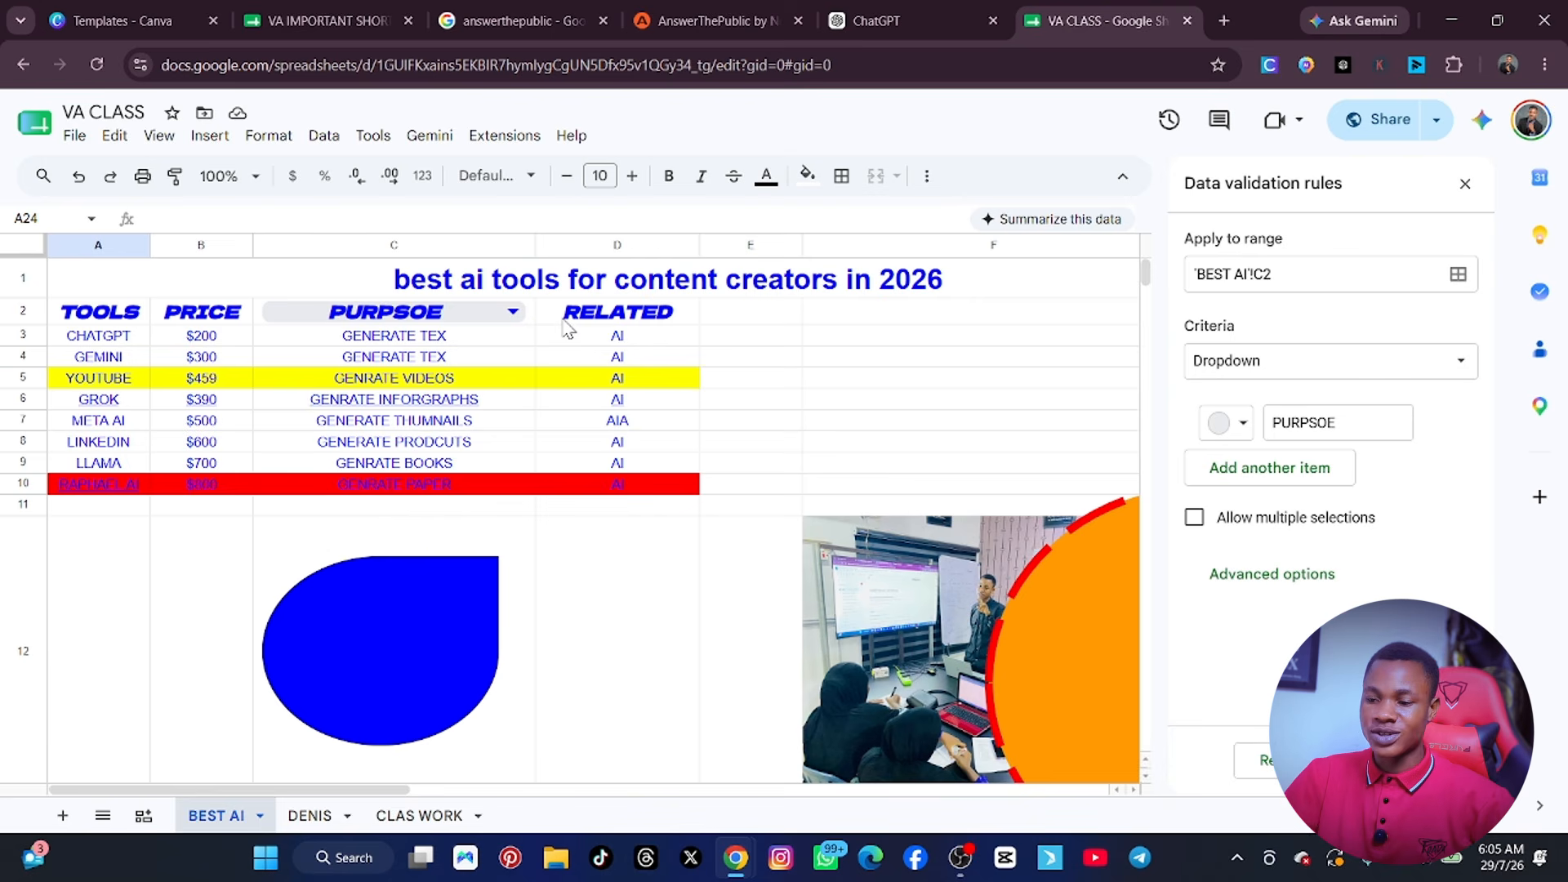
{"action": "left_click", "coordinate": [1223, 20]}
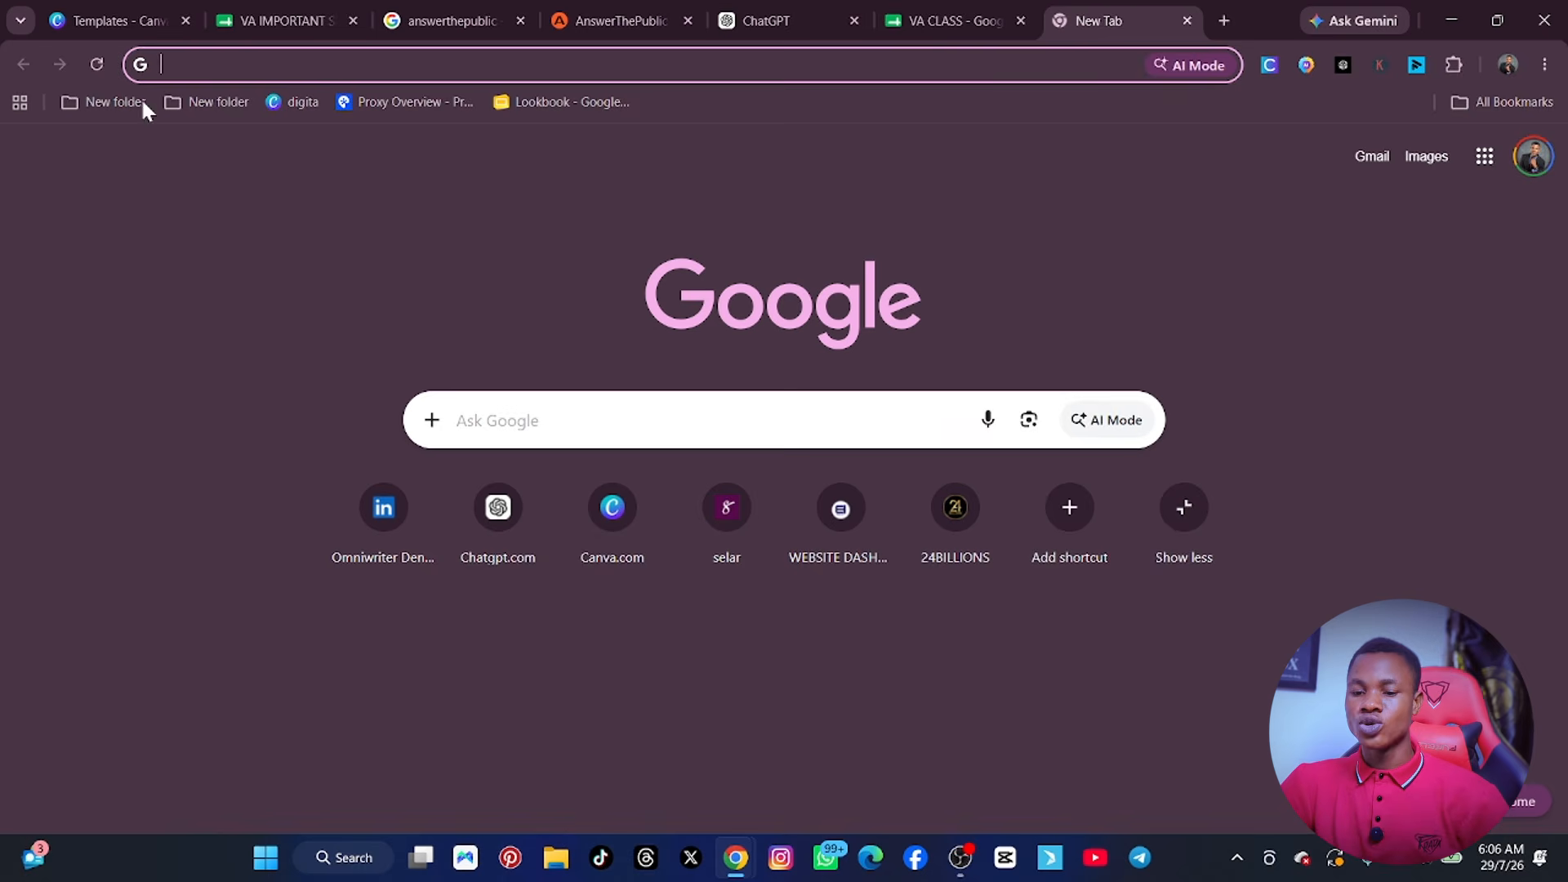
Switch to Canva and search the templates for MEETING AGENDA.
{"action": "left_click", "coordinate": [106, 21]}
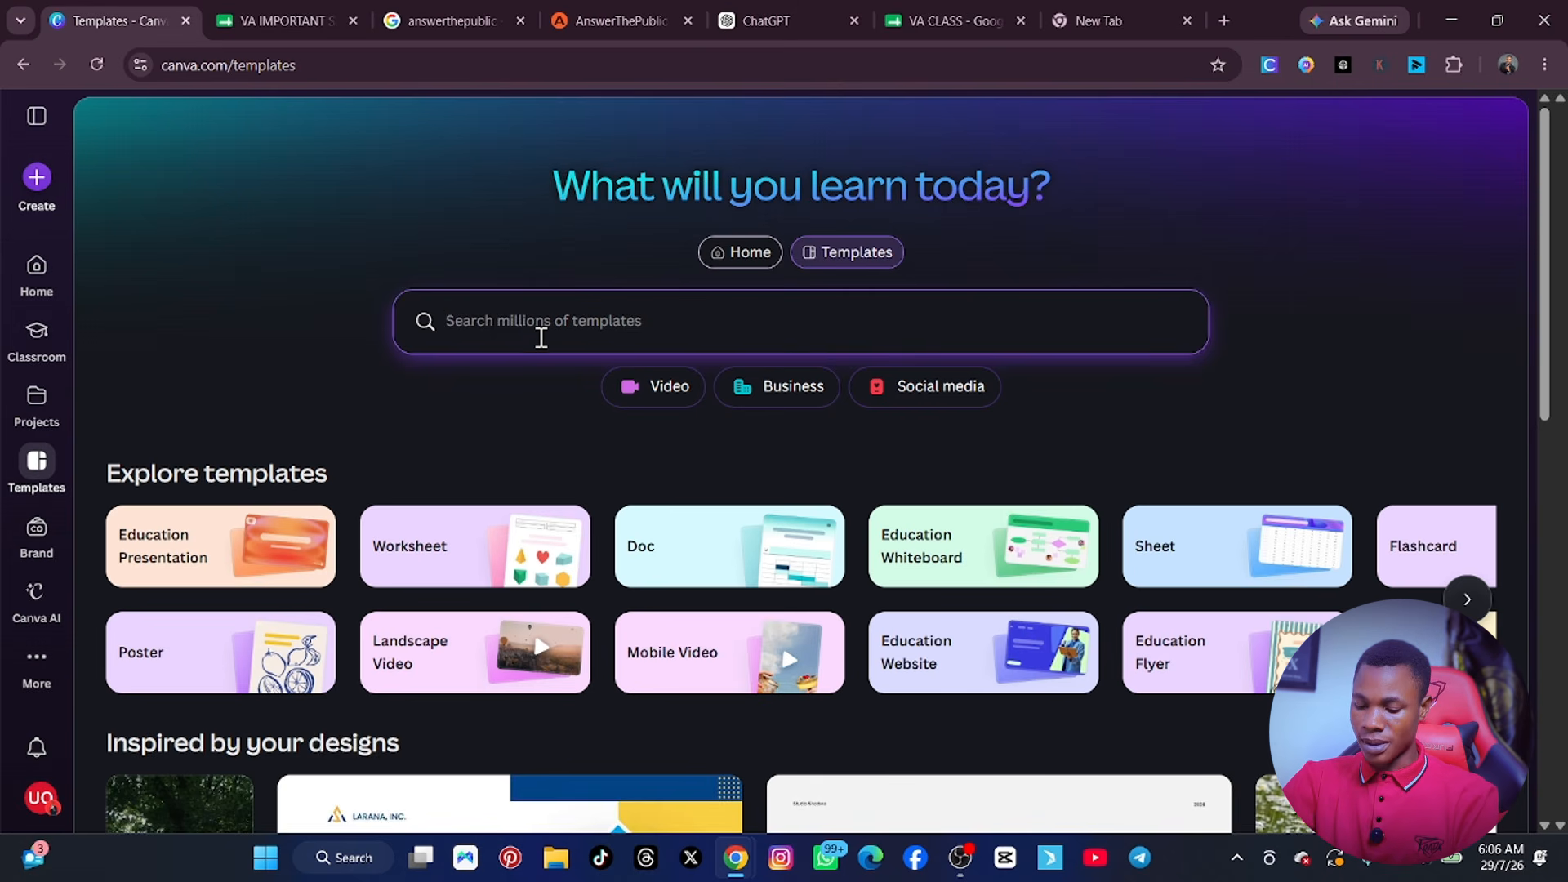
{"action": "type", "text": "MI"}
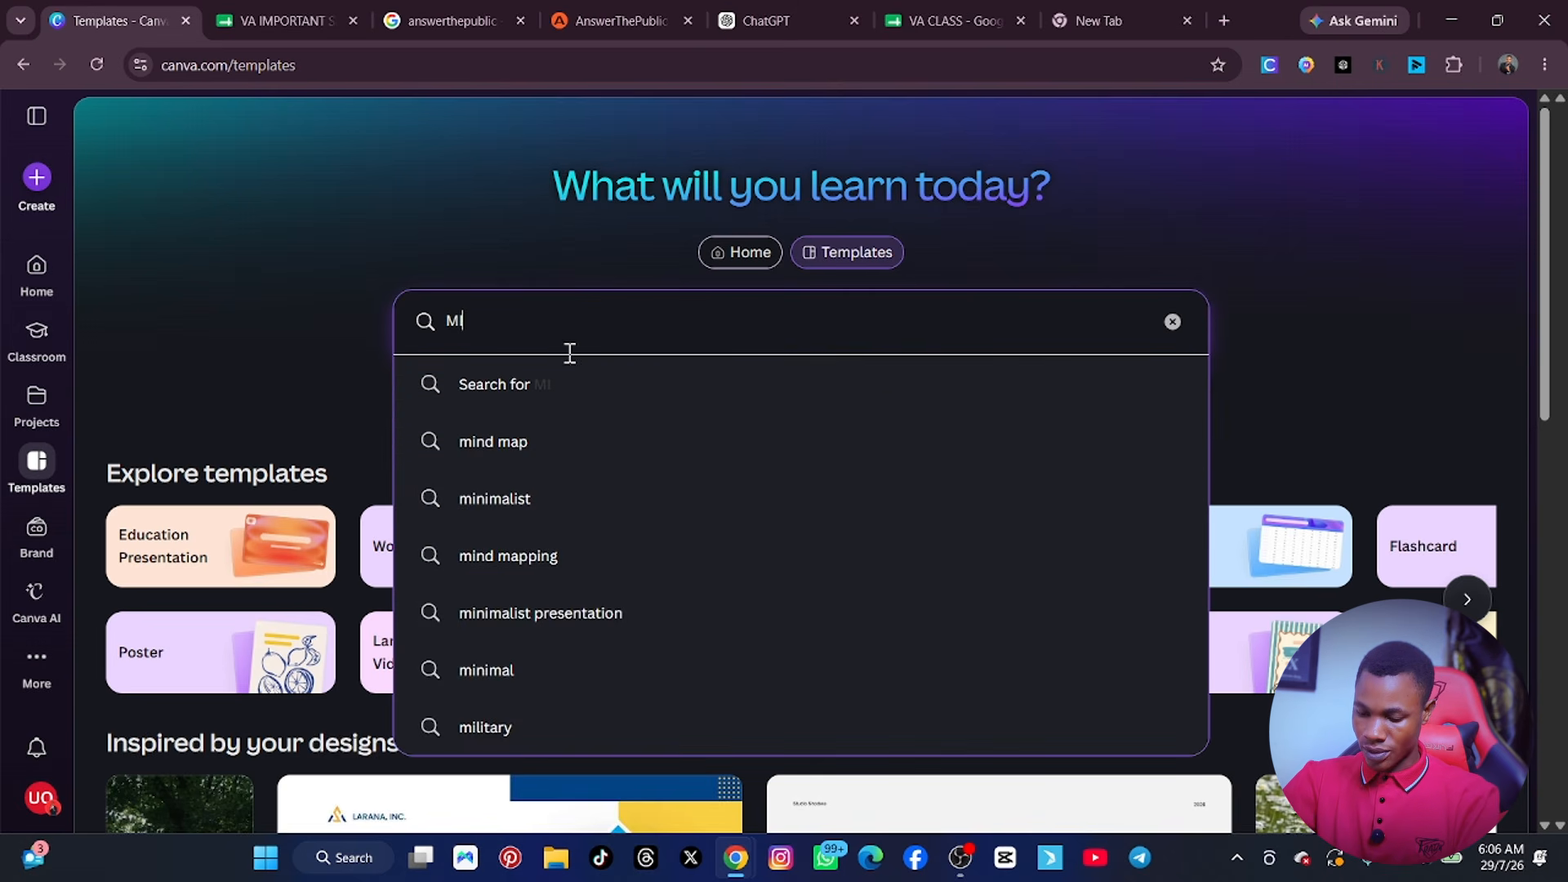
{"action": "key", "text": "BackSpace"}
{"action": "type", "text": "EETING AG"}
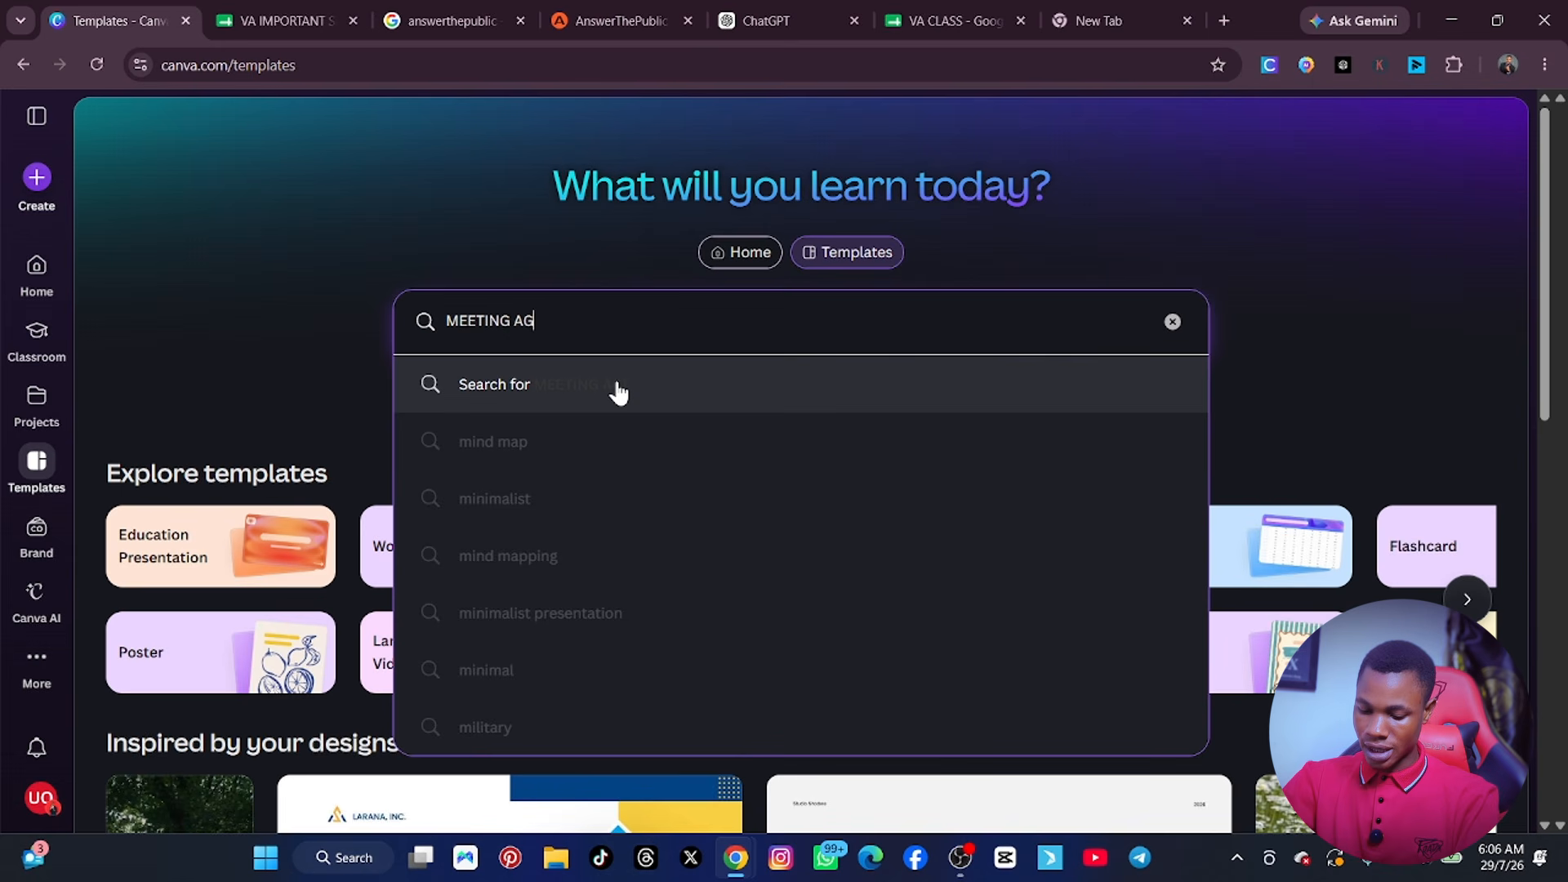
{"action": "type", "text": "ENDA"}
{"action": "key", "text": "Return"}
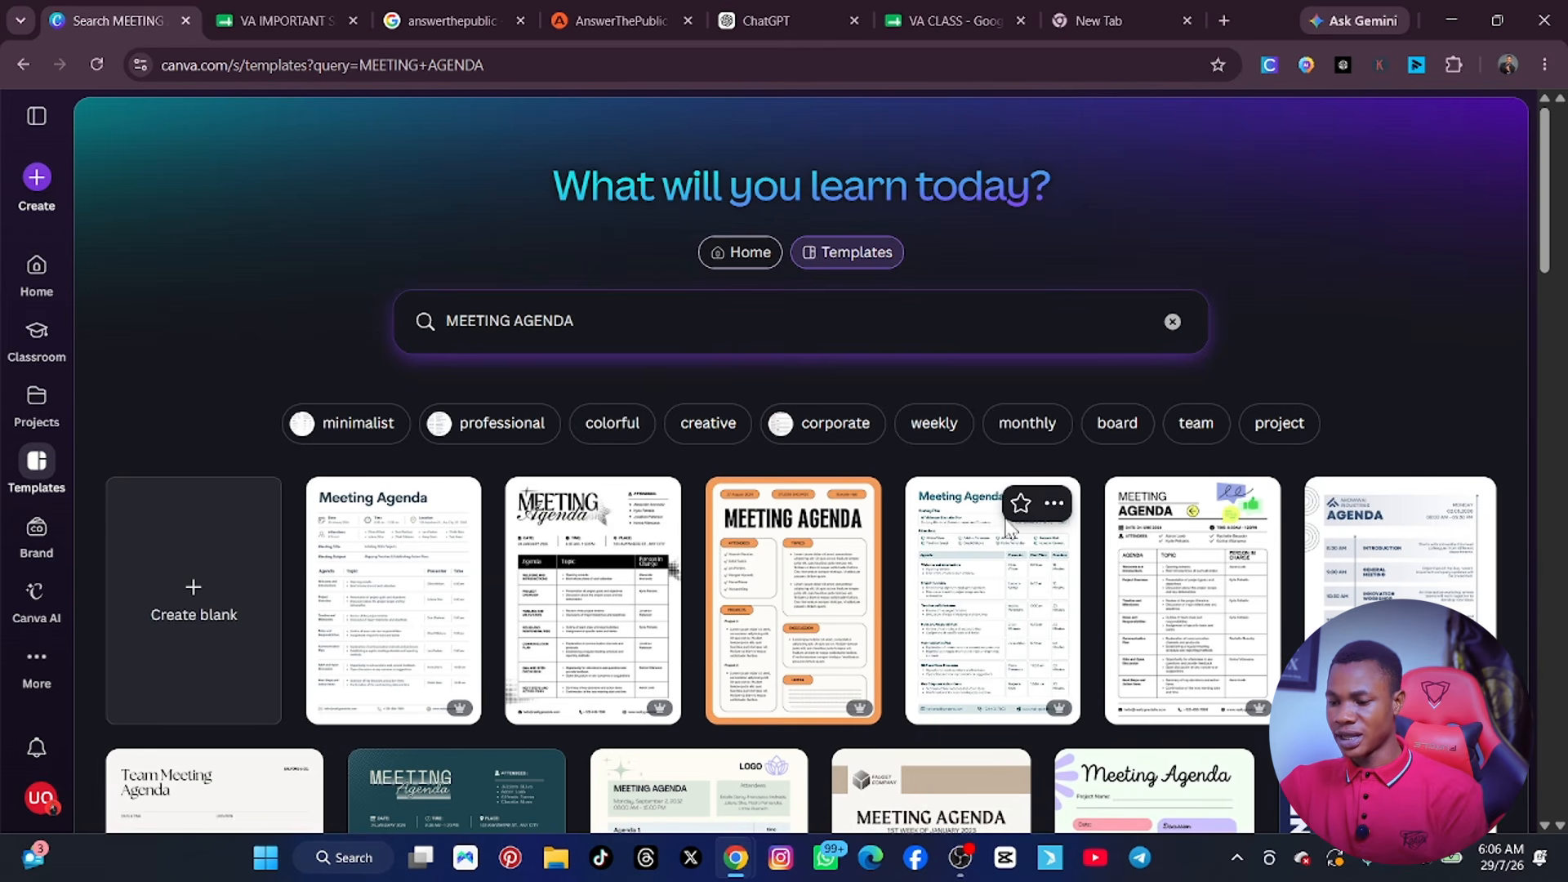
Look through the meeting agenda templates to compare the available layouts and styles.
{"action": "scroll", "coordinate": [1003, 585], "scroll_direction": "down", "scroll_amount": 6}
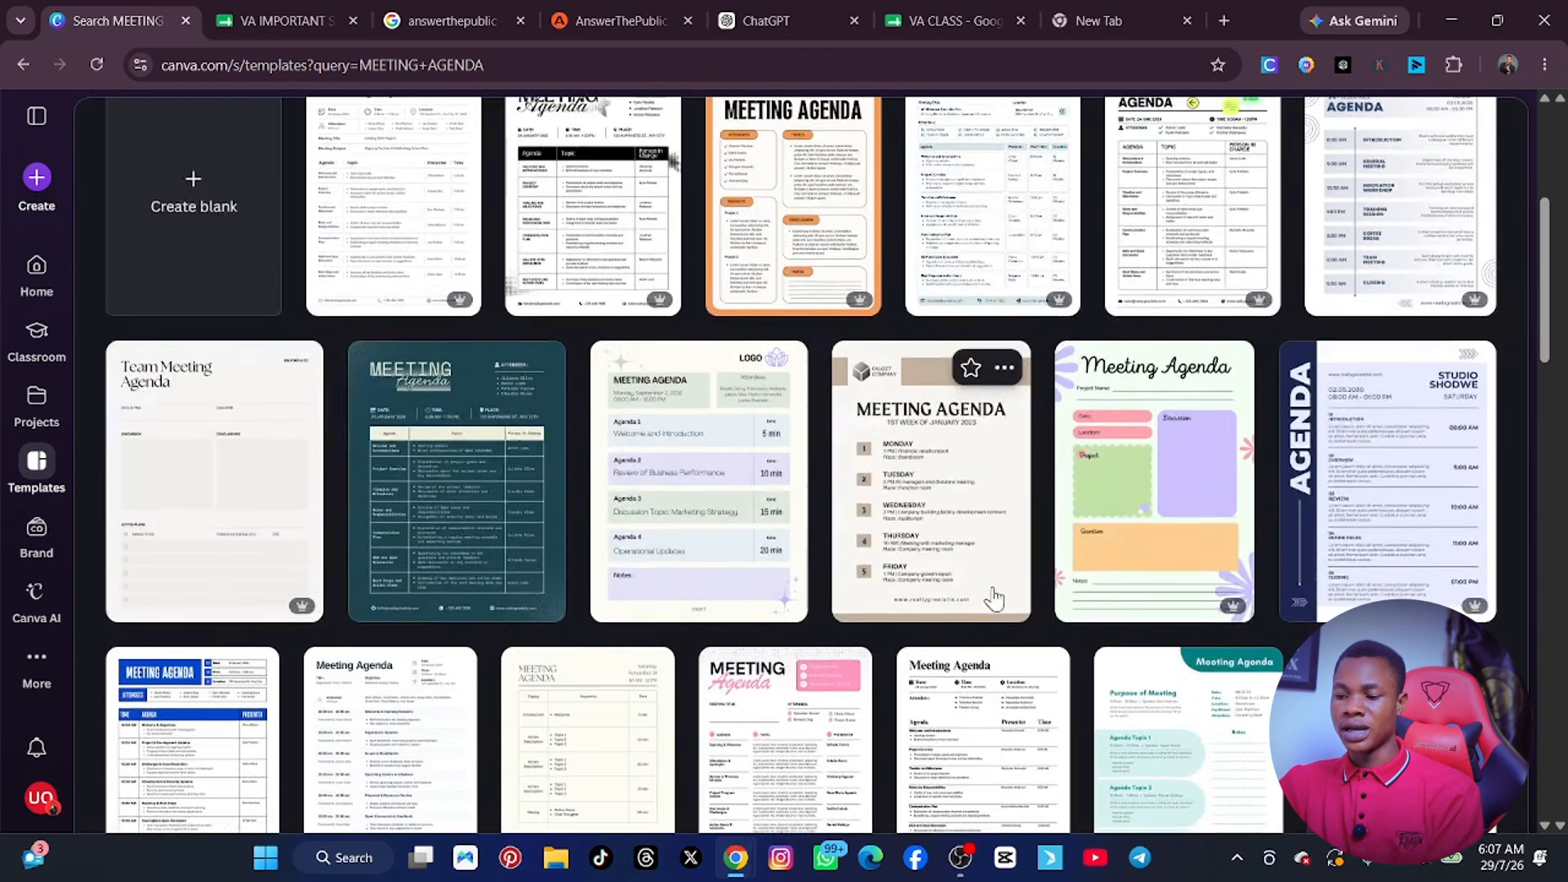
{"action": "scroll", "coordinate": [992, 600], "scroll_direction": "down", "scroll_amount": 4}
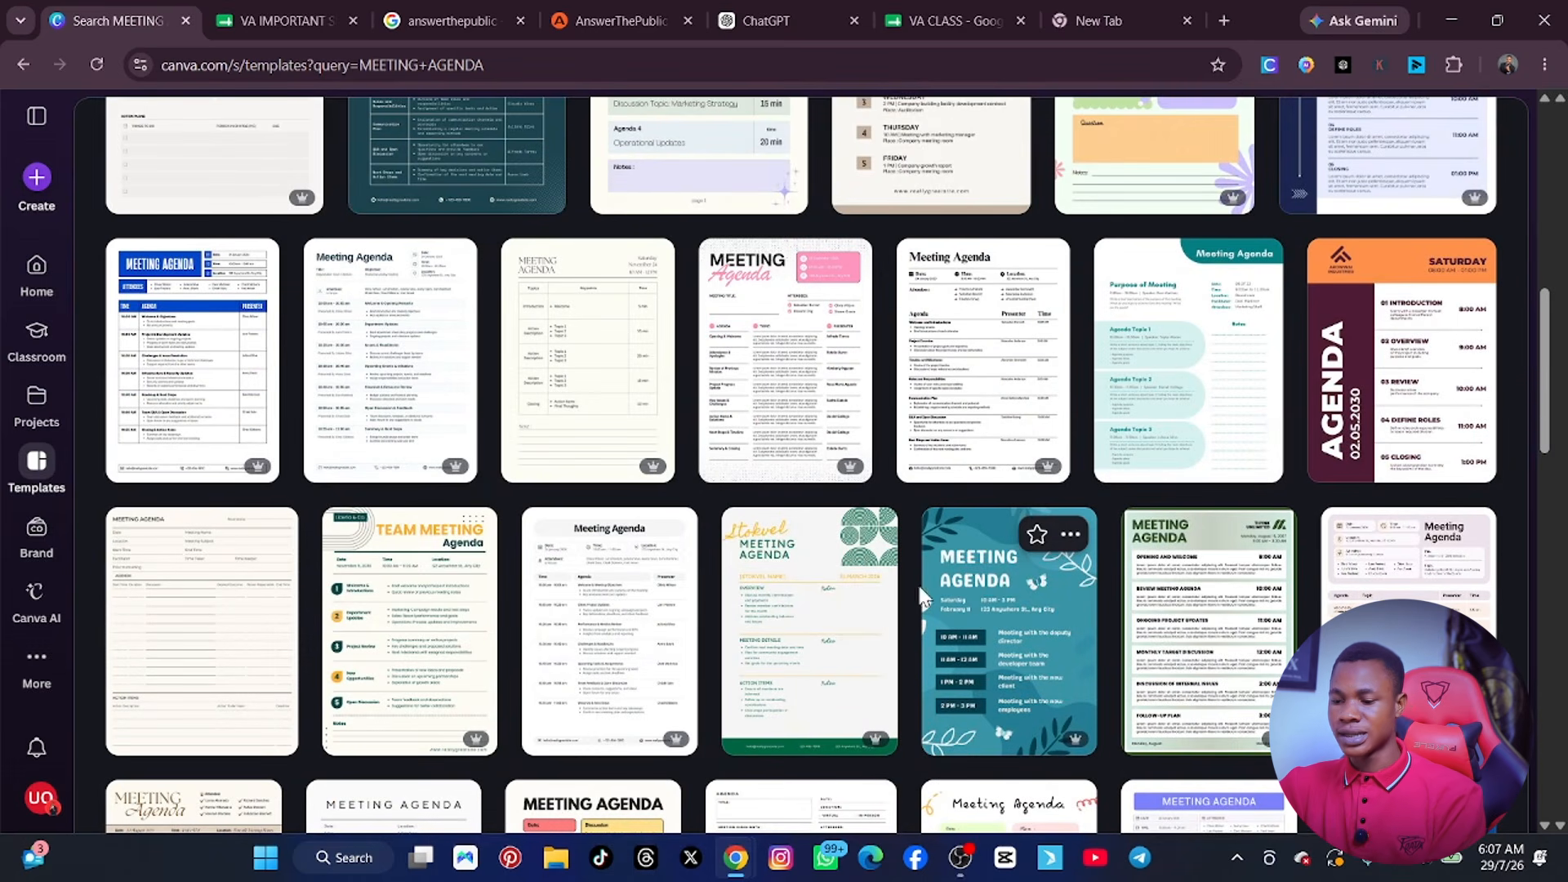
{"action": "scroll", "coordinate": [913, 580], "scroll_direction": "down", "scroll_amount": 1}
{"action": "scroll", "coordinate": [908, 580], "scroll_direction": "down", "scroll_amount": 3}
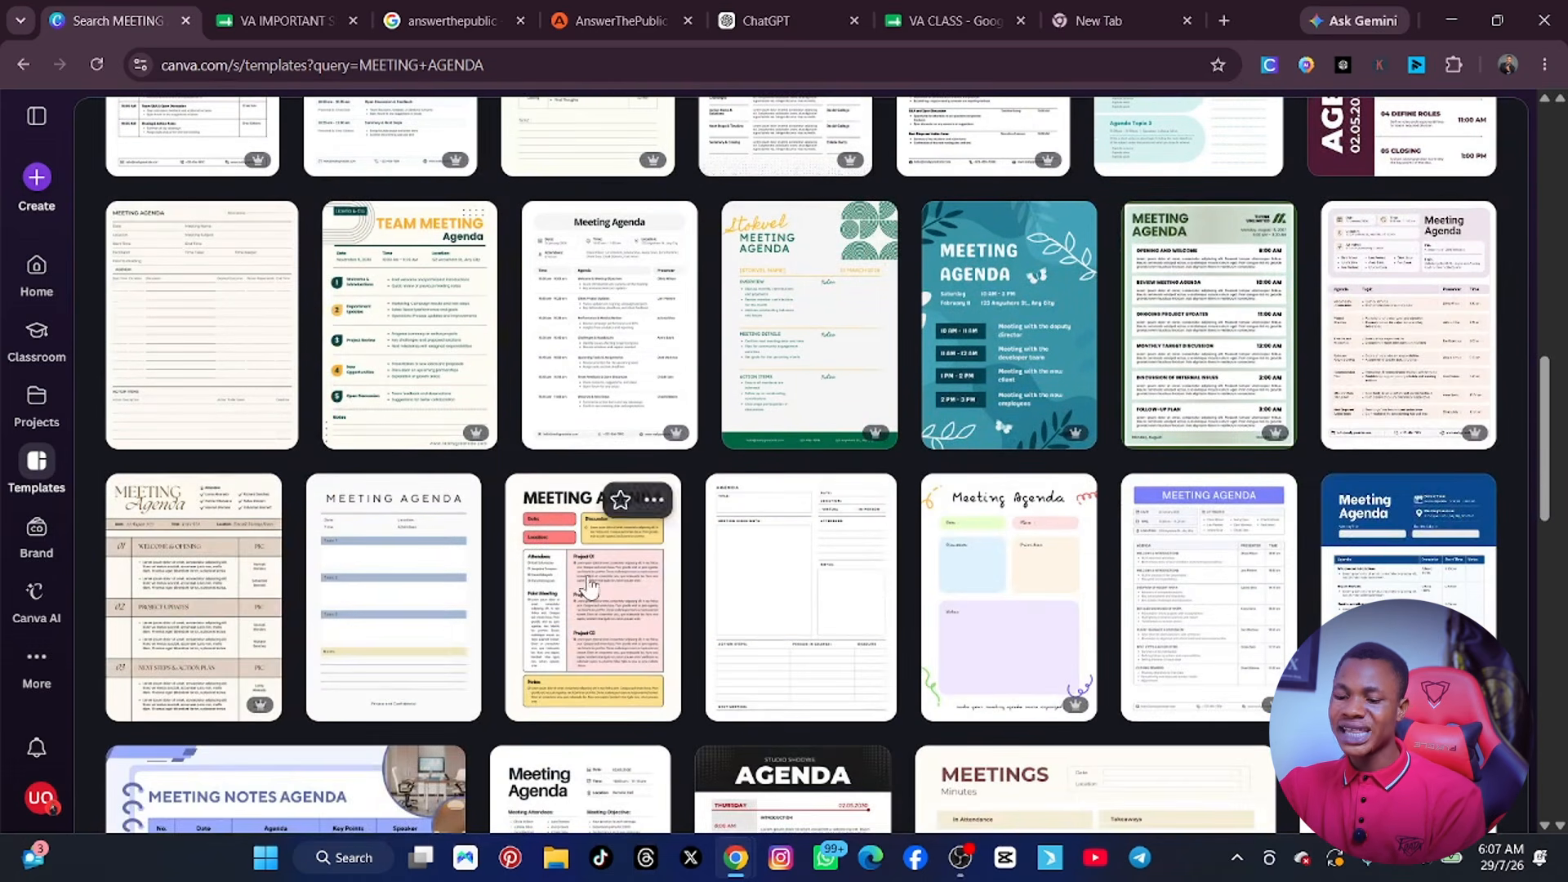
{"action": "scroll", "coordinate": [588, 584], "scroll_direction": "down", "scroll_amount": 2}
{"action": "scroll", "coordinate": [588, 584], "scroll_direction": "down", "scroll_amount": 1}
{"action": "scroll", "coordinate": [890, 590], "scroll_direction": "down", "scroll_amount": 1}
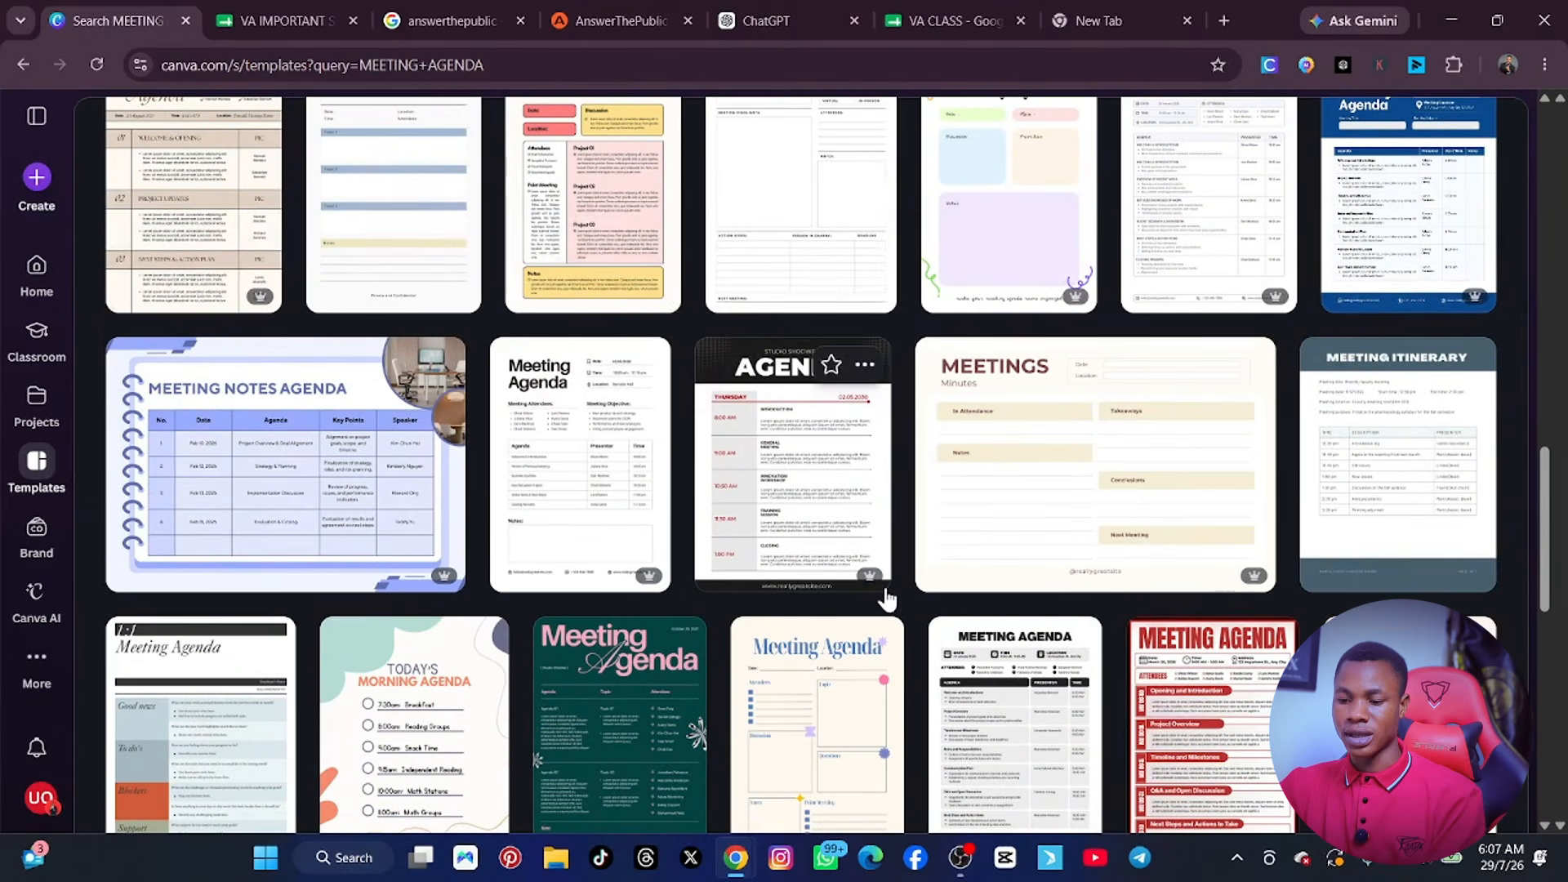
{"action": "scroll", "coordinate": [952, 560], "scroll_direction": "down", "scroll_amount": 5}
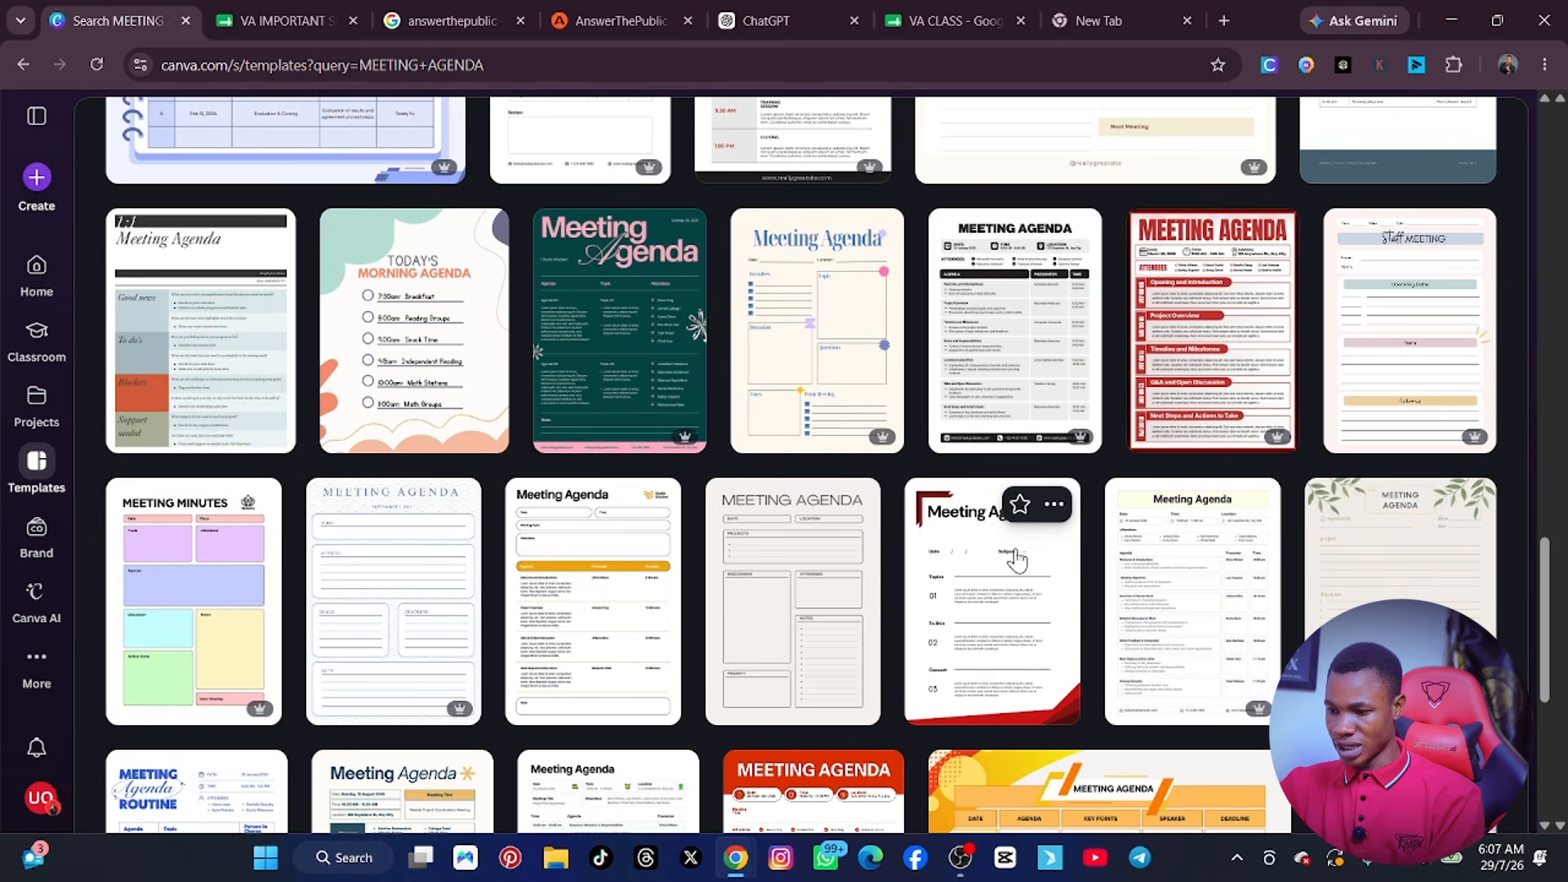
{"action": "scroll", "coordinate": [816, 547], "scroll_direction": "down", "scroll_amount": 1}
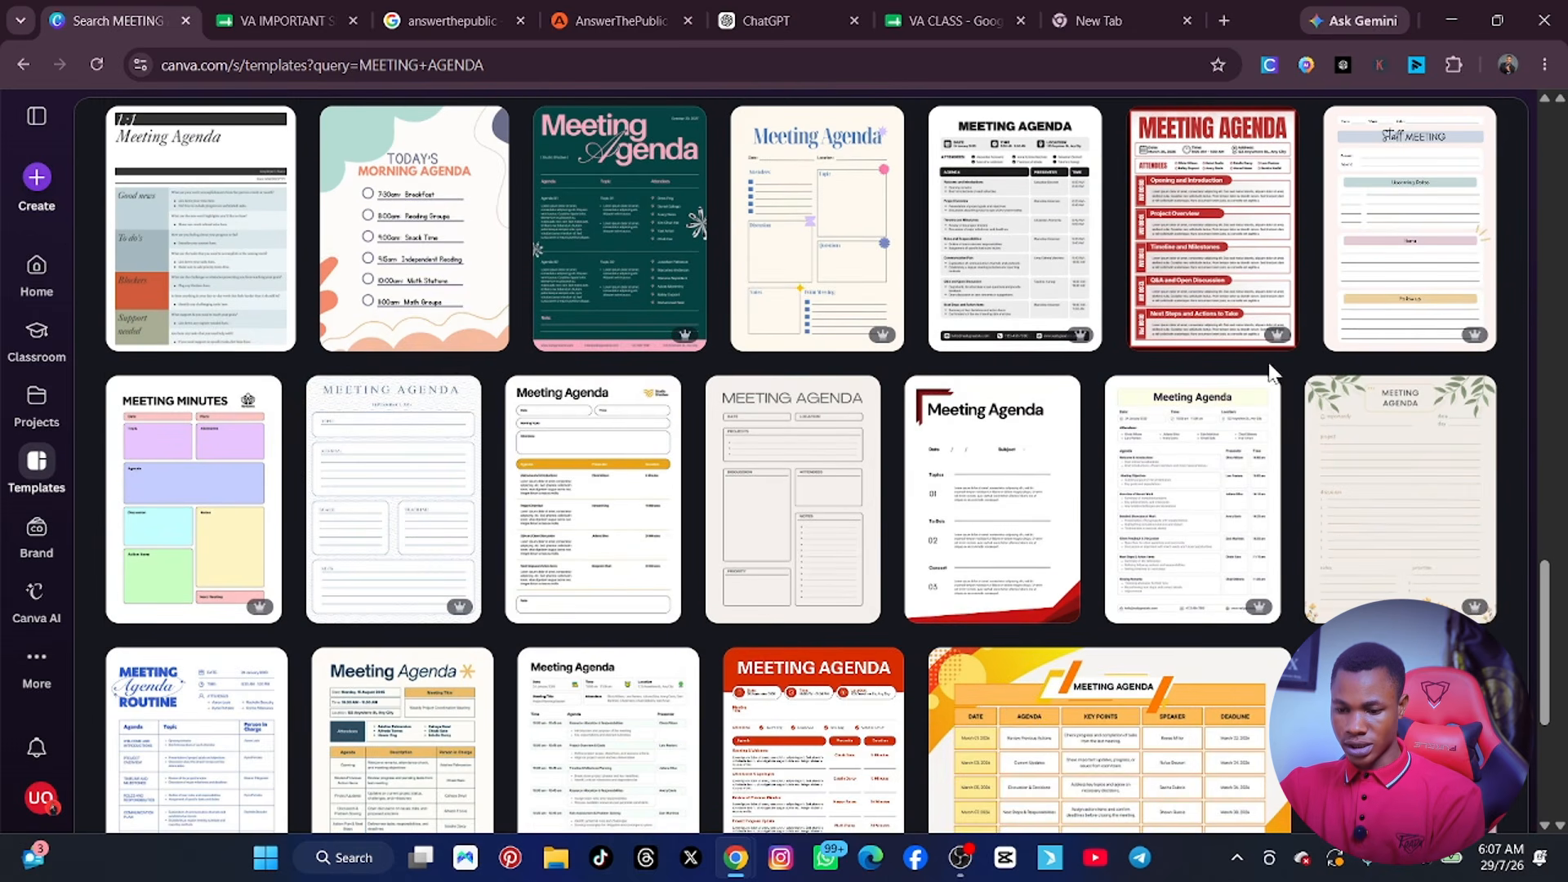
{"action": "scroll", "coordinate": [1082, 478], "scroll_direction": "down", "scroll_amount": 5}
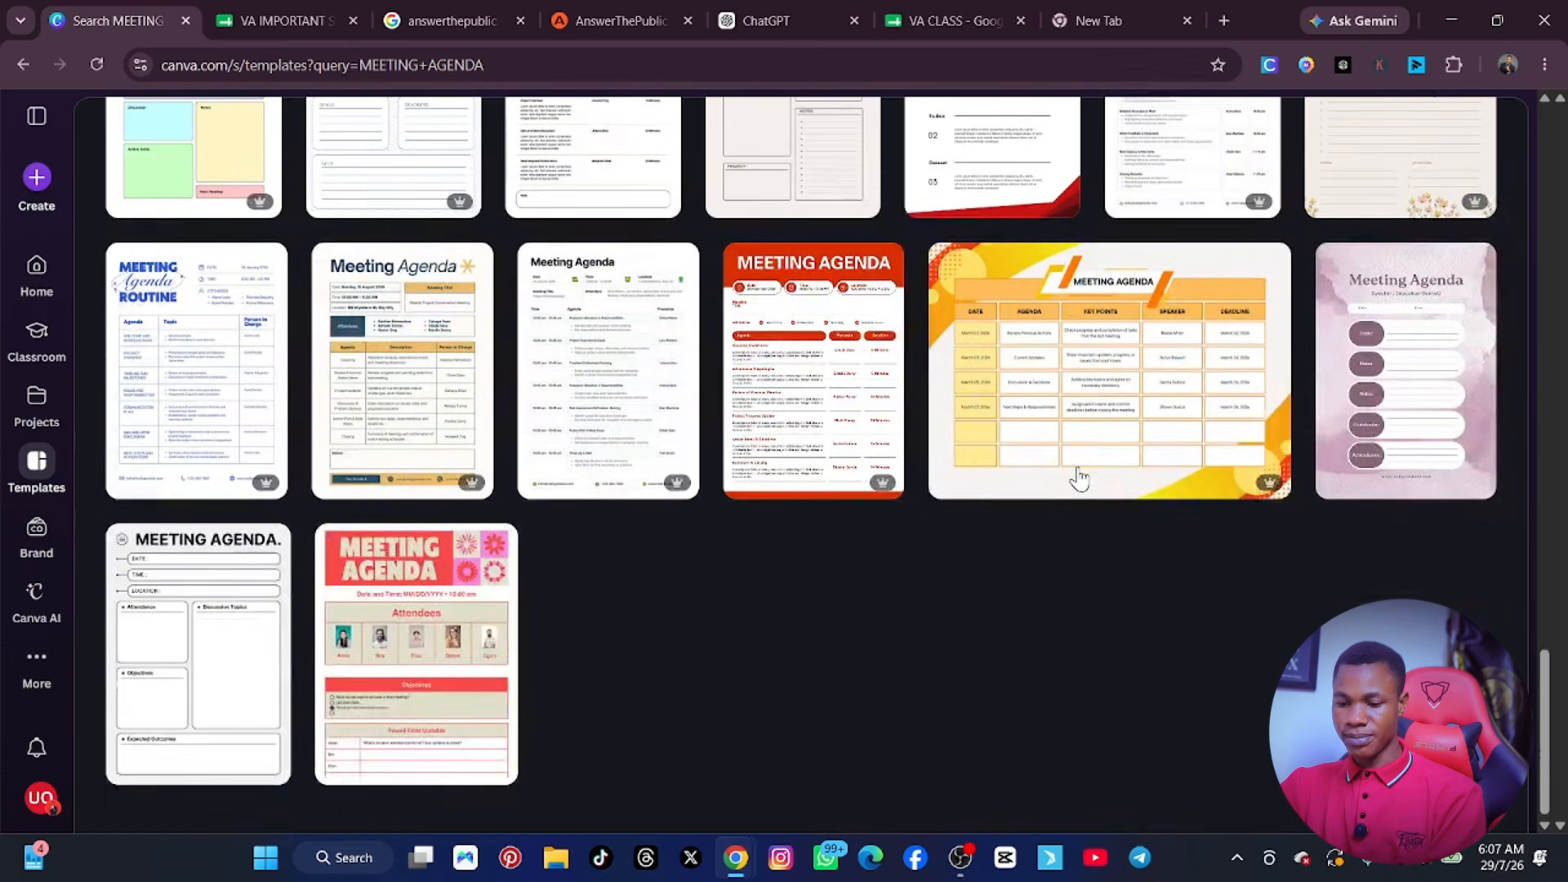
{"action": "scroll", "coordinate": [1078, 479], "scroll_direction": "down", "scroll_amount": 2}
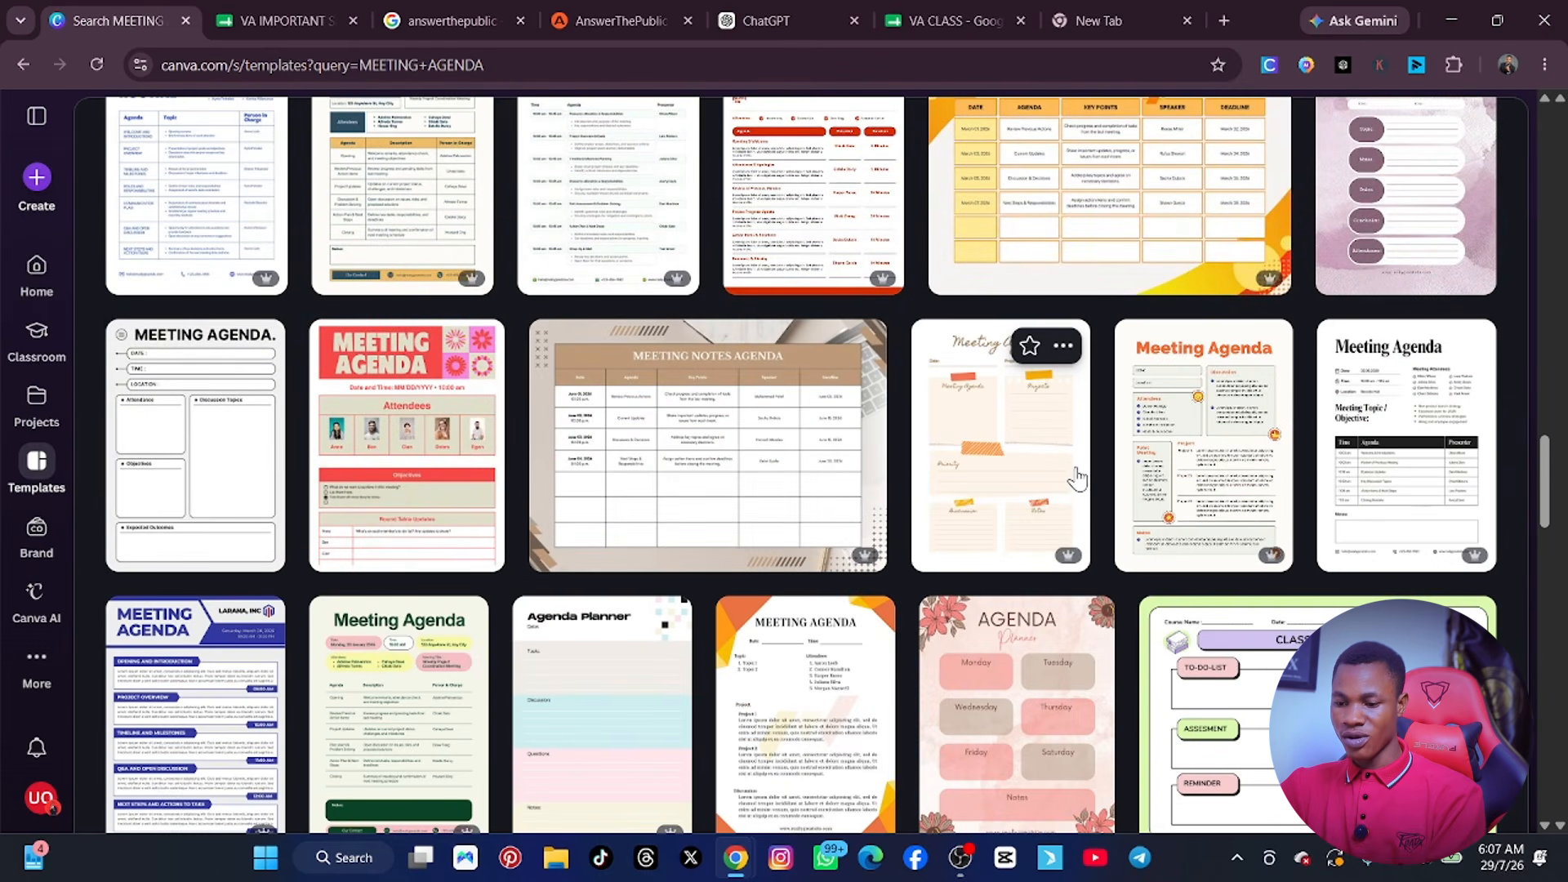
{"action": "scroll", "coordinate": [1077, 479], "scroll_direction": "down", "scroll_amount": 5}
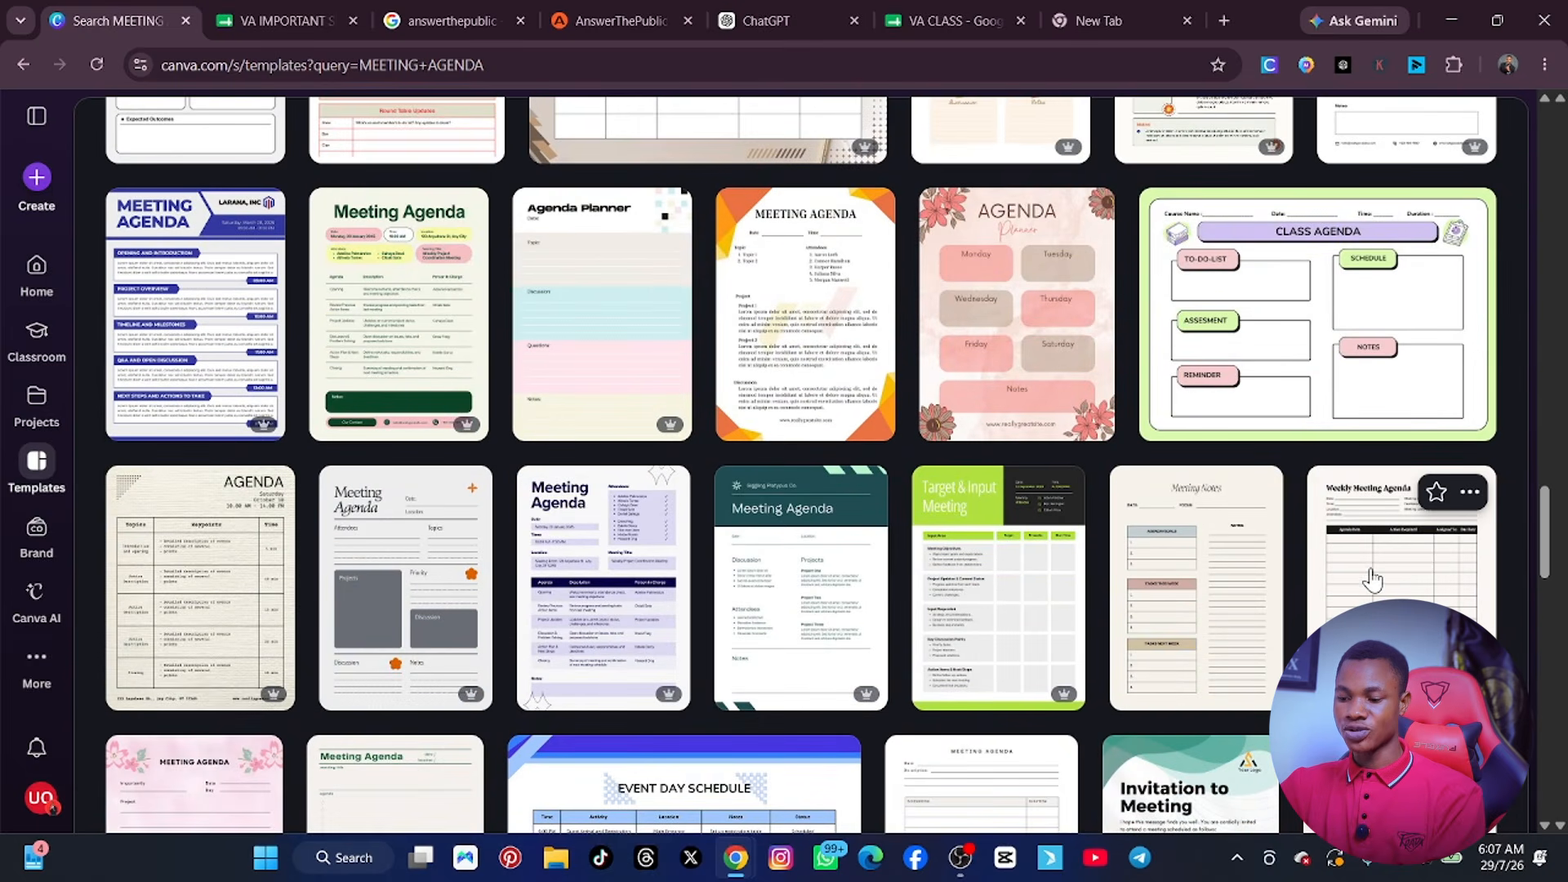
Open the black-and-white Weekly Meeting Agenda table template as an editable design and enlarge its first page.
{"action": "left_click", "coordinate": [1380, 587]}
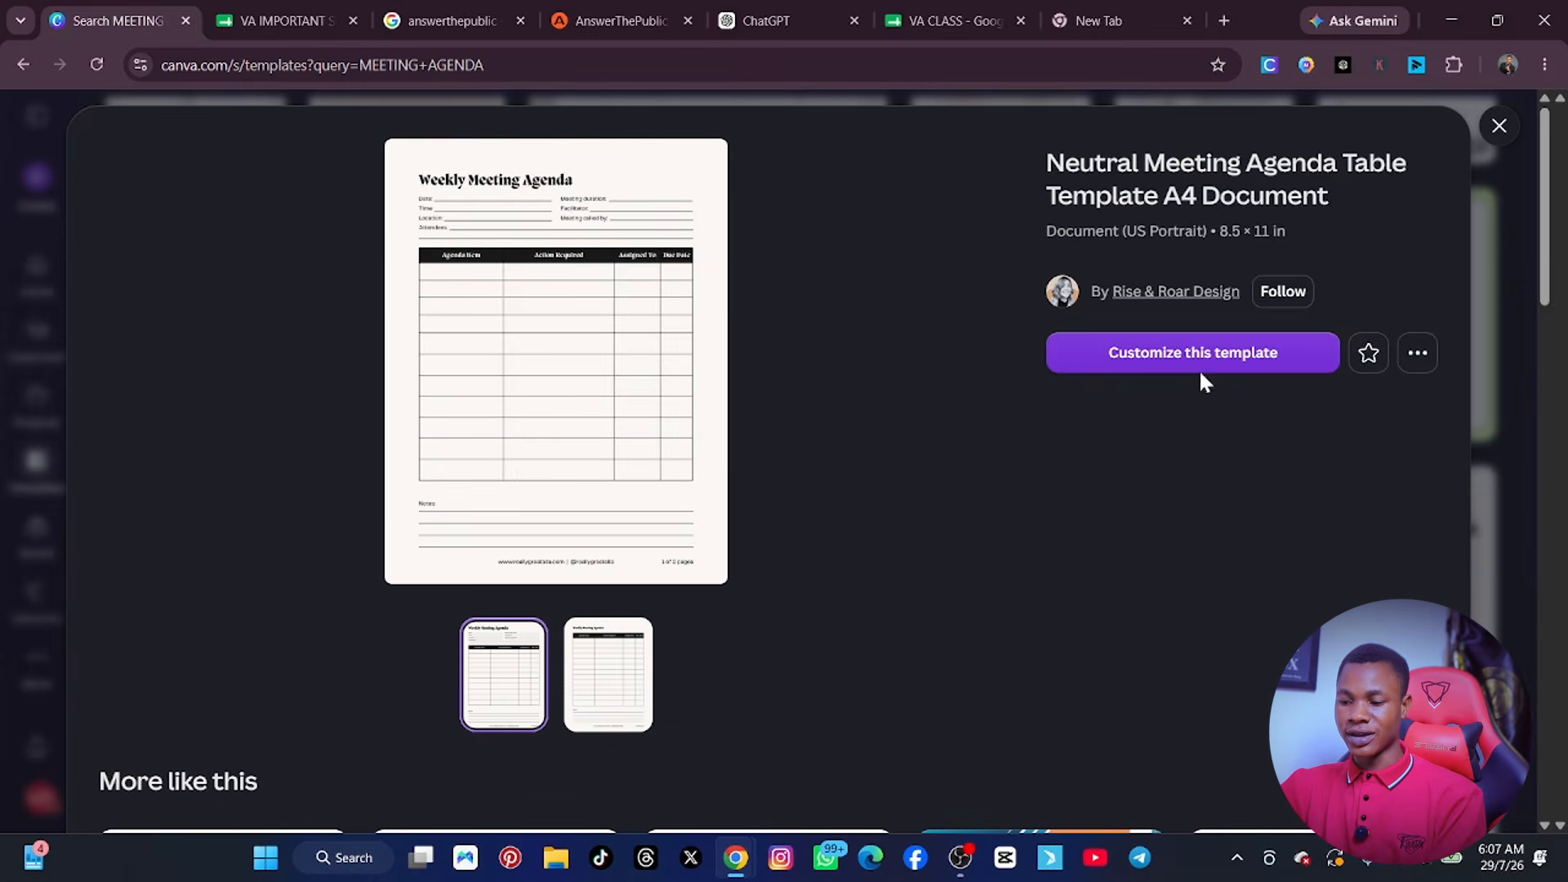
{"action": "left_click", "coordinate": [1192, 362]}
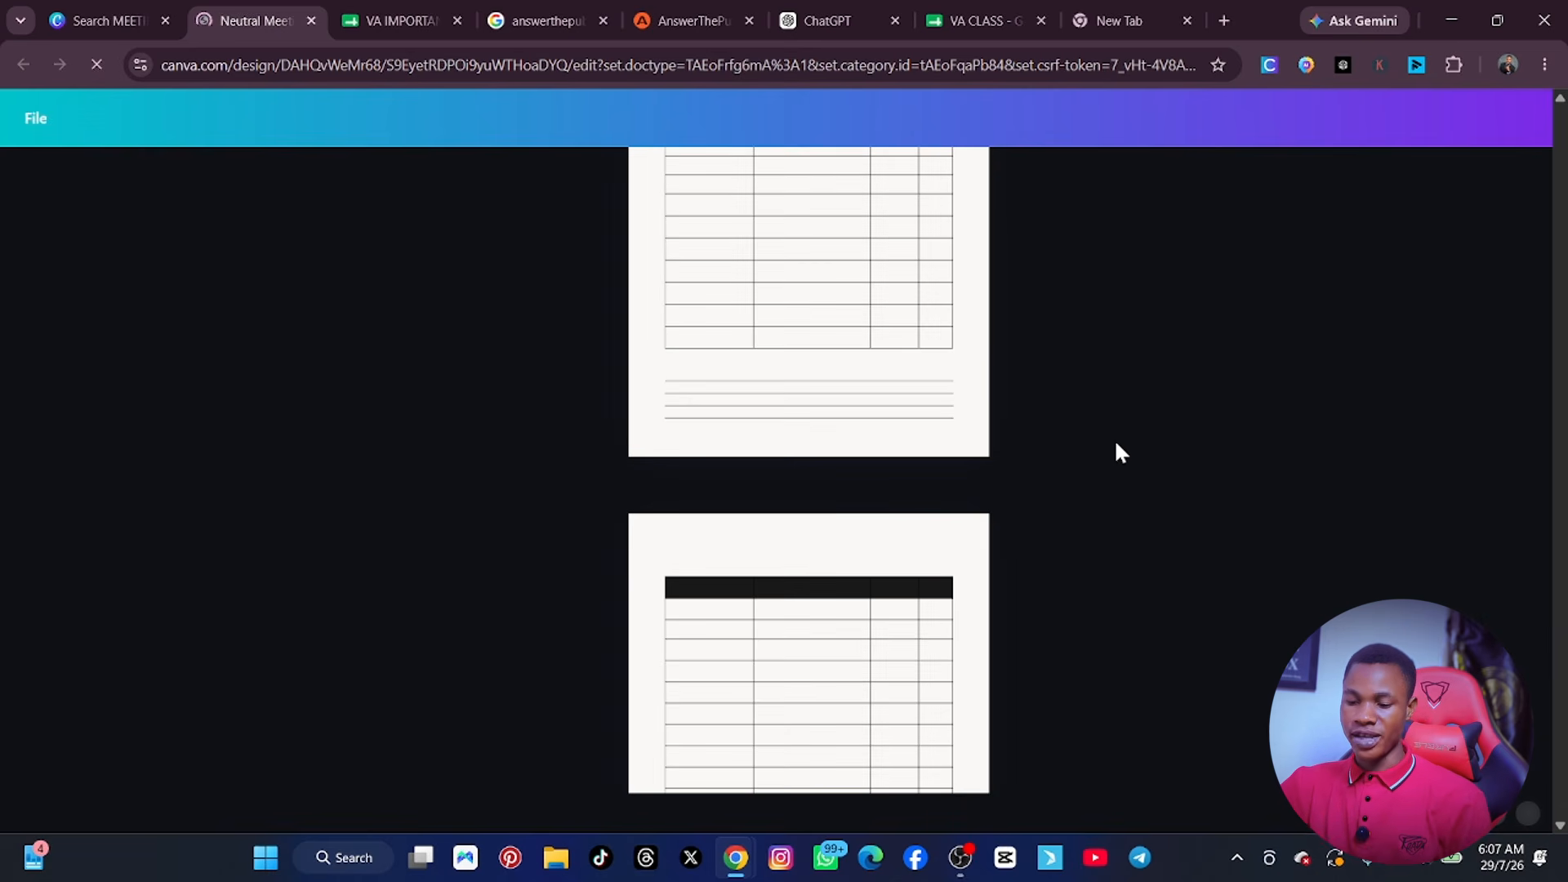
{"action": "scroll", "coordinate": [1061, 438], "scroll_direction": "up", "scroll_amount": 3}
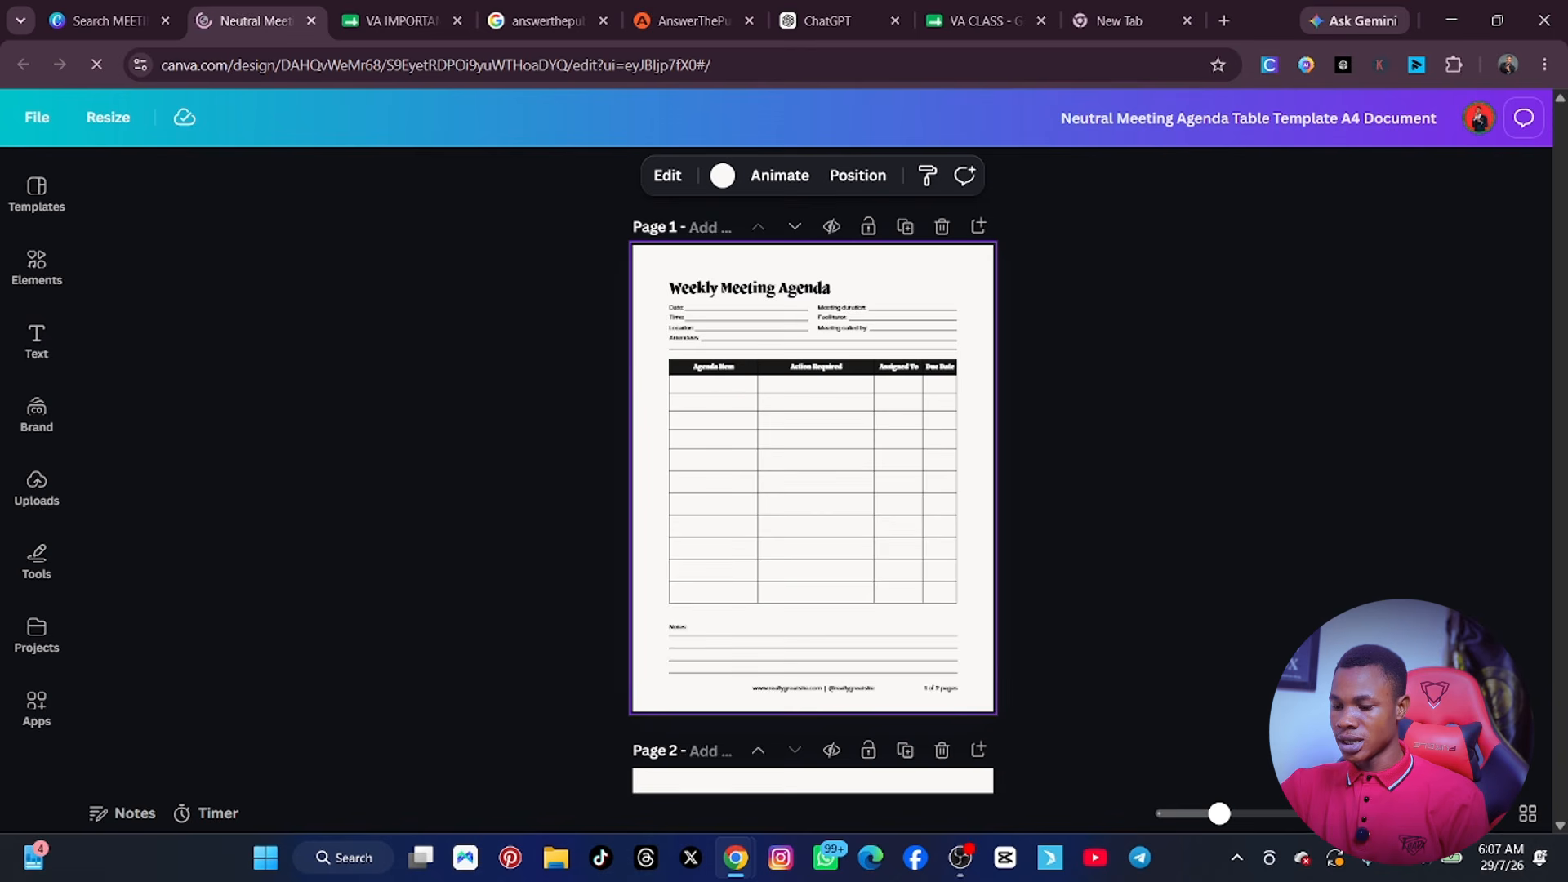
{"action": "left_click", "coordinate": [1239, 820]}
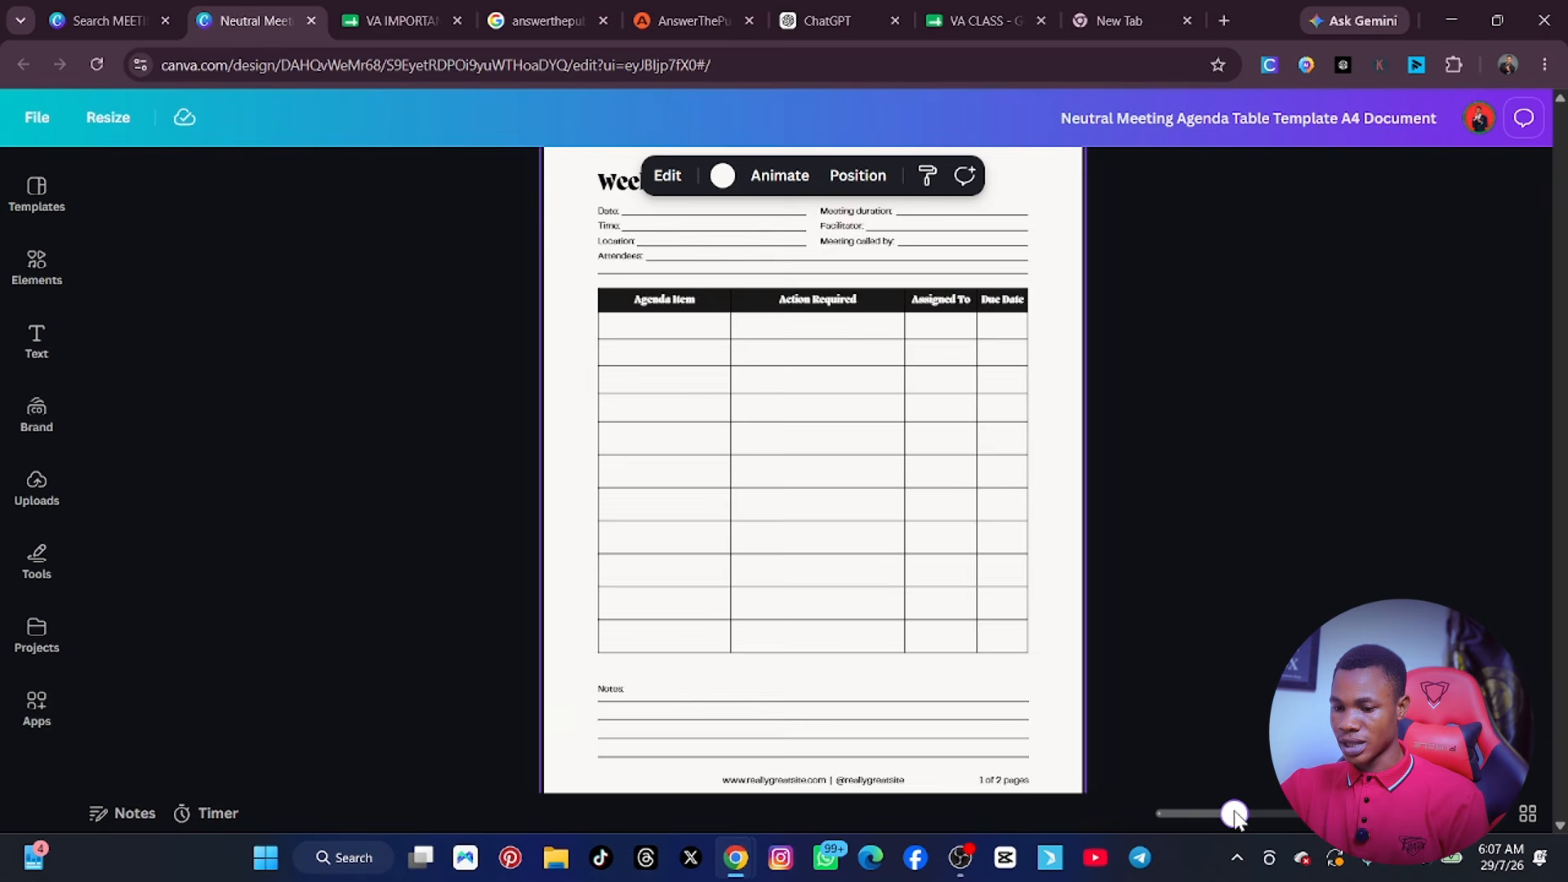
{"action": "scroll", "coordinate": [1054, 568], "scroll_direction": "up", "scroll_amount": 2}
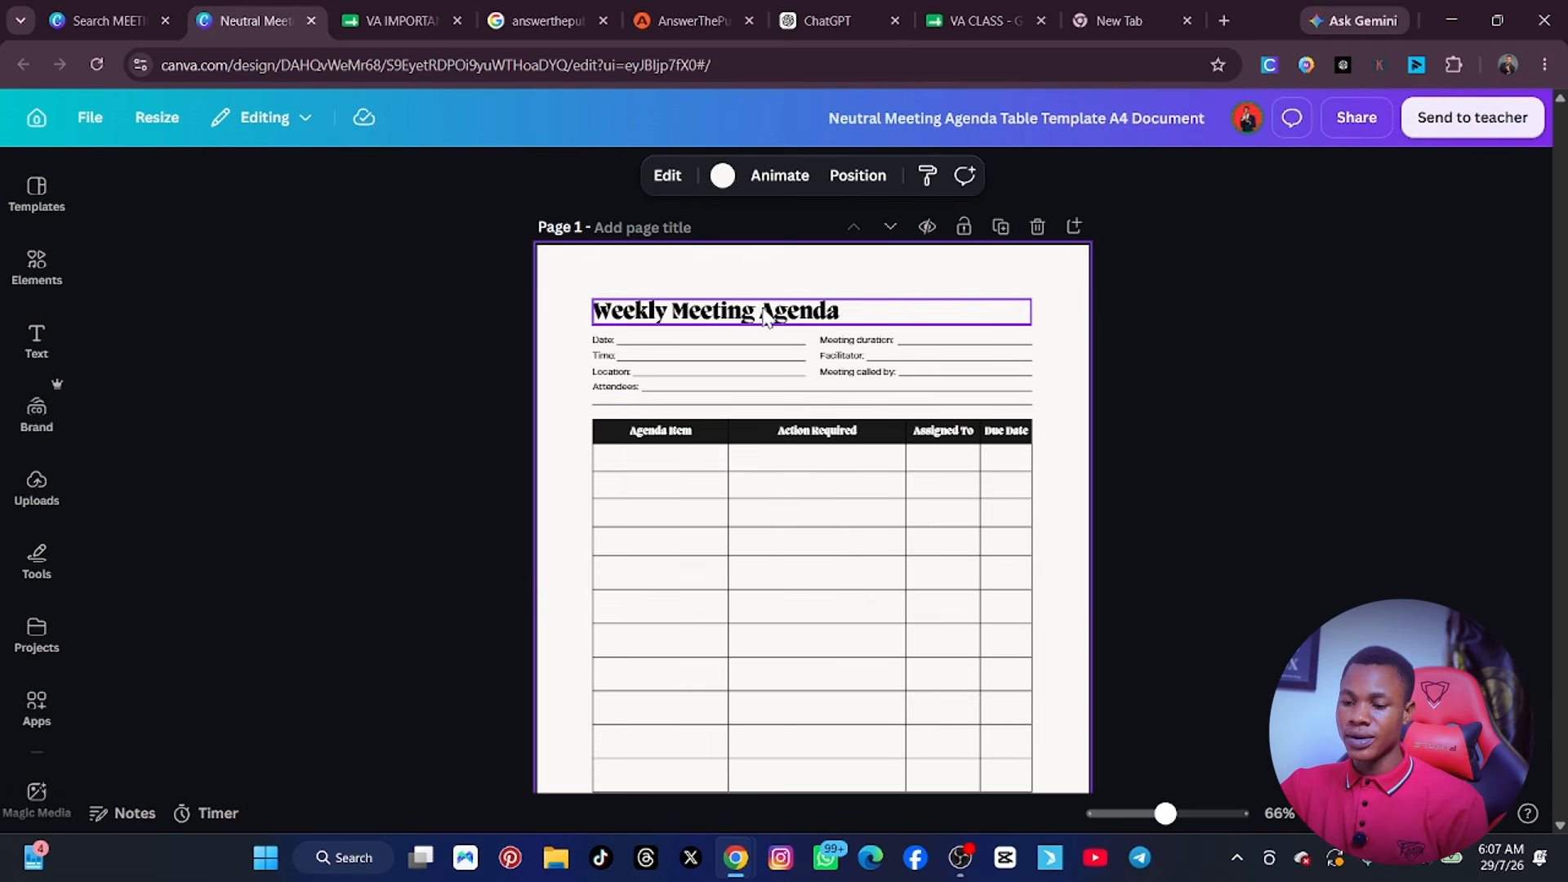
Add the blue download logo from the uploaded images, shrink it and place it in the agenda's upper right corner.
{"action": "left_click", "coordinate": [36, 486]}
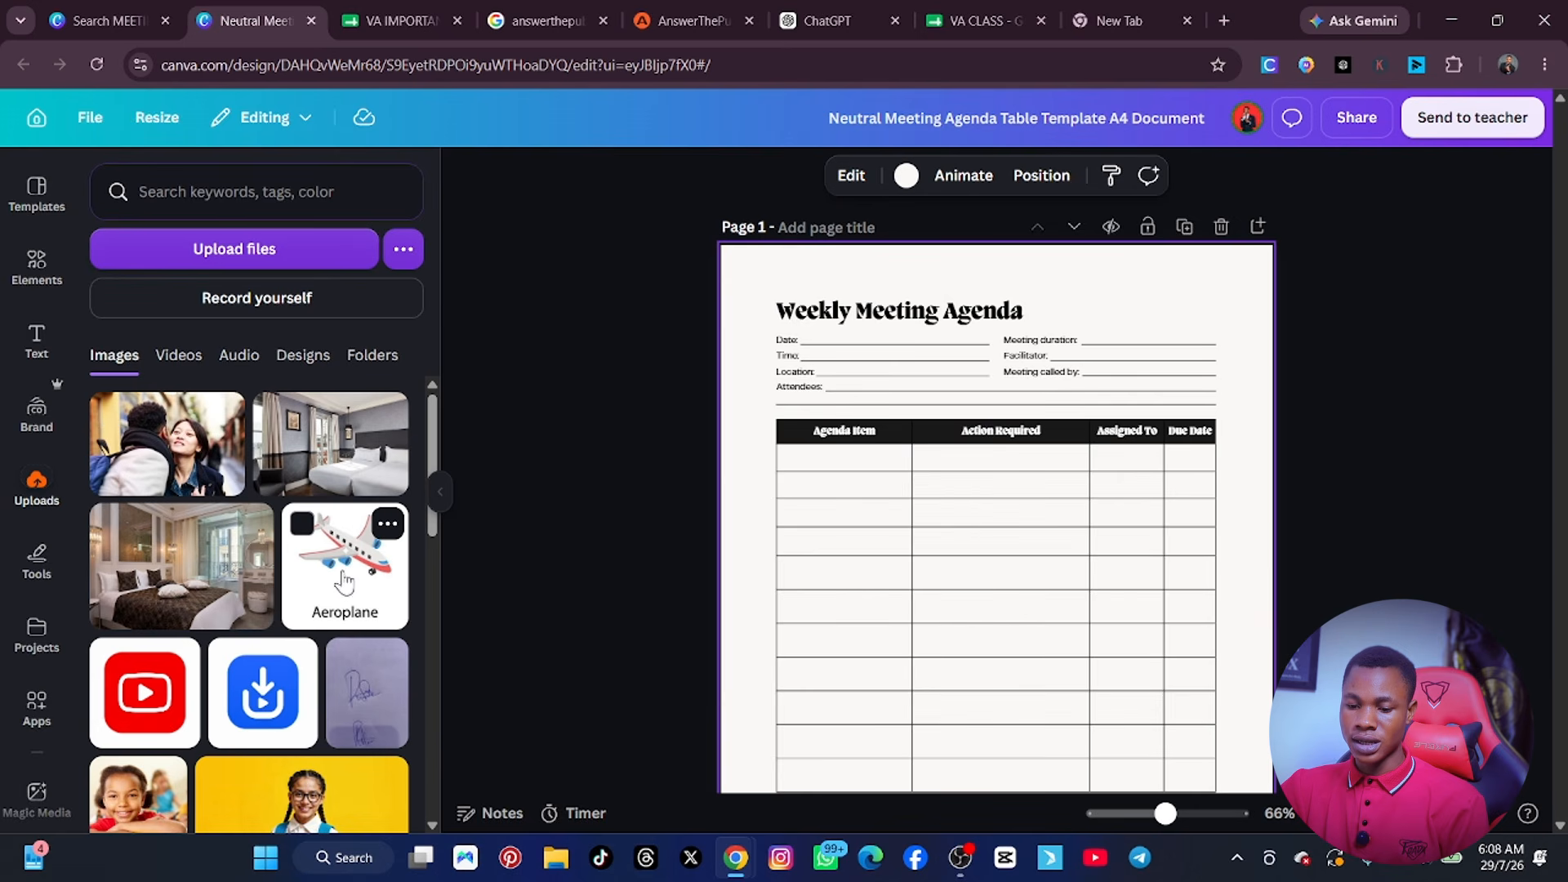
{"action": "left_click", "coordinate": [253, 698]}
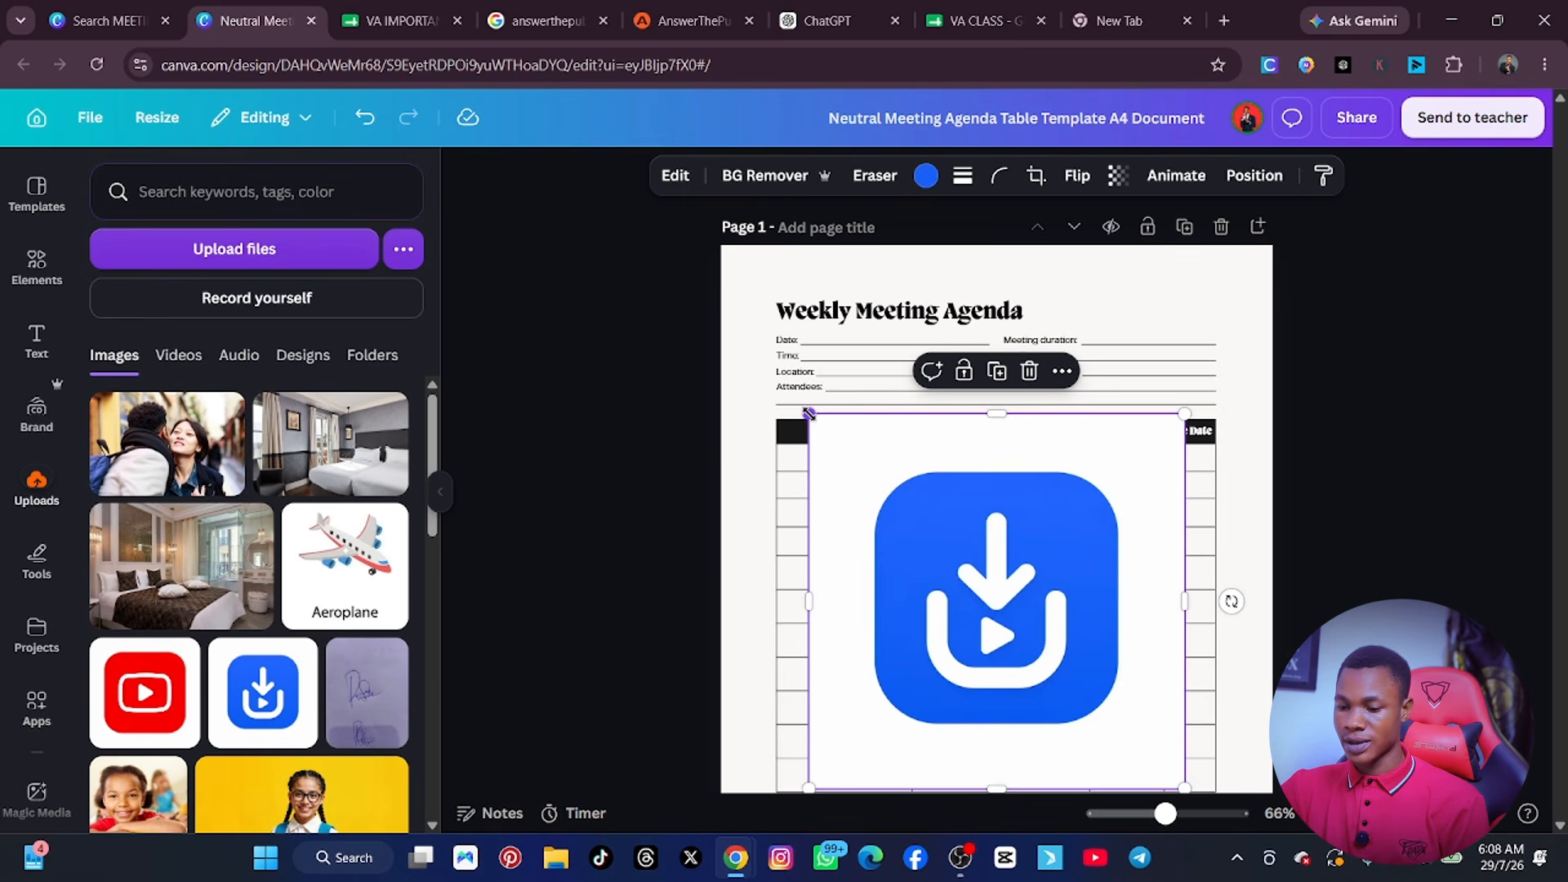
{"action": "left_click_drag", "start_coordinate": [836, 454], "coordinate": [1024, 698]}
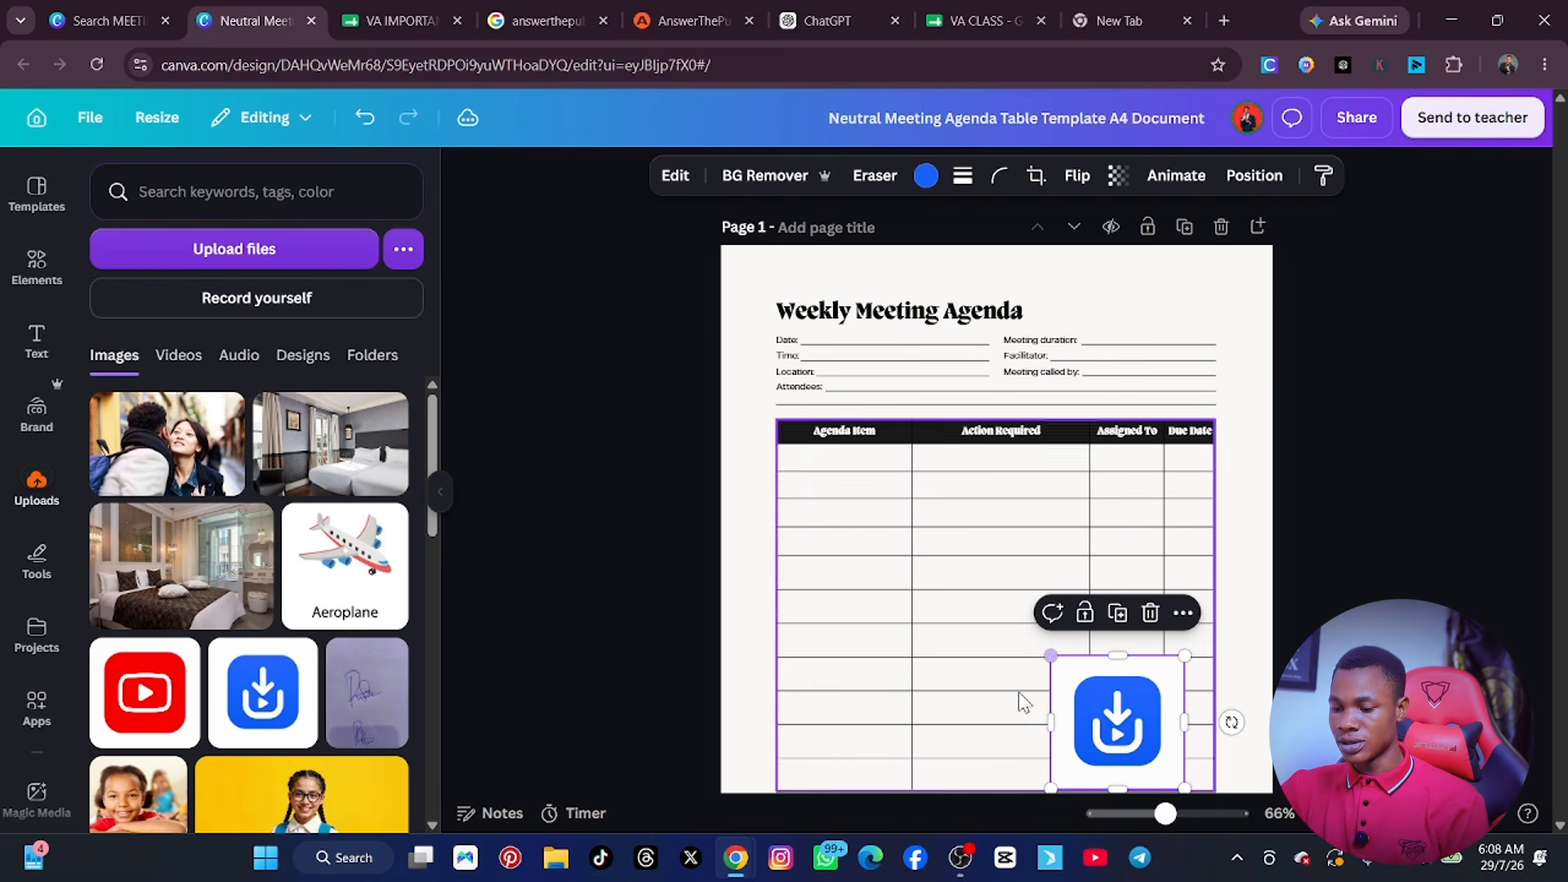
{"action": "left_click_drag", "start_coordinate": [1114, 721], "coordinate": [1151, 322]}
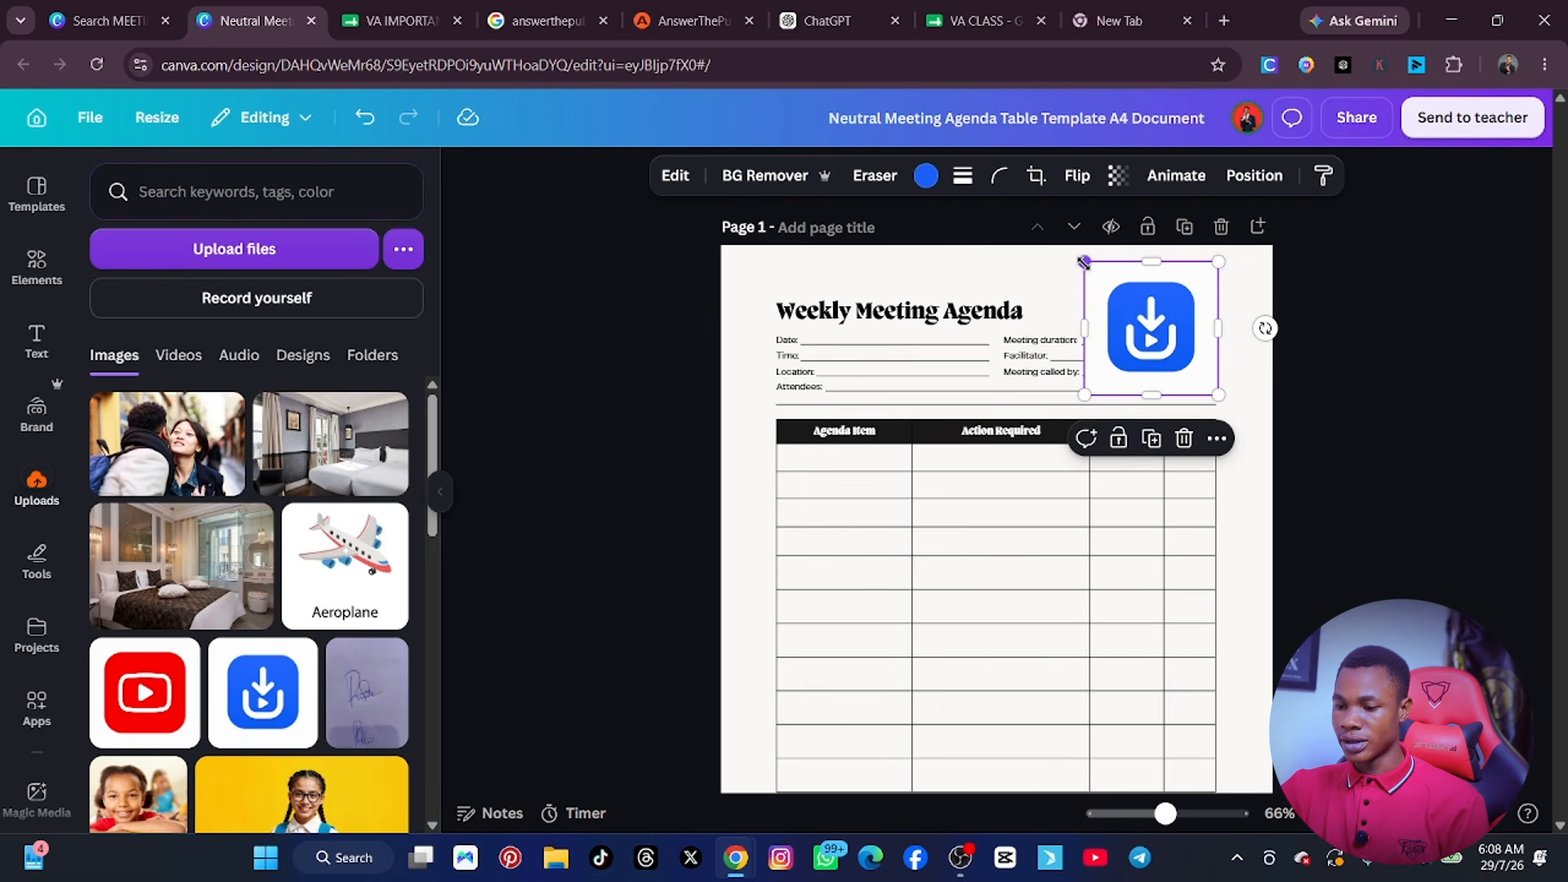
{"action": "left_click_drag", "start_coordinate": [1085, 262], "coordinate": [1172, 294]}
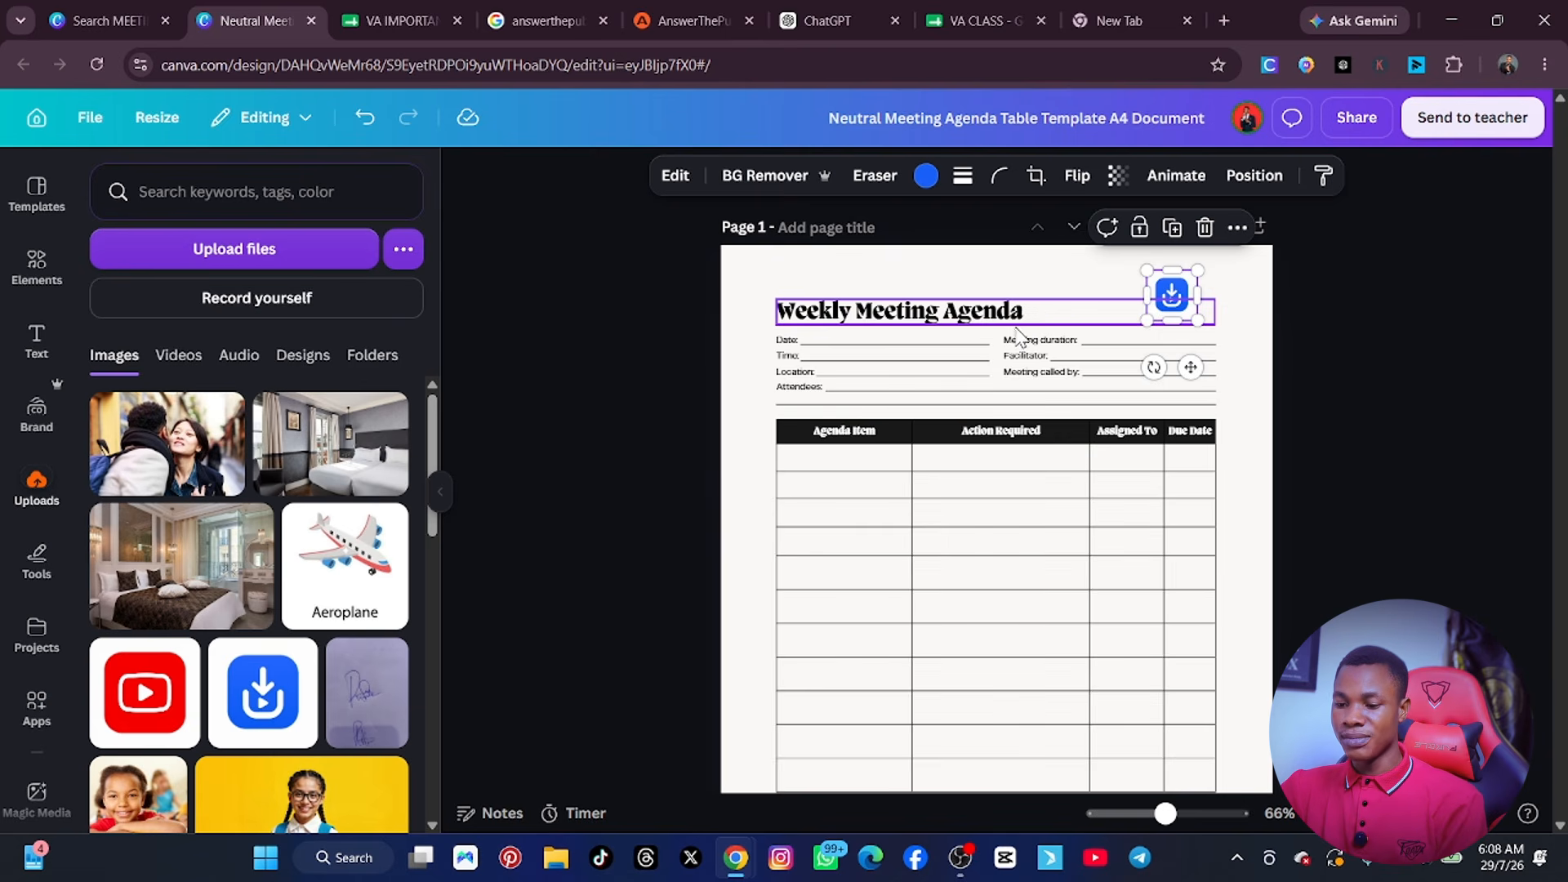
Remove the word Weekly from the page heading, leaving Meeting Agenda.
{"action": "left_click", "coordinate": [855, 317]}
{"action": "left_click", "coordinate": [856, 316]}
{"action": "left_click", "coordinate": [867, 317]}
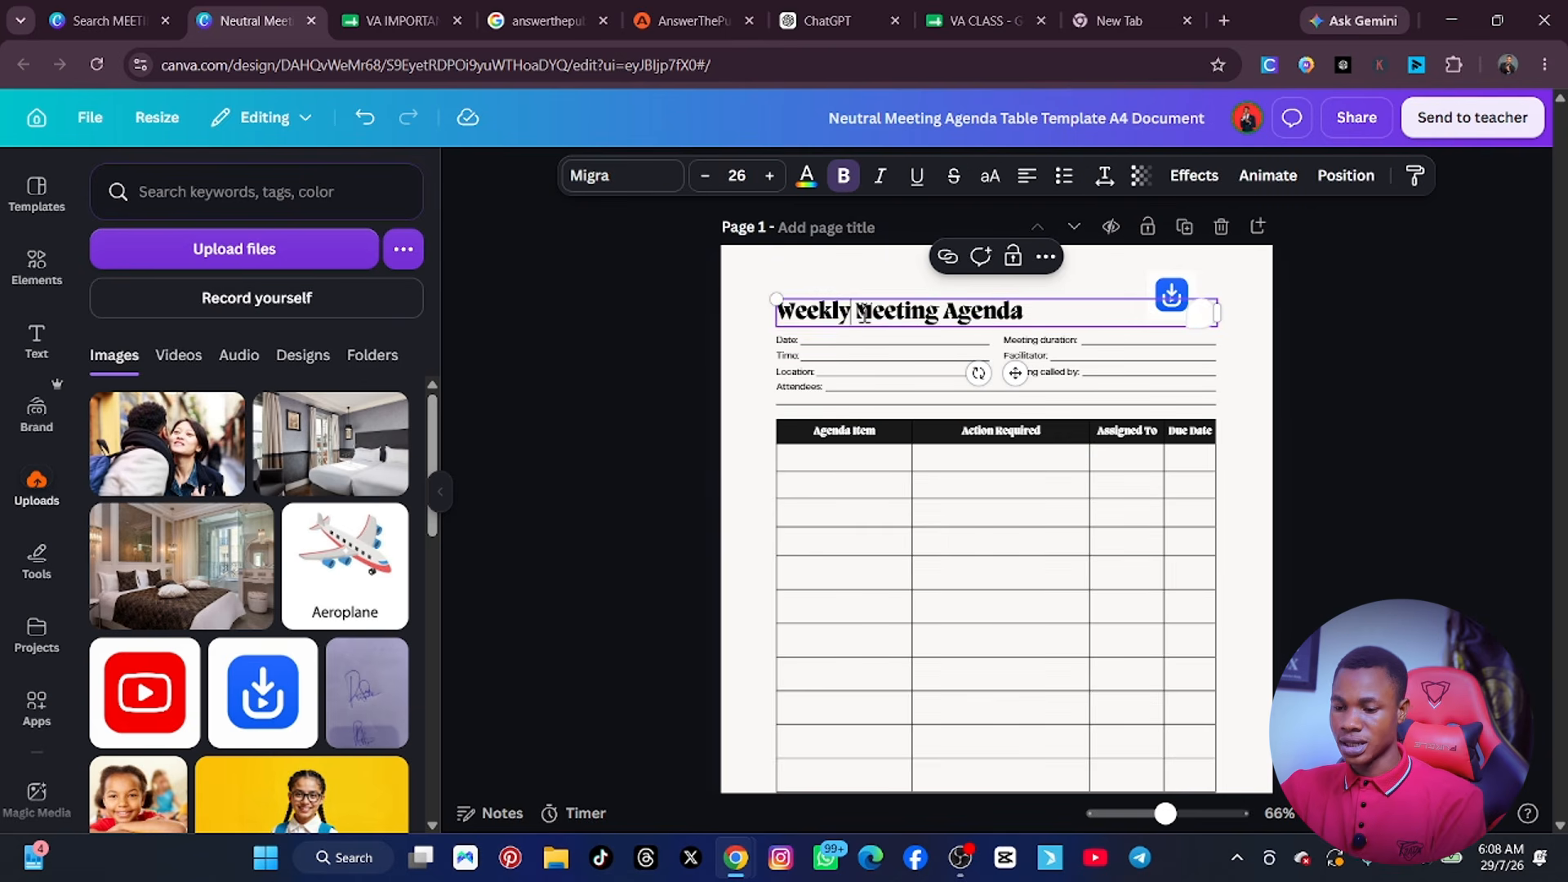
{"action": "key", "text": "BackSpace"}
{"action": "key", "text": "BackSpace"}
{"action": "key", "text": "BackSpace"}
{"action": "key", "text": "BackSpace"}
{"action": "key", "text": "BackSpace"}
{"action": "key", "text": "BackSpace"}
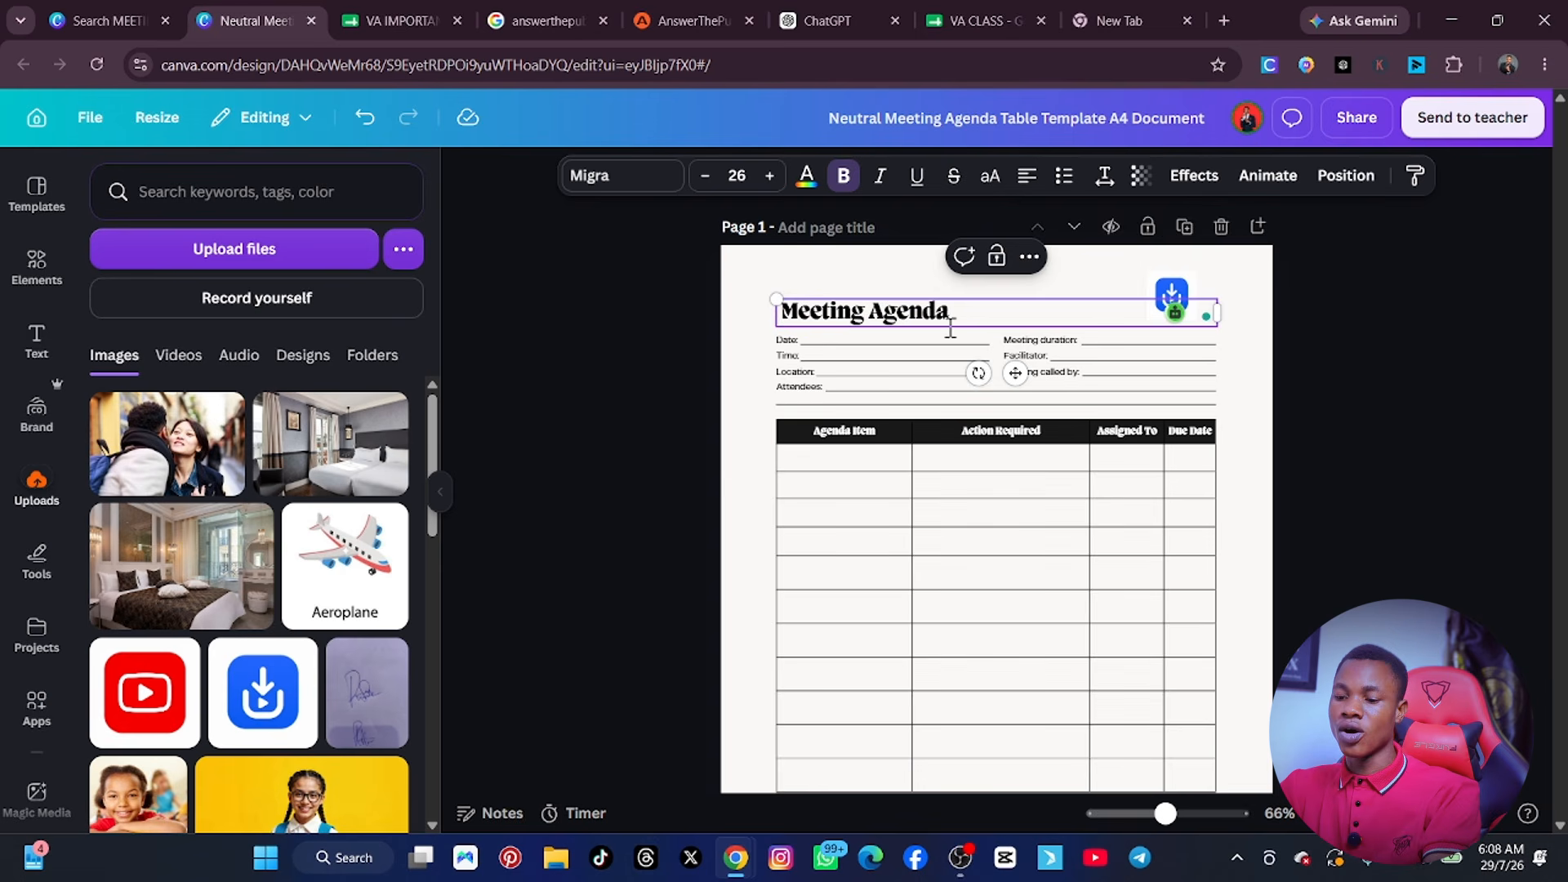
{"action": "left_click", "coordinate": [886, 281]}
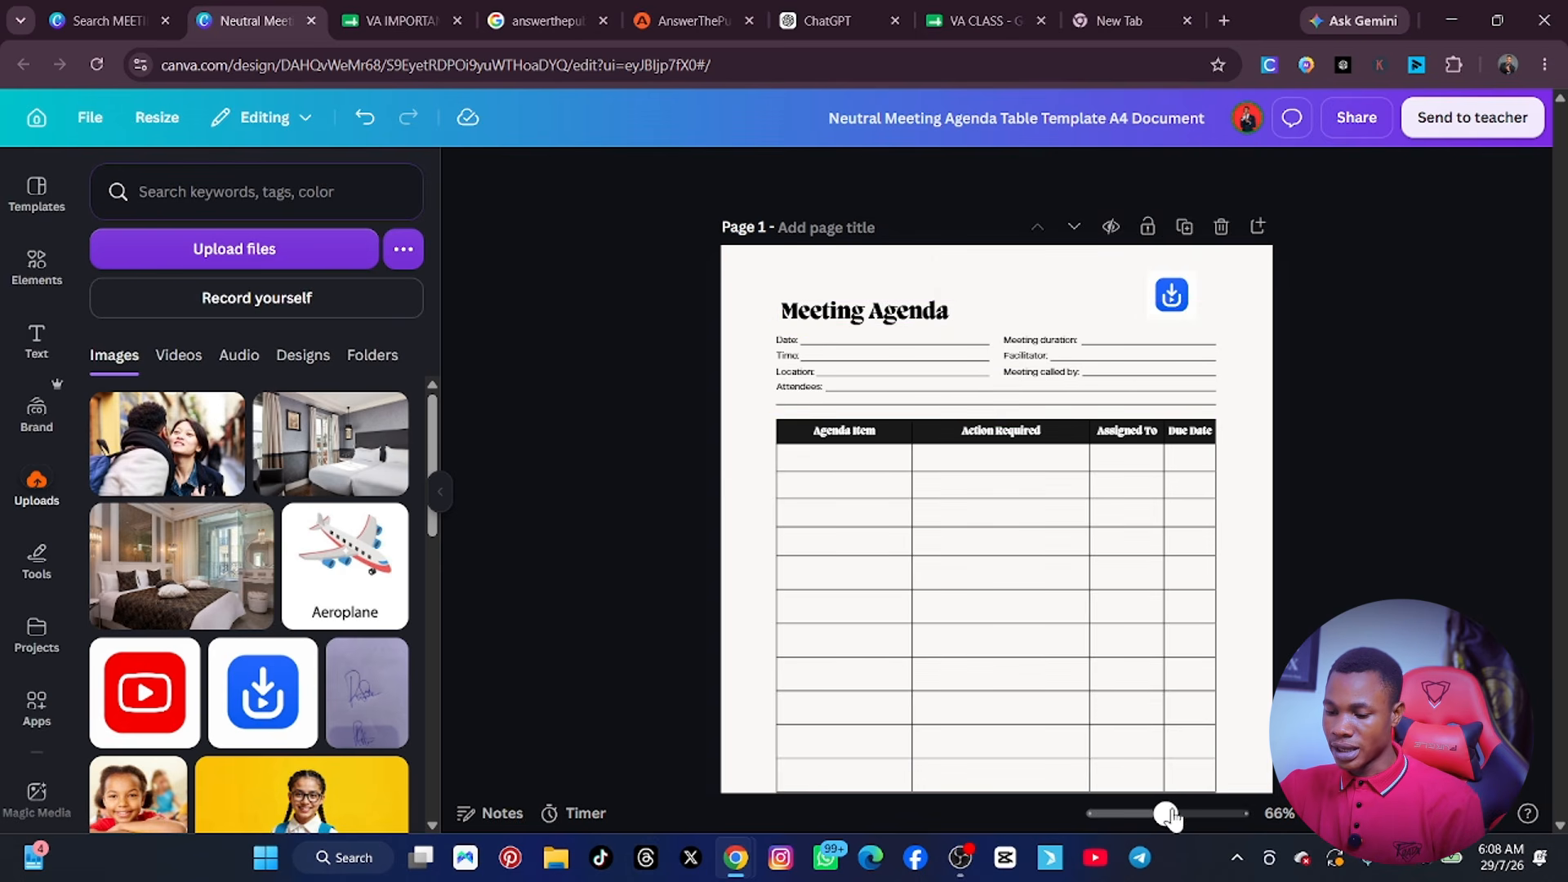
{"action": "left_click_drag", "start_coordinate": [1166, 813], "coordinate": [1183, 813]}
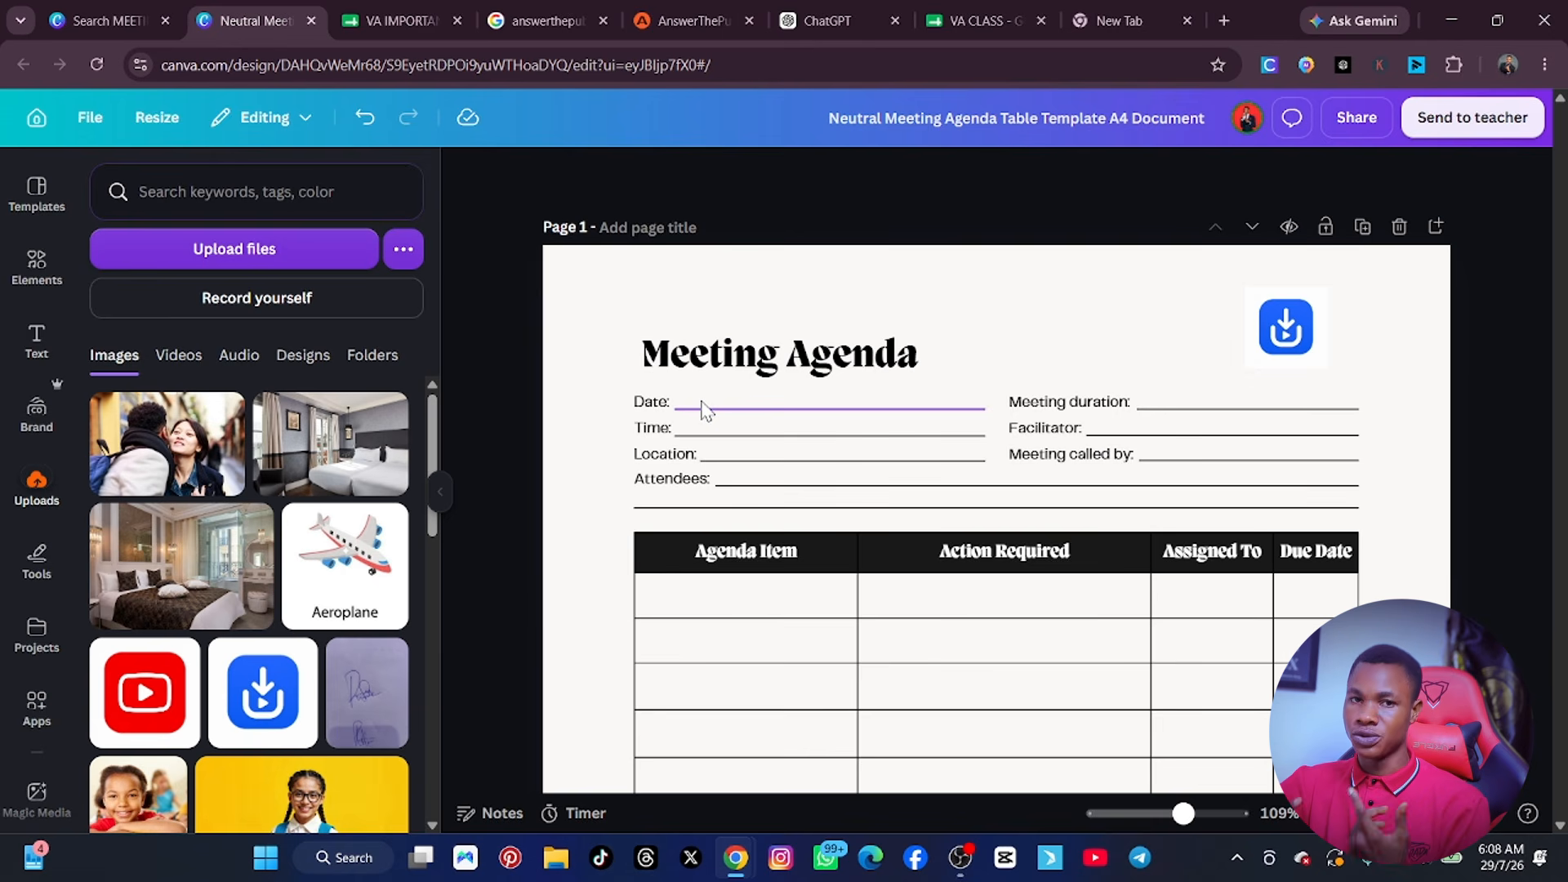
Switch to the empty browser tab and open Google Calendar in it.
{"action": "left_click", "coordinate": [1138, 11]}
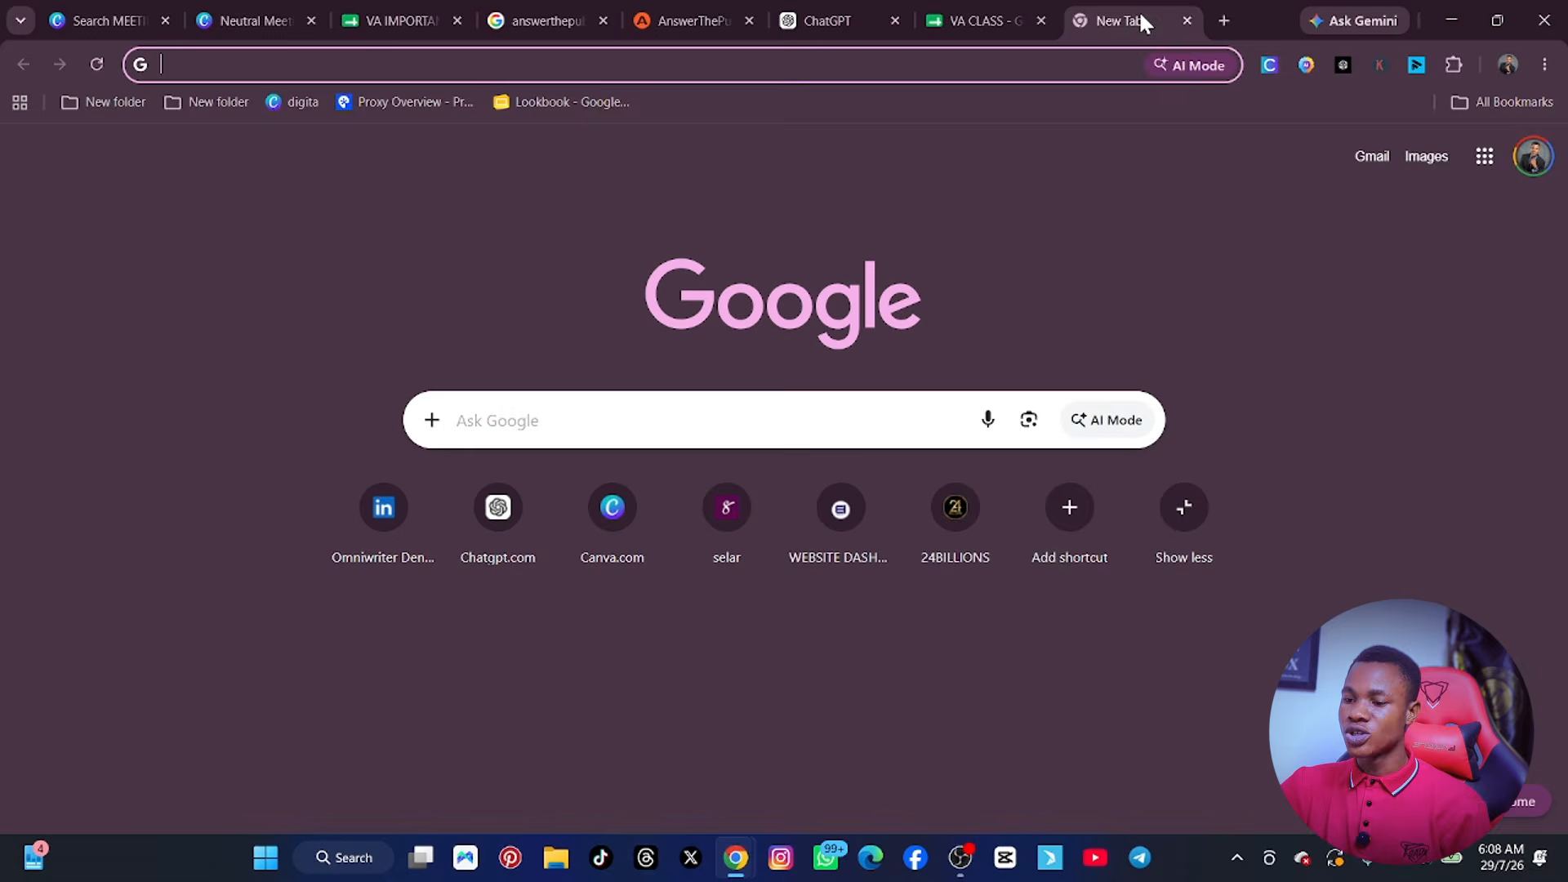
{"action": "left_click", "coordinate": [1485, 156]}
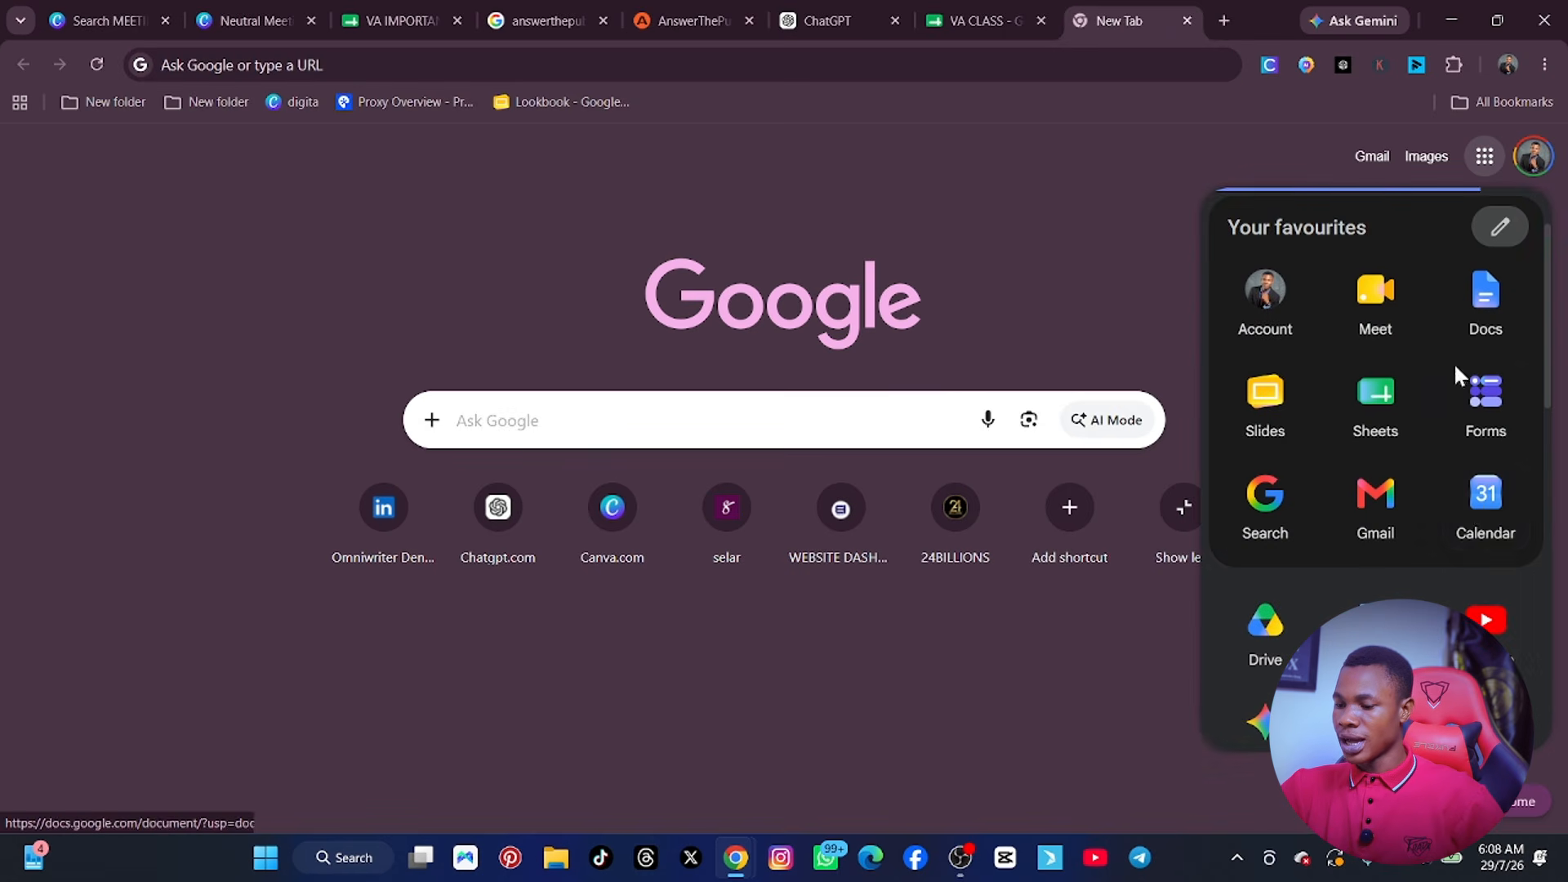
{"action": "left_click", "coordinate": [1503, 505]}
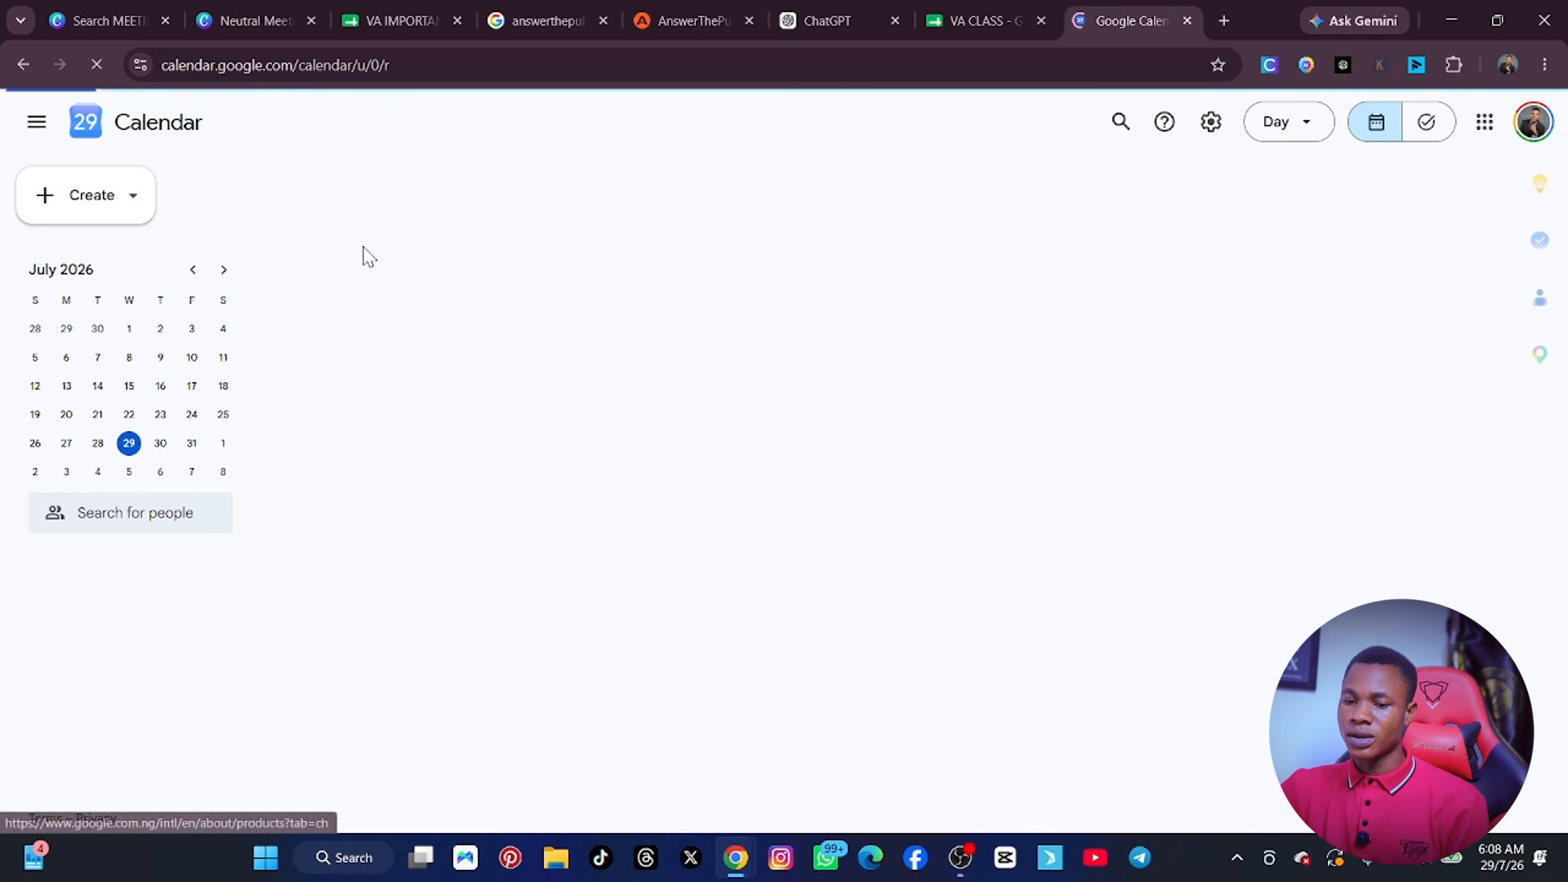
Create a calendar event titled WEEKLY METING, add Google Meet video conferencing to it and save it.
{"action": "left_click", "coordinate": [109, 202]}
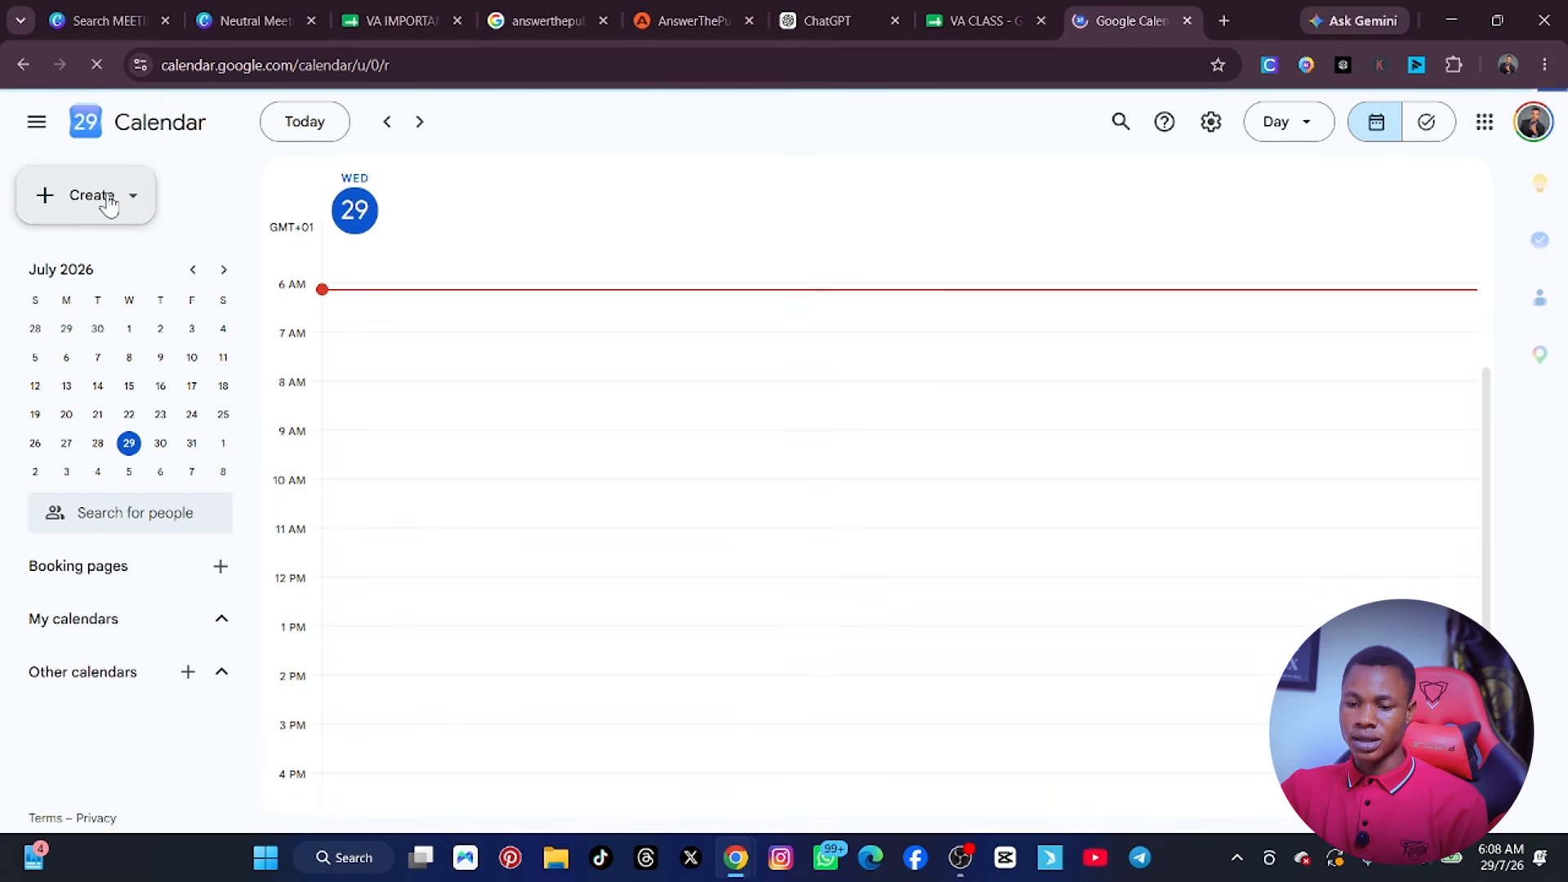
{"action": "left_click", "coordinate": [108, 205]}
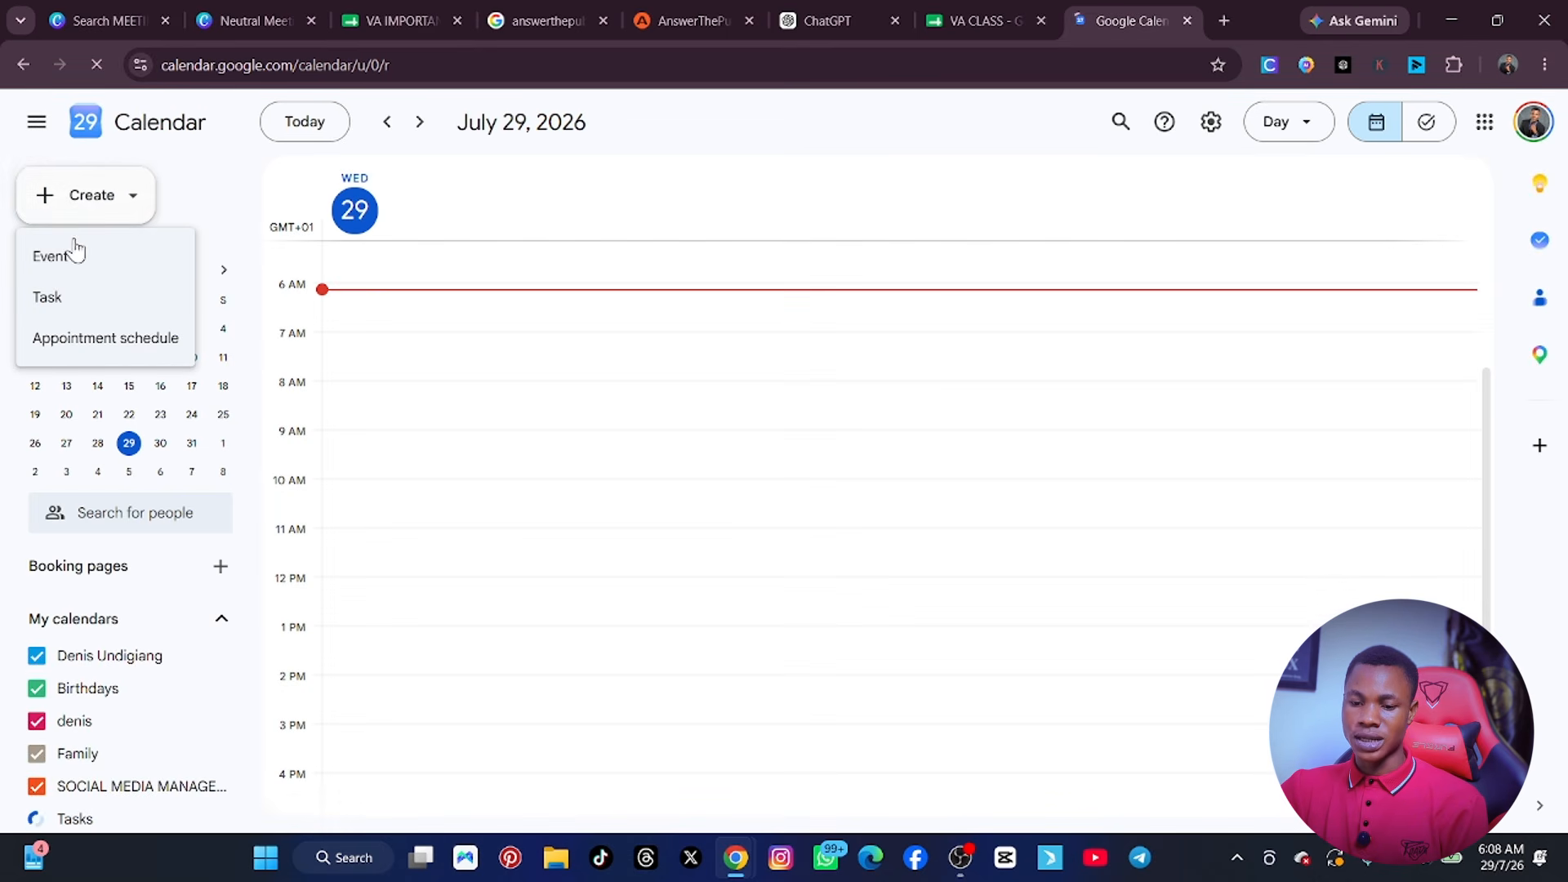
{"action": "left_click", "coordinate": [51, 256]}
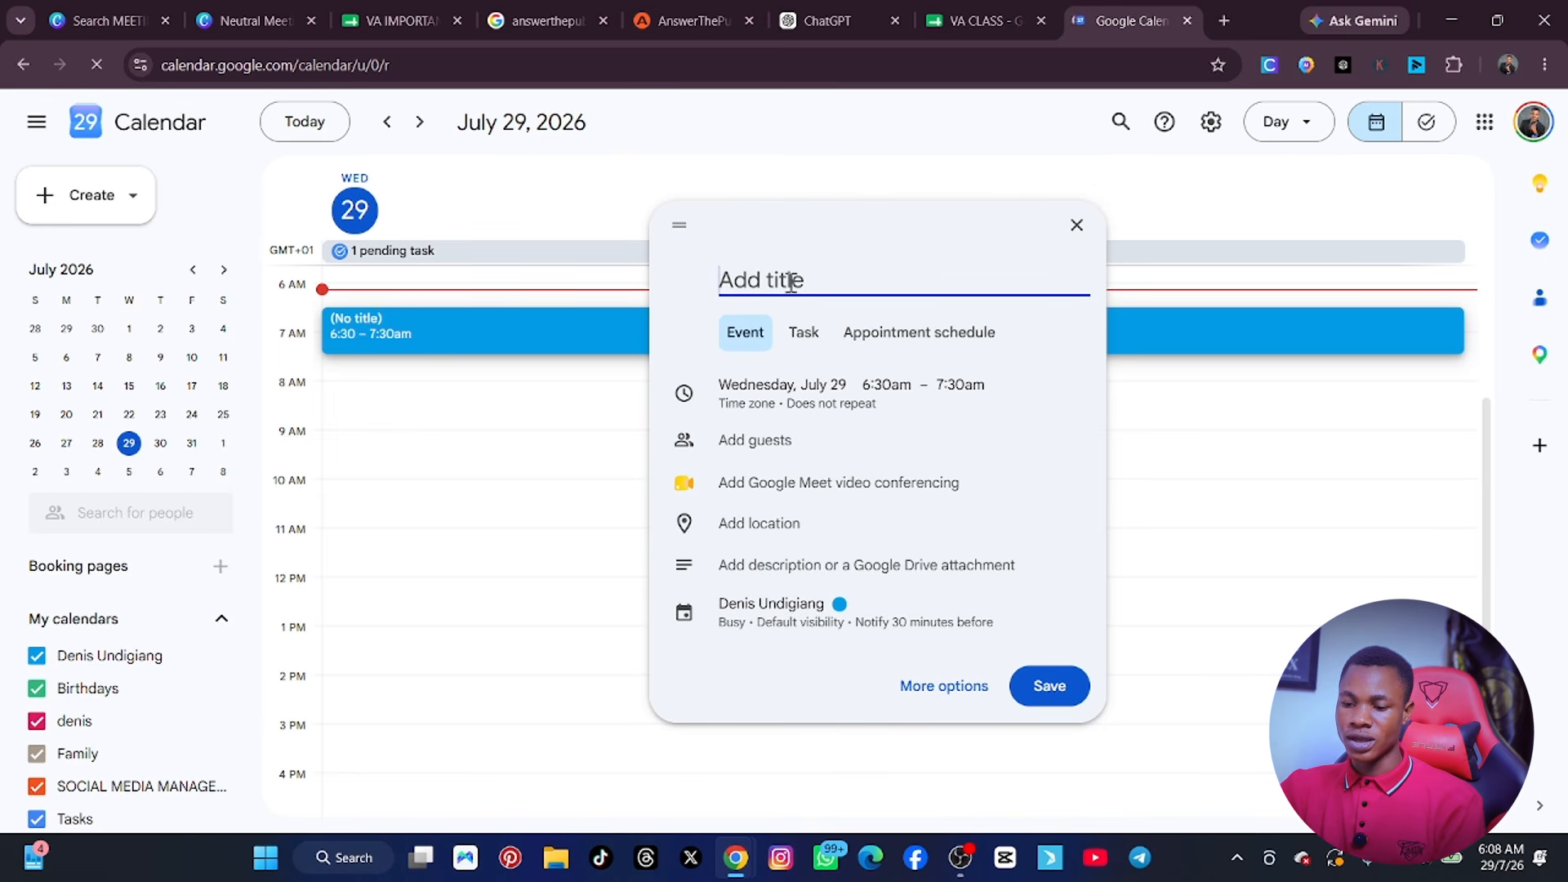
{"action": "type", "text": "WEEK"}
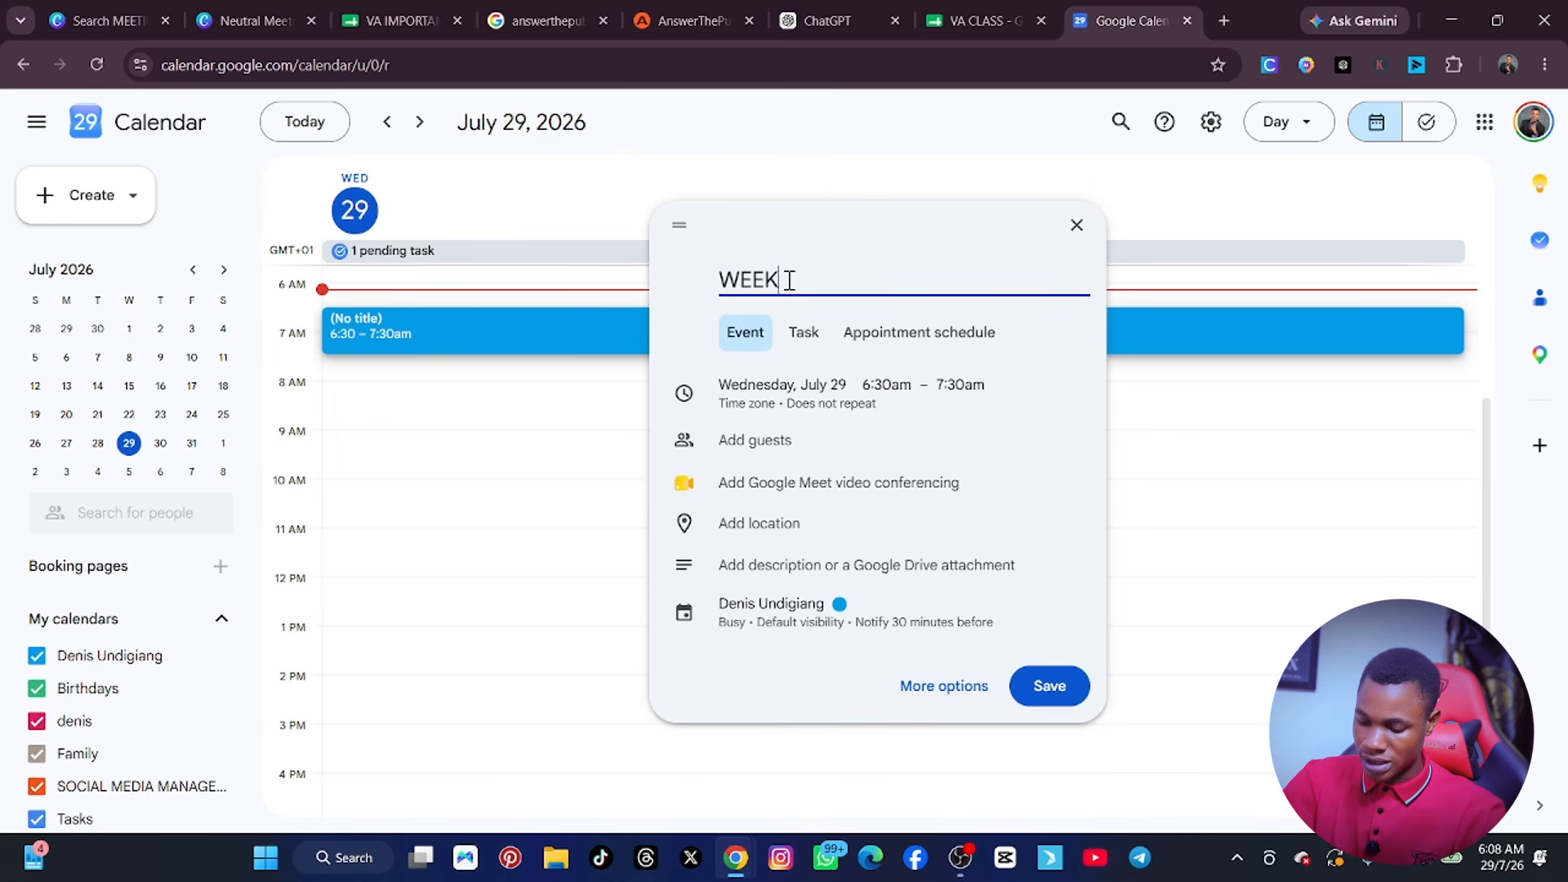
{"action": "type", "text": "LY METING"}
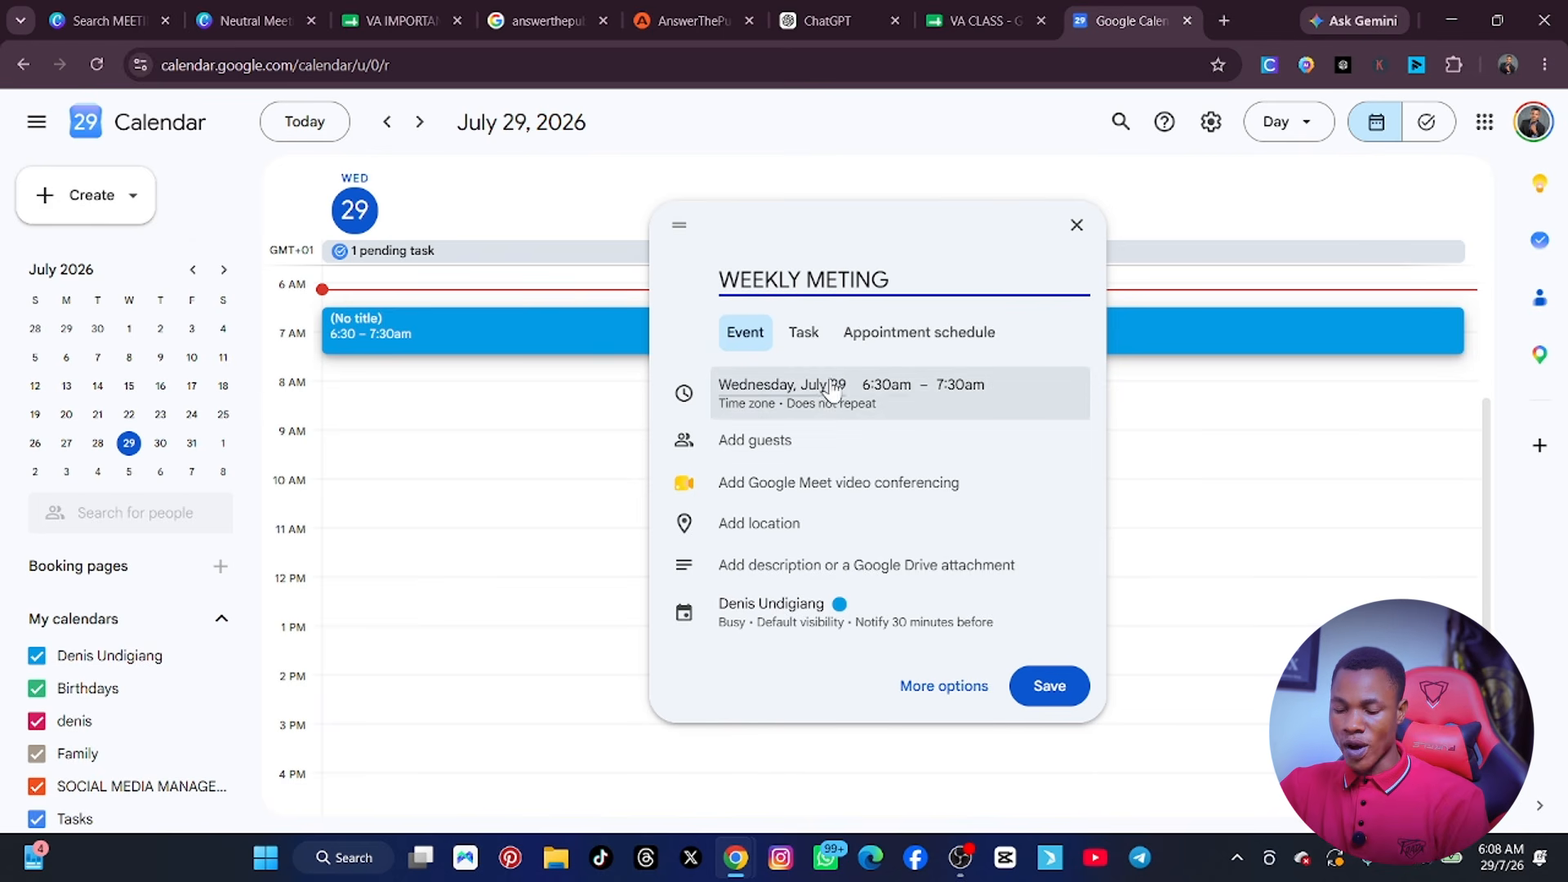
{"action": "left_click", "coordinate": [787, 453]}
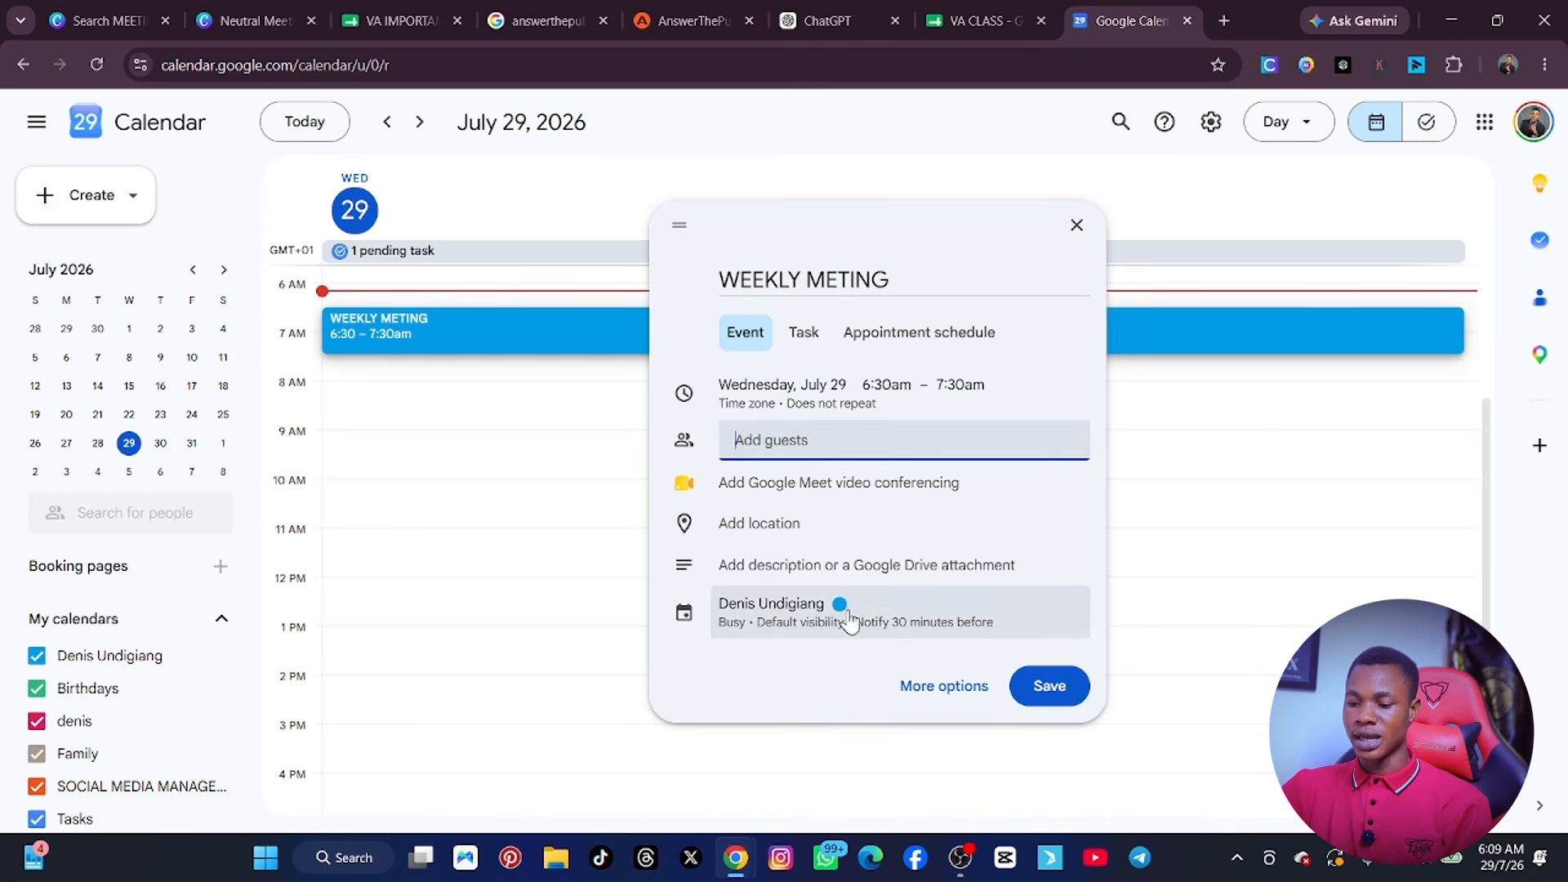
{"action": "left_click", "coordinate": [837, 488]}
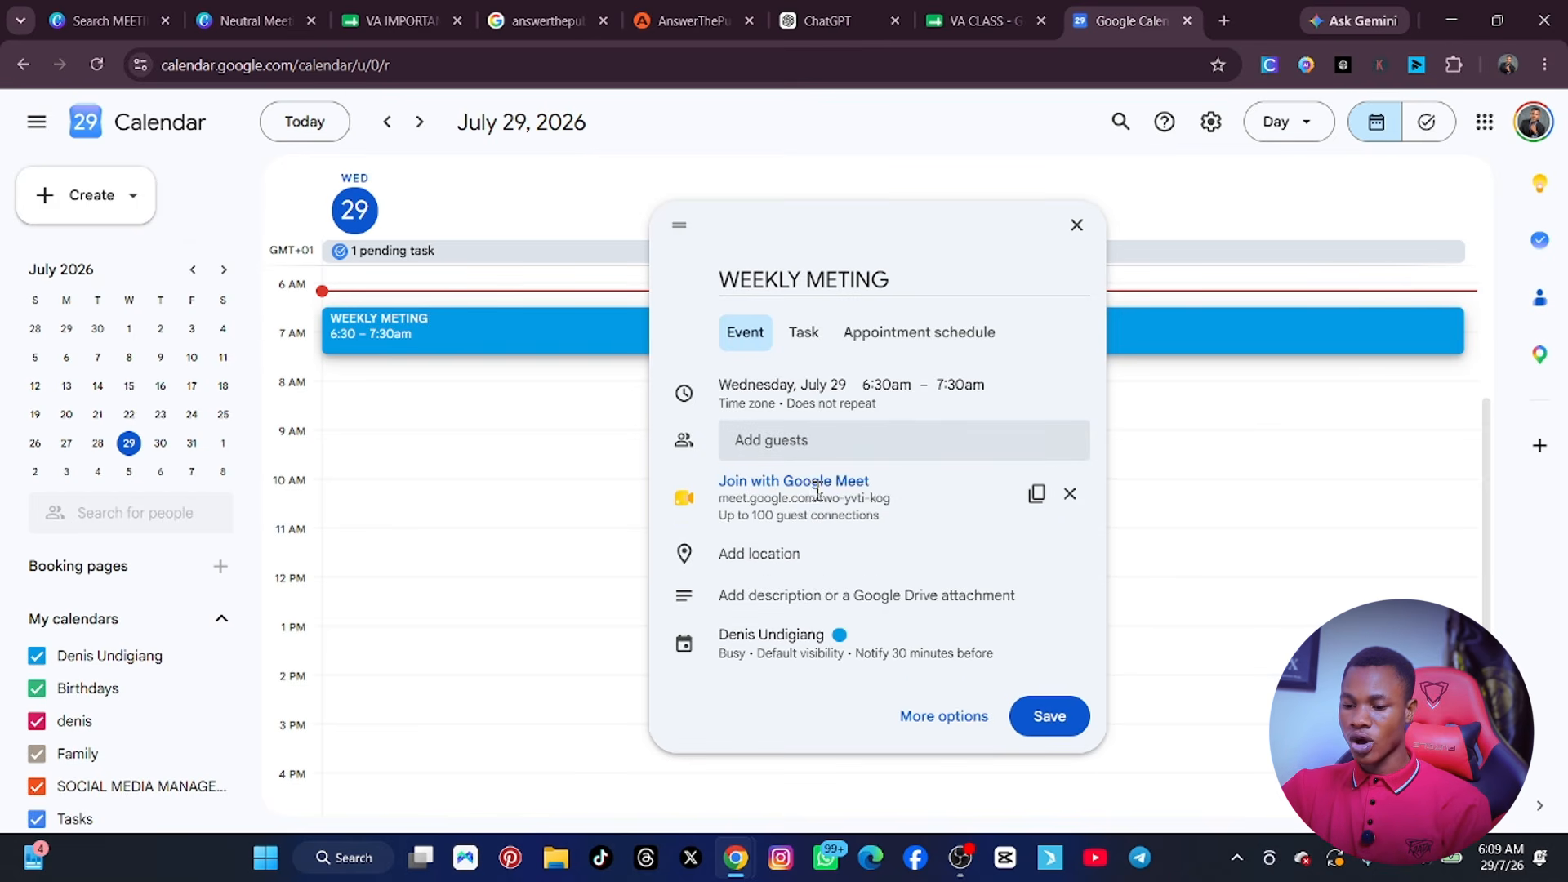
{"action": "left_click", "coordinate": [1050, 726]}
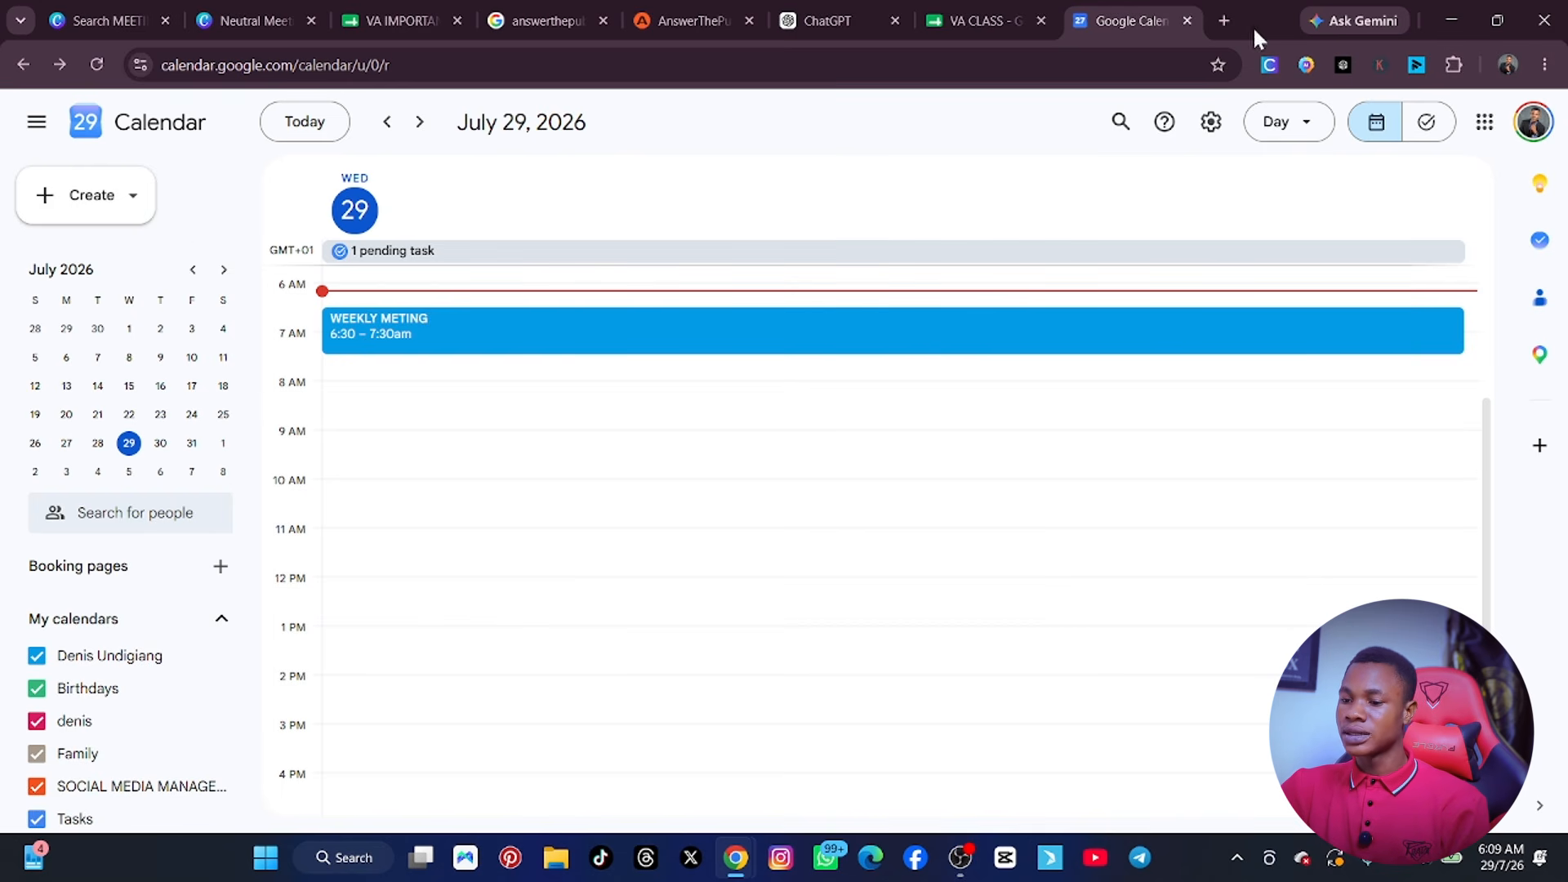
Switch back to the Canva meeting agenda and make the table's first empty row slightly taller.
{"action": "left_click", "coordinate": [256, 18]}
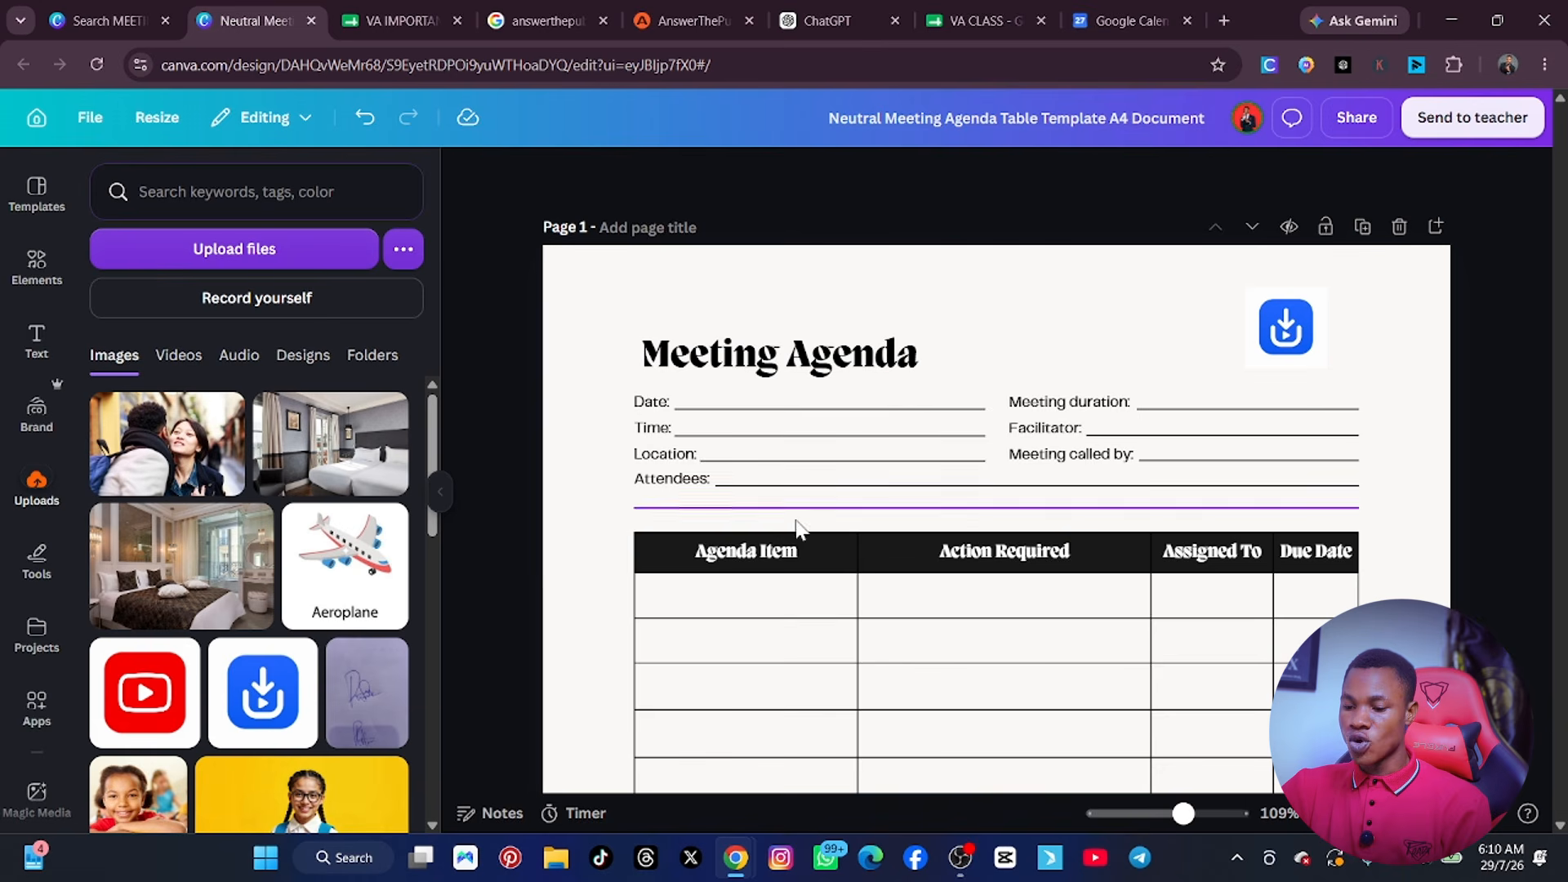
{"action": "left_click_drag", "start_coordinate": [597, 552], "coordinate": [1347, 788]}
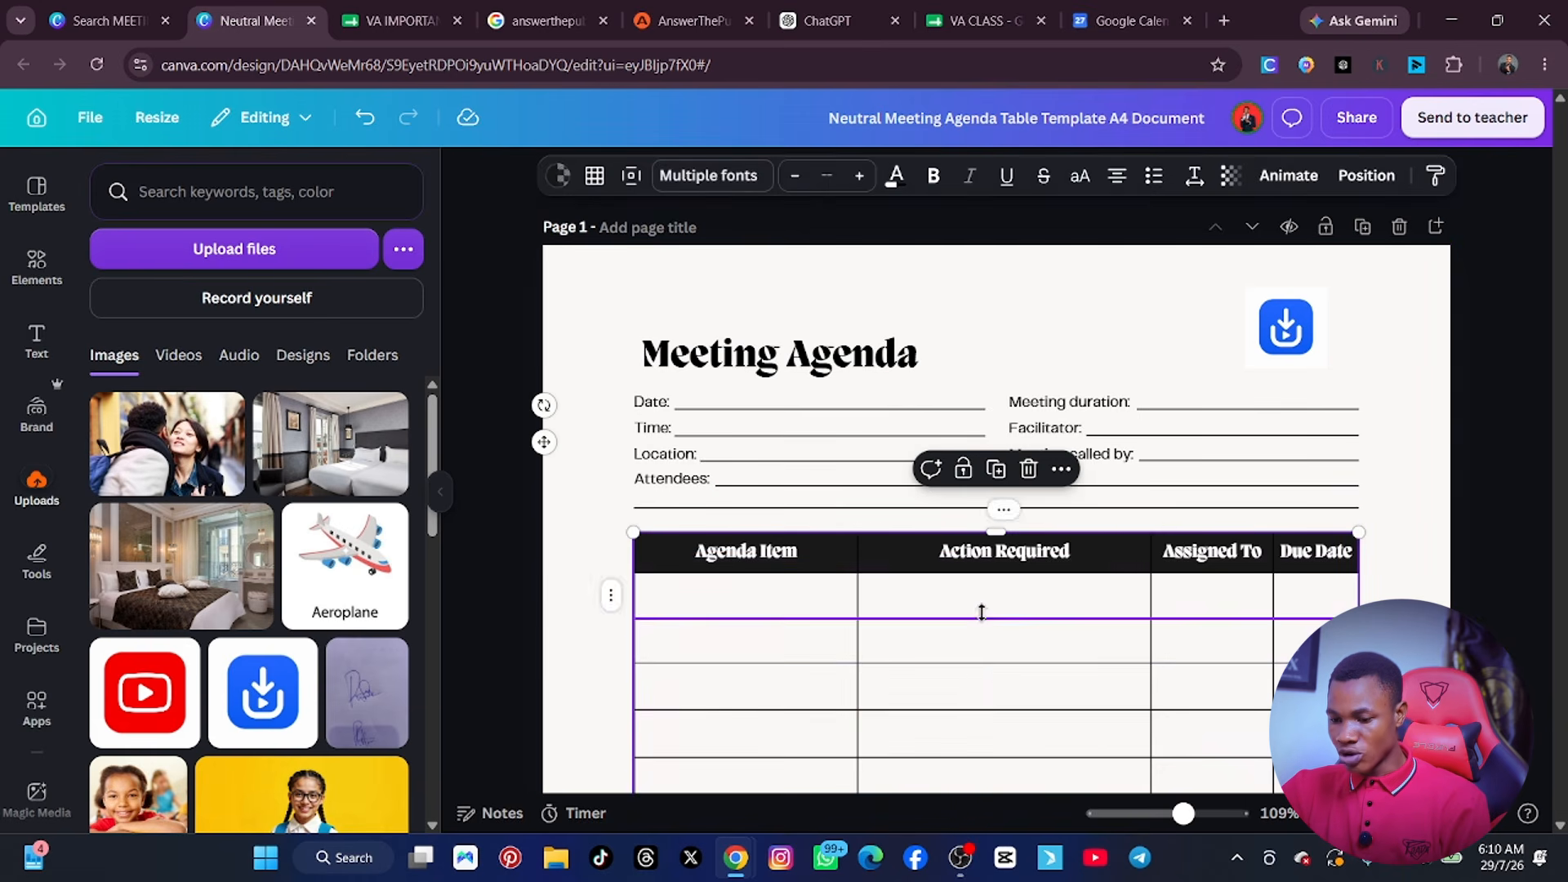
{"action": "left_click_drag", "start_coordinate": [982, 612], "coordinate": [1356, 788]}
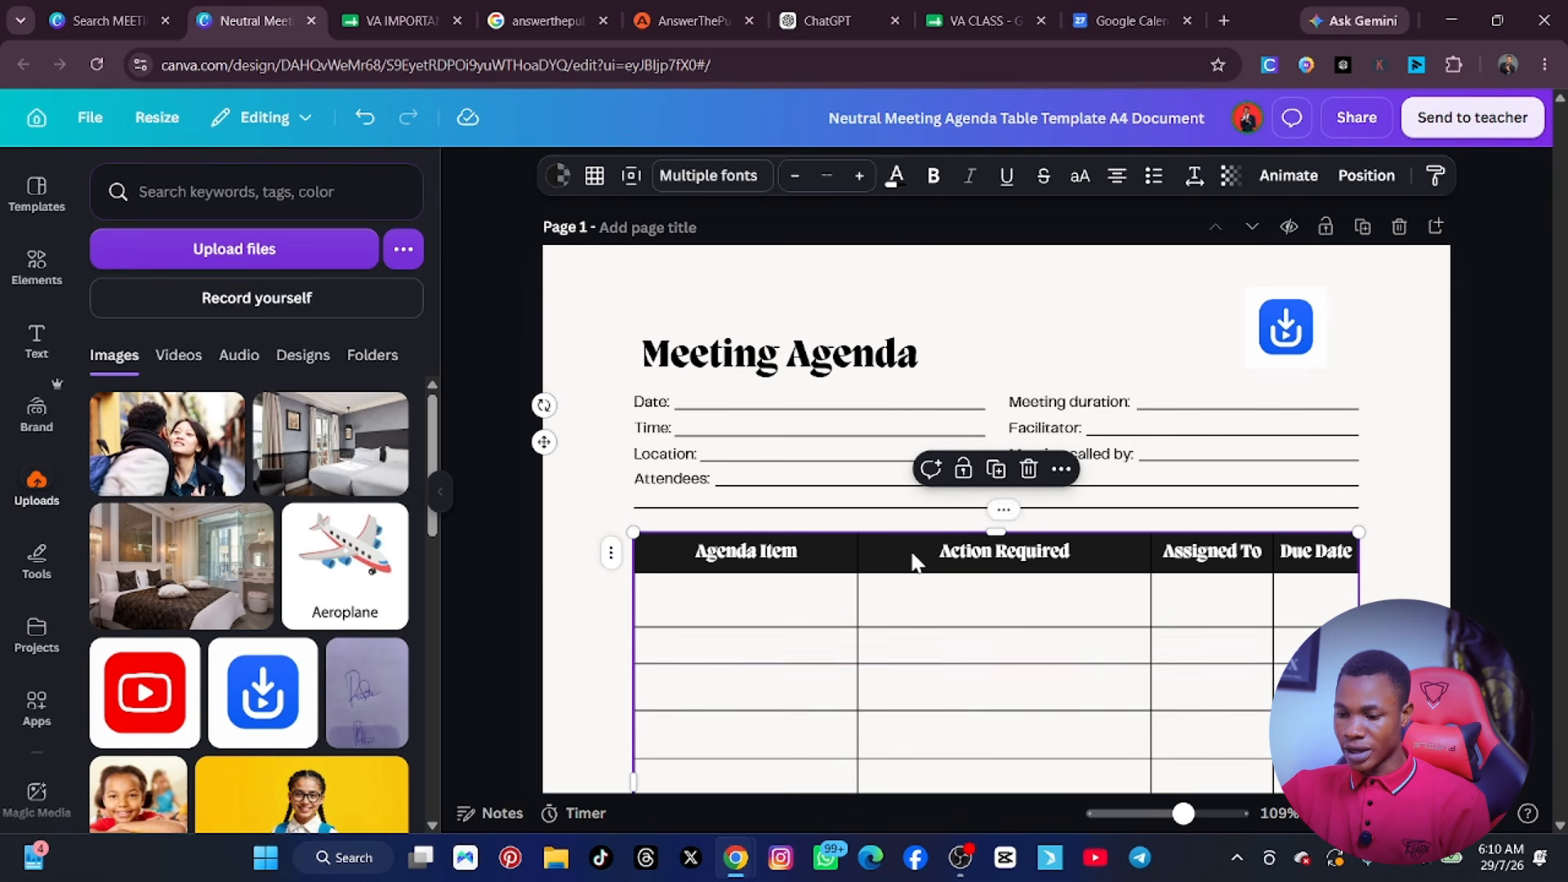
Try moving the agenda table lower on the page, undo the move and deselect the table.
{"action": "left_click_drag", "start_coordinate": [914, 560], "coordinate": [914, 647]}
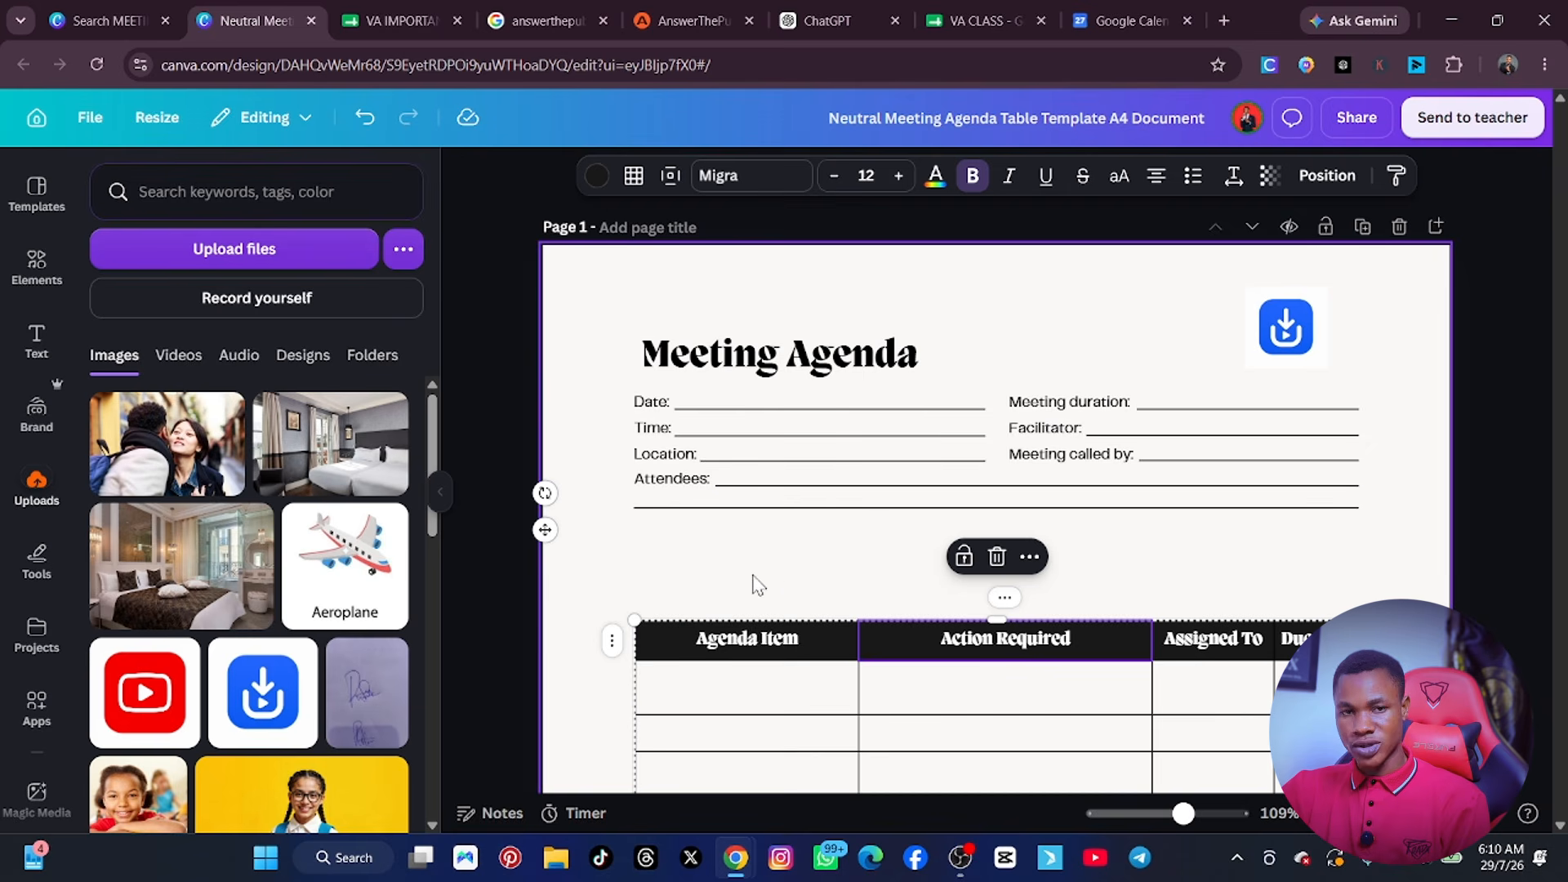
{"action": "key", "text": "ctrl+z"}
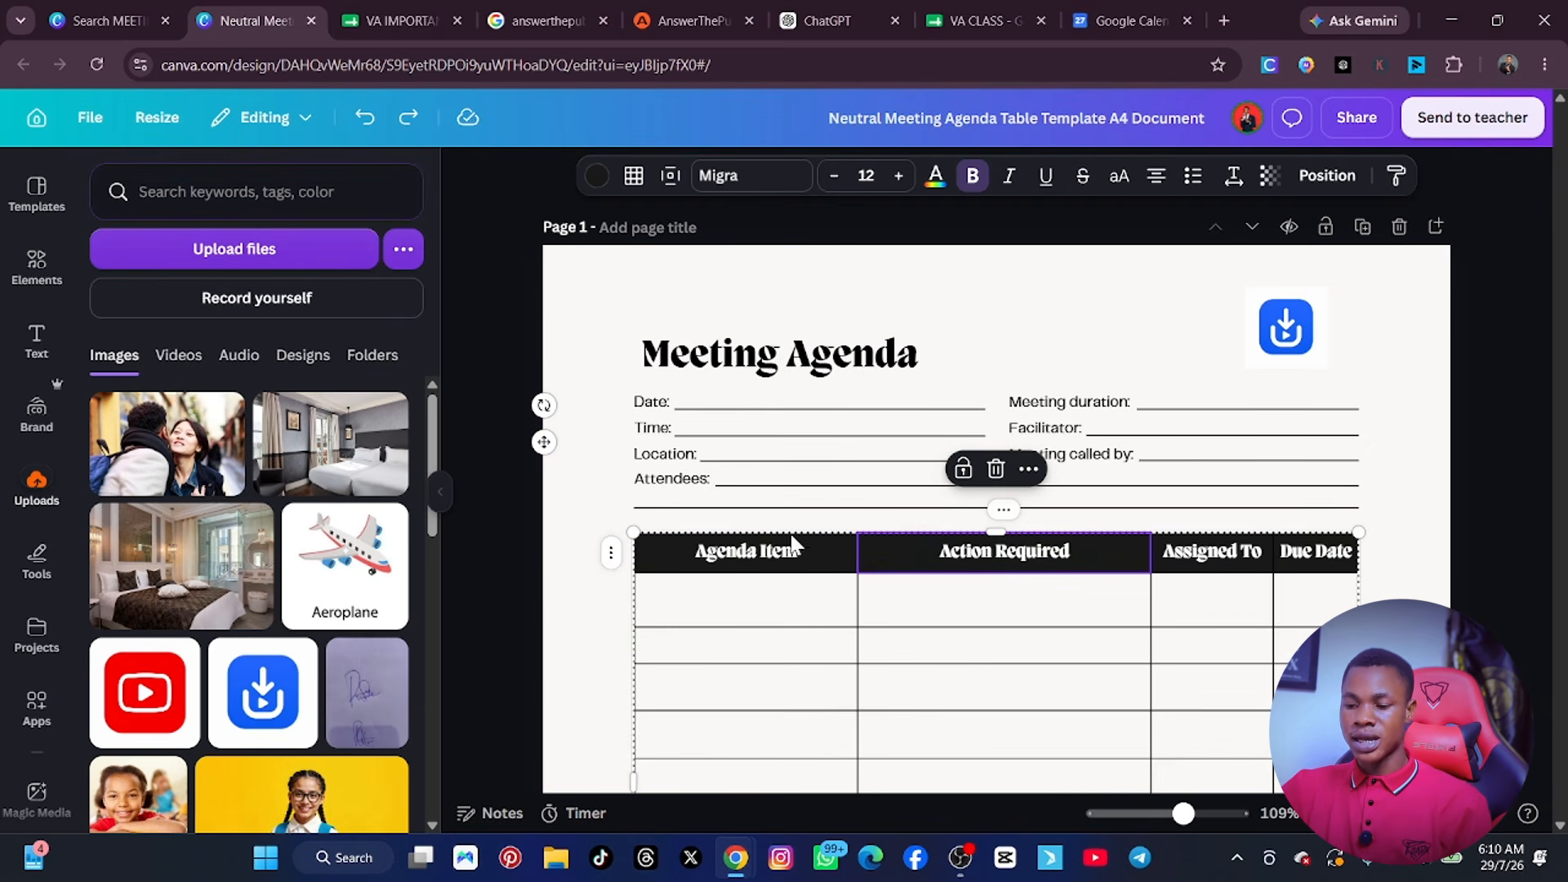
{"action": "left_click", "coordinate": [611, 287]}
Delete the page number text from the footer of the agenda's first page.
{"action": "scroll", "coordinate": [754, 644], "scroll_direction": "down", "scroll_amount": 2}
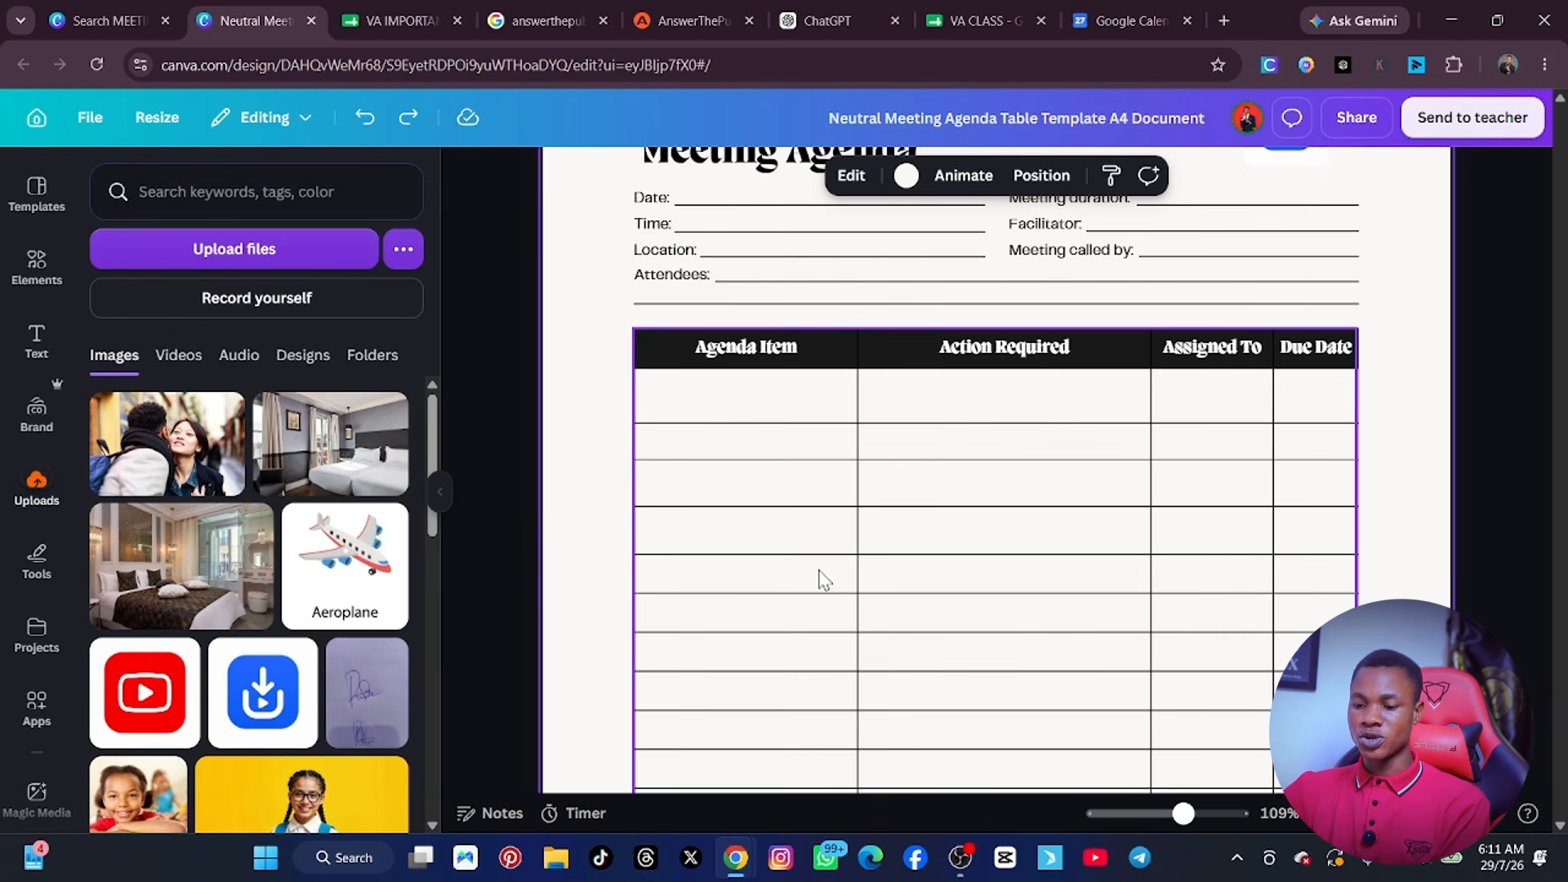
{"action": "scroll", "coordinate": [1220, 588], "scroll_direction": "up", "scroll_amount": 3}
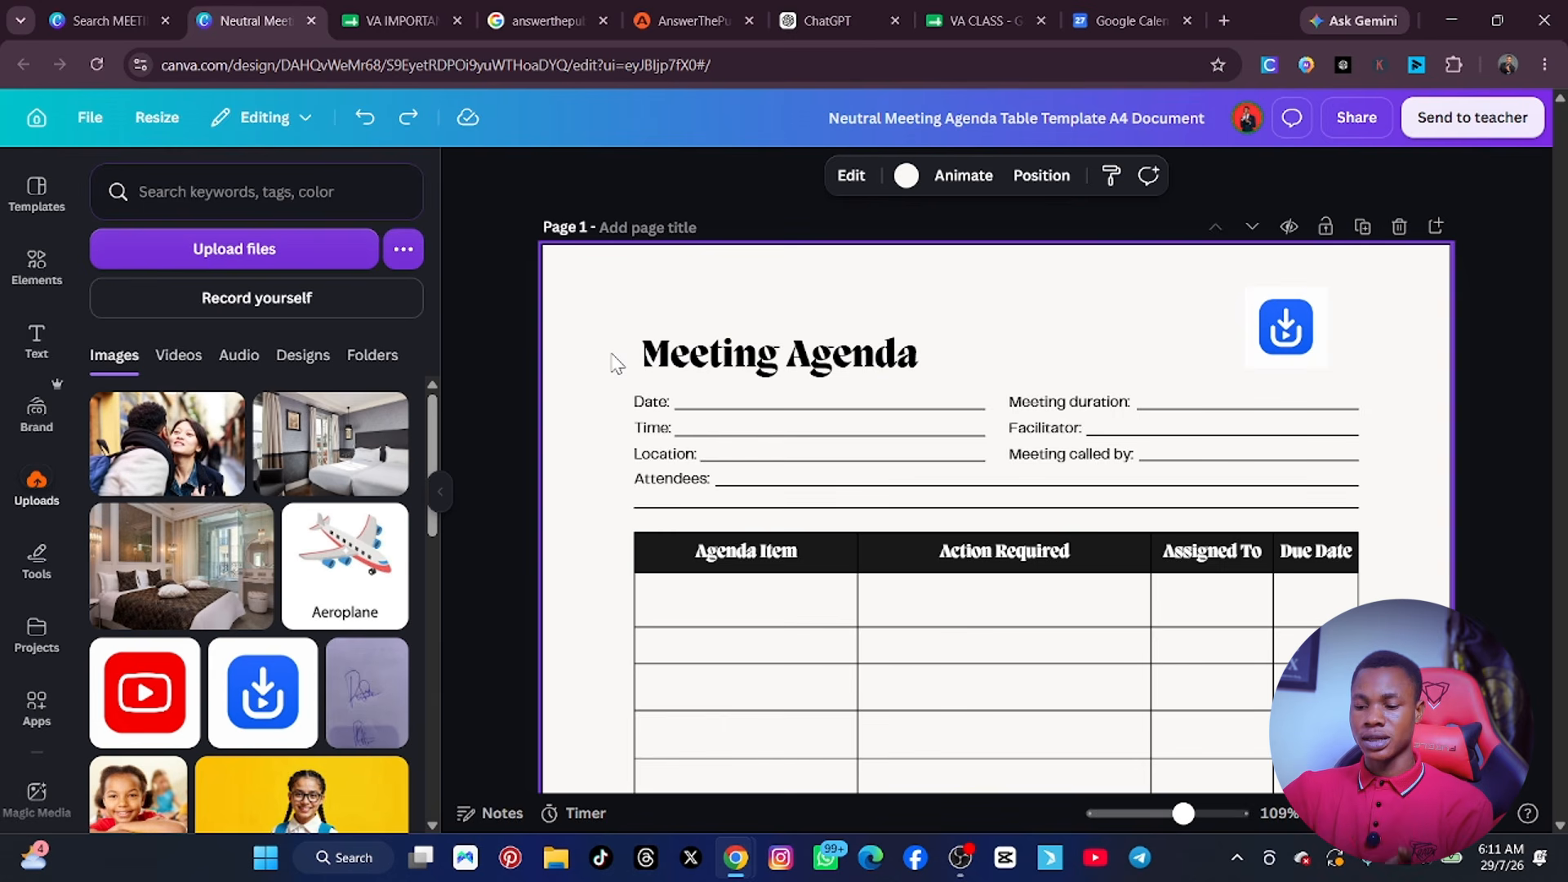
{"action": "scroll", "coordinate": [801, 434], "scroll_direction": "down", "scroll_amount": 6}
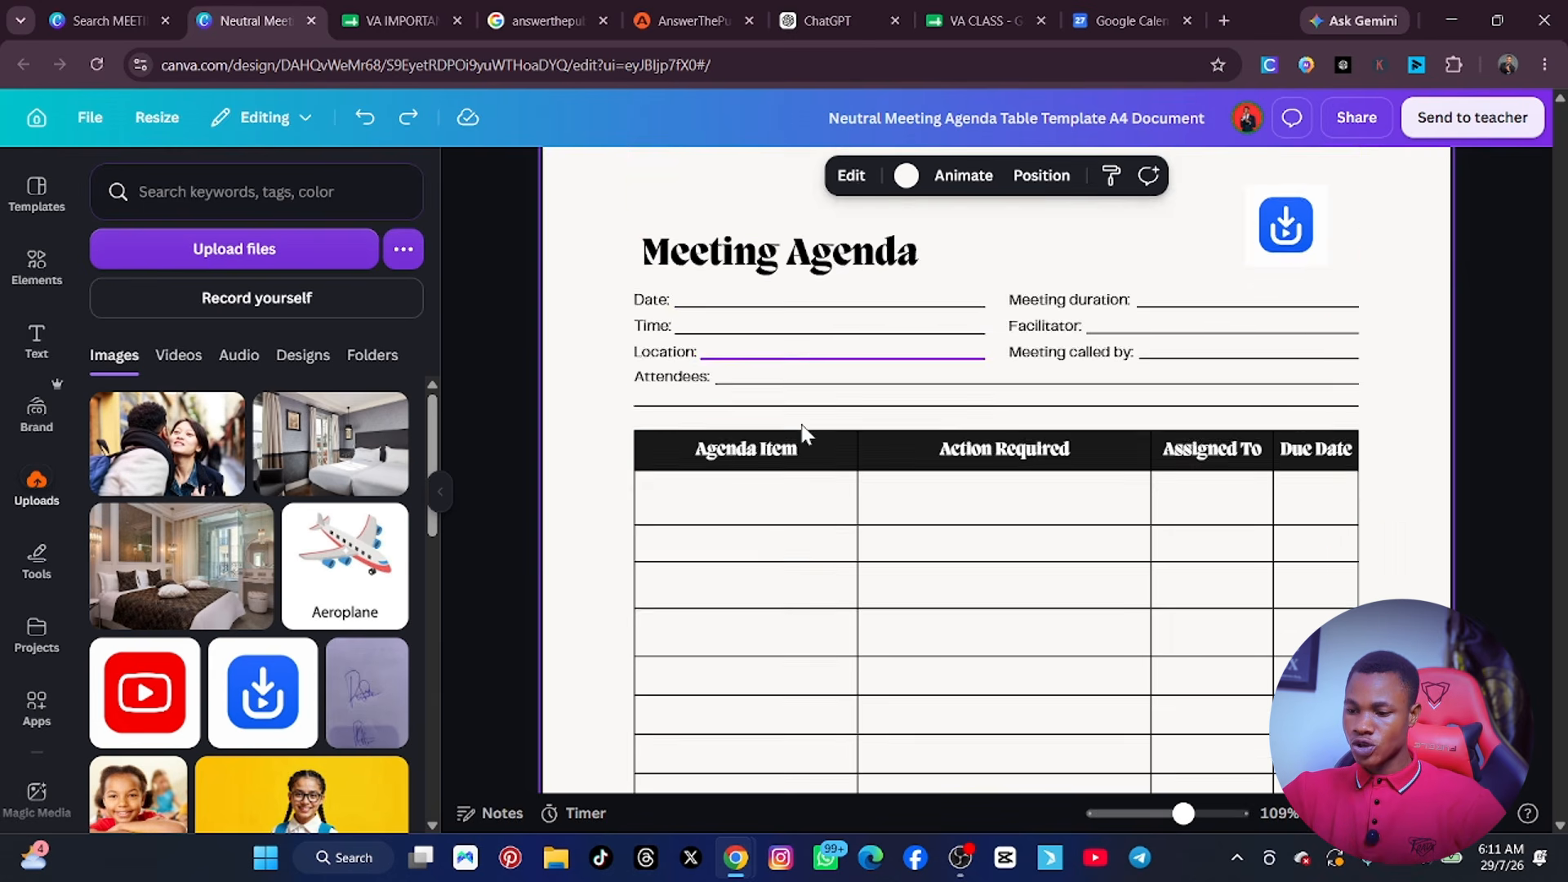
{"action": "scroll", "coordinate": [800, 443], "scroll_direction": "down", "scroll_amount": 5}
{"action": "scroll", "coordinate": [798, 444], "scroll_direction": "up", "scroll_amount": 2}
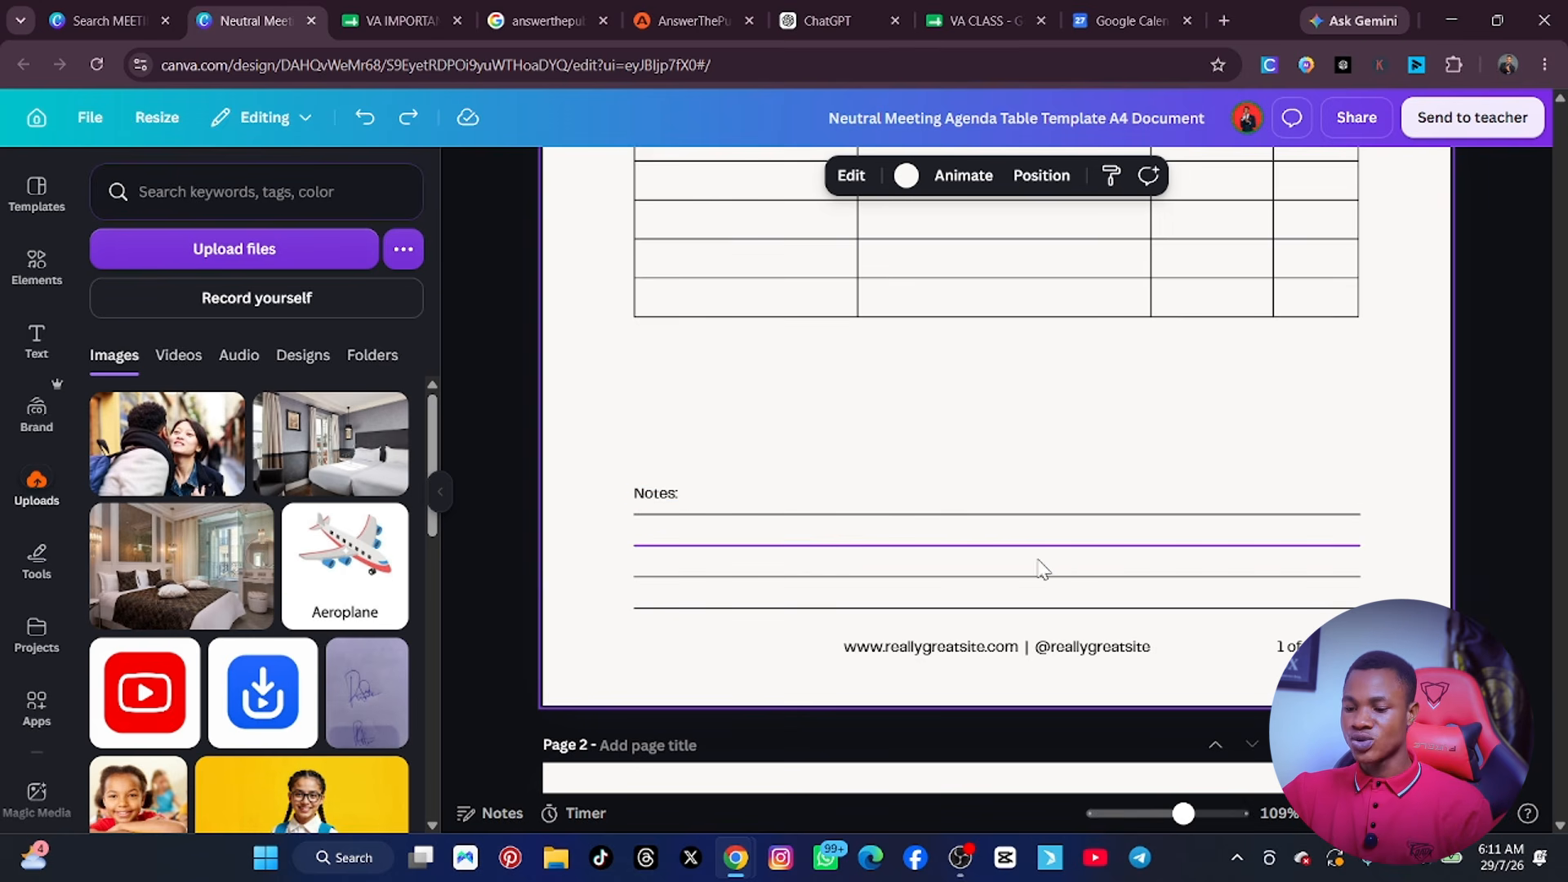
{"action": "left_click", "coordinate": [1070, 651]}
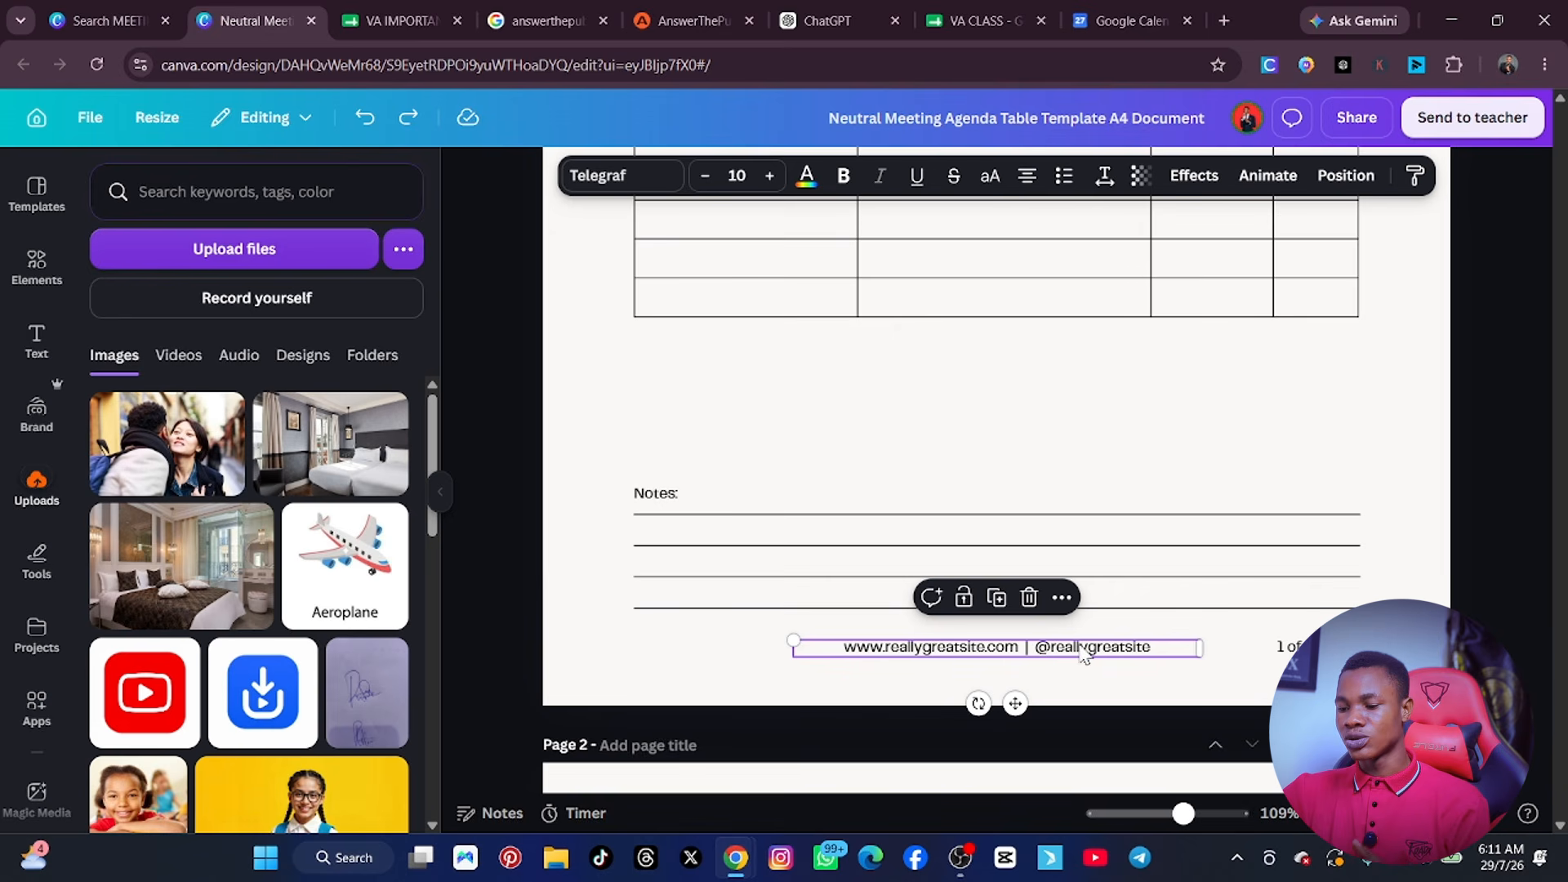
{"action": "left_click", "coordinate": [1285, 646]}
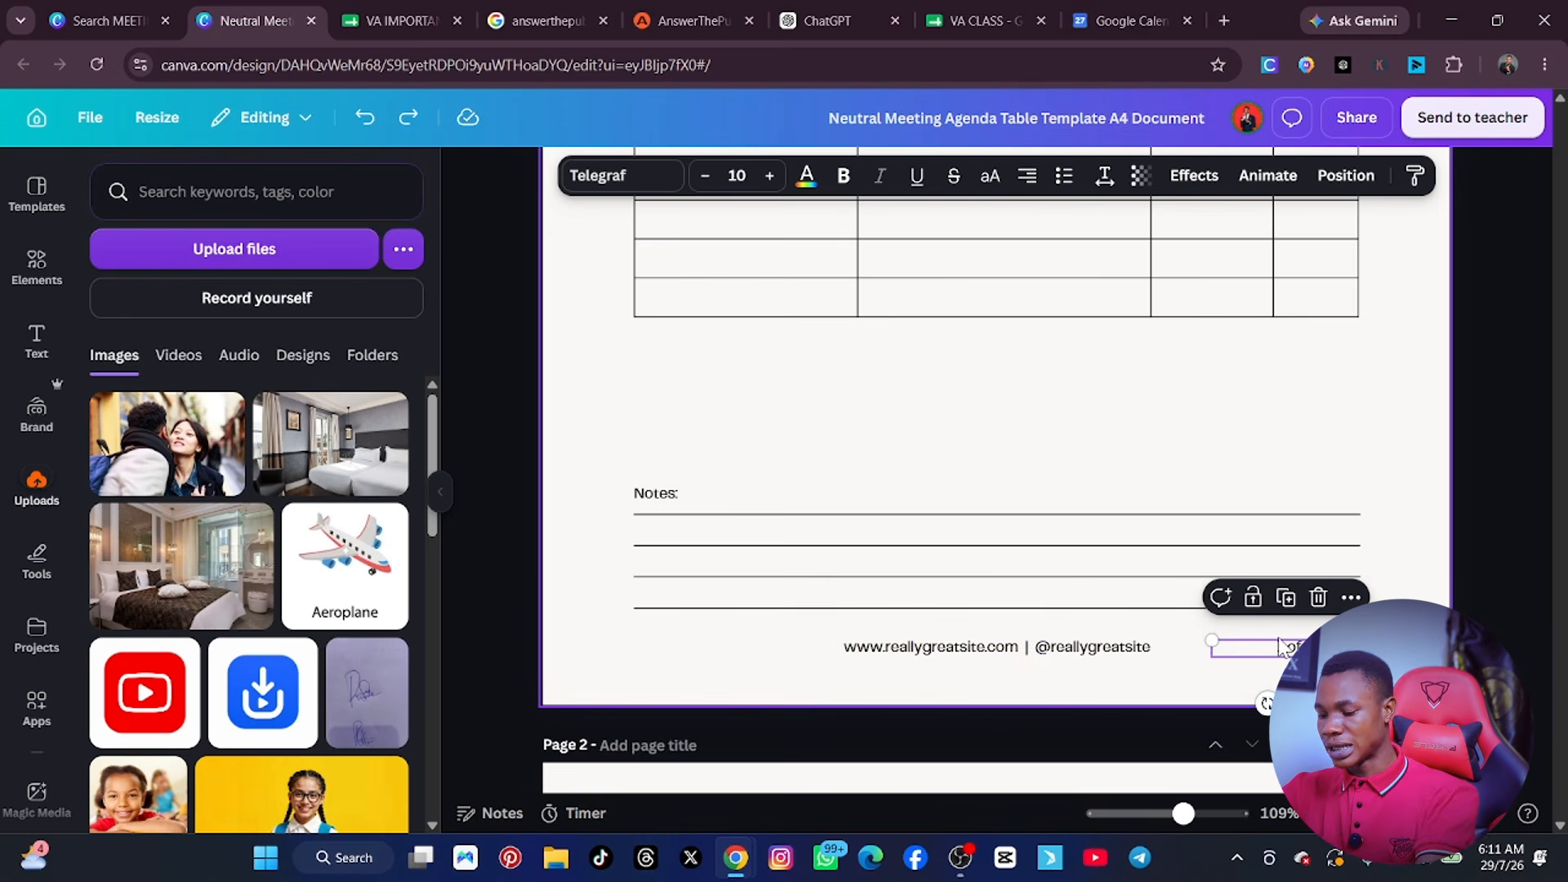
{"action": "key", "text": "Delete"}
Delete the second page, titled Weekly Meeting Agenda, from the design.
{"action": "scroll", "coordinate": [1141, 655], "scroll_direction": "down", "scroll_amount": 11}
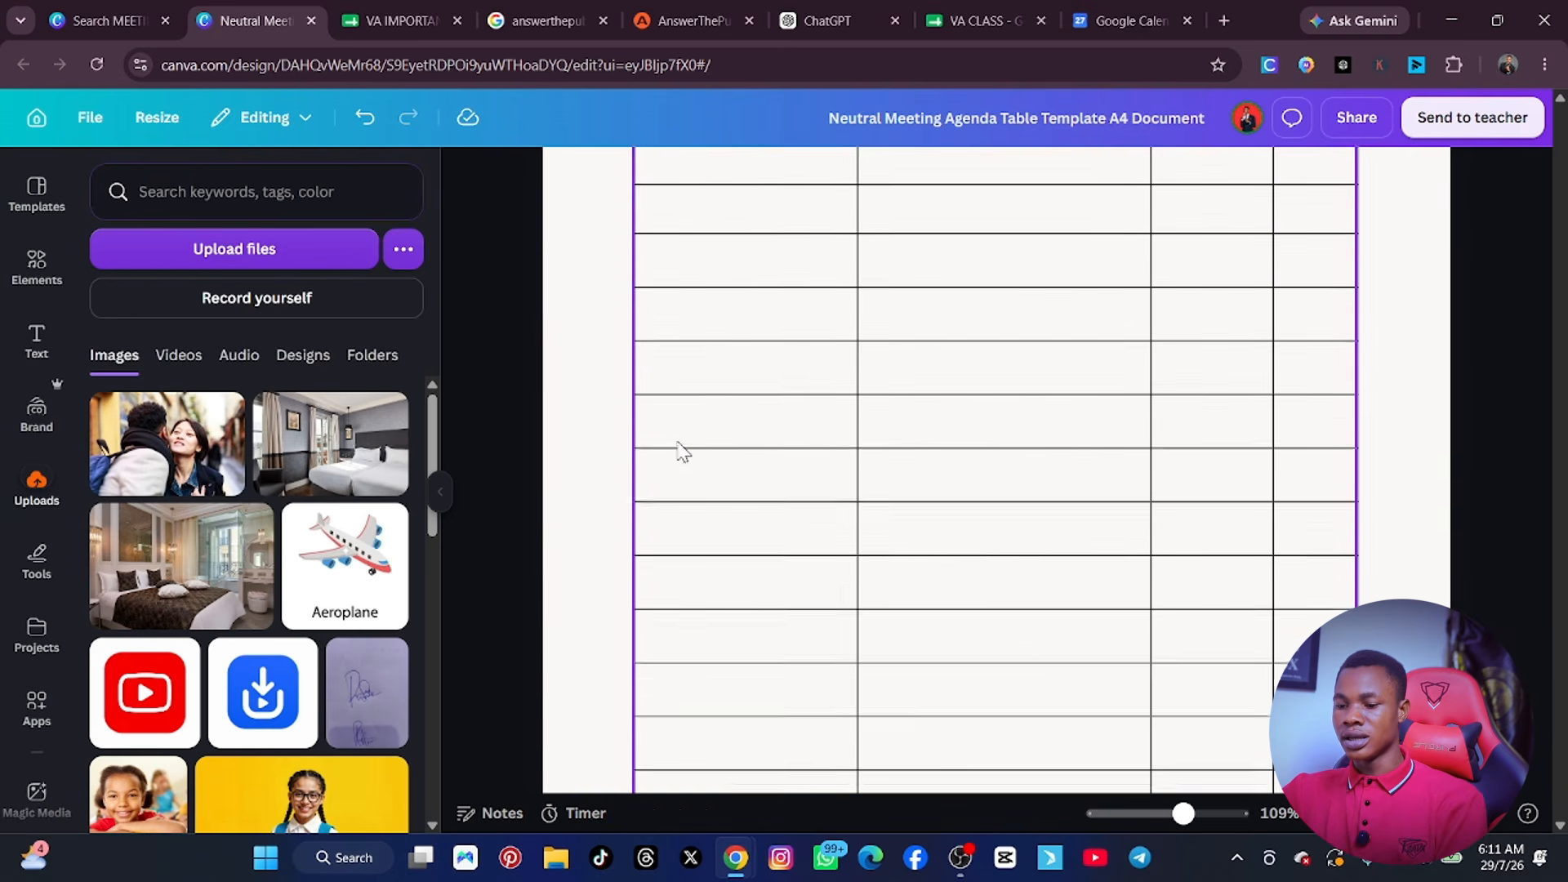
{"action": "scroll", "coordinate": [597, 493], "scroll_direction": "up", "scroll_amount": 2}
{"action": "scroll", "coordinate": [1008, 476], "scroll_direction": "down", "scroll_amount": 5}
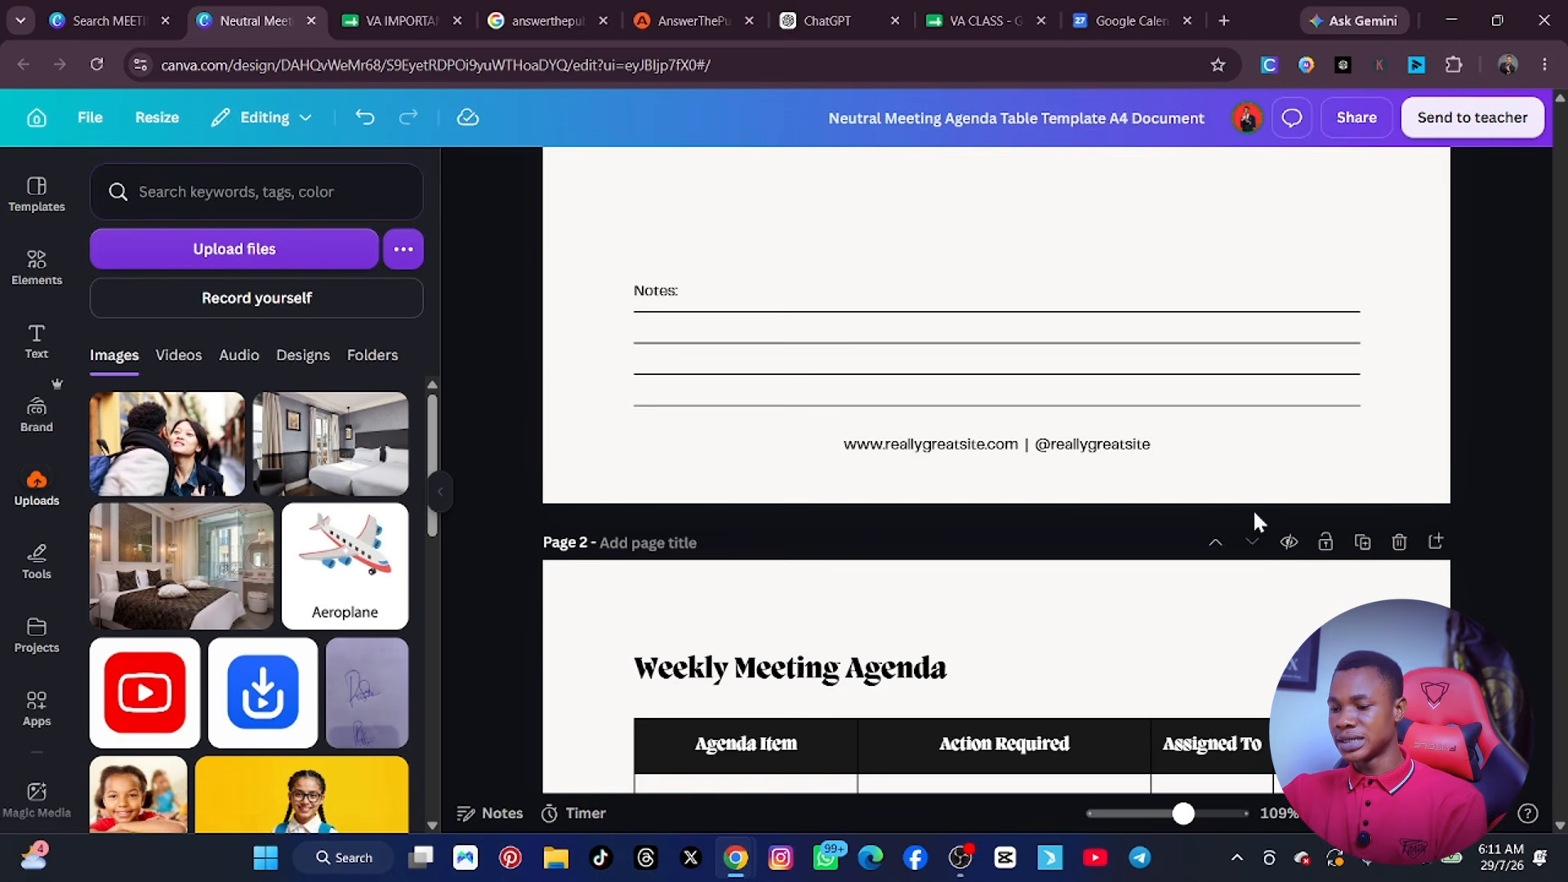
{"action": "left_click", "coordinate": [1399, 543]}
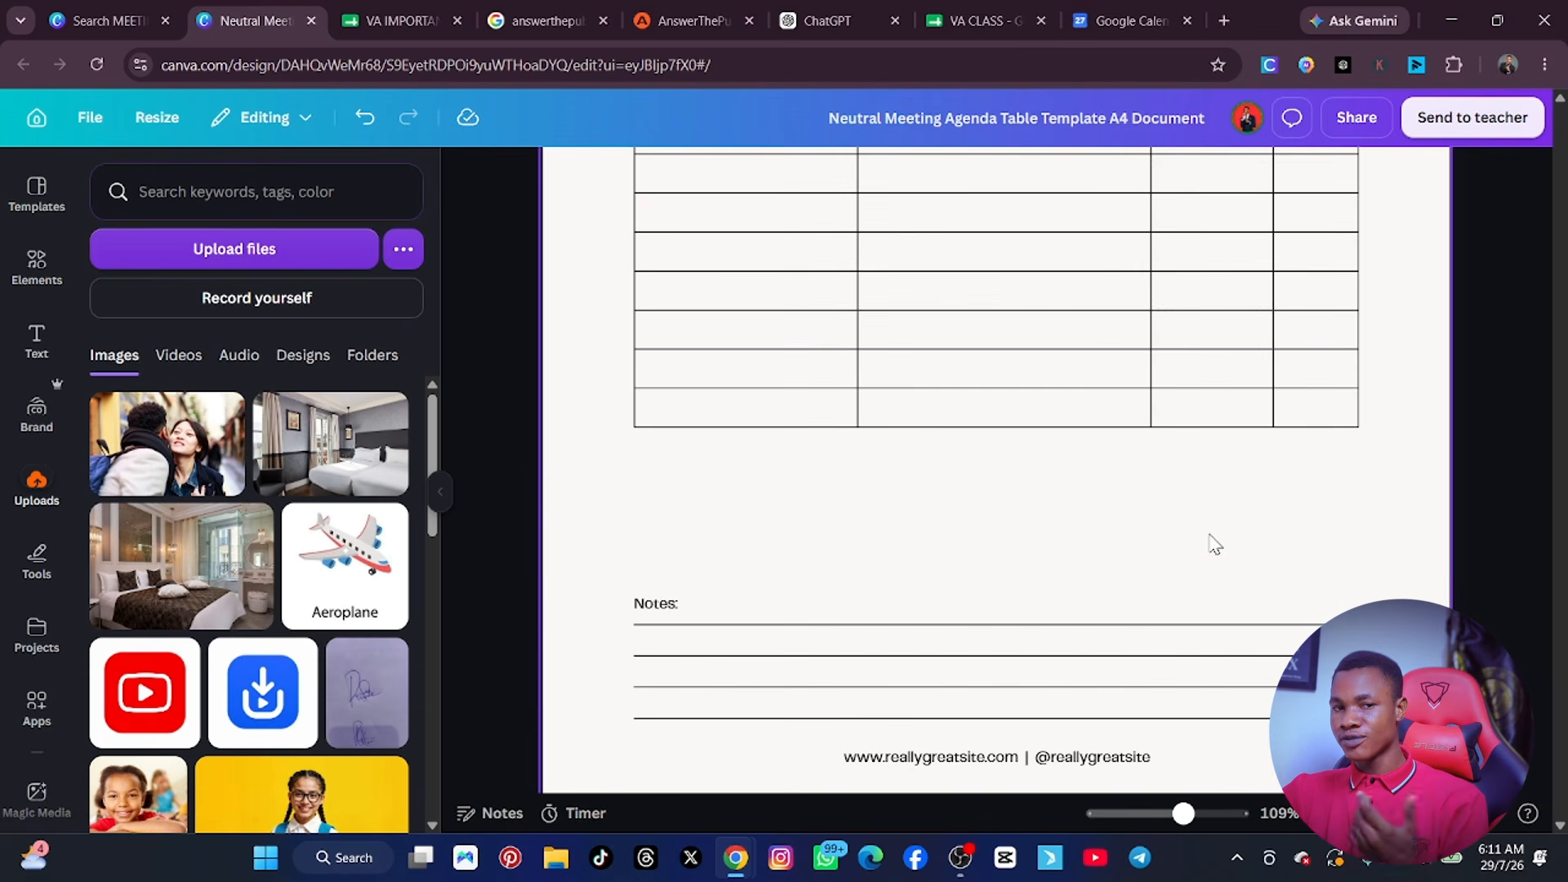
Duplicate the remaining Meeting Agenda page to add an identical second page.
{"action": "scroll", "coordinate": [1192, 520], "scroll_direction": "down", "scroll_amount": 1}
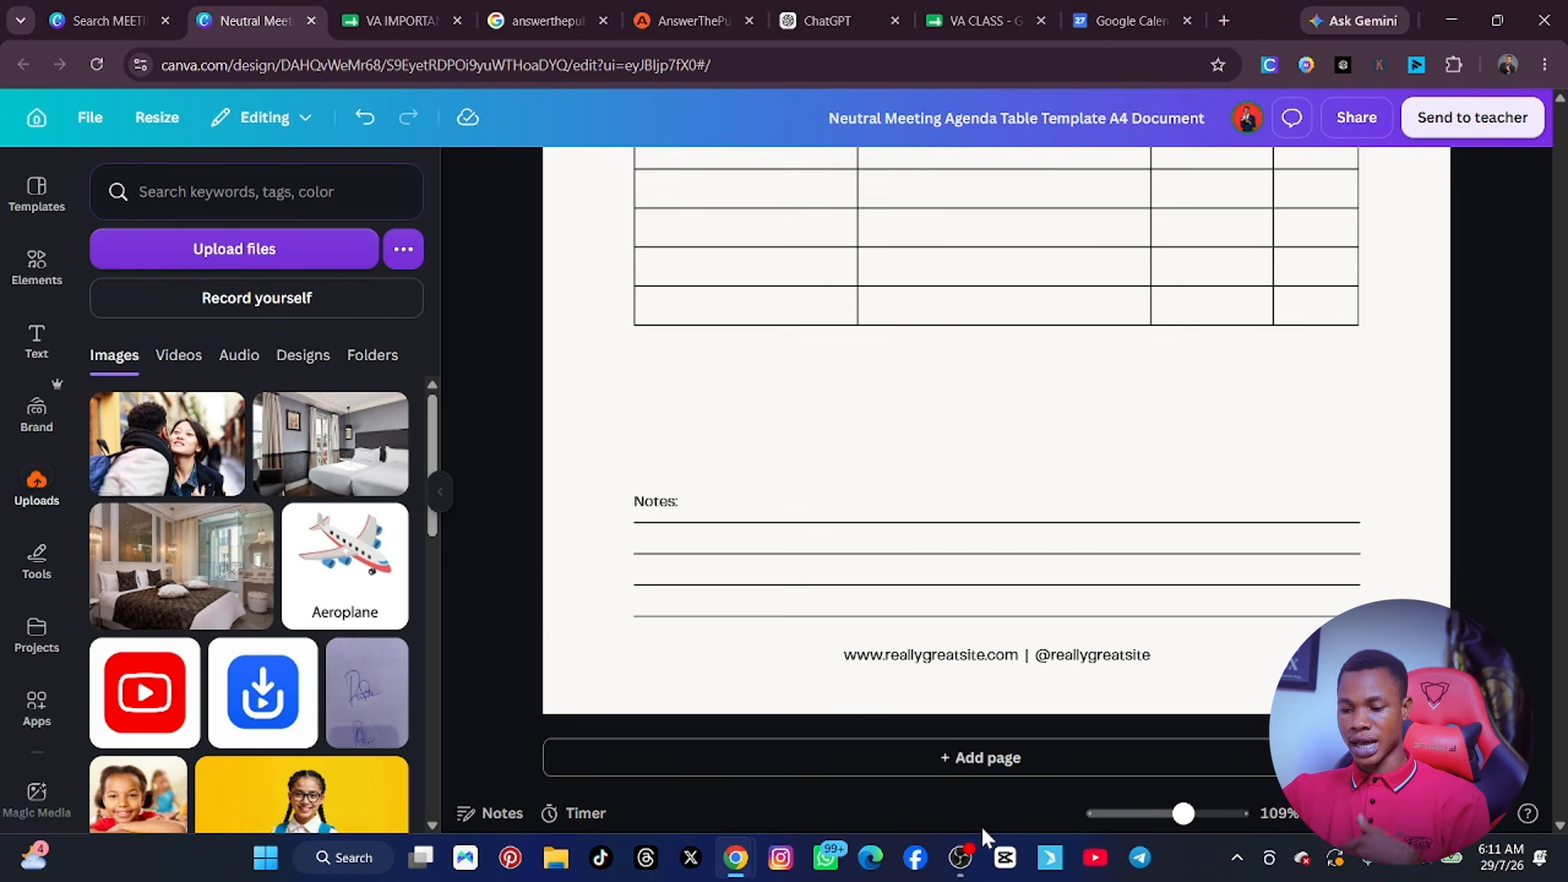
{"action": "mouse_move", "coordinate": [968, 831]}
{"action": "scroll", "coordinate": [1189, 332], "scroll_direction": "up", "scroll_amount": 8}
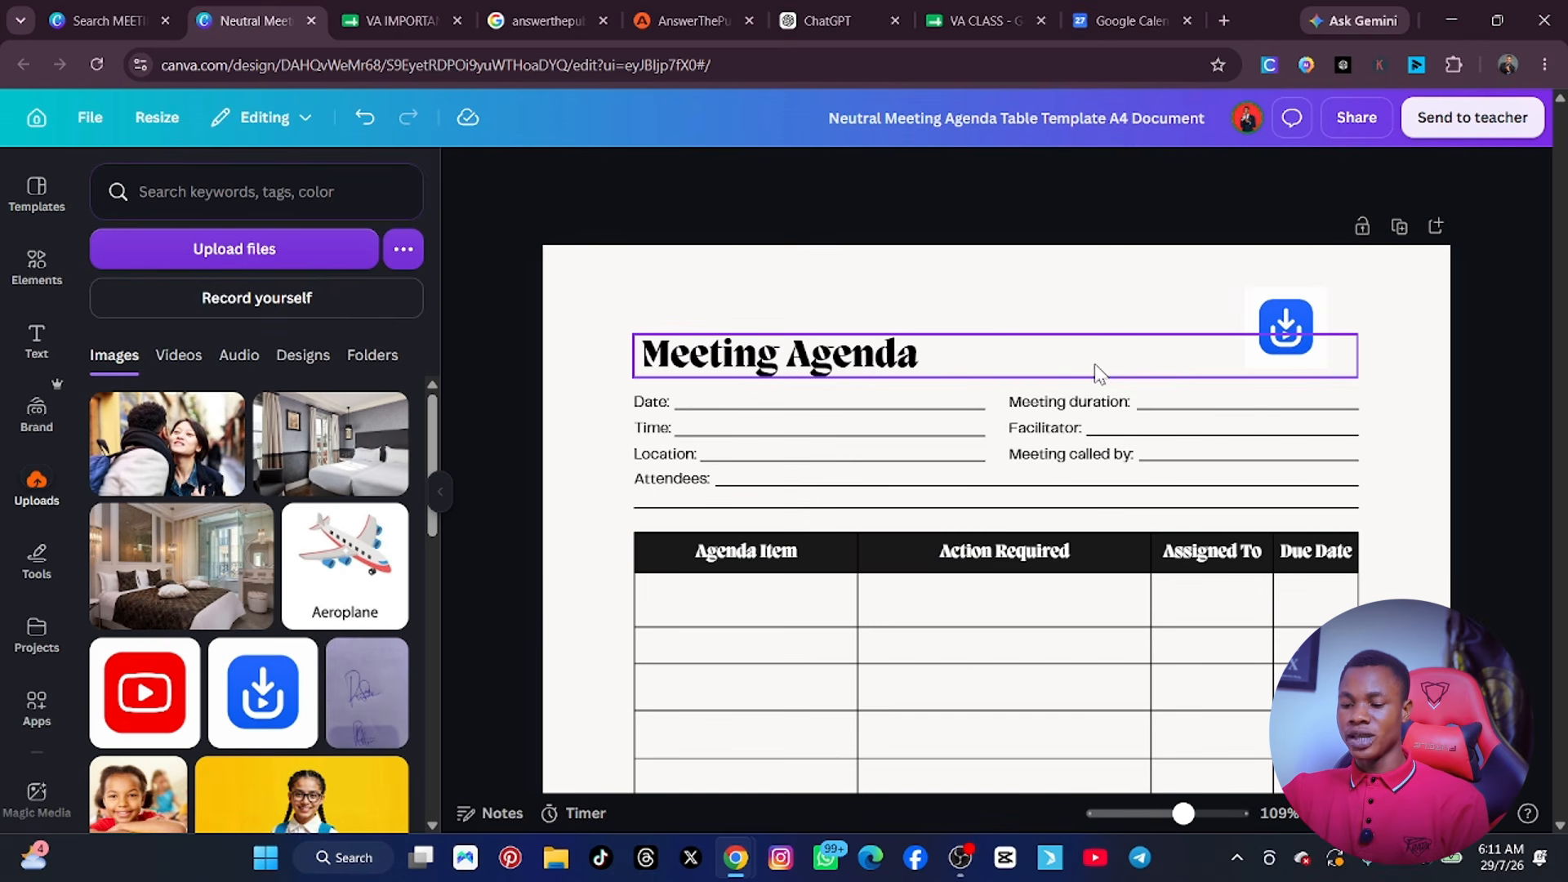
{"action": "scroll", "coordinate": [910, 384], "scroll_direction": "down", "scroll_amount": 7}
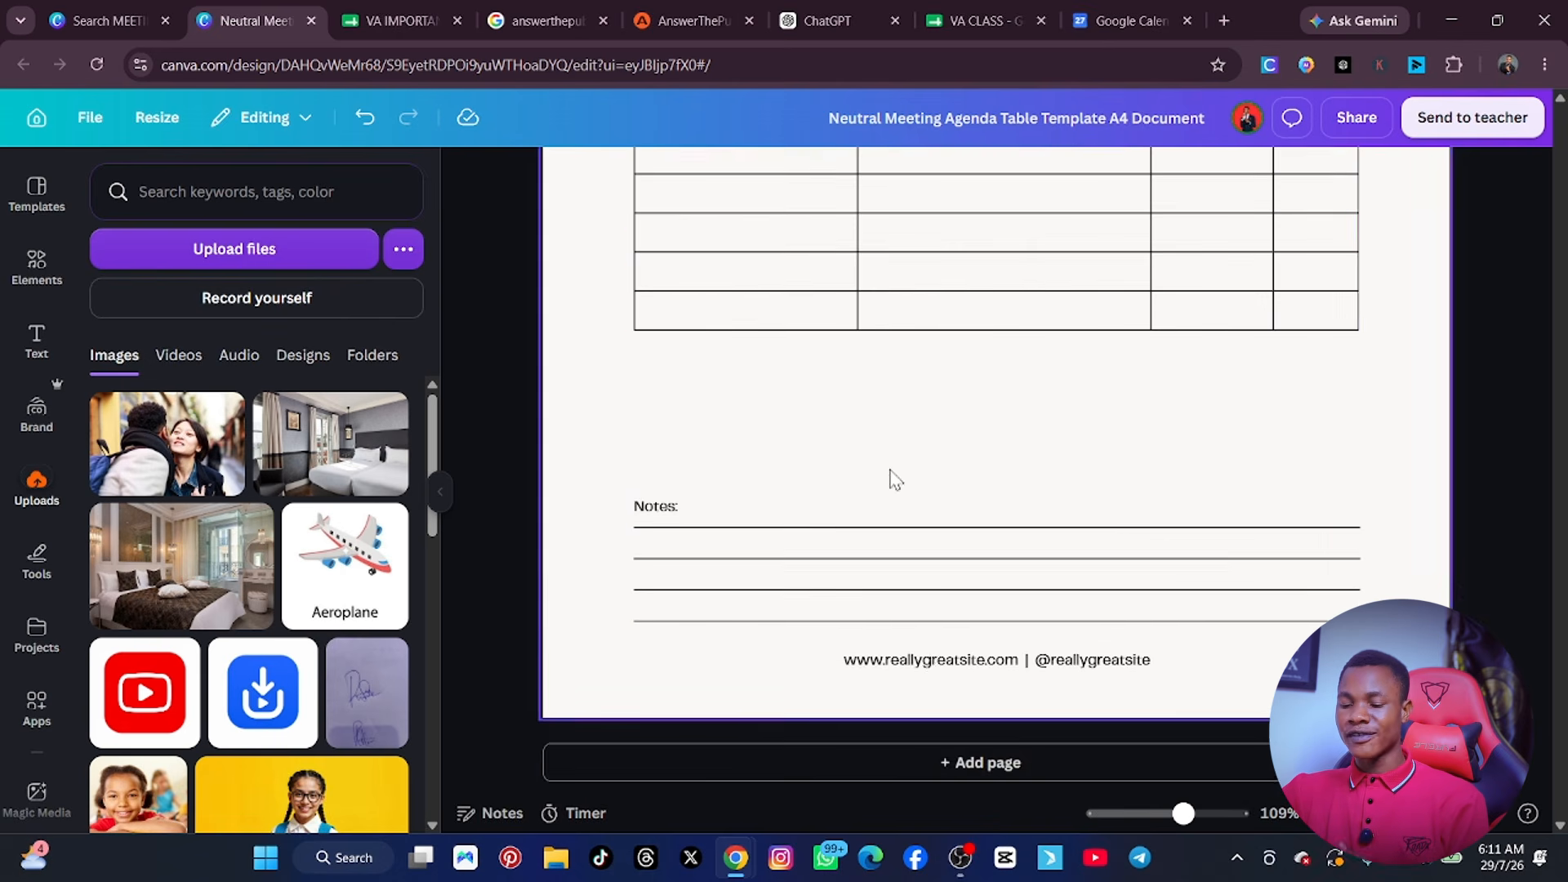
{"action": "scroll", "coordinate": [888, 586], "scroll_direction": "up", "scroll_amount": 7}
{"action": "scroll", "coordinate": [833, 326], "scroll_direction": "up", "scroll_amount": 1}
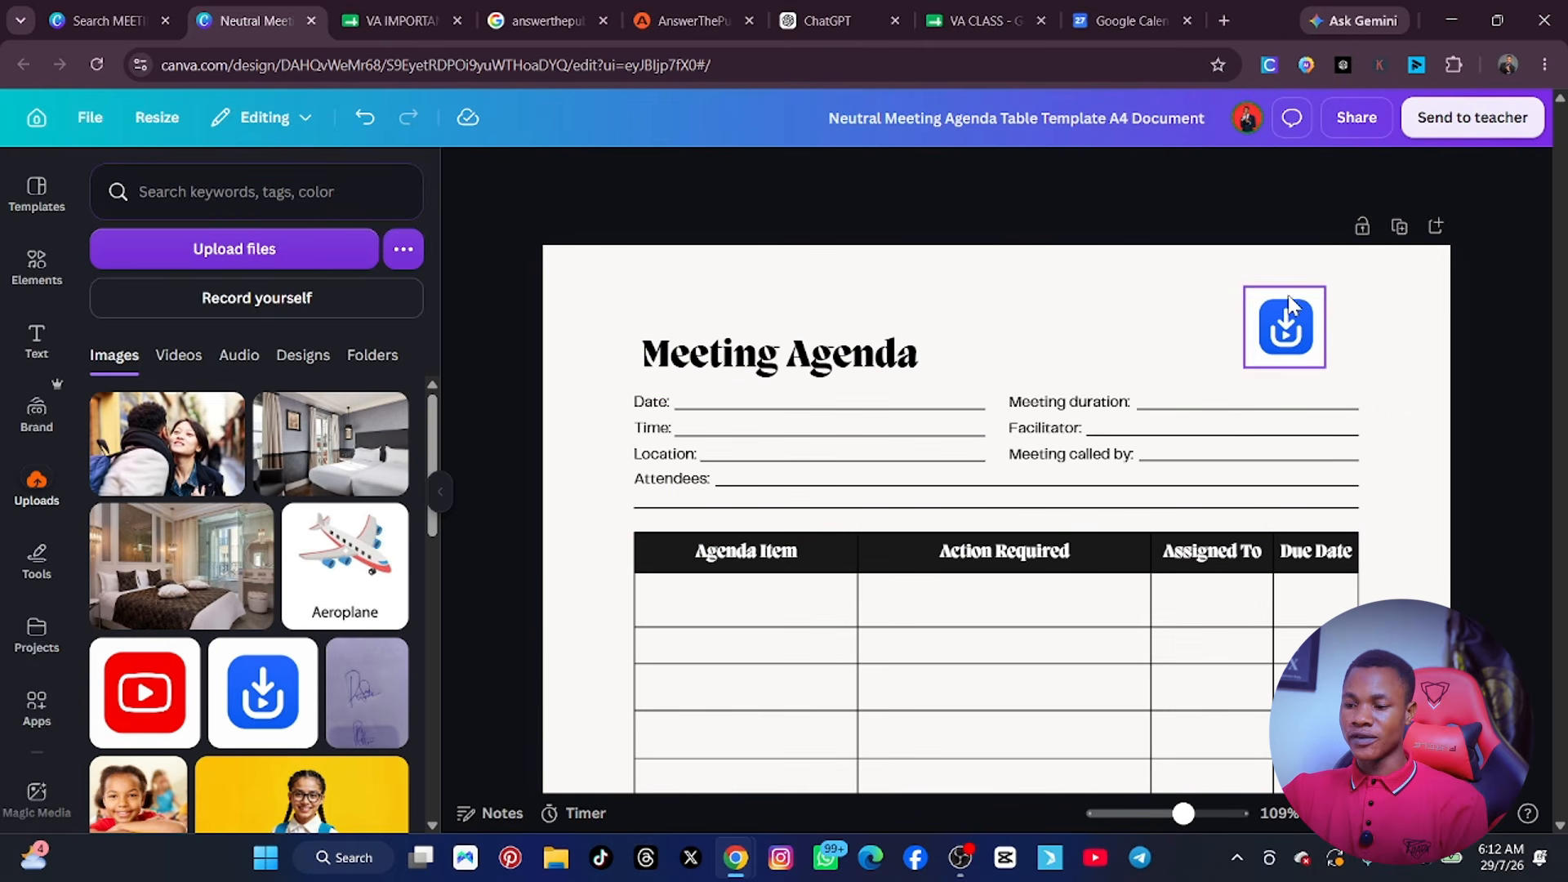
{"action": "left_click", "coordinate": [1401, 228]}
Rename the design as MEETING AGENDA.
{"action": "scroll", "coordinate": [963, 494], "scroll_direction": "down", "scroll_amount": 3}
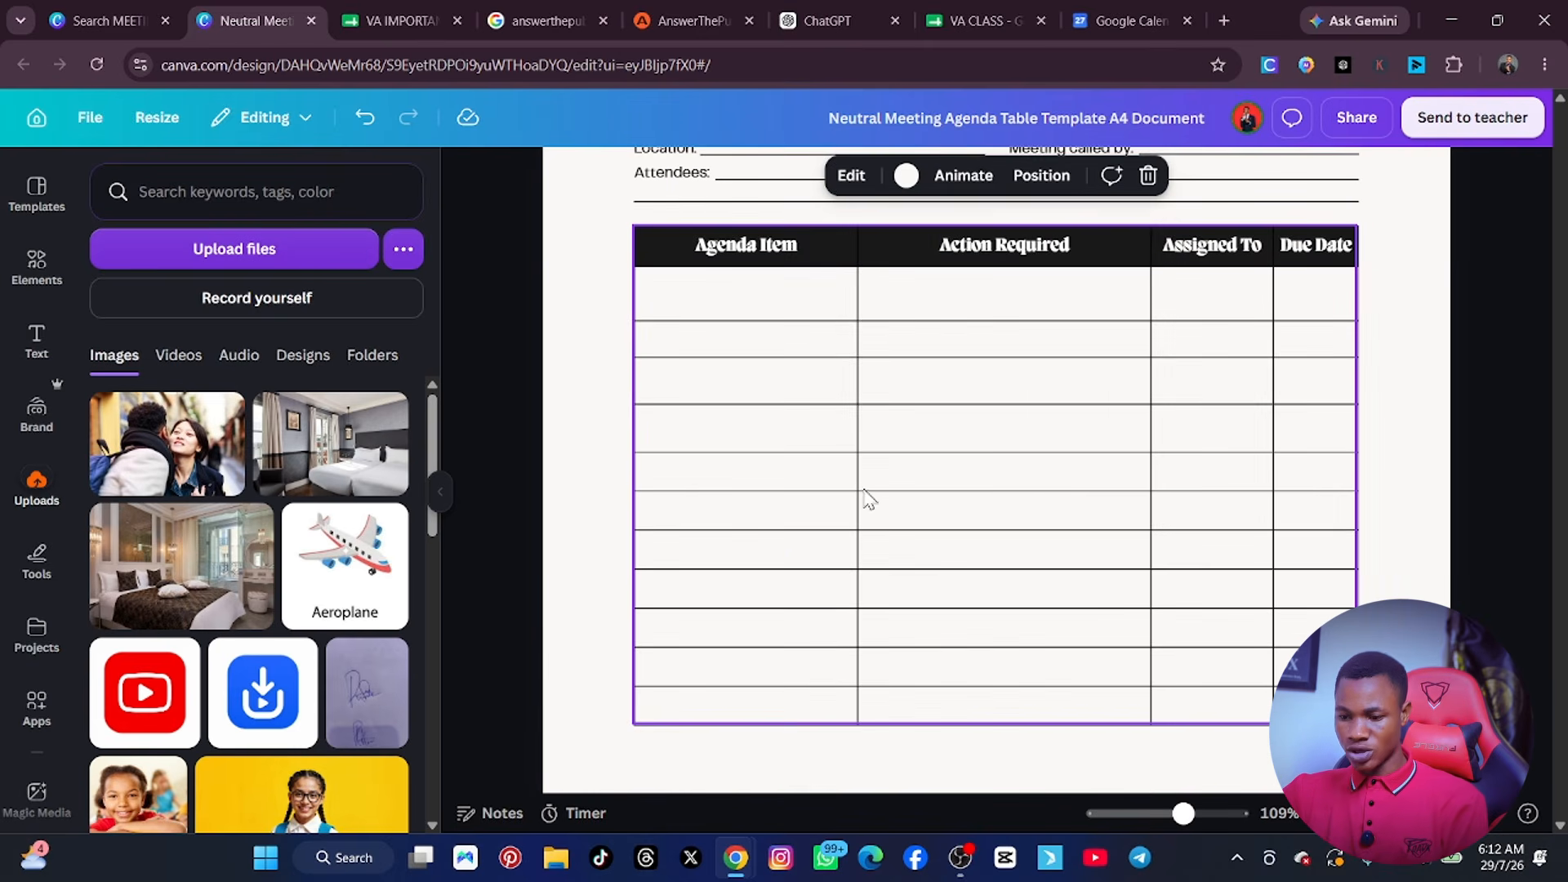
{"action": "scroll", "coordinate": [997, 510], "scroll_direction": "up", "scroll_amount": 2}
{"action": "scroll", "coordinate": [987, 519], "scroll_direction": "down", "scroll_amount": 3}
{"action": "scroll", "coordinate": [984, 469], "scroll_direction": "up", "scroll_amount": 5}
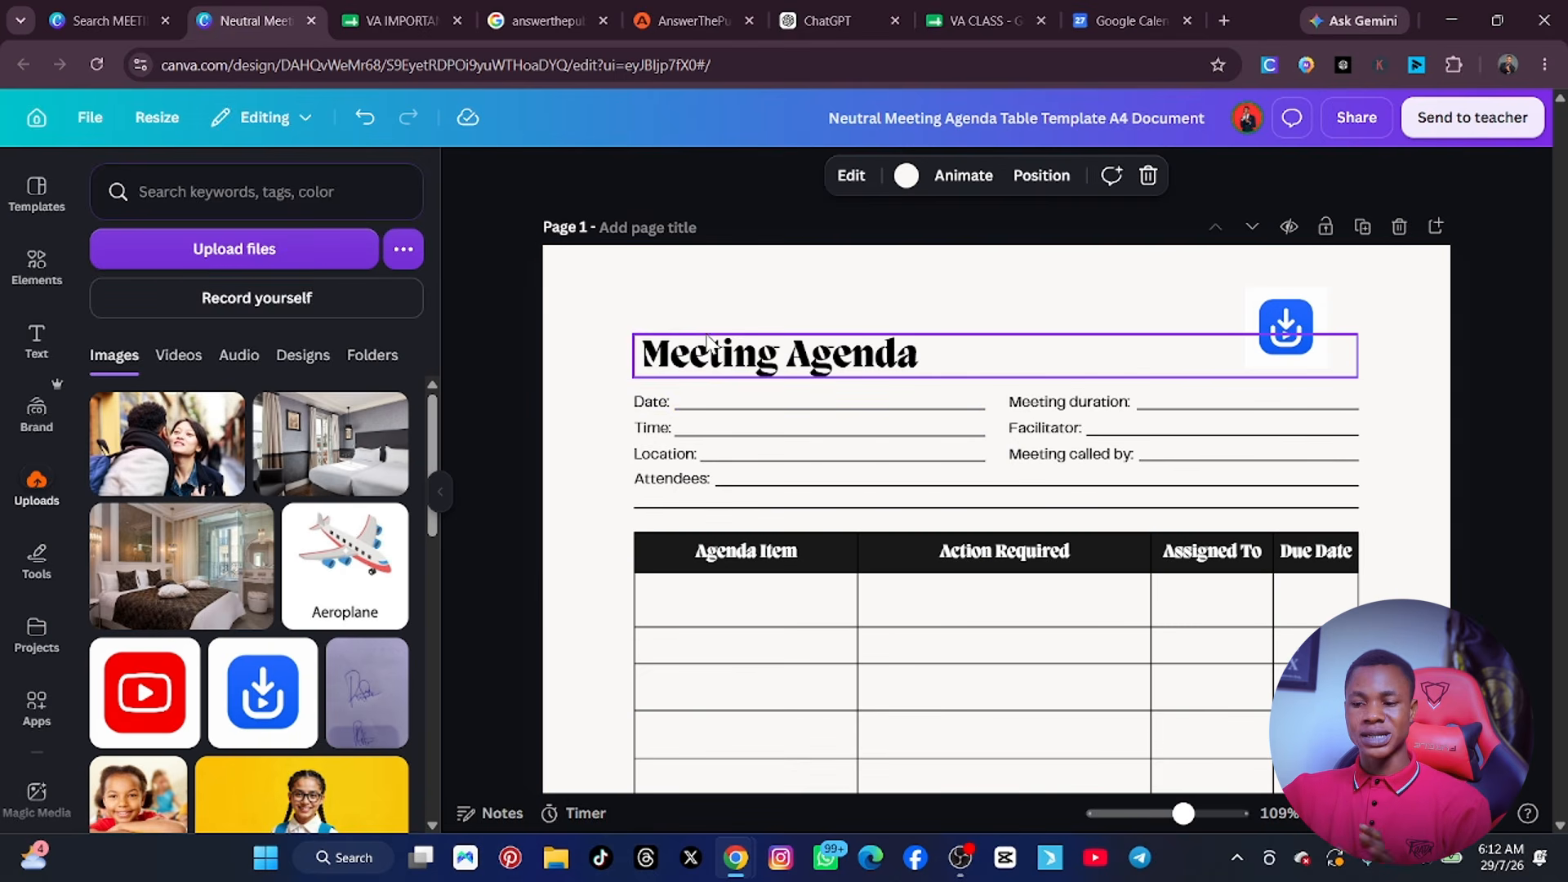
{"action": "left_click", "coordinate": [964, 109]}
{"action": "type", "text": "MEET"}
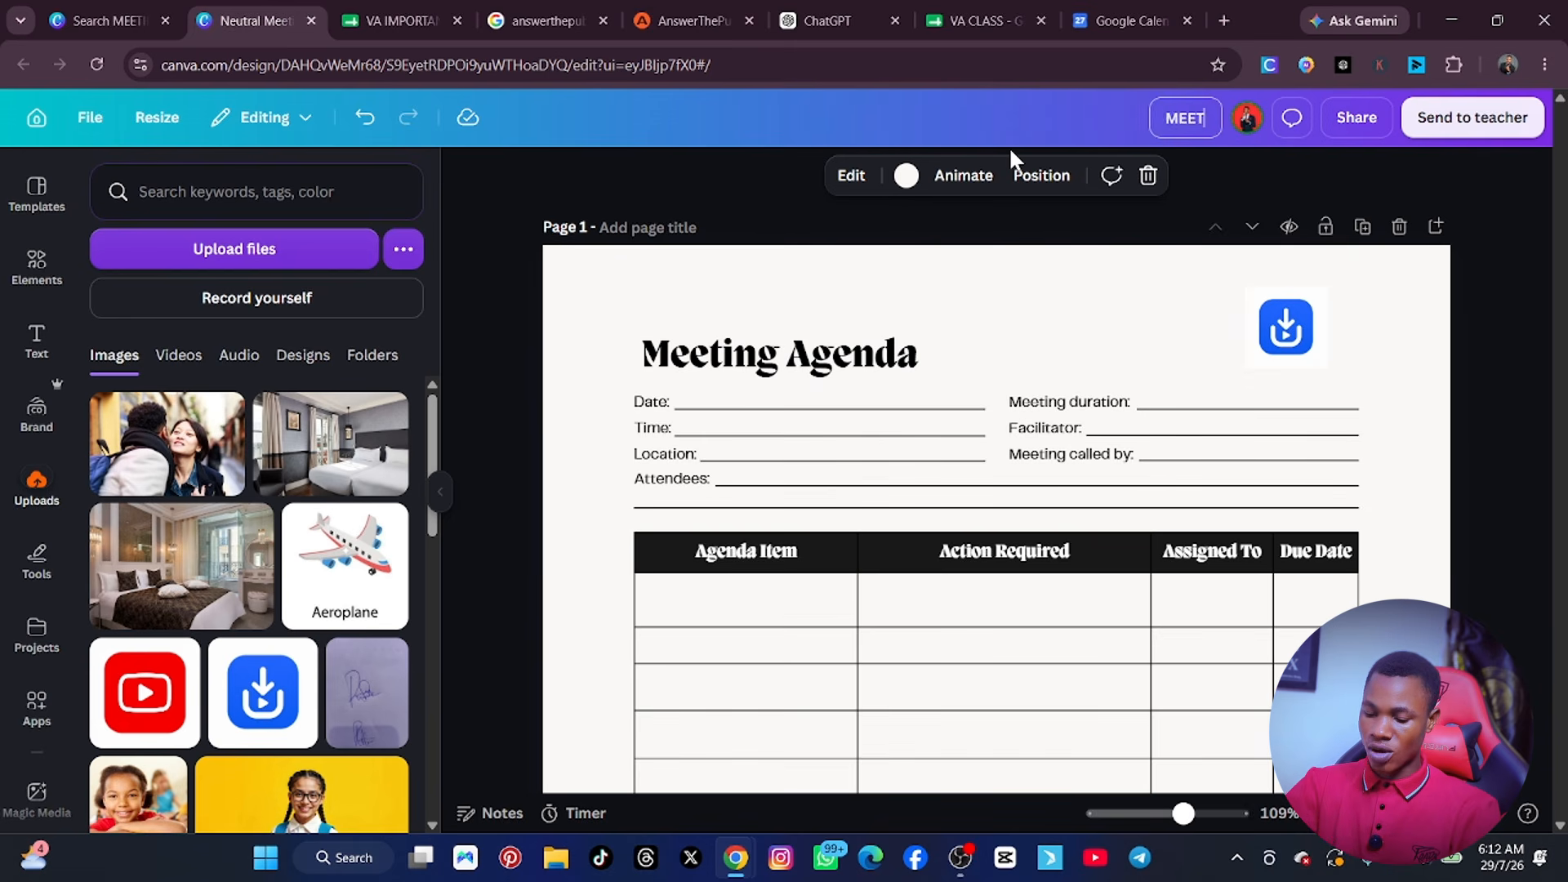
{"action": "type", "text": "ING AGEND"}
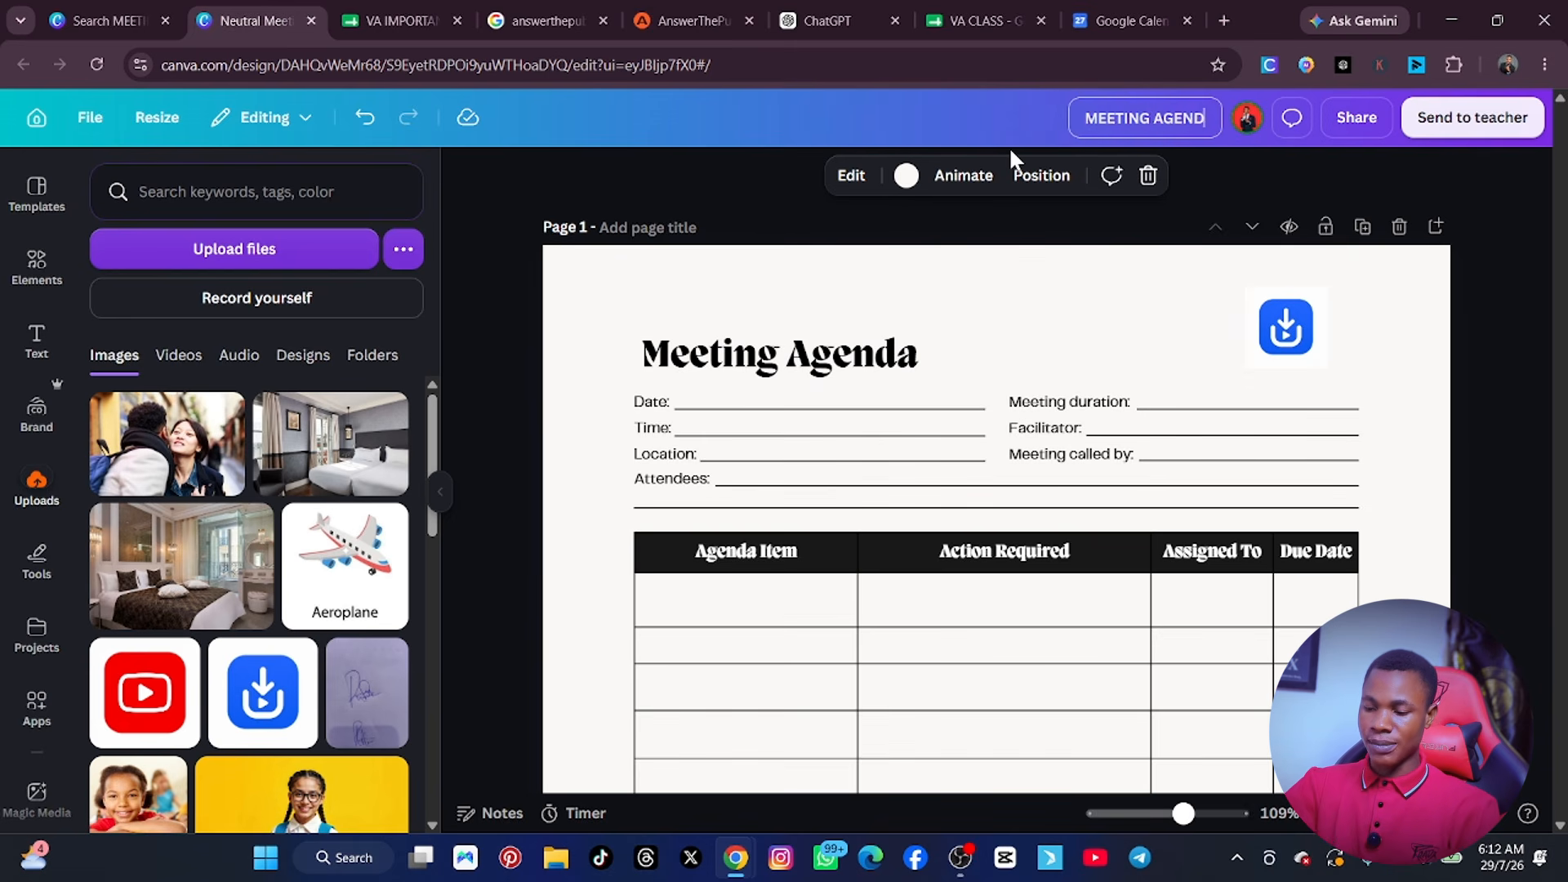
{"action": "type", "text": "A"}
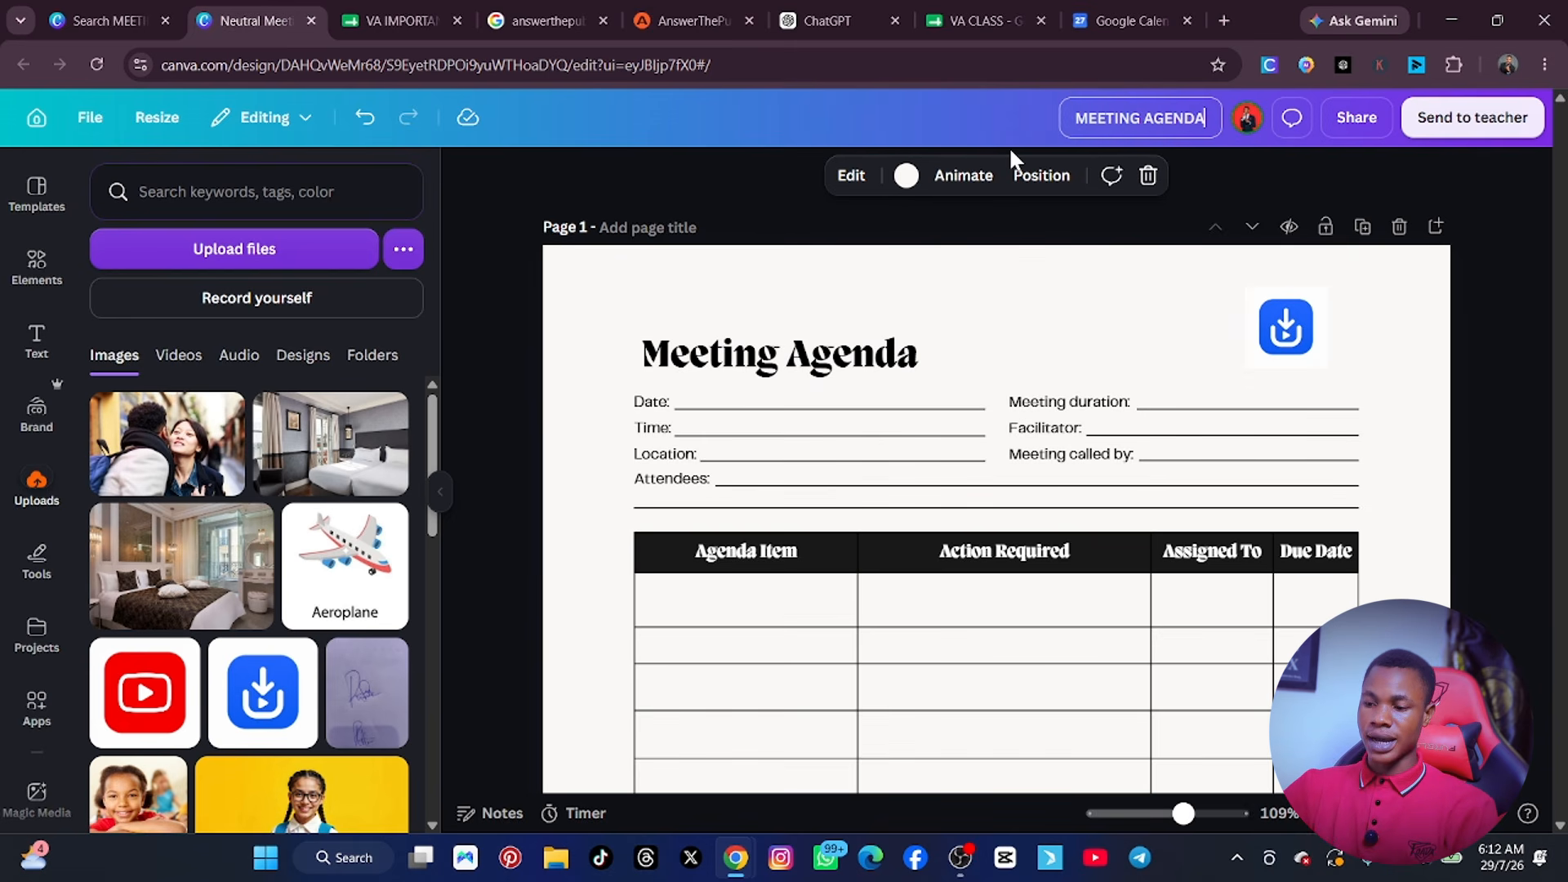
Set the design's sharing access to Anyone with the link with the Can edit permission, and close the sharing options.
{"action": "left_click", "coordinate": [1356, 120]}
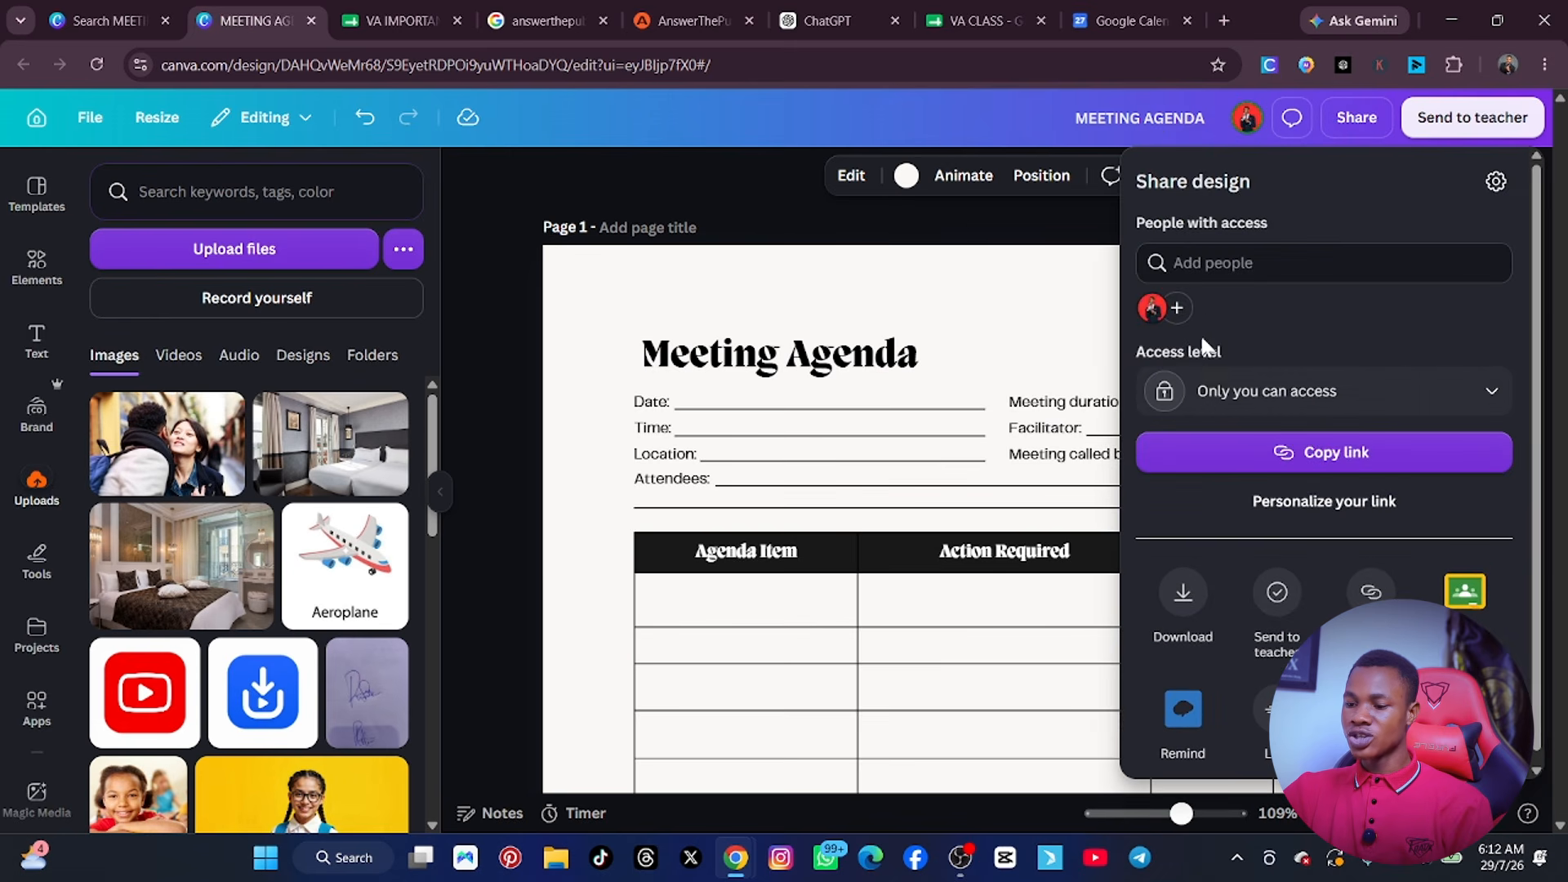
{"action": "left_click", "coordinate": [1216, 265]}
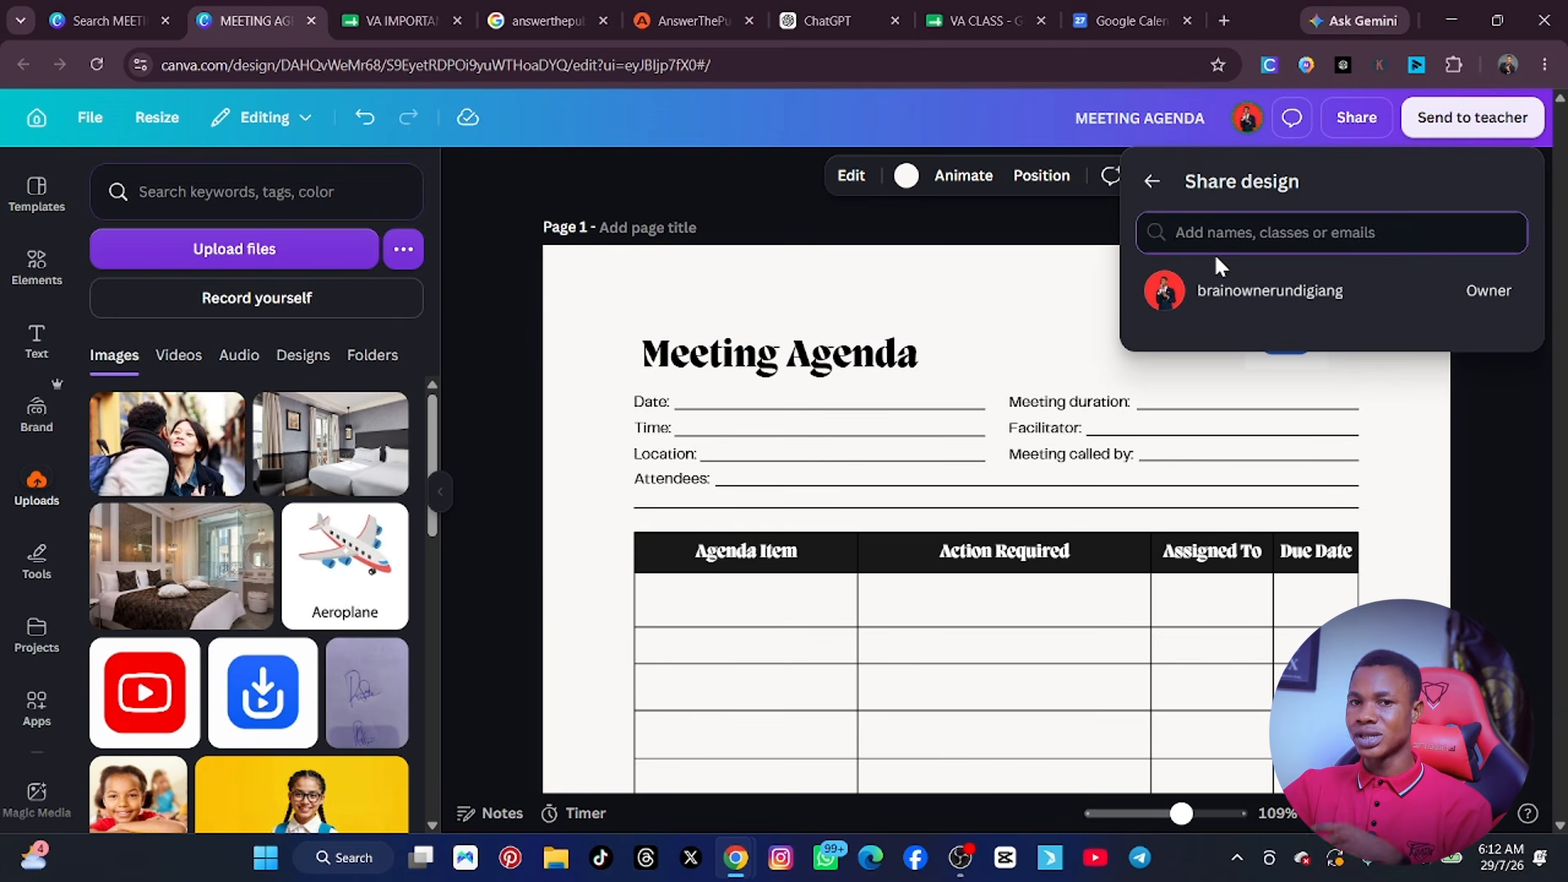
{"action": "left_click", "coordinate": [1065, 212]}
{"action": "left_click", "coordinate": [1369, 114]}
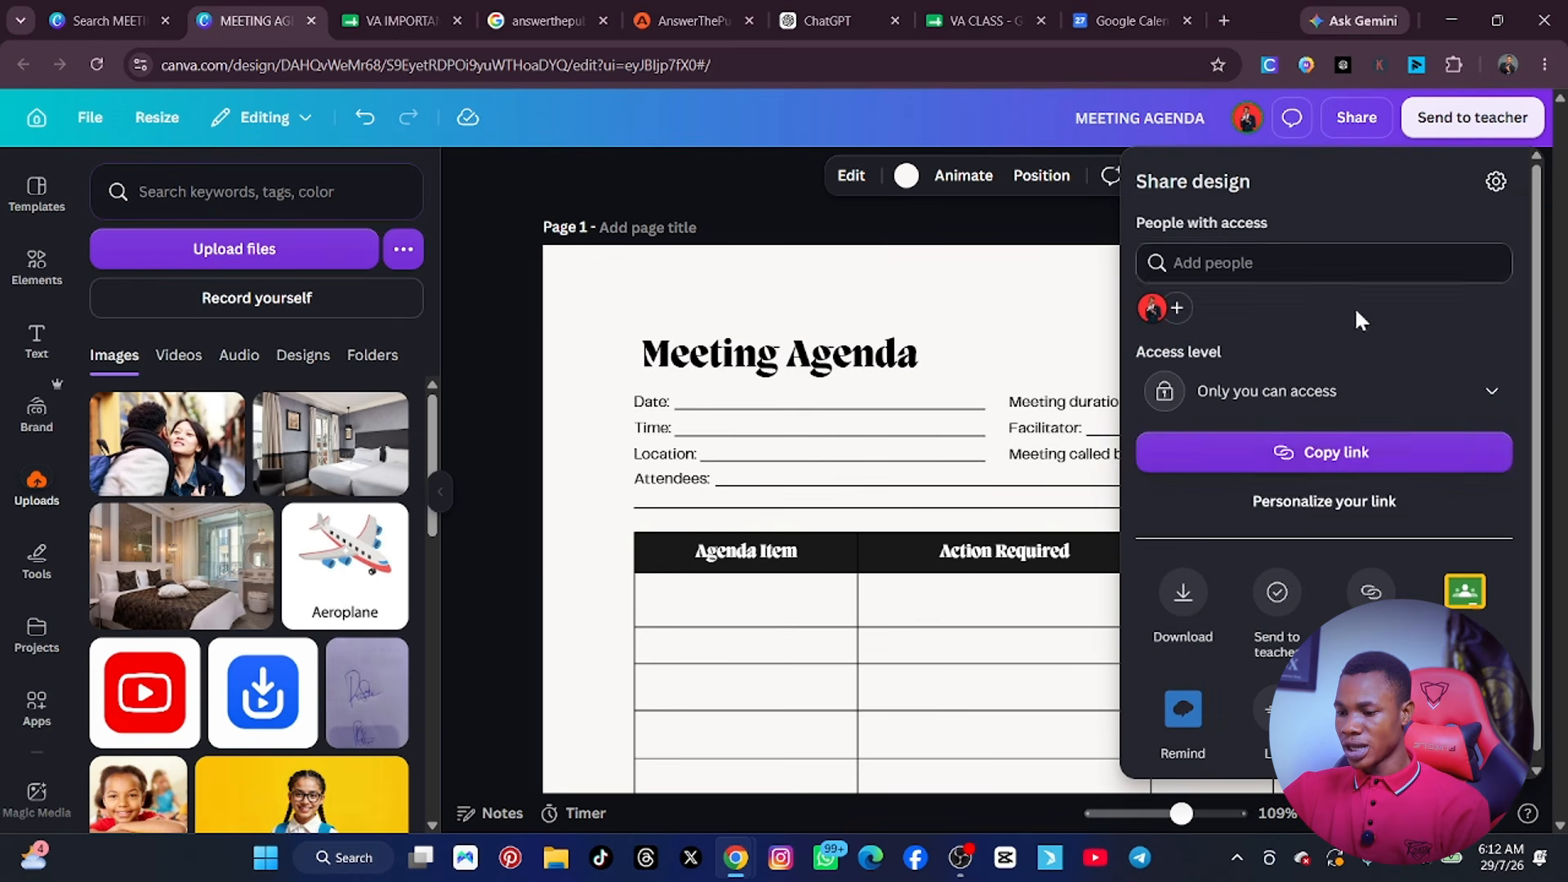
{"action": "left_click", "coordinate": [1485, 395]}
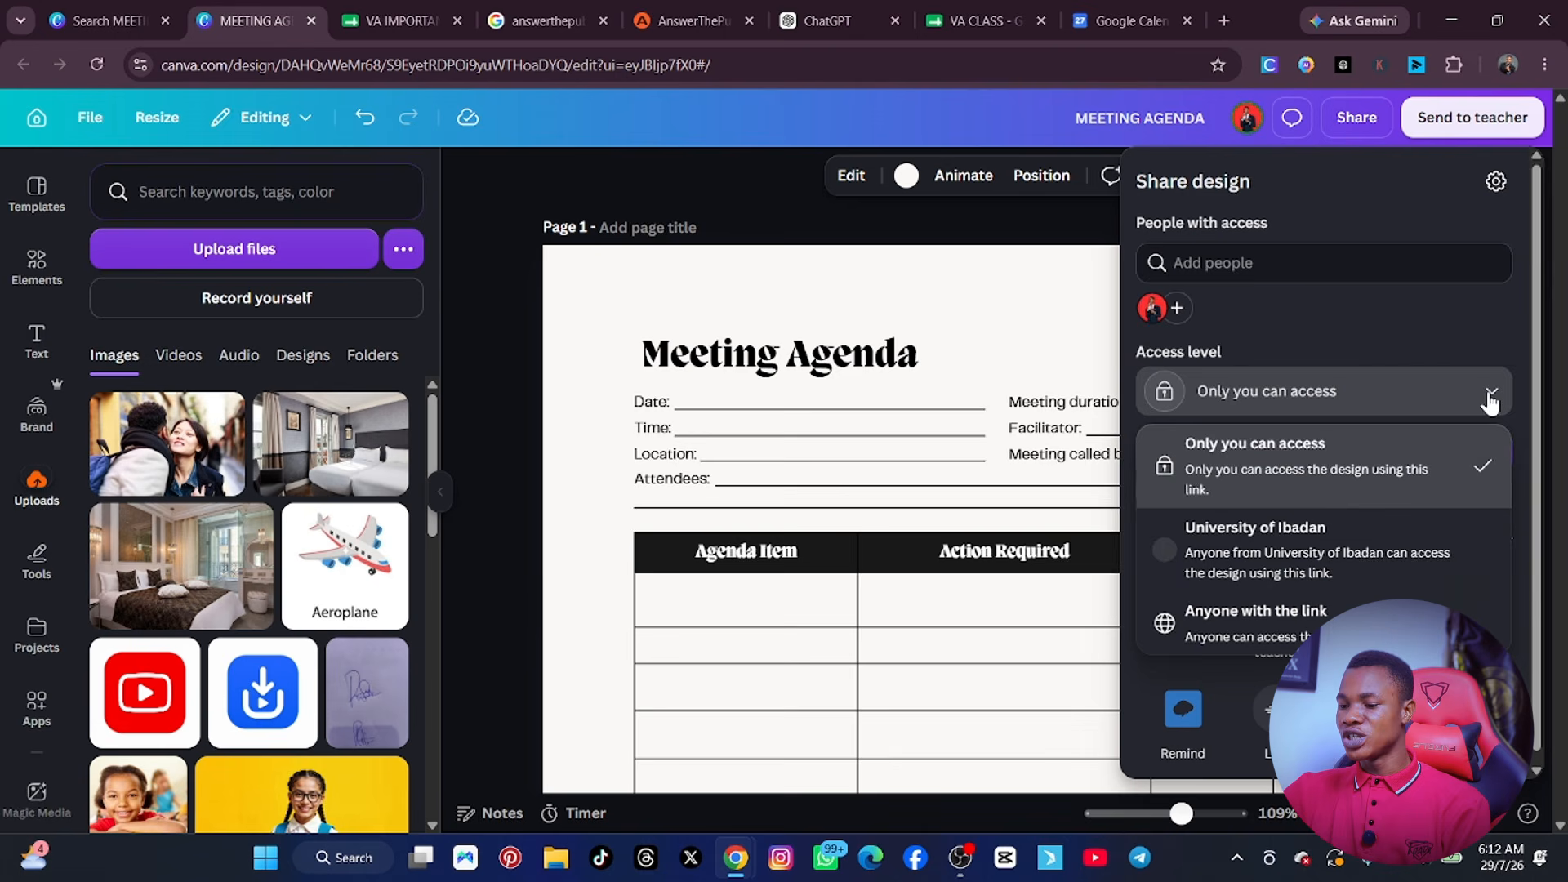
{"action": "left_click", "coordinate": [1250, 618]}
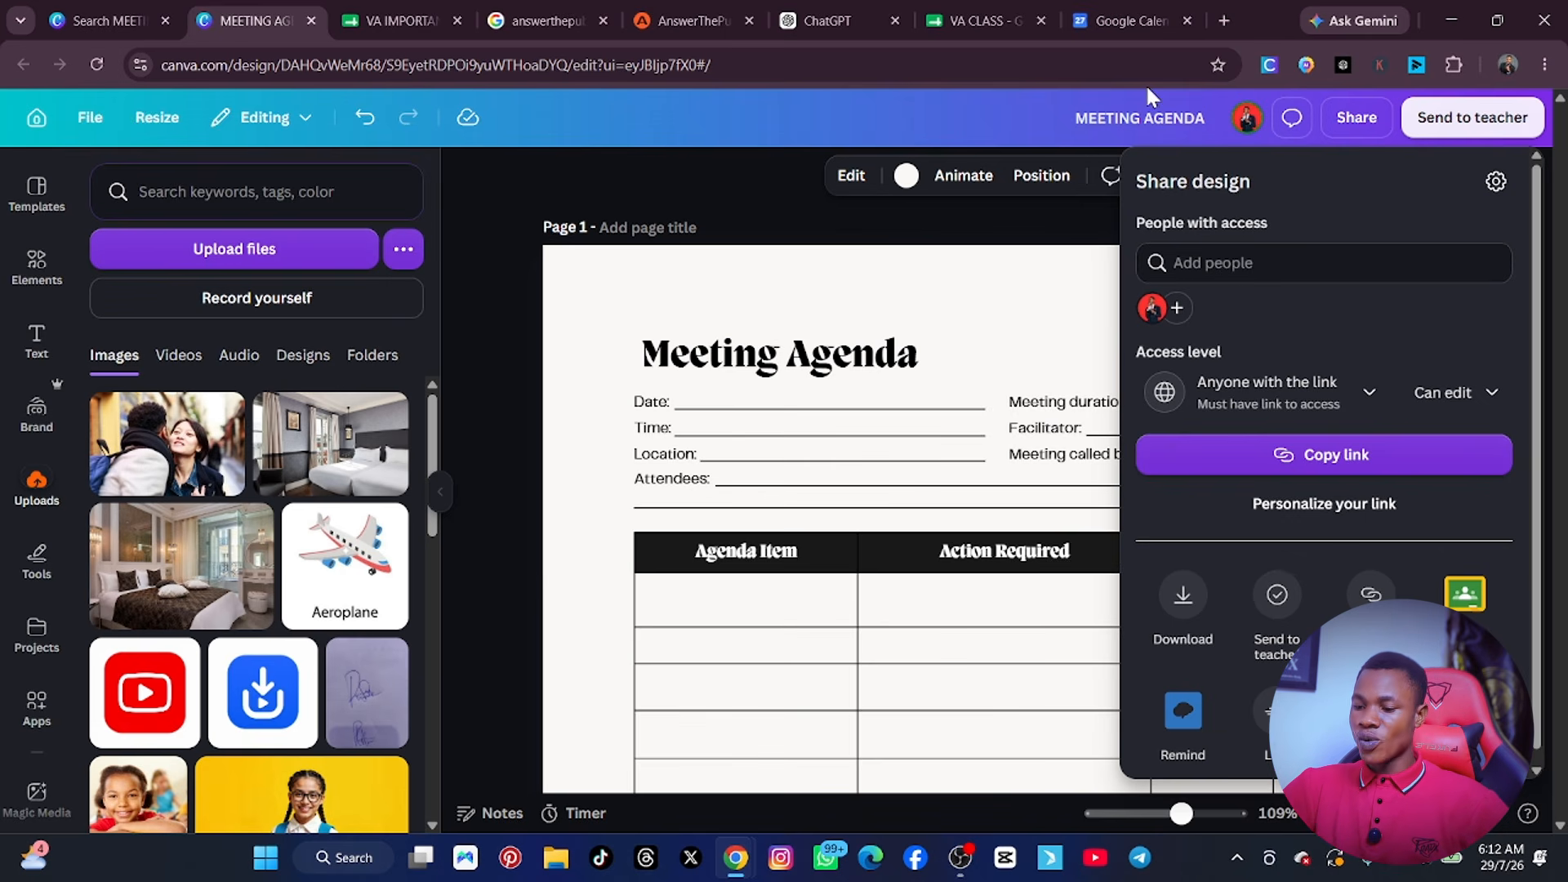
{"action": "left_click", "coordinate": [695, 296]}
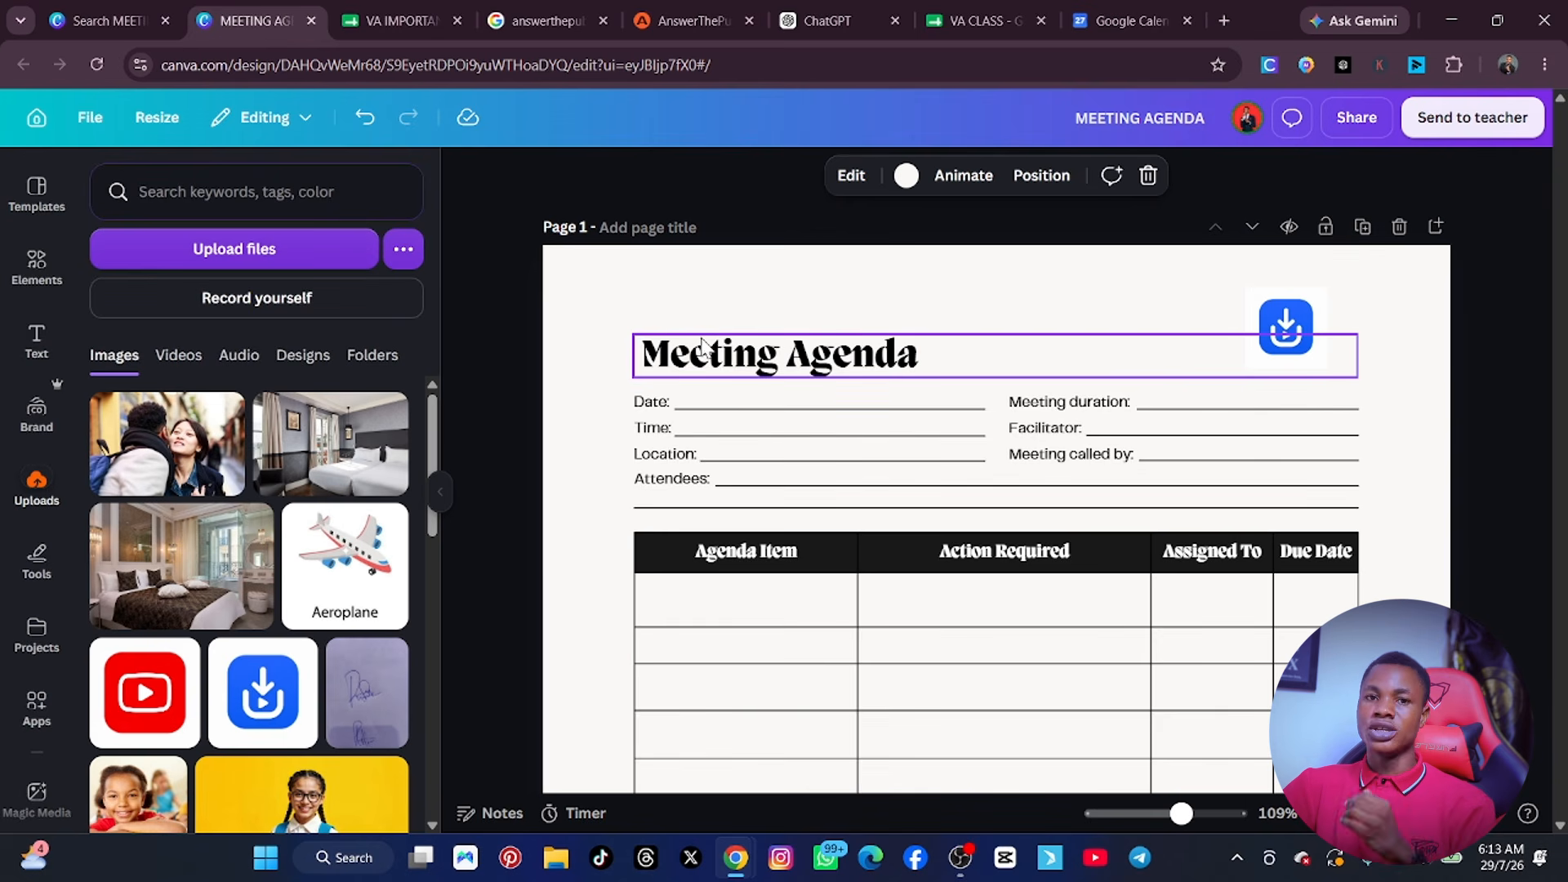
{"action": "scroll", "coordinate": [694, 359], "scroll_direction": "down", "scroll_amount": 10}
{"action": "scroll", "coordinate": [684, 376], "scroll_direction": "down", "scroll_amount": 2}
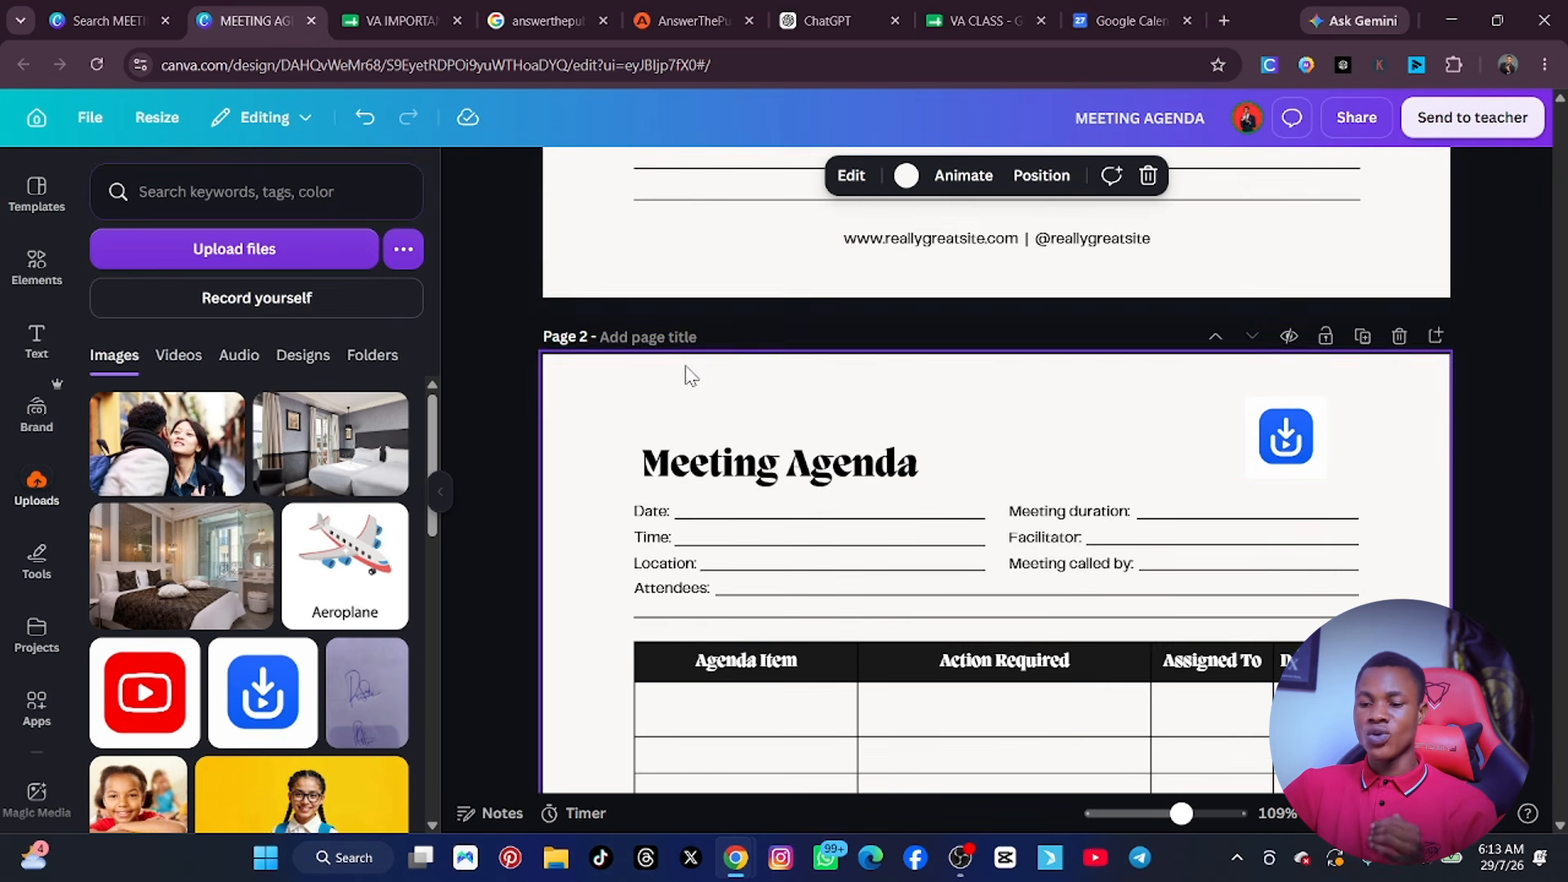
{"action": "scroll", "coordinate": [682, 374], "scroll_direction": "up", "scroll_amount": 15}
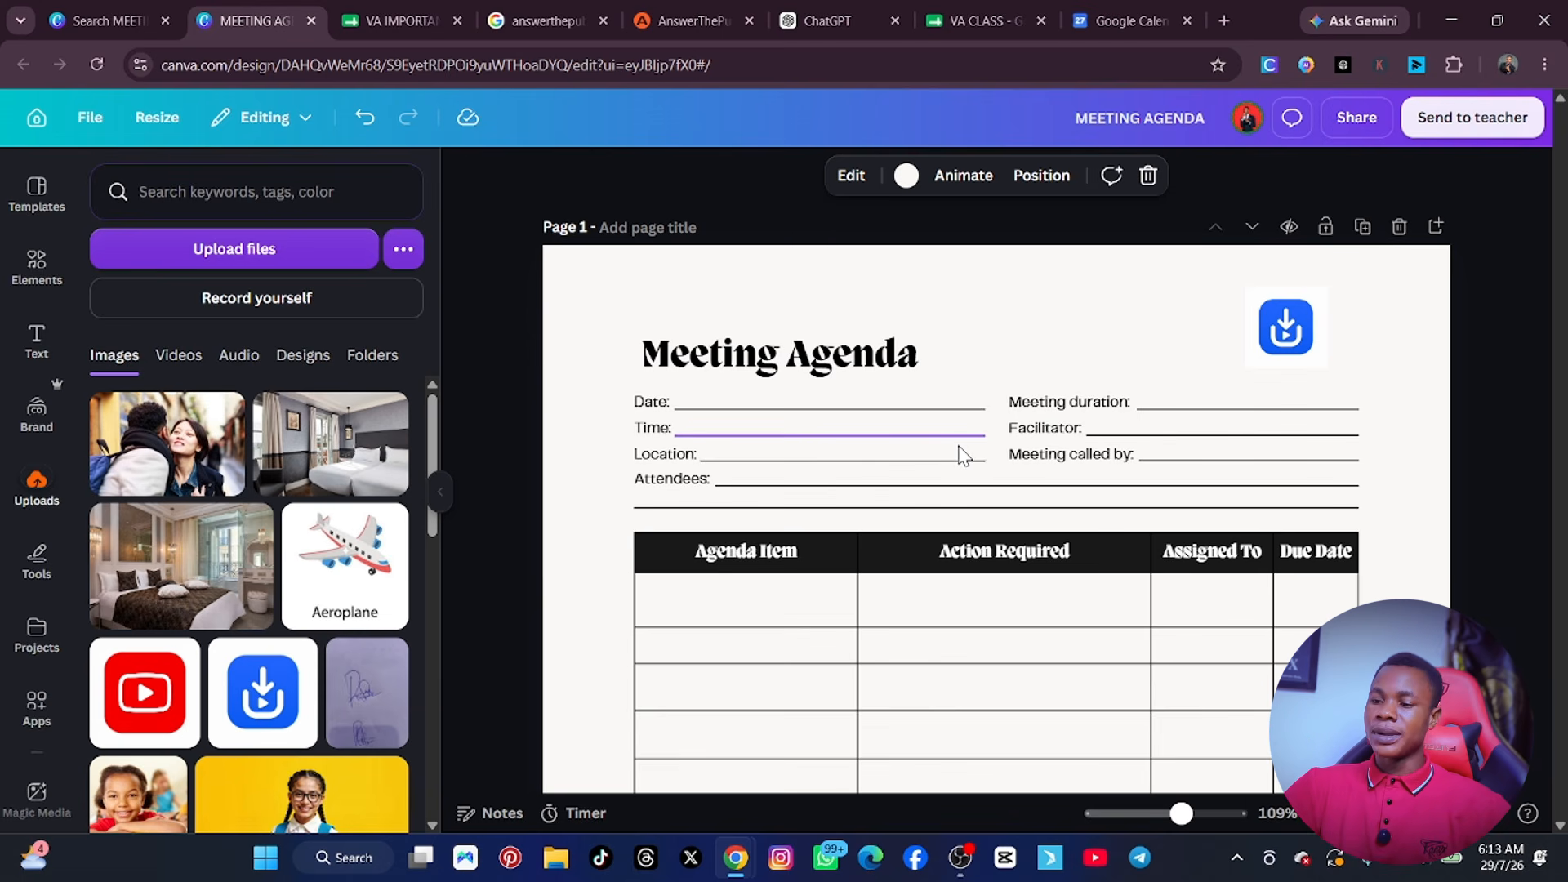
Open a new browser tab and search Google for otter ai.
{"action": "left_click", "coordinate": [1222, 20]}
{"action": "left_click", "coordinate": [583, 418]}
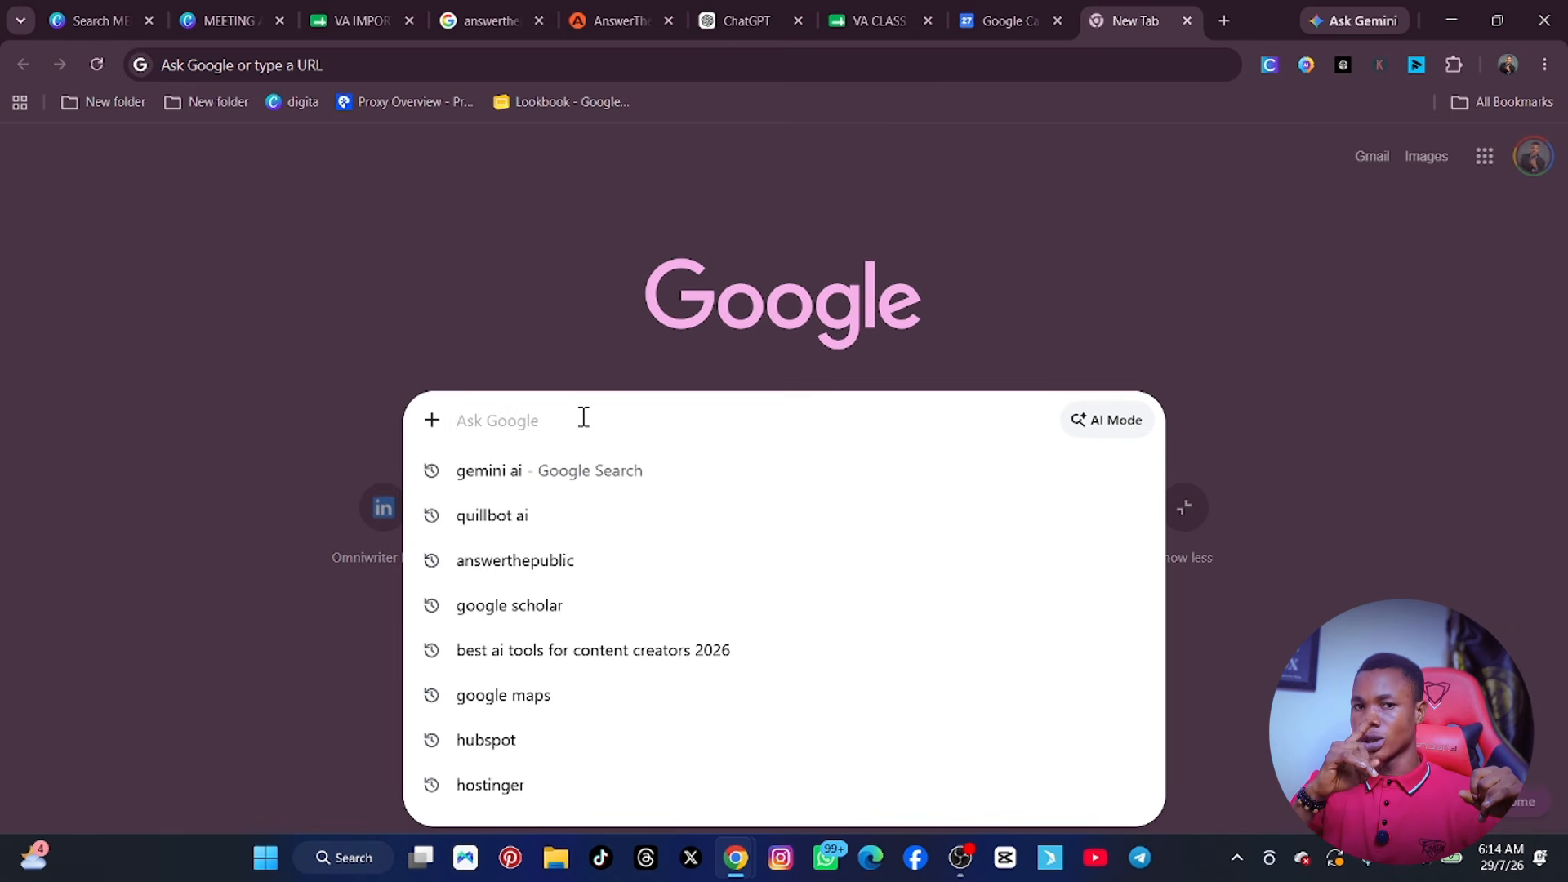
{"action": "type", "text": "OT"}
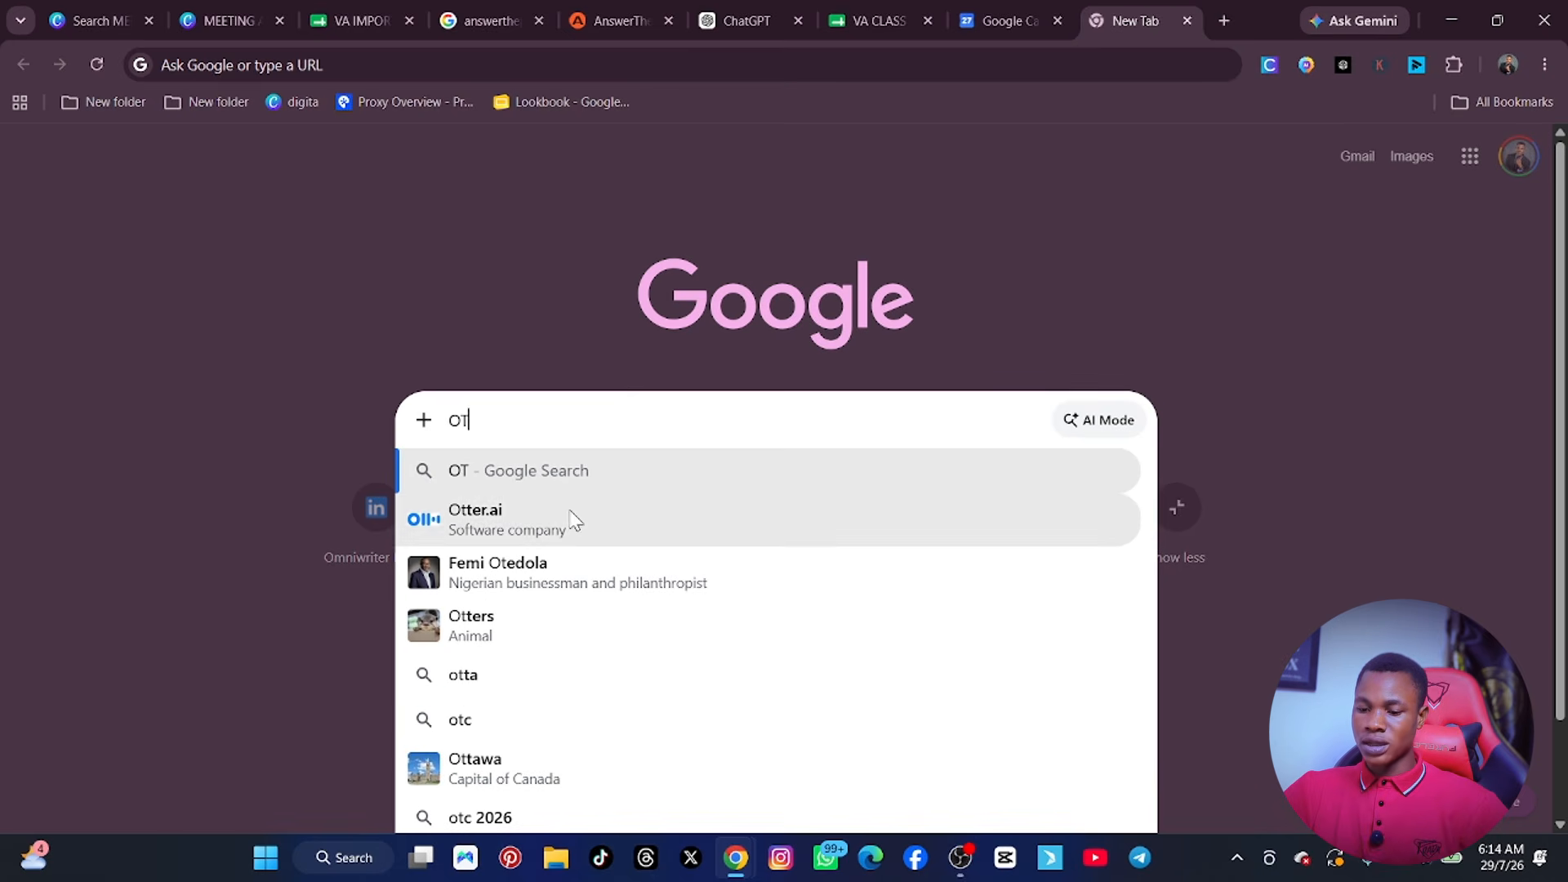
{"action": "left_click", "coordinate": [571, 515]}
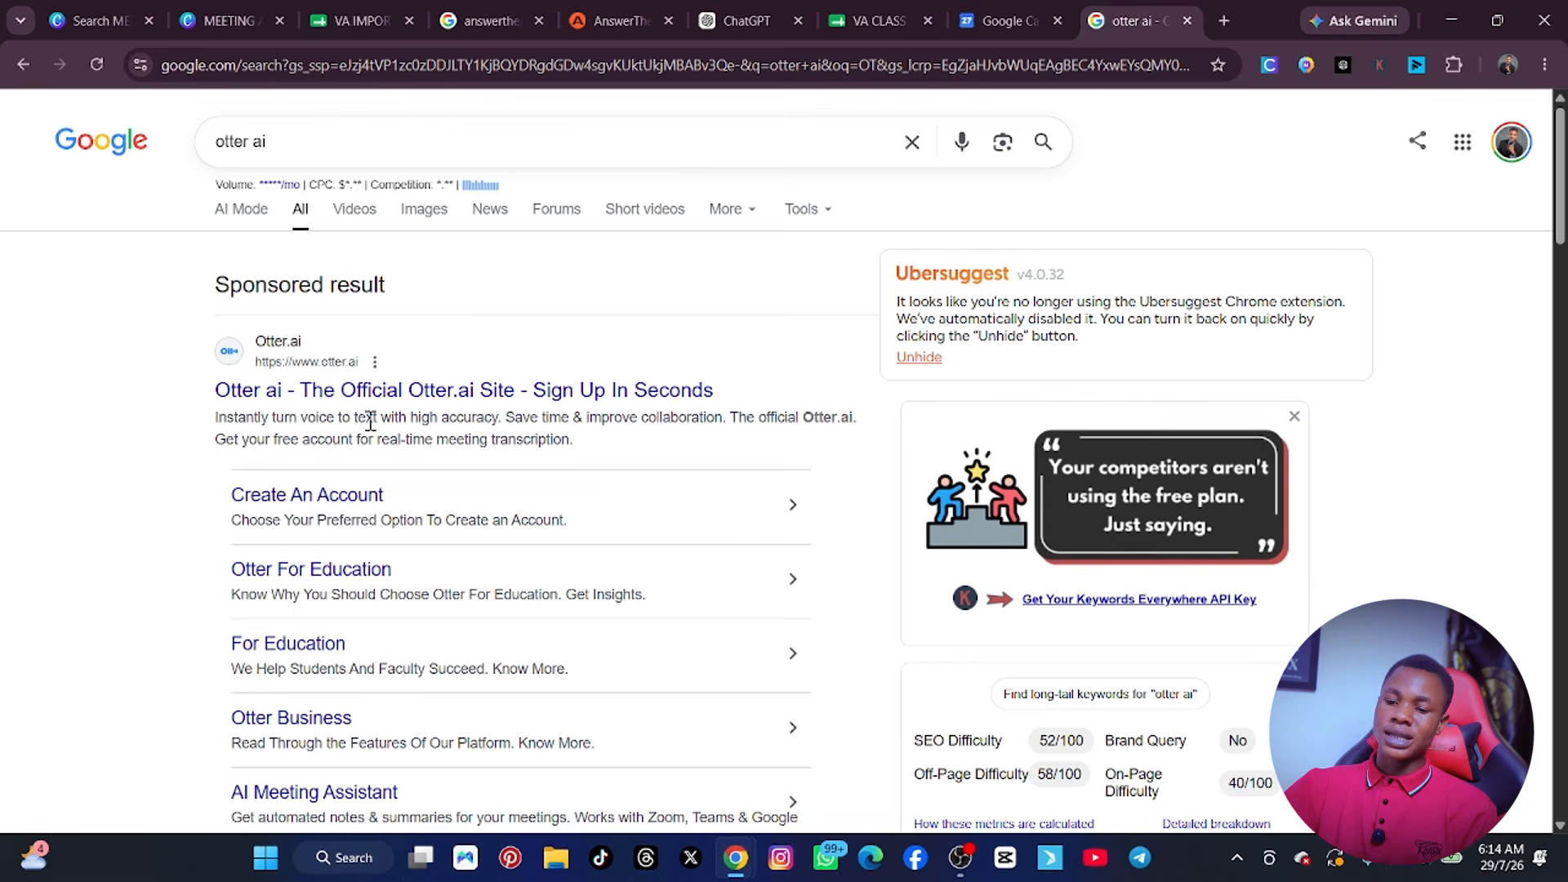
Replace the Google query with READ AI and run the search.
{"action": "left_click", "coordinate": [400, 141]}
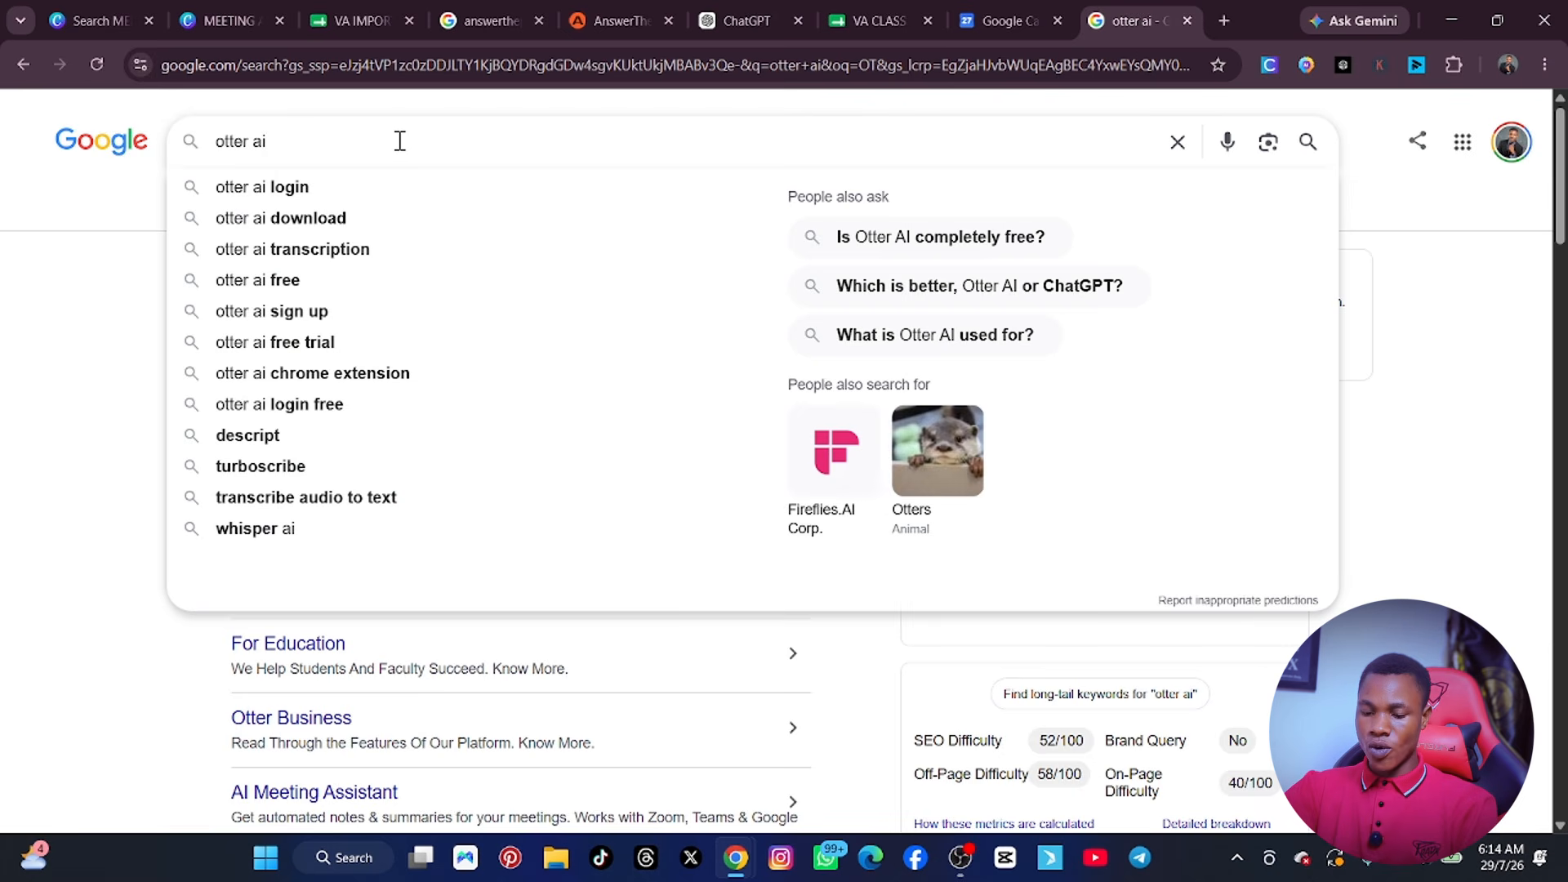
{"action": "key", "text": "ctrl+a"}
{"action": "type", "text": "READ AI"}
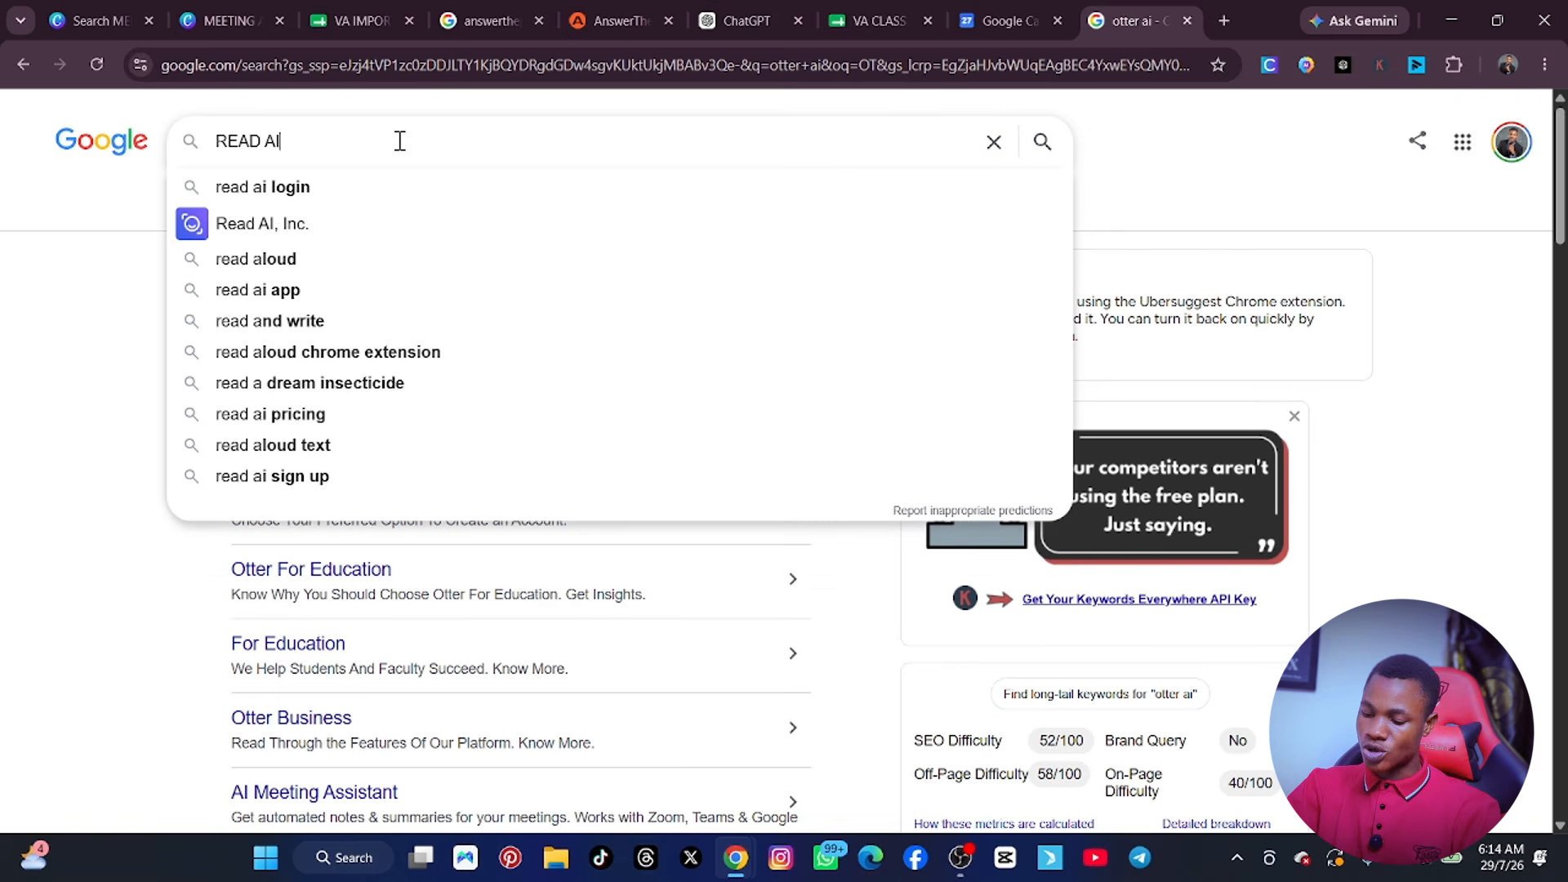
{"action": "key", "text": "Return"}
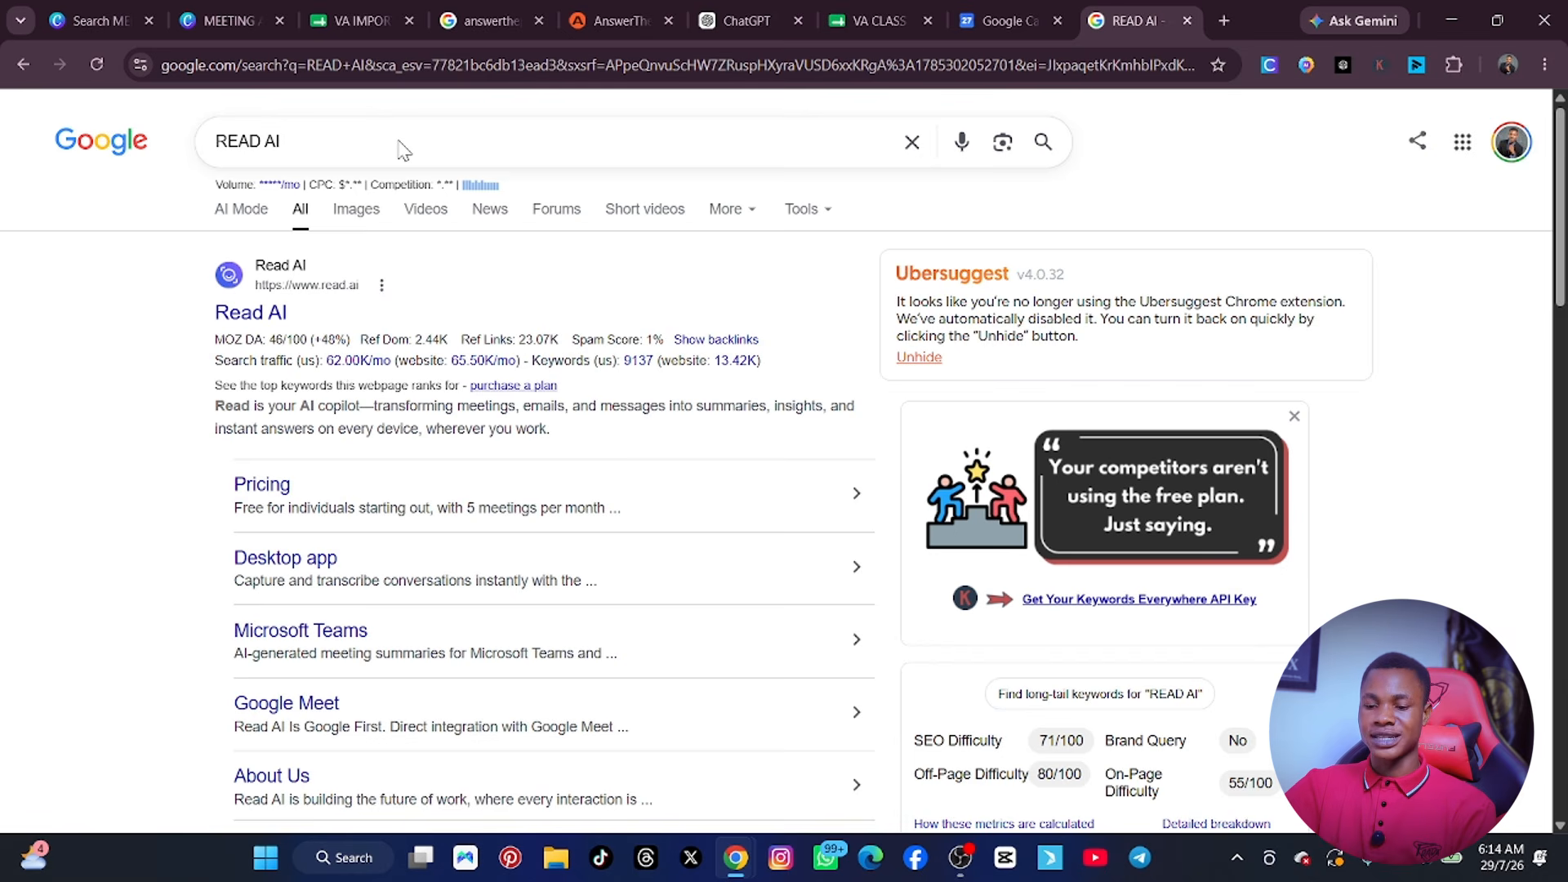
Search Google for FIREFLIES in place of the previous query.
{"action": "left_click", "coordinate": [354, 137]}
{"action": "key", "text": "ctrl+a"}
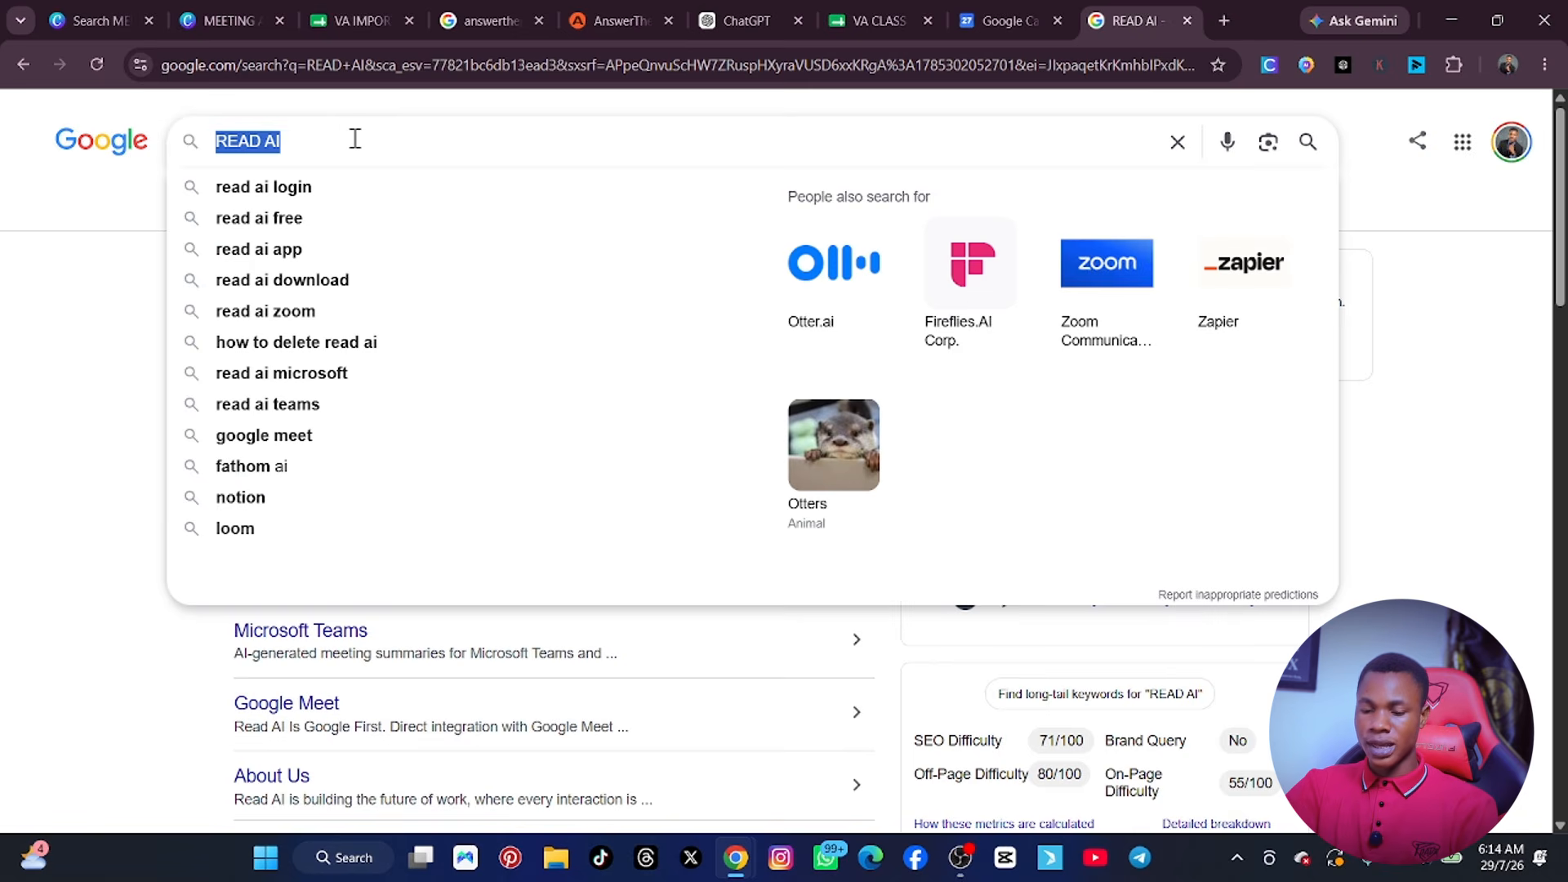
{"action": "type", "text": "FIREF"}
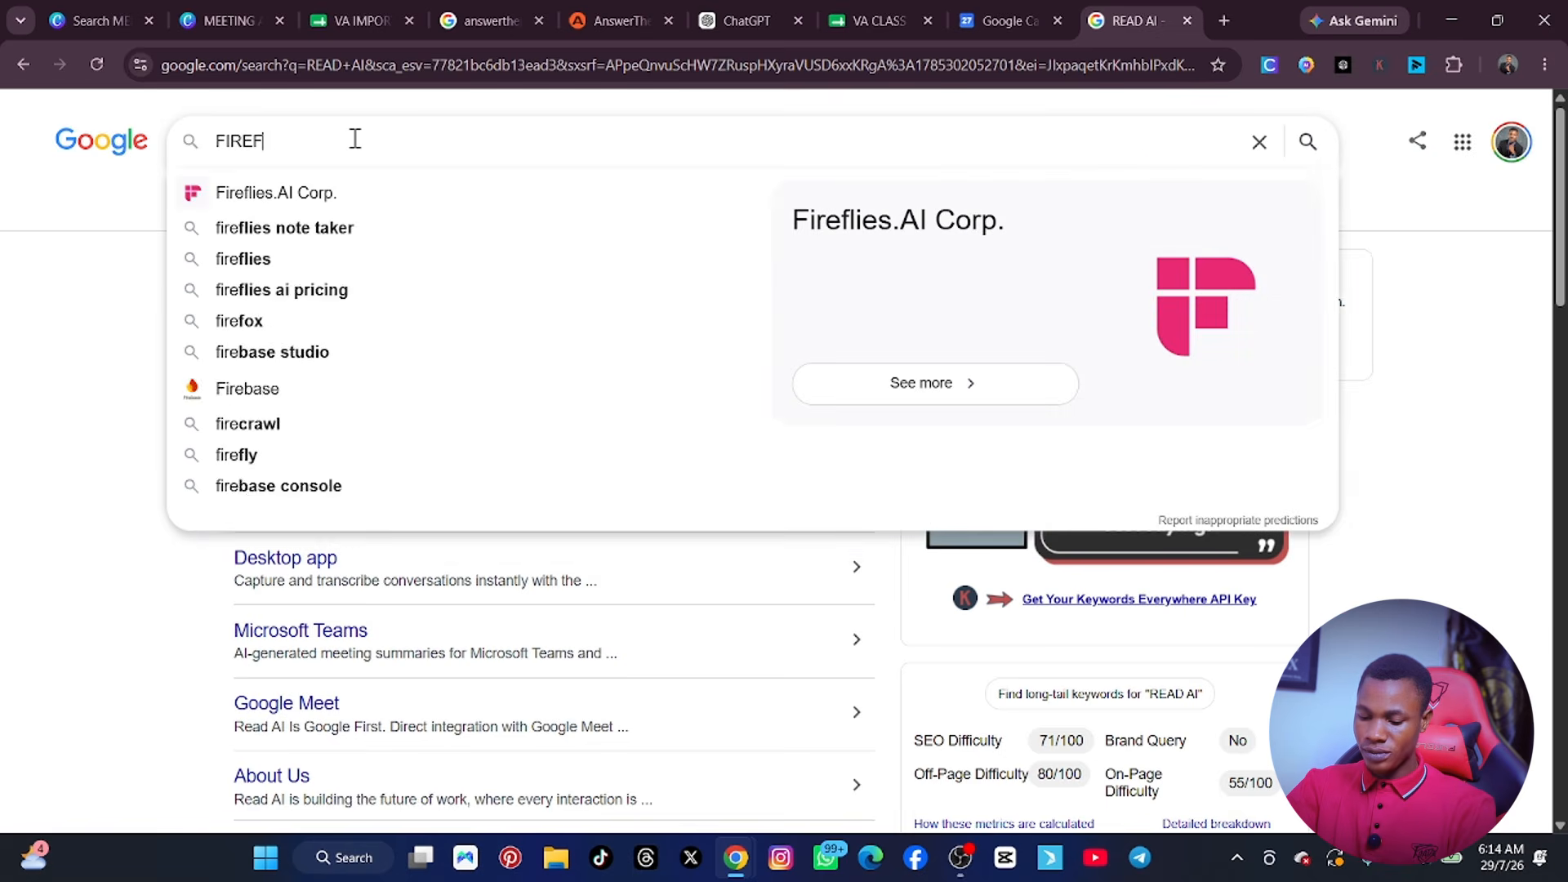
{"action": "type", "text": "LIES"}
{"action": "key", "text": "Return"}
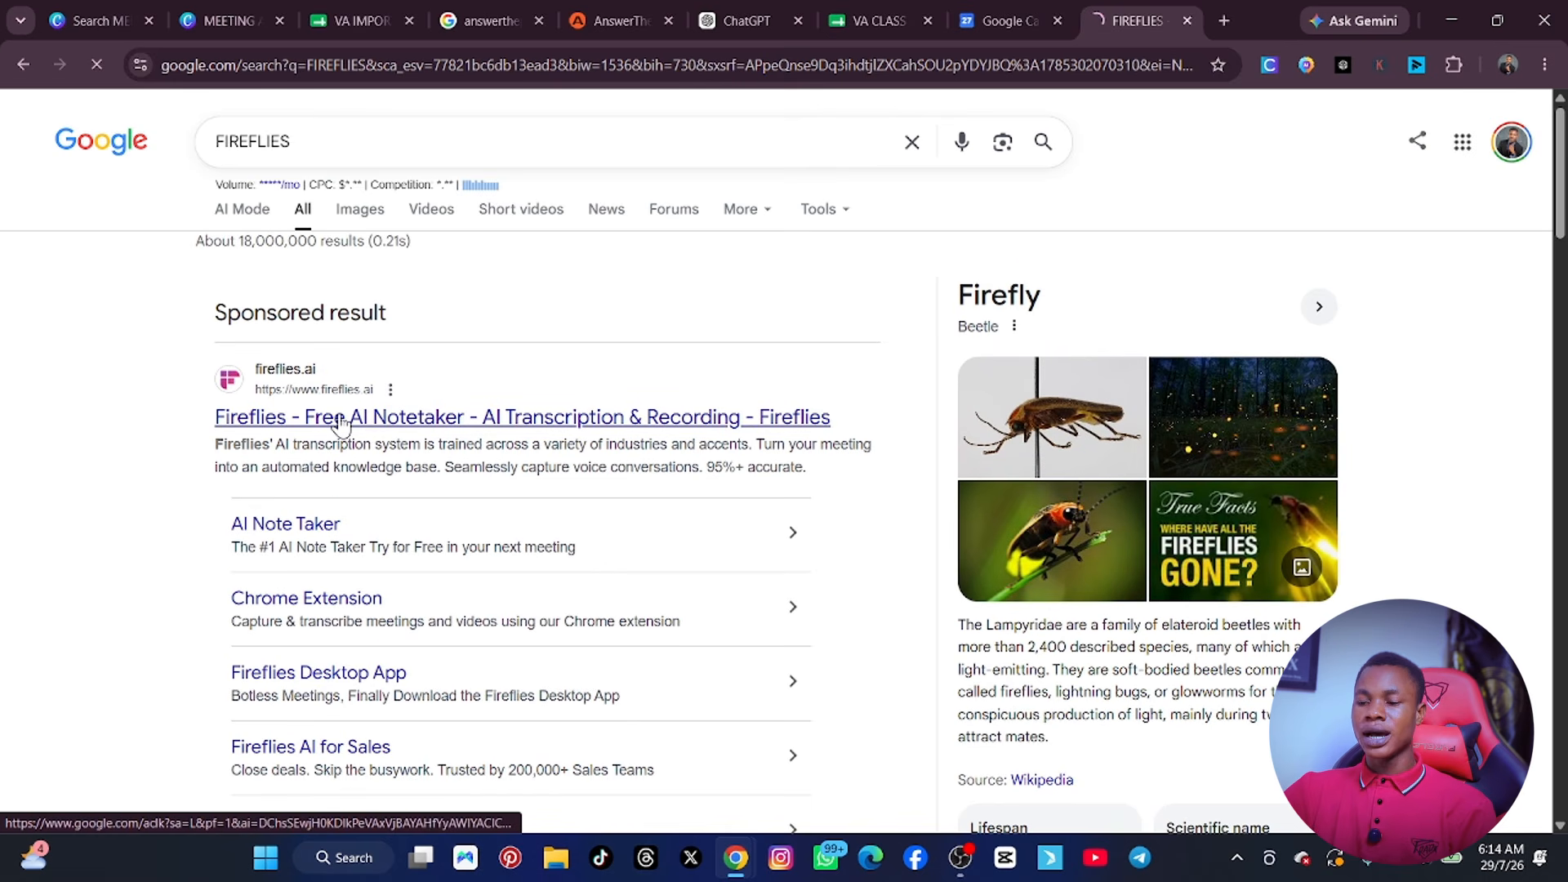
Open the Fireflies website from the sponsored result, go to its login page, and accept the updated Terms of Service and Privacy Policy.
{"action": "left_click", "coordinate": [341, 423]}
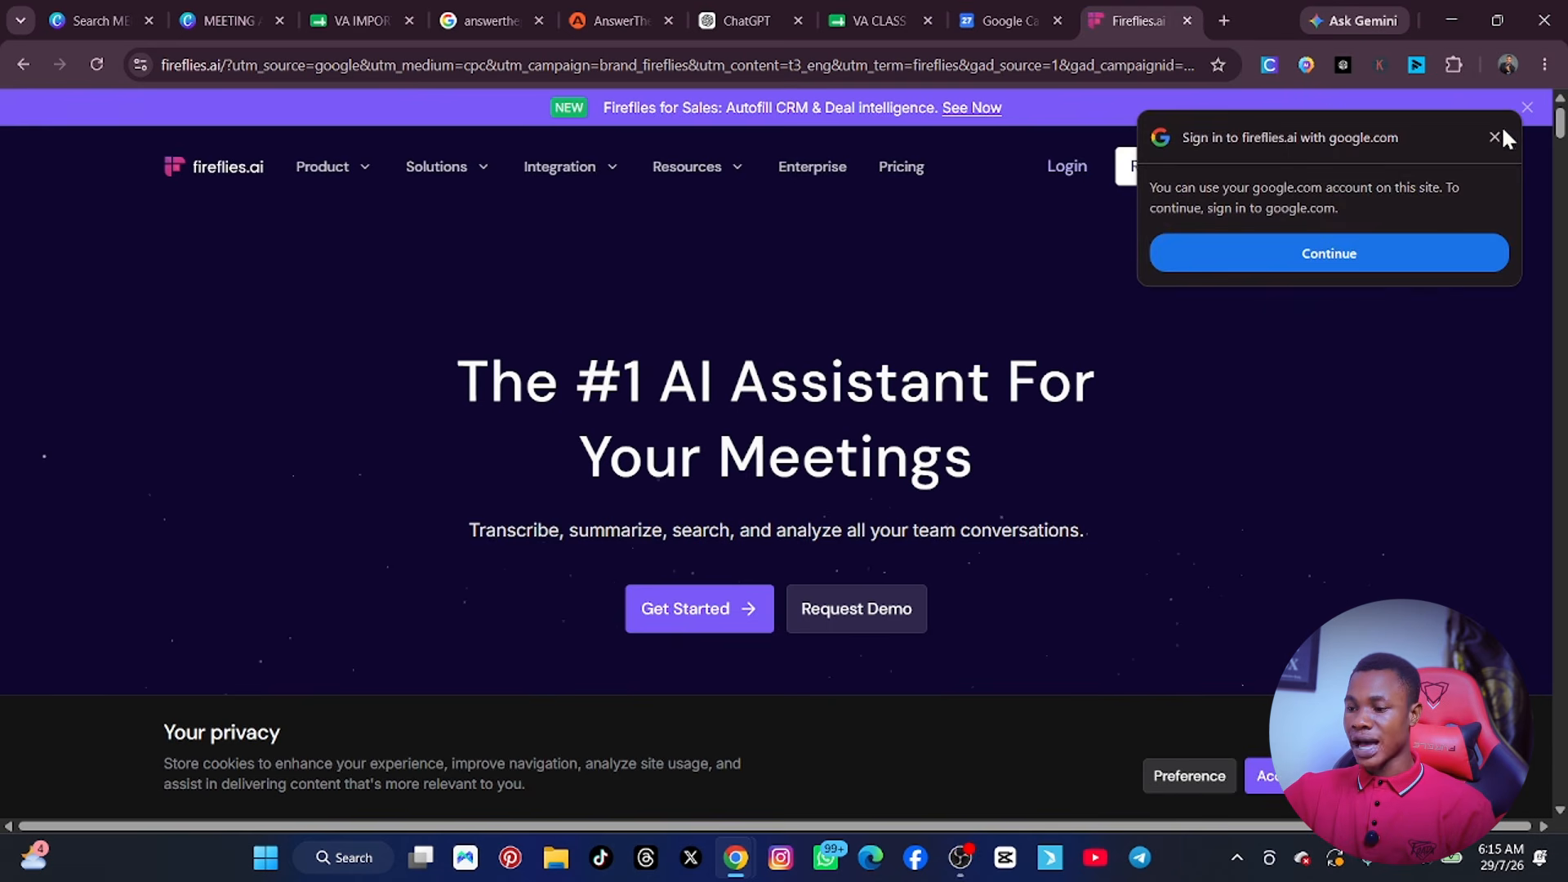
{"action": "left_click", "coordinate": [1495, 137]}
{"action": "left_click", "coordinate": [1326, 177]}
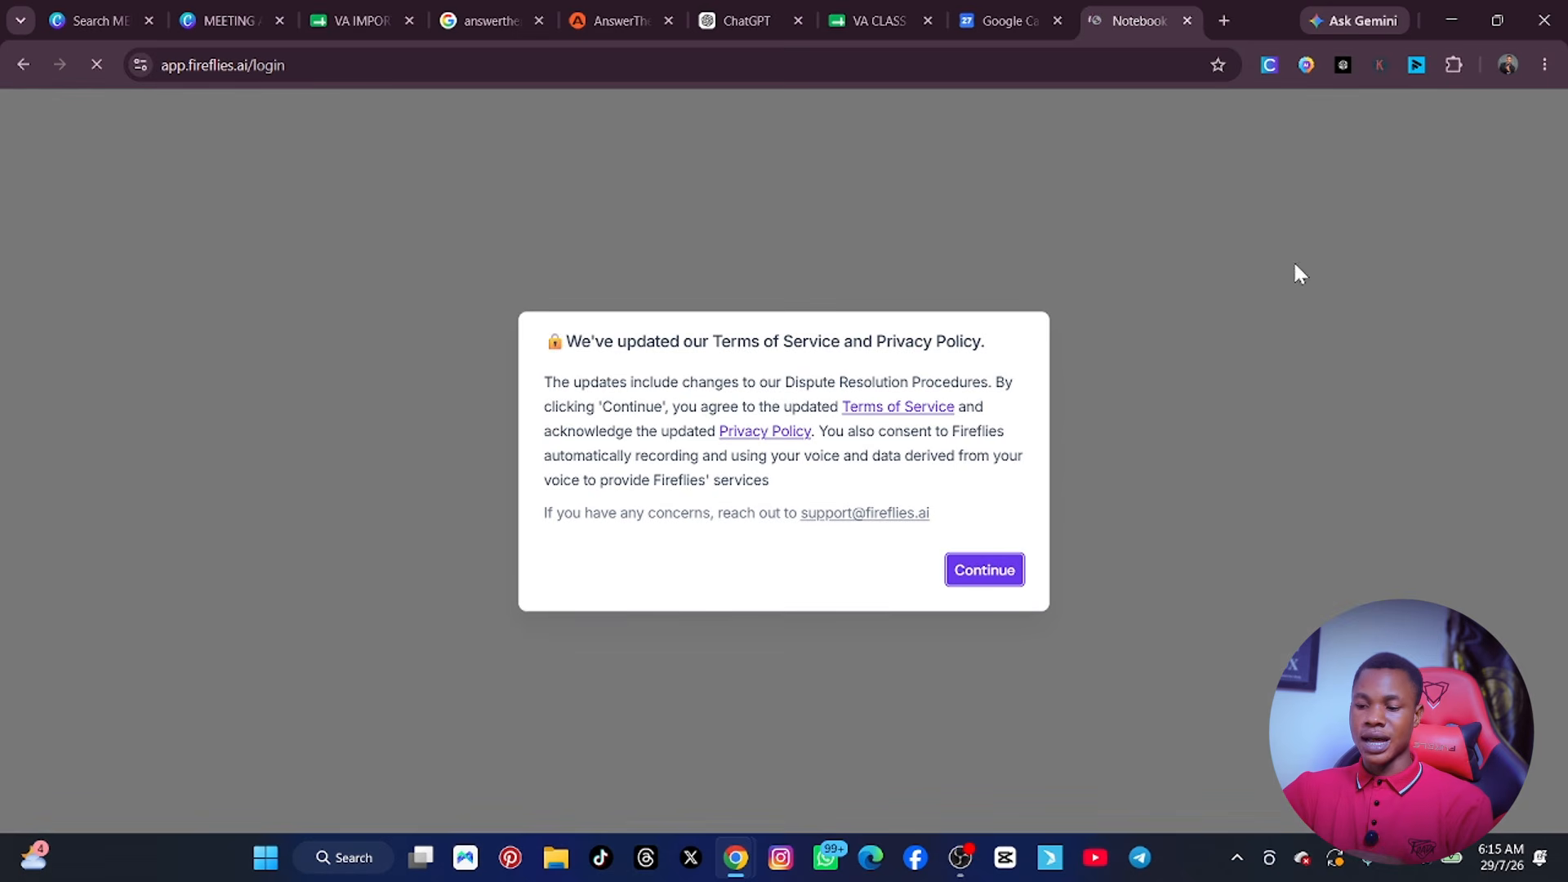
{"action": "left_click", "coordinate": [979, 572]}
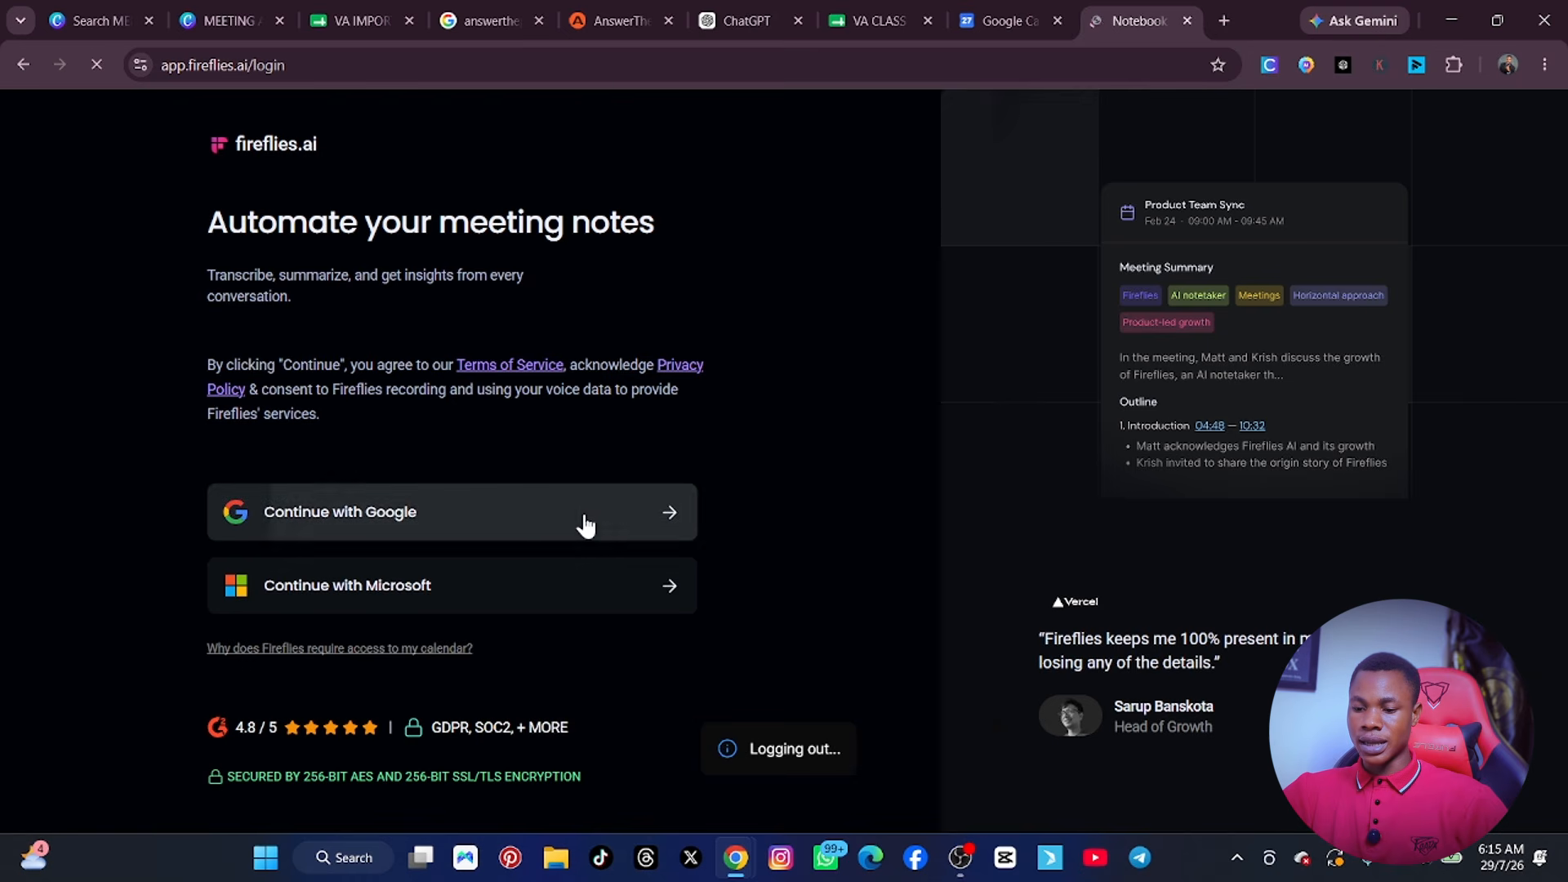
{"action": "left_click", "coordinate": [675, 514]}
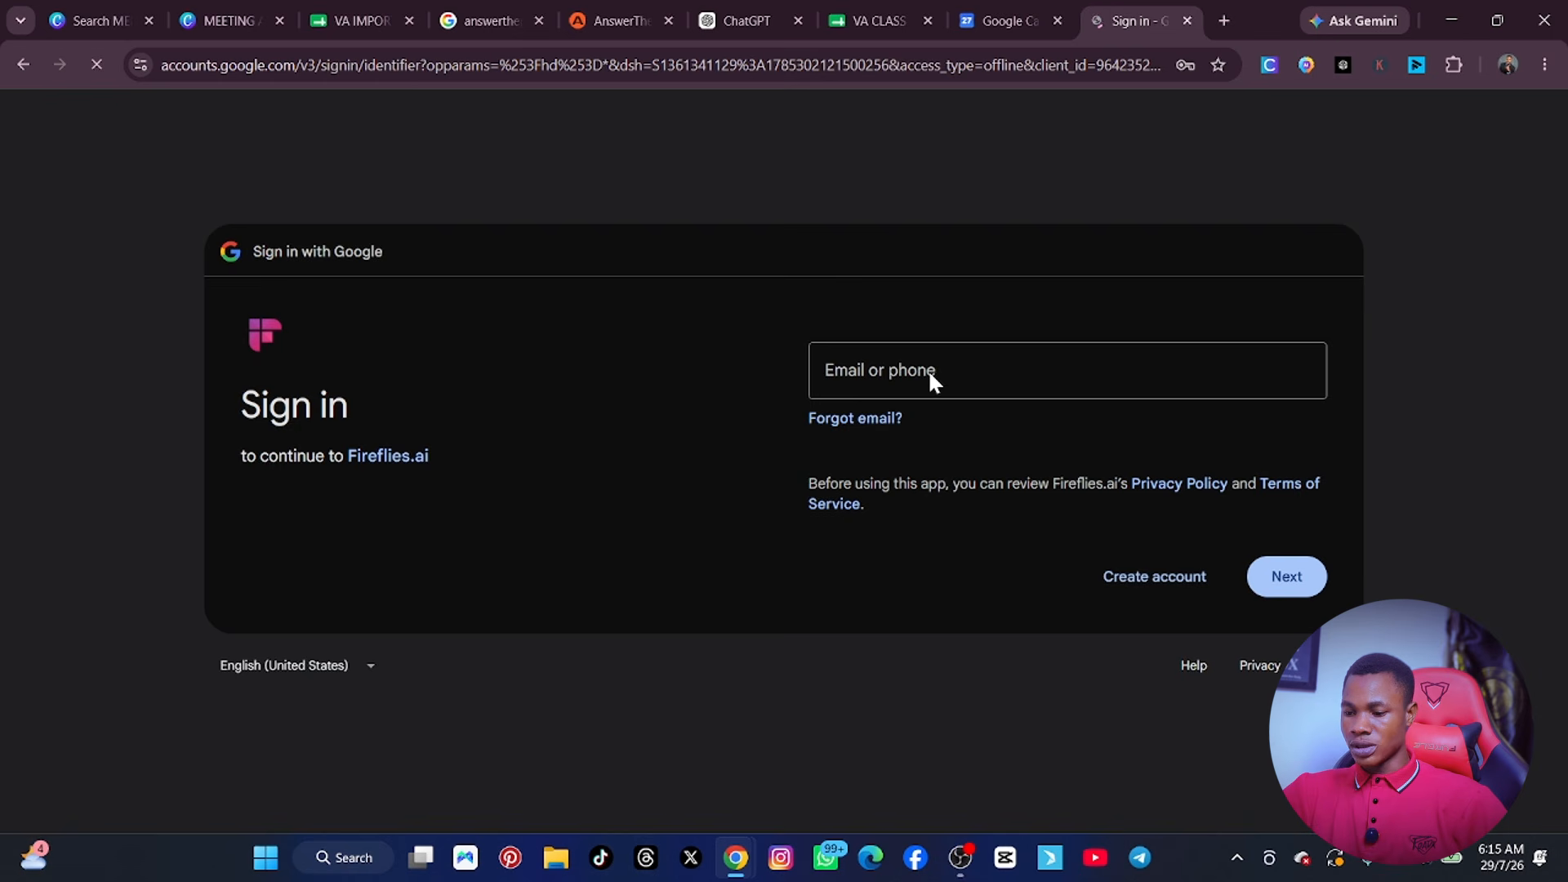
{"action": "left_click", "coordinate": [895, 372]}
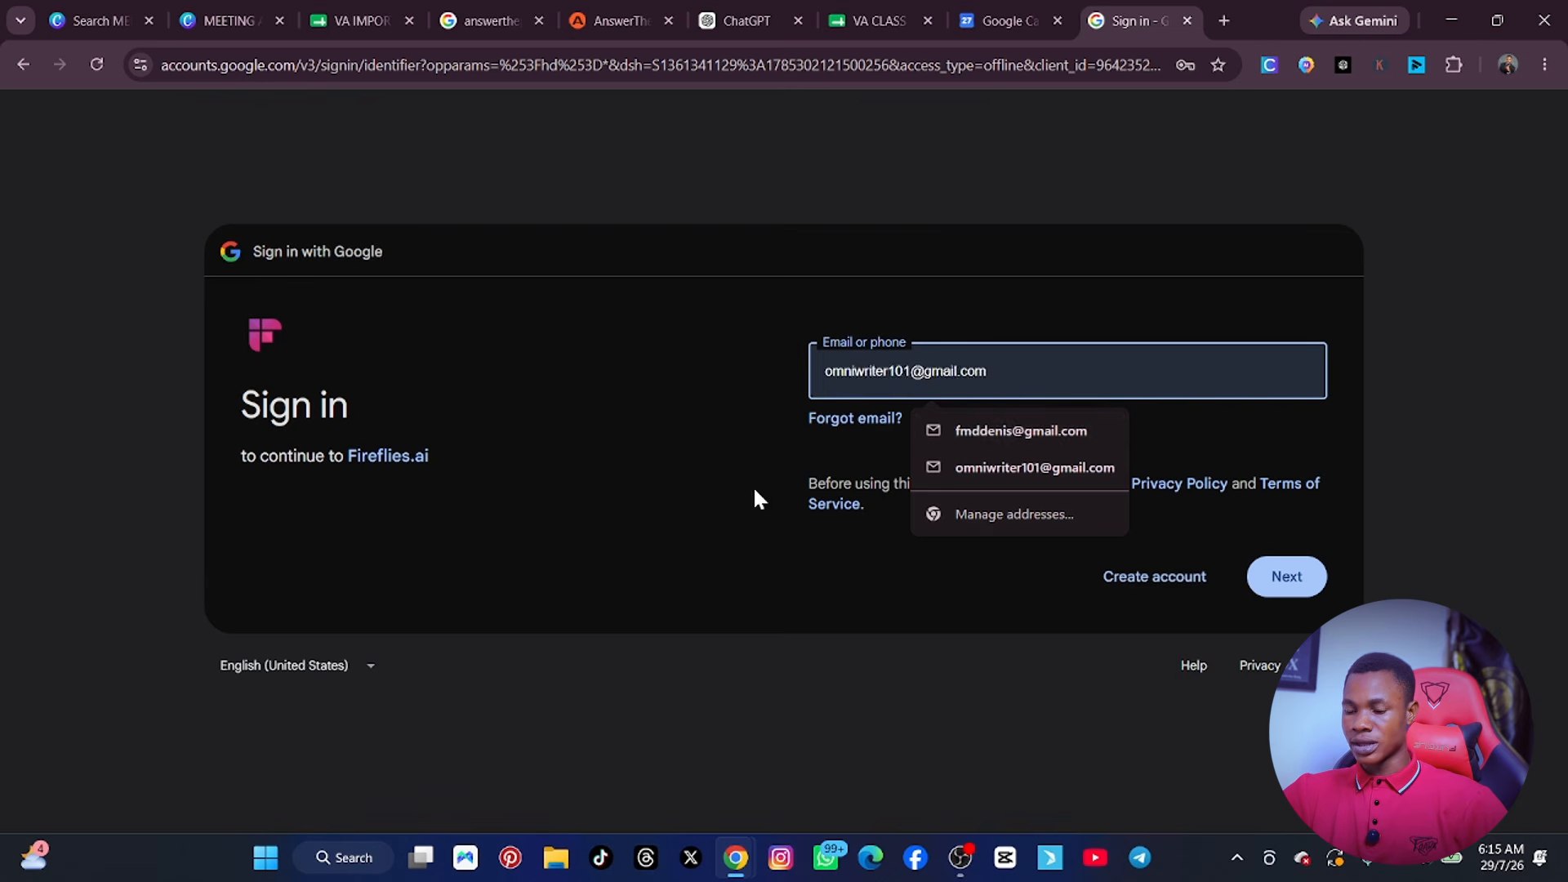
{"action": "key", "text": "alt+Left"}
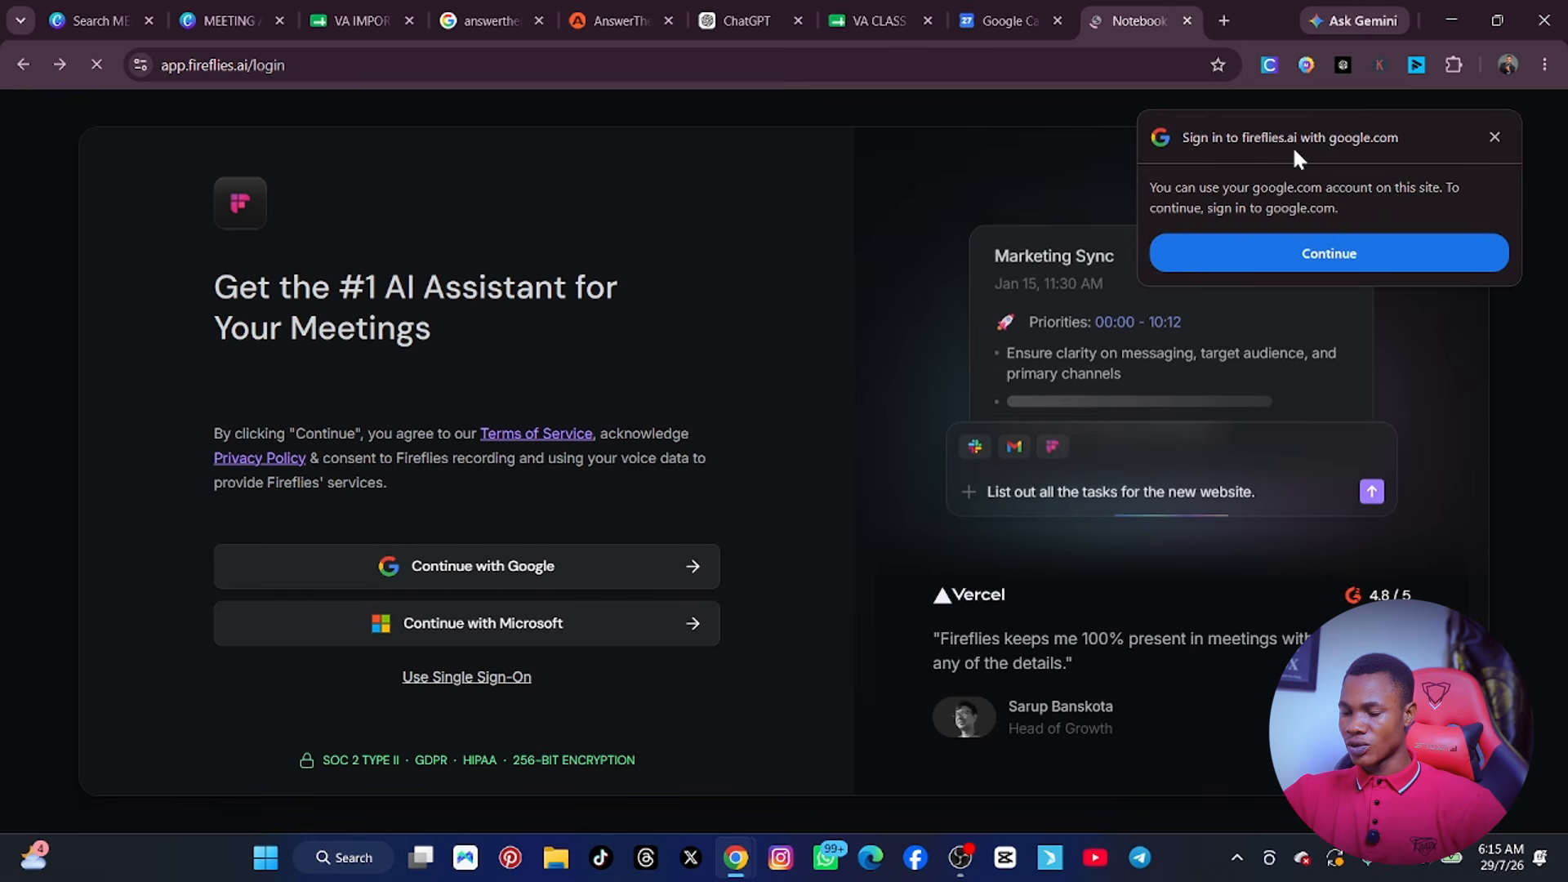
{"action": "left_click", "coordinate": [1495, 136]}
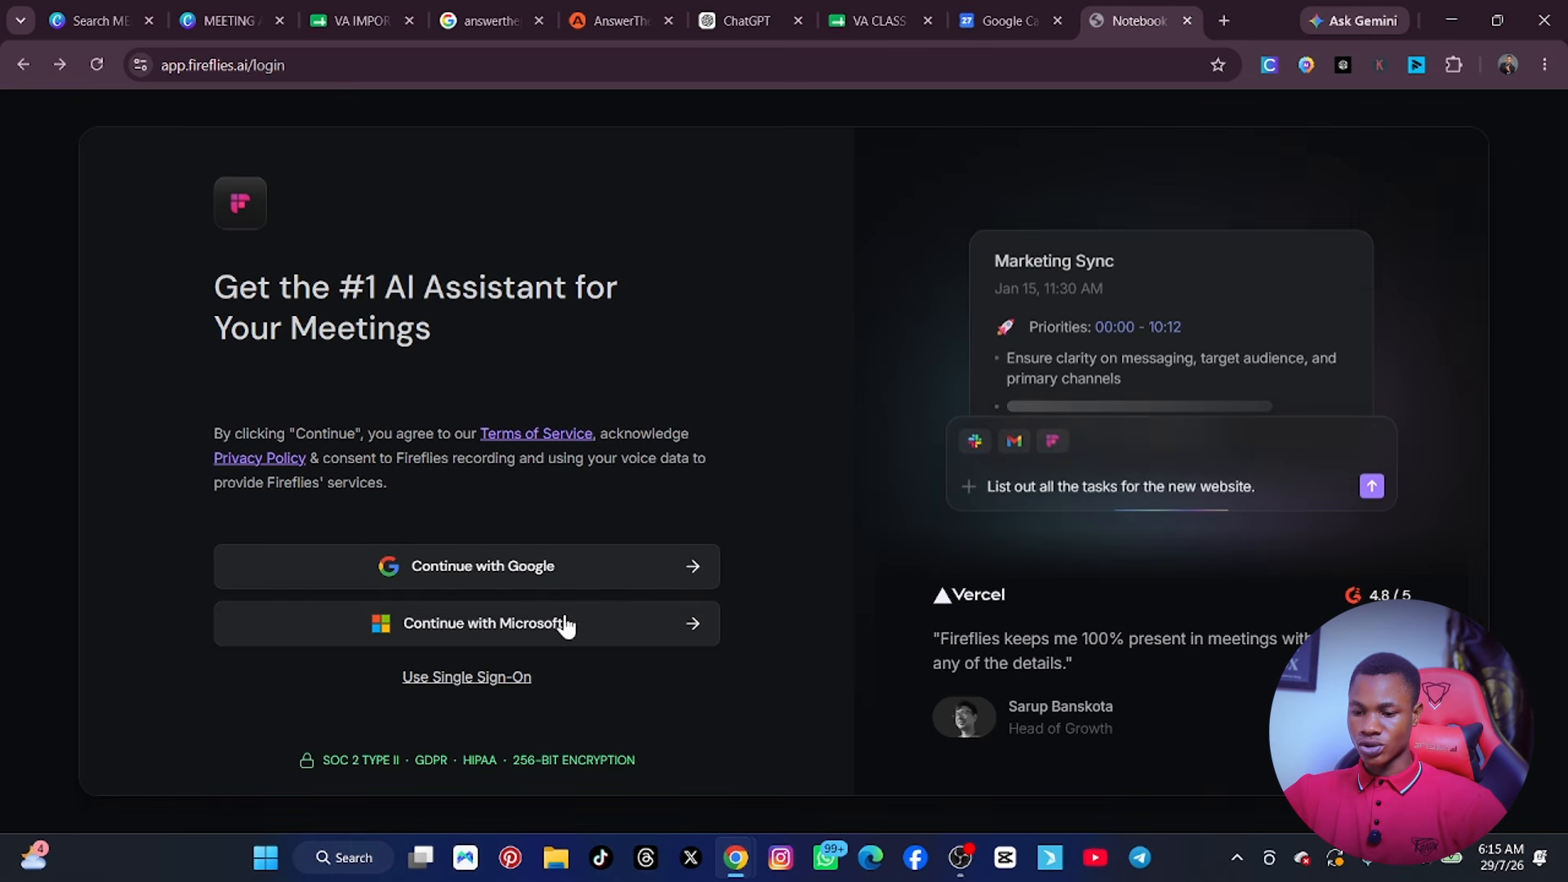
Start signing in to Fireflies with Google and submit the second saved account's e-mail address.
{"action": "left_click", "coordinate": [701, 566]}
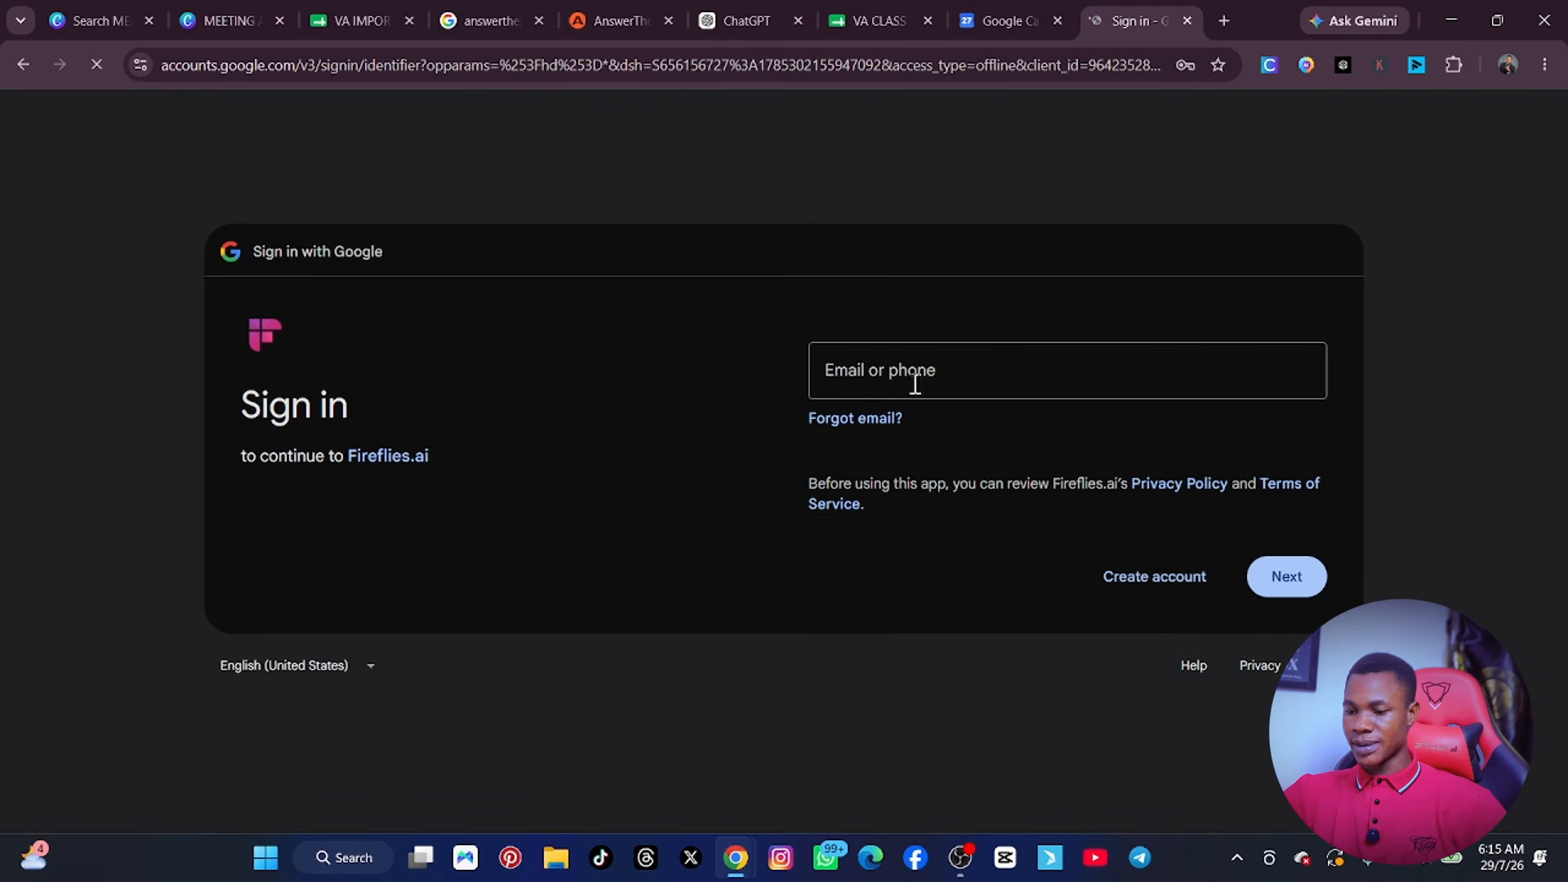
{"action": "left_click", "coordinate": [910, 376]}
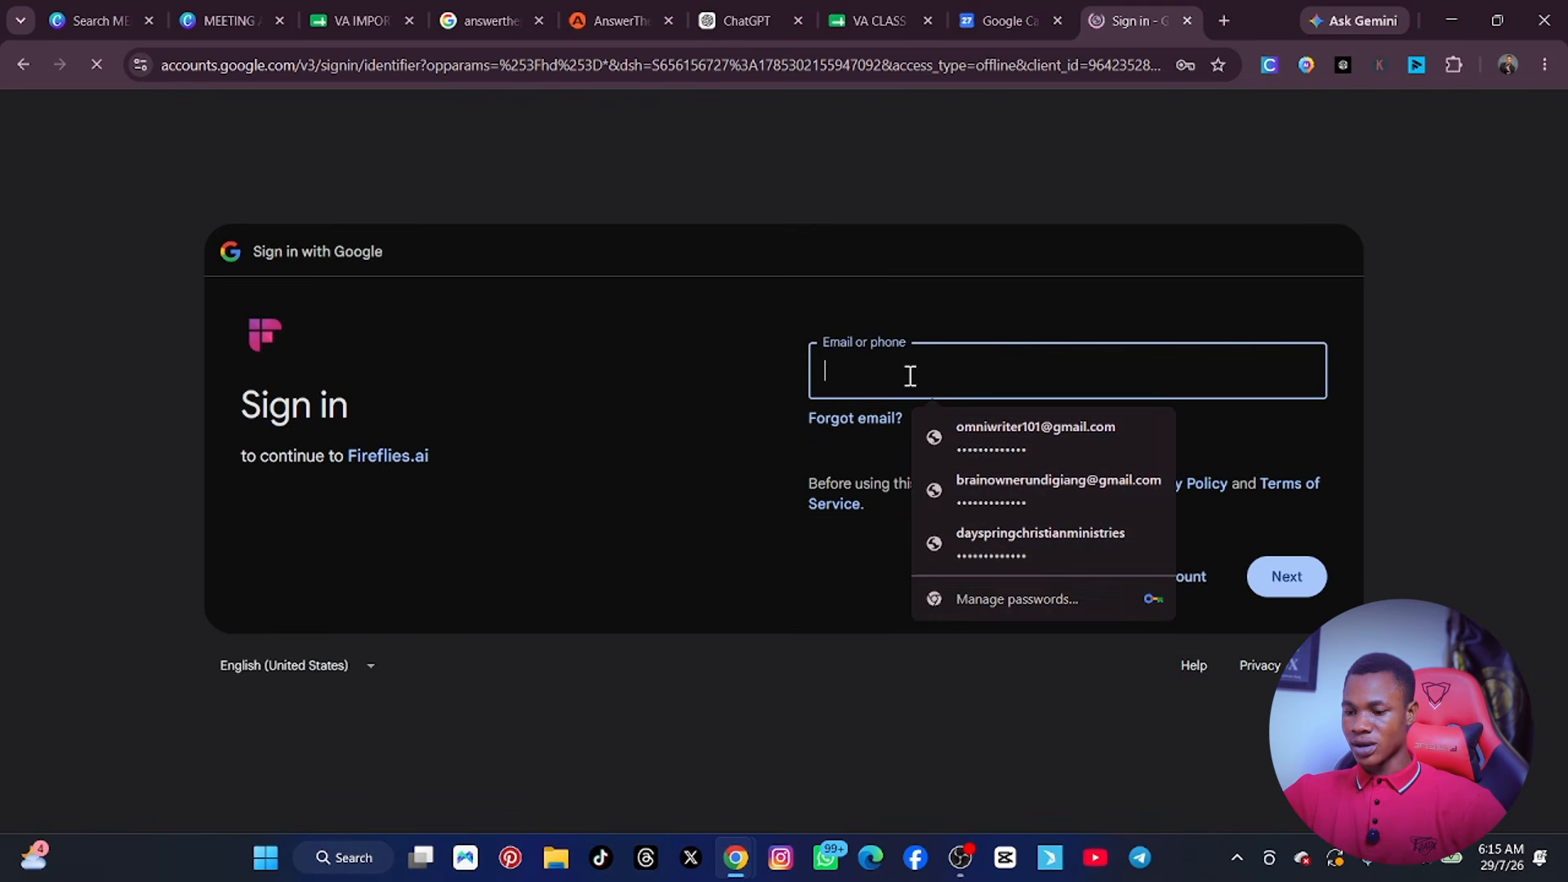
{"action": "left_click", "coordinate": [998, 438]}
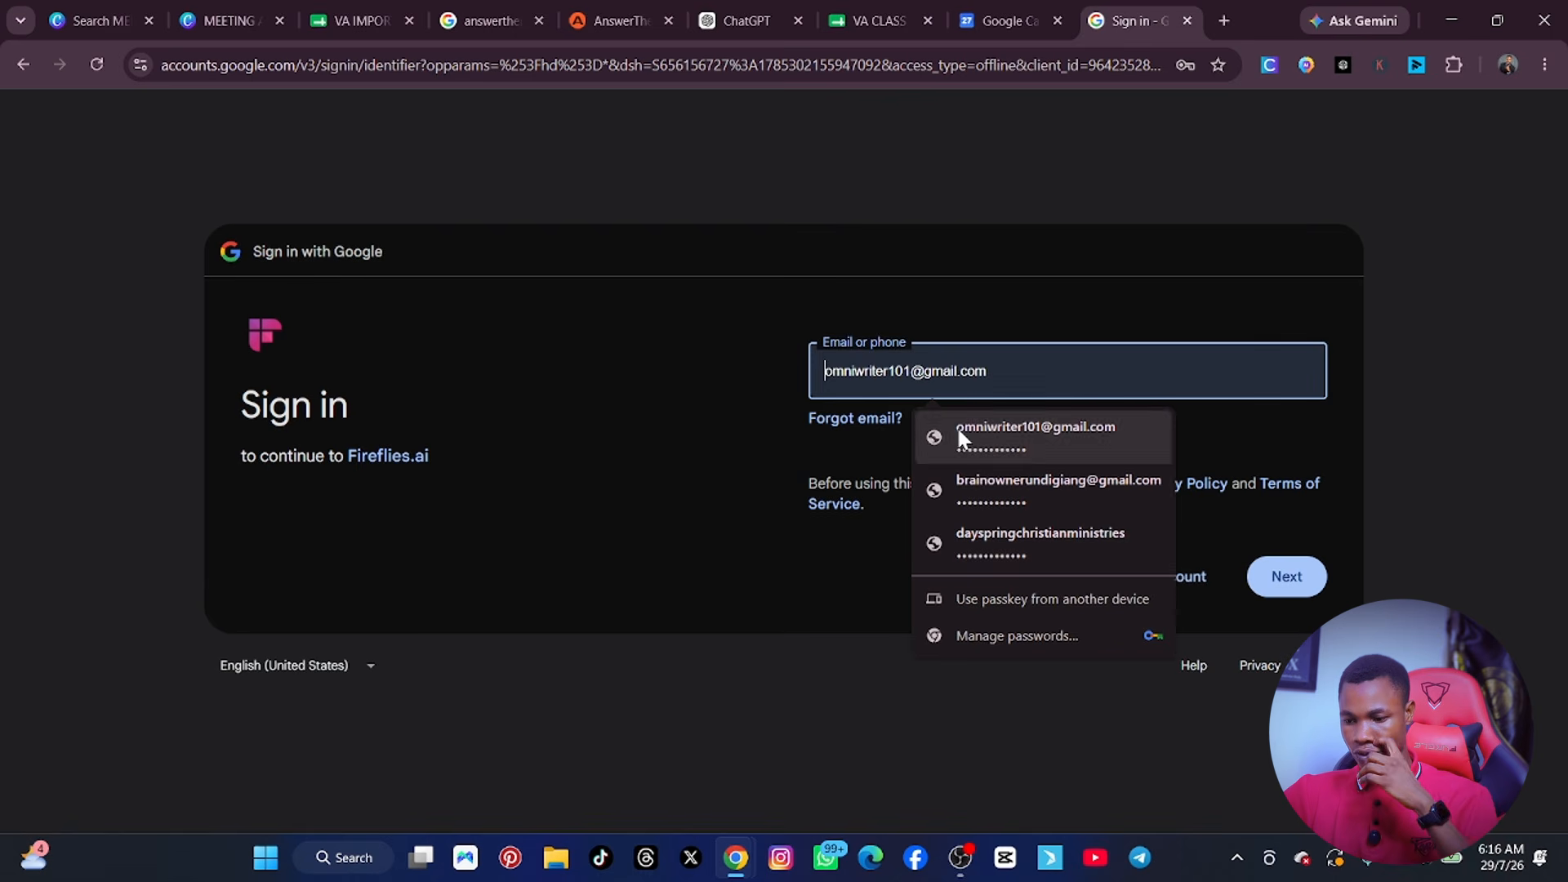
{"action": "left_click", "coordinate": [1006, 476]}
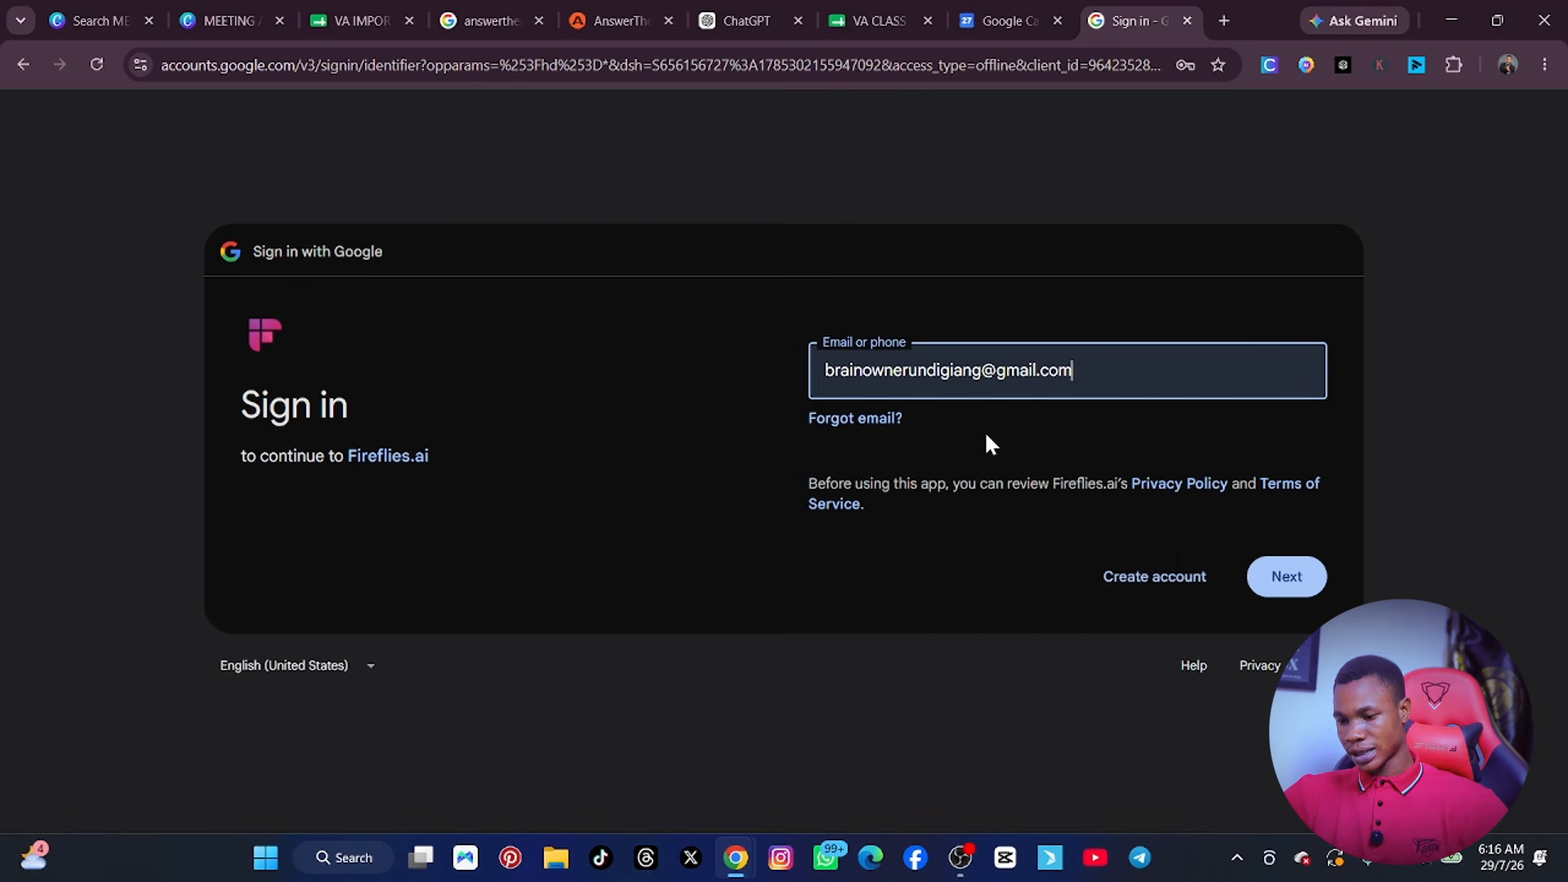
{"action": "left_click", "coordinate": [1269, 580]}
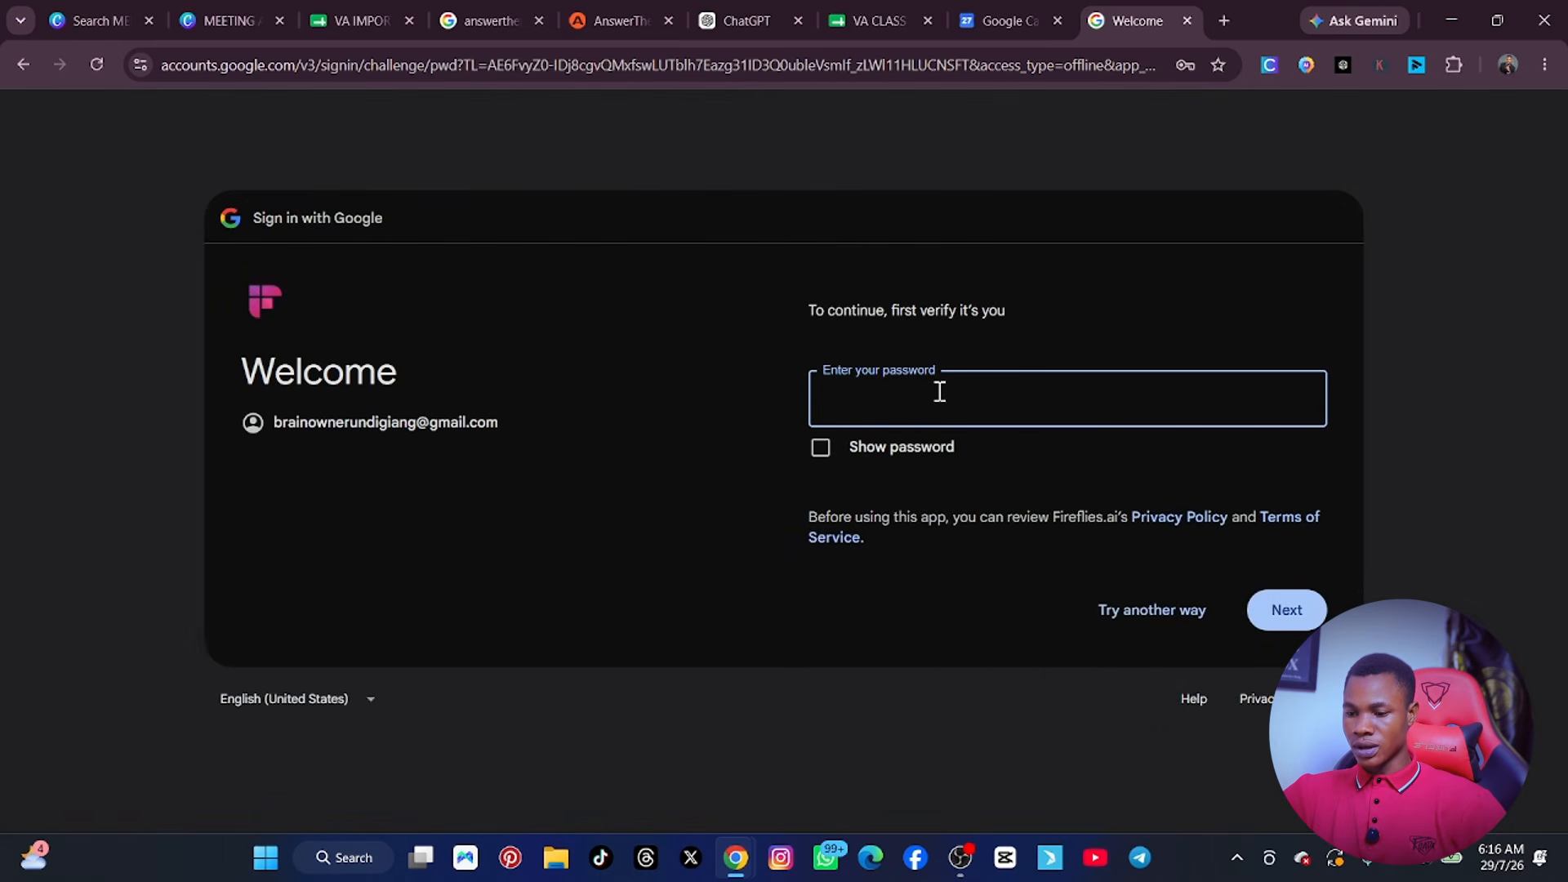
Fill in the saved Google account password and continue through the Fireflies.ai consent pages without selecting calendar access.
{"action": "left_click", "coordinate": [938, 392]}
{"action": "left_click", "coordinate": [1006, 511]}
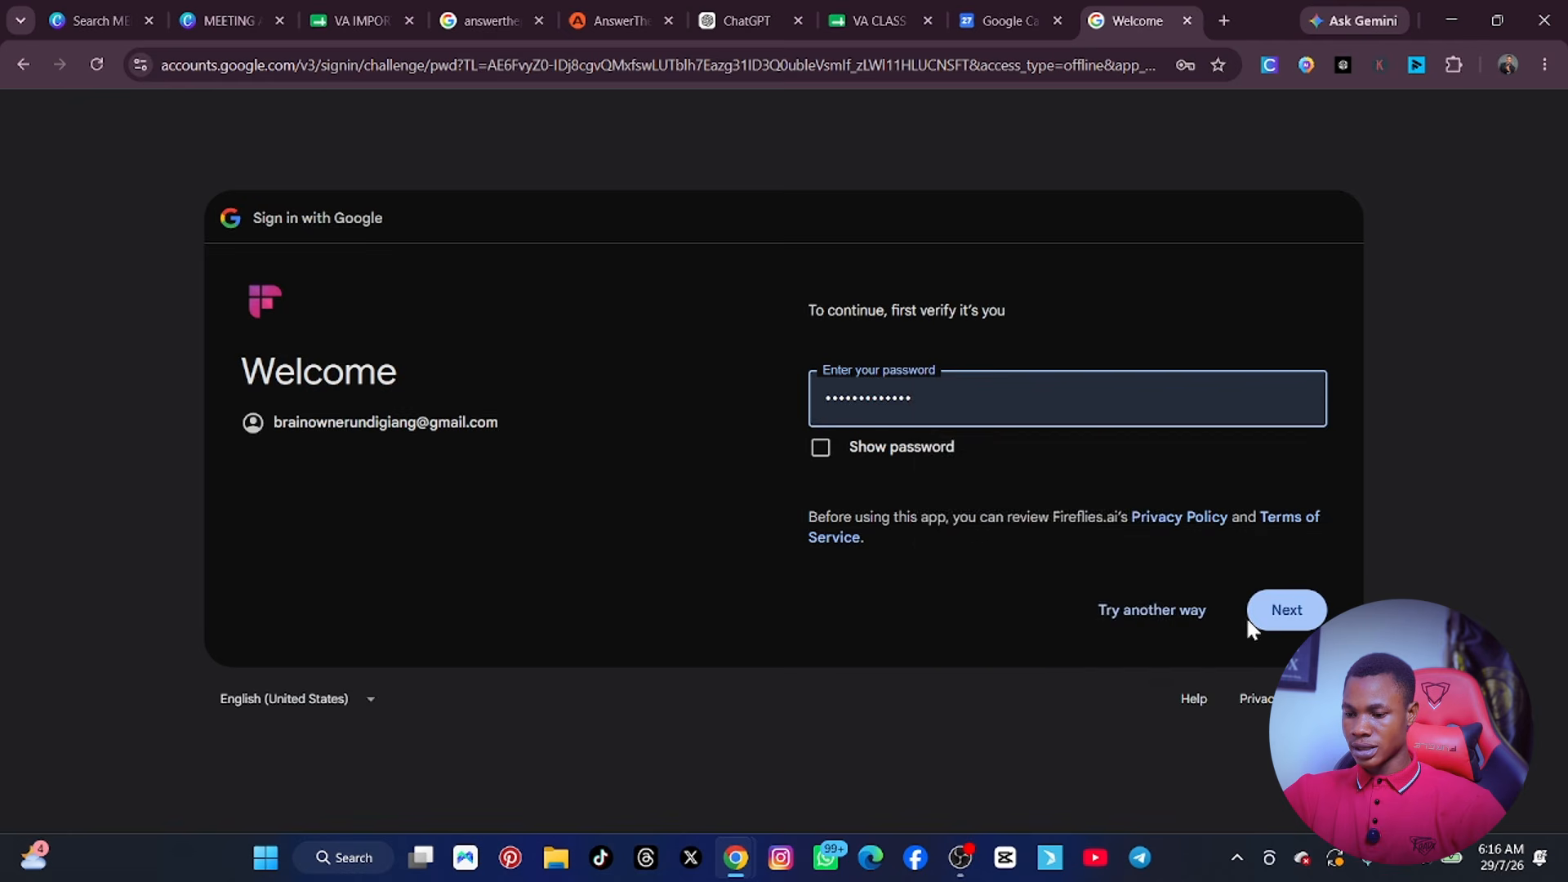
{"action": "left_click", "coordinate": [1276, 610]}
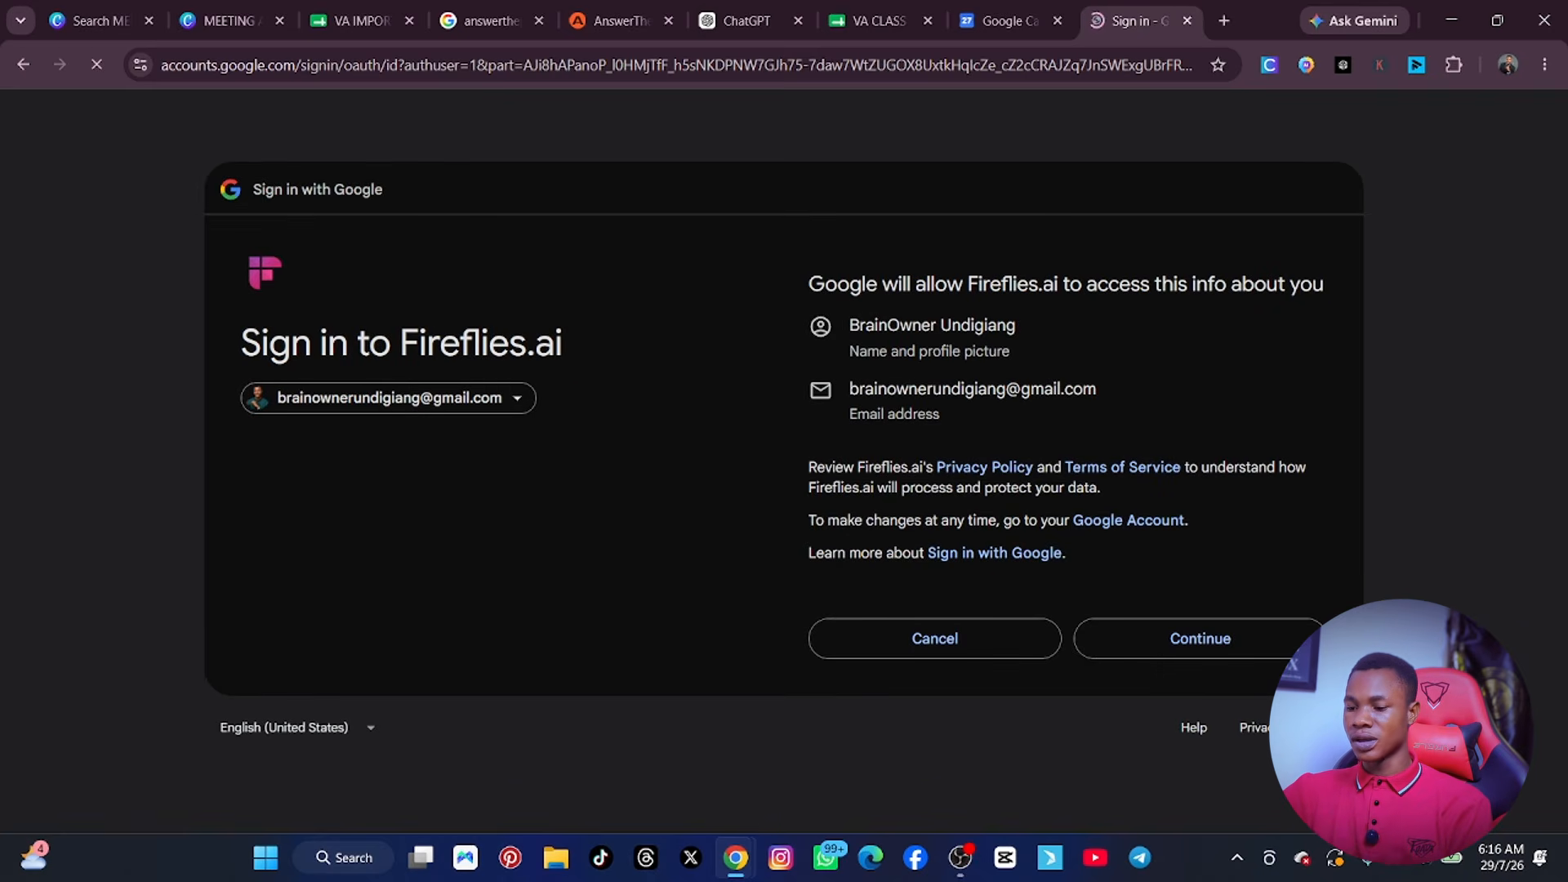
{"action": "left_click", "coordinate": [1244, 639]}
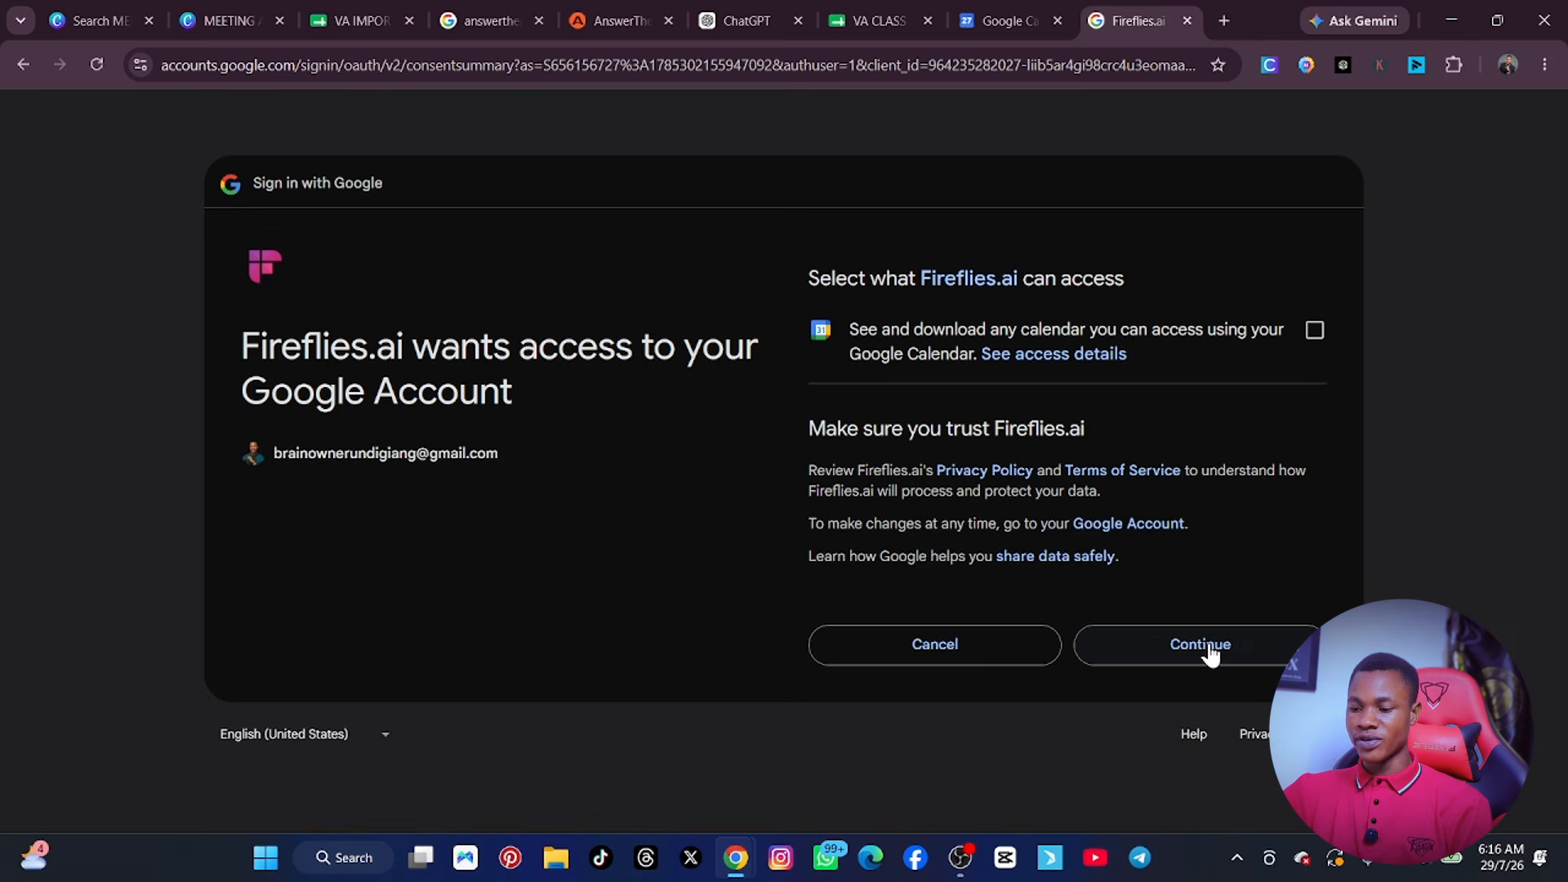
{"action": "left_click", "coordinate": [1208, 645]}
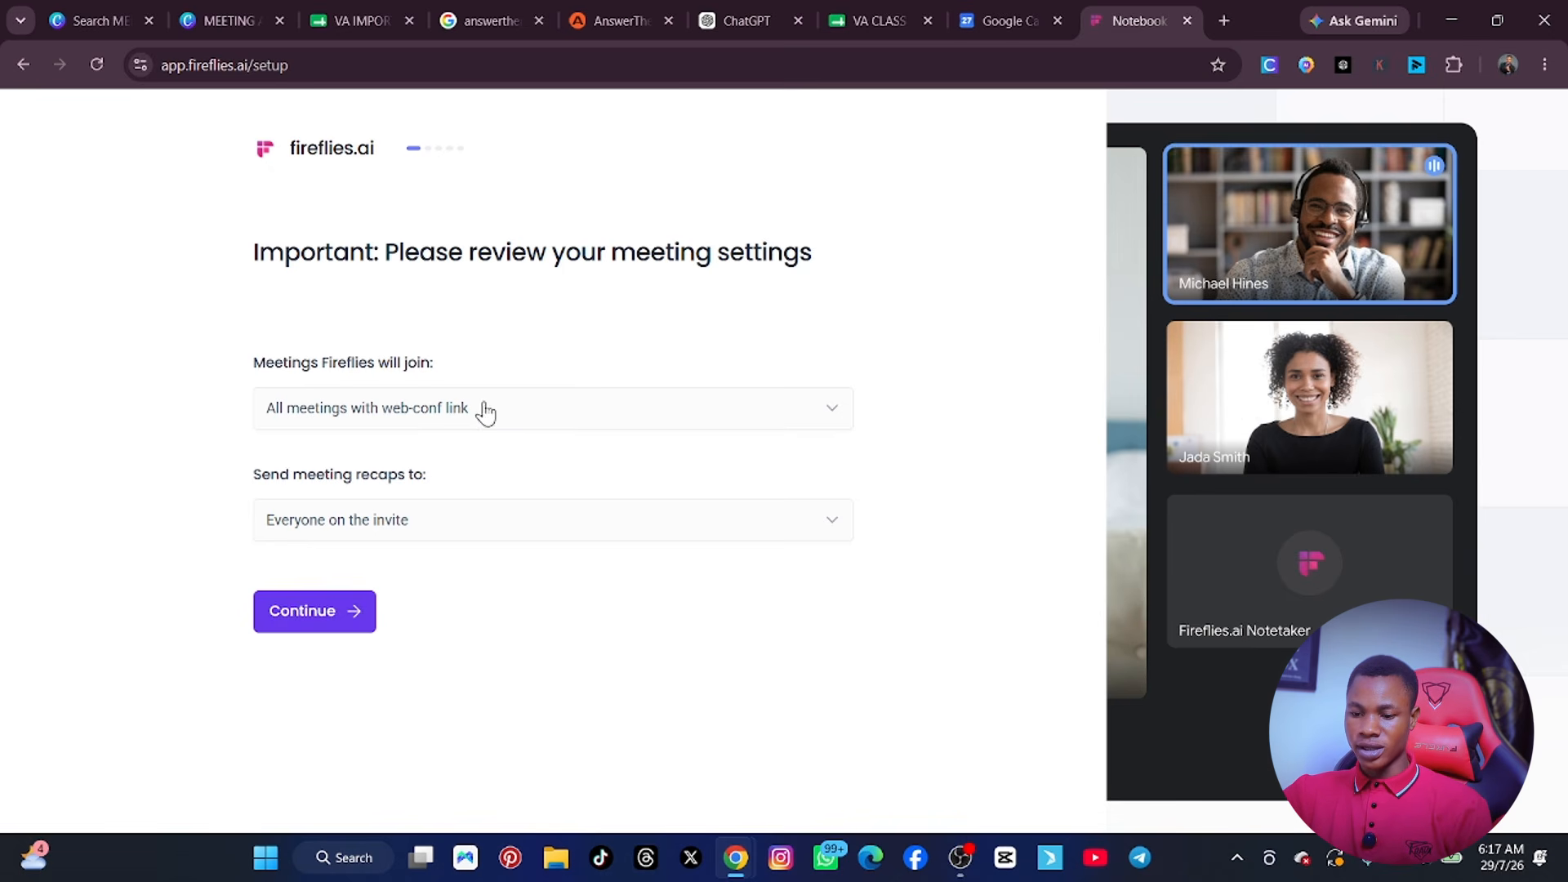
Set Fireflies to join Only meetings that I own and send recaps to Everyone on the invite, and continue the setup.
{"action": "left_click", "coordinate": [485, 407]}
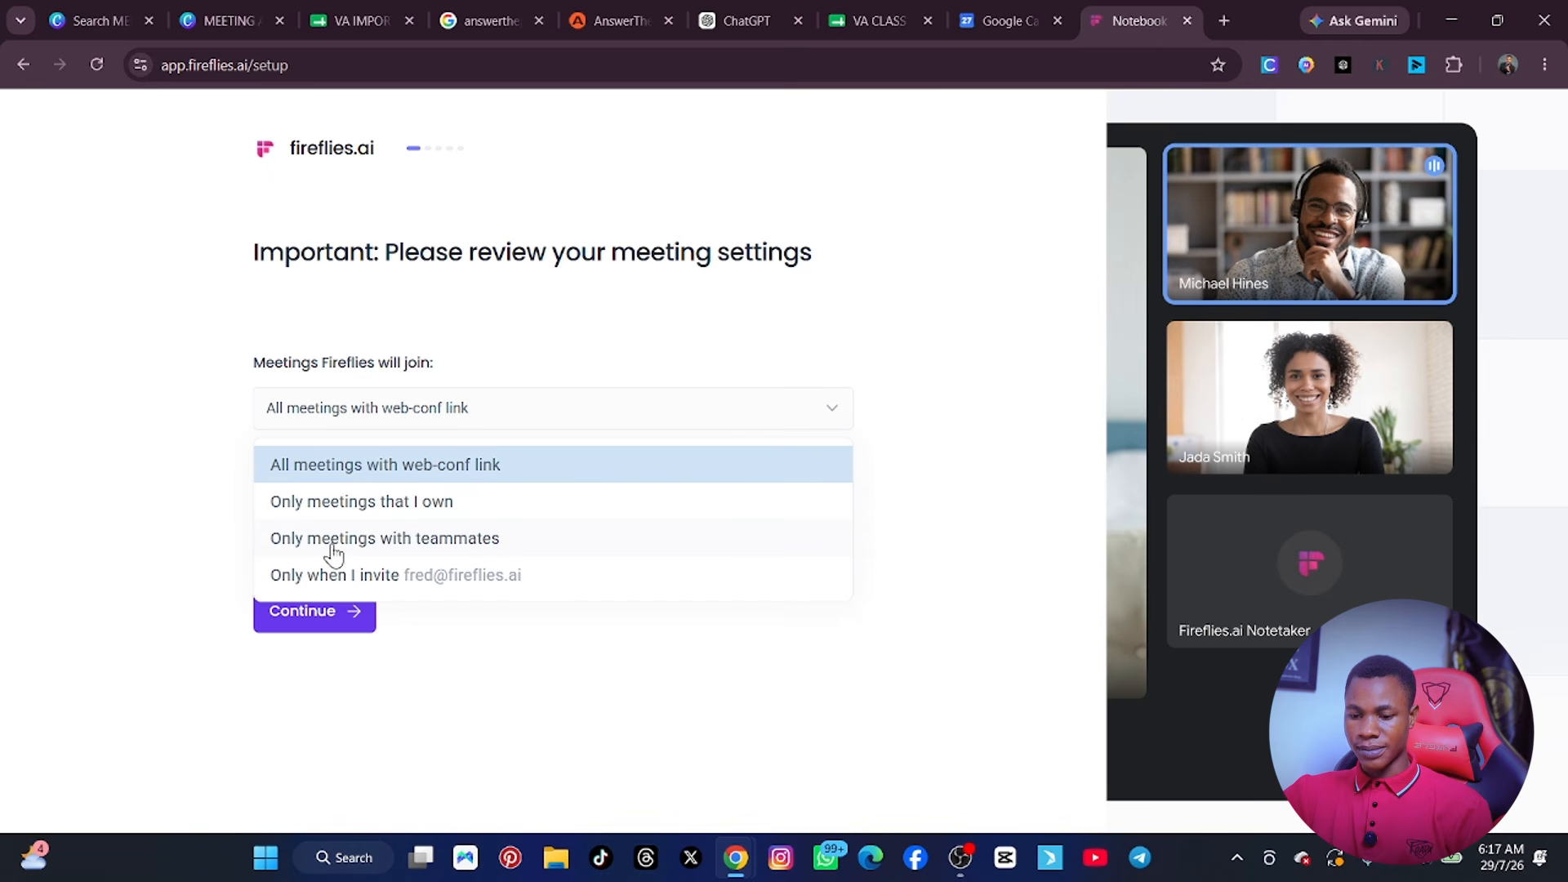
{"action": "left_click", "coordinate": [375, 512]}
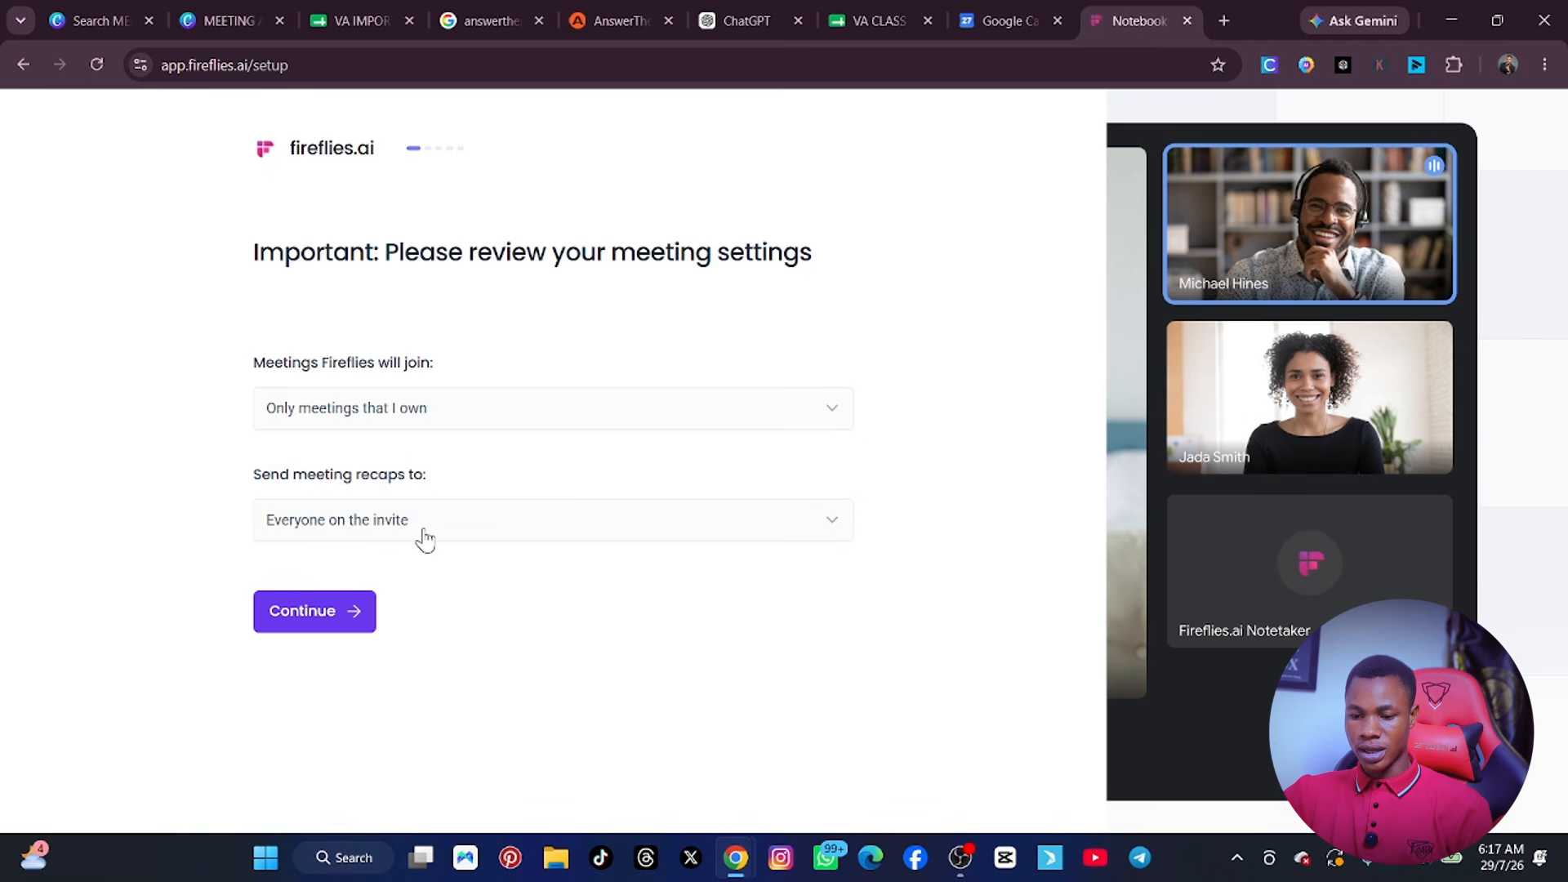
{"action": "left_click", "coordinate": [468, 516]}
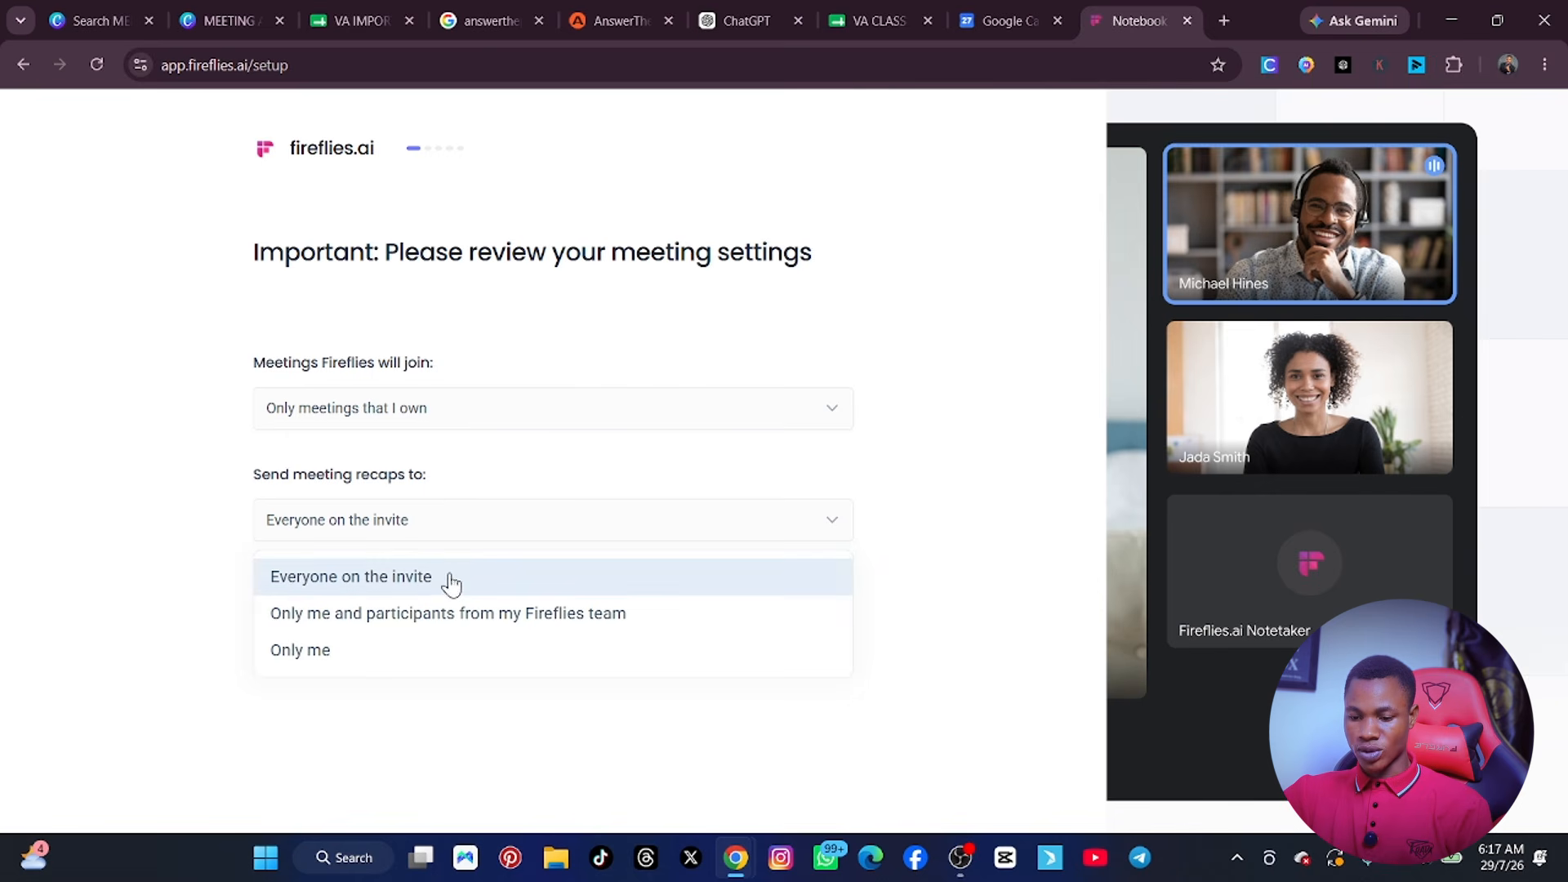
{"action": "left_click", "coordinate": [303, 577]}
{"action": "left_click", "coordinate": [360, 619]}
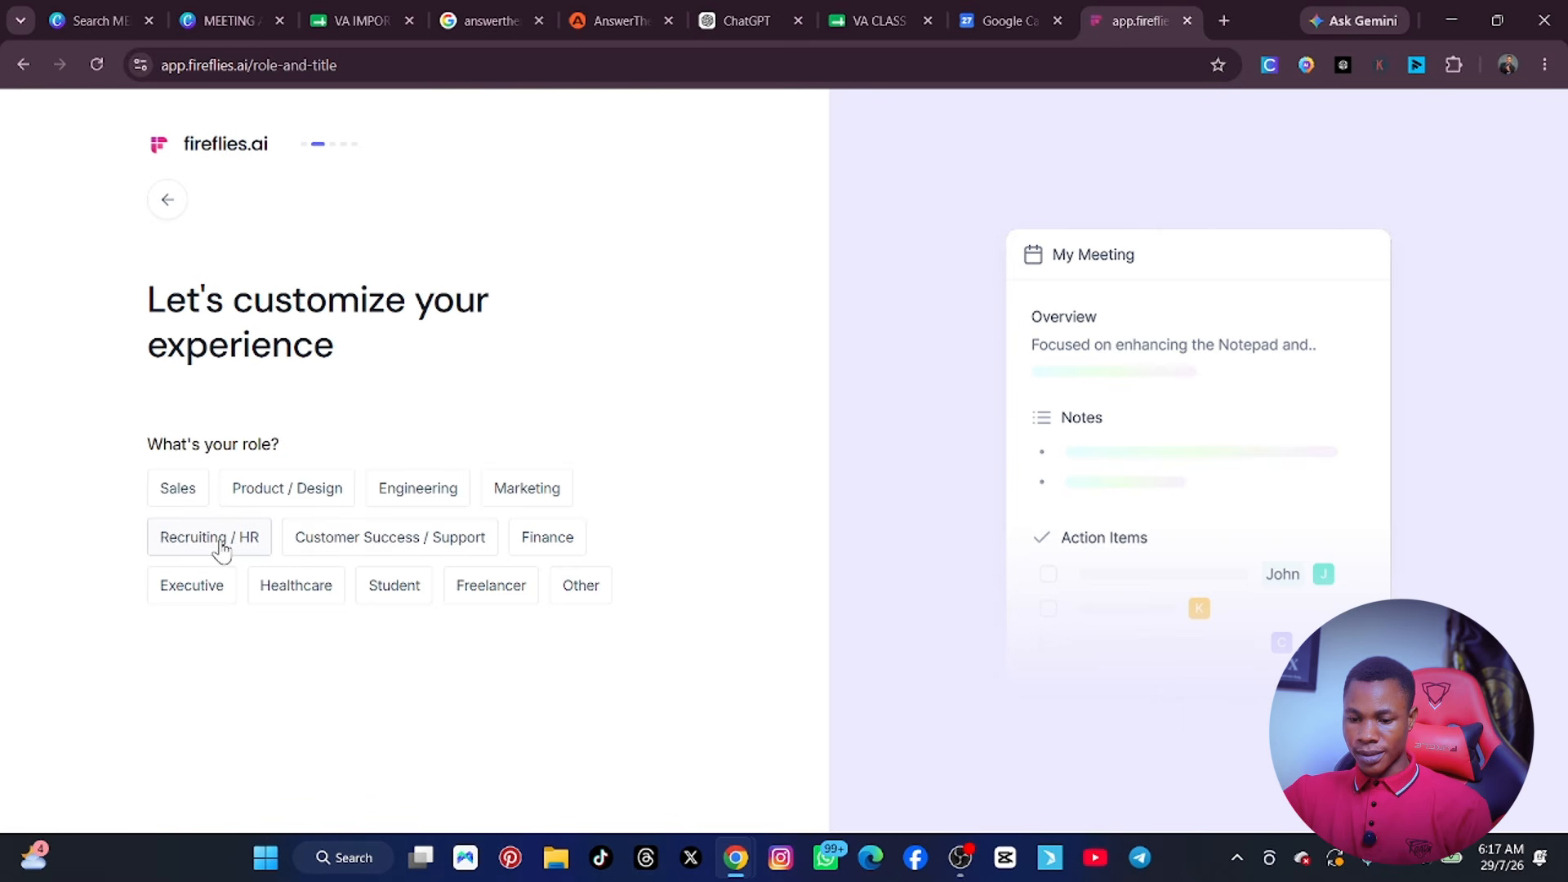
Choose Executive as the role and CEO as the title, and skip the tool selection and coworker invitations.
{"action": "left_click", "coordinate": [196, 587]}
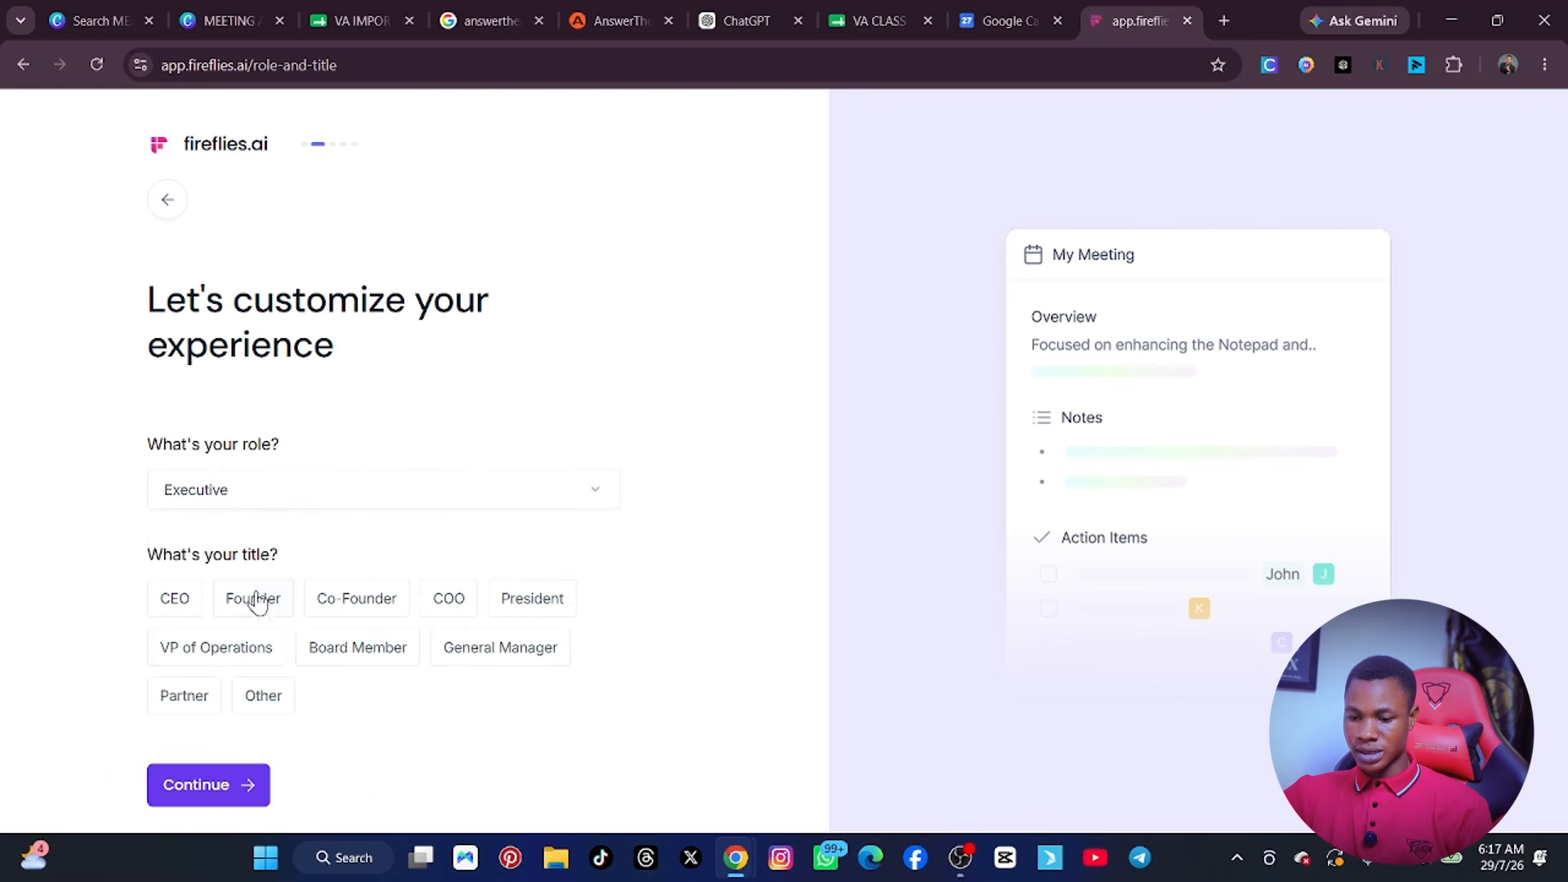
{"action": "left_click", "coordinate": [180, 602]}
{"action": "left_click", "coordinate": [238, 784]}
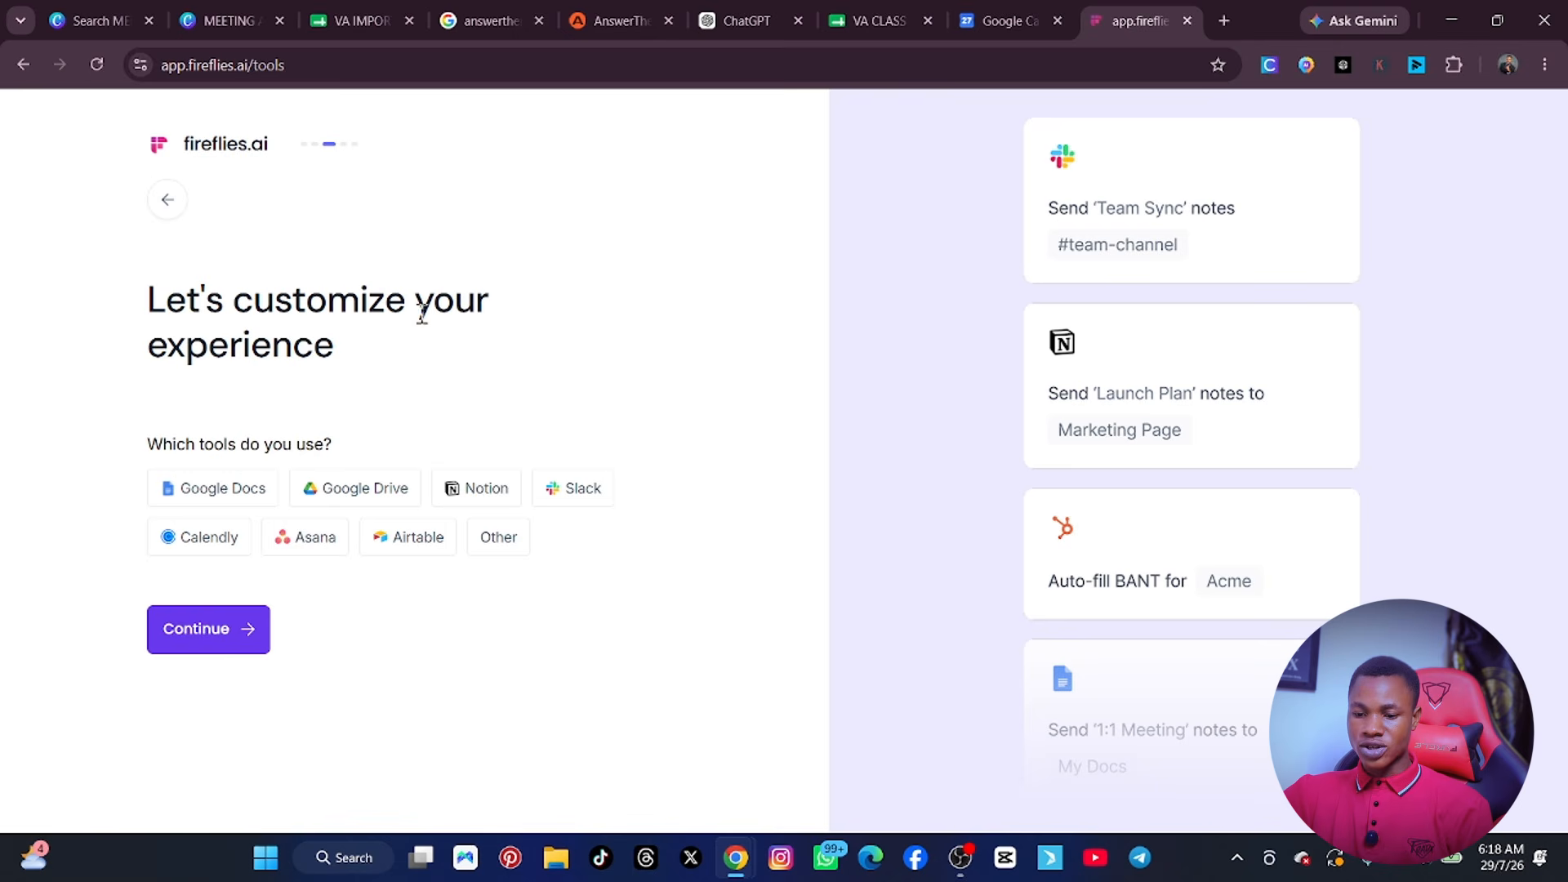
{"action": "left_click", "coordinate": [233, 638]}
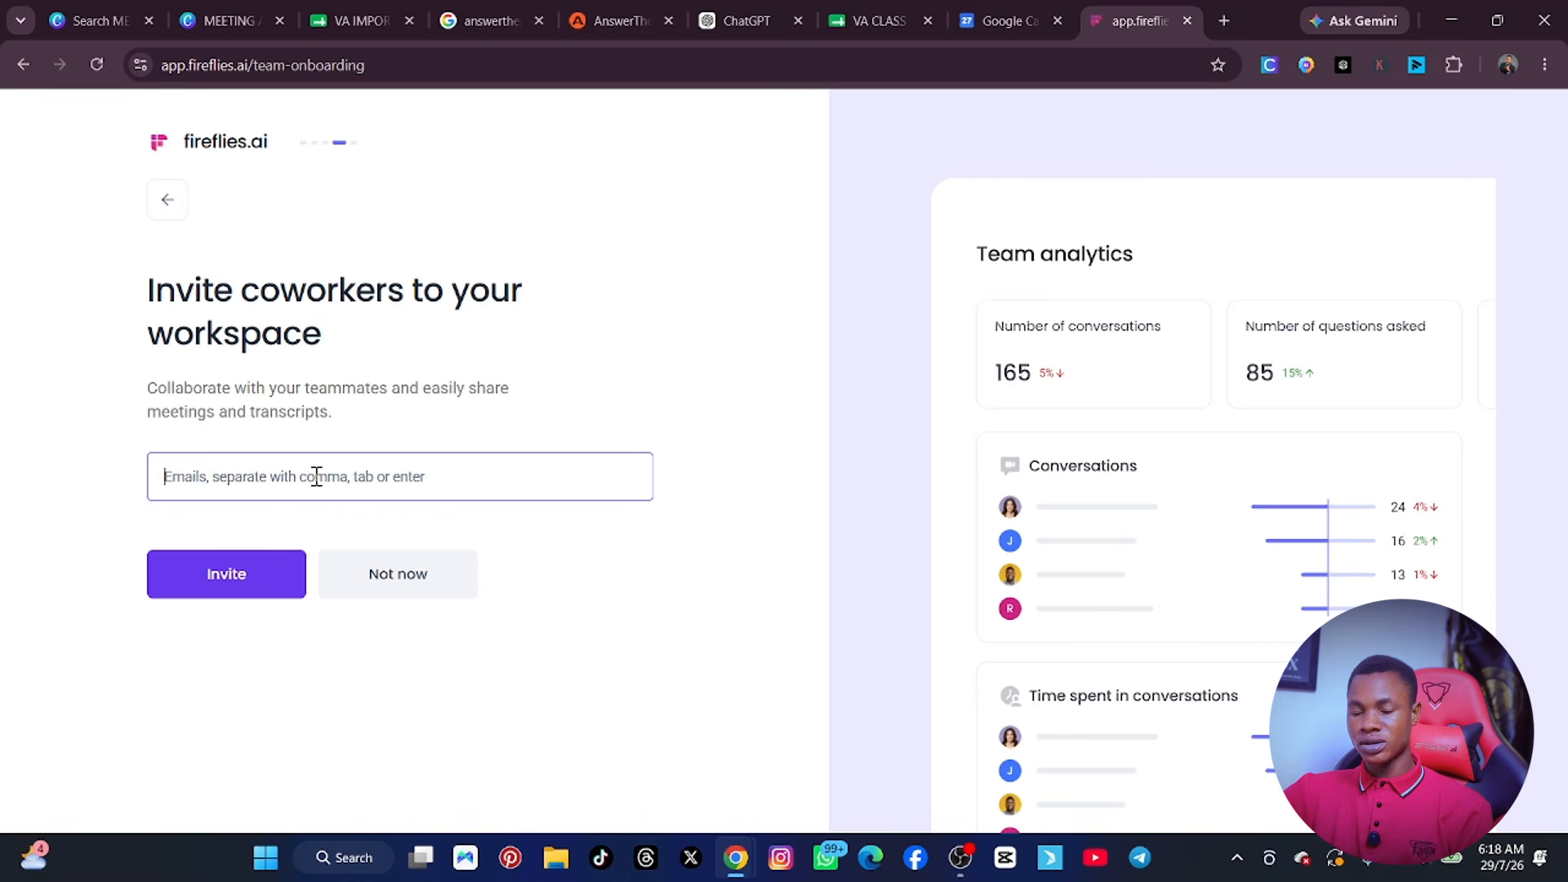
{"action": "left_click", "coordinate": [415, 581]}
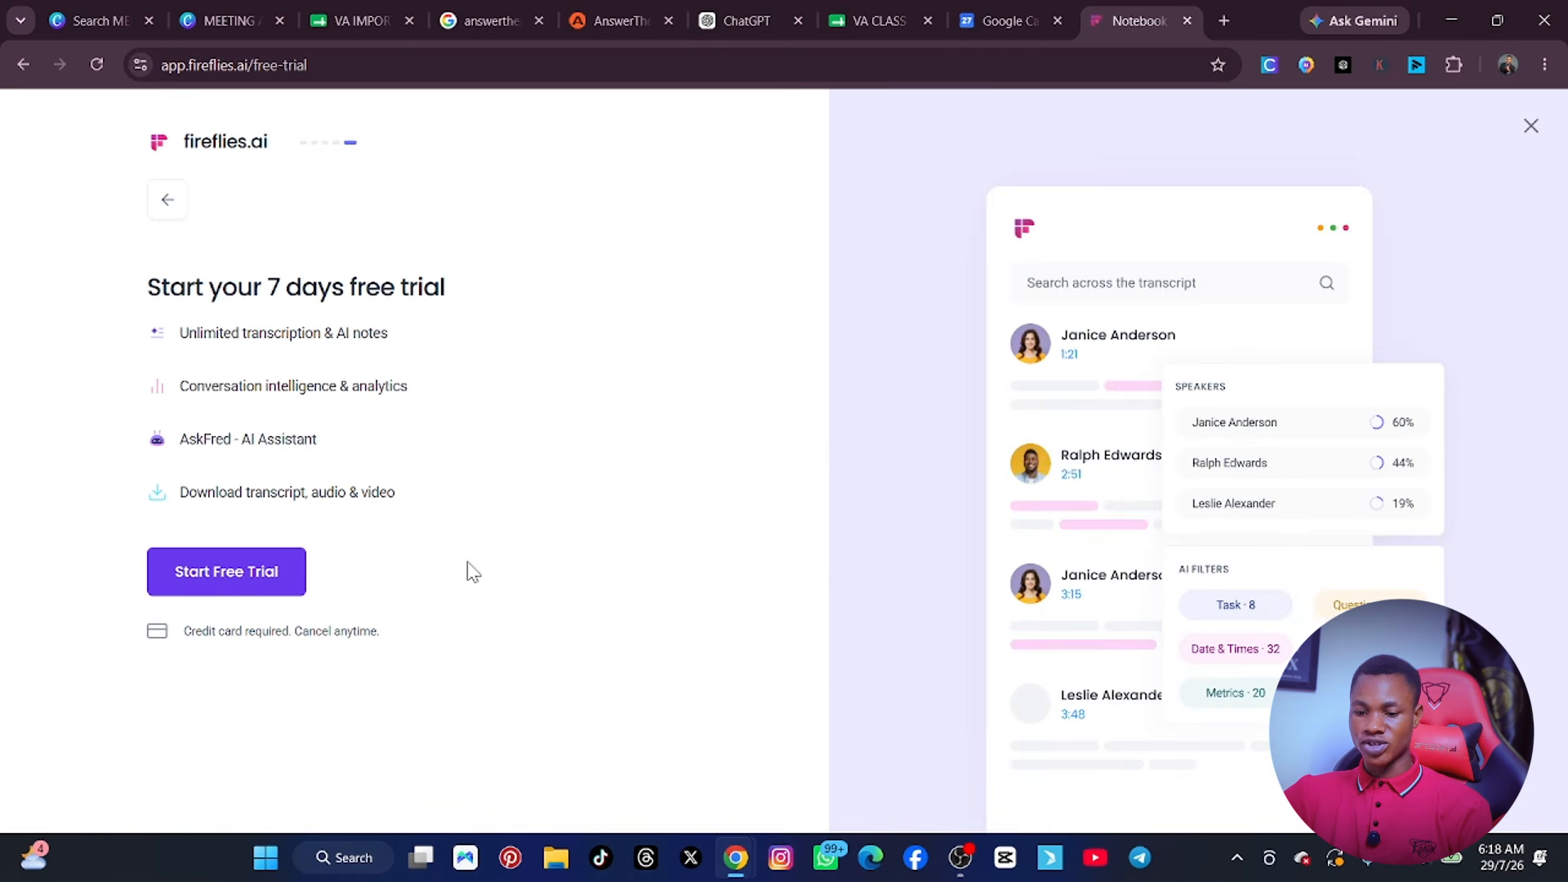
Open the 7-day free trial form and review its plan options, card fields and charge terms.
{"action": "left_click", "coordinate": [253, 574]}
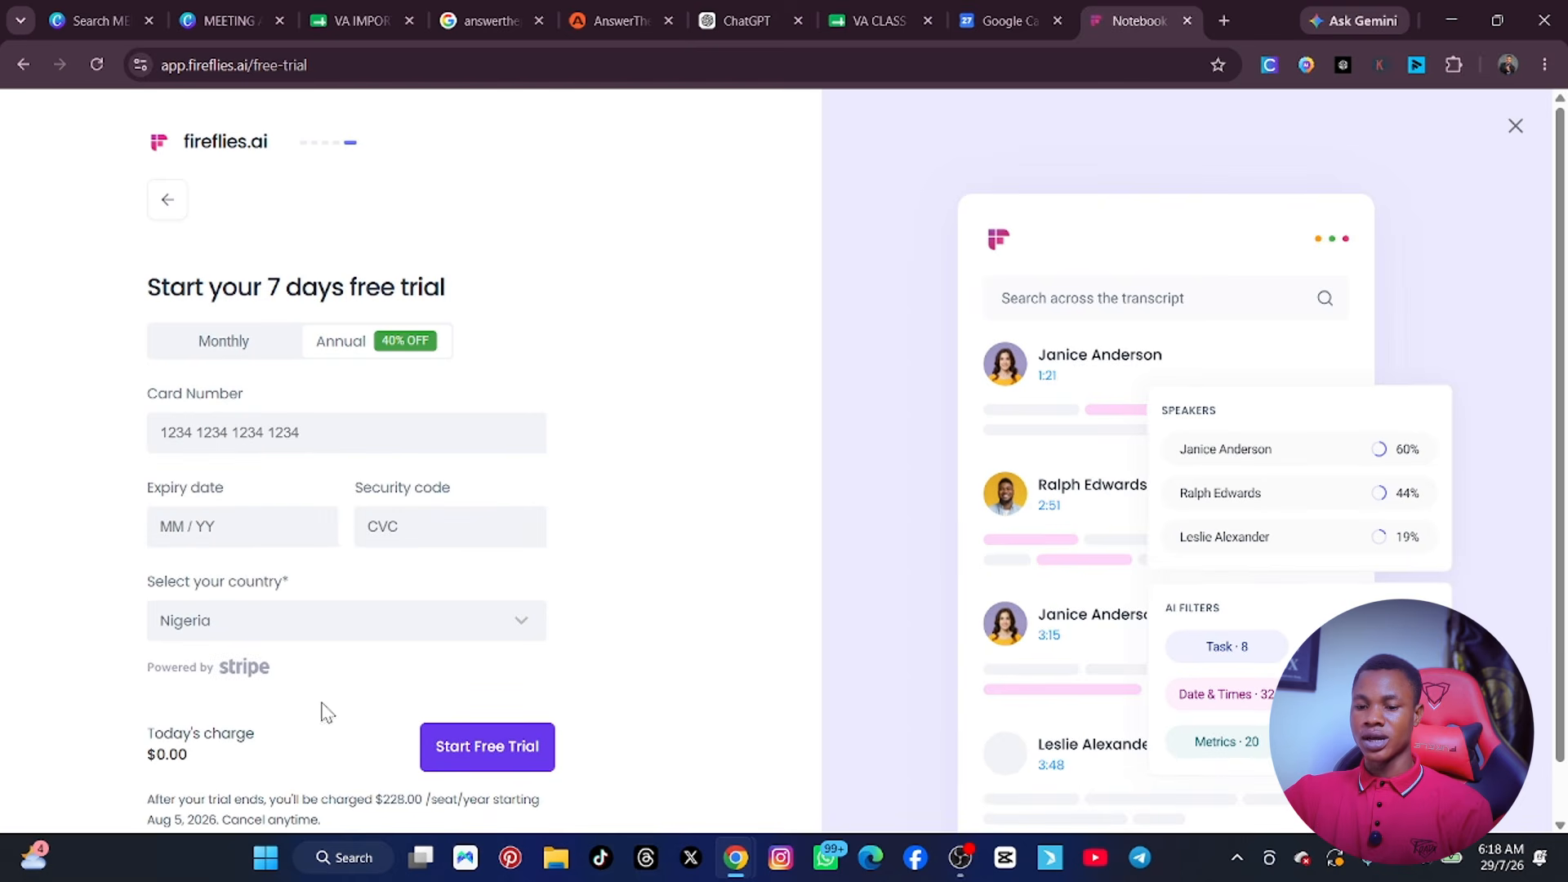
{"action": "scroll", "coordinate": [390, 530], "scroll_direction": "down", "scroll_amount": 1}
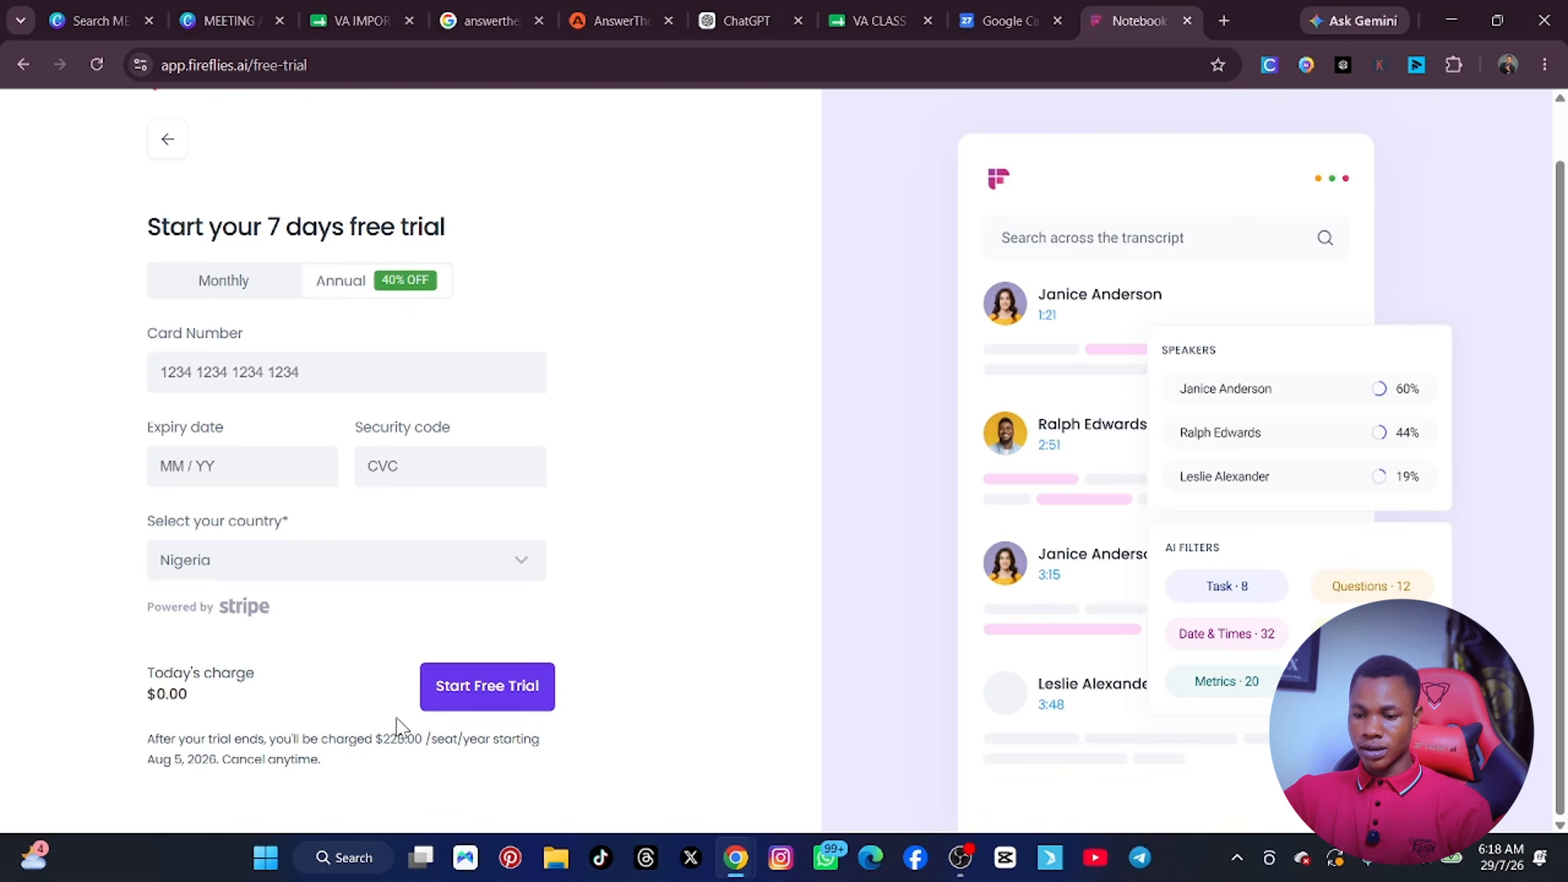
{"action": "scroll", "coordinate": [570, 487], "scroll_direction": "up", "scroll_amount": 1}
{"action": "scroll", "coordinate": [332, 406], "scroll_direction": "down", "scroll_amount": 1}
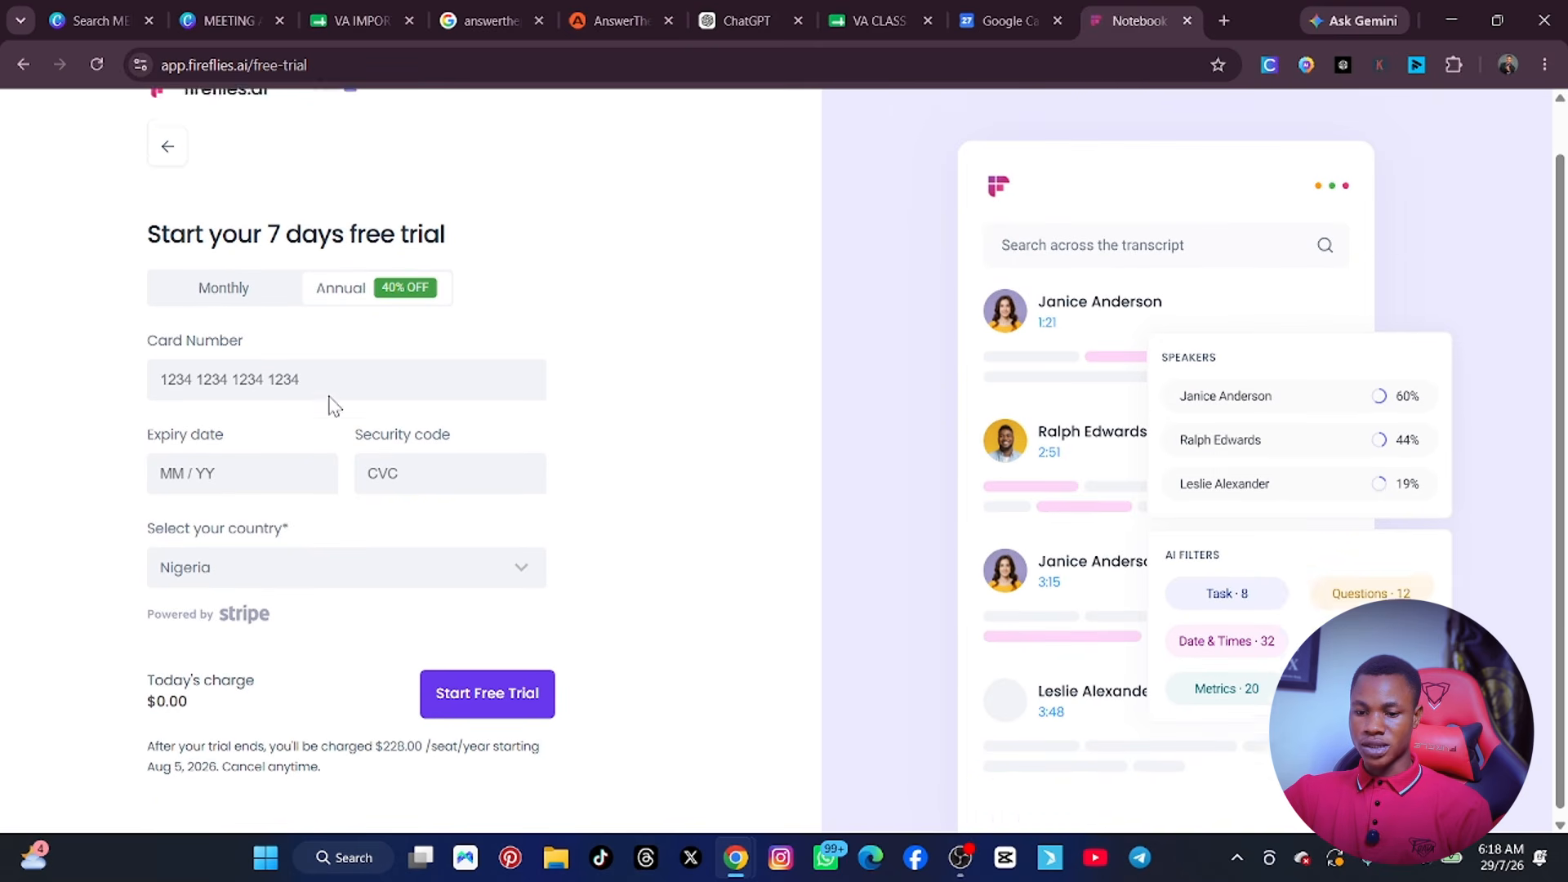
{"action": "scroll", "coordinate": [310, 405], "scroll_direction": "up", "scroll_amount": 1}
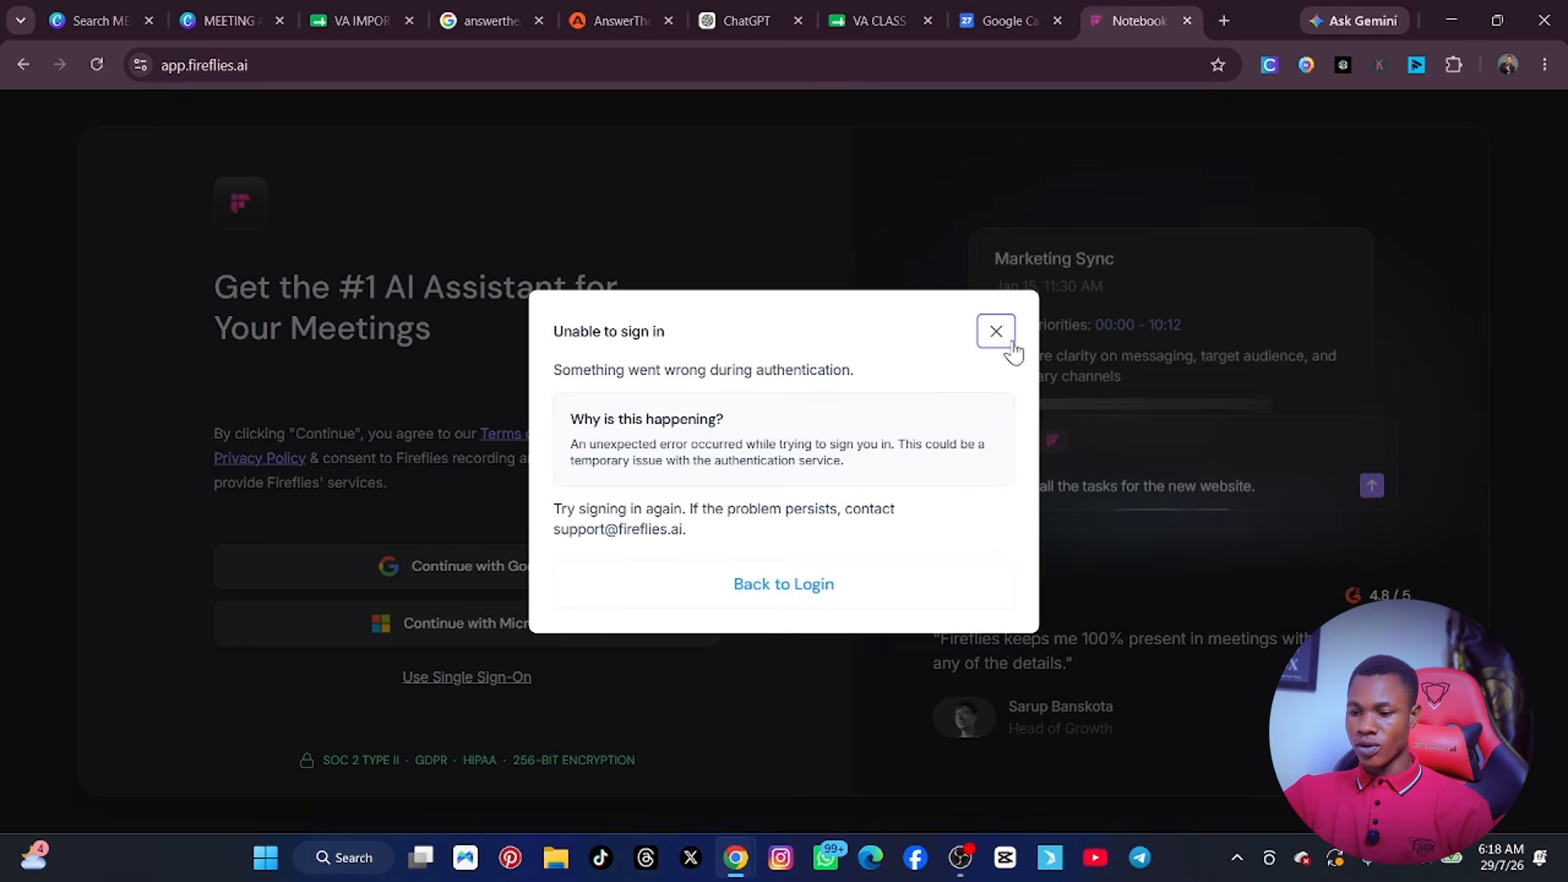
Dismiss the sign-in error dialog and restart the Google sign-in with the same saved account e-mail.
{"action": "left_click", "coordinate": [996, 332]}
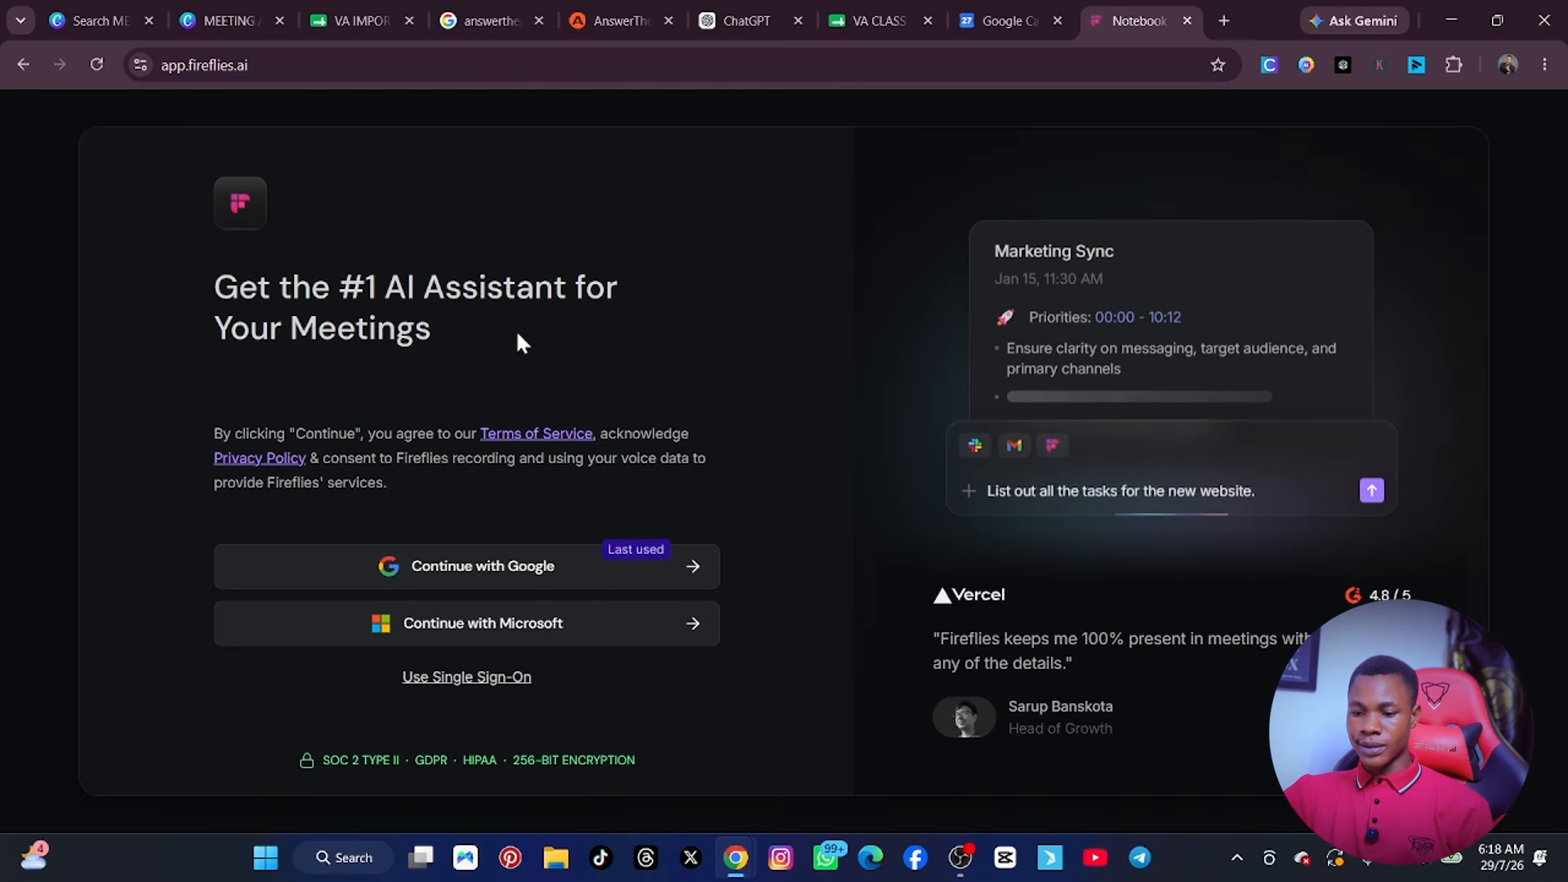
{"action": "left_click", "coordinate": [596, 580]}
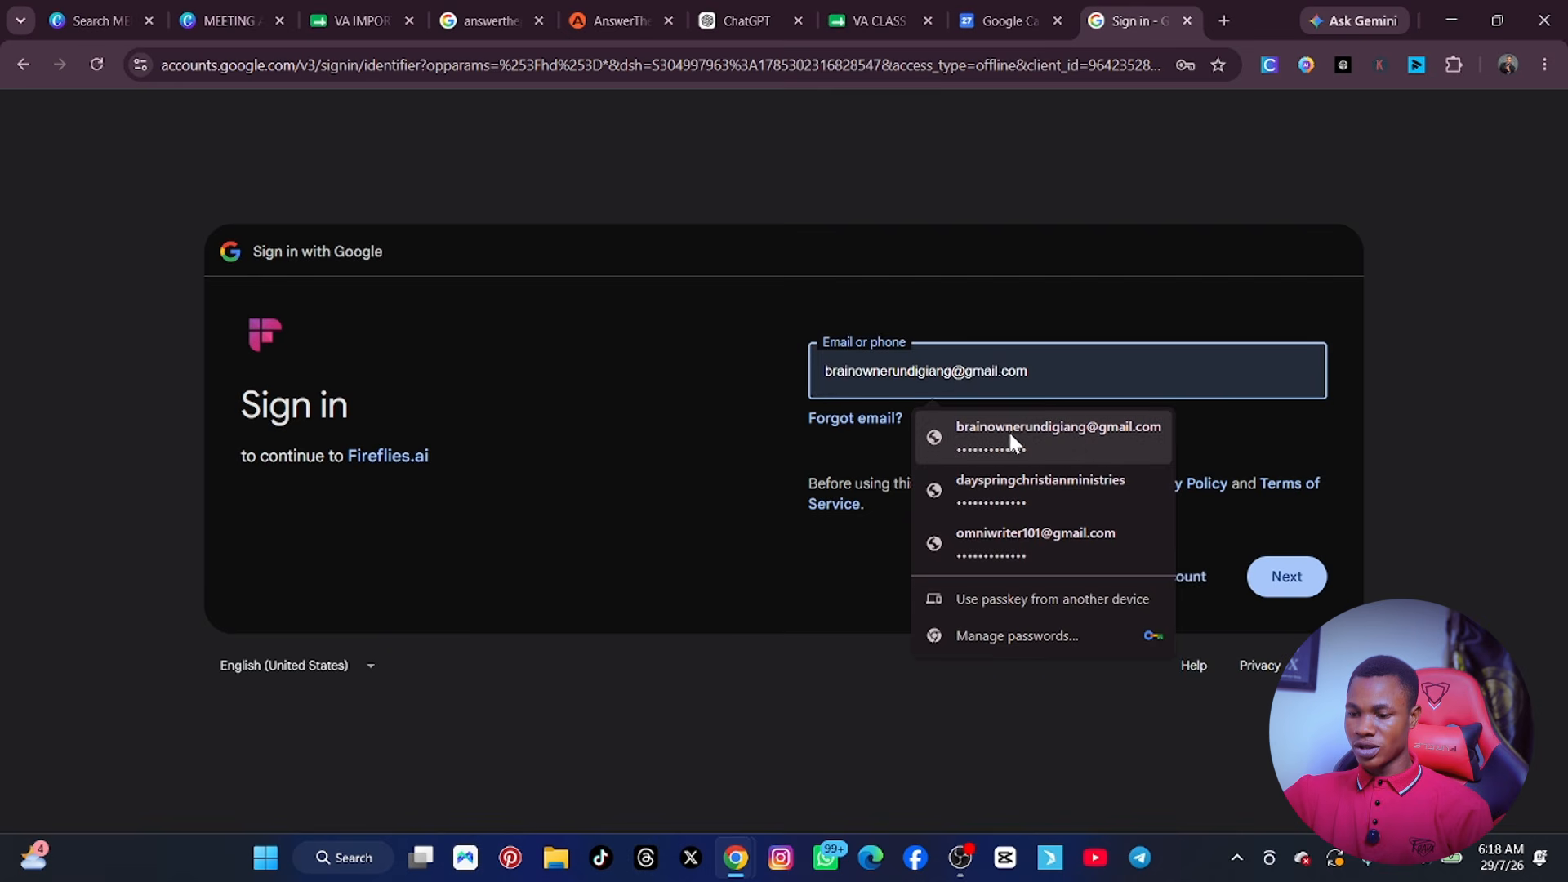
{"action": "left_click", "coordinate": [1011, 441]}
{"action": "left_click", "coordinate": [1266, 576]}
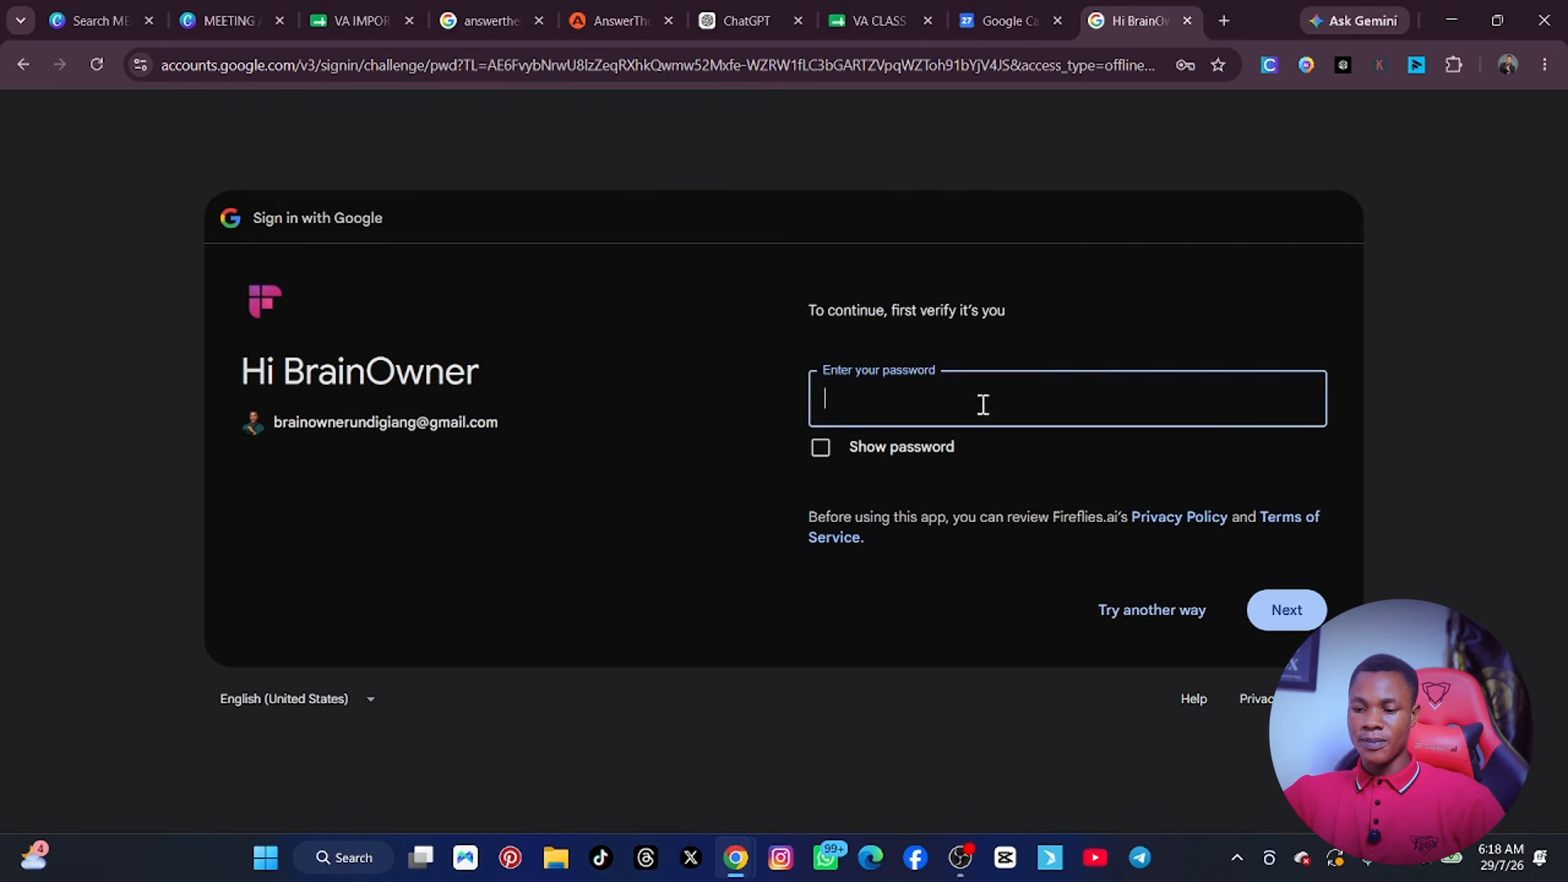
Fill in the saved Google account password and approve signing back in to Fireflies.ai.
{"action": "left_click", "coordinate": [983, 405]}
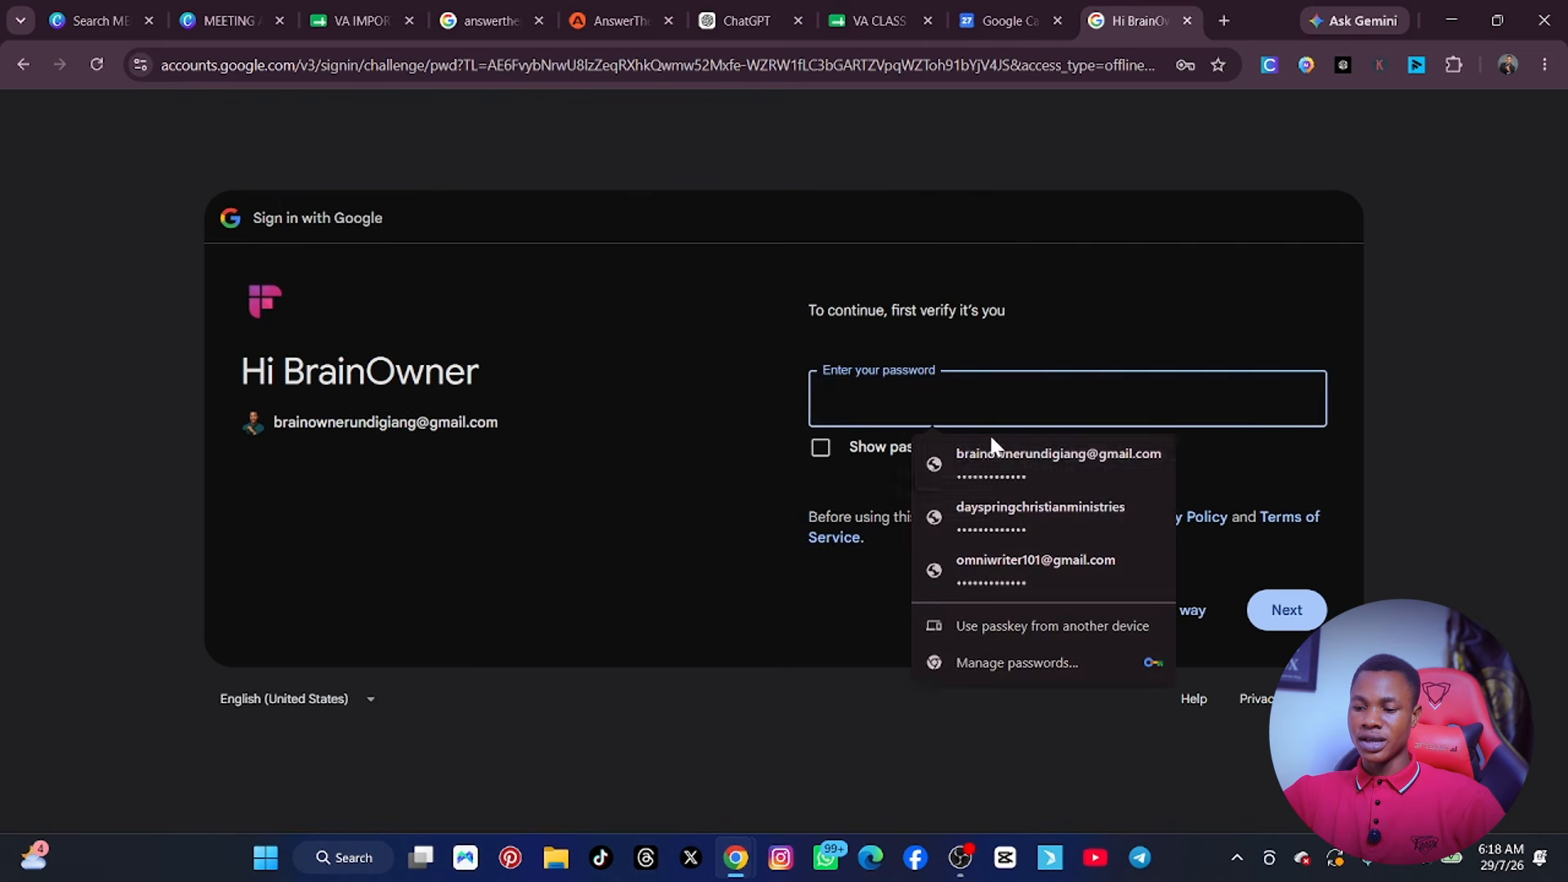
{"action": "left_click", "coordinate": [1013, 484]}
{"action": "left_click", "coordinate": [1288, 613]}
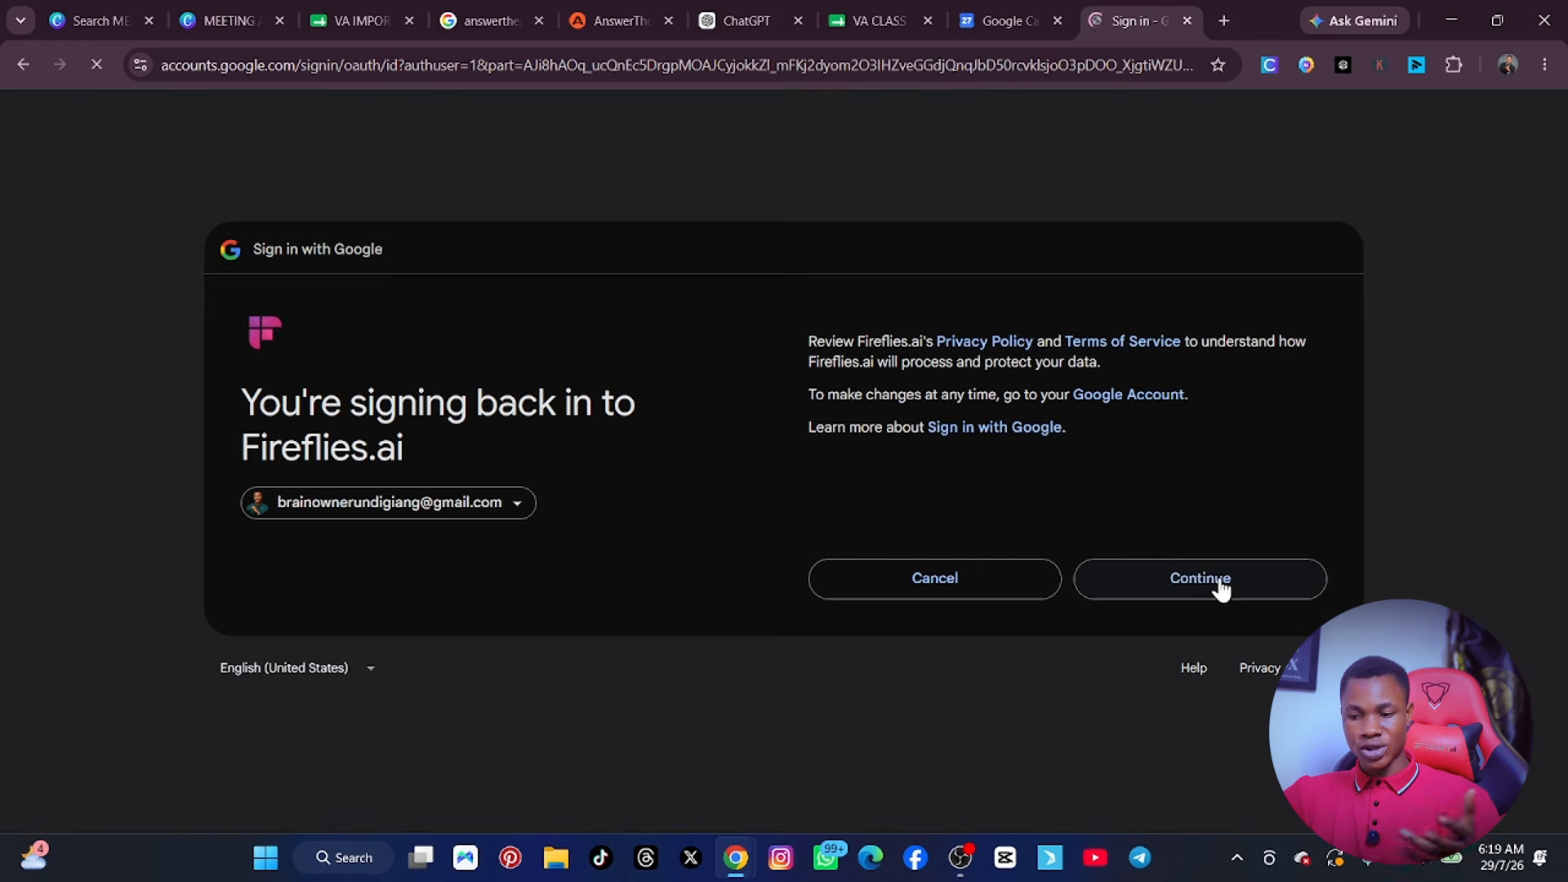
{"action": "left_click", "coordinate": [1215, 589]}
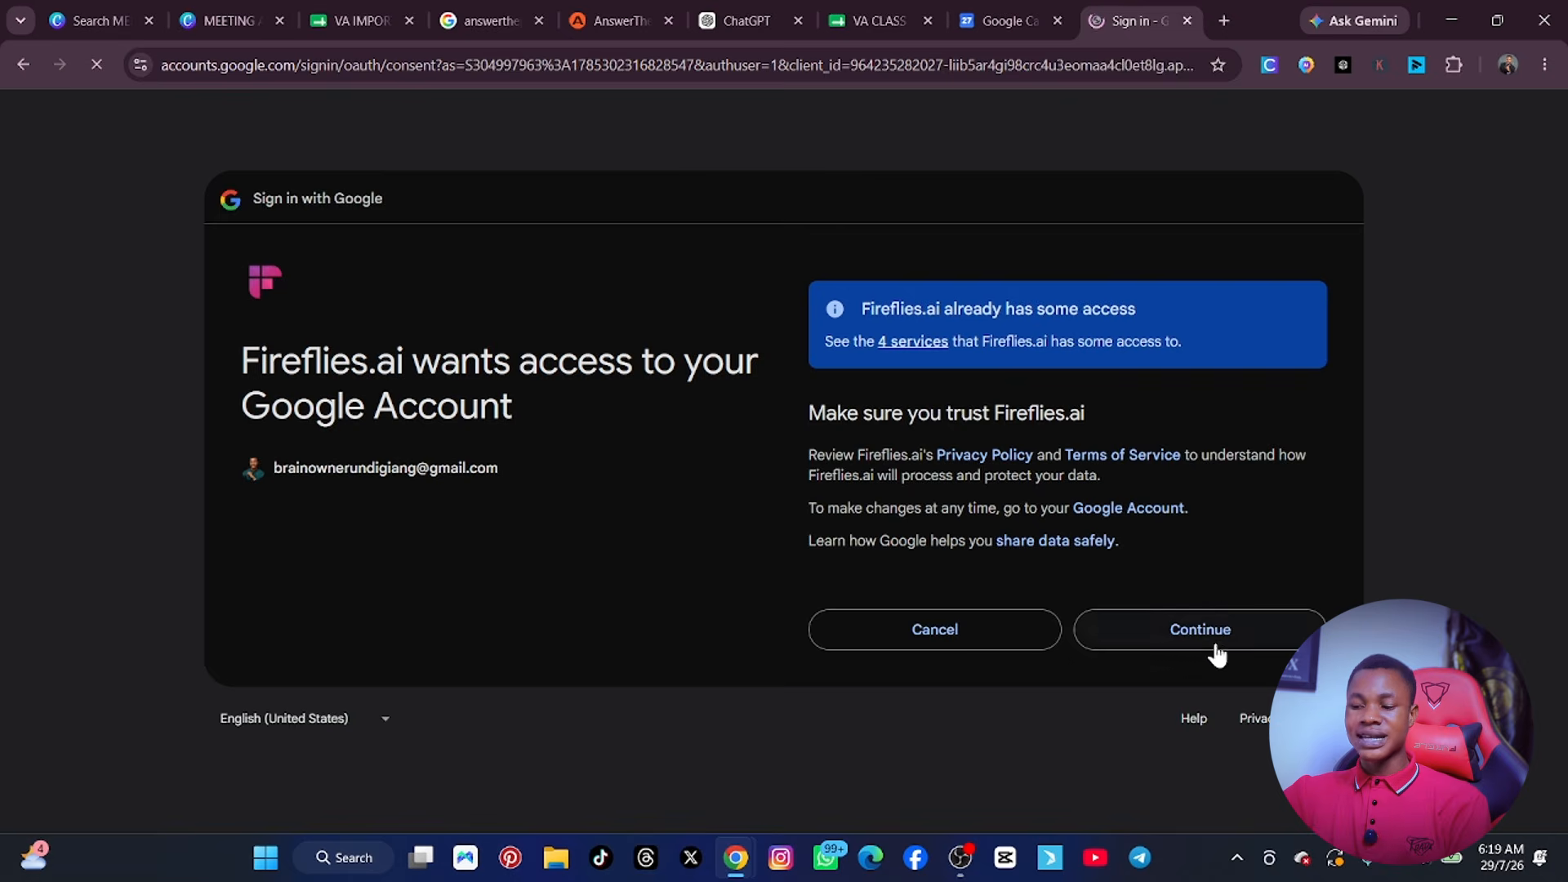
{"action": "left_click", "coordinate": [1210, 640]}
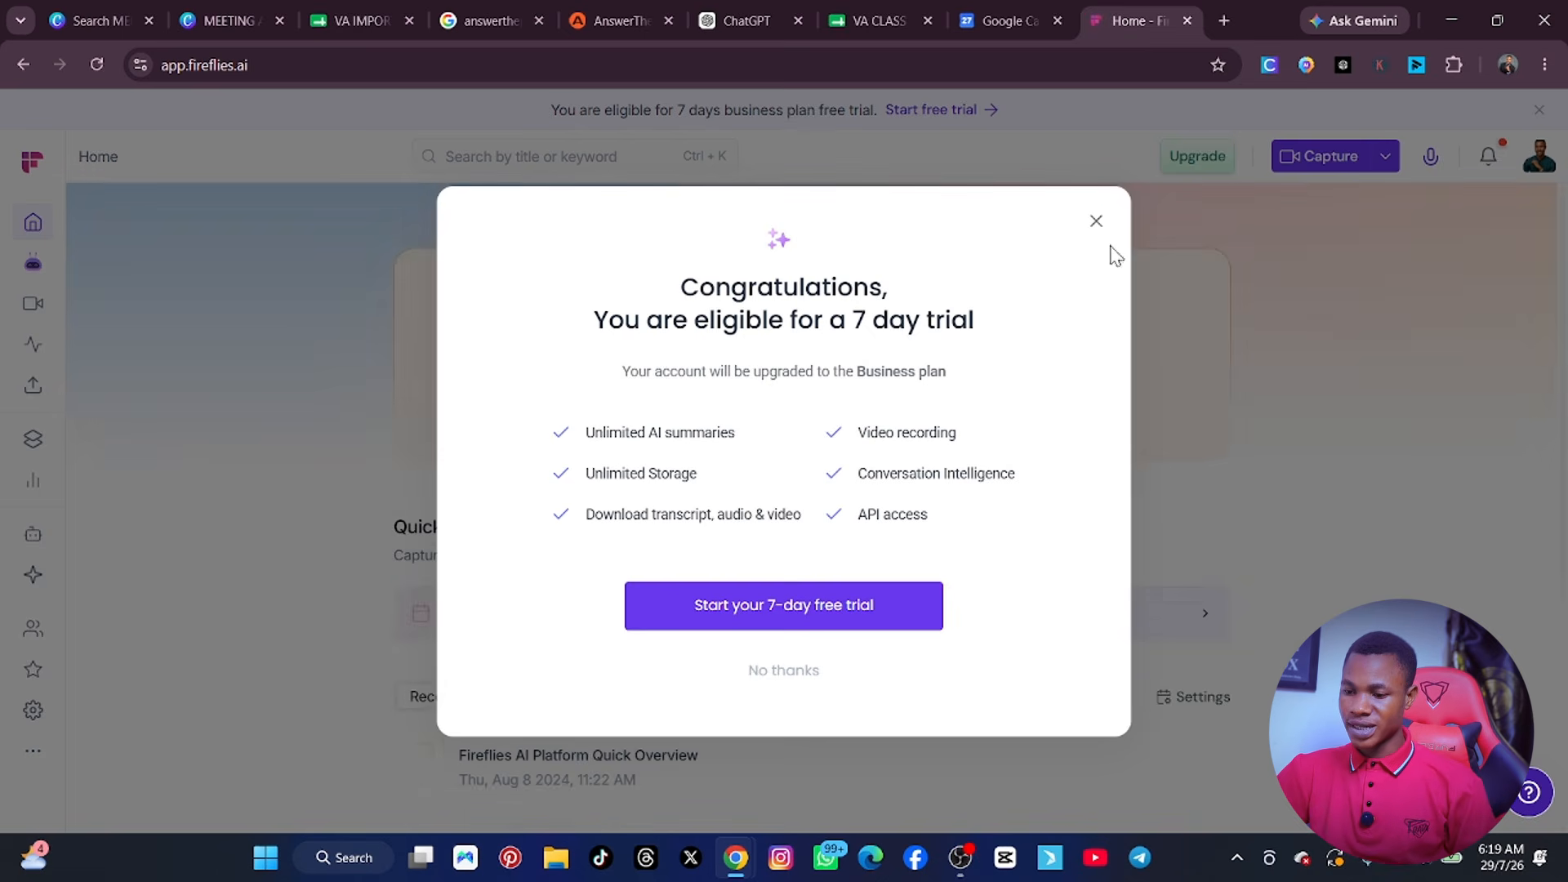
Decline the 7-day trial offer and complete onboarding with English (Global) and Social Media as the referral source, skipping the Zoom connection.
{"action": "left_click", "coordinate": [1095, 222]}
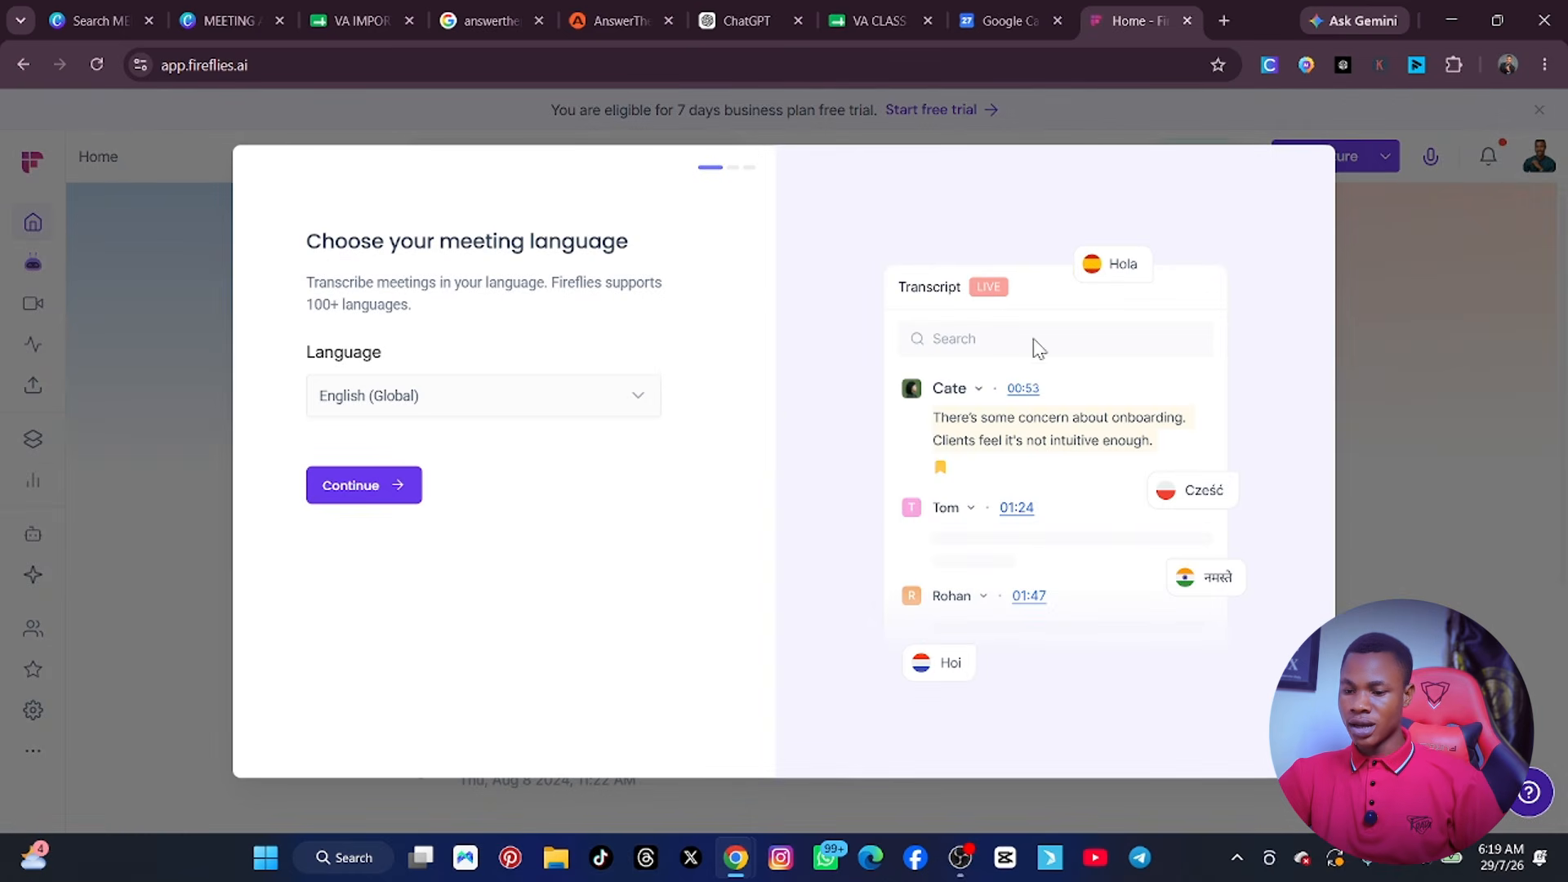
{"action": "left_click", "coordinate": [374, 482]}
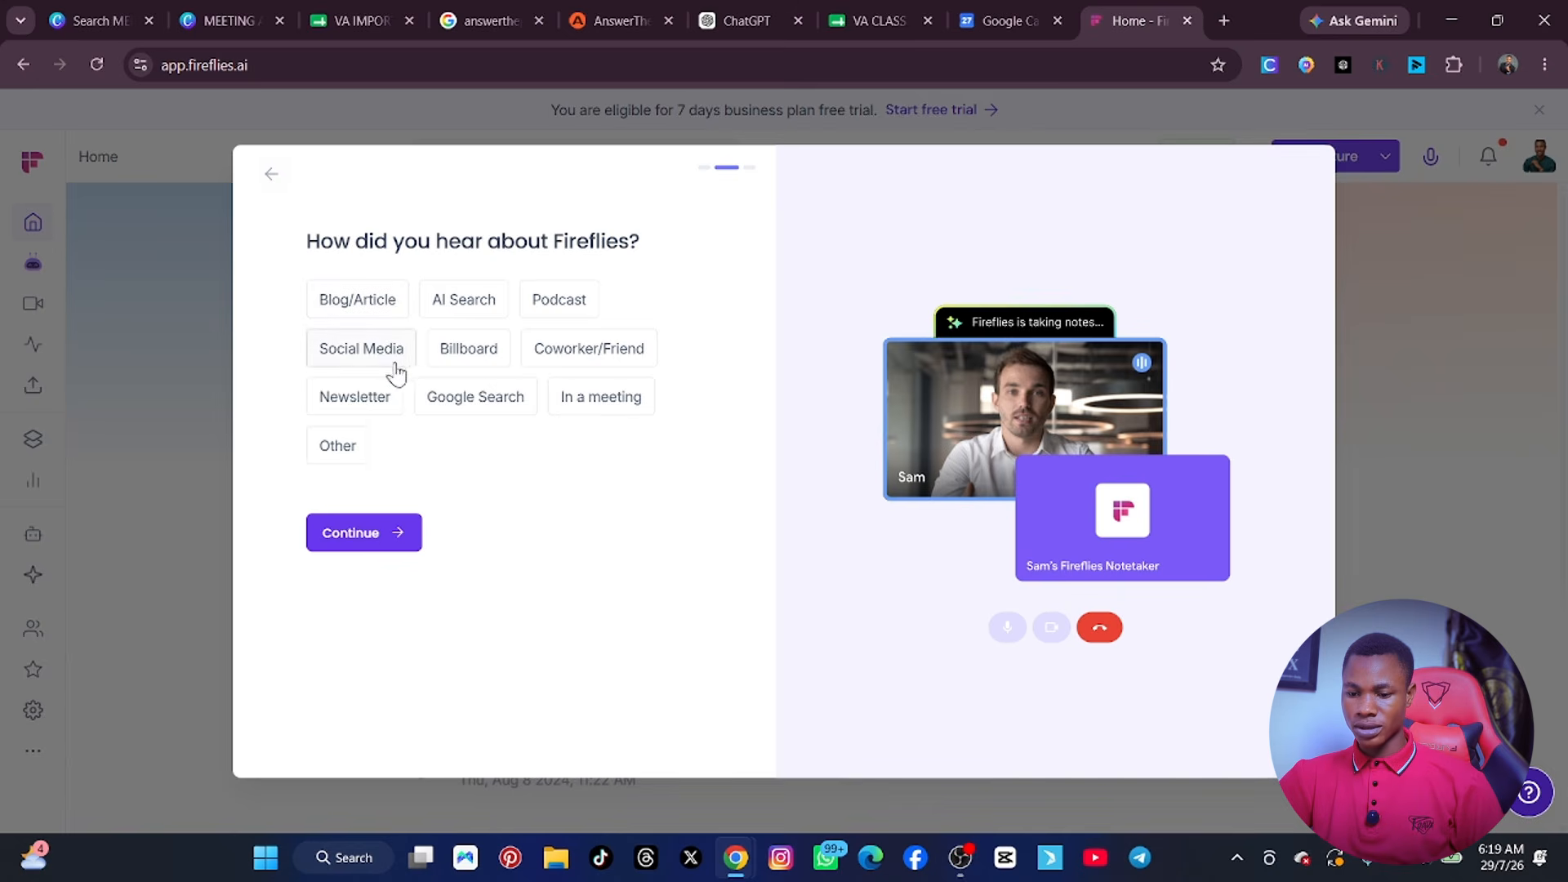
{"action": "left_click", "coordinate": [362, 349]}
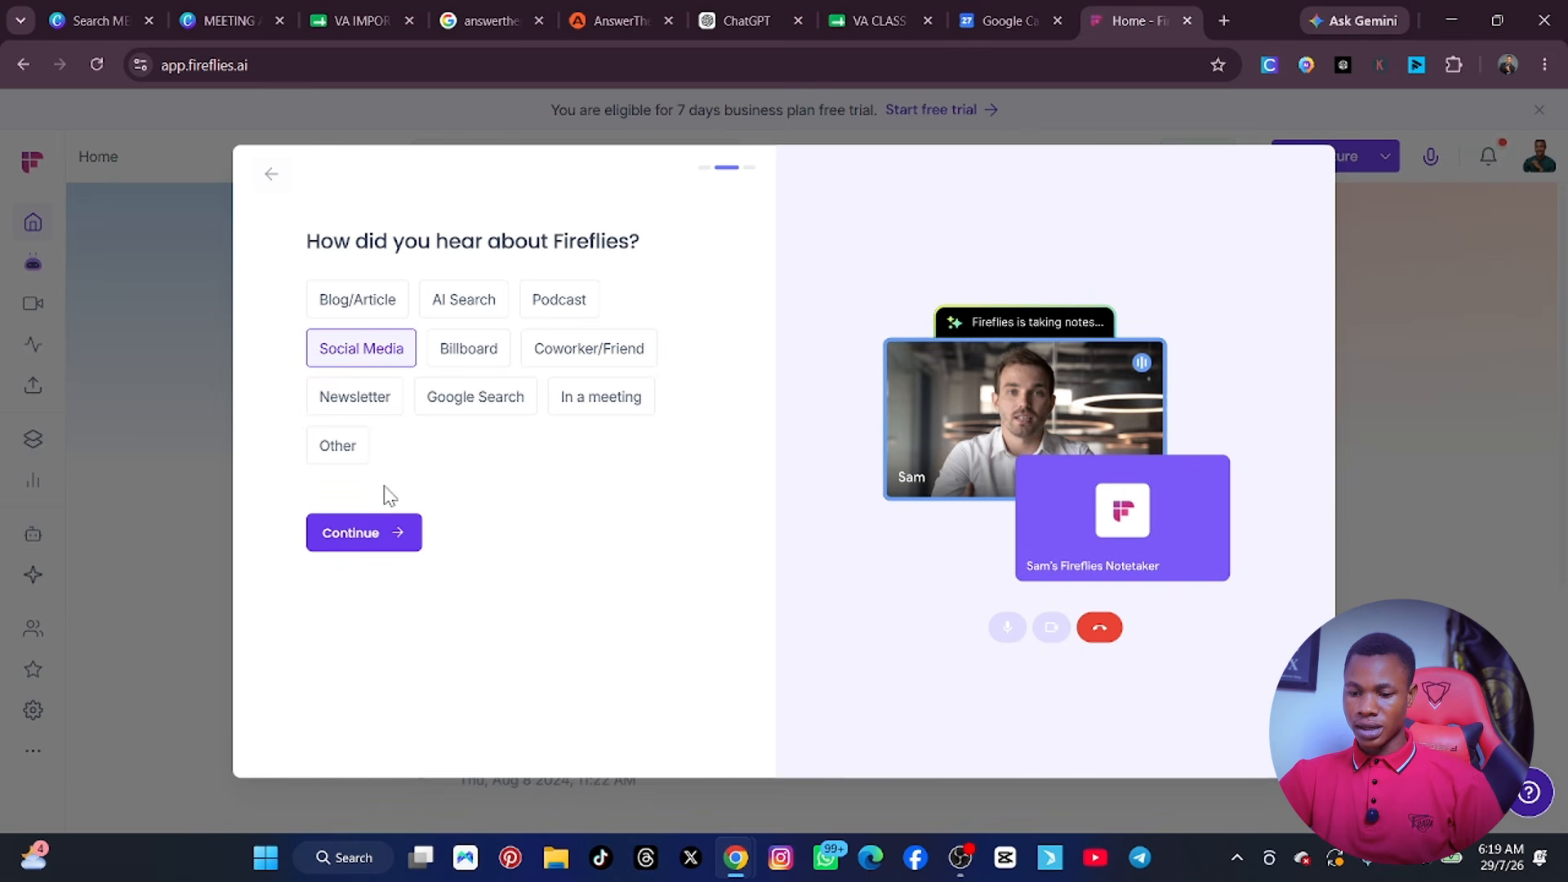
{"action": "left_click", "coordinate": [384, 535]}
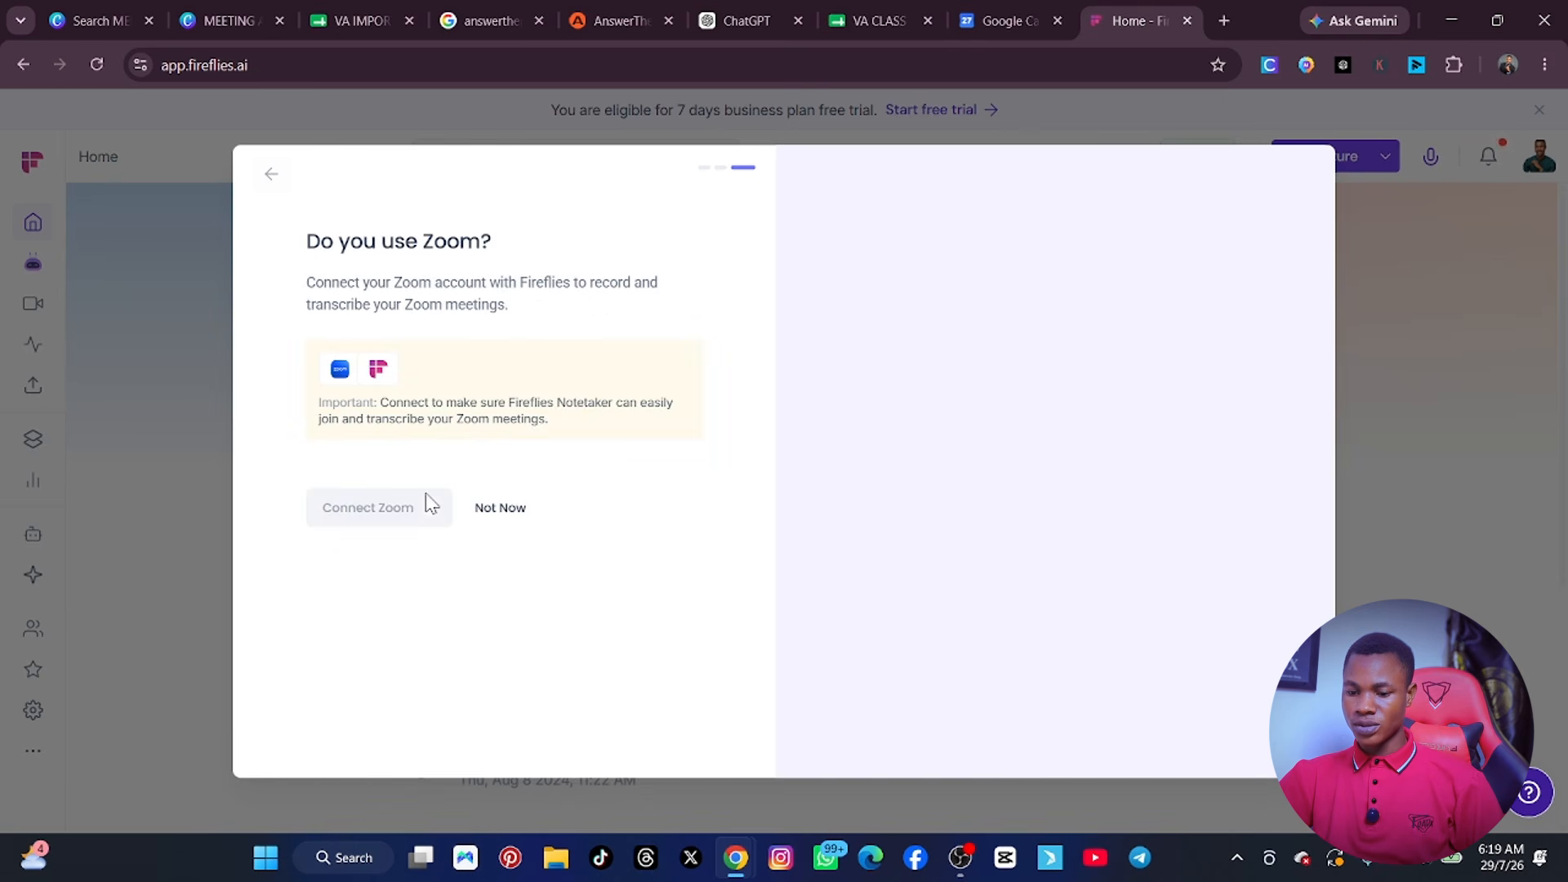
{"action": "left_click", "coordinate": [495, 516]}
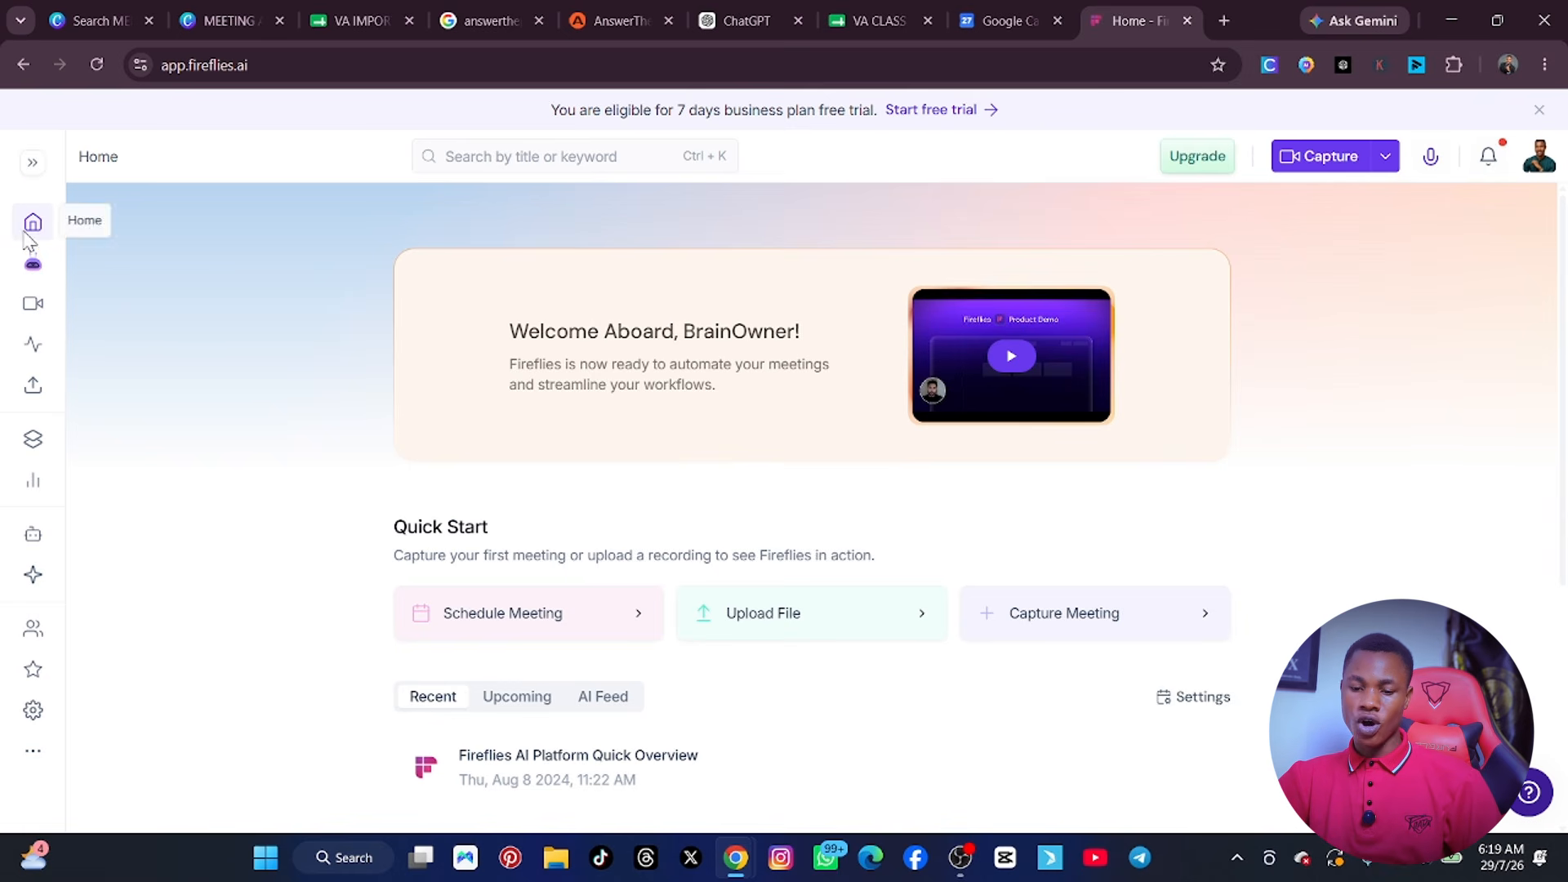
Expand the navigation sidebar, look over its sections and open the Meetings page.
{"action": "left_click", "coordinate": [34, 750]}
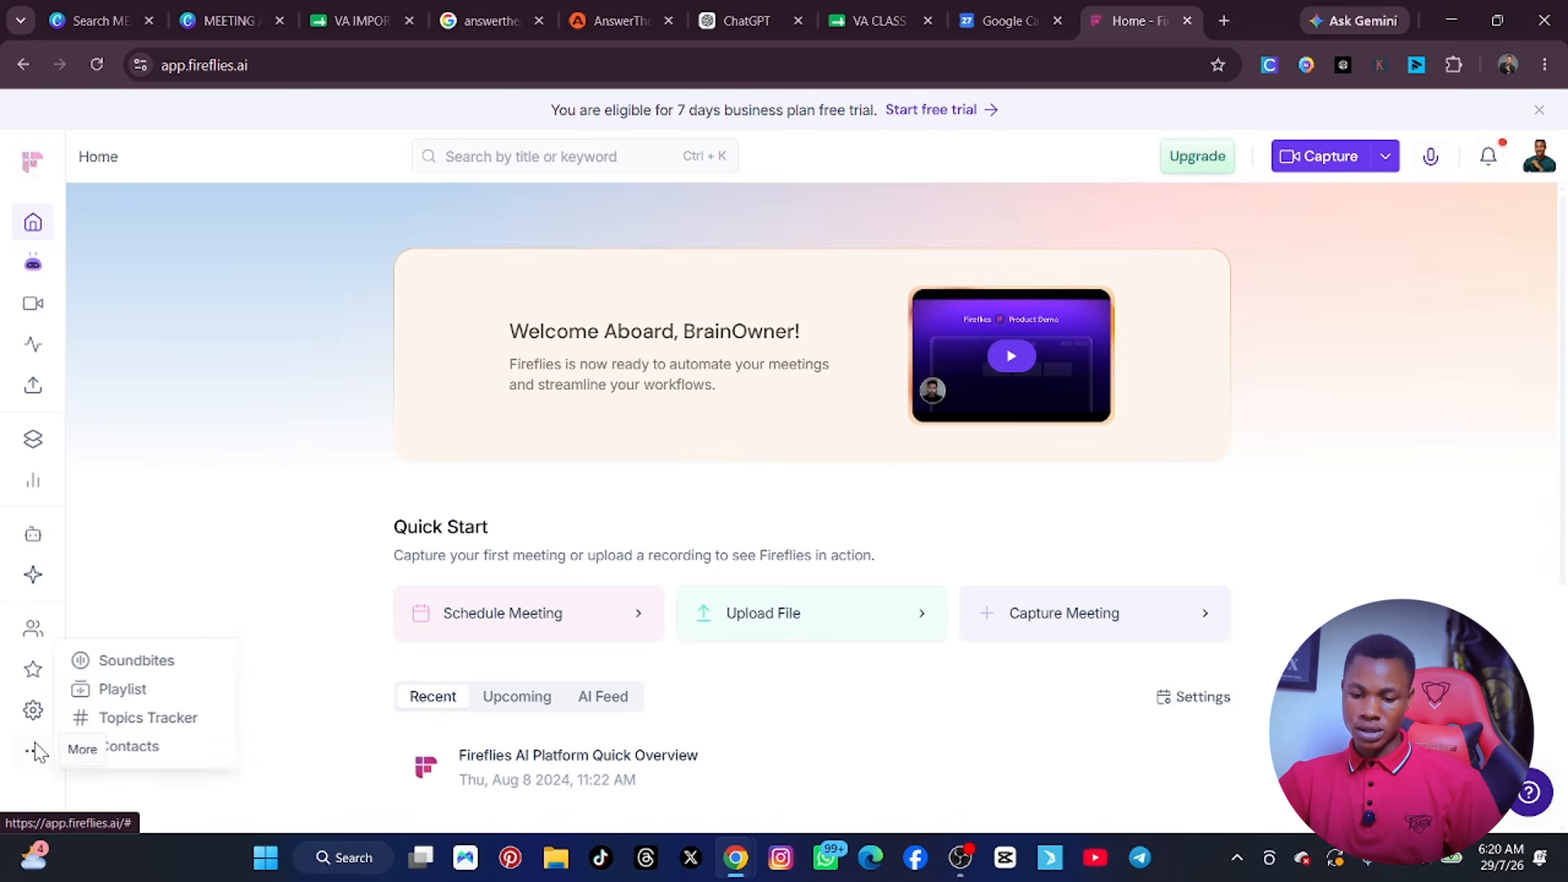
{"action": "left_click", "coordinate": [33, 163]}
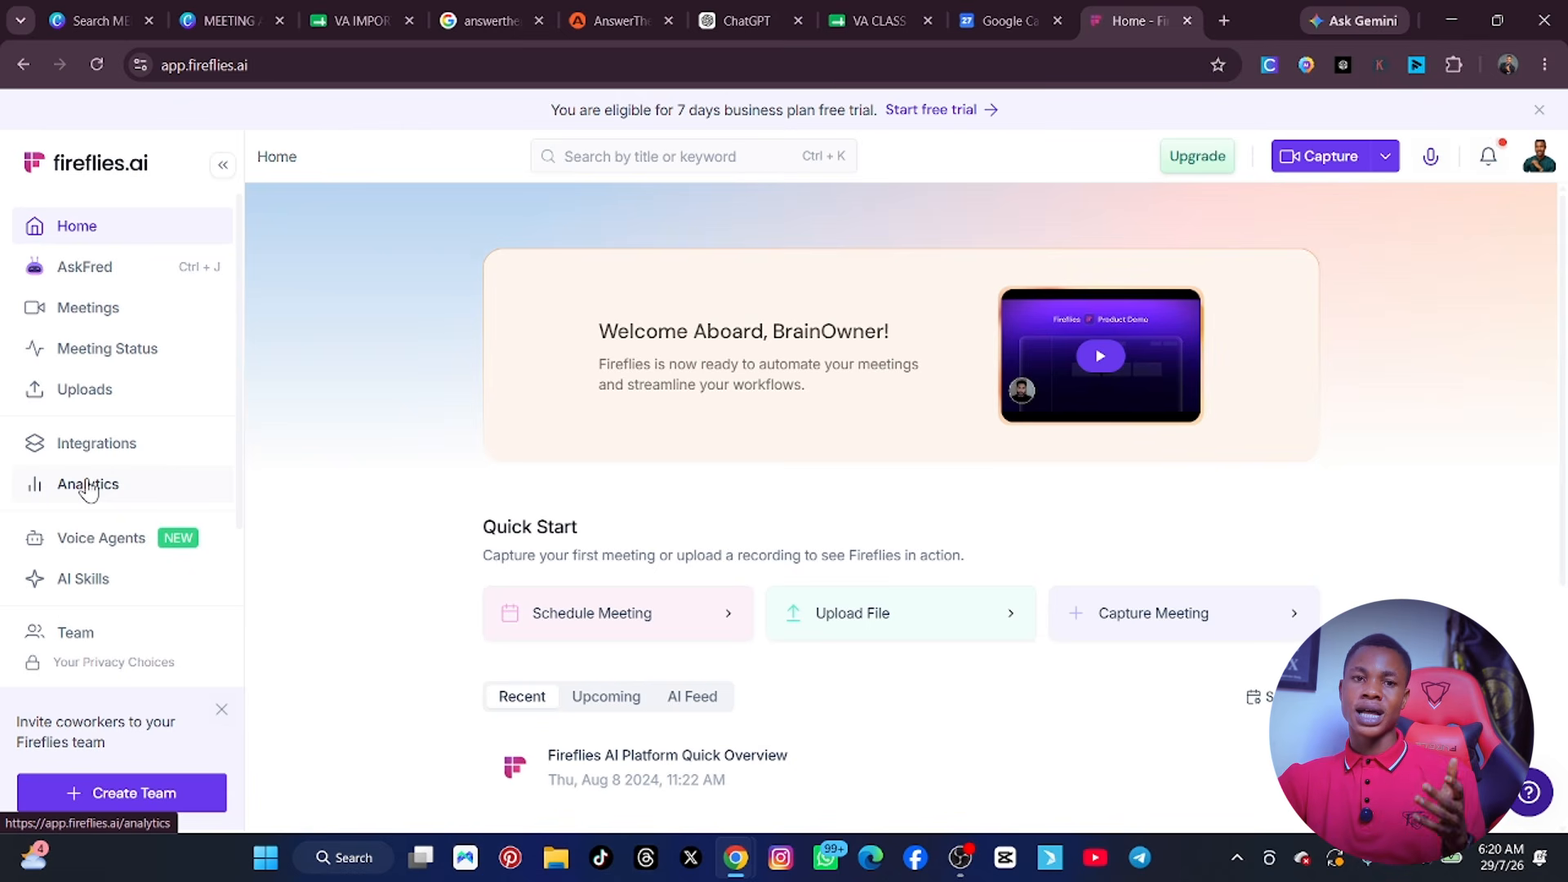
{"action": "scroll", "coordinate": [88, 490], "scroll_direction": "down", "scroll_amount": 2}
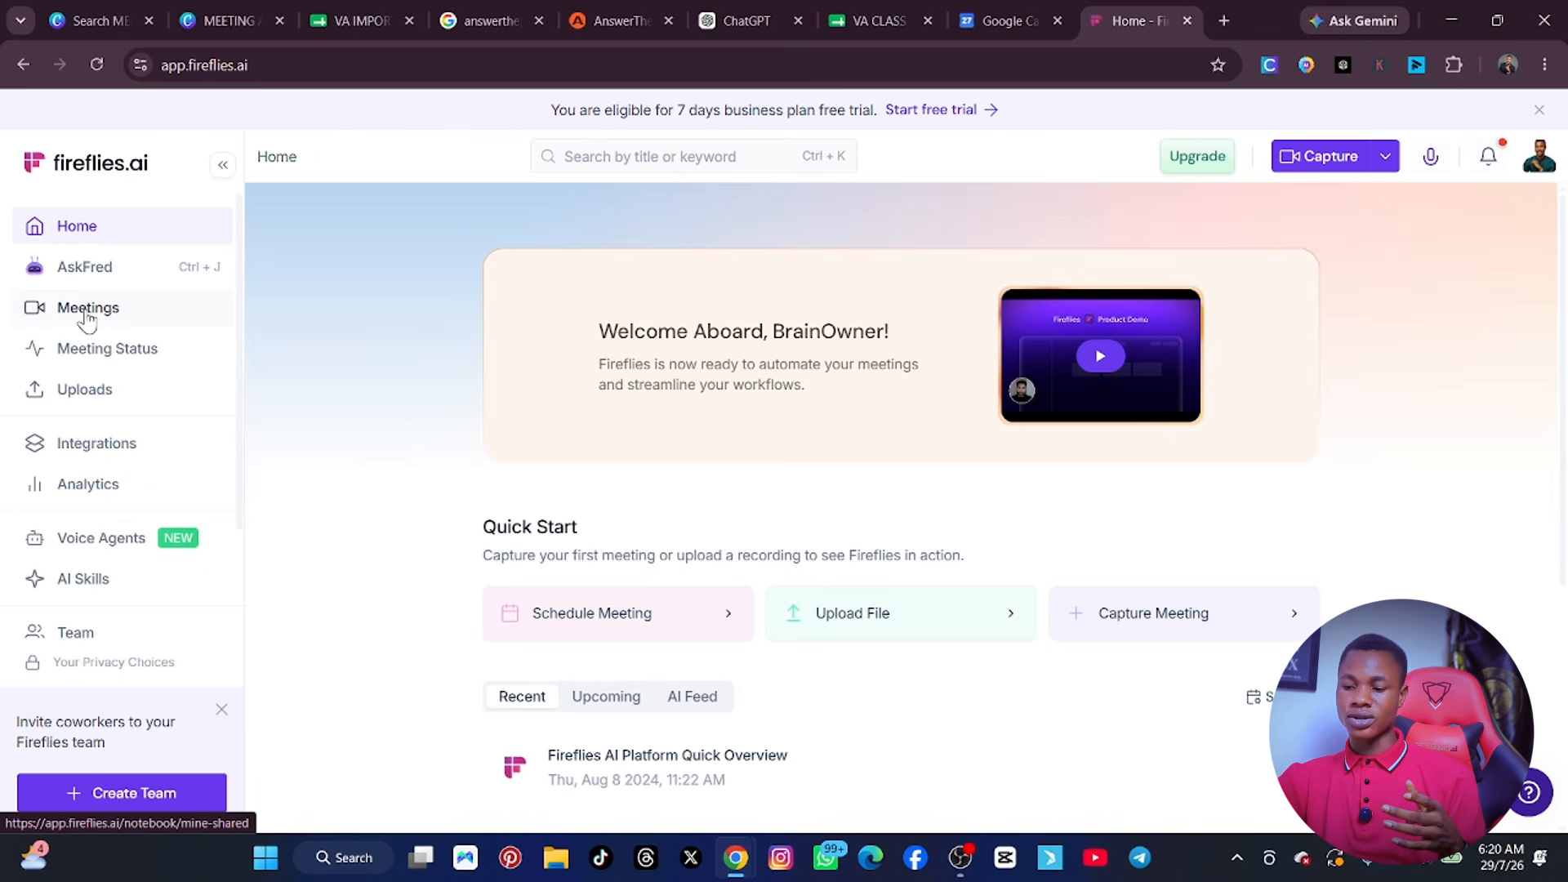
{"action": "left_click", "coordinate": [87, 317]}
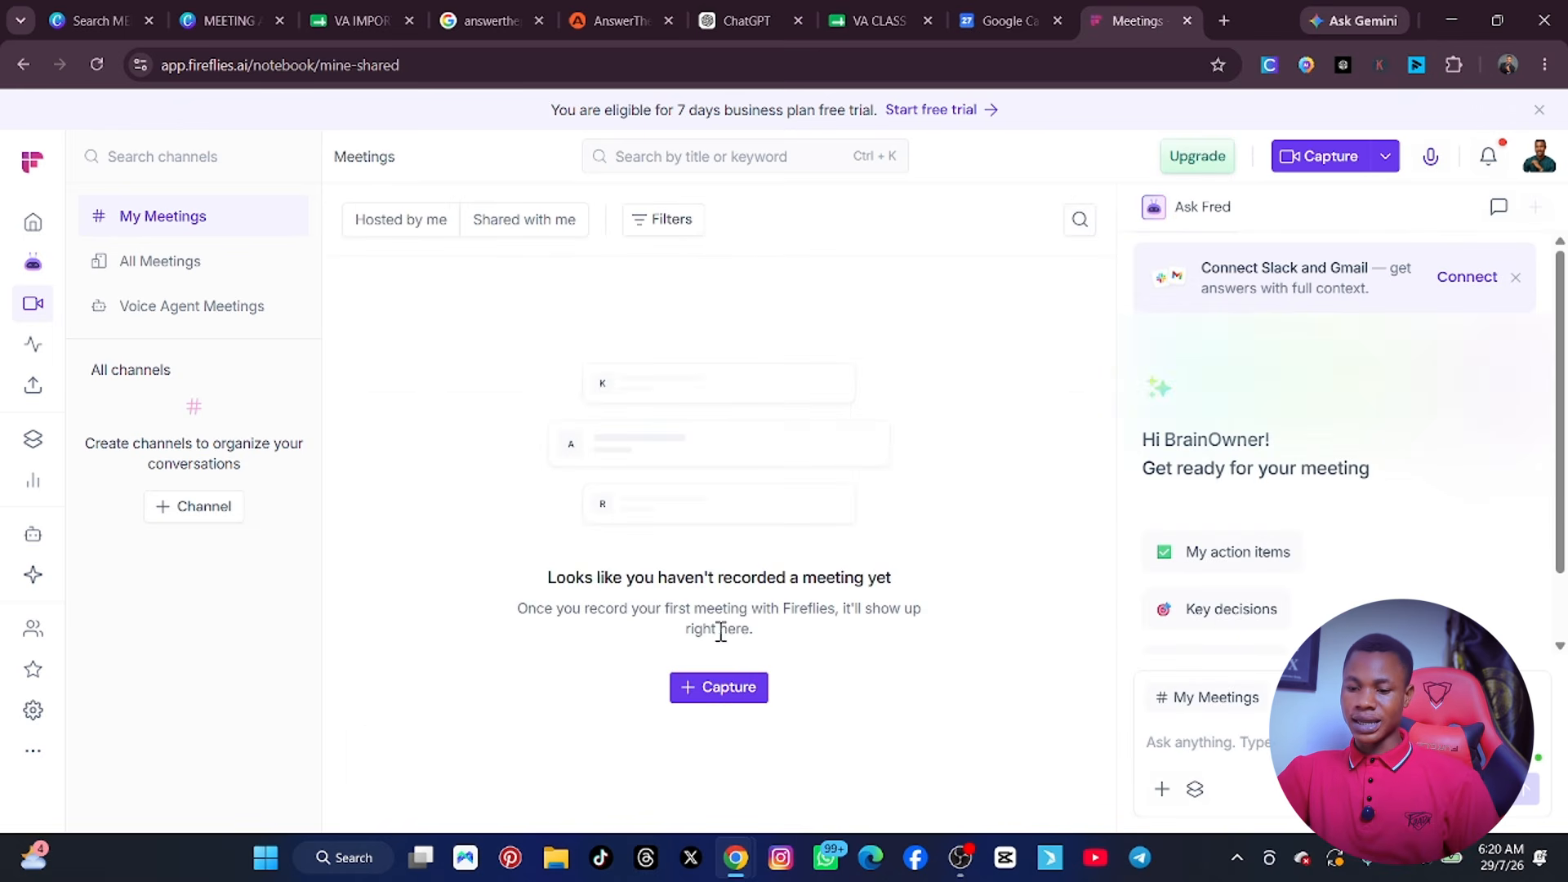
Begin a live meeting capture and enter WEEKLY as the meeting name in place of the autofilled personal name.
{"action": "left_click", "coordinate": [712, 690]}
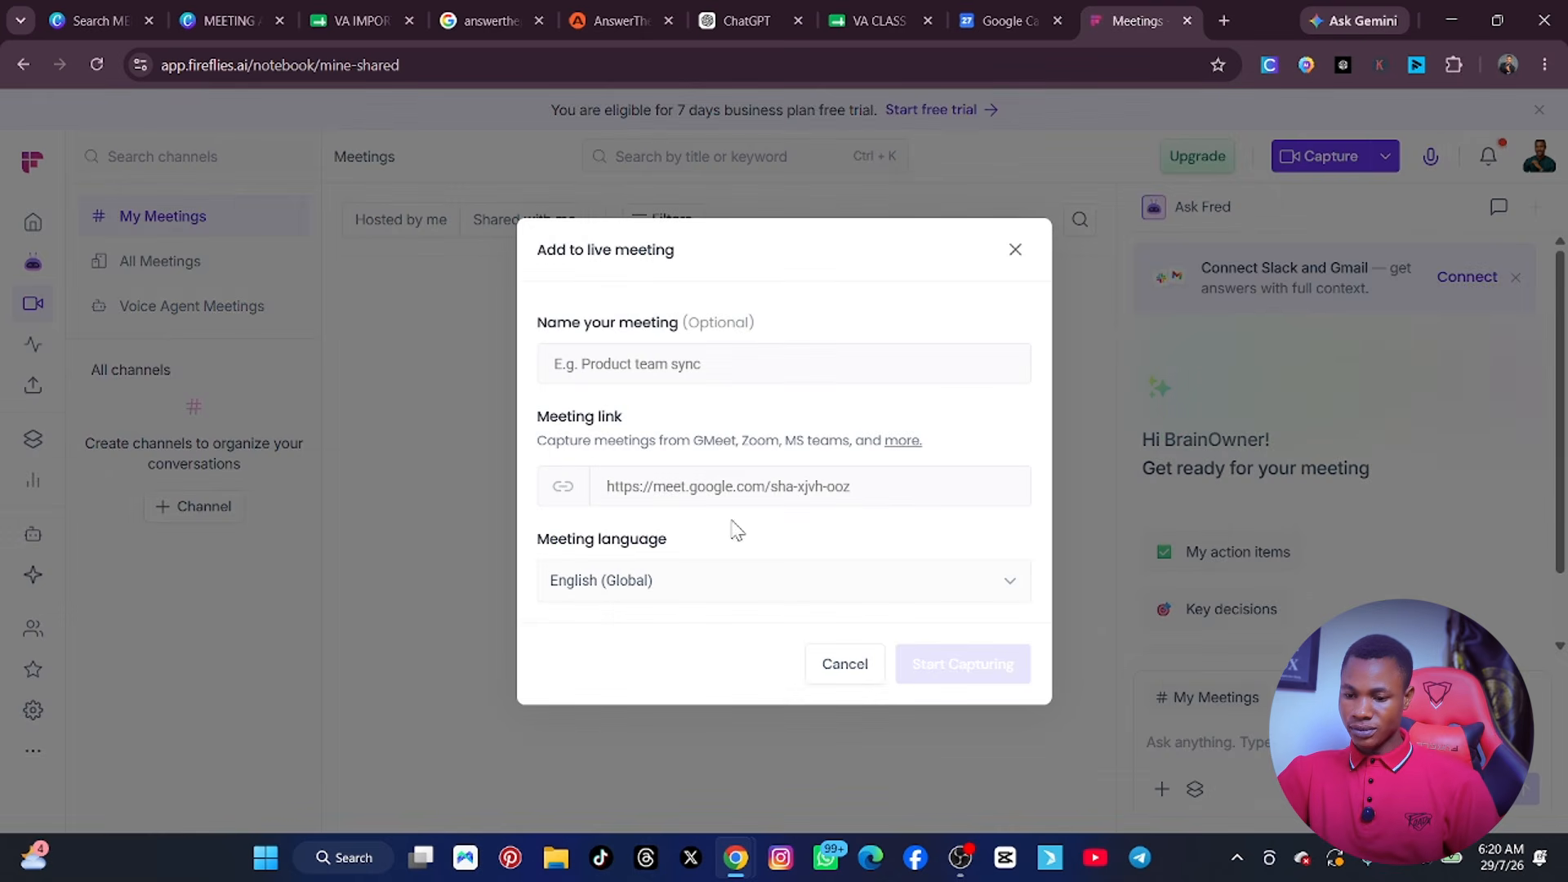
{"action": "left_click", "coordinate": [672, 353]}
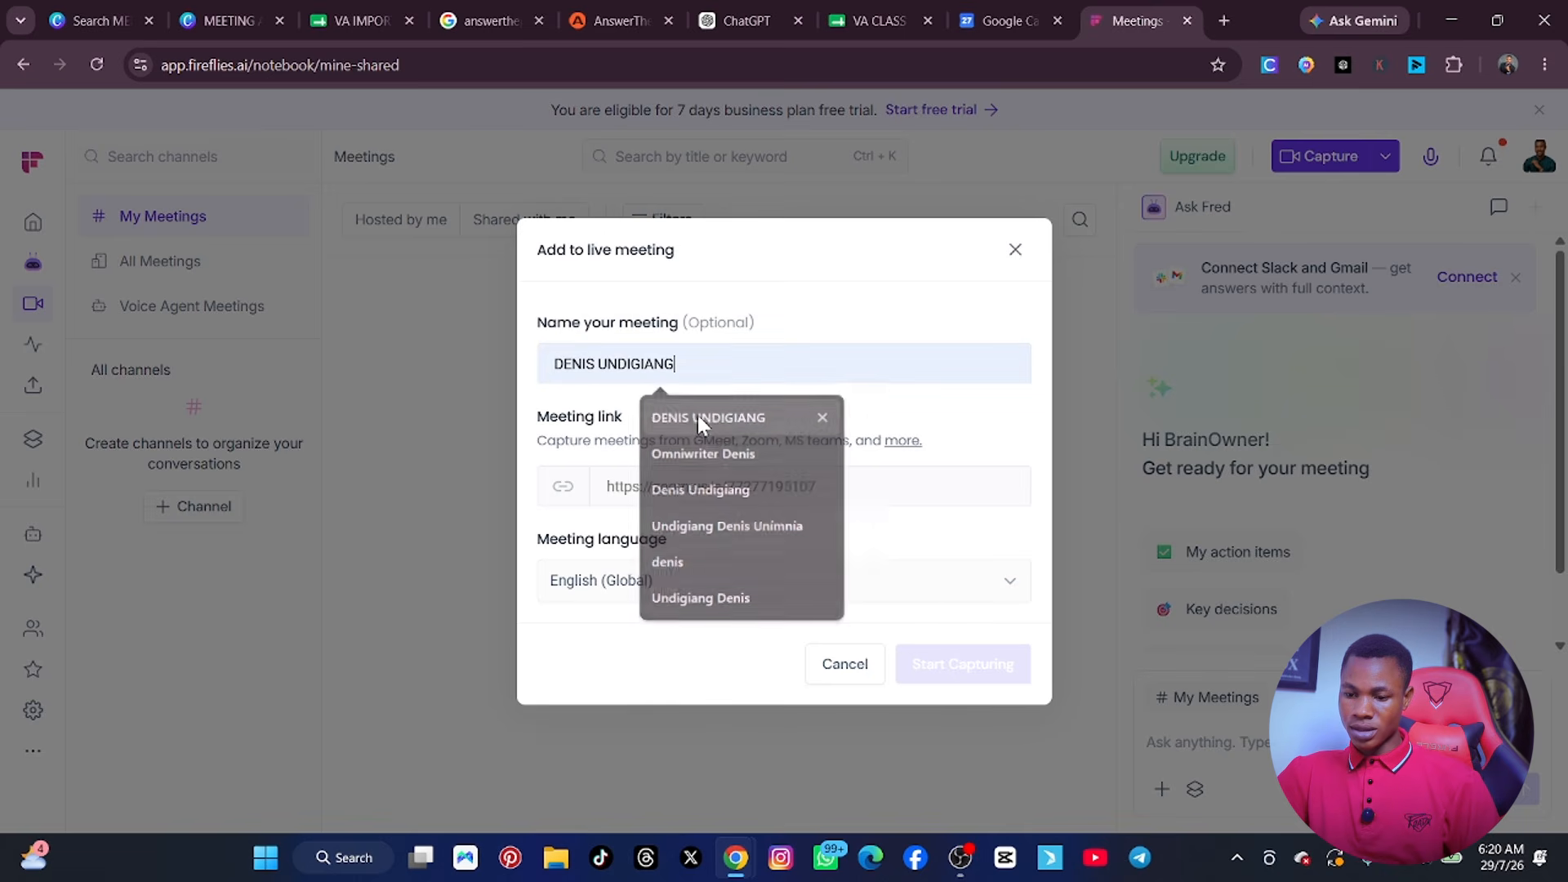
{"action": "left_click", "coordinate": [697, 415]}
{"action": "left_click", "coordinate": [680, 361]}
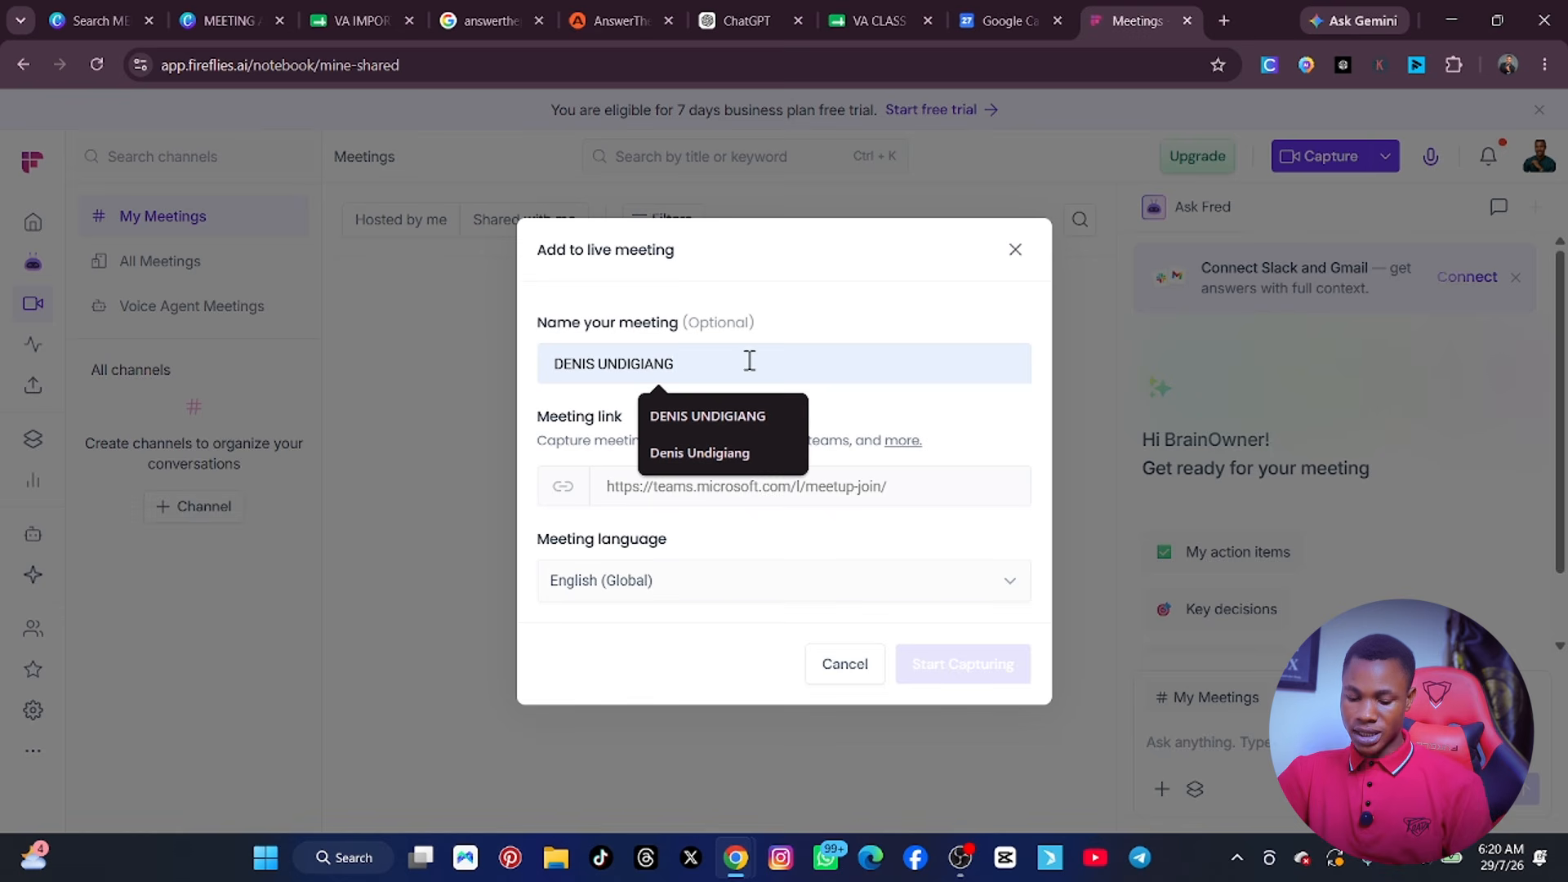
{"action": "key", "text": "ctrl+a"}
{"action": "type", "text": "WEE"}
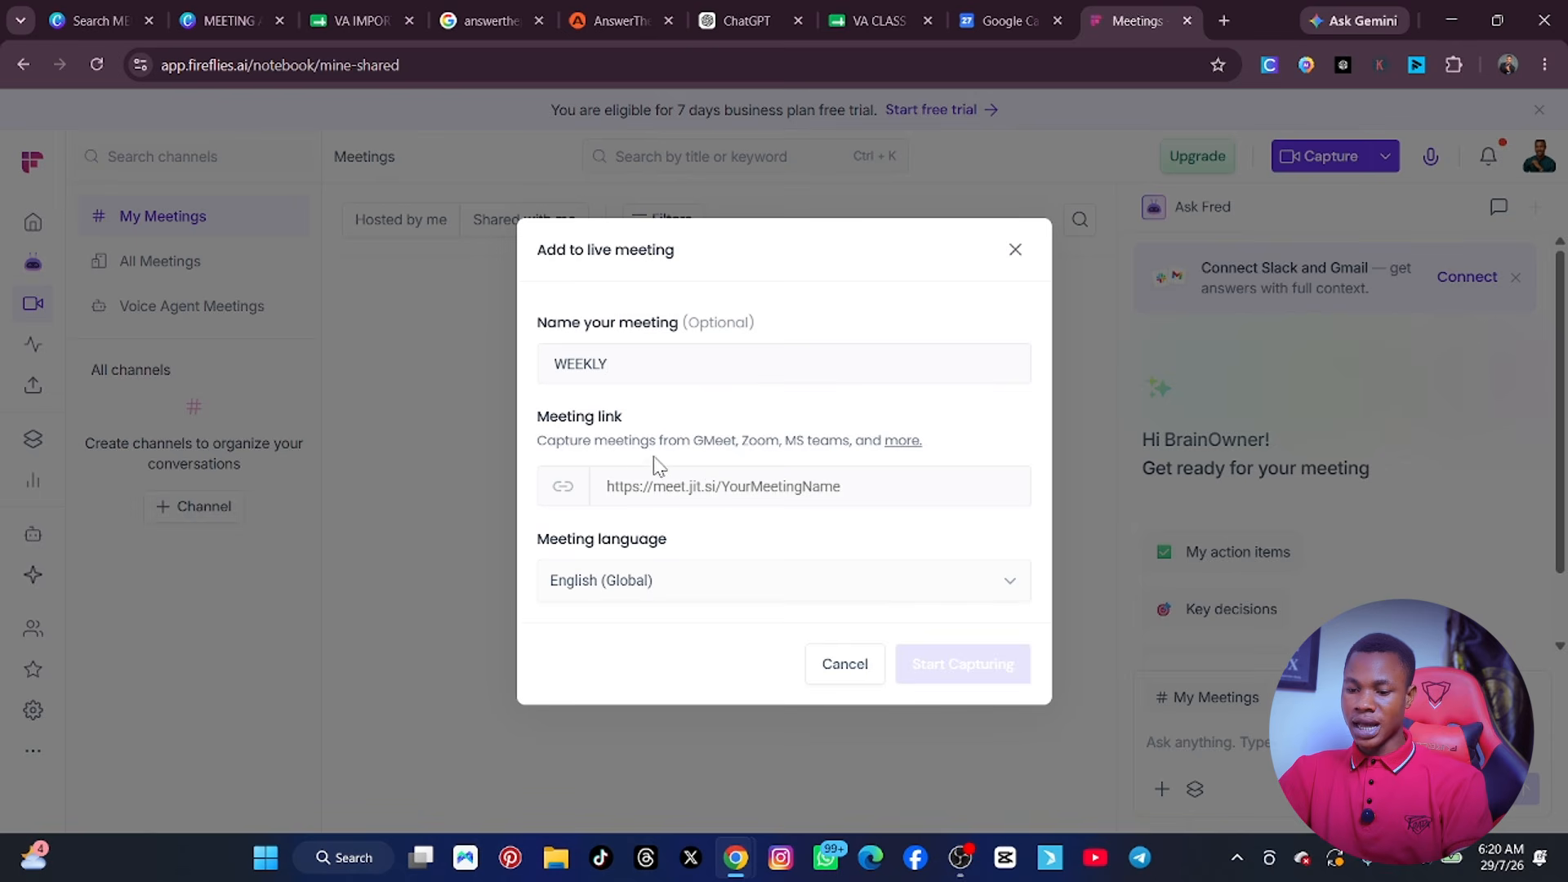
Switch to Google Calendar, open the WEEKLY METING event on July 29 and copy its Google Meet joining info.
{"action": "left_click", "coordinate": [647, 490]}
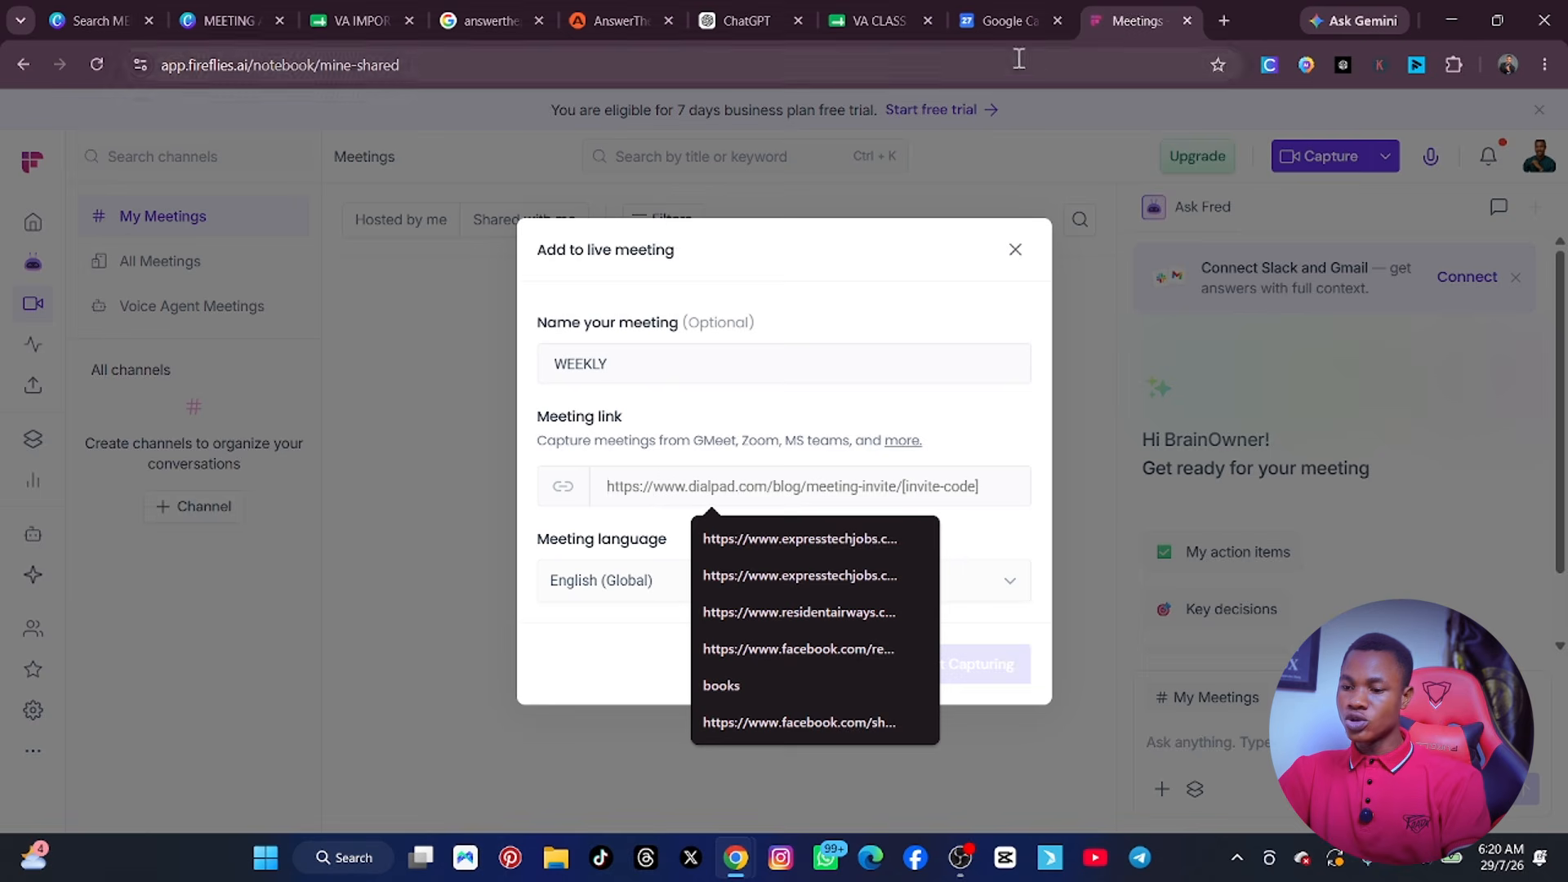
{"action": "left_click", "coordinate": [1008, 9]}
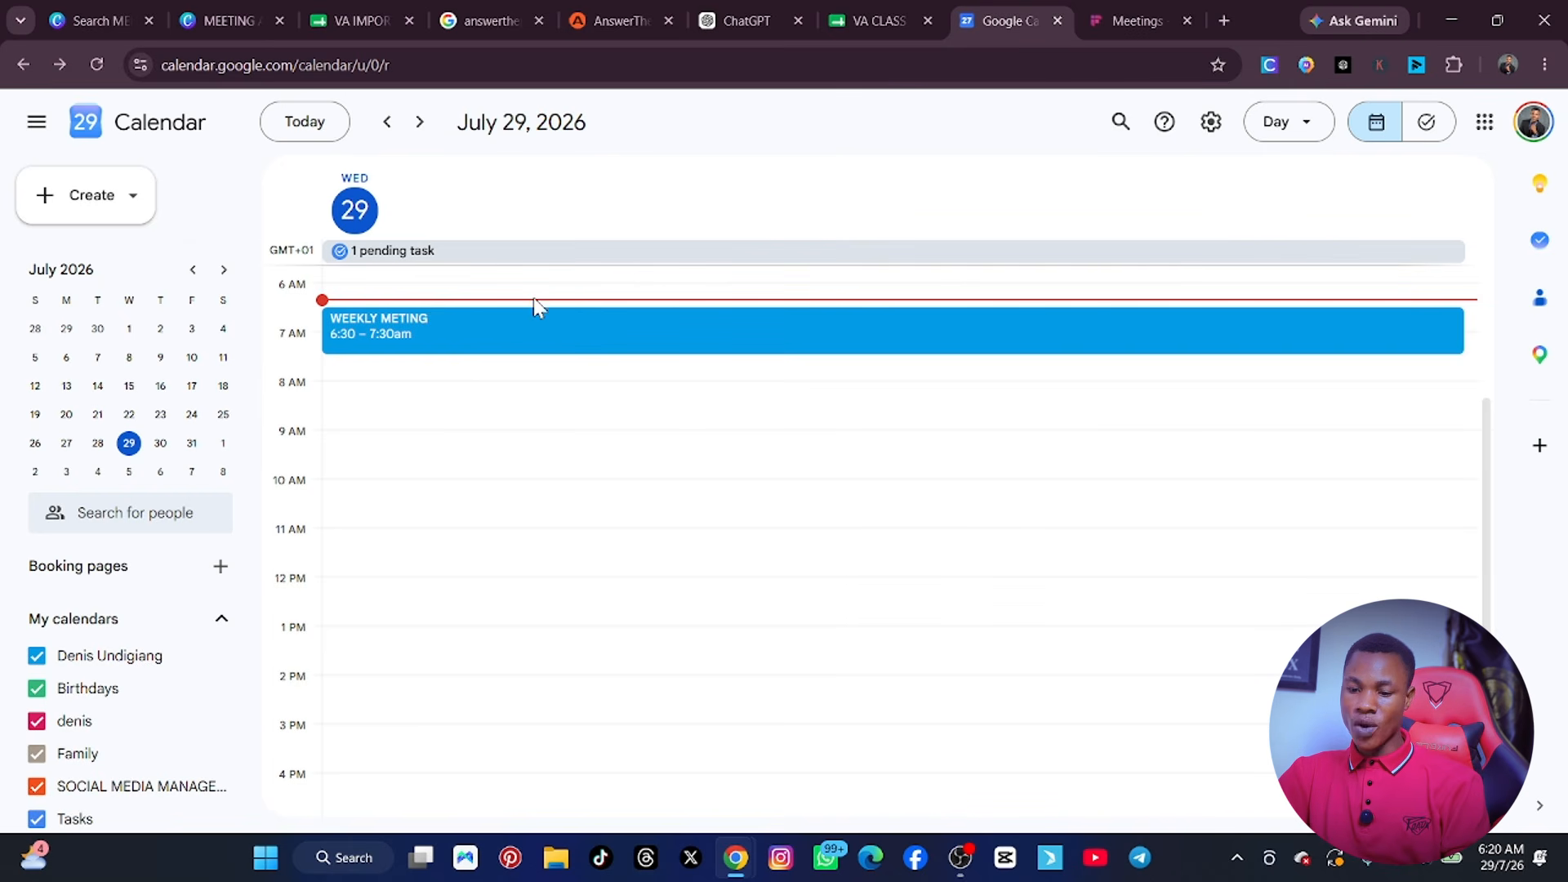
{"action": "scroll", "coordinate": [507, 327], "scroll_direction": "up", "scroll_amount": 2}
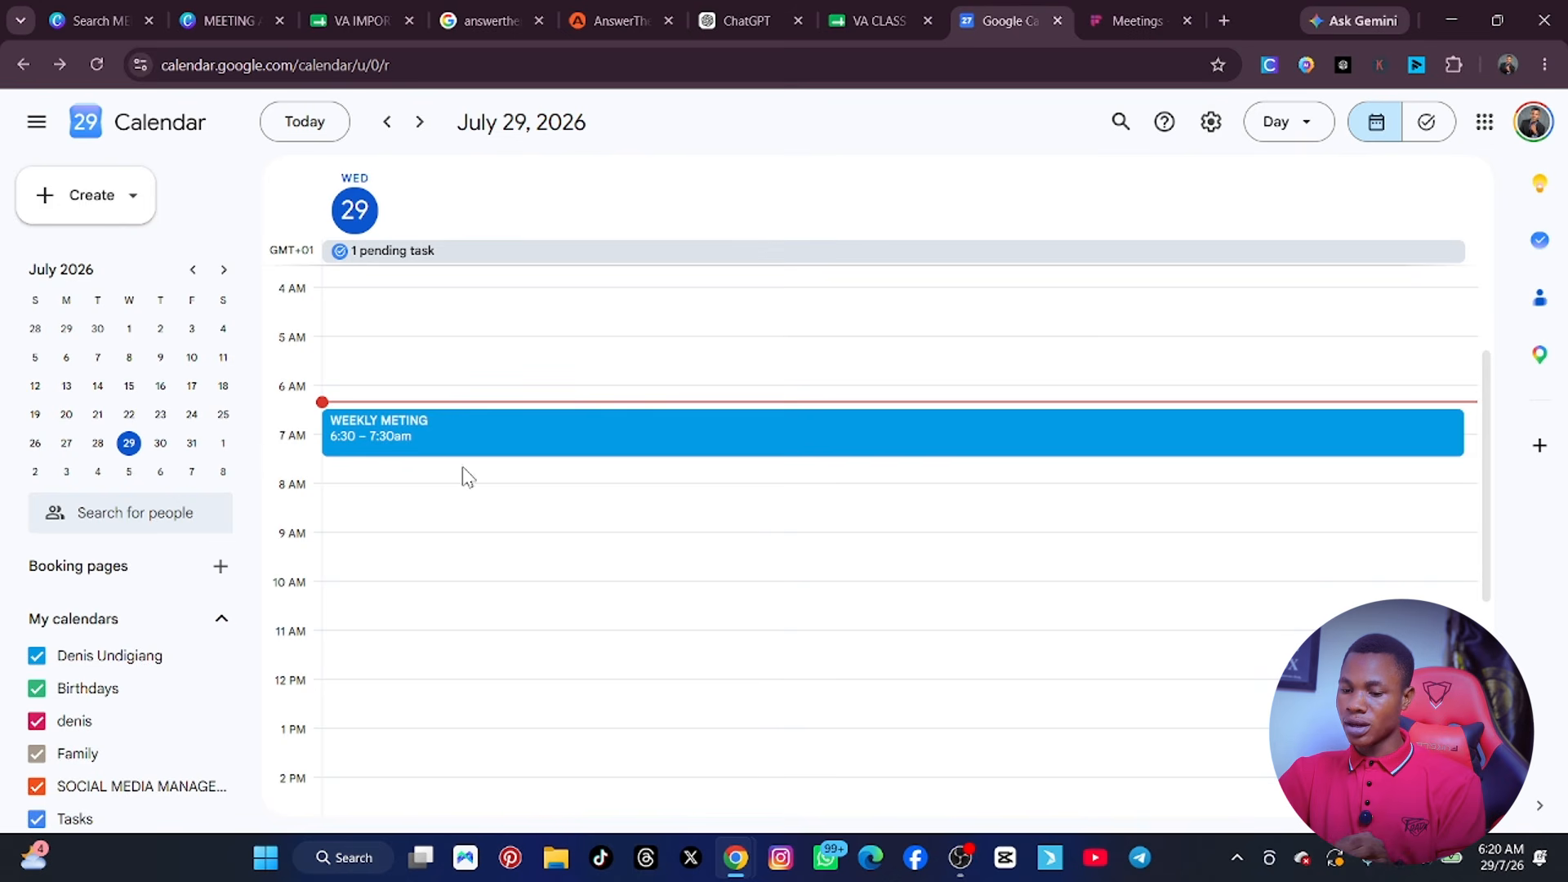
{"action": "double_click", "coordinate": [453, 432]}
{"action": "left_click", "coordinate": [456, 435]}
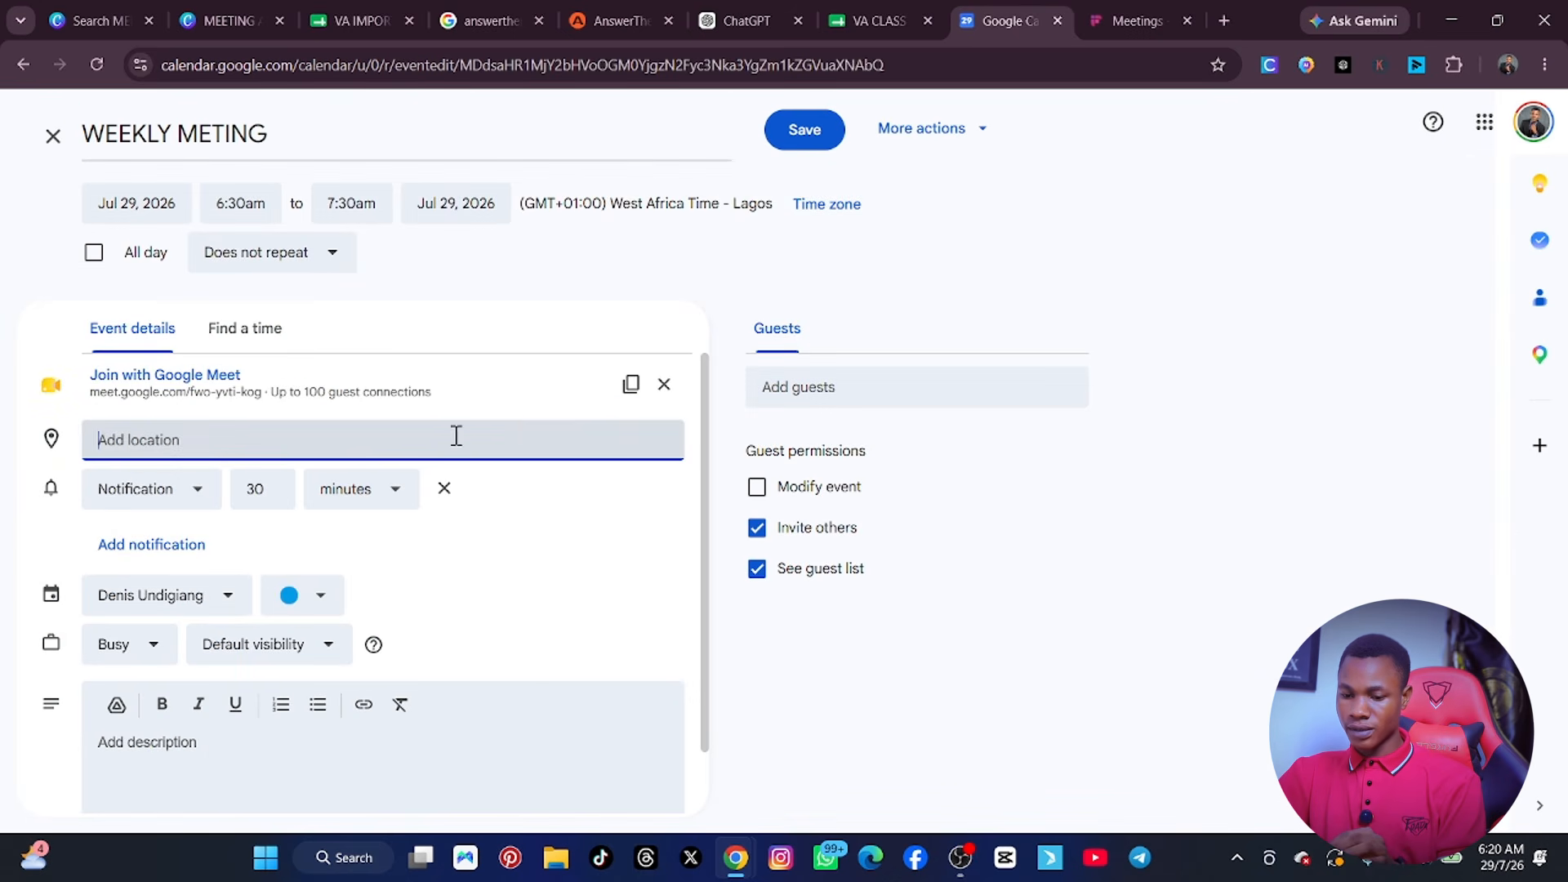
{"action": "scroll", "coordinate": [413, 465], "scroll_direction": "down", "scroll_amount": 1}
{"action": "scroll", "coordinate": [402, 476], "scroll_direction": "up", "scroll_amount": 1}
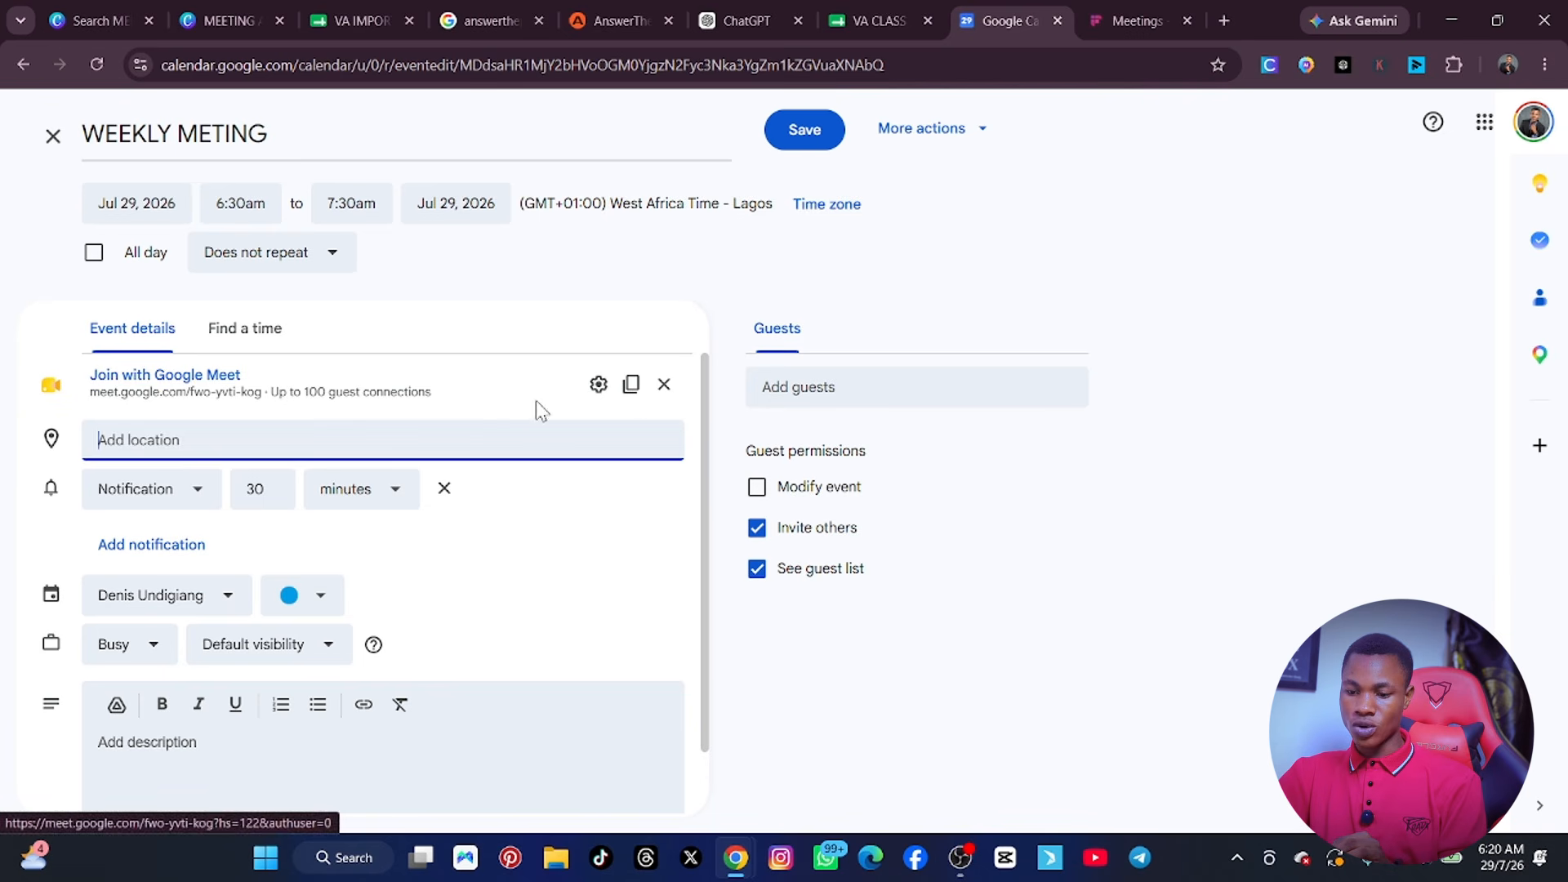
{"action": "left_click", "coordinate": [630, 384]}
Return to Fireflies, paste the copied joining info as the meeting link and try to start capturing.
{"action": "left_click", "coordinate": [1152, 13]}
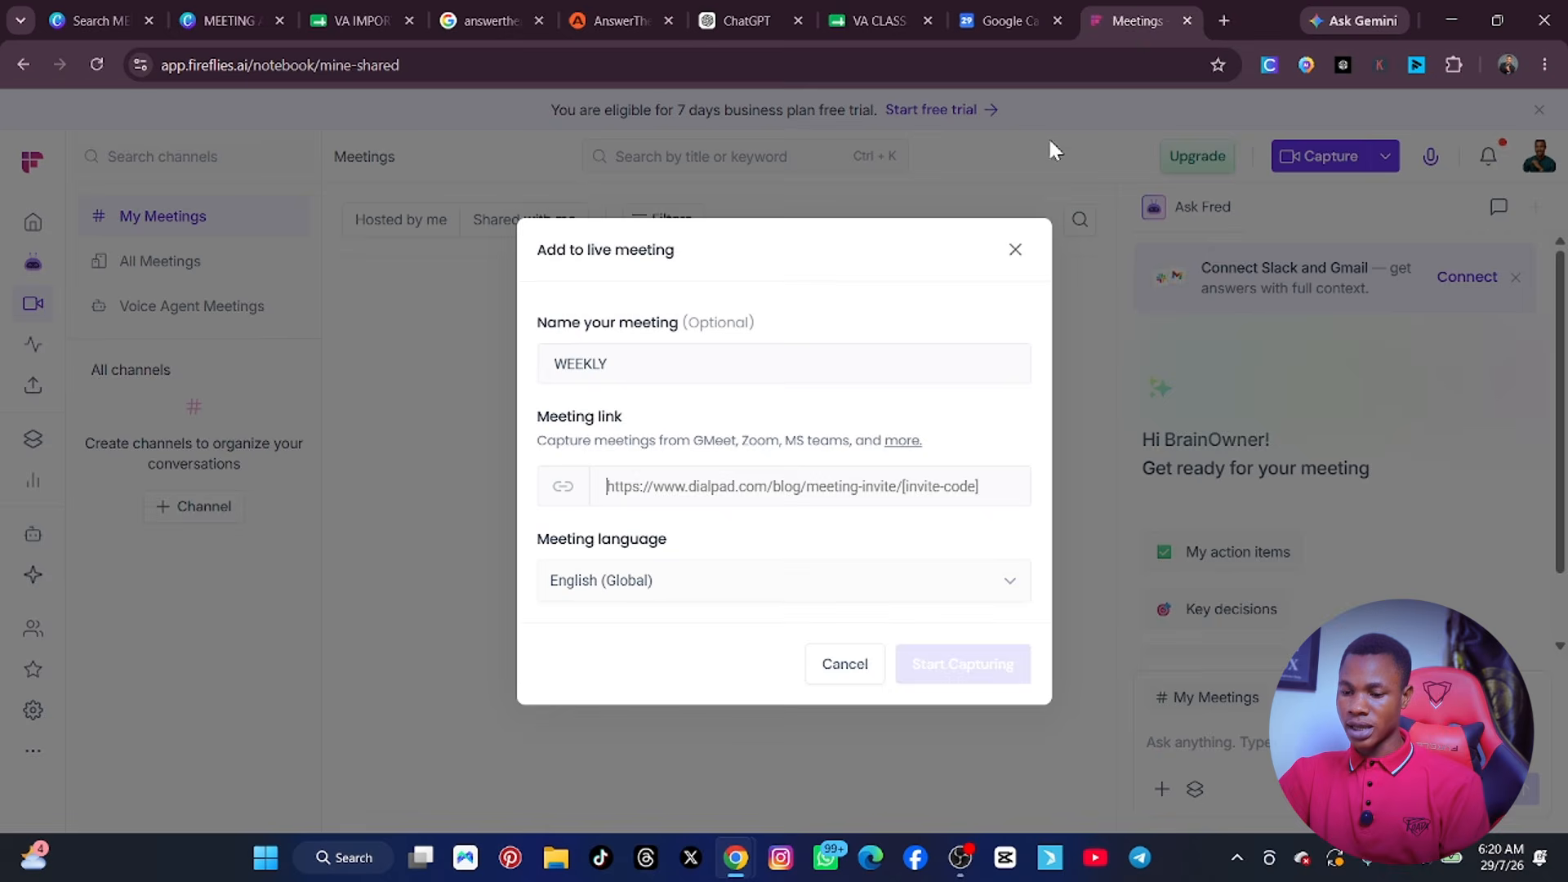
{"action": "left_click", "coordinate": [700, 486]}
{"action": "key", "text": "ctrl+v"}
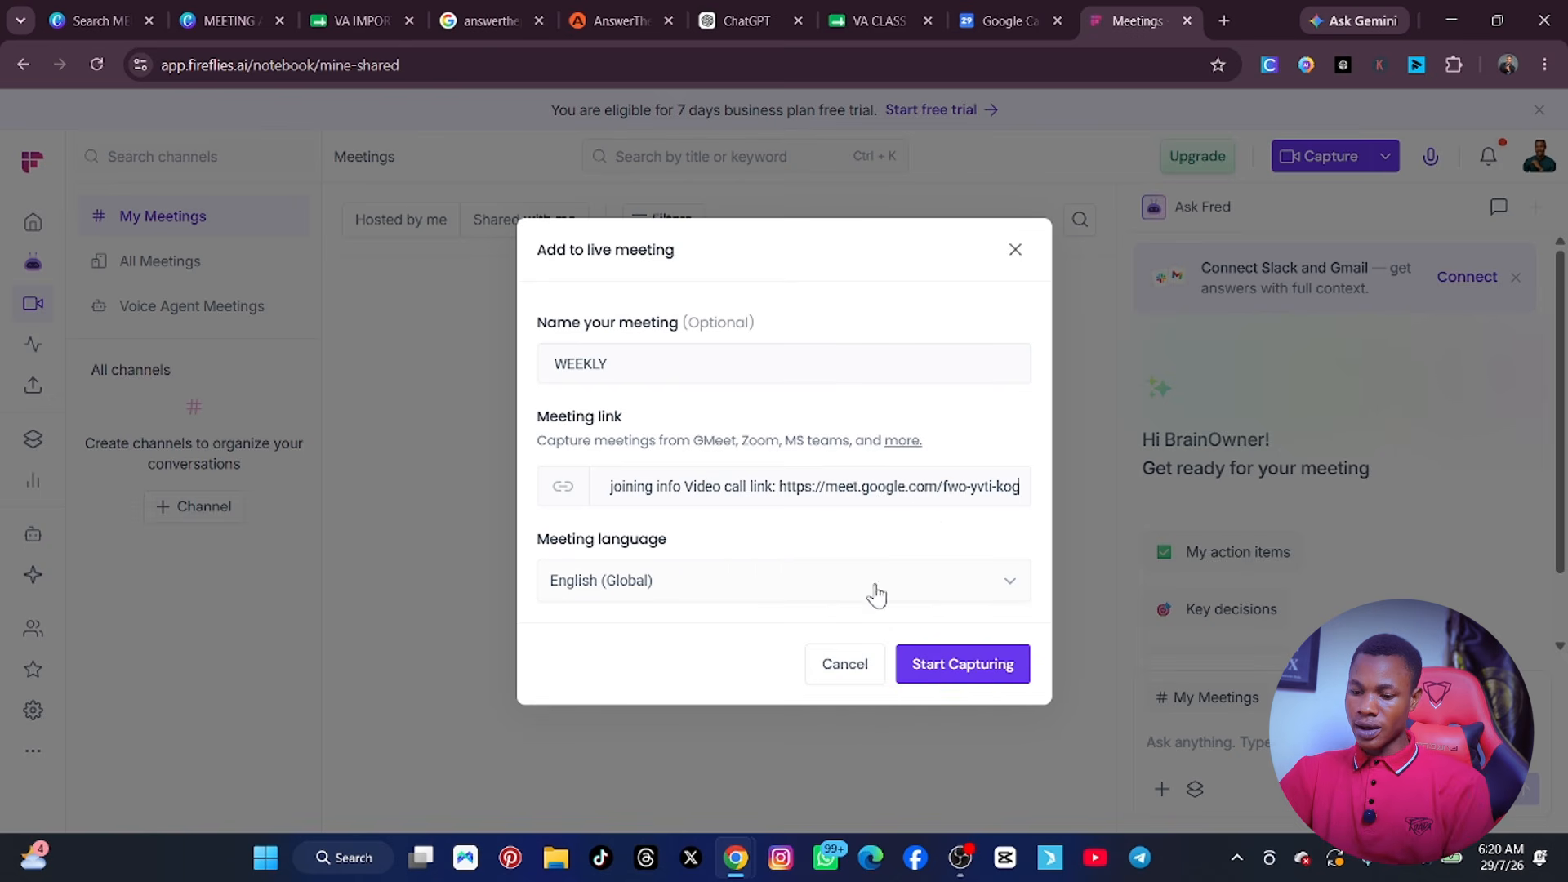
{"action": "left_click", "coordinate": [961, 671]}
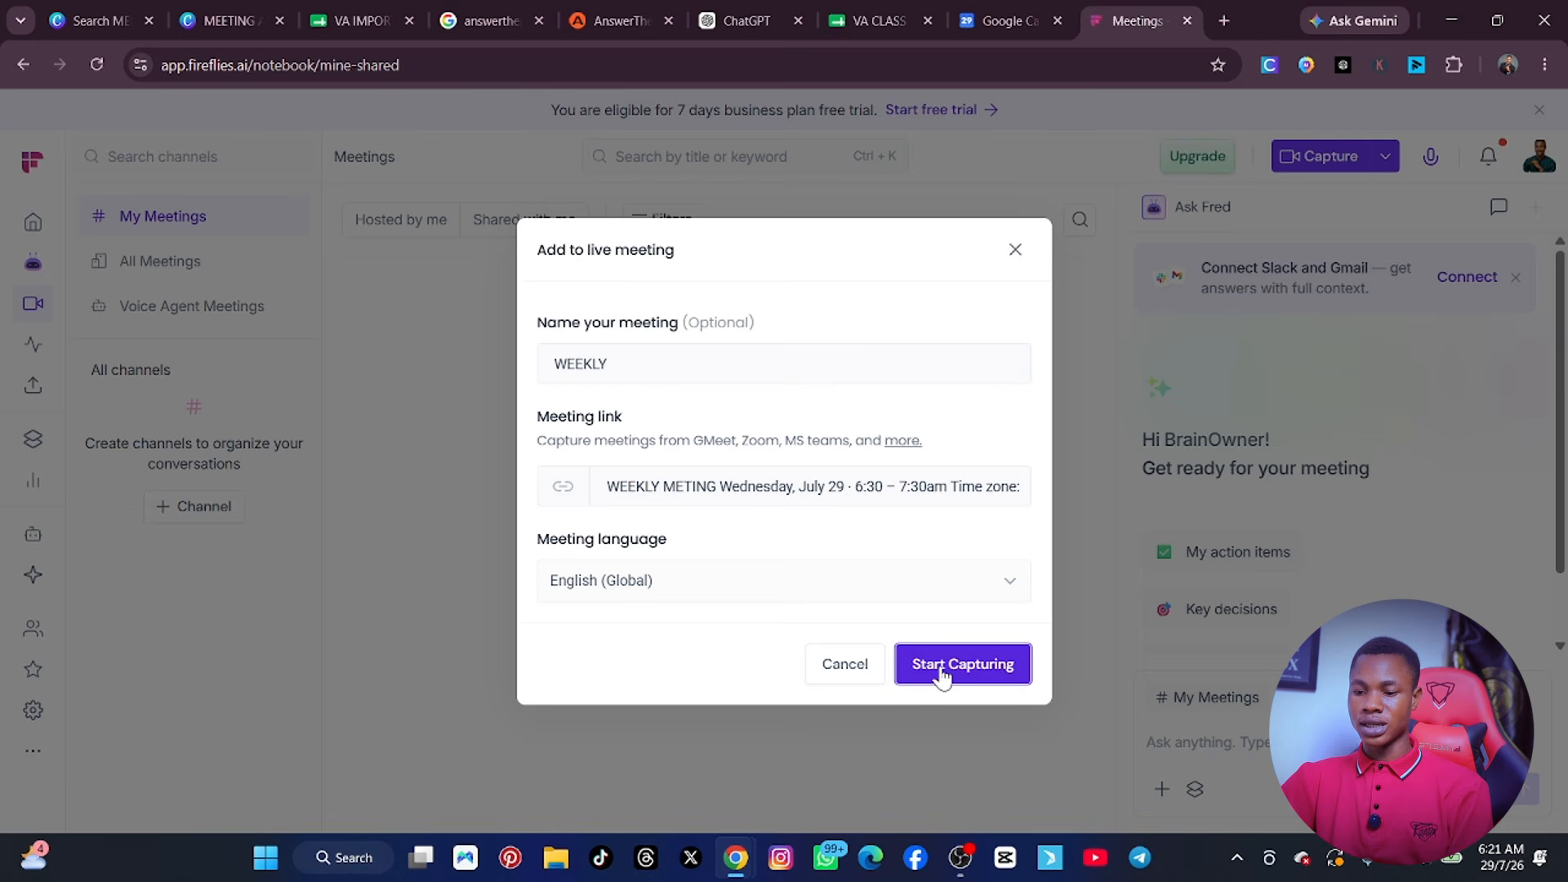
Complete the meeting name as WEEKLY MEETING, keeping English (Global), and try again to start capturing before closing the dialog.
{"action": "left_click", "coordinate": [688, 590]}
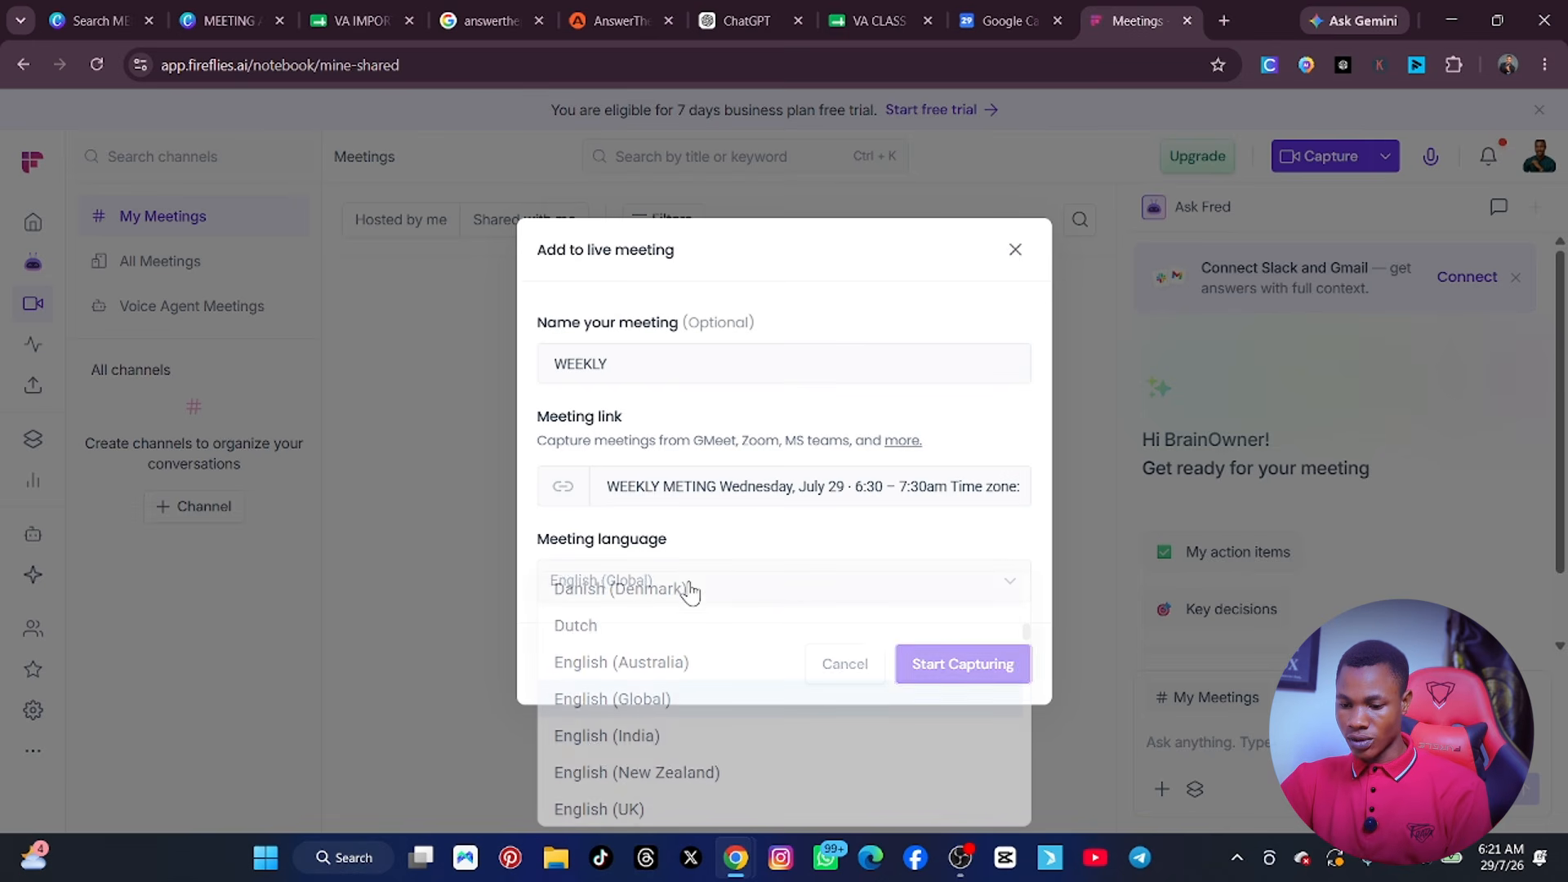
{"action": "left_click", "coordinate": [633, 369]}
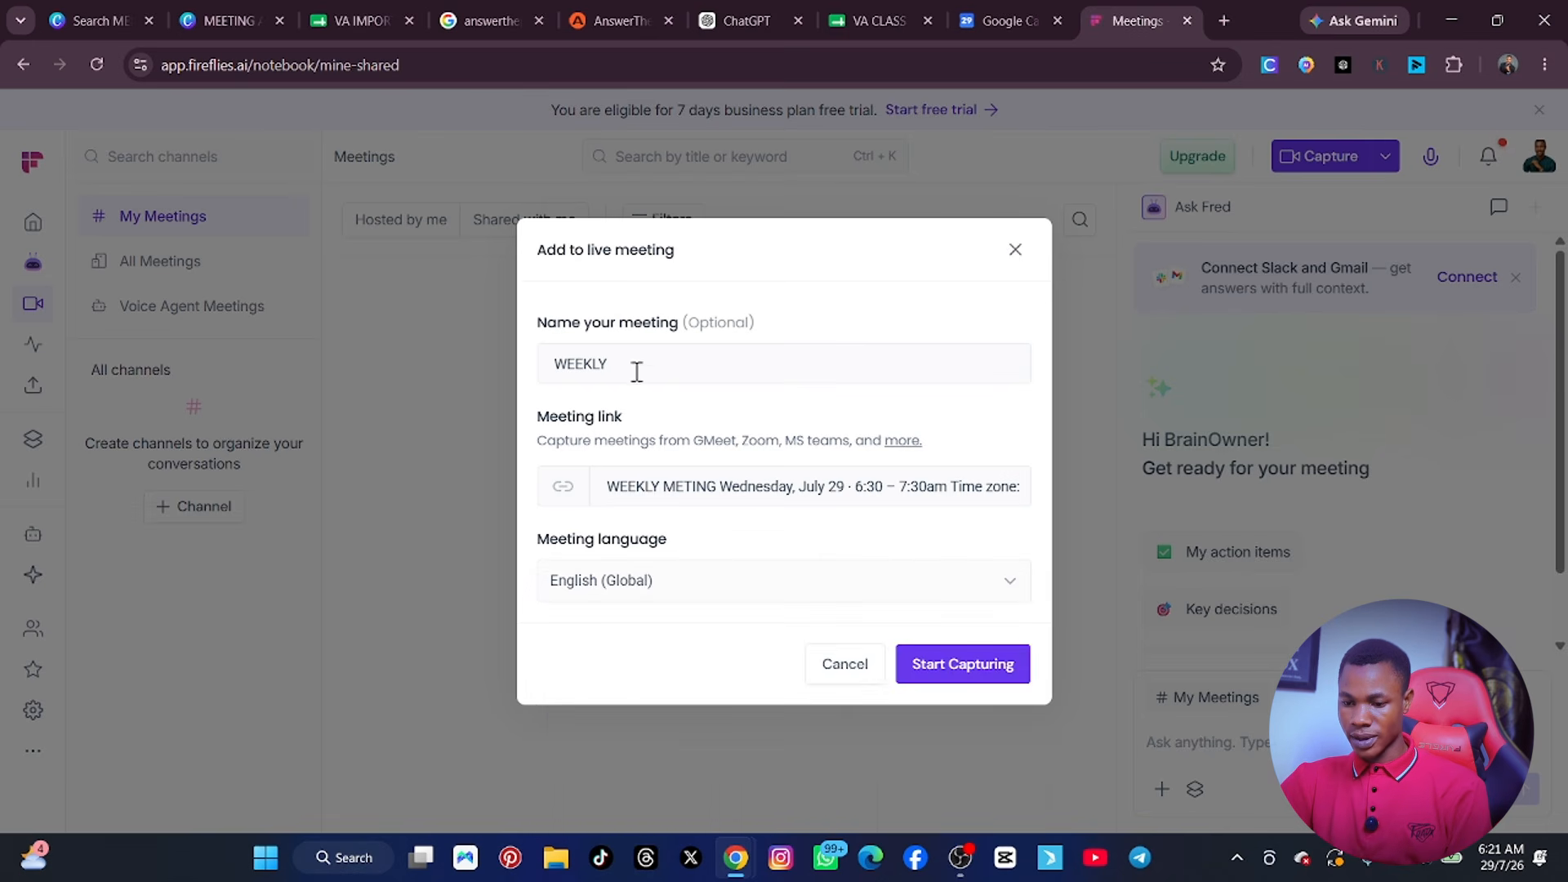
{"action": "type", "text": "MEE"}
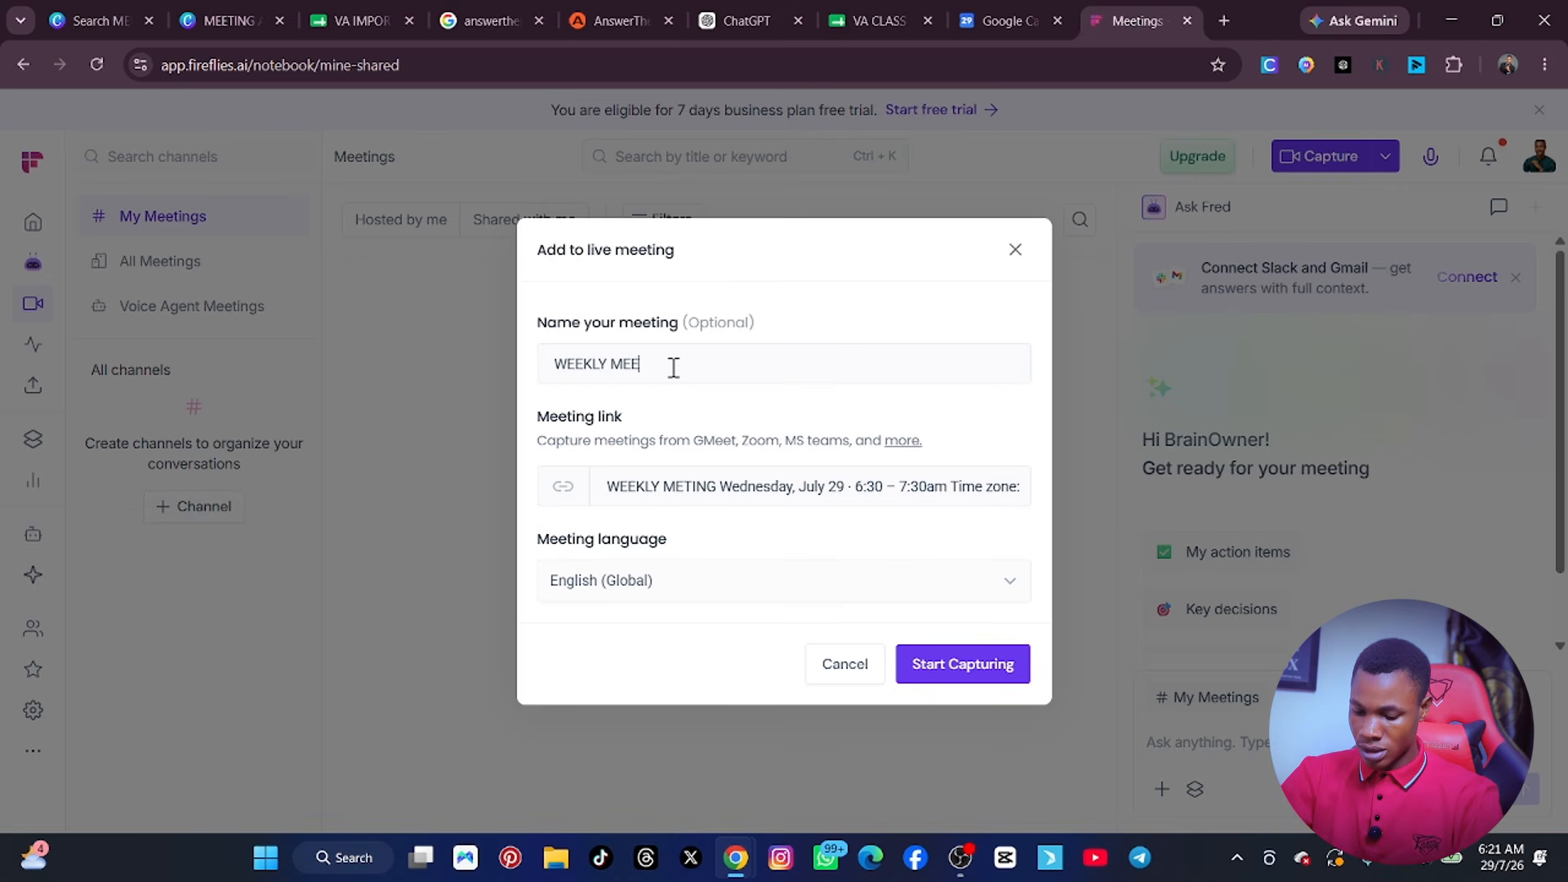
{"action": "type", "text": "TING"}
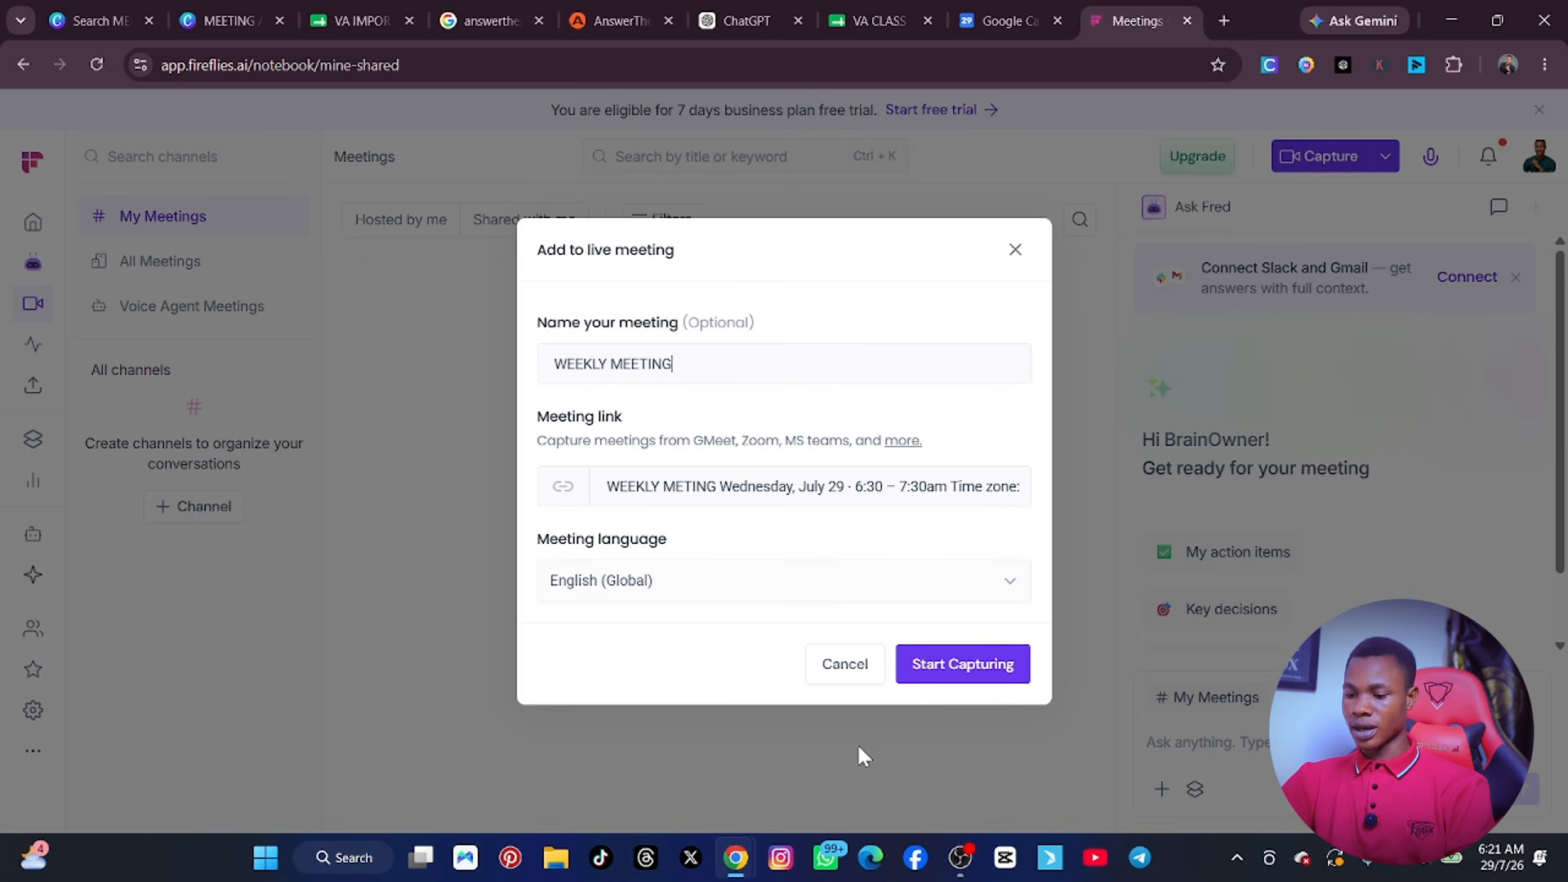
{"action": "left_click", "coordinate": [984, 664]}
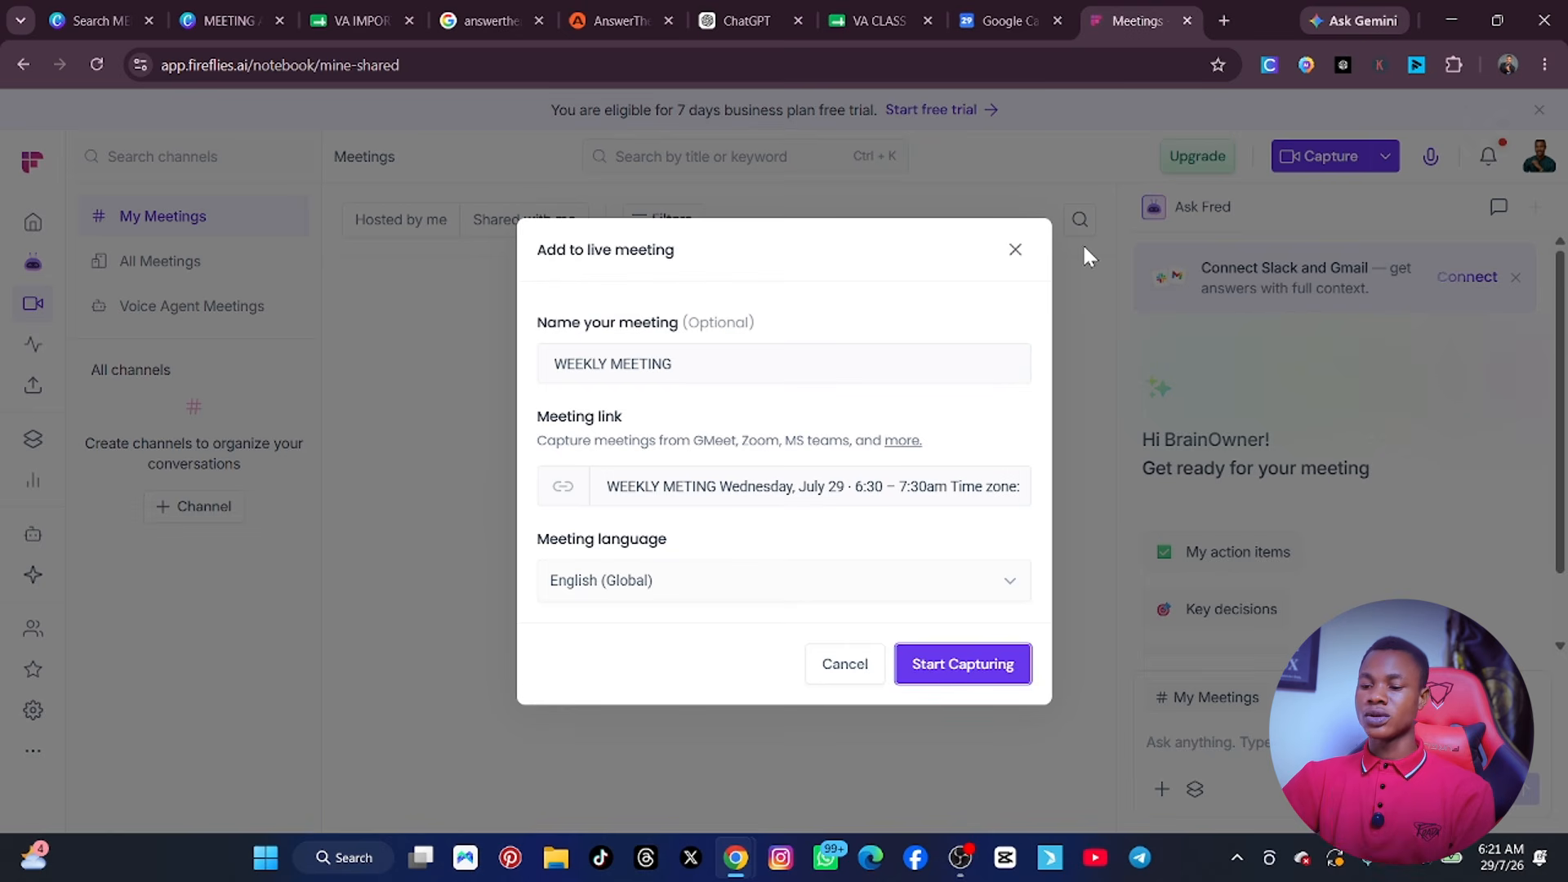
{"action": "left_click", "coordinate": [1015, 249]}
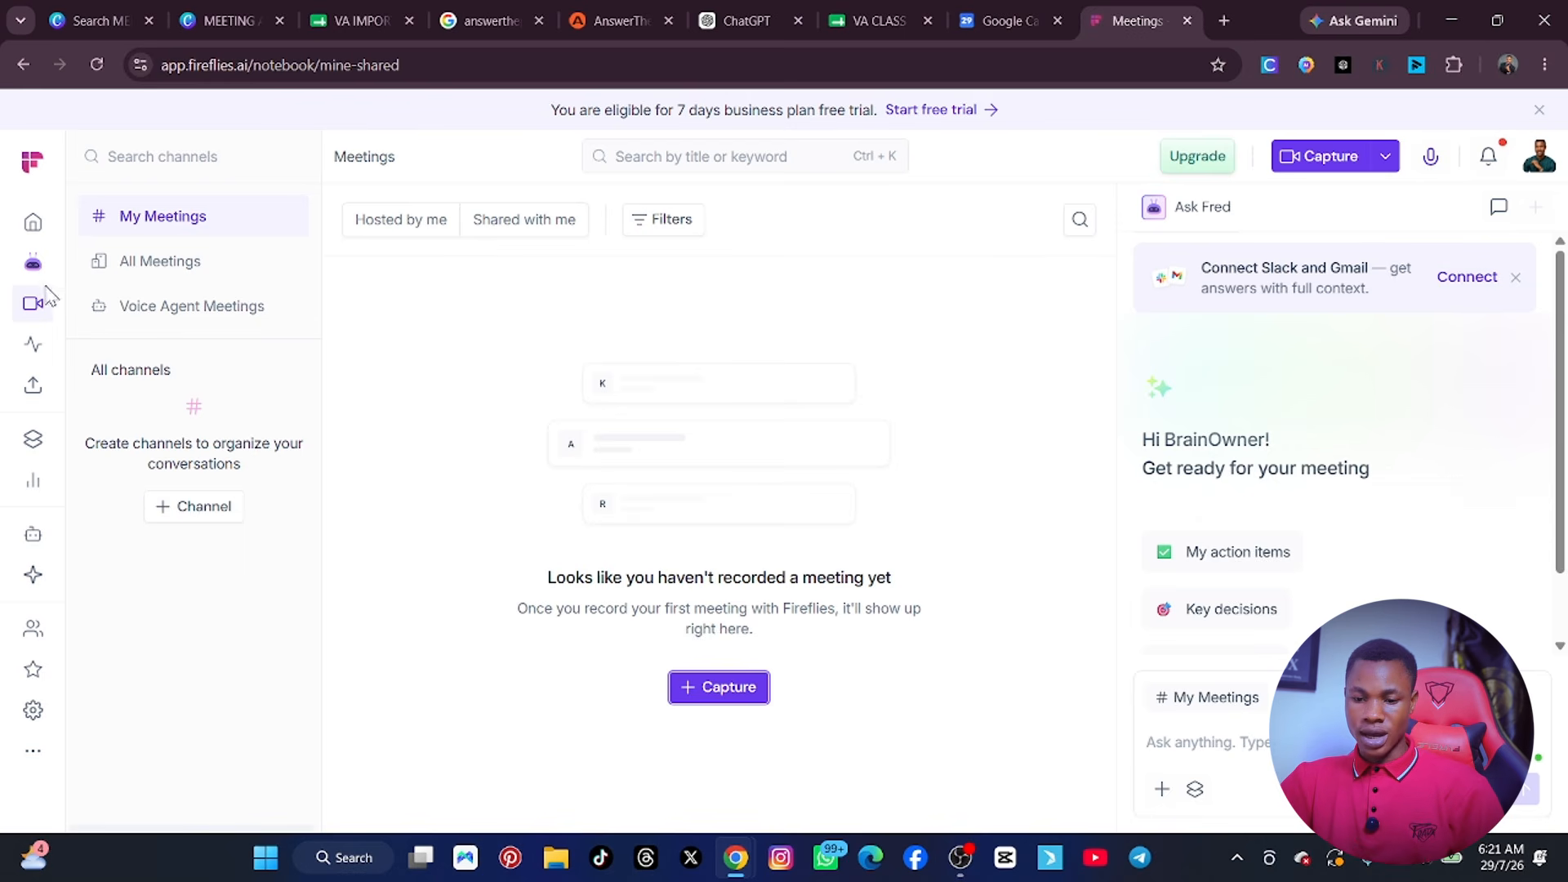
View the All Meetings and Voice Agent Meetings lists, and return to the home page.
{"action": "left_click", "coordinate": [134, 262]}
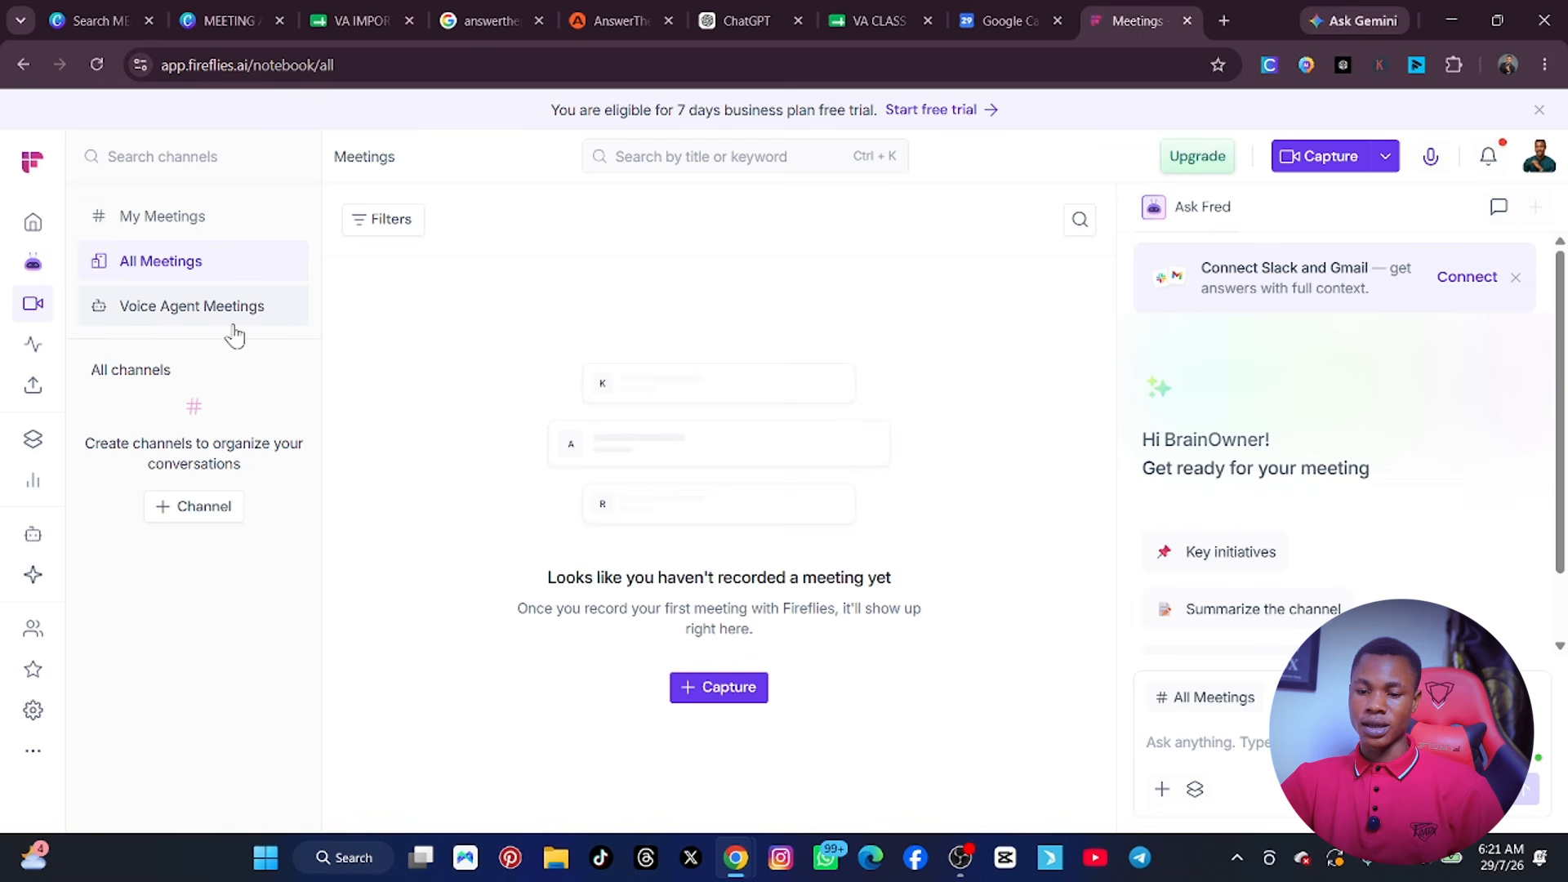
{"action": "left_click", "coordinate": [191, 318]}
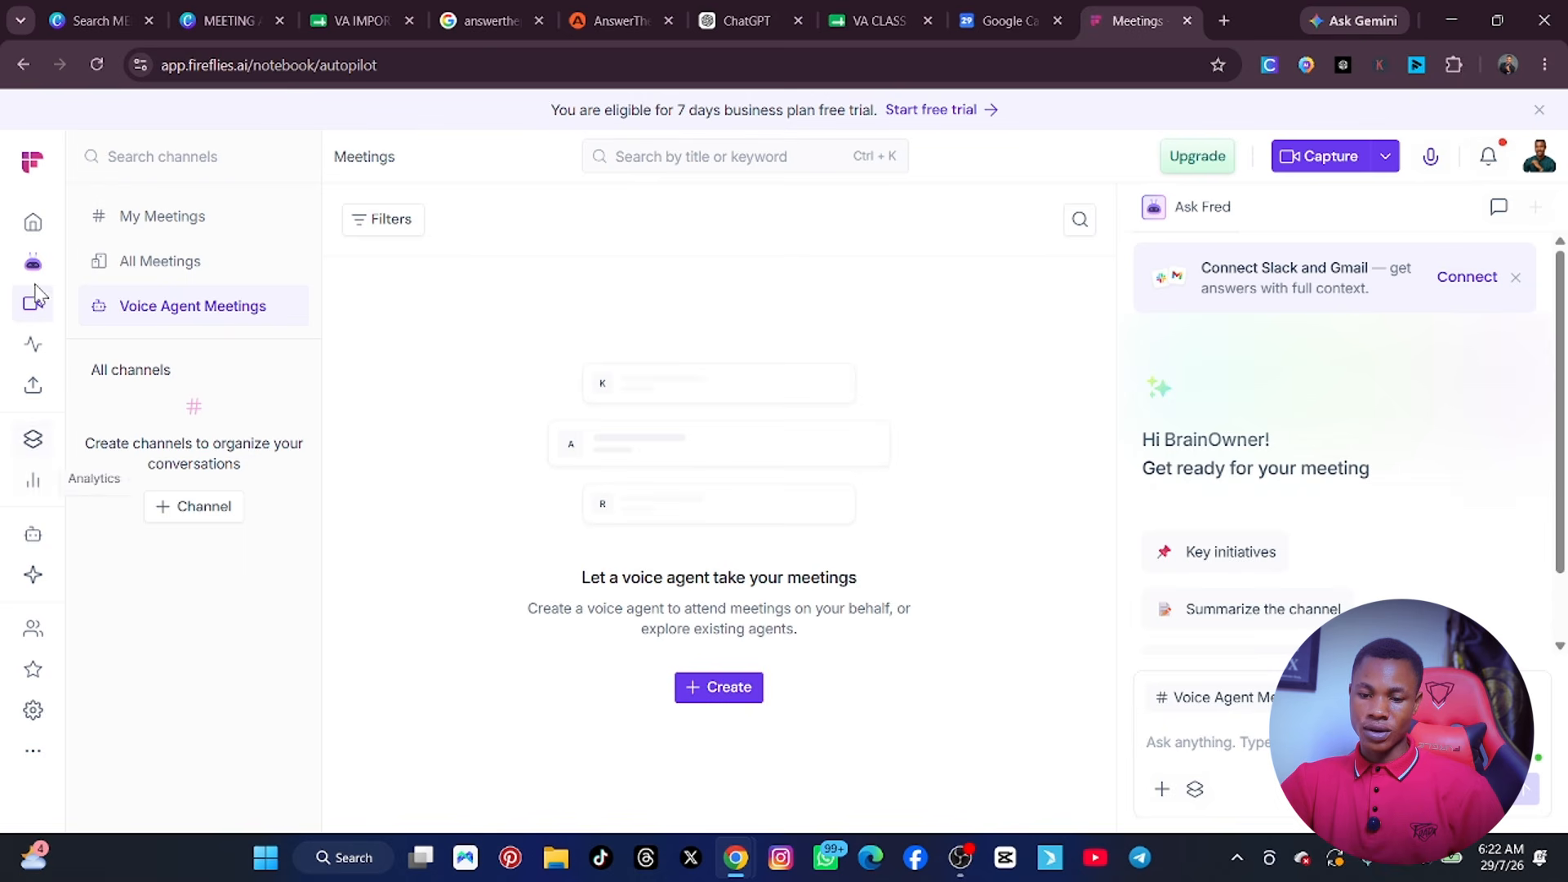
{"action": "left_click", "coordinate": [42, 163]}
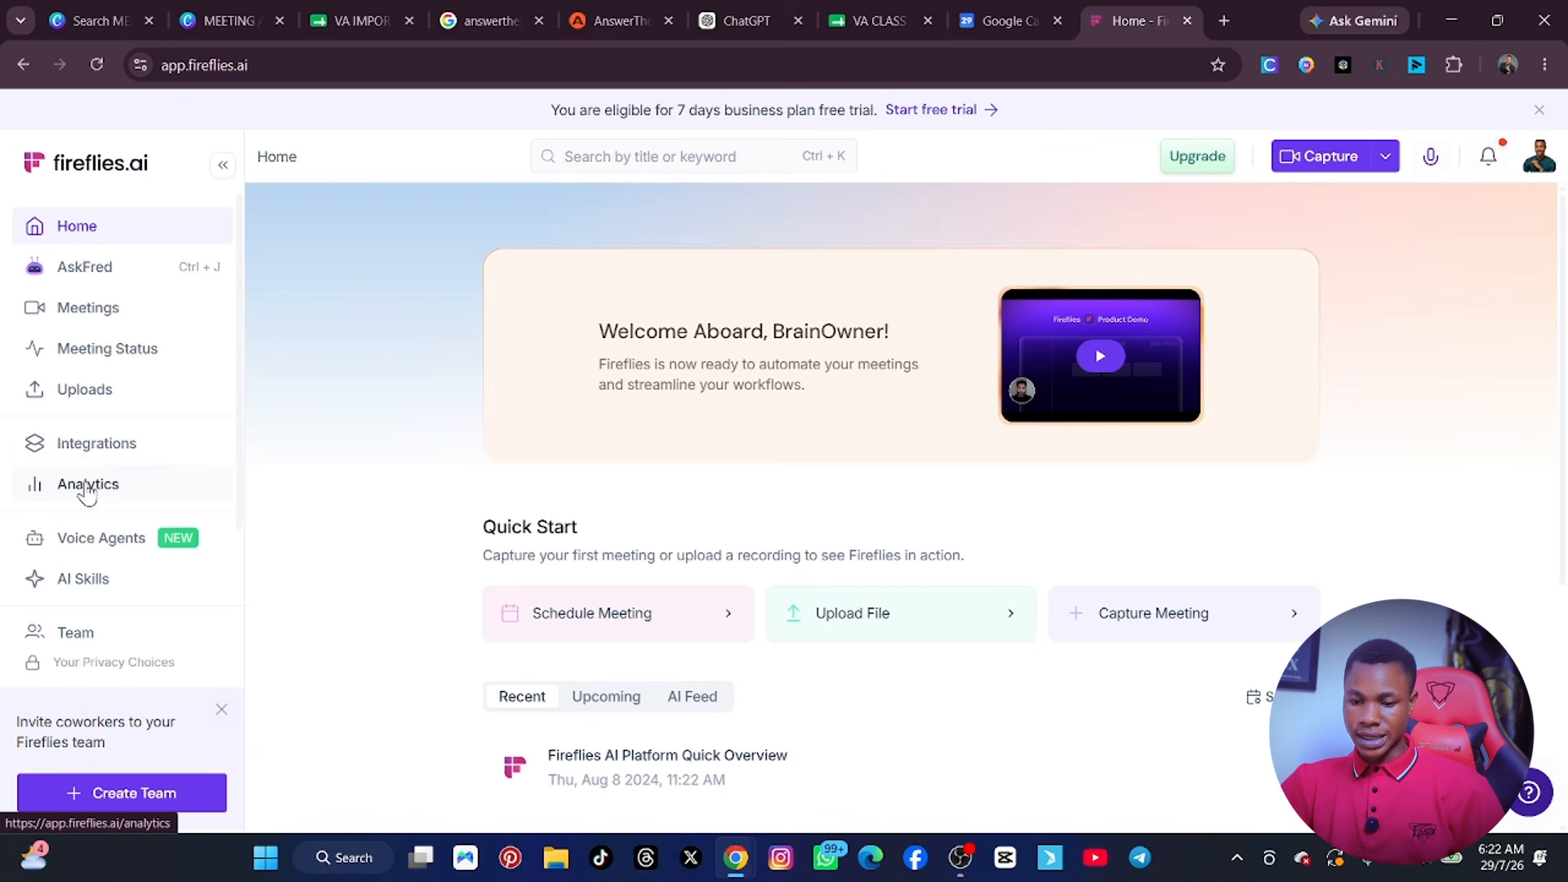
Open the Integrations page and browse the available app integrations.
{"action": "left_click", "coordinate": [129, 462]}
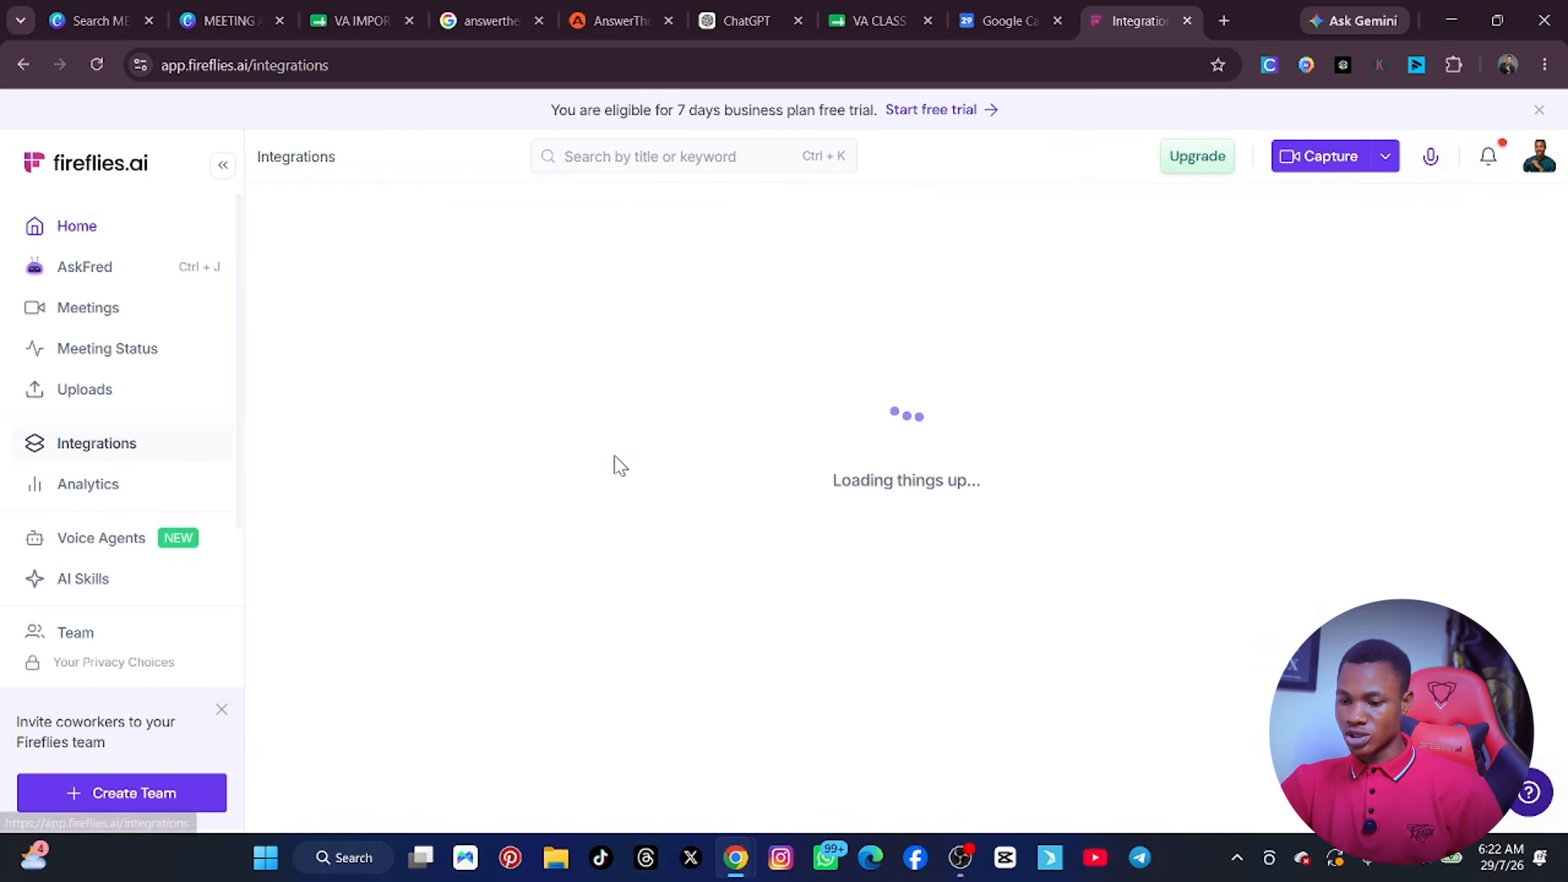
{"action": "scroll", "coordinate": [641, 464], "scroll_direction": "down", "scroll_amount": 10}
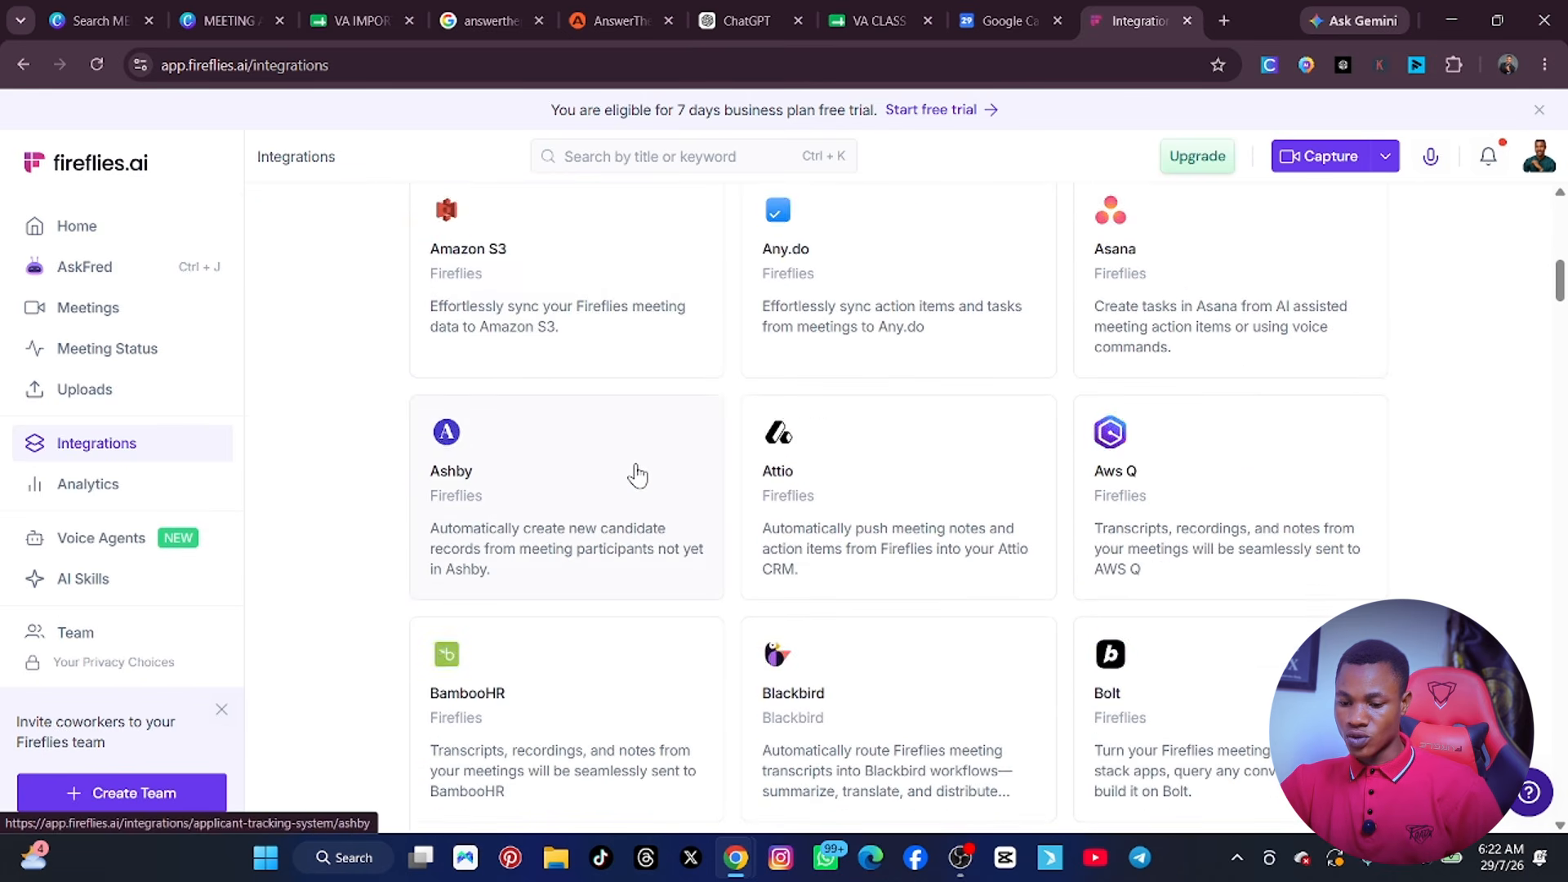
{"action": "scroll", "coordinate": [637, 472], "scroll_direction": "up", "scroll_amount": 8}
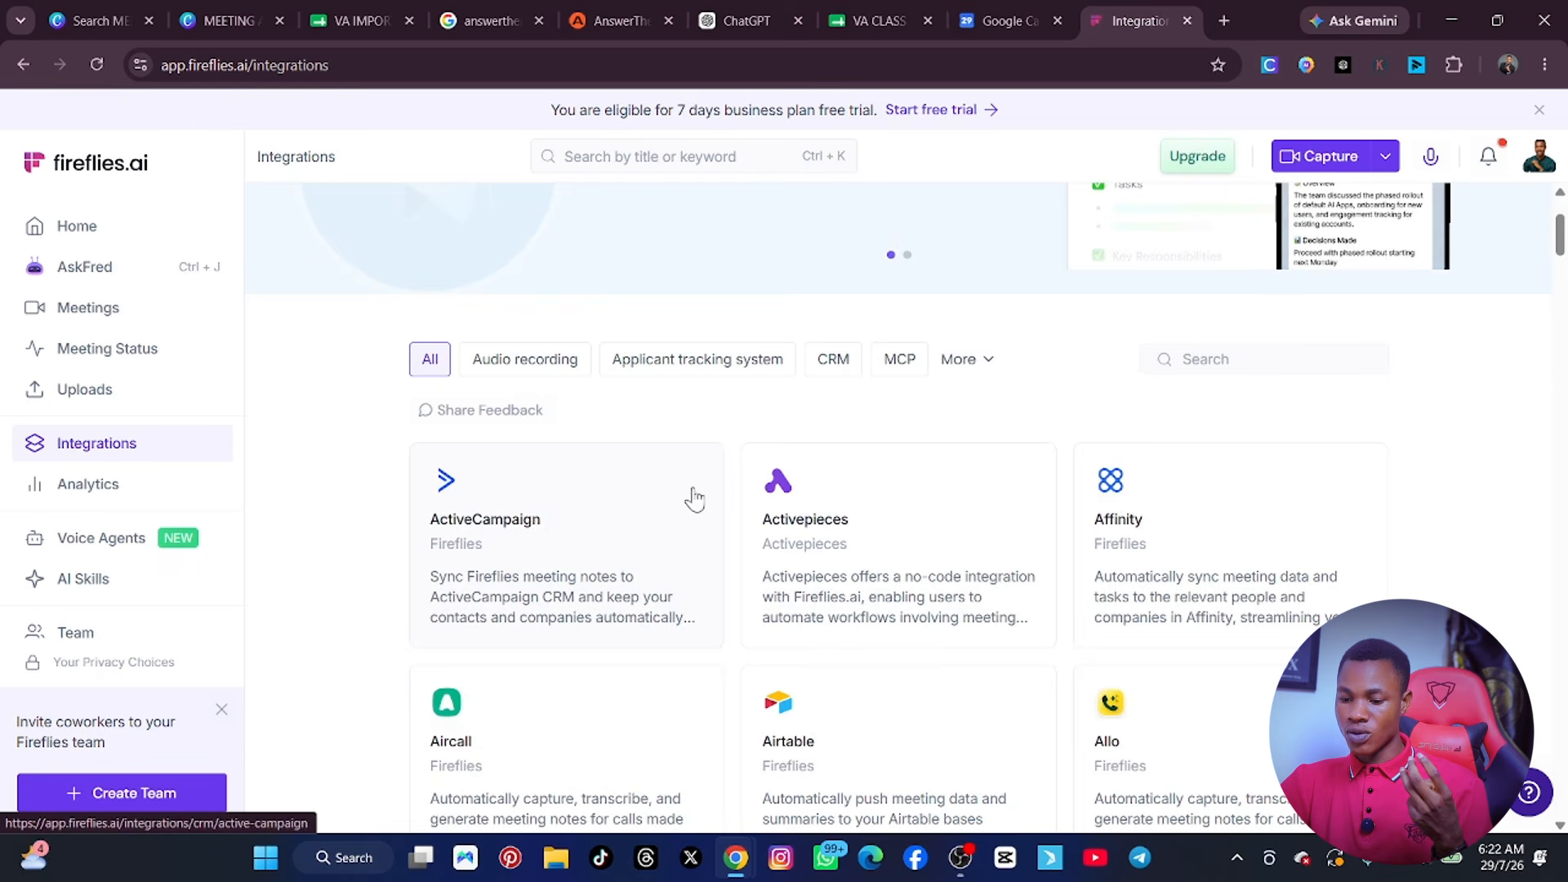
Search the integrations for CAL and clear the search term.
{"action": "left_click", "coordinate": [1212, 355]}
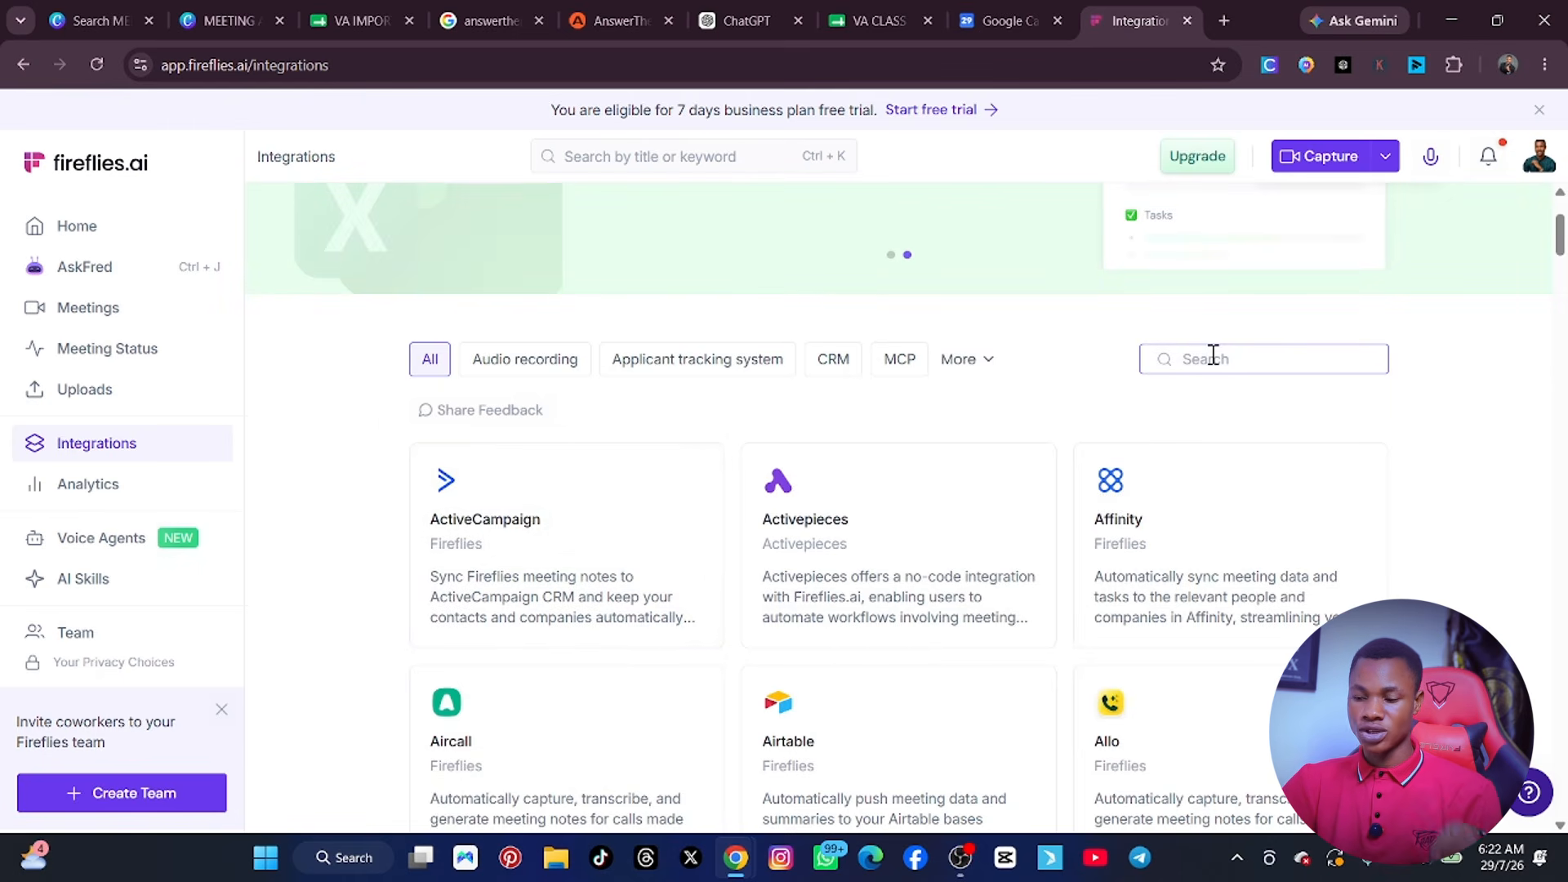
{"action": "type", "text": "CAL"}
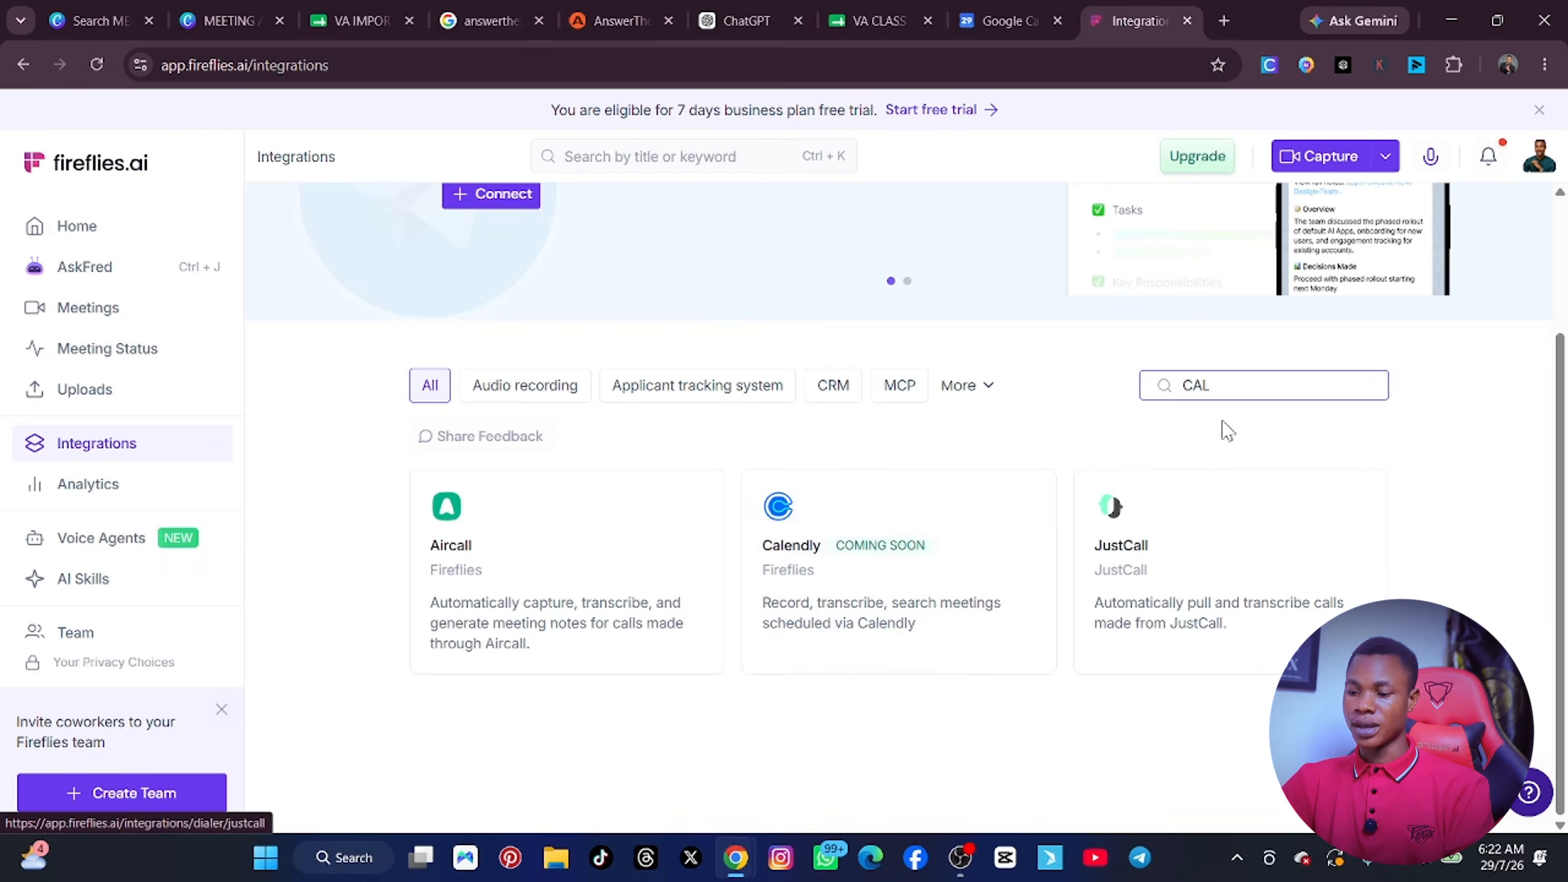
{"action": "key", "text": "BackSpace"}
{"action": "key", "text": "BackSpace"}
{"action": "key", "text": "BackSpace"}
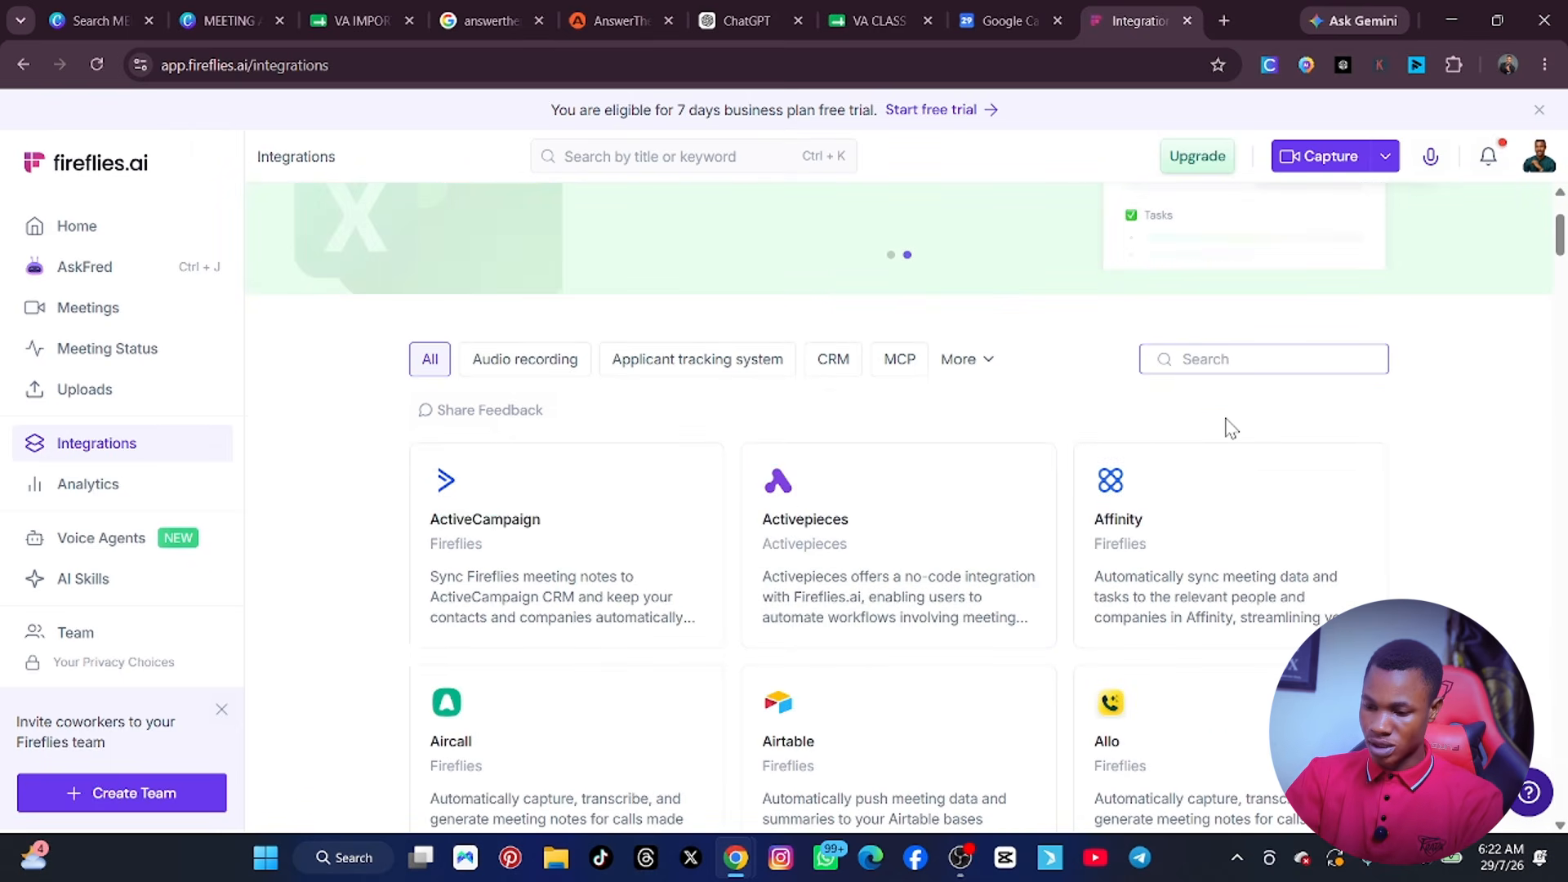
Search the integrations for GOOGLE and open the Google Meet integration.
{"action": "type", "text": "GOOGL"}
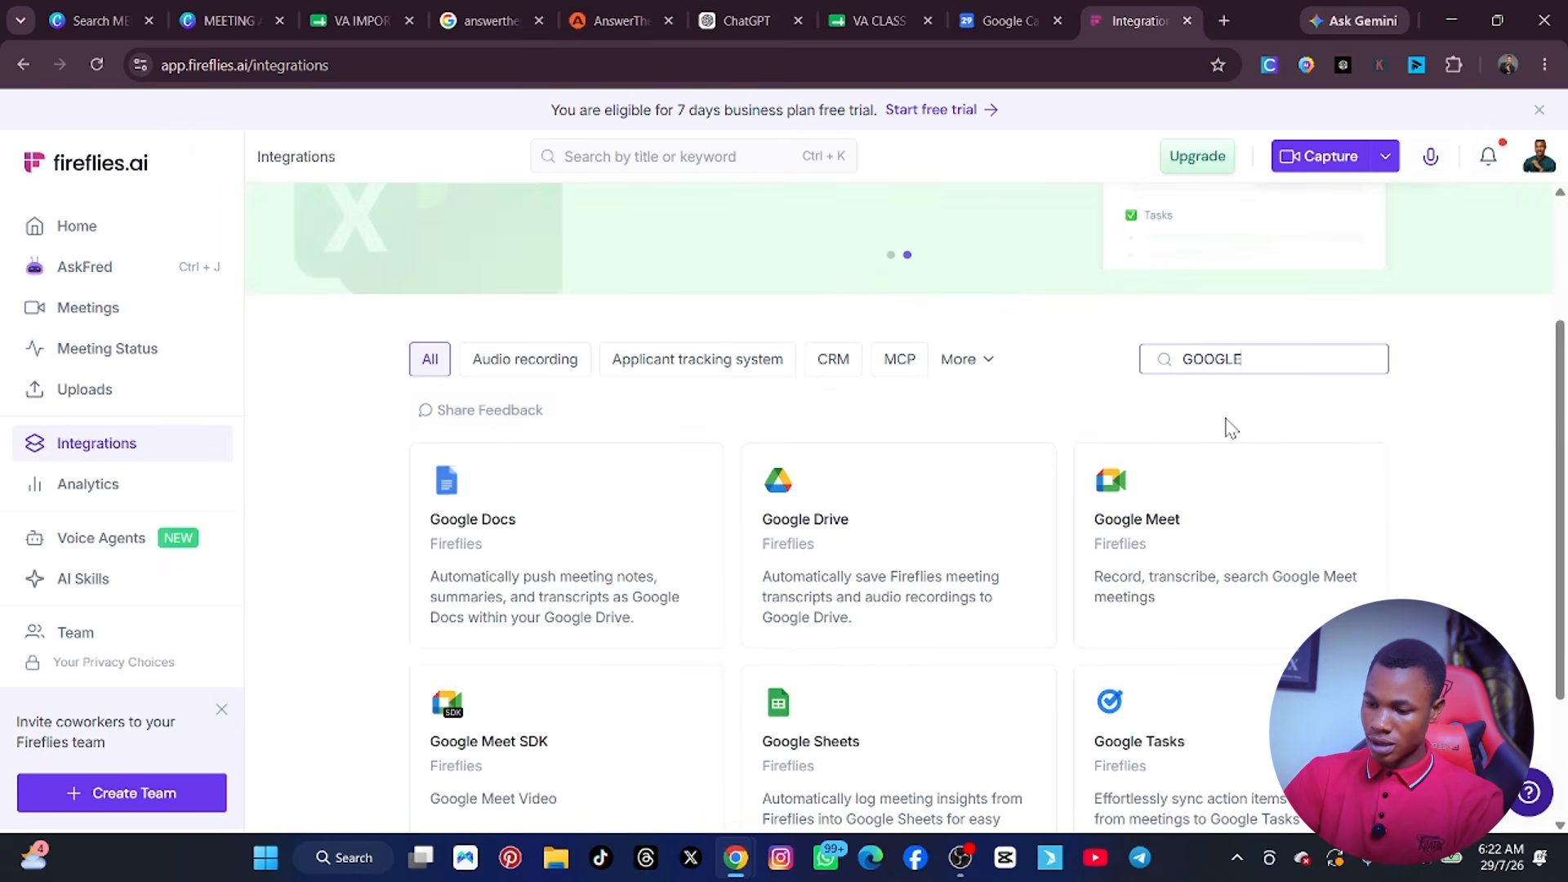
{"action": "type", "text": "E"}
{"action": "left_click", "coordinate": [1216, 551]}
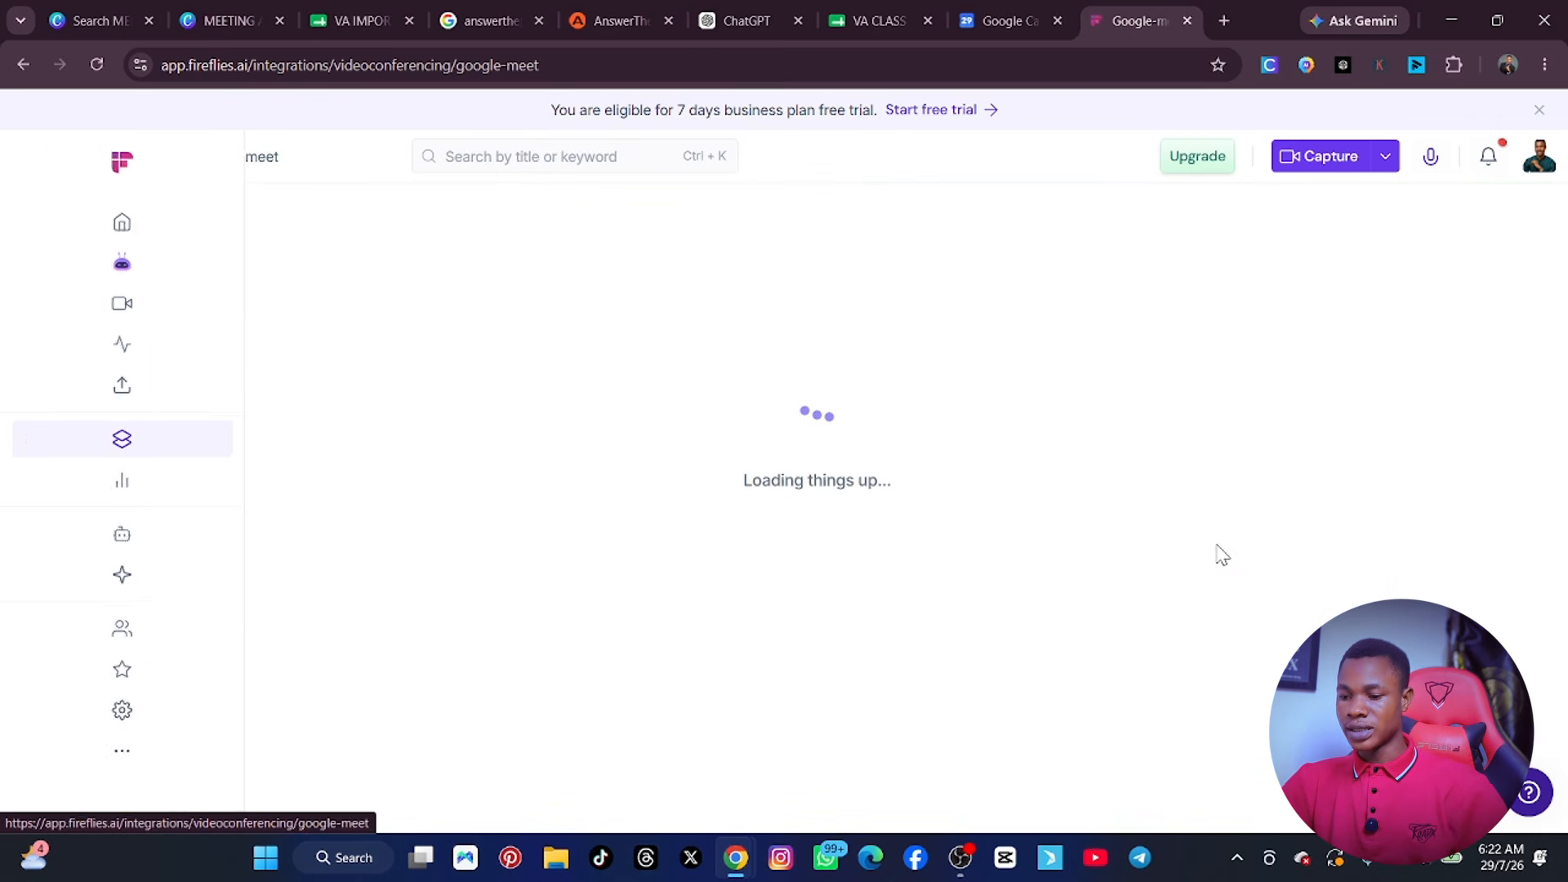
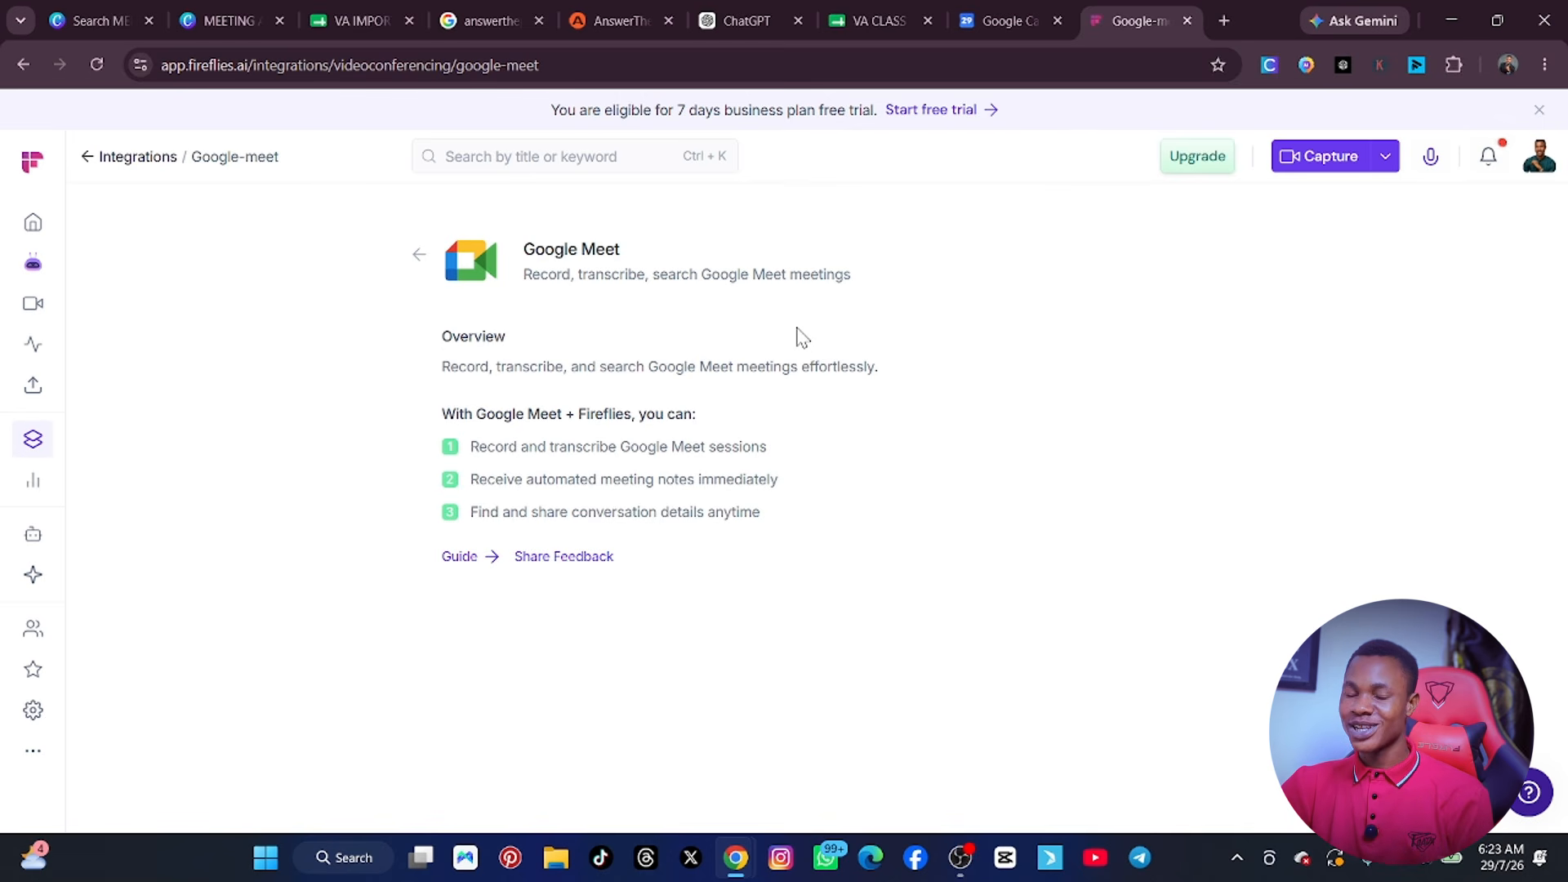
Return to the Fireflies home page and start a new scheduled meeting through Google Calendar with the AI notetaker as guest.
{"action": "left_click", "coordinate": [32, 162]}
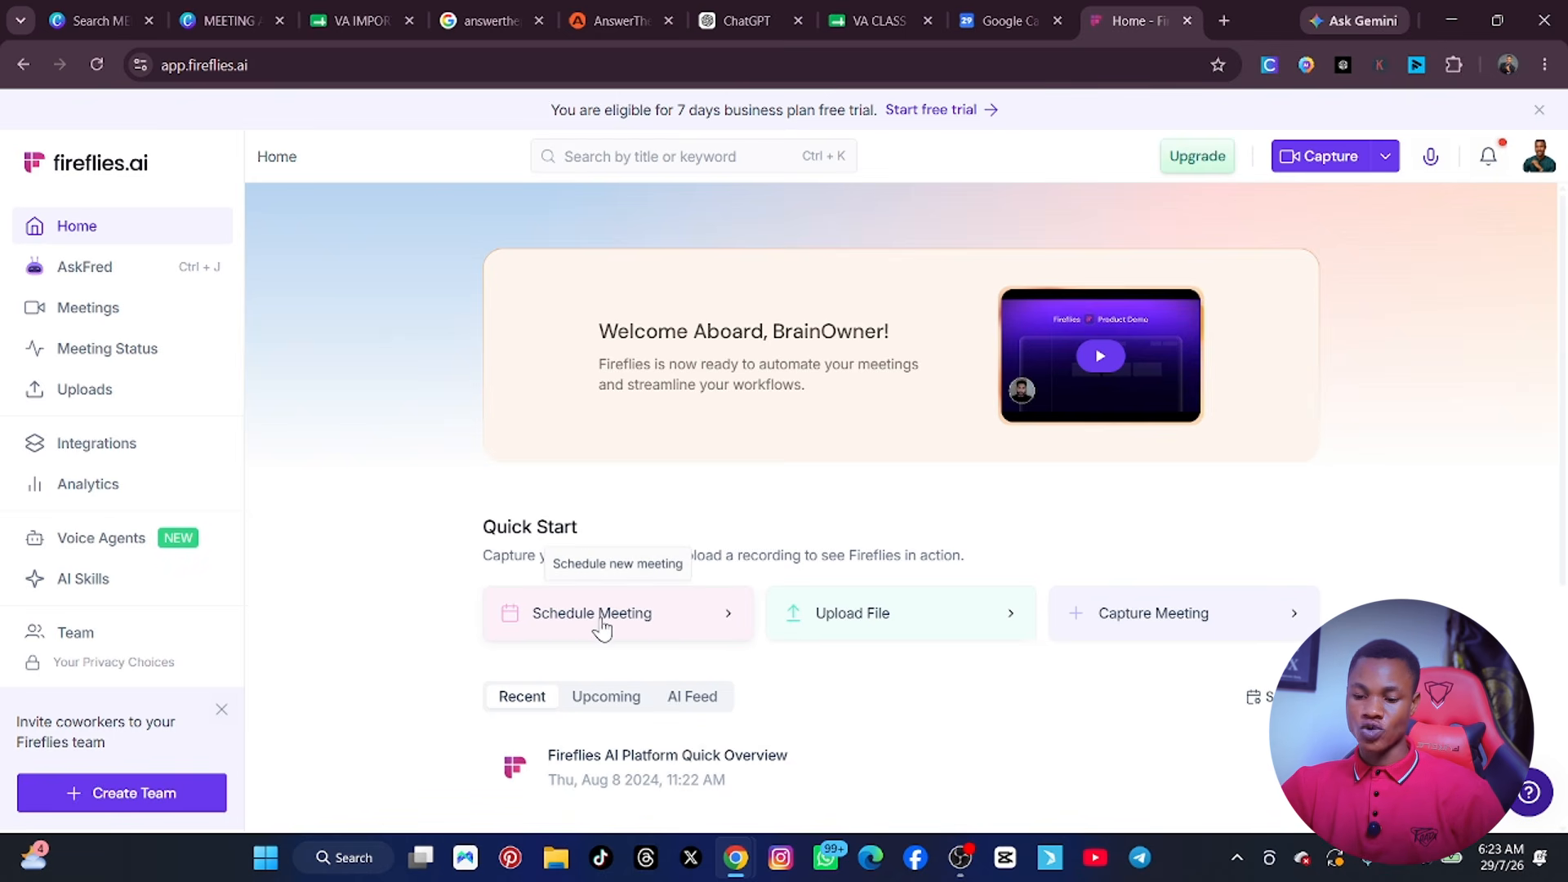
{"action": "left_click", "coordinate": [659, 640]}
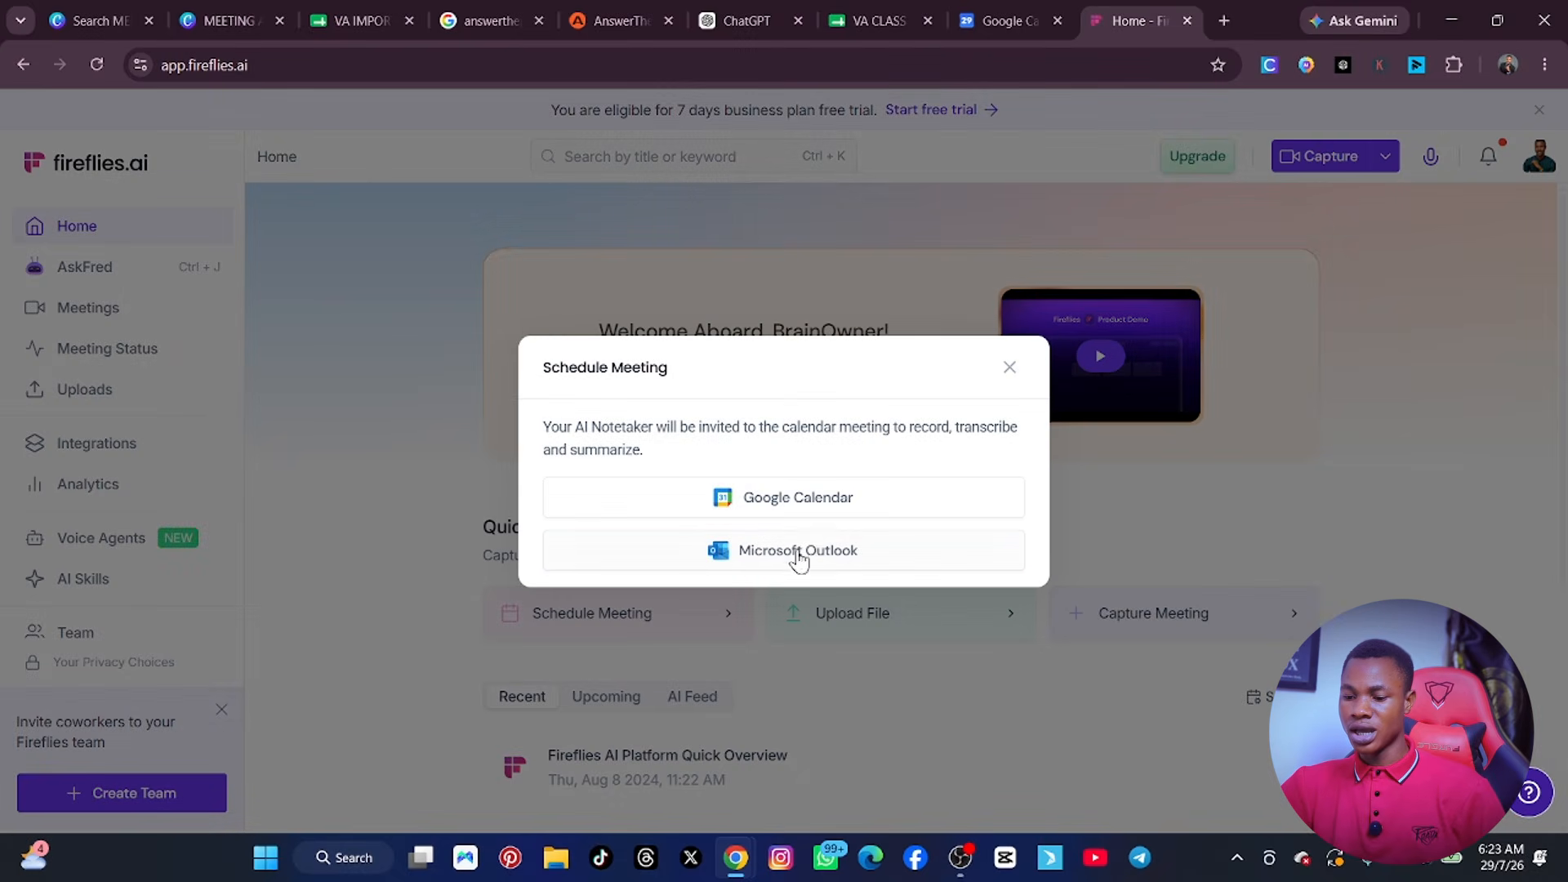
{"action": "left_click", "coordinate": [781, 505]}
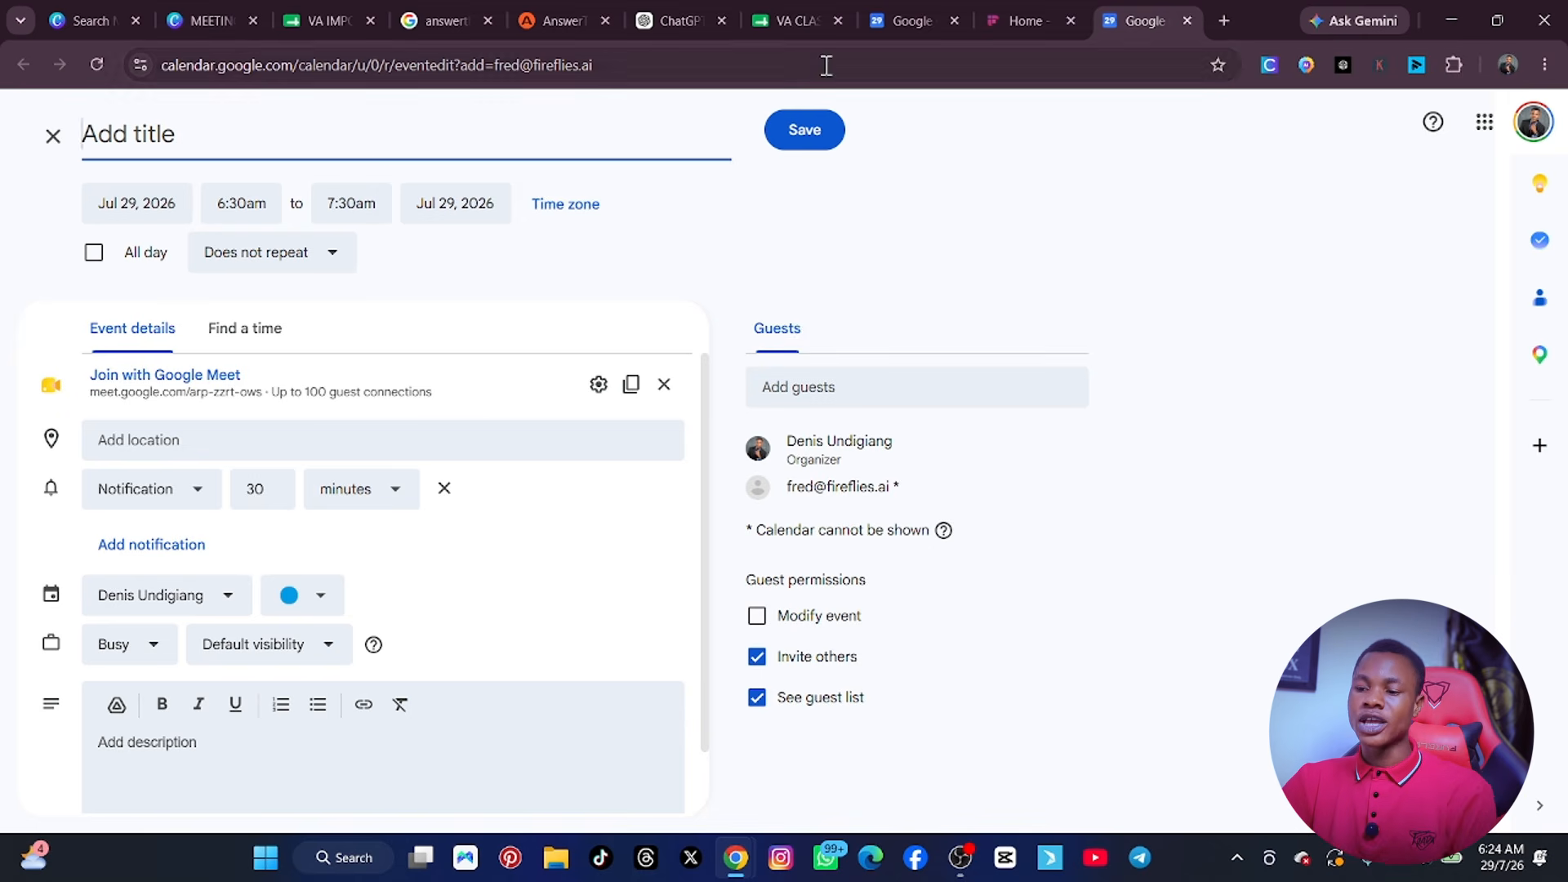
Go back to the Fireflies home page and review its quick-start actions, recent meetings and app download options.
{"action": "left_click", "coordinate": [1016, 18]}
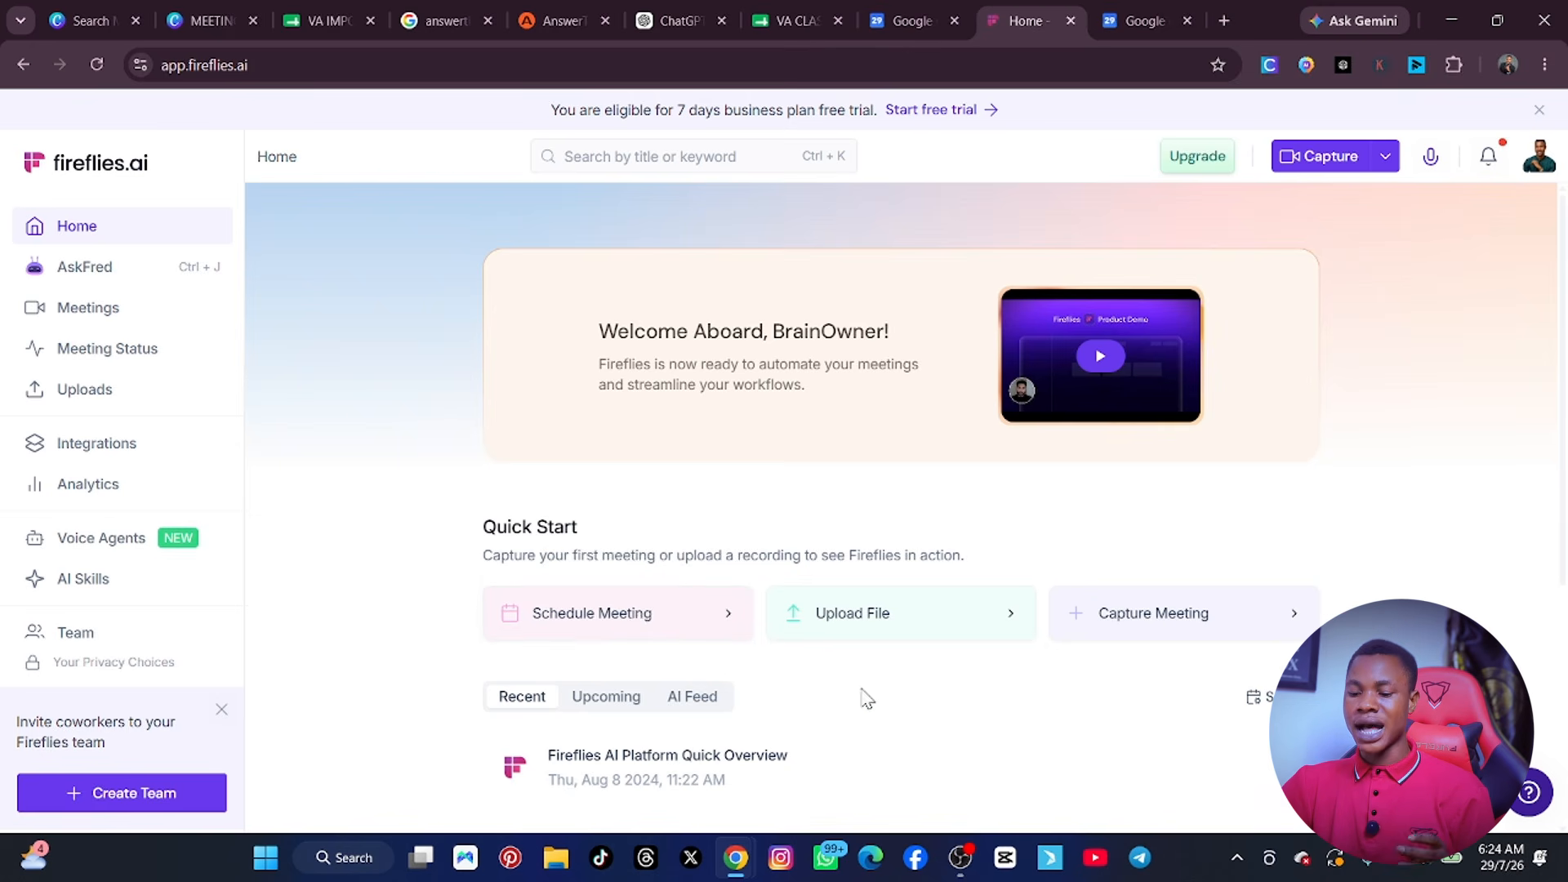
{"action": "scroll", "coordinate": [858, 696], "scroll_direction": "down", "scroll_amount": 3}
{"action": "scroll", "coordinate": [850, 689], "scroll_direction": "down", "scroll_amount": 1}
{"action": "scroll", "coordinate": [827, 688], "scroll_direction": "up", "scroll_amount": 3}
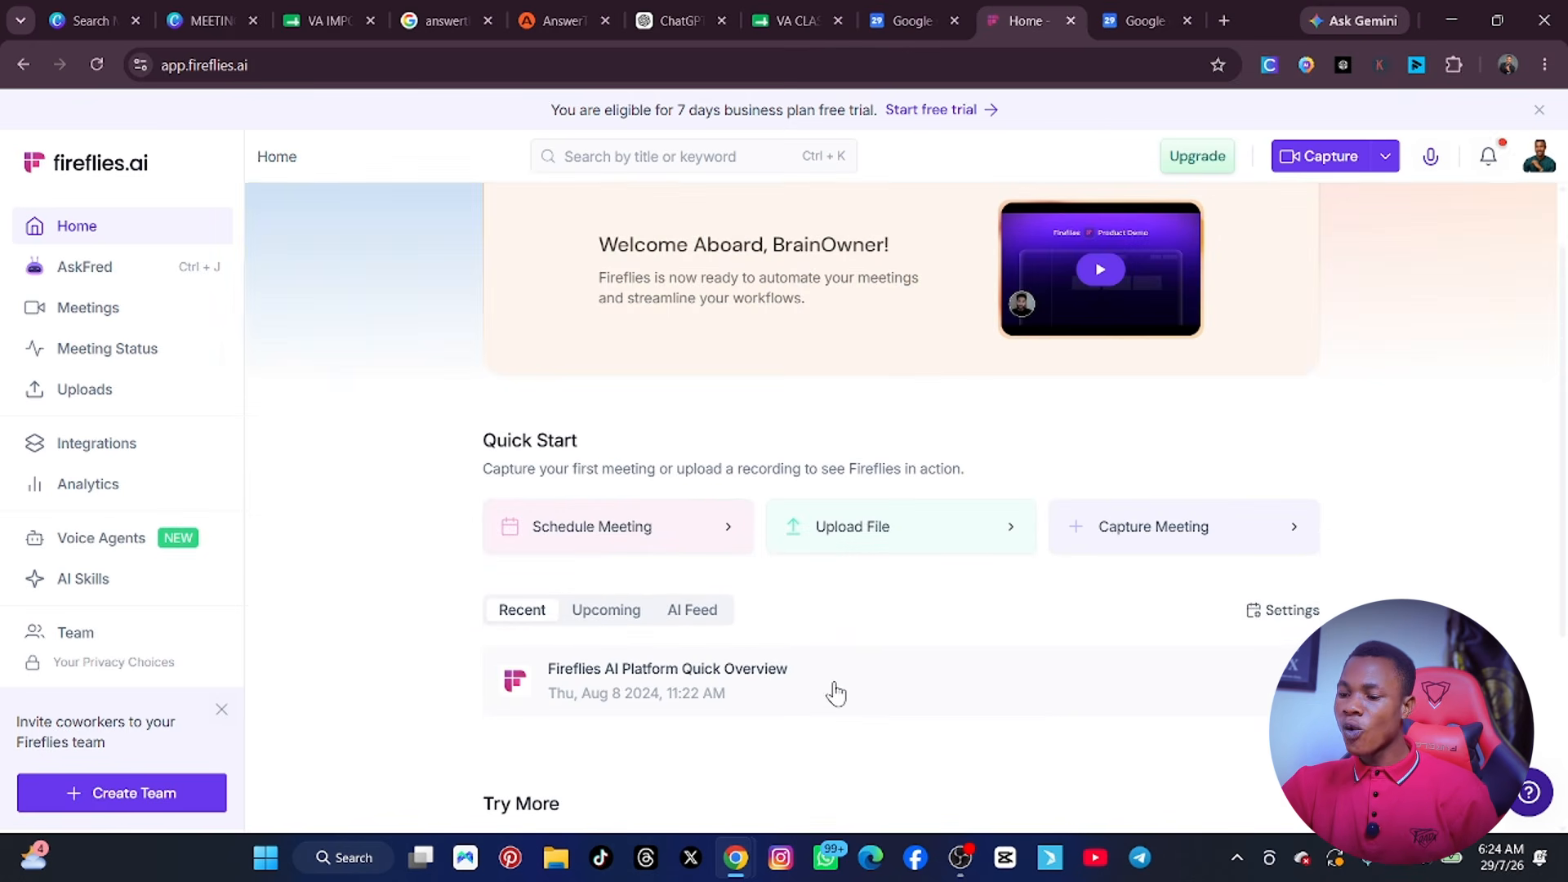
{"action": "scroll", "coordinate": [833, 689], "scroll_direction": "down", "scroll_amount": 1}
{"action": "scroll", "coordinate": [817, 691], "scroll_direction": "up", "scroll_amount": 1}
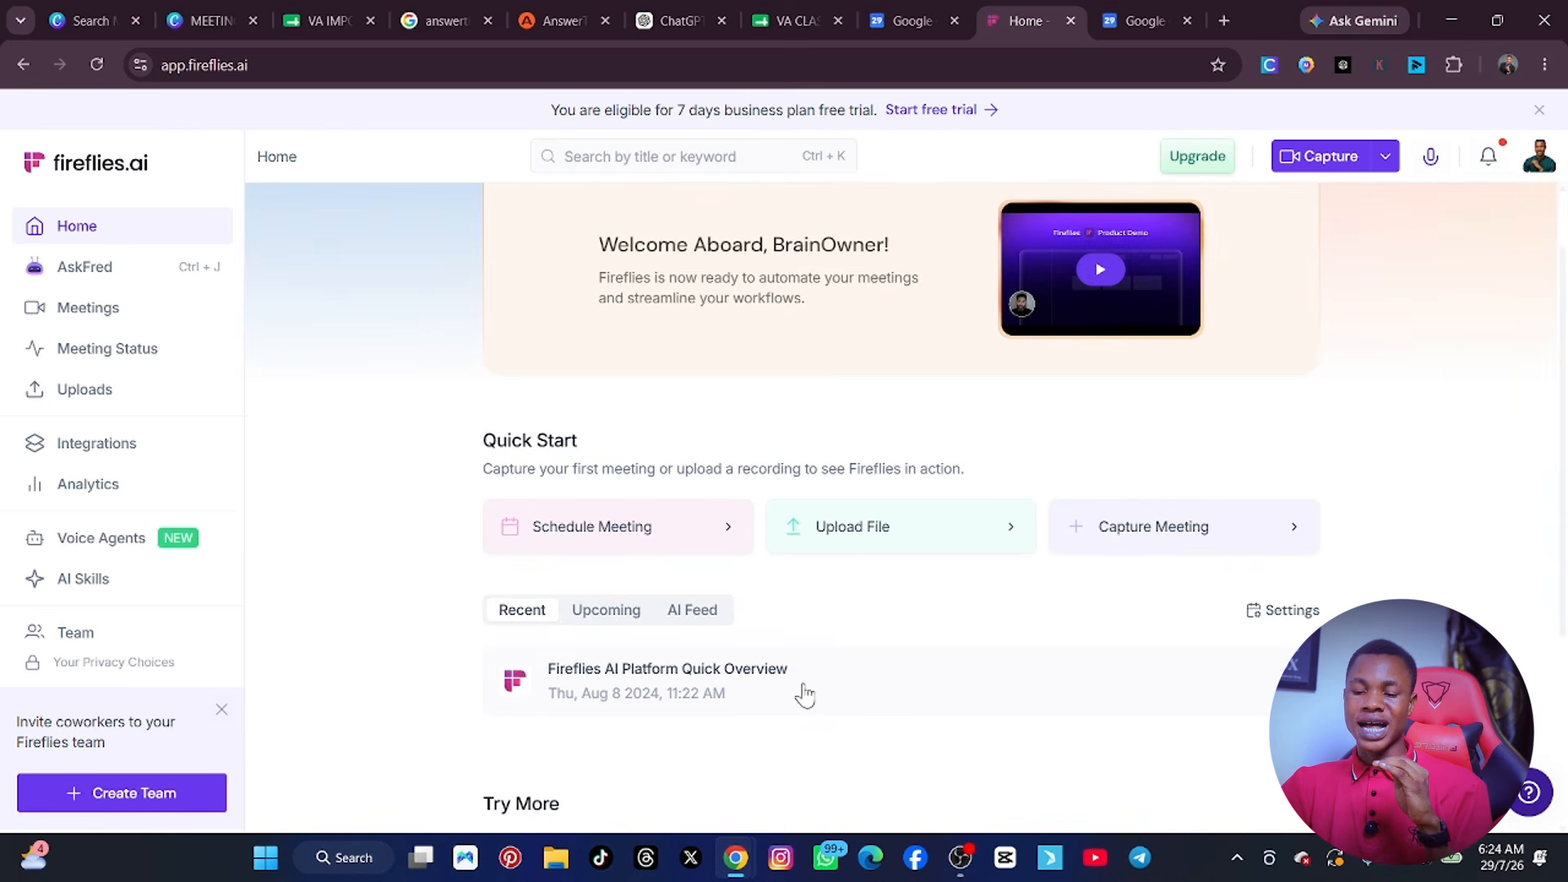
{"action": "scroll", "coordinate": [802, 693], "scroll_direction": "down", "scroll_amount": 1}
{"action": "scroll", "coordinate": [799, 696], "scroll_direction": "down", "scroll_amount": 2}
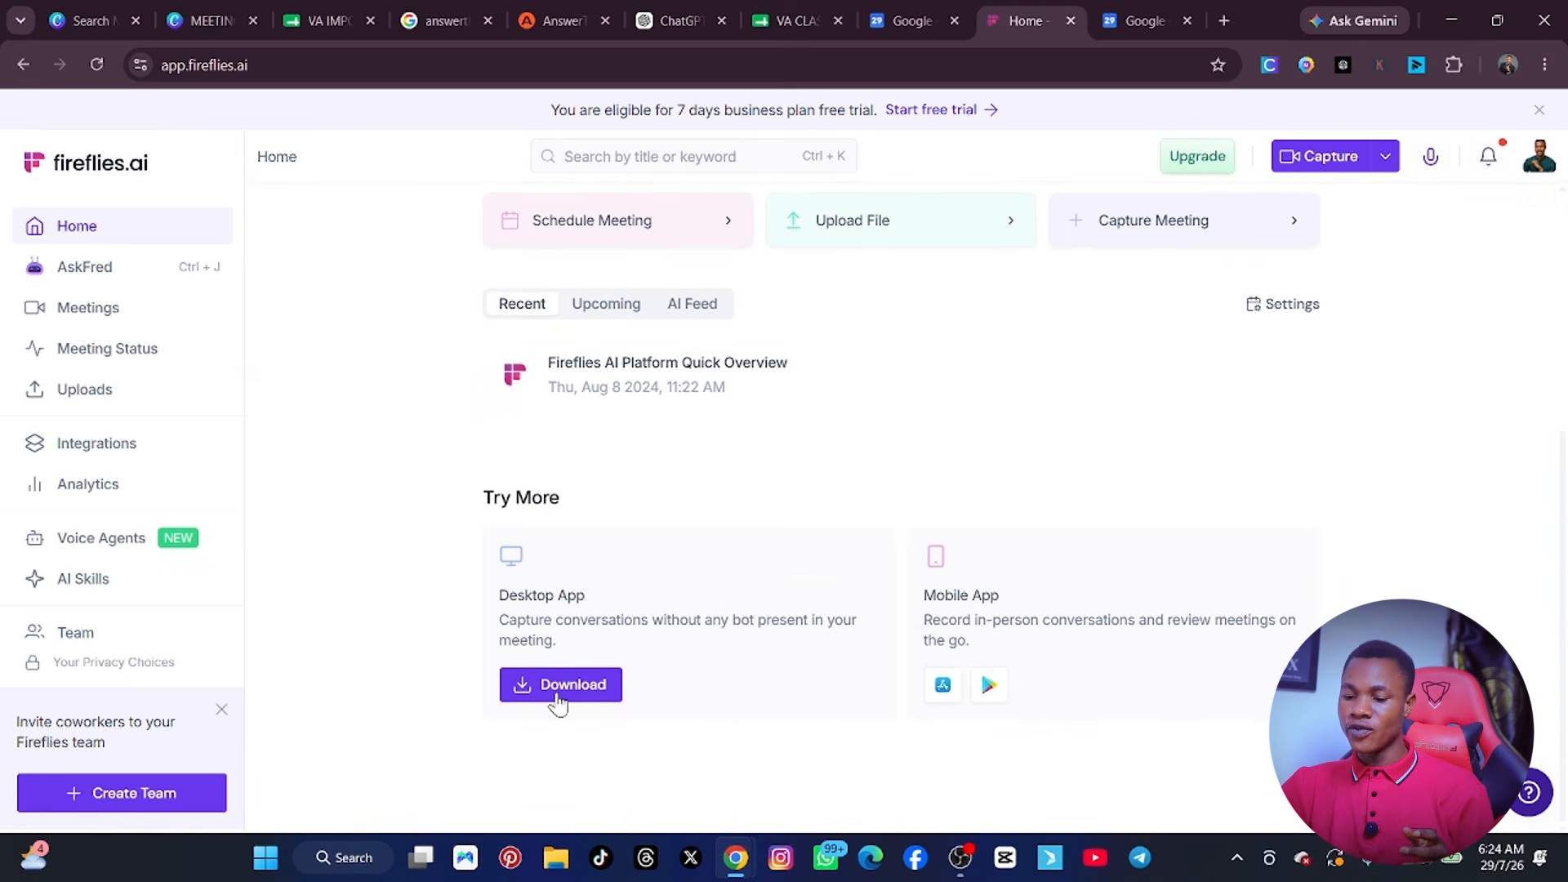
{"action": "scroll", "coordinate": [604, 519], "scroll_direction": "up", "scroll_amount": 1}
Open the Fireflies AI Platform Quick Overview meeting from the recent meetings and read through its general summary notes.
{"action": "left_click", "coordinate": [645, 484]}
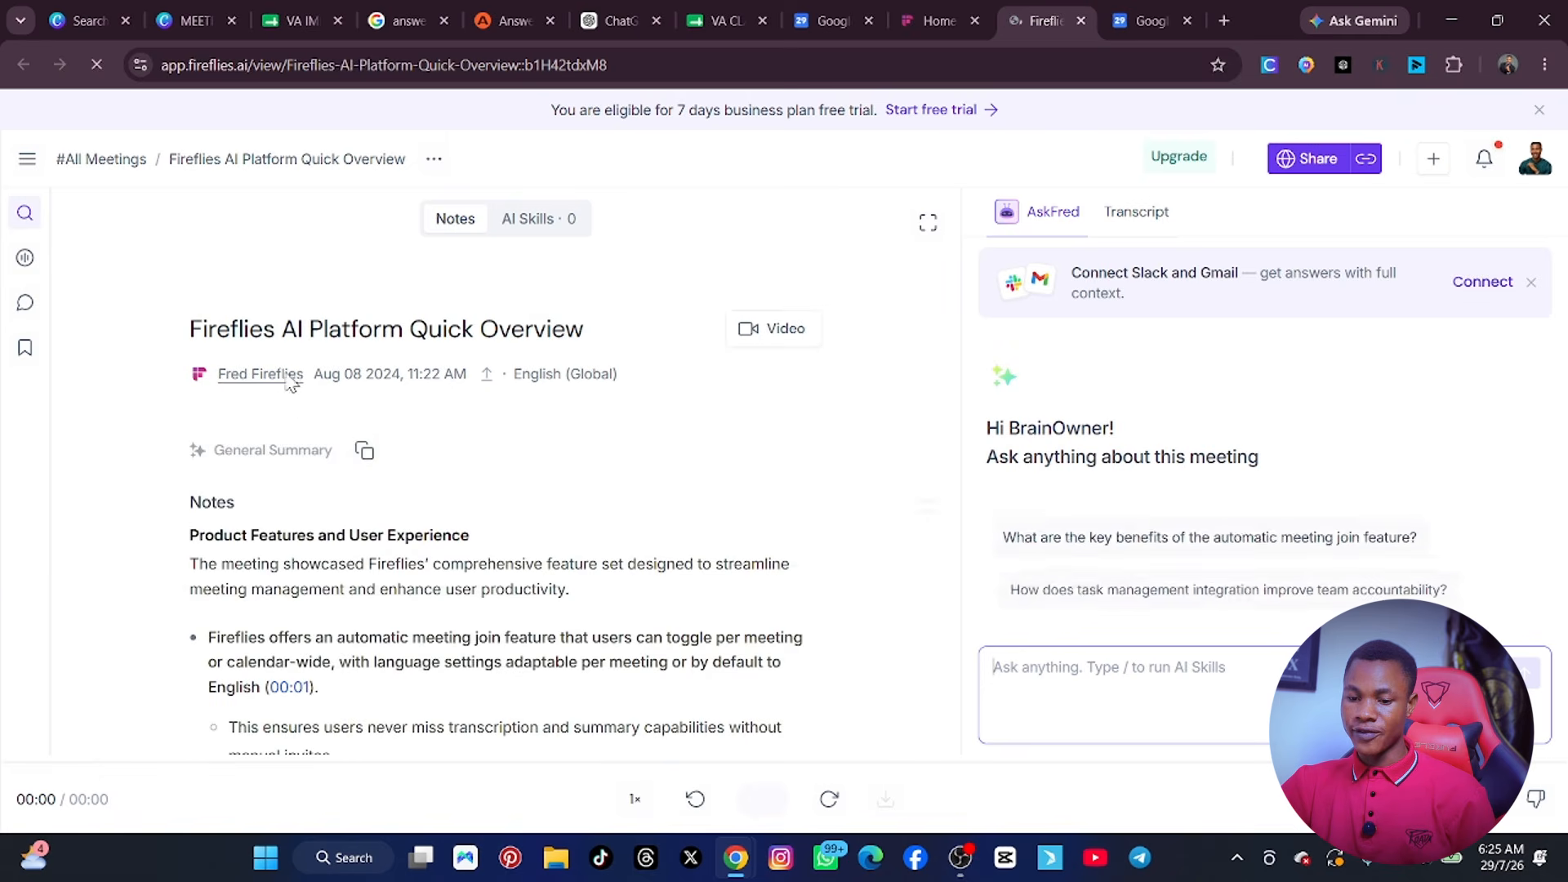
{"action": "left_click", "coordinate": [935, 20]}
{"action": "scroll", "coordinate": [690, 514], "scroll_direction": "down", "scroll_amount": 1}
{"action": "scroll", "coordinate": [684, 529], "scroll_direction": "up", "scroll_amount": 2}
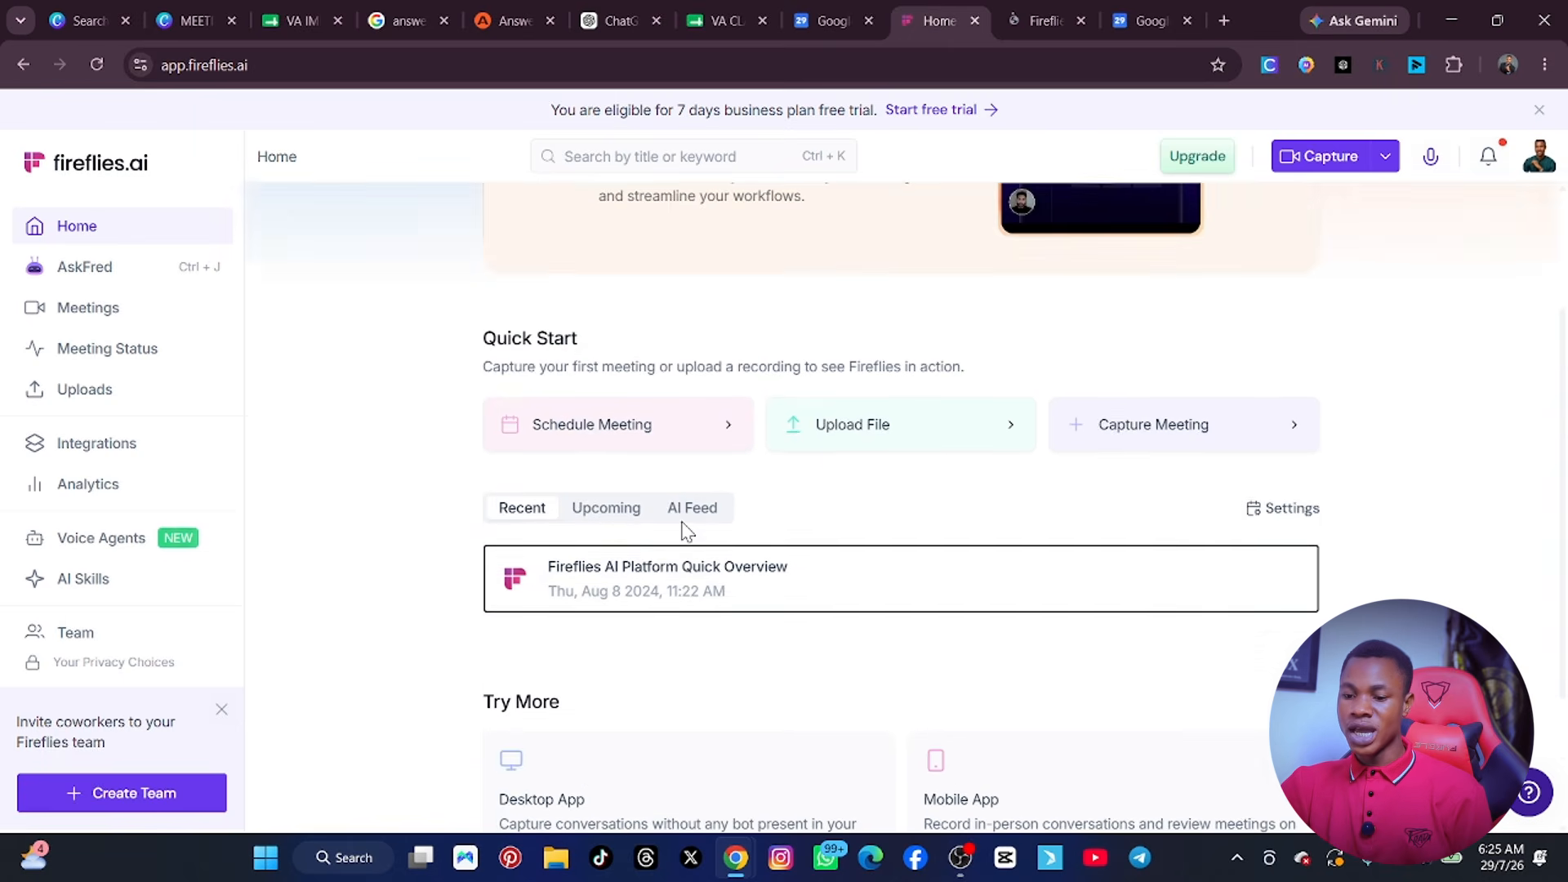
{"action": "left_click", "coordinate": [604, 606]}
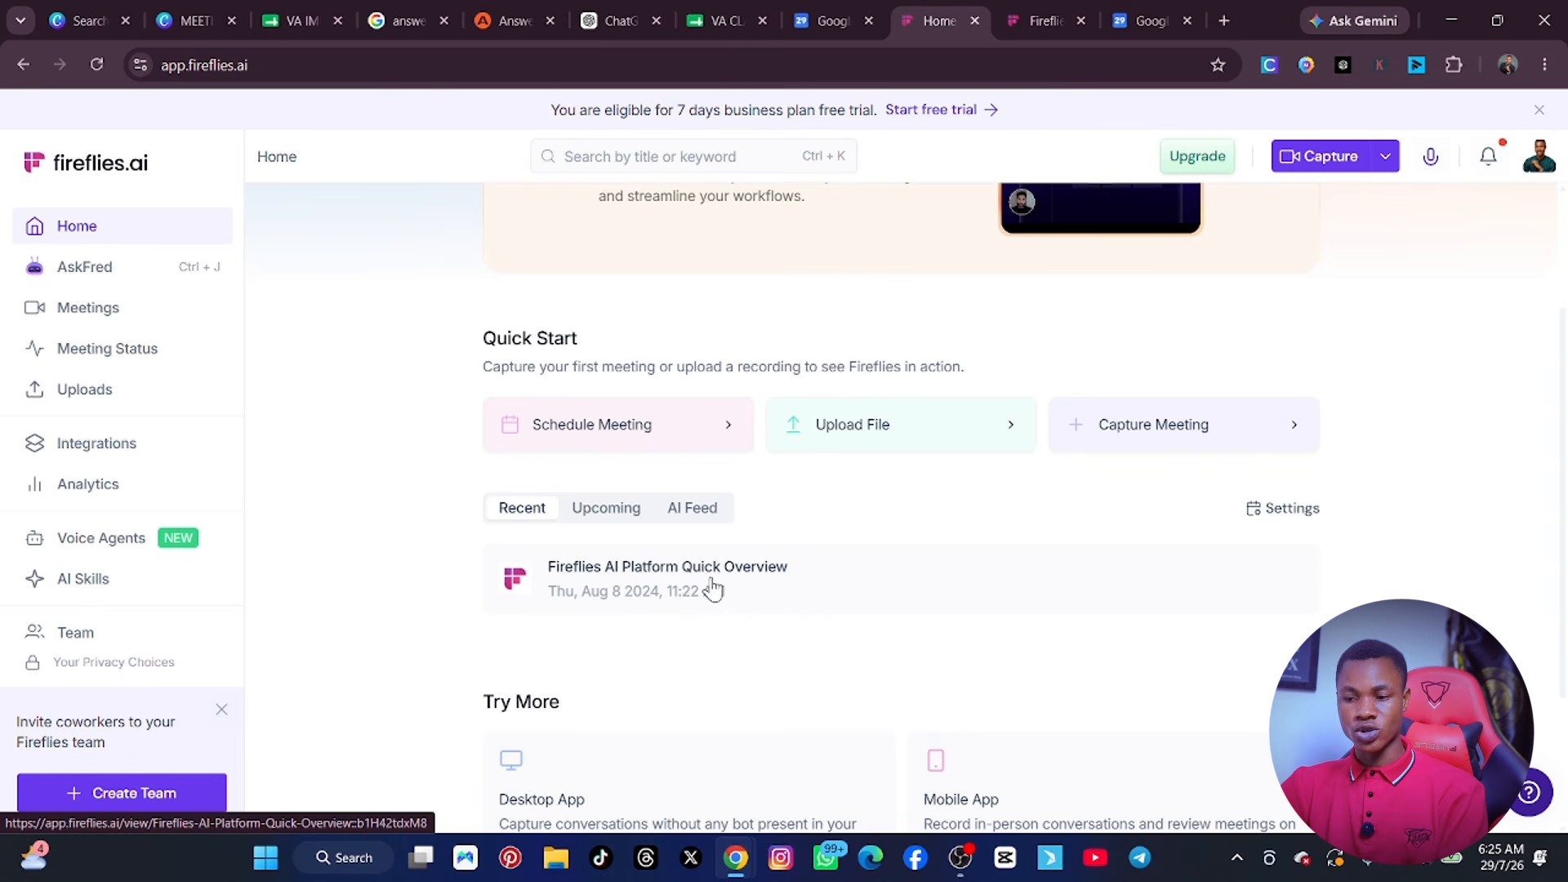
{"action": "left_click", "coordinate": [1030, 17]}
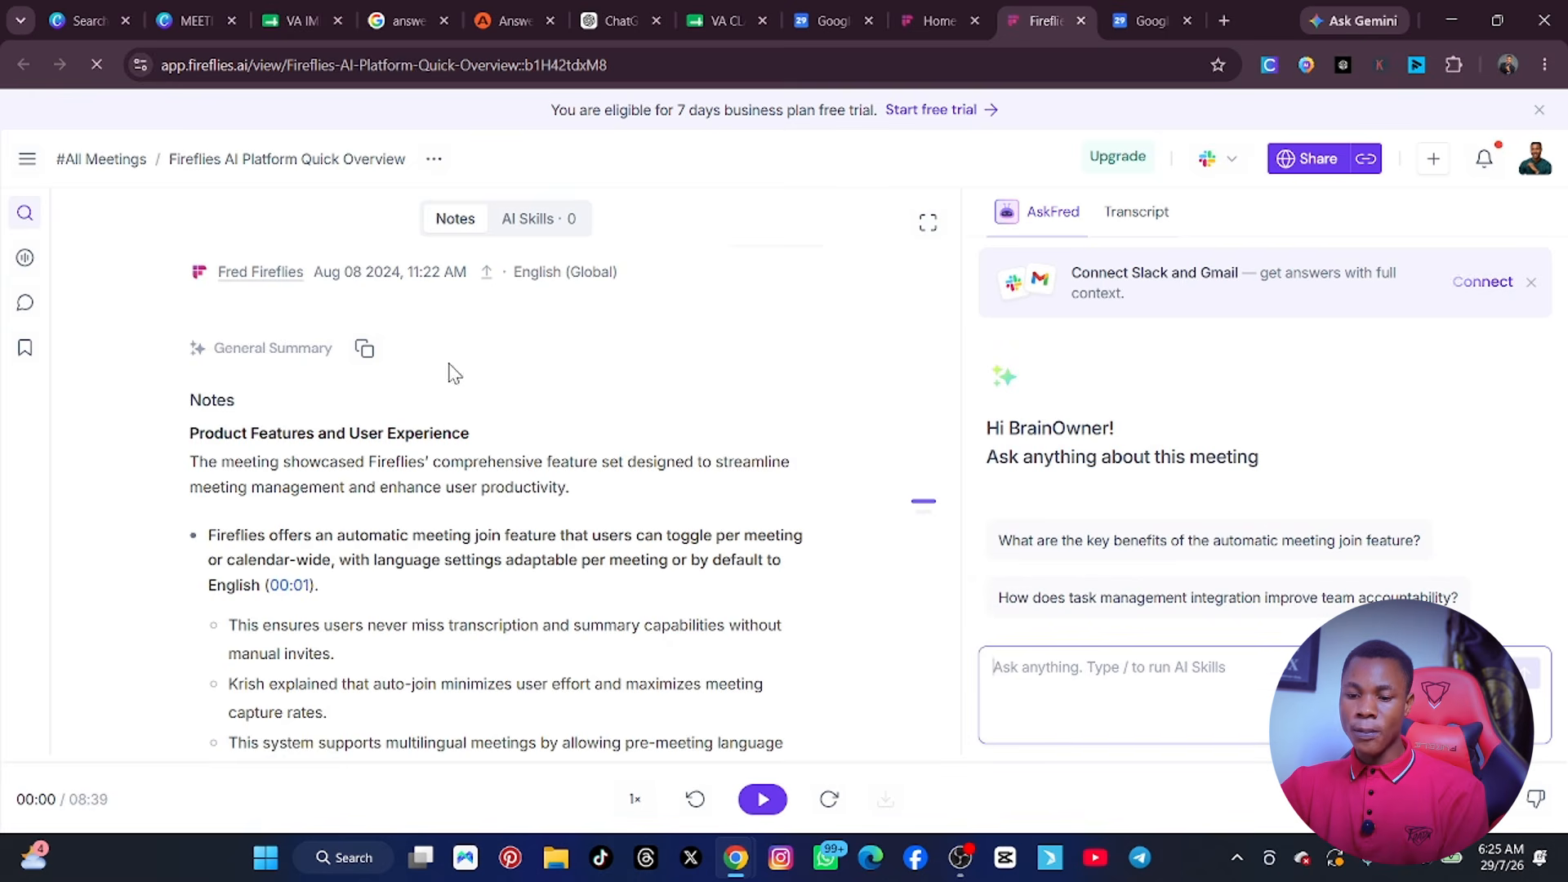
{"action": "scroll", "coordinate": [360, 335], "scroll_direction": "down", "scroll_amount": 1}
{"action": "scroll", "coordinate": [323, 326], "scroll_direction": "down", "scroll_amount": 8}
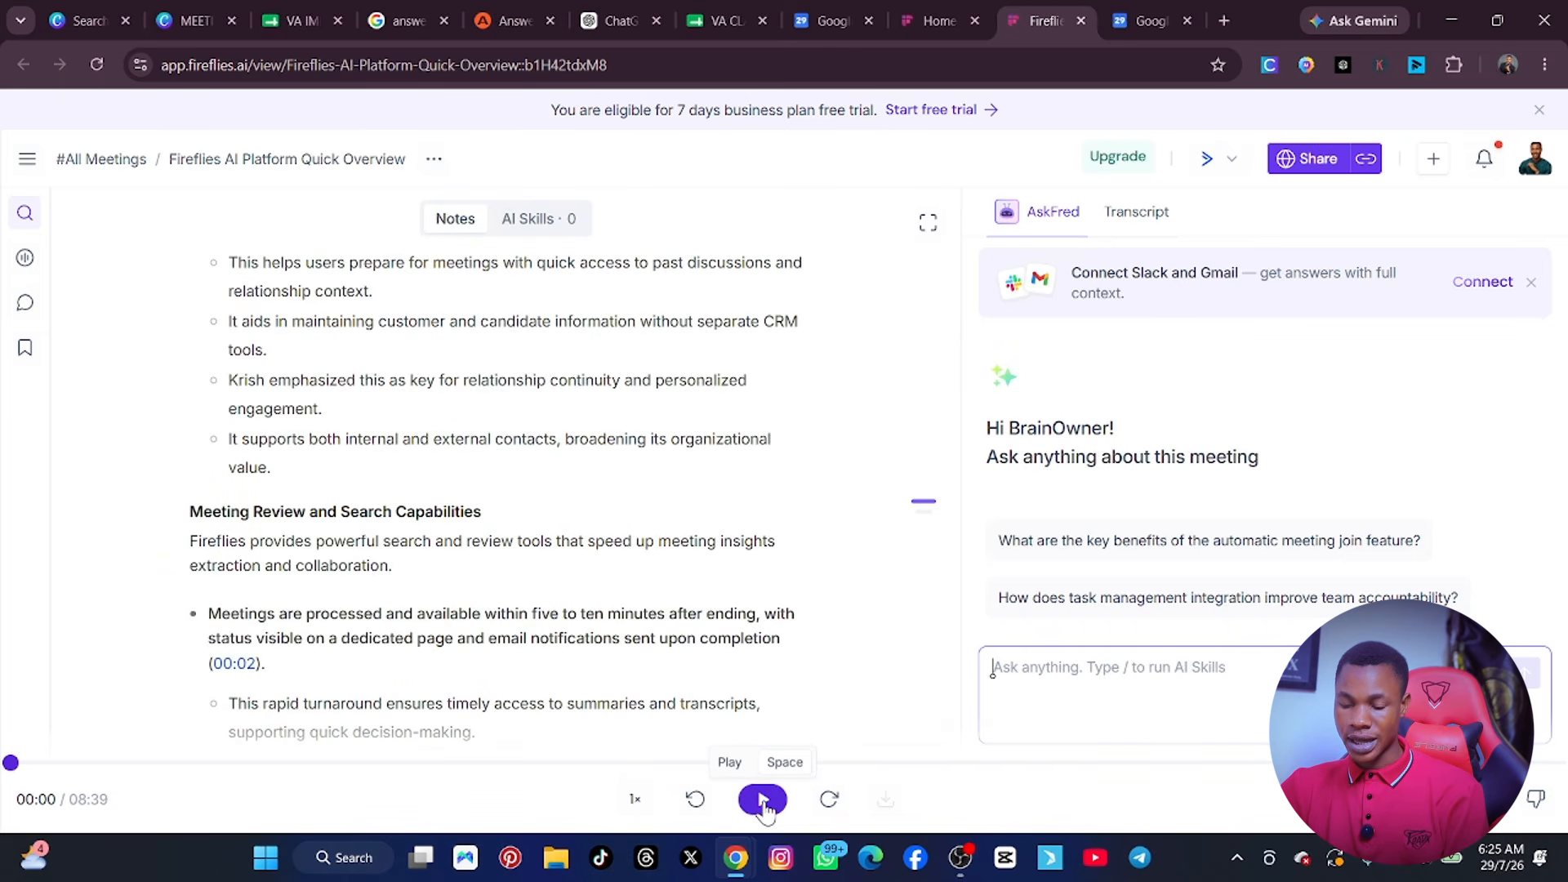
Show the meeting's transcript and read through it, along with the remaining summary notes.
{"action": "left_click", "coordinate": [1134, 214]}
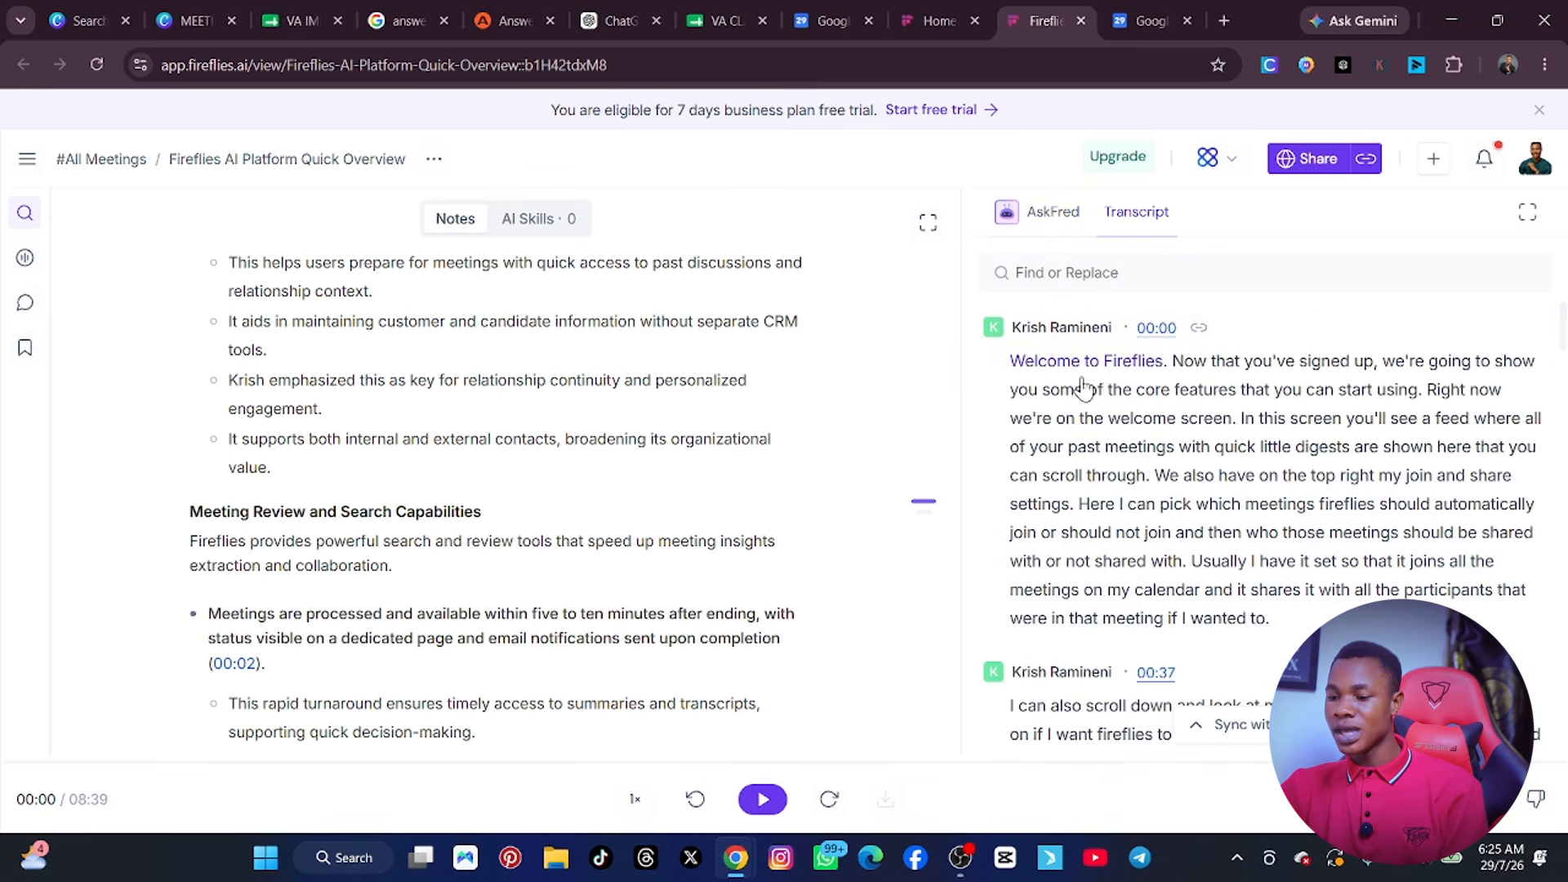
{"action": "scroll", "coordinate": [1152, 396], "scroll_direction": "down", "scroll_amount": 3}
{"action": "scroll", "coordinate": [1215, 404], "scroll_direction": "down", "scroll_amount": 15}
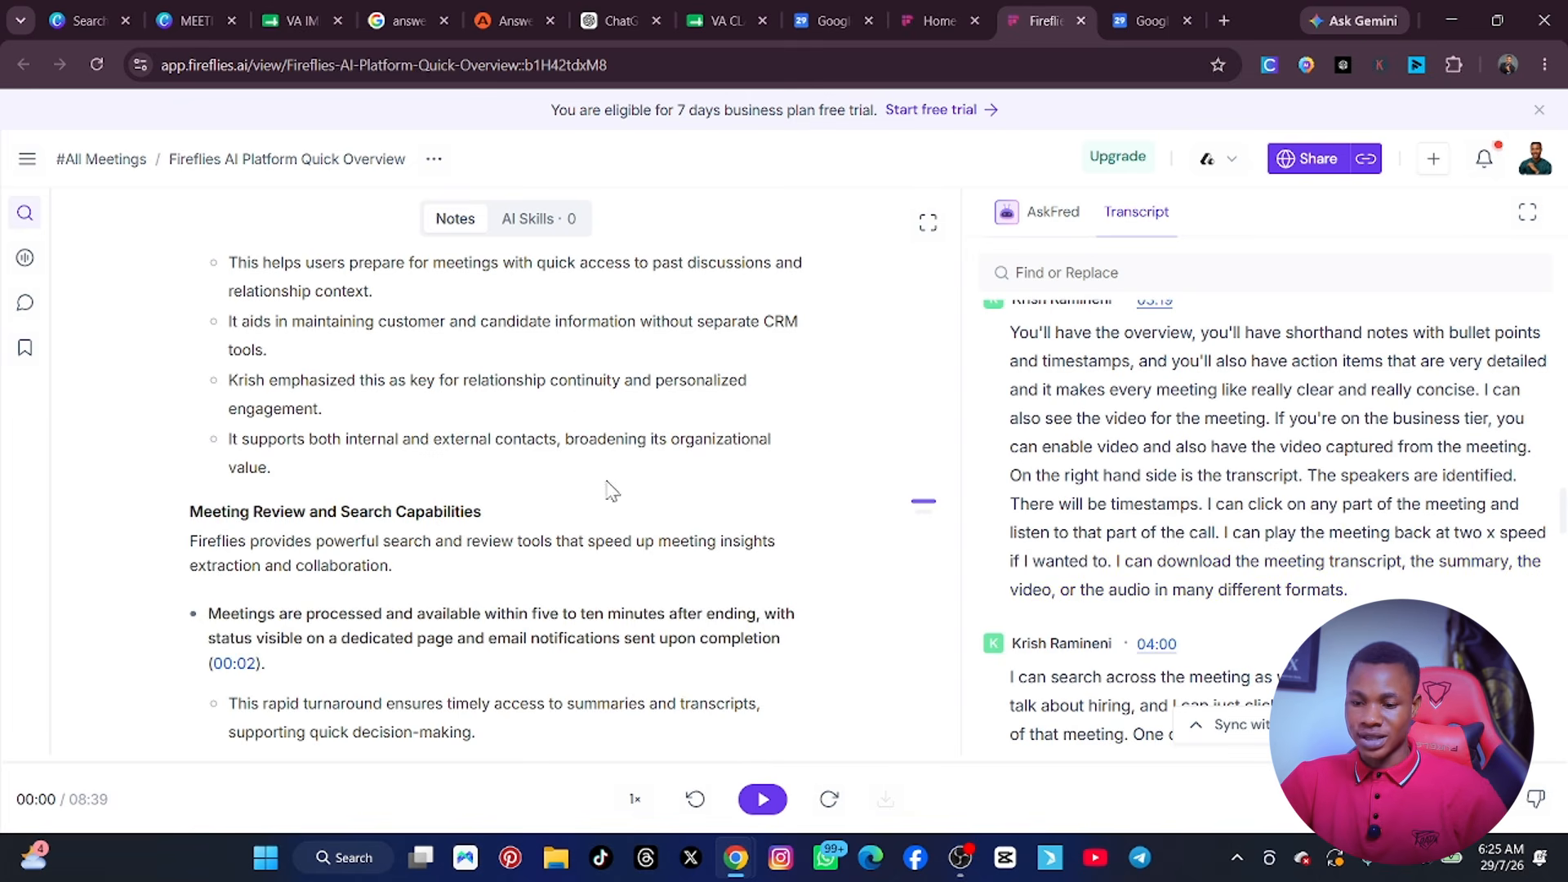
{"action": "scroll", "coordinate": [513, 420], "scroll_direction": "down", "scroll_amount": 6}
{"action": "scroll", "coordinate": [516, 431], "scroll_direction": "down", "scroll_amount": 10}
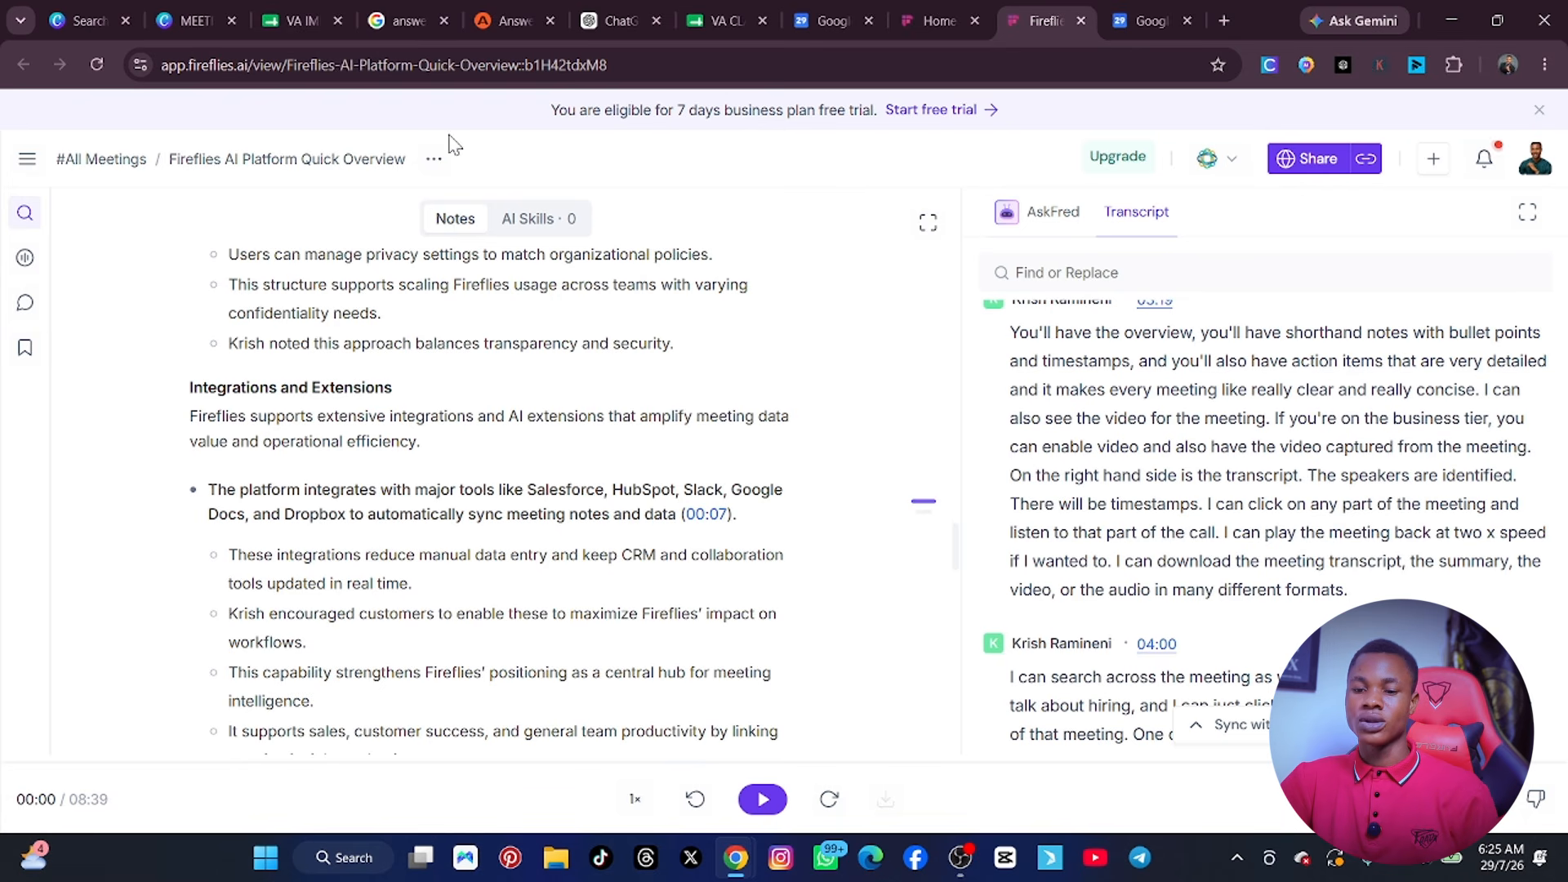
Play the meeting recording from two different passages of the 03:19 transcript entry, pausing playback after each.
{"action": "left_click", "coordinate": [923, 25]}
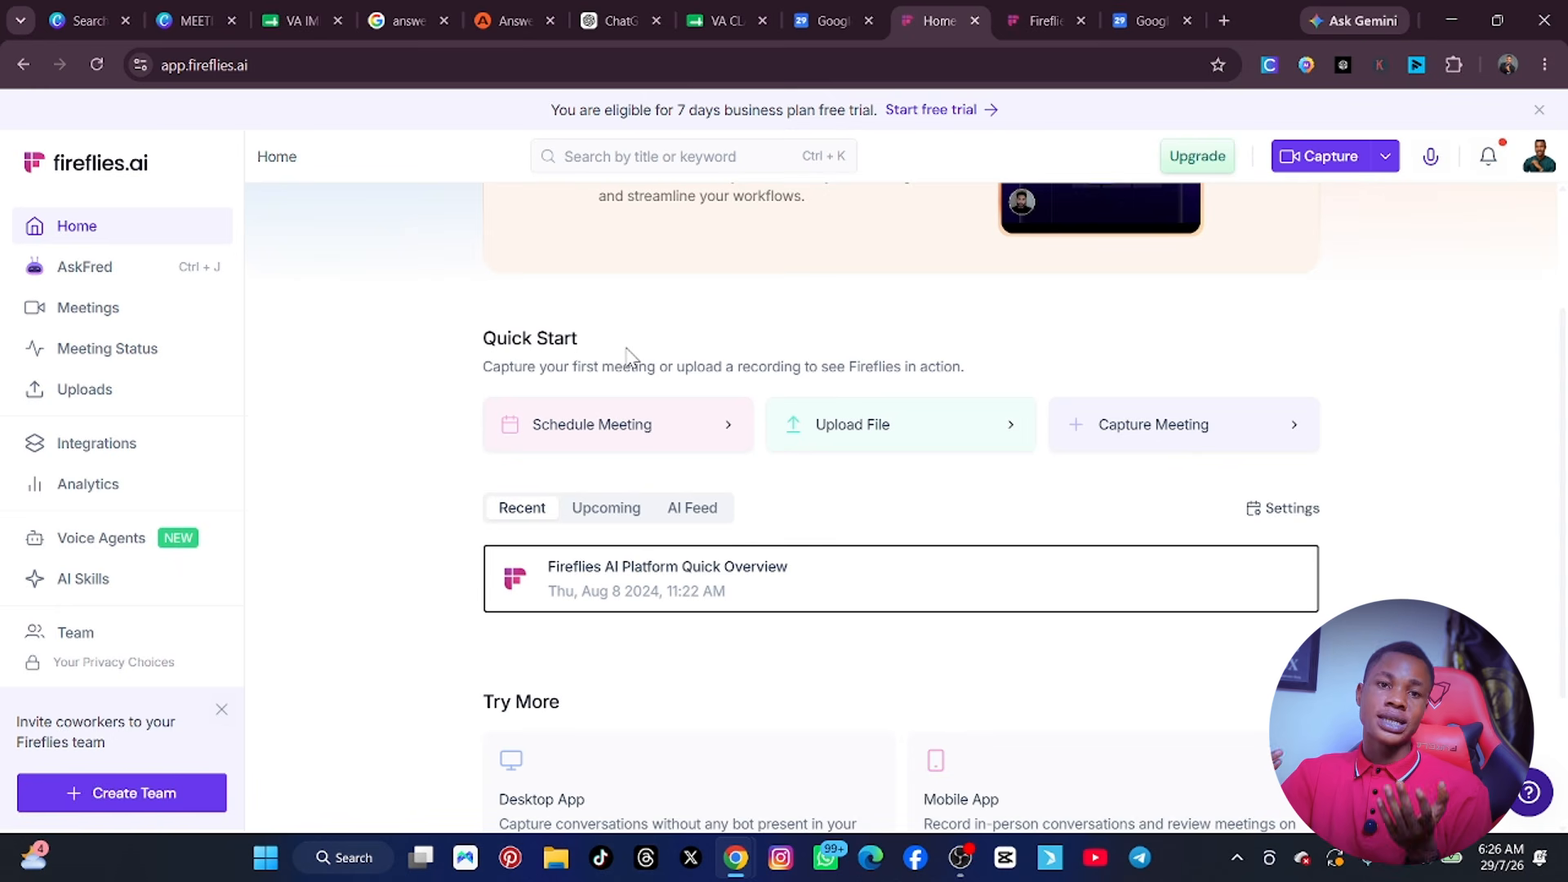
{"action": "left_click", "coordinate": [1023, 26]}
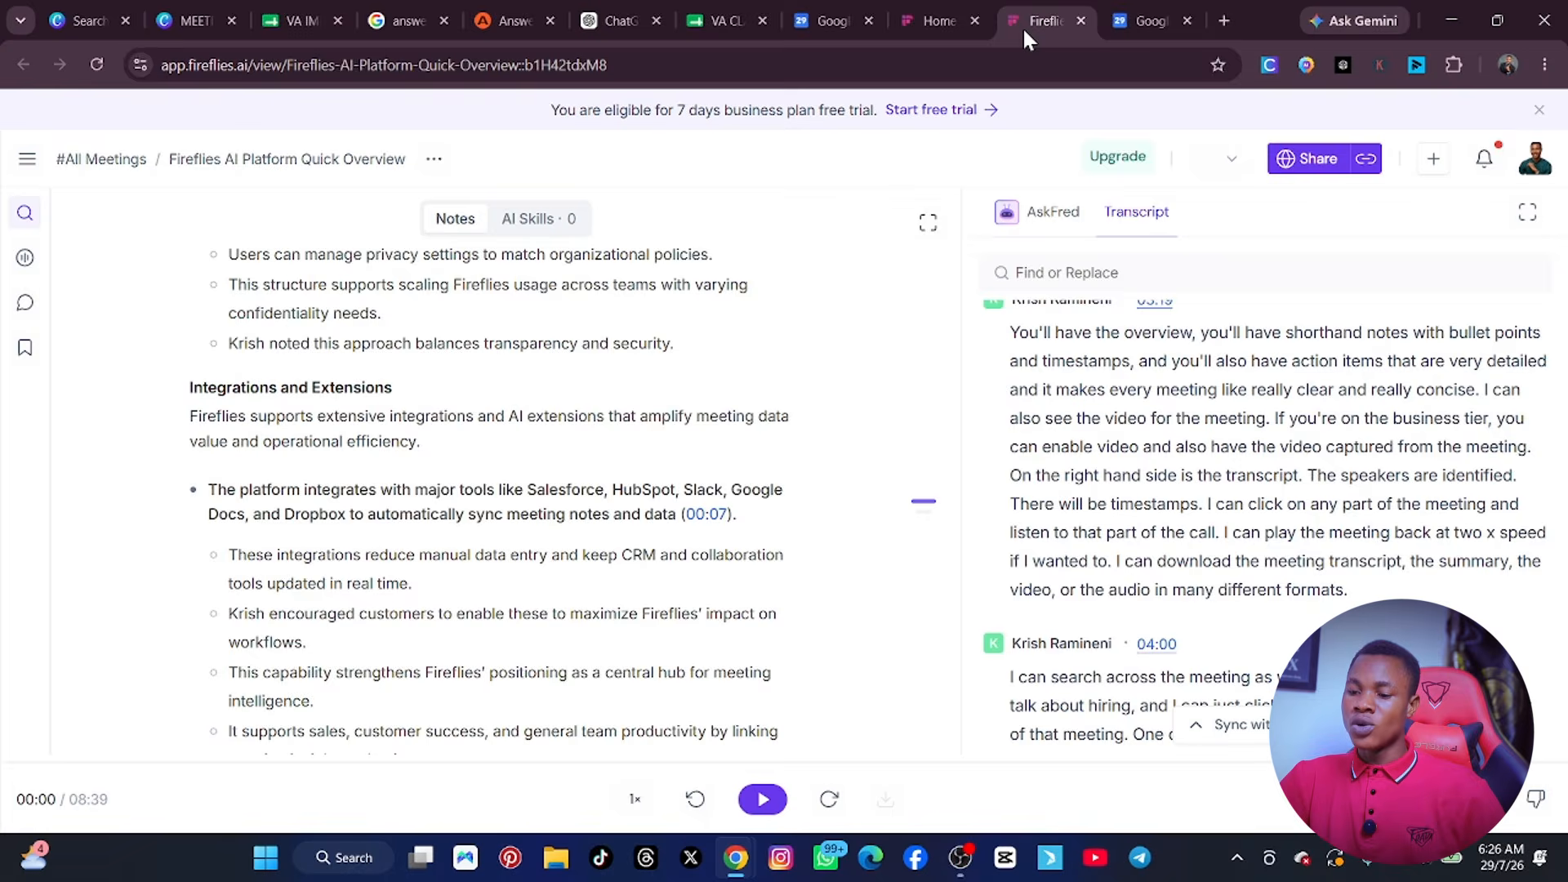
{"action": "left_click", "coordinate": [1116, 458]}
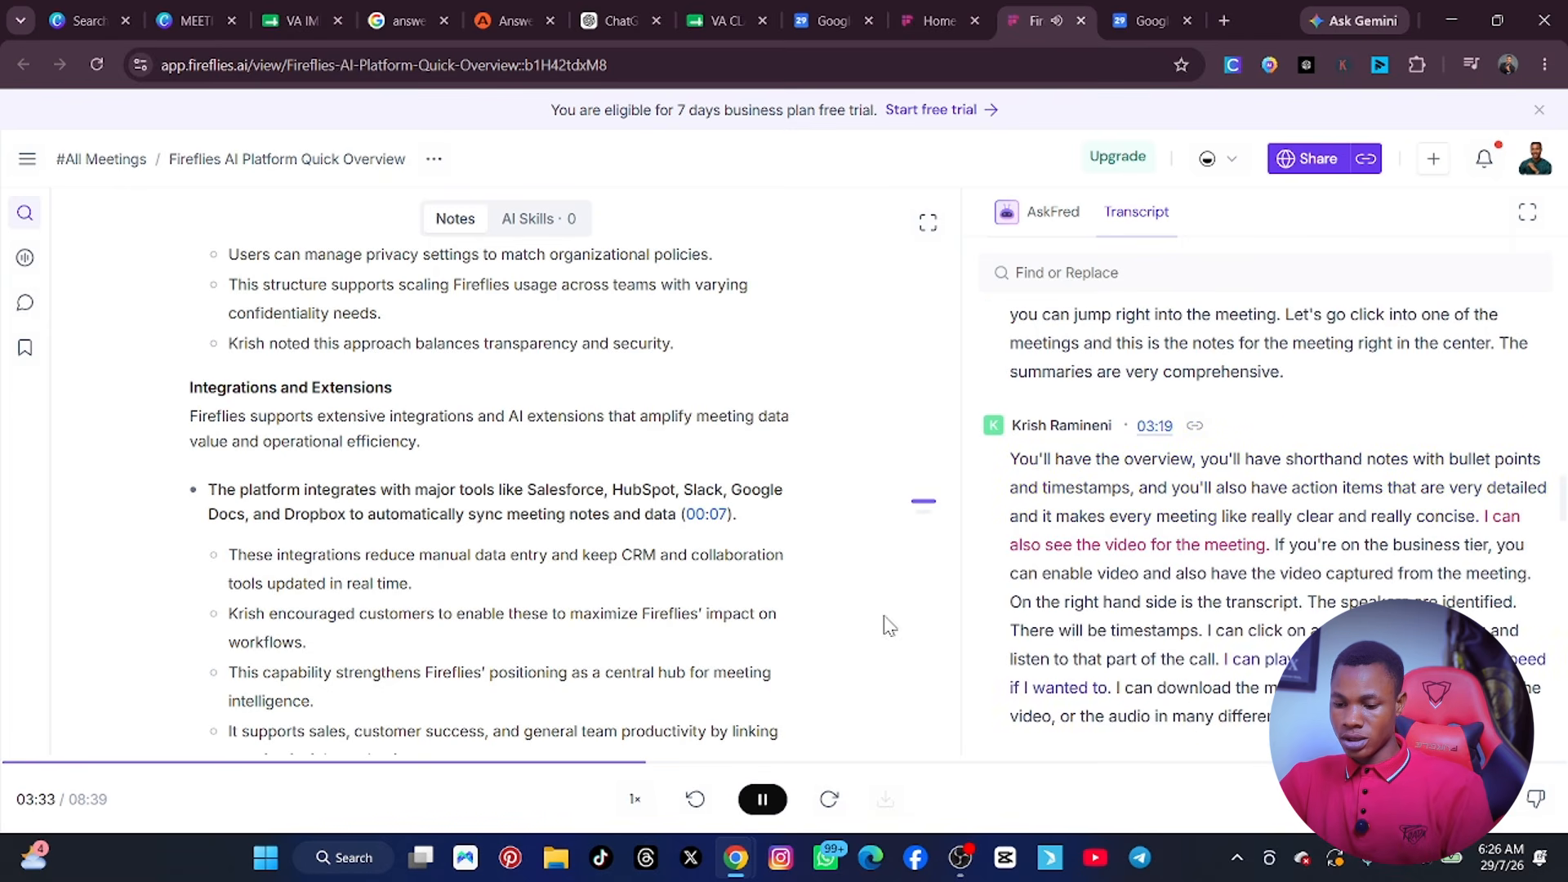
{"action": "left_click", "coordinate": [768, 802]}
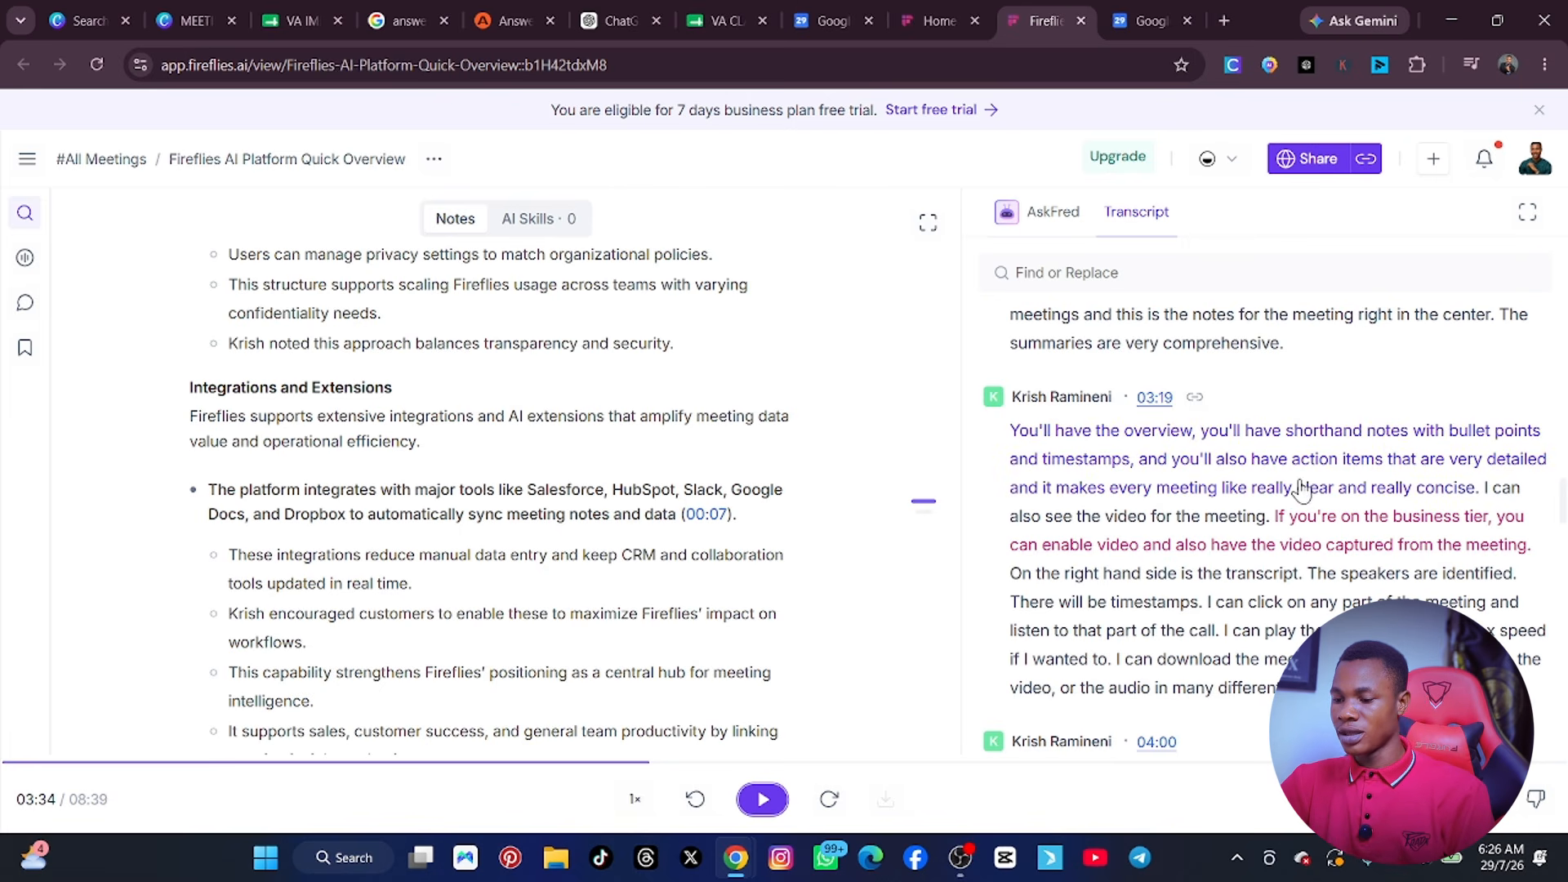
{"action": "left_click", "coordinate": [1292, 510]}
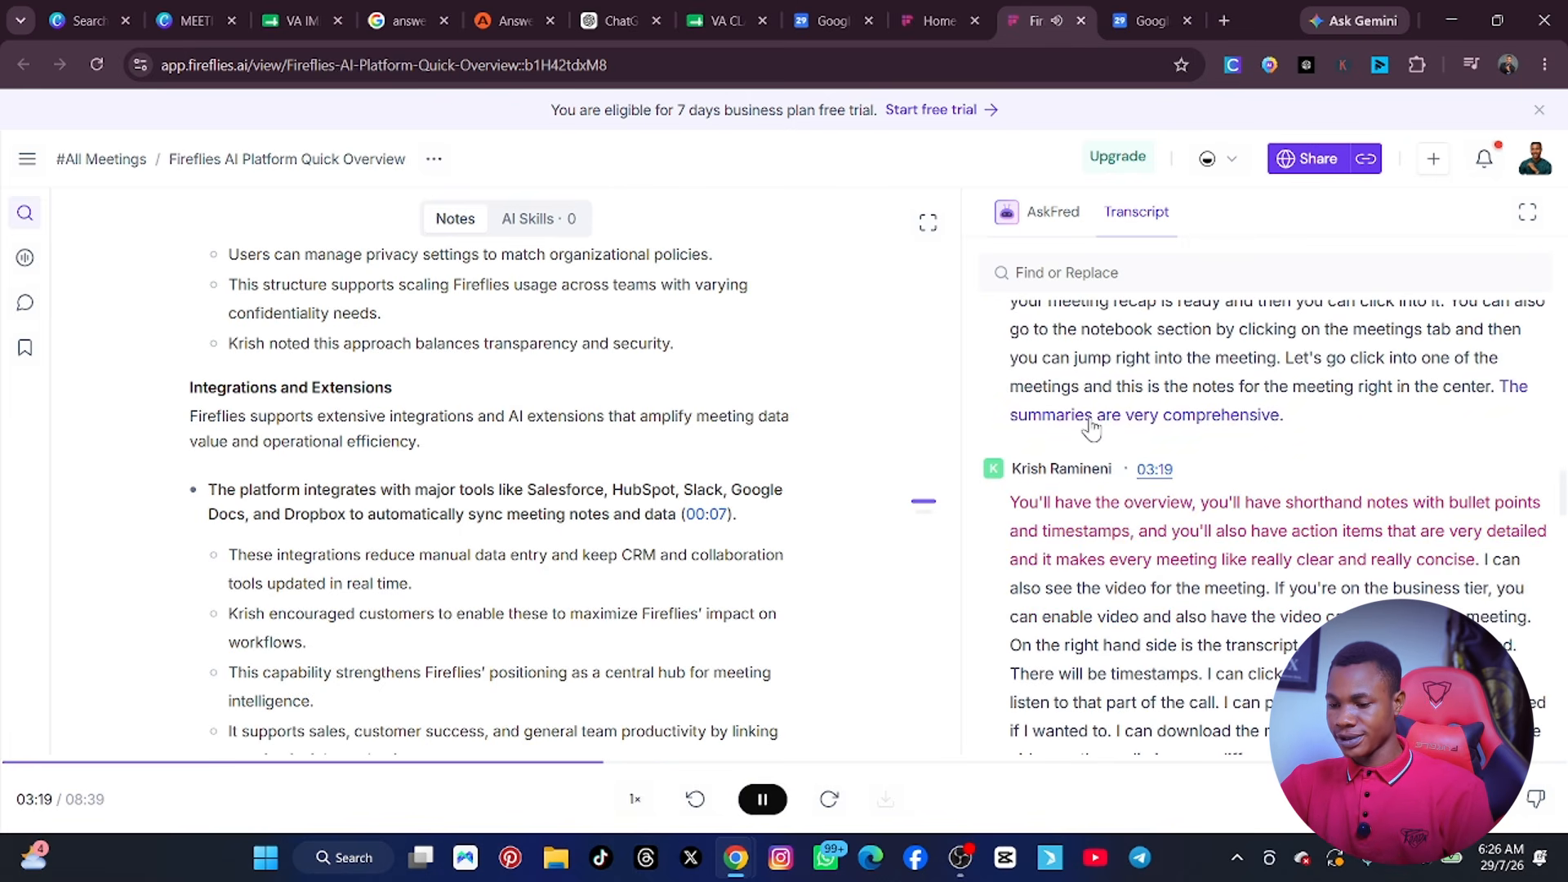
{"action": "key", "text": "space"}
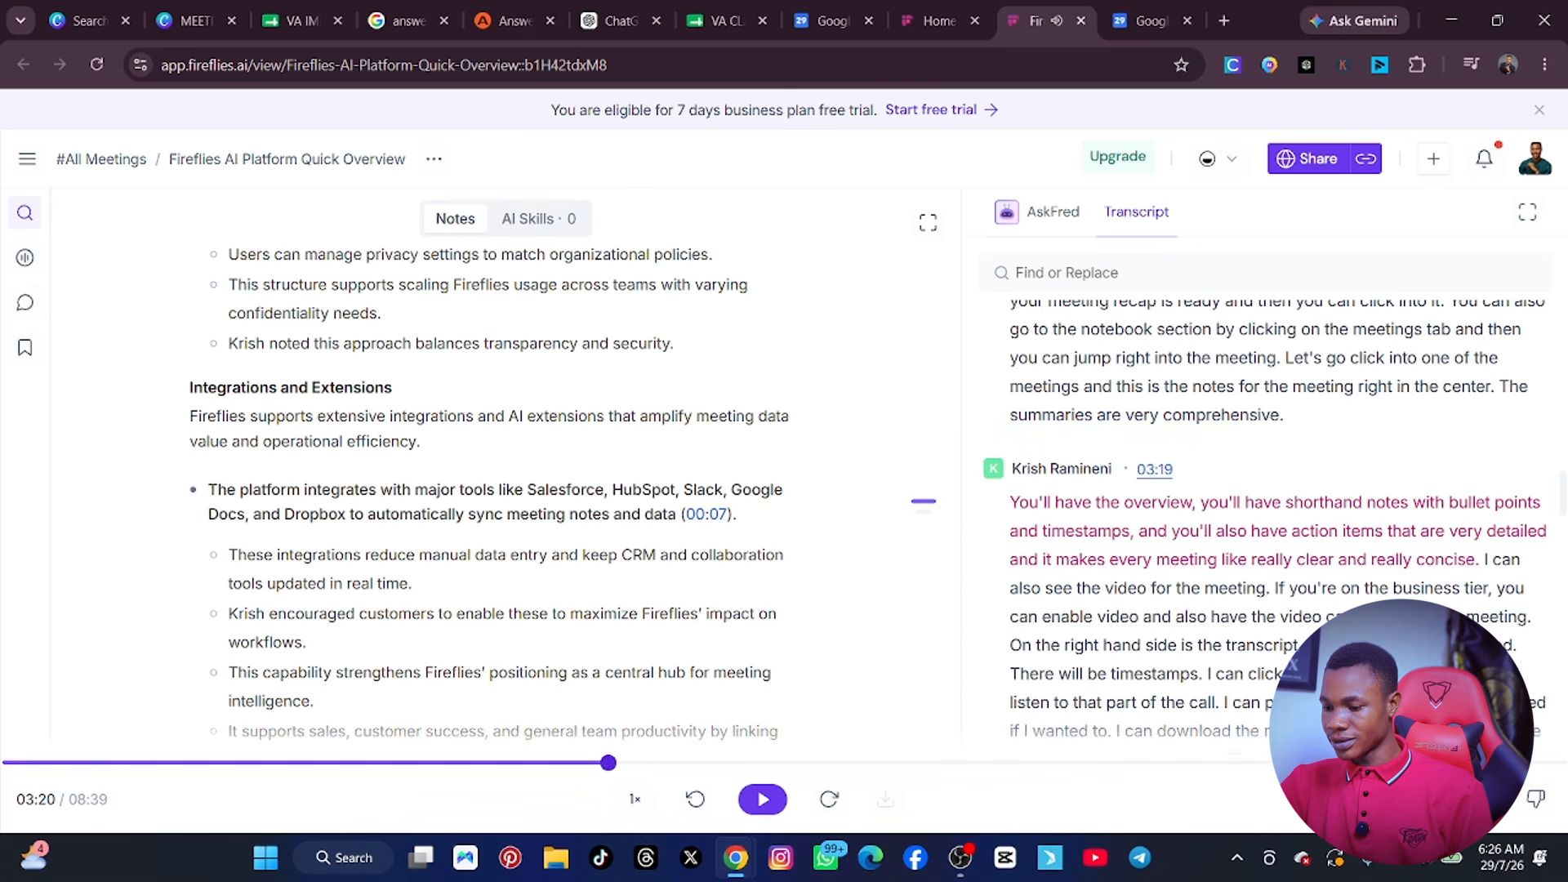
Select the full text of the meeting transcript, from the 00:00 entry through the 08:30 entry, for copying.
{"action": "scroll", "coordinate": [1170, 371], "scroll_direction": "up", "scroll_amount": 10}
{"action": "scroll", "coordinate": [1173, 366], "scroll_direction": "up", "scroll_amount": 5}
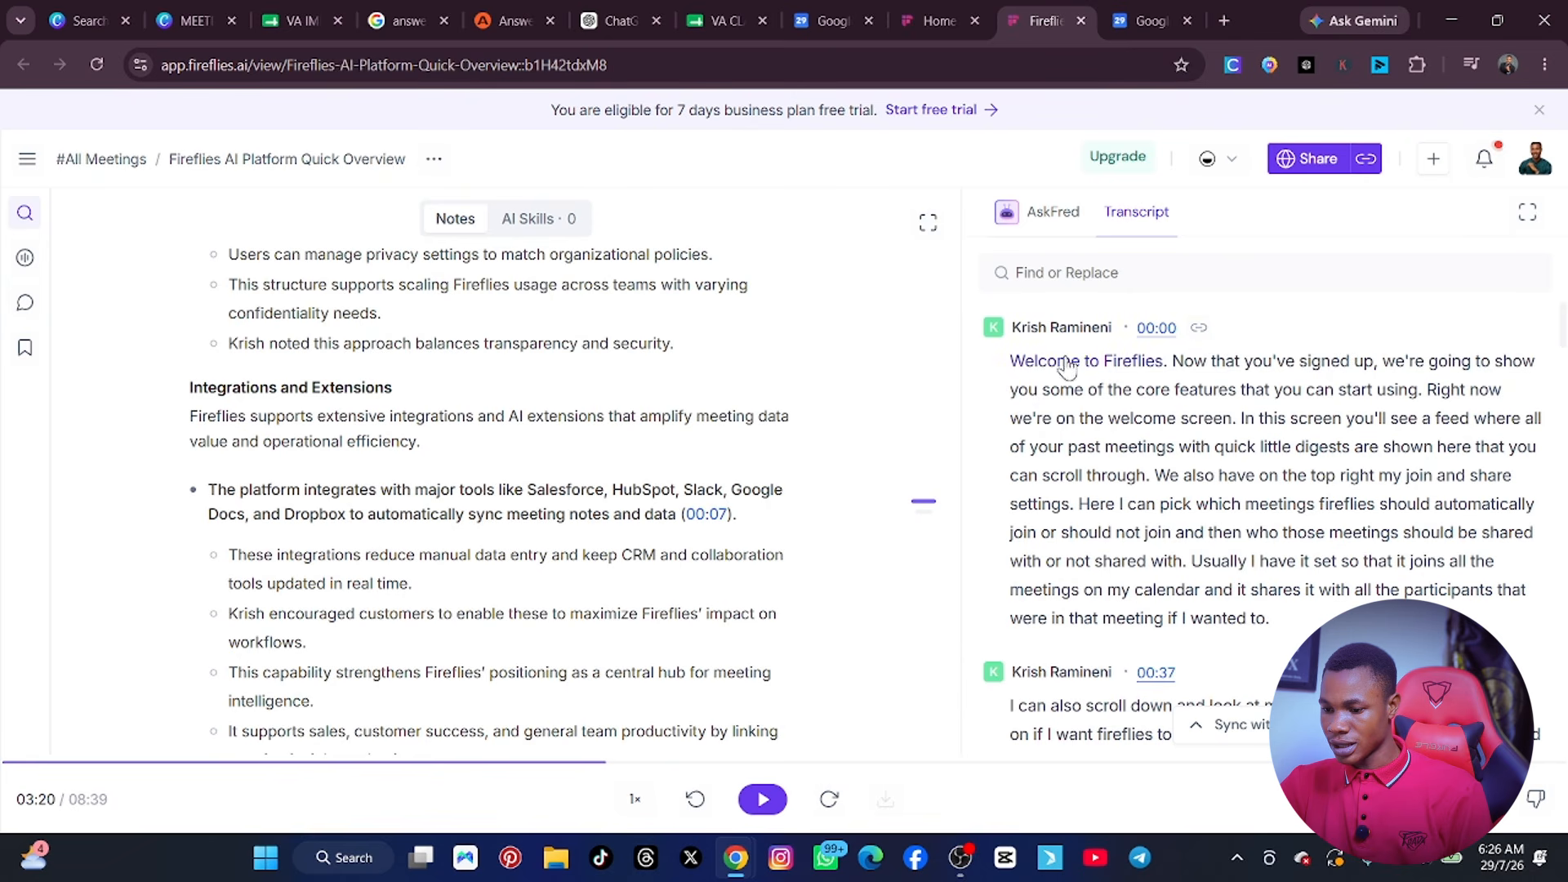
{"action": "left_click_drag", "start_coordinate": [1002, 370], "coordinate": [1512, 615]}
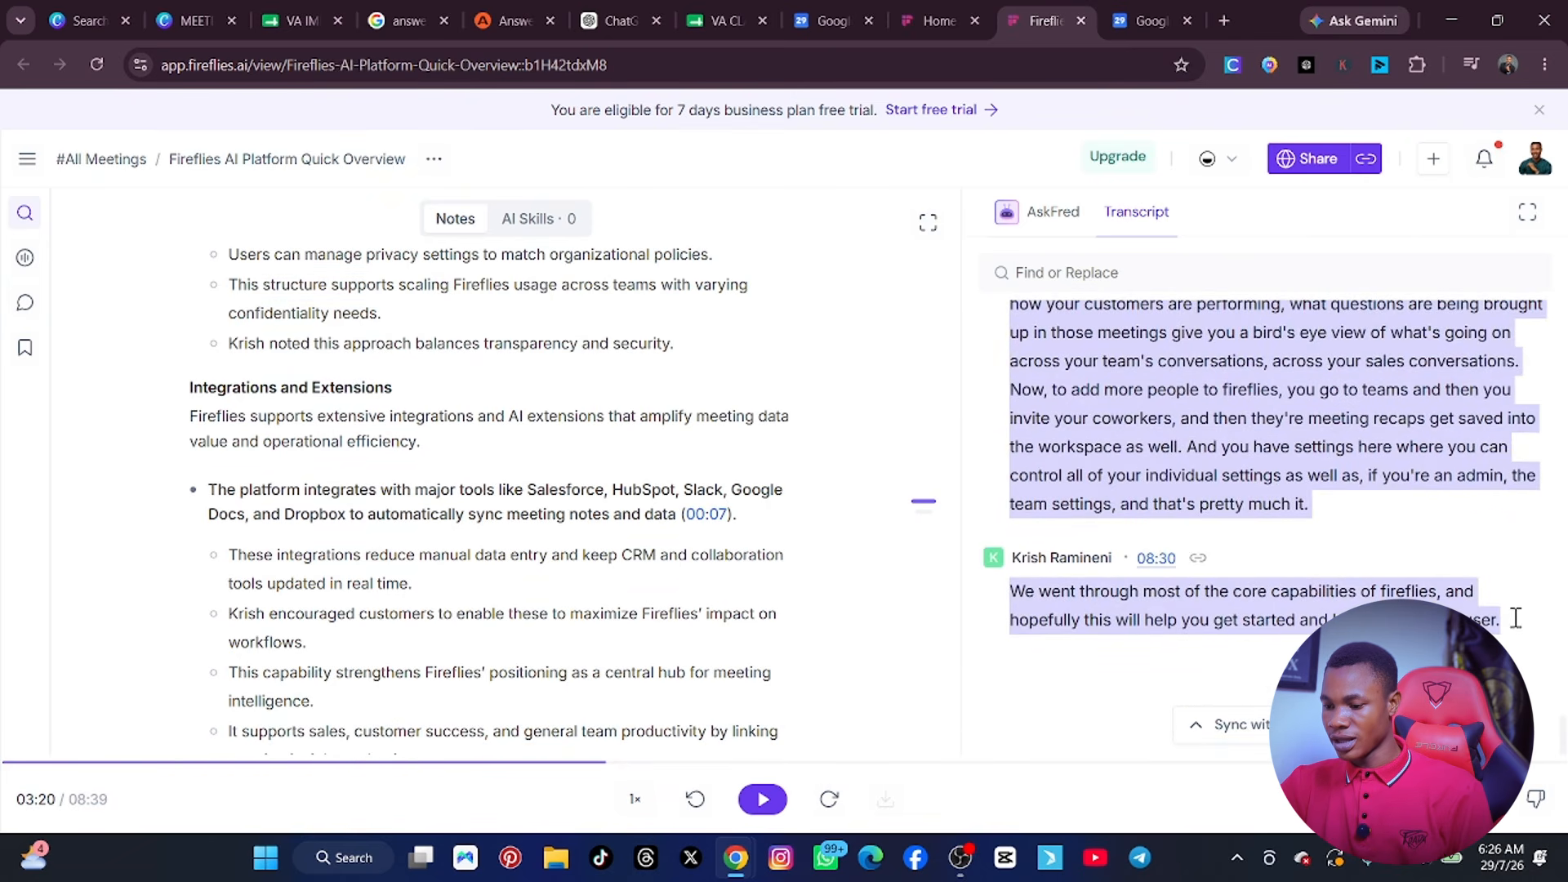
{"action": "right_click", "coordinate": [1312, 421]}
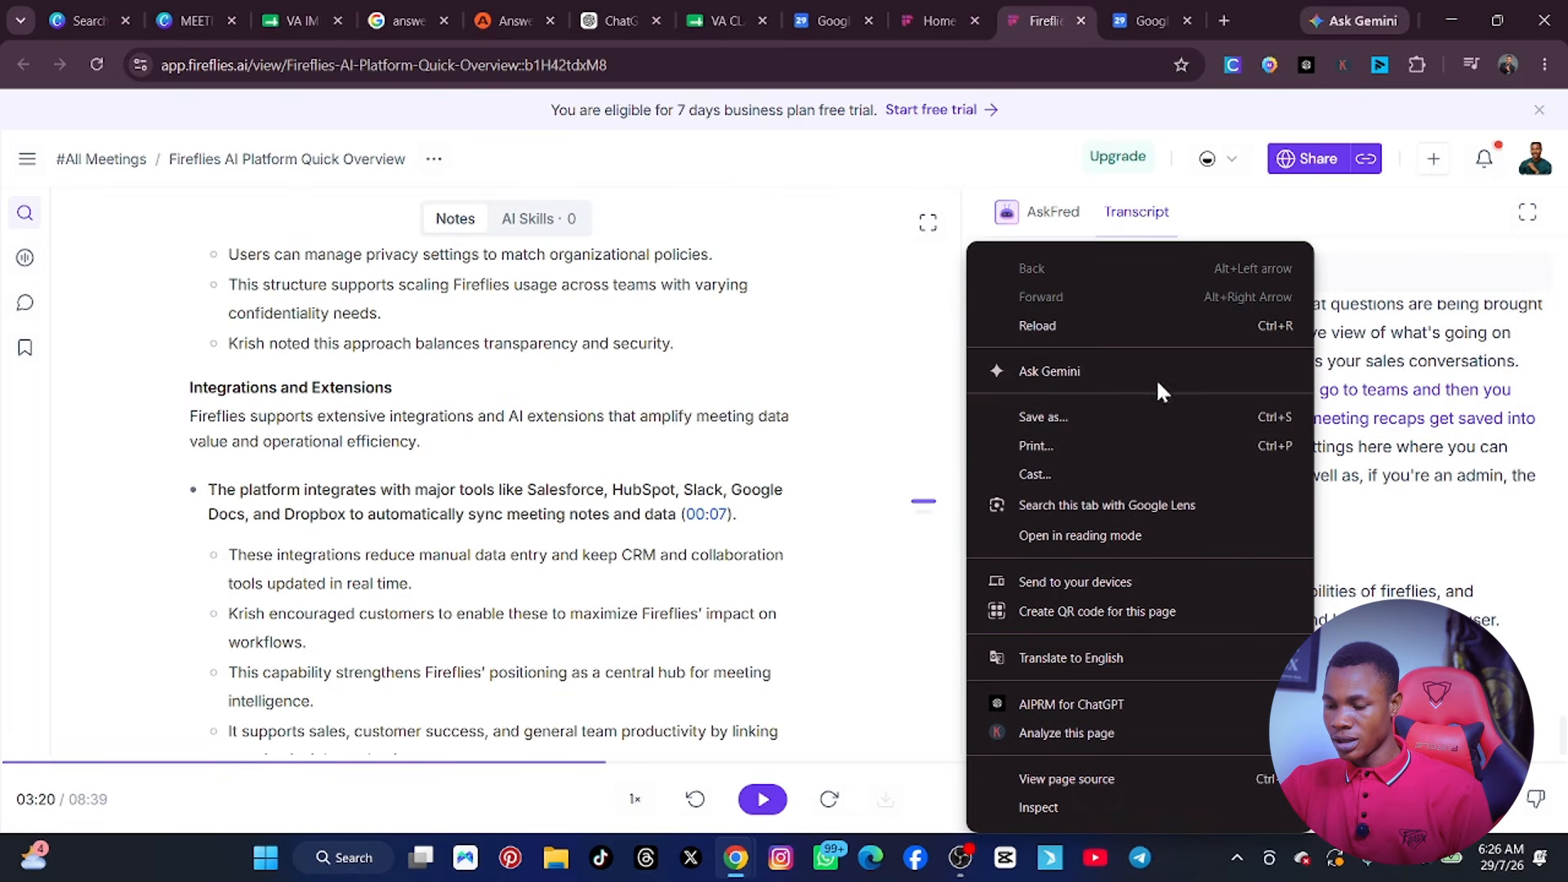
{"action": "left_click", "coordinate": [1505, 618]}
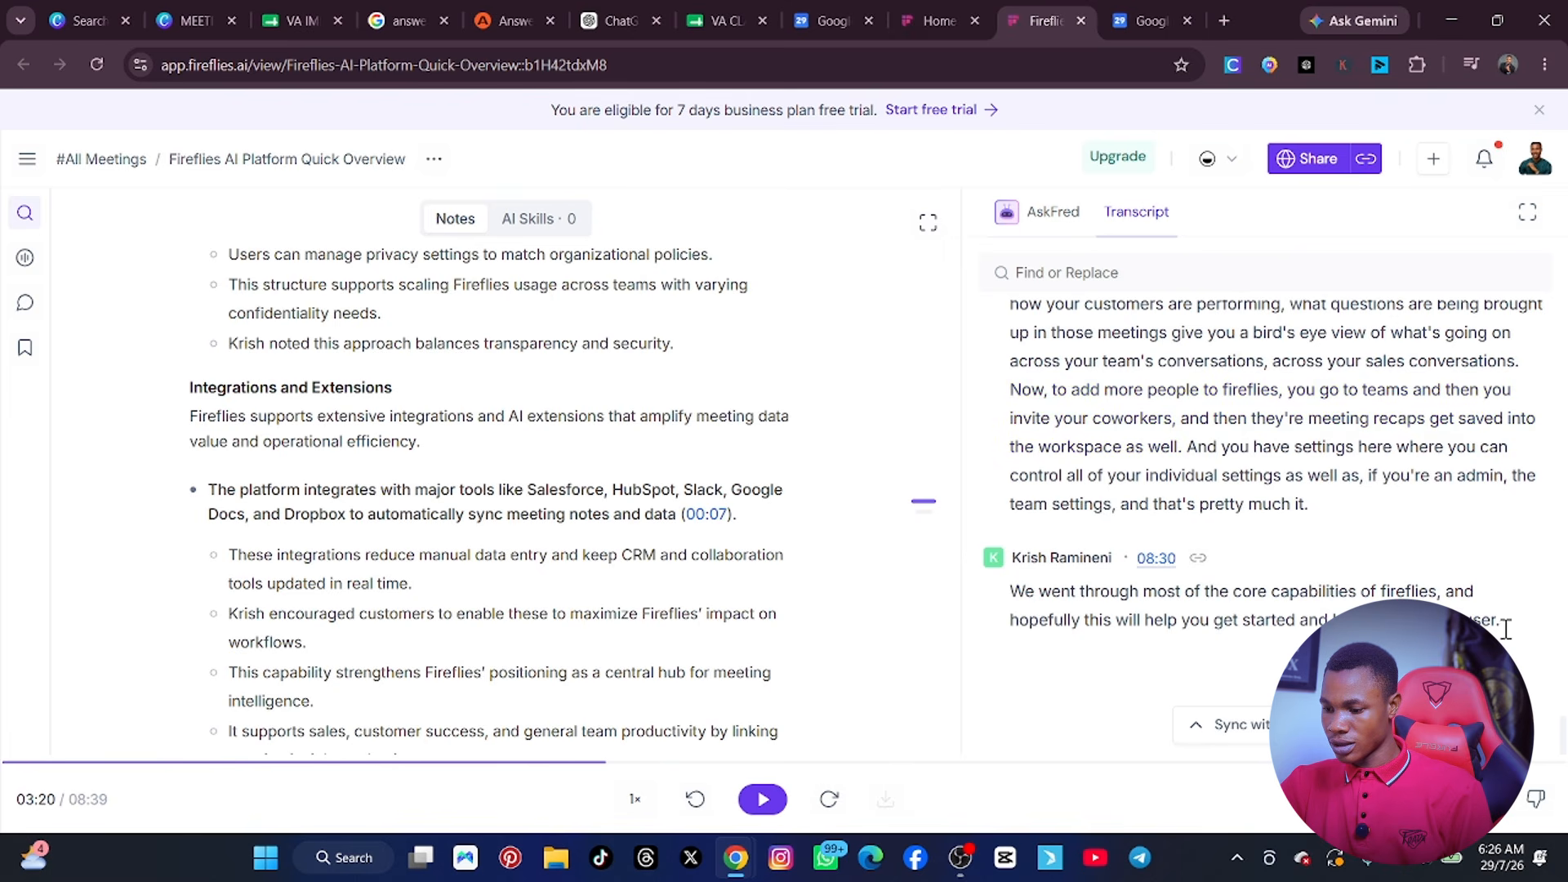
{"action": "left_click_drag", "start_coordinate": [1505, 629], "coordinate": [1017, 186]}
{"action": "left_click_drag", "start_coordinate": [1015, 176], "coordinate": [1000, 353]}
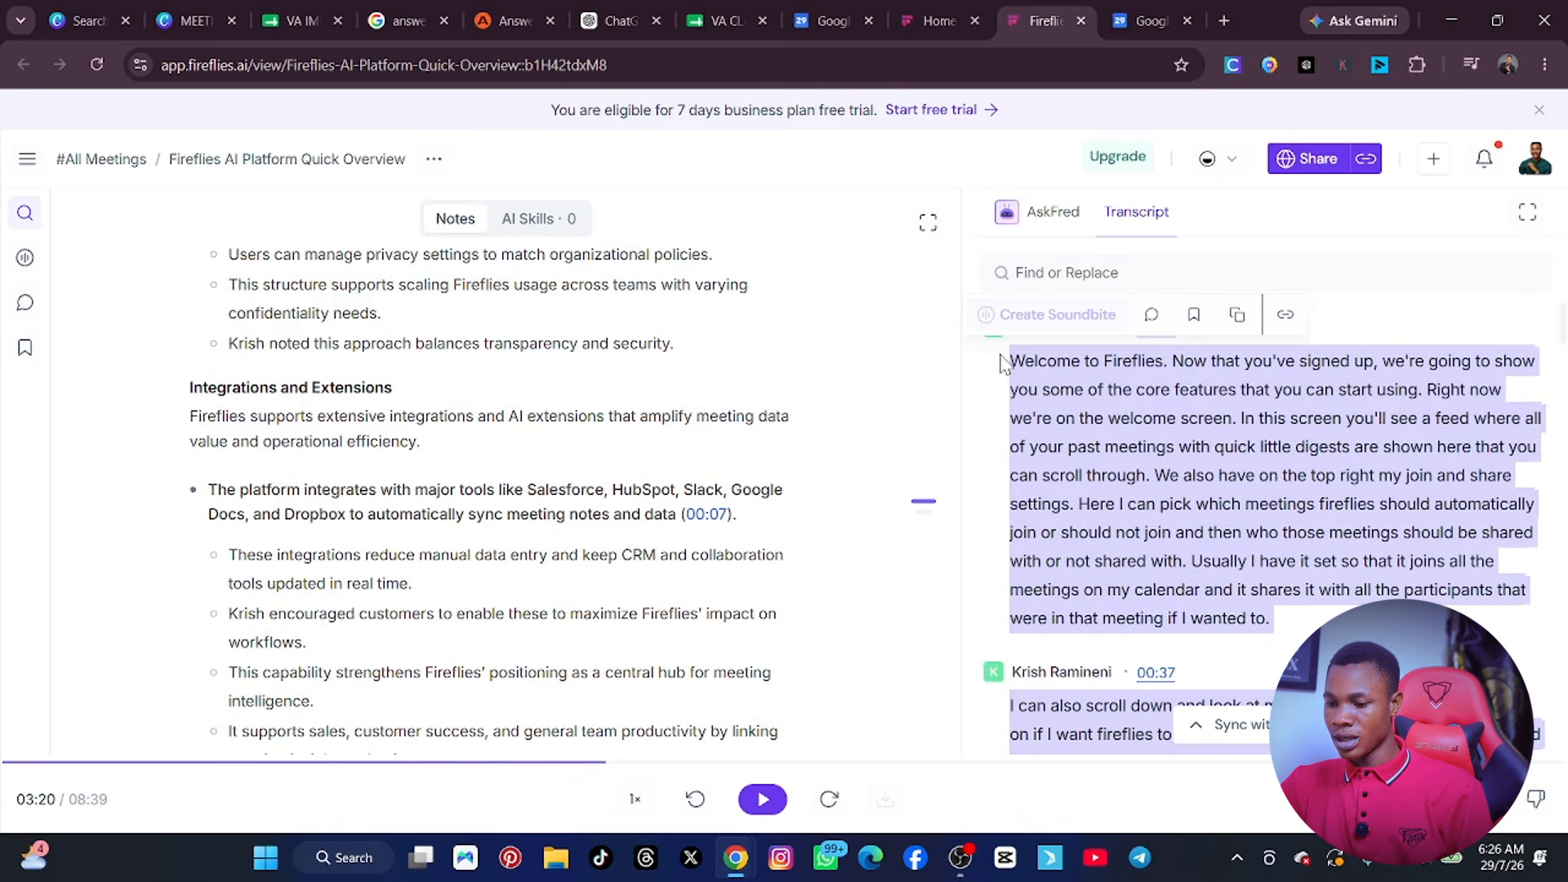
{"action": "right_click", "coordinate": [1050, 399]}
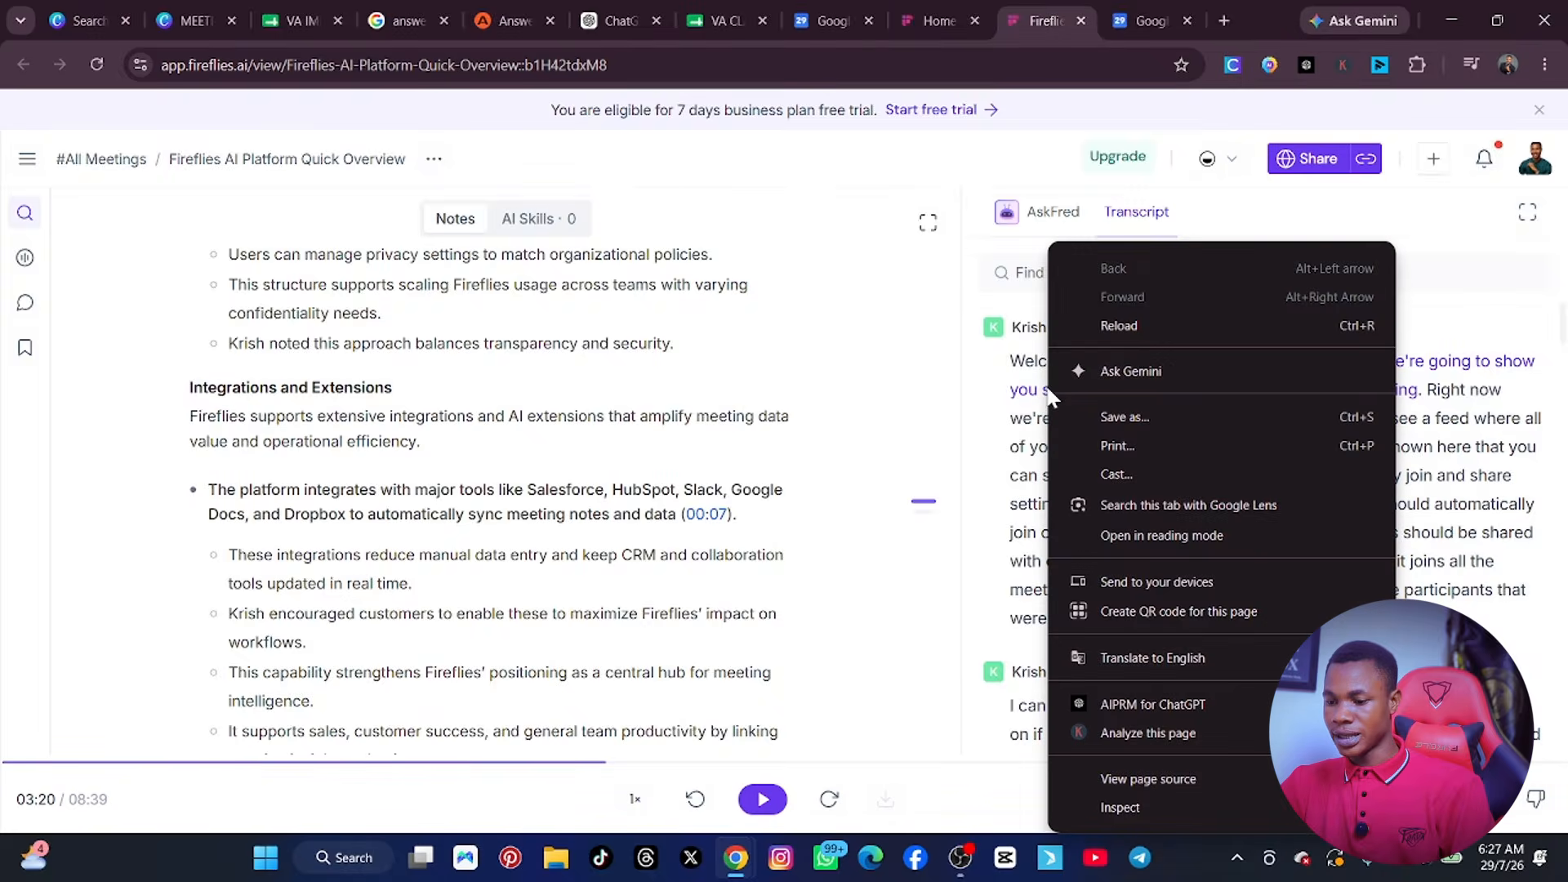
Switch to ChatGPT and draft the prompt "SUMMARISE THIS MY MEETING MINUTE INTO KEY POINTS AND MEETING NOTES:".
{"action": "left_click", "coordinate": [605, 15]}
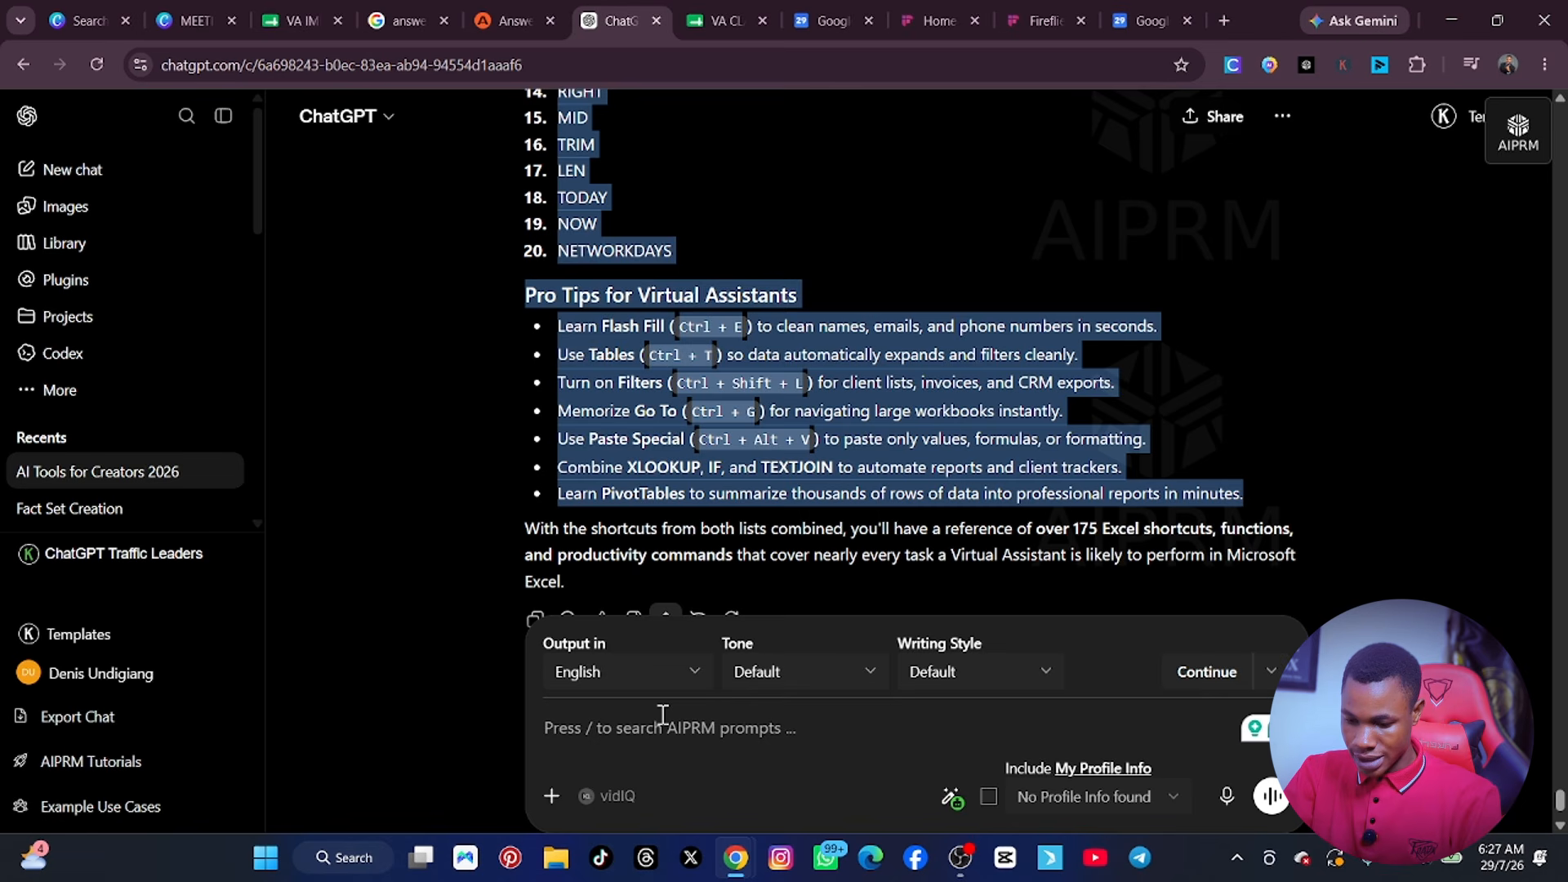
{"action": "left_click", "coordinate": [663, 715]}
{"action": "type", "text": "SUMMA"}
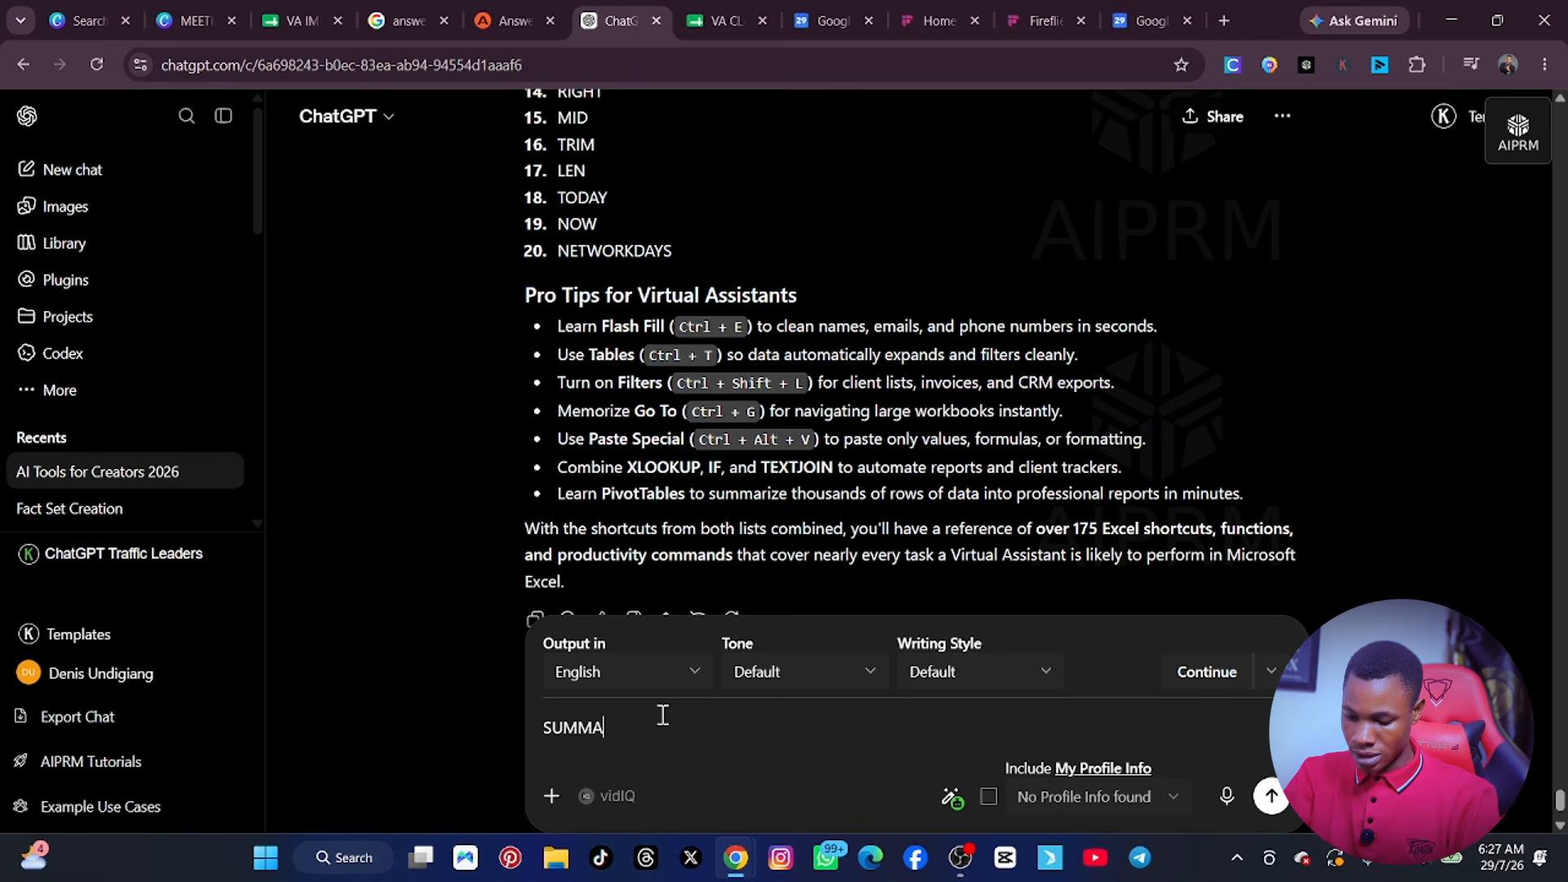
{"action": "type", "text": "RISE THIS MY ME"}
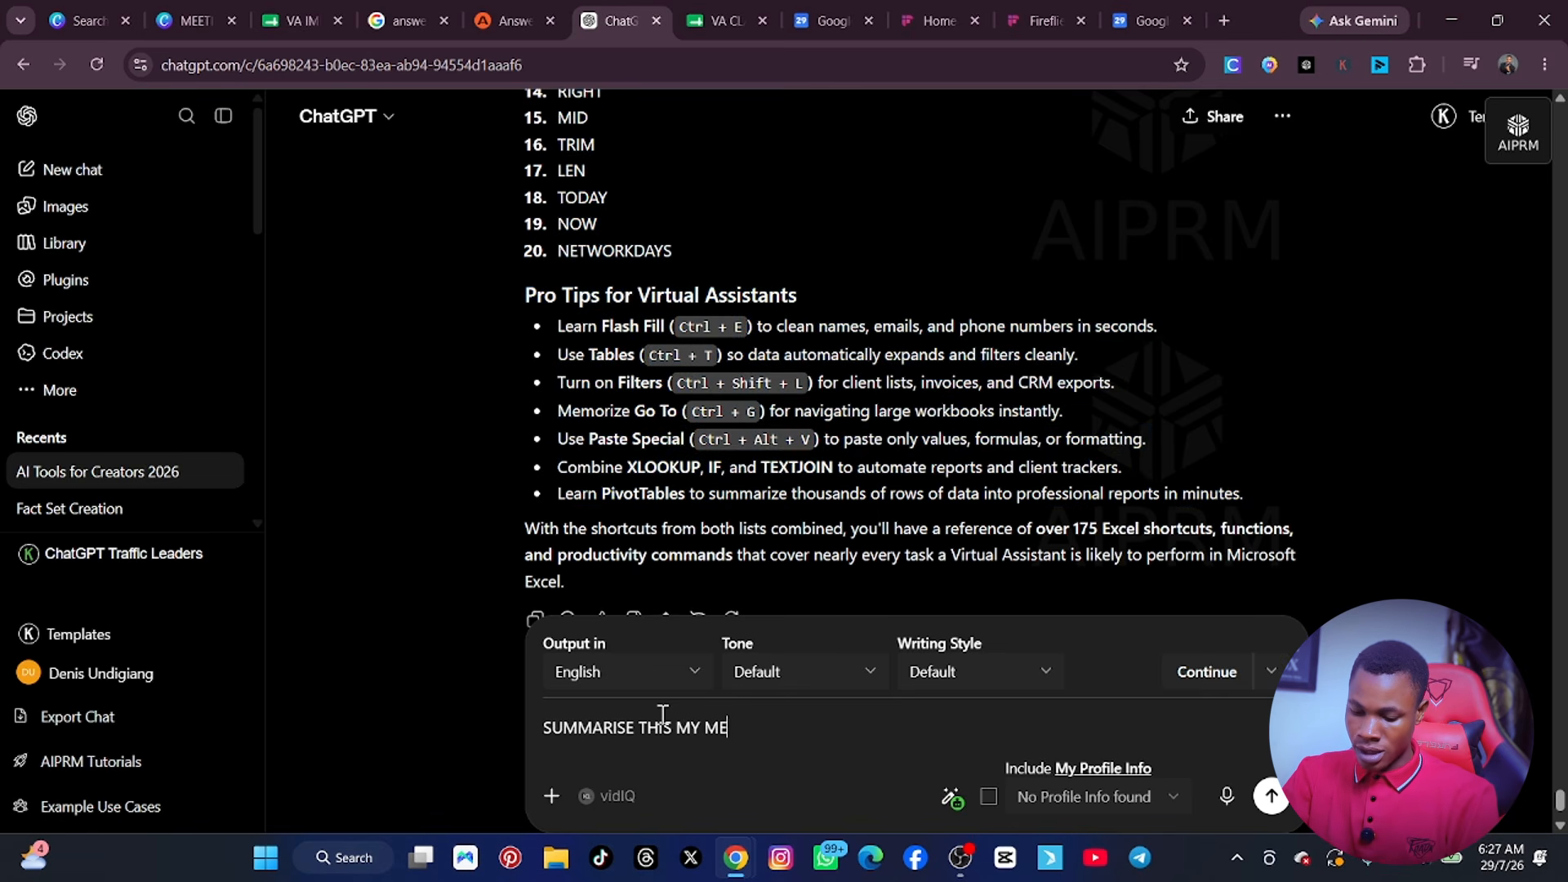
{"action": "type", "text": "ETING M,"}
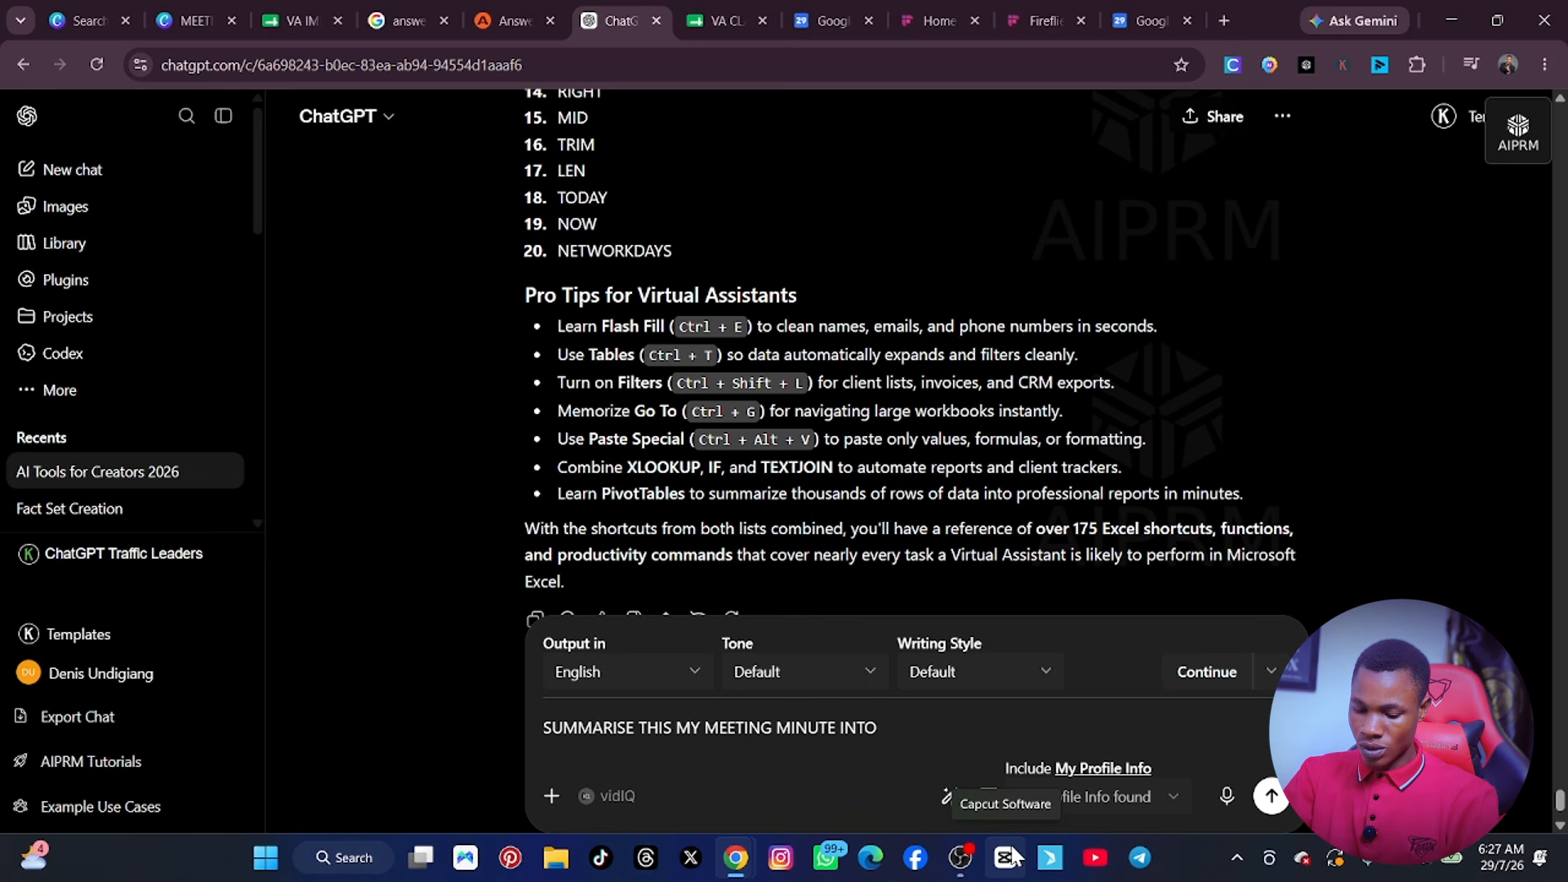
{"action": "type", "text": "NUTE INTO KEY "}
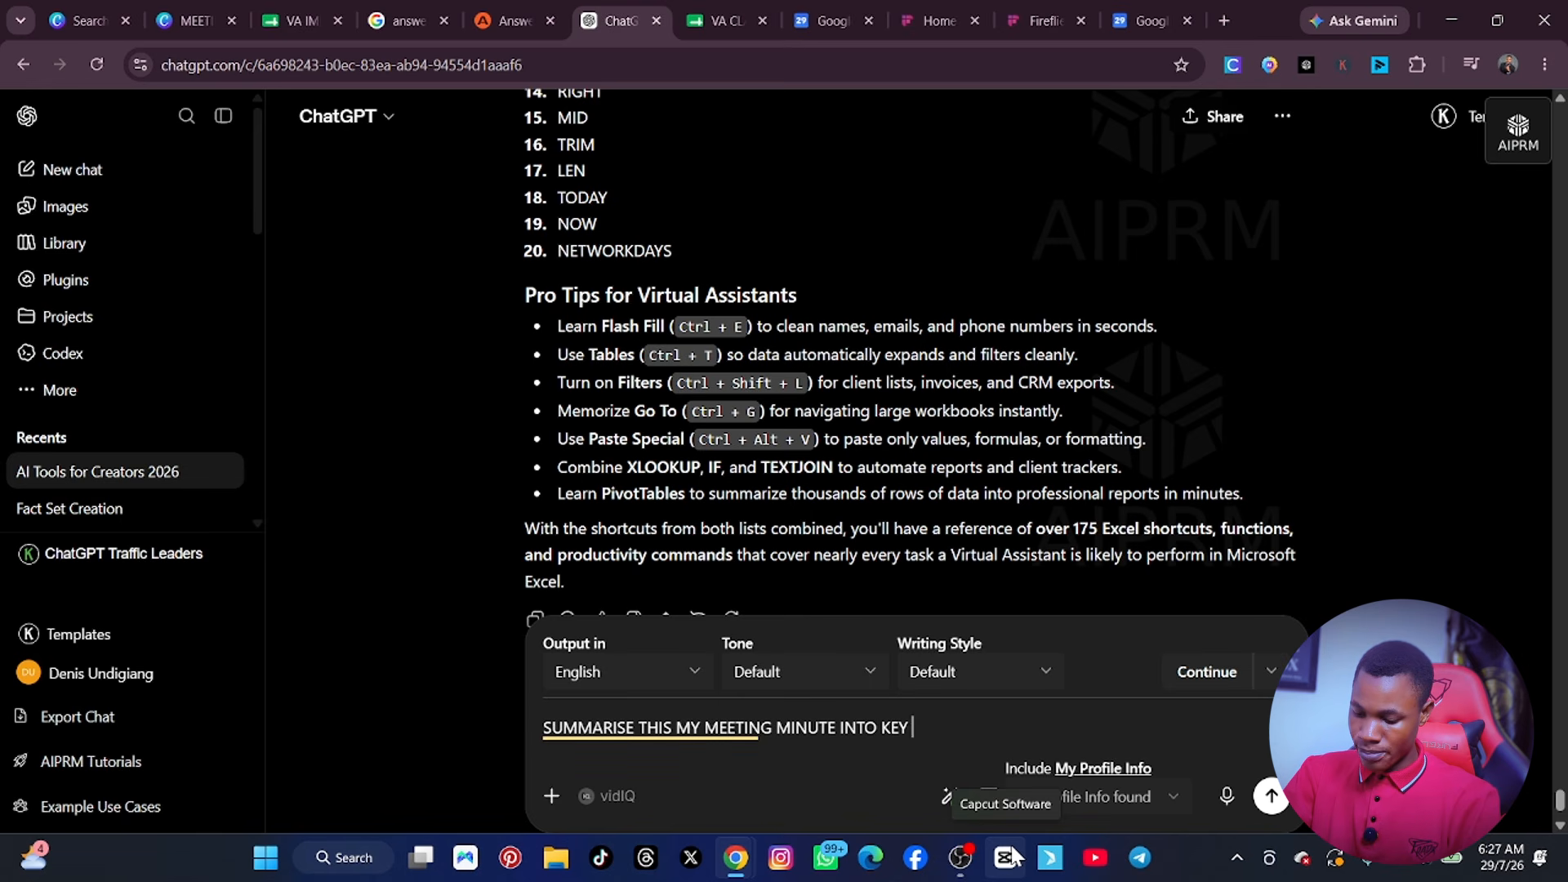
{"action": "type", "text": "POINTS AND"}
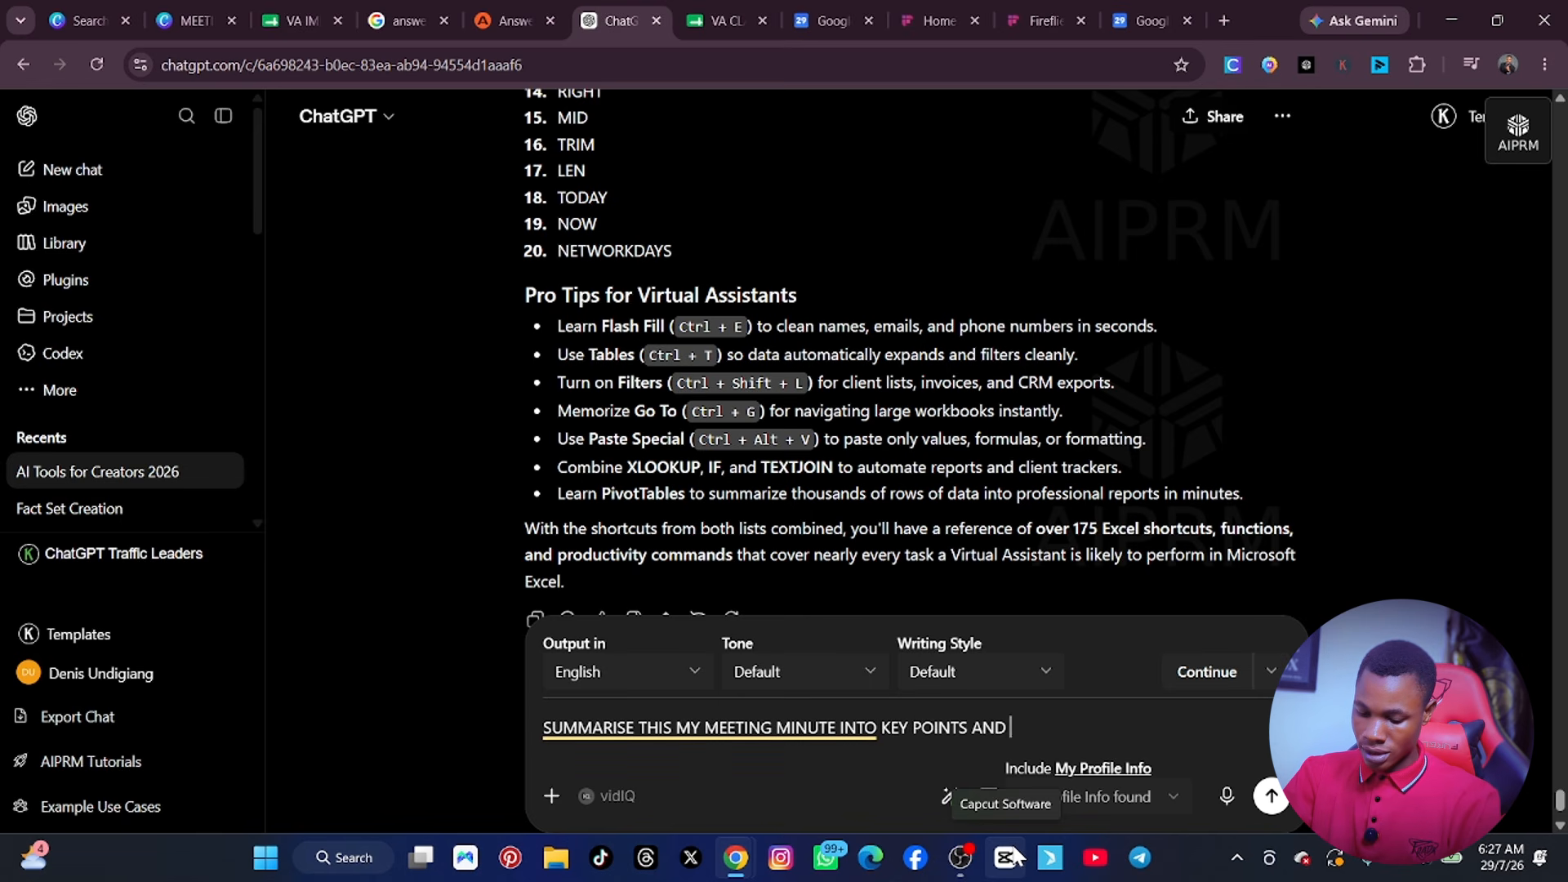
{"action": "type", "text": " MEETING NO"}
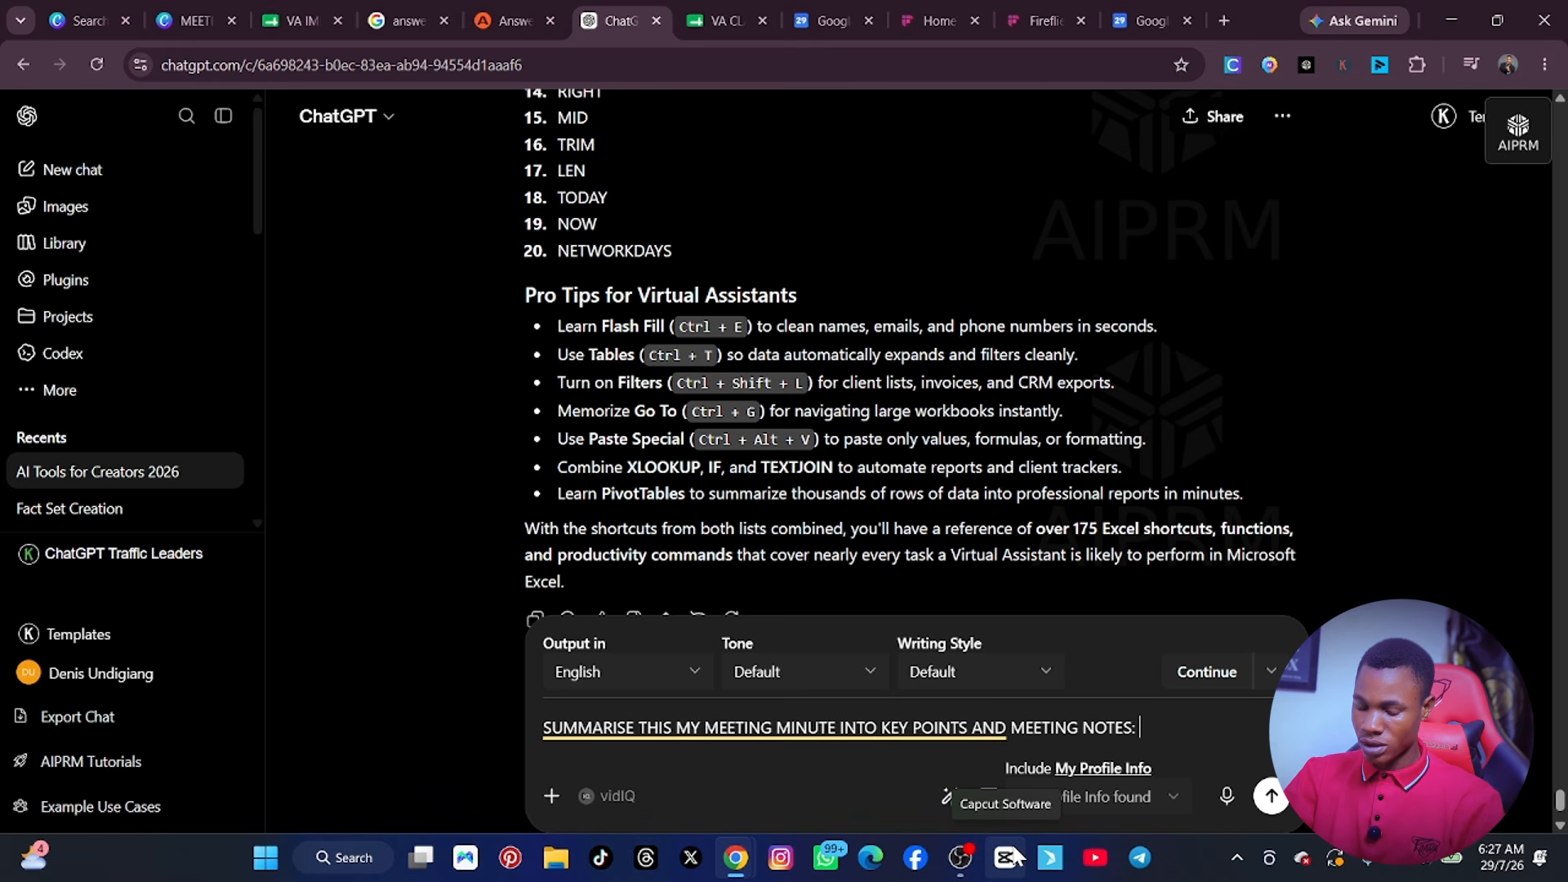
{"action": "type", "text": "TES:"}
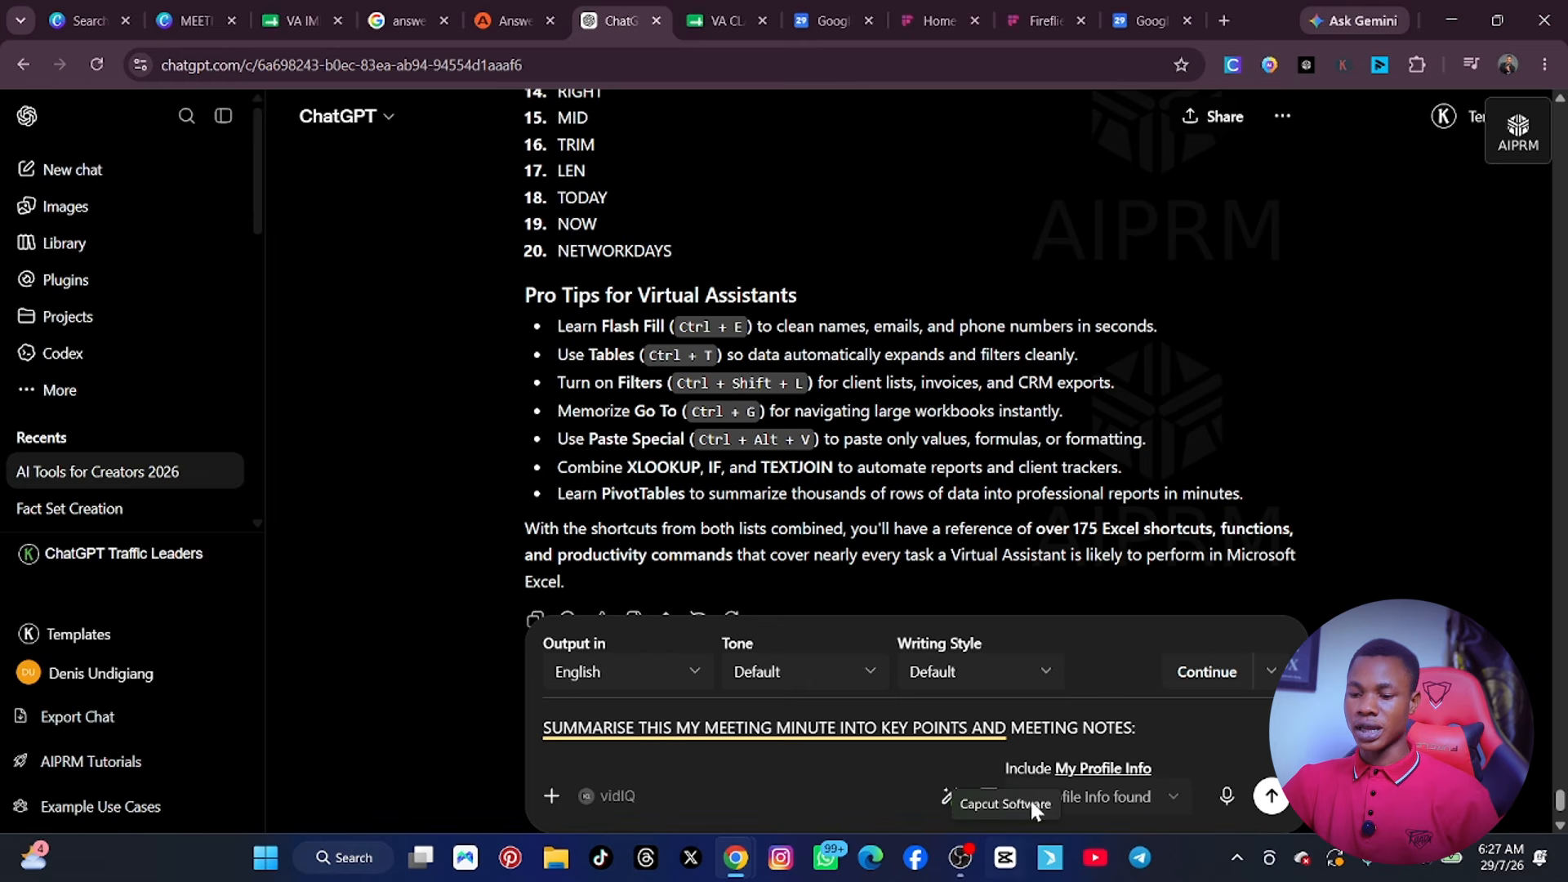
Paste the copied transcript after the drafted prompt, send it, and read through the generated meeting minutes.
{"action": "key", "text": "ctrl+v"}
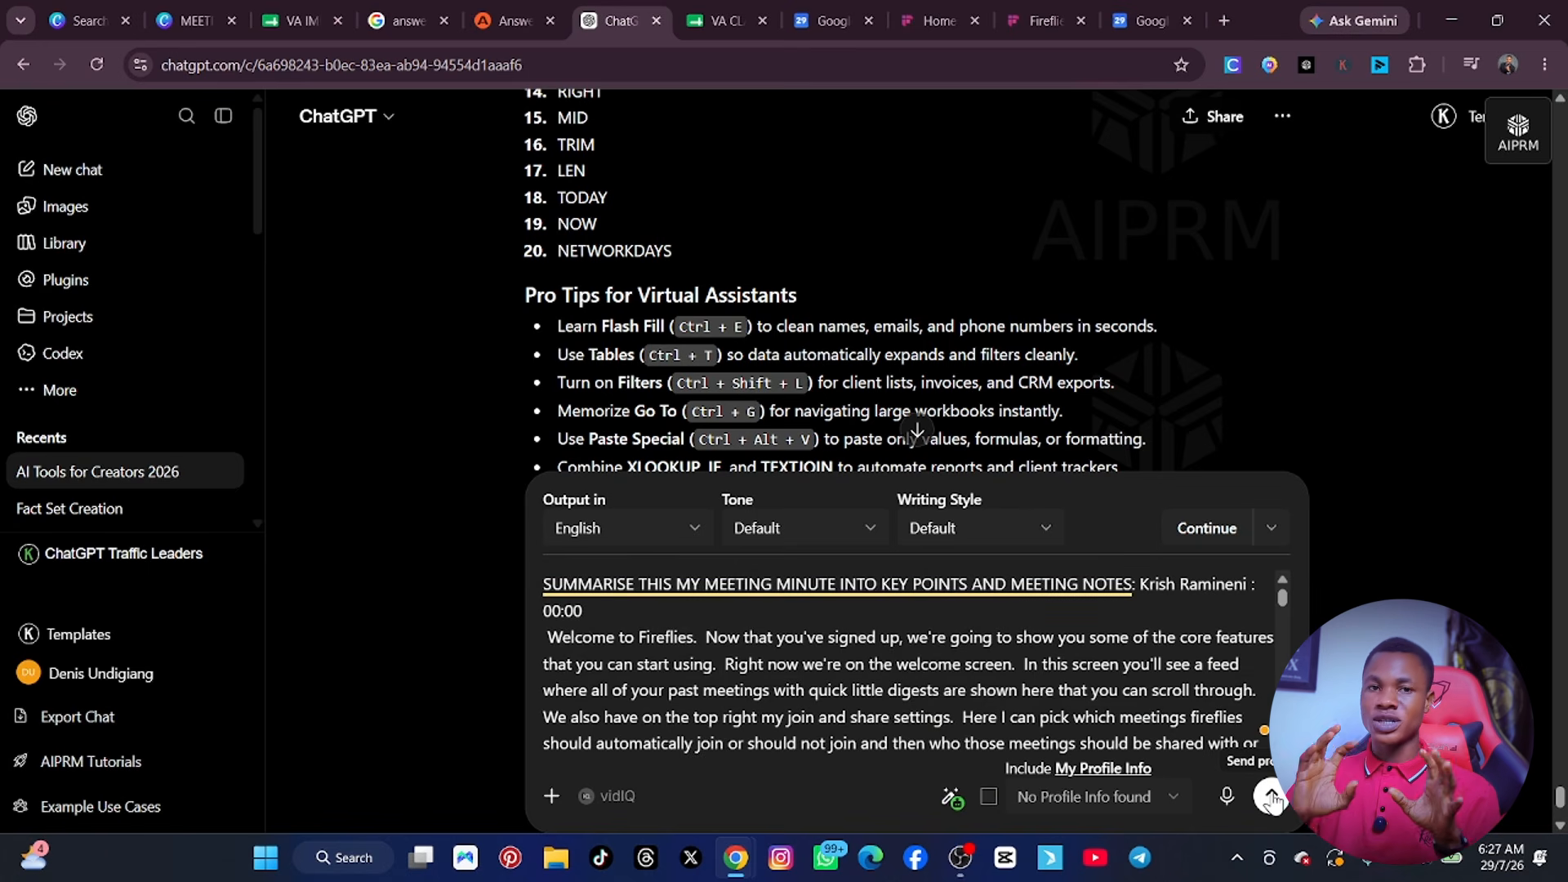
{"action": "left_click", "coordinate": [1271, 797]}
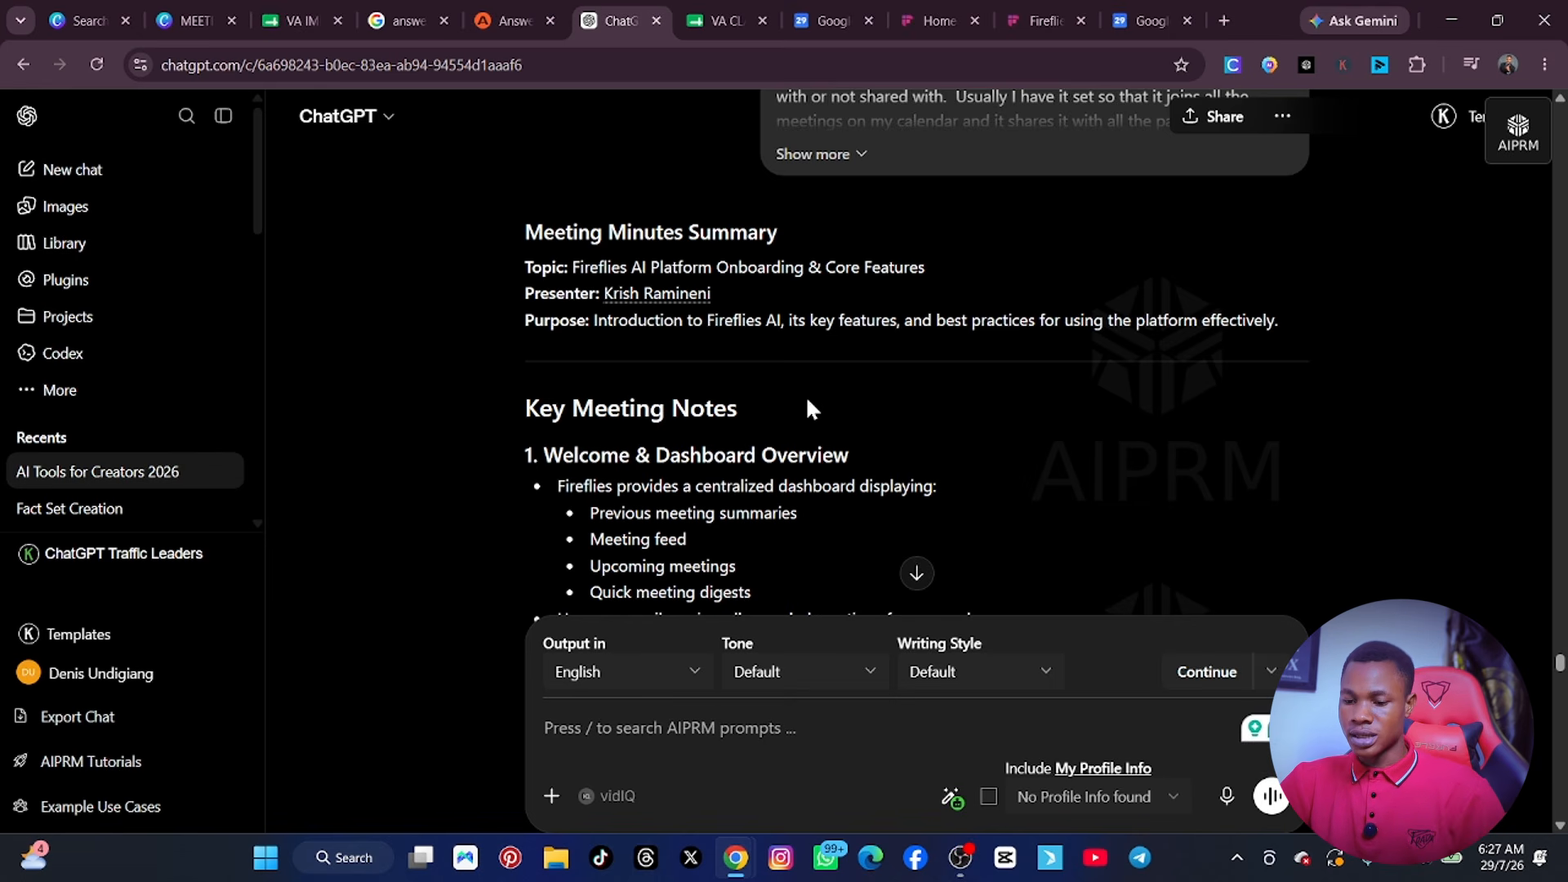
{"action": "scroll", "coordinate": [805, 395], "scroll_direction": "down", "scroll_amount": 15}
{"action": "scroll", "coordinate": [749, 429], "scroll_direction": "down", "scroll_amount": 20}
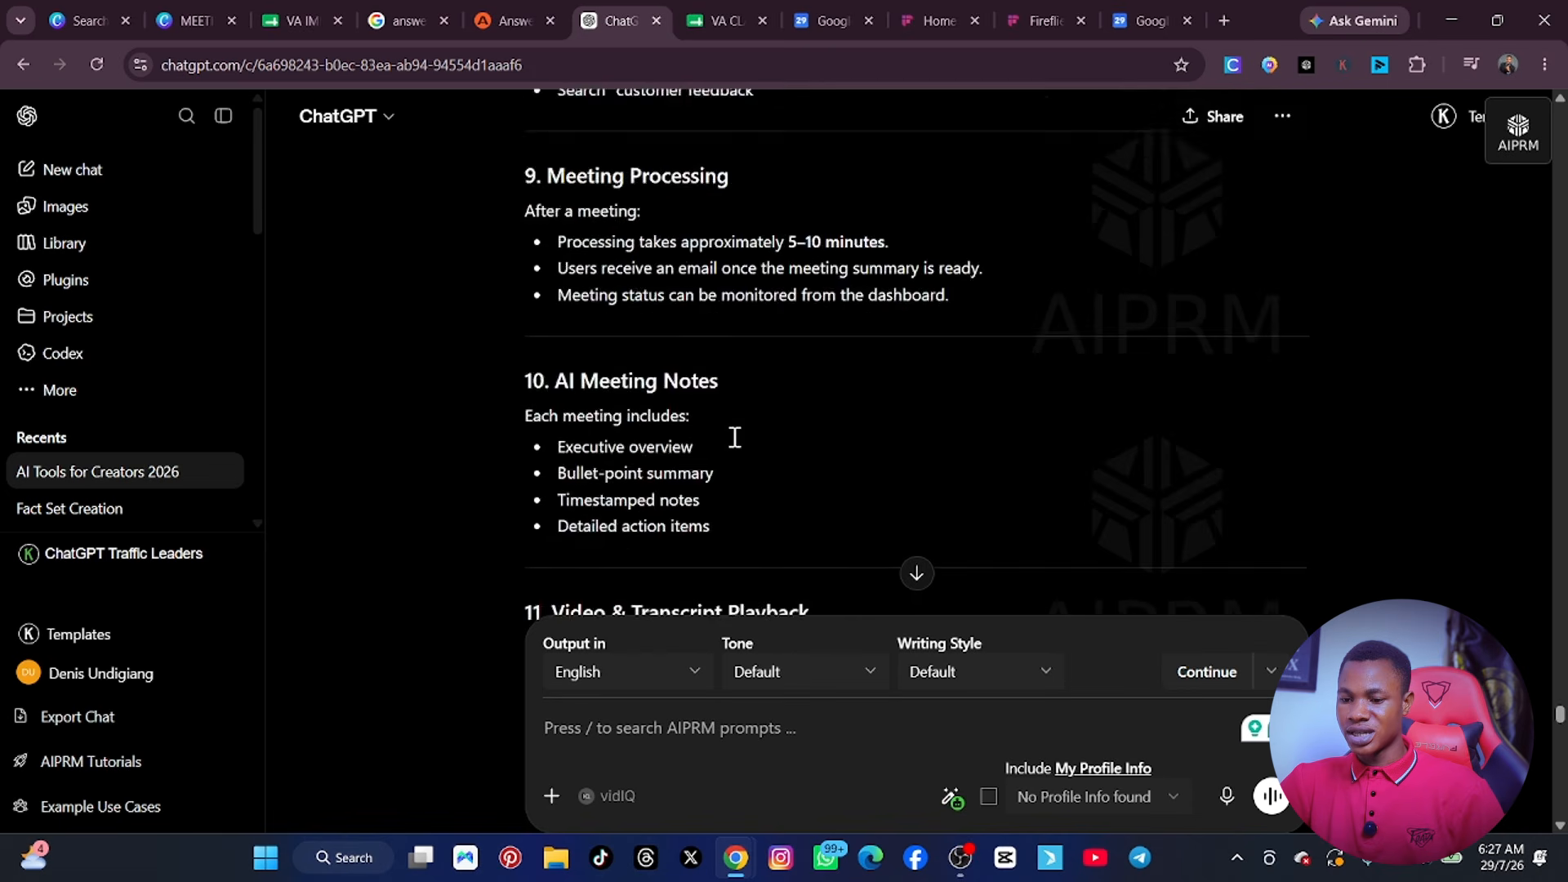
{"action": "scroll", "coordinate": [717, 445], "scroll_direction": "down", "scroll_amount": 20}
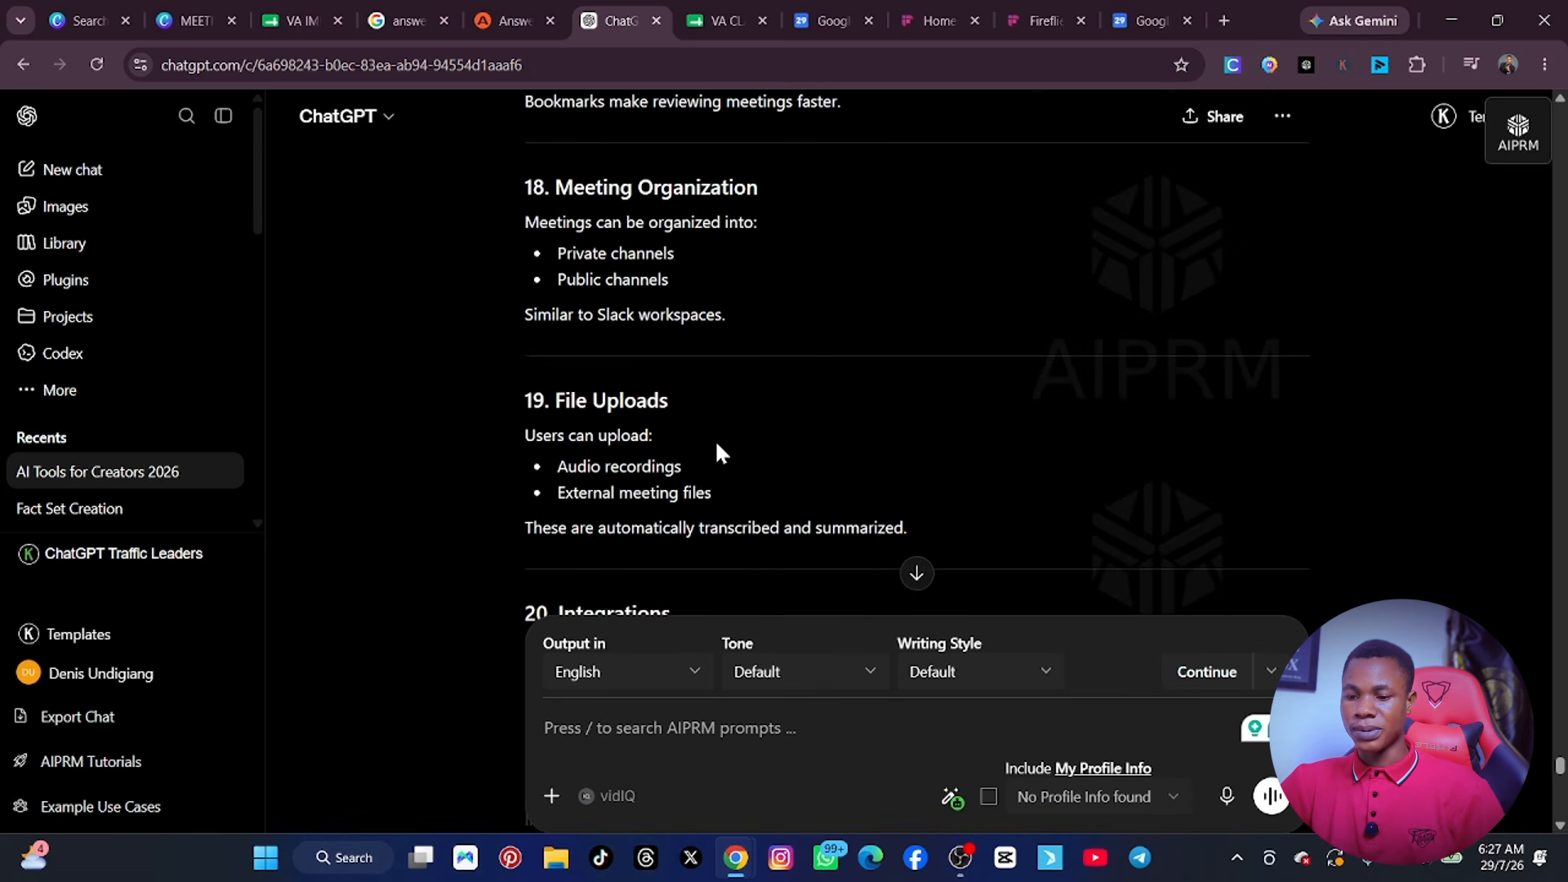
Send the follow-up prompt "SUMMARISE TO 100 TO 150 WORDS IN BULLTES. ACTION POINTS ONLY".
{"action": "left_click", "coordinate": [658, 733]}
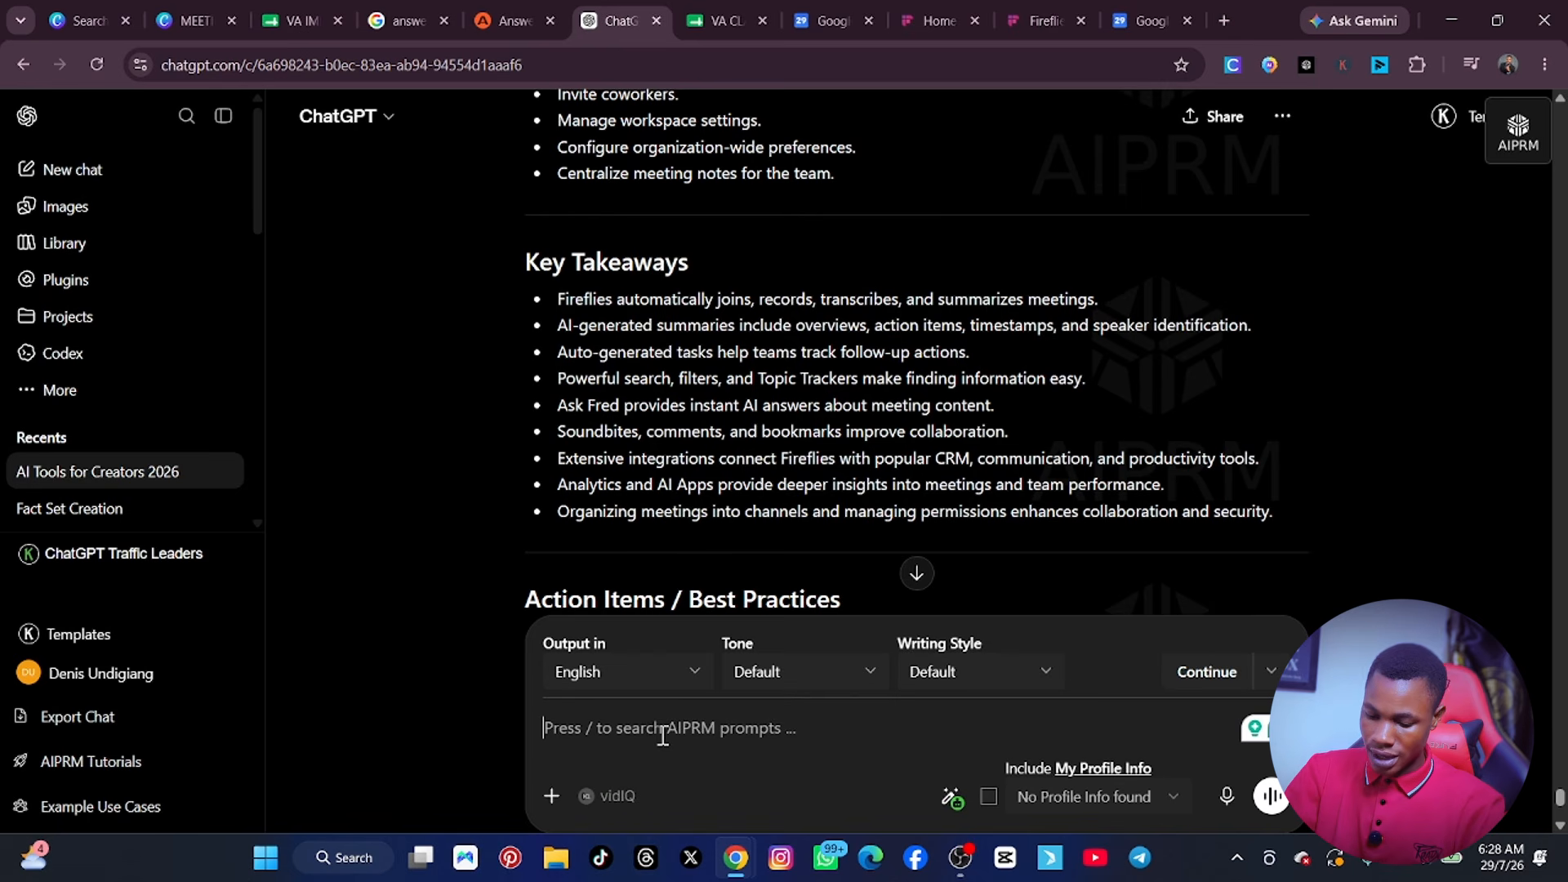
{"action": "type", "text": "SUMMARISE TO 100 TO 150 WORDS IN BULLTES."}
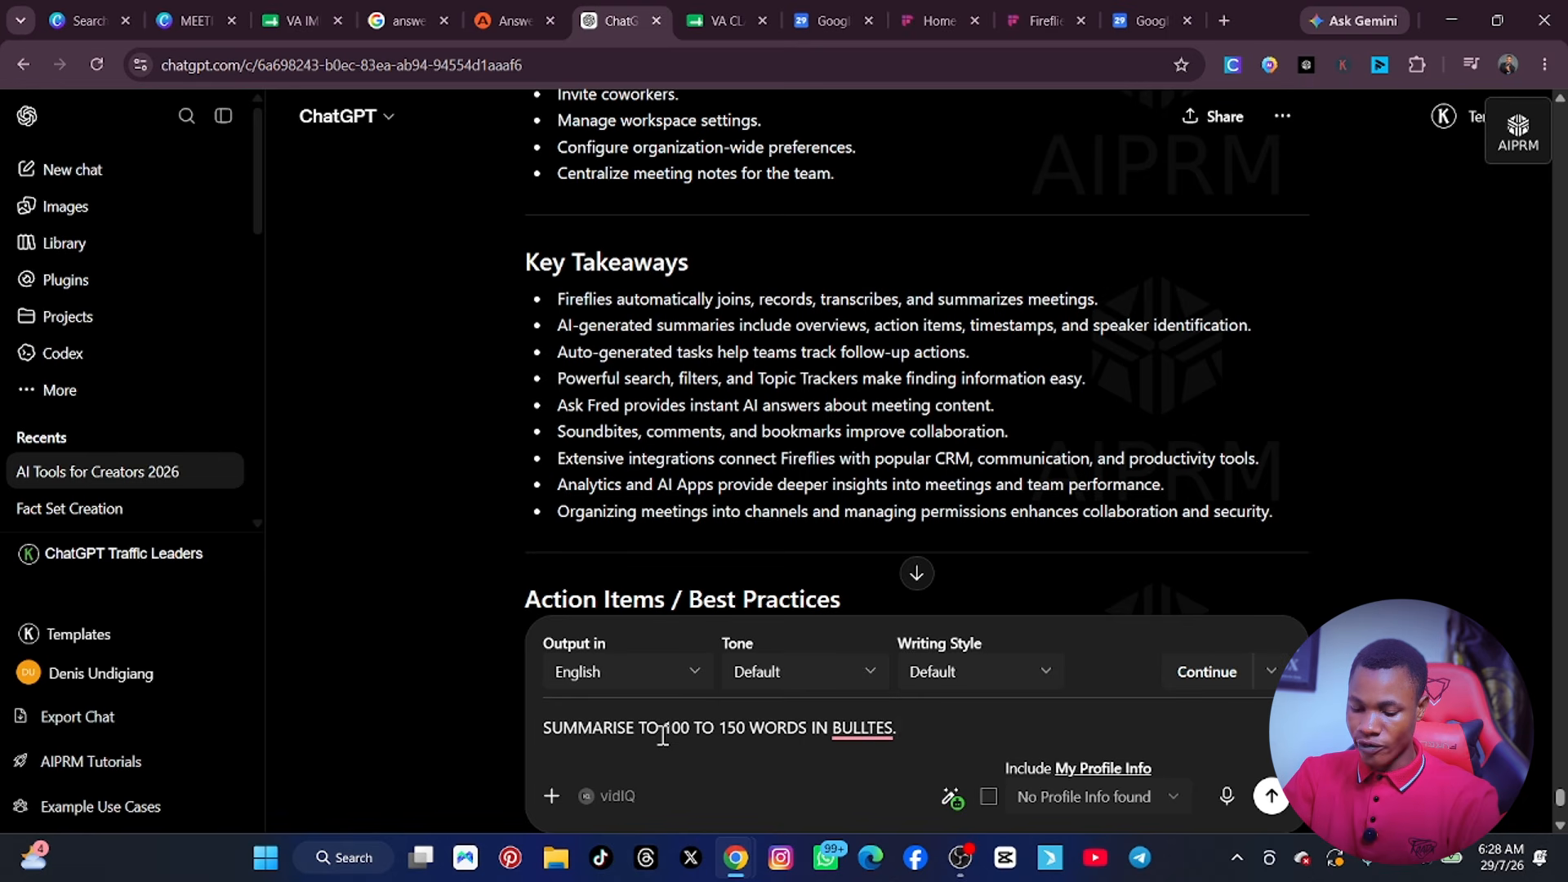
{"action": "type", "text": "ACTION POINTS ONLY"}
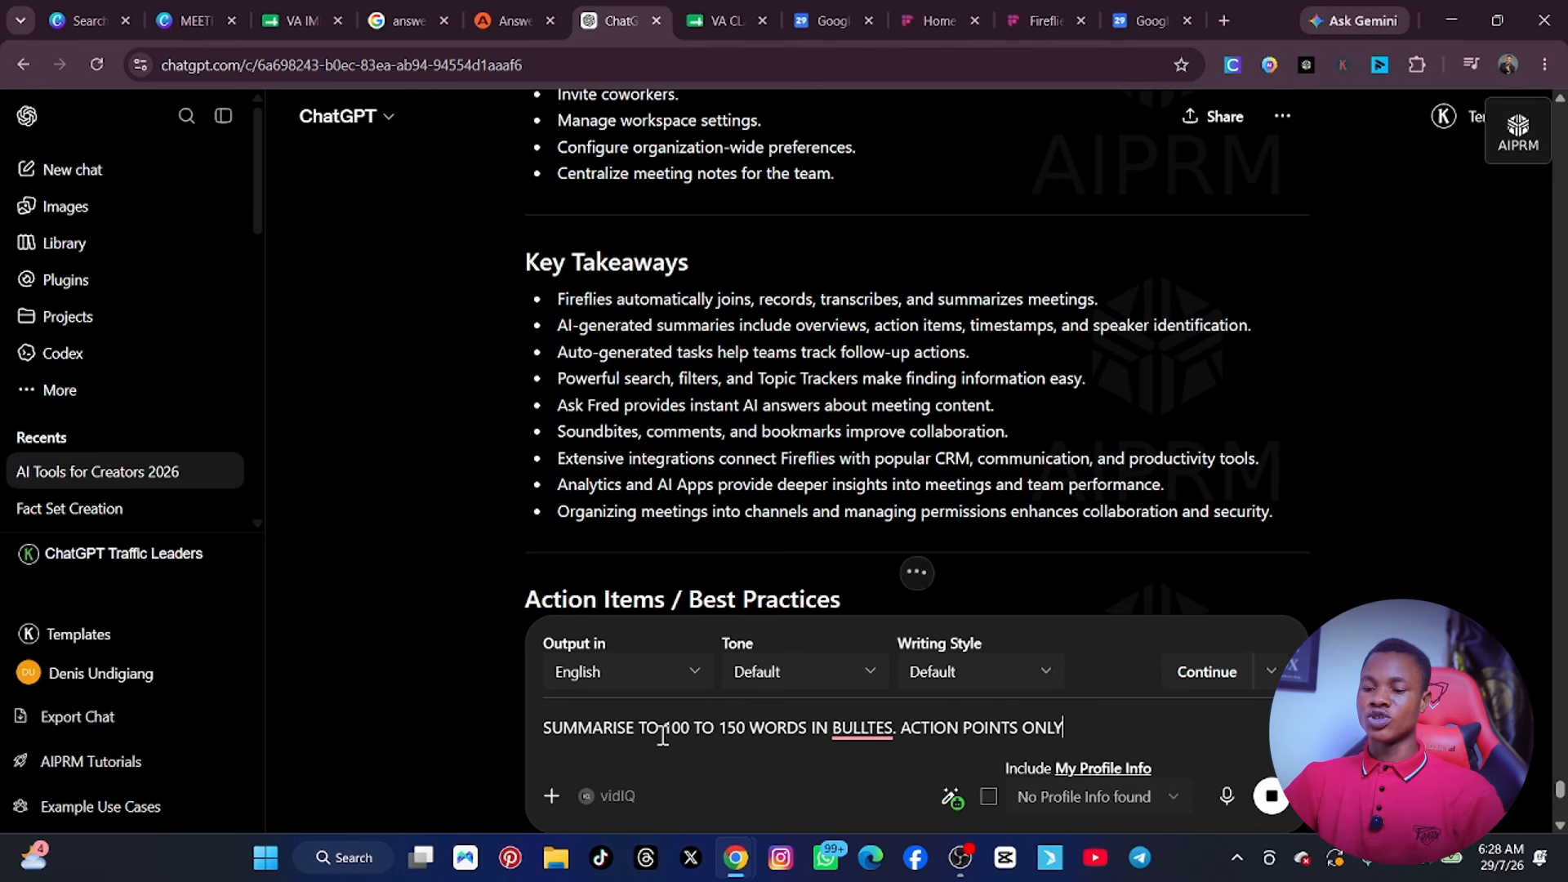
{"action": "key", "text": "Return"}
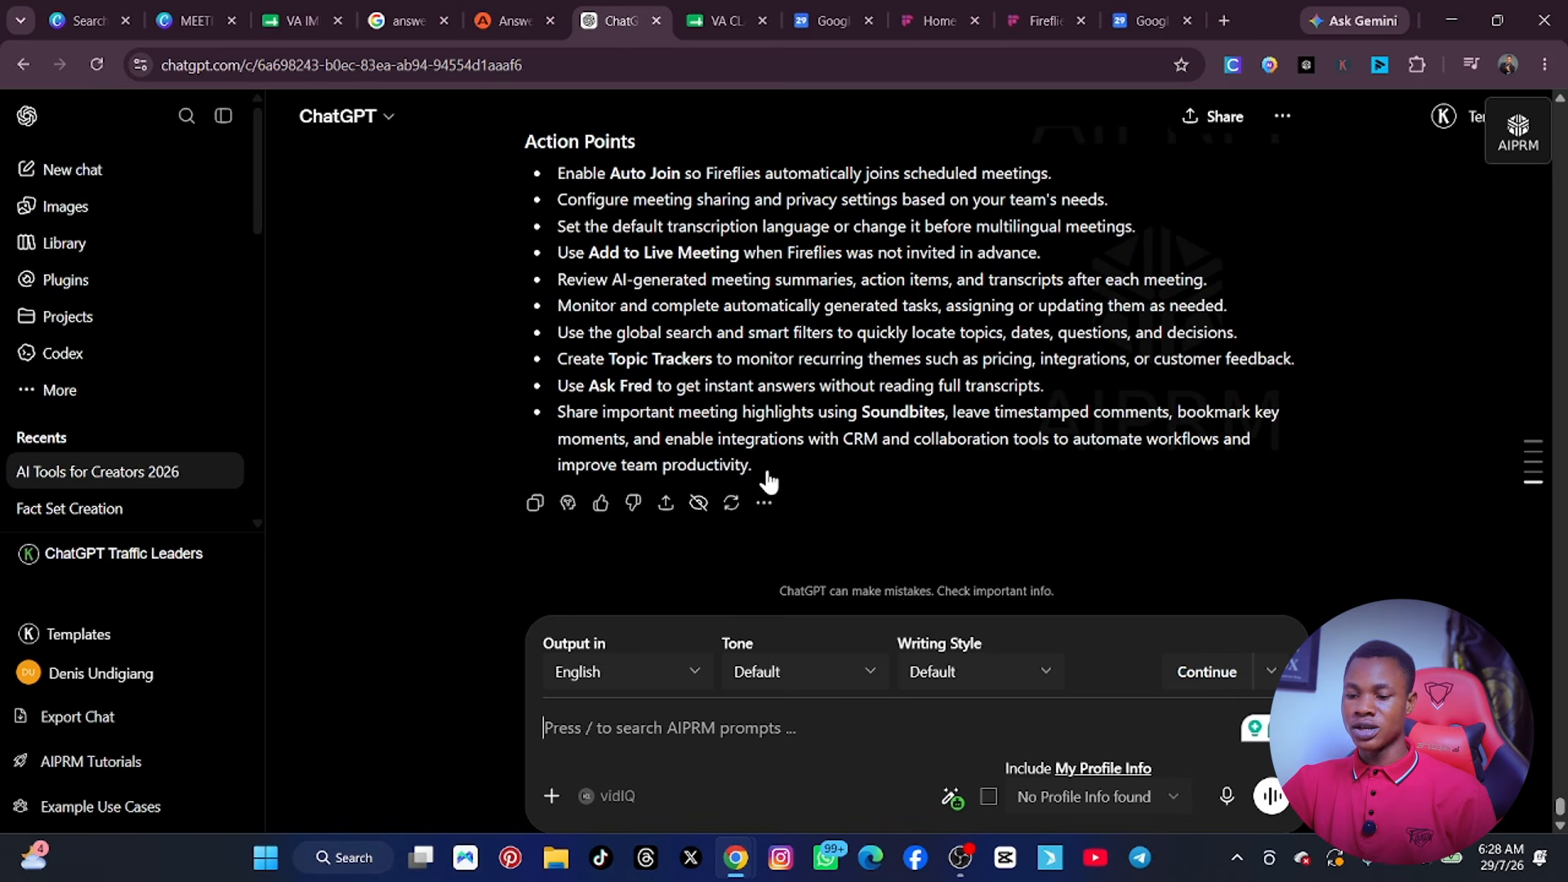
Copy all the bullets listed under Action Points in the new reply.
{"action": "left_click_drag", "start_coordinate": [761, 464], "coordinate": [534, 170]}
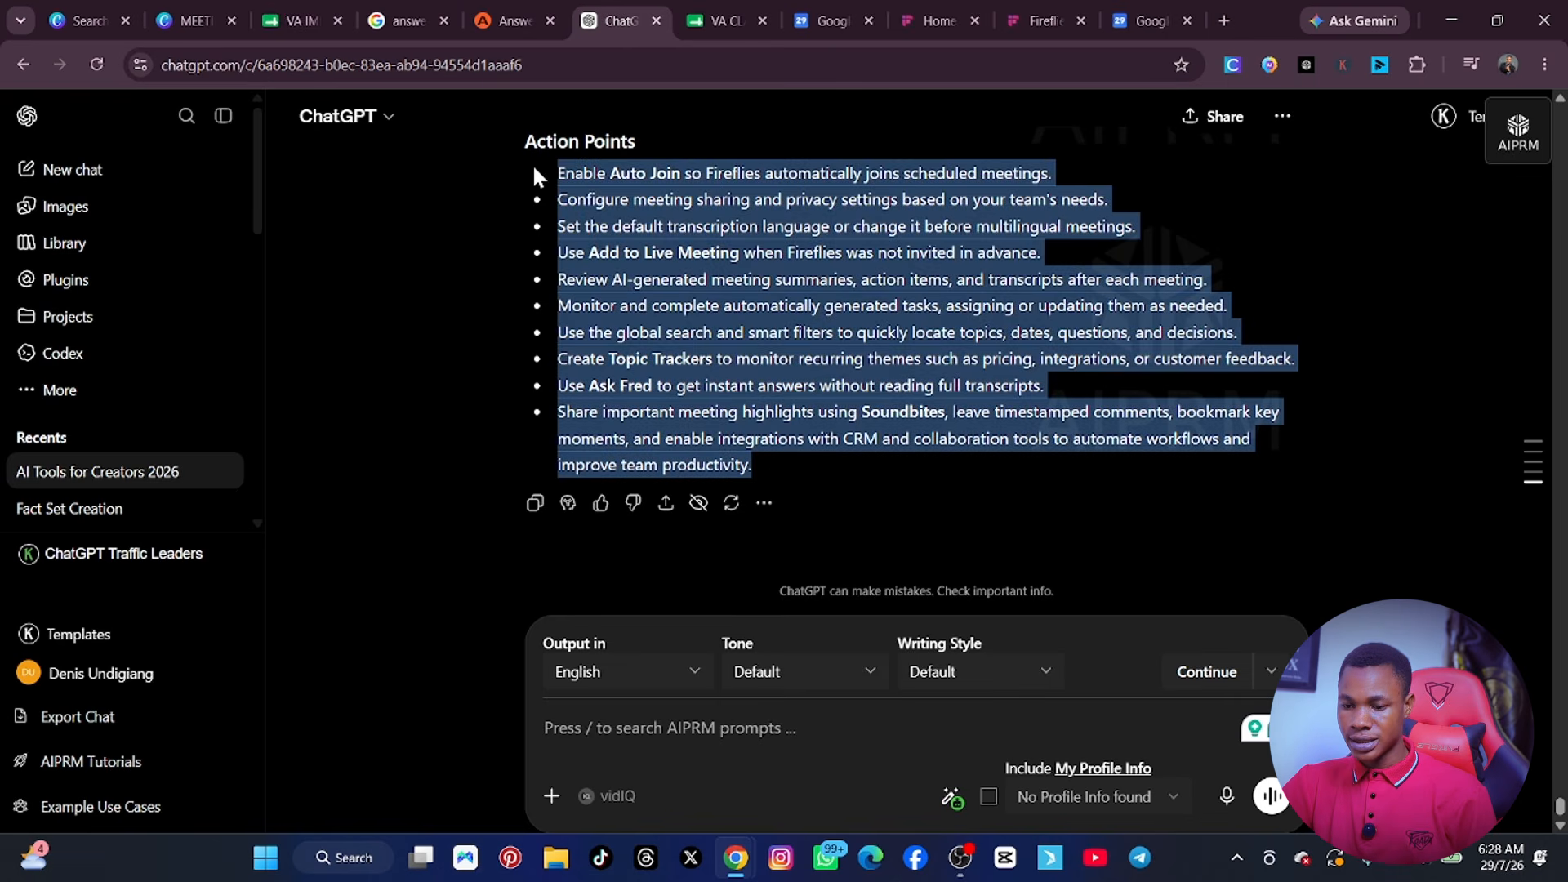
{"action": "right_click", "coordinate": [619, 171]}
{"action": "left_click", "coordinate": [662, 200]}
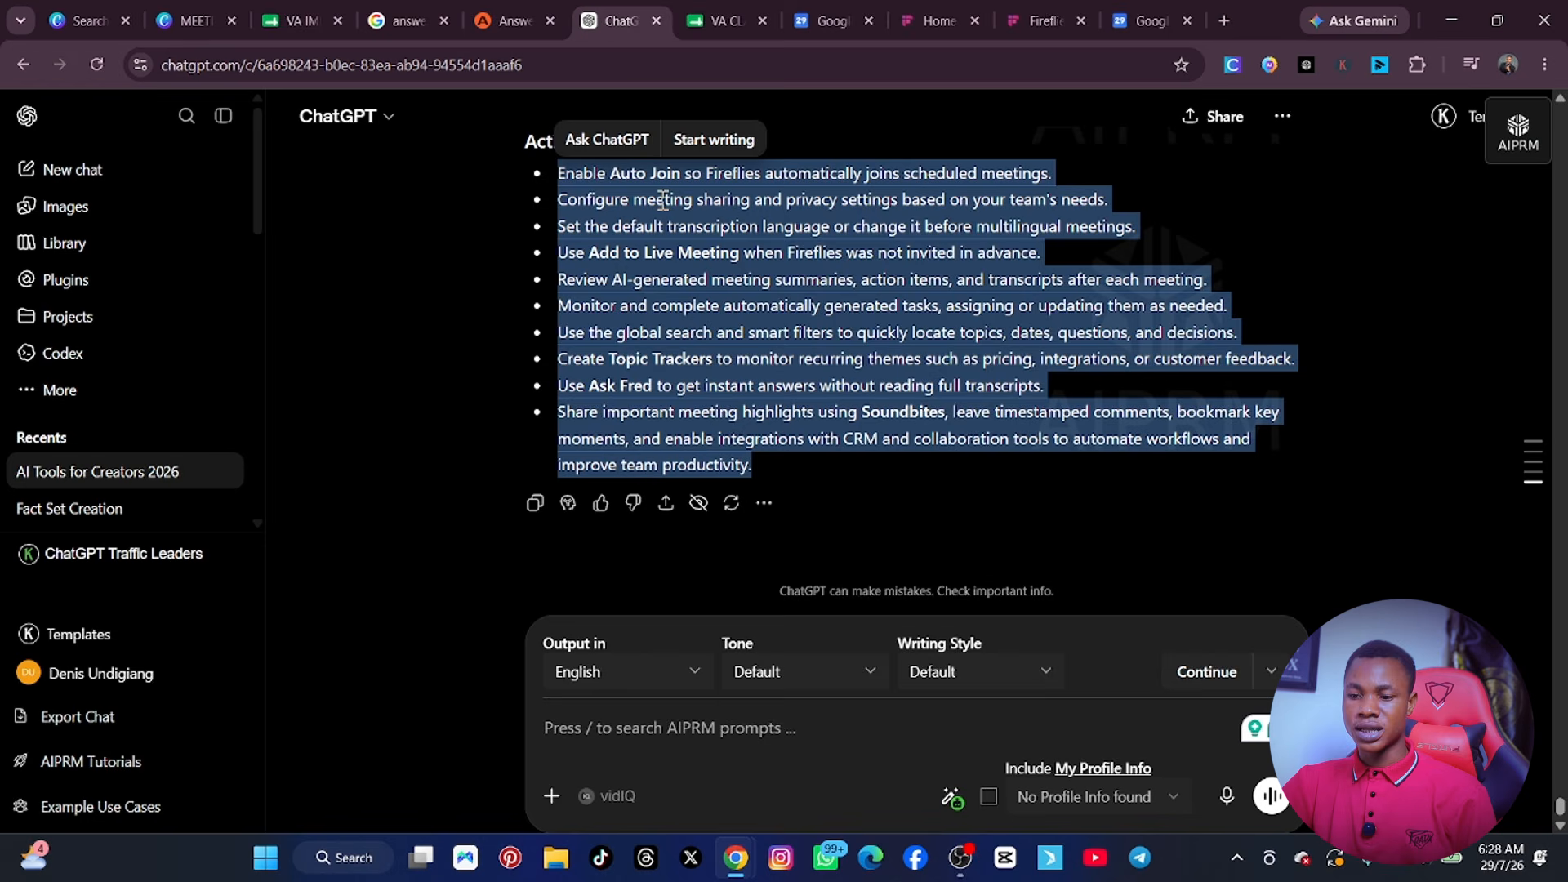
Switch to Canva, close the open Weekly Meeting Agenda preview, and glance through the meeting agenda templates.
{"action": "left_click", "coordinate": [72, 22]}
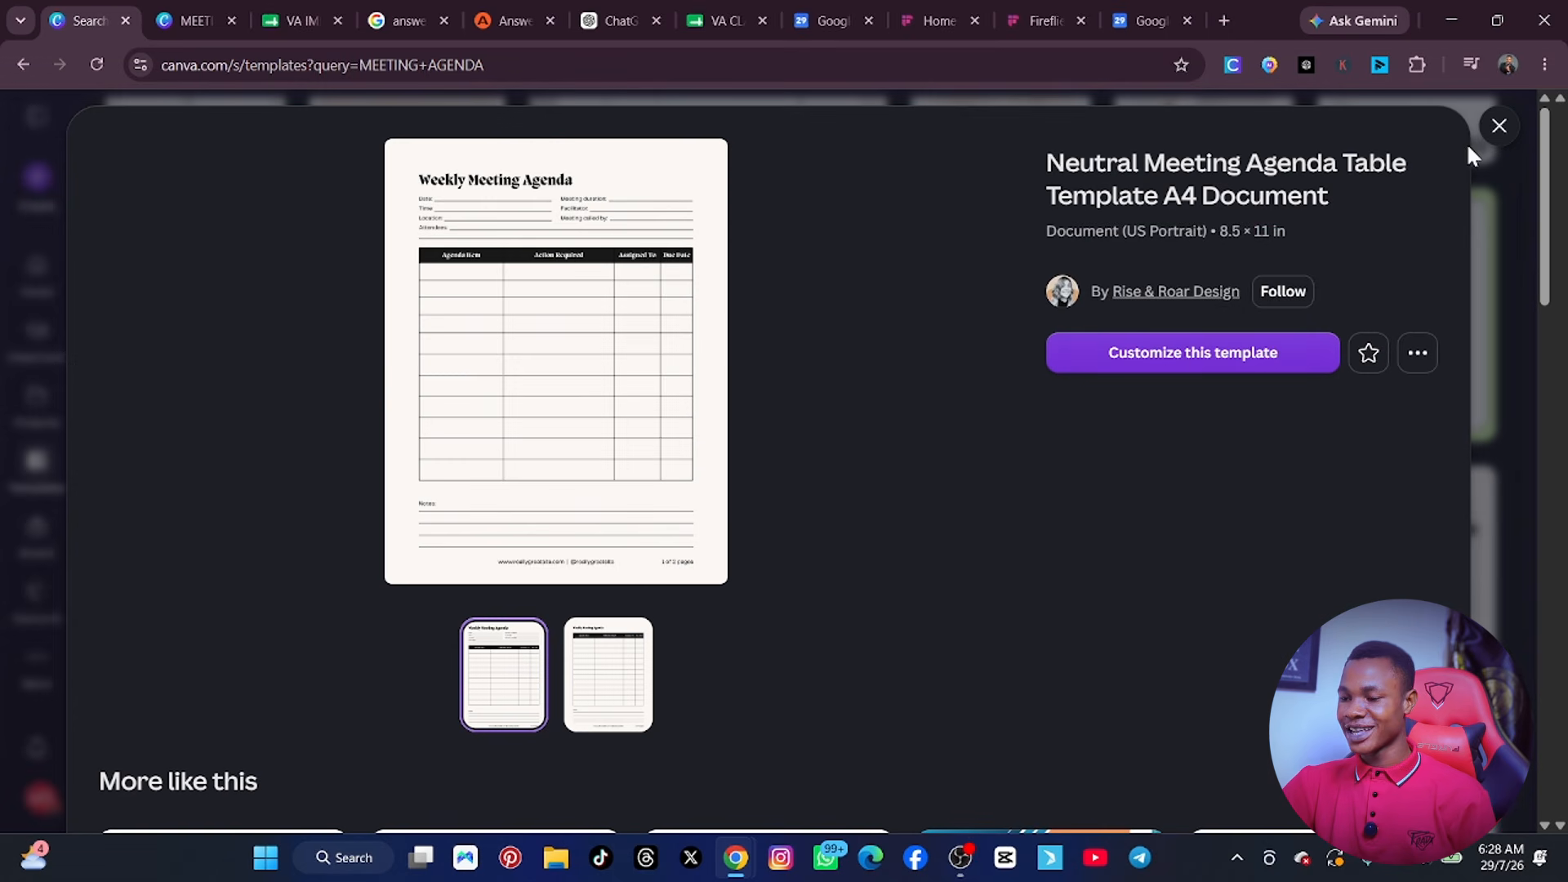
{"action": "left_click", "coordinate": [1499, 127]}
{"action": "scroll", "coordinate": [718, 331], "scroll_direction": "down", "scroll_amount": 10}
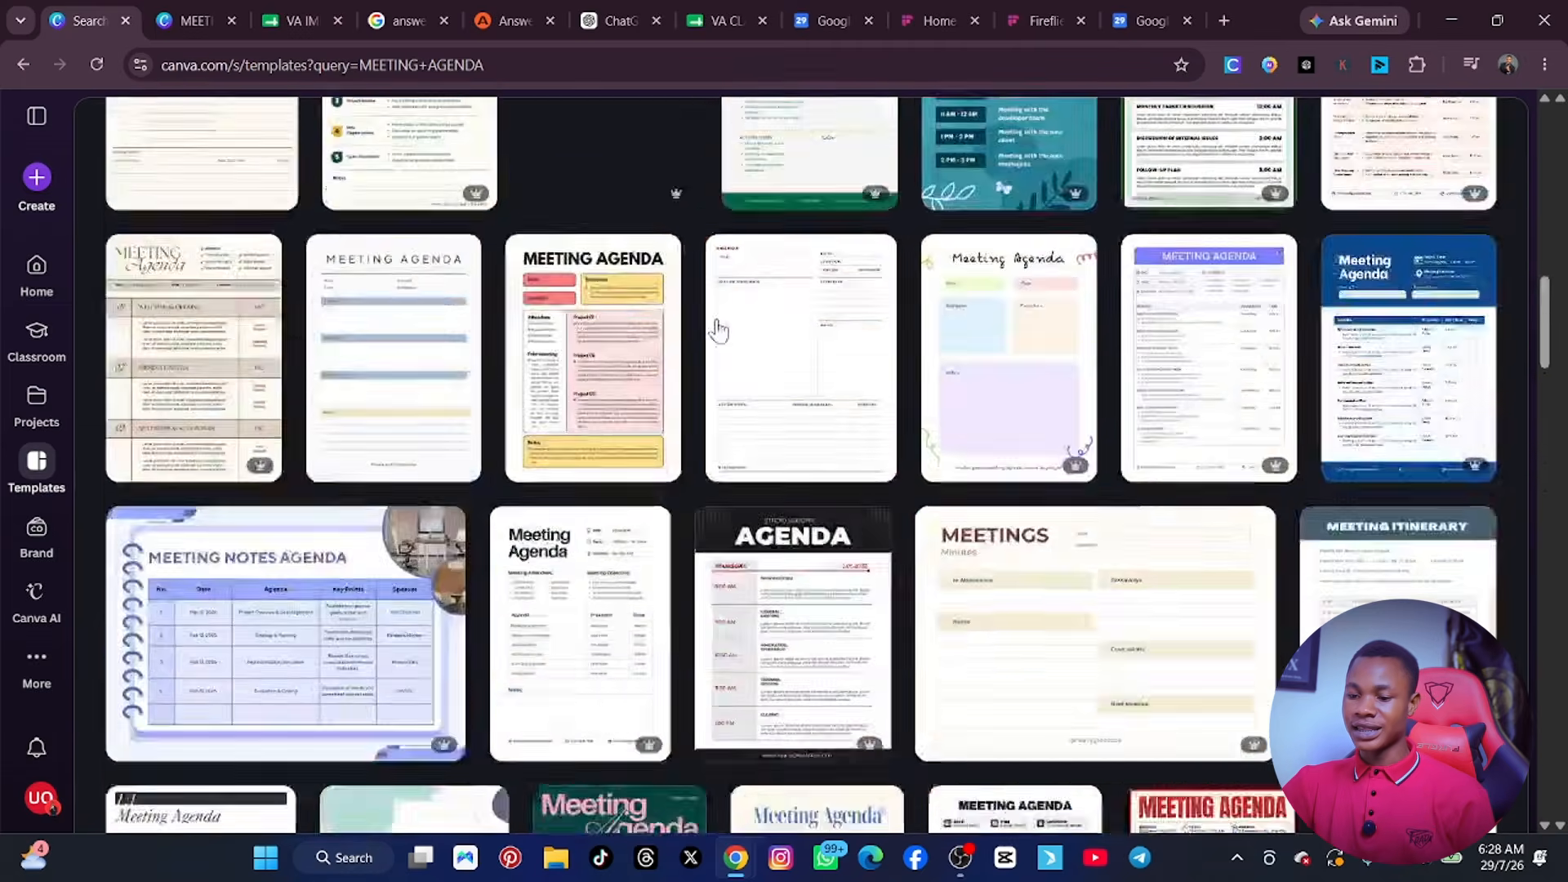
{"action": "scroll", "coordinate": [719, 330], "scroll_direction": "up", "scroll_amount": 12}
Search the template library for "MEETING NOTES TEMPLATES".
{"action": "left_click", "coordinate": [656, 326]}
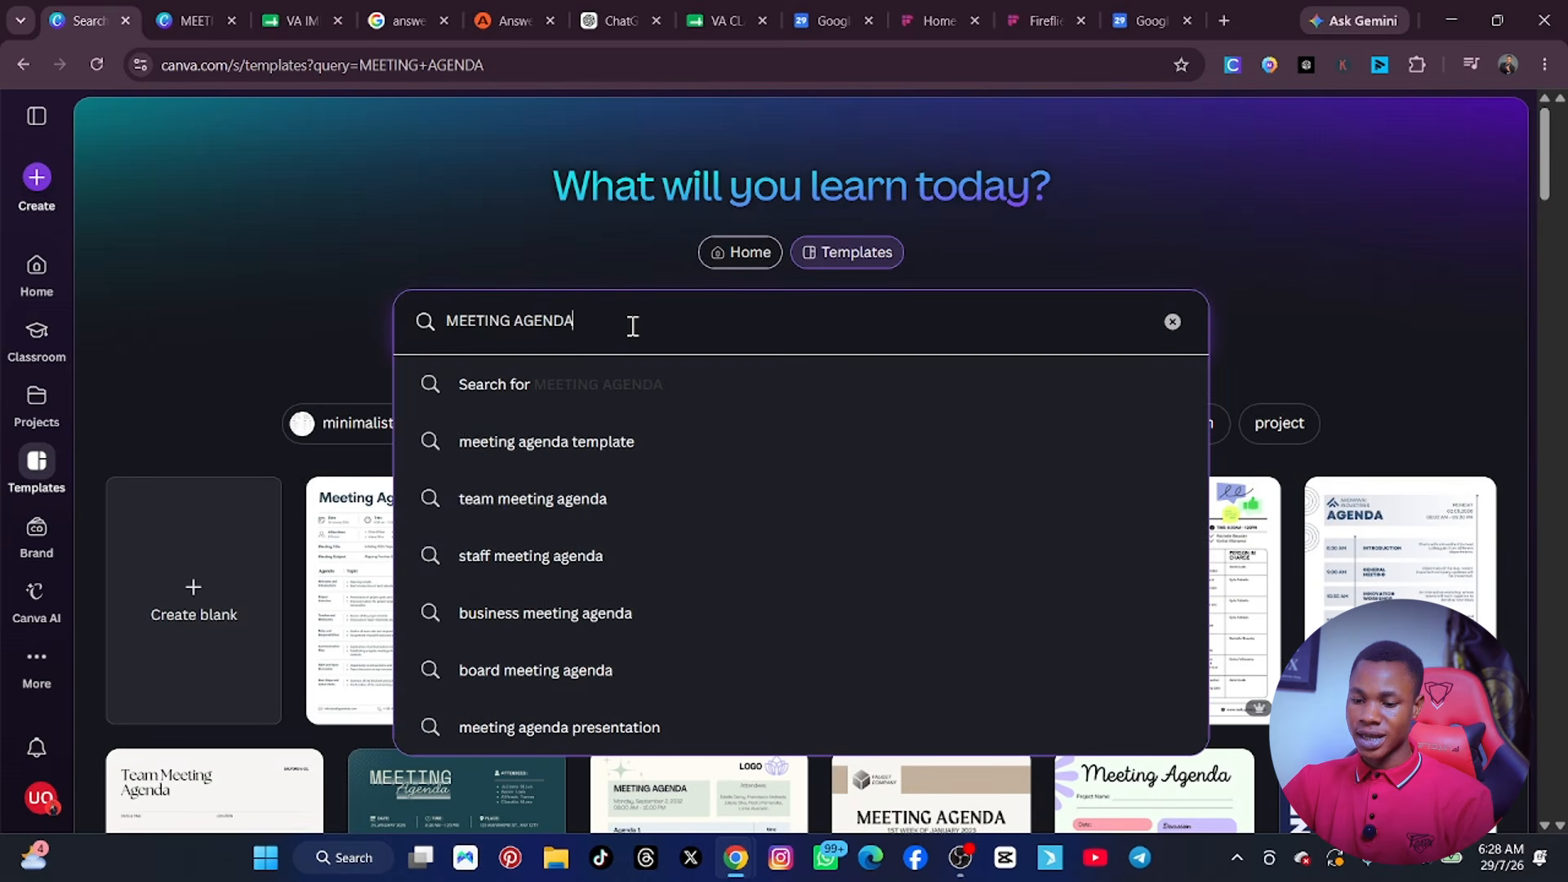
{"action": "key", "text": "ctrl+a"}
{"action": "type", "text": "MEE"}
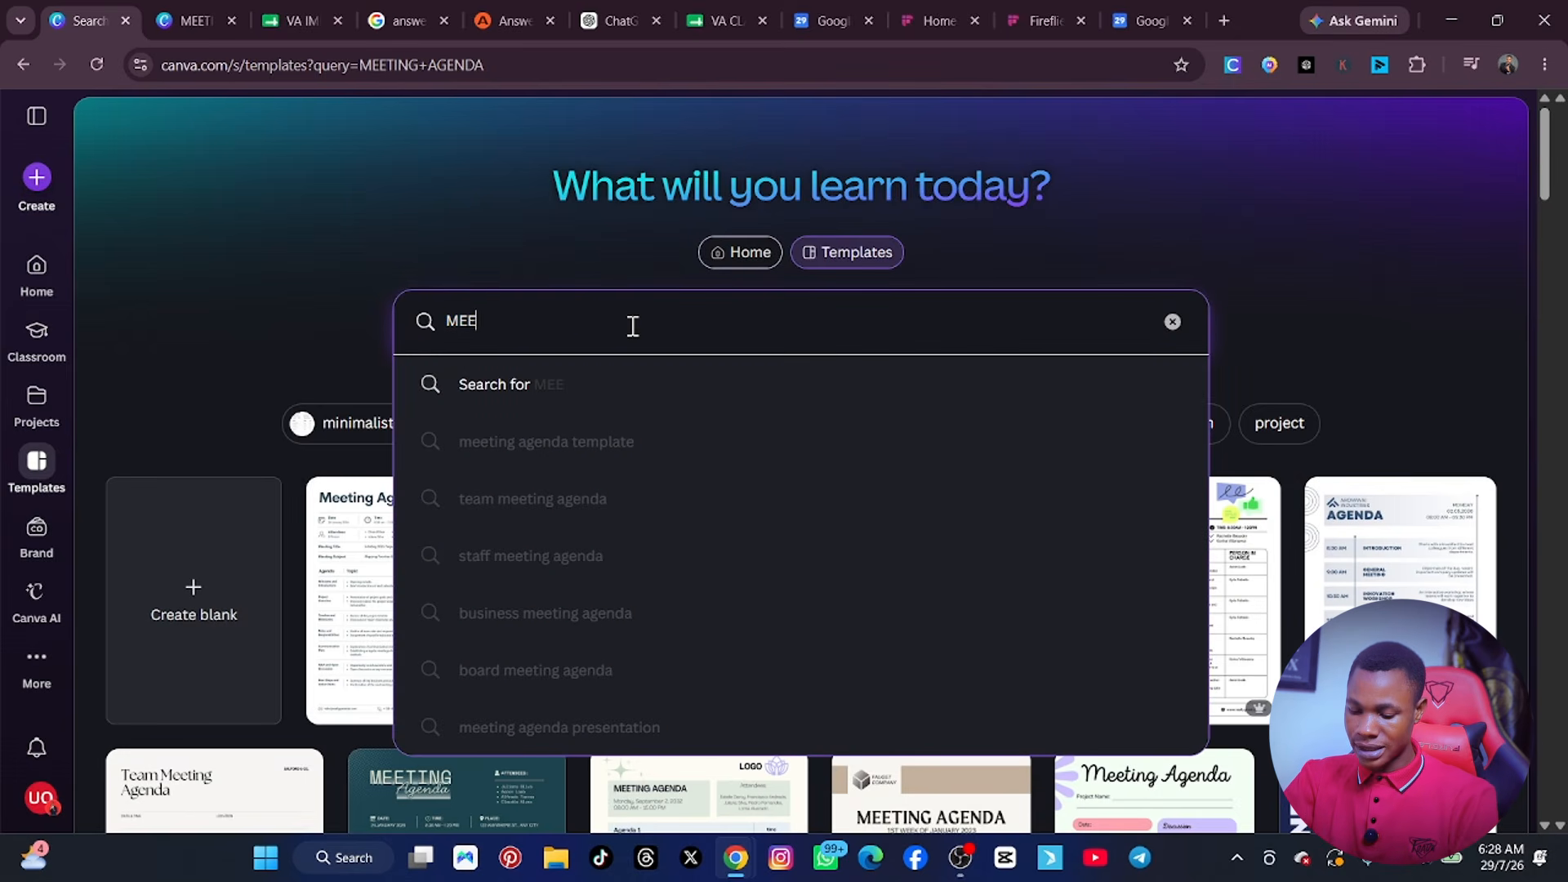
{"action": "type", "text": "TING NOTES"}
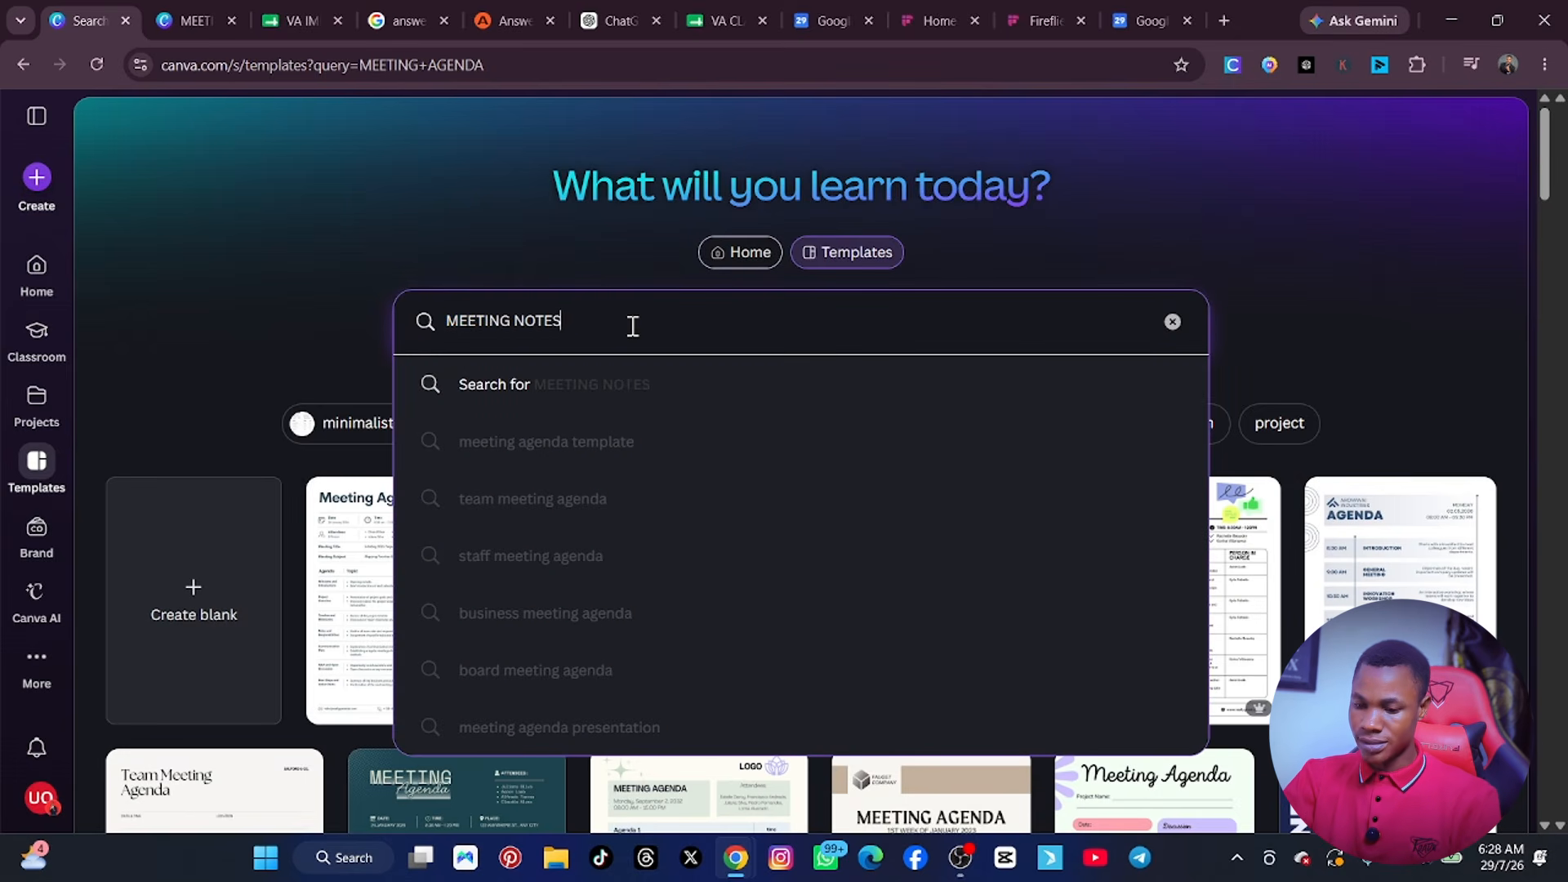
{"action": "type", "text": " T"}
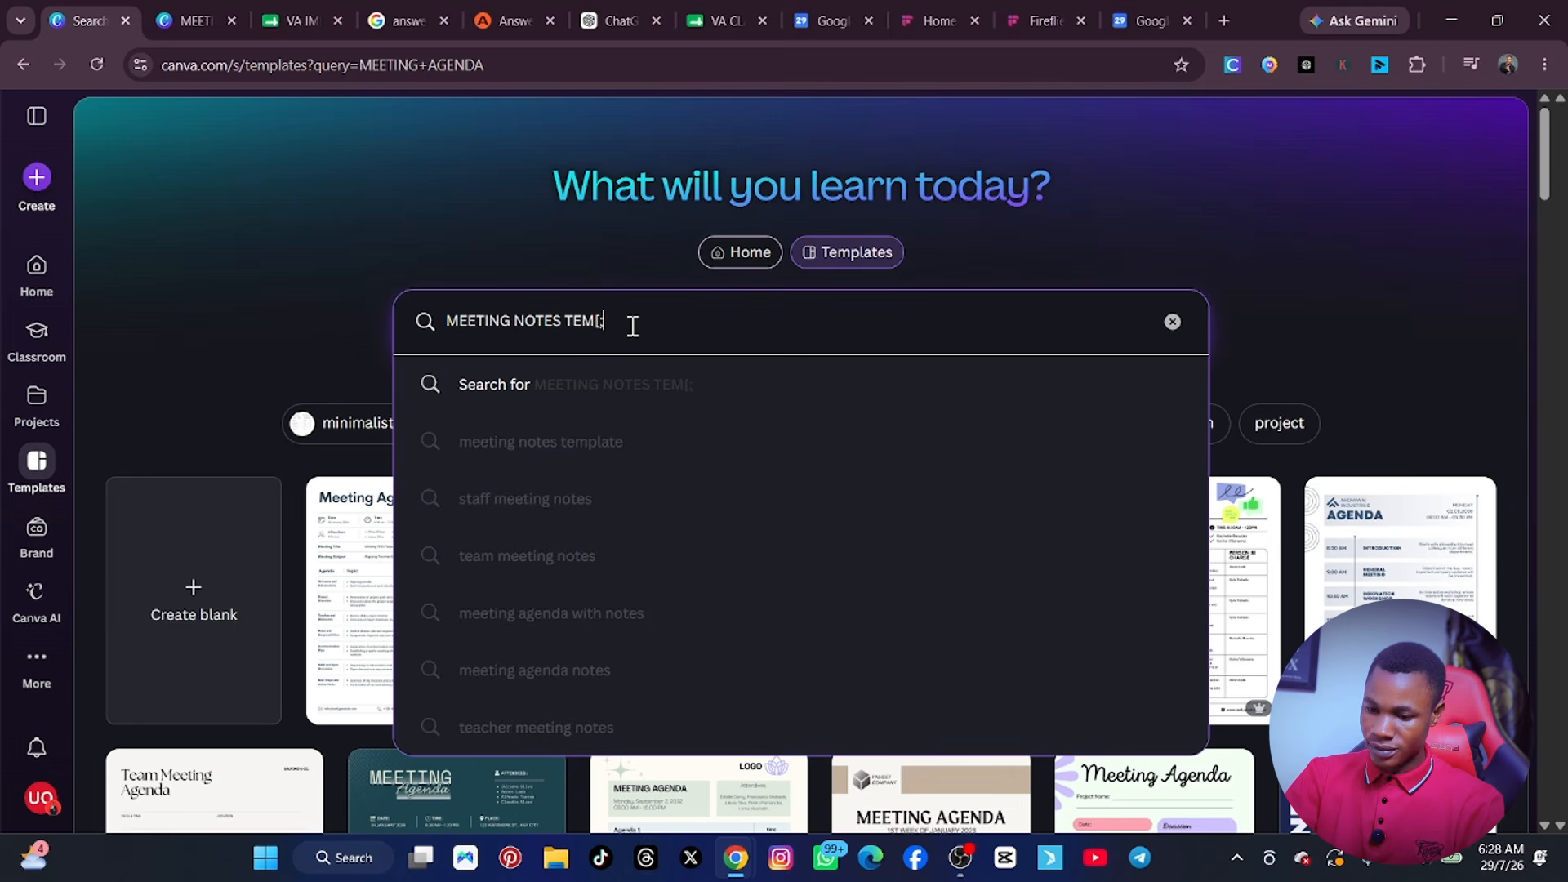
{"action": "type", "text": "EM[;"}
{"action": "key", "text": "BackSpace"}
{"action": "key", "text": "BackSpace"}
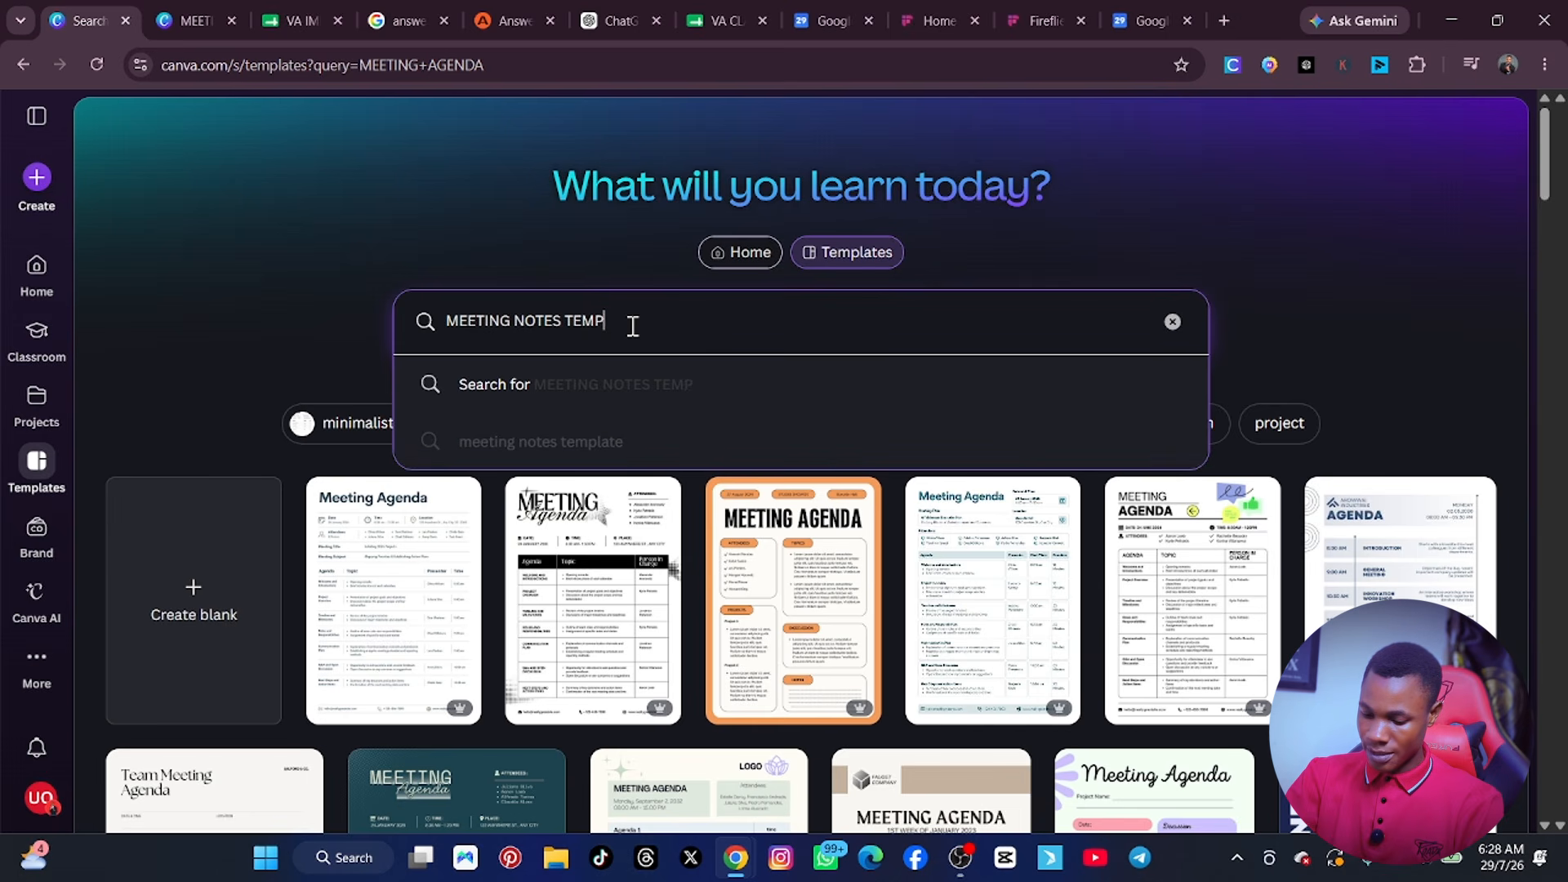
{"action": "type", "text": "PLATES"}
{"action": "key", "text": "Return"}
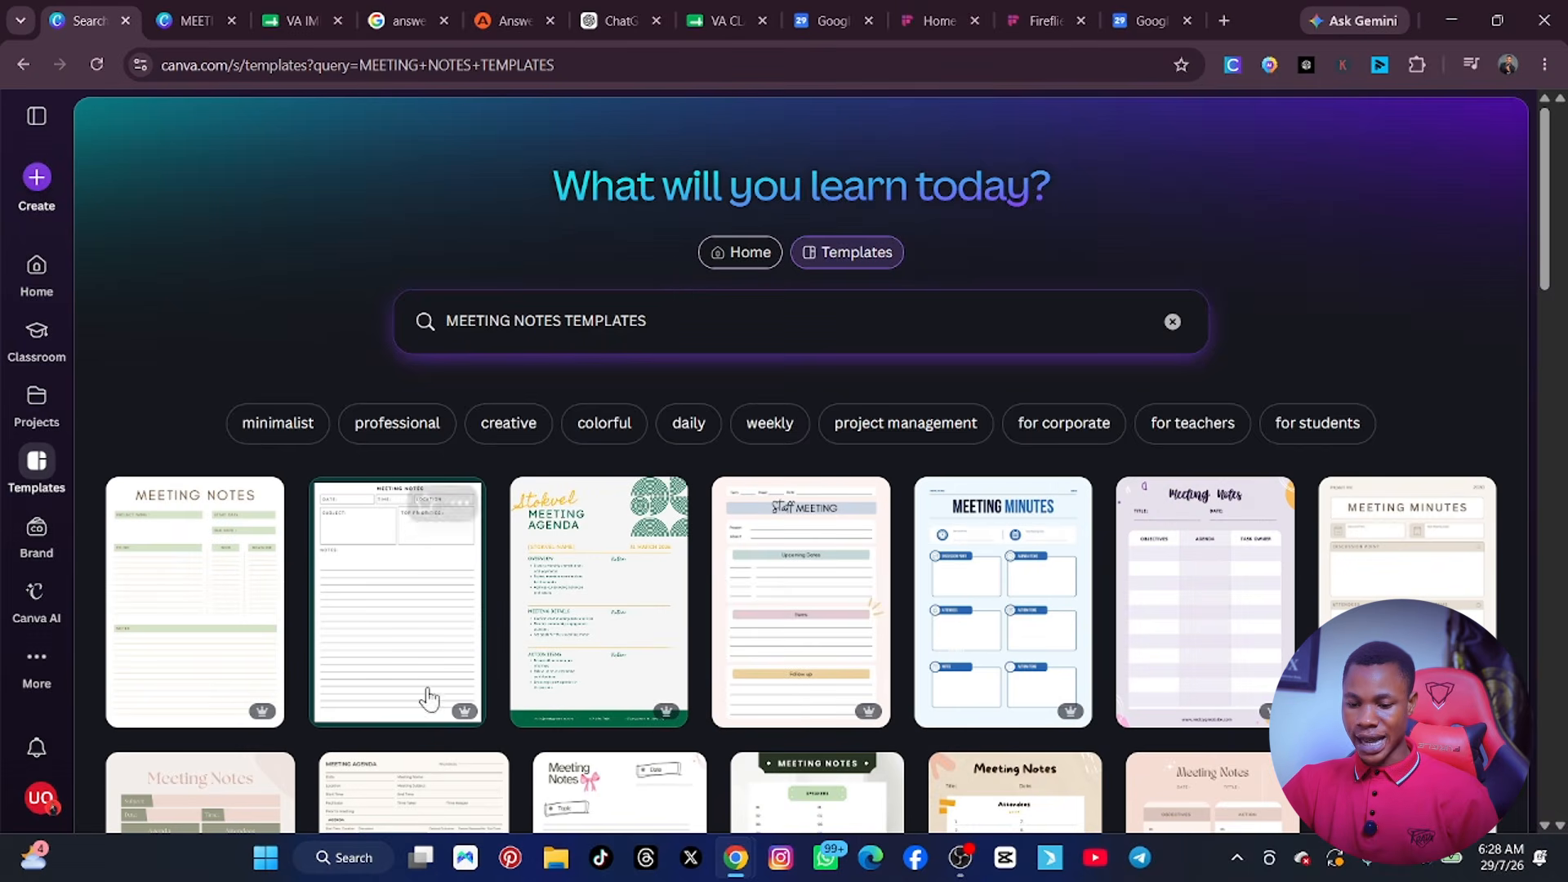
Open the plain lined Meeting Notes template with subject and top priorities boxes for customization.
{"action": "scroll", "coordinate": [427, 696], "scroll_direction": "down", "scroll_amount": 1}
{"action": "left_click", "coordinate": [411, 540]}
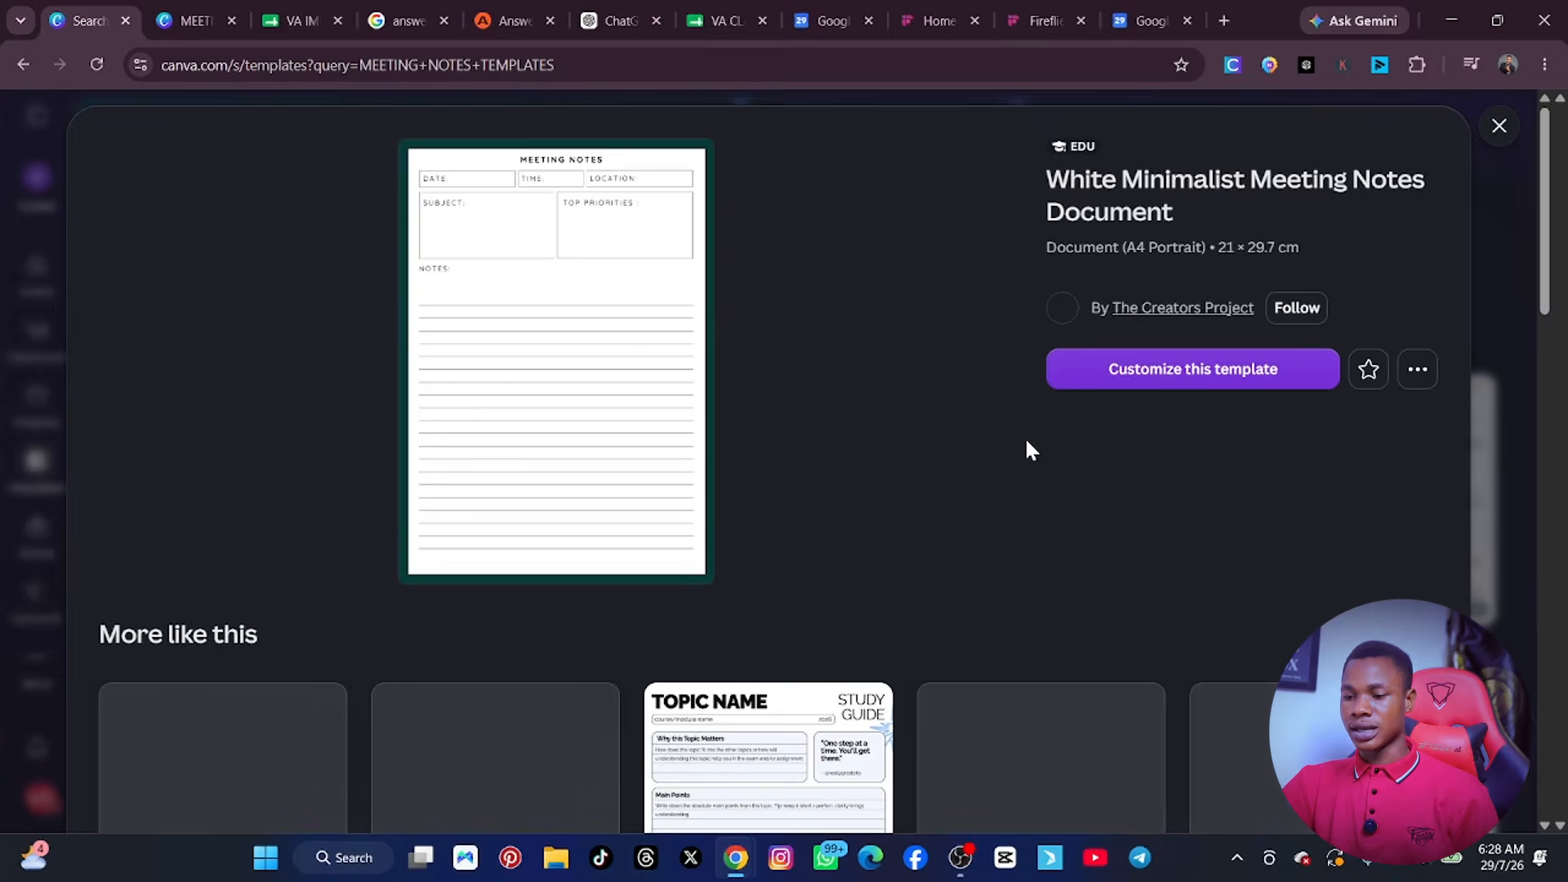
{"action": "left_click", "coordinate": [1153, 382]}
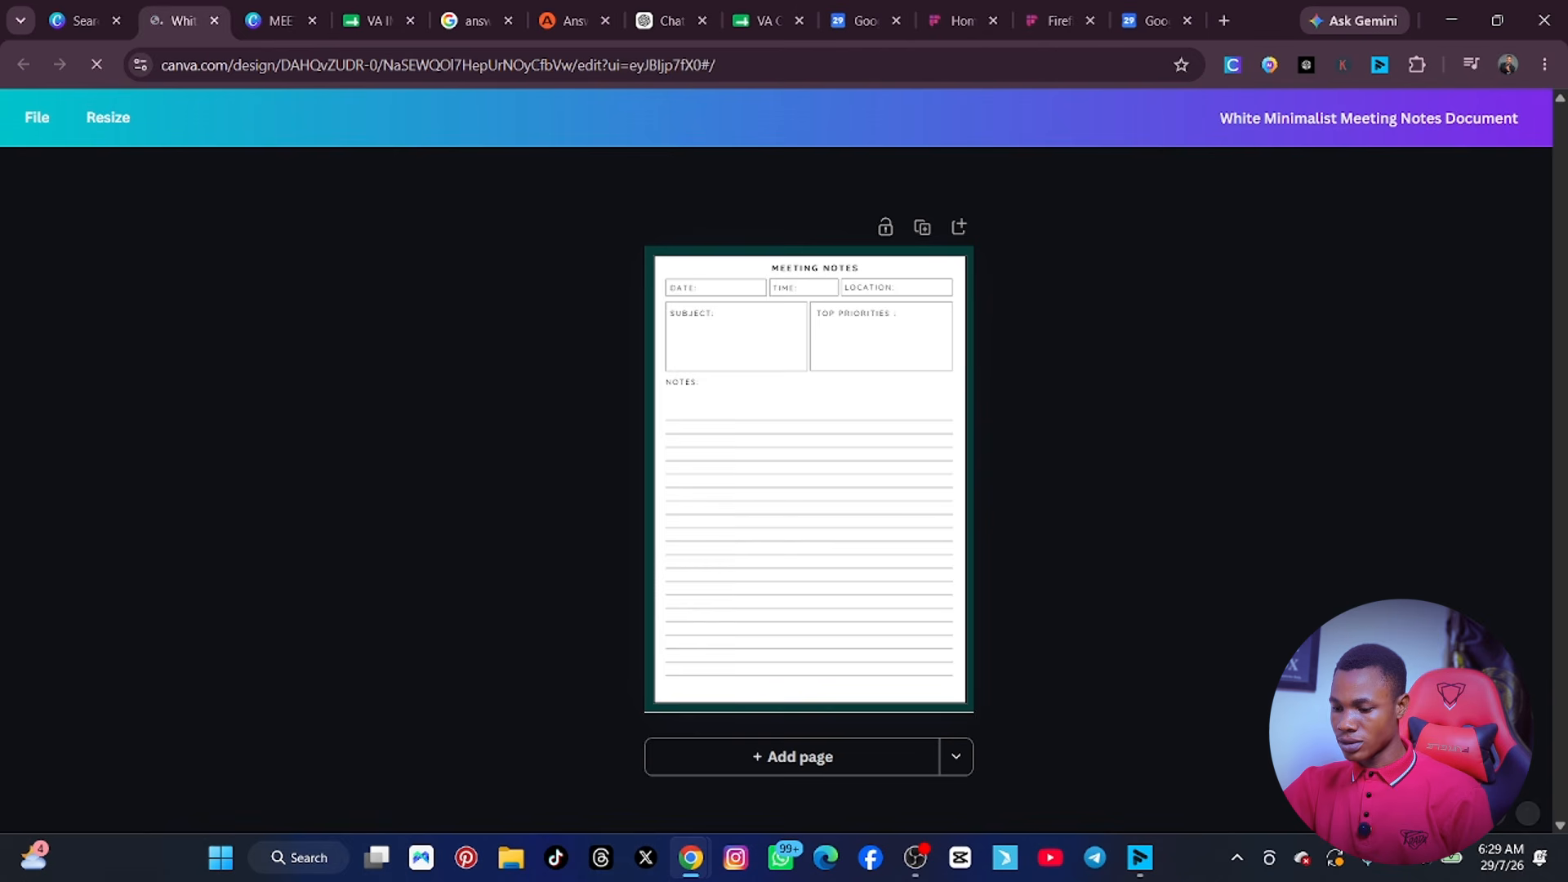
Add a subheading text box over the ruled notes area and paste the copied action points into it.
{"action": "left_click_drag", "start_coordinate": [1217, 814], "coordinate": [1231, 813]}
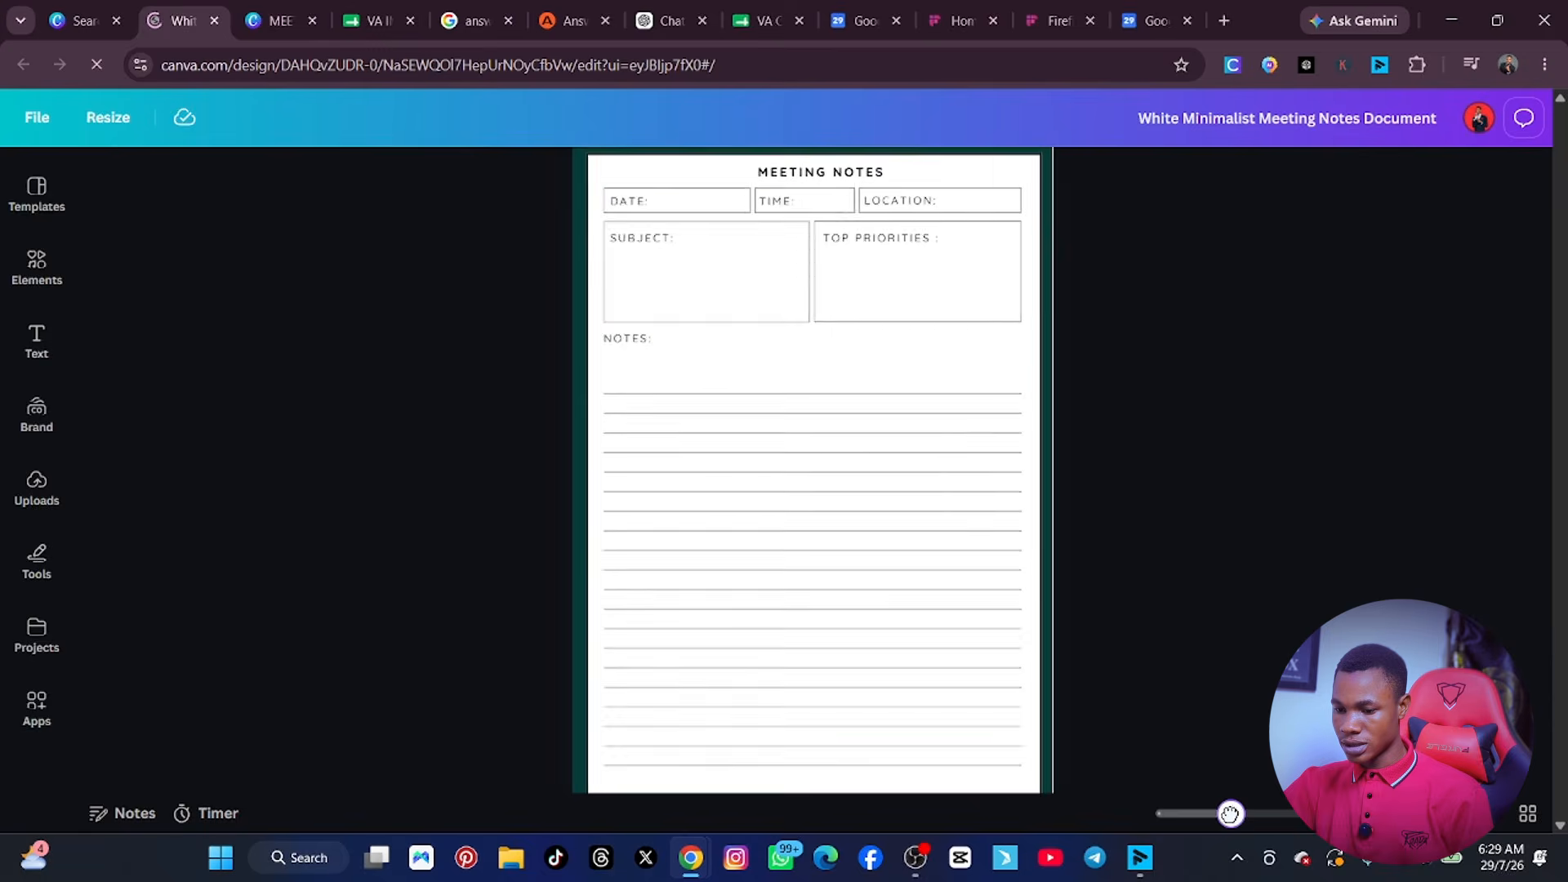
{"action": "left_click", "coordinate": [635, 381]}
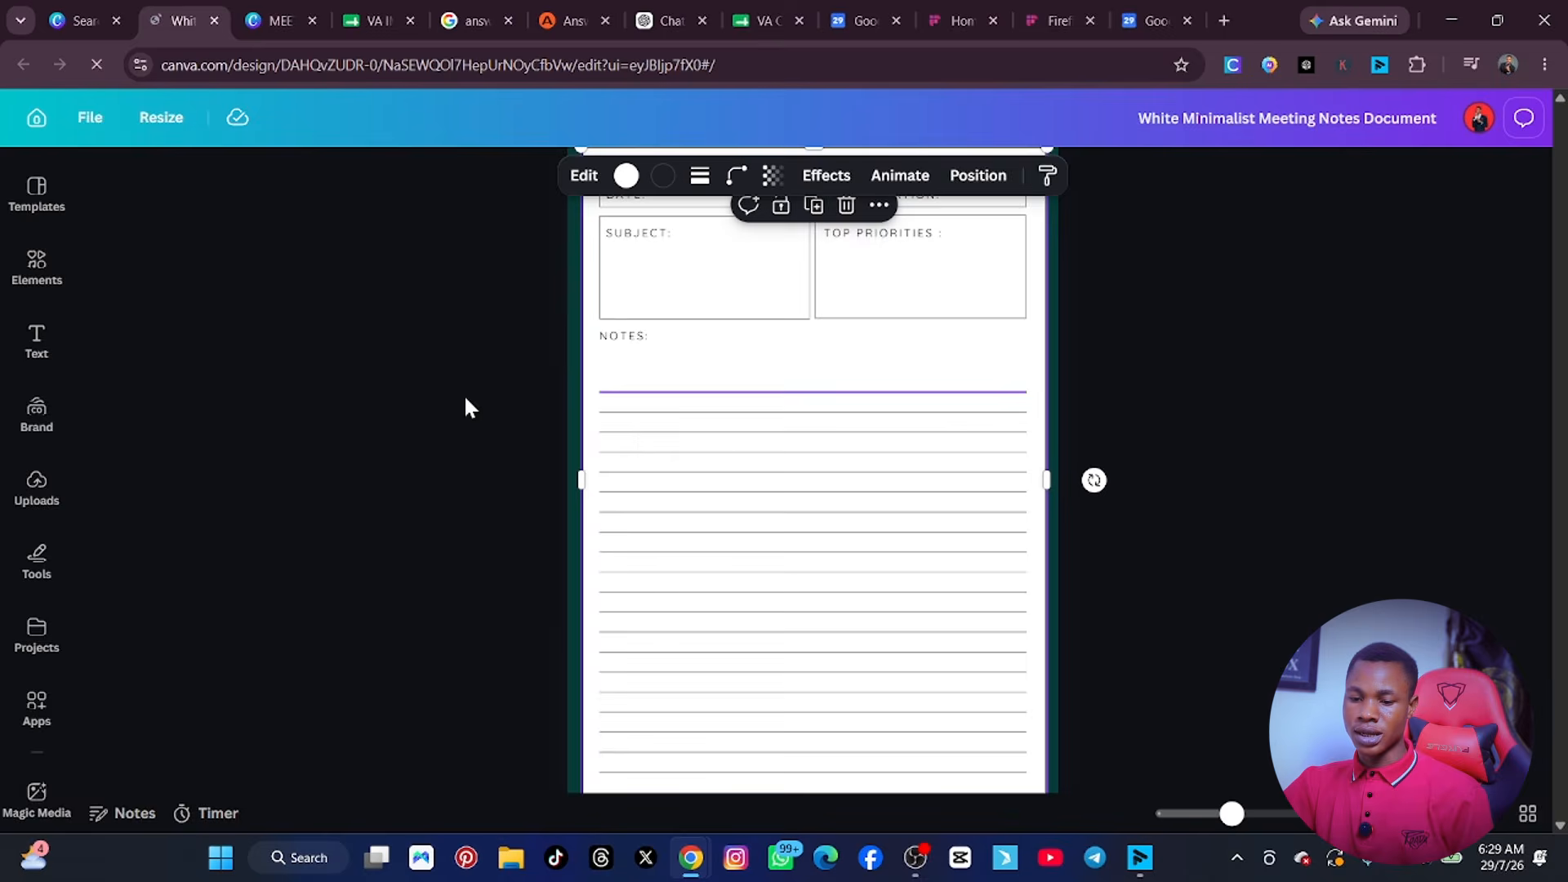
{"action": "left_click", "coordinate": [35, 342]}
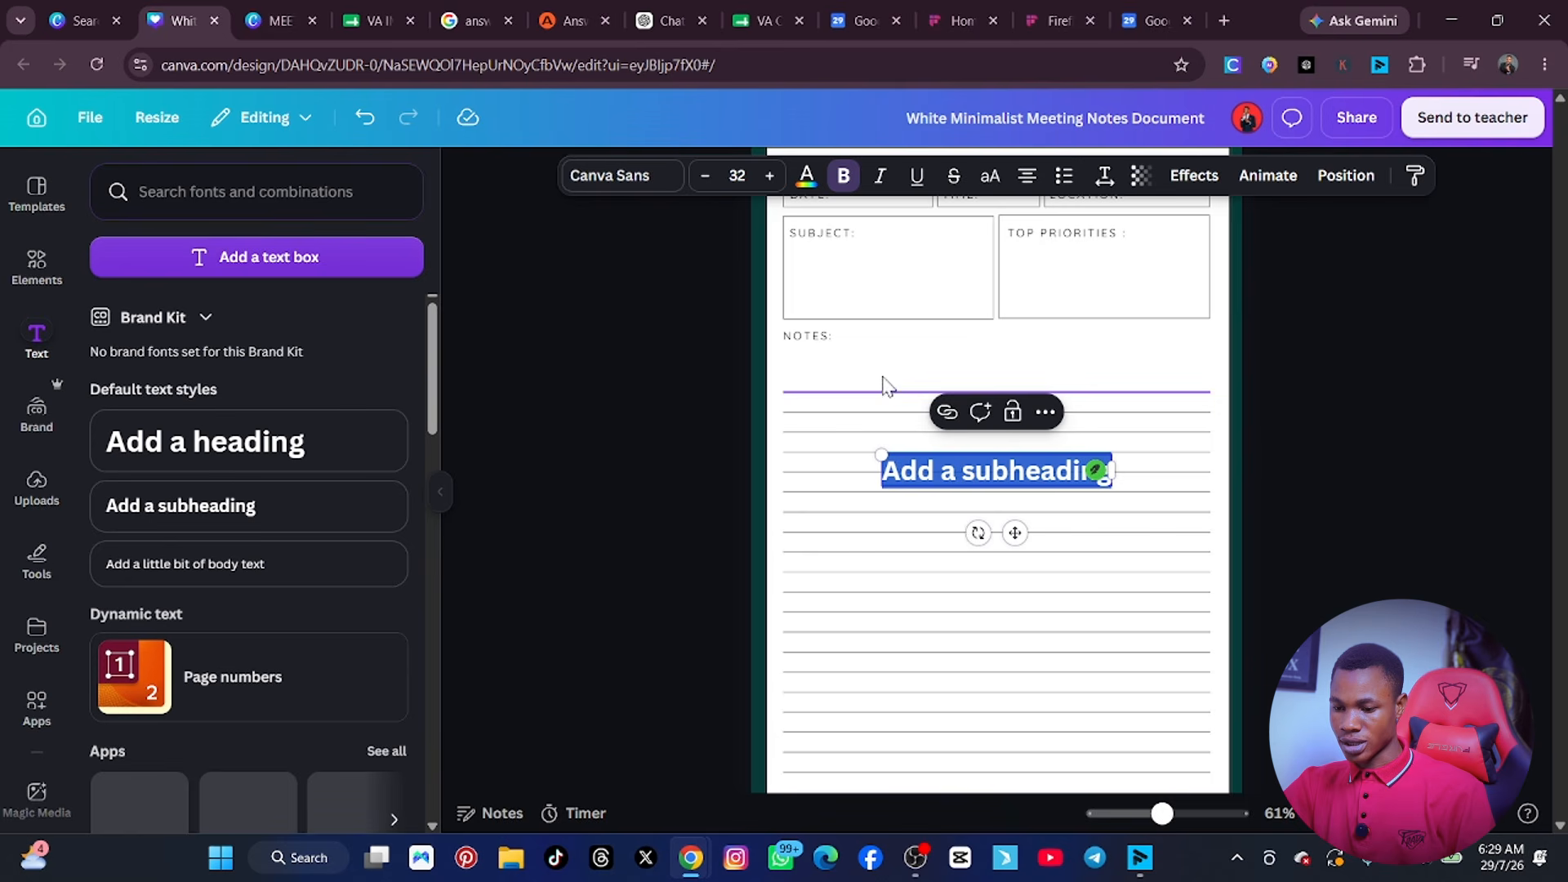
{"action": "key", "text": "ctrl+v"}
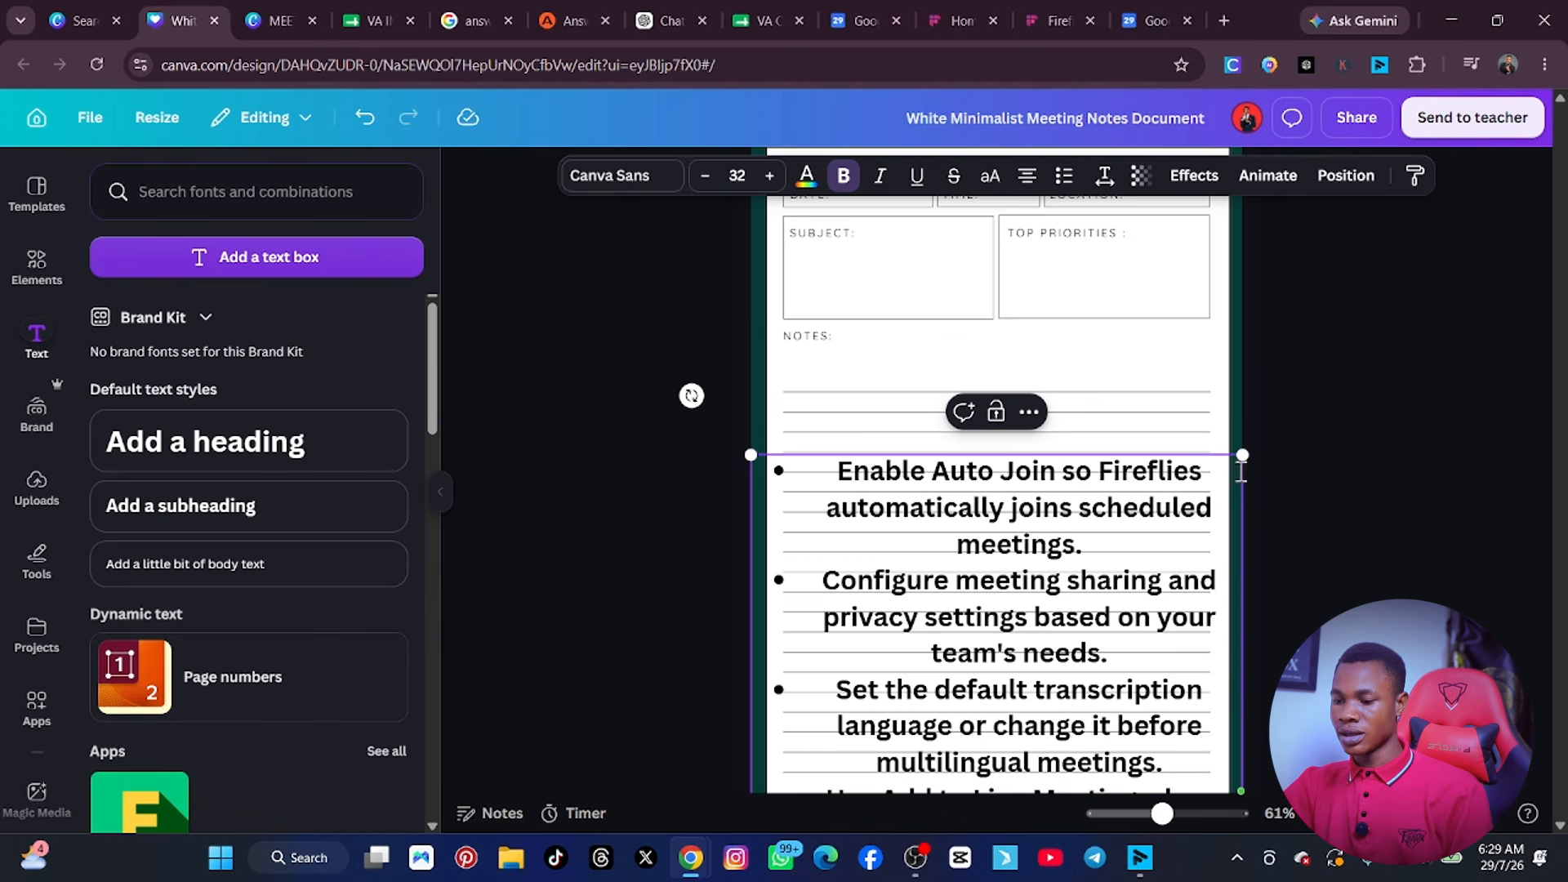
Format the action points as left-aligned, non-bold text at size 27.6 and place them beneath the NOTES label.
{"action": "left_click_drag", "start_coordinate": [1242, 454], "coordinate": [1223, 504]}
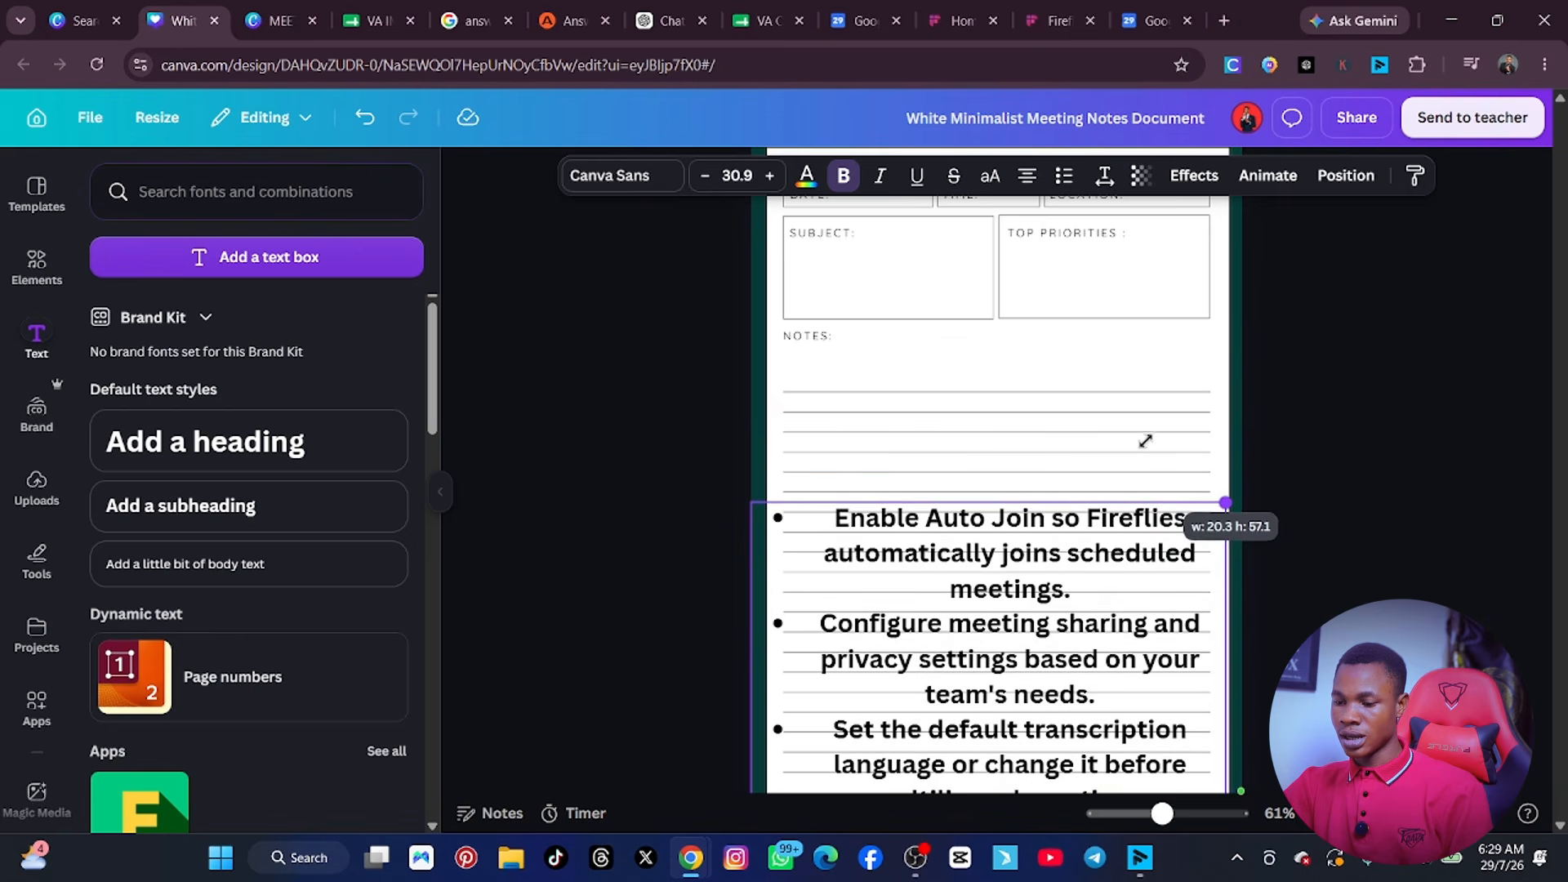
{"action": "left_click", "coordinate": [1110, 375]}
{"action": "left_click", "coordinate": [1109, 607]}
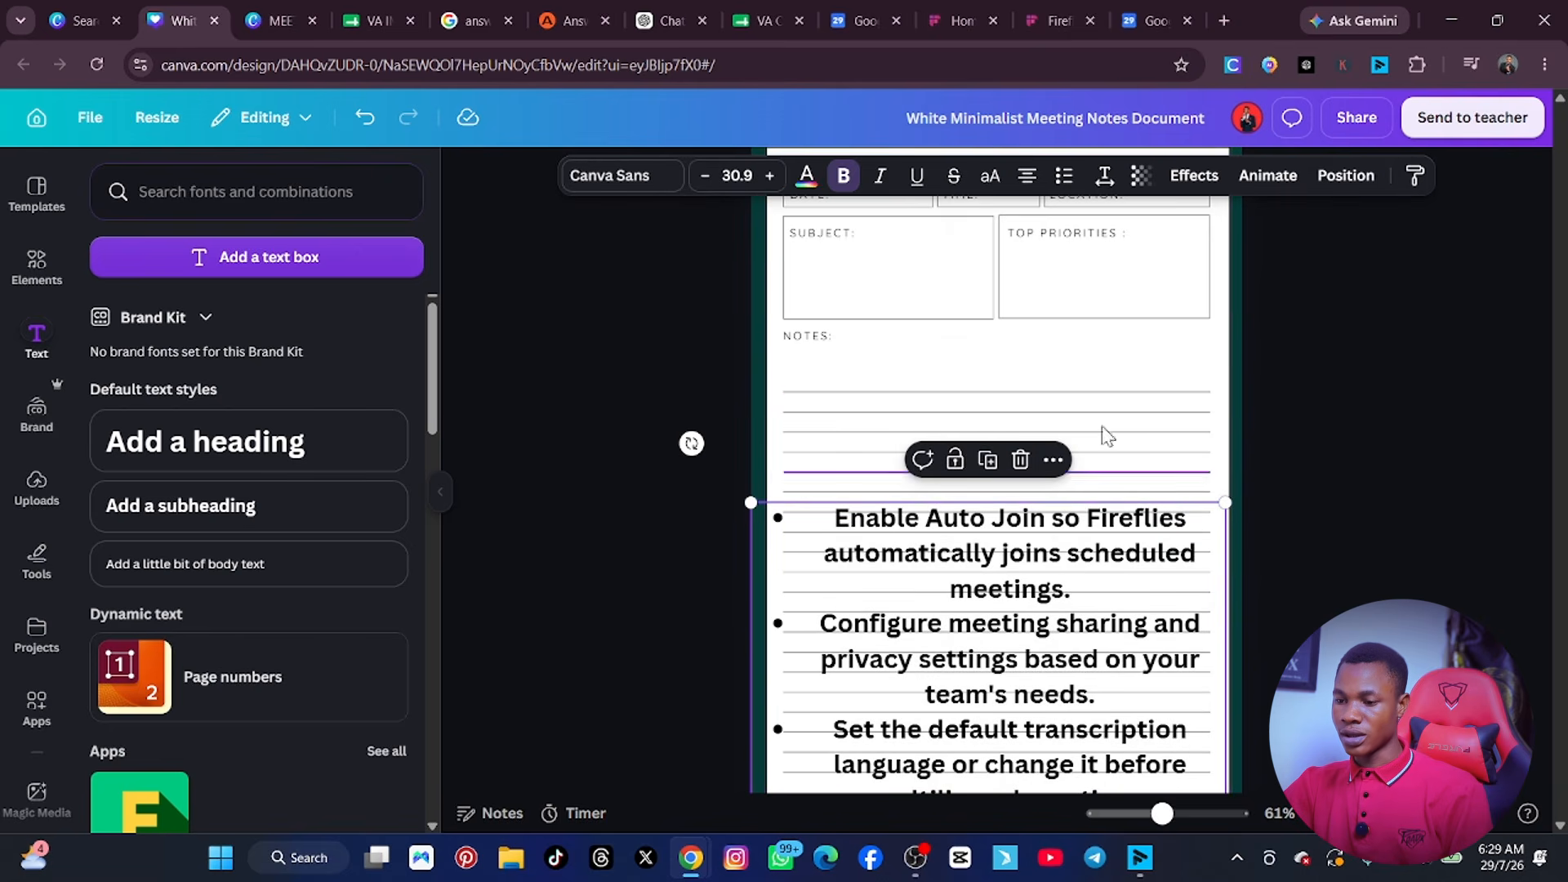
{"action": "left_click", "coordinate": [1029, 181]}
{"action": "left_click_drag", "start_coordinate": [1076, 589], "coordinate": [1066, 465]}
{"action": "left_click", "coordinate": [843, 182]}
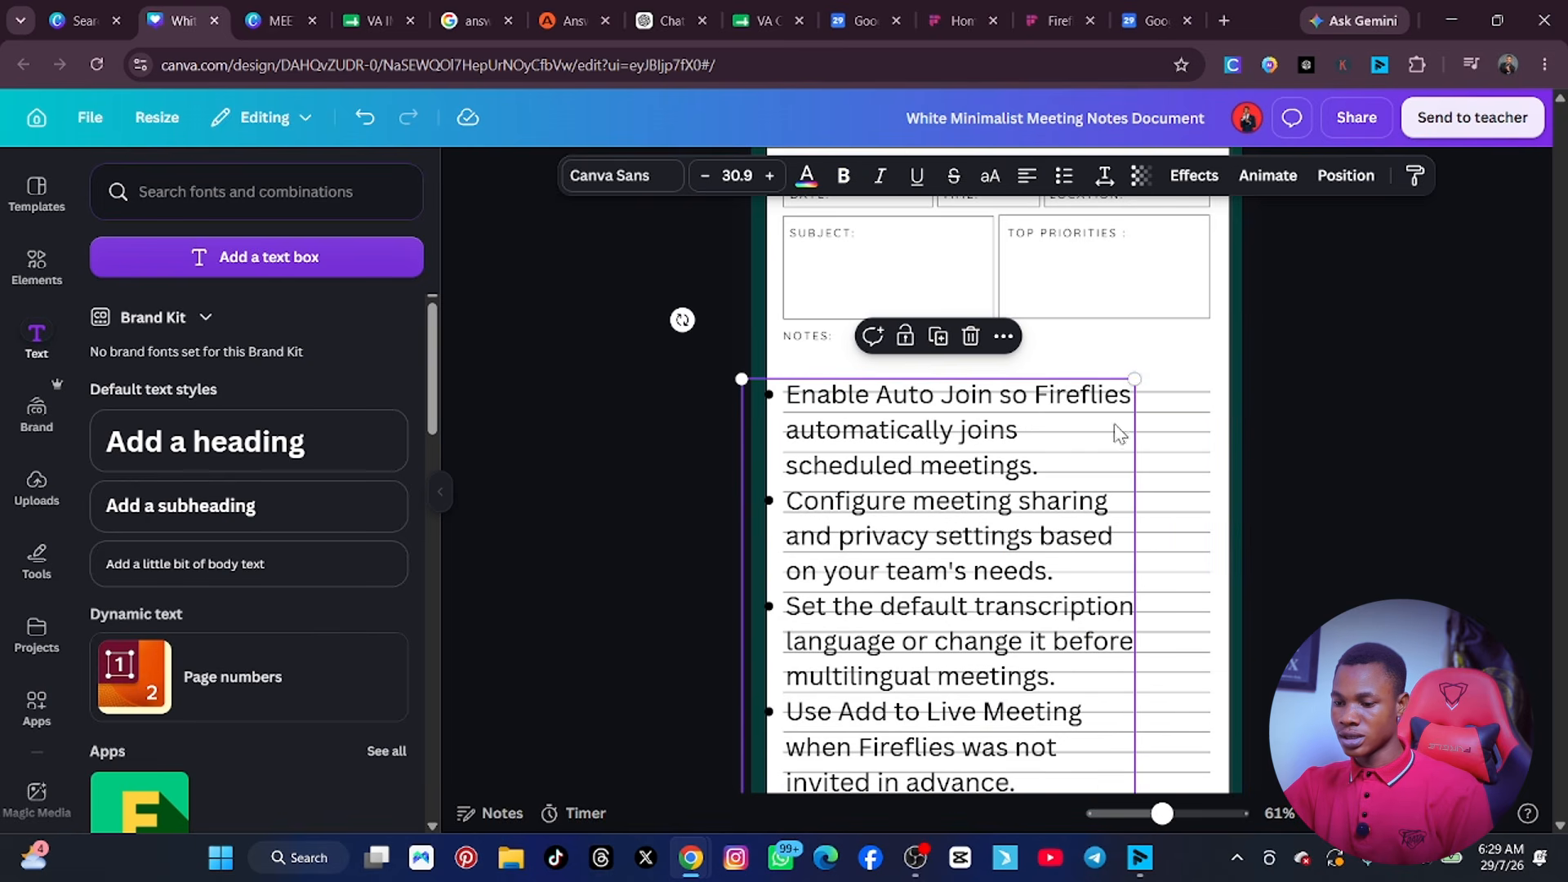
{"action": "left_click_drag", "start_coordinate": [1135, 378], "coordinate": [1072, 531]}
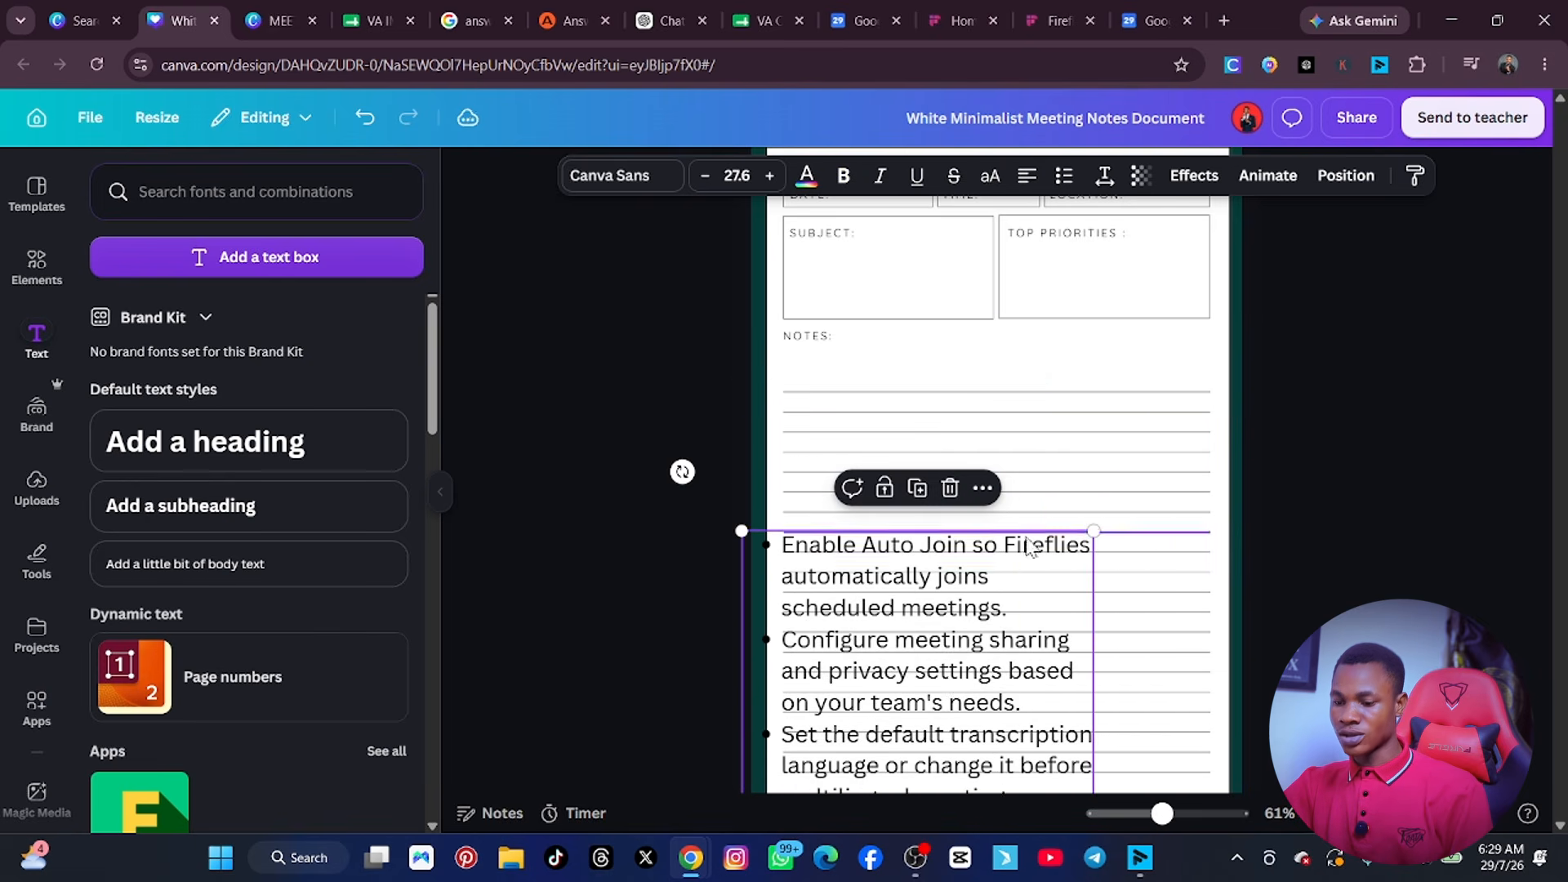
{"action": "left_click_drag", "start_coordinate": [956, 678], "coordinate": [952, 511]}
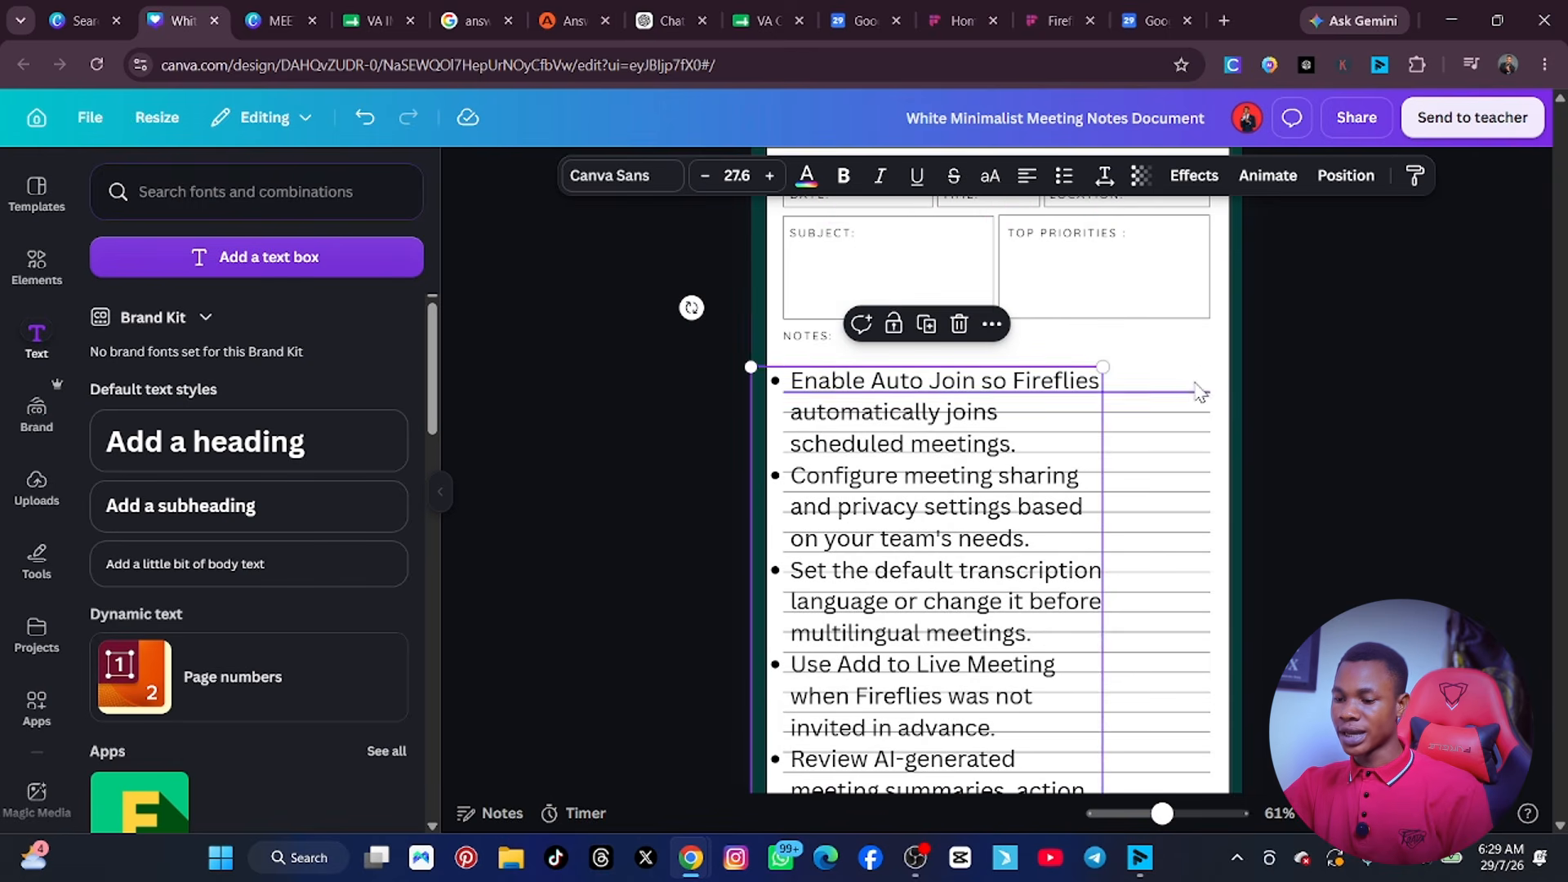
Move the first ruled line farther down the page and shift the action points text aside to uncover the ruled lines.
{"action": "left_click_drag", "start_coordinate": [1192, 391], "coordinate": [1197, 685]}
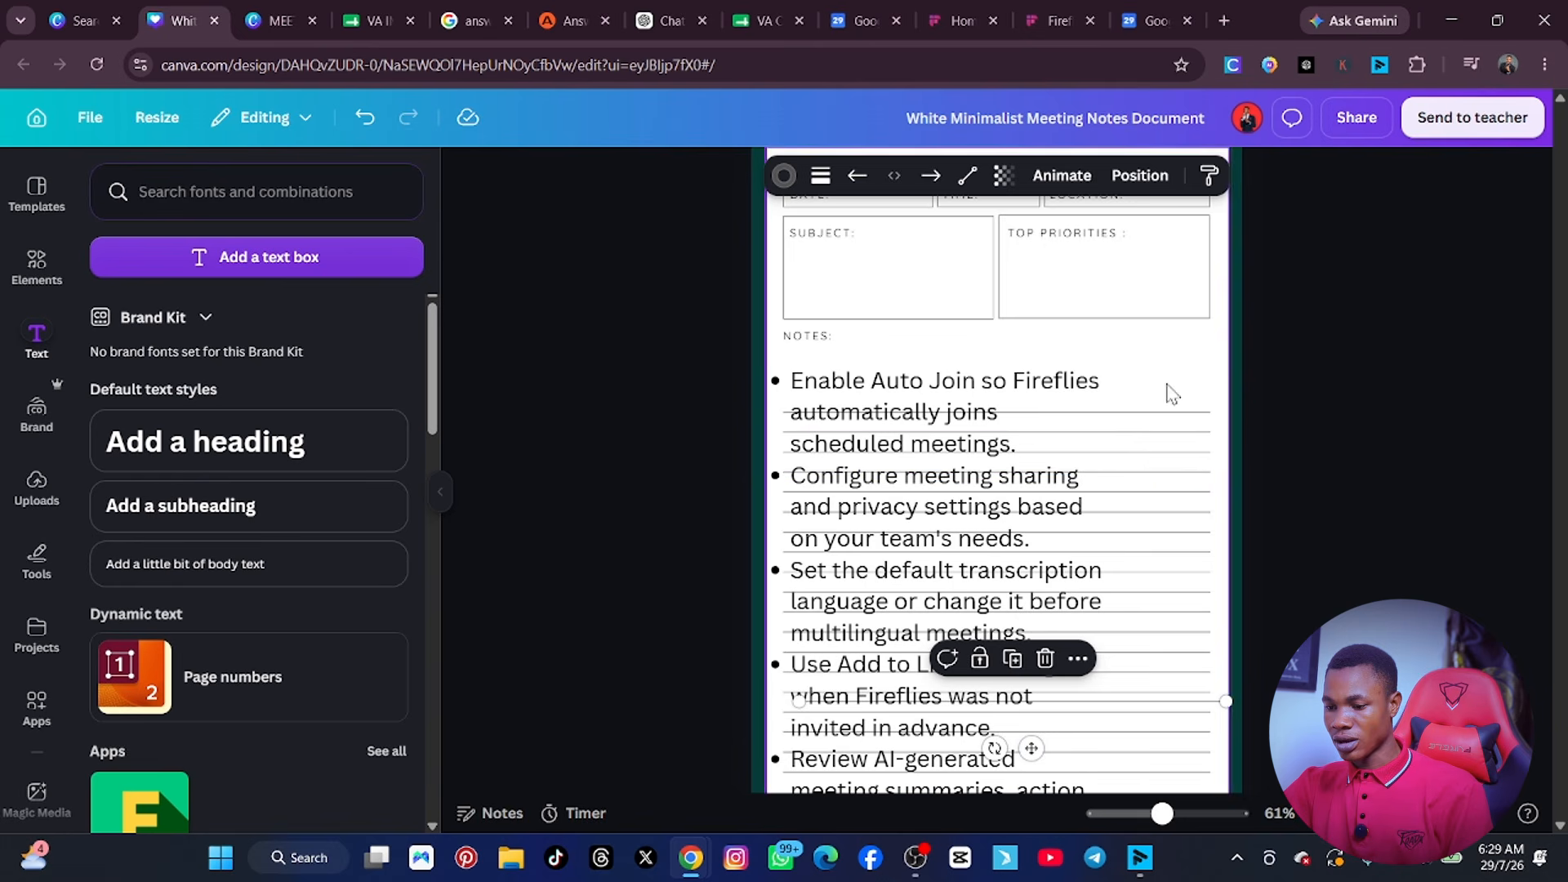
{"action": "left_click_drag", "start_coordinate": [1168, 382], "coordinate": [1166, 482]}
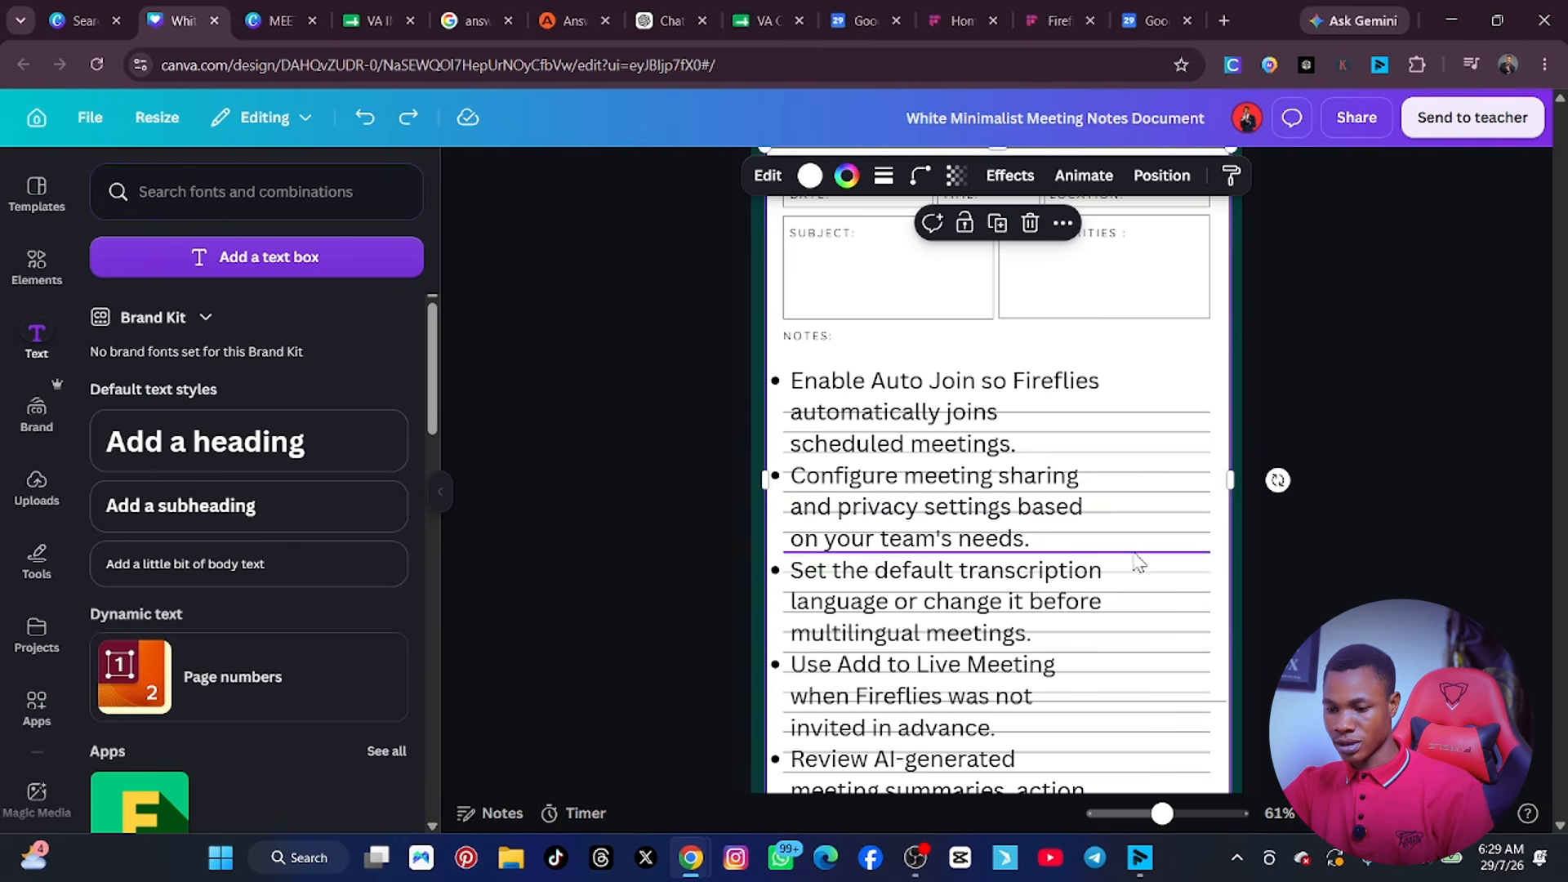
{"action": "left_click", "coordinate": [1074, 408]}
{"action": "left_click_drag", "start_coordinate": [1042, 413], "coordinate": [1312, 282]}
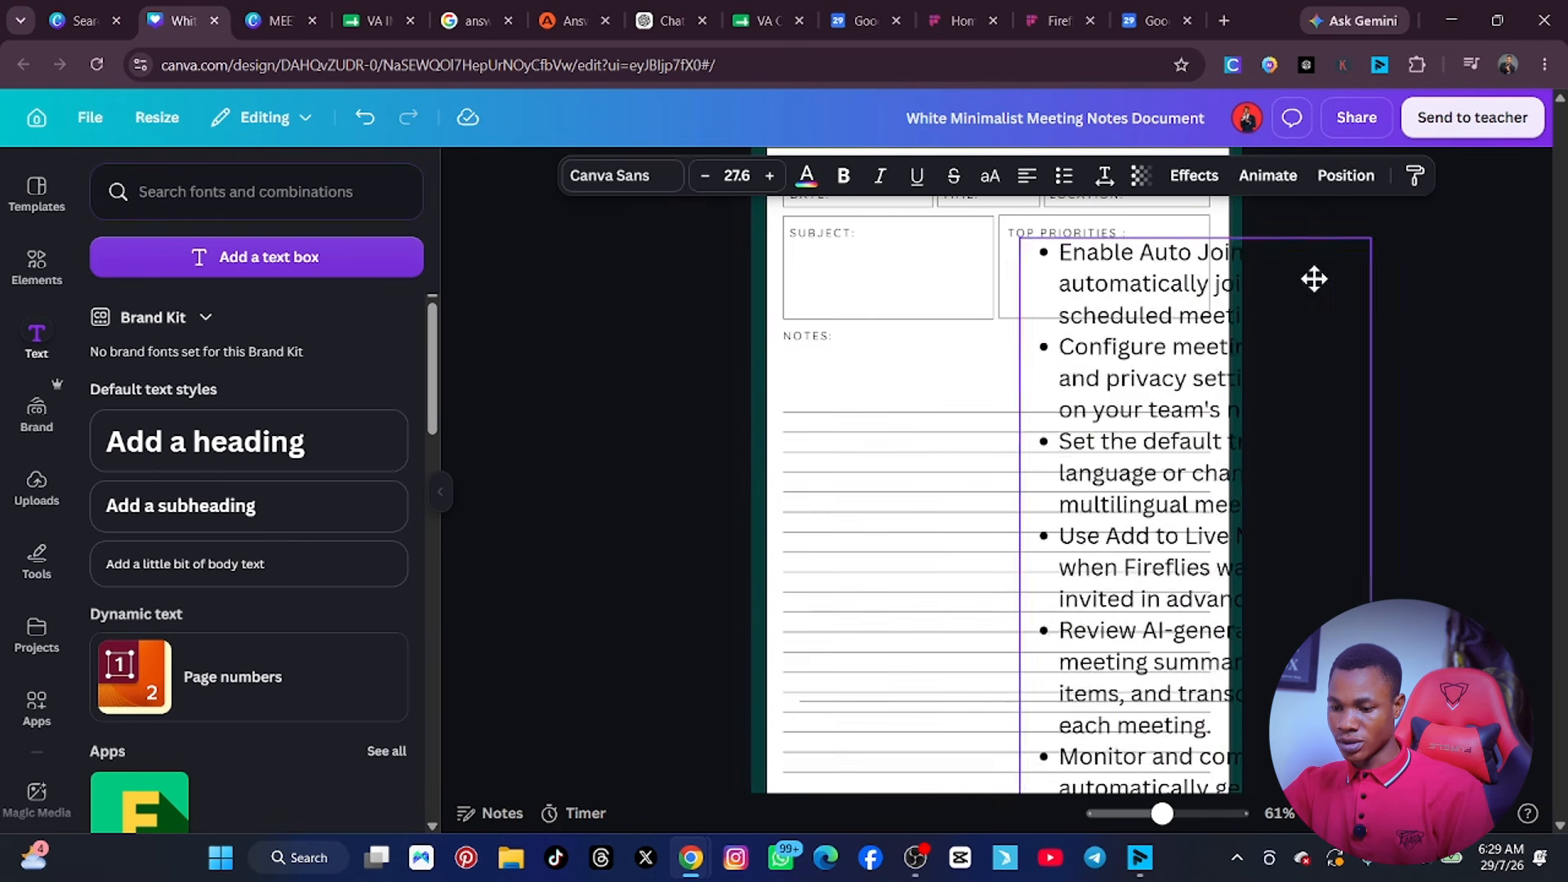
Delete the upper ruled lines beneath the NOTES label, restoring the last two removed.
{"action": "left_click_drag", "start_coordinate": [772, 396], "coordinate": [766, 472]}
{"action": "key", "text": "ctrl+z"}
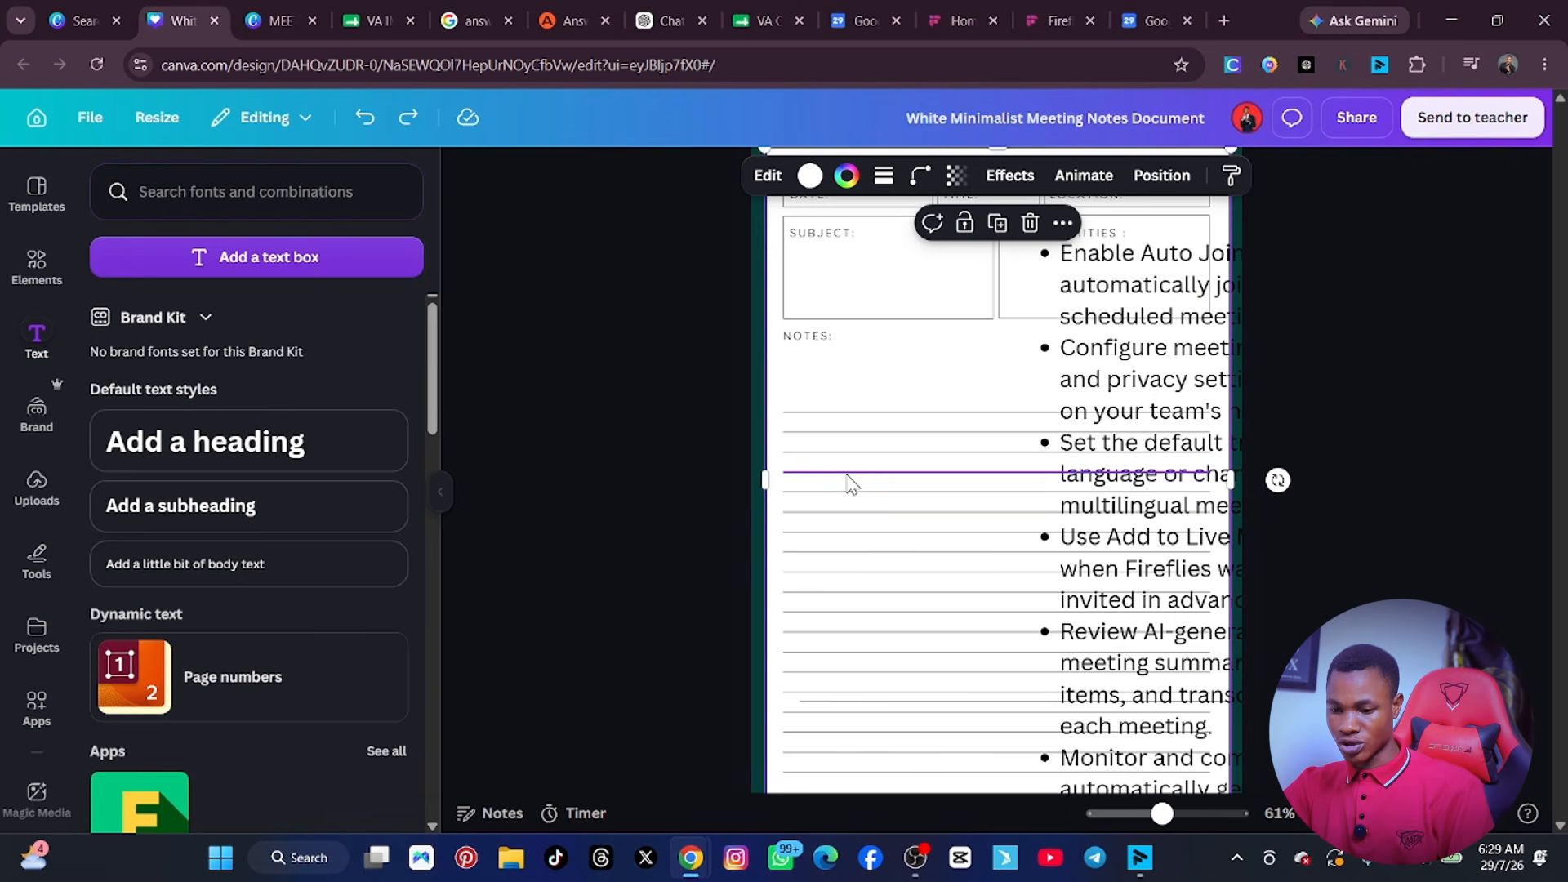
{"action": "left_click_drag", "start_coordinate": [817, 411], "coordinate": [839, 591]}
{"action": "left_click", "coordinate": [845, 550]}
{"action": "key", "text": "Delete"}
{"action": "key", "text": "ctrl+z"}
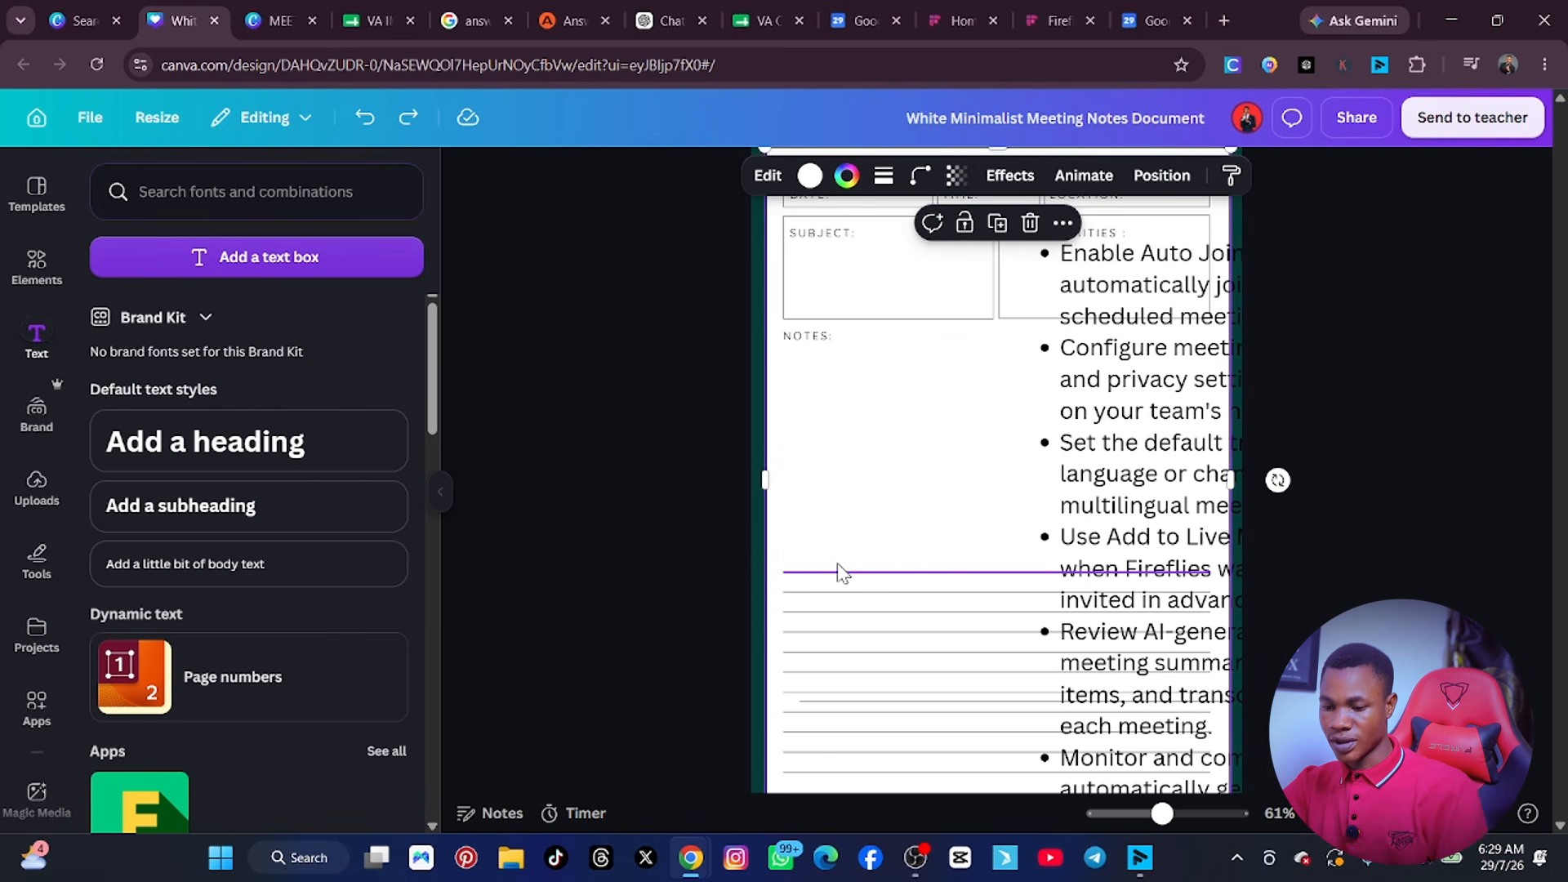
{"action": "key", "text": "ctrl+z"}
{"action": "key", "text": "ctrl+z"}
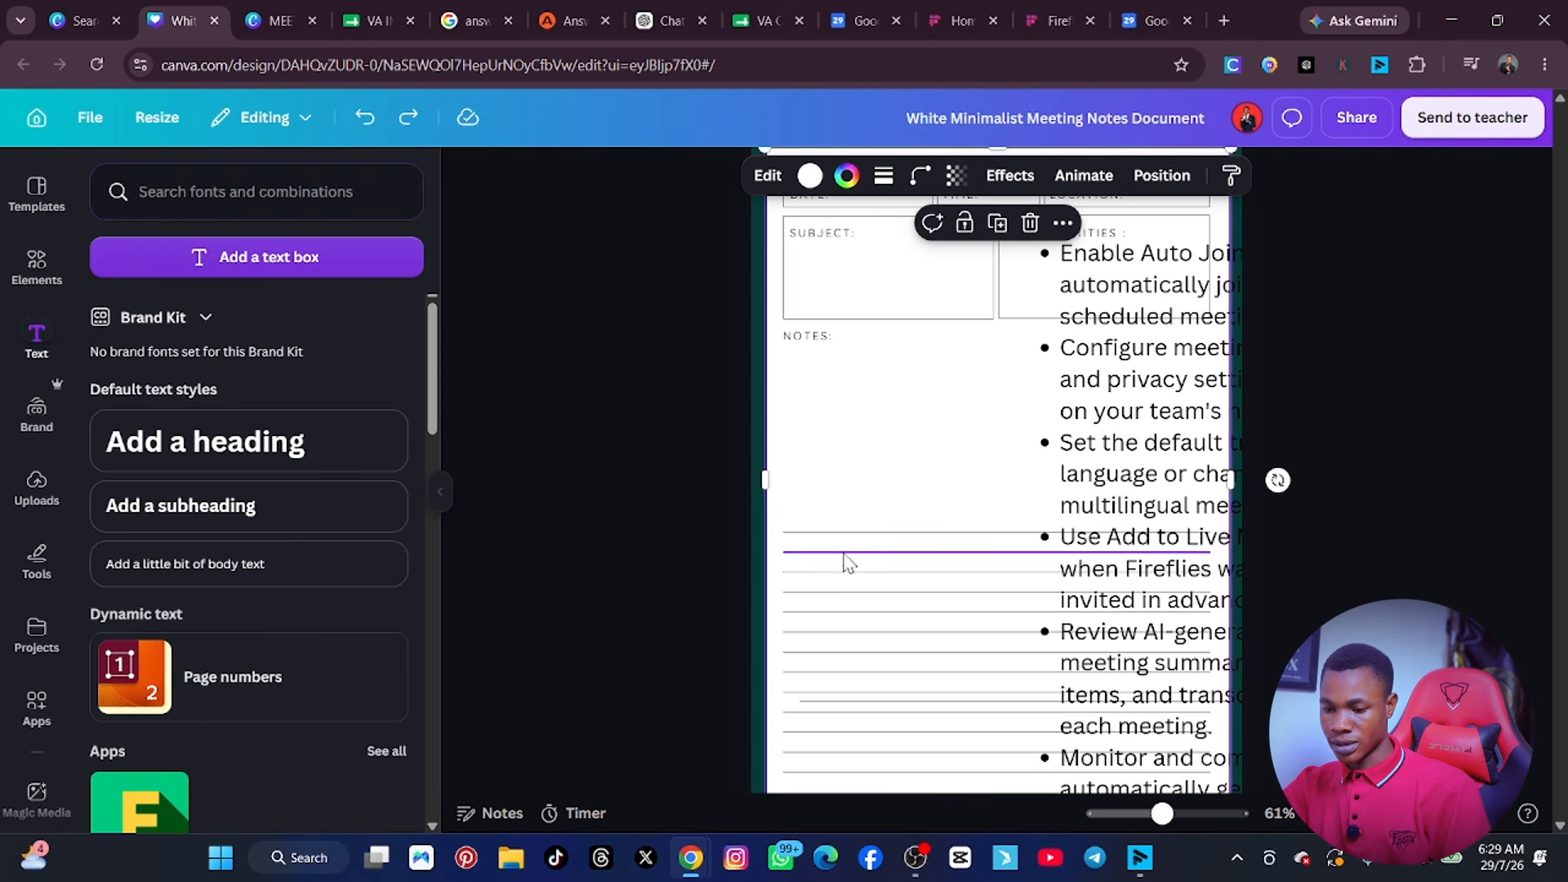
{"action": "left_click", "coordinate": [843, 533]}
{"action": "left_click", "coordinate": [842, 536]}
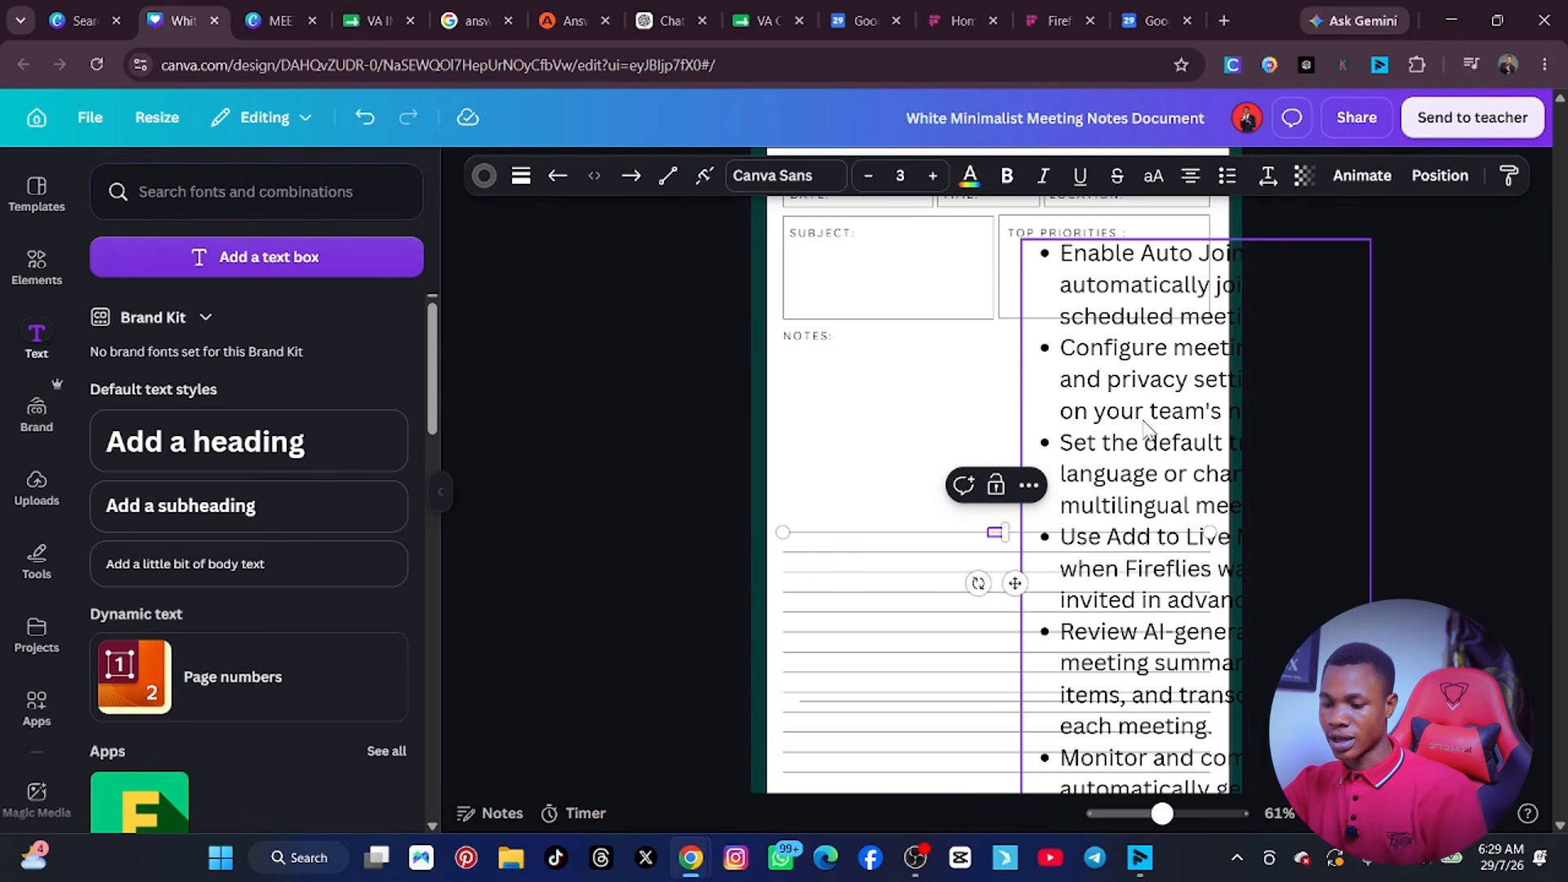
Move the action points text back beneath the NOTES label and widen its box to the end of the ruled lines.
{"action": "left_click_drag", "start_coordinate": [1142, 421], "coordinate": [910, 512]}
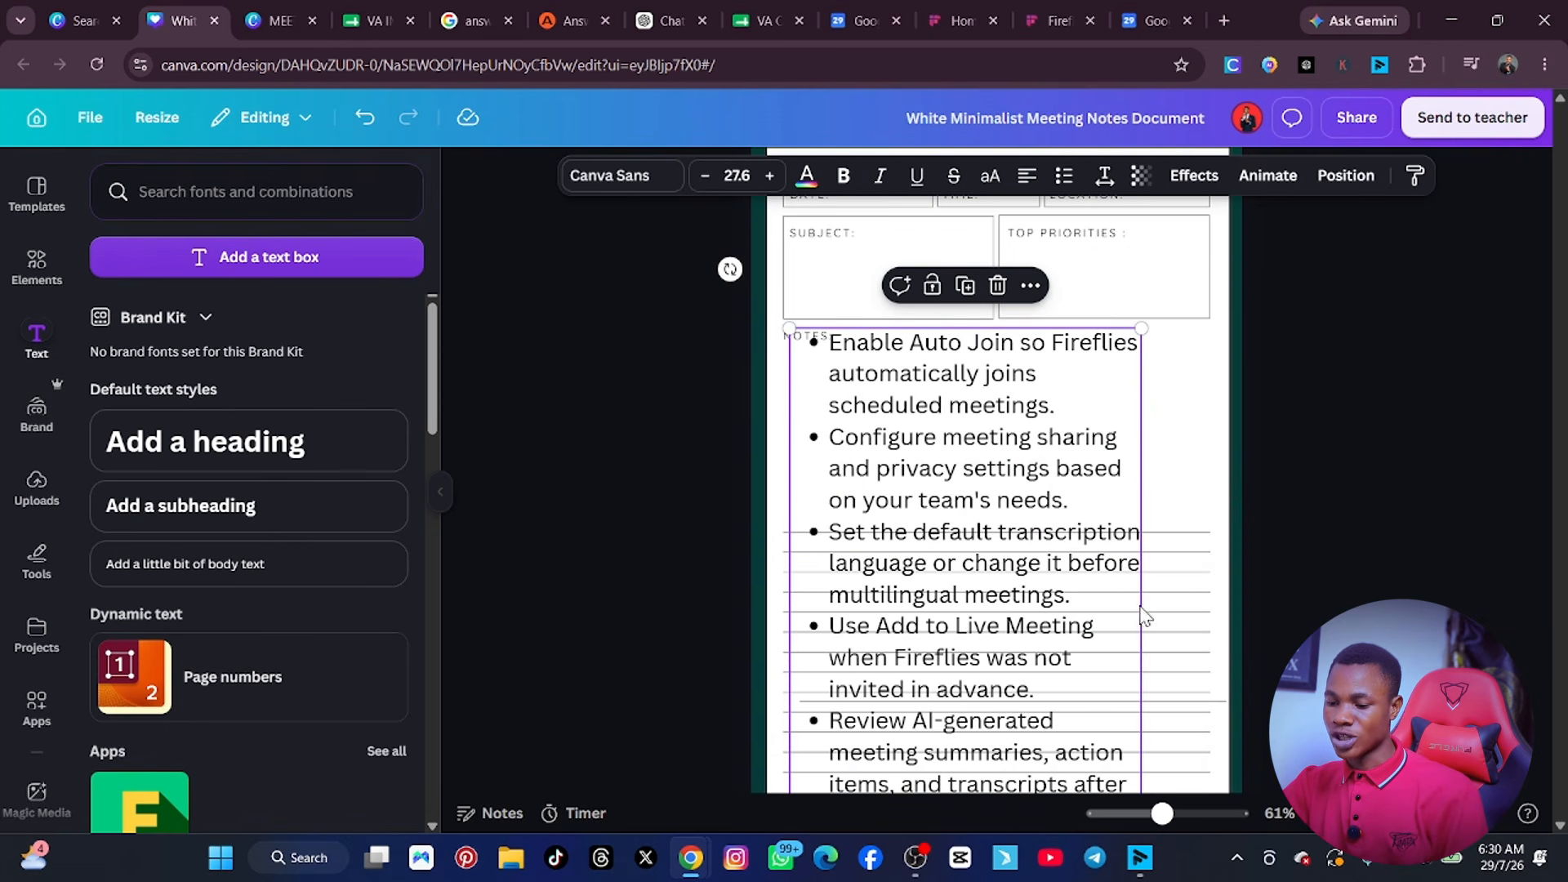
{"action": "left_click_drag", "start_coordinate": [1141, 657], "coordinate": [1210, 663]}
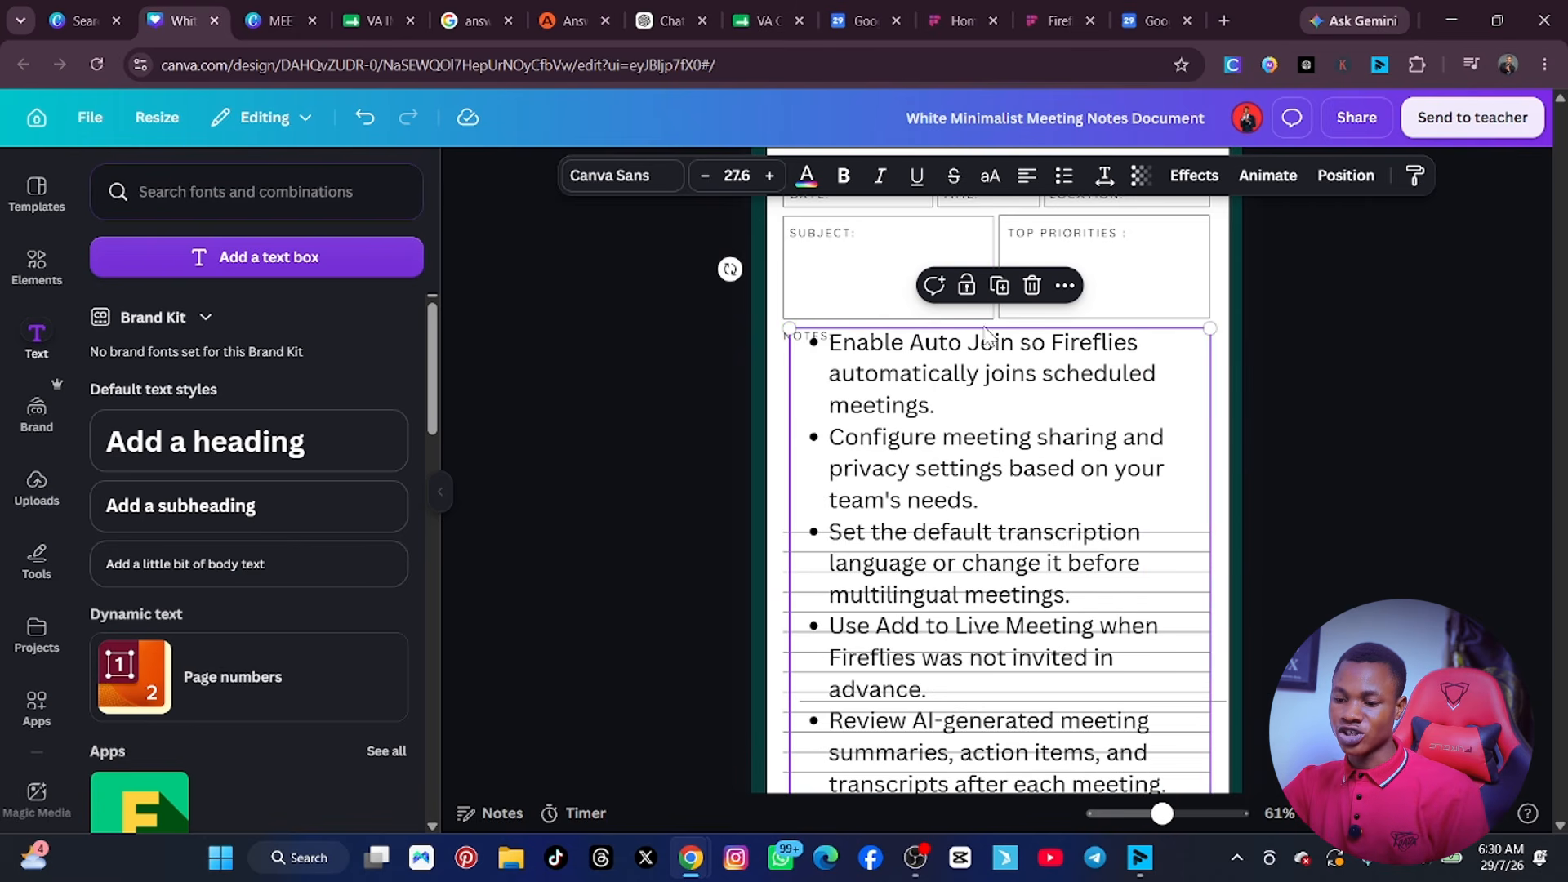
Review the meeting notes page and open the design's sharing options.
{"action": "scroll", "coordinate": [990, 354], "scroll_direction": "up", "scroll_amount": 2}
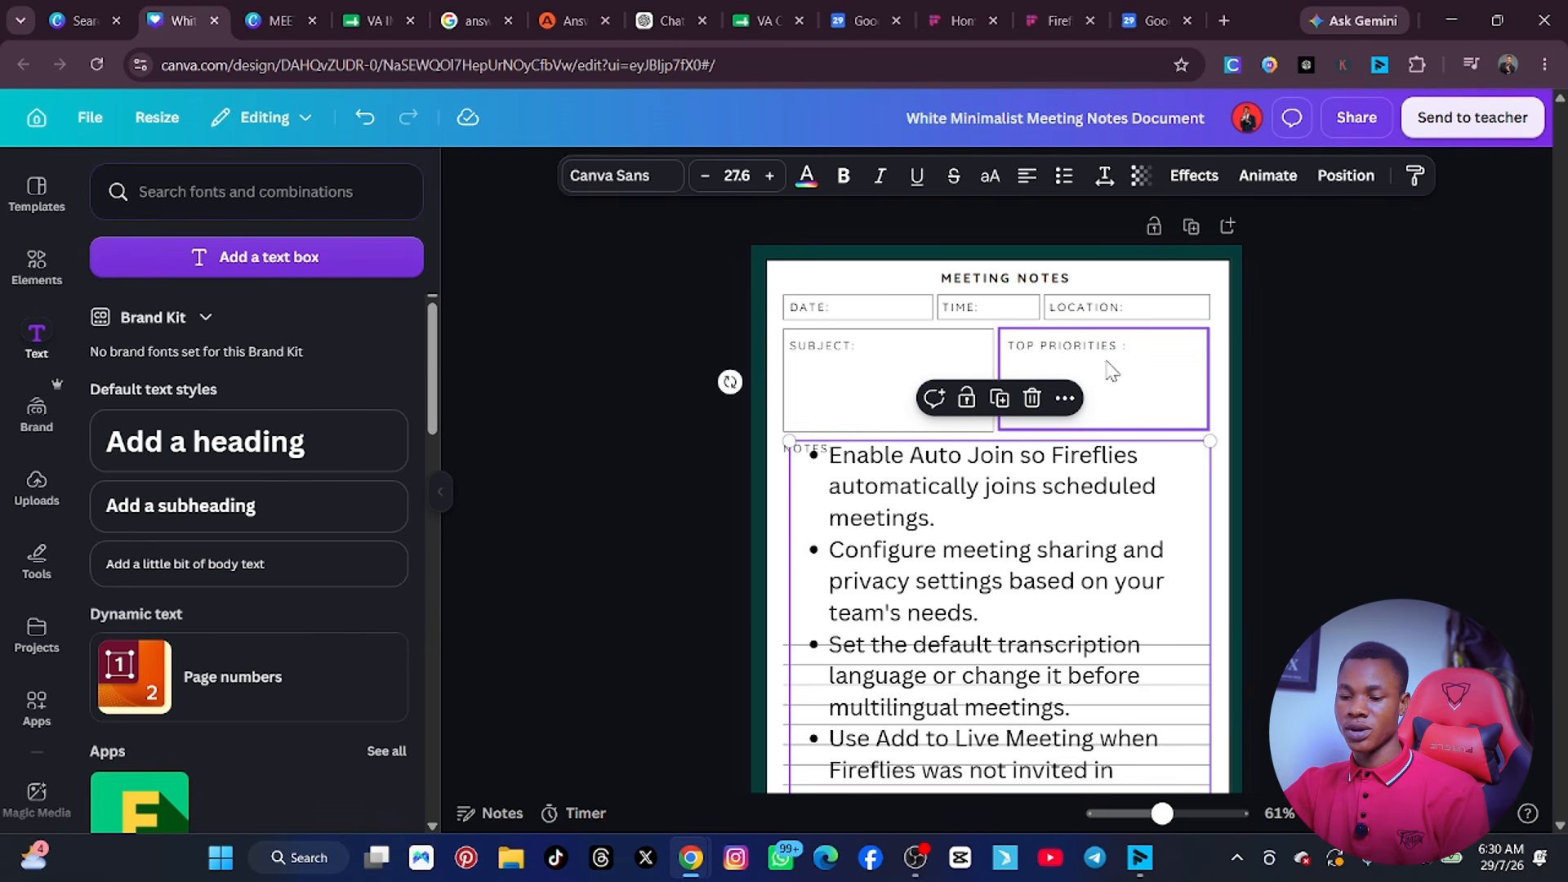
{"action": "scroll", "coordinate": [910, 616], "scroll_direction": "down", "scroll_amount": 10}
{"action": "scroll", "coordinate": [911, 617], "scroll_direction": "up", "scroll_amount": 9}
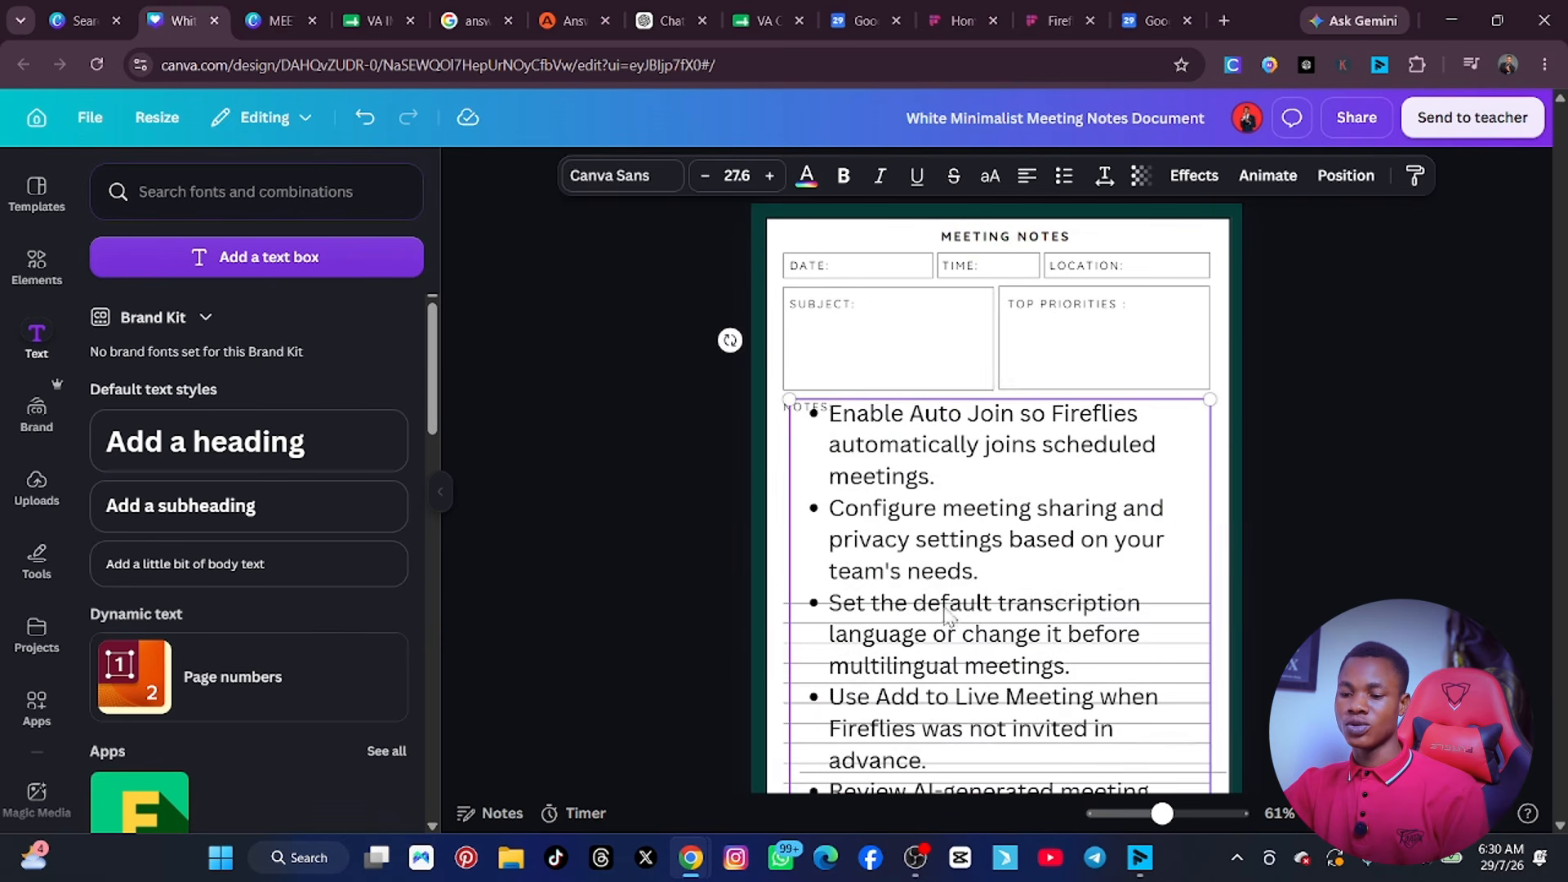
{"action": "left_click", "coordinate": [1352, 120]}
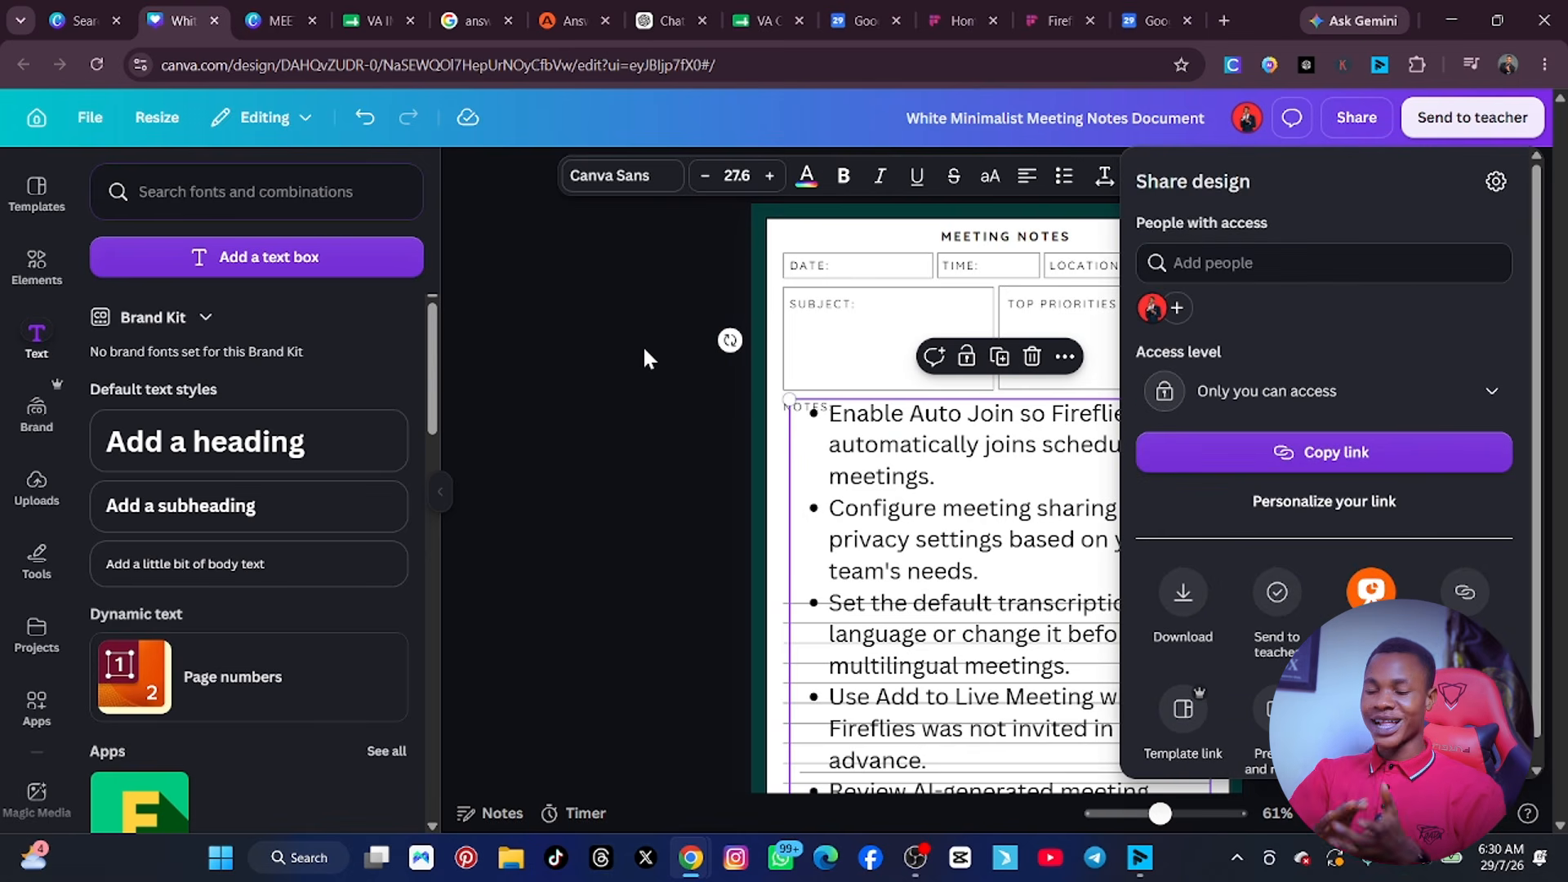